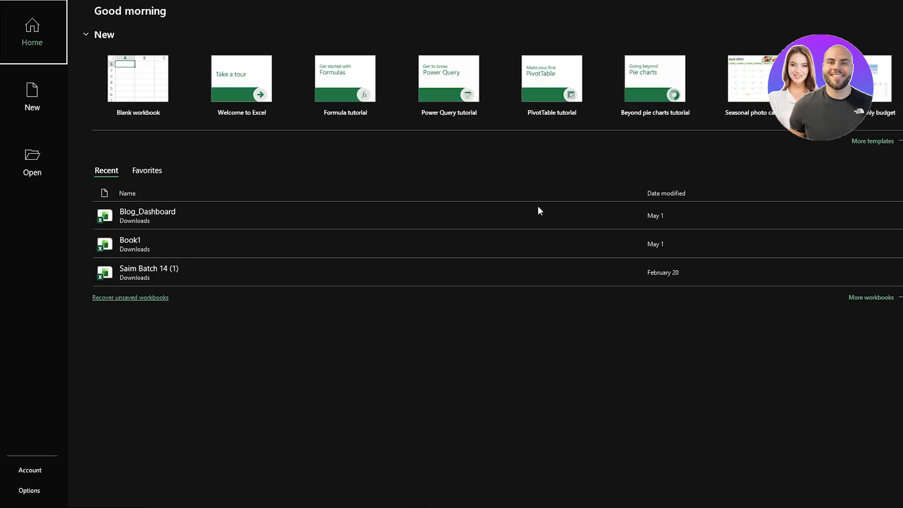
Step: Create a new blank workbook
{"action": "left_click", "coordinate": [132, 81]}
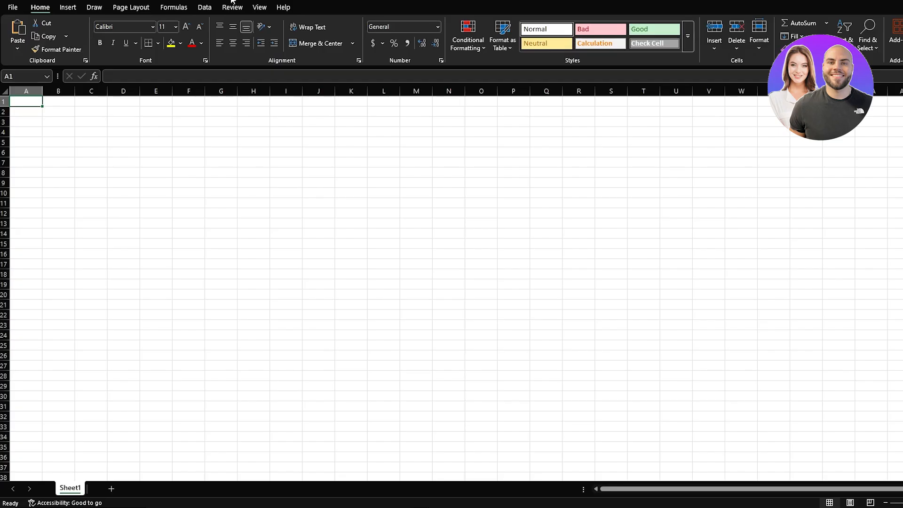
Step: Create a second blank workbook and close it again, keeping the first one open
{"action": "left_click", "coordinate": [8, 9]}
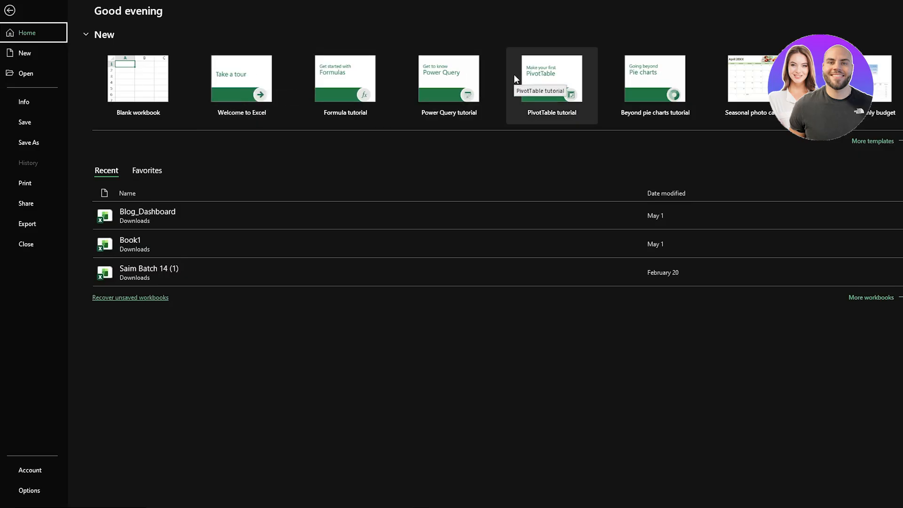
{"action": "left_click", "coordinate": [157, 97]}
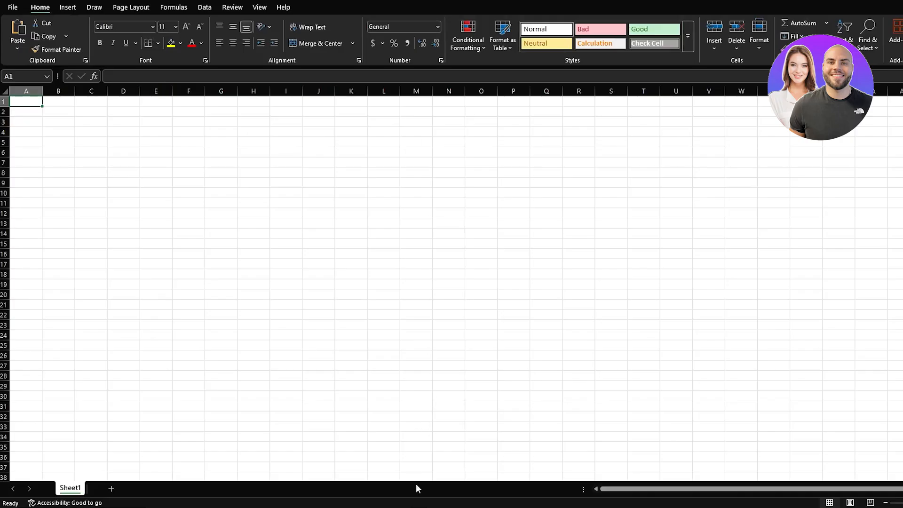
{"action": "left_click", "coordinate": [419, 507]}
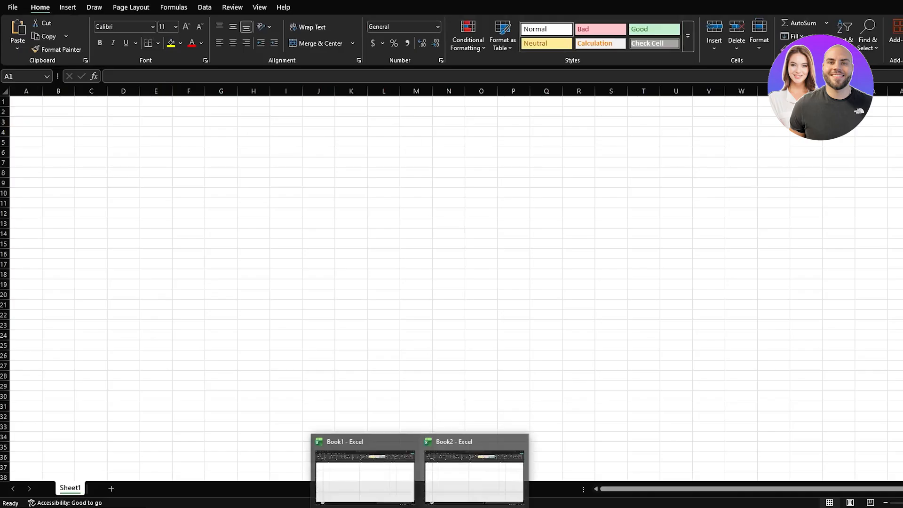
{"action": "left_click", "coordinate": [518, 442]}
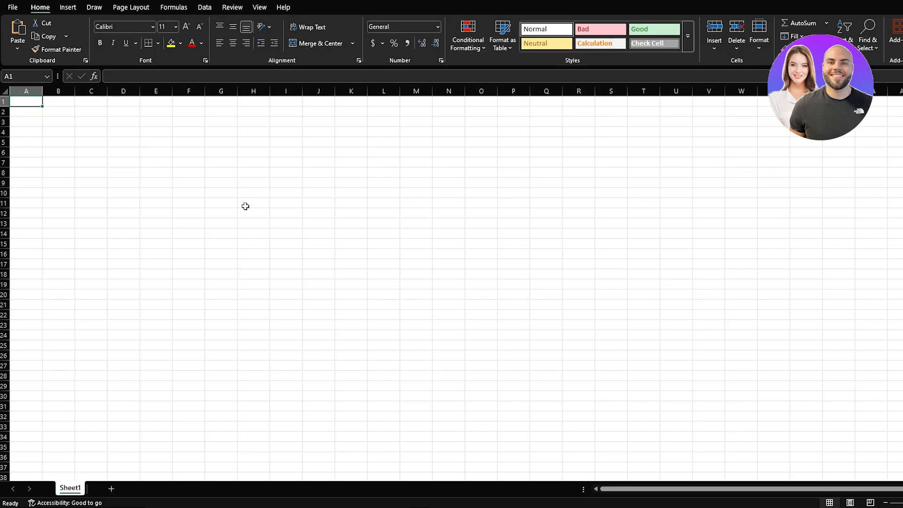
{"action": "left_click_drag", "start_coordinate": [23, 101], "coordinate": [449, 249]}
{"action": "left_click", "coordinate": [48, 162]}
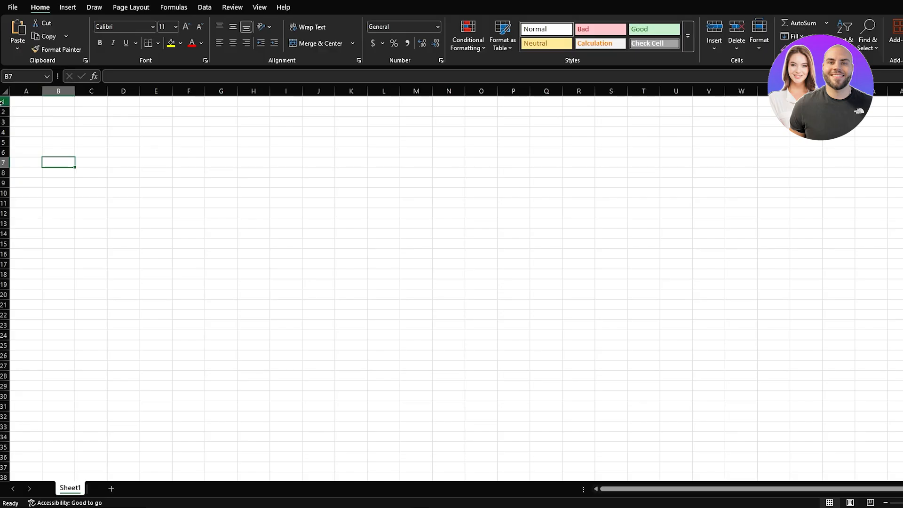
{"action": "left_click", "coordinate": [23, 101]}
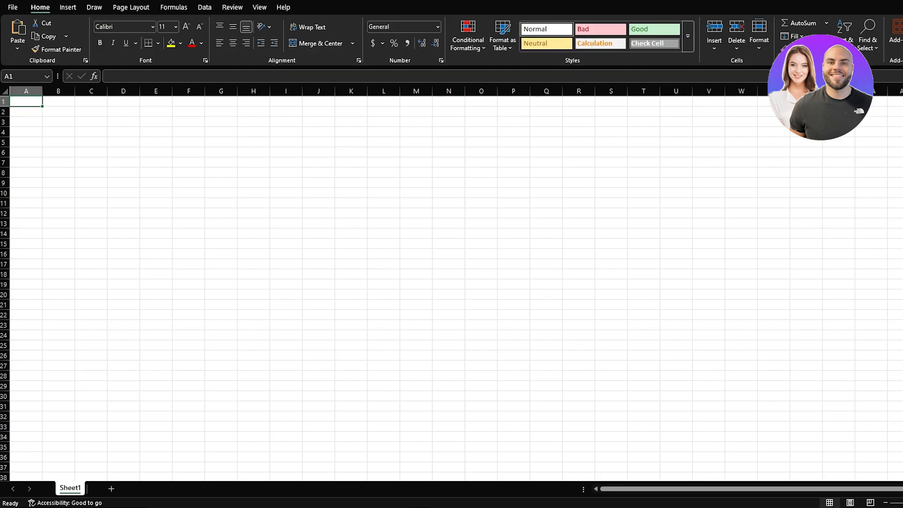
Step: Save the workbook as "test file" in the Downloads folder
{"action": "key", "text": "ctrl+s"}
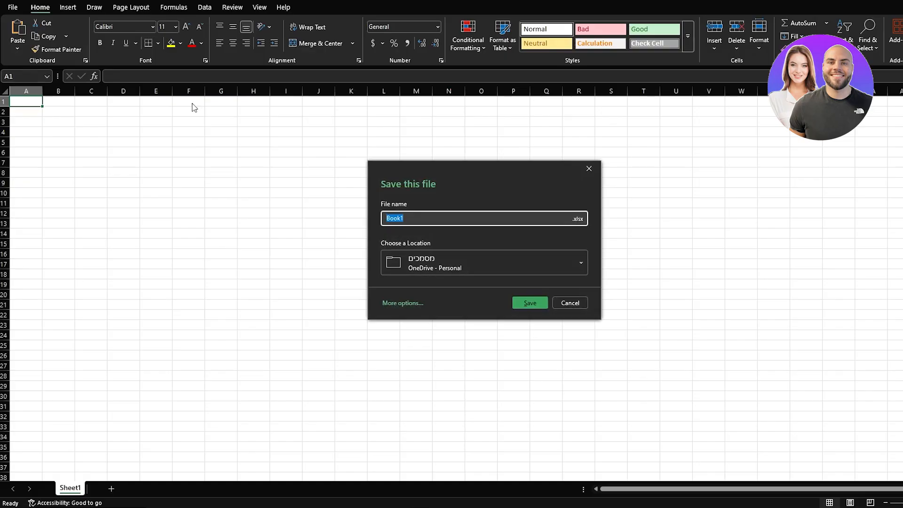
{"action": "type", "text": "test file"}
{"action": "left_click", "coordinate": [536, 267]}
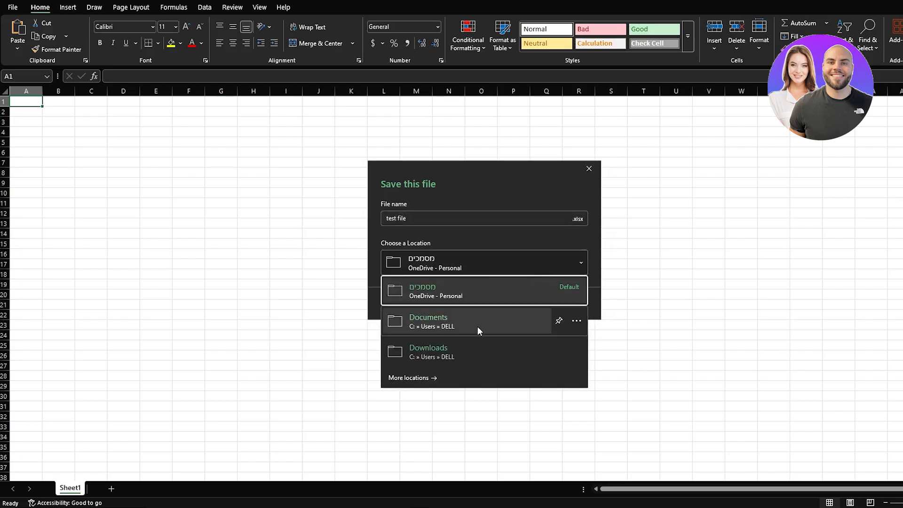
{"action": "left_click", "coordinate": [471, 349]}
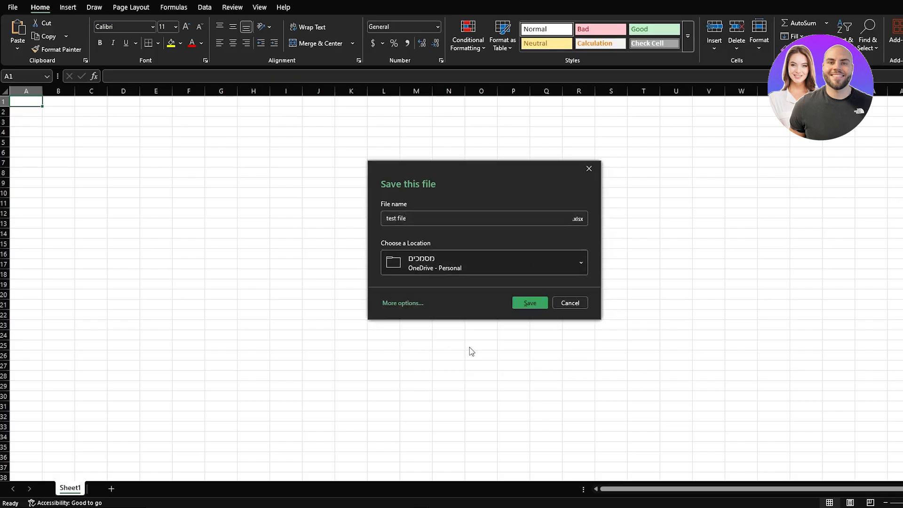
{"action": "left_click", "coordinate": [528, 303]}
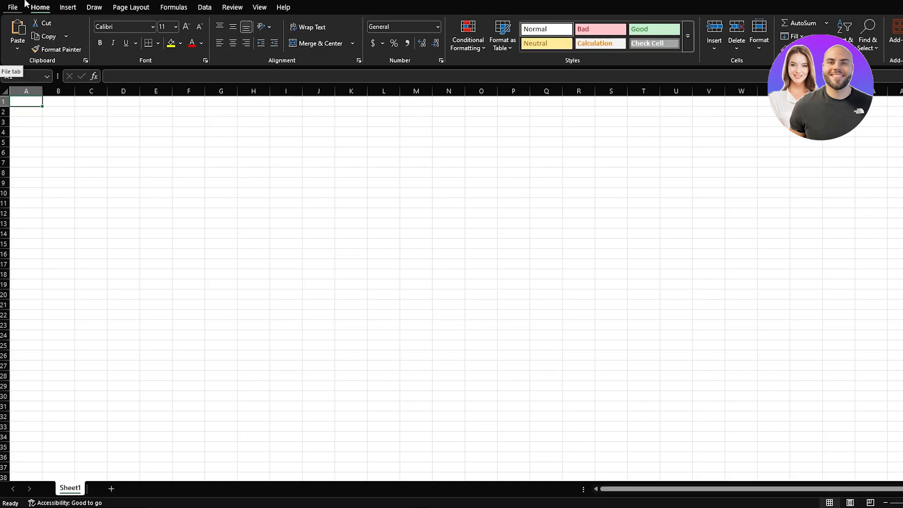
Step: Look through the Insert, Draw, Page Layout, Formulas and Data commands and return to the Home commands
{"action": "left_click", "coordinate": [67, 8]}
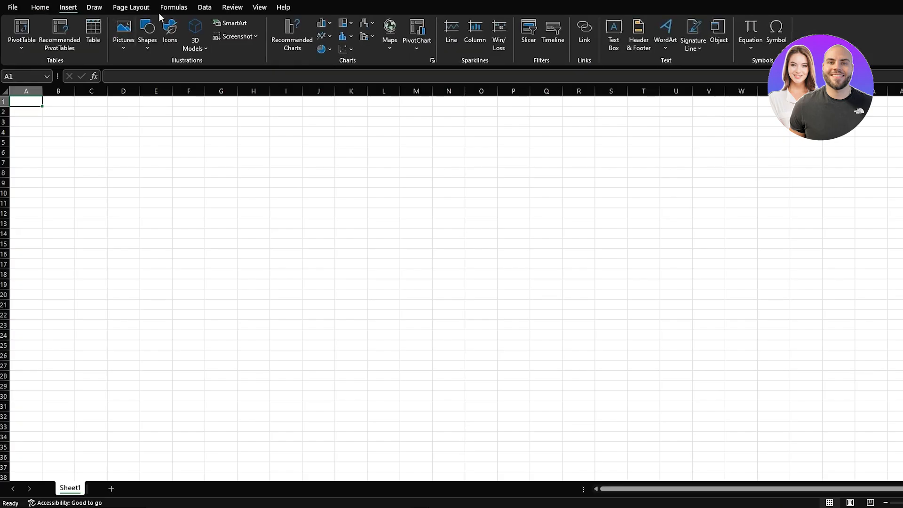
{"action": "left_click", "coordinate": [95, 8]}
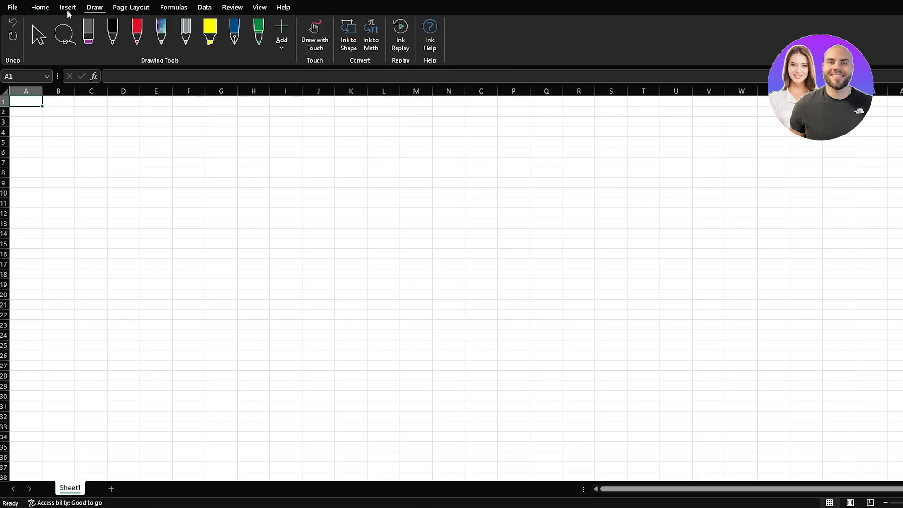
{"action": "left_click", "coordinate": [40, 8]}
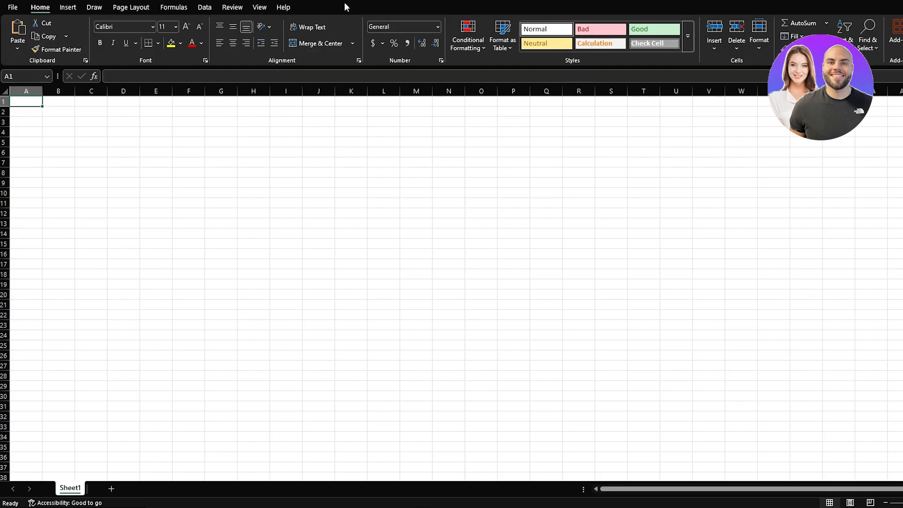
{"action": "left_click", "coordinate": [104, 7]}
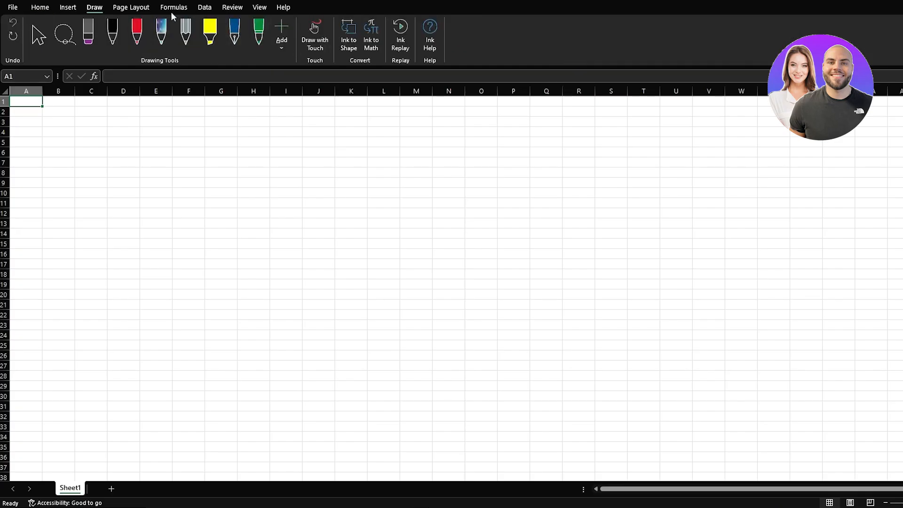
{"action": "left_click", "coordinate": [131, 7]}
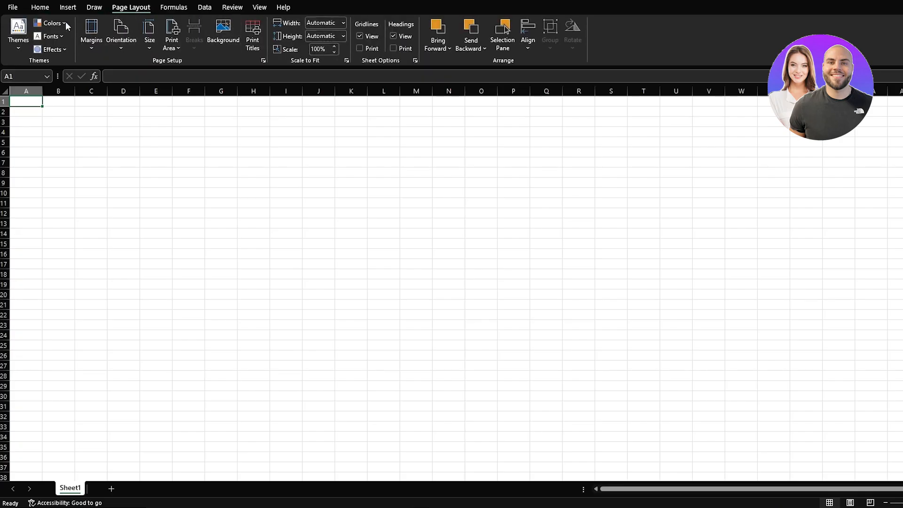
{"action": "left_click", "coordinate": [173, 7]}
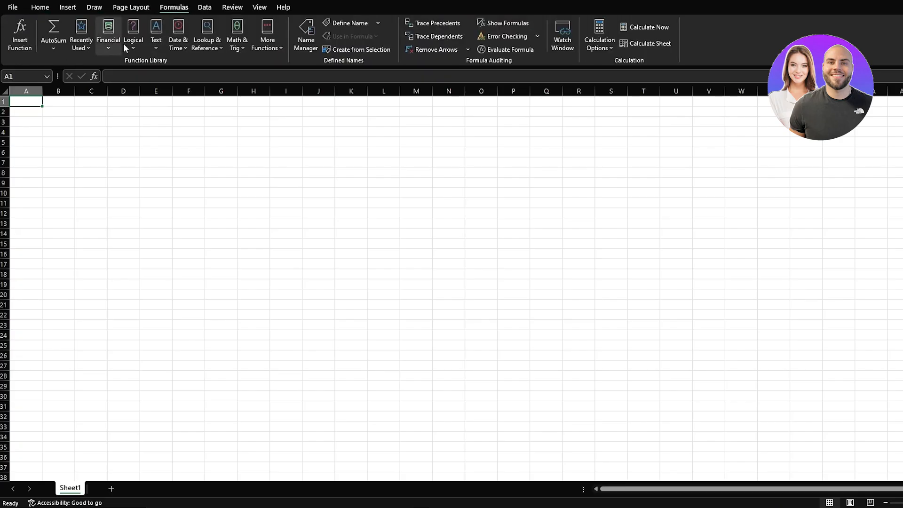
{"action": "left_click", "coordinate": [204, 7]}
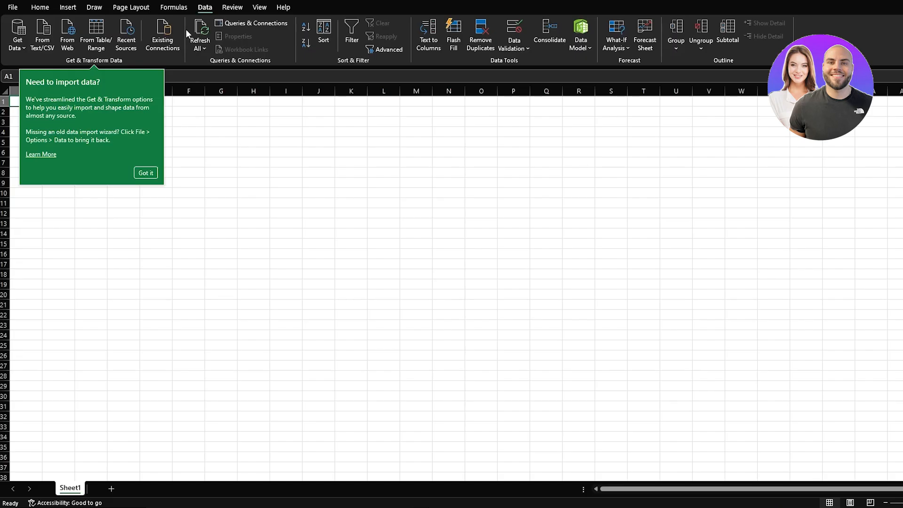
{"action": "left_click", "coordinate": [38, 8]}
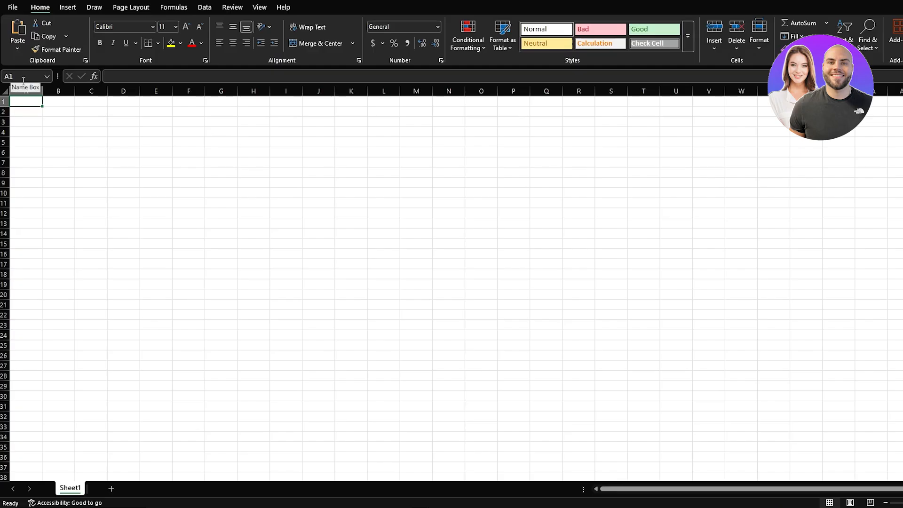
Step: Select several cells across the sheet, including H12, L11, S9 and T17, and examine their cell references
{"action": "left_click", "coordinate": [261, 212]}
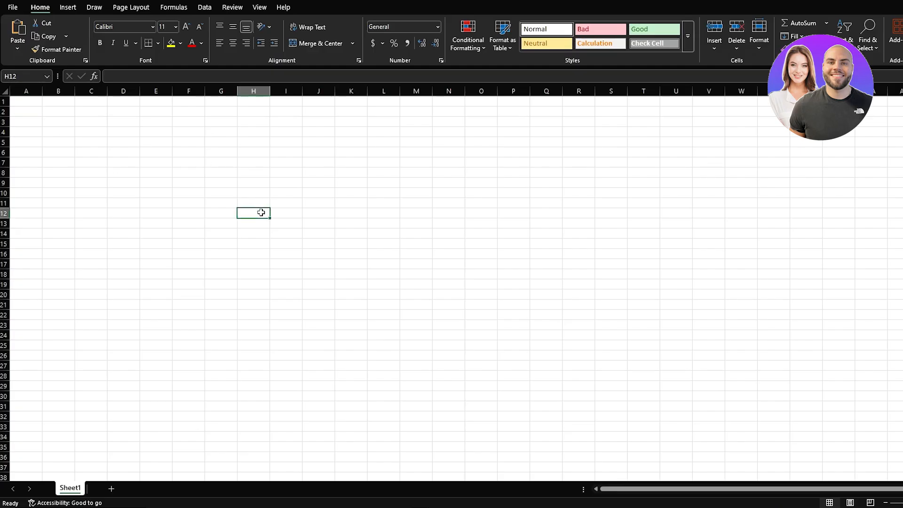
{"action": "left_click", "coordinate": [375, 201]}
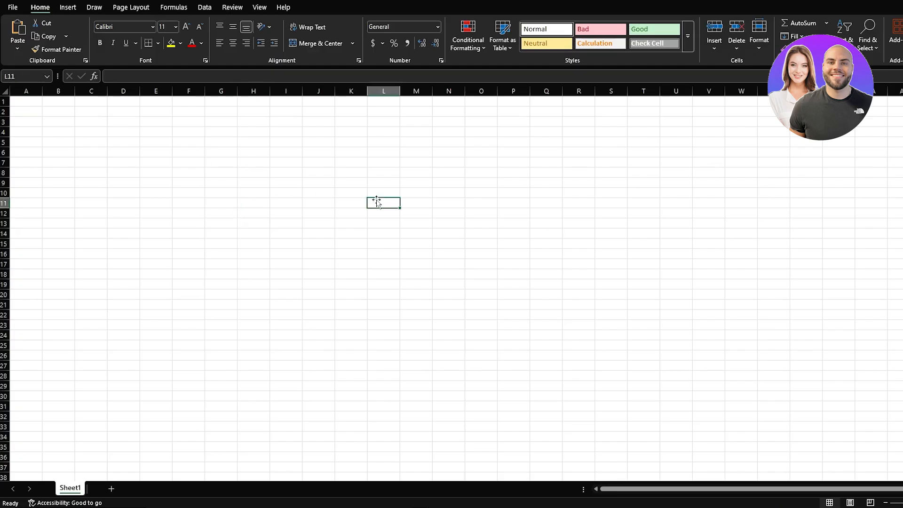
{"action": "left_click", "coordinate": [32, 96]}
{"action": "left_click", "coordinate": [614, 182]}
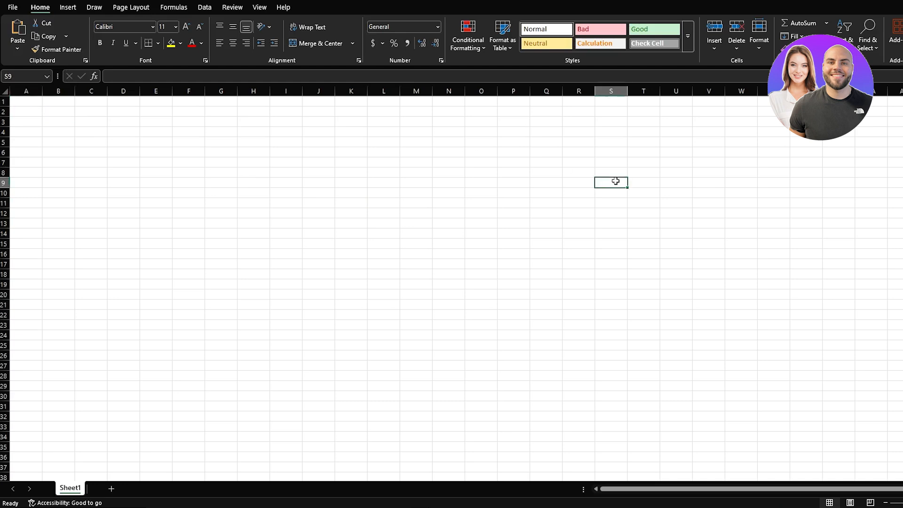
{"action": "left_click", "coordinate": [800, 162]}
{"action": "left_click", "coordinate": [876, 145]}
{"action": "left_click", "coordinate": [857, 226]}
{"action": "left_click", "coordinate": [652, 262]}
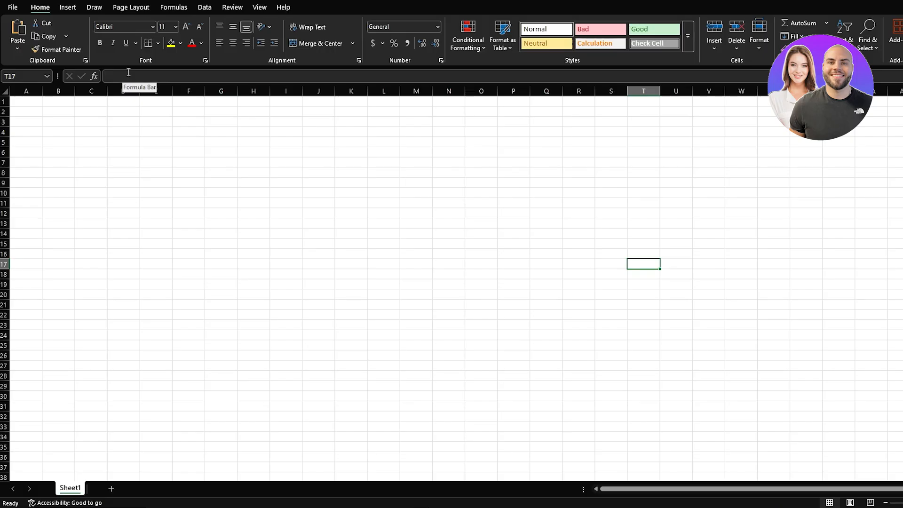
Step: Enter the sample text "hbhbhb" in cell A1 and erase it again
{"action": "left_click", "coordinate": [26, 101]}
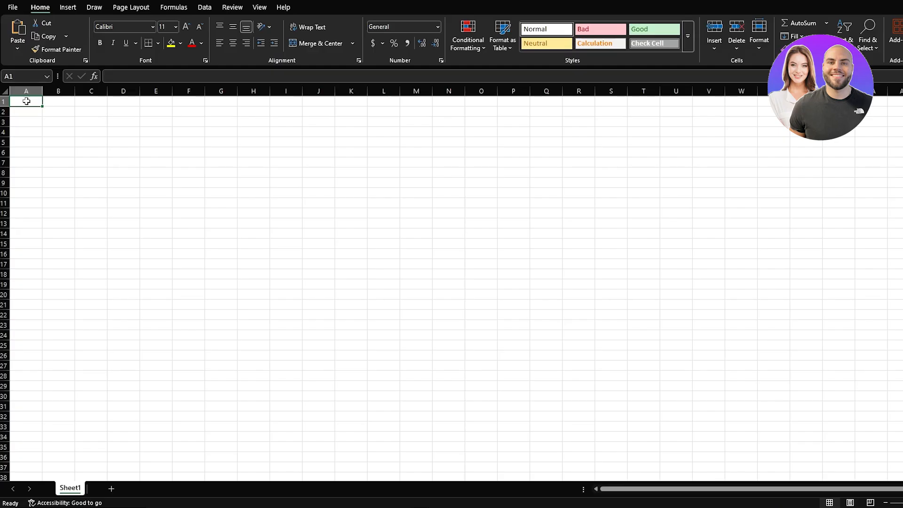
{"action": "type", "text": "hbhbhb"}
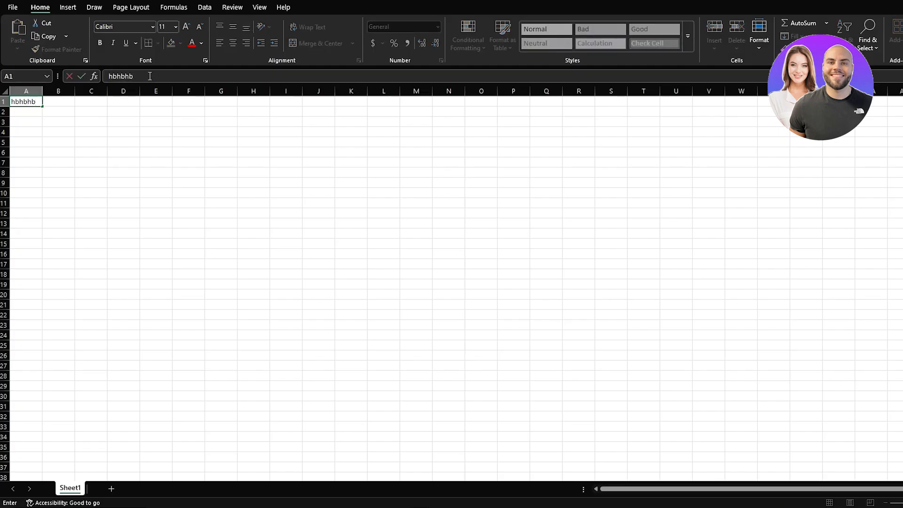
{"action": "key", "text": "BackSpace"}
{"action": "key", "text": "BackSpace"}
{"action": "key", "text": "BackSpace"}
{"action": "key", "text": "BackSpace"}
{"action": "key", "text": "BackSpace"}
{"action": "key", "text": "BackSpace"}
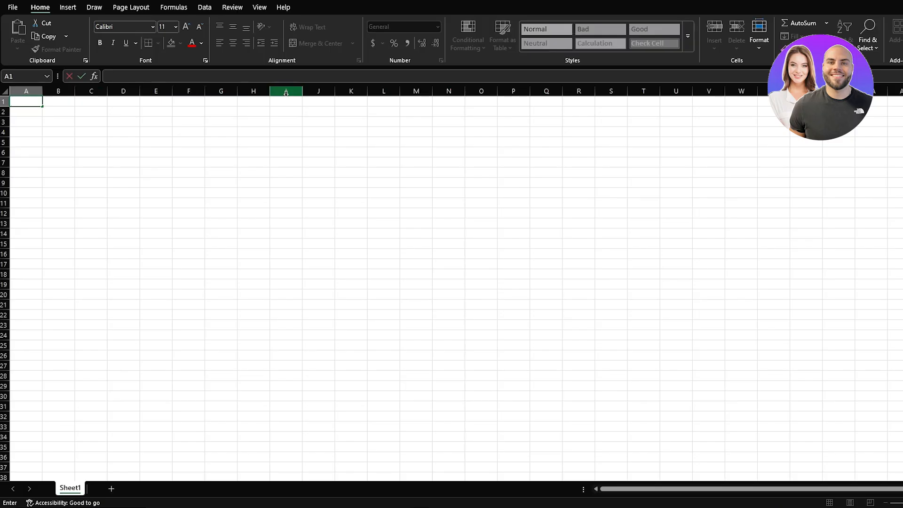
Step: Examine the sheet's column letters and row numbers, and select cells D5, A1, B1 and B3 in turn
{"action": "scroll", "coordinate": [659, 167], "scroll_direction": "right", "scroll_amount": 20}
{"action": "scroll", "coordinate": [659, 167], "scroll_direction": "right", "scroll_amount": 20}
{"action": "scroll", "coordinate": [659, 168], "scroll_direction": "left", "scroll_amount": 20}
{"action": "scroll", "coordinate": [659, 167], "scroll_direction": "left", "scroll_amount": 20}
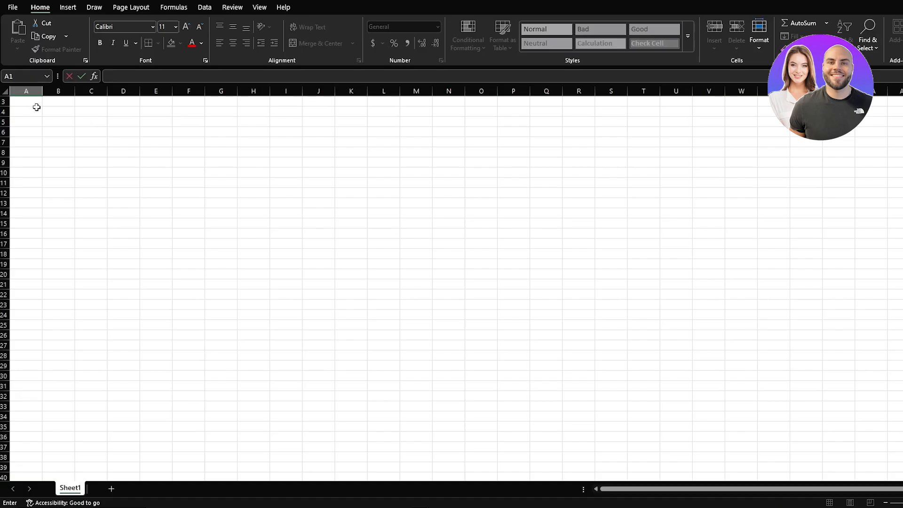
{"action": "scroll", "coordinate": [14, 127], "scroll_direction": "up", "scroll_amount": 1}
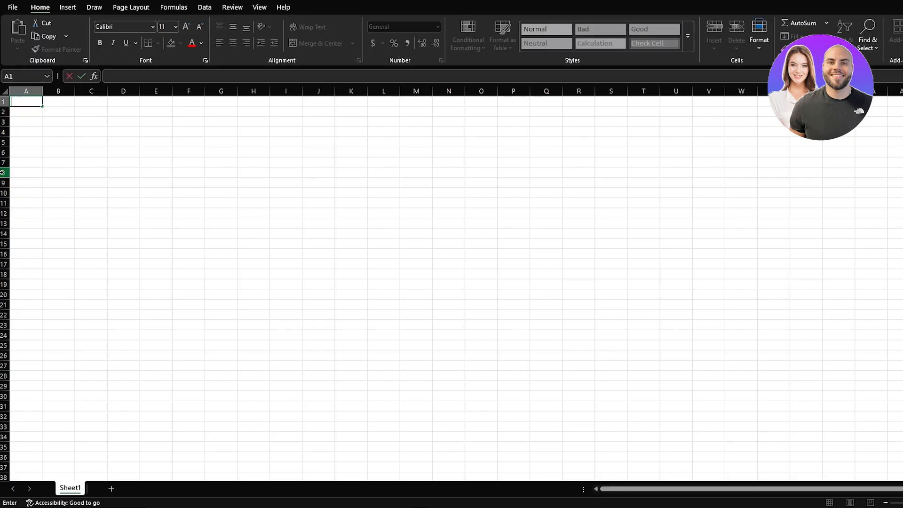
{"action": "left_click", "coordinate": [121, 141]}
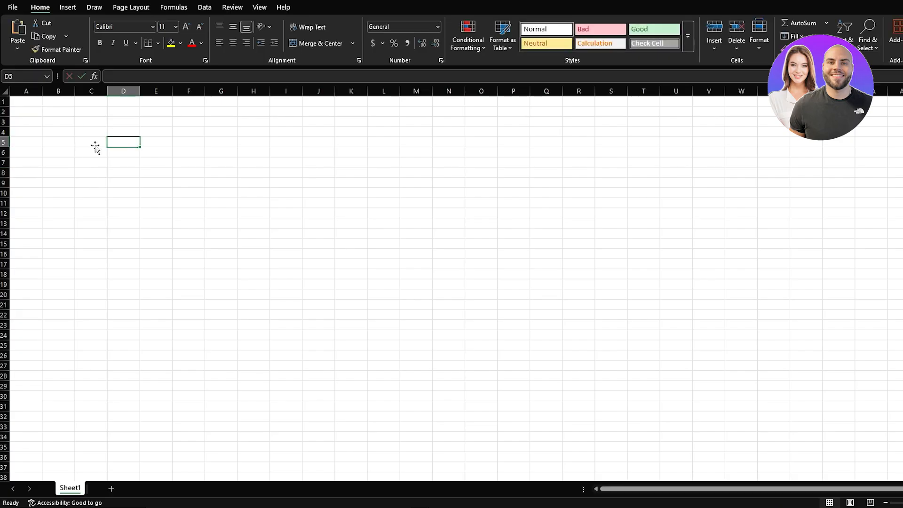
{"action": "left_click", "coordinate": [22, 102]}
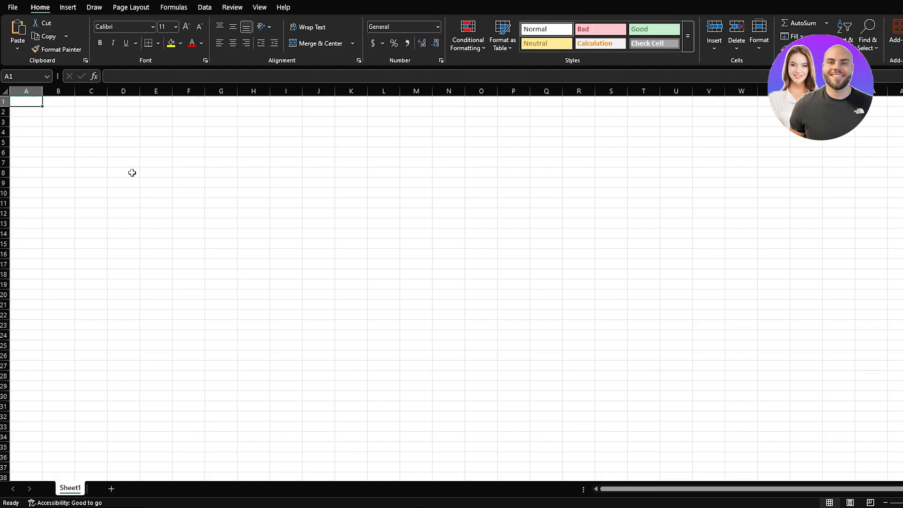
{"action": "left_click", "coordinate": [67, 103]}
{"action": "left_click", "coordinate": [64, 125]}
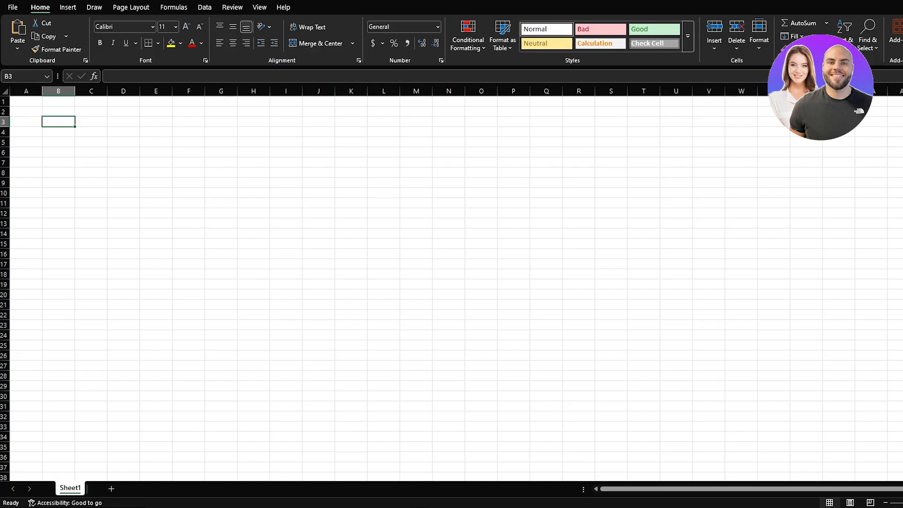
Step: Check which sheet management options are available for Sheet1
{"action": "right_click", "coordinate": [78, 489]}
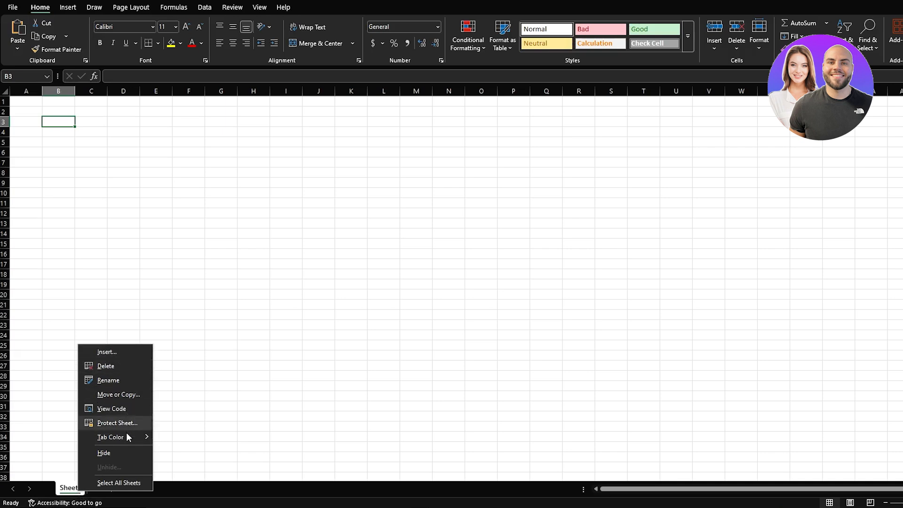
{"action": "left_click", "coordinate": [235, 495]}
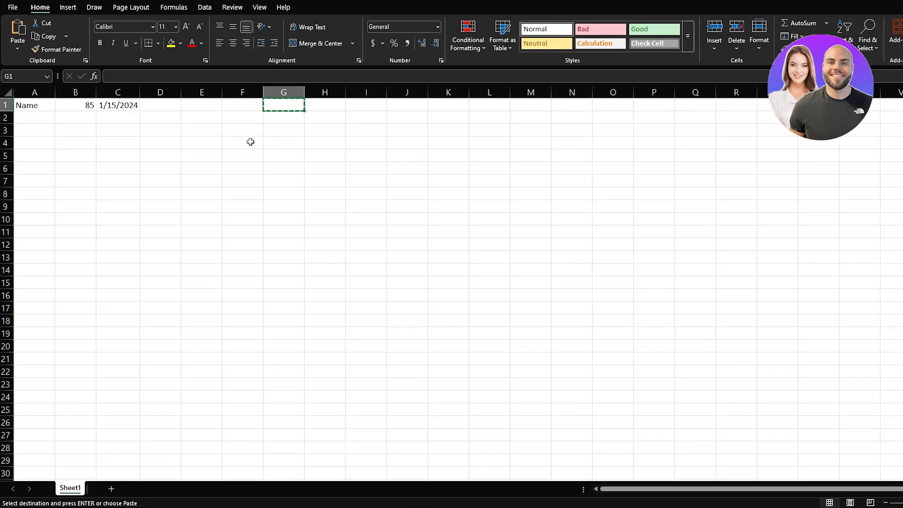
Step: Clear the contents of cells A1 through C1
{"action": "left_click", "coordinate": [131, 105]}
{"action": "left_click", "coordinate": [23, 105], "text": "shift"}
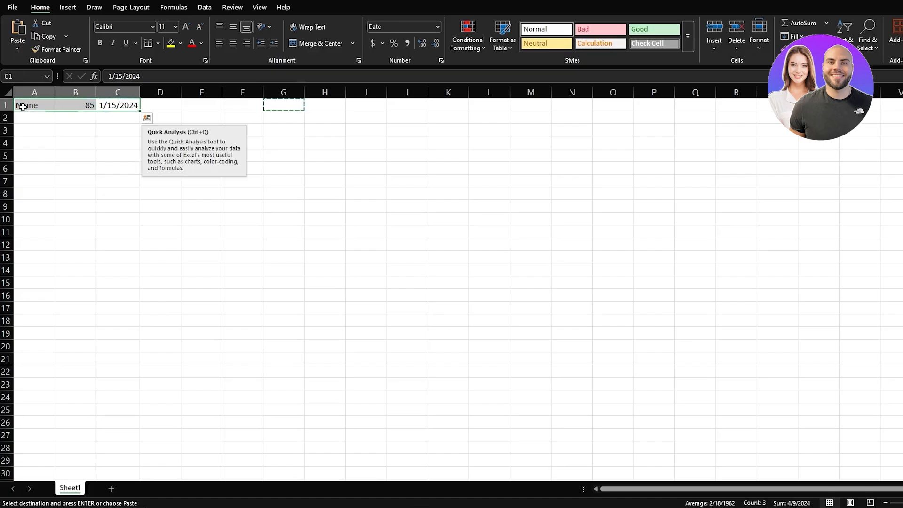
{"action": "key", "text": "Delete"}
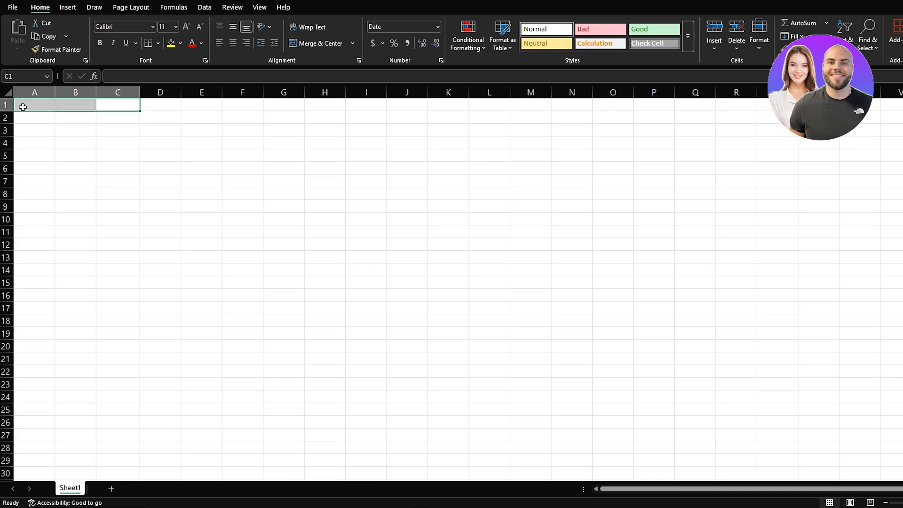
Step: Enter the title "Expense Tracker" in cell A1
{"action": "left_click", "coordinate": [32, 107]}
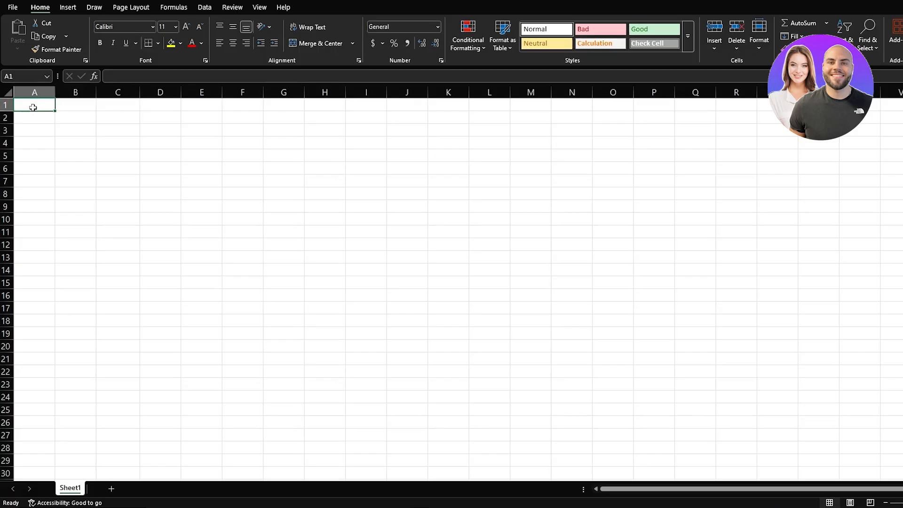
{"action": "type", "text": "Expen"}
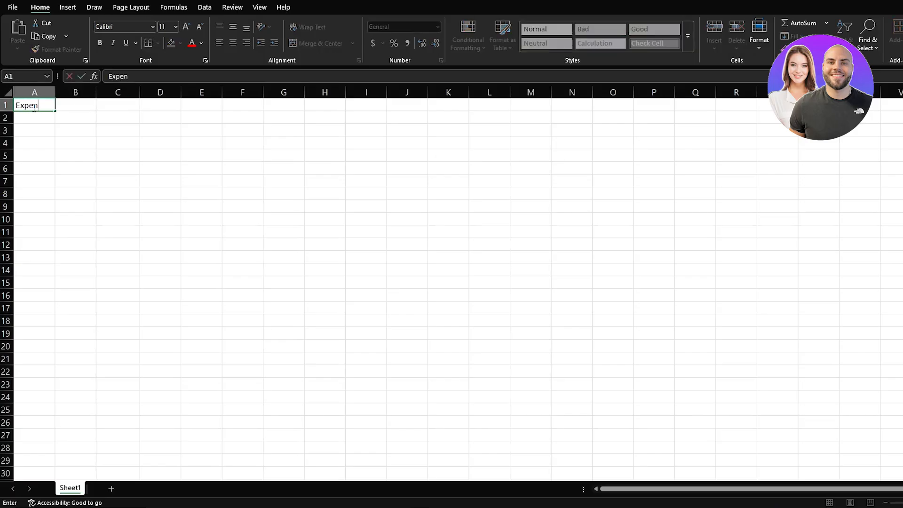
{"action": "type", "text": "se Tracker"}
{"action": "key", "text": "Return"}
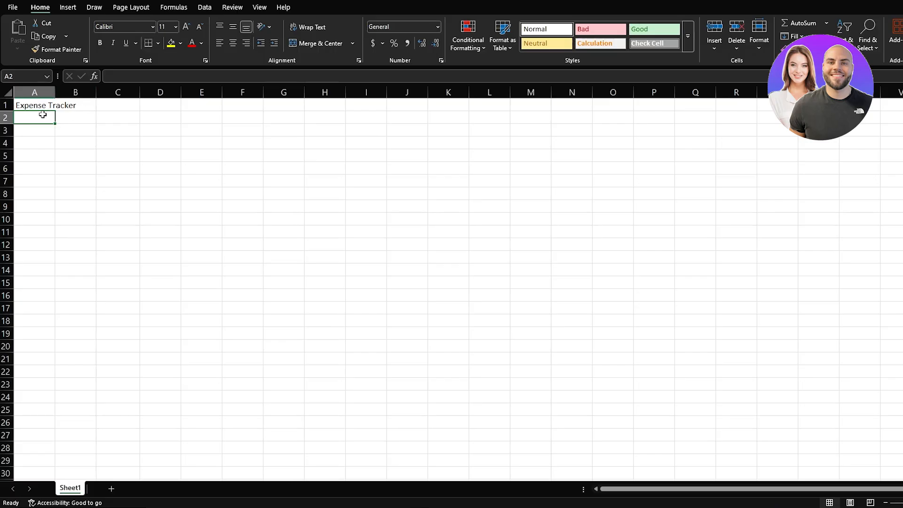
Step: Enter the column headers Date, Category, Description and Amount in cells A3 through D3
{"action": "left_click", "coordinate": [31, 130]}
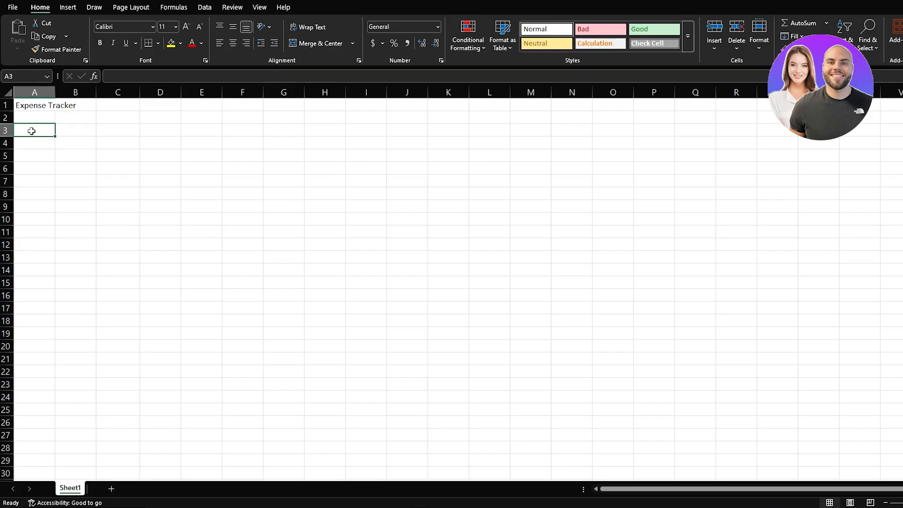
{"action": "type", "text": "Date"}
{"action": "key", "text": "Return"}
{"action": "left_click", "coordinate": [70, 127]}
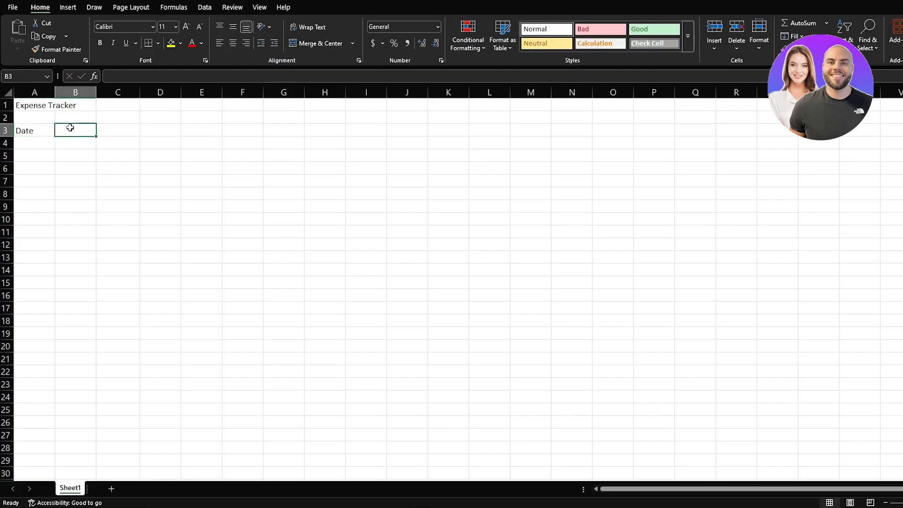
{"action": "type", "text": "Category"}
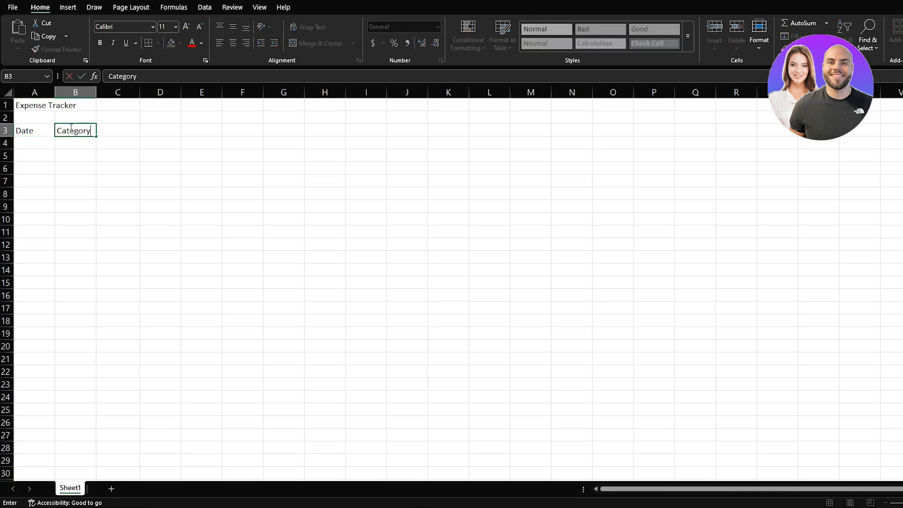
{"action": "key", "text": "Return"}
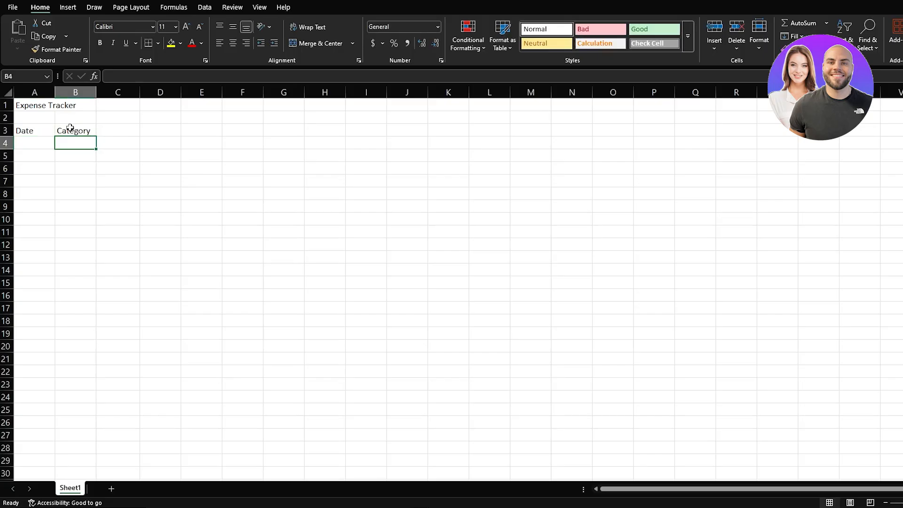
{"action": "left_click", "coordinate": [110, 131]}
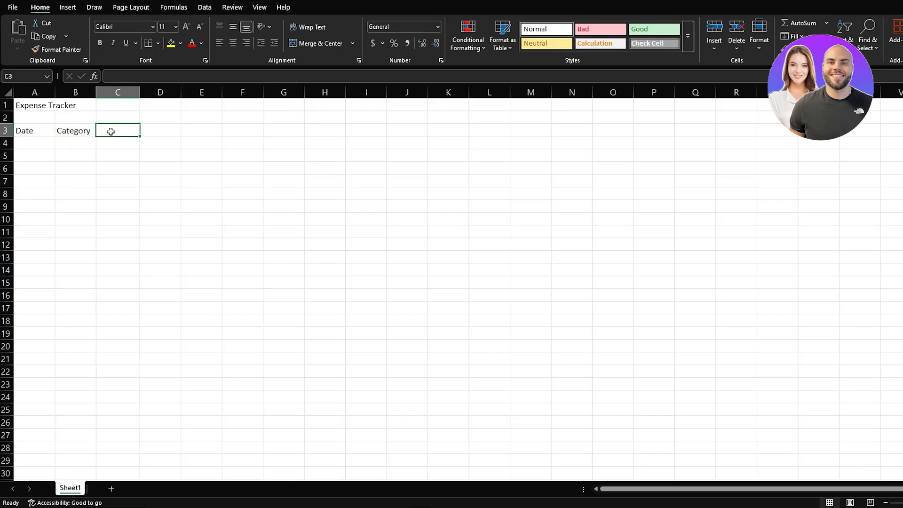
{"action": "type", "text": "Description"}
{"action": "key", "text": "Return"}
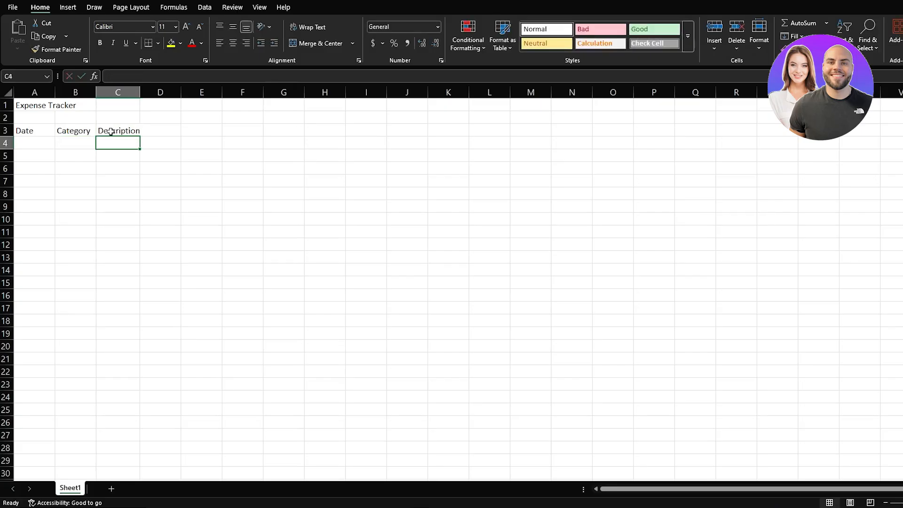
{"action": "left_click", "coordinate": [158, 131]}
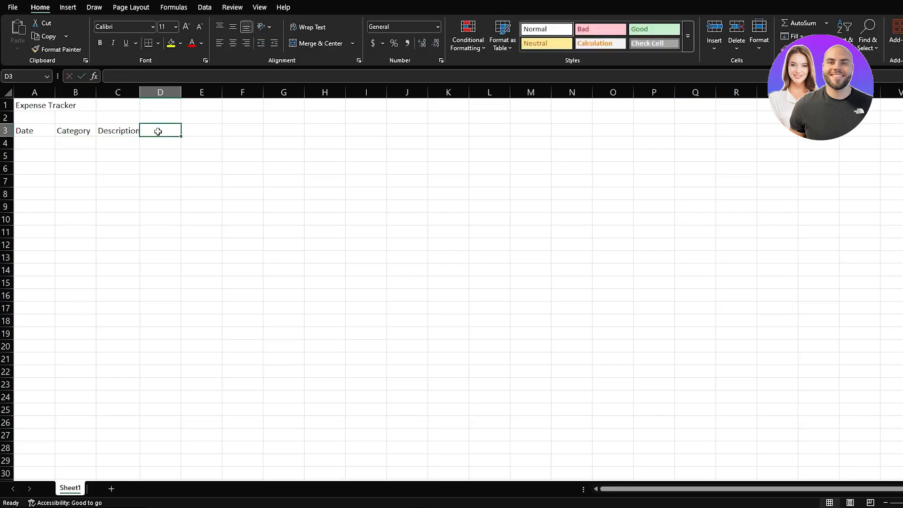
{"action": "type", "text": "Amount"}
{"action": "key", "text": "Return"}
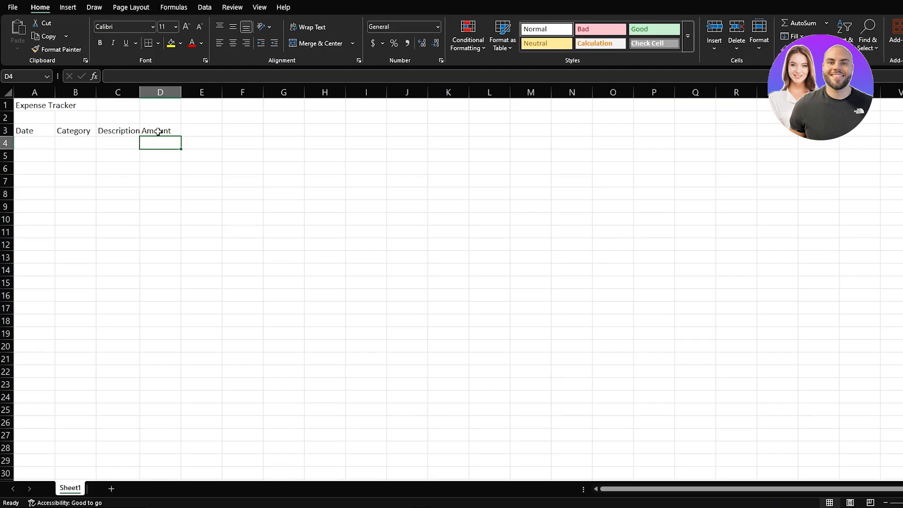
Step: Enter the date 02/14/2024 in cell A4 below the Date header
{"action": "left_click_drag", "start_coordinate": [32, 145], "coordinate": [22, 219]}
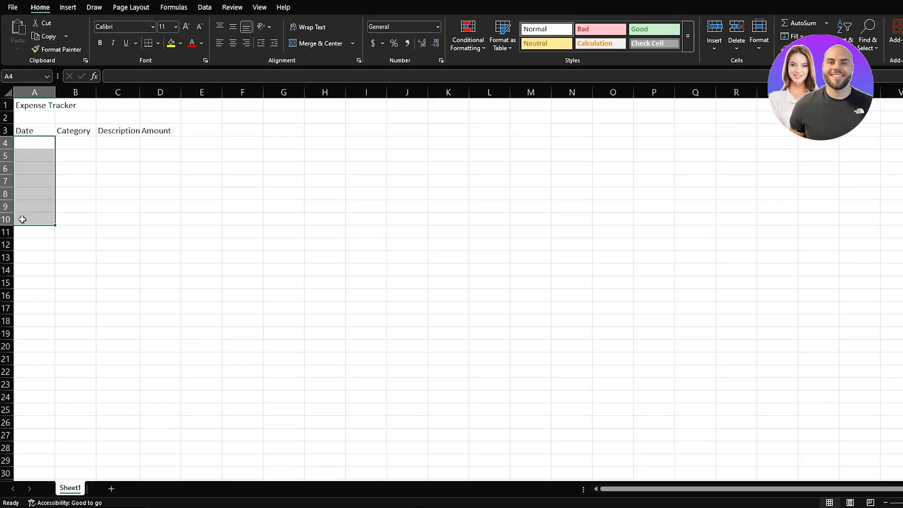
{"action": "left_click", "coordinate": [31, 145]}
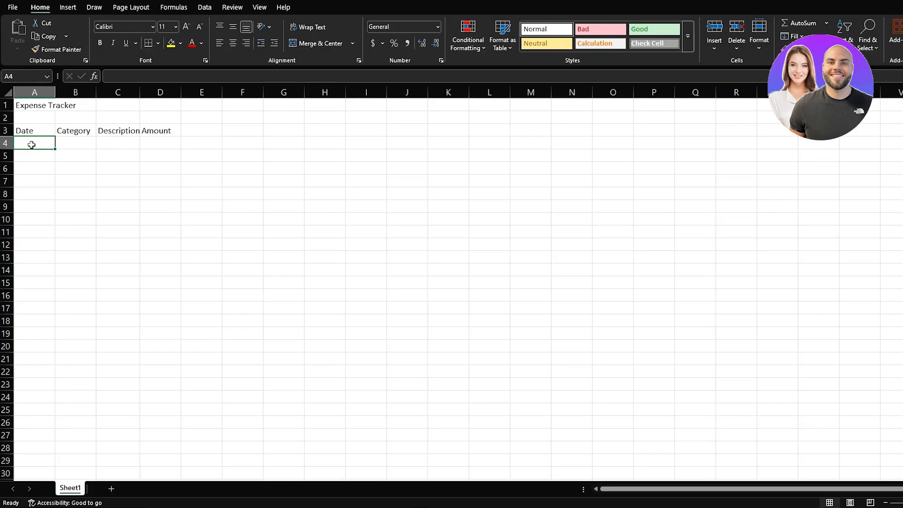
{"action": "type", "text": "02"}
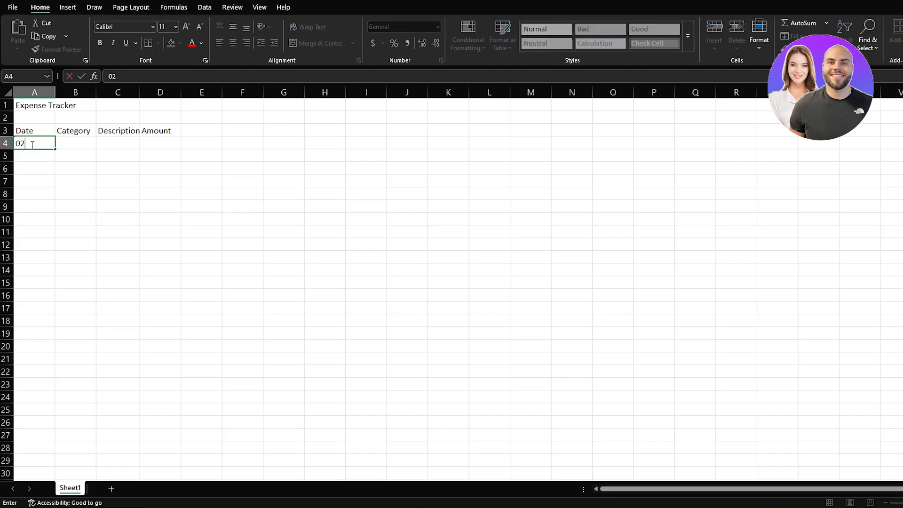
{"action": "type", "text": "/1"}
{"action": "type", "text": "4"}
{"action": "type", "text": "."}
{"action": "type", "text": "/2024"}
{"action": "key", "text": "ctrl+Return"}
Step: Copy the date from A4 into A5 and change the copy to 2/18/2024
{"action": "key", "text": "ctrl+c"}
{"action": "key", "text": "Down"}
{"action": "key", "text": "ctrl+v"}
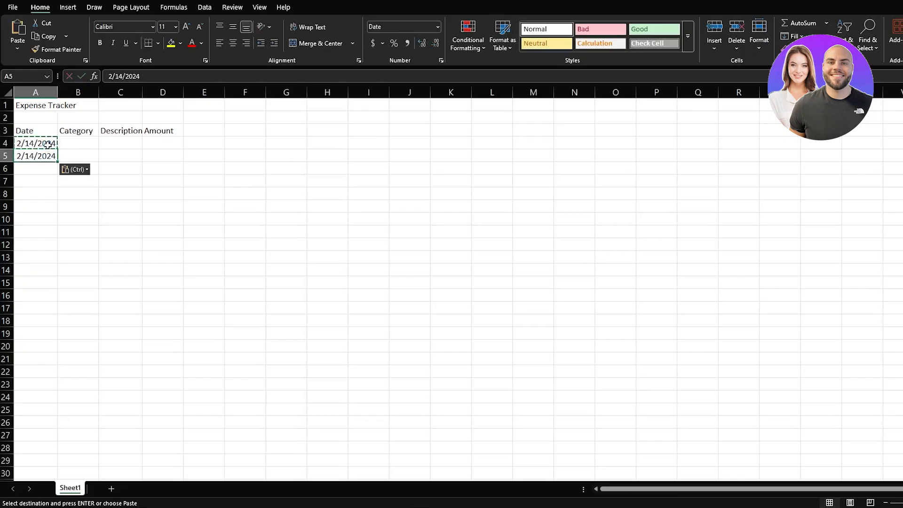
{"action": "key", "text": "Escape"}
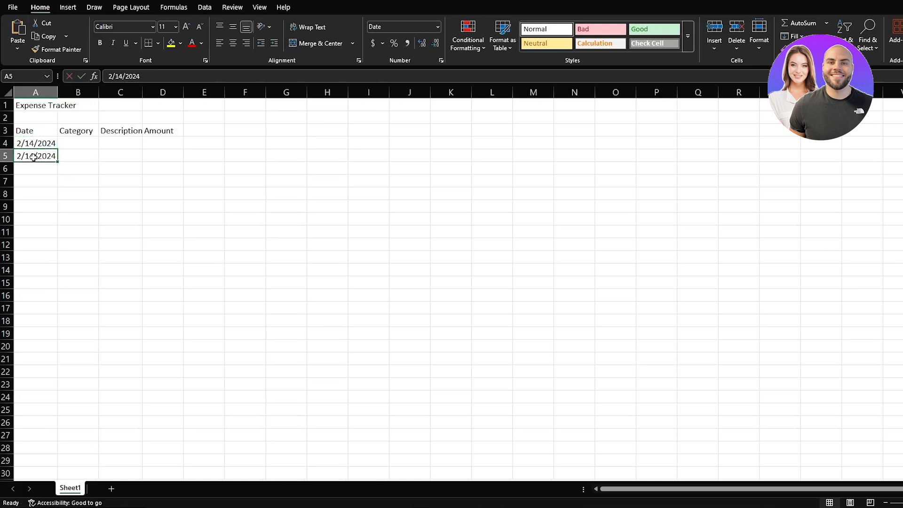
{"action": "double_click", "coordinate": [34, 157]}
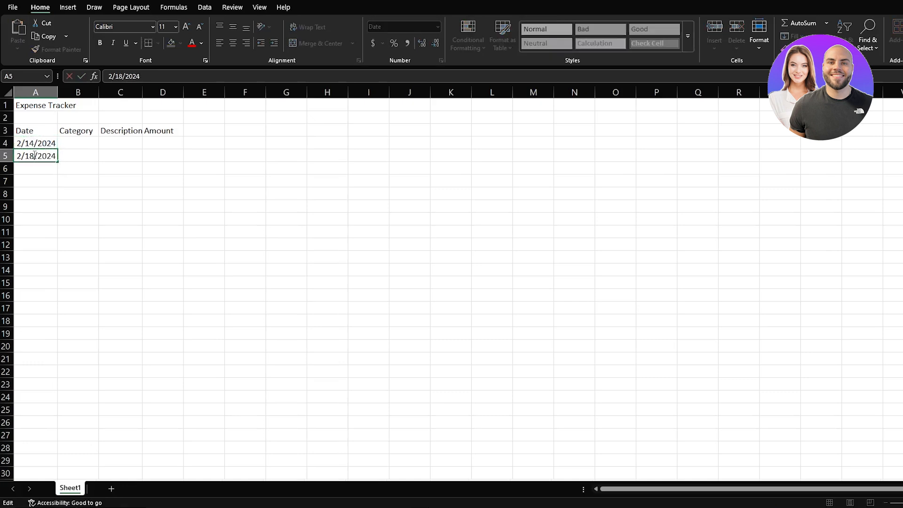
{"action": "key", "text": "Return"}
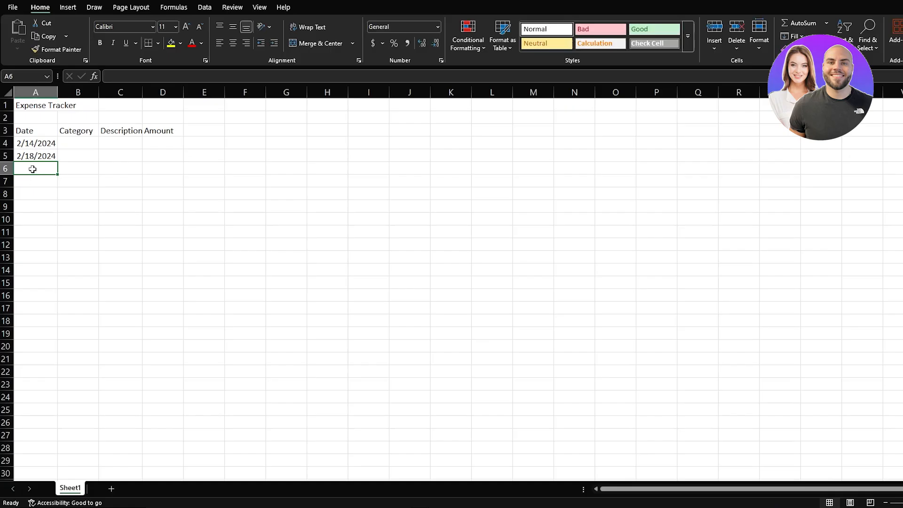
Step: Copy the date from A5 into each of the cells A6 through A10
{"action": "key", "text": "ctrl+c"}
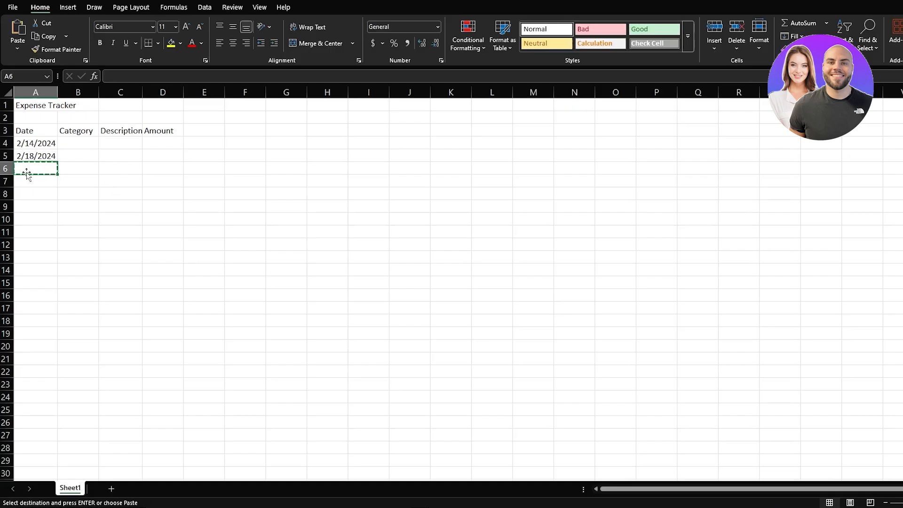
{"action": "double_click", "coordinate": [39, 166]}
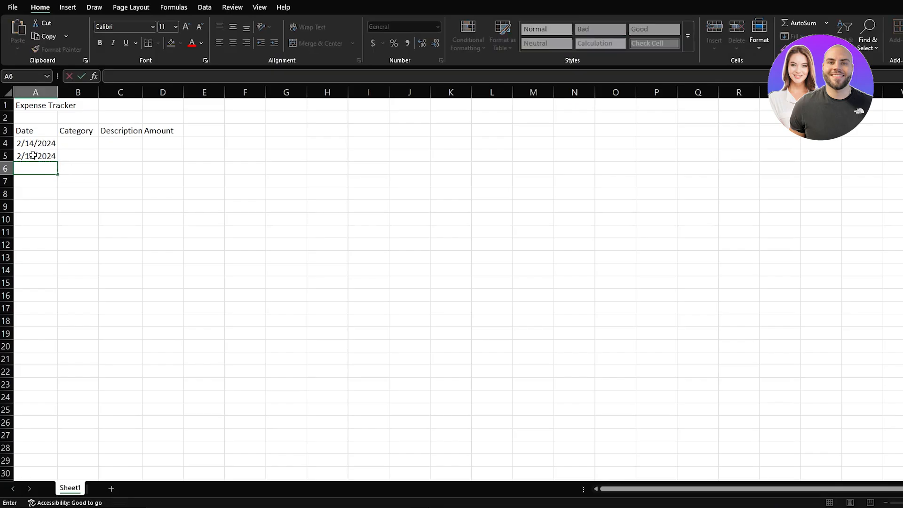
{"action": "left_click", "coordinate": [55, 153]}
{"action": "key", "text": "ctrl+c"}
{"action": "left_click", "coordinate": [45, 168]}
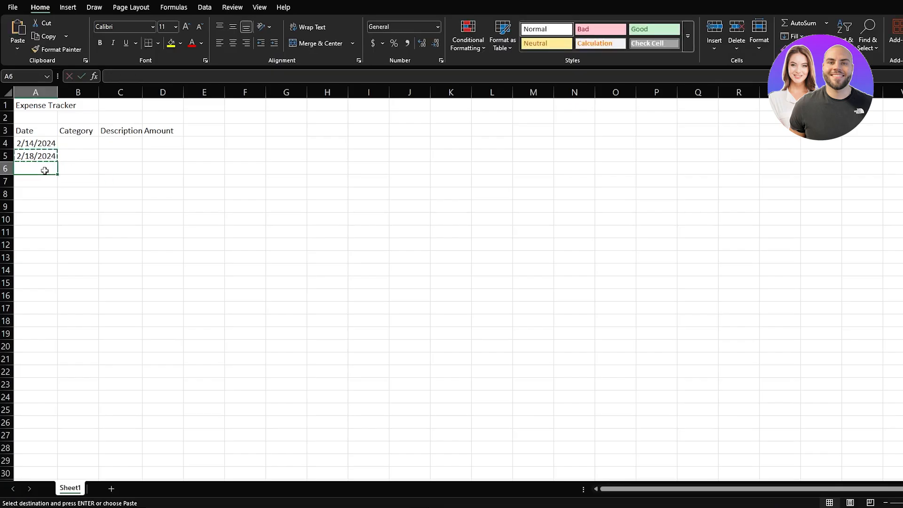
{"action": "key", "text": "ctrl+v"}
{"action": "left_click", "coordinate": [34, 183]}
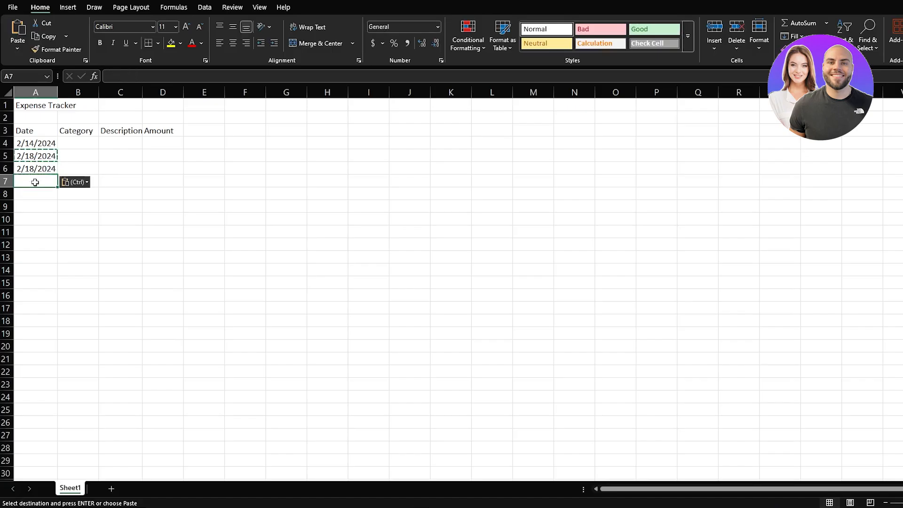
{"action": "key", "text": "ctrl+v"}
{"action": "left_click", "coordinate": [34, 194]}
{"action": "key", "text": "ctrl+v"}
{"action": "left_click", "coordinate": [34, 206]}
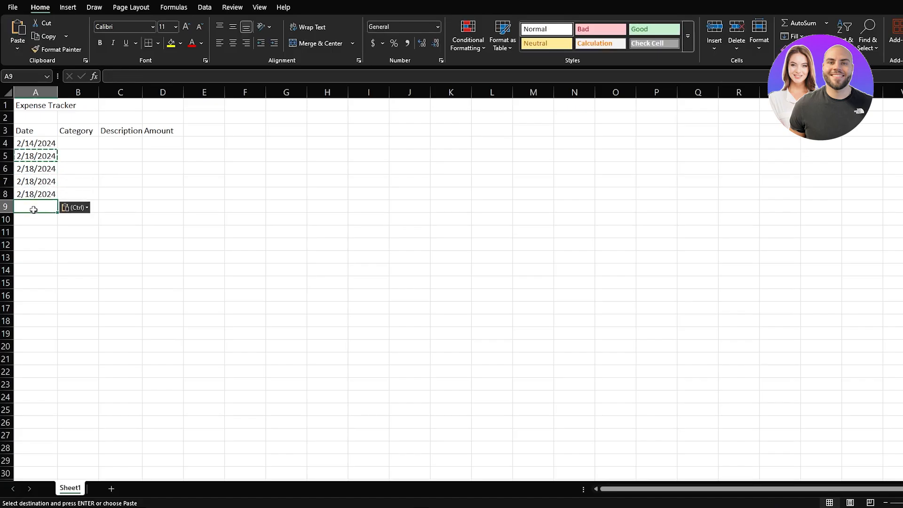
{"action": "key", "text": "ctrl+v"}
{"action": "left_click", "coordinate": [33, 220]}
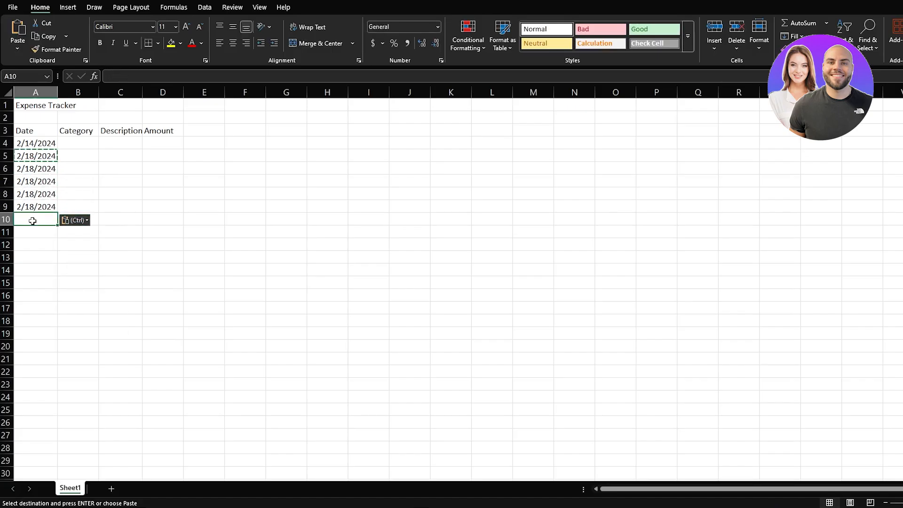
{"action": "key", "text": "ctrl+v"}
Step: Change the date in A6 to 2/19/2024 and the date in A7 to 2/24/2024
{"action": "double_click", "coordinate": [31, 167]}
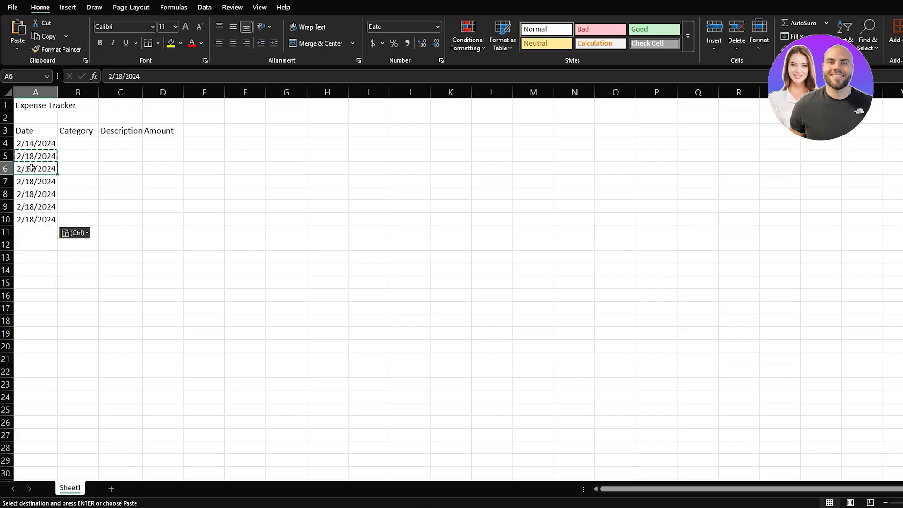
{"action": "key", "text": "BackSpace"}
{"action": "type", "text": "9"}
{"action": "left_click", "coordinate": [36, 182]}
{"action": "double_click", "coordinate": [36, 182]}
{"action": "key", "text": "BackSpace"}
{"action": "key", "text": "BackSpace"}
{"action": "type", "text": "24"}
Step: Change the date in A8 to 4/18/2024 and the date in A9 to 2/10/2024
{"action": "left_click", "coordinate": [30, 192]}
{"action": "double_click", "coordinate": [38, 194]}
{"action": "key", "text": "BackSpace"}
{"action": "type", "text": "4"}
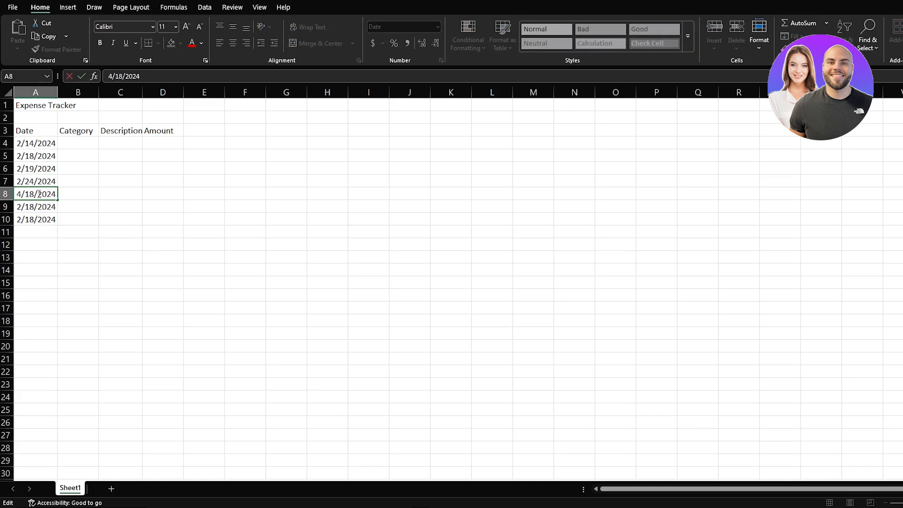
{"action": "left_click", "coordinate": [20, 206]}
{"action": "double_click", "coordinate": [19, 205]}
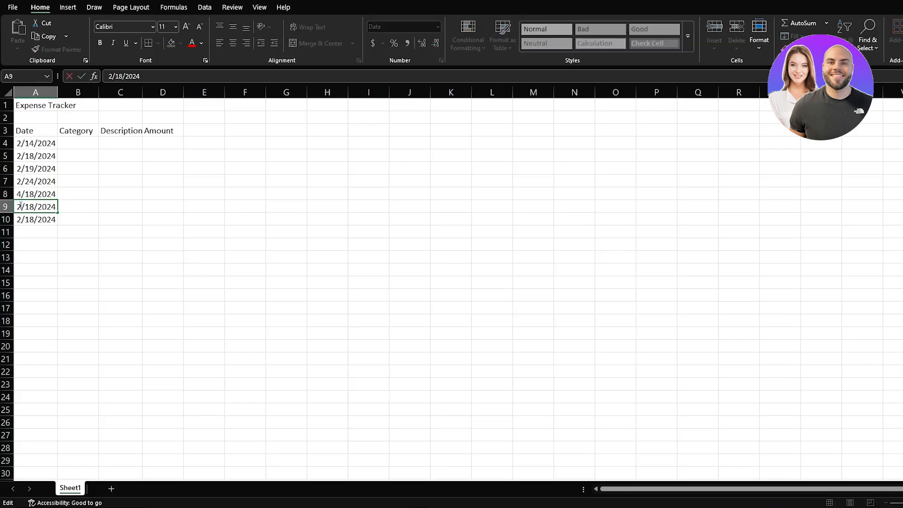
{"action": "key", "text": "BackSpace"}
{"action": "type", "text": "0"}
{"action": "key", "text": "Return"}
Step: Change the date in A10 to 2/4/2024
{"action": "double_click", "coordinate": [26, 218]}
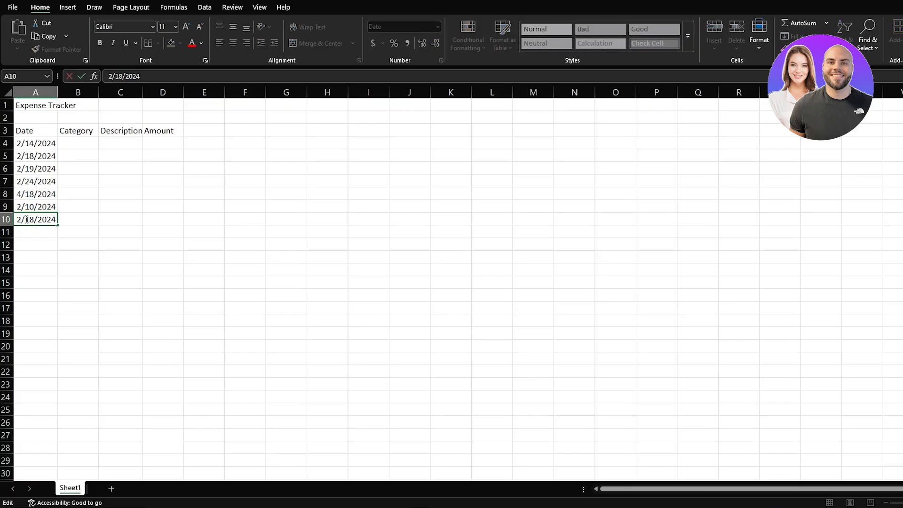
{"action": "key", "text": "BackSpace"}
{"action": "key", "text": "BackSpace"}
{"action": "type", "text": "4"}
{"action": "key", "text": "Return"}
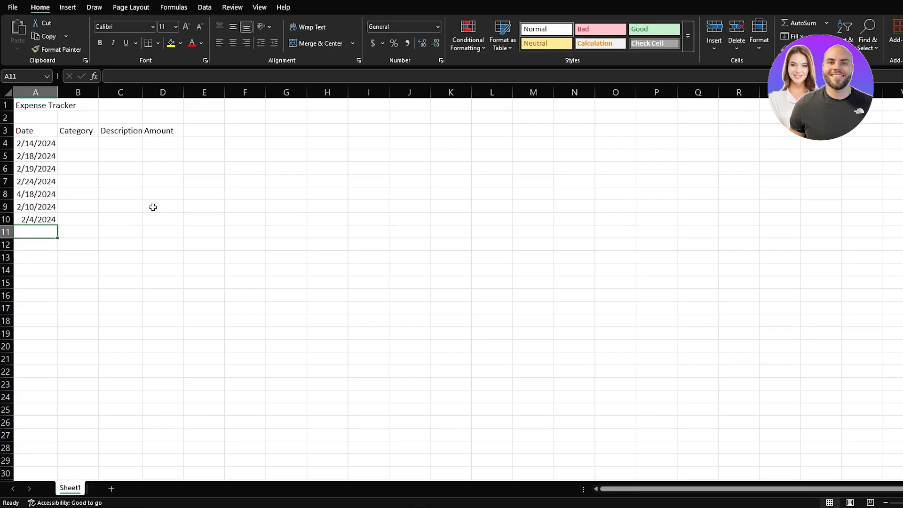
Step: Fill the Category column from B4 to B7 with Food, Transport, Food and Utilities
{"action": "left_click", "coordinate": [82, 145]}
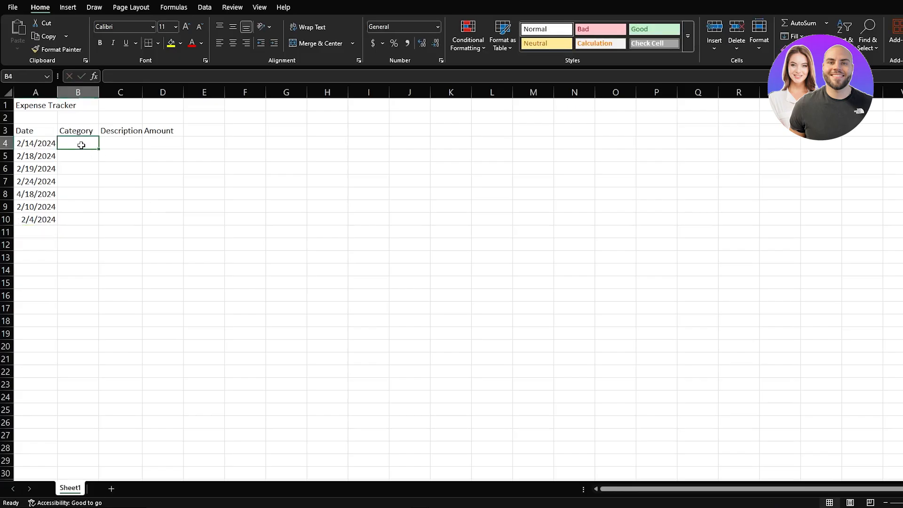
{"action": "type", "text": "Food"}
{"action": "key", "text": "Return"}
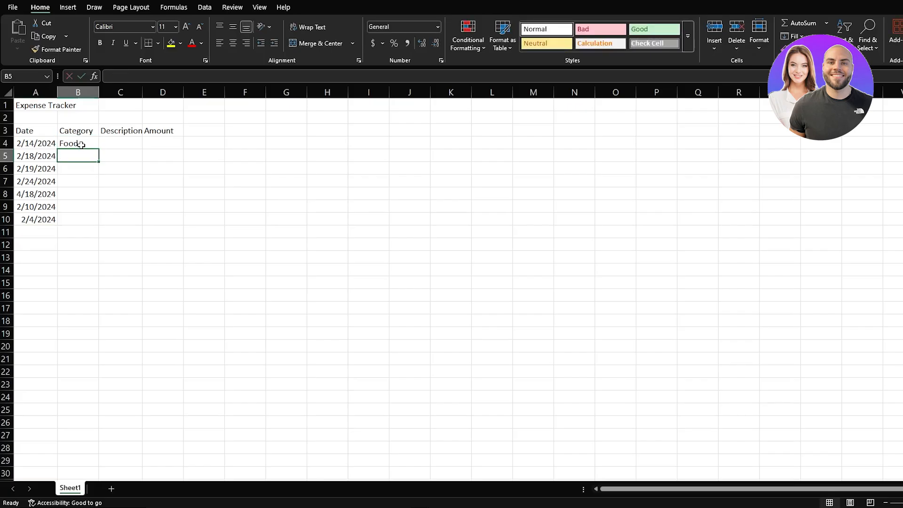
{"action": "type", "text": "Transport"}
{"action": "key", "text": "Return"}
{"action": "type", "text": "Food"}
{"action": "key", "text": "Return"}
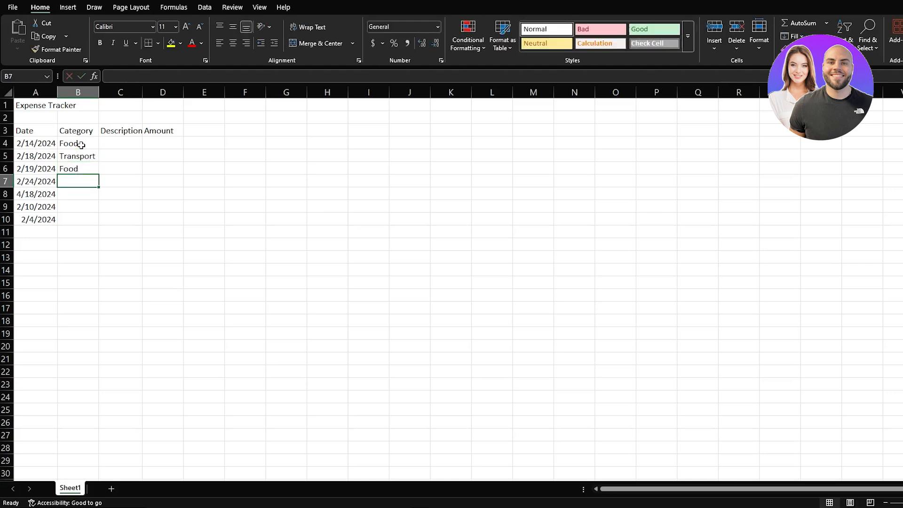
{"action": "type", "text": "Utilities"}
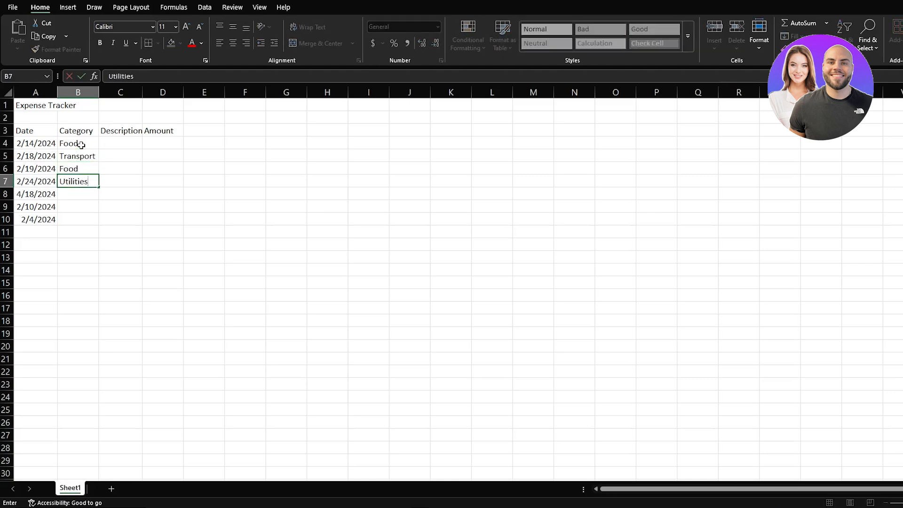
{"action": "key", "text": "Return"}
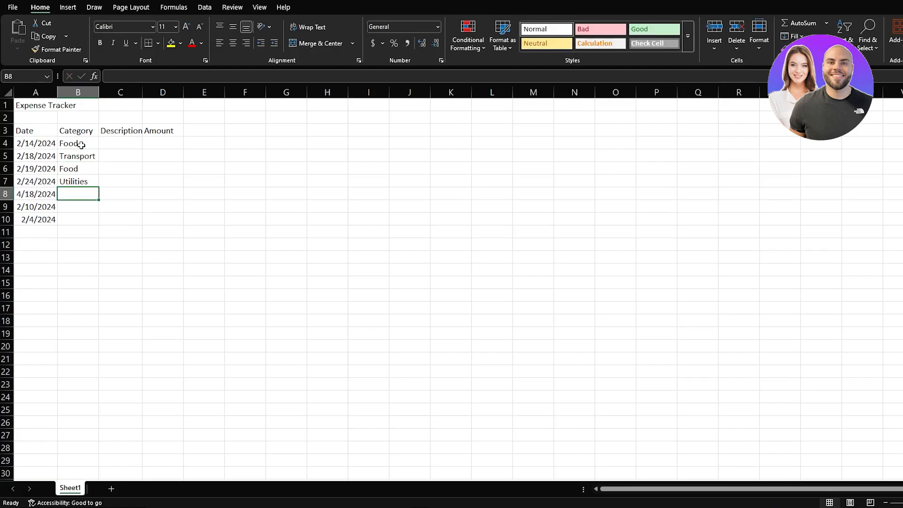
Step: Complete the Category column from B8 to B10 with Entertainment, Food and Transport
{"action": "type", "text": "Entertainment"}
{"action": "key", "text": "Return"}
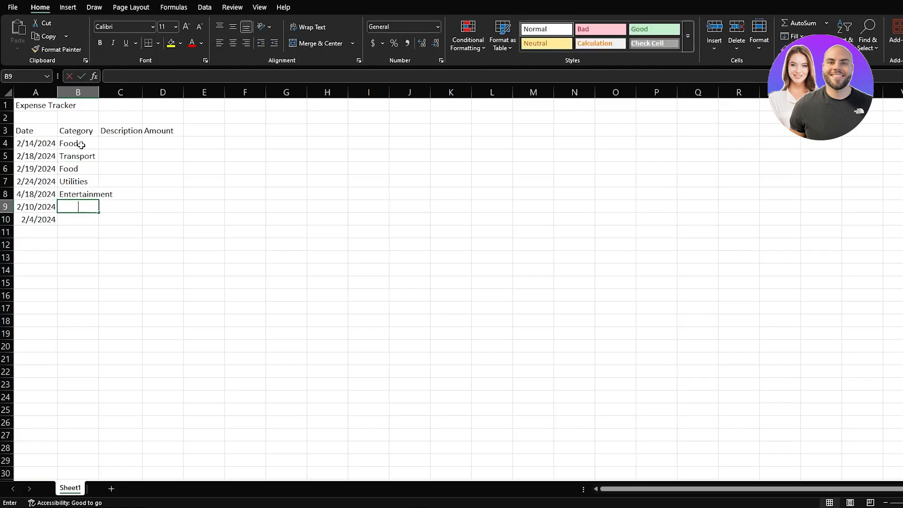
{"action": "type", "text": "Food"}
{"action": "key", "text": "Return"}
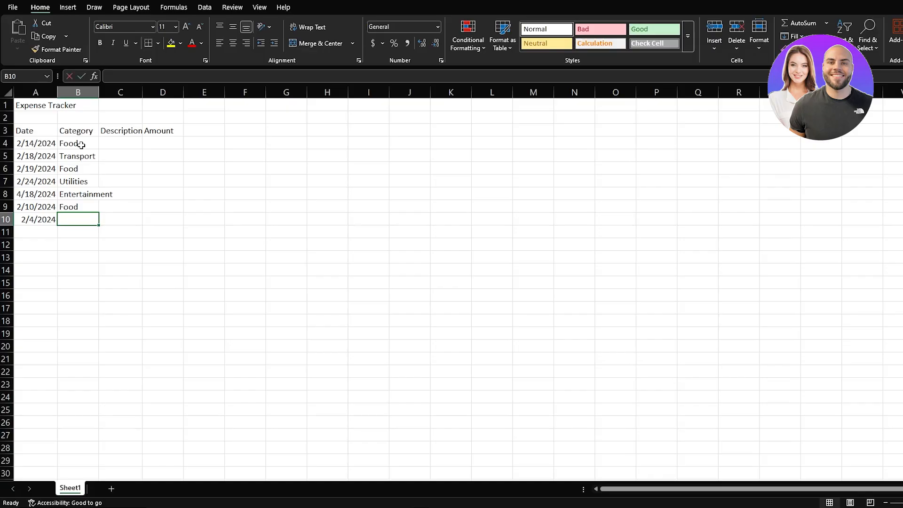
{"action": "type", "text": "Transport"}
{"action": "key", "text": "Return"}
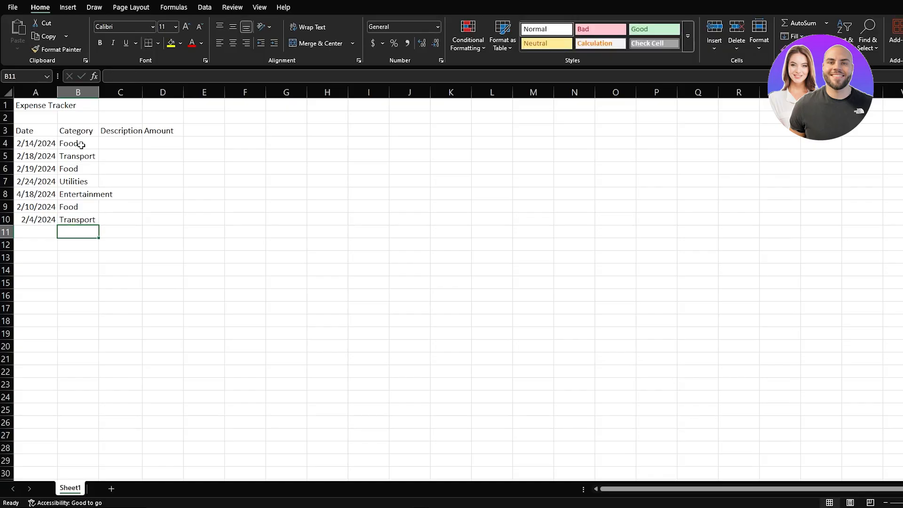
Step: Fill the Description column from C4 to C6 with Grocery, Fuel and Restaurant
{"action": "left_click", "coordinate": [121, 146]}
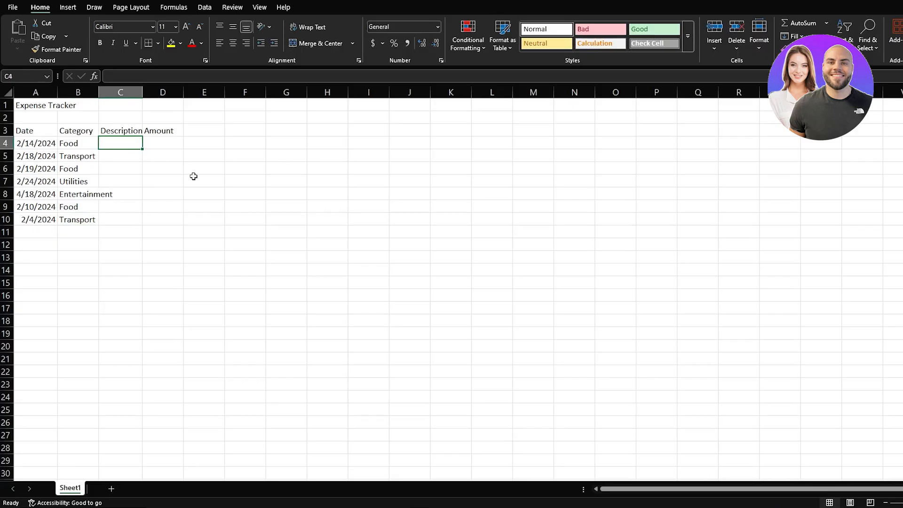
{"action": "type", "text": "Grocery"}
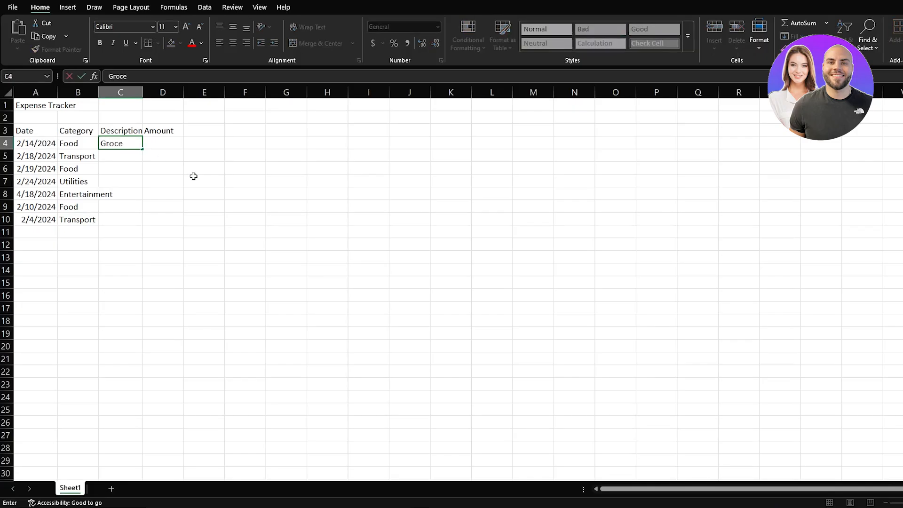
{"action": "key", "text": "Return"}
{"action": "type", "text": "Fuel"}
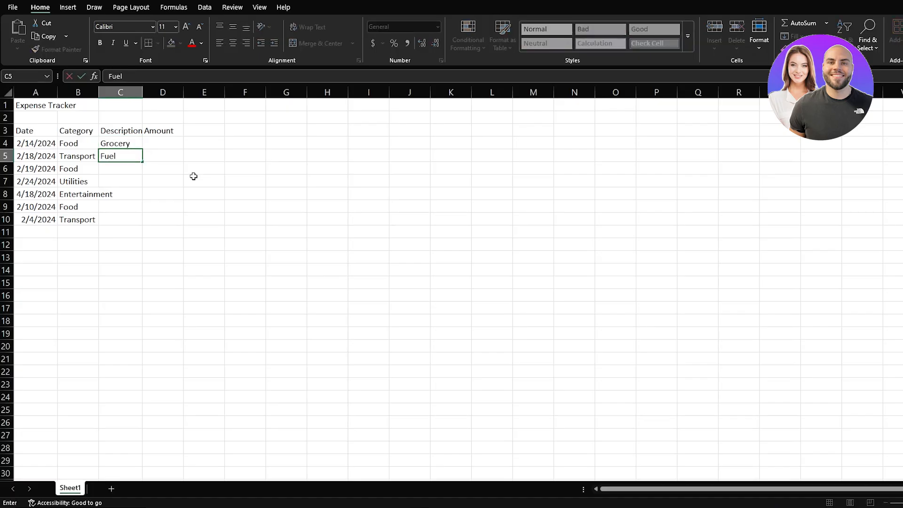
{"action": "key", "text": "Return"}
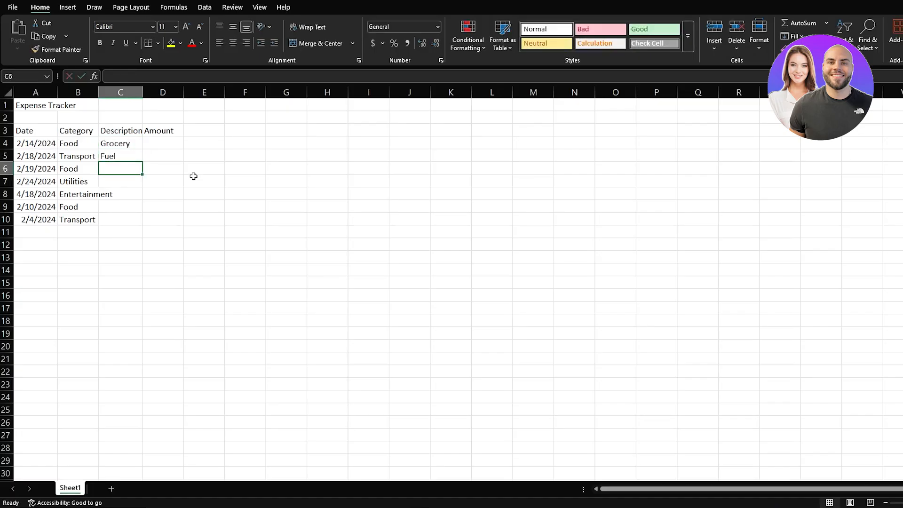
{"action": "type", "text": "Restaurant"}
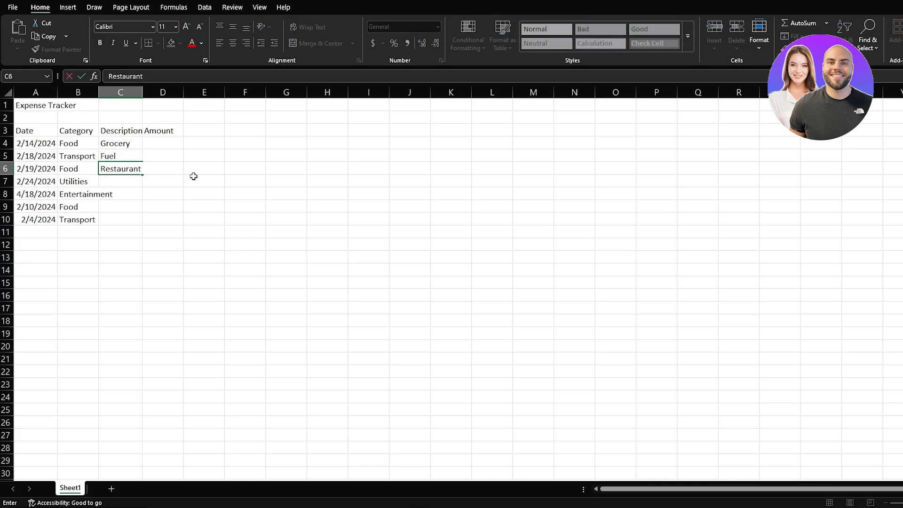
{"action": "key", "text": "Return"}
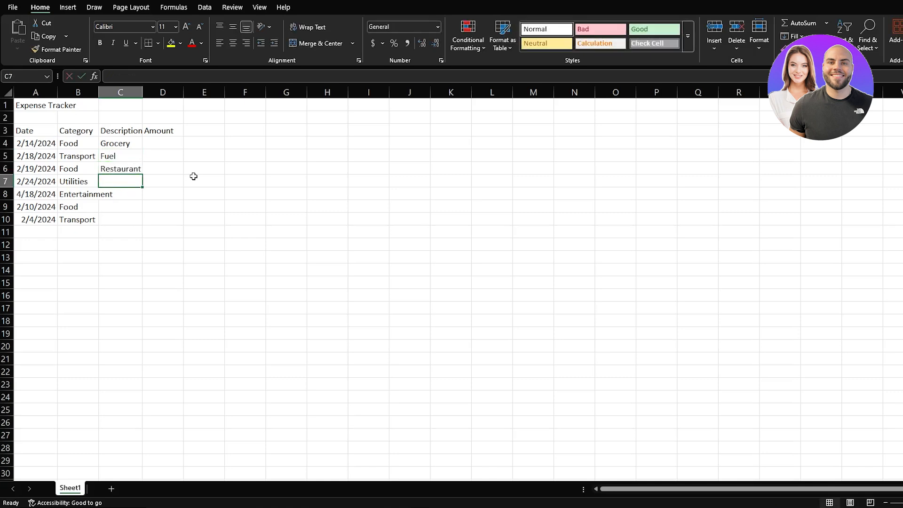
Step: Complete the Description column from C7 to C10 with Bills, Movie, Coffee Shop and Uber
{"action": "type", "text": "Bills"}
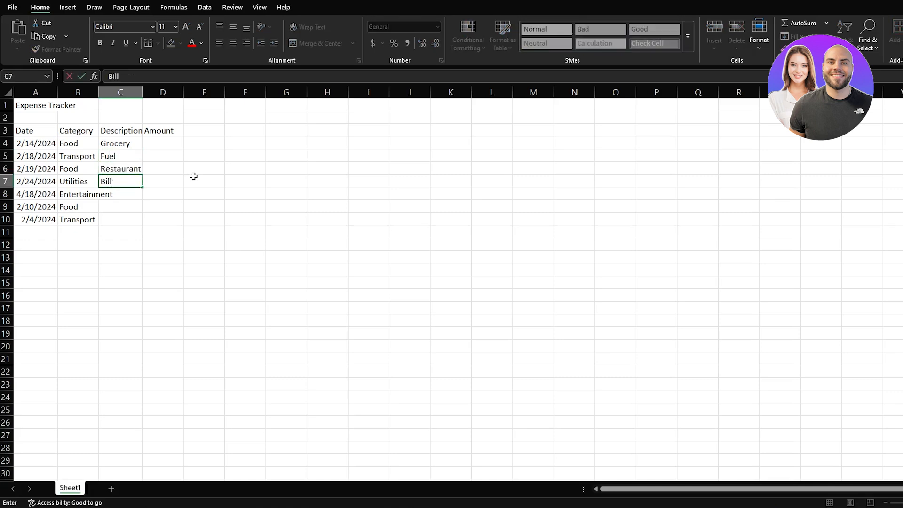
{"action": "key", "text": "Return"}
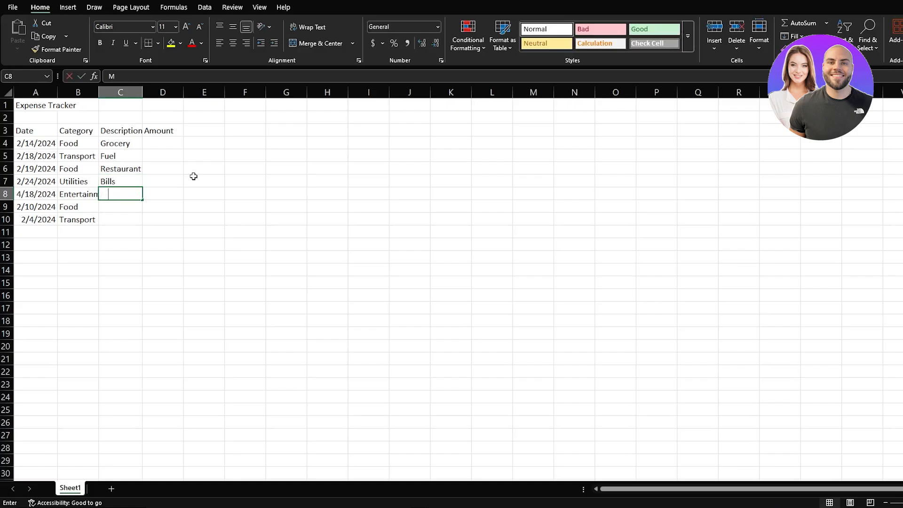
{"action": "type", "text": "Movie"}
{"action": "key", "text": "Return"}
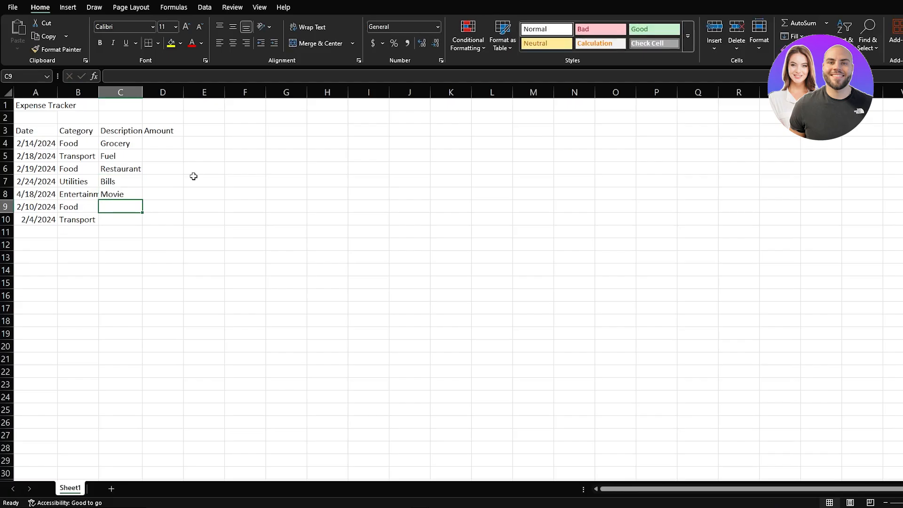
{"action": "type", "text": "Coffe"}
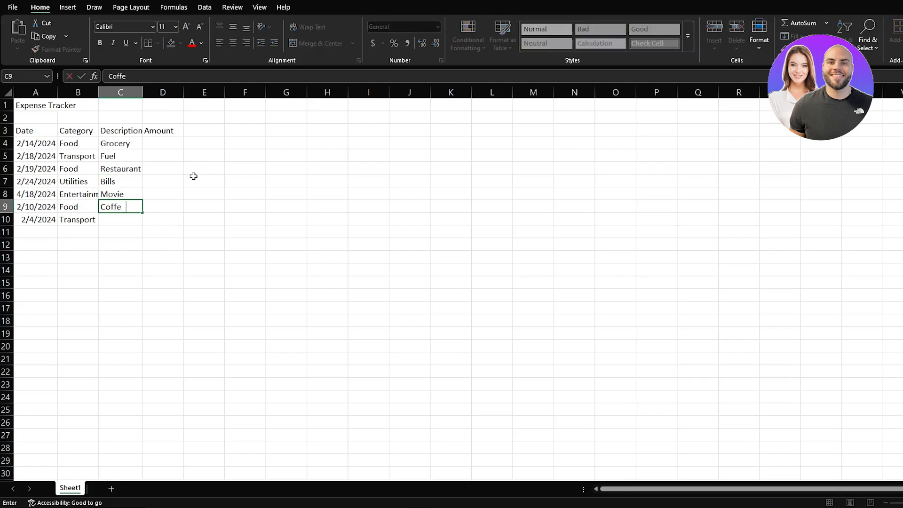
{"action": "type", "text": "e Shop"}
{"action": "key", "text": "Return"}
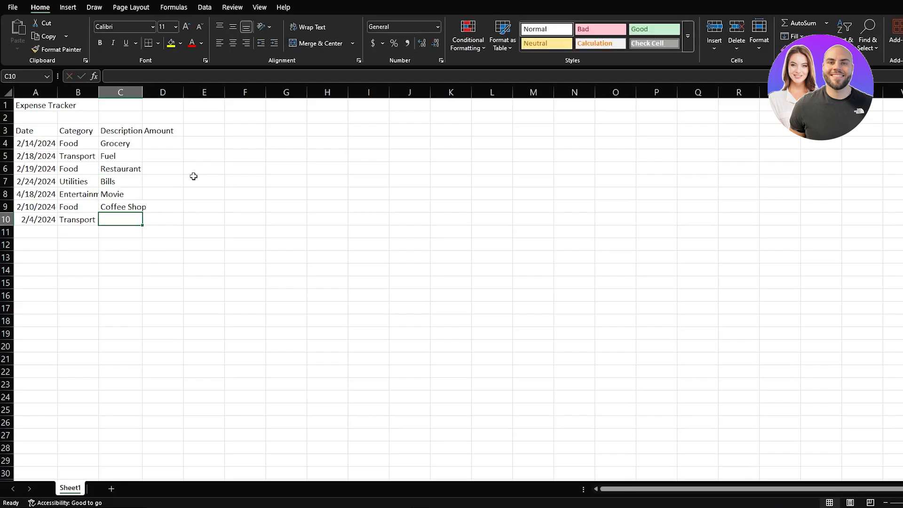
{"action": "type", "text": "Uber"}
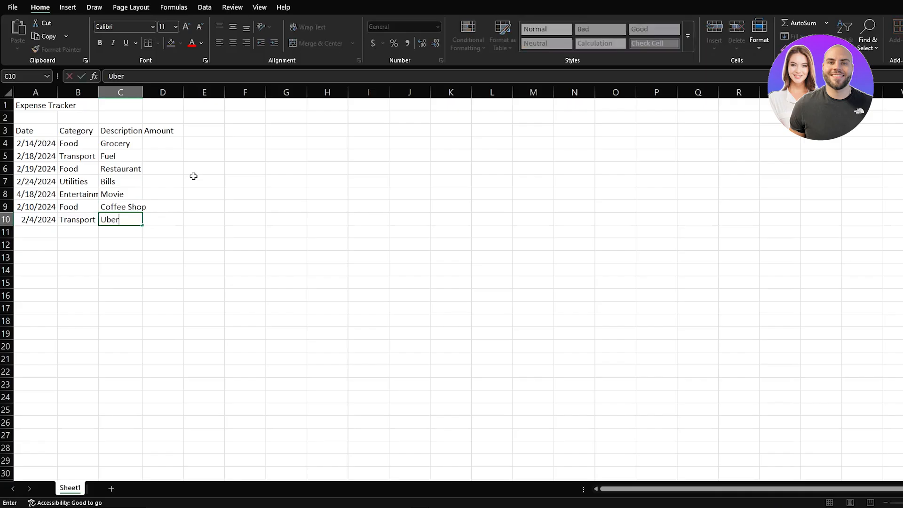
Step: Fill the Amount column from D4 to D7 with 12, 54, 43 and 27
{"action": "left_click", "coordinate": [166, 141]}
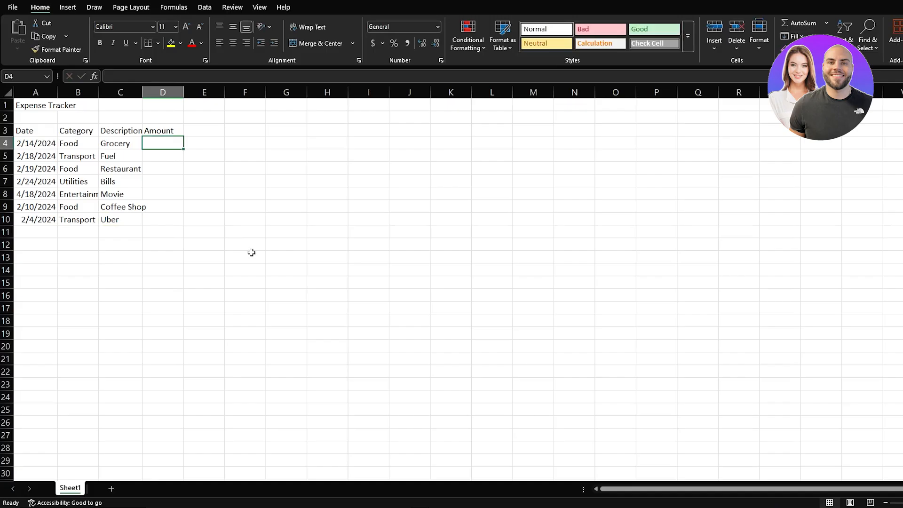
{"action": "type", "text": "12"}
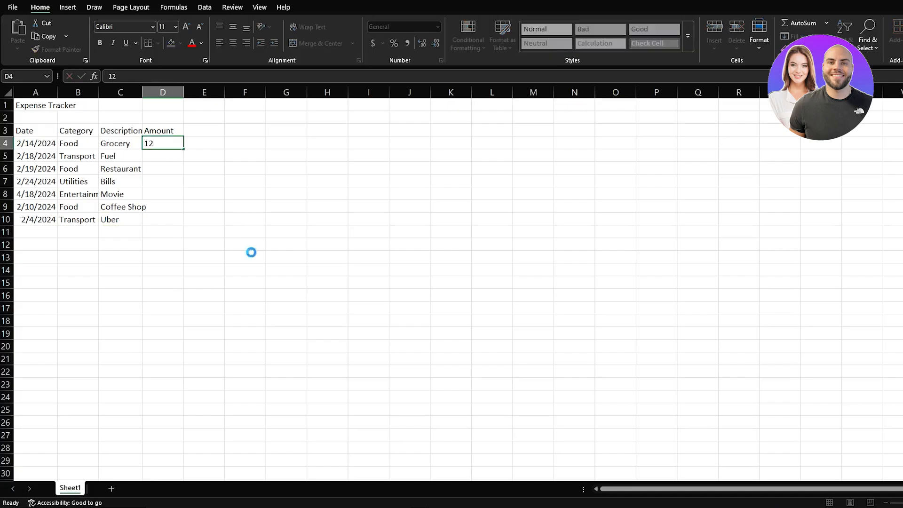
{"action": "key", "text": "Return"}
{"action": "type", "text": "54"}
{"action": "key", "text": "Return"}
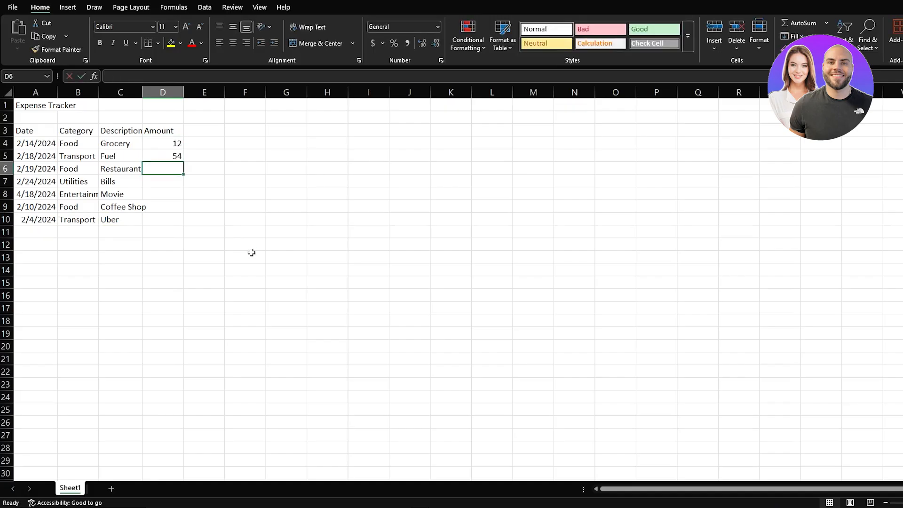
{"action": "type", "text": "43"}
{"action": "key", "text": "Return"}
{"action": "type", "text": "2"}
{"action": "key", "text": "Return"}
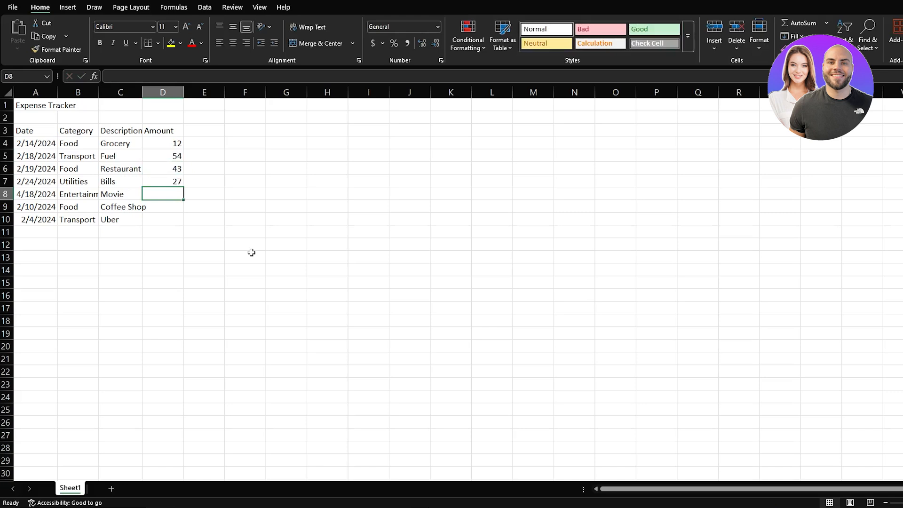
Step: Complete the Amount column from D8 to D10 with 84, 100 and 32
{"action": "type", "text": "84"}
{"action": "key", "text": "Return"}
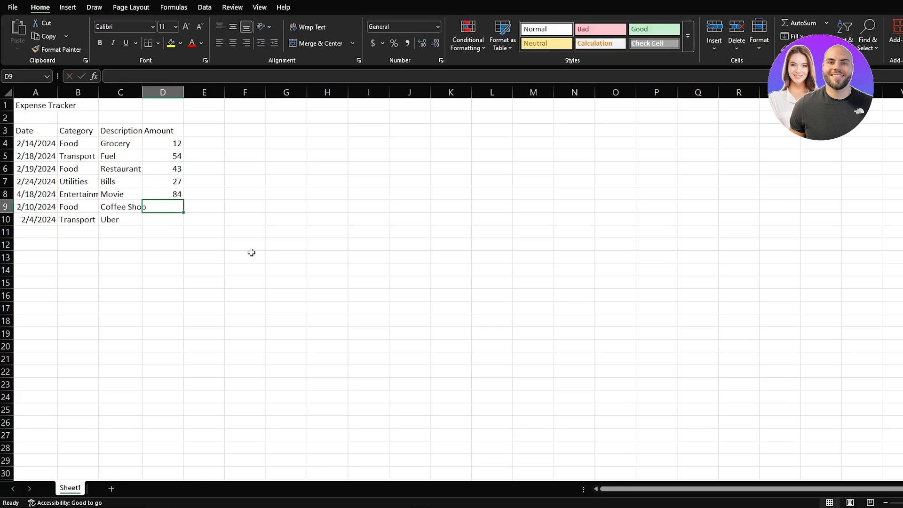
{"action": "type", "text": "100"}
{"action": "key", "text": "Return"}
{"action": "type", "text": "32"}
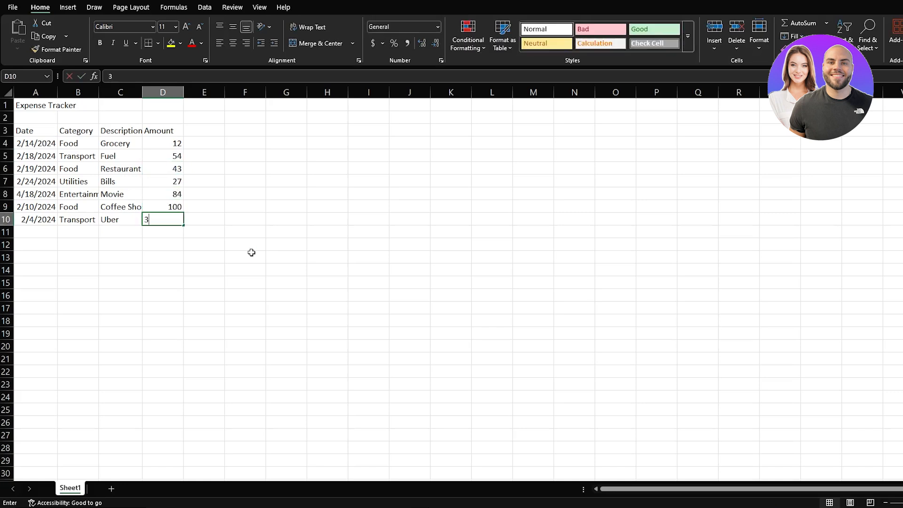
{"action": "key", "text": "Return"}
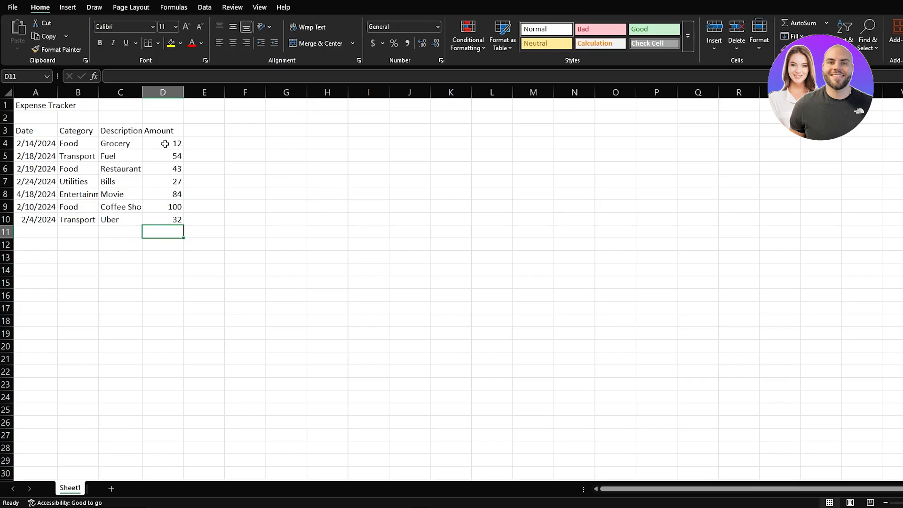
Step: Open the date in A4 for editing within the cell and the category in B4 for editing in the formula bar
{"action": "left_click", "coordinate": [42, 143]}
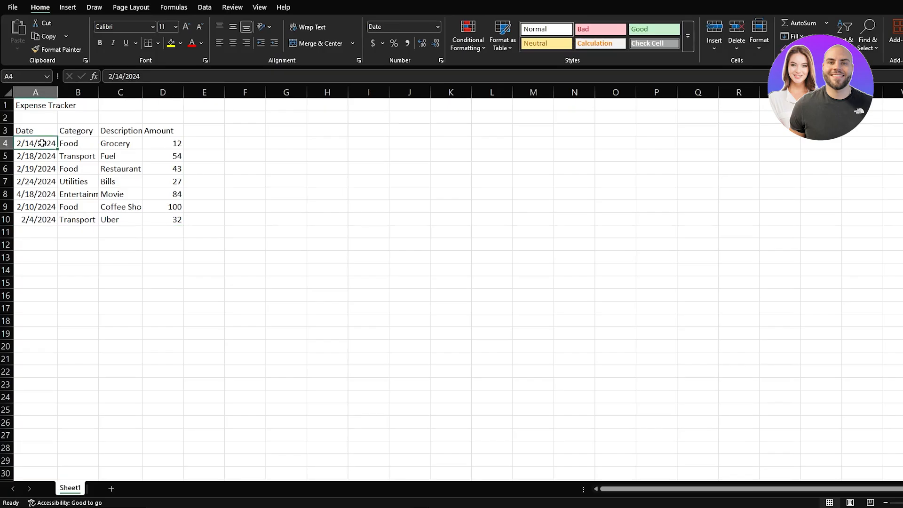
{"action": "double_click", "coordinate": [42, 142]}
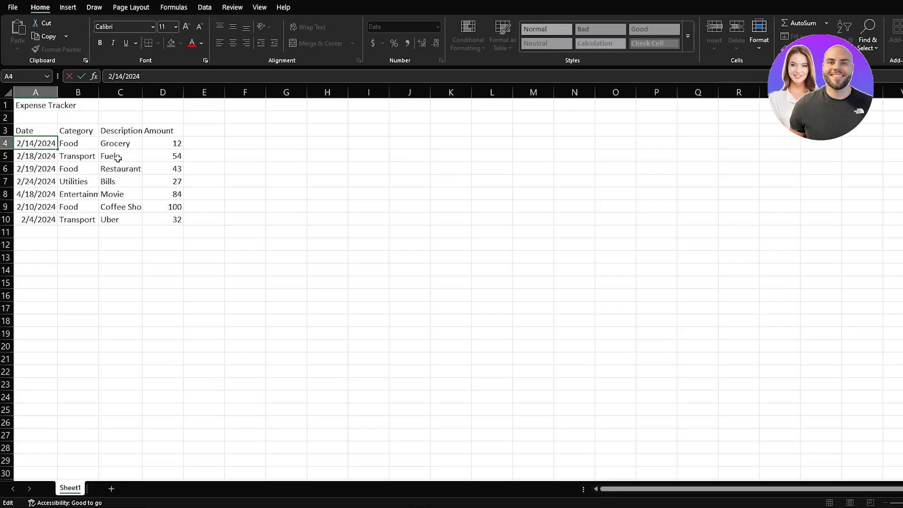
{"action": "left_click", "coordinate": [107, 178]}
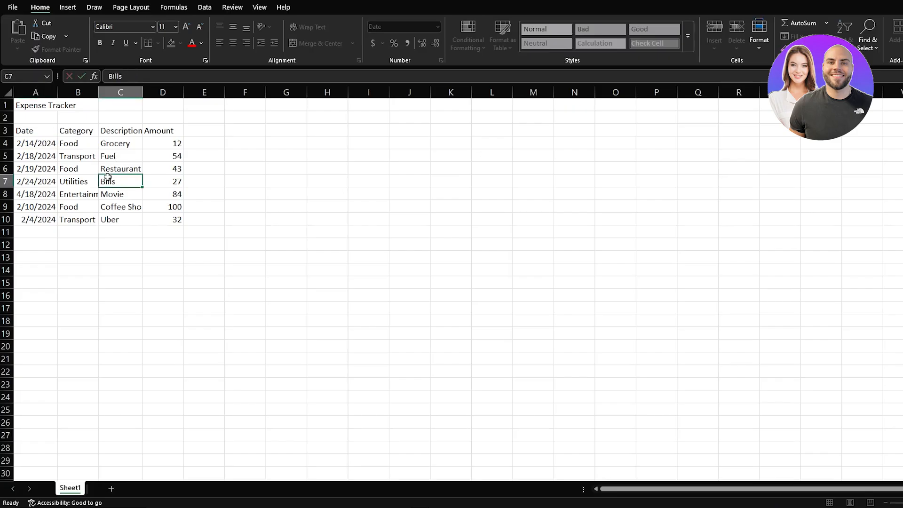
{"action": "left_click", "coordinate": [47, 143]}
{"action": "left_click", "coordinate": [49, 152]}
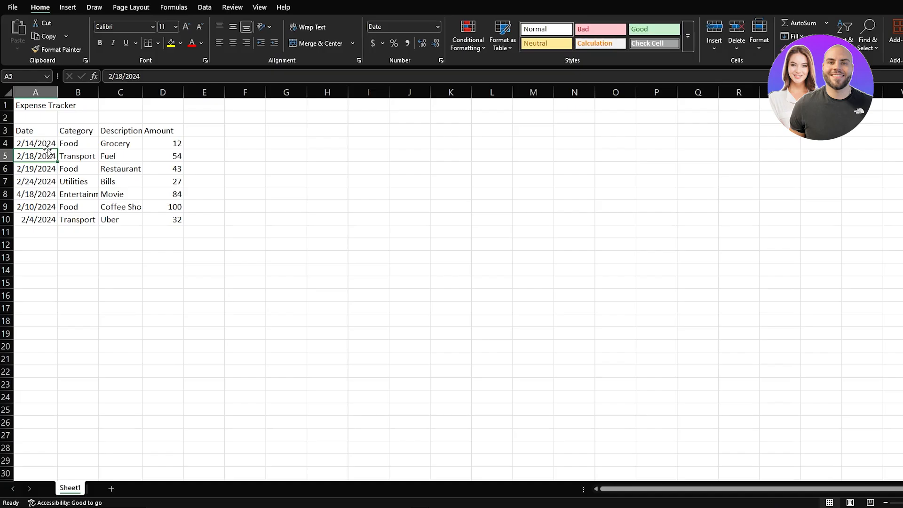
{"action": "left_click", "coordinate": [77, 142]}
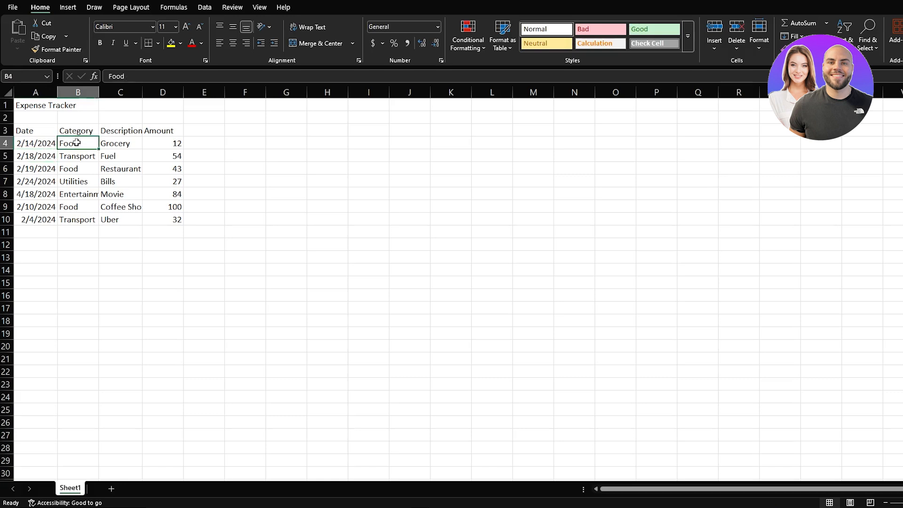
{"action": "left_click", "coordinate": [146, 77]}
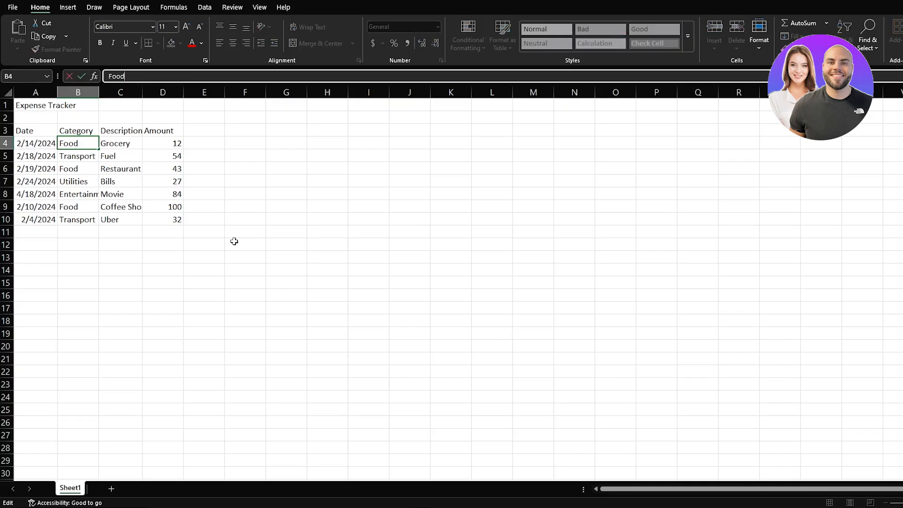
Step: Delete the amount in D4 and undo the deletion
{"action": "left_click", "coordinate": [168, 145]}
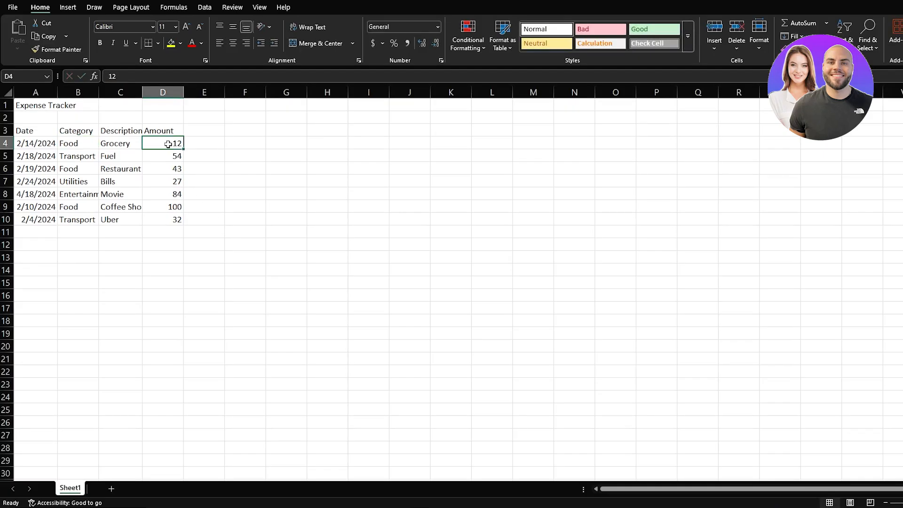
{"action": "key", "text": "Delete"}
{"action": "key", "text": "ctrl+z"}
{"action": "right_click", "coordinate": [162, 142]}
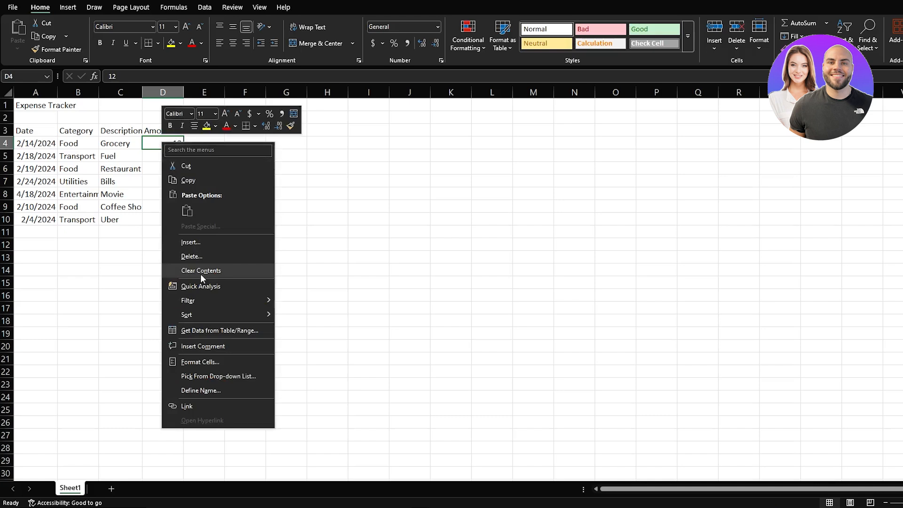
{"action": "left_click", "coordinate": [321, 261]}
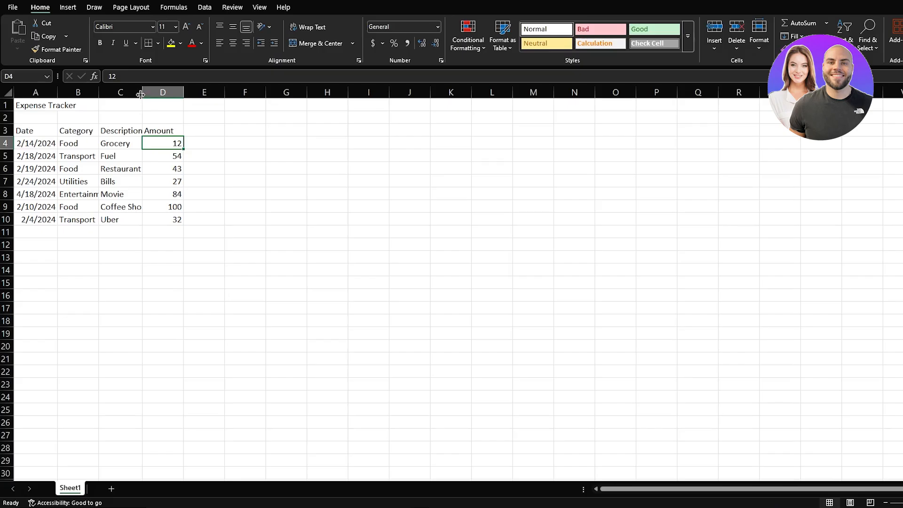
Step: Try a wider manual width on the Description column, reverse it, and autofit the column to its contents
{"action": "left_click_drag", "start_coordinate": [141, 94], "coordinate": [156, 95]}
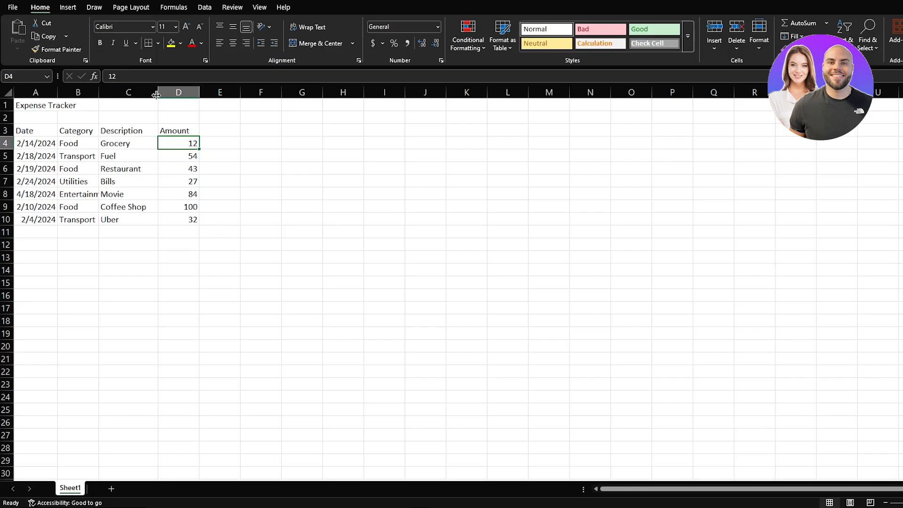
{"action": "left_click_drag", "start_coordinate": [156, 94], "coordinate": [142, 94]}
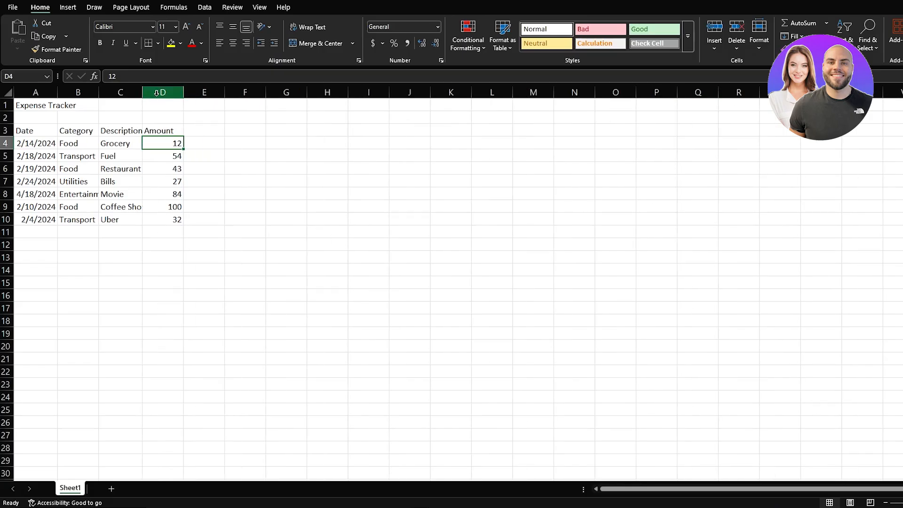
{"action": "double_click", "coordinate": [142, 93]}
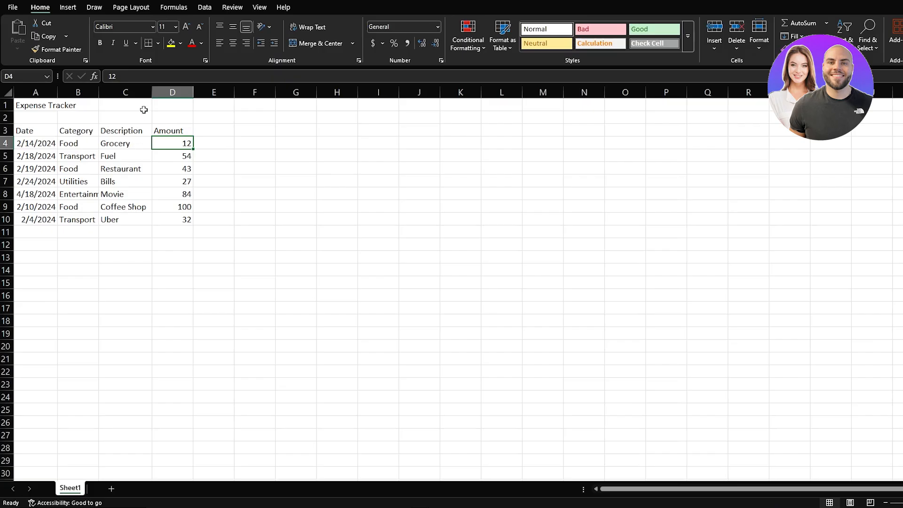
Step: Autofit the widths of columns A through D together to fit their contents
{"action": "left_click_drag", "start_coordinate": [141, 92], "coordinate": [295, 93]}
{"action": "left_click", "coordinate": [234, 120]}
{"action": "left_click_drag", "start_coordinate": [175, 92], "coordinate": [45, 89]}
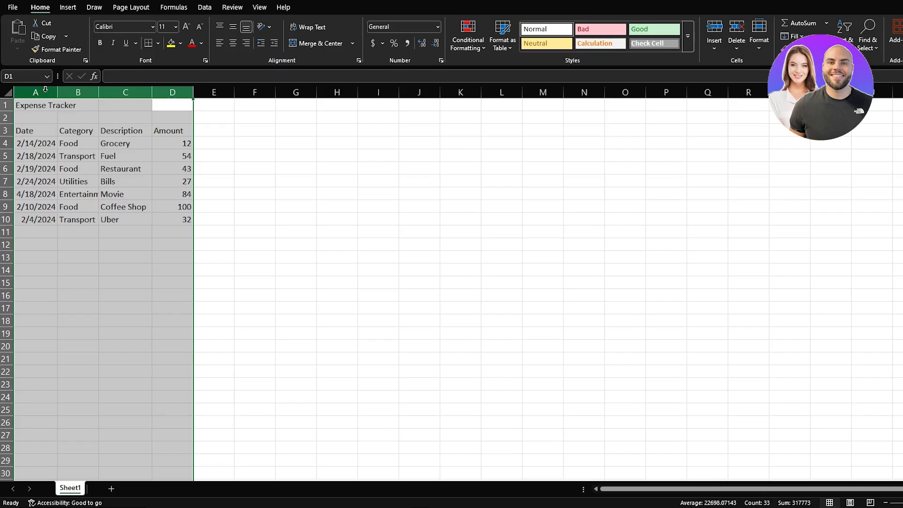
{"action": "double_click", "coordinate": [152, 90]}
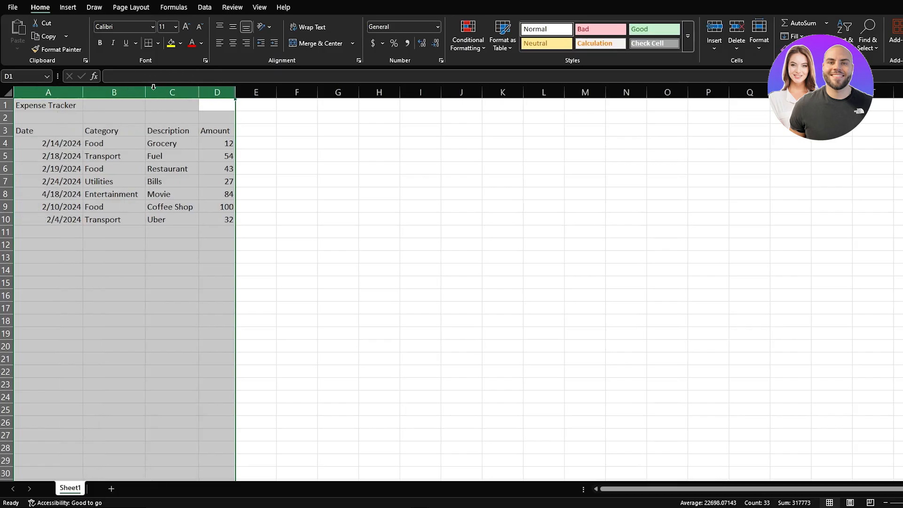
{"action": "left_click", "coordinate": [168, 283]}
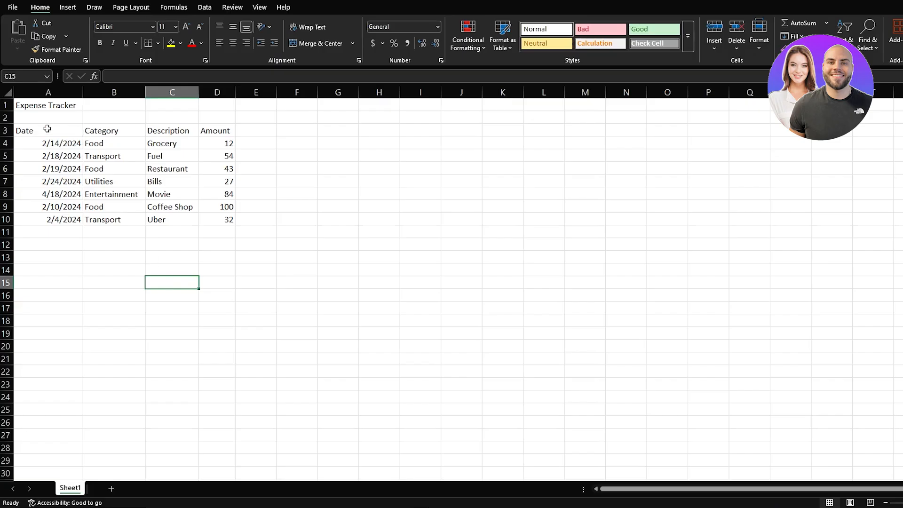
Step: Format the Expense Tracker title in A1 with the Arial Black font at size 18
{"action": "mouse_move", "coordinate": [6, 149]}
{"action": "left_mouse_down"}
{"action": "mouse_move", "coordinate": [5, 165]}
{"action": "mouse_move", "coordinate": [7, 150]}
{"action": "left_mouse_up"}
{"action": "left_click", "coordinate": [45, 107]}
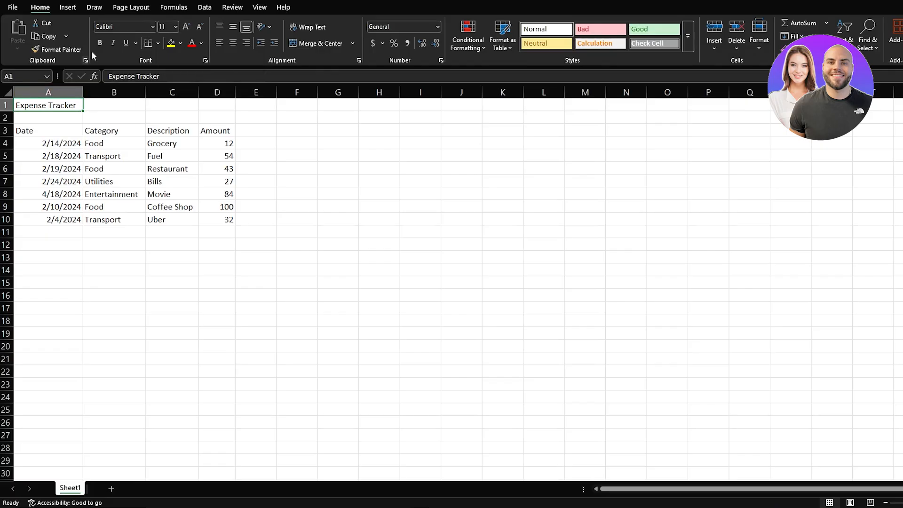
{"action": "left_click", "coordinate": [151, 27]}
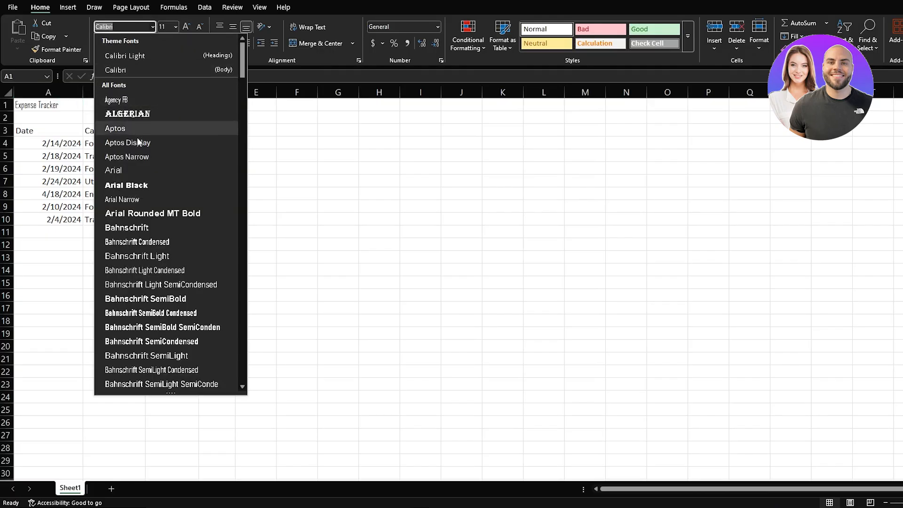
{"action": "left_click", "coordinate": [136, 185]}
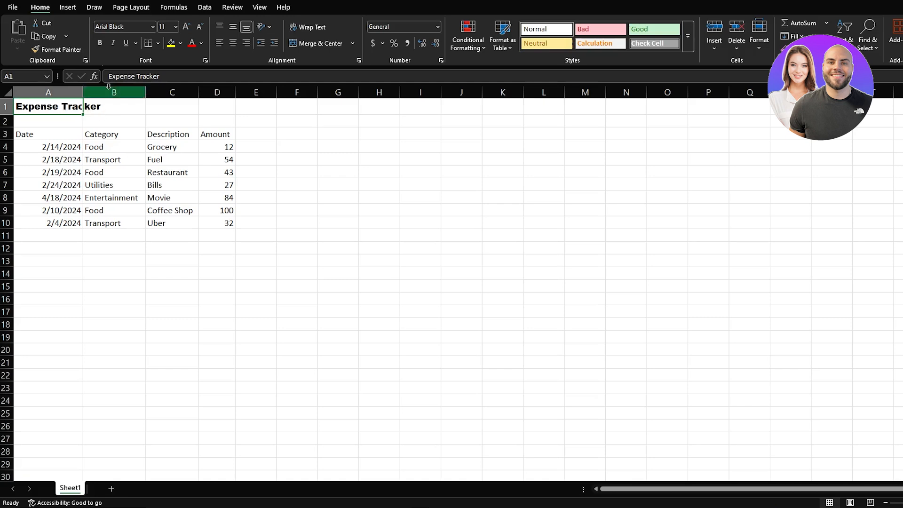
{"action": "left_click", "coordinate": [176, 27]}
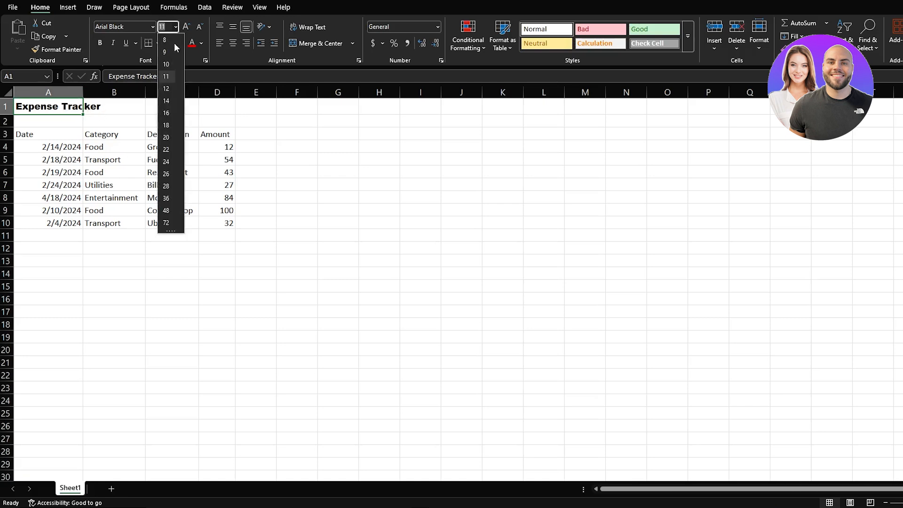
{"action": "left_click", "coordinate": [166, 126]}
{"action": "left_click", "coordinate": [176, 117]}
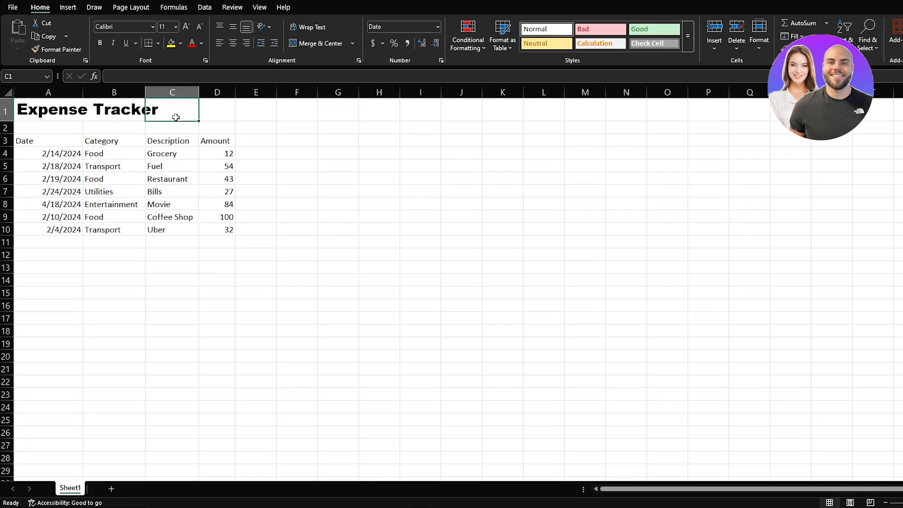
Step: Apply bold, italic and underline to the Expense Tracker title in A1
{"action": "left_click", "coordinate": [114, 177]}
{"action": "left_click", "coordinate": [127, 291]}
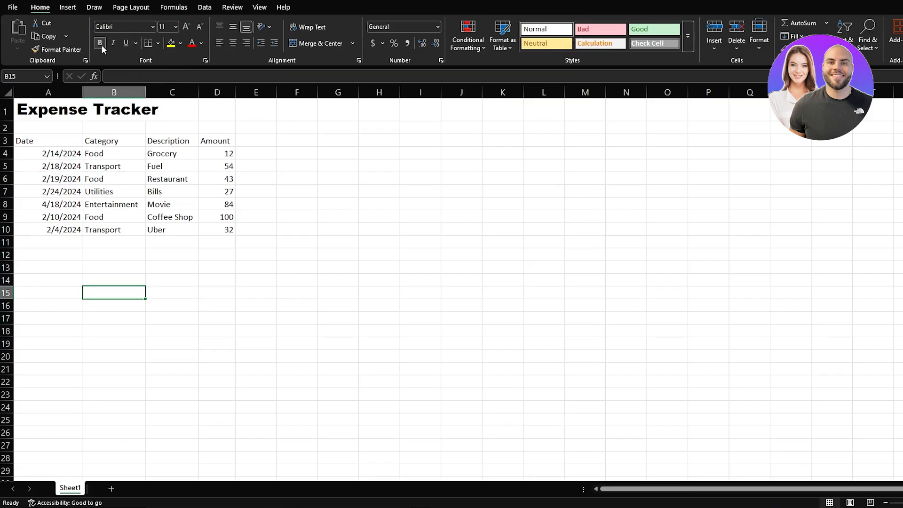
{"action": "left_click", "coordinate": [80, 111]}
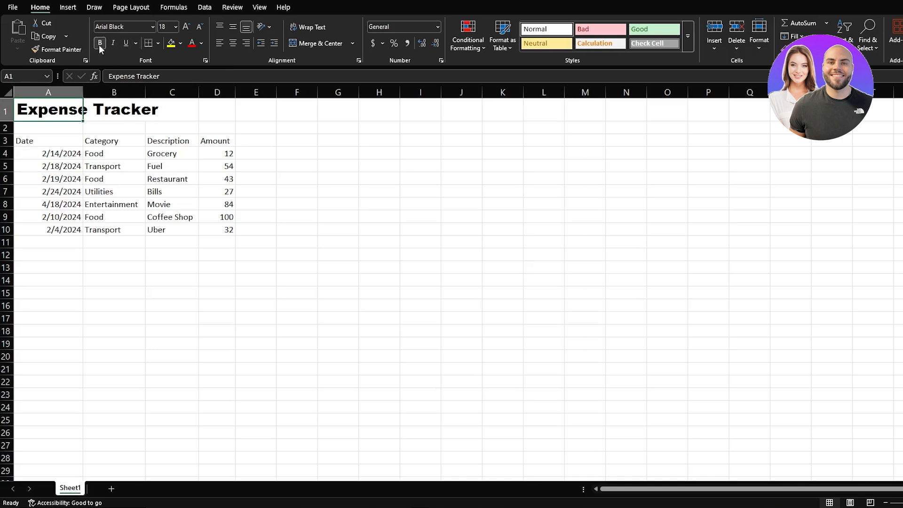
{"action": "left_click", "coordinate": [112, 44]}
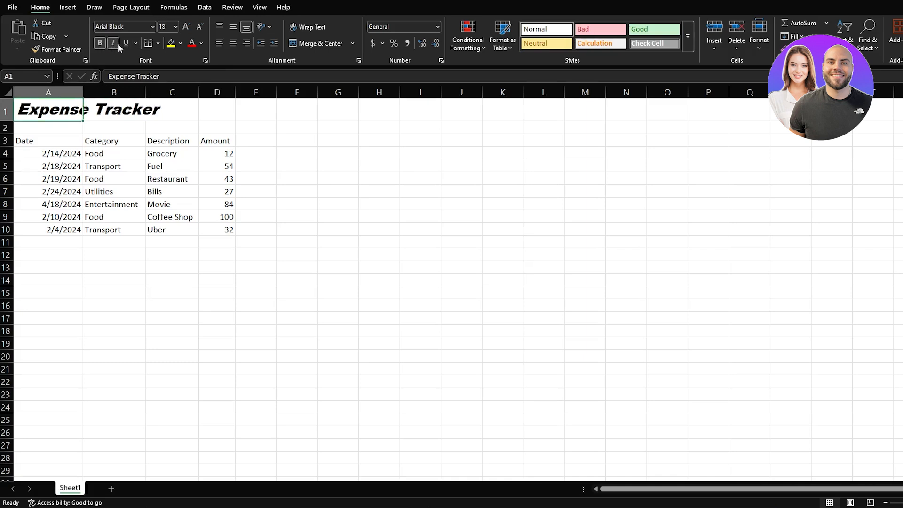
{"action": "left_click", "coordinate": [125, 43]}
{"action": "left_click", "coordinate": [105, 176]}
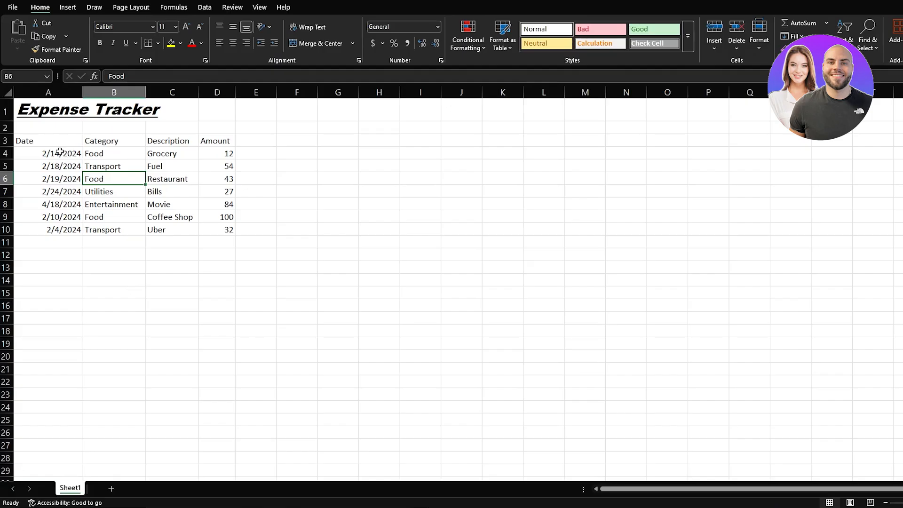
Step: Make the column headers in A3:D3 bold and italic
{"action": "left_click_drag", "start_coordinate": [51, 140], "coordinate": [204, 141]}
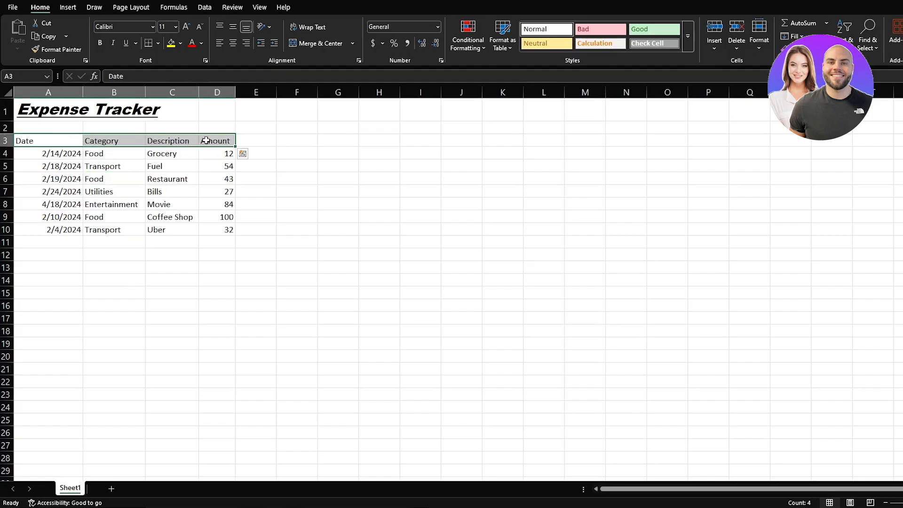
{"action": "left_click", "coordinate": [72, 139]}
{"action": "left_click_drag", "start_coordinate": [72, 140], "coordinate": [216, 141]}
{"action": "left_click", "coordinate": [99, 43]}
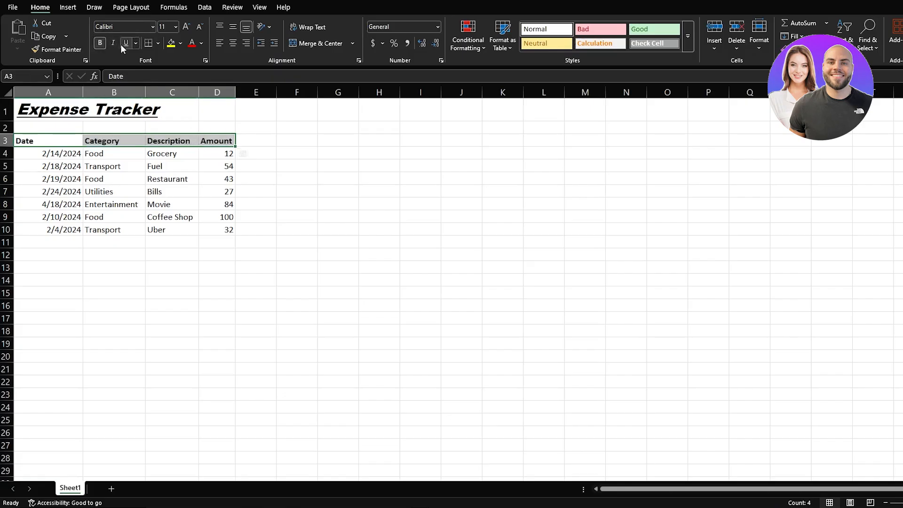
{"action": "left_click", "coordinate": [114, 44]}
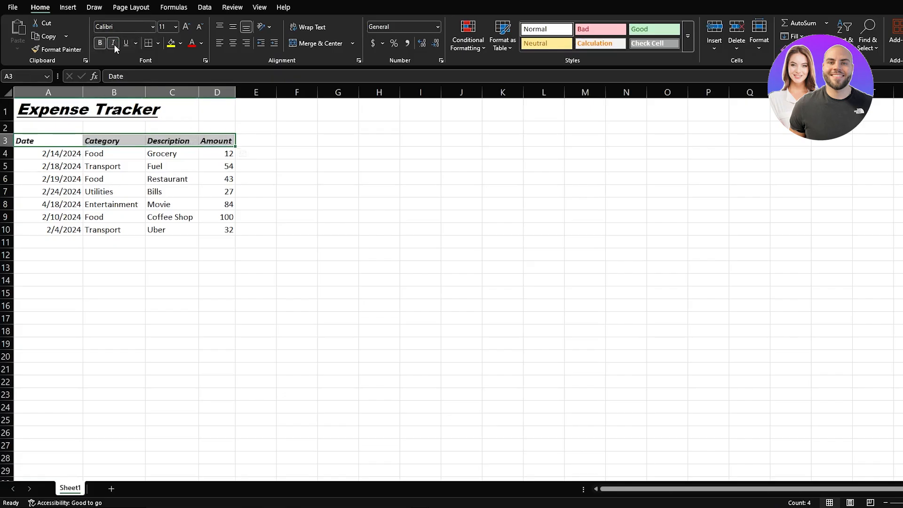
Step: Remove the italic style from the Expense Tracker title in A1
{"action": "left_click", "coordinate": [85, 109]}
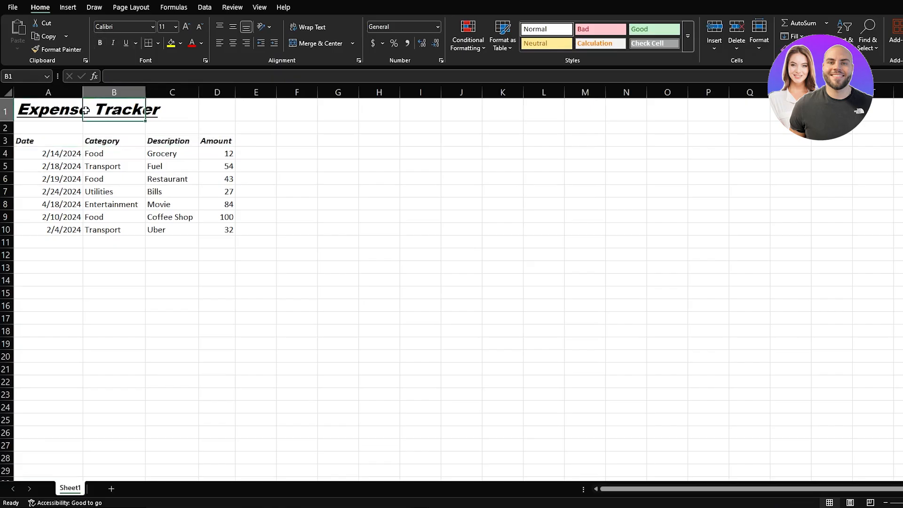
{"action": "left_click", "coordinate": [115, 41]}
{"action": "left_click", "coordinate": [337, 231]}
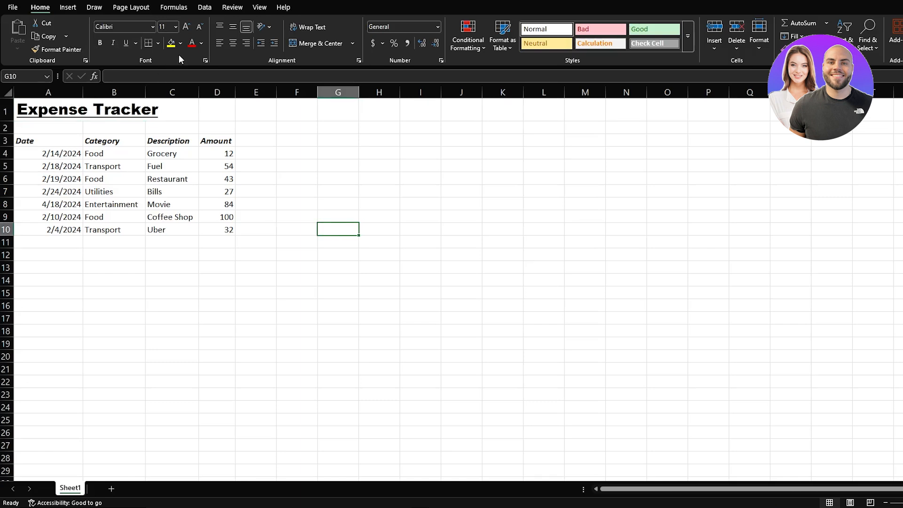
Step: Change the font color of the headers in A3:D3 to the theme's orange
{"action": "left_click", "coordinate": [202, 44]}
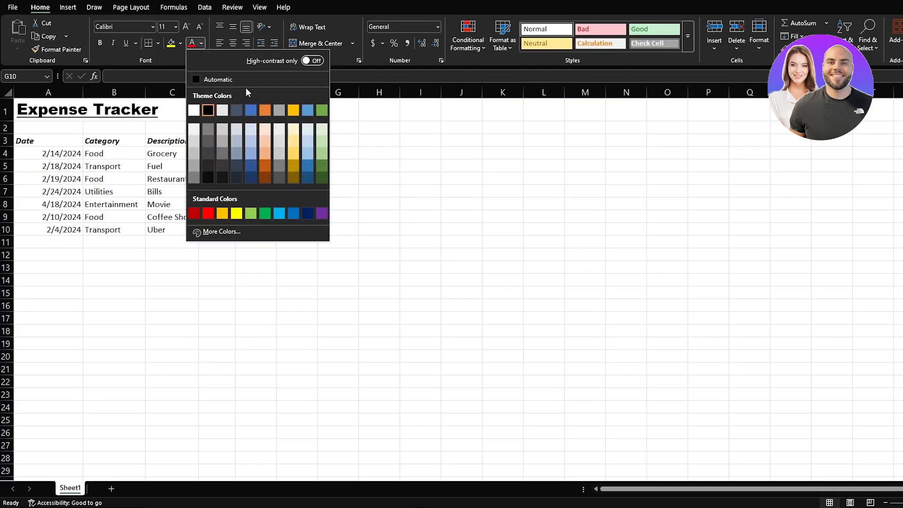
{"action": "left_click", "coordinate": [114, 126]}
{"action": "left_click_drag", "start_coordinate": [55, 137], "coordinate": [216, 141]}
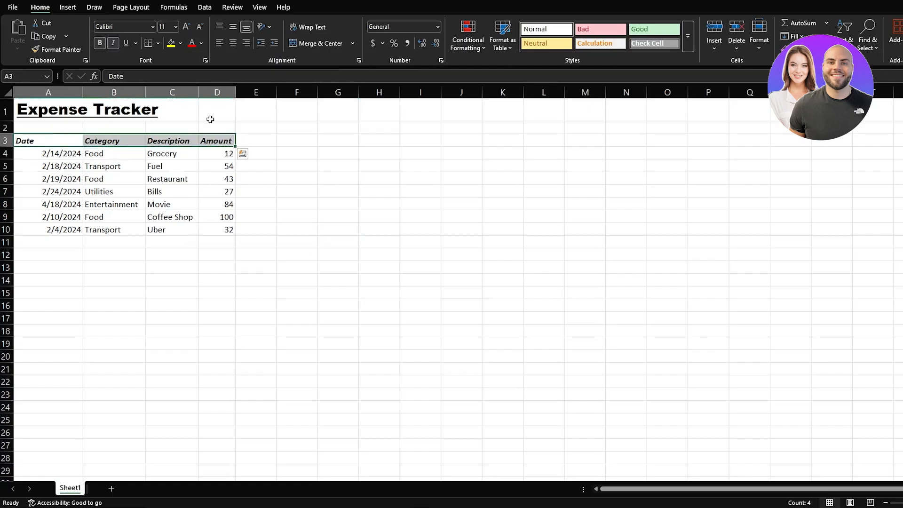
{"action": "left_click", "coordinate": [200, 44]}
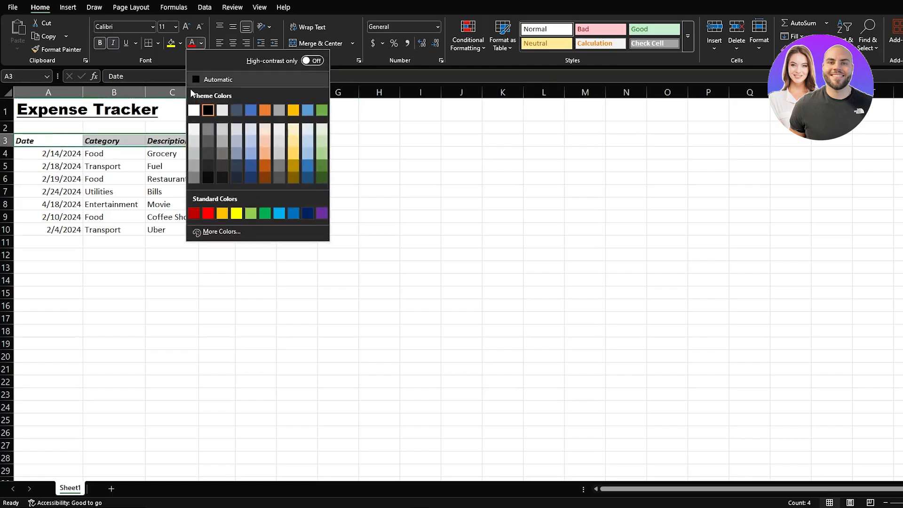
{"action": "left_click", "coordinate": [264, 109]}
{"action": "left_click", "coordinate": [153, 218]}
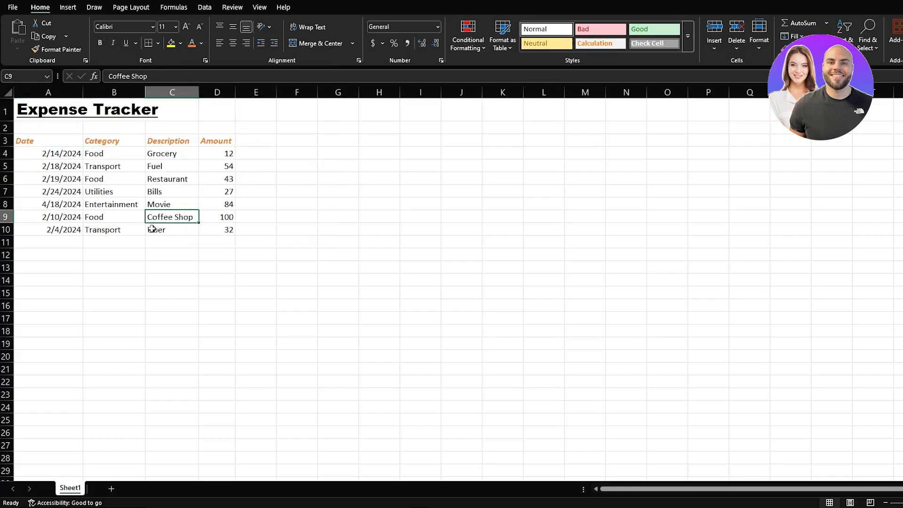
{"action": "left_click", "coordinate": [147, 295]}
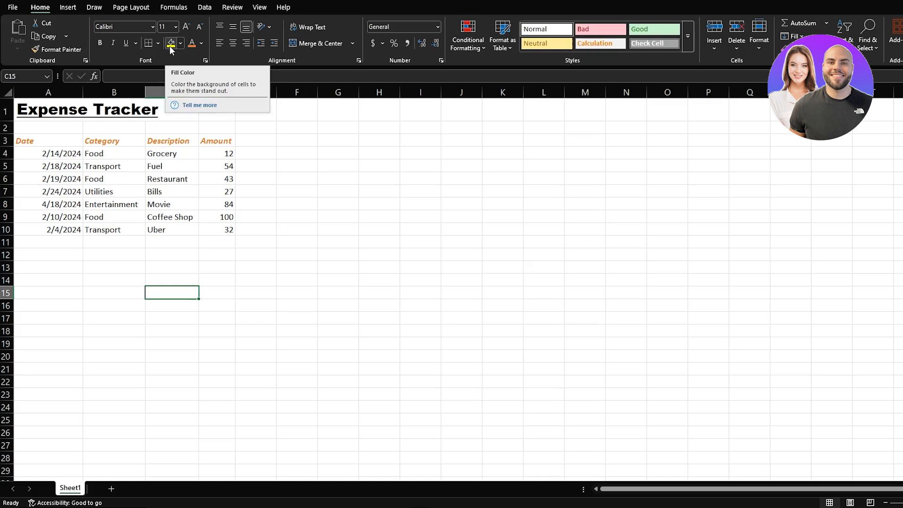
Step: Fill the header cells A3:D3 with the darkest shade of the theme color Blue, Accent 1
{"action": "left_click_drag", "start_coordinate": [68, 141], "coordinate": [203, 145]}
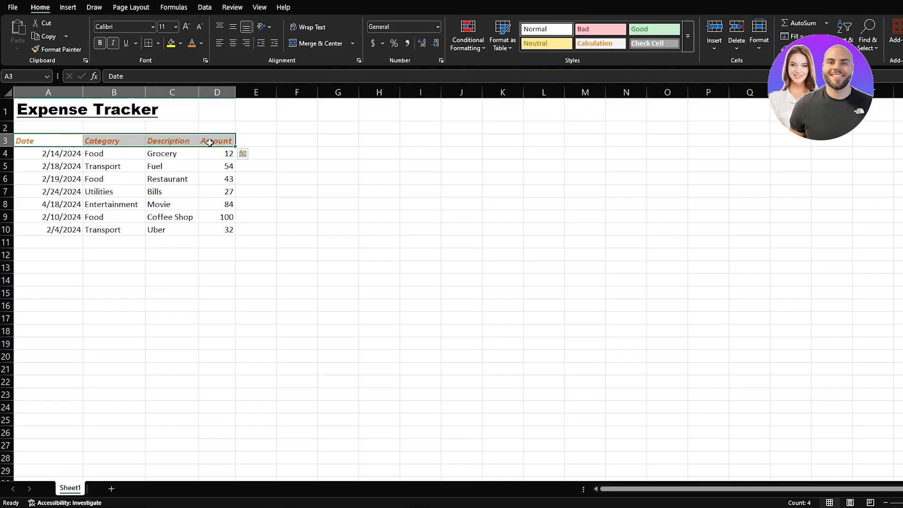
{"action": "left_click", "coordinate": [180, 43]}
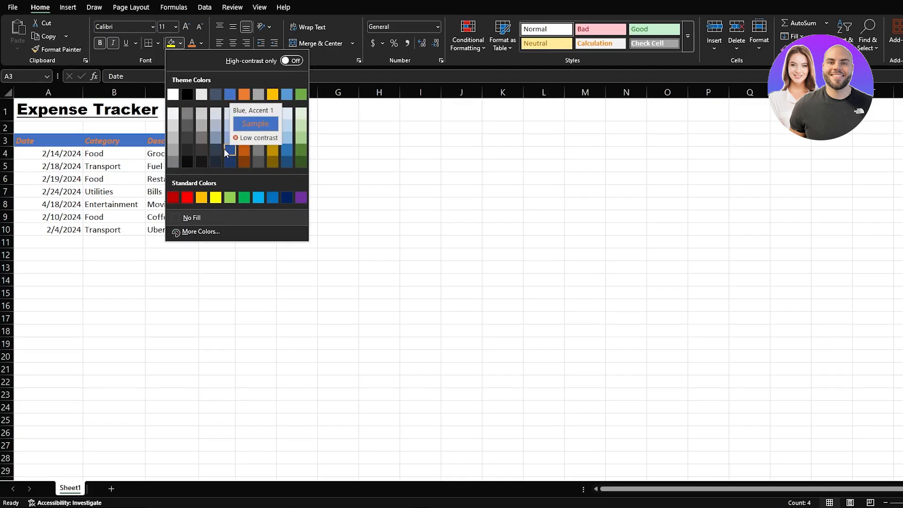
{"action": "left_click", "coordinate": [226, 164]}
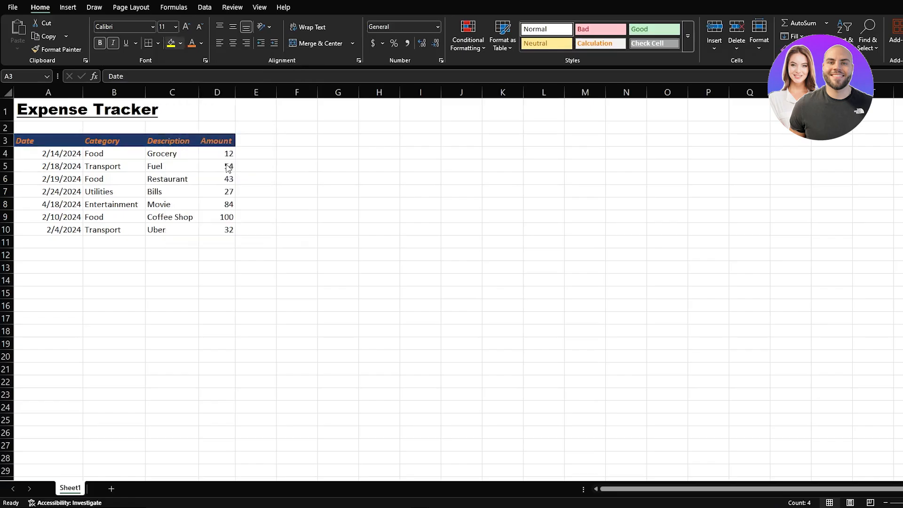
{"action": "left_click", "coordinate": [155, 165]}
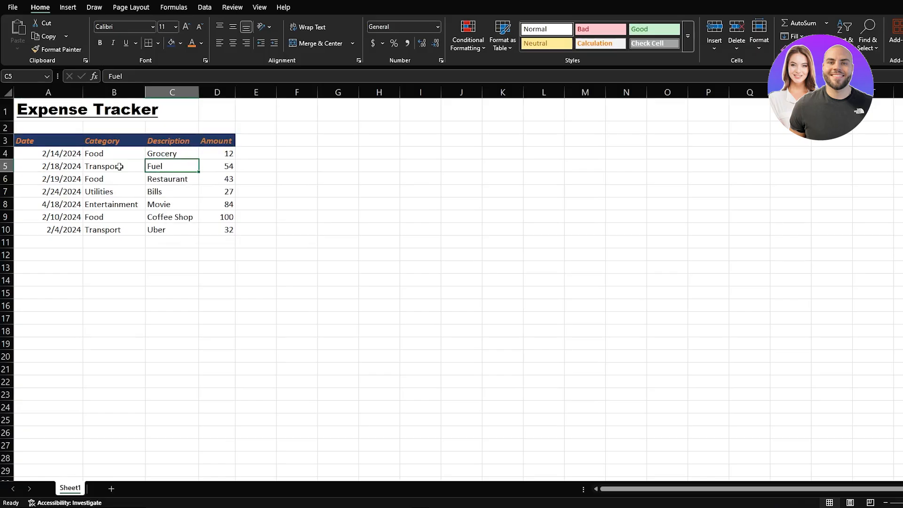
{"action": "left_click", "coordinate": [99, 117]}
{"action": "left_click", "coordinate": [65, 115]}
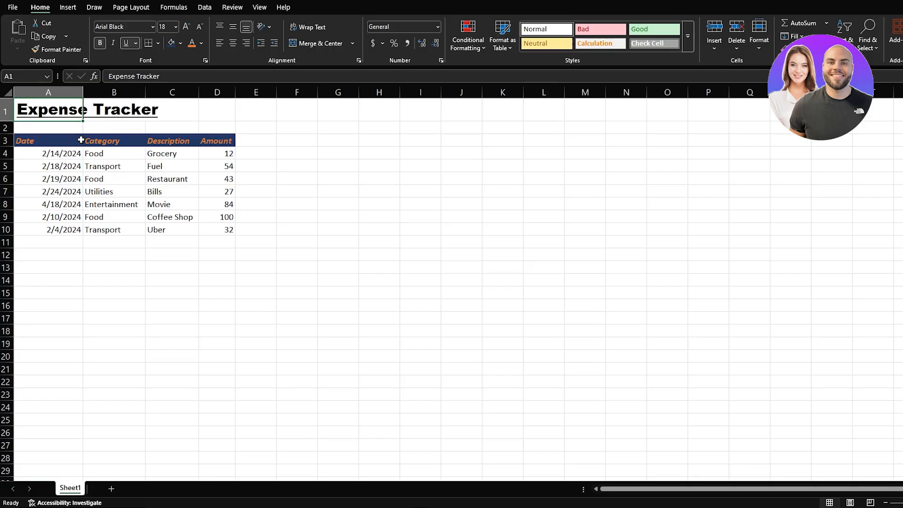
{"action": "left_click_drag", "start_coordinate": [53, 141], "coordinate": [202, 145]}
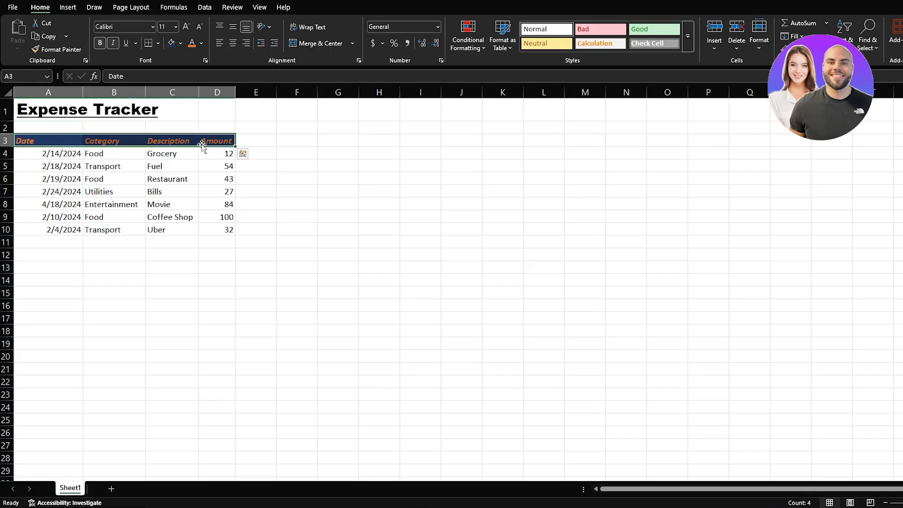
{"action": "left_click", "coordinate": [168, 267]}
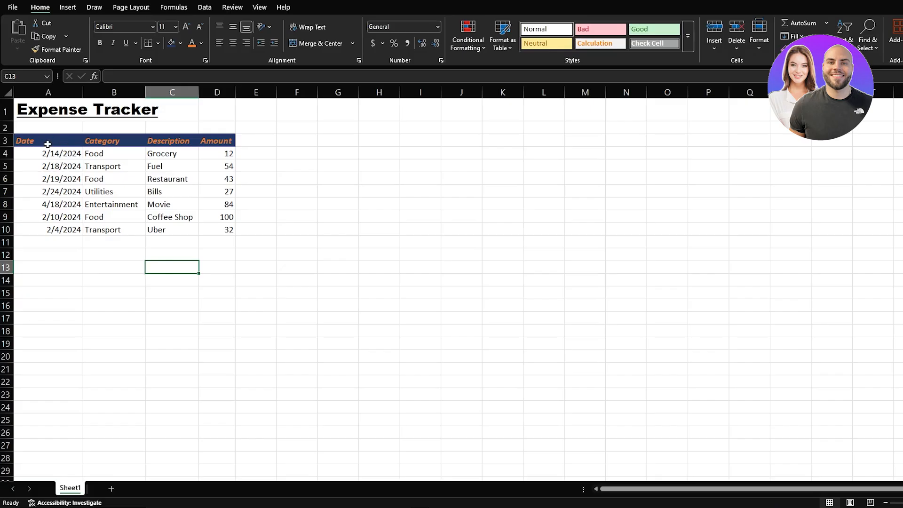
Step: Center the column headers in A3:D3 horizontally within their cells
{"action": "left_click_drag", "start_coordinate": [47, 142], "coordinate": [219, 143]}
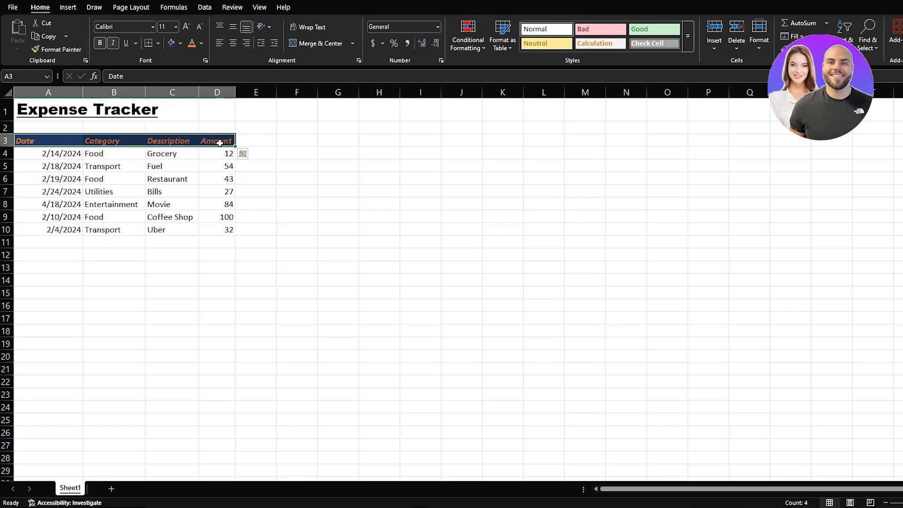
{"action": "left_click", "coordinate": [231, 43]}
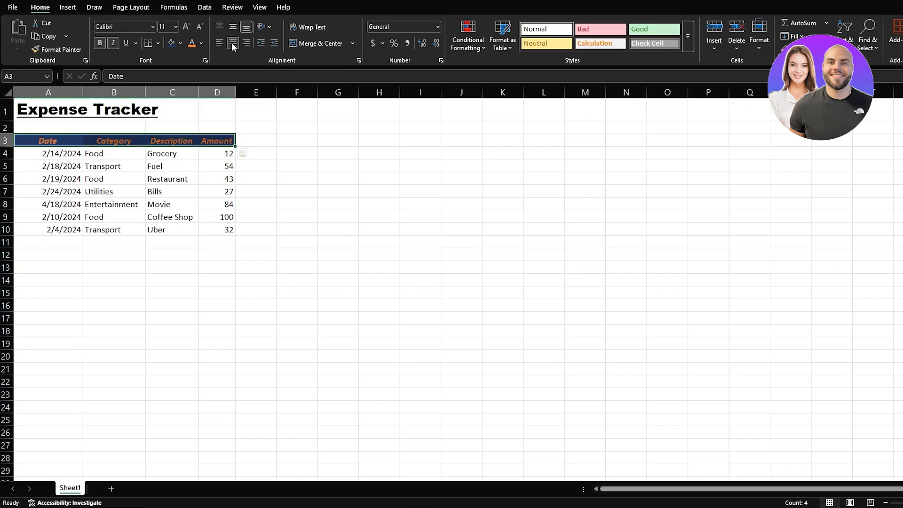
{"action": "left_click", "coordinate": [171, 155]}
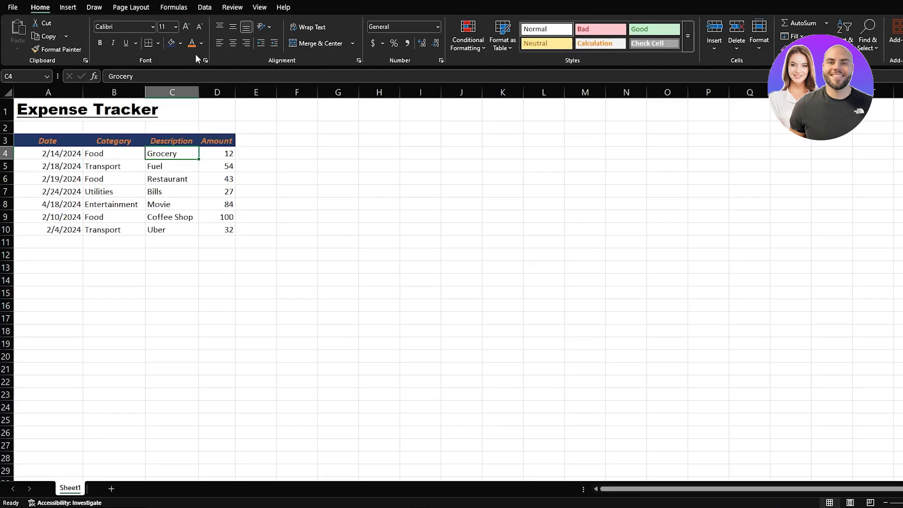
Step: Apply outside borders around the expense data in A4:D10
{"action": "left_click", "coordinate": [157, 42]}
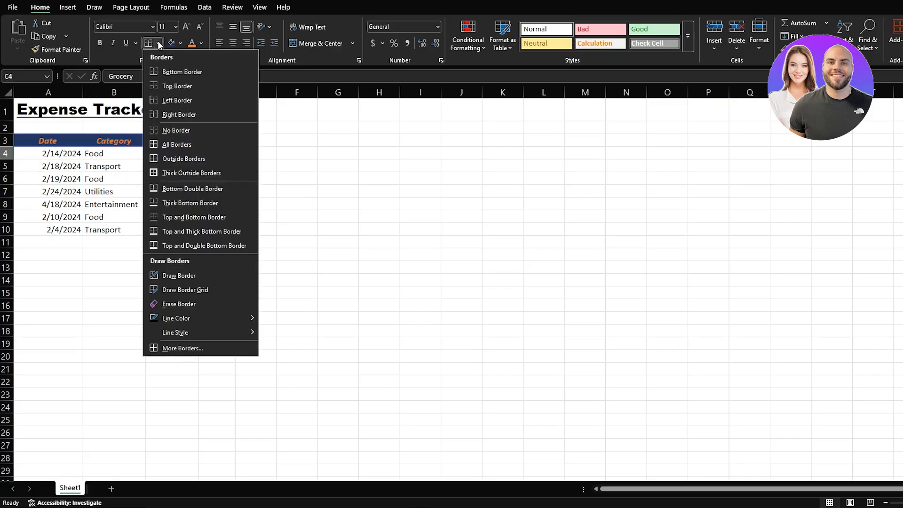
{"action": "left_click", "coordinate": [188, 140]}
{"action": "left_click", "coordinate": [61, 154]}
{"action": "left_click_drag", "start_coordinate": [62, 154], "coordinate": [214, 228]}
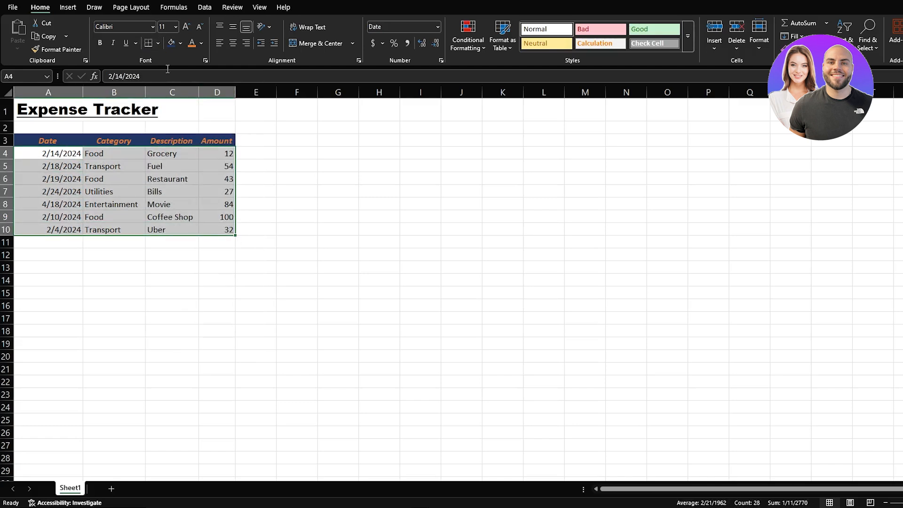
{"action": "left_click", "coordinate": [157, 45]}
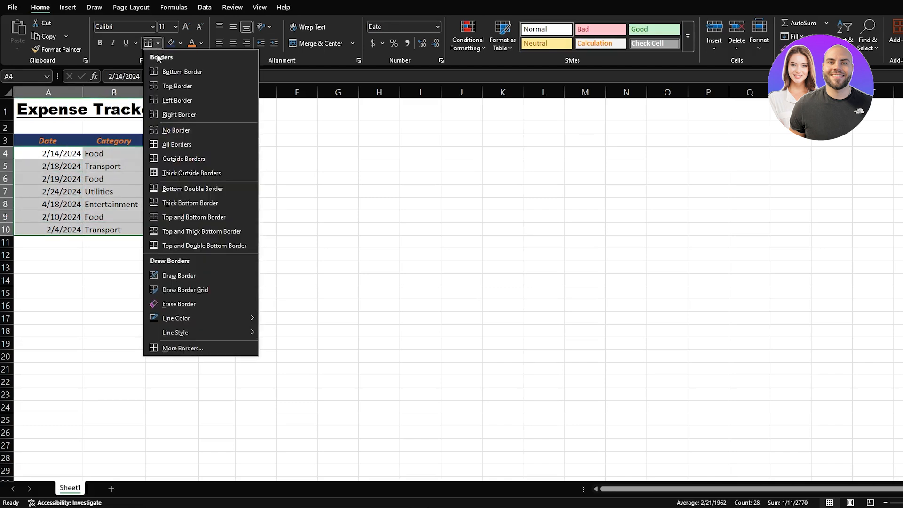
{"action": "left_click", "coordinate": [179, 159]}
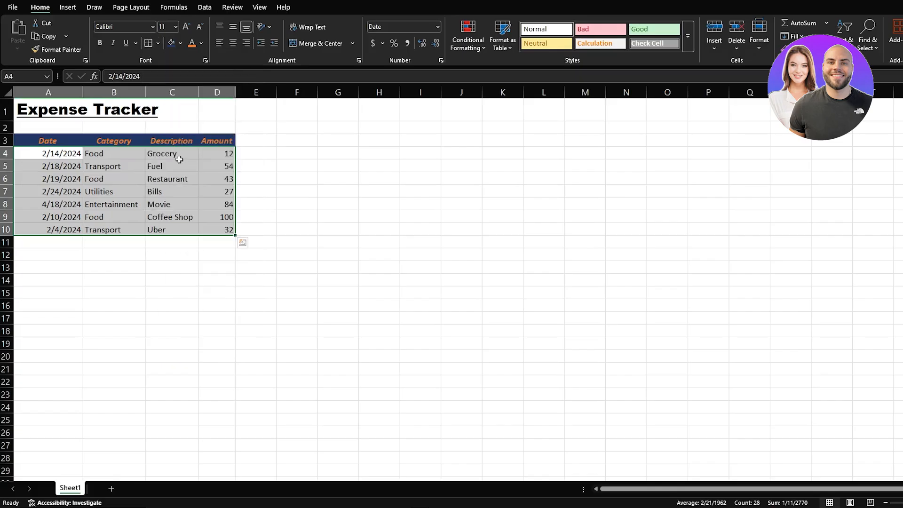
{"action": "left_click", "coordinate": [185, 317]}
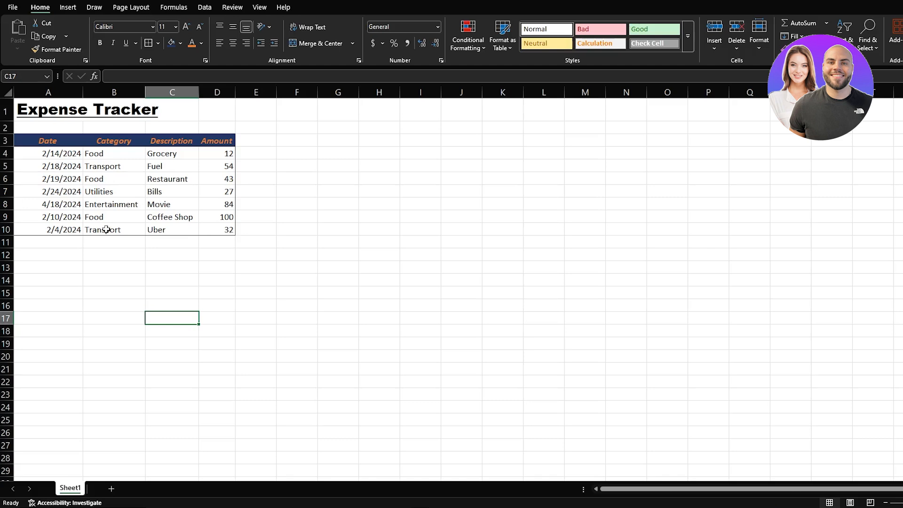
Step: Turn on text wrapping for the Coffee Shop description in C9
{"action": "left_click", "coordinate": [166, 219]}
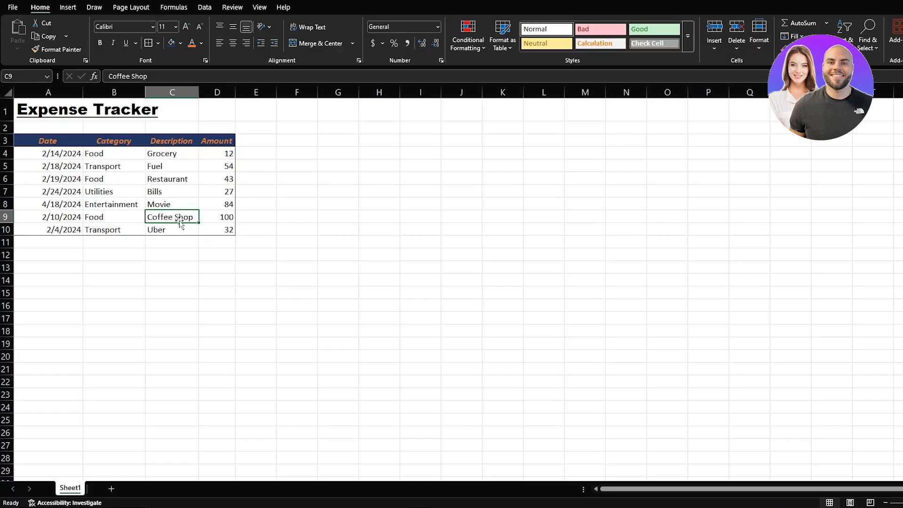
{"action": "left_click", "coordinate": [319, 28]}
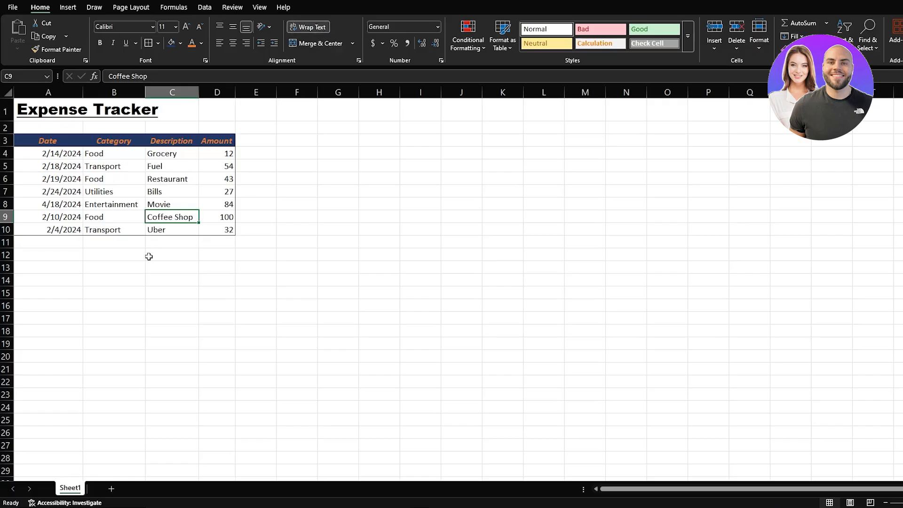
{"action": "left_click", "coordinate": [179, 254]}
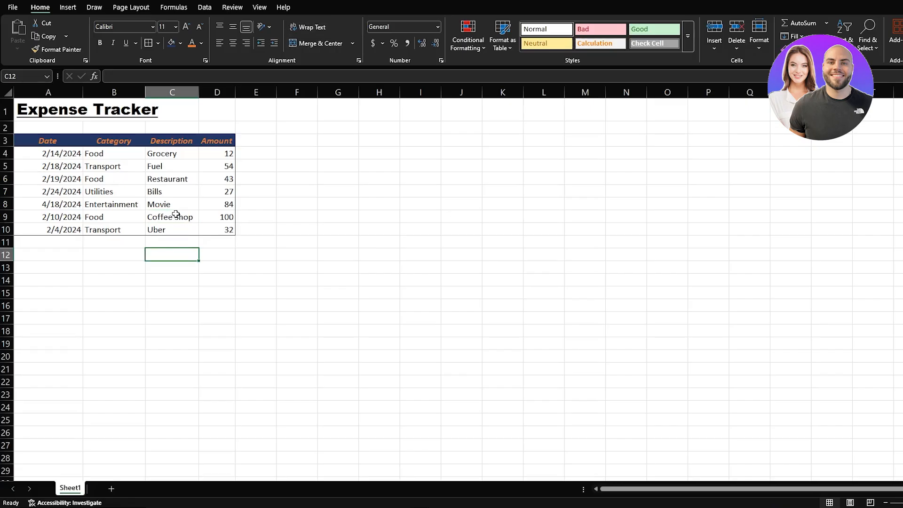
Step: Try wrapping the text of the Expense Tracker title in A1, and undo it
{"action": "left_click", "coordinate": [123, 109]}
{"action": "left_click", "coordinate": [65, 111]}
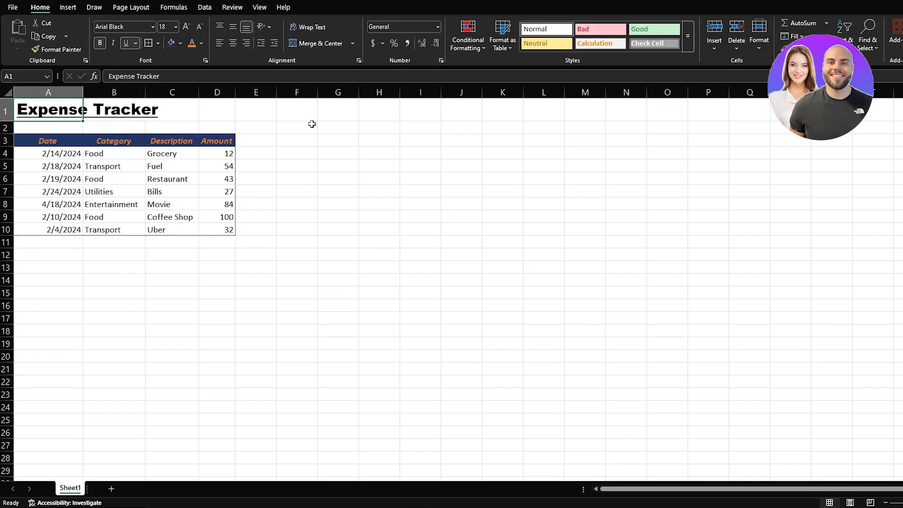
{"action": "left_click", "coordinate": [323, 26]}
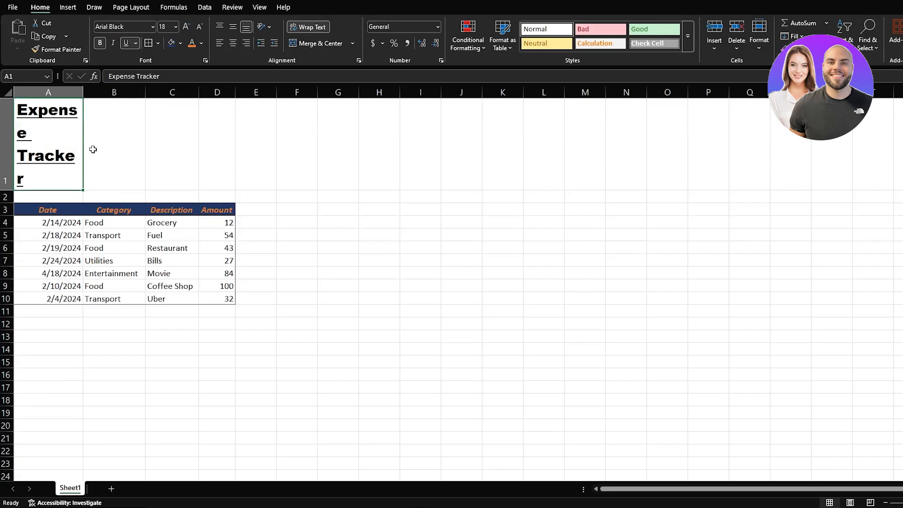
{"action": "key", "text": "ctrl+z"}
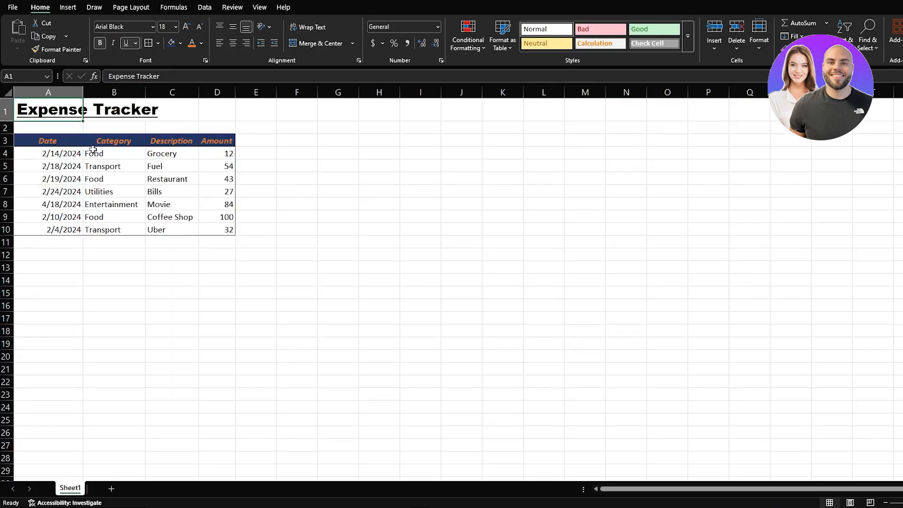
{"action": "left_click", "coordinate": [131, 248]}
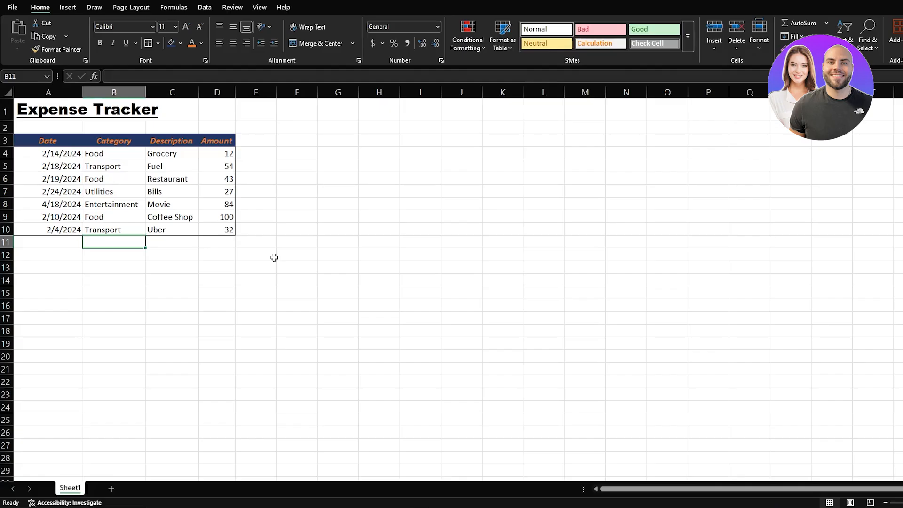
Step: Format the expense amounts in D4:D10 with the Currency number format
{"action": "left_click", "coordinate": [282, 292]}
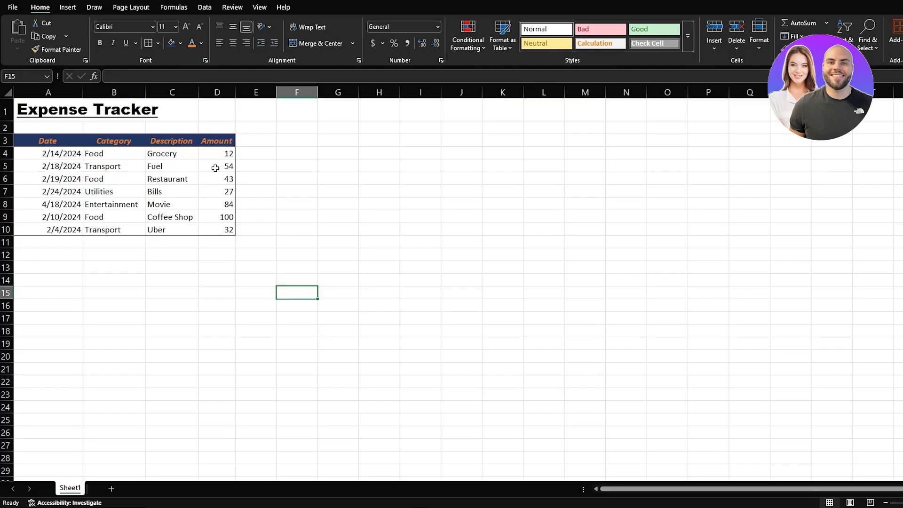
{"action": "left_click_drag", "start_coordinate": [217, 153], "coordinate": [218, 229]}
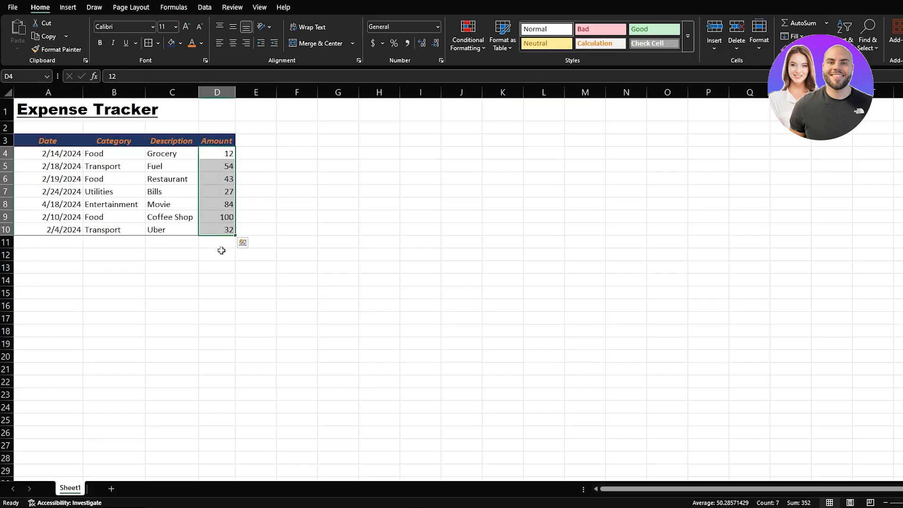
{"action": "left_click", "coordinate": [220, 250]}
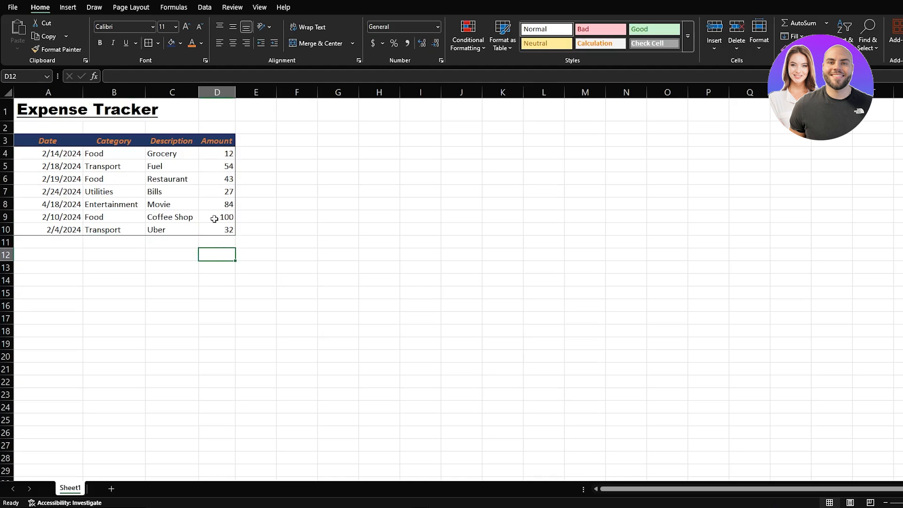
{"action": "left_click_drag", "start_coordinate": [216, 154], "coordinate": [212, 230]}
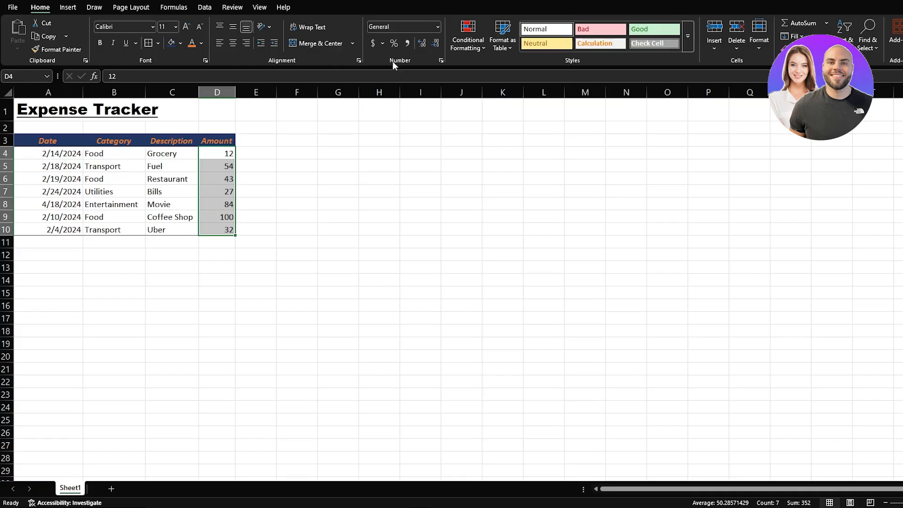
{"action": "left_click", "coordinate": [428, 29]}
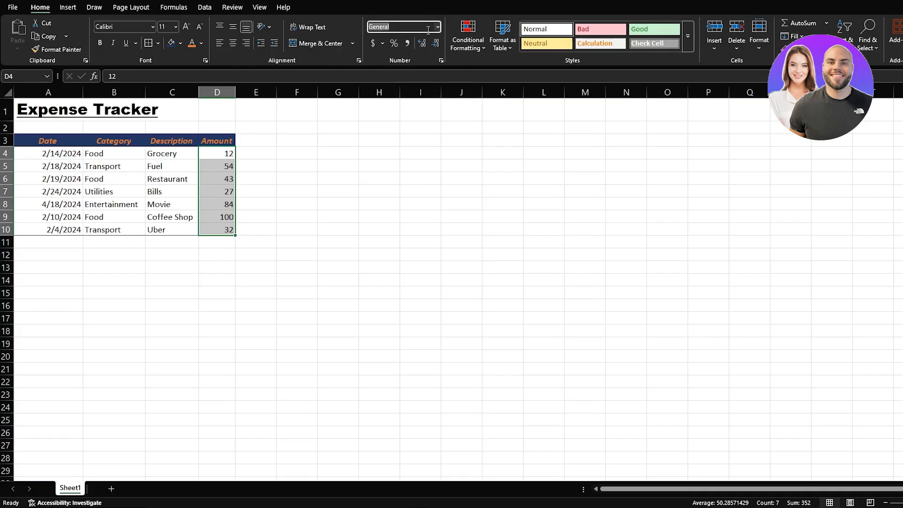
{"action": "left_click", "coordinate": [437, 27]}
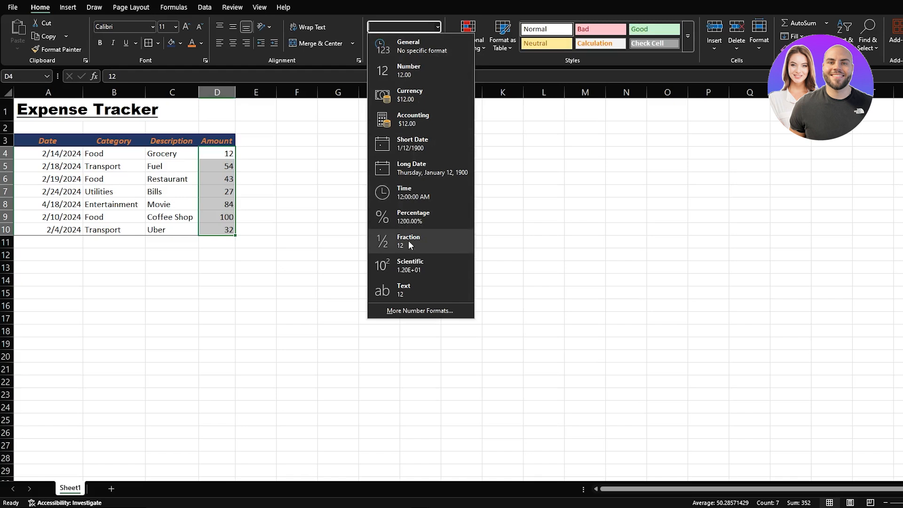
{"action": "left_click", "coordinate": [421, 101]}
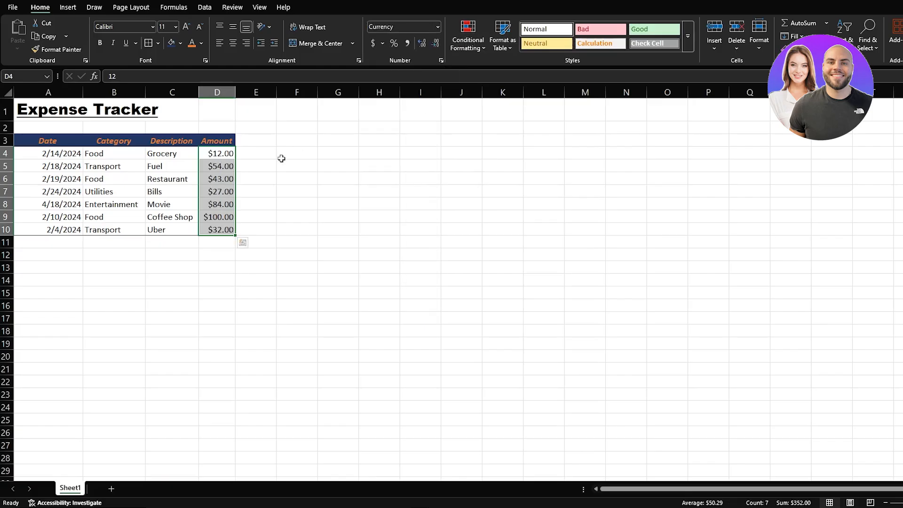
{"action": "left_click", "coordinate": [234, 243]}
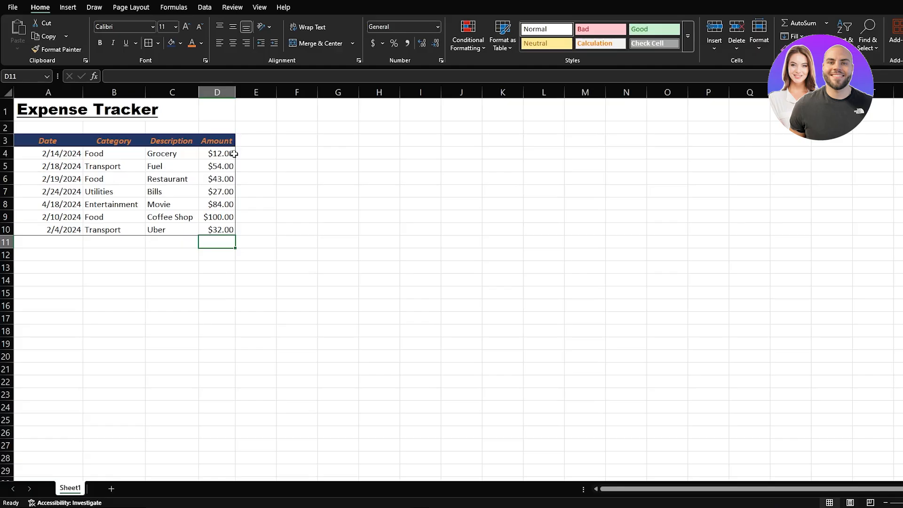
Step: Try the Long Date format on the dates in A4:A10, and undo it
{"action": "left_click", "coordinate": [438, 26]}
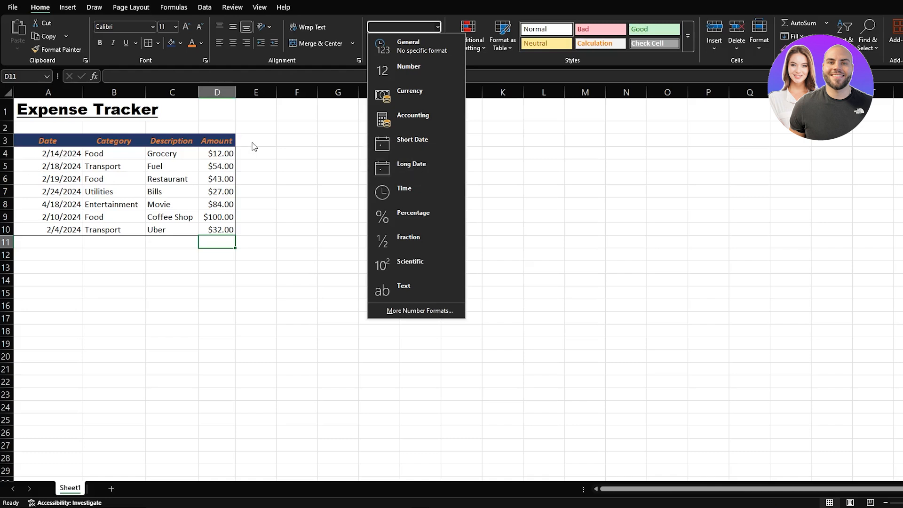
{"action": "left_click", "coordinate": [52, 156]}
{"action": "left_click_drag", "start_coordinate": [48, 150], "coordinate": [51, 221]}
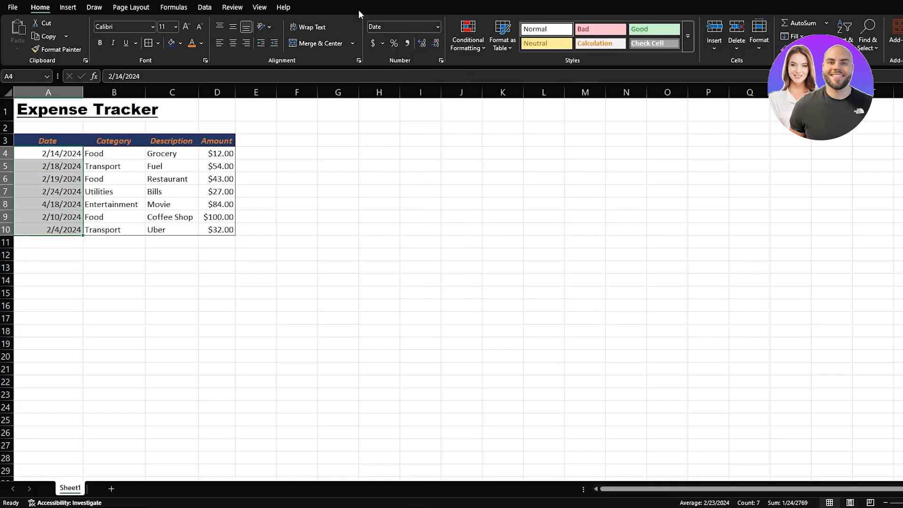
{"action": "left_click", "coordinate": [437, 27]}
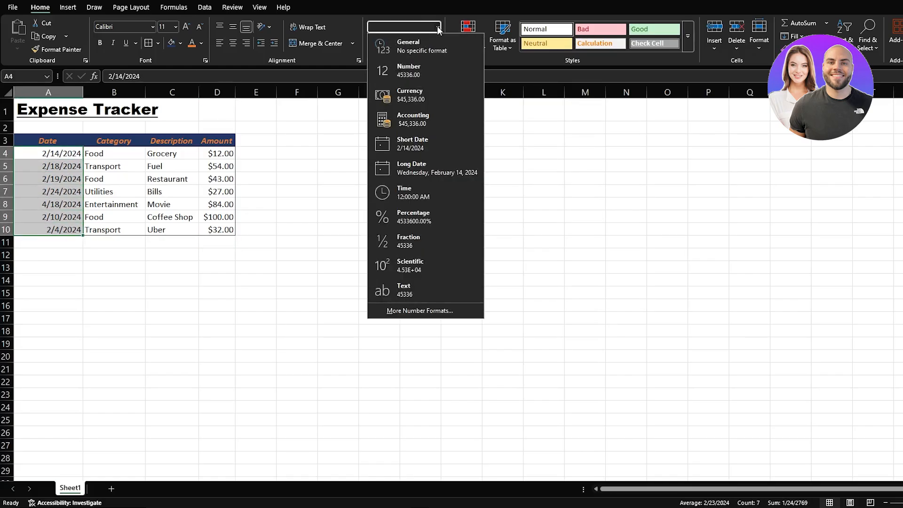
{"action": "left_click", "coordinate": [416, 165]}
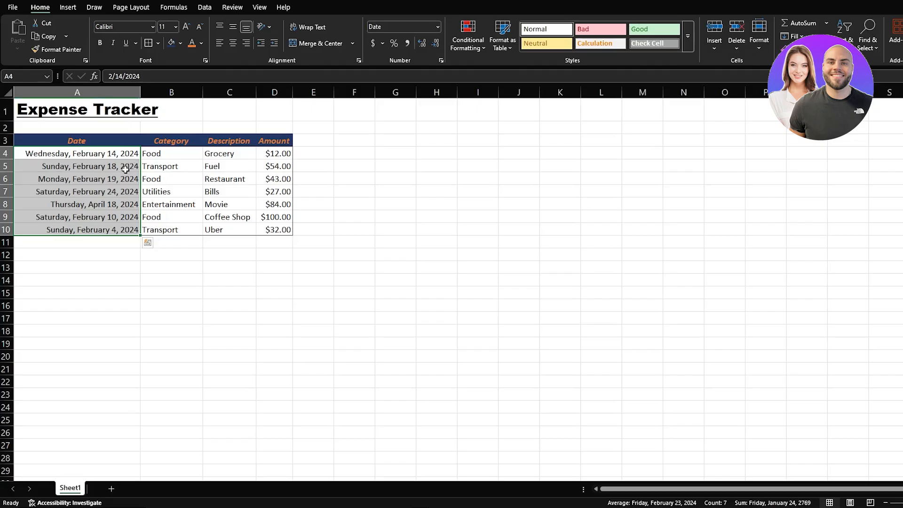
{"action": "key", "text": "ctrl+z"}
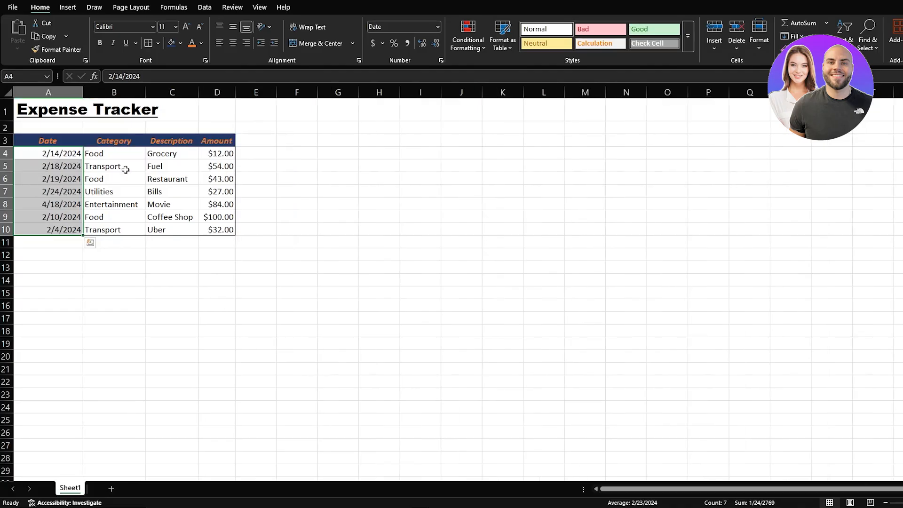
{"action": "left_click", "coordinate": [336, 149]}
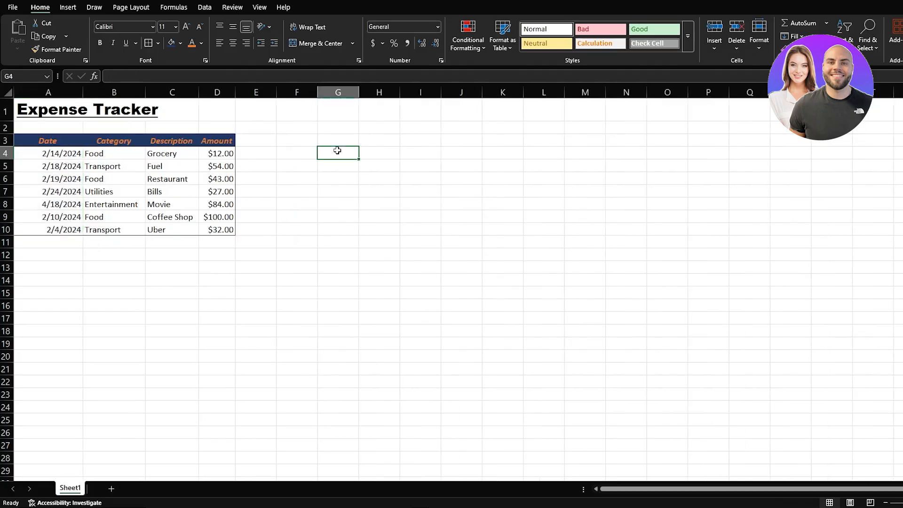
Step: View the additional number format categories in the Format Cells dialog, and close it without changing anything
{"action": "left_click", "coordinate": [436, 27]}
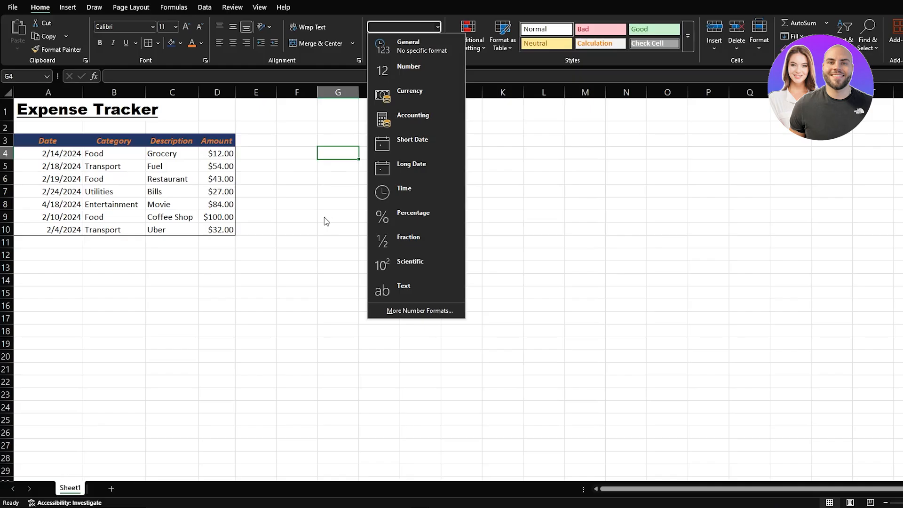
{"action": "left_click", "coordinate": [408, 311]}
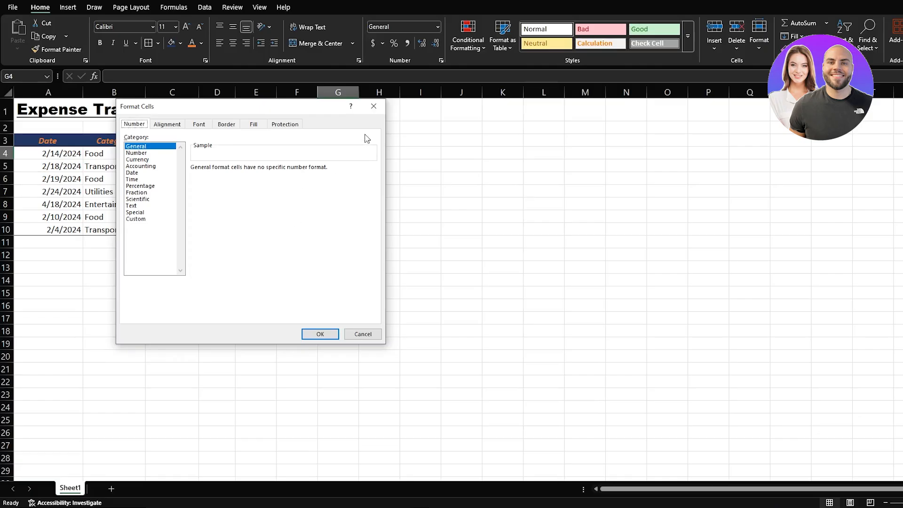
{"action": "left_click", "coordinate": [374, 107]}
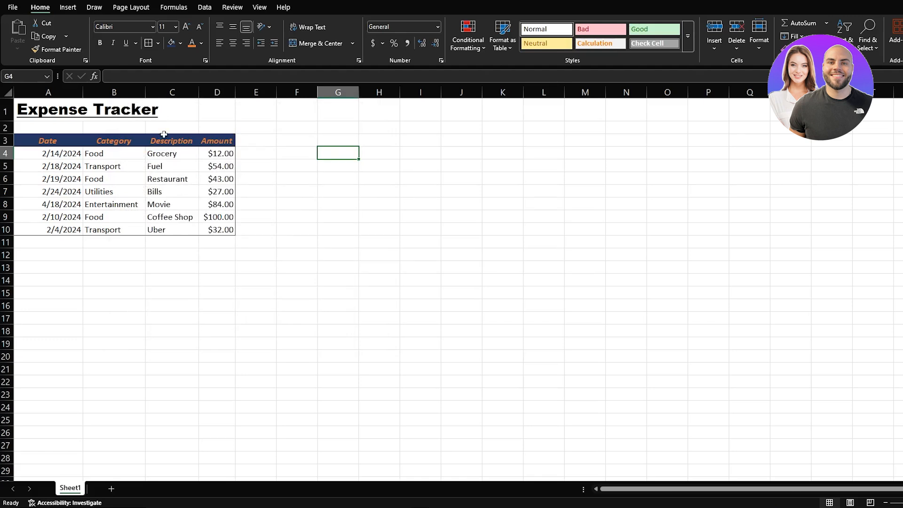
Step: Copy the formatting of the Date header in A3 onto the Uber cell C10 with Format Painter
{"action": "left_click", "coordinate": [59, 141]}
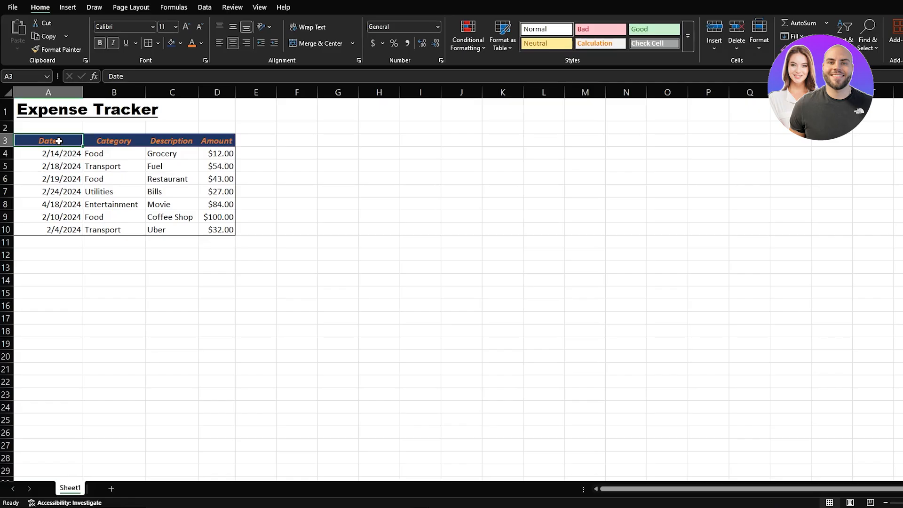
{"action": "left_click", "coordinate": [38, 50]}
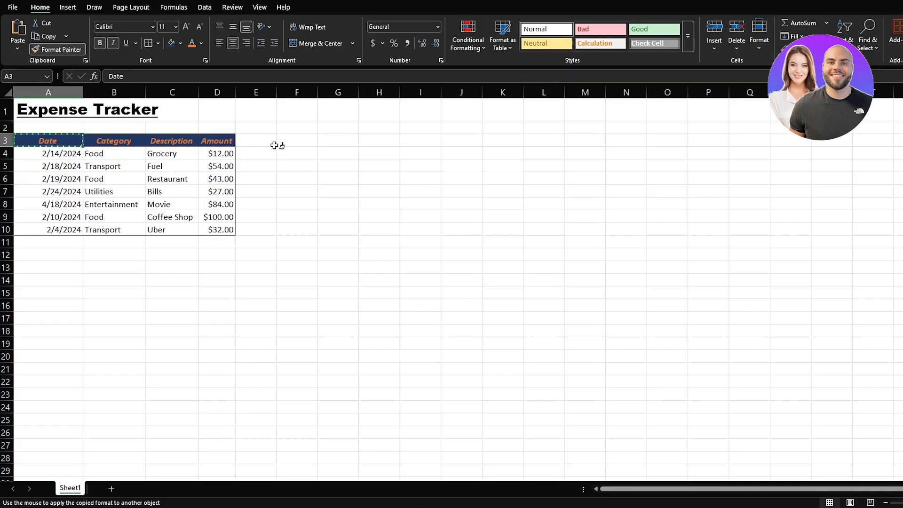
{"action": "left_click", "coordinate": [174, 229]}
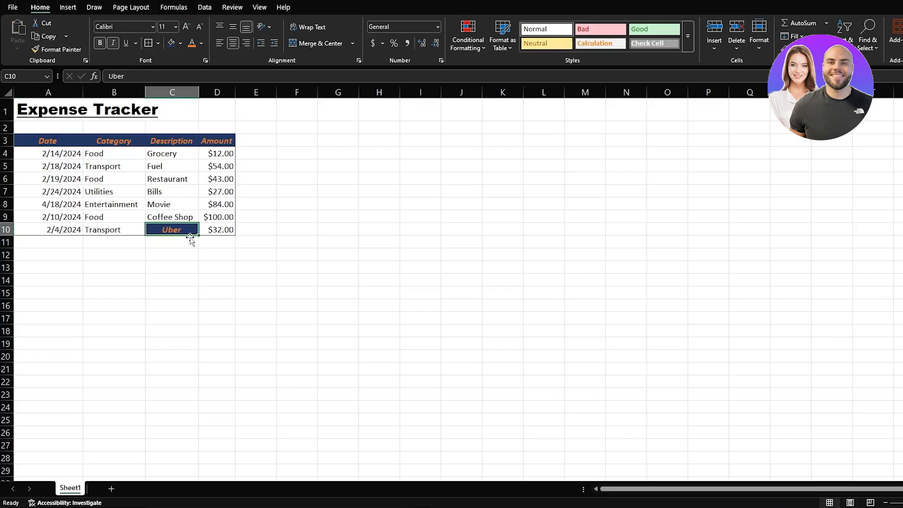
Step: Copy the Date header's formatting from A3 onto cells B4, B7, C6, C4 and C5 with Format Painter, and turn it off
{"action": "left_click", "coordinate": [55, 144]}
{"action": "left_click", "coordinate": [61, 52]}
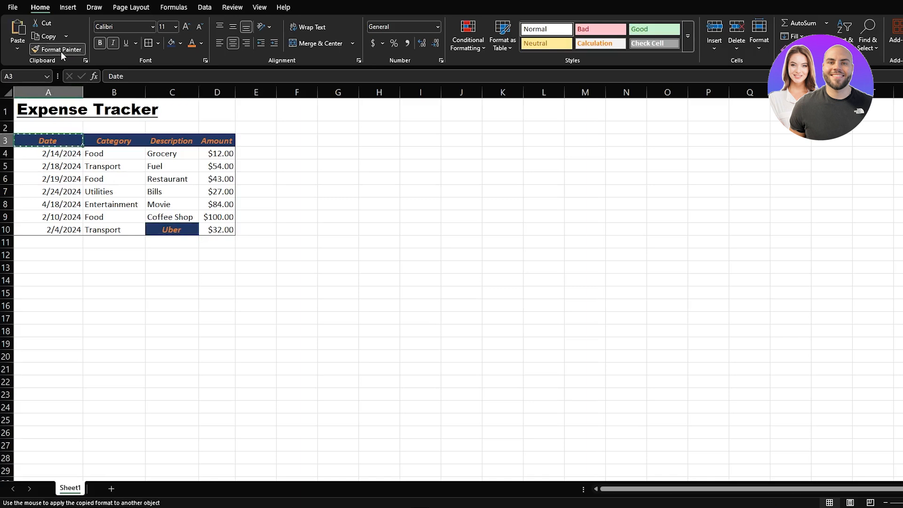
{"action": "left_click", "coordinate": [93, 153]}
{"action": "left_click", "coordinate": [110, 193]}
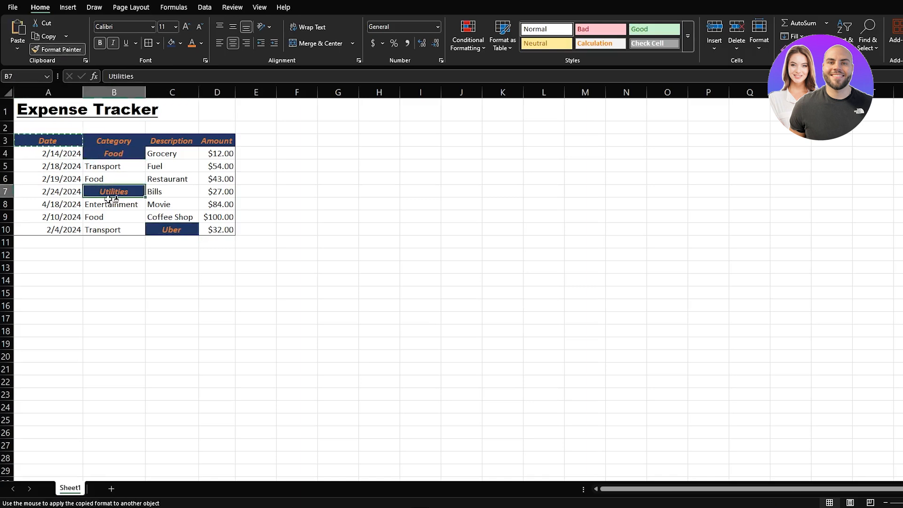
{"action": "left_click", "coordinate": [165, 179]}
{"action": "left_click", "coordinate": [176, 153]}
{"action": "left_click", "coordinate": [174, 166]}
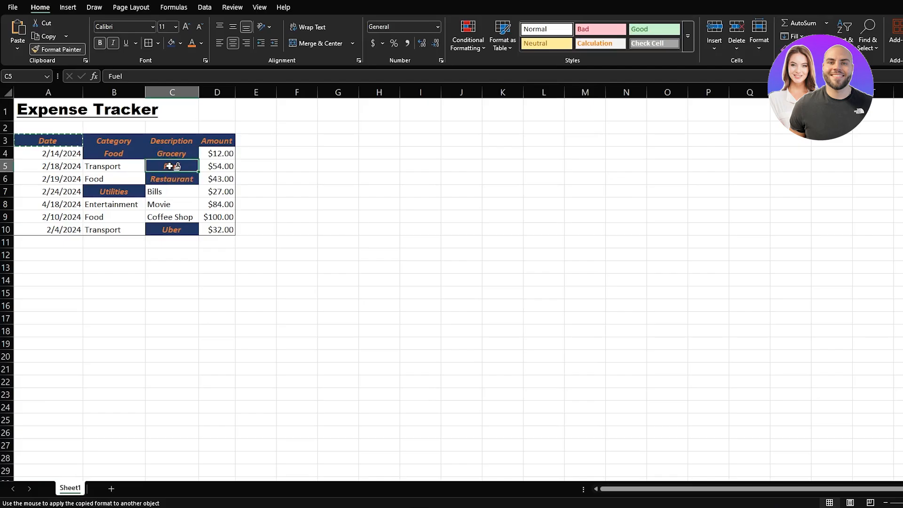
{"action": "left_click", "coordinate": [59, 49]}
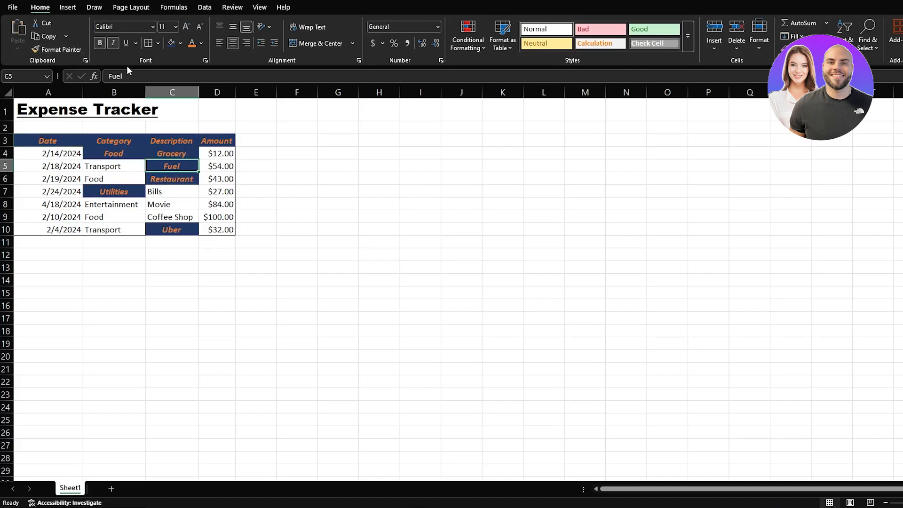
Step: Undo the Format Painter changes on B4, B7, C4:C6 and the Uber cell C10
{"action": "key", "text": "ctrl+z"}
{"action": "key", "text": "ctrl+z"}
{"action": "key", "text": "ctrl+z"}
{"action": "key", "text": "ctrl+z"}
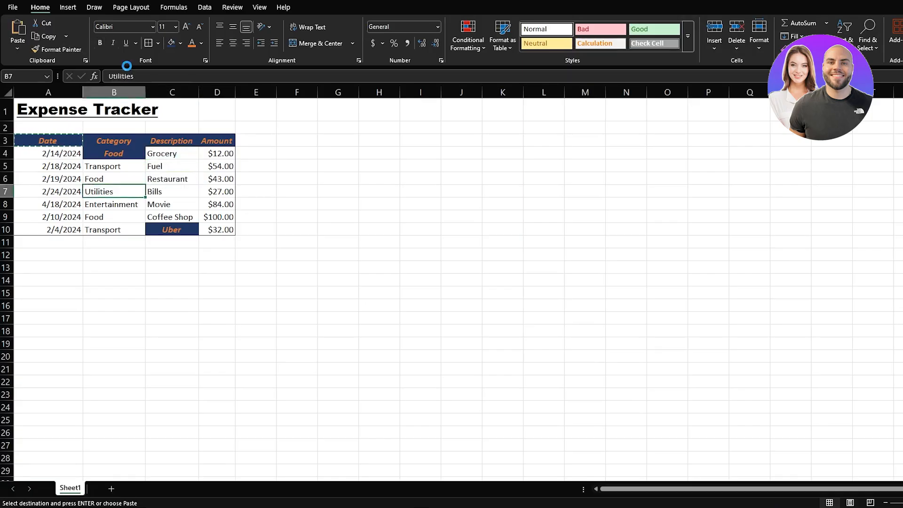
{"action": "key", "text": "ctrl+z"}
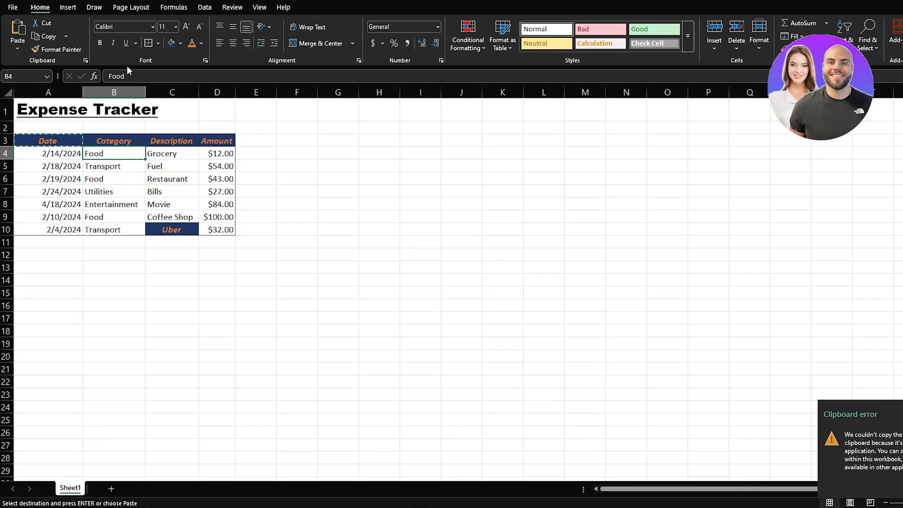
{"action": "left_click", "coordinate": [192, 202]}
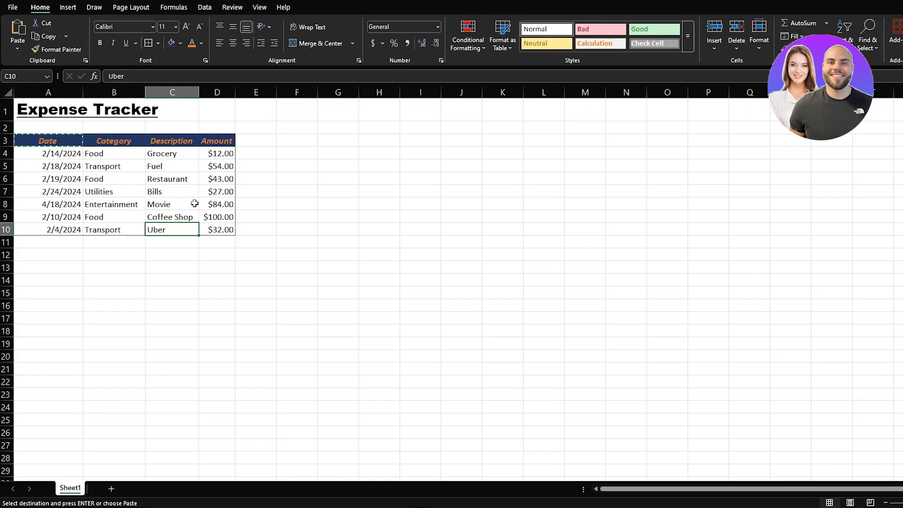
Step: Merge and center the Expense Tracker title across A1:D1
{"action": "left_click", "coordinate": [37, 110]}
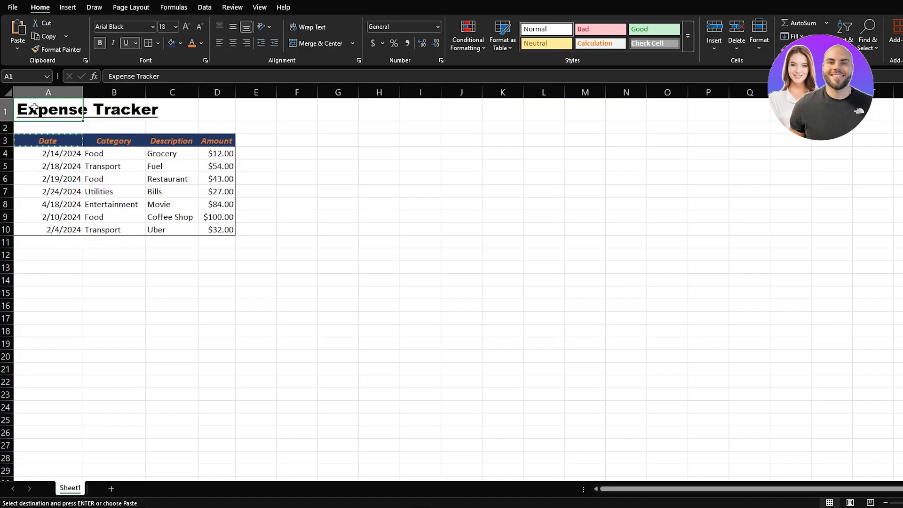
{"action": "left_click_drag", "start_coordinate": [58, 107], "coordinate": [207, 112]}
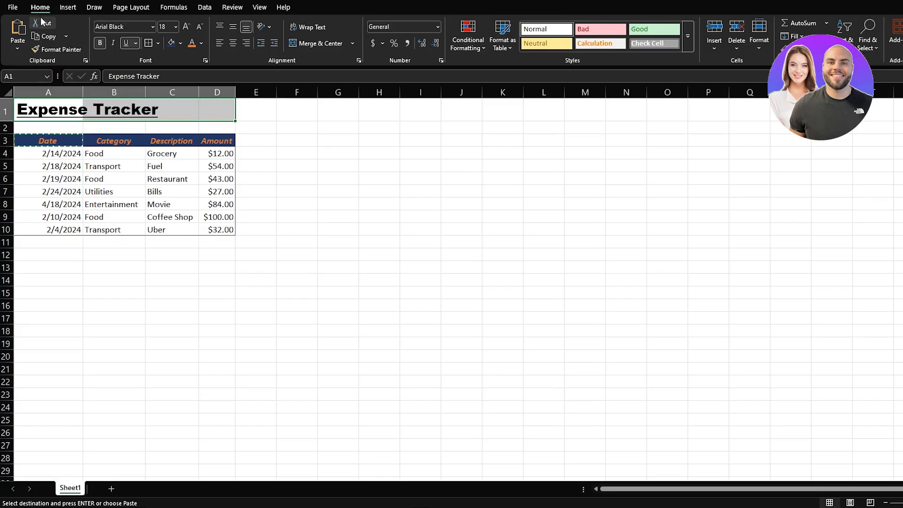
{"action": "left_click", "coordinate": [304, 44]}
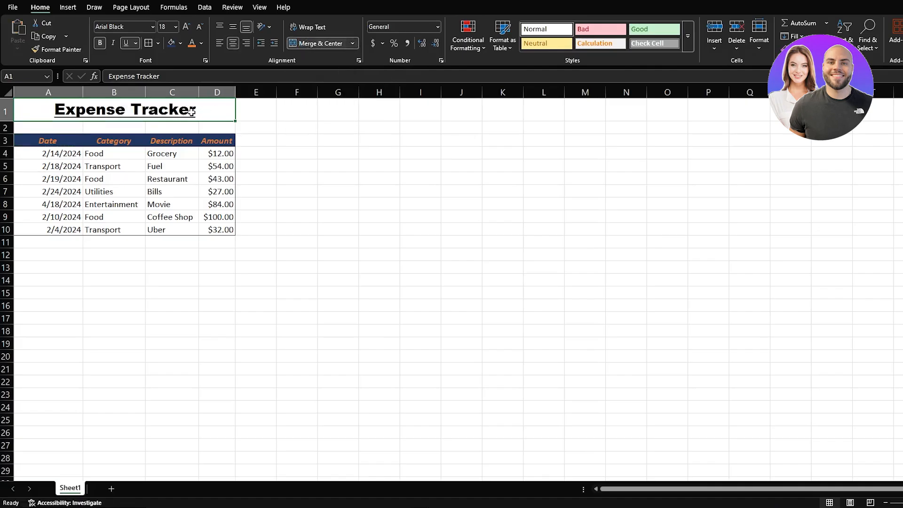
{"action": "left_click", "coordinate": [293, 163]}
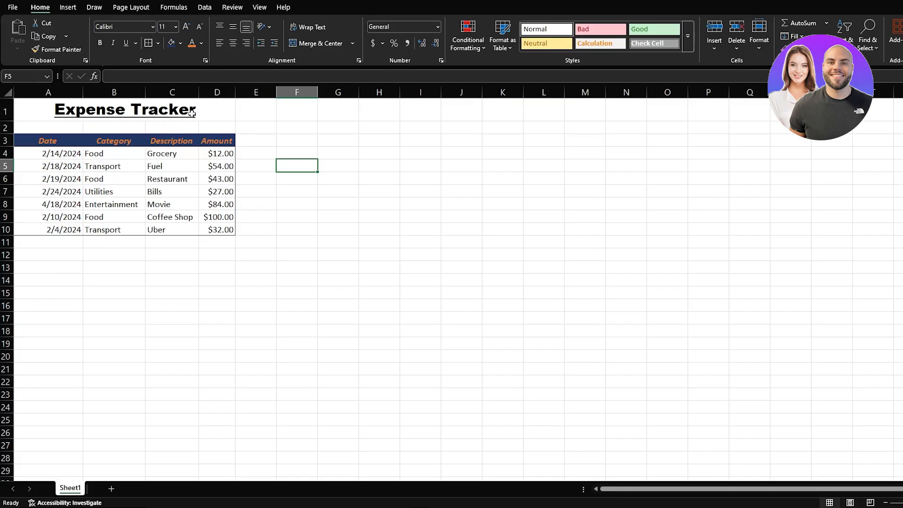
{"action": "left_click_drag", "start_coordinate": [228, 156], "coordinate": [225, 229]}
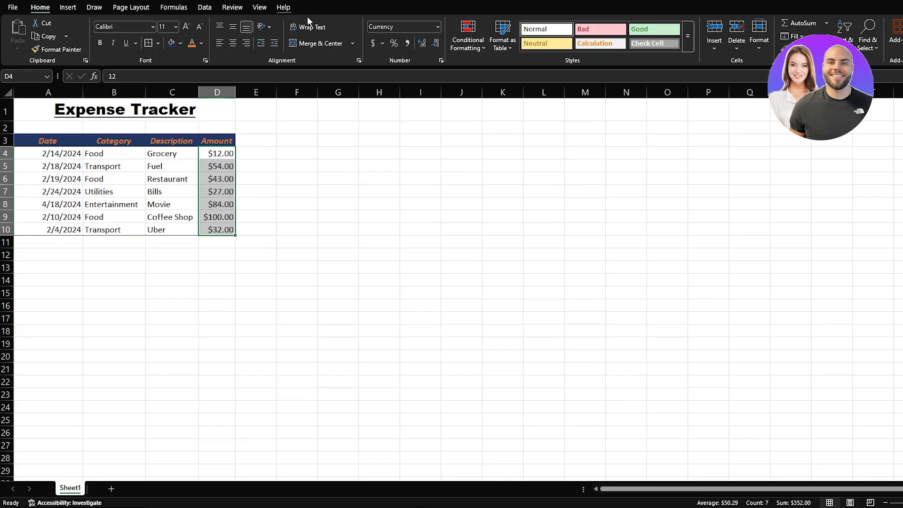
{"action": "left_click", "coordinate": [472, 49]}
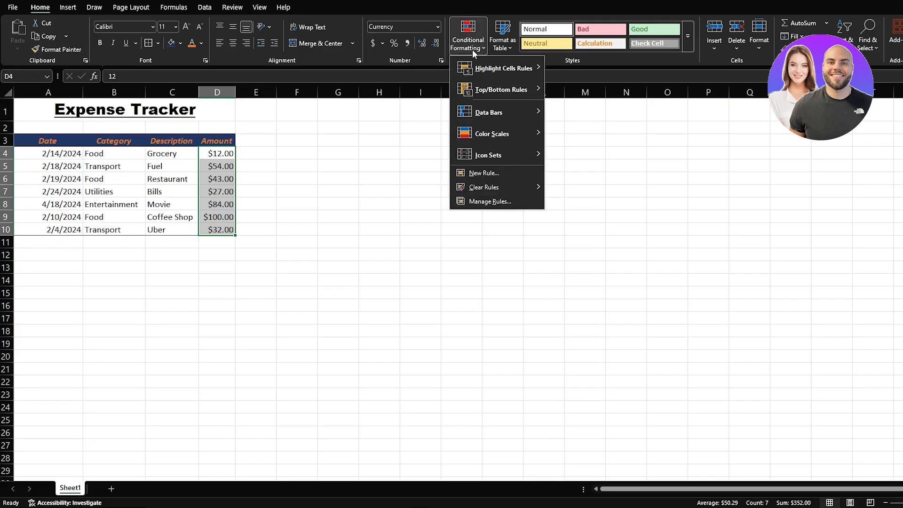
{"action": "mouse_move", "coordinate": [512, 70]}
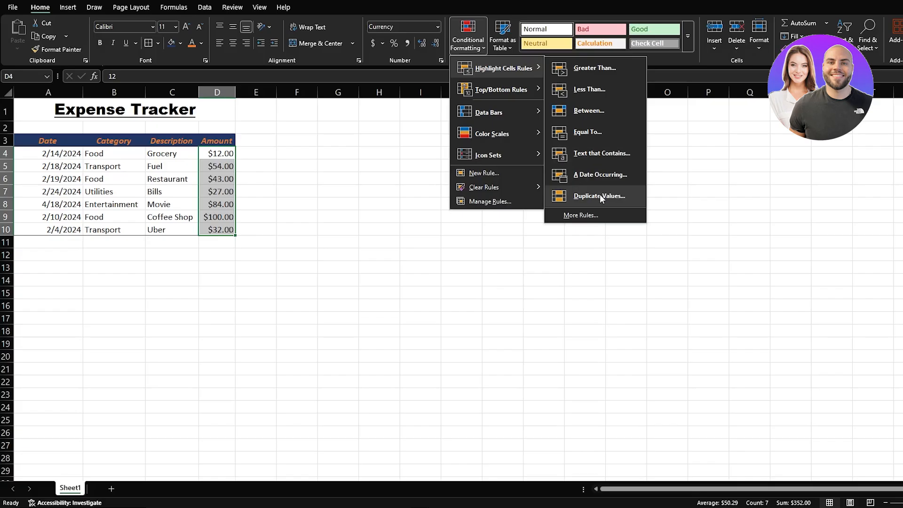
{"action": "left_click", "coordinate": [595, 72]}
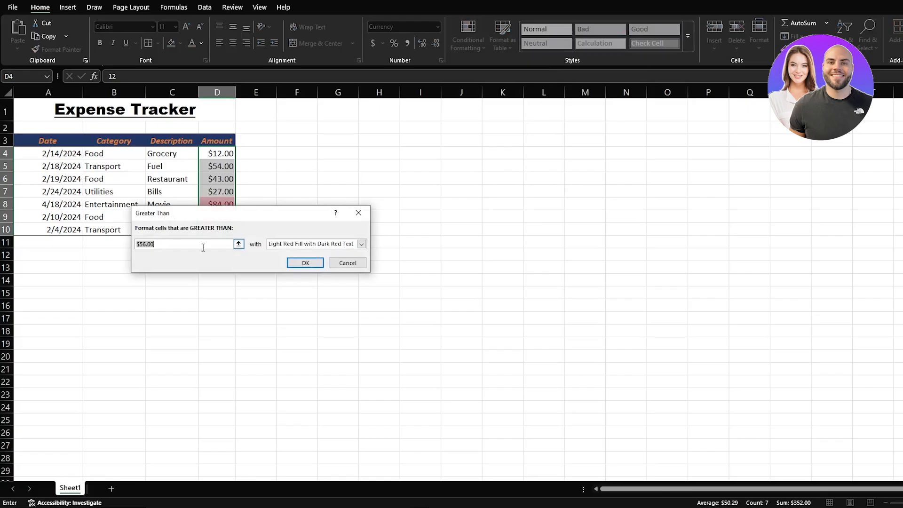
{"action": "left_click", "coordinate": [146, 244]}
{"action": "key", "text": "Left"}
{"action": "key", "text": "Right"}
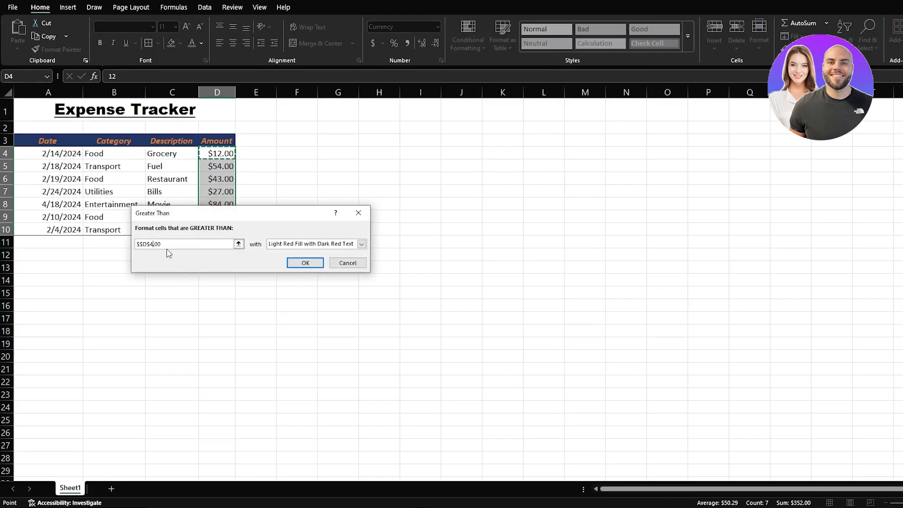
{"action": "key", "text": "Down"}
{"action": "key", "text": "Down"}
{"action": "key", "text": "Down"}
{"action": "key", "text": "Down"}
{"action": "left_click", "coordinate": [365, 215]}
Step: Add a Greater Than conditional format to D4:D10 that marks amounts above $56.00 with Yellow Fill with Dark Yellow Text
{"action": "left_click", "coordinate": [478, 52]}
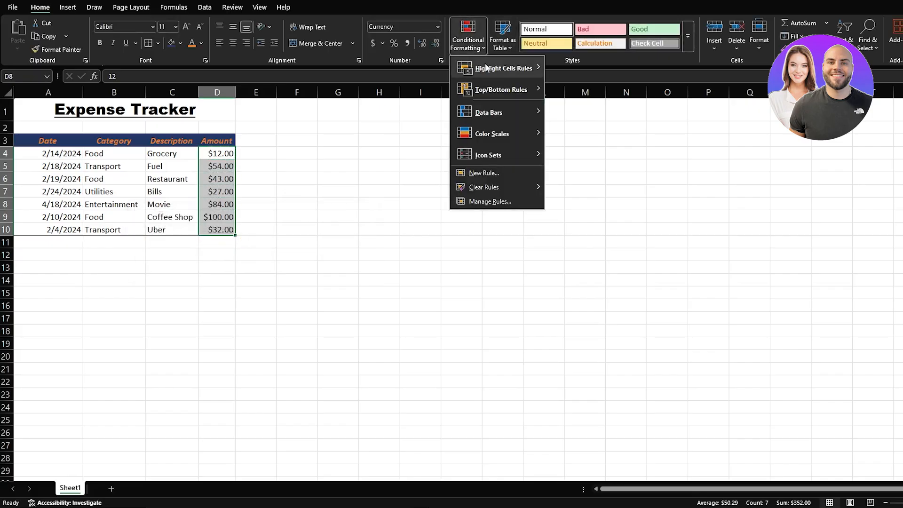
{"action": "left_click", "coordinate": [580, 69]}
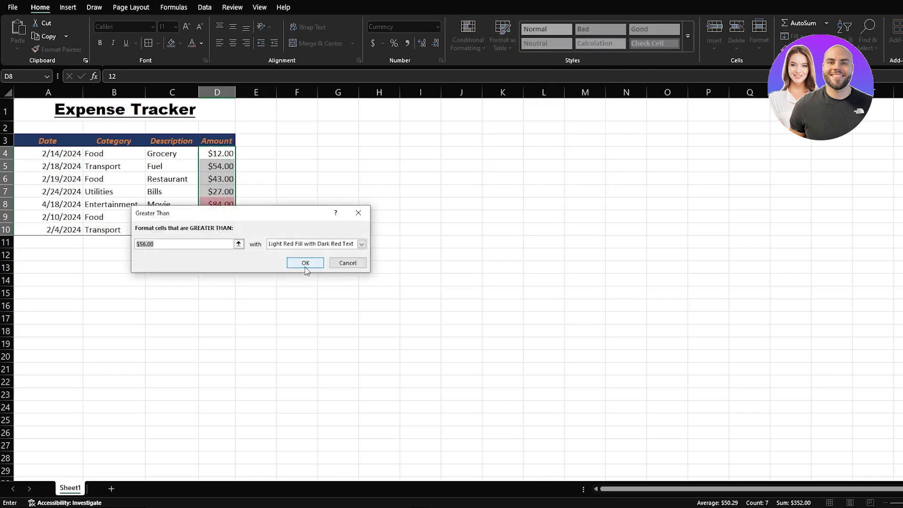
{"action": "left_click", "coordinate": [362, 244]}
{"action": "left_click", "coordinate": [337, 260]}
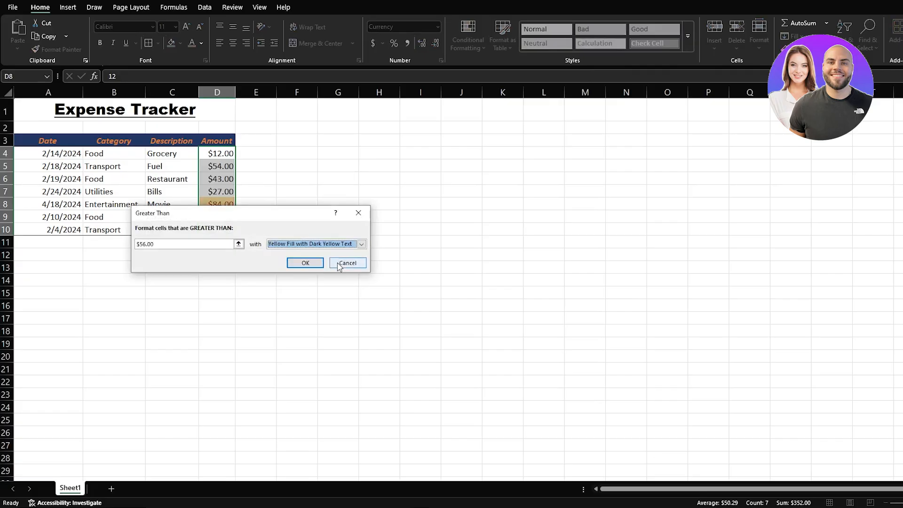
{"action": "left_click", "coordinate": [305, 263]}
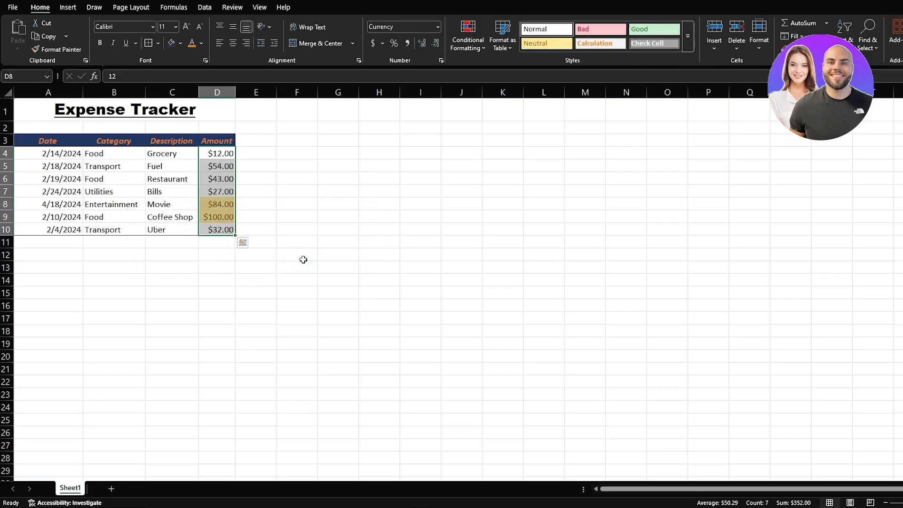
{"action": "left_click", "coordinate": [288, 269]}
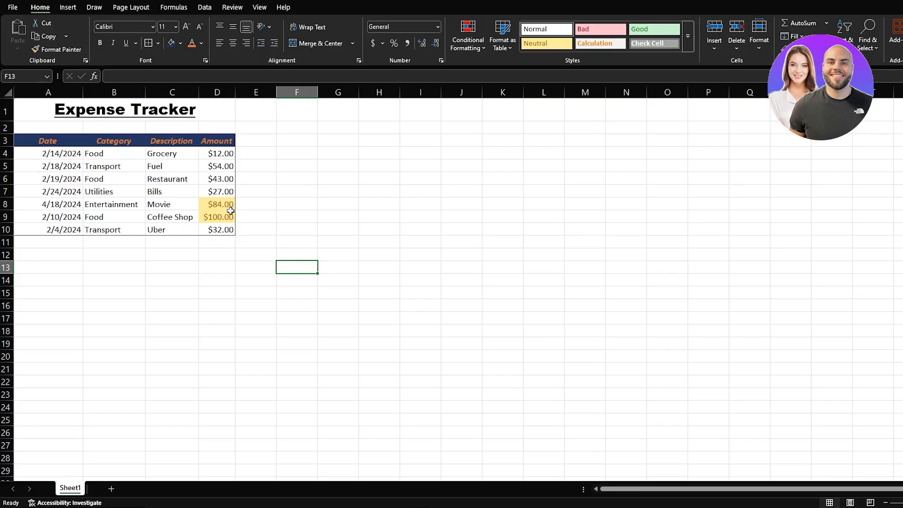
Step: Add a Less Than conditional format to D4:D10 that marks amounts below $40.00 with Light Red Fill with Dark Red Text
{"action": "left_click_drag", "start_coordinate": [220, 152], "coordinate": [221, 228]}
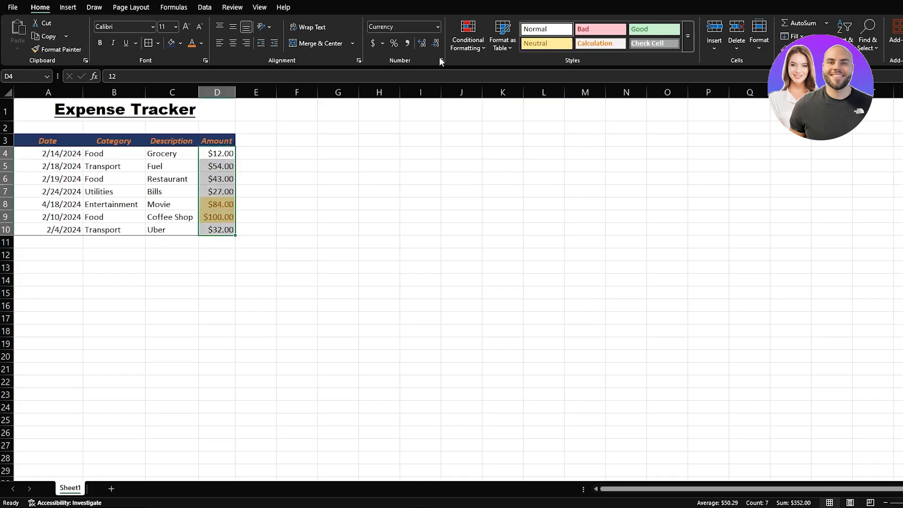
{"action": "left_click", "coordinate": [466, 47]}
{"action": "mouse_move", "coordinate": [514, 66]}
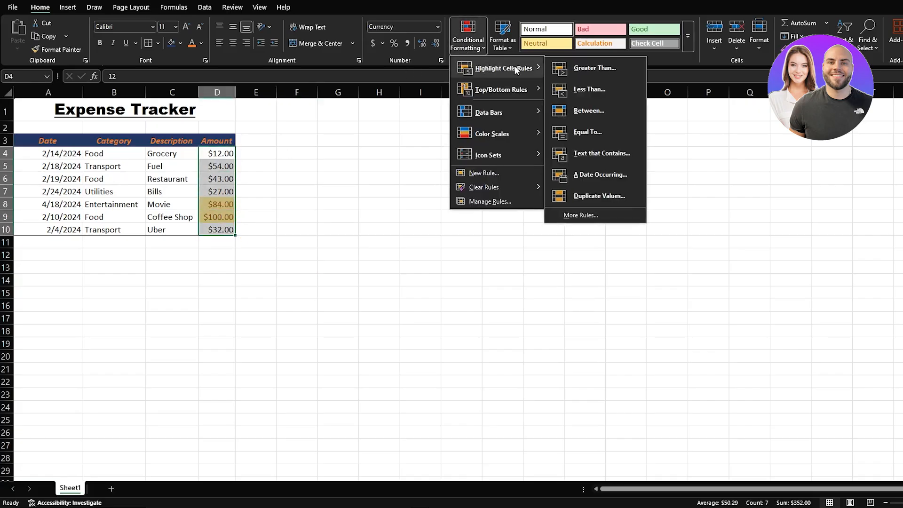
{"action": "left_click", "coordinate": [588, 89]}
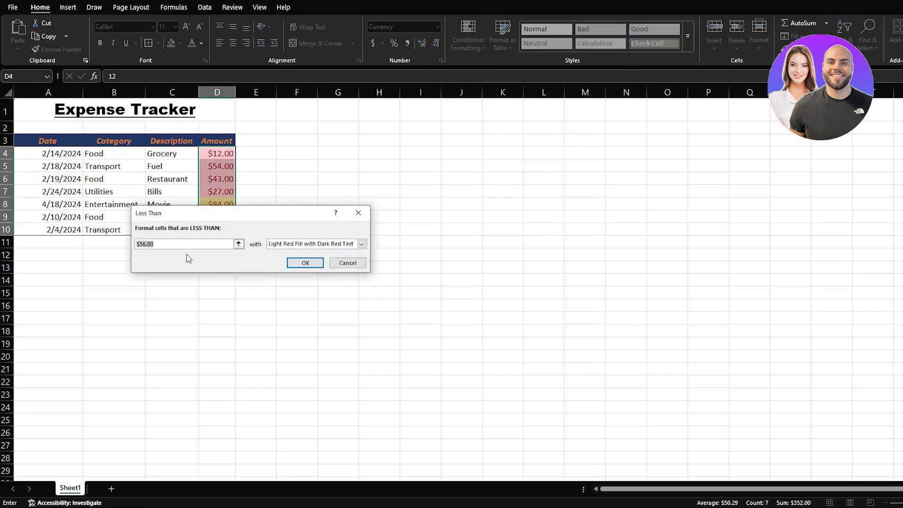
{"action": "left_click", "coordinate": [142, 243]}
{"action": "key", "text": "BackSpace"}
{"action": "key", "text": "BackSpace"}
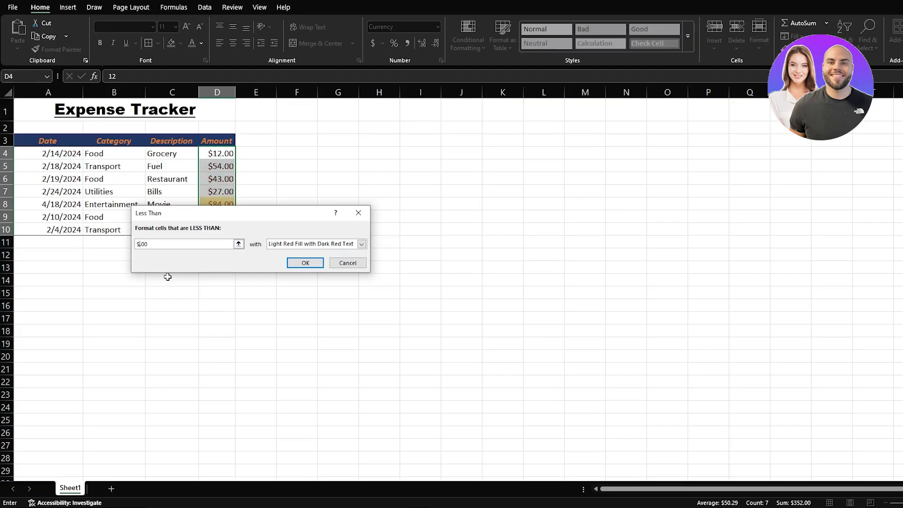
{"action": "type", "text": "40"}
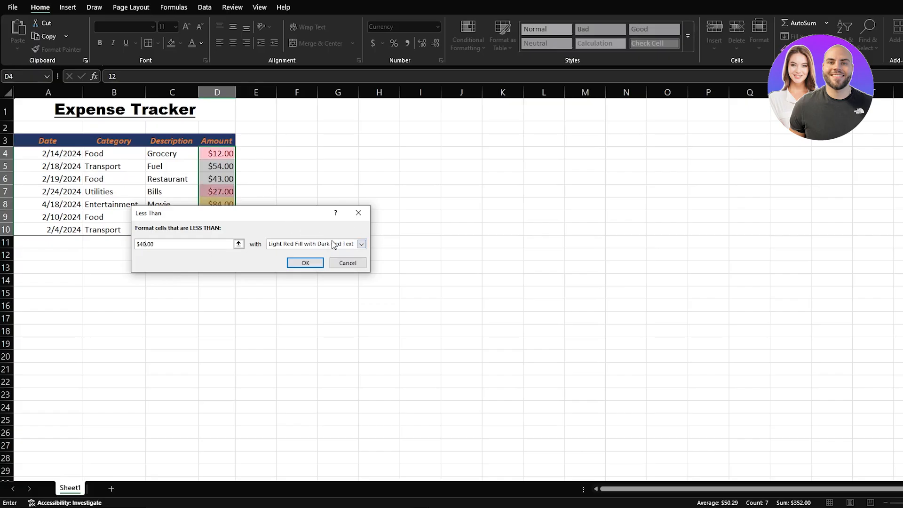
{"action": "left_click", "coordinate": [312, 262]}
{"action": "left_click", "coordinate": [273, 227]}
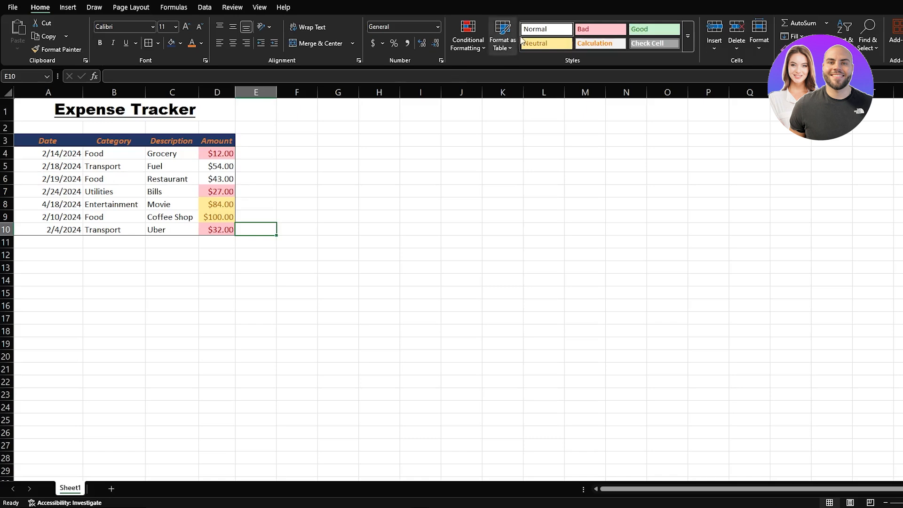
Step: View the Color Scales, Data Bars and Icon Sets conditional formatting options without applying any
{"action": "left_click", "coordinate": [473, 32]}
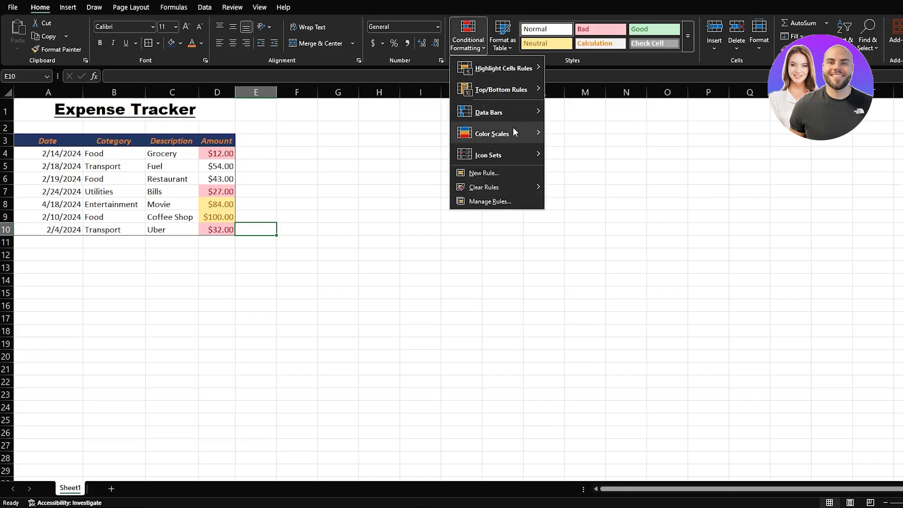
{"action": "mouse_move", "coordinate": [514, 134]}
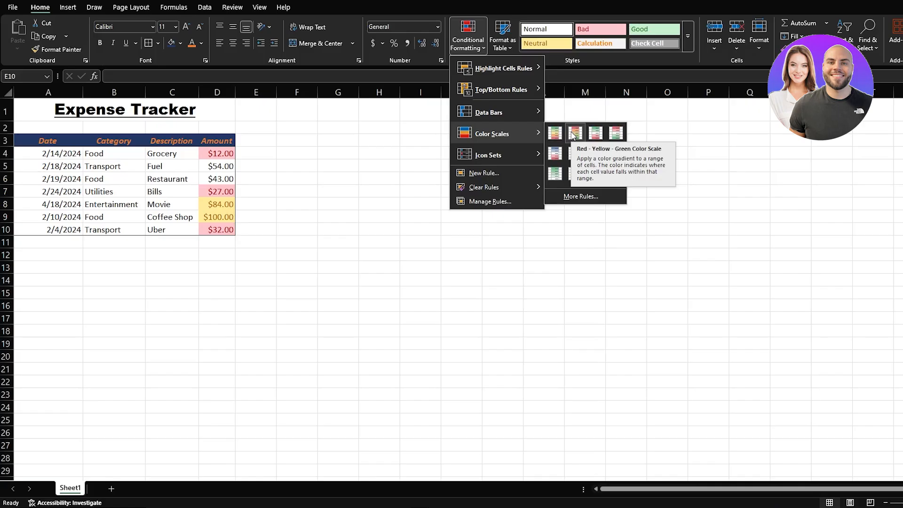
{"action": "mouse_move", "coordinate": [524, 117]}
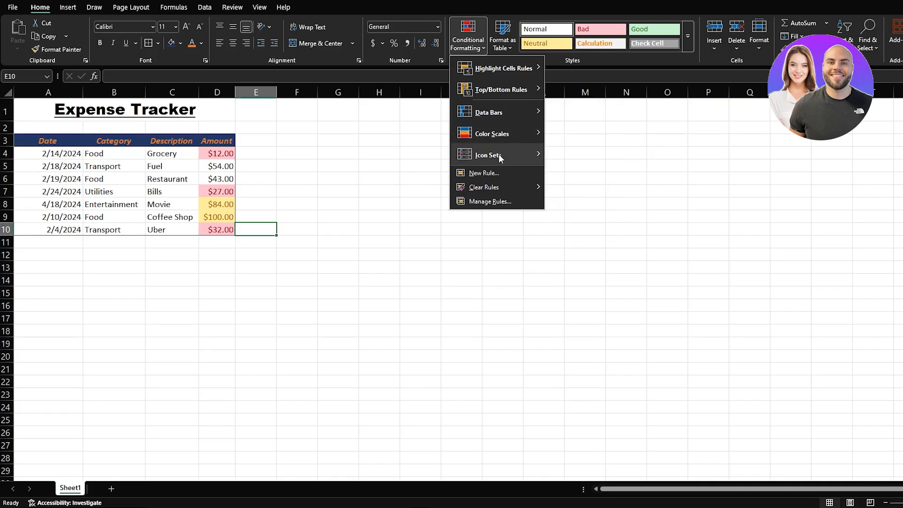
{"action": "mouse_move", "coordinate": [499, 156]}
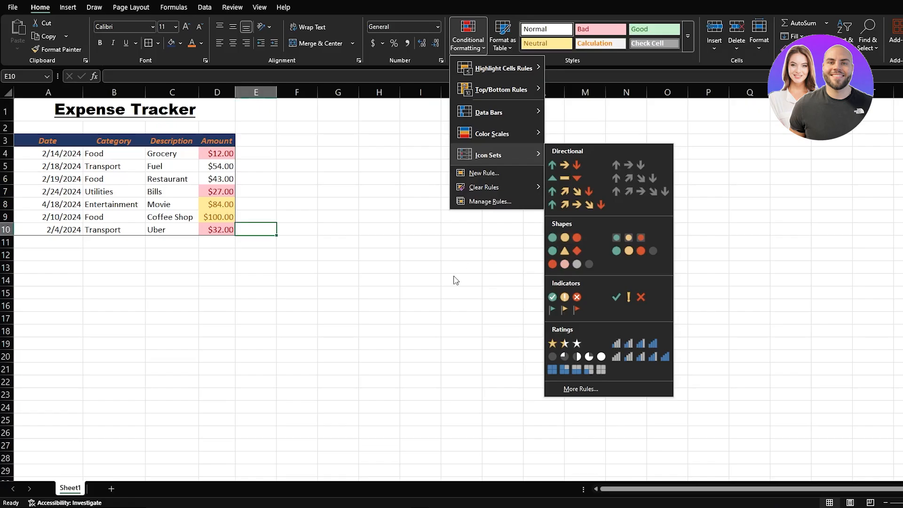
{"action": "key", "text": "Escape"}
{"action": "key", "text": "Escape"}
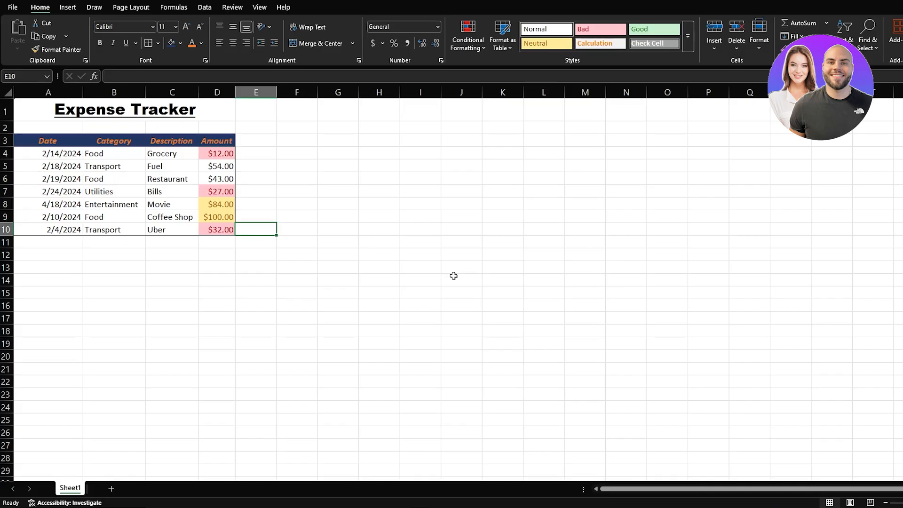
{"action": "key", "text": "ctrl+c"}
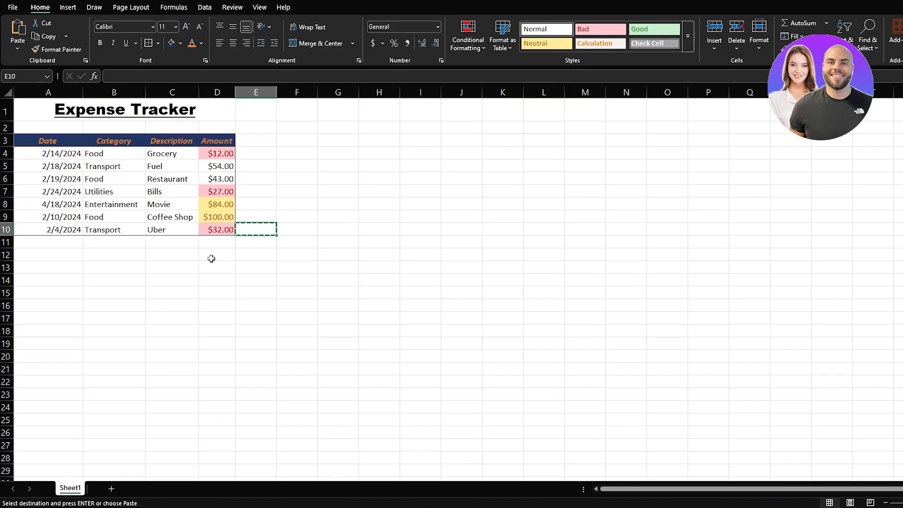
{"action": "left_click", "coordinate": [274, 254]}
{"action": "left_click", "coordinate": [284, 204]}
{"action": "key", "text": "Escape"}
{"action": "left_click", "coordinate": [250, 253]}
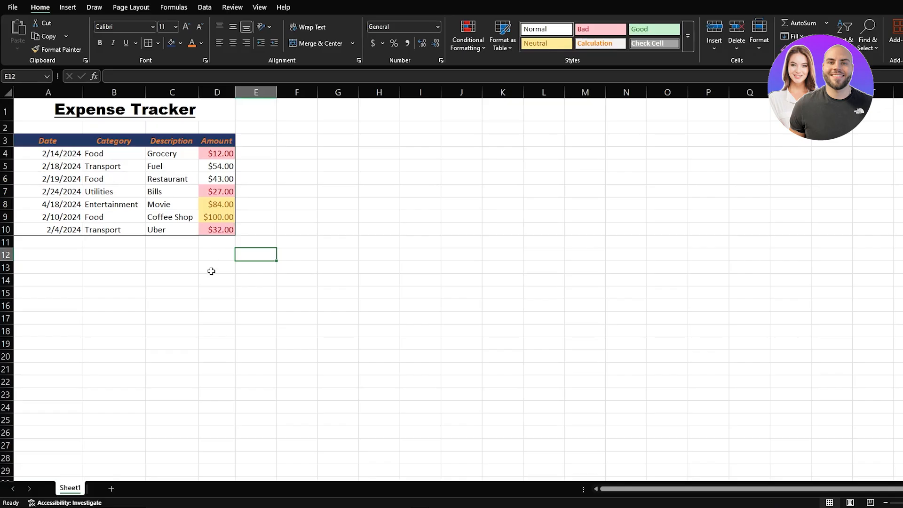
Step: Enter the formula =2+2 in cell D13 and inspect it
{"action": "left_click", "coordinate": [211, 272]}
{"action": "type", "text": "=2+2"}
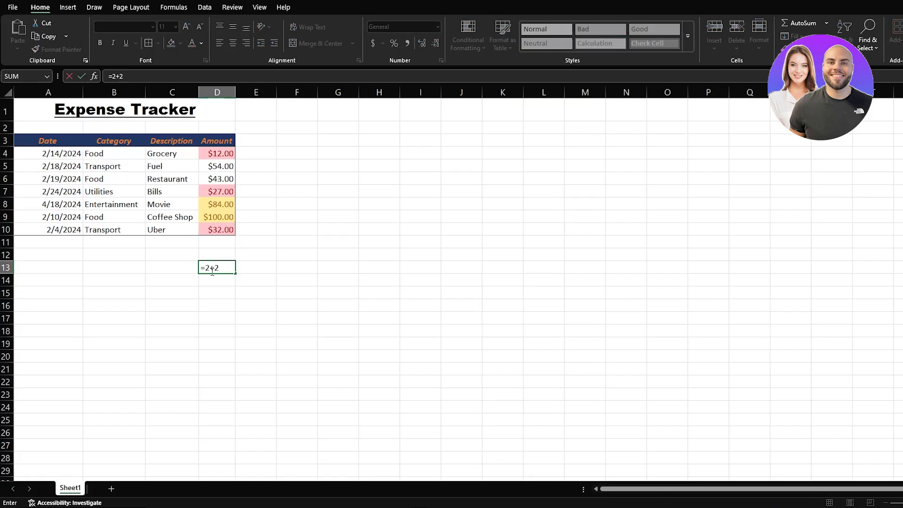
{"action": "key", "text": "Return"}
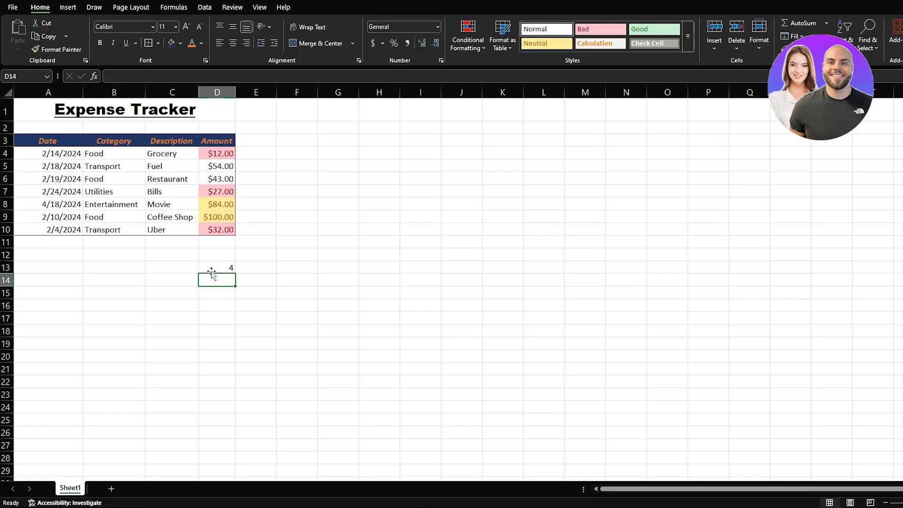
{"action": "left_click", "coordinate": [226, 267]}
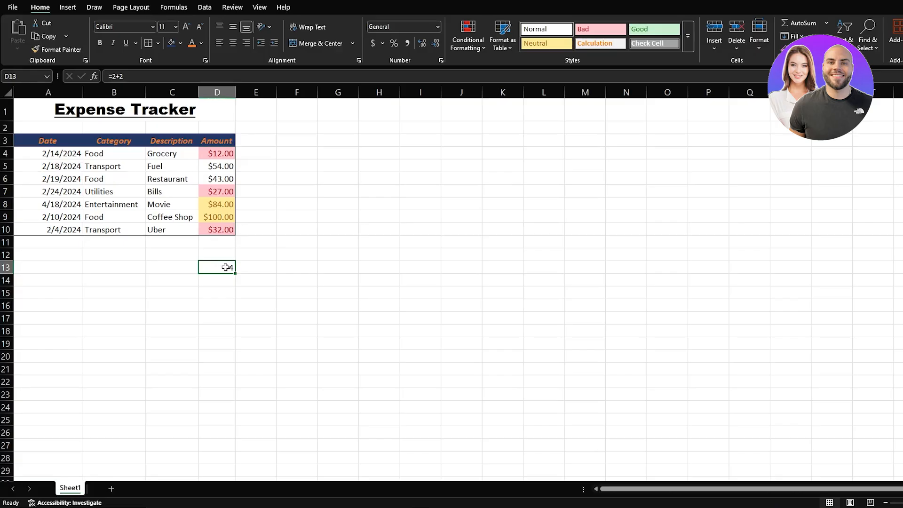
Step: Clear the contents of the expense table range A1:E12
{"action": "left_click_drag", "start_coordinate": [262, 260], "coordinate": [1, 90]}
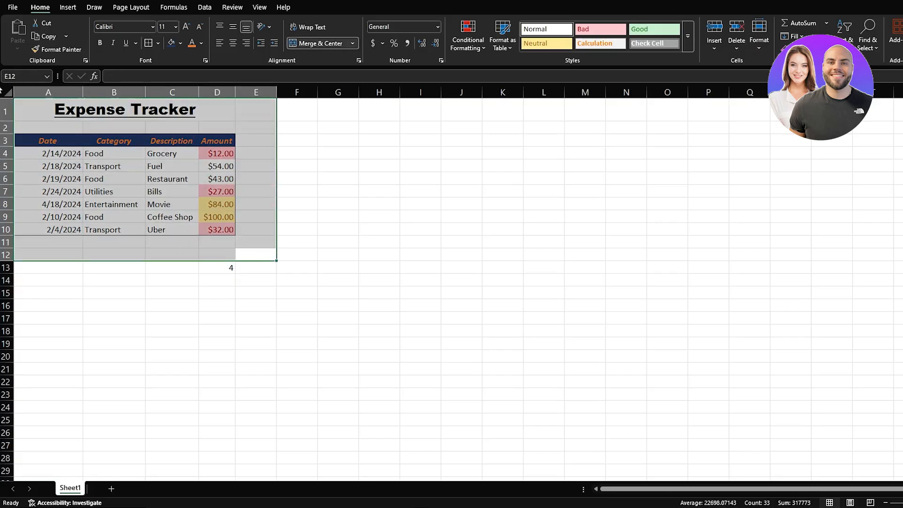
{"action": "key", "text": "Delete"}
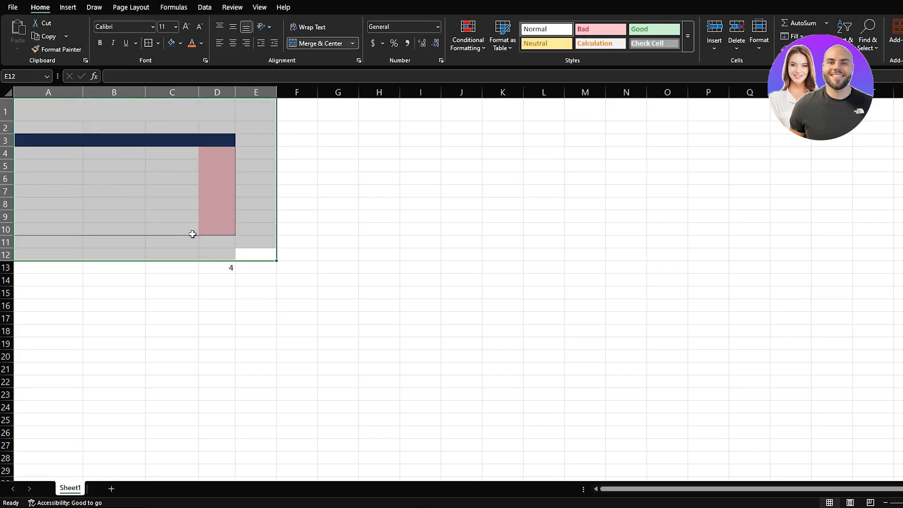
{"action": "left_click", "coordinate": [218, 243]}
{"action": "left_click_drag", "start_coordinate": [262, 254], "coordinate": [19, 103]}
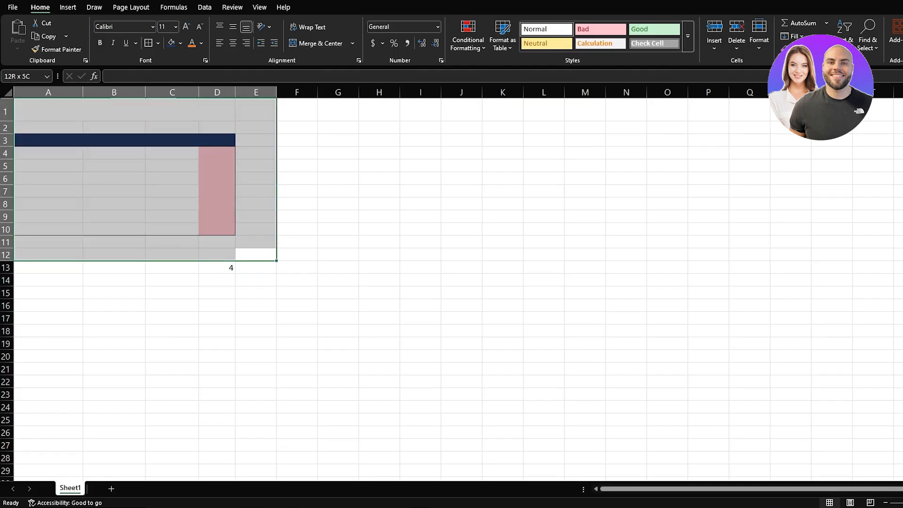
{"action": "right_click", "coordinate": [143, 145]}
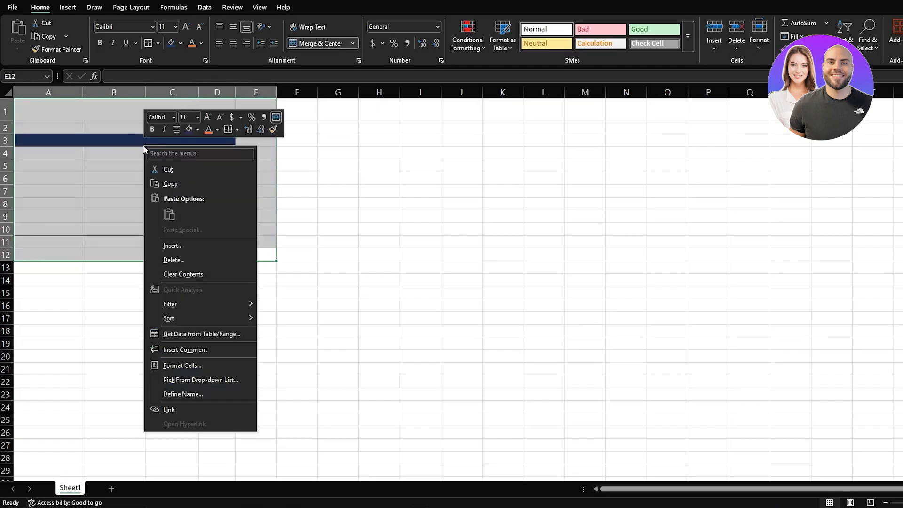
{"action": "left_click", "coordinate": [190, 273]}
{"action": "left_click", "coordinate": [230, 234]}
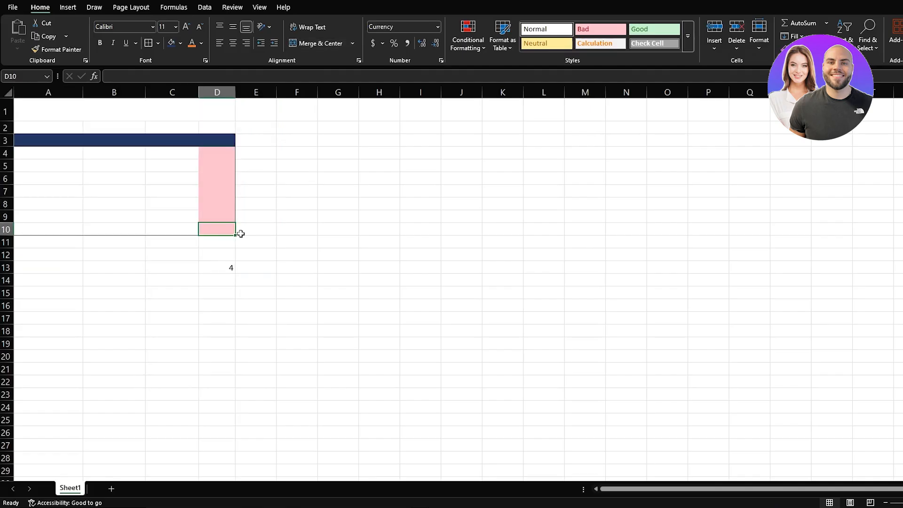
Step: Delete the leftover formatted cells A1:E14 using the Shift cells left option
{"action": "left_click_drag", "start_coordinate": [230, 234], "coordinate": [197, 140]}
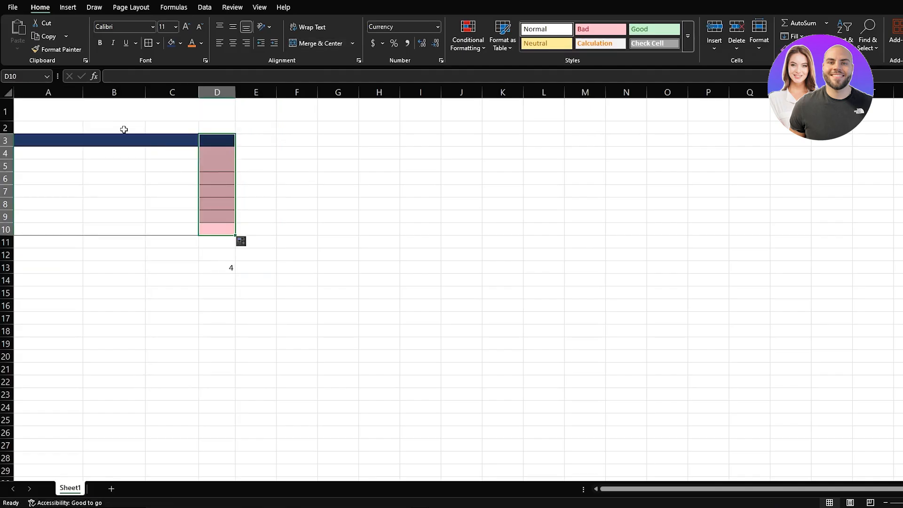
{"action": "left_click", "coordinate": [115, 186]}
{"action": "left_click_drag", "start_coordinate": [268, 280], "coordinate": [40, 105]}
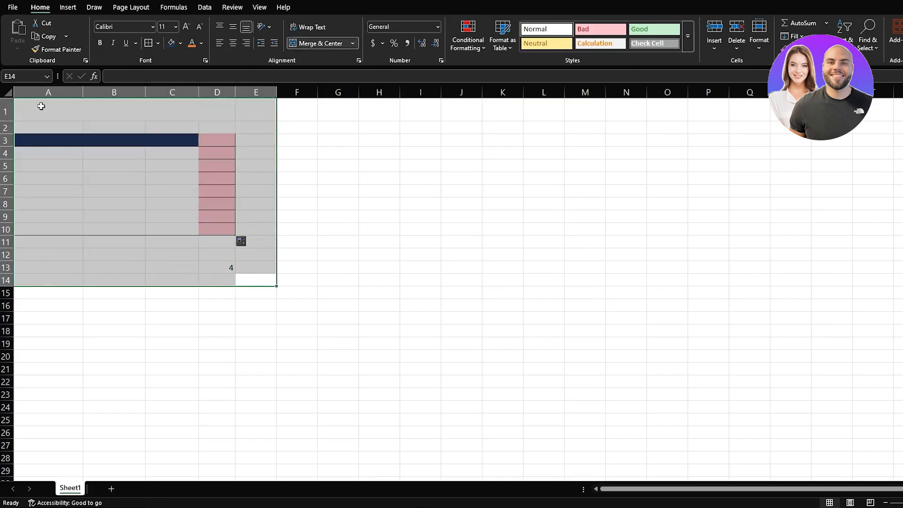
{"action": "right_click", "coordinate": [99, 148]}
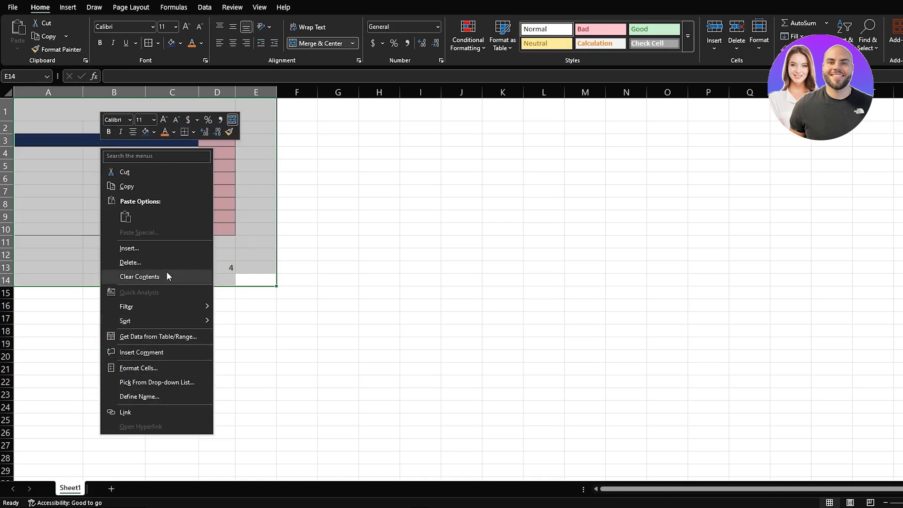
{"action": "left_click", "coordinate": [139, 261]}
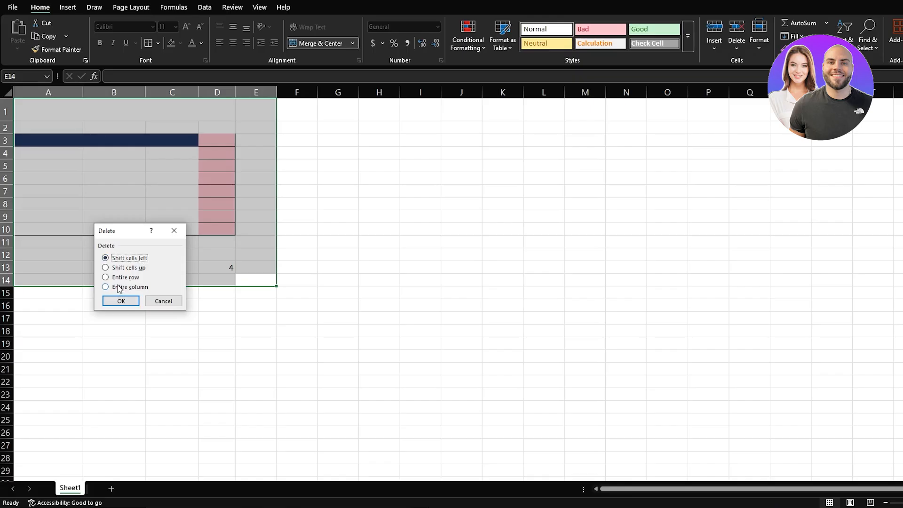
{"action": "left_click", "coordinate": [118, 301]}
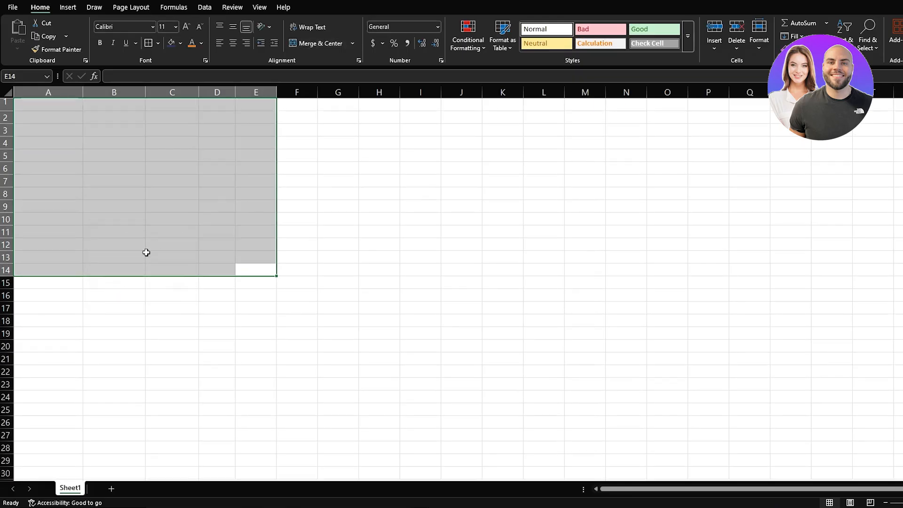
{"action": "left_click", "coordinate": [140, 232]}
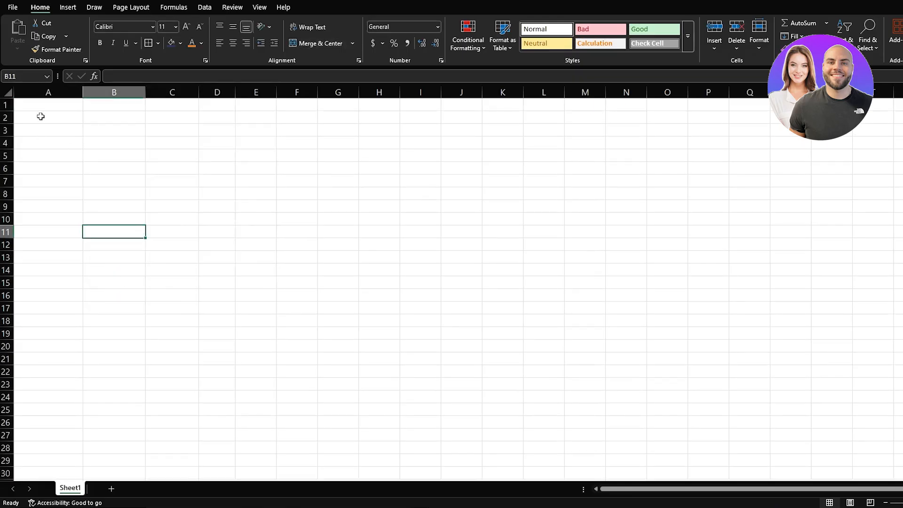
Step: Clear the contents of cells A1:D11
{"action": "left_click_drag", "start_coordinate": [48, 105], "coordinate": [231, 233]}
{"action": "right_click", "coordinate": [188, 182]}
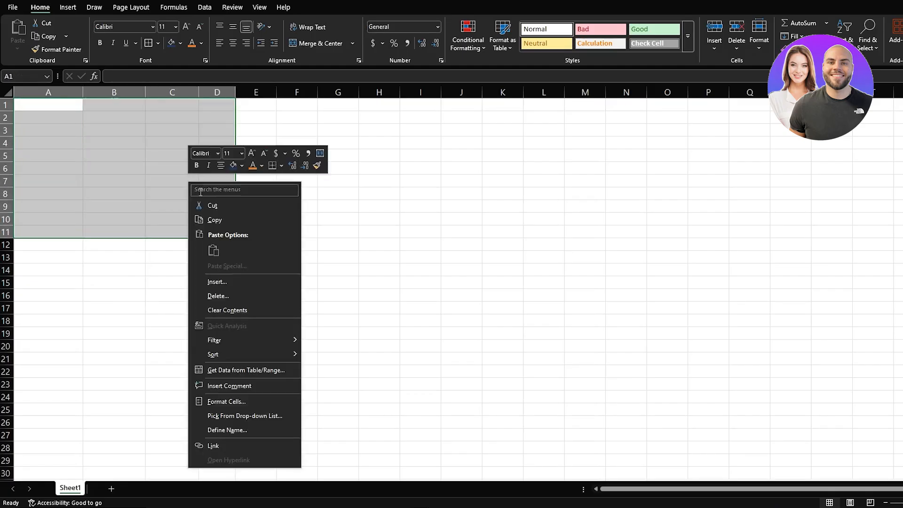
{"action": "left_click", "coordinate": [232, 311]}
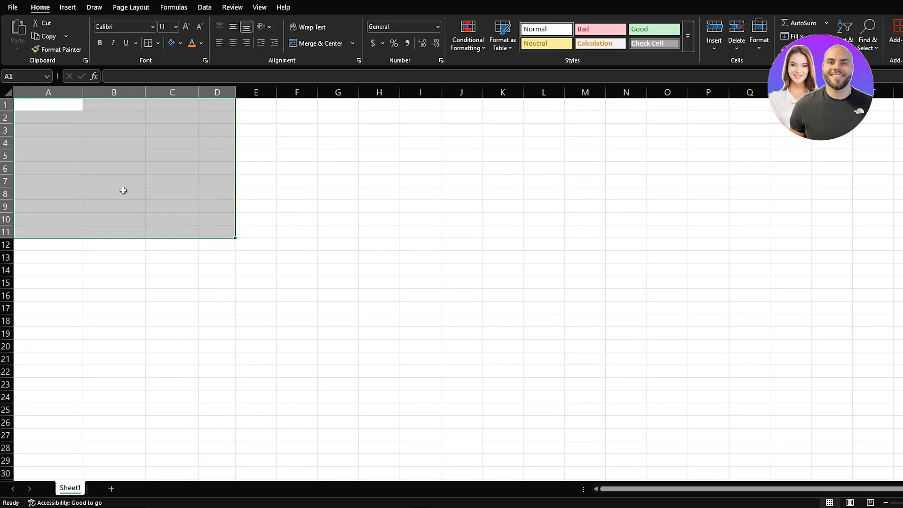
{"action": "left_click", "coordinate": [302, 104]}
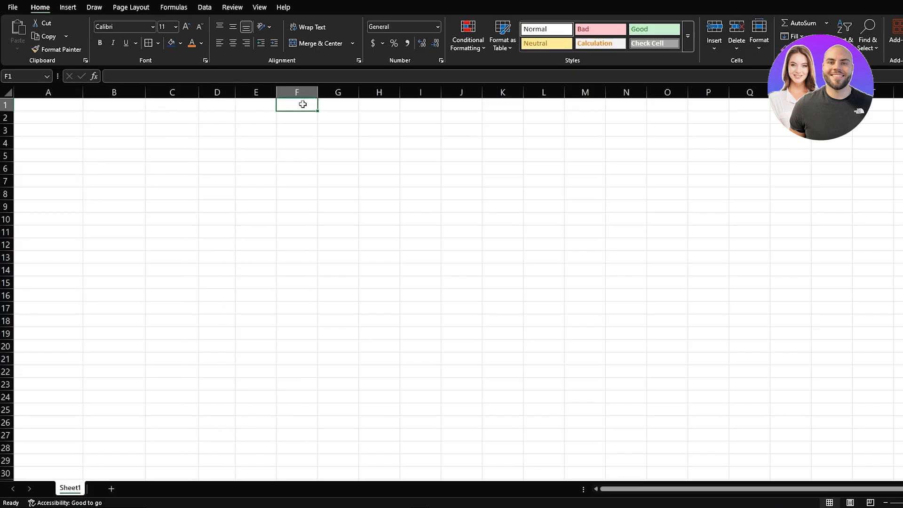
Step: Undo the clearing and deletion of the Expense Tracker cells
{"action": "key", "text": "ctrl+z"}
{"action": "key", "text": "ctrl+z"}
{"action": "key", "text": "ctrl+z"}
{"action": "key", "text": "ctrl+z"}
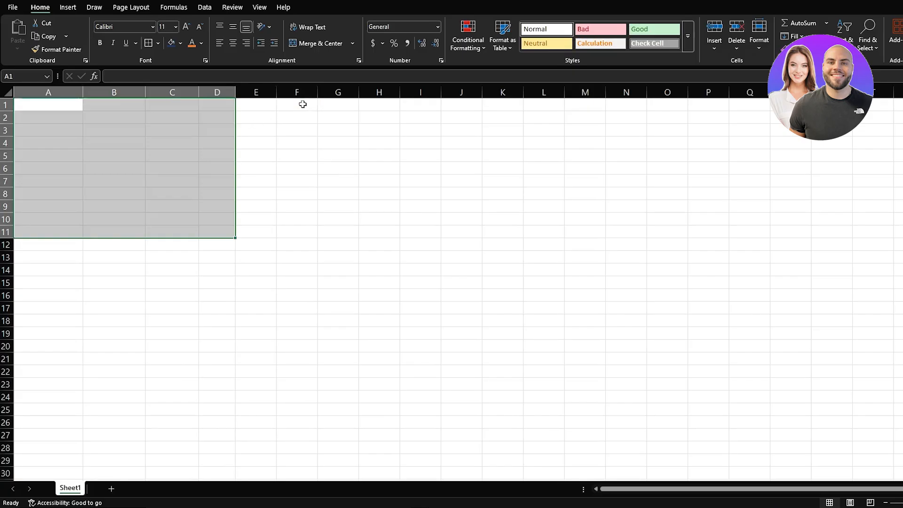
{"action": "key", "text": "ctrl+z"}
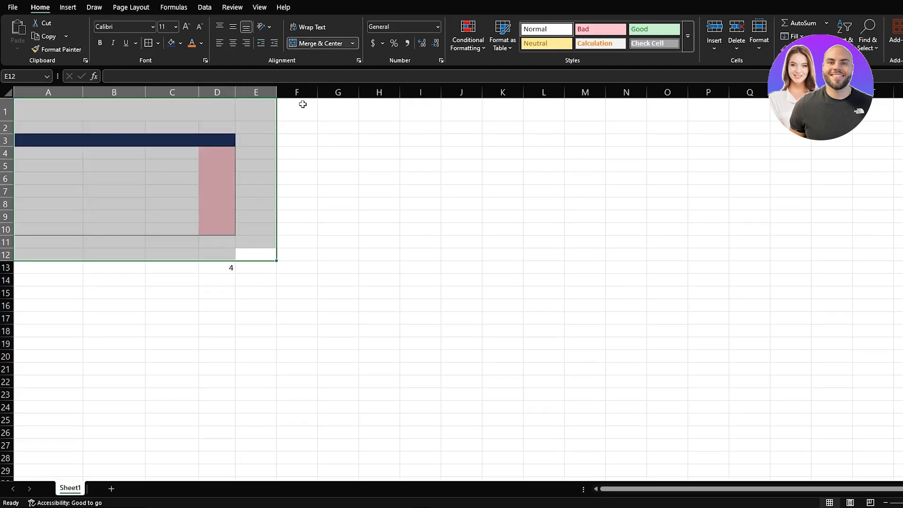
{"action": "left_click", "coordinate": [302, 103]}
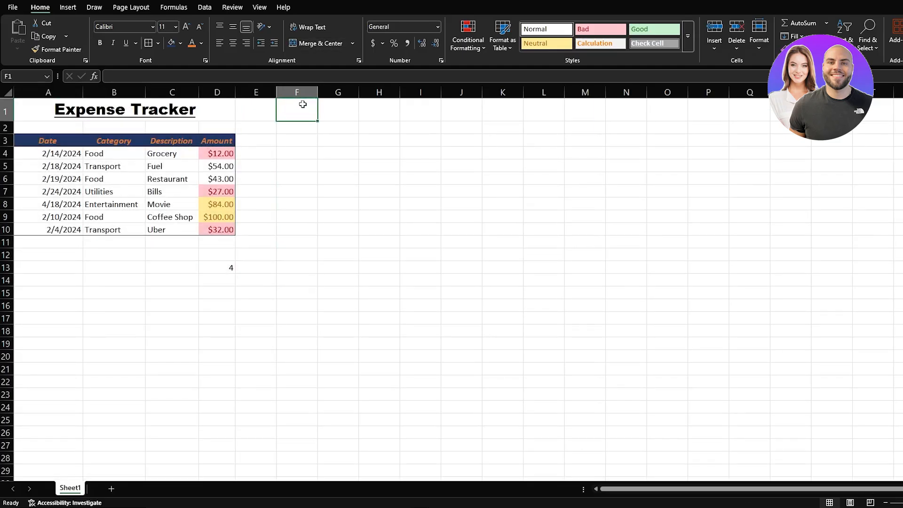
Step: Enter the values 10, 20 and 30 in cells F1, F2 and F3
{"action": "left_click", "coordinate": [291, 231]}
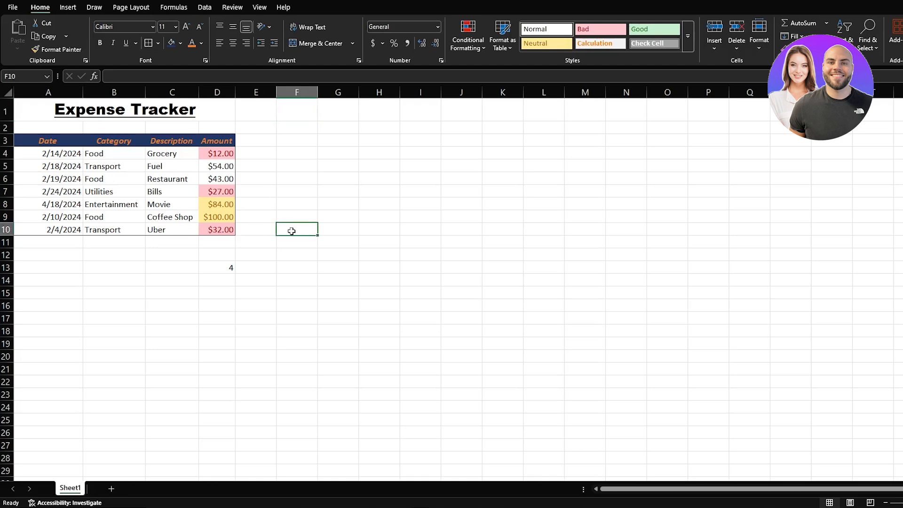
{"action": "left_click", "coordinate": [307, 114]}
{"action": "type", "text": "10"}
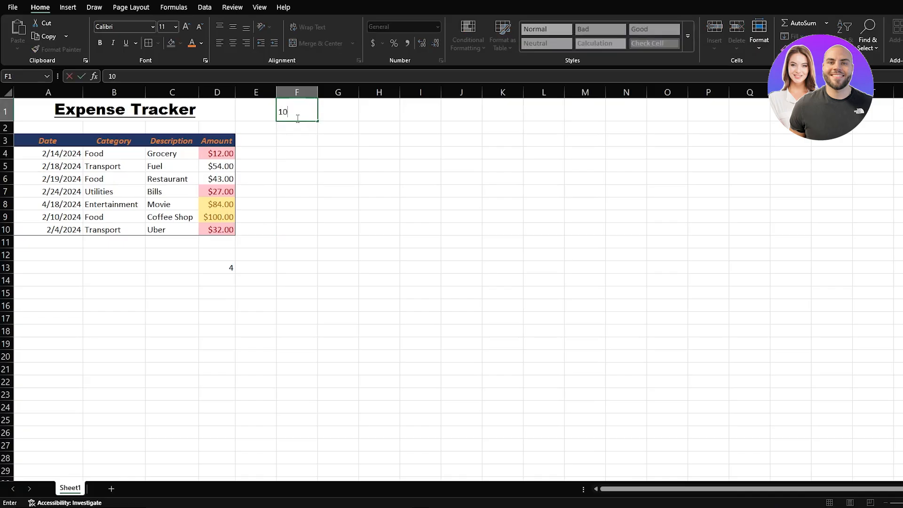
{"action": "key", "text": "Return"}
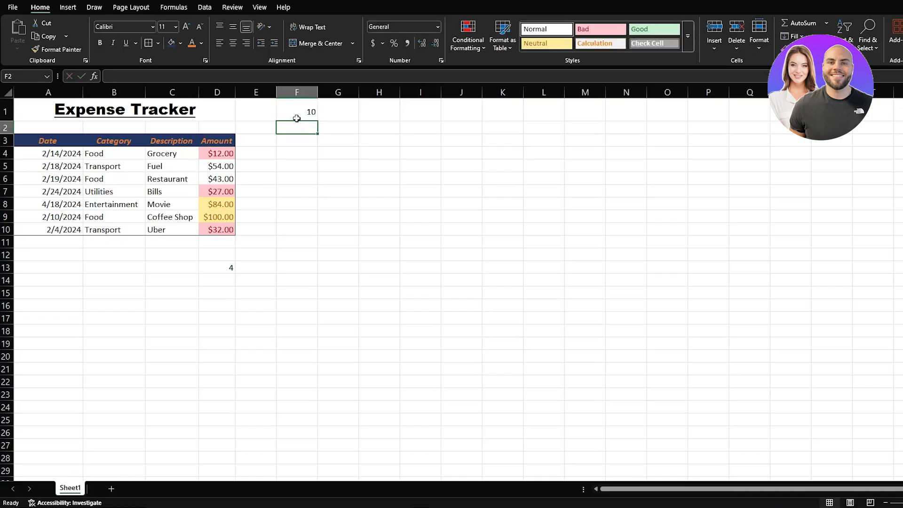
{"action": "type", "text": "20"}
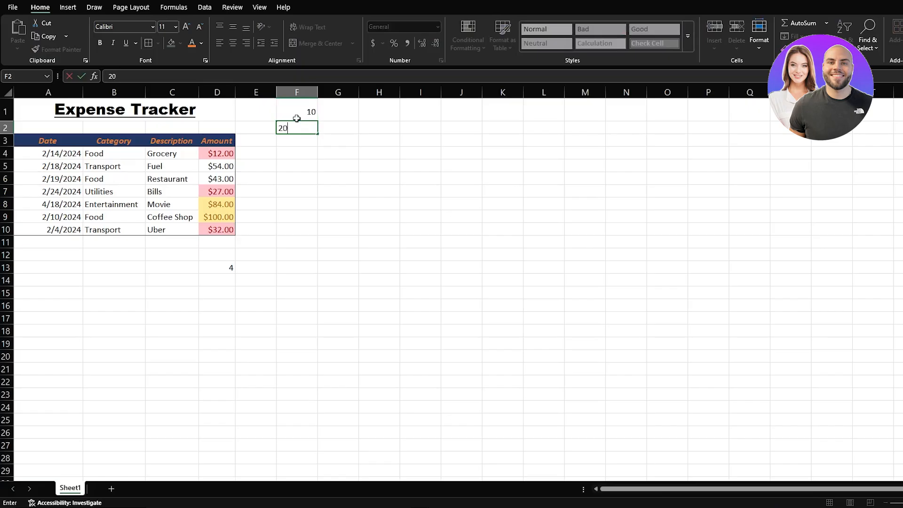
{"action": "key", "text": "Return"}
{"action": "type", "text": "30"}
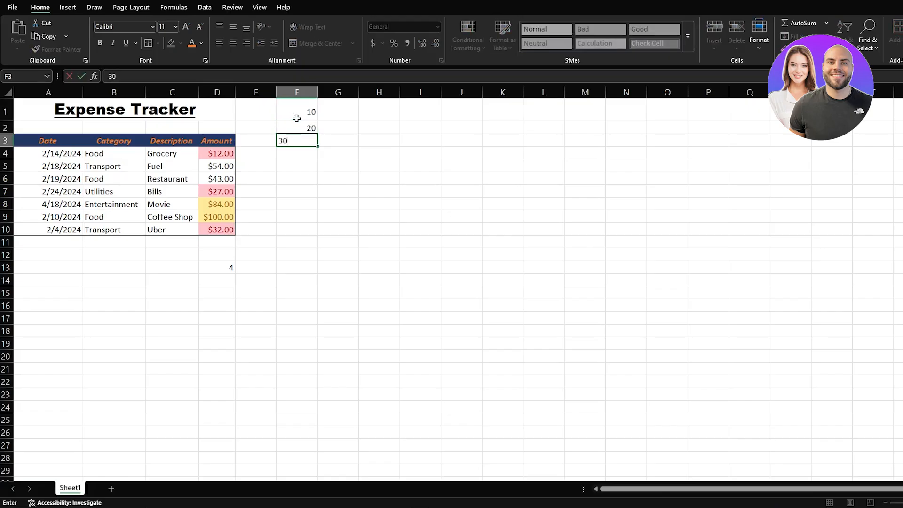
{"action": "key", "text": "Return"}
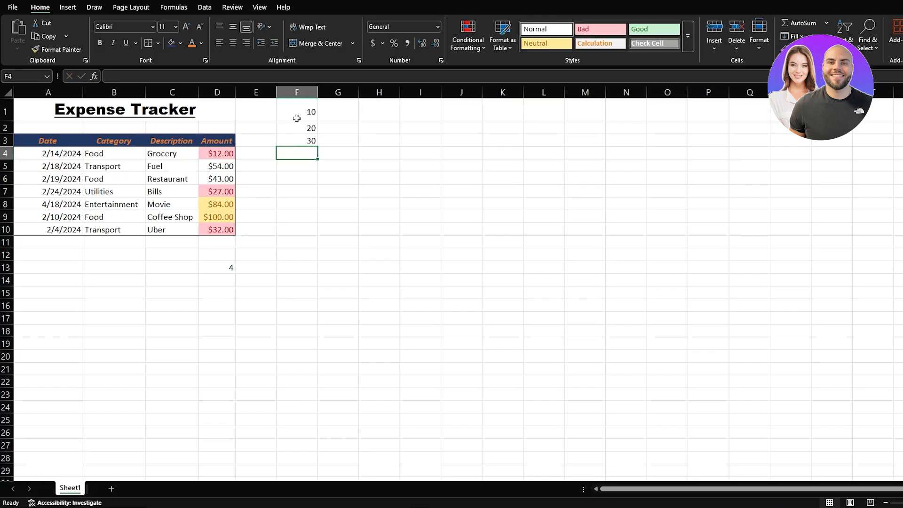
Step: Add the three values in cell F4 with the formula =F1+F2+F3 and inspect the formula
{"action": "type", "text": "=F1"}
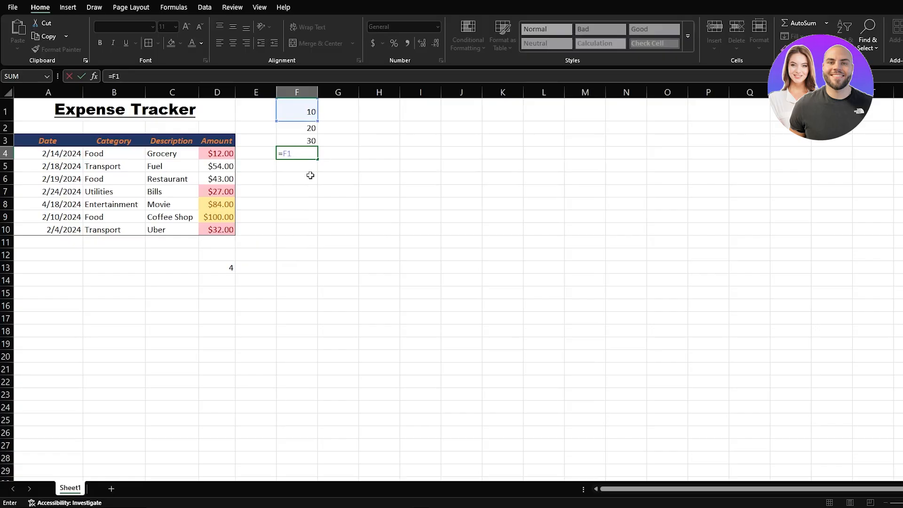
{"action": "type", "text": "+F2"}
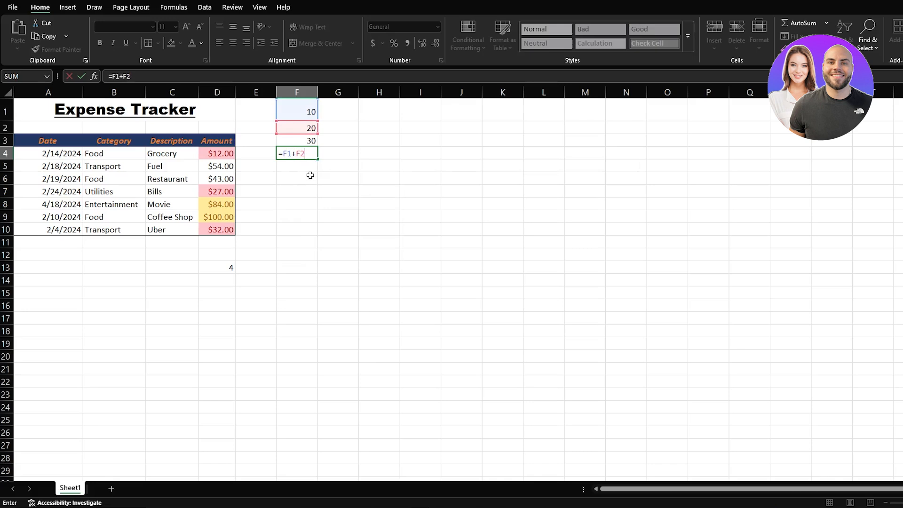
{"action": "type", "text": "+F3"}
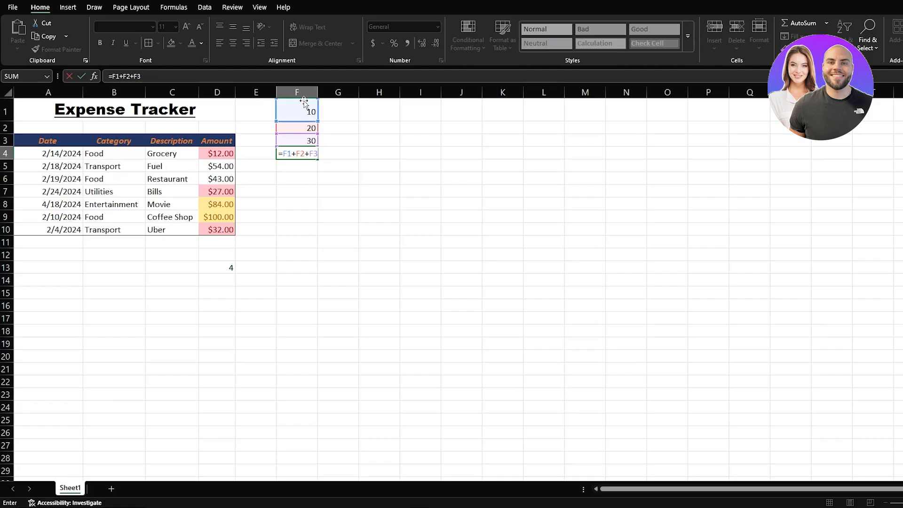
{"action": "key", "text": "Return"}
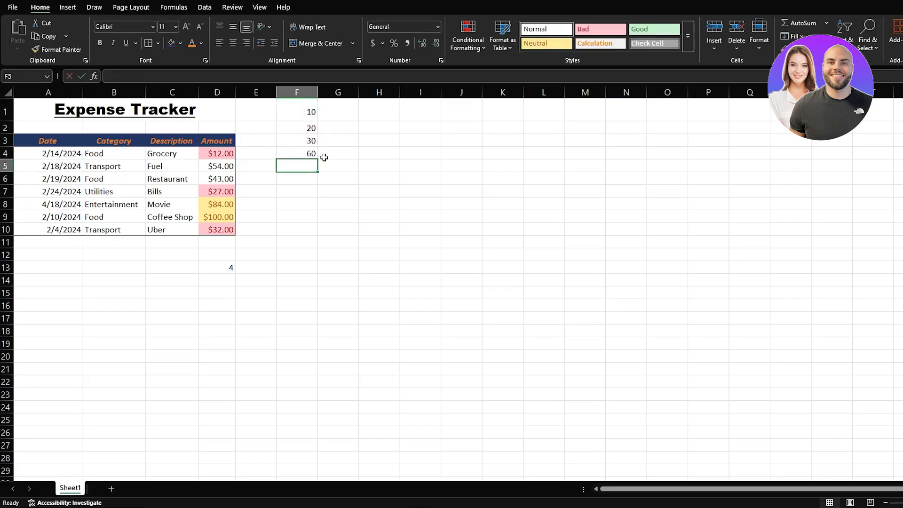
{"action": "left_click", "coordinate": [306, 153]}
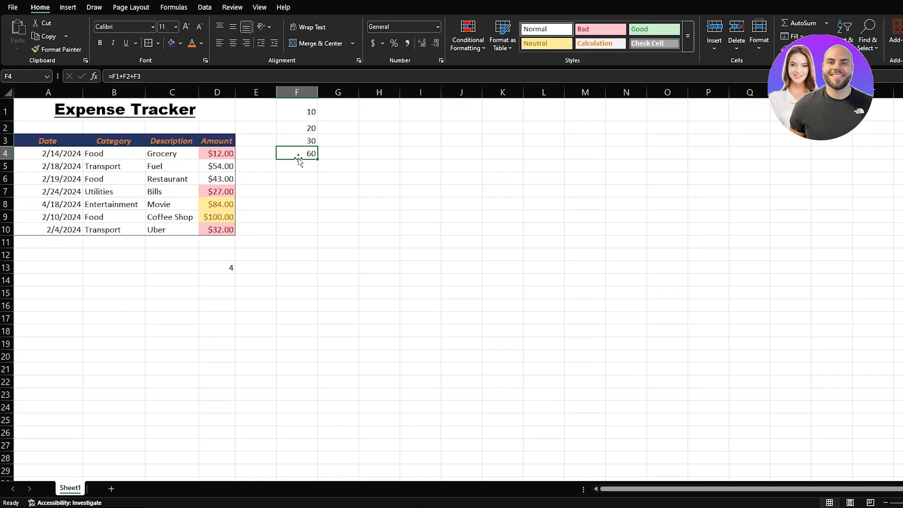
Step: Change the value in cell F1 to 50 and the value in cell F2 to 10
{"action": "double_click", "coordinate": [312, 113]}
{"action": "type", "text": "5"}
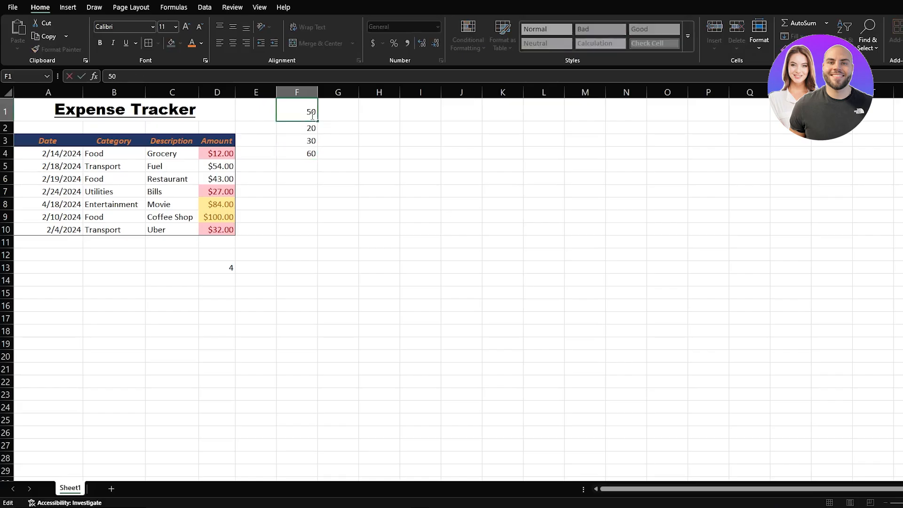
{"action": "key", "text": "Return"}
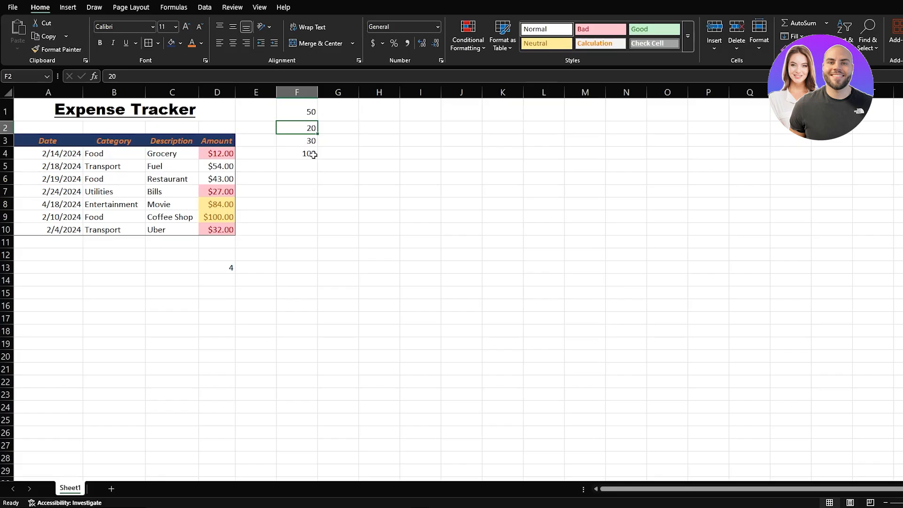
{"action": "double_click", "coordinate": [311, 126]}
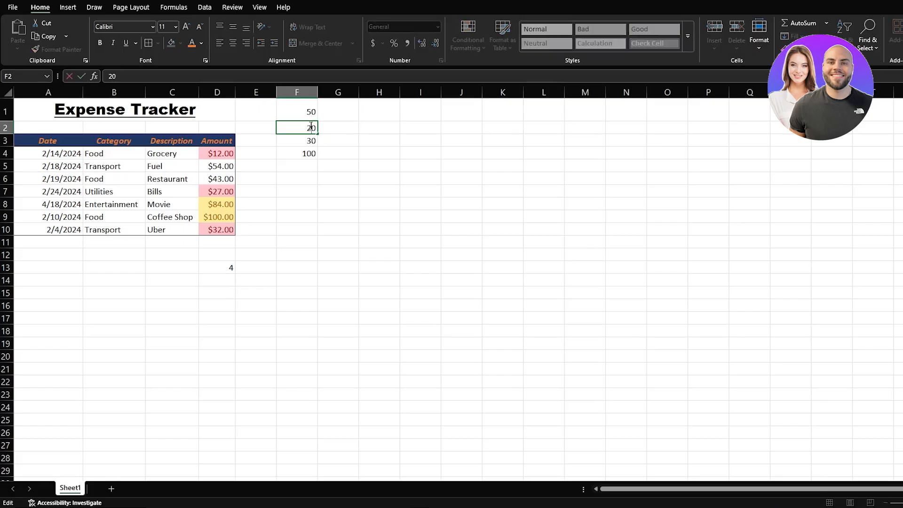
{"action": "key", "text": "BackSpace"}
{"action": "type", "text": "1"}
{"action": "key", "text": "Return"}
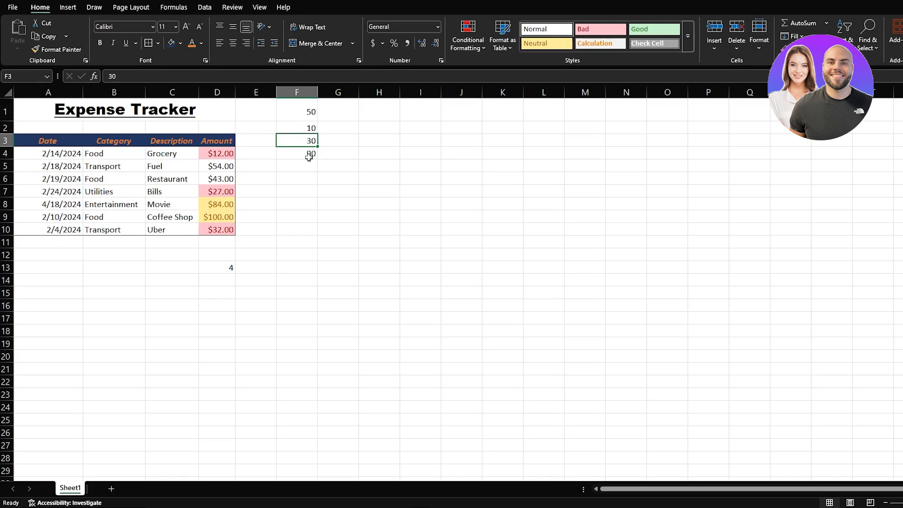
Step: Enter the operators +, - and * in cells F6, F7 and F8
{"action": "left_click", "coordinate": [298, 176]}
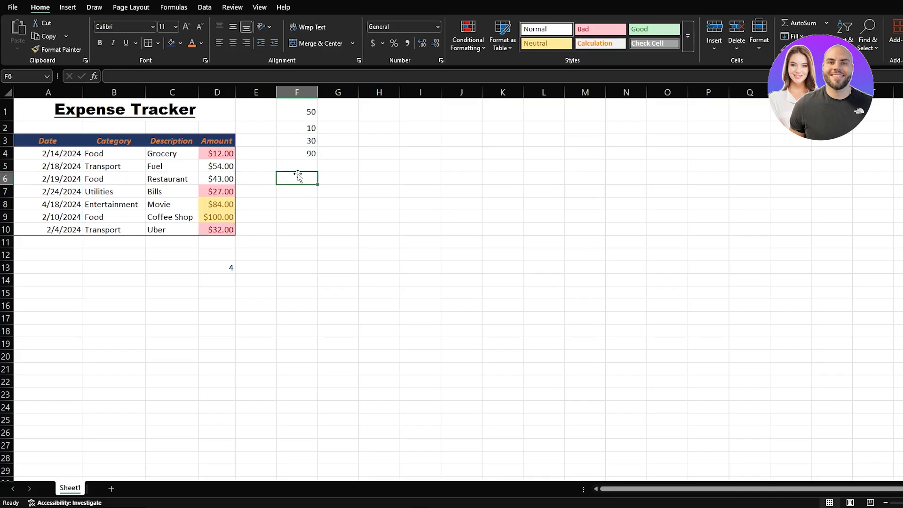
{"action": "type", "text": "+"}
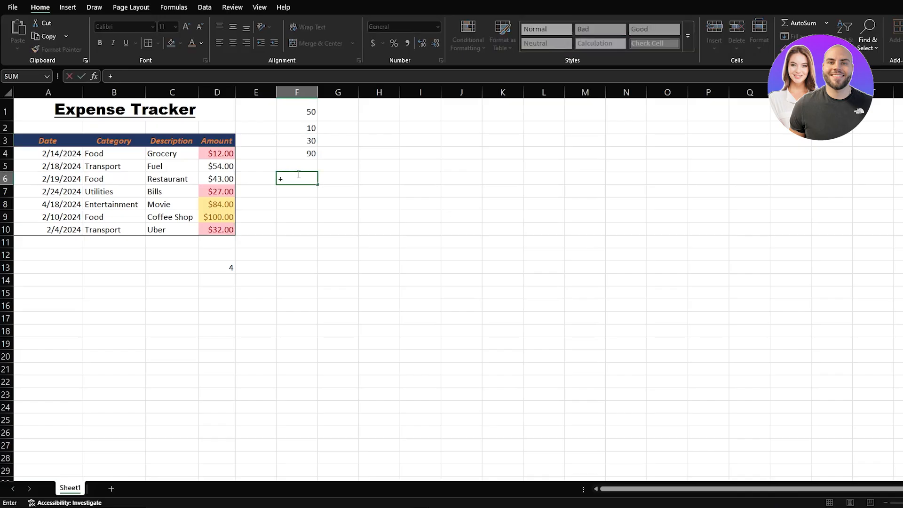
{"action": "key", "text": "Return"}
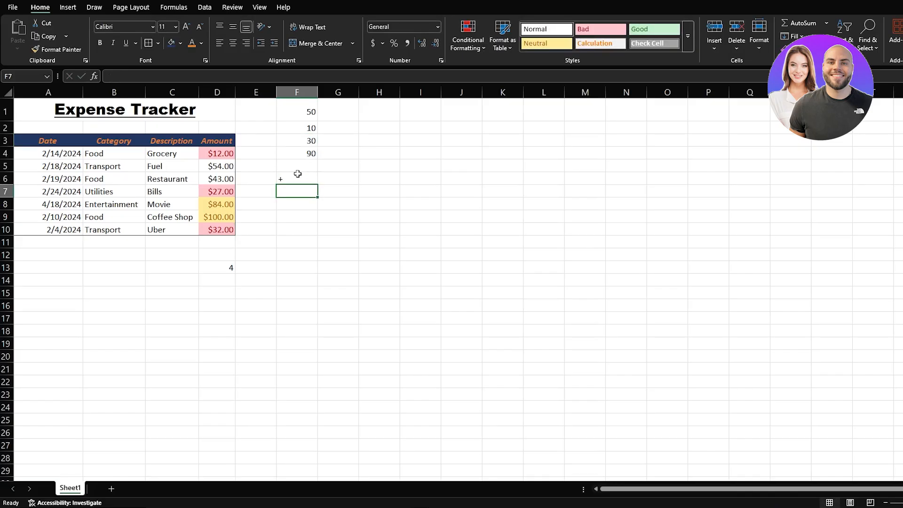
{"action": "type", "text": "-"}
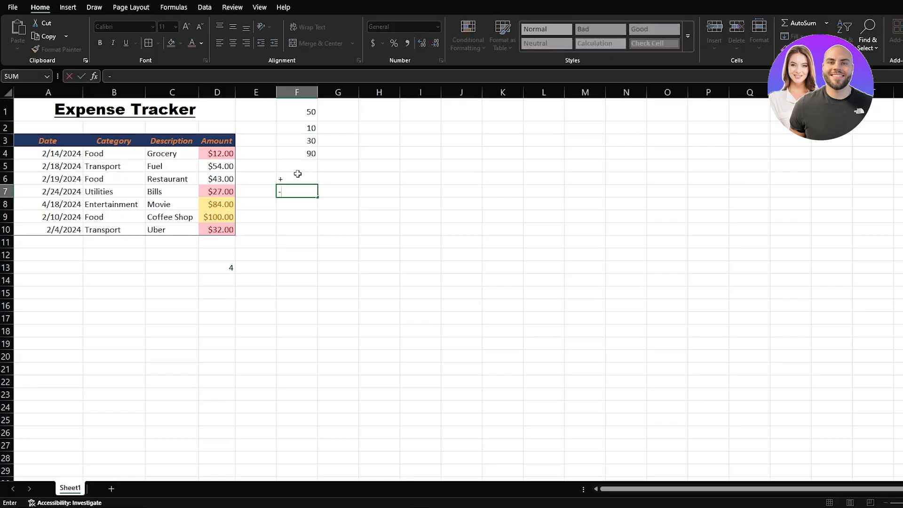
{"action": "key", "text": "Return"}
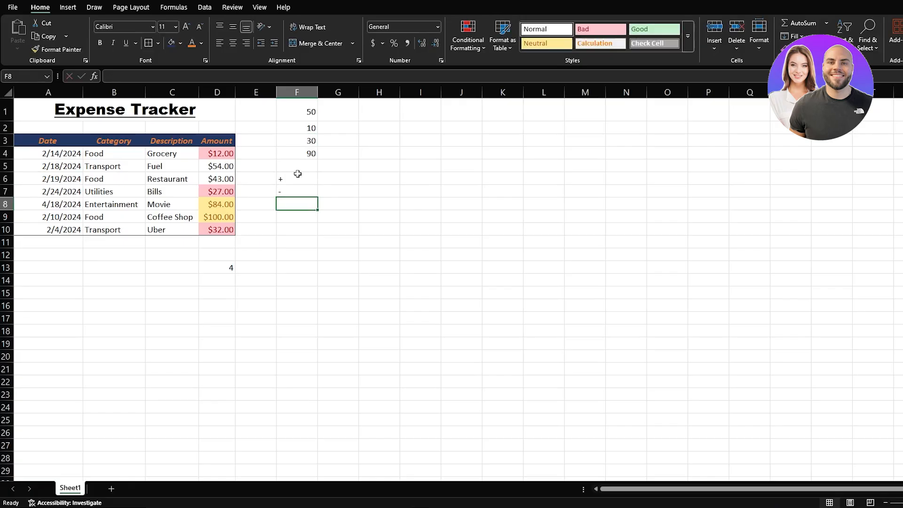
{"action": "type", "text": "*"}
{"action": "key", "text": "Return"}
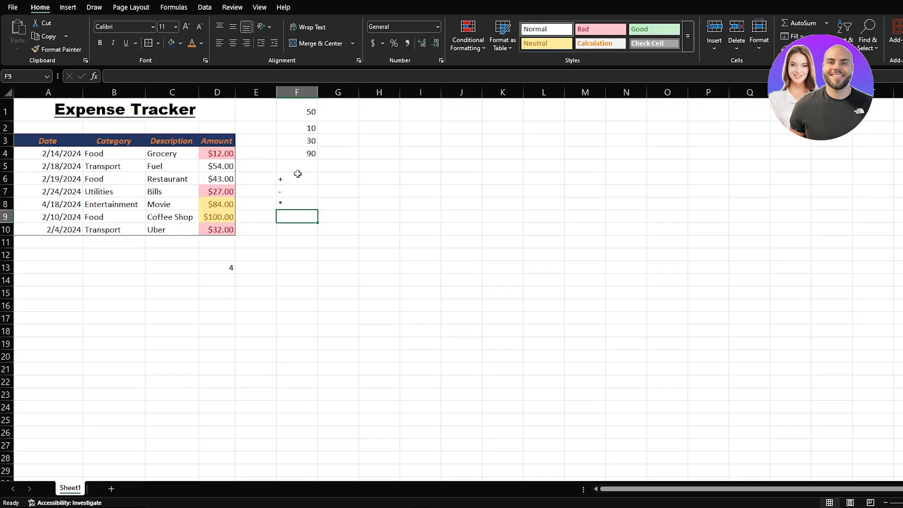
Step: Enter the division operator / in cell F9, below the other operators
{"action": "key", "text": "alt"}
{"action": "left_click", "coordinate": [297, 219]}
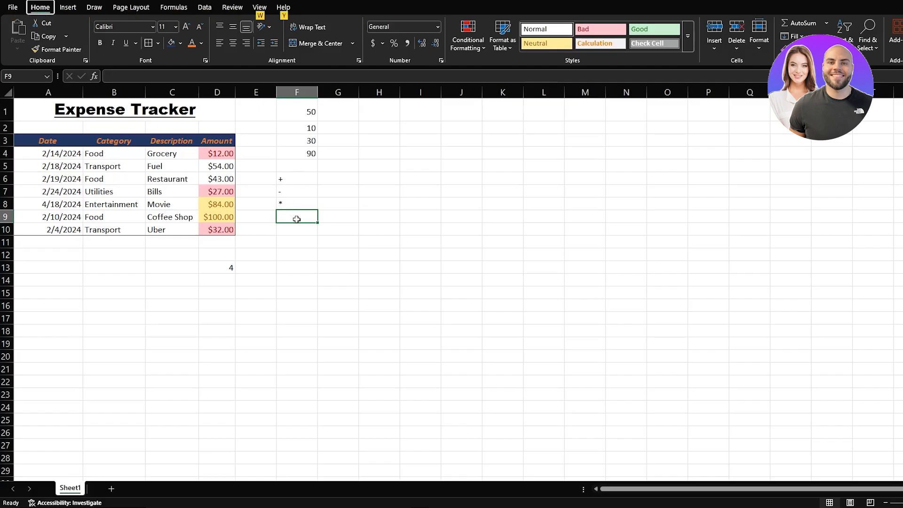
{"action": "key", "text": "alt"}
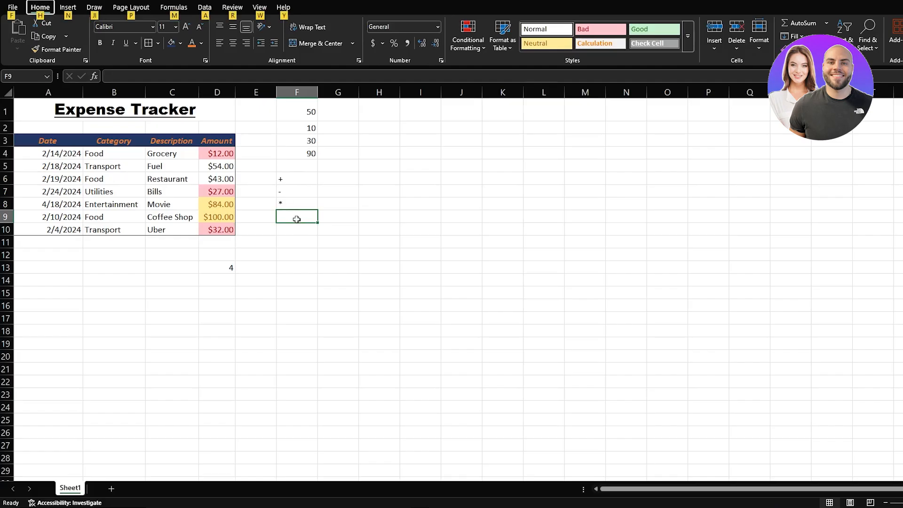
{"action": "double_click", "coordinate": [297, 220]}
{"action": "type", "text": "/"}
{"action": "key", "text": "Return"}
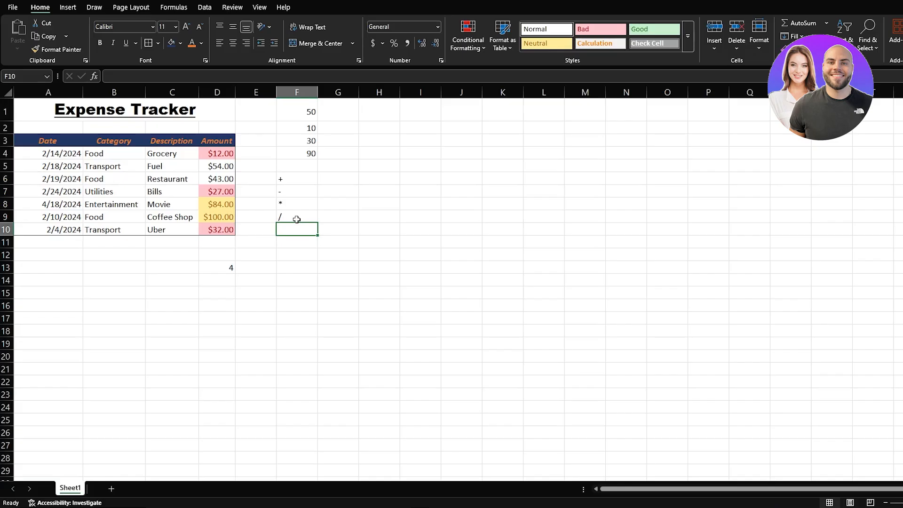
Step: Enter the operators ^ and % in cells F10 and F11, and go through the operator list from F6 to F11
{"action": "type", "text": "^"}
{"action": "key", "text": "Return"}
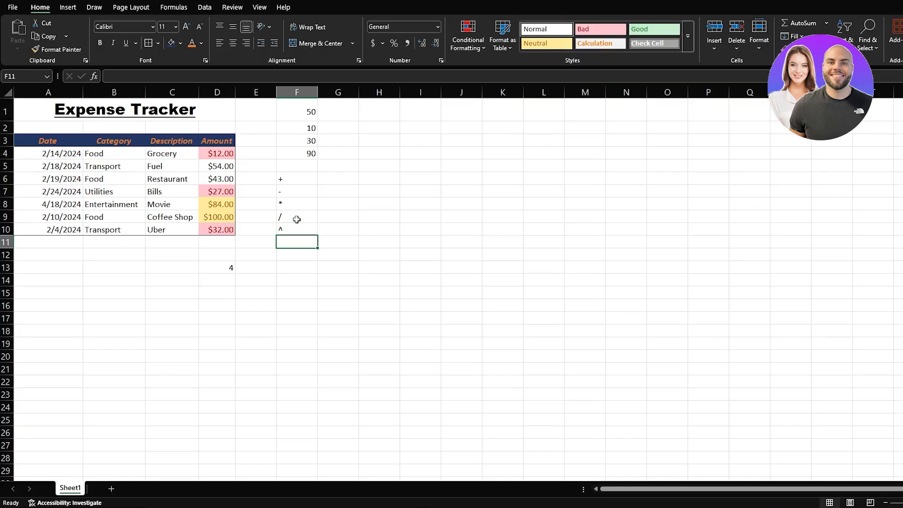
{"action": "type", "text": "%"}
{"action": "key", "text": "Return"}
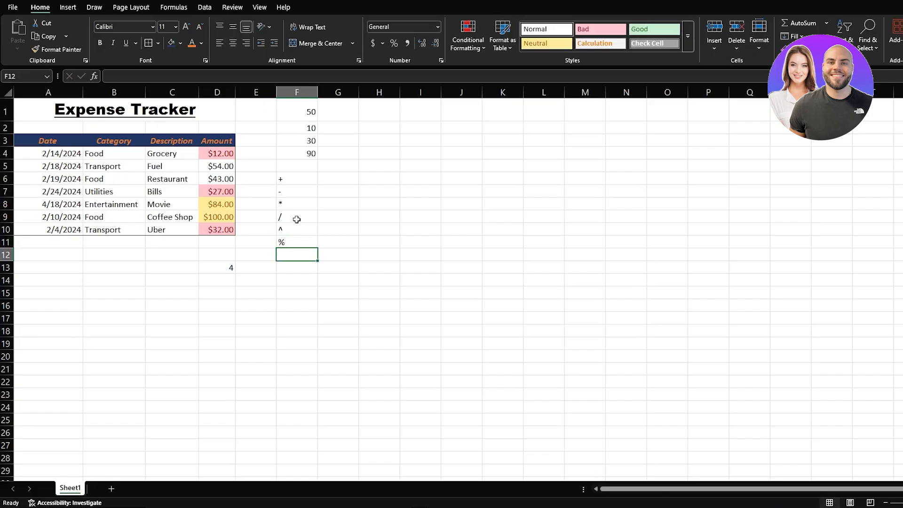
{"action": "left_click", "coordinate": [293, 178]}
{"action": "left_click", "coordinate": [300, 191]}
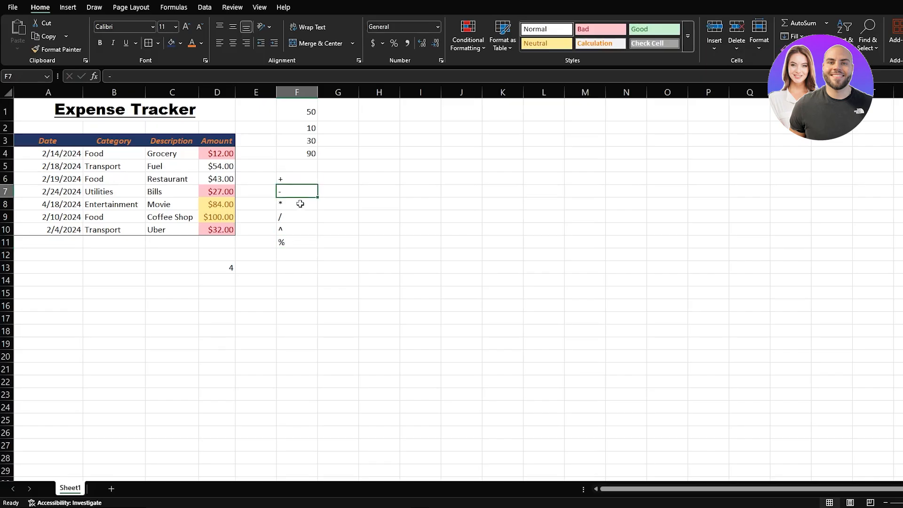
{"action": "left_click", "coordinate": [299, 203]}
{"action": "left_click", "coordinate": [293, 219]}
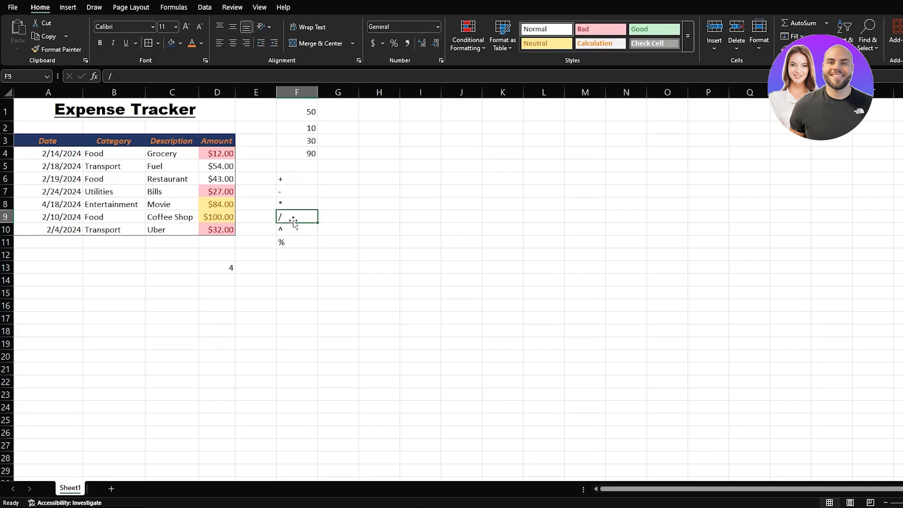
{"action": "left_click", "coordinate": [296, 228]}
{"action": "left_click", "coordinate": [296, 242]}
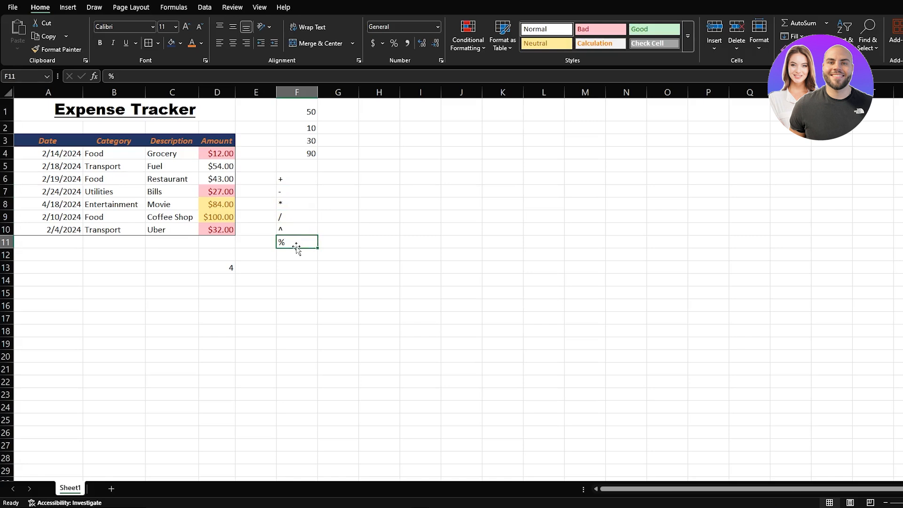
Step: Enter the values 200 and 50 in cells G1 and G2
{"action": "left_click", "coordinate": [345, 114]}
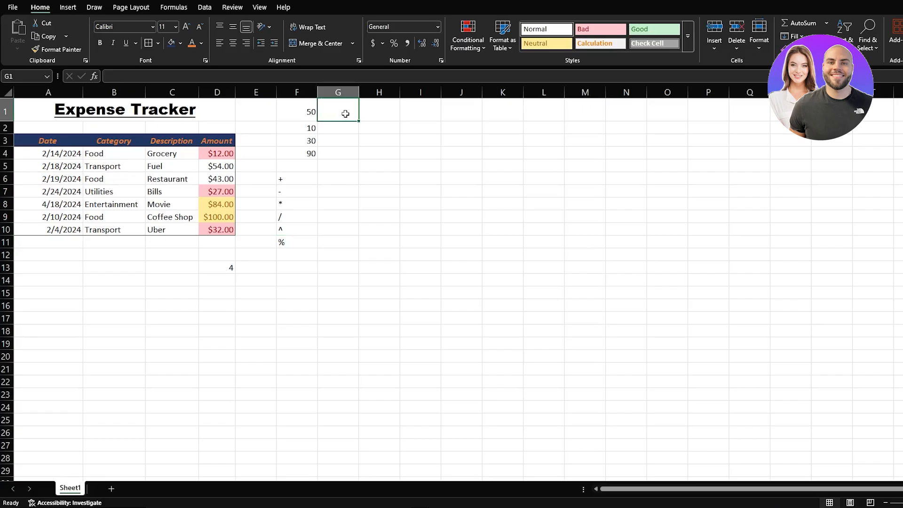
{"action": "type", "text": "200"}
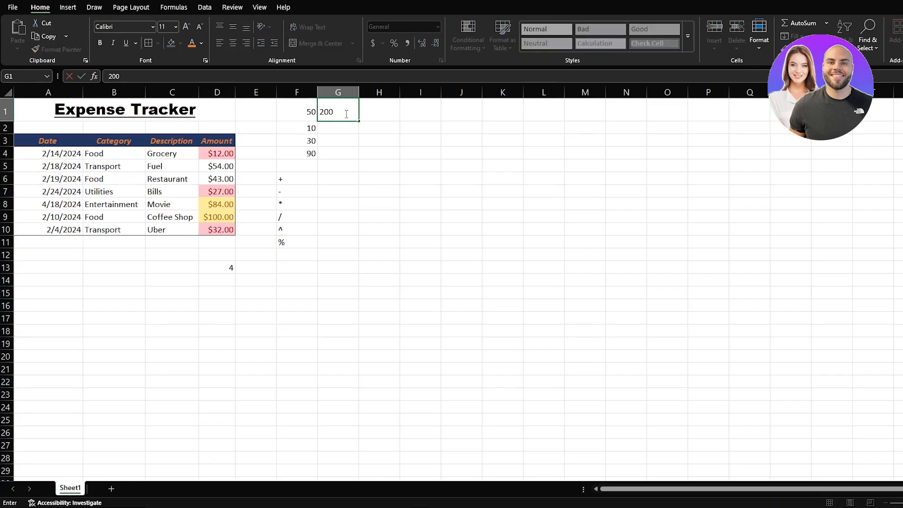
{"action": "key", "text": "Return"}
{"action": "type", "text": "50"}
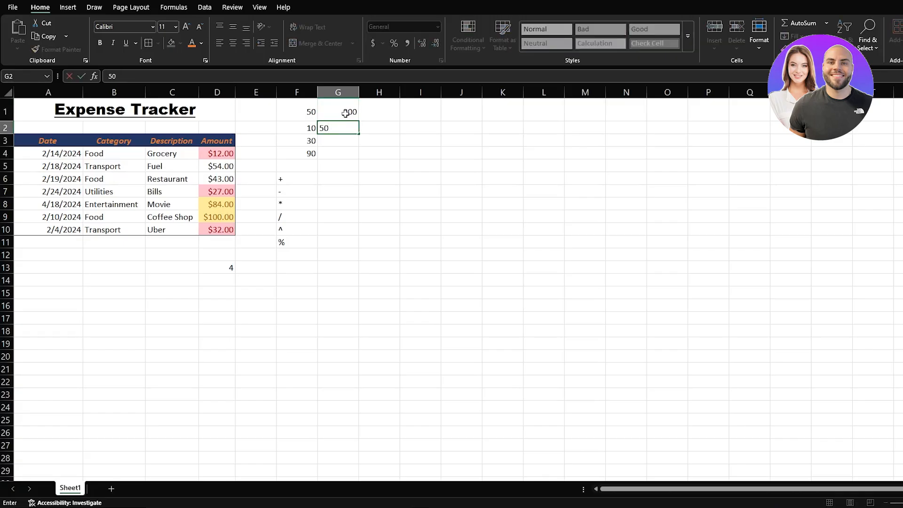
{"action": "key", "text": "Return"}
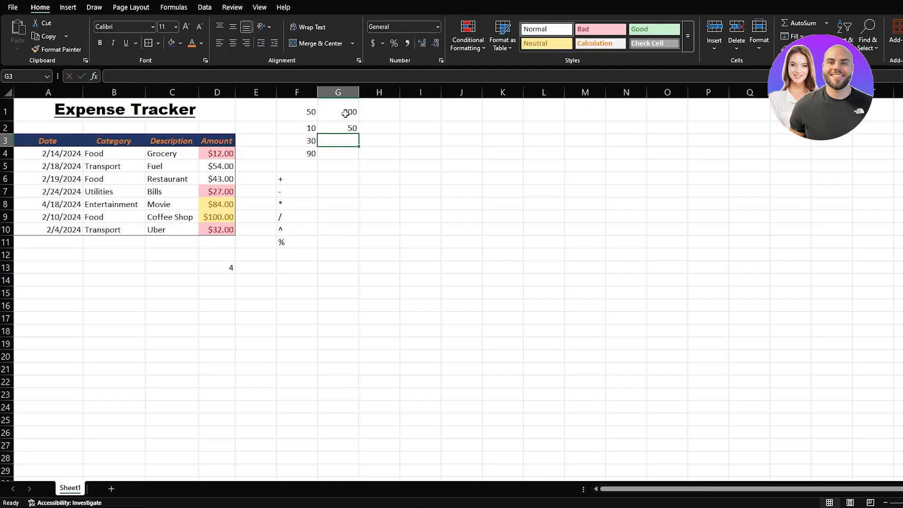
Step: Add the two values in cell G3 with the formula =G1+G2
{"action": "type", "text": "="}
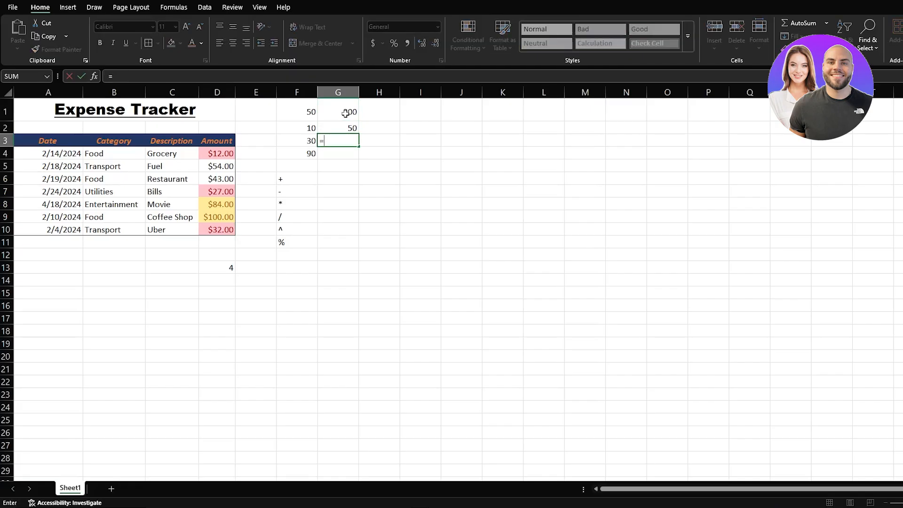
{"action": "type", "text": "G"}
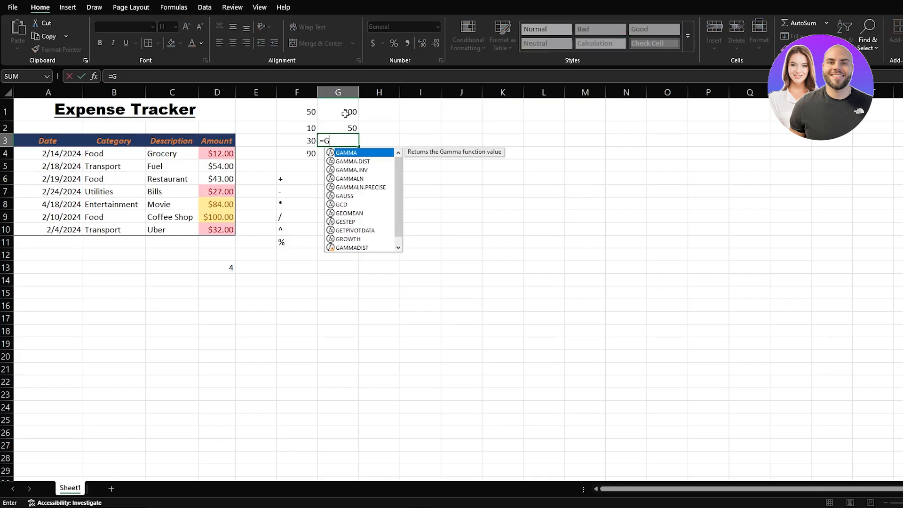
{"action": "type", "text": "1"}
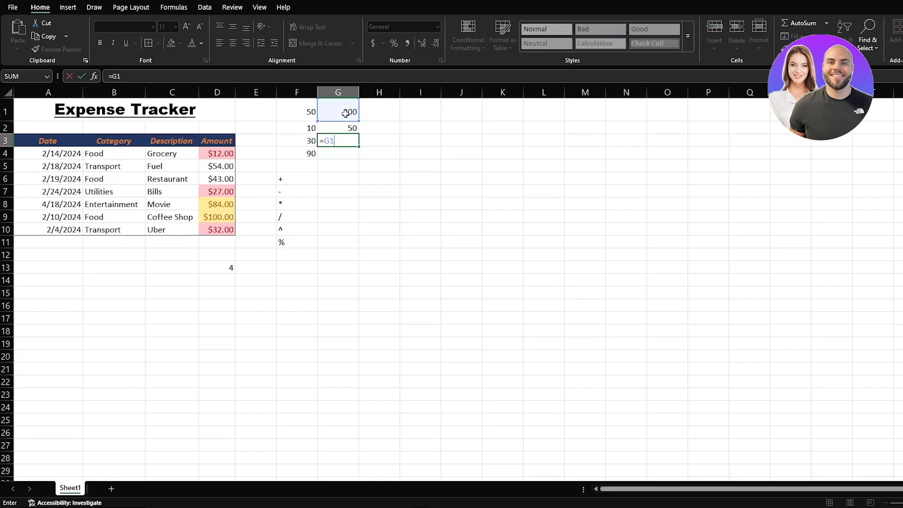
{"action": "type", "text": "+G2"}
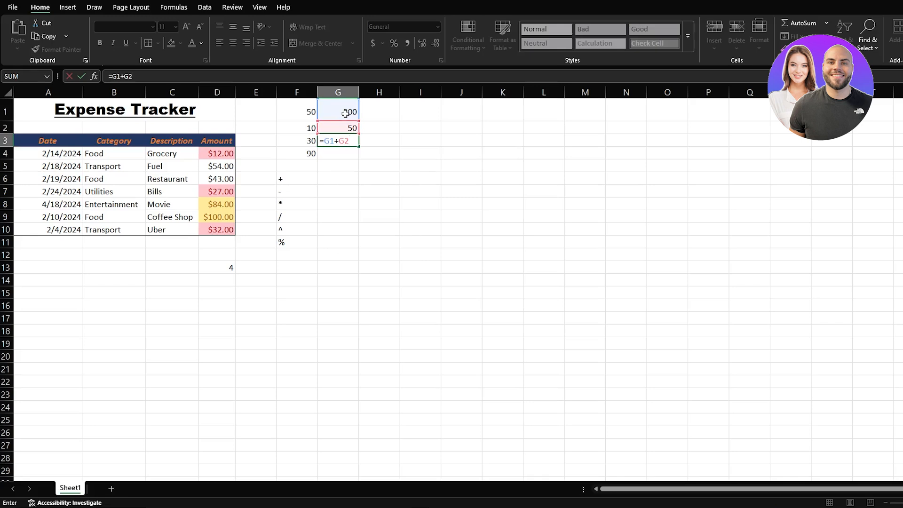
{"action": "key", "text": "Return"}
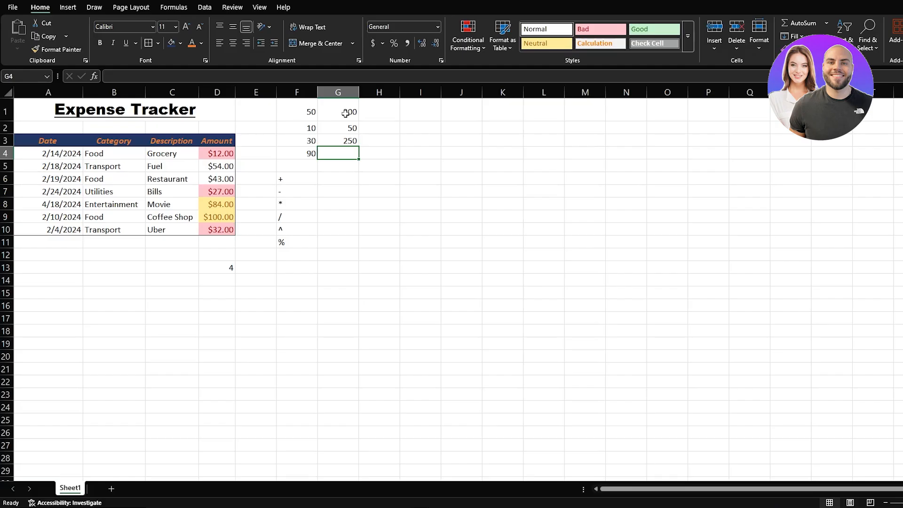
Step: Subtract the values in cell G4 with =G1-G2 and multiply them in cell G5 with =G1*G2
{"action": "type", "text": "=G"}
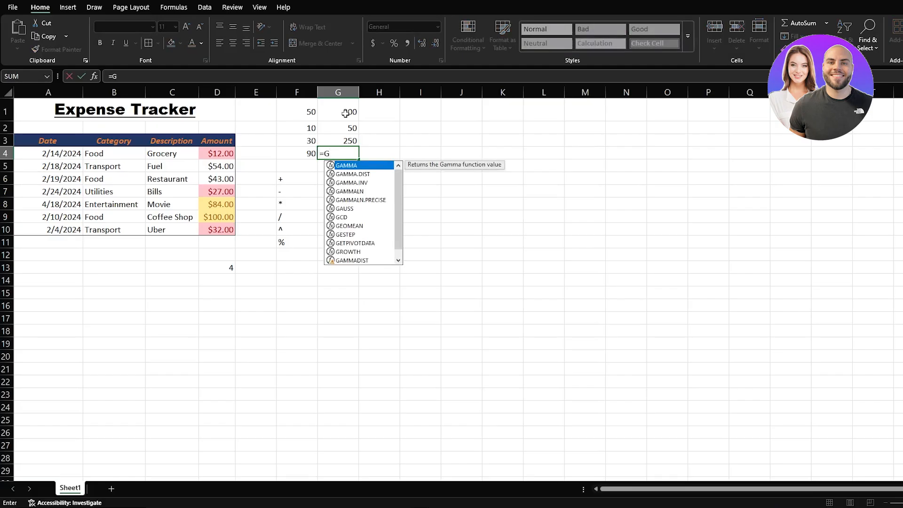
{"action": "type", "text": "1-G2"}
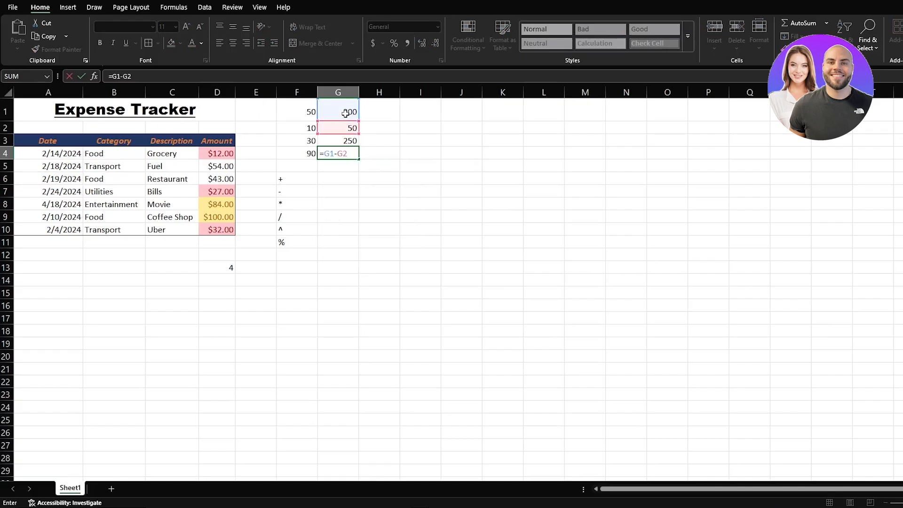
{"action": "key", "text": "Return"}
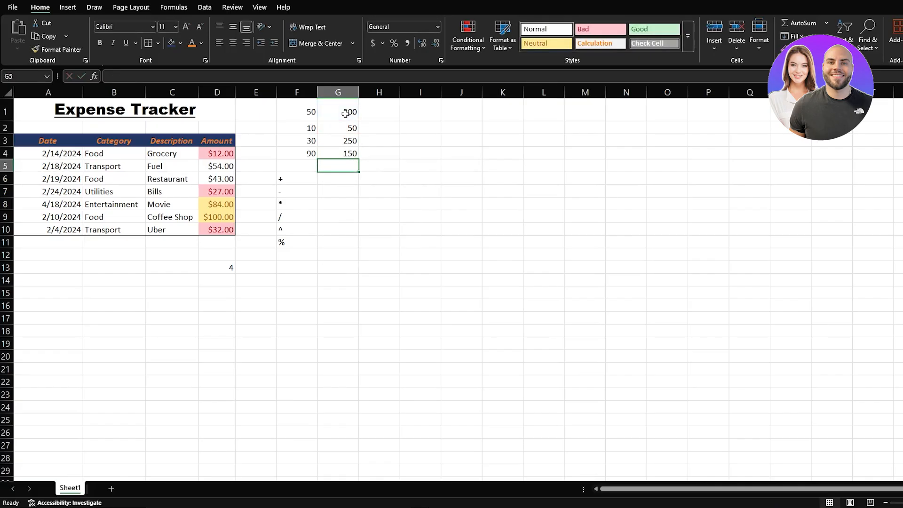
{"action": "type", "text": "=G1"}
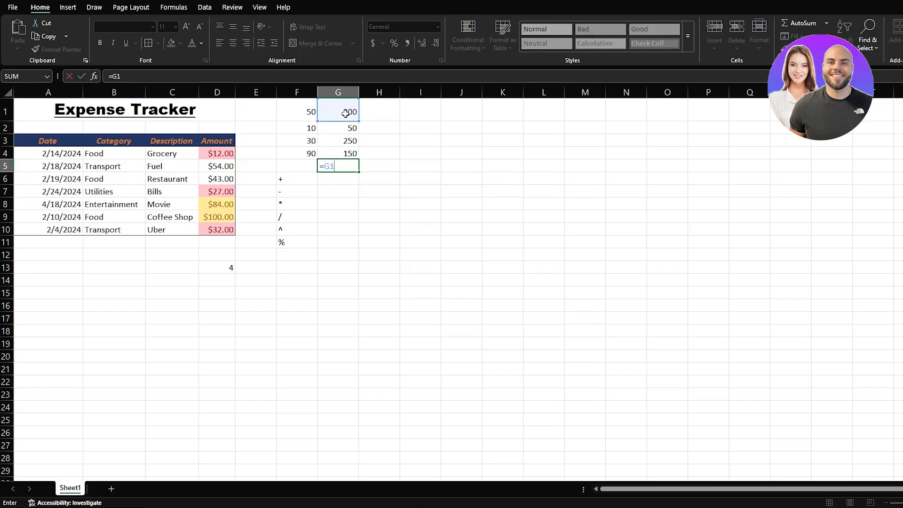
{"action": "type", "text": "*G2"}
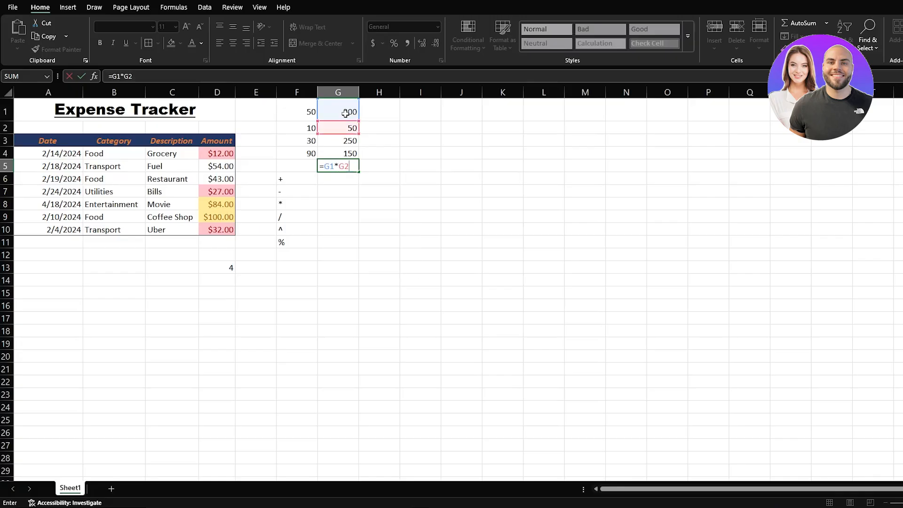
{"action": "key", "text": "Return"}
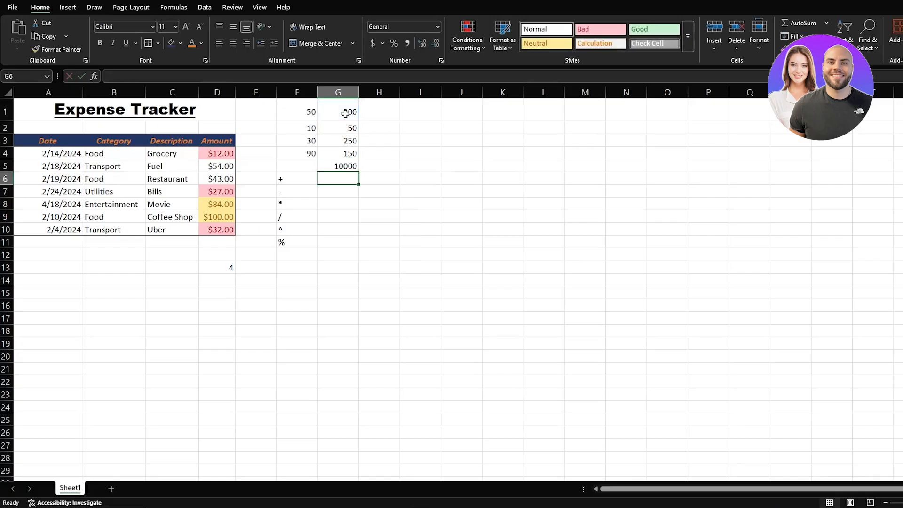
Step: Divide the values in cell G6 with =G1/G2 and raise G1 to the power of G2 in cell G7 with =G1^G2
{"action": "type", "text": "=G1"}
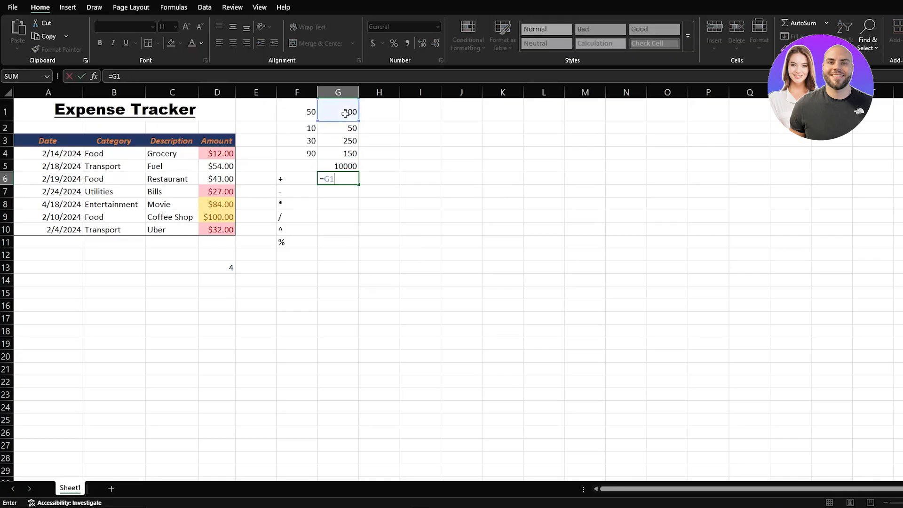
{"action": "type", "text": "/G2"}
{"action": "key", "text": "Return"}
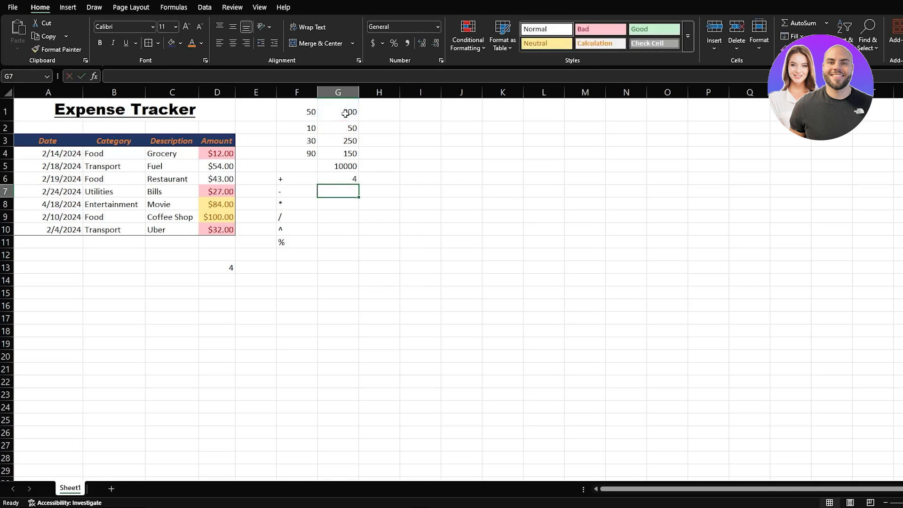
{"action": "type", "text": "=G1"}
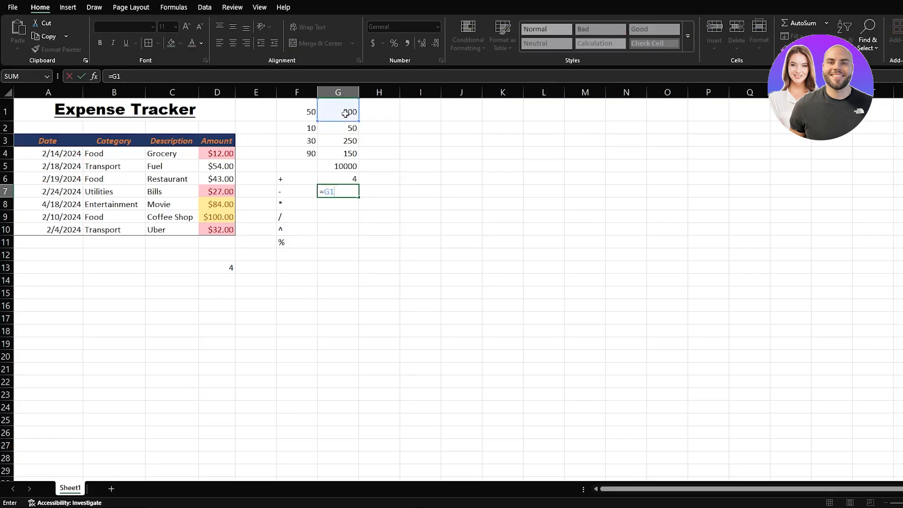
{"action": "type", "text": "^G2"}
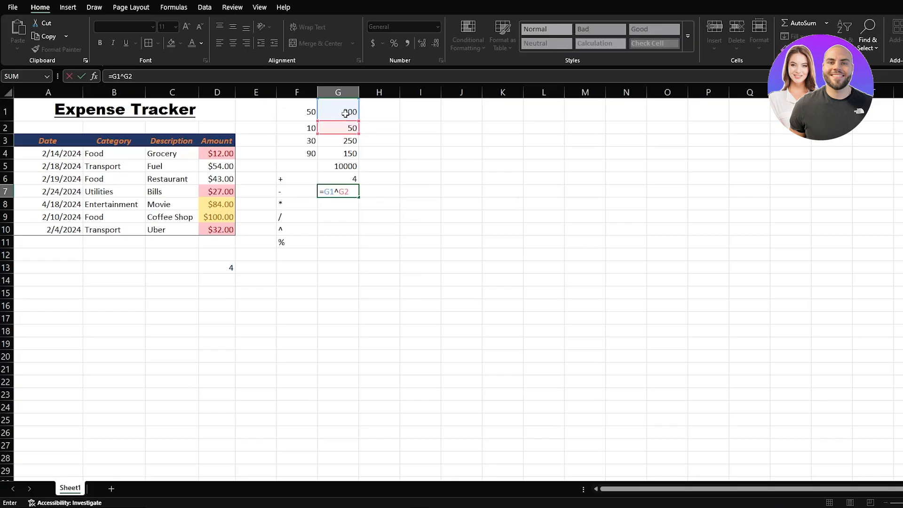
{"action": "key", "text": "Return"}
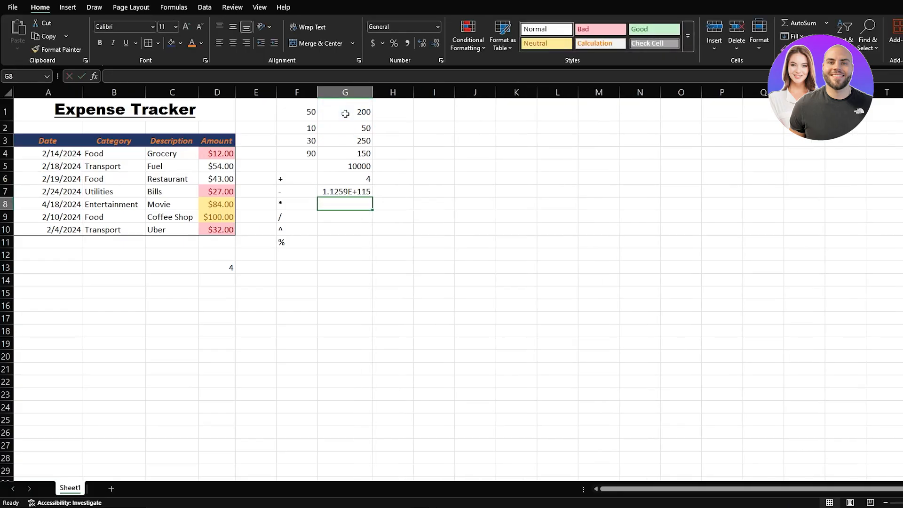
{"action": "type", "text": "=G1"}
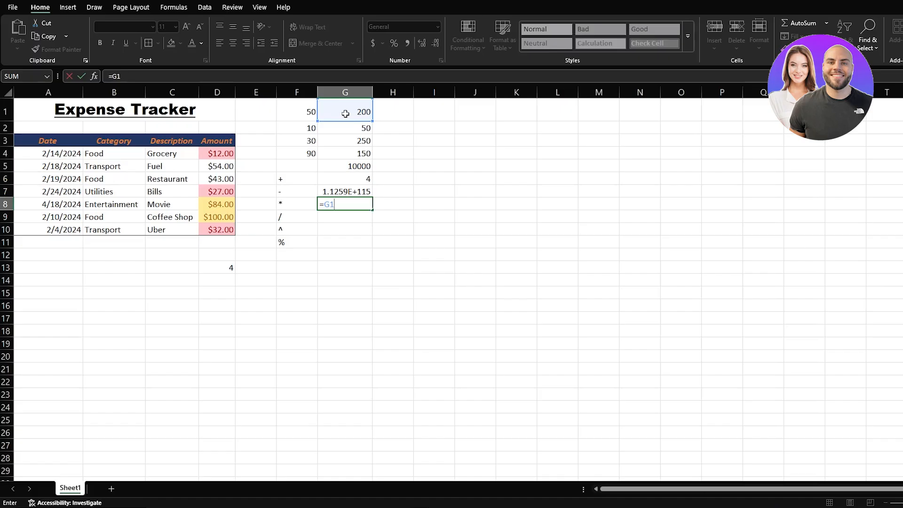
{"action": "key", "text": "BackSpace"}
{"action": "key", "text": "BackSpace"}
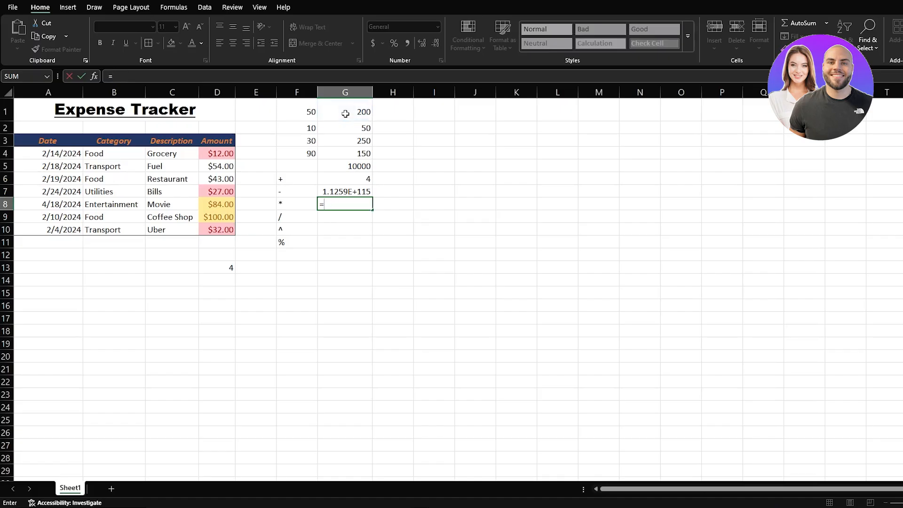
{"action": "left_click", "coordinate": [360, 238]}
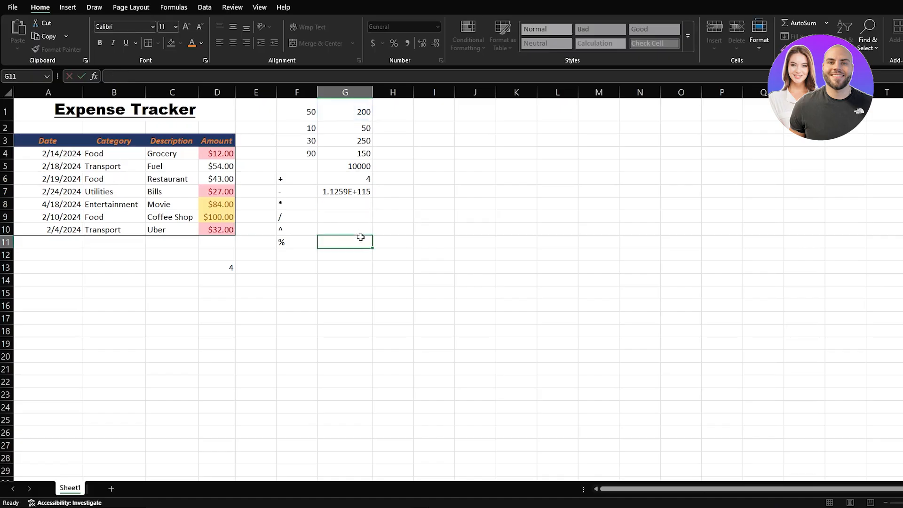
Step: Change the value in cell G2 to 20 so the formulas below it recalculate
{"action": "double_click", "coordinate": [366, 129]}
{"action": "key", "text": "BackSpace"}
{"action": "type", "text": "200"}
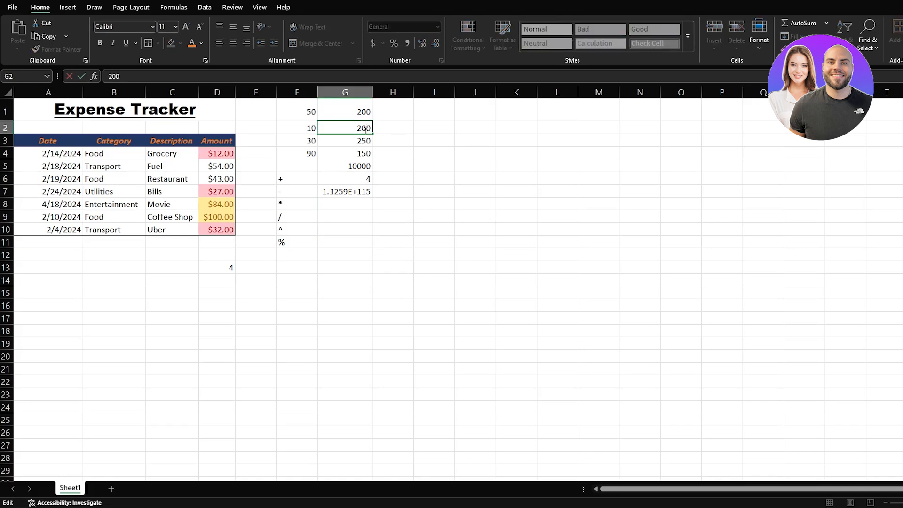
{"action": "key", "text": "BackSpace"}
{"action": "key", "text": "Return"}
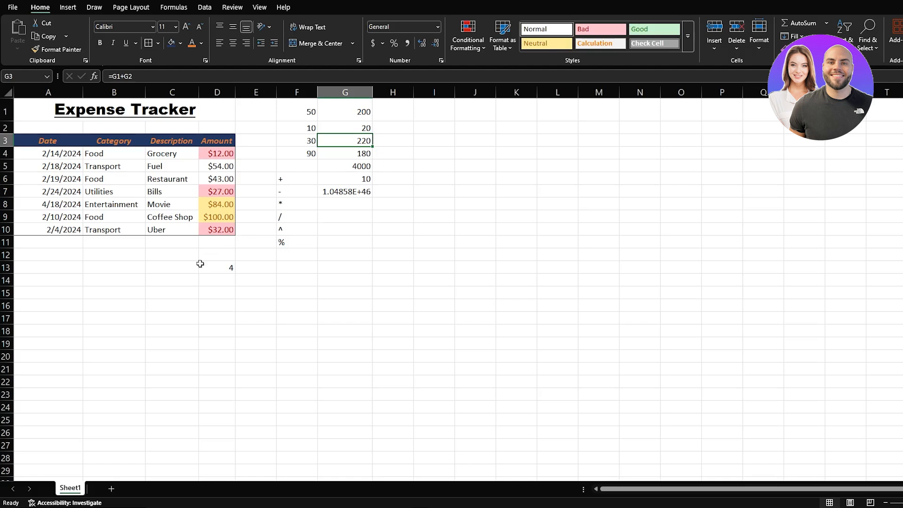
Step: Clear the list of operator symbols in column F and the leftover value in cell D13
{"action": "left_click", "coordinate": [214, 244]}
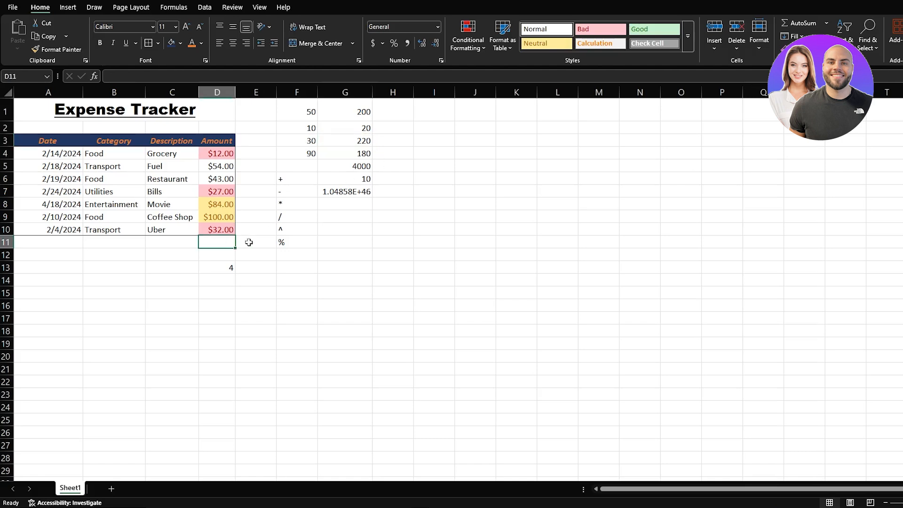
{"action": "left_click_drag", "start_coordinate": [289, 256], "coordinate": [284, 177]}
{"action": "key", "text": "Delete"}
{"action": "left_click", "coordinate": [228, 268]}
{"action": "key", "text": "Delete"}
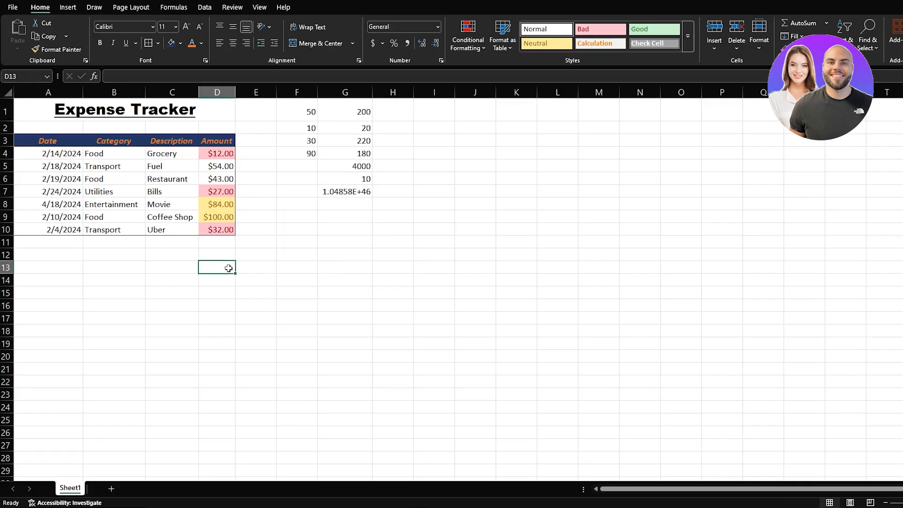
Step: Total all expense amounts in cell D11 with the formula =SUM(D4:D10)
{"action": "left_click", "coordinate": [227, 243]}
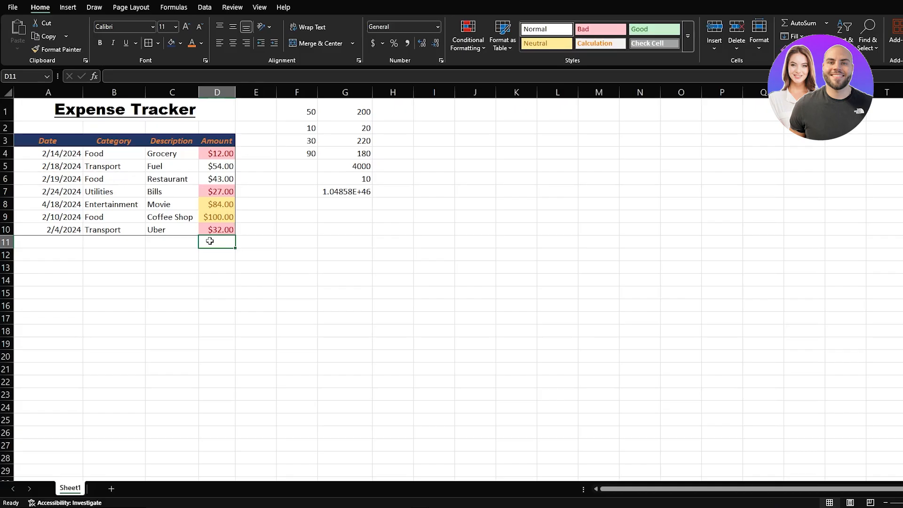
{"action": "type", "text": "="}
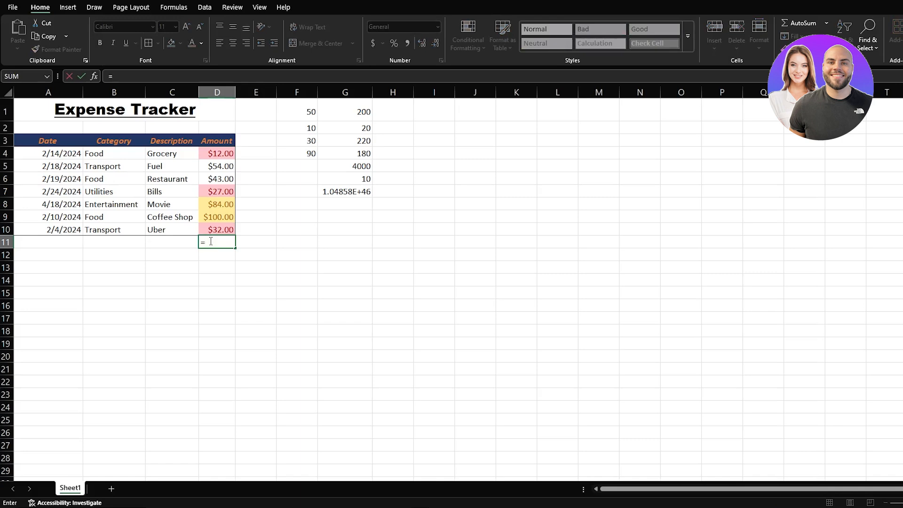
{"action": "type", "text": "SUM"}
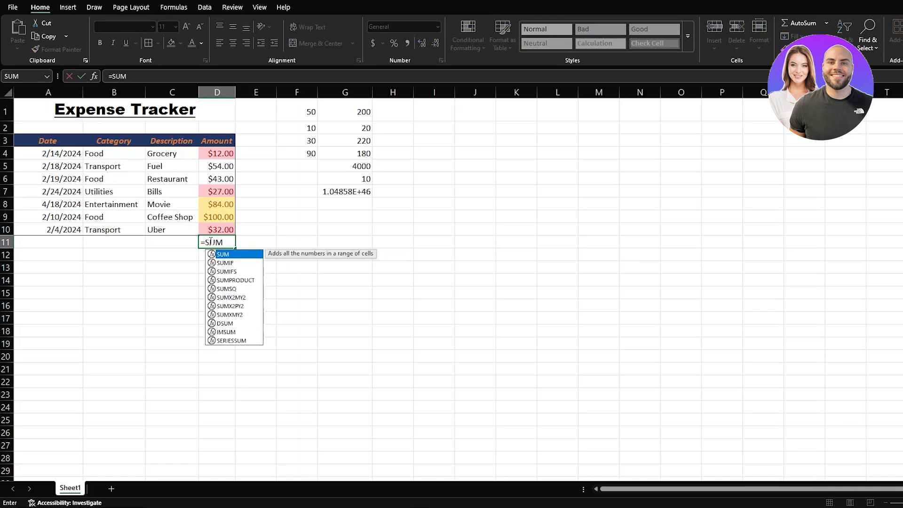
{"action": "type", "text": "("}
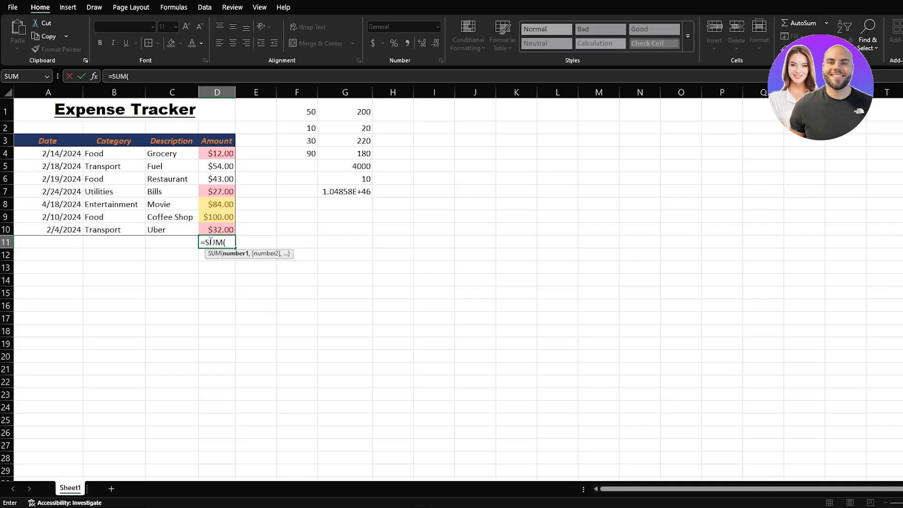
{"action": "type", "text": "D4"}
{"action": "type", "text": "\""}
{"action": "type", "text": ";"}
{"action": "type", "text": ":"}
{"action": "type", "text": "D1"}
{"action": "type", "text": "0"}
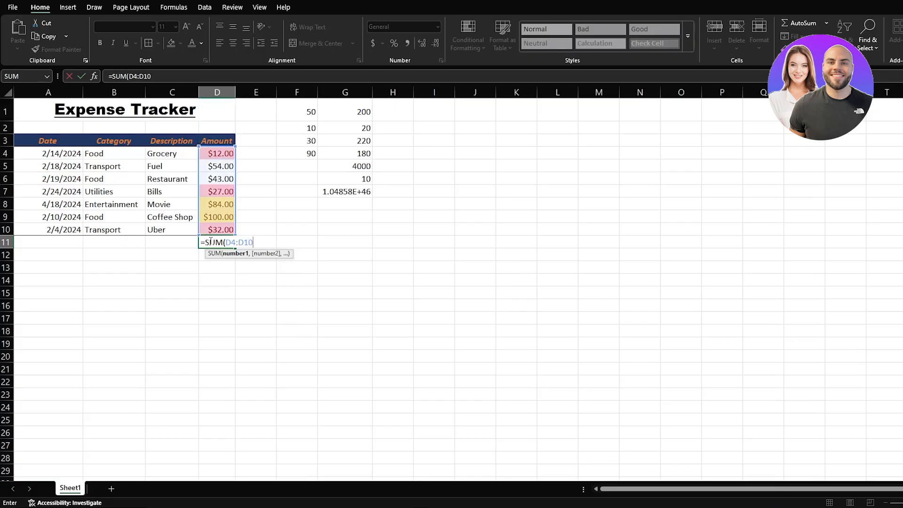
{"action": "type", "text": ")"}
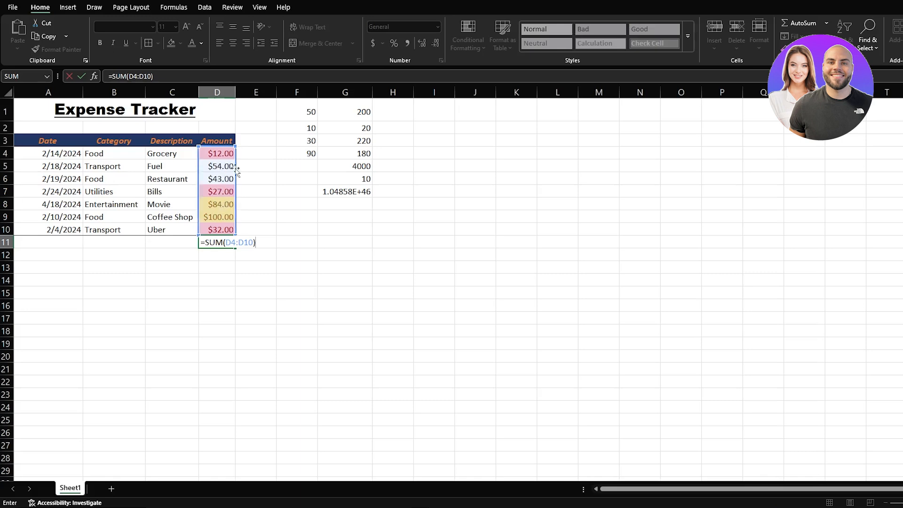
{"action": "key", "text": "Return"}
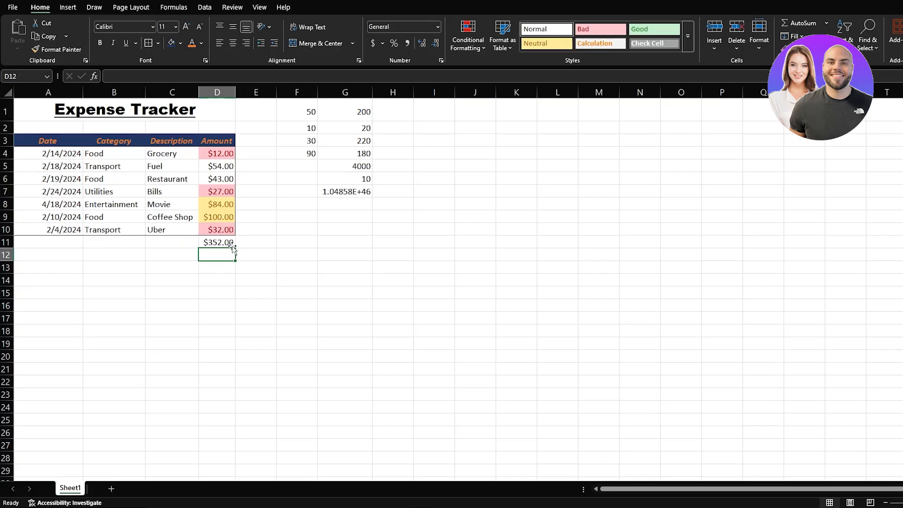
Step: Label the sum of the amounts by entering "TOTAL =" in cell C11
{"action": "left_click", "coordinate": [168, 244]}
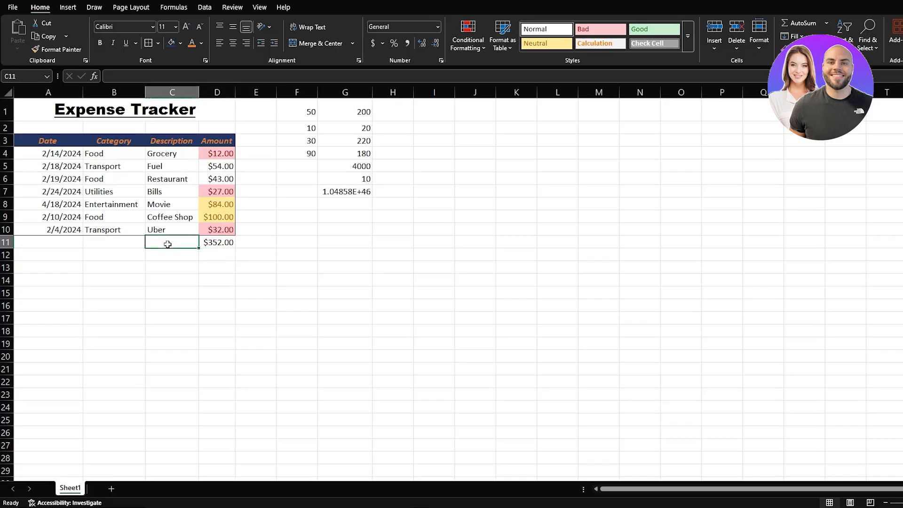
{"action": "type", "text": "TOTAL"}
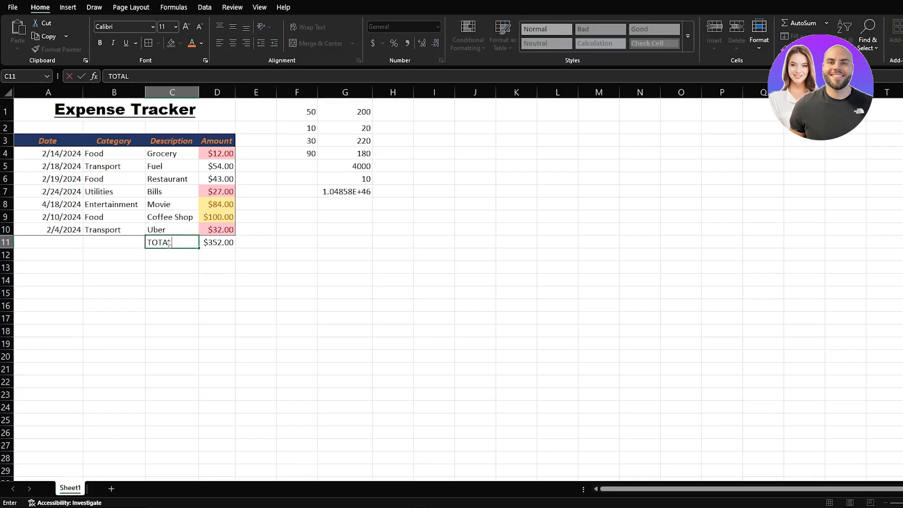
{"action": "type", "text": " ="}
{"action": "key", "text": "Return"}
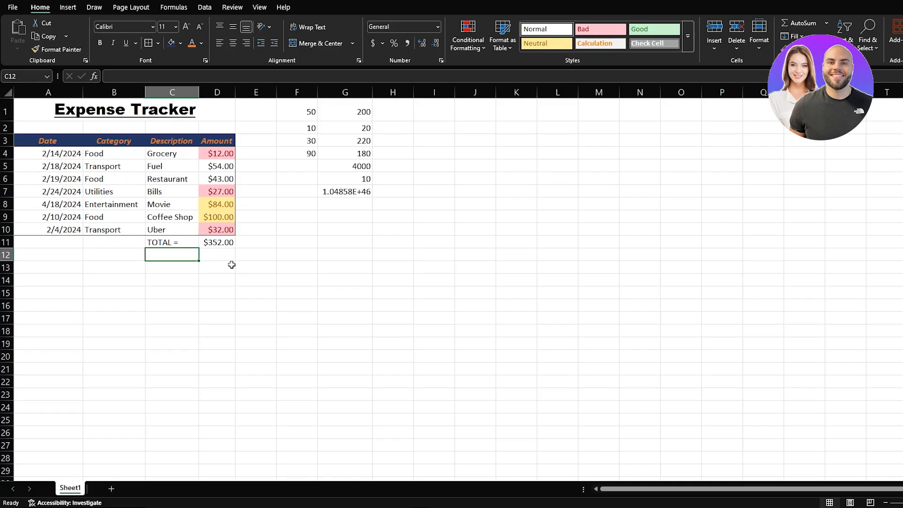
Step: Add two separate ranges of amounts in cell D12 with the formula =SUM(D4:D6,D9:D10)
{"action": "left_click", "coordinate": [209, 256]}
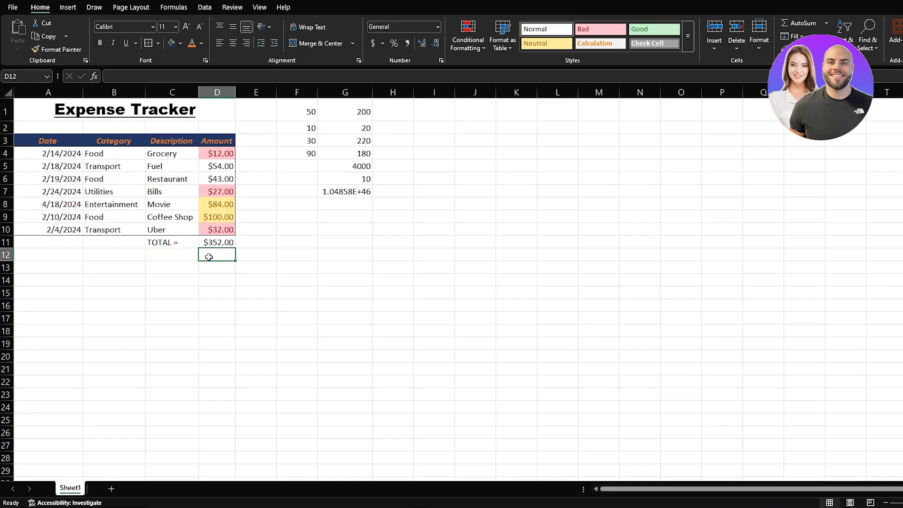
{"action": "type", "text": "="}
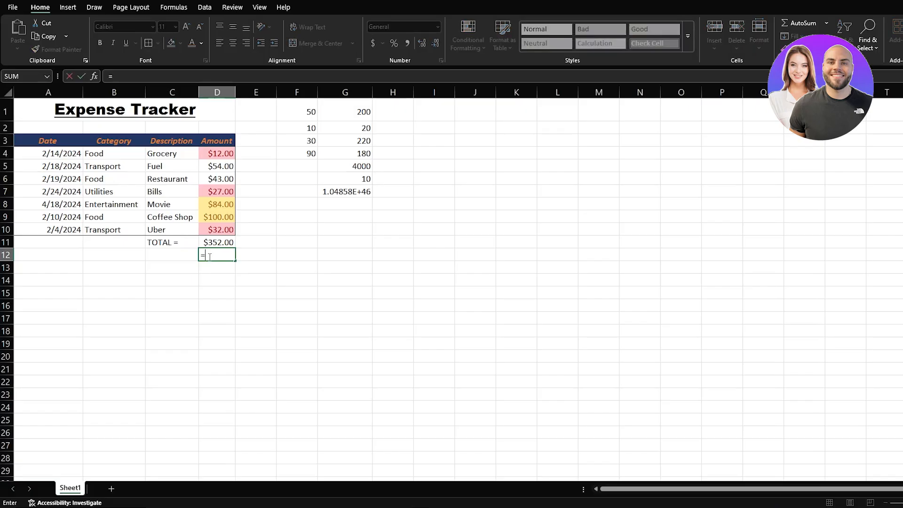
{"action": "type", "text": "SUM"}
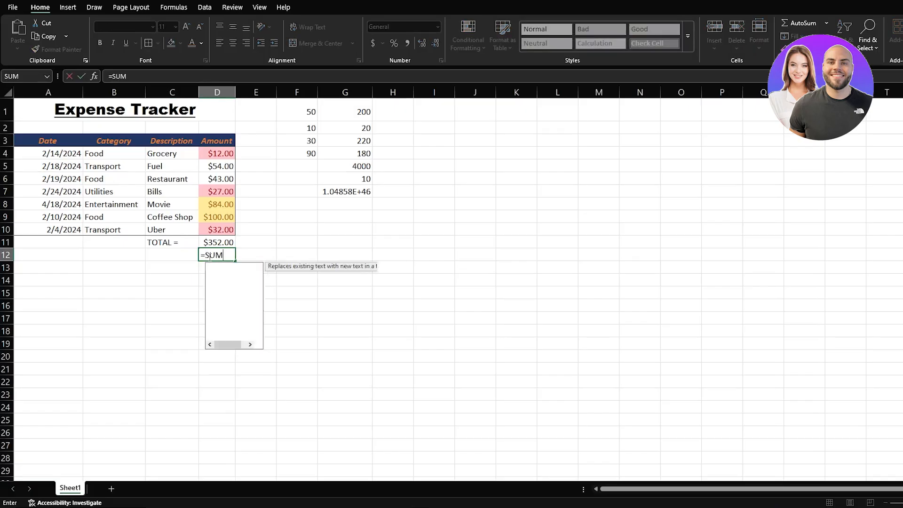
{"action": "type", "text": "("}
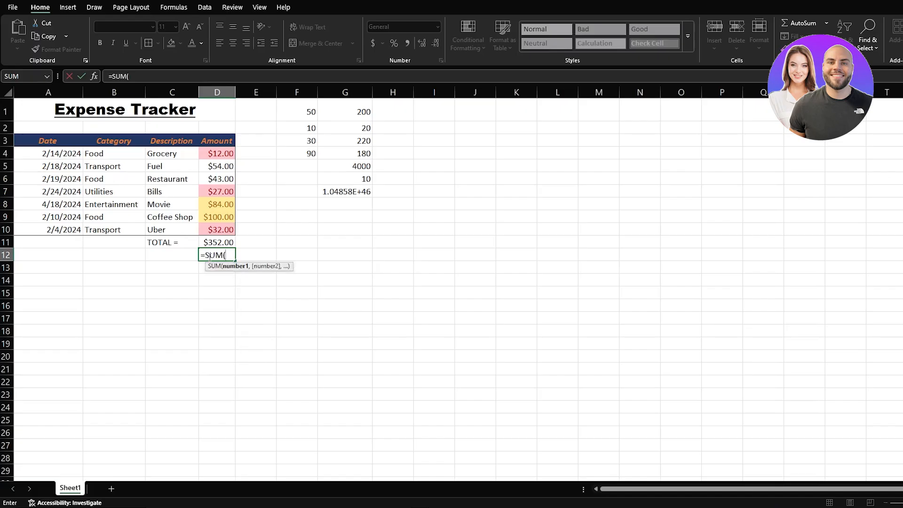
{"action": "type", "text": "D4:D6"}
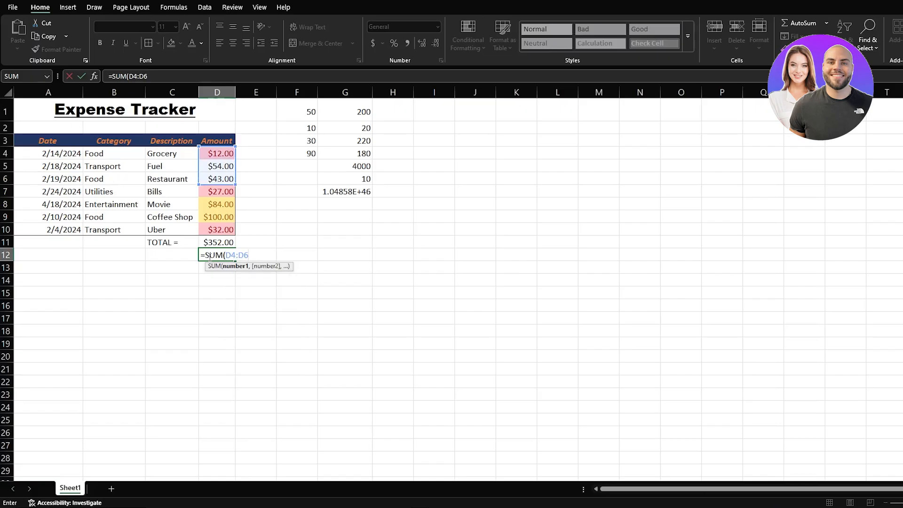
{"action": "type", "text": ",D9"}
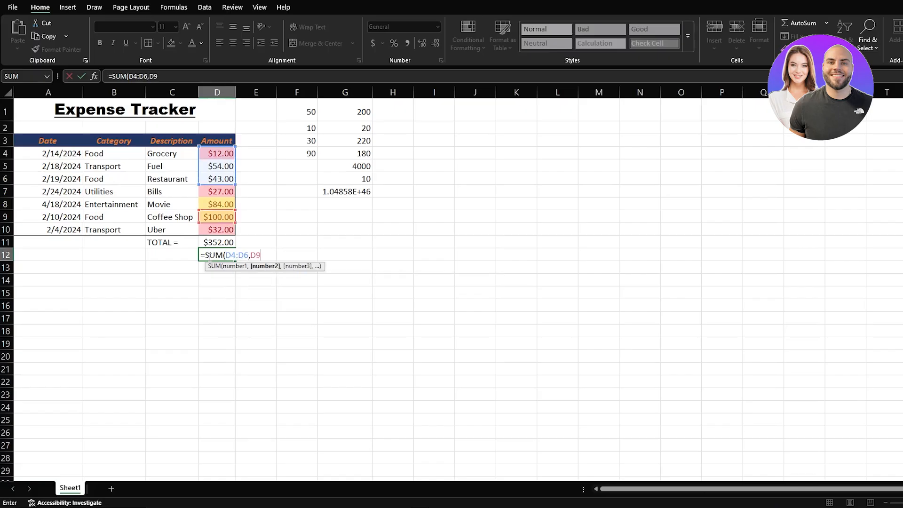
{"action": "type", "text": ":D10)"}
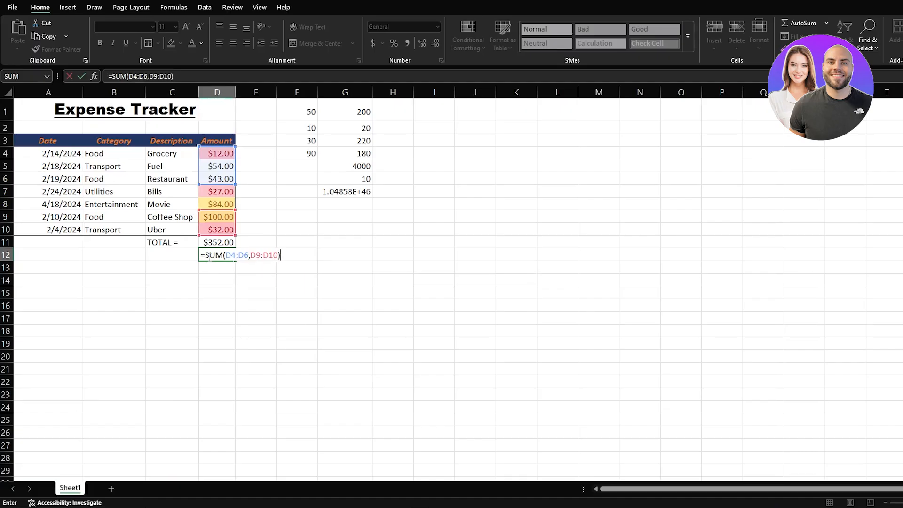
{"action": "key", "text": "Return"}
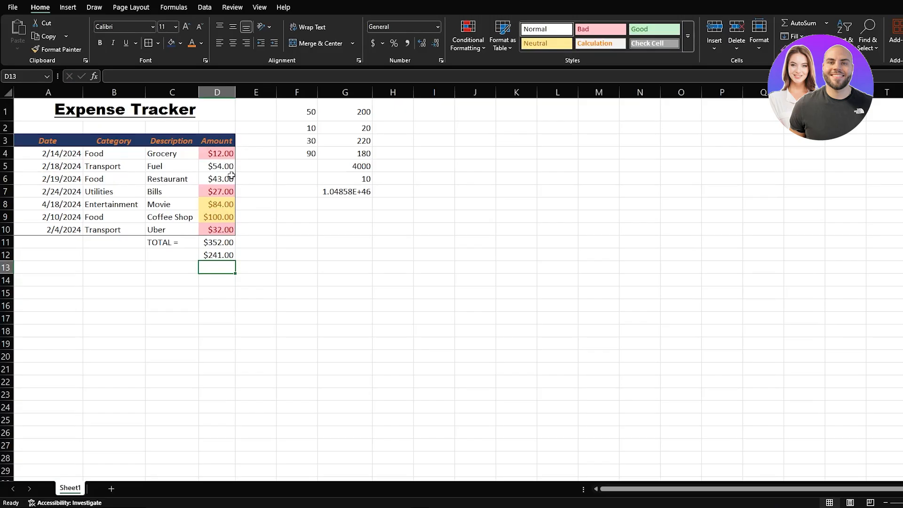
Step: Add three individual amounts in cell D13 with the formula =SUM(D4,D7,D10)
{"action": "type", "text": "=SUM"}
{"action": "double_click", "coordinate": [226, 281]}
{"action": "type", "text": "D4"}
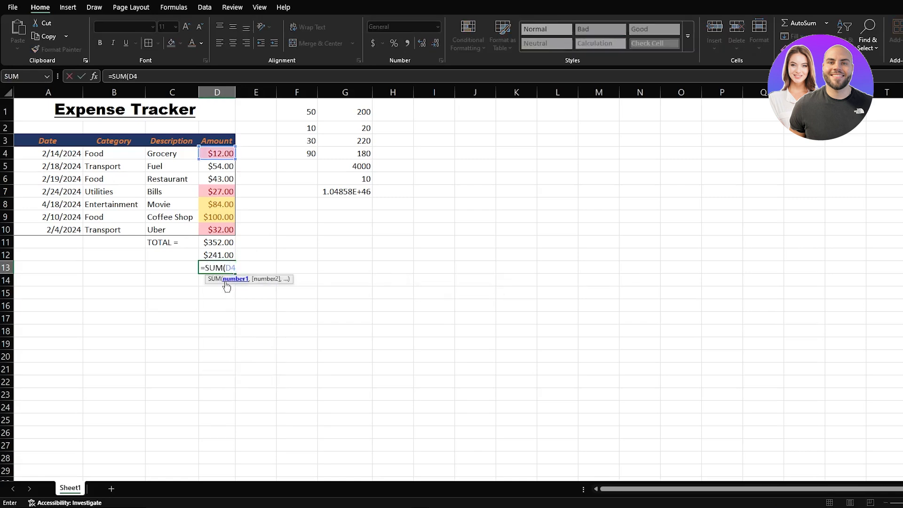
{"action": "type", "text": ":D"}
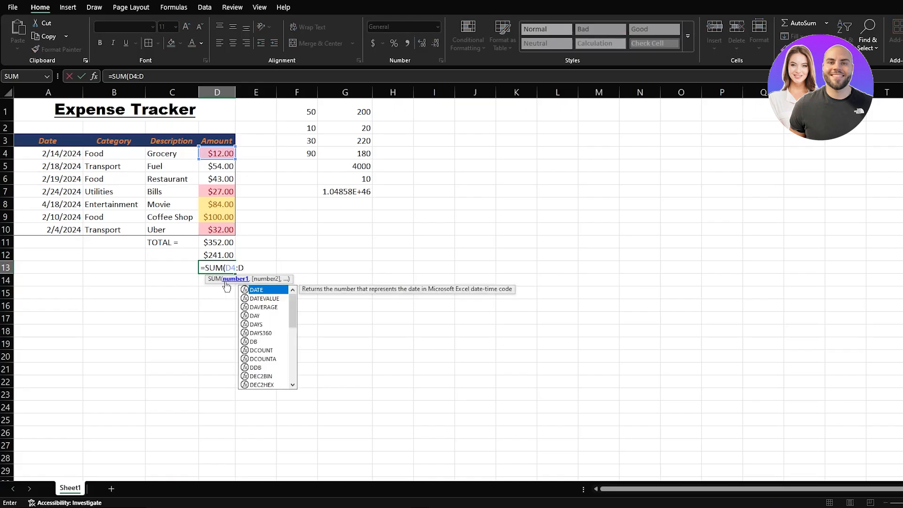
{"action": "type", "text": "7:D"}
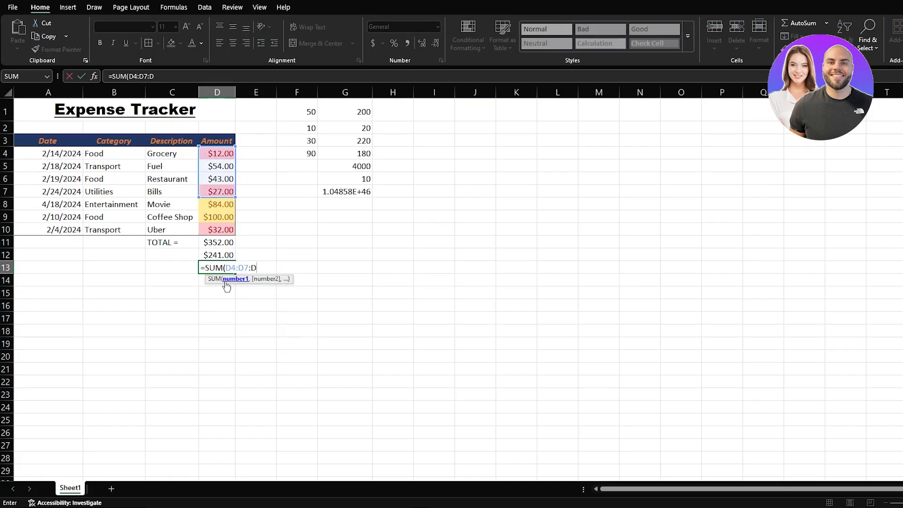
{"action": "type", "text": "10"}
{"action": "key", "text": "BackSpace"}
{"action": "key", "text": "BackSpace"}
{"action": "key", "text": "BackSpace"}
{"action": "key", "text": "BackSpace"}
{"action": "key", "text": "BackSpace"}
{"action": "key", "text": "BackSpace"}
{"action": "key", "text": "BackSpace"}
{"action": "key", "text": "BackSpace"}
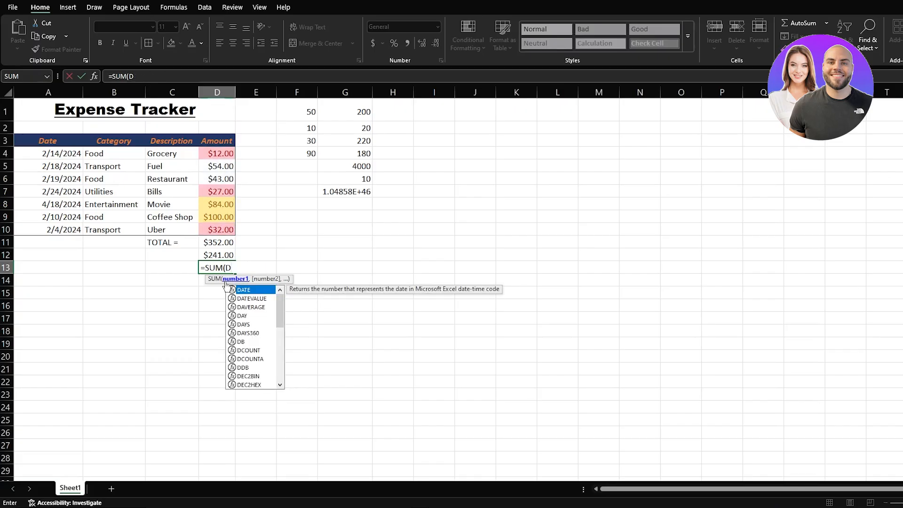
{"action": "type", "text": "4,D7"}
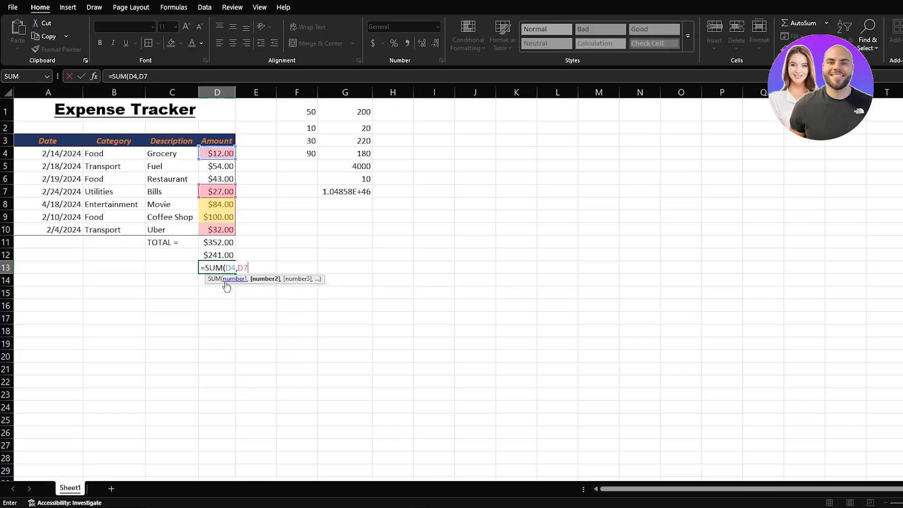
{"action": "type", "text": ",D10)"}
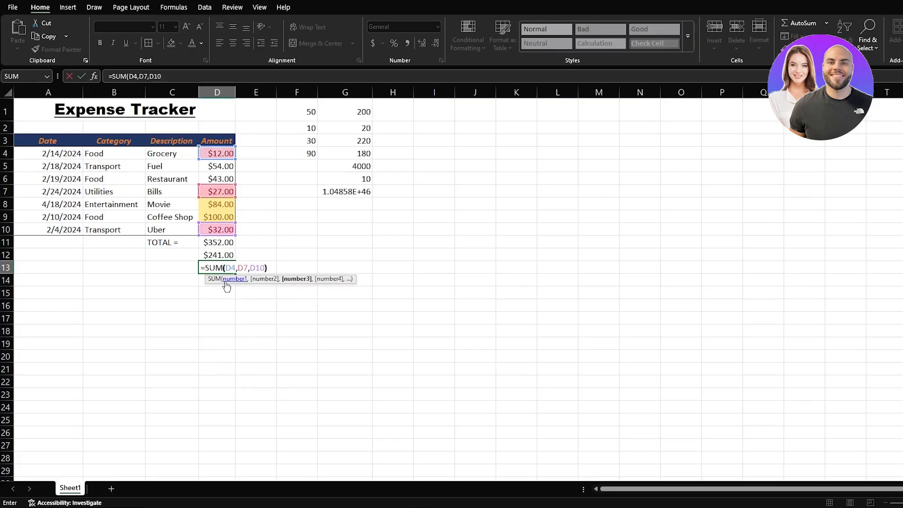
{"action": "key", "text": "Return"}
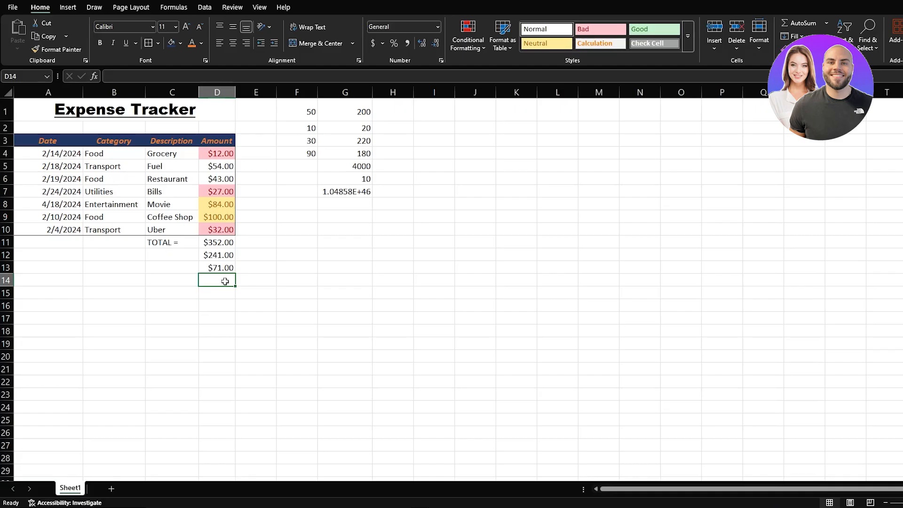
Step: Try to total the whole of column D in cell D14 with the formula =SUM(D:D), and clear the cell
{"action": "type", "text": "="}
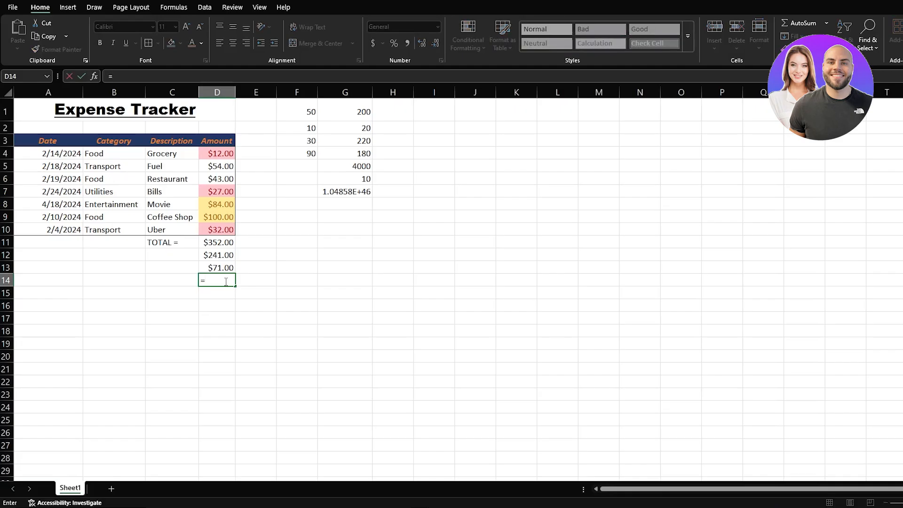
{"action": "type", "text": "SUM"}
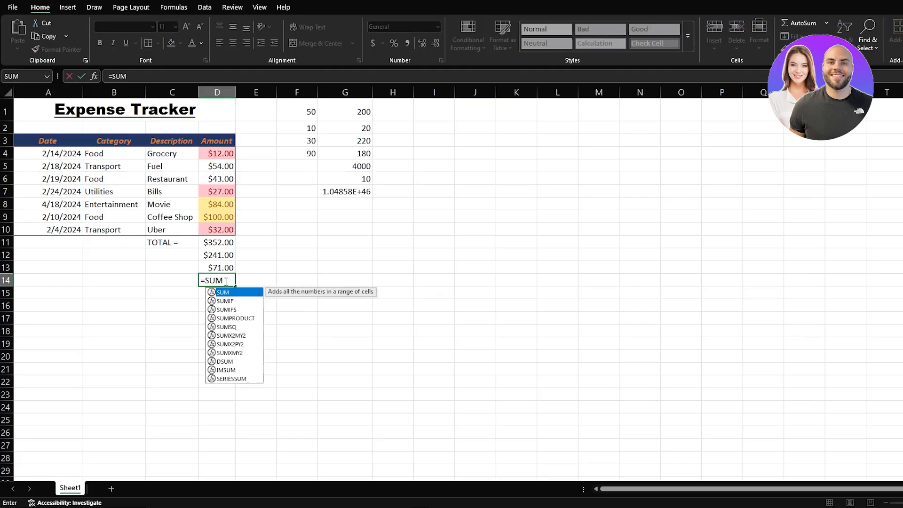
{"action": "type", "text": "(D"}
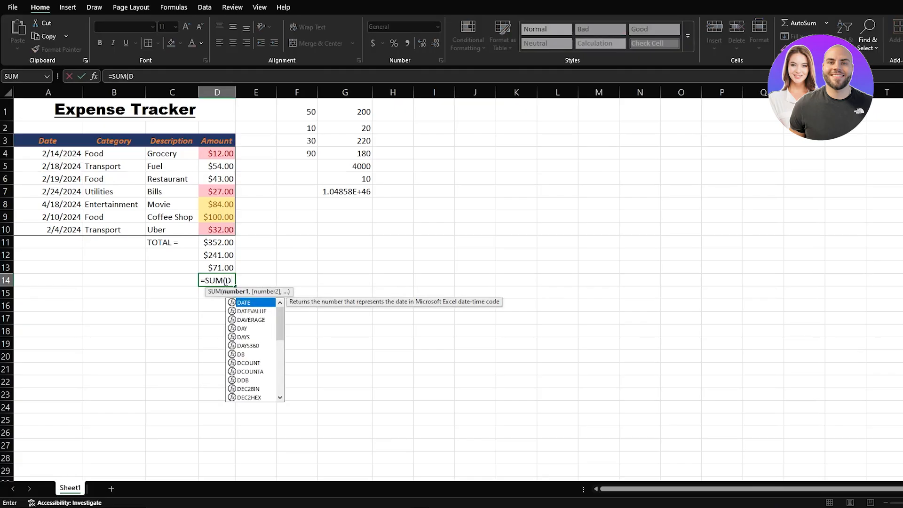
{"action": "type", "text": ":D"}
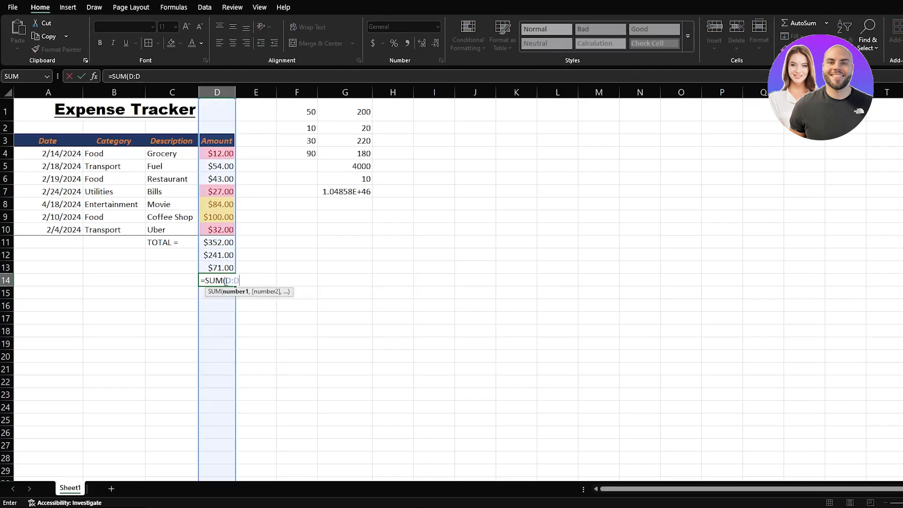
{"action": "type", "text": ")"}
{"action": "key", "text": "Return"}
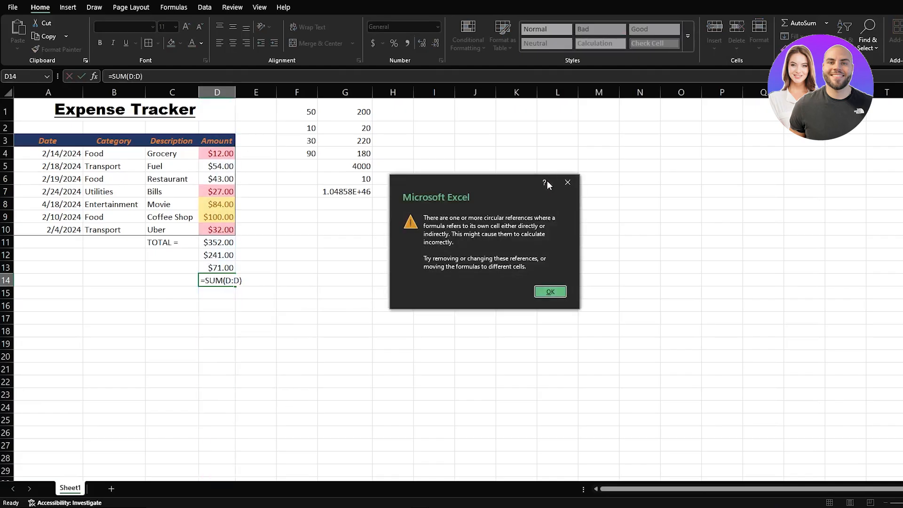
{"action": "left_click", "coordinate": [568, 182]}
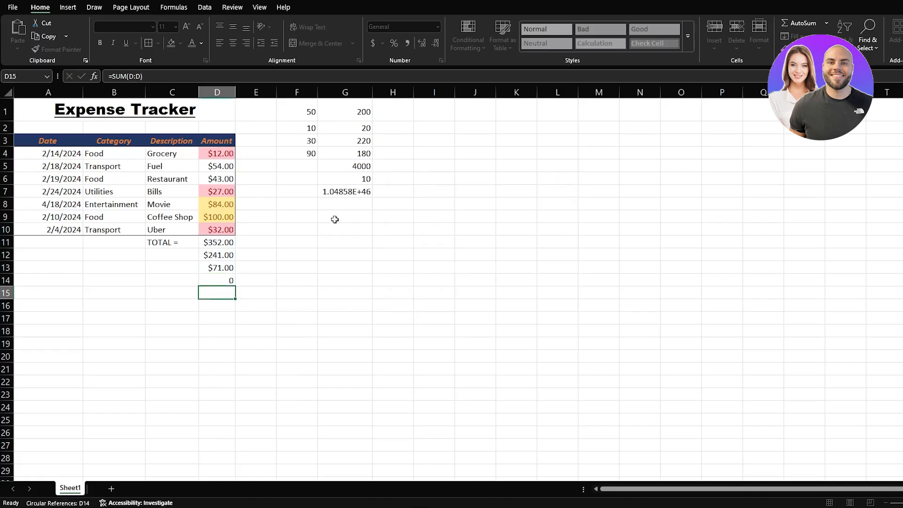
{"action": "left_click", "coordinate": [224, 282]}
{"action": "key", "text": "Delete"}
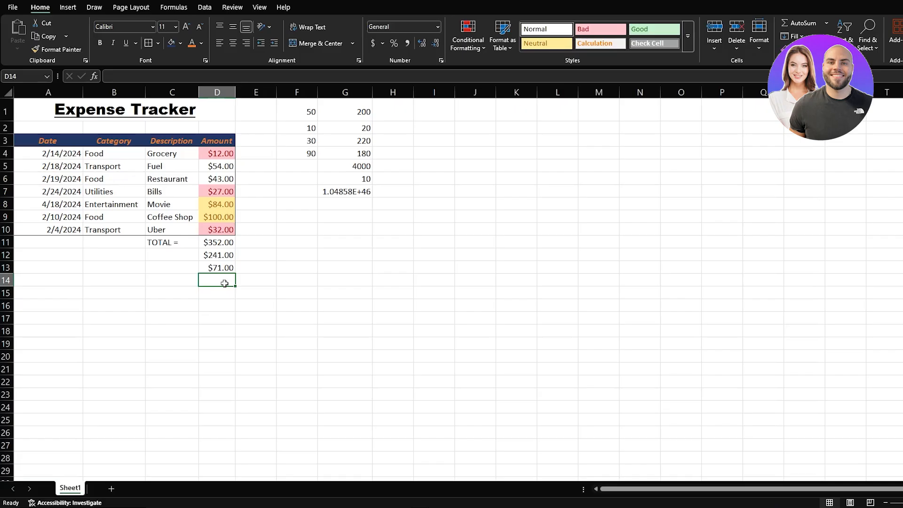
{"action": "scroll", "coordinate": [214, 215], "scroll_direction": "down", "scroll_amount": 4}
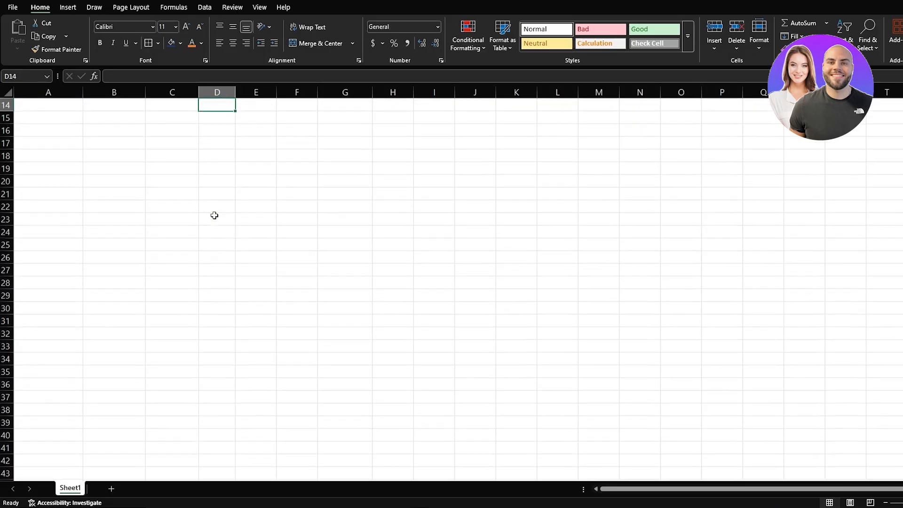
{"action": "left_click", "coordinate": [136, 143]}
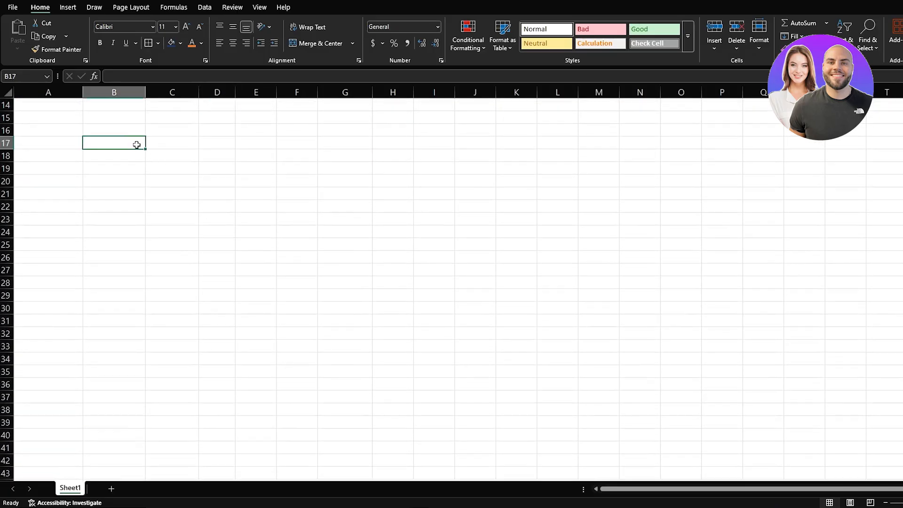
{"action": "left_click", "coordinate": [51, 103]}
{"action": "left_click_drag", "start_coordinate": [51, 102], "coordinate": [240, 222]}
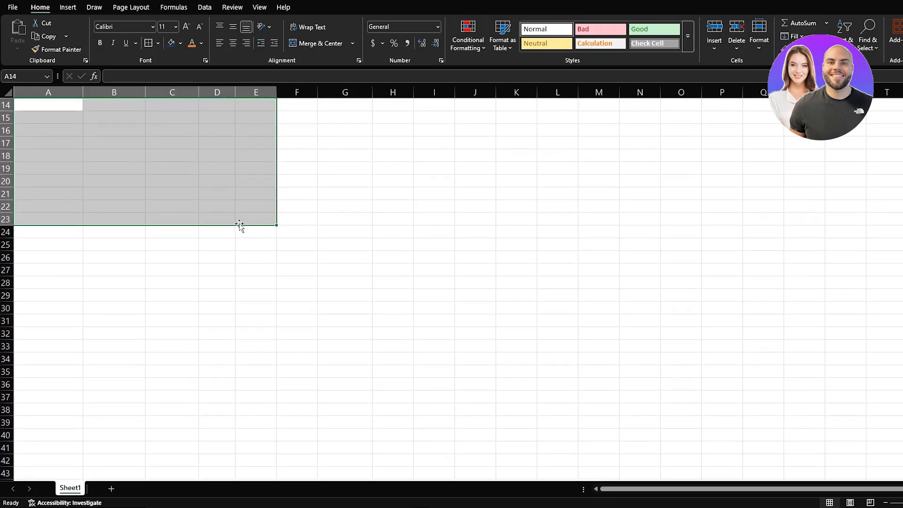
{"action": "left_click", "coordinate": [177, 197]}
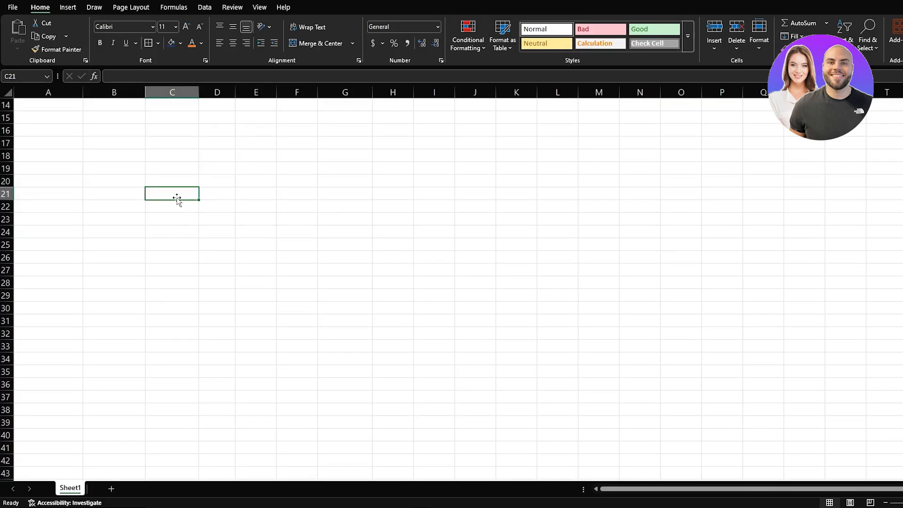
{"action": "left_click", "coordinate": [51, 110]}
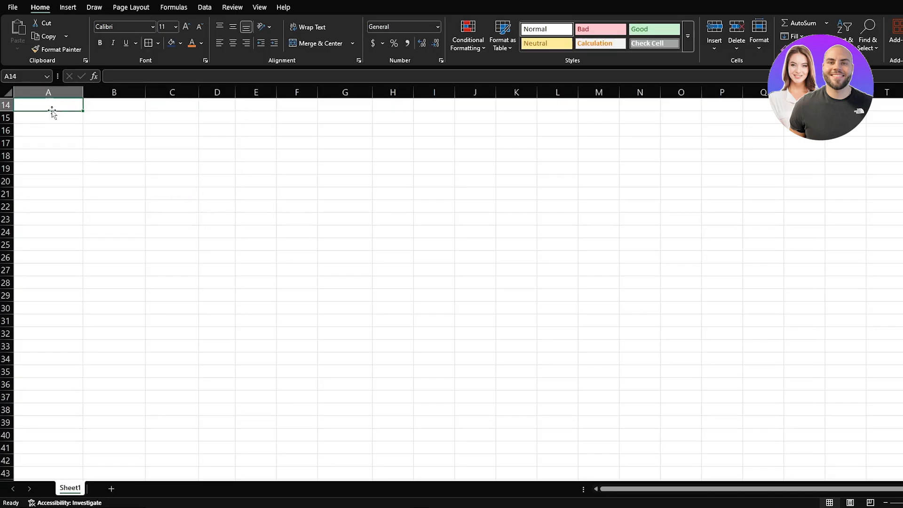
{"action": "type", "text": "=A"}
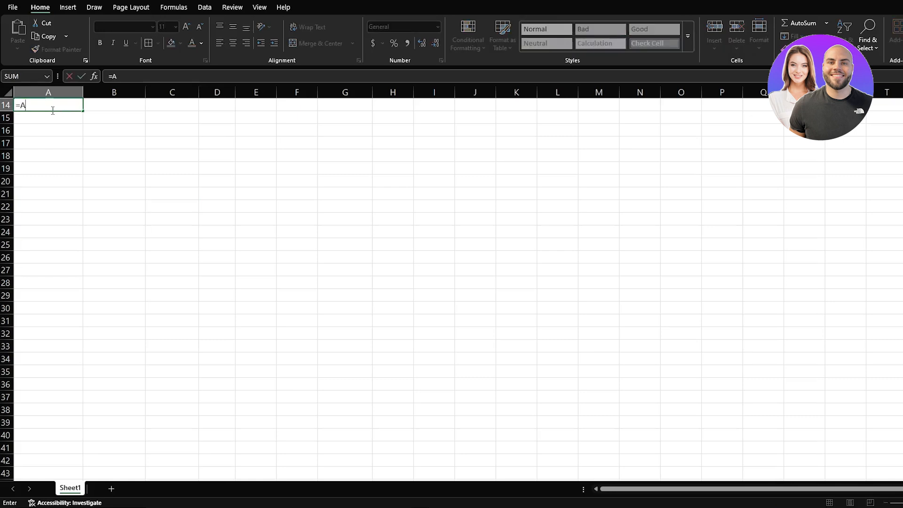
{"action": "type", "text": "VER"}
{"action": "key", "text": "Return"}
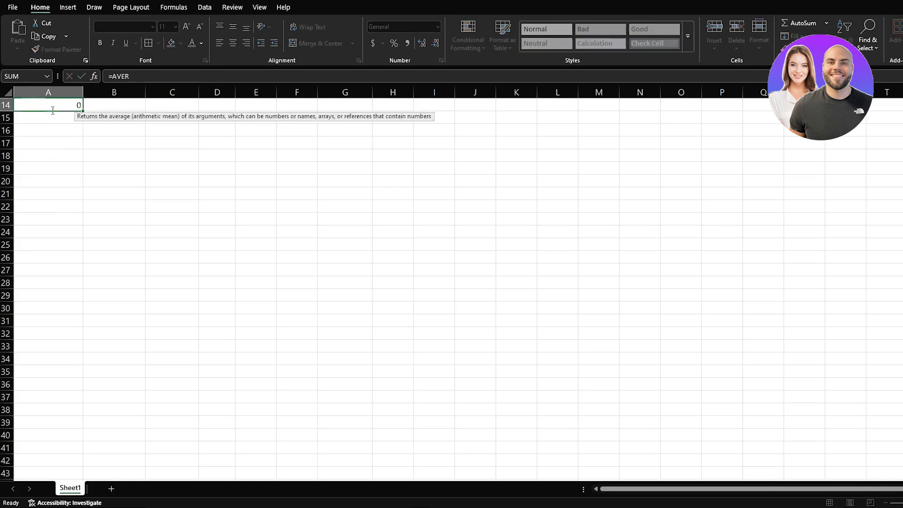
{"action": "key", "text": "ctrl+z"}
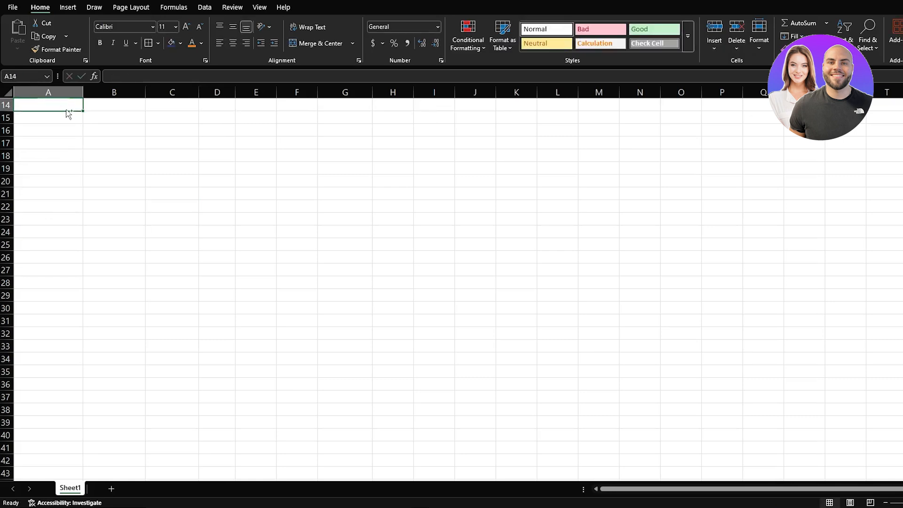
Step: Calculate the average of the expense amounts in cell A14 with the formula =AVERAGE(D4:D10)
{"action": "type", "text": "=A"}
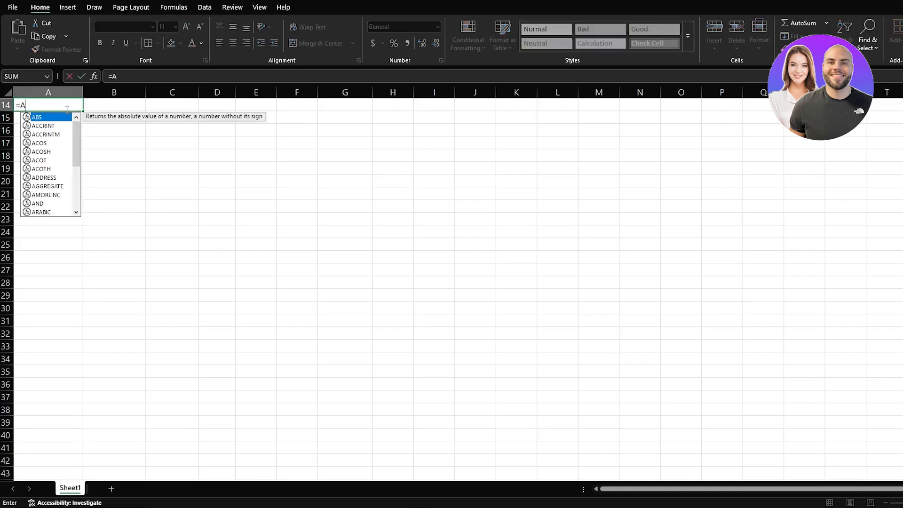
{"action": "type", "text": "VERAGE"}
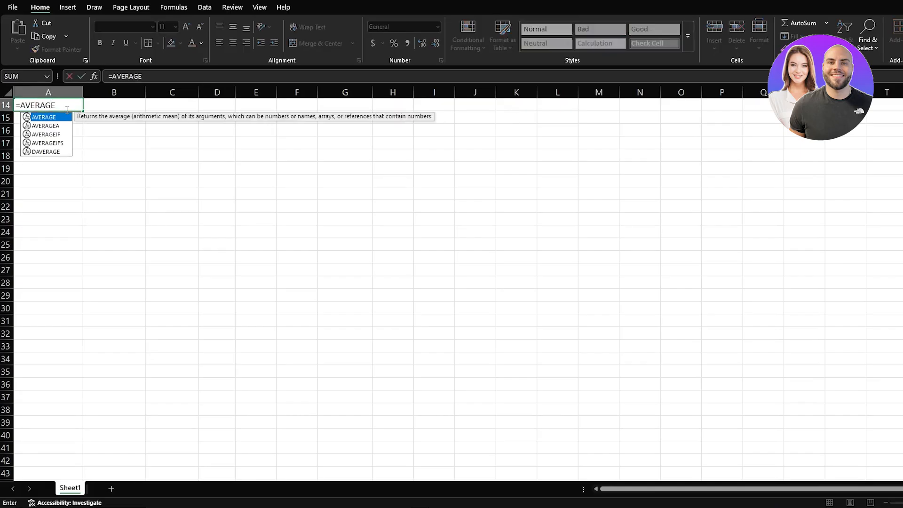
{"action": "type", "text": "("}
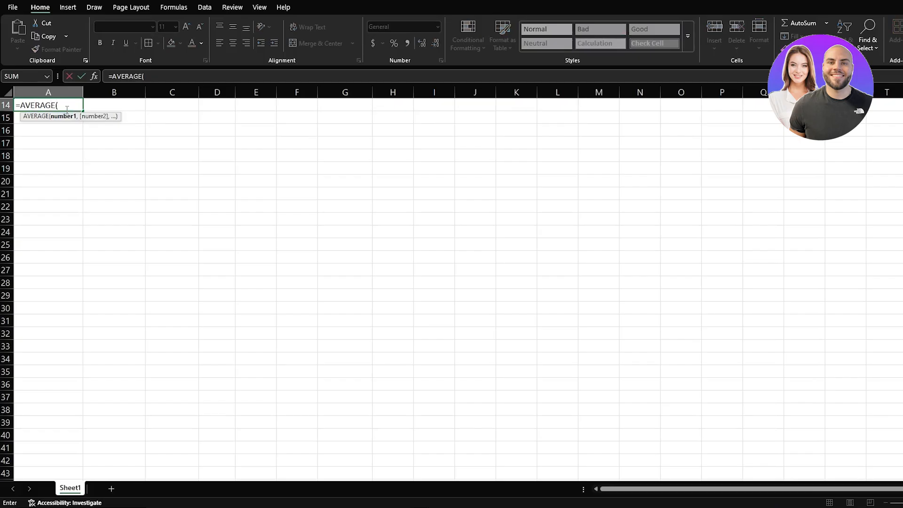
{"action": "type", "text": "D4:D10)"}
{"action": "key", "text": "Return"}
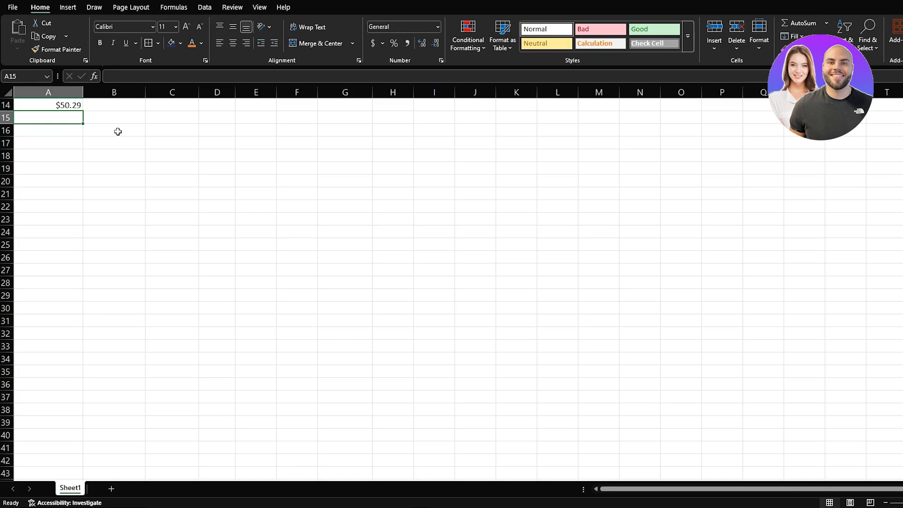
Step: Find the smallest expense amount in cell B14 with the formula =MIN(D4:D10)
{"action": "scroll", "coordinate": [117, 132], "scroll_direction": "up", "scroll_amount": 5}
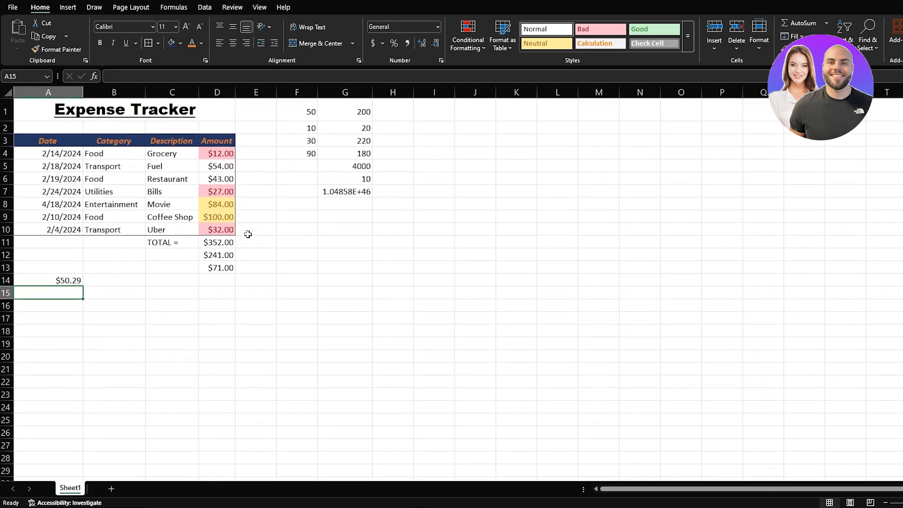
{"action": "scroll", "coordinate": [147, 254], "scroll_direction": "down", "scroll_amount": 3}
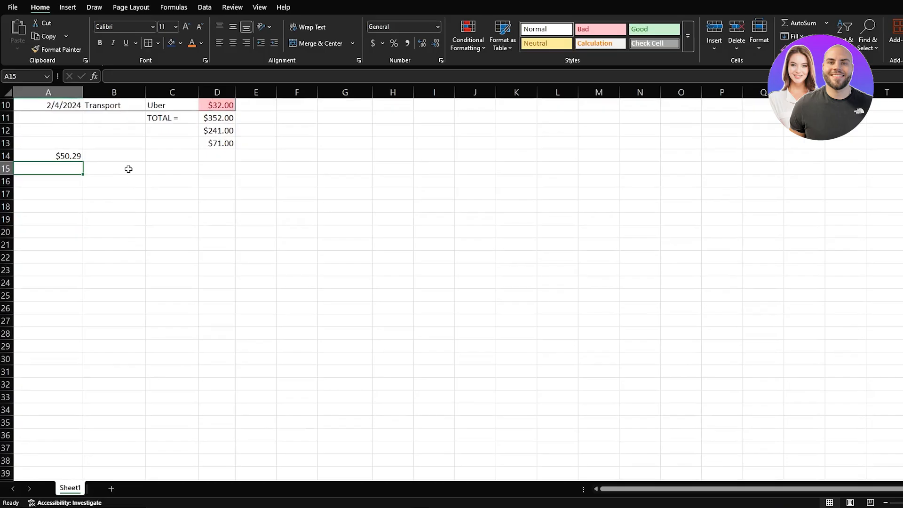
{"action": "left_click", "coordinate": [127, 160]}
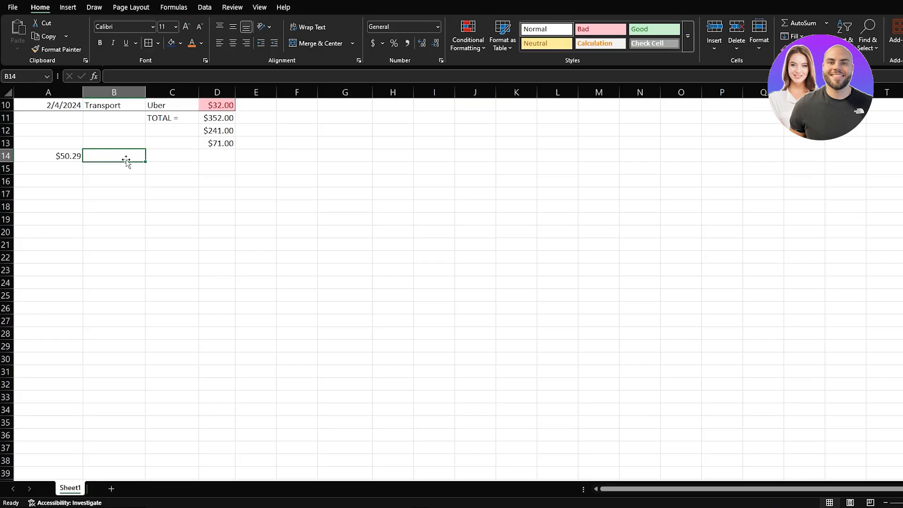
{"action": "type", "text": "=MIN"}
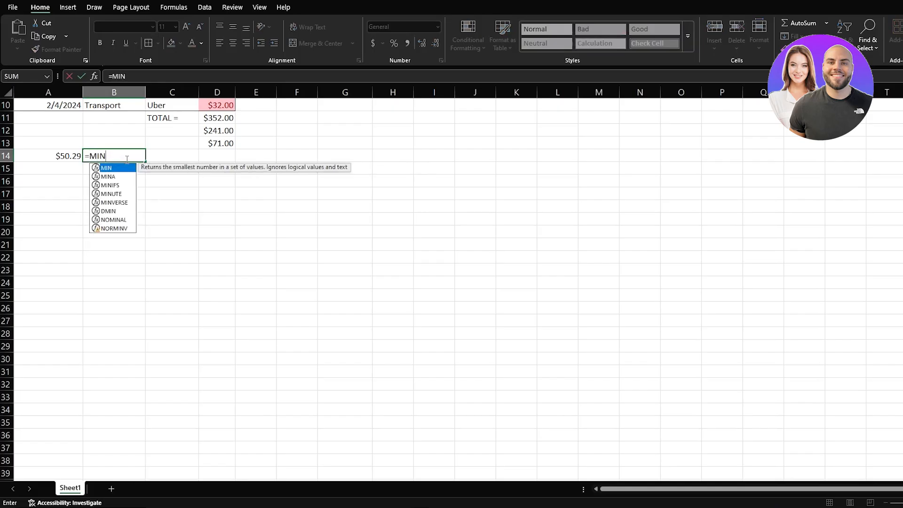
{"action": "type", "text": "(D4:D10"}
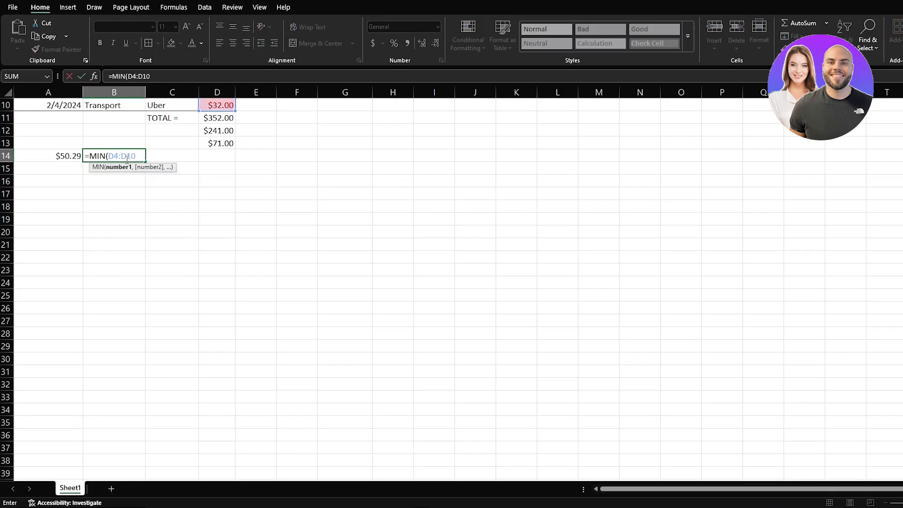
{"action": "type", "text": ")"}
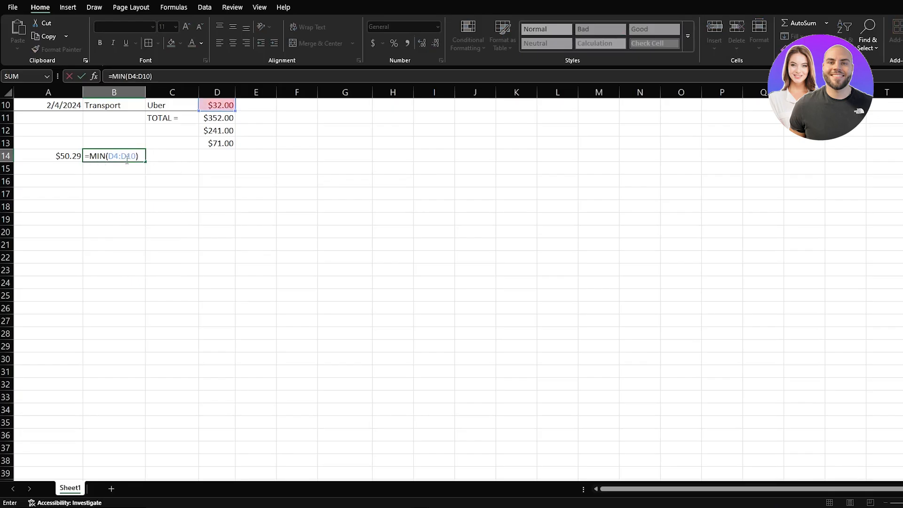
{"action": "key", "text": "Return"}
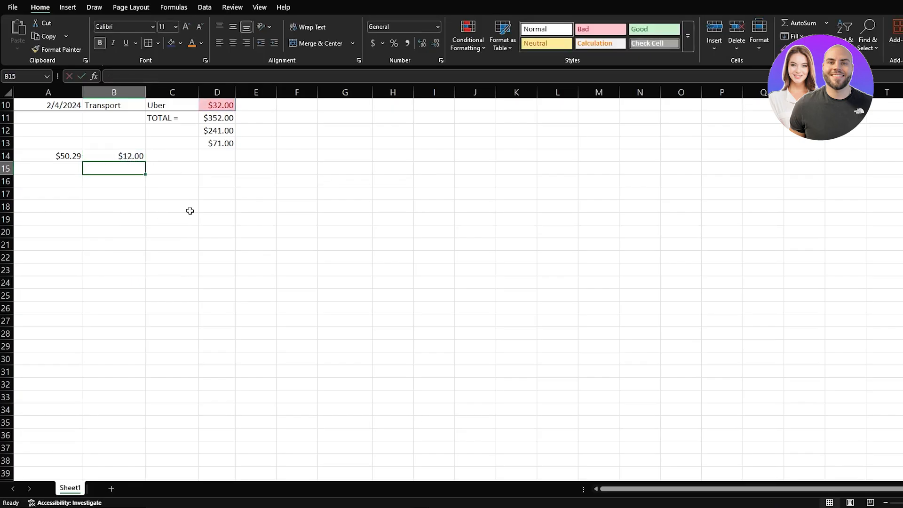
Step: Find the largest expense amount in cell C14 with the formula =MAX(D4:D10)
{"action": "scroll", "coordinate": [189, 210], "scroll_direction": "up", "scroll_amount": 3}
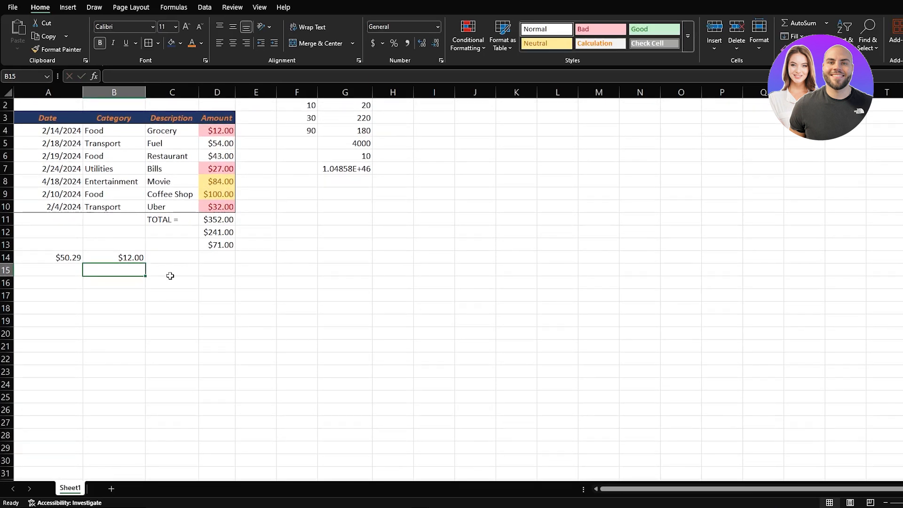
{"action": "scroll", "coordinate": [170, 276], "scroll_direction": "down", "scroll_amount": 2}
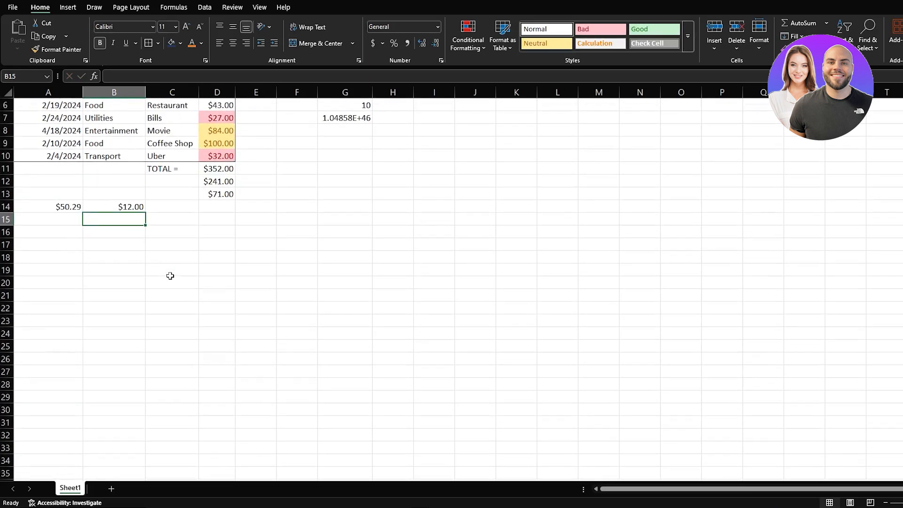
{"action": "left_click", "coordinate": [168, 207]}
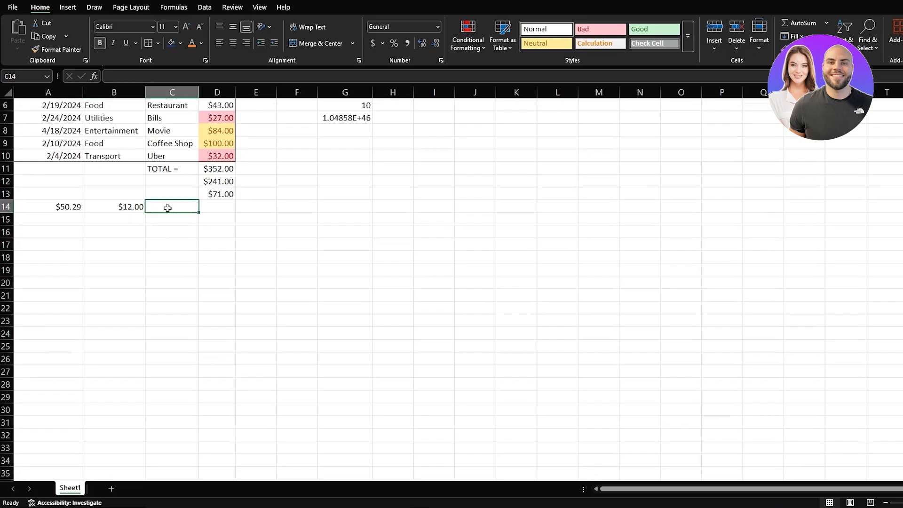
{"action": "type", "text": "=MAX"}
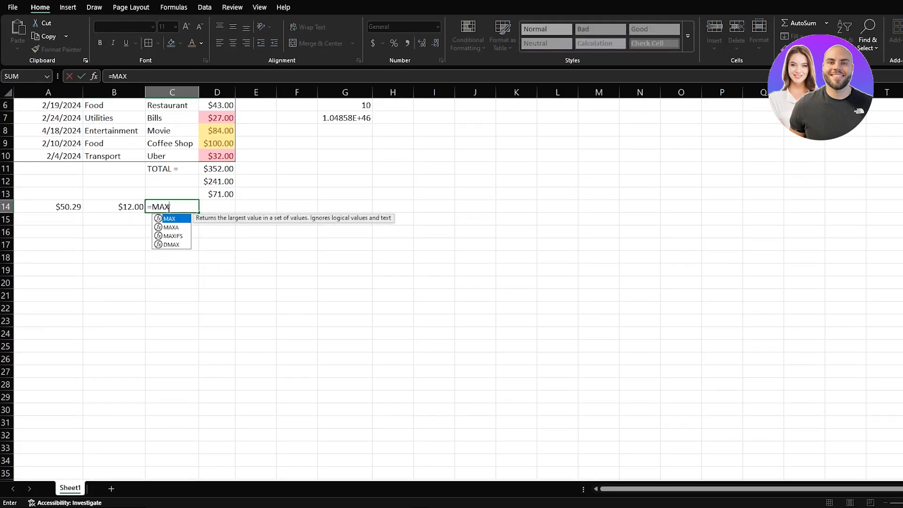
{"action": "type", "text": "(D4"}
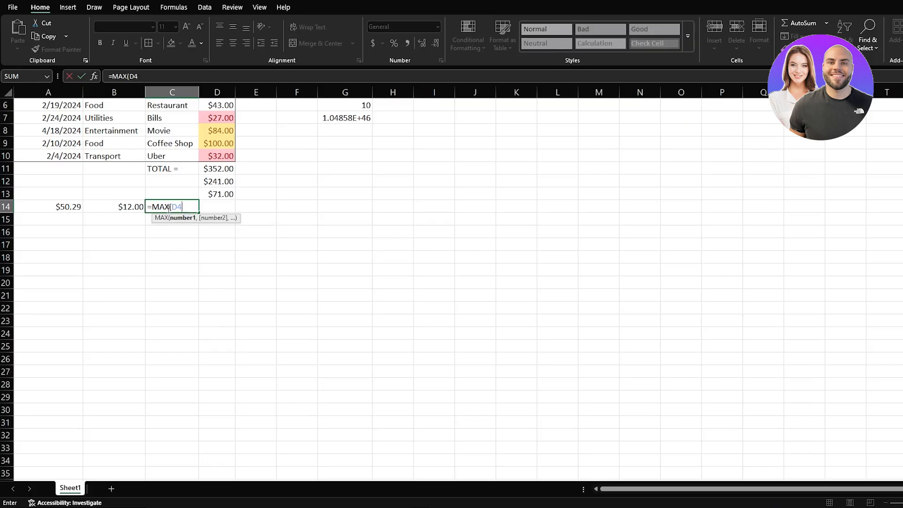
{"action": "type", "text": ":D10)"}
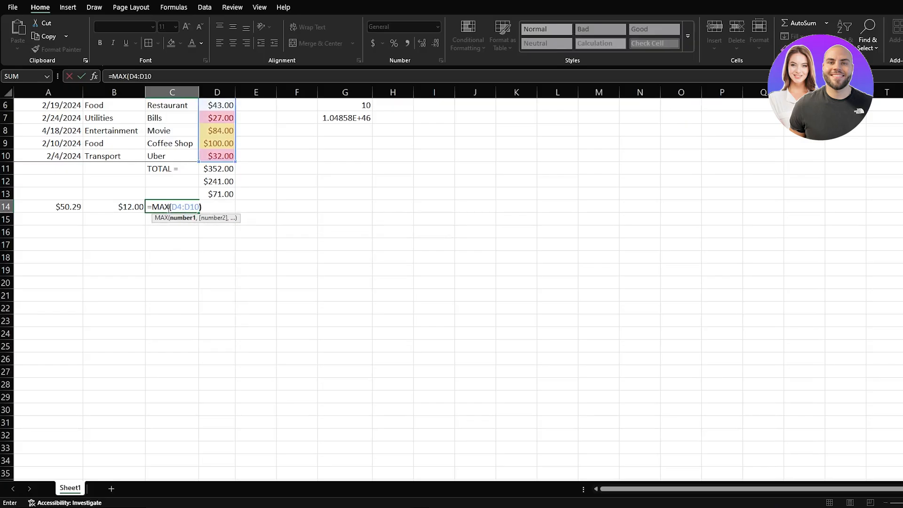
{"action": "key", "text": "Return"}
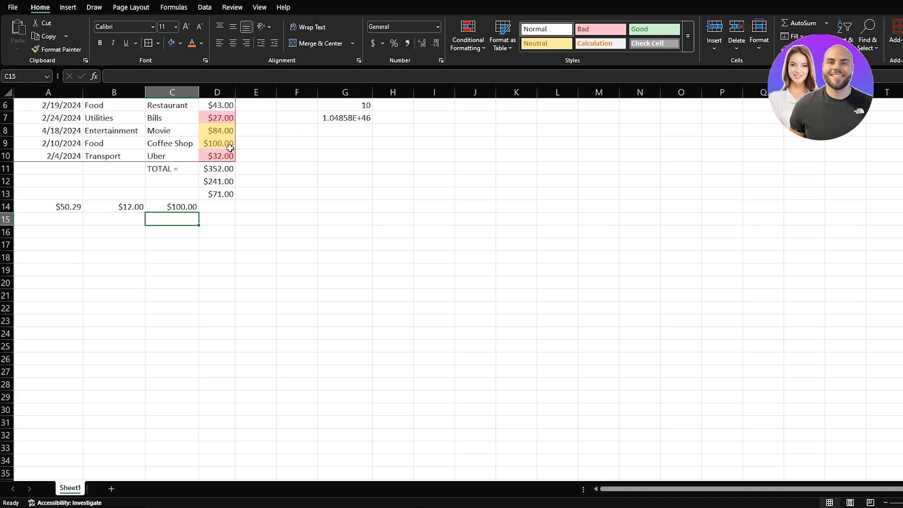
Step: Count the numeric expense amounts in cell A15 with the formula =COUNT(D4:D10)
{"action": "left_click", "coordinate": [72, 222]}
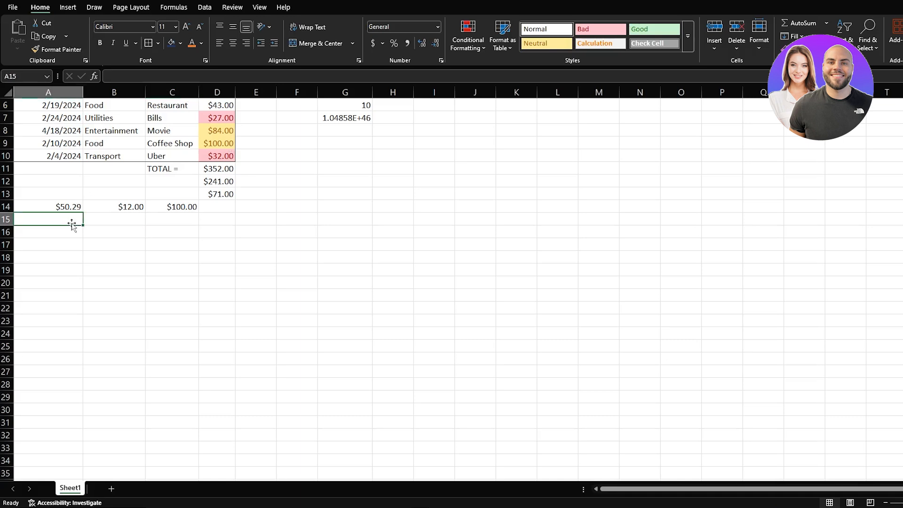
{"action": "type", "text": "=CO"}
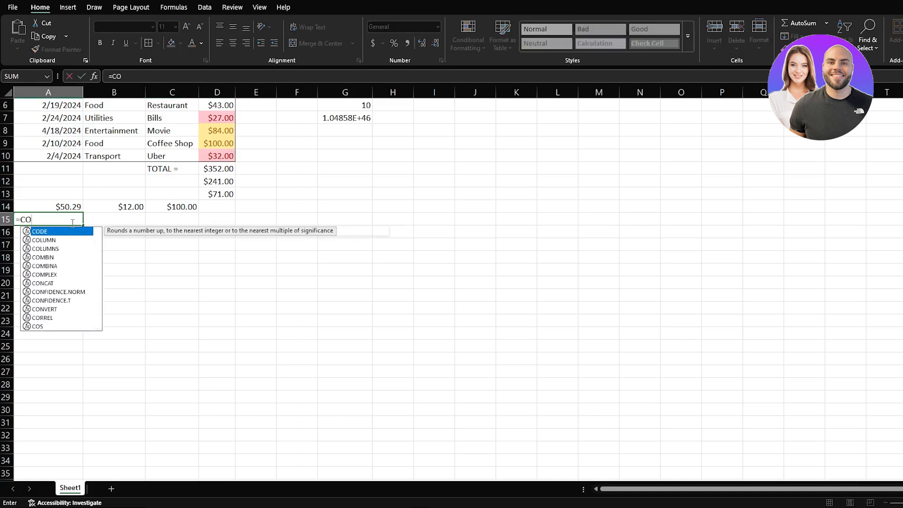
{"action": "type", "text": "UNT("}
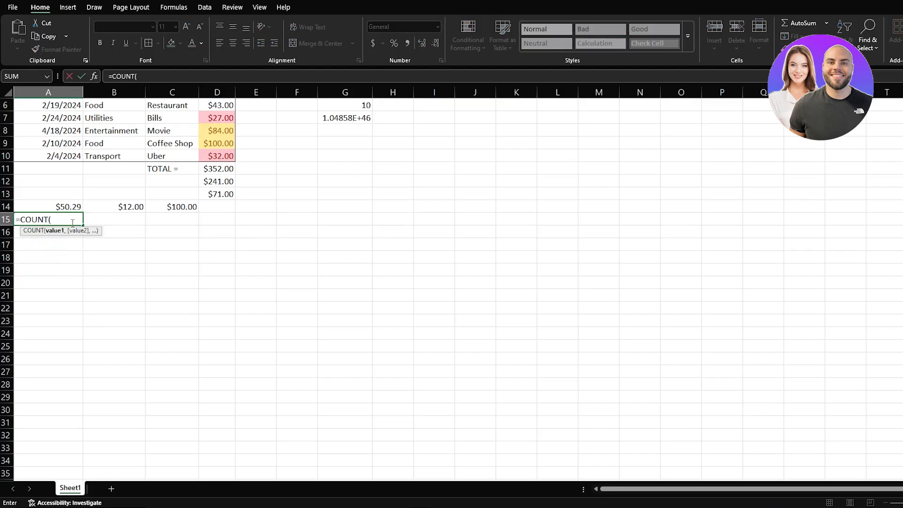
{"action": "type", "text": "D"}
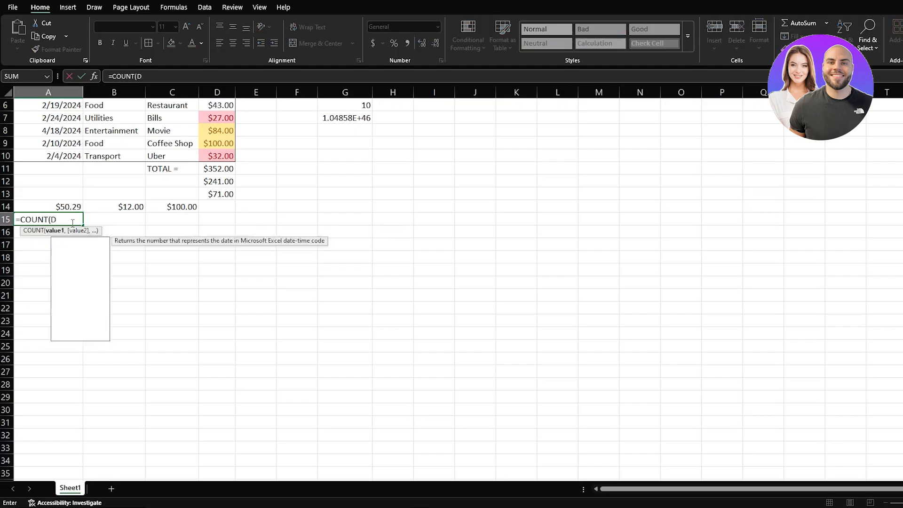
{"action": "type", "text": "4:D10"}
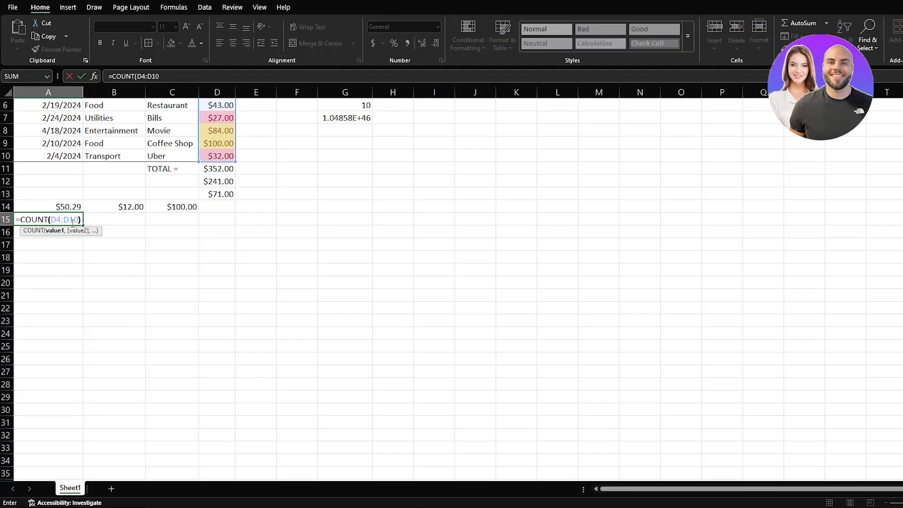
{"action": "type", "text": ")"}
{"action": "key", "text": "Return"}
{"action": "scroll", "coordinate": [155, 198], "scroll_direction": "up", "scroll_amount": 2}
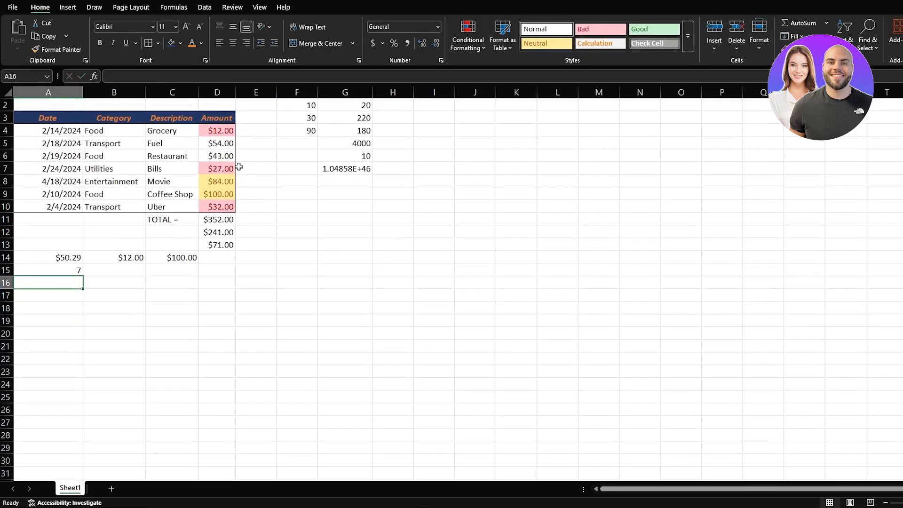
Step: Start a COUNTA formula in cell B15 that counts the non-empty entries in the Category column
{"action": "left_click", "coordinate": [115, 276]}
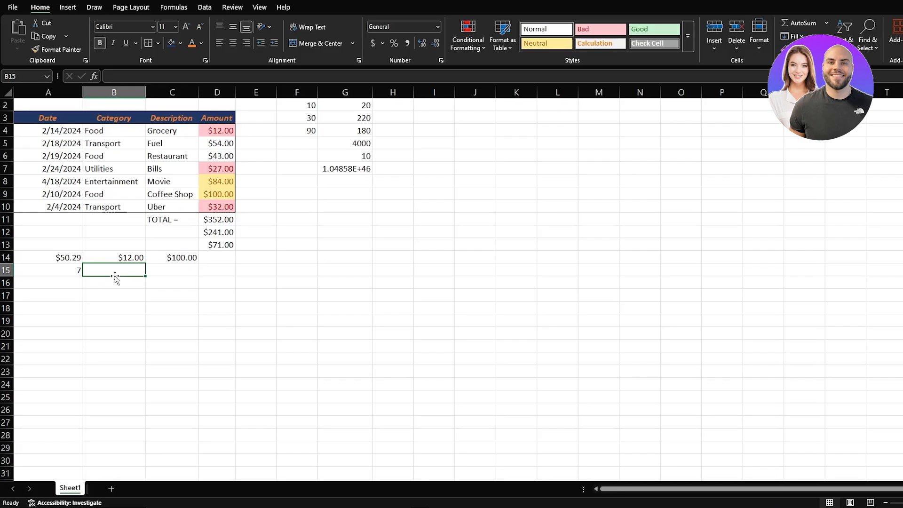
{"action": "type", "text": "="}
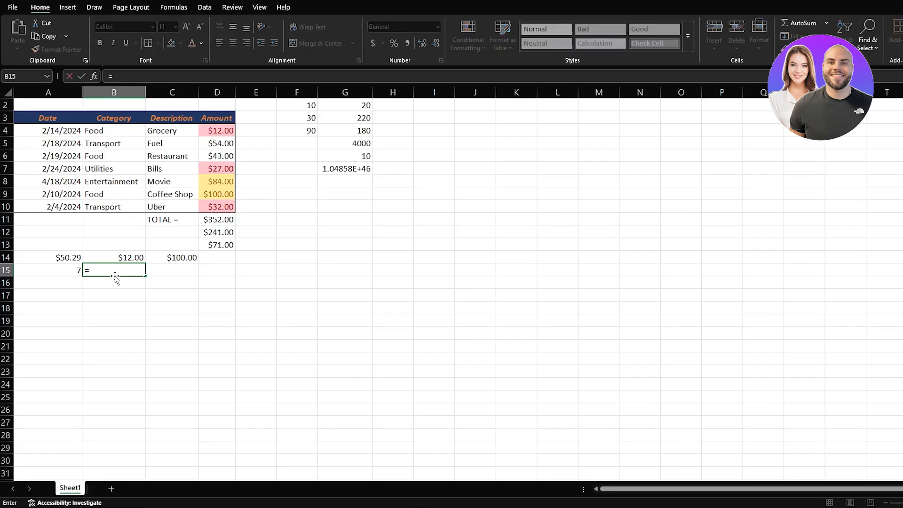
{"action": "type", "text": "COUNT"}
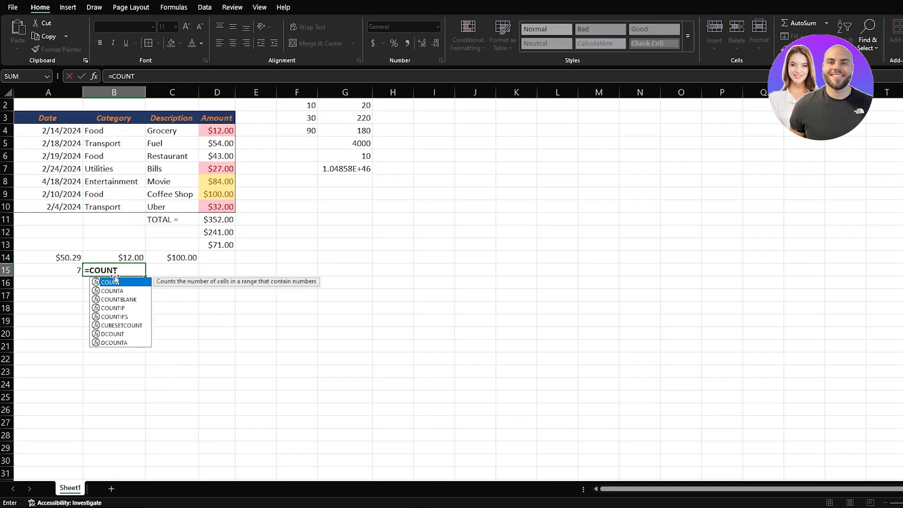
{"action": "type", "text": "A("}
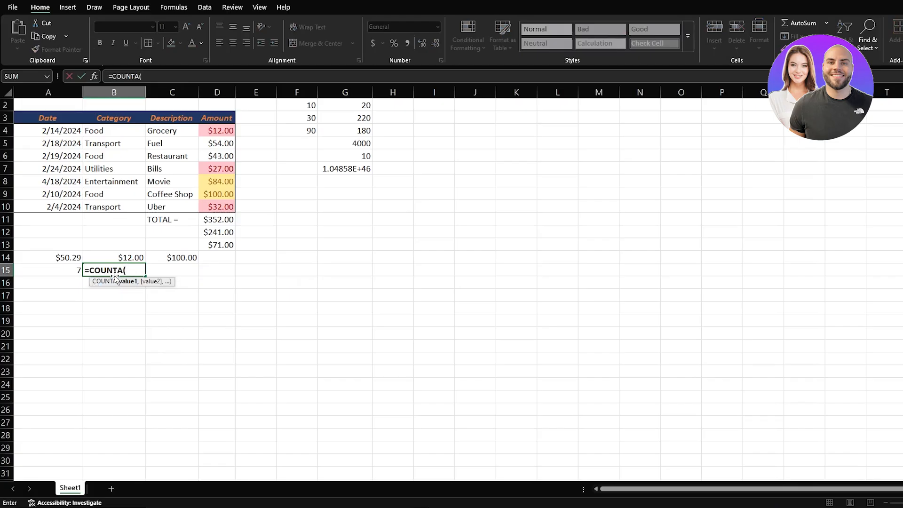
{"action": "type", "text": "B"}
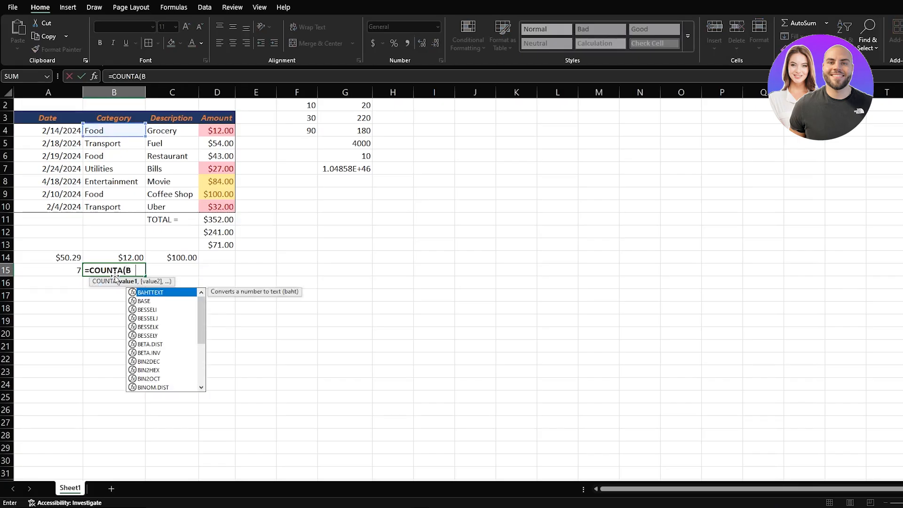
Step: Complete the formula in B15 as =COUNTA(B4:B10) to count the category entries
{"action": "type", "text": "4:B"}
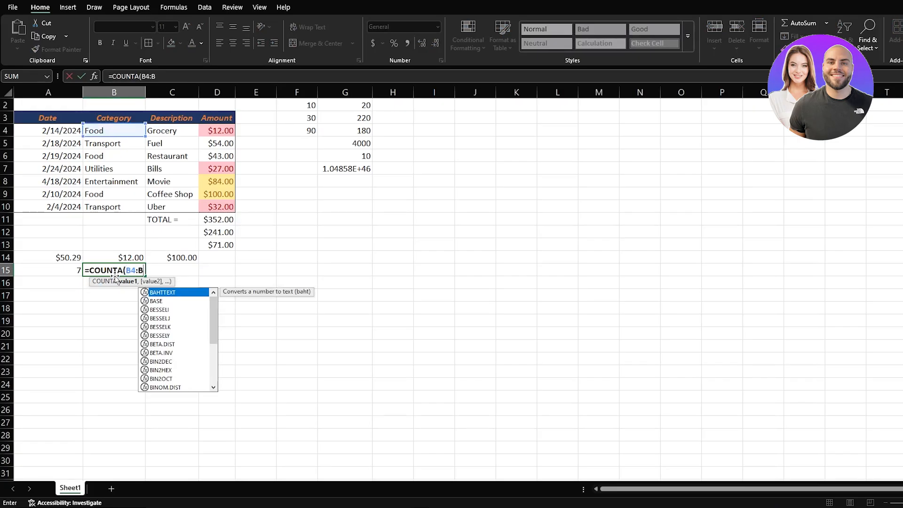
{"action": "type", "text": "10)"}
{"action": "key", "text": "Return"}
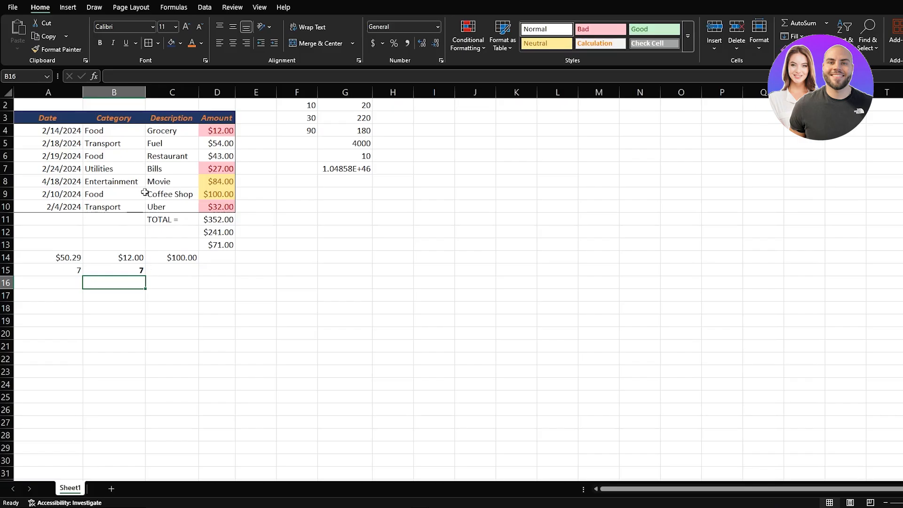
Step: Enter =COUNTBLANK(D4:D10) in C15 to count the empty cells in the Amount column
{"action": "left_click", "coordinate": [174, 275]}
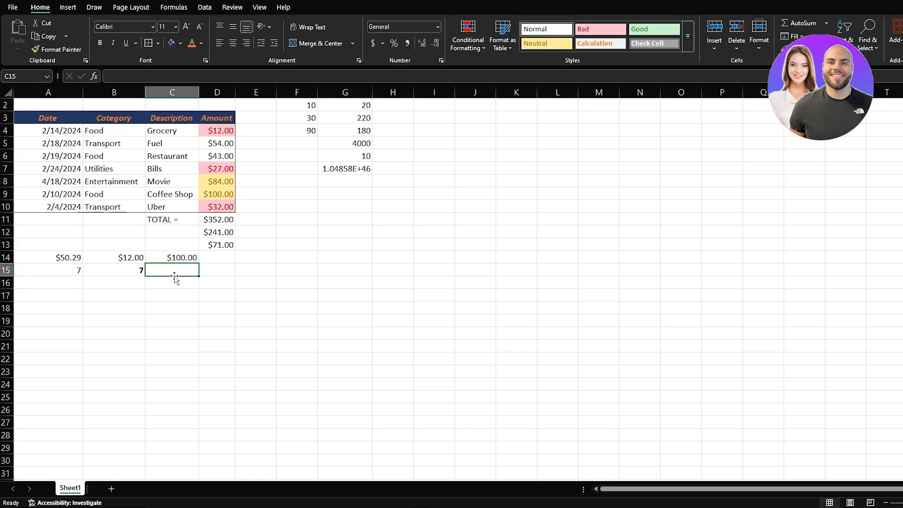
{"action": "type", "text": "=COUNTB"}
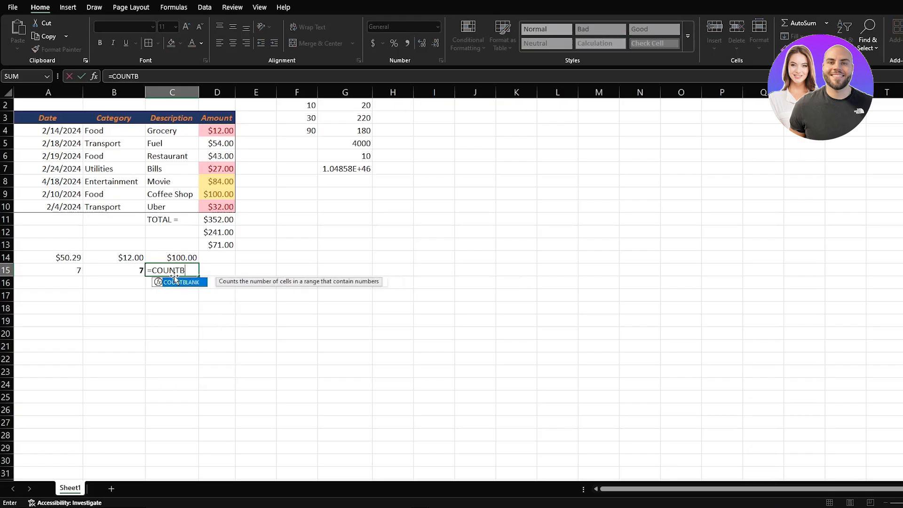
{"action": "type", "text": "LANK"}
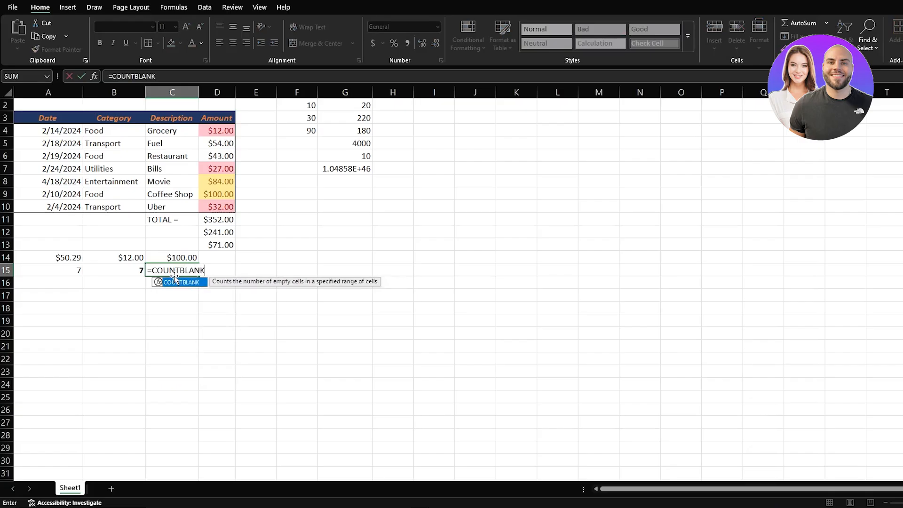
{"action": "type", "text": "("}
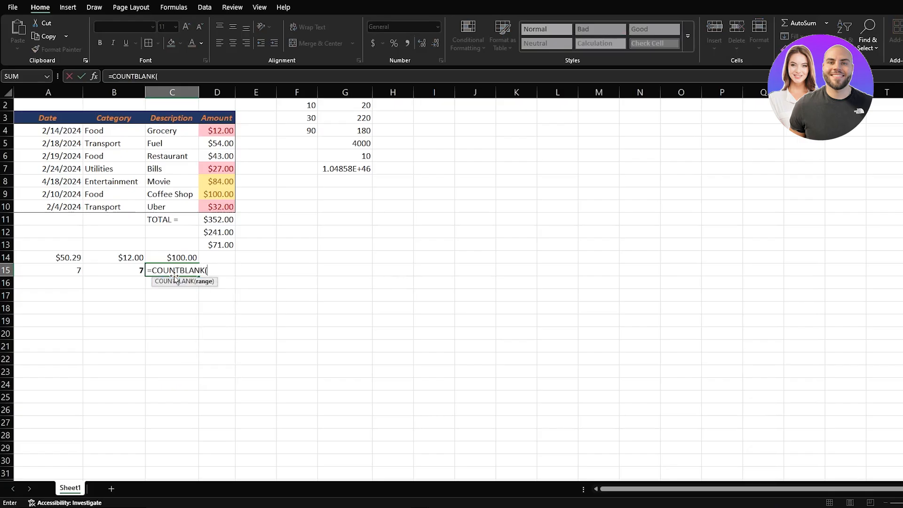
{"action": "type", "text": "D4:D10"}
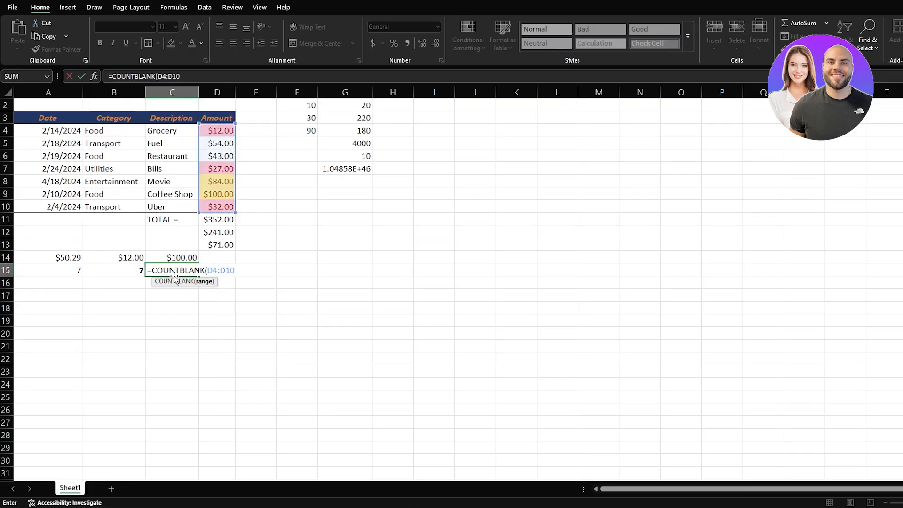
{"action": "key", "text": "Return"}
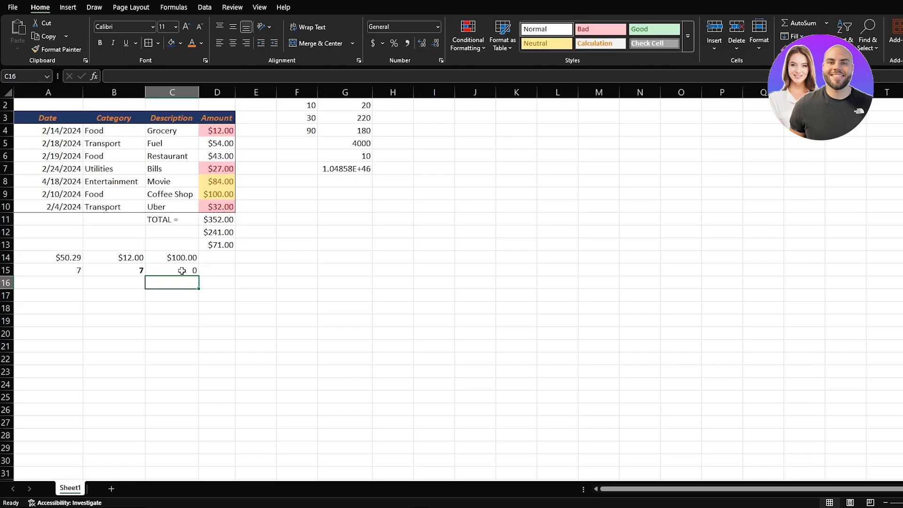
Step: Clear the practice formulas in A14:C15 and D12:D13 below the expense table
{"action": "left_click_drag", "start_coordinate": [191, 256], "coordinate": [66, 271]}
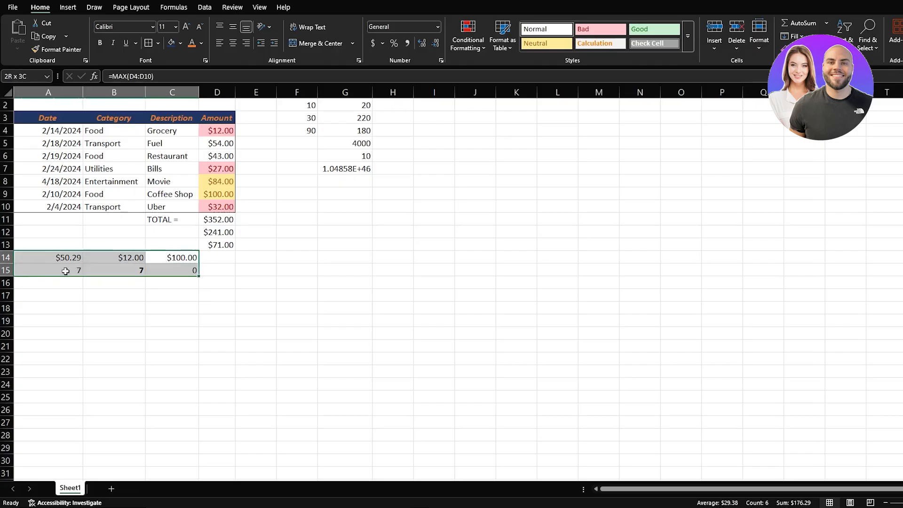
{"action": "key", "text": "BackSpace"}
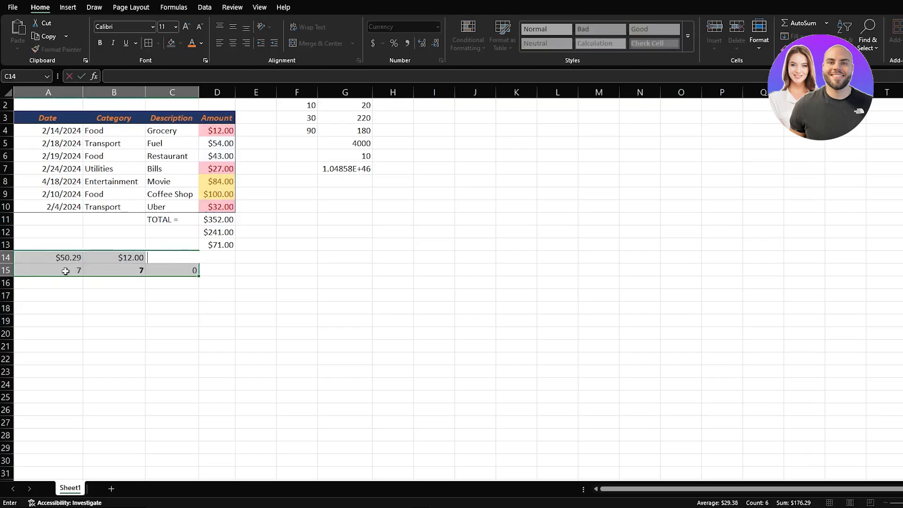
{"action": "left_click", "coordinate": [168, 283]}
{"action": "left_click", "coordinate": [190, 270]}
{"action": "left_click_drag", "start_coordinate": [190, 269], "coordinate": [65, 258]}
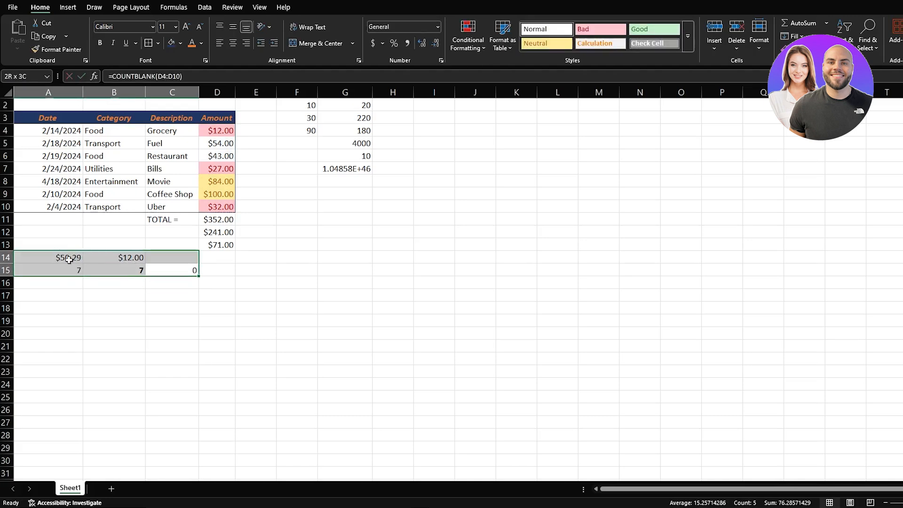
{"action": "key", "text": "Delete"}
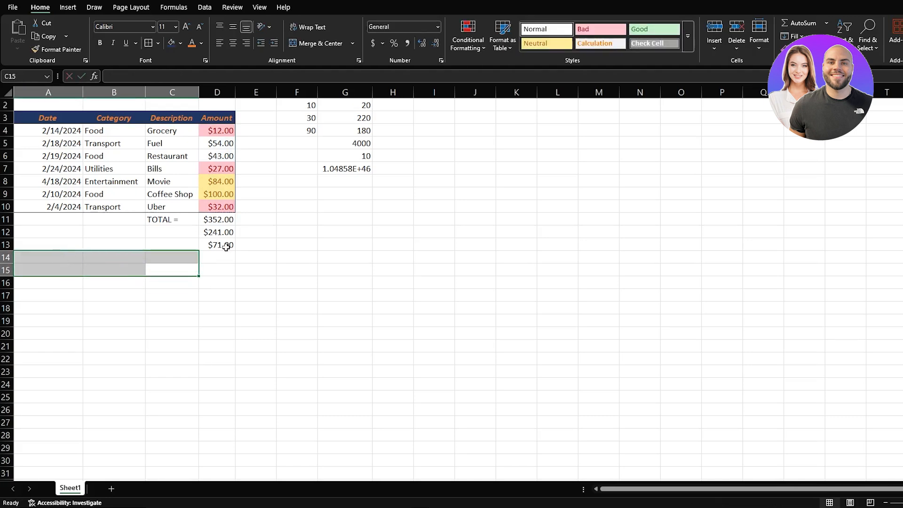
{"action": "left_click_drag", "start_coordinate": [226, 245], "coordinate": [226, 233]}
{"action": "key", "text": "Delete"}
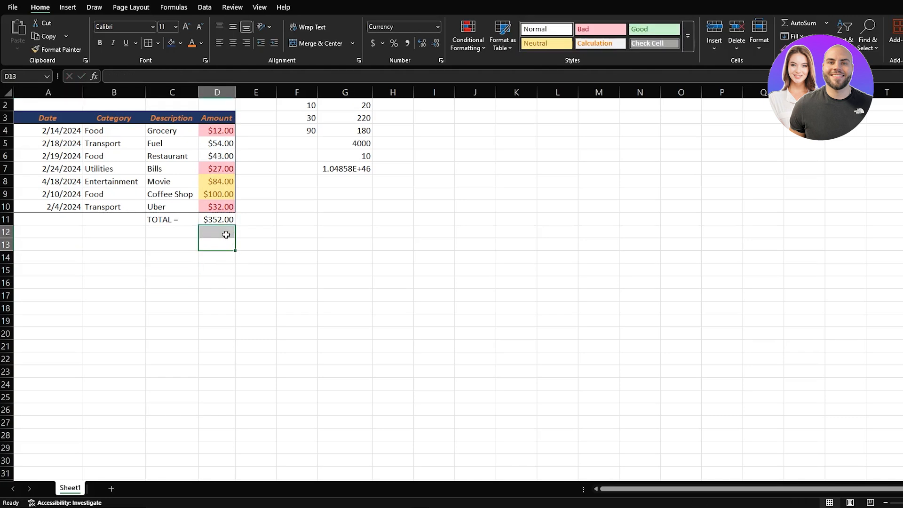
Step: Enter the heading SUMMARY in A13 and the labels "TOTAL EXPENSES =" and "AVERAGE EXPENSES =" in A14 and A15
{"action": "left_click", "coordinate": [39, 244]}
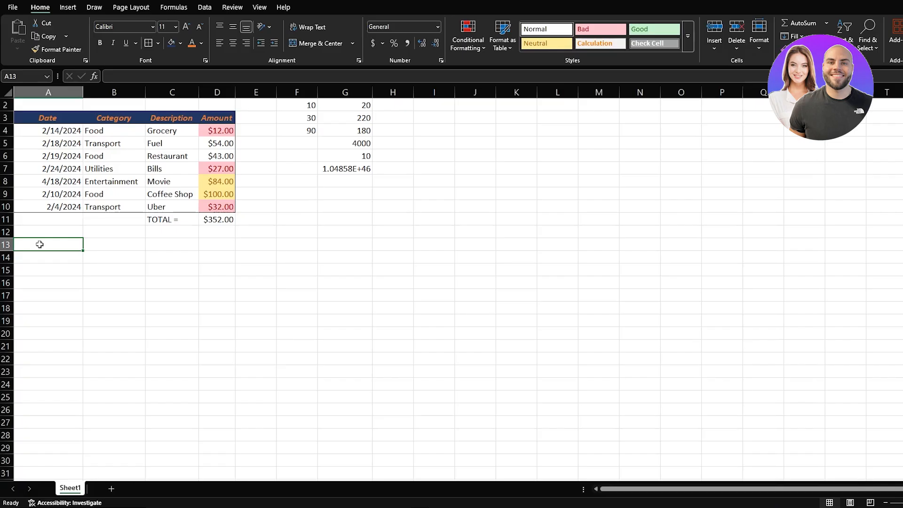
{"action": "type", "text": "SUMMARY"}
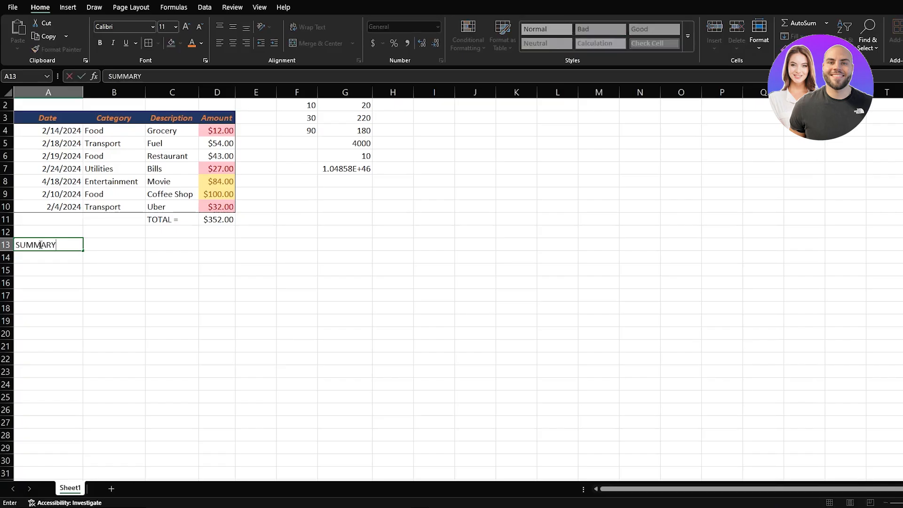
{"action": "key", "text": "Return"}
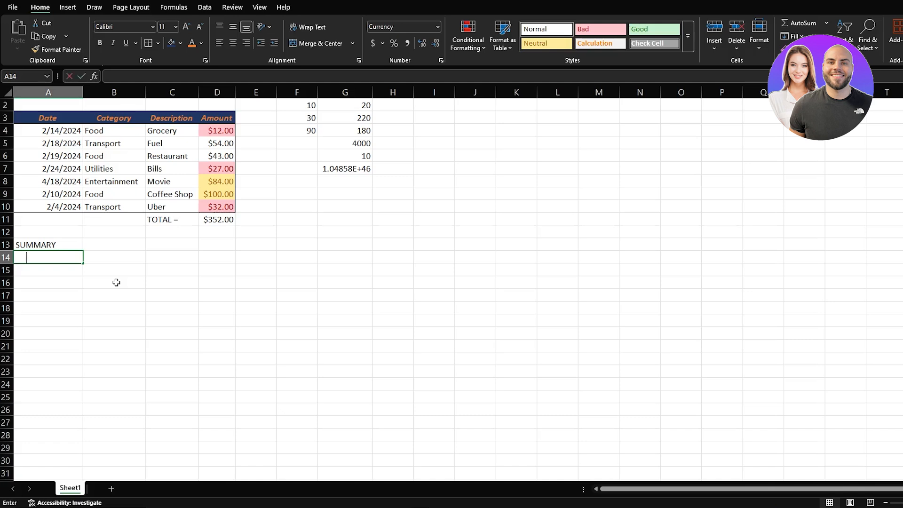
{"action": "type", "text": "TOTAL EXPENSES ="}
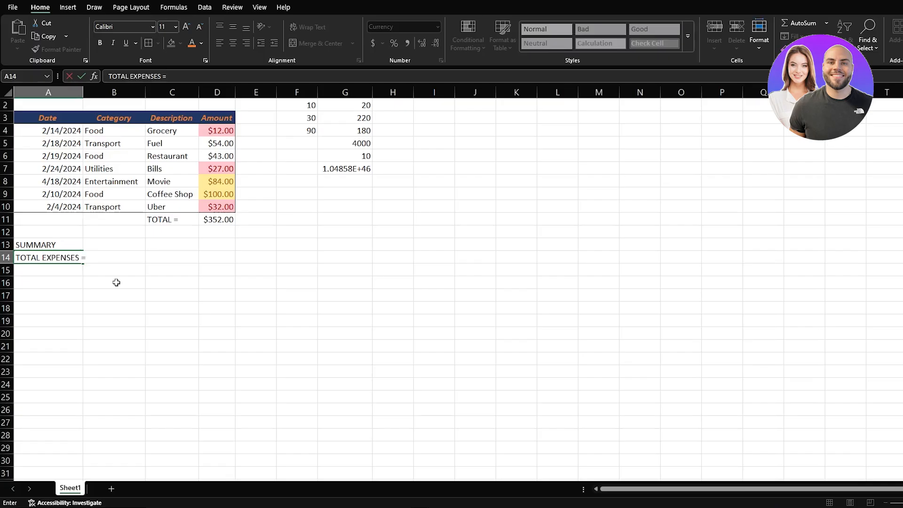
{"action": "key", "text": "Return"}
{"action": "type", "text": "AVERAGE EXPENSES ="}
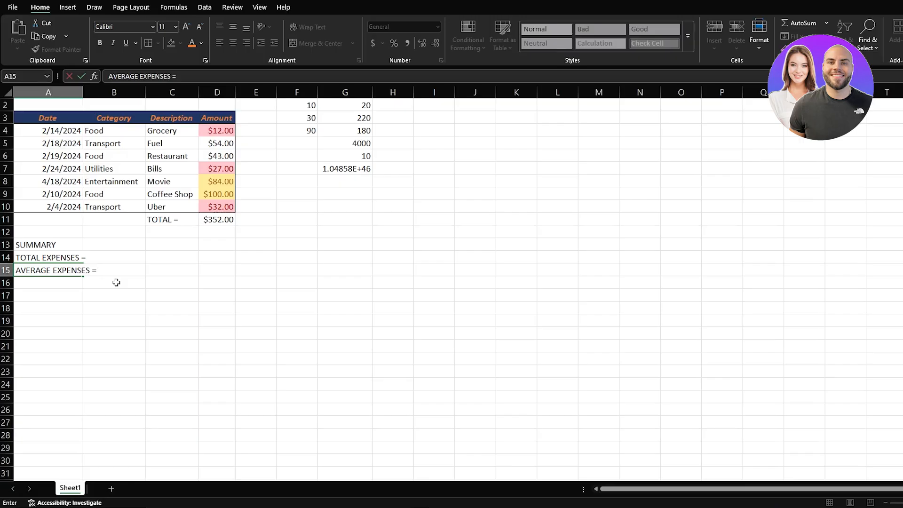
{"action": "key", "text": "Return"}
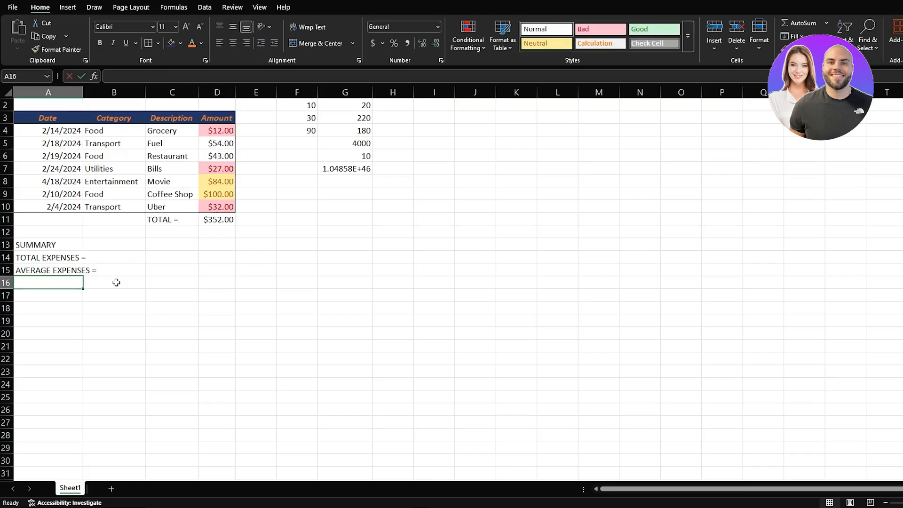
Step: Add the labels "LARGEST EXPENSE =", "SMALLEST EXPENSE =" and "NUMBER OF TRANSACTIONS =" in A16 through A18
{"action": "type", "text": "LARGEST EXPENSE ="}
{"action": "key", "text": "Return"}
{"action": "type", "text": "SM"}
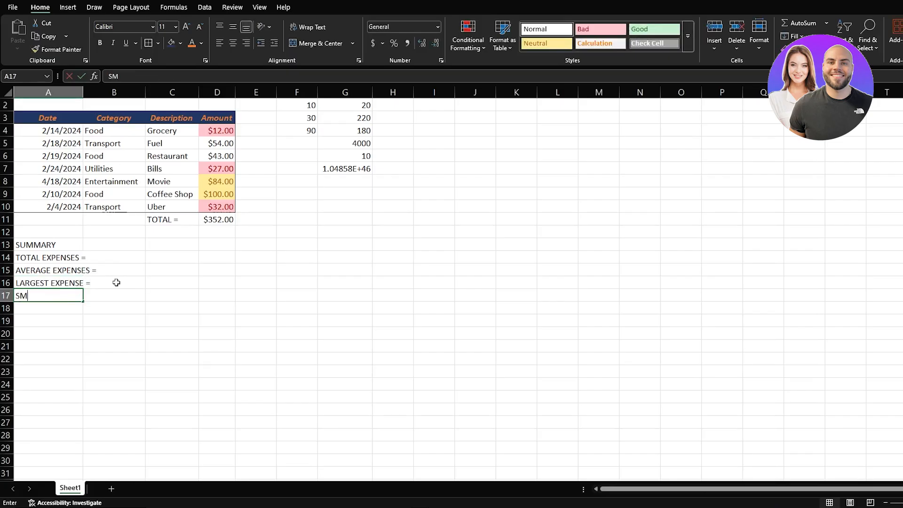
{"action": "type", "text": "ALLEST EXPENSE ="}
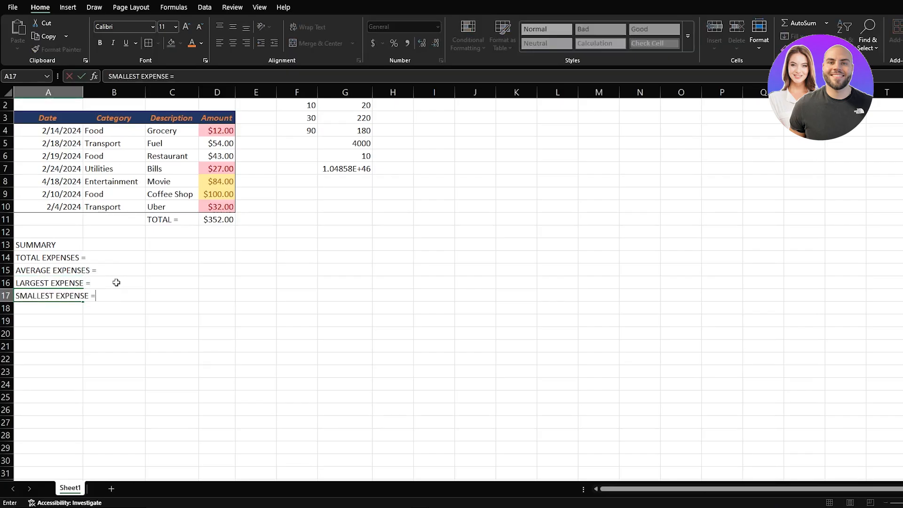
{"action": "key", "text": "Return"}
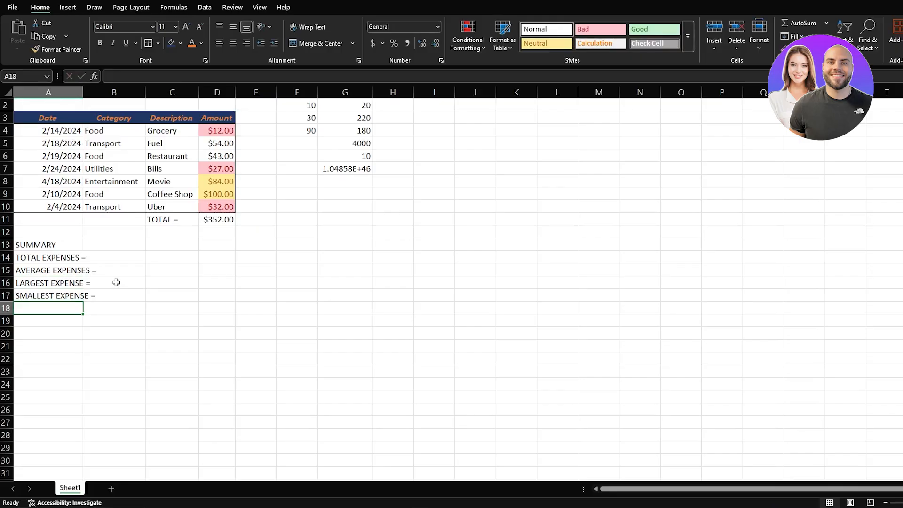
{"action": "type", "text": "NUMBER OF TRANSACTIONS ="}
{"action": "key", "text": "Return"}
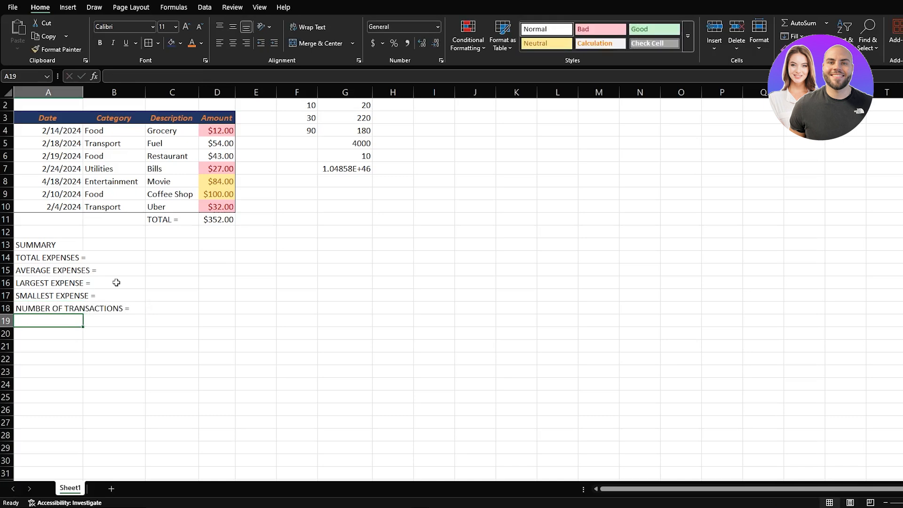
{"action": "left_click_drag", "start_coordinate": [66, 257], "coordinate": [80, 313]}
{"action": "key", "text": "ctrl+c"}
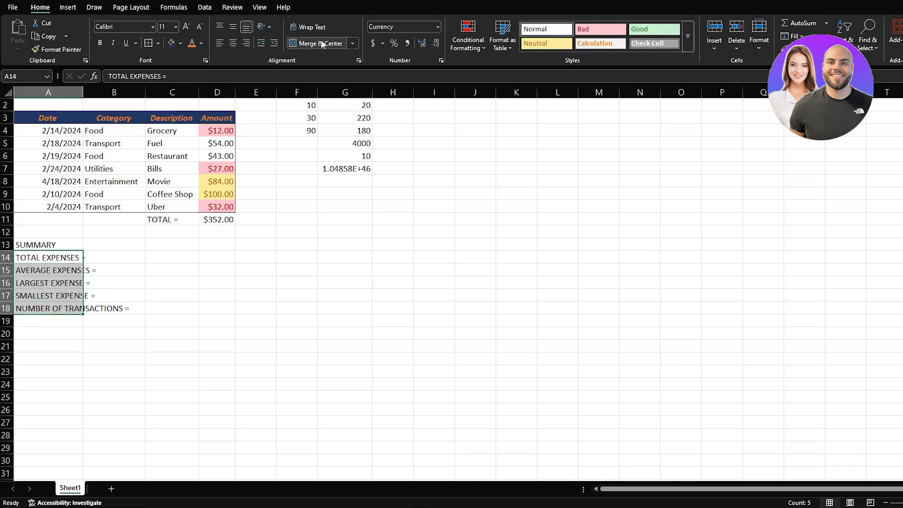
{"action": "left_click", "coordinate": [321, 44]}
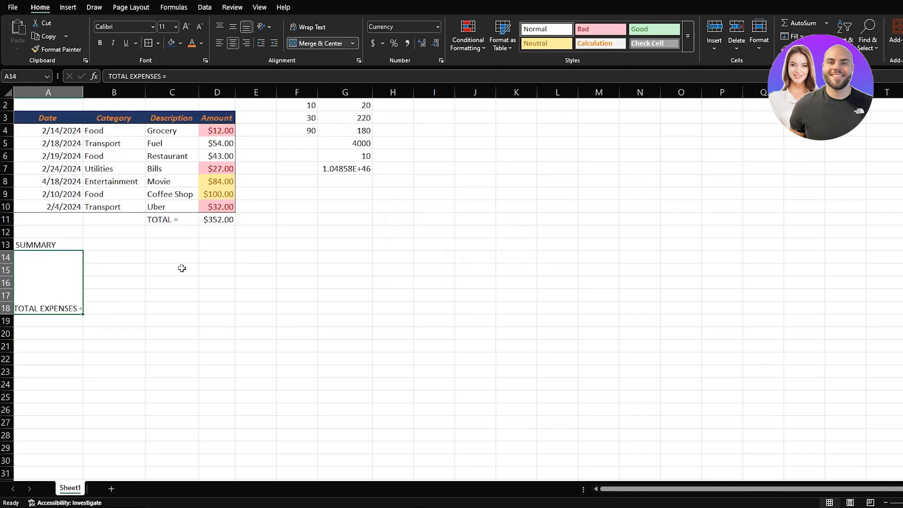
{"action": "key", "text": "ctrl+v"}
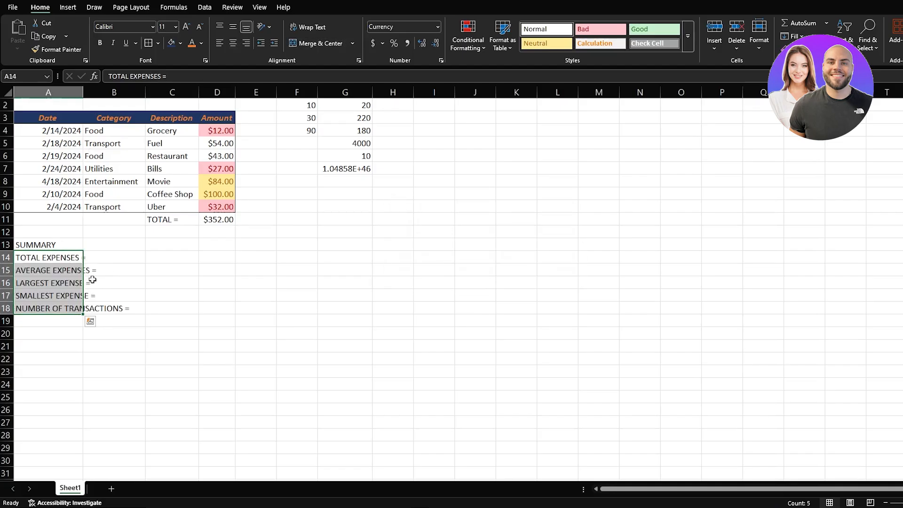
{"action": "left_click", "coordinate": [143, 307]}
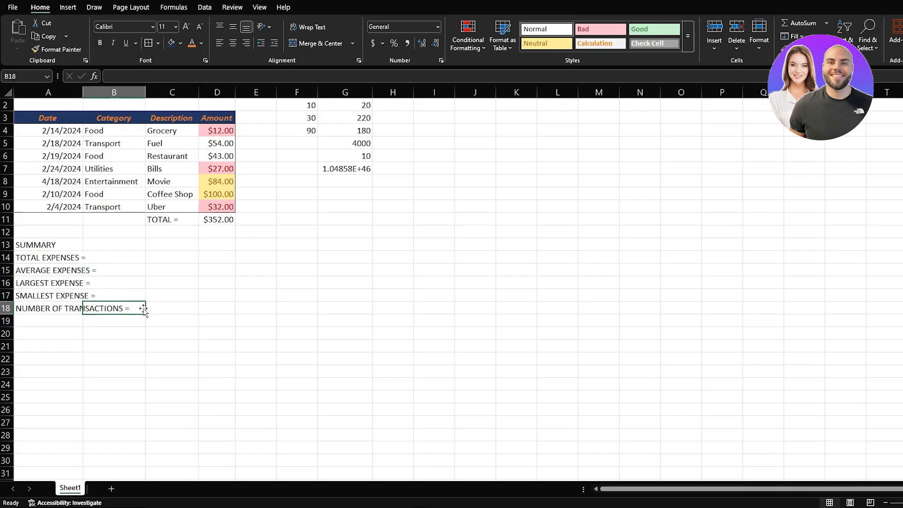
{"action": "scroll", "coordinate": [59, 241], "scroll_direction": "up", "scroll_amount": 1}
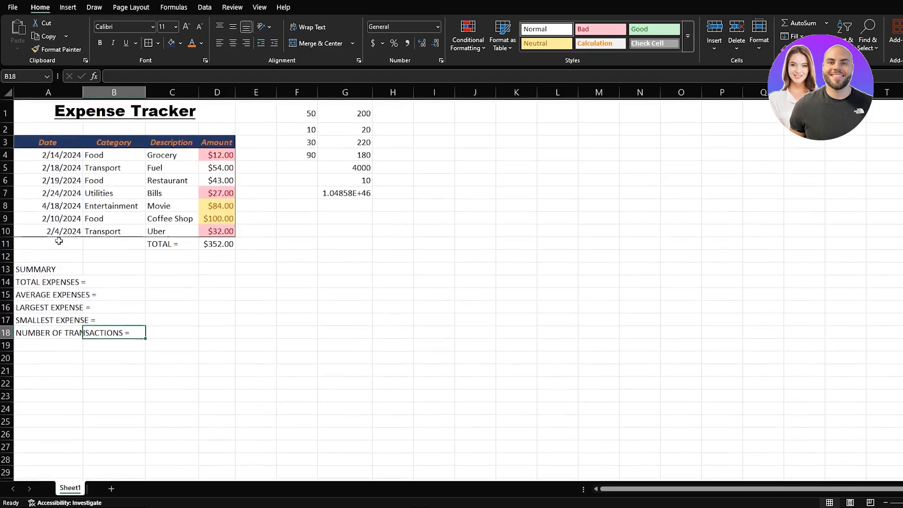
{"action": "left_click_drag", "start_coordinate": [55, 267], "coordinate": [63, 336]}
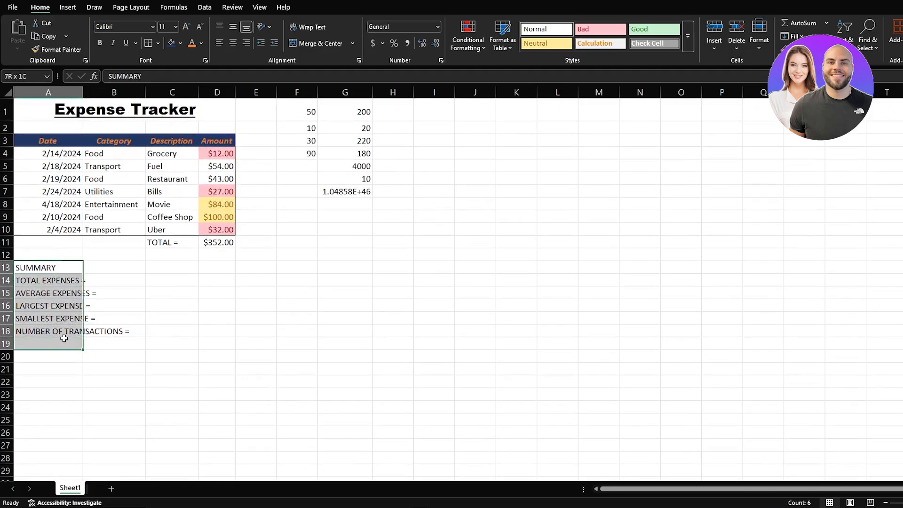
{"action": "left_click", "coordinate": [326, 44]}
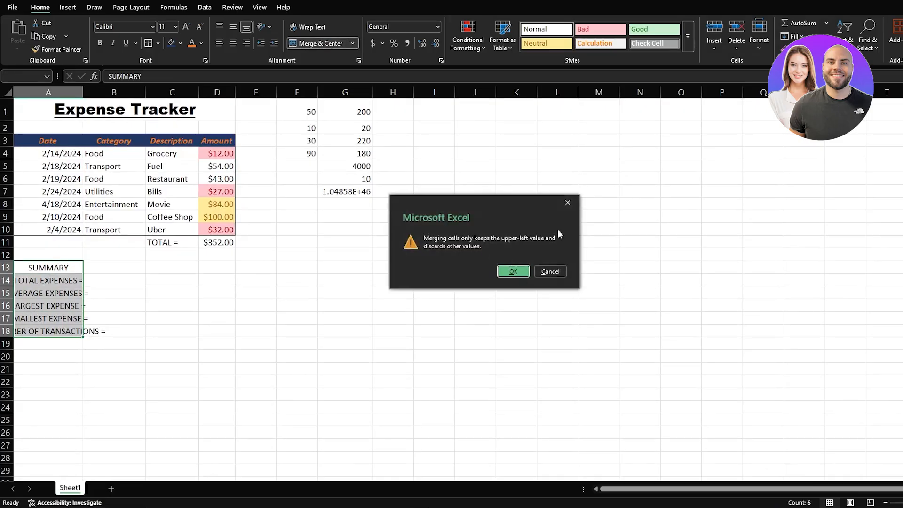
{"action": "left_click", "coordinate": [570, 202]}
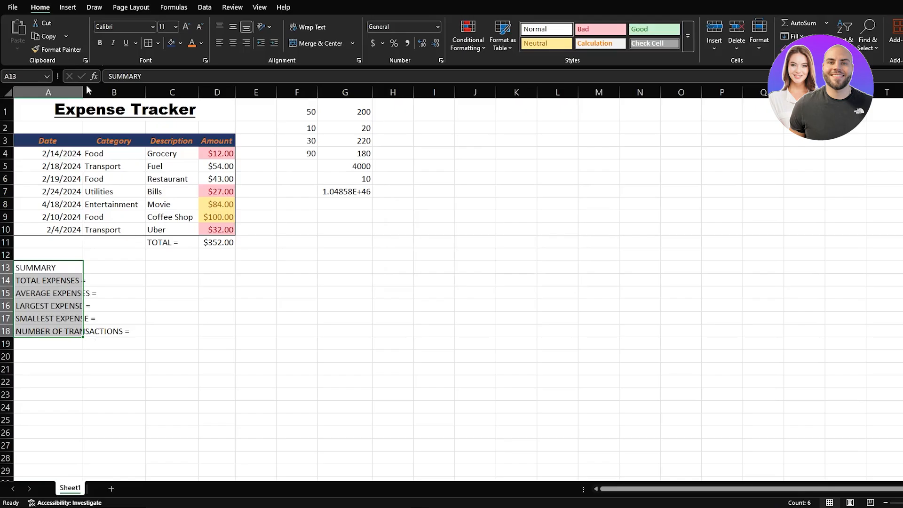
Step: Widen column A until the longest summary label, "NUMBER OF TRANSACTIONS =", fits inside it
{"action": "left_click_drag", "start_coordinate": [83, 92], "coordinate": [131, 97]}
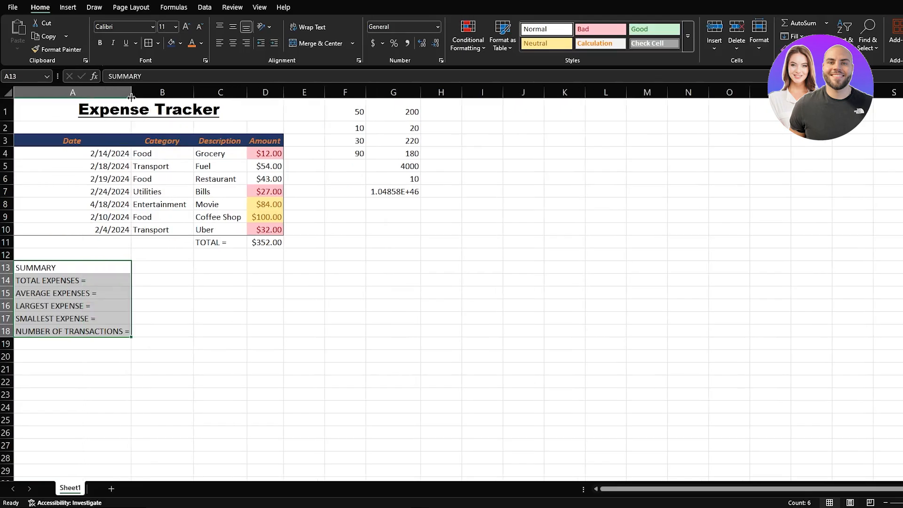
{"action": "left_click", "coordinate": [159, 257]}
{"action": "left_click", "coordinate": [166, 267]}
Step: Calculate the total expenses in B14 with =SUM(D4:D10)
{"action": "left_click", "coordinate": [163, 281]}
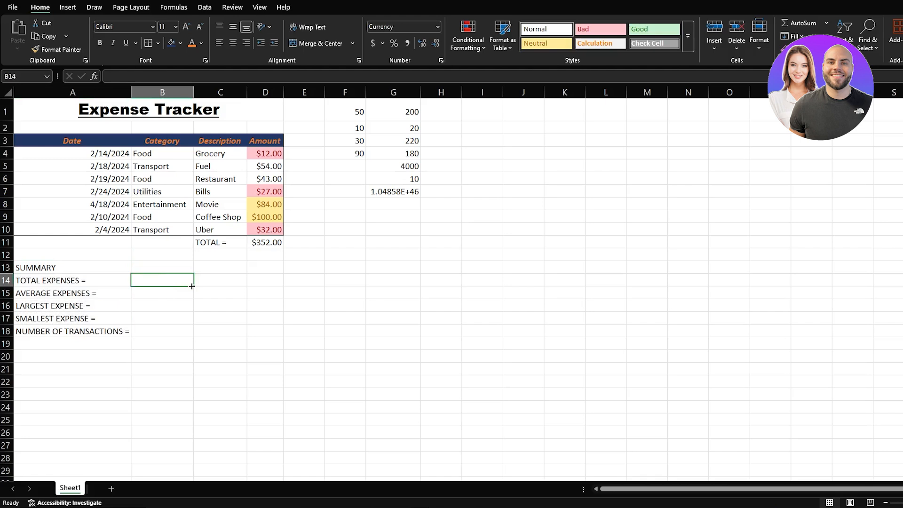
{"action": "type", "text": "="}
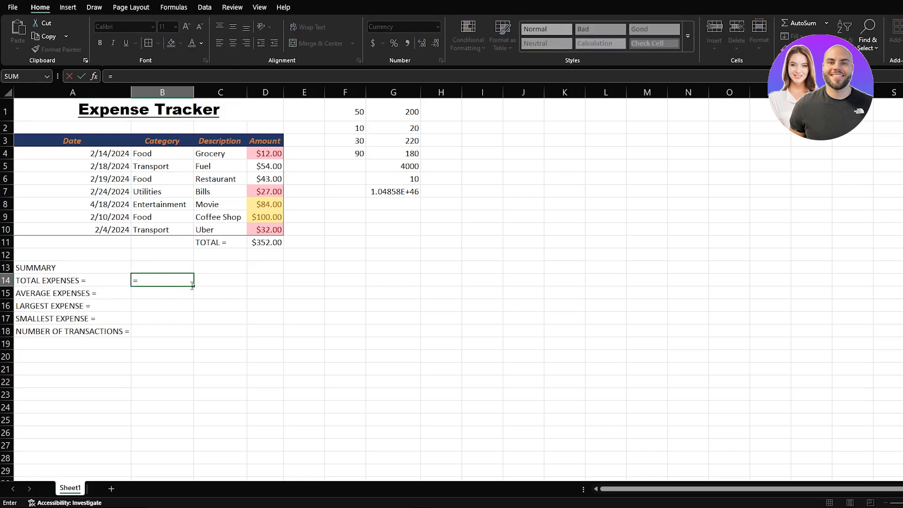
{"action": "type", "text": "SUM"}
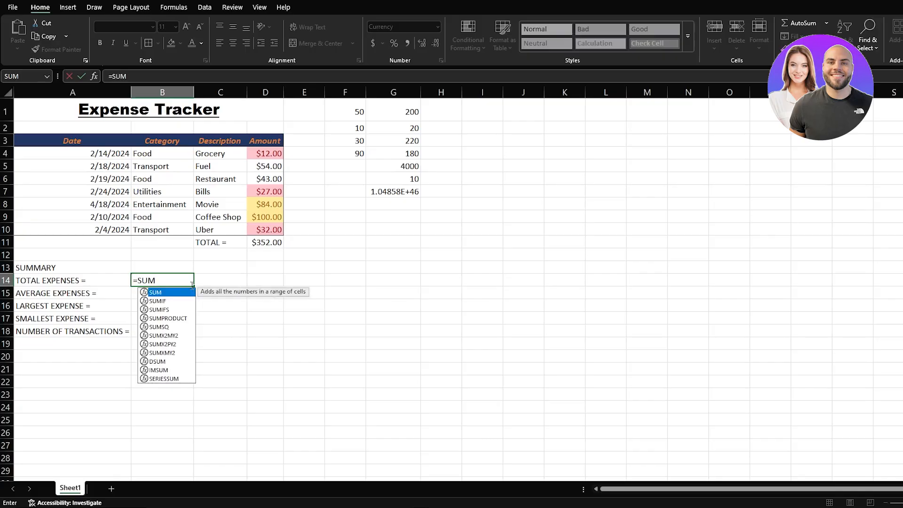
{"action": "type", "text": "(D4:D10)"}
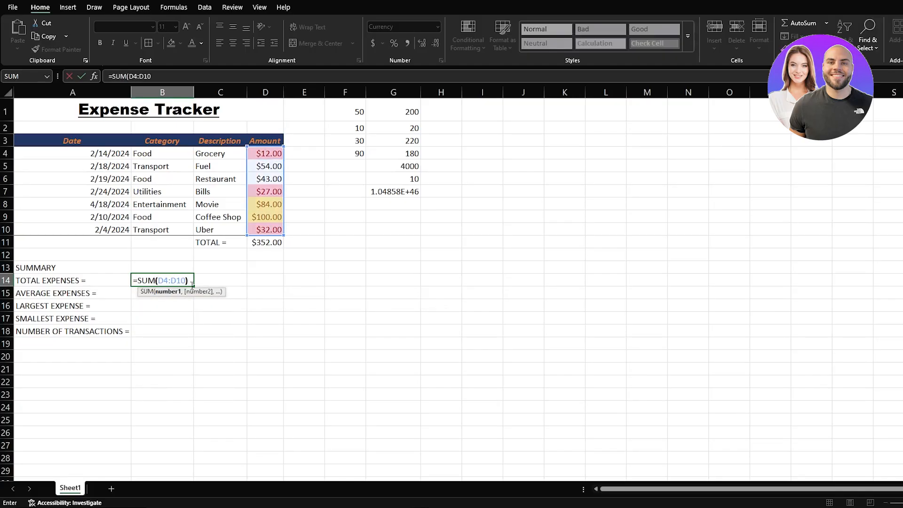
{"action": "key", "text": "Return"}
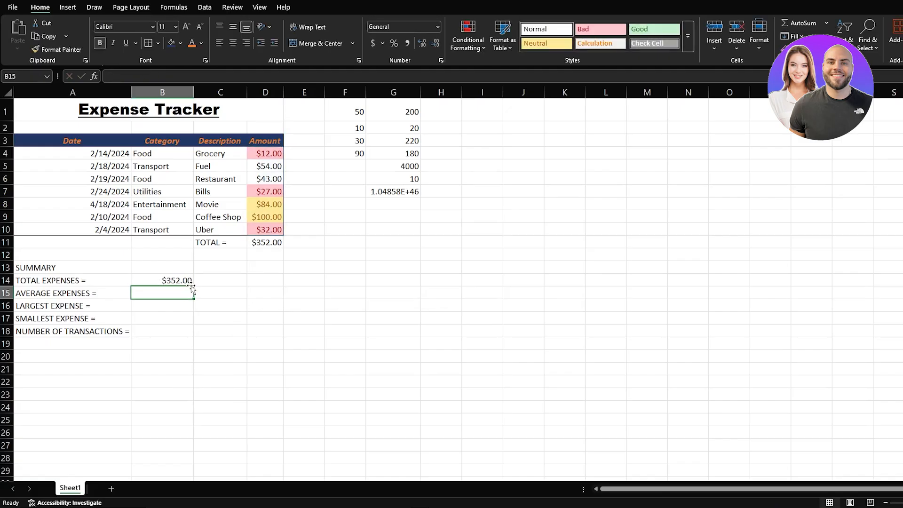
Step: Calculate the average expense in B15 with =AVERAGE(D4:D10)
{"action": "type", "text": "=AV"}
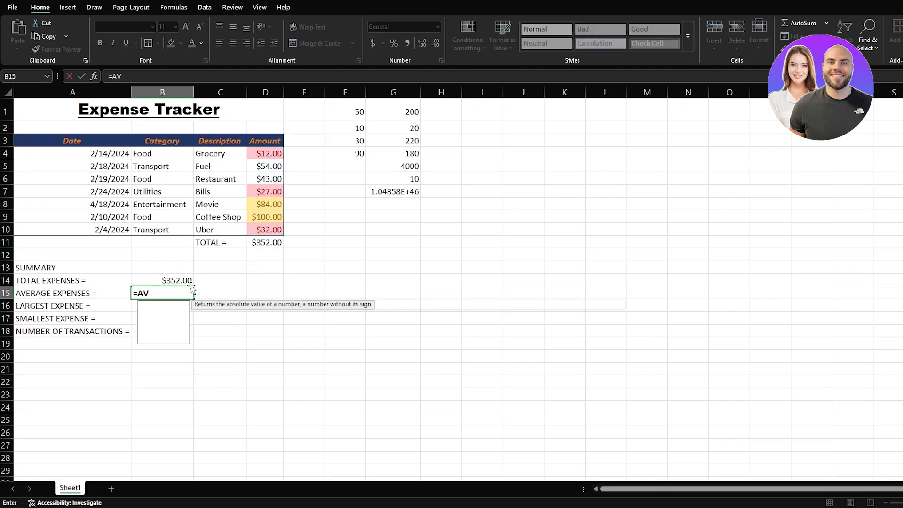
{"action": "type", "text": "ERAGE("}
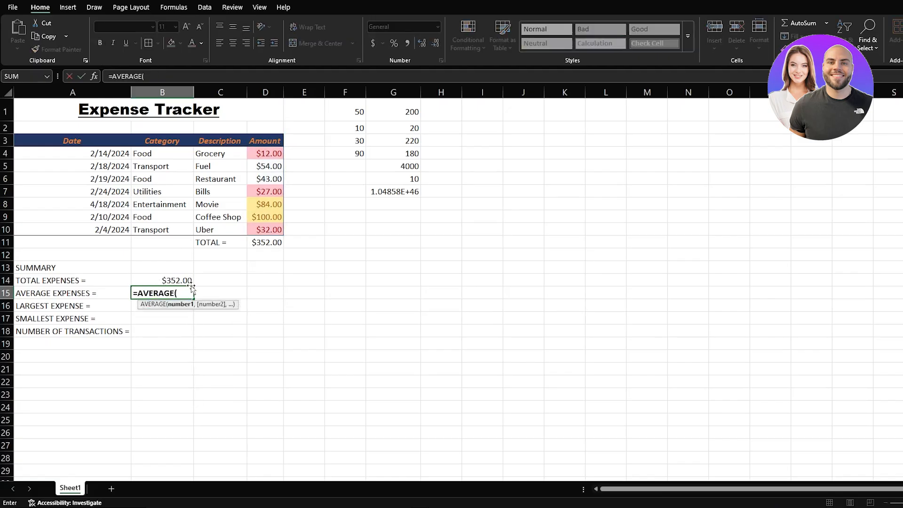
{"action": "type", "text": "D"}
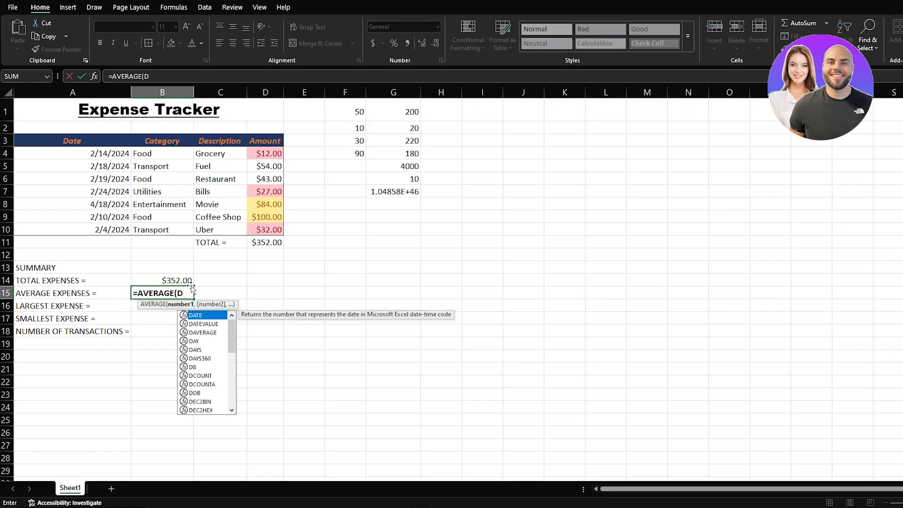
{"action": "type", "text": "4:D10"}
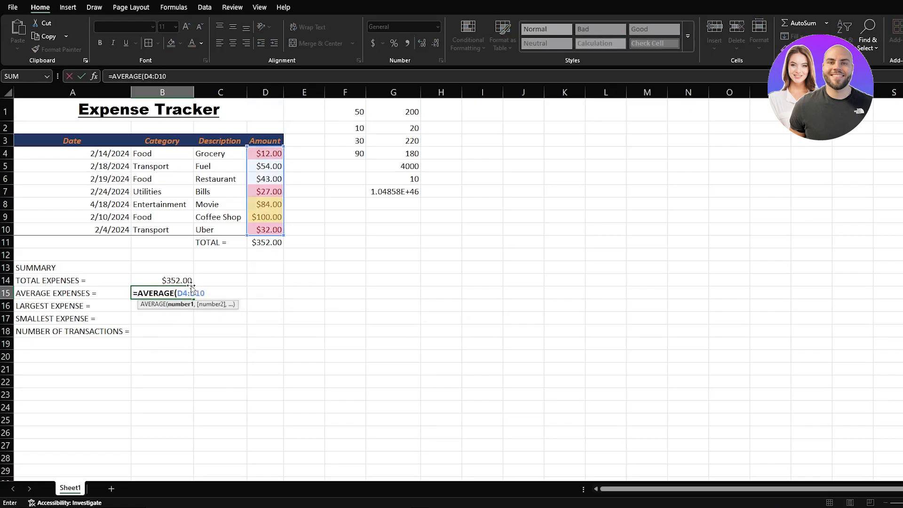
{"action": "type", "text": ")"}
{"action": "key", "text": "Return"}
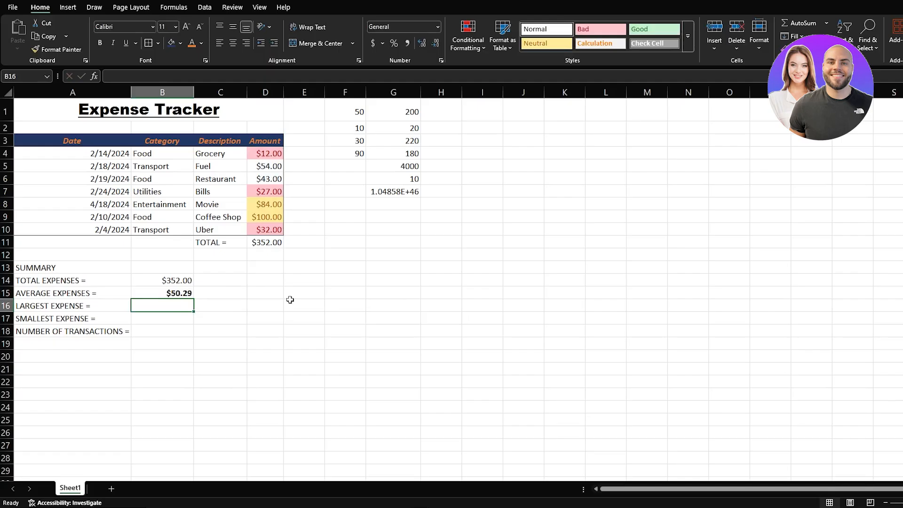
Step: Find the largest expense in B16 with =MAX(D4:D10)
{"action": "type", "text": "="}
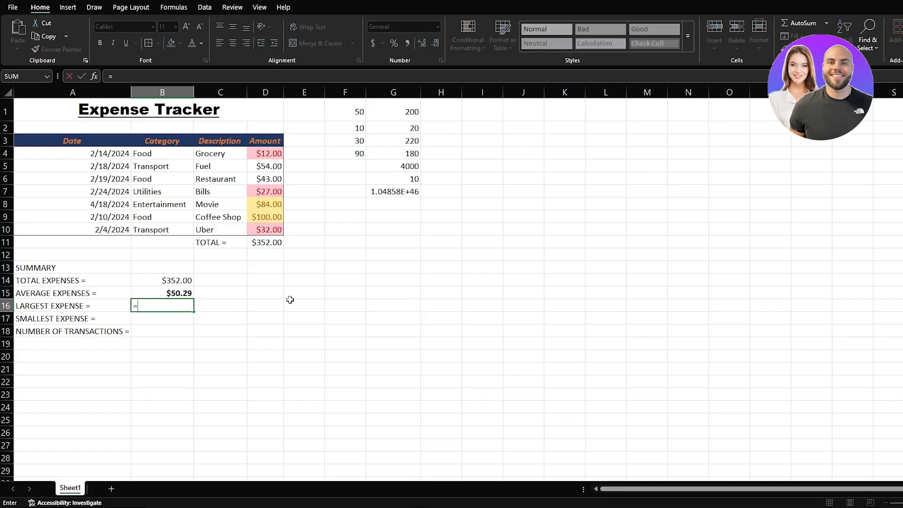
{"action": "type", "text": "mAX(D"}
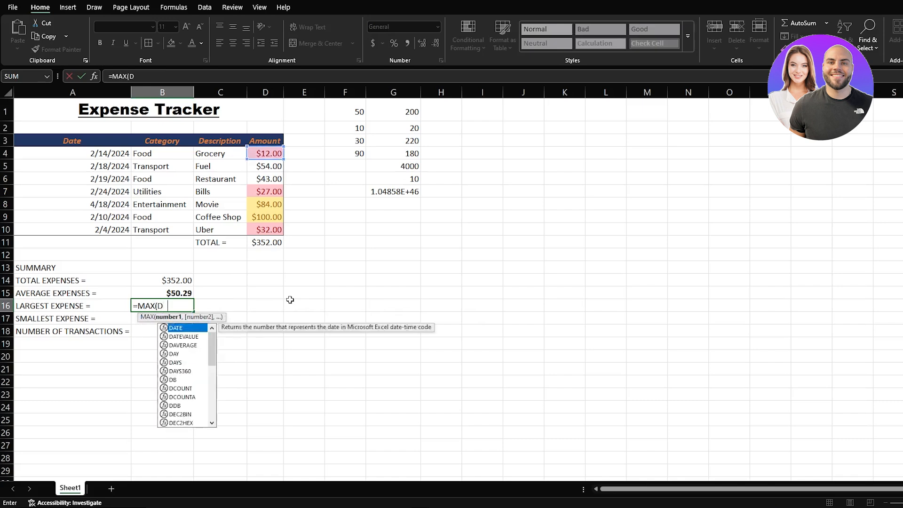
{"action": "type", "text": "4:D10"}
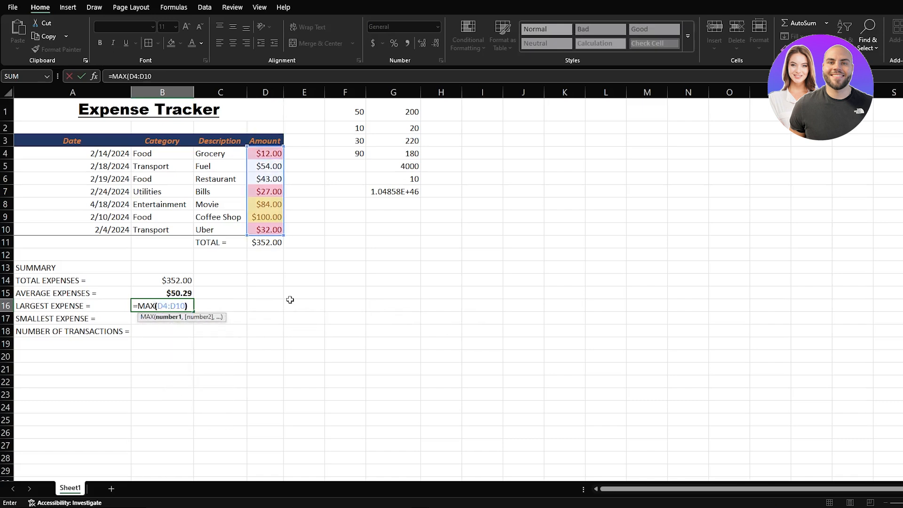
{"action": "key", "text": "Return"}
Step: Find the smallest expense in B17 with =MIN(D4:D10)
{"action": "type", "text": "=MIN"}
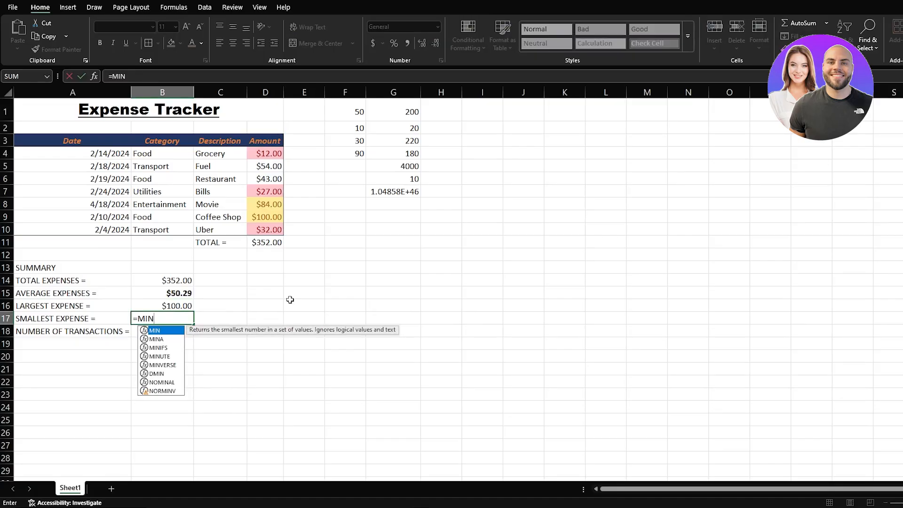
{"action": "type", "text": "(D4:"}
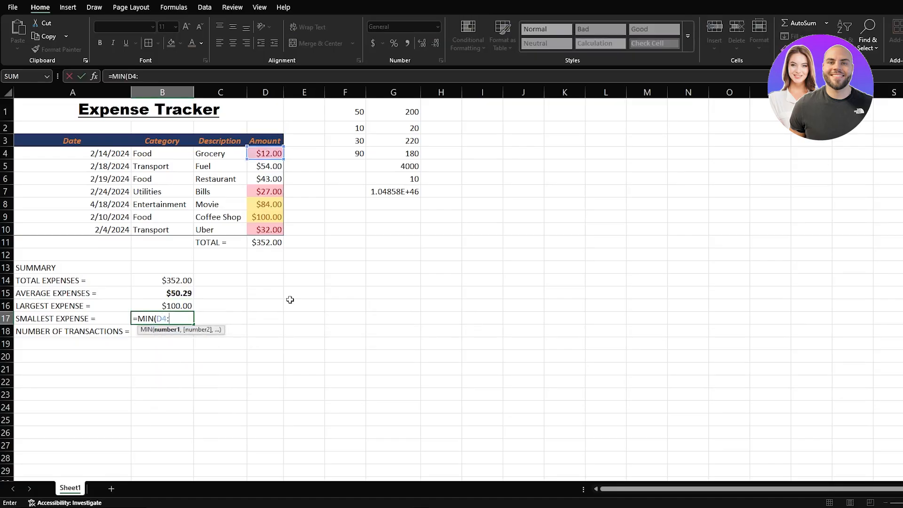
{"action": "type", "text": "D10)"}
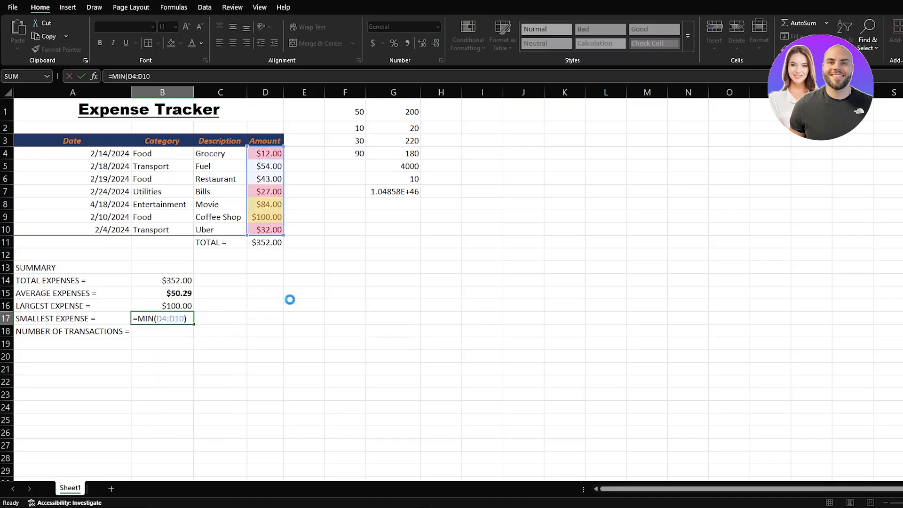
{"action": "key", "text": "Return"}
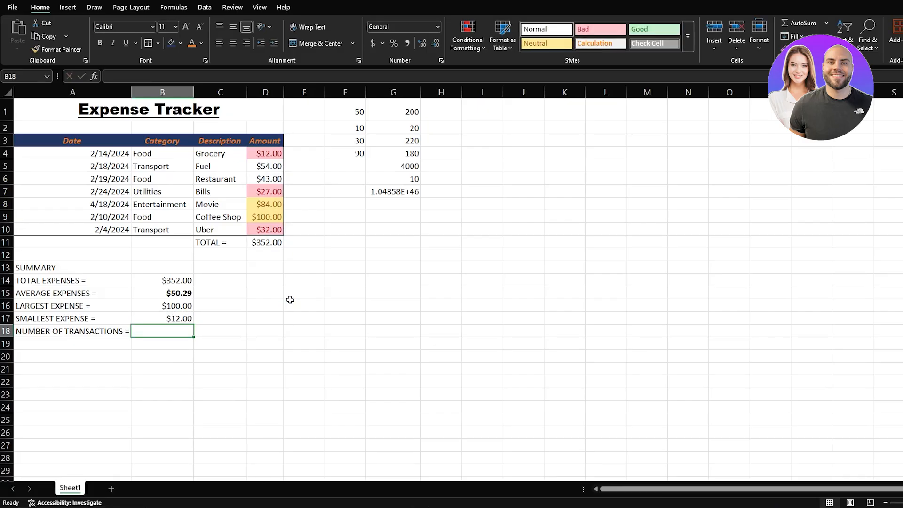
Step: Count the number of transactions in B18 with =COUNT(D4:D10)
{"action": "type", "text": "=COUNT"}
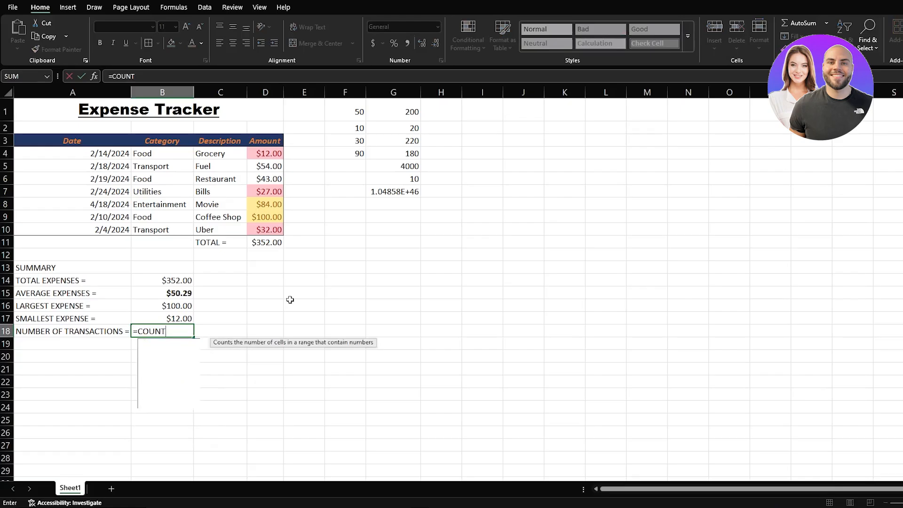
{"action": "type", "text": "(D4:D10)"}
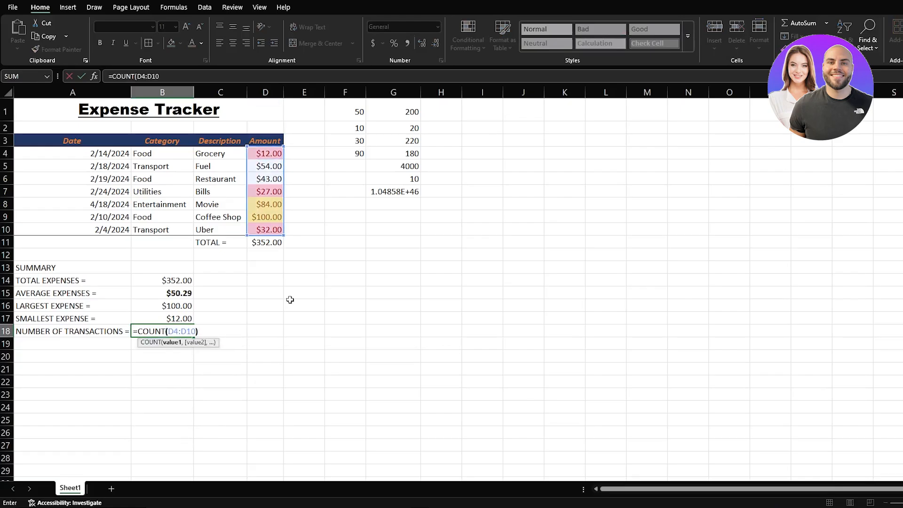
{"action": "key", "text": "Return"}
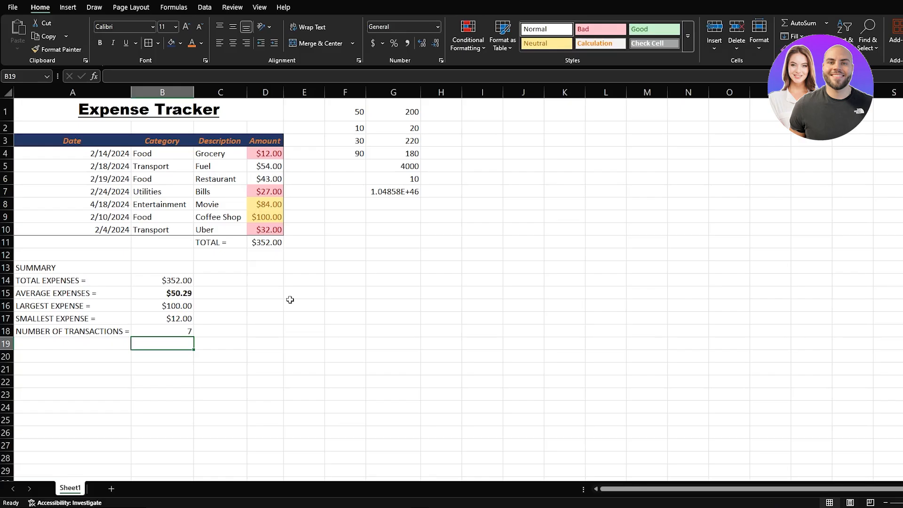
{"action": "key", "text": "ctrl+c"}
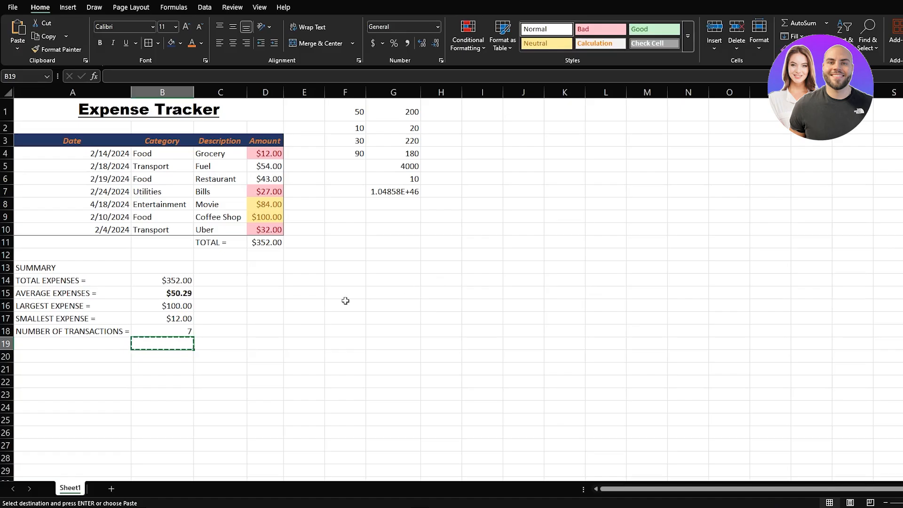
{"action": "left_click", "coordinate": [343, 374]}
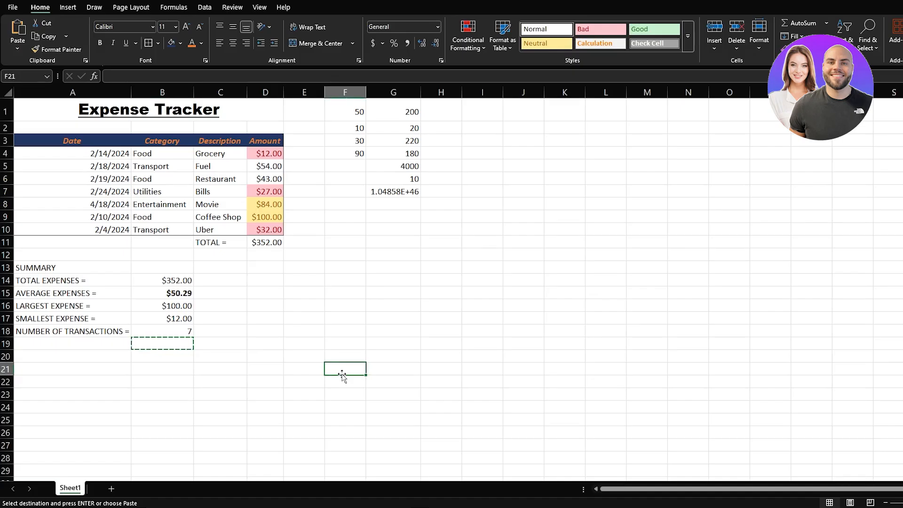
{"action": "scroll", "coordinate": [342, 375], "scroll_direction": "down", "scroll_amount": 3}
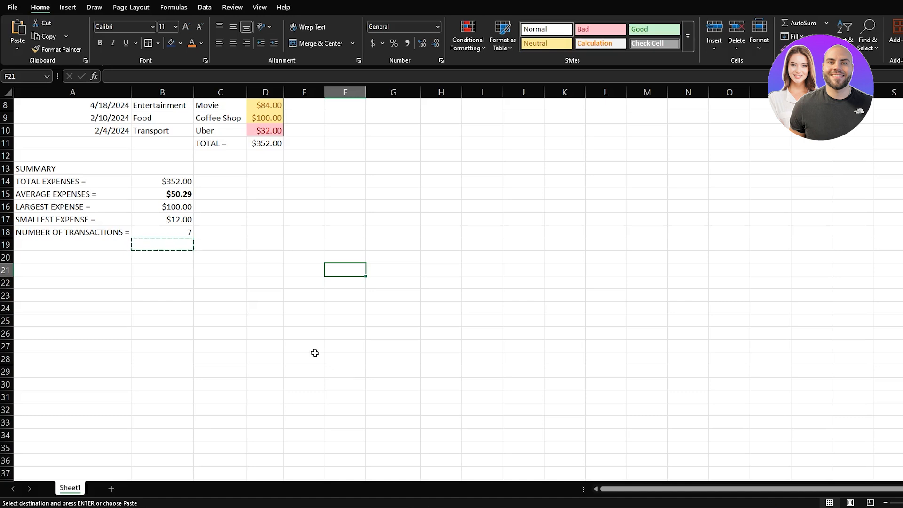
{"action": "scroll", "coordinate": [315, 353], "scroll_direction": "down", "scroll_amount": 4}
{"action": "scroll", "coordinate": [315, 353], "scroll_direction": "up", "scroll_amount": 4}
{"action": "scroll", "coordinate": [314, 352], "scroll_direction": "down", "scroll_amount": 3}
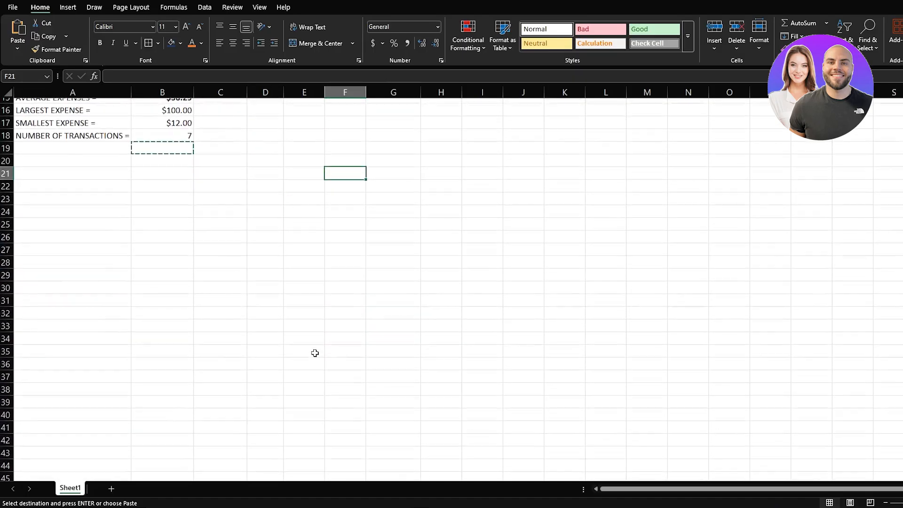
{"action": "scroll", "coordinate": [95, 226], "scroll_direction": "up", "scroll_amount": 4}
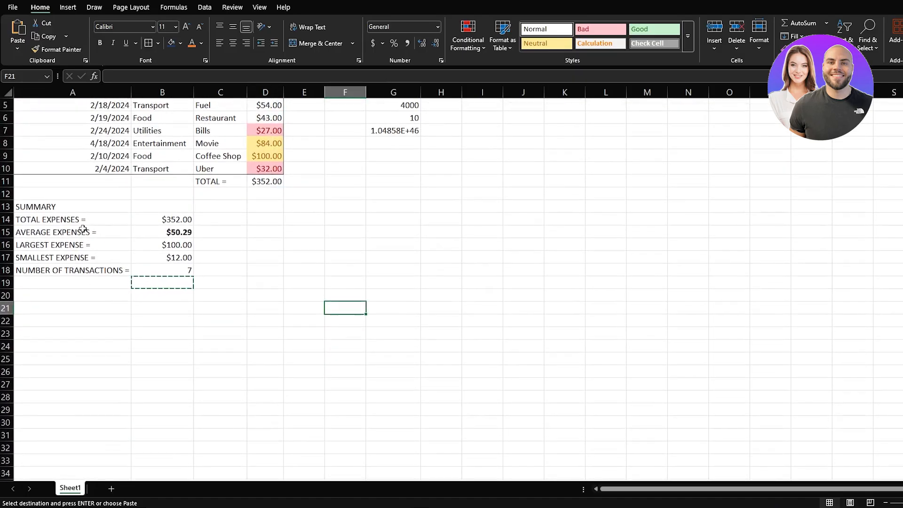
Step: Clear the whole summary section in A13:C19 below the expense table
{"action": "left_click_drag", "start_coordinate": [203, 281], "coordinate": [26, 209]}
{"action": "key", "text": "Return"}
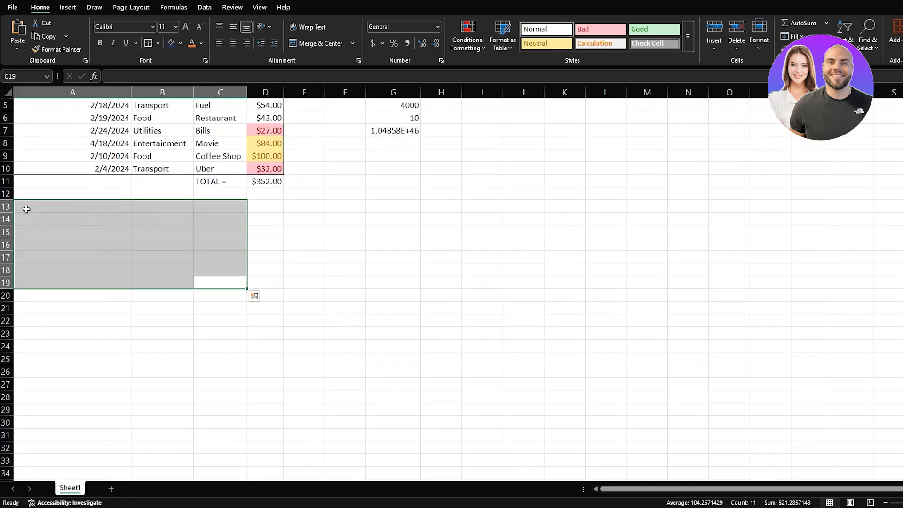
Step: Enter the sample values 10, 20 and 30 in cells A14 through A16
{"action": "left_click", "coordinate": [38, 219]}
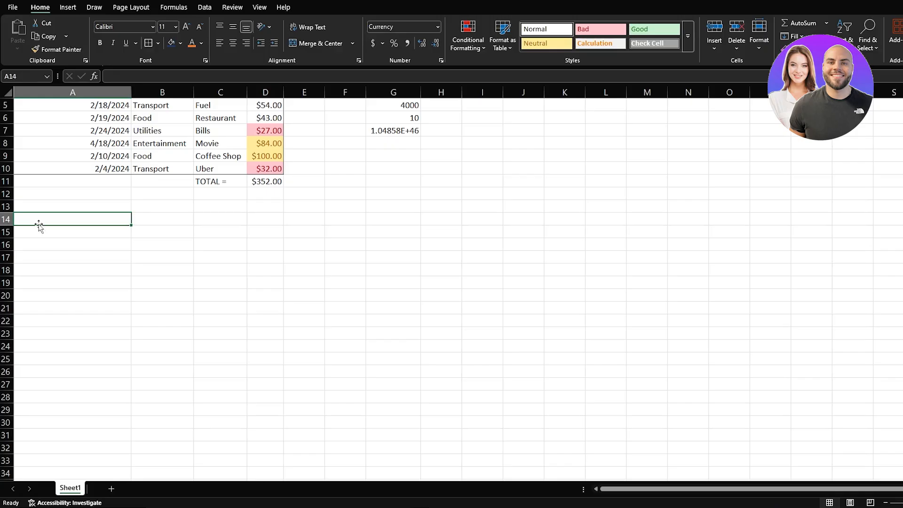
{"action": "type", "text": "10"}
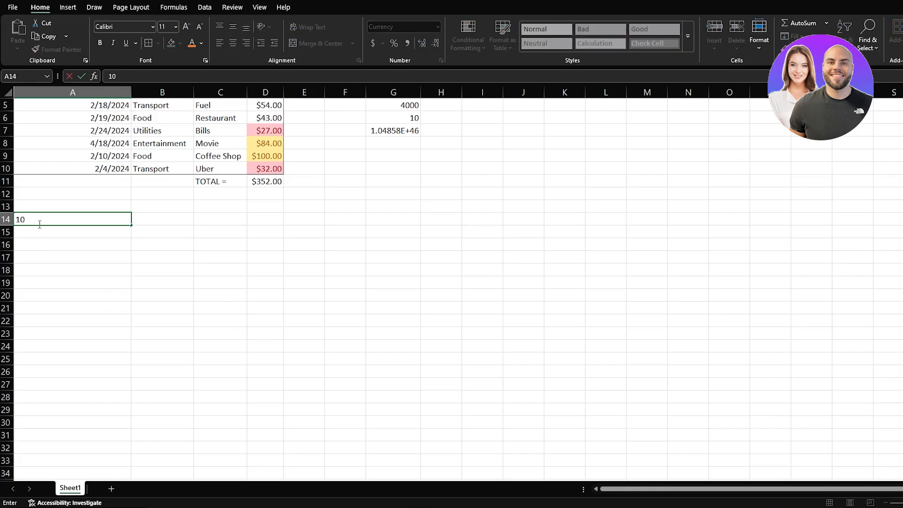
{"action": "key", "text": "Return"}
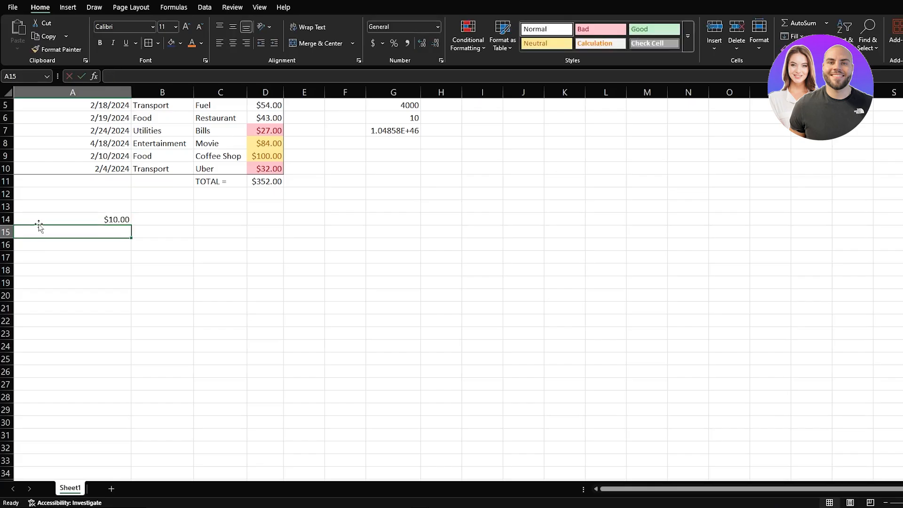
{"action": "type", "text": "20"}
{"action": "key", "text": "Return"}
{"action": "type", "text": "3"}
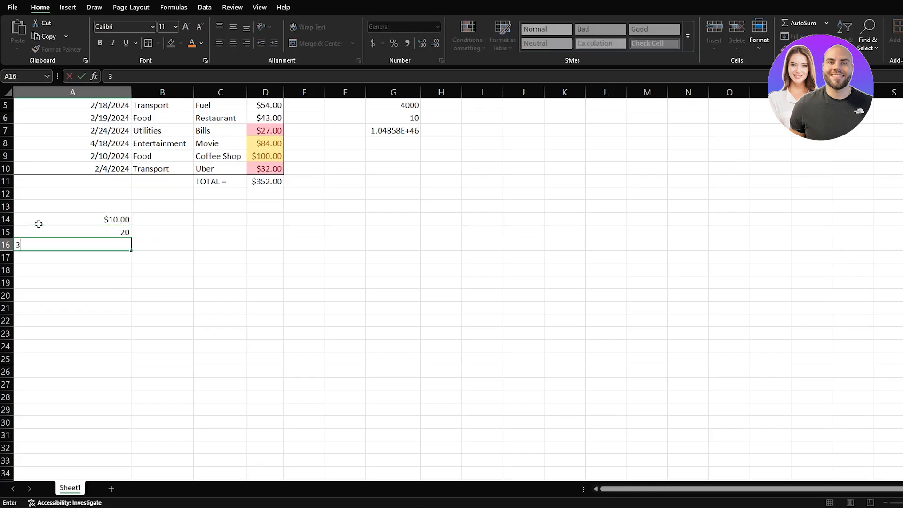
{"action": "type", "text": "0"}
{"action": "key", "text": "Return"}
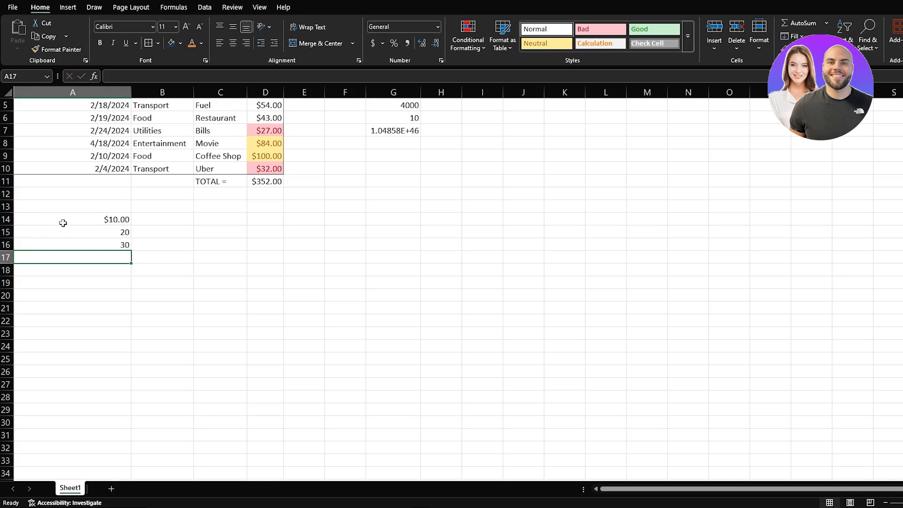
Step: Change the format of the value in A14 from currency to Number
{"action": "left_click", "coordinate": [90, 220]}
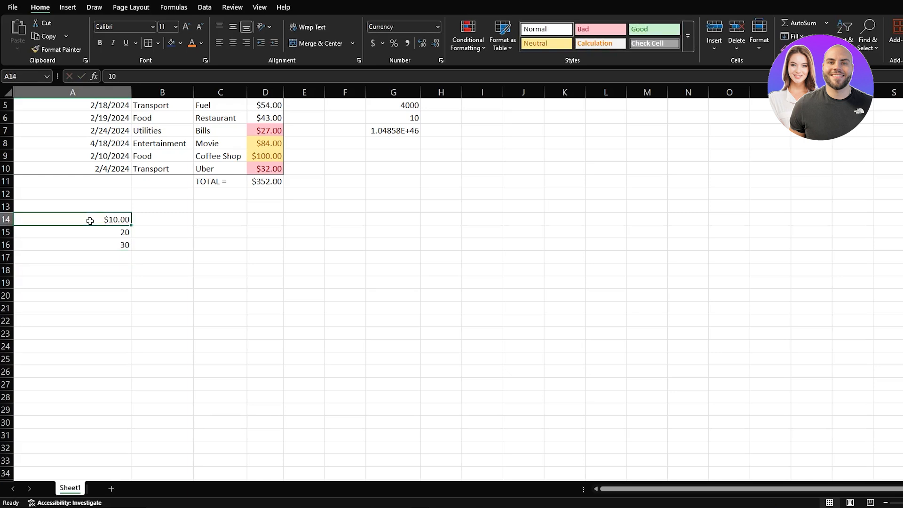
{"action": "left_click", "coordinate": [437, 27]}
{"action": "left_click", "coordinate": [423, 71]}
Step: Enter the relative-reference formula =A14*2 in cell B14
{"action": "left_click", "coordinate": [167, 219]}
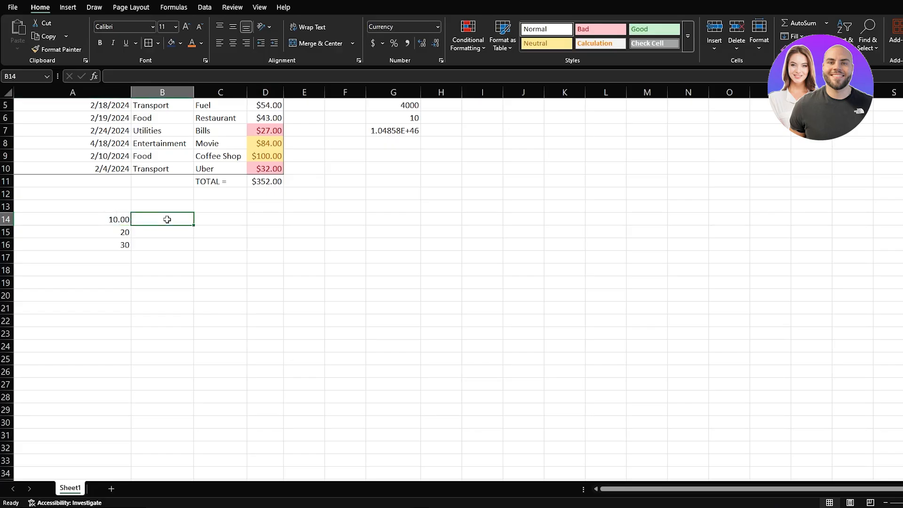
{"action": "type", "text": "=A"}
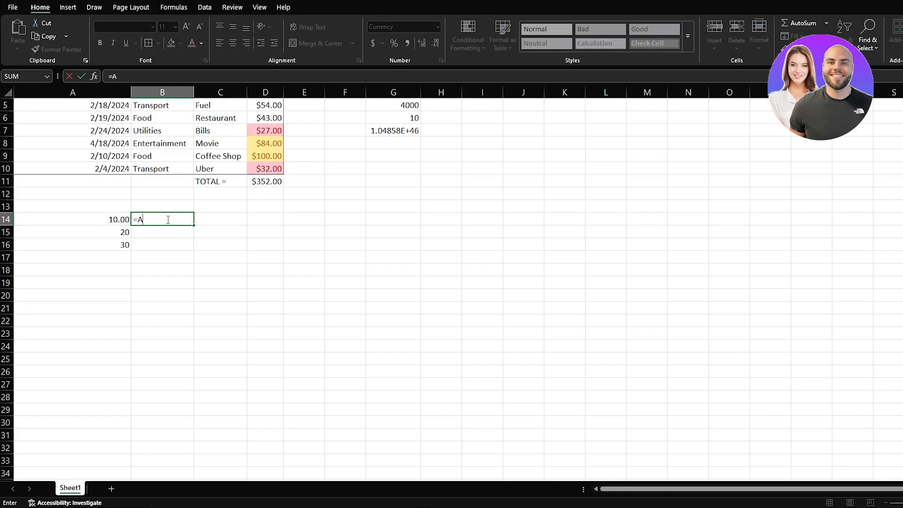
{"action": "type", "text": "14*2"}
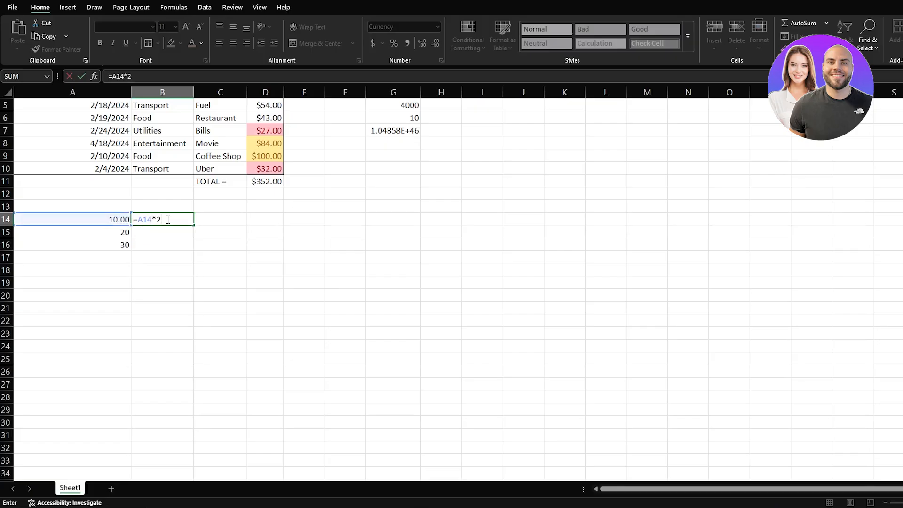
{"action": "key", "text": "Return"}
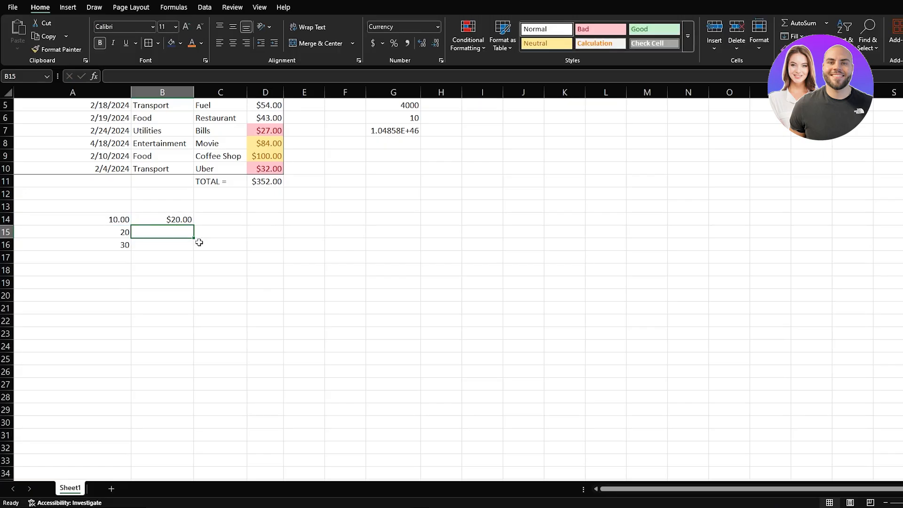
Step: Try copying the formula from B14 into B15, and undo the paste
{"action": "left_click", "coordinate": [181, 218]}
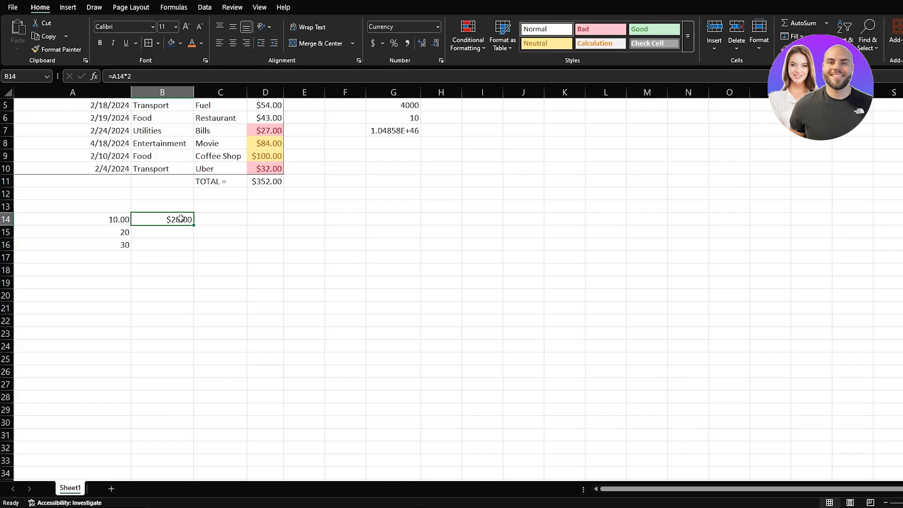
{"action": "right_click", "coordinate": [181, 218]}
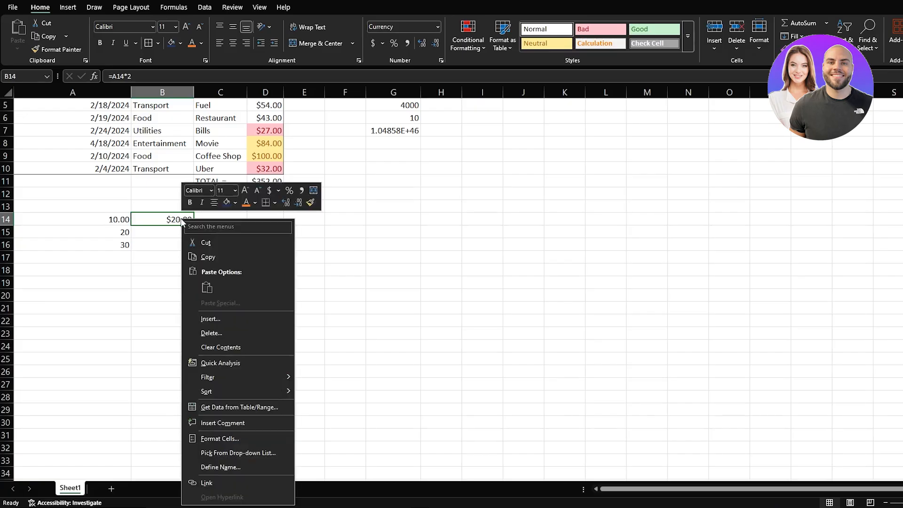
{"action": "left_click", "coordinate": [216, 256]}
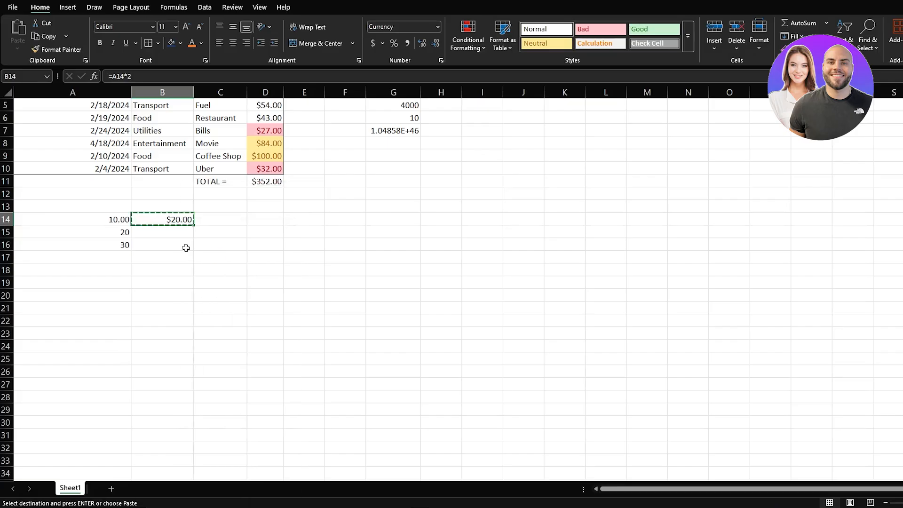
{"action": "left_click", "coordinate": [165, 232]}
{"action": "right_click", "coordinate": [165, 232]}
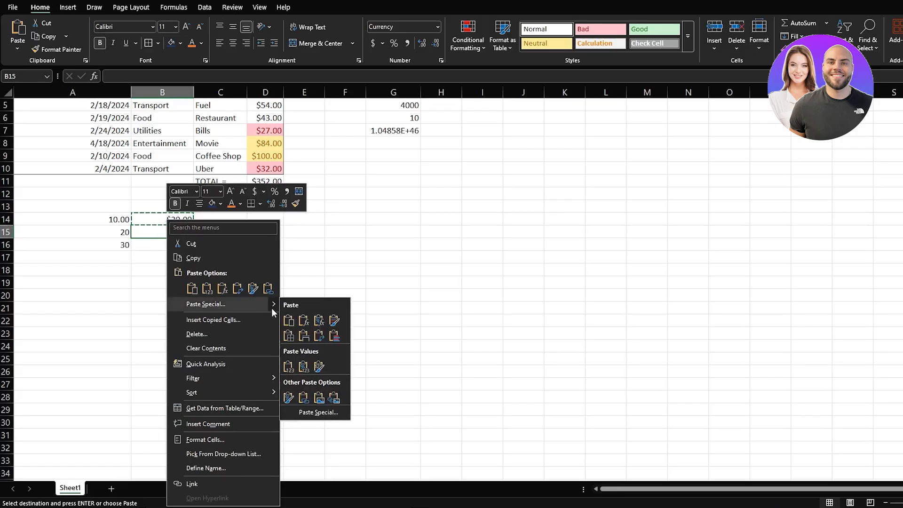
{"action": "left_click", "coordinate": [206, 286]}
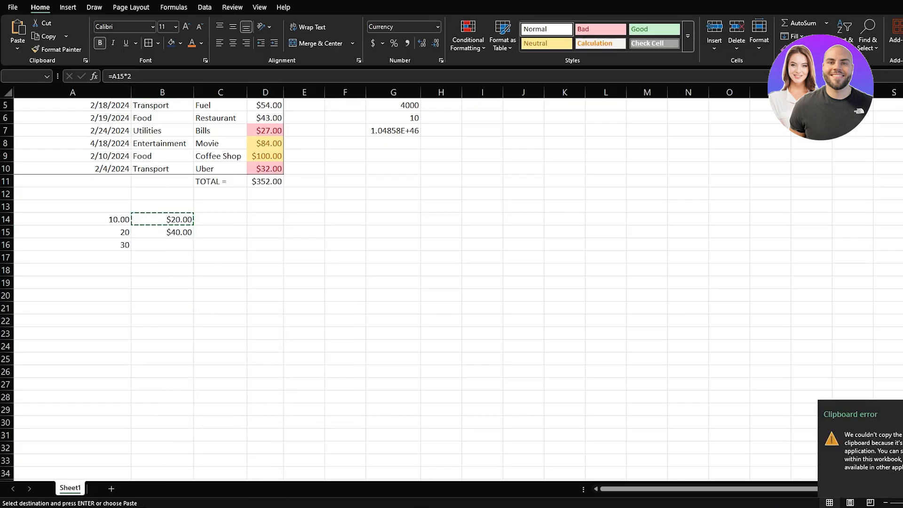
{"action": "key", "text": "ctrl+z"}
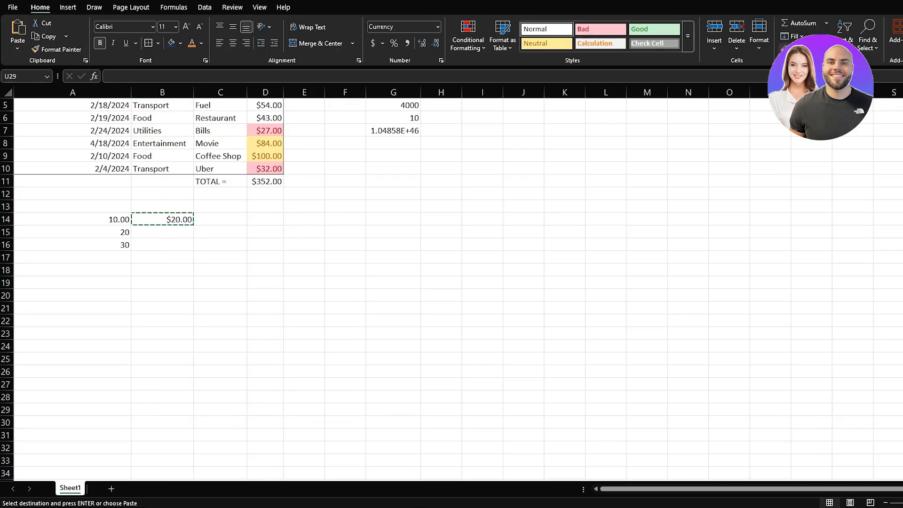
{"action": "left_click", "coordinate": [184, 229]}
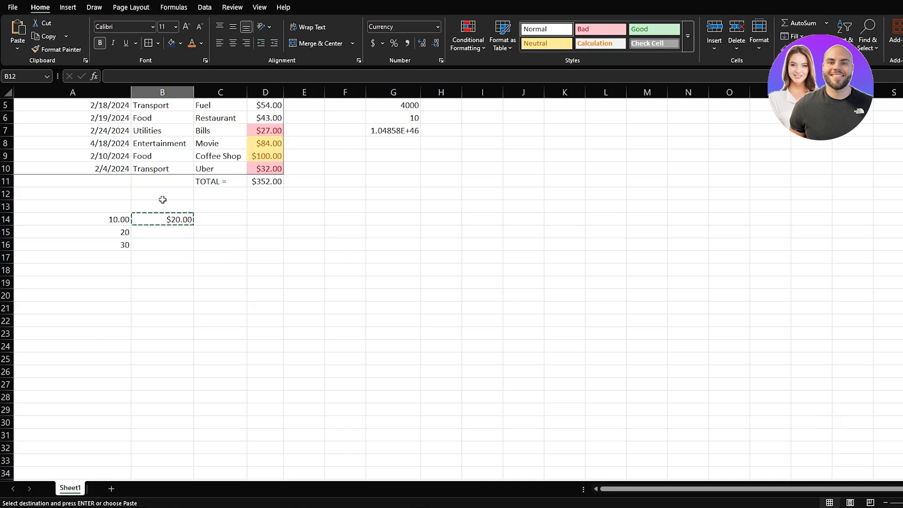
{"action": "left_click", "coordinate": [197, 209]}
{"action": "key", "text": "Escape"}
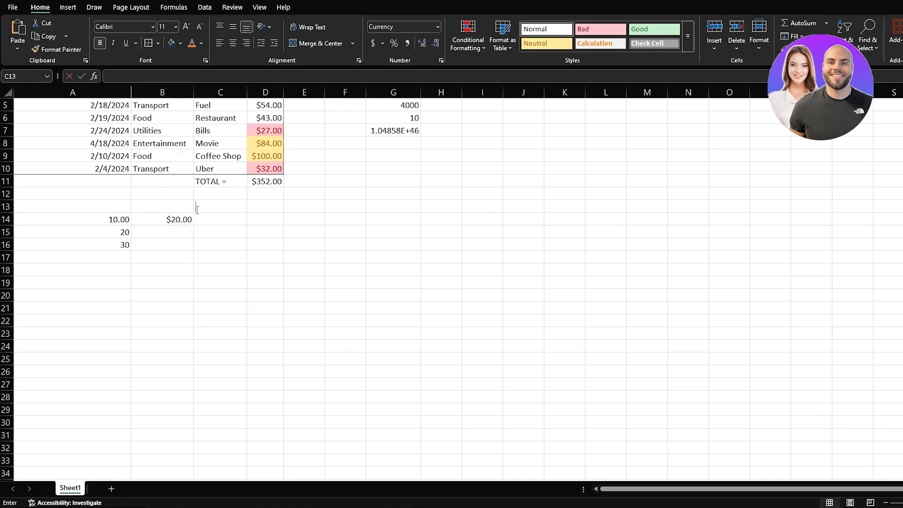
{"action": "left_click", "coordinate": [173, 218]}
{"action": "scroll", "coordinate": [185, 218], "scroll_direction": "down", "scroll_amount": 6}
{"action": "scroll", "coordinate": [186, 218], "scroll_direction": "up", "scroll_amount": 5}
{"action": "left_click", "coordinate": [168, 271]}
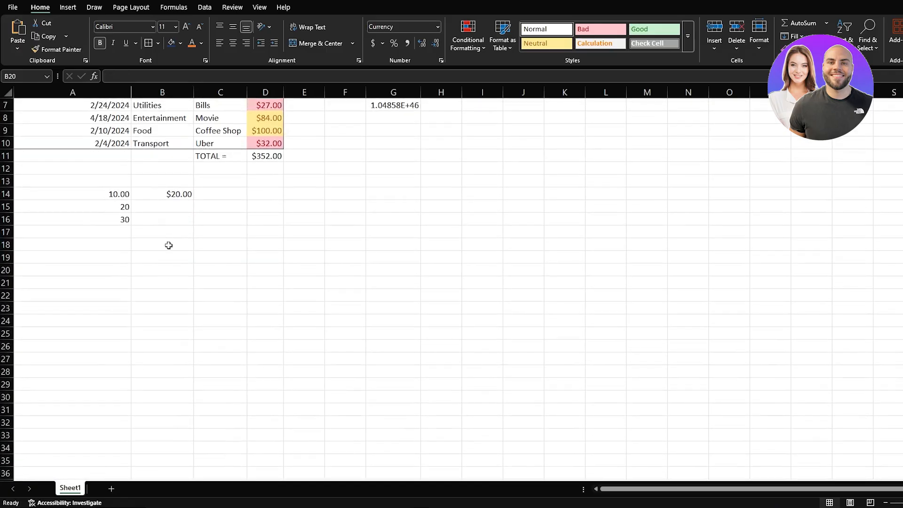
{"action": "double_click", "coordinate": [186, 195]}
{"action": "left_click", "coordinate": [252, 212]}
Step: Copy the formula in B14 into B15 and B16, and inspect the cell reference in B16
{"action": "left_click", "coordinate": [175, 193]}
{"action": "key", "text": "ctrl+c"}
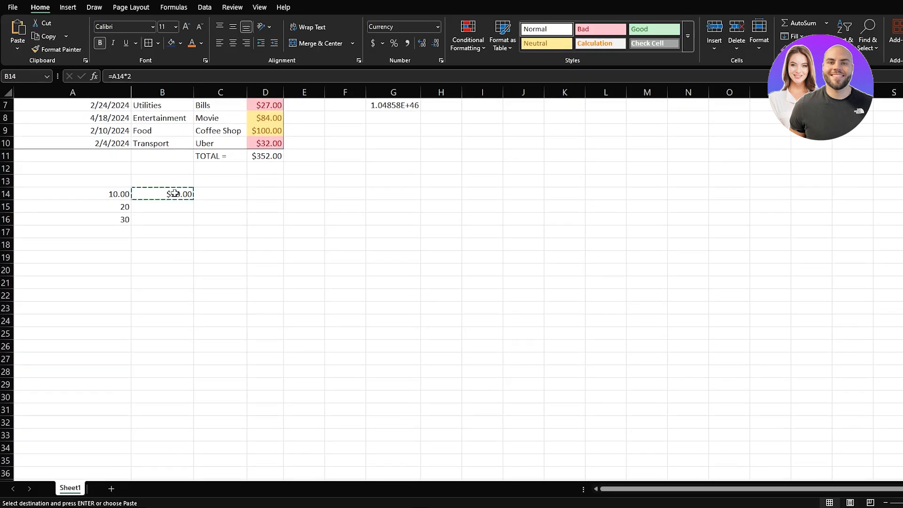
{"action": "left_click", "coordinate": [175, 203]}
{"action": "key", "text": "ctrl+v"}
{"action": "left_click", "coordinate": [240, 197]}
{"action": "left_click", "coordinate": [177, 221]}
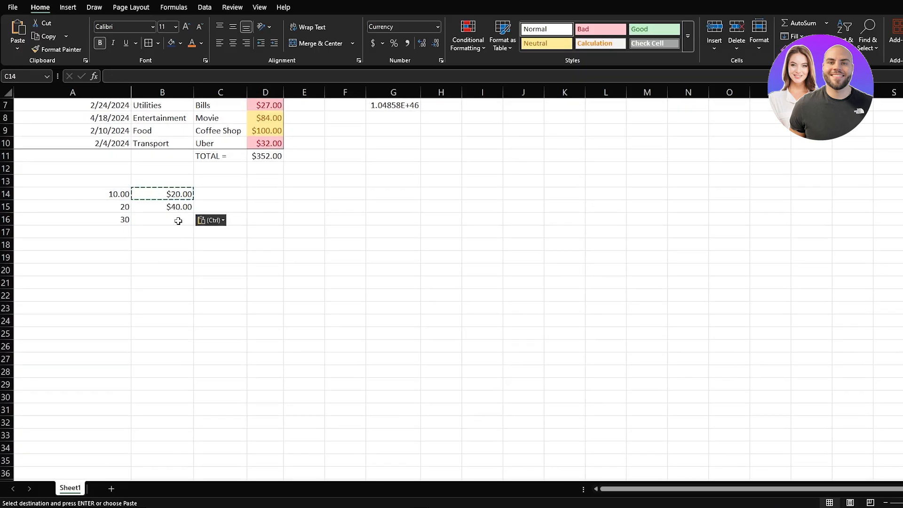
{"action": "key", "text": "ctrl+v"}
{"action": "key", "text": "ctrl"}
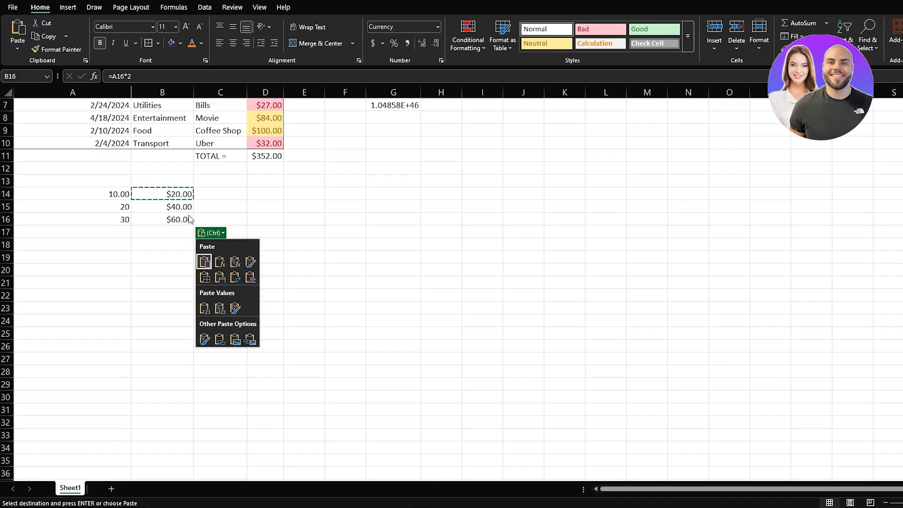
{"action": "double_click", "coordinate": [181, 218]}
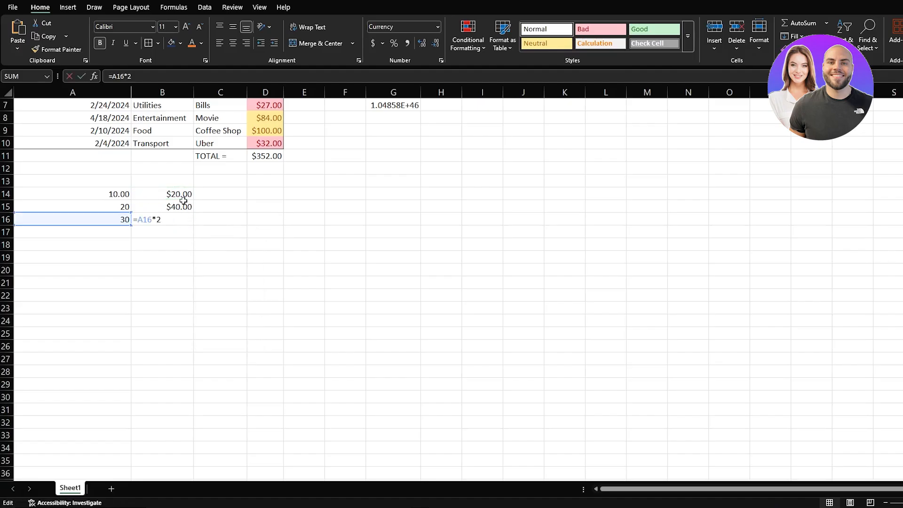
Step: Clear the practice formulas in B14:B16 and the sample values in A14:A16
{"action": "left_click_drag", "start_coordinate": [175, 220], "coordinate": [179, 190]}
{"action": "key", "text": "Delete"}
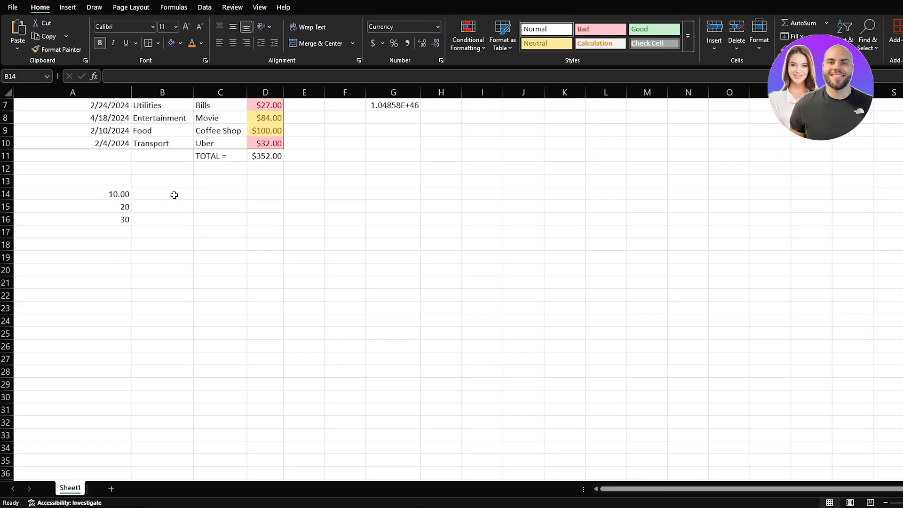
{"action": "left_click_drag", "start_coordinate": [124, 220], "coordinate": [115, 190]}
{"action": "key", "text": "Delete"}
Step: Clear the leftover numbers in F1:G7 beside the expense table
{"action": "scroll", "coordinate": [339, 193], "scroll_direction": "up", "scroll_amount": 2}
{"action": "left_click_drag", "start_coordinate": [354, 111], "coordinate": [393, 191]}
{"action": "key", "text": "Delete"}
Step: Enter the constant 0.10 in cell F1
{"action": "left_click", "coordinate": [356, 115]}
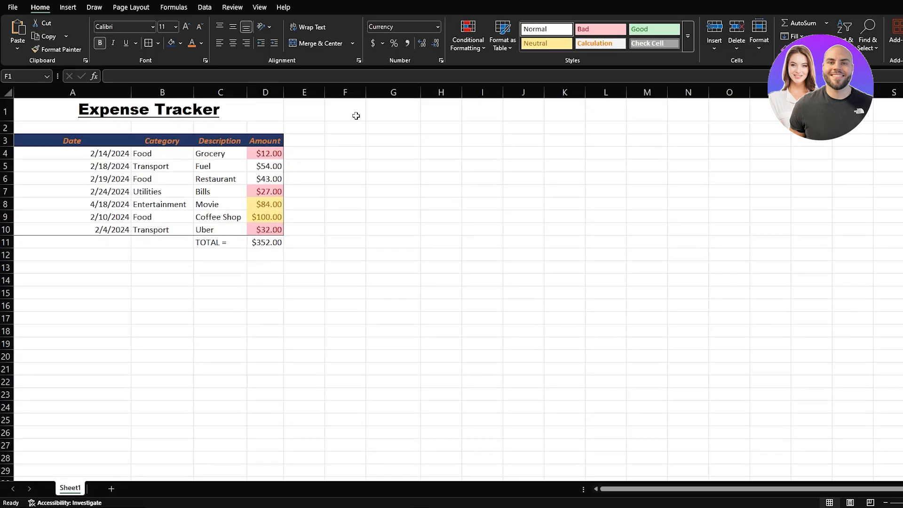
{"action": "type", "text": "0.10"}
{"action": "key", "text": "Return"}
Step: Enter the formula =A14*$F$1 in B14, using an absolute reference to F1
{"action": "left_click", "coordinate": [150, 281]}
{"action": "type", "text": "=A"}
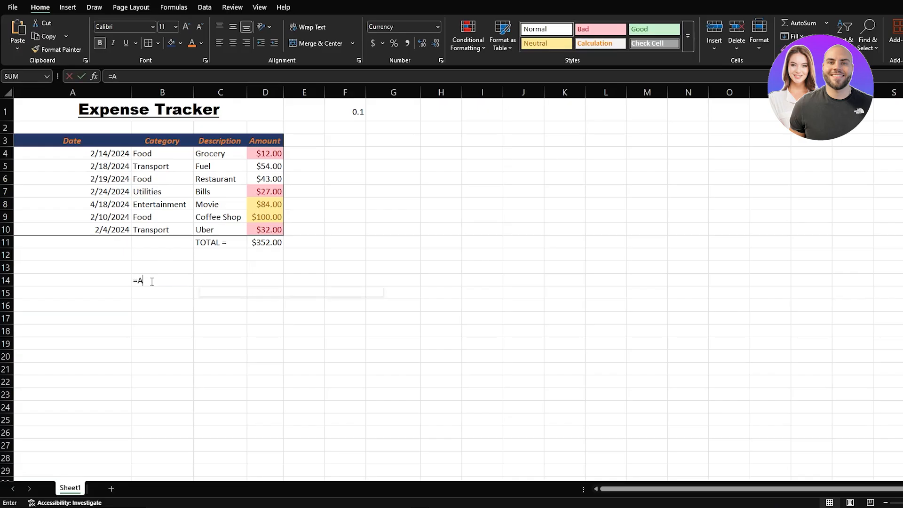
{"action": "type", "text": "14*"}
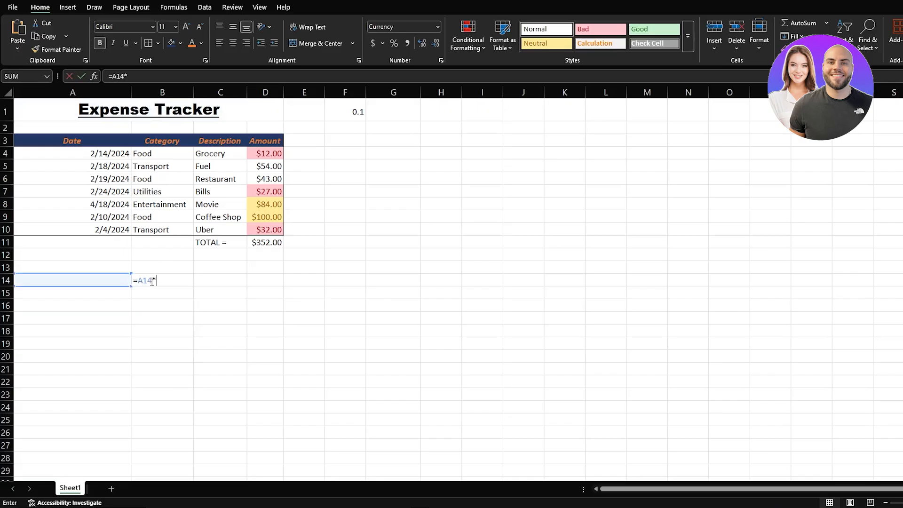
{"action": "type", "text": "$F$1"}
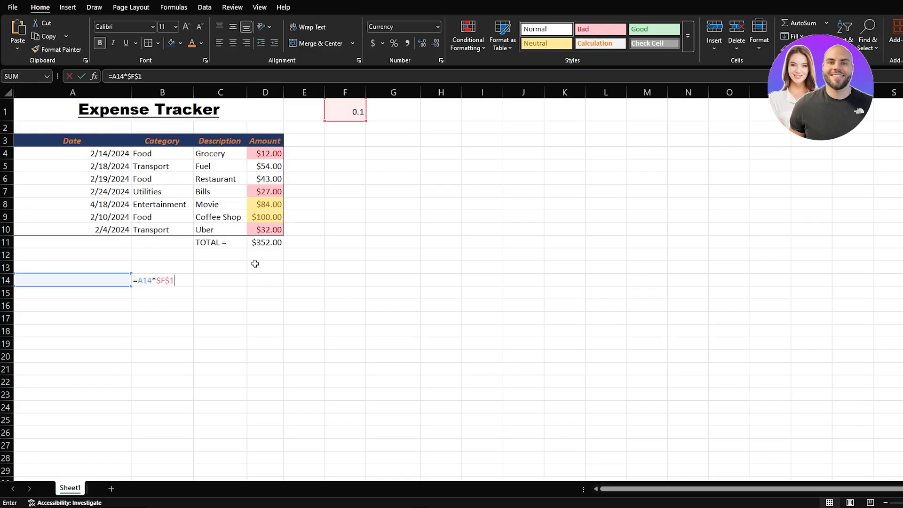
{"action": "key", "text": "Return"}
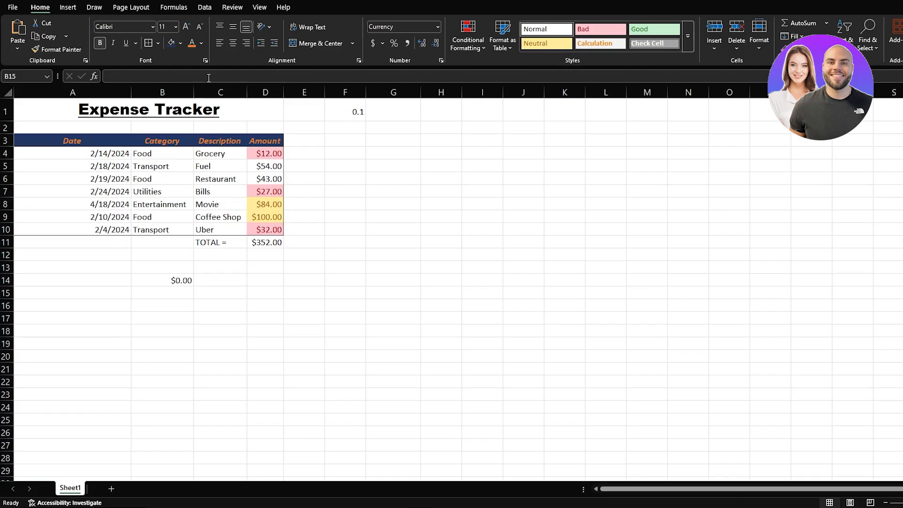
Step: Change the absolute reference $F$1 in the B14 formula to the mixed reference F$1
{"action": "left_click", "coordinate": [186, 292]}
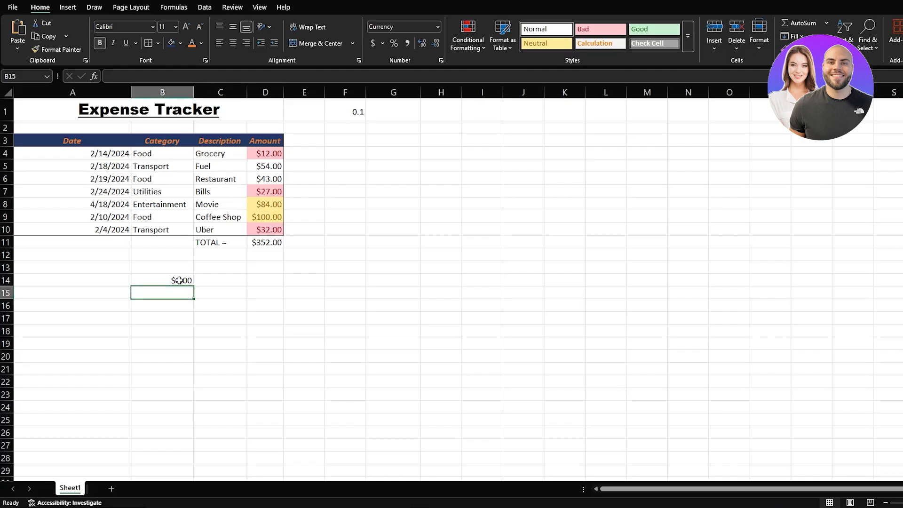
{"action": "left_click", "coordinate": [180, 281]}
{"action": "left_click", "coordinate": [145, 78]}
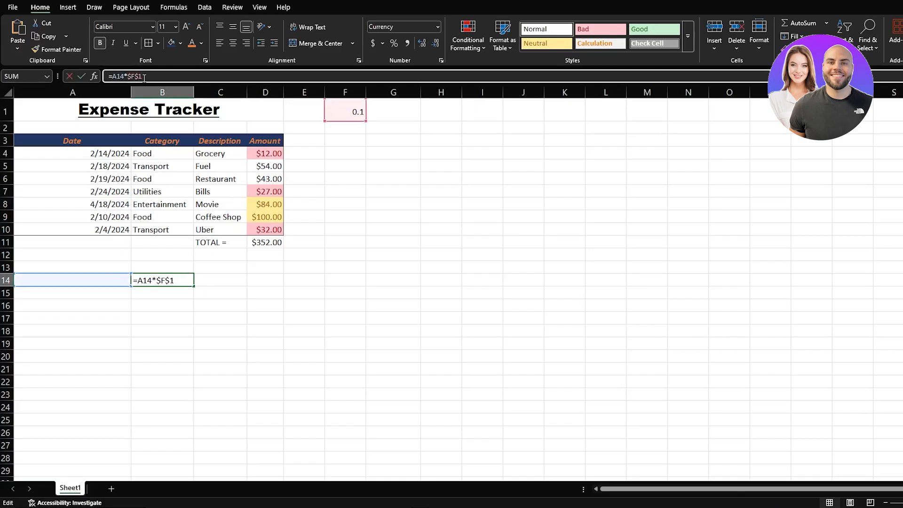
{"action": "key", "text": "F4"}
{"action": "left_click", "coordinate": [183, 275]}
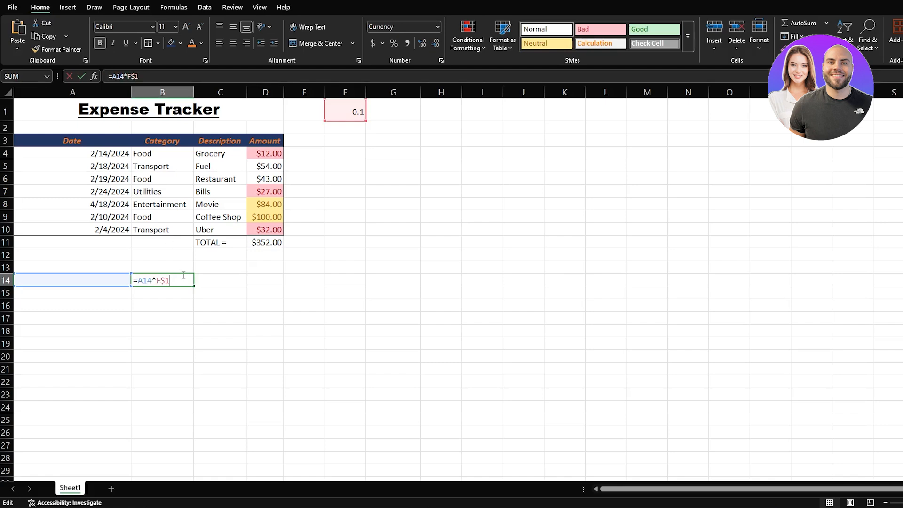
{"action": "key", "text": "Return"}
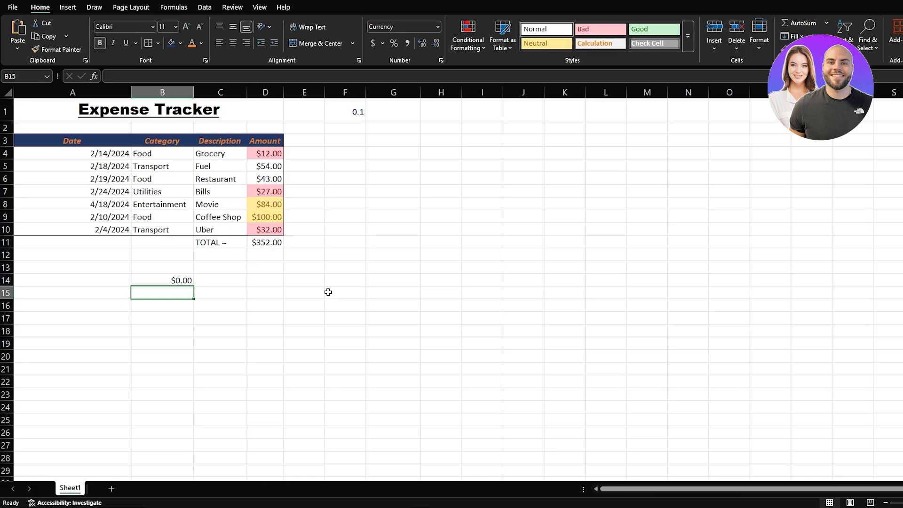
Step: Clear the contents of the practice area A14:C18 below the expense table
{"action": "left_click_drag", "start_coordinate": [116, 274], "coordinate": [230, 330]}
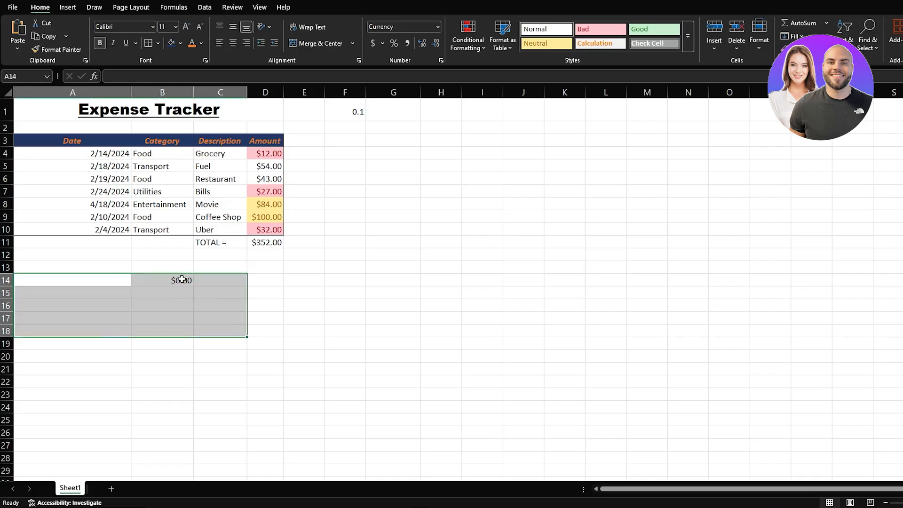
{"action": "right_click", "coordinate": [182, 279]}
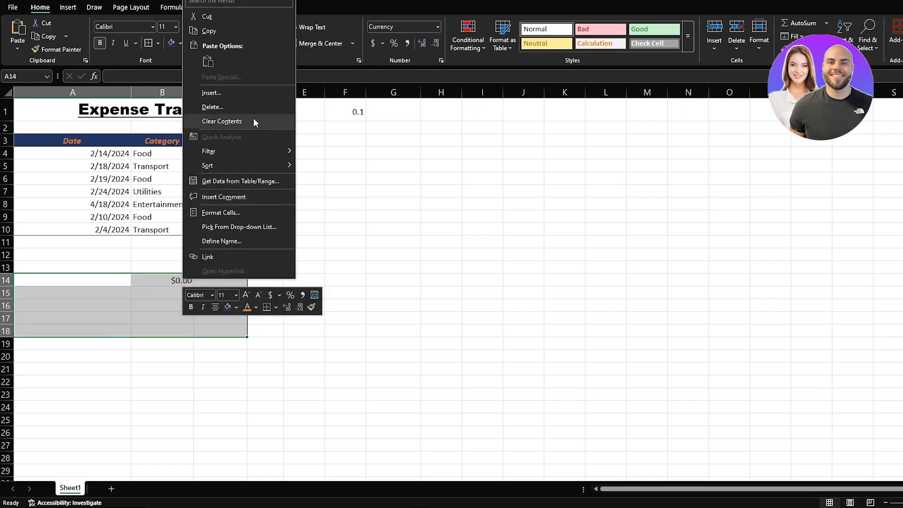
{"action": "left_click", "coordinate": [255, 121]}
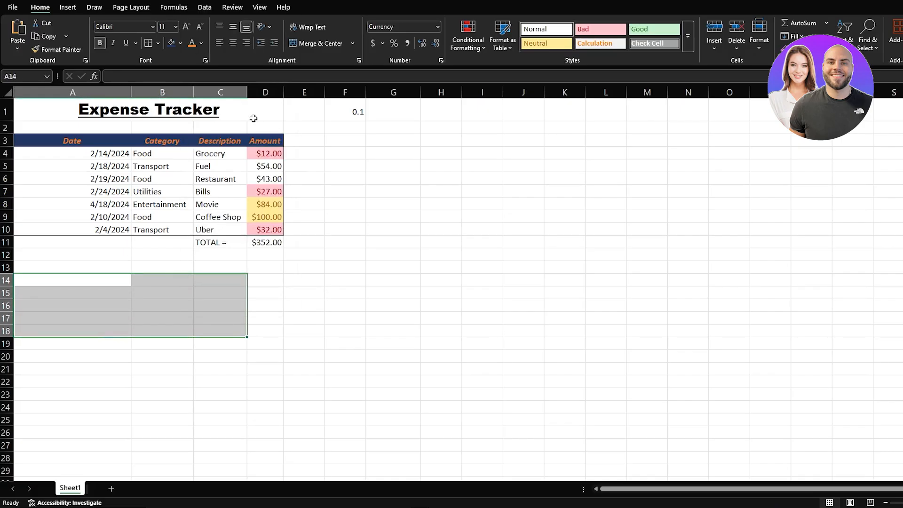
{"action": "left_click", "coordinate": [183, 294]}
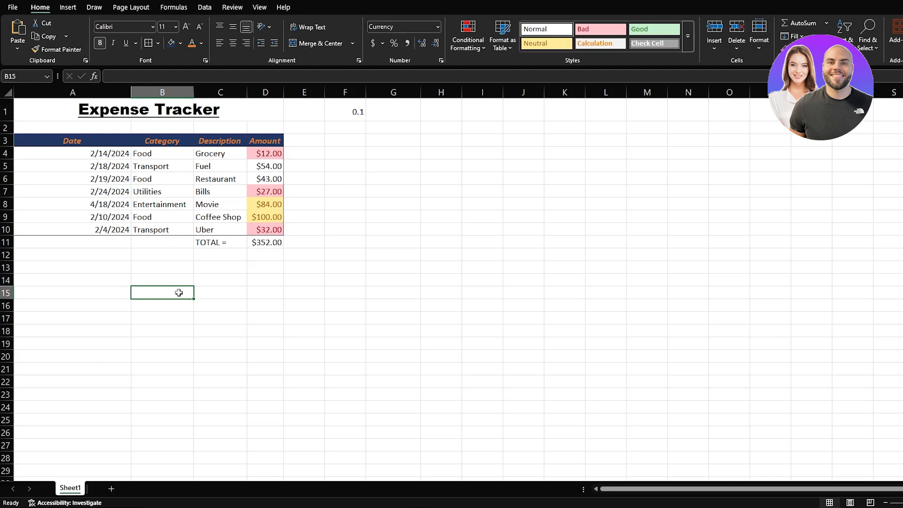
{"action": "type", "text": "=I"}
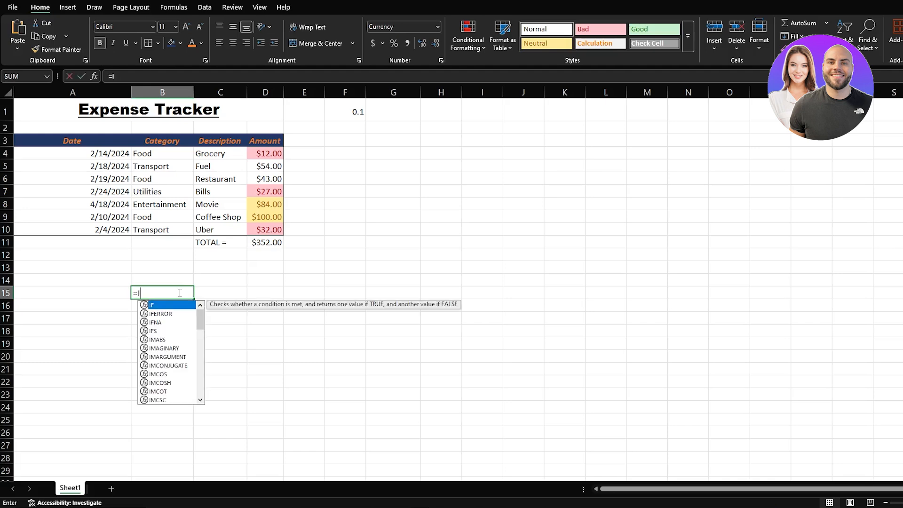
{"action": "type", "text": "F("}
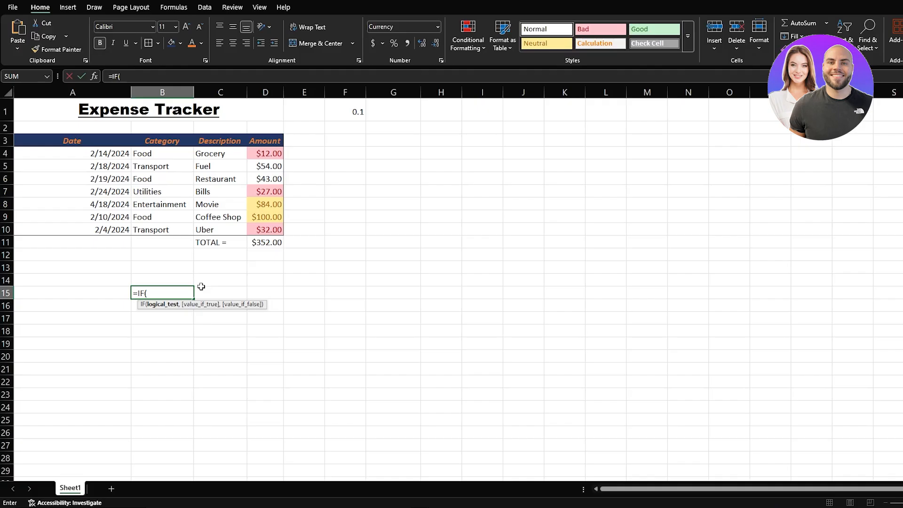
{"action": "left_click", "coordinate": [334, 254]}
{"action": "left_click", "coordinate": [299, 141]}
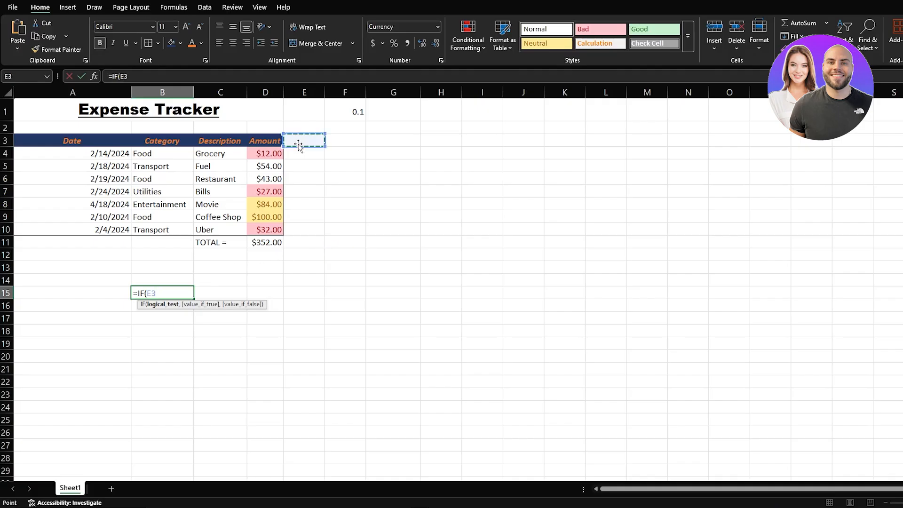
{"action": "left_click", "coordinate": [180, 290]}
{"action": "key", "text": "BackSpace"}
{"action": "key", "text": "Escape"}
{"action": "key", "text": "Return"}
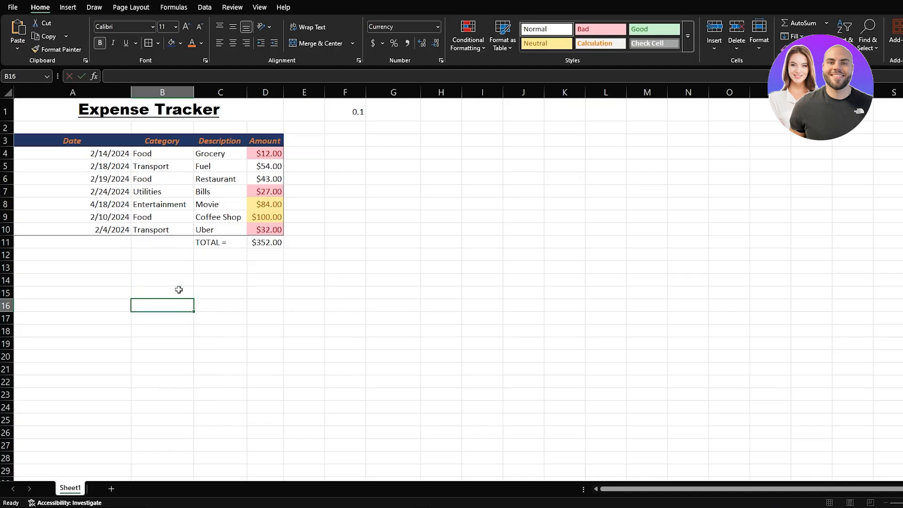
Step: Add the column header Flag in cell E3, beside the Amount header
{"action": "left_click", "coordinate": [306, 141]}
{"action": "type", "text": "Flag"}
{"action": "key", "text": "Return"}
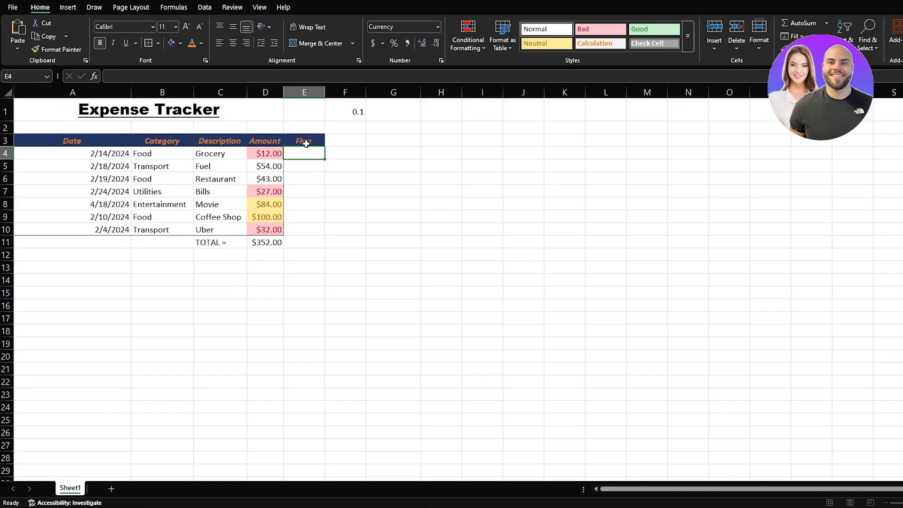
Step: Enter the formula =IF(D4>50,"HIGH","NORMAL") in cell E4
{"action": "type", "text": "=IF"}
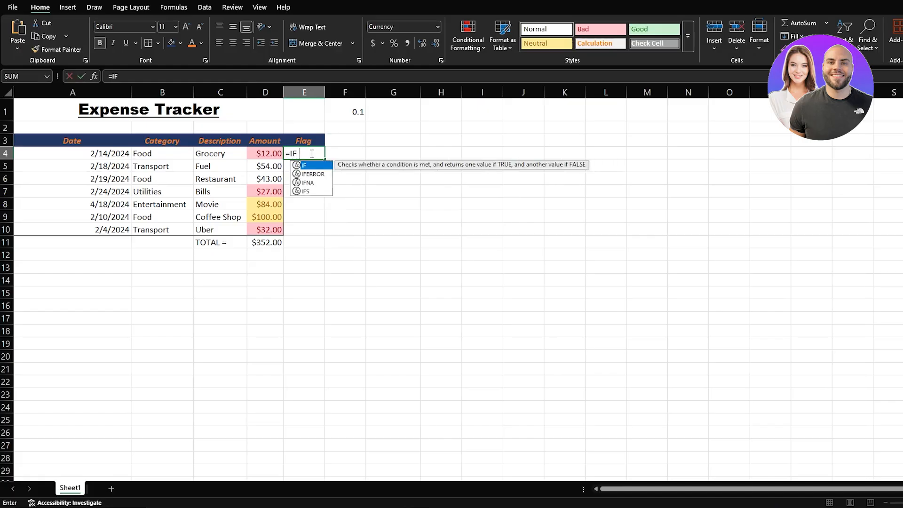
{"action": "type", "text": "(D"}
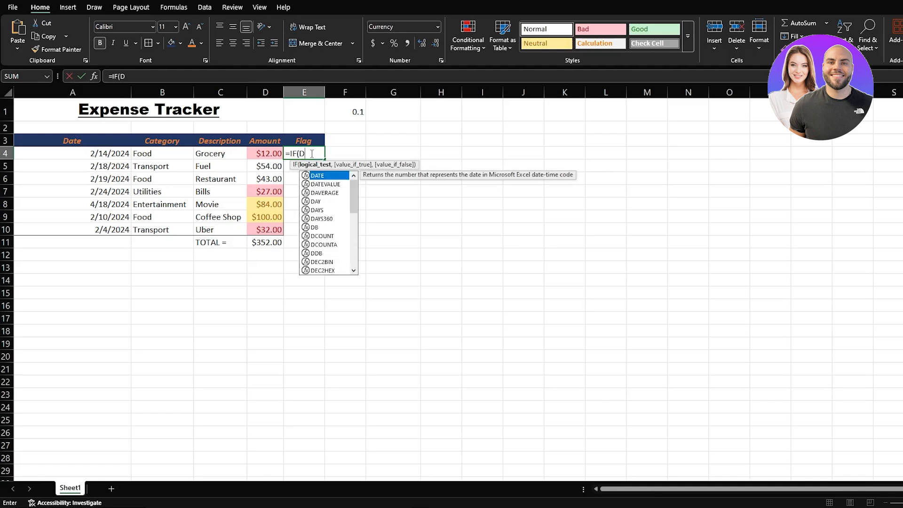
{"action": "type", "text": "4>5"}
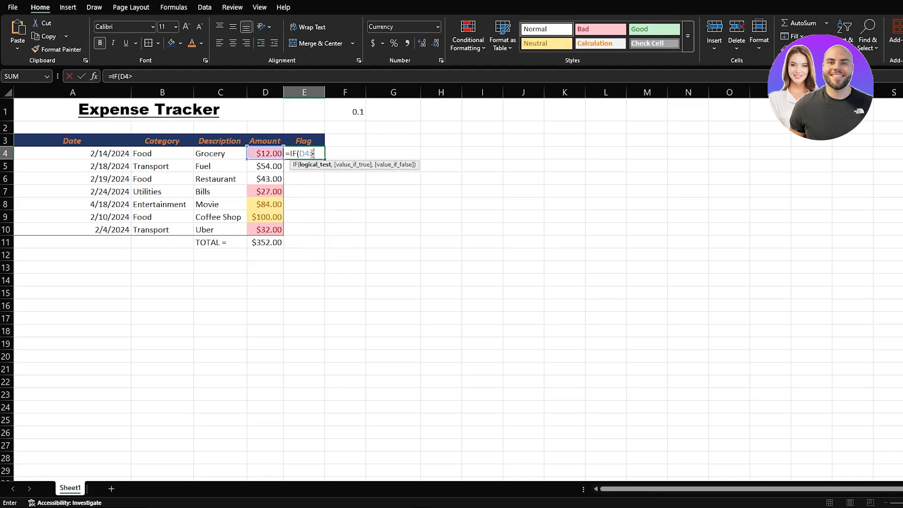
{"action": "type", "text": "0,"}
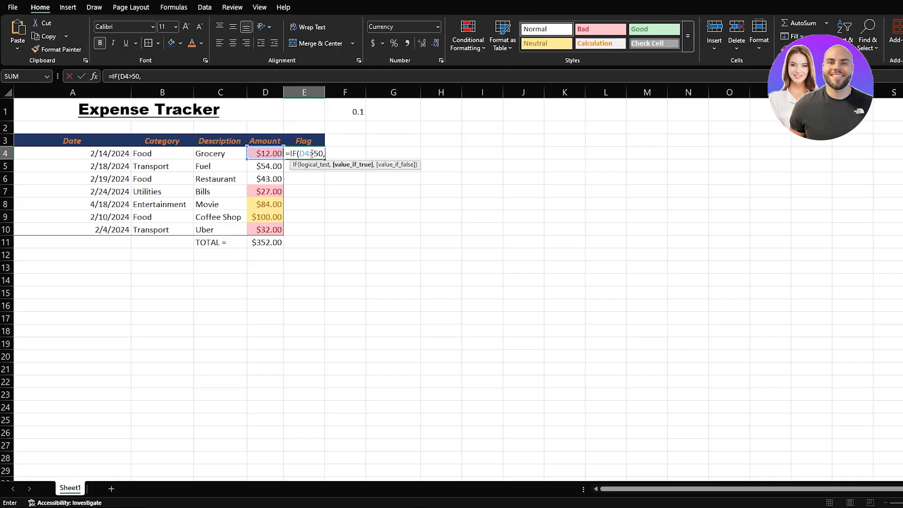
{"action": "type", "text": "\"HIGH\","}
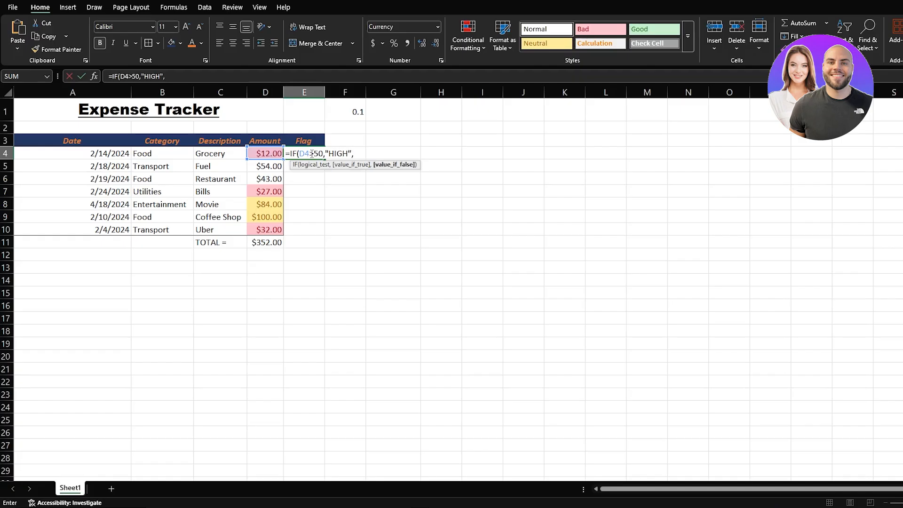
{"action": "type", "text": "\"NORMAL\")"}
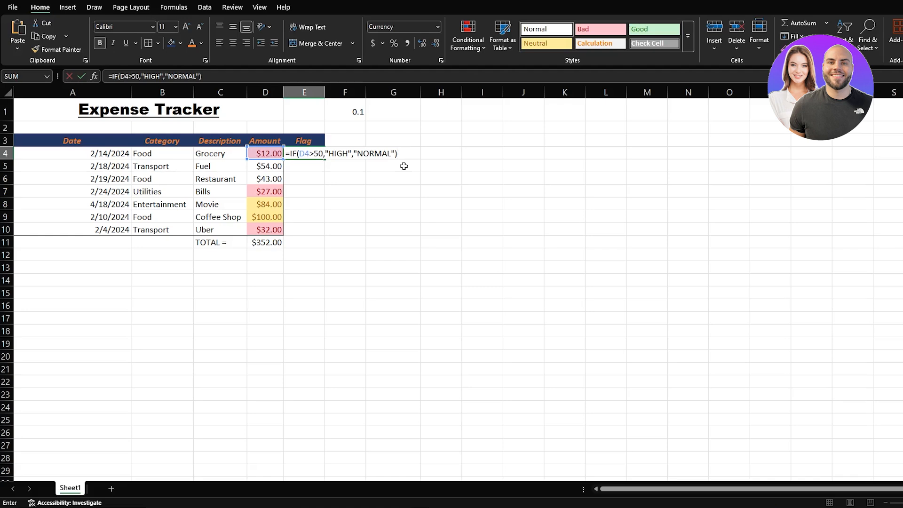
{"action": "key", "text": "Return"}
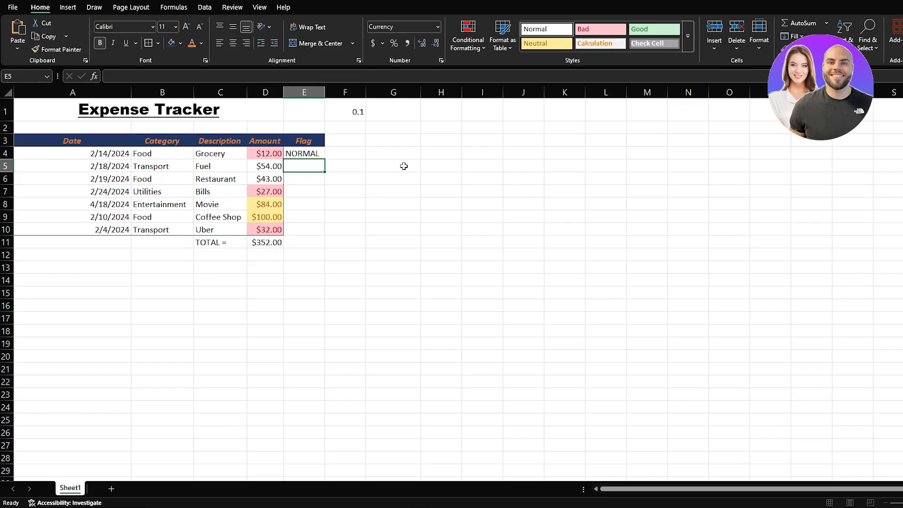
Step: Copy the IF formula from E4 into each remaining Flag cell, E5 to E10
{"action": "key", "text": "Up"}
{"action": "key", "text": "ctrl+c"}
{"action": "key", "text": "Down"}
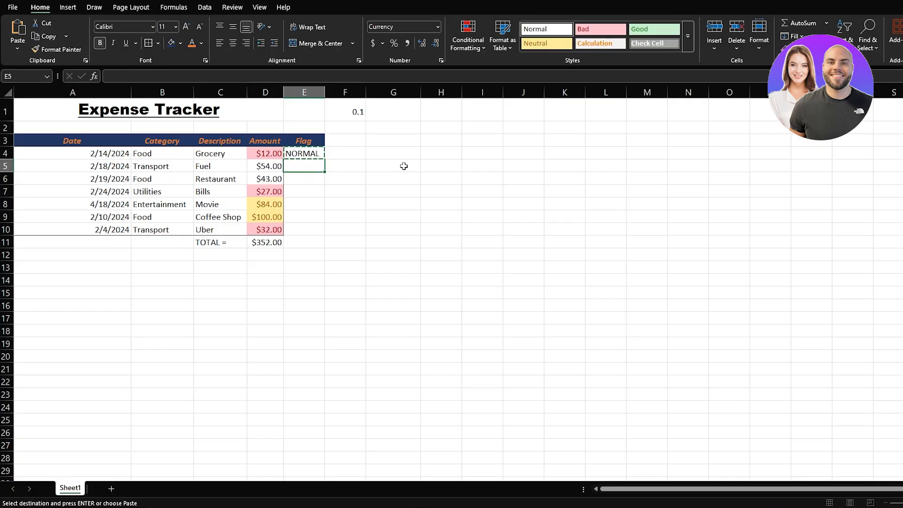
{"action": "key", "text": "ctrl+v"}
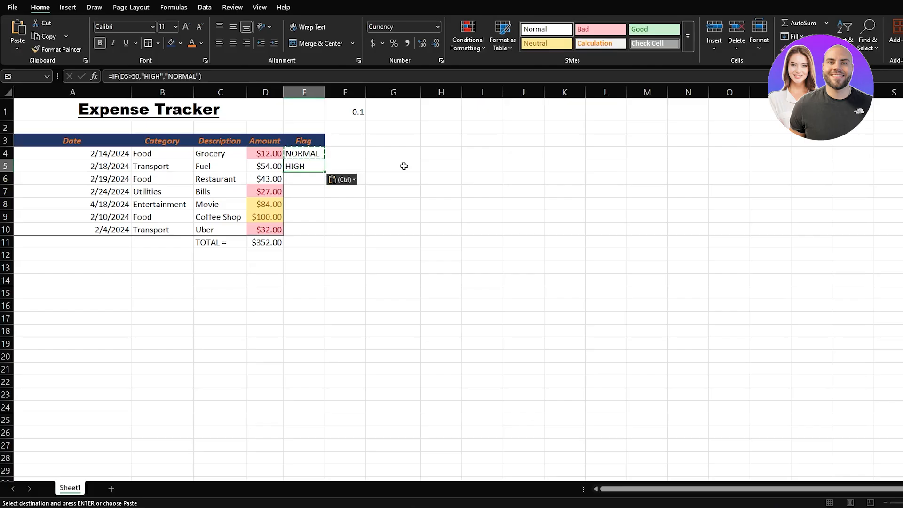
{"action": "left_click", "coordinate": [308, 179]}
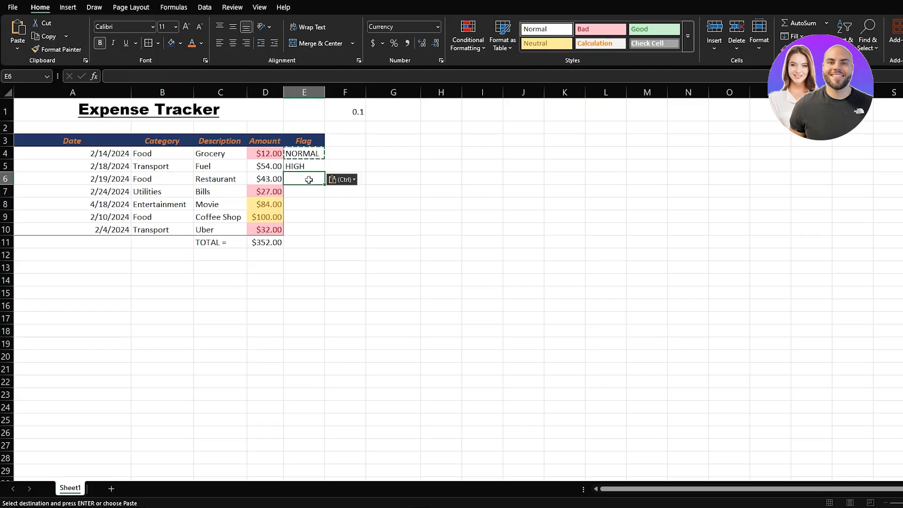
{"action": "key", "text": "ctrl+v"}
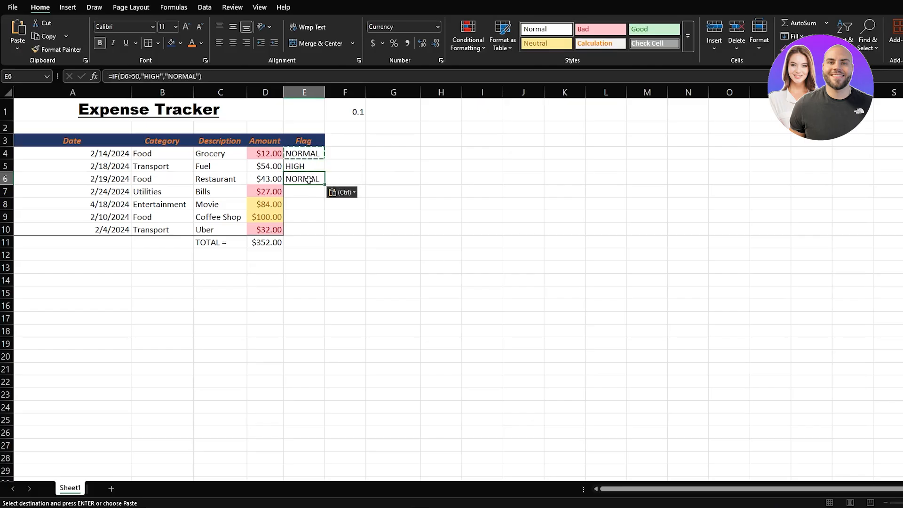
{"action": "key", "text": "Down"}
{"action": "key", "text": "ctrl+v"}
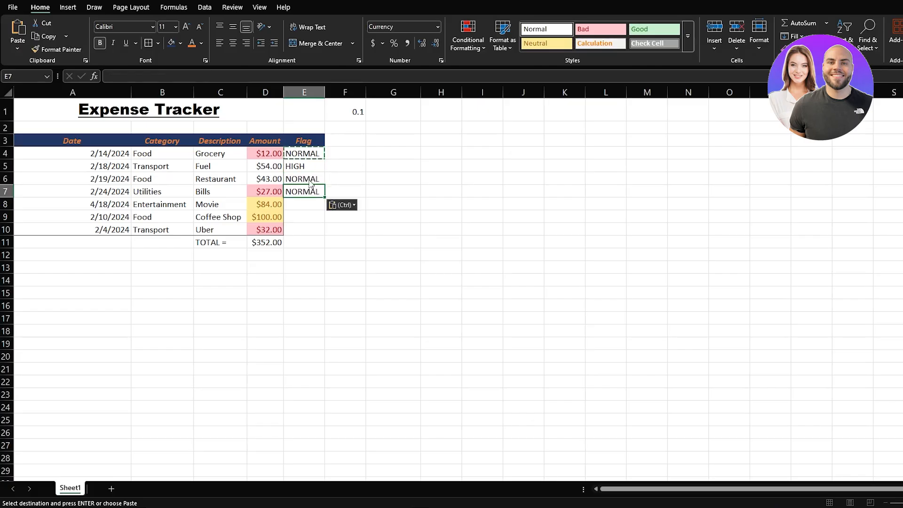
{"action": "key", "text": "Down"}
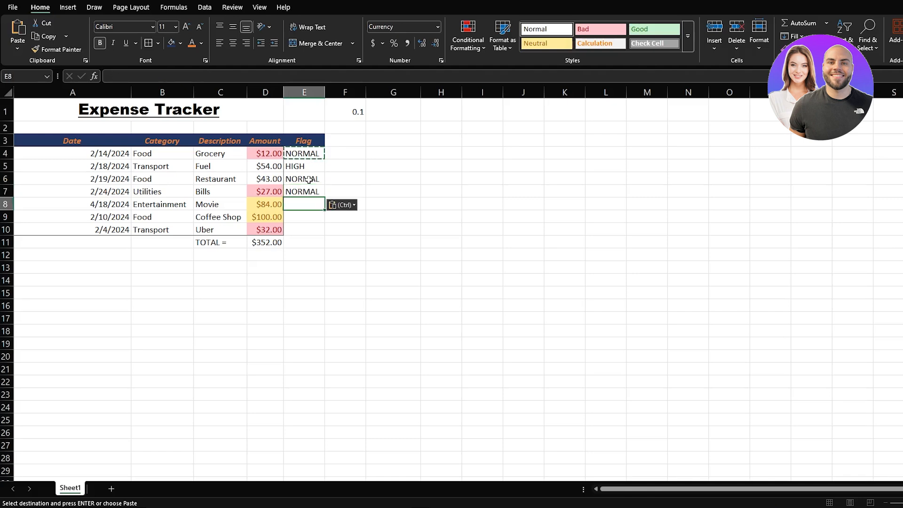
{"action": "key", "text": "ctrl+v"}
{"action": "key", "text": "Down"}
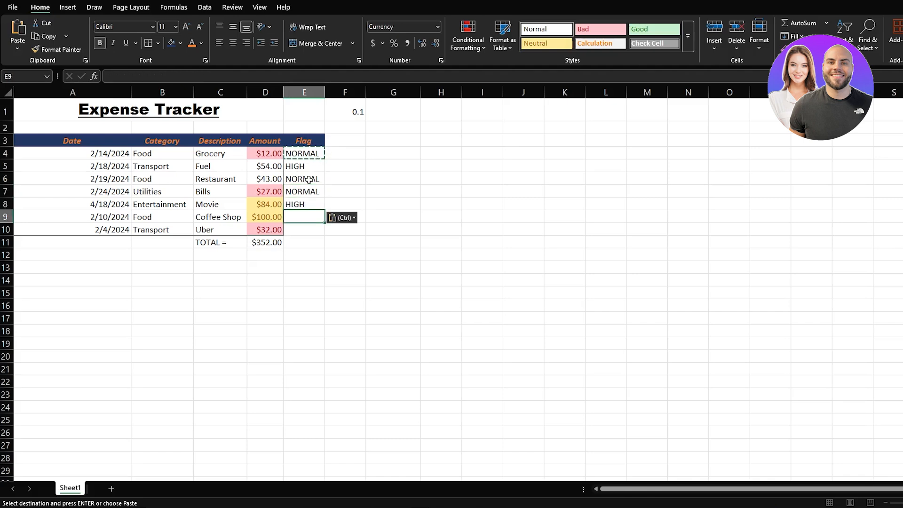
{"action": "key", "text": "ctrl+v"}
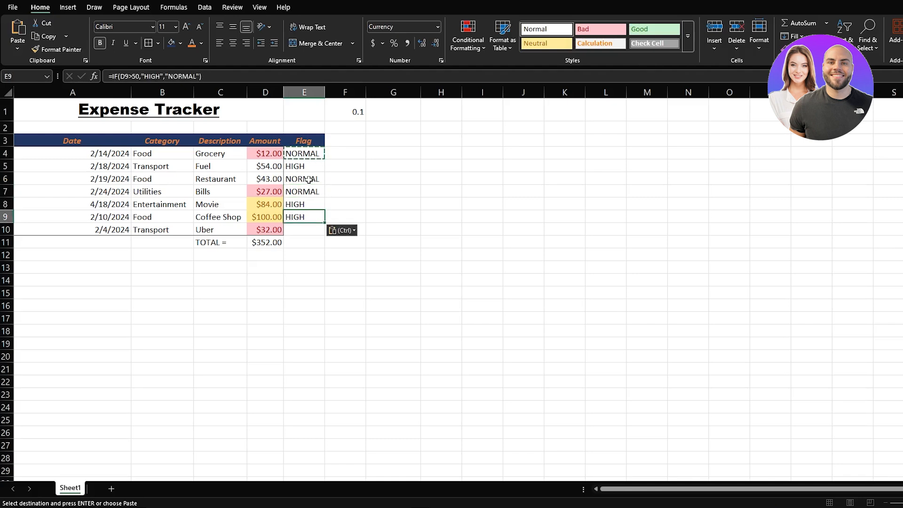
{"action": "key", "text": "Down"}
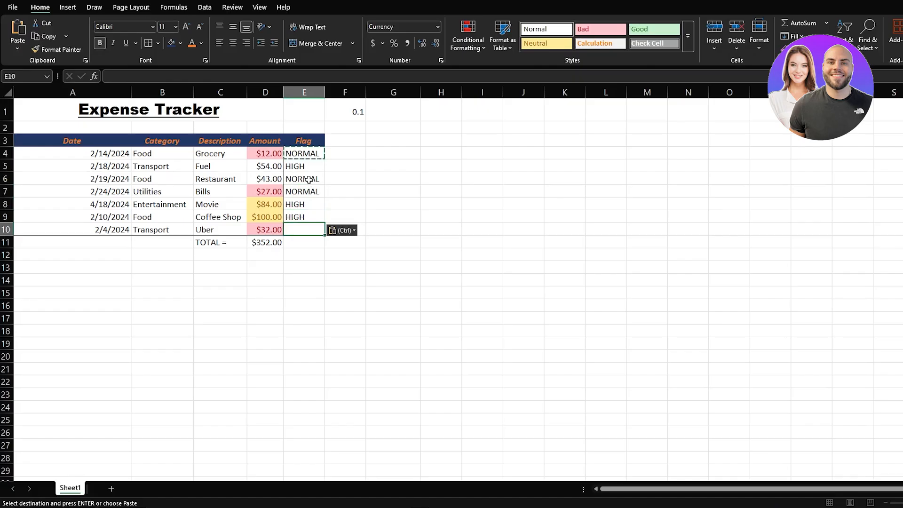
{"action": "key", "text": "ctrl+v"}
{"action": "key", "text": "ctrl"}
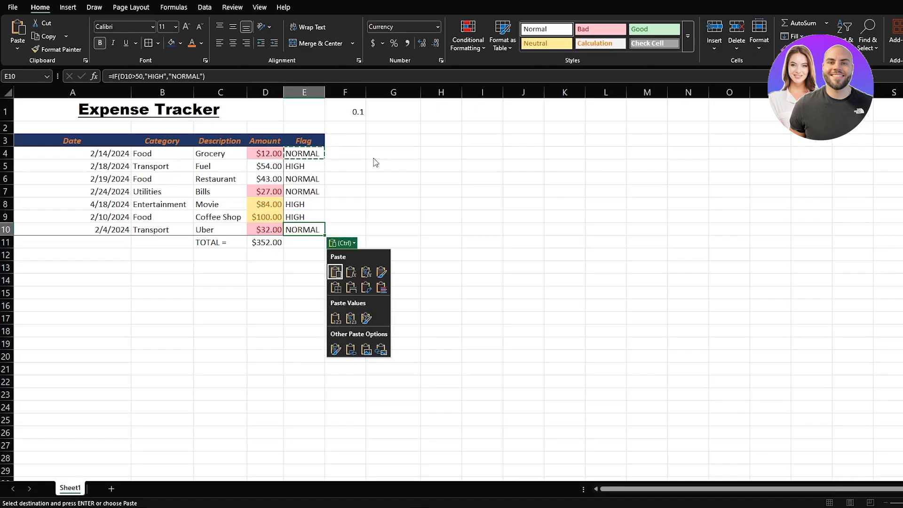
{"action": "key", "text": "Escape"}
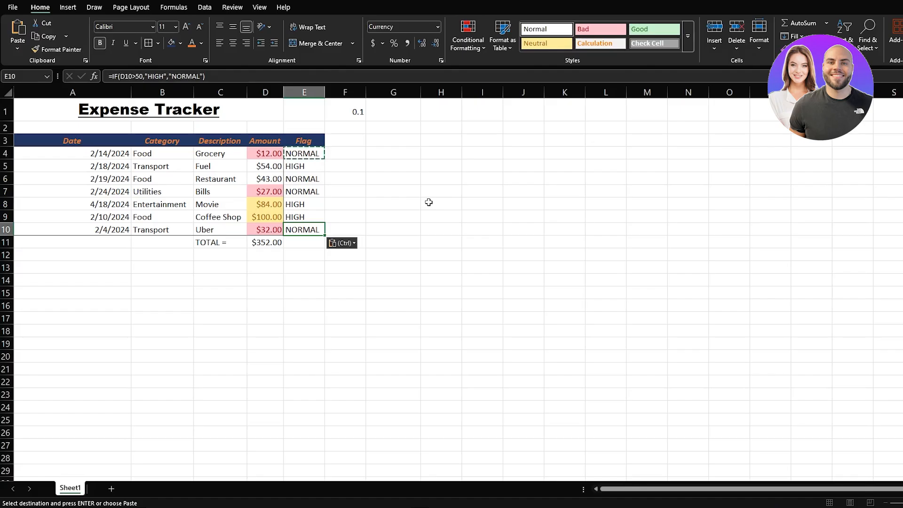
Step: List the comparison operators >, <, =, >=, <= and <> one per cell in E13:E18
{"action": "left_click", "coordinate": [312, 267]}
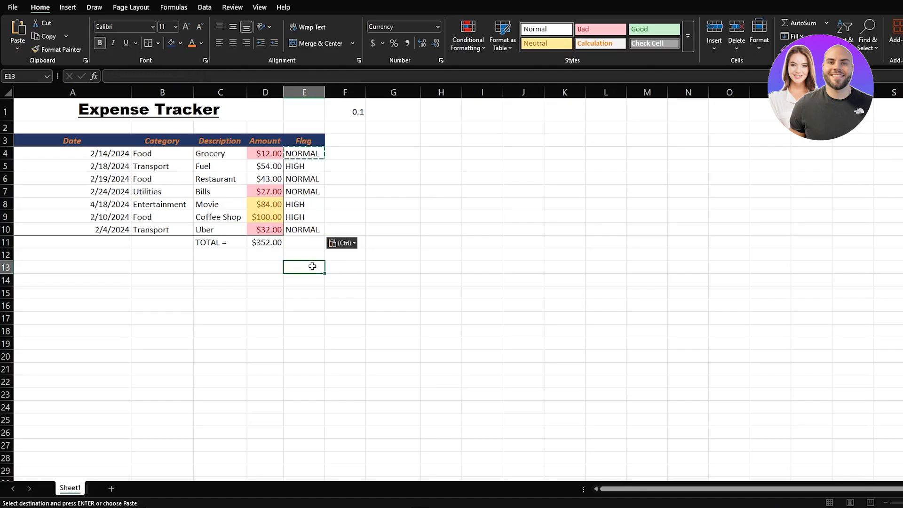
{"action": "key", "text": "Escape"}
{"action": "type", "text": ">"}
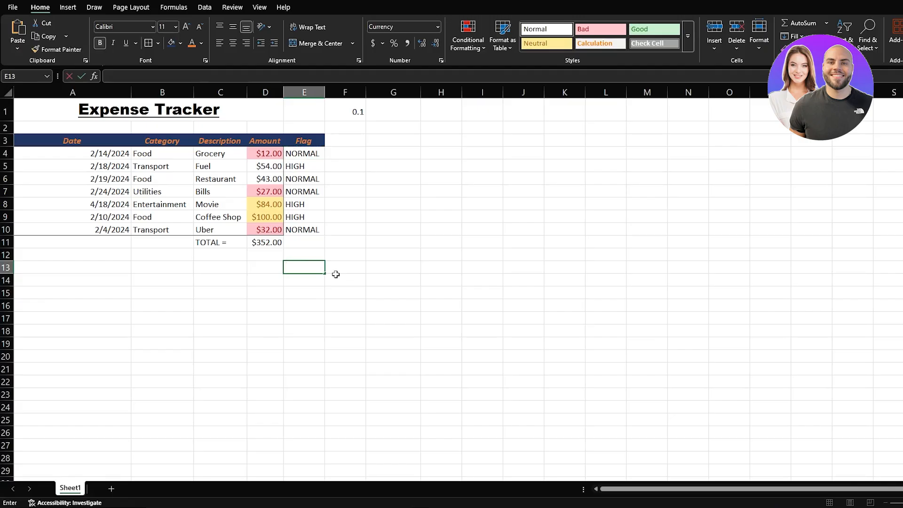
{"action": "left_click", "coordinate": [306, 280]}
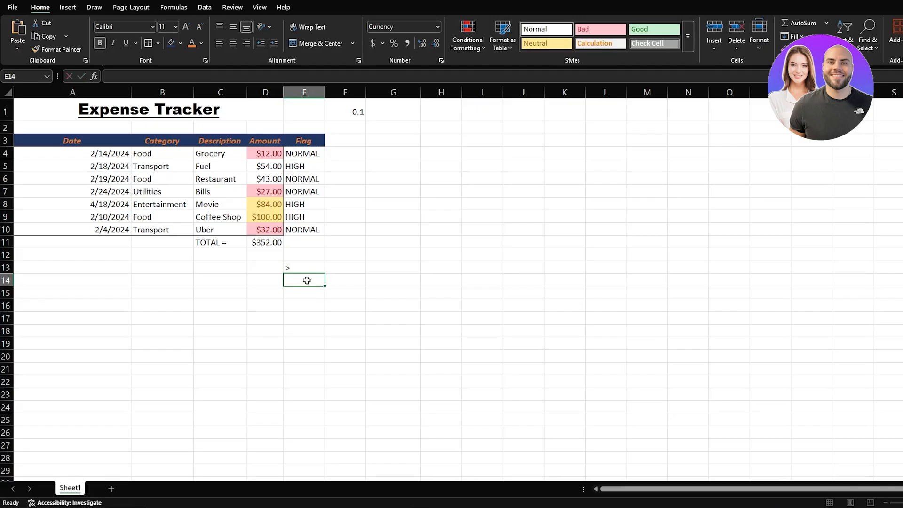
{"action": "type", "text": "<"}
{"action": "key", "text": "Return"}
{"action": "type", "text": "="}
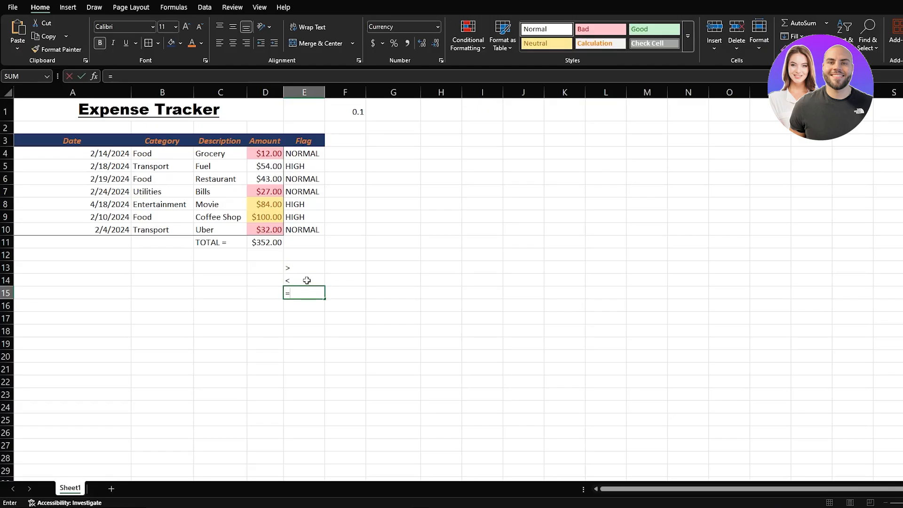
{"action": "key", "text": "Return"}
{"action": "type", "text": ">="}
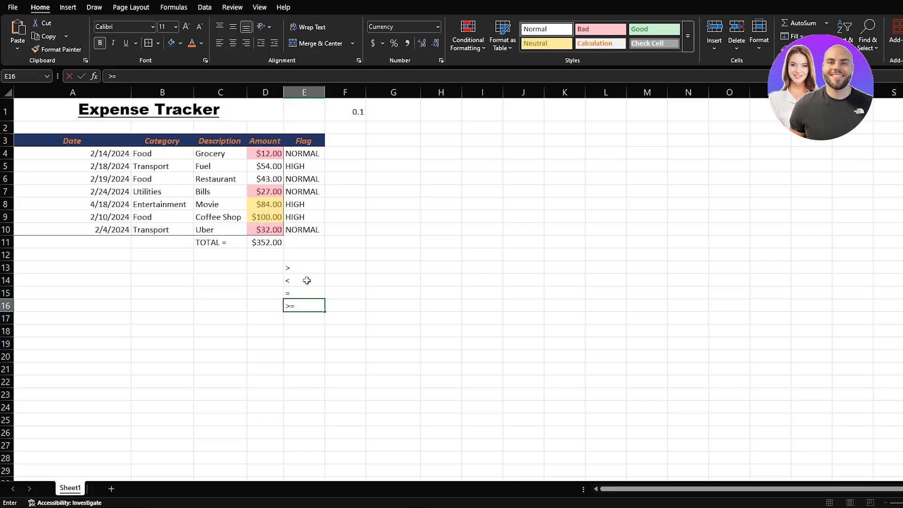
{"action": "key", "text": "Return"}
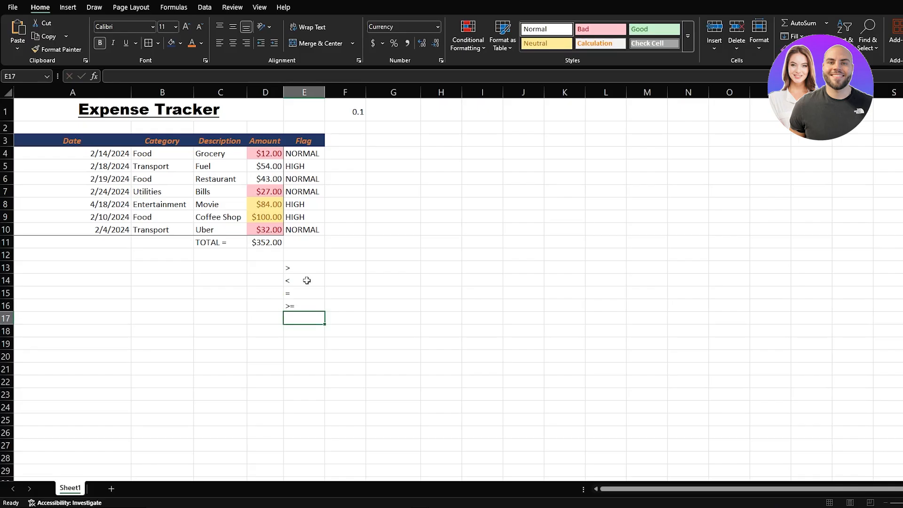
{"action": "type", "text": "<="}
{"action": "key", "text": "Return"}
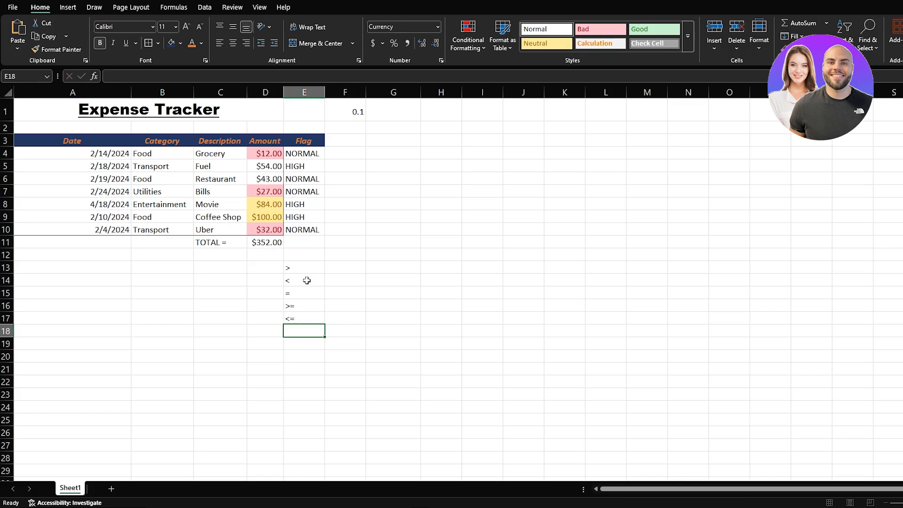
{"action": "type", "text": "<>"}
{"action": "key", "text": "Return"}
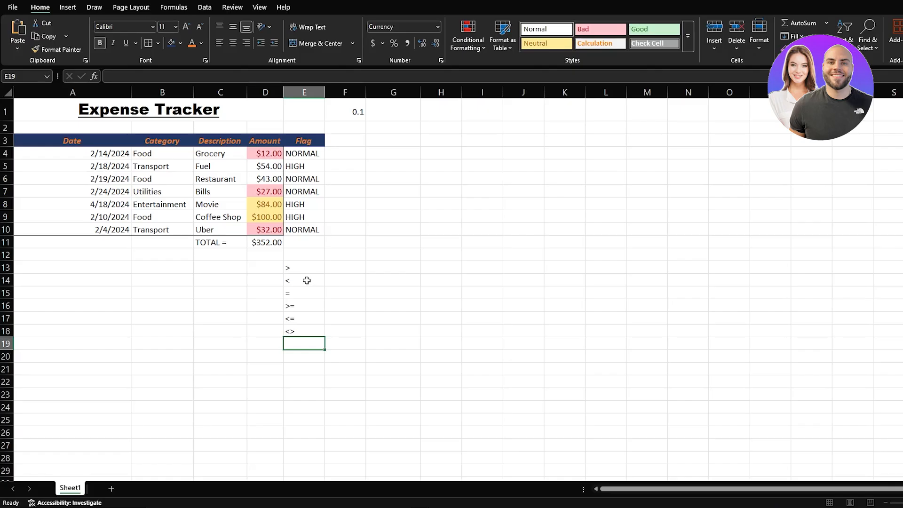
Step: Clear the list of comparison operators from E13:E18
{"action": "left_click_drag", "start_coordinate": [306, 332], "coordinate": [311, 271]}
{"action": "key", "text": "Delete"}
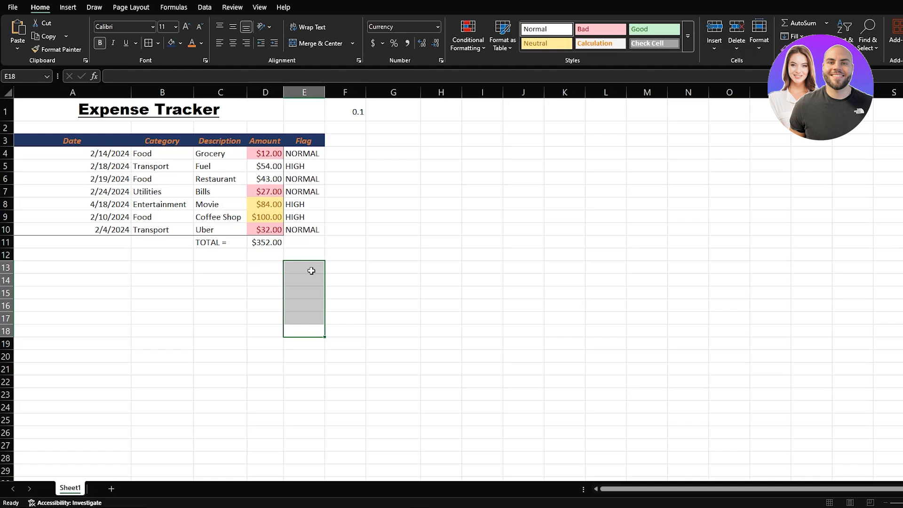
Step: Clear the Flag formulas in E4:E10 and undo that deletion
{"action": "left_click_drag", "start_coordinate": [304, 230], "coordinate": [315, 158]}
{"action": "key", "text": "Delete"}
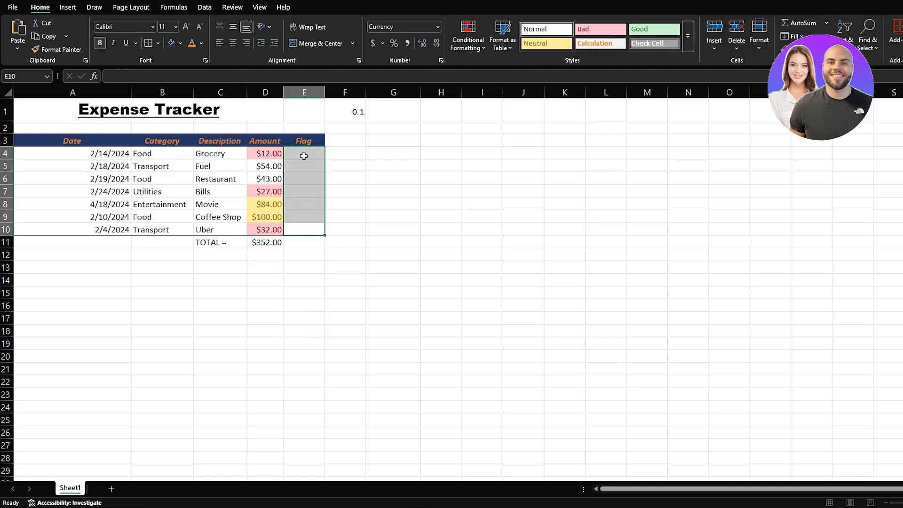
{"action": "left_click", "coordinate": [302, 154]}
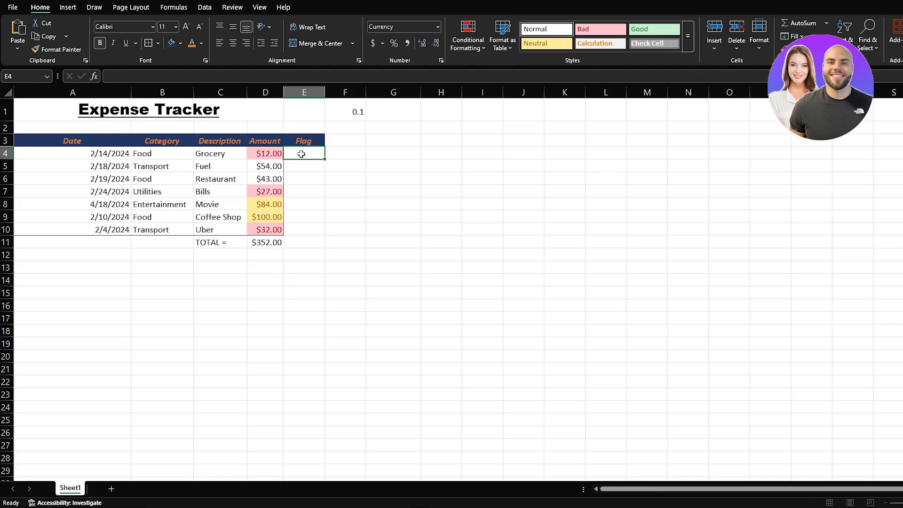
{"action": "key", "text": "ctrl+z"}
Step: Change the threshold in the E4 IF formula to 80, so the logical test is D4>80
{"action": "left_click", "coordinate": [301, 153]}
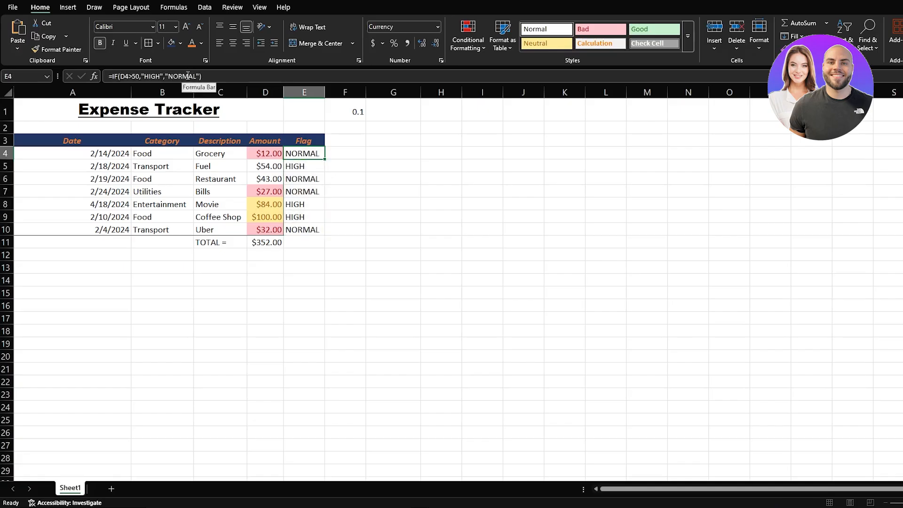
{"action": "left_click", "coordinate": [139, 77]}
{"action": "key", "text": "BackSpace"}
{"action": "key", "text": "BackSpace"}
{"action": "type", "text": "1"}
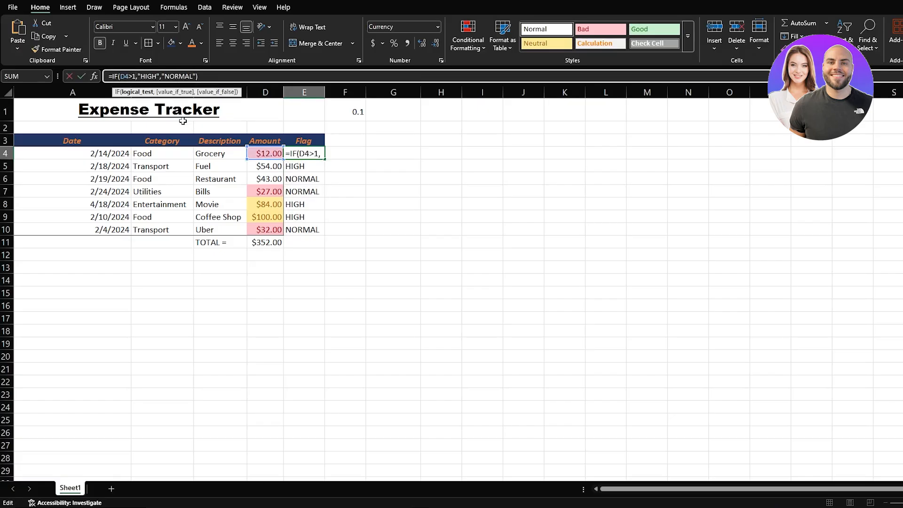
{"action": "type", "text": "00"}
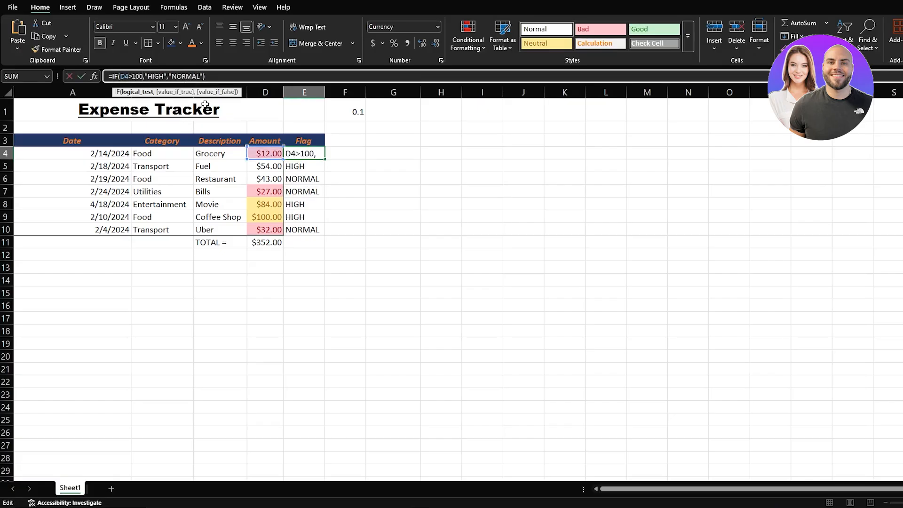
{"action": "key", "text": "BackSpace"}
{"action": "key", "text": "BackSpace"}
{"action": "key", "text": "BackSpace"}
{"action": "type", "text": "80"}
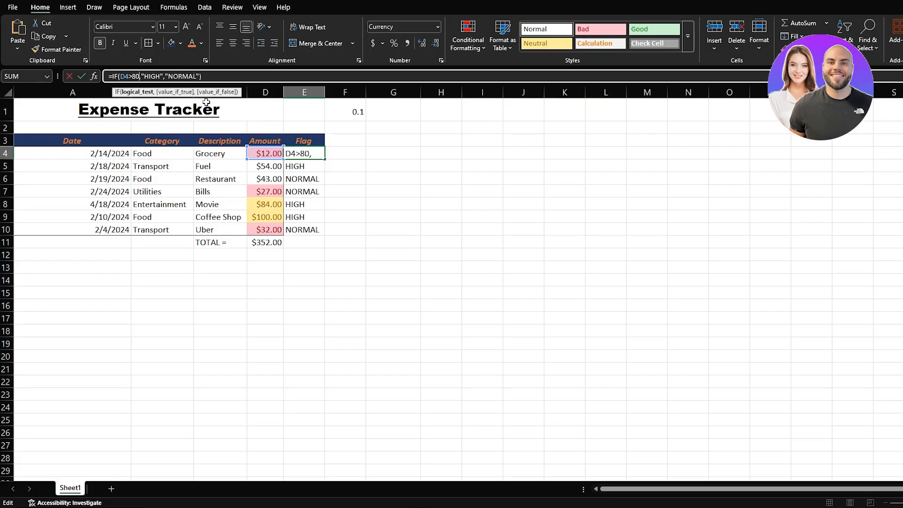
Step: Replace the "NORMAL" false value in the E4 formula with the start of a nested IF function
{"action": "key", "text": "Right"}
{"action": "key", "text": "Right"}
{"action": "key", "text": "Right"}
{"action": "key", "text": "Right"}
{"action": "key", "text": "Right"}
{"action": "key", "text": "Right"}
{"action": "key", "text": "Right"}
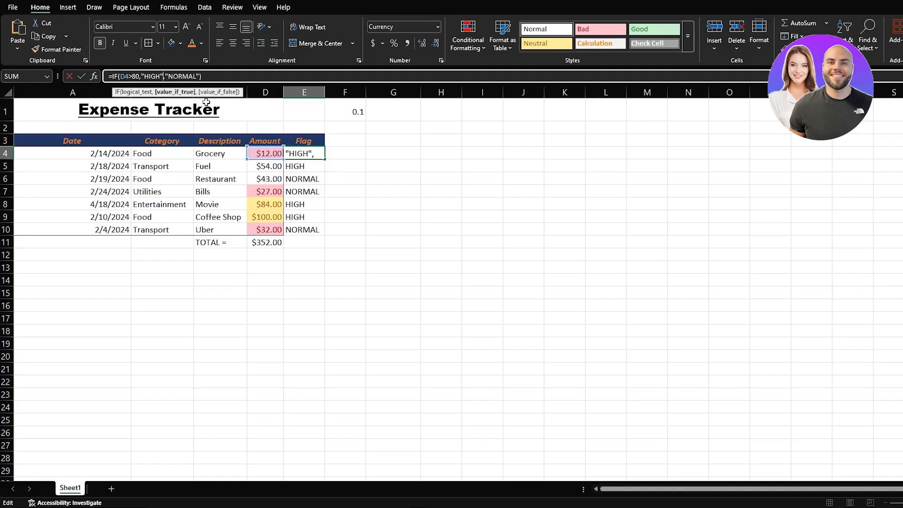
{"action": "key", "text": "Right"}
{"action": "type", "text": "IF"}
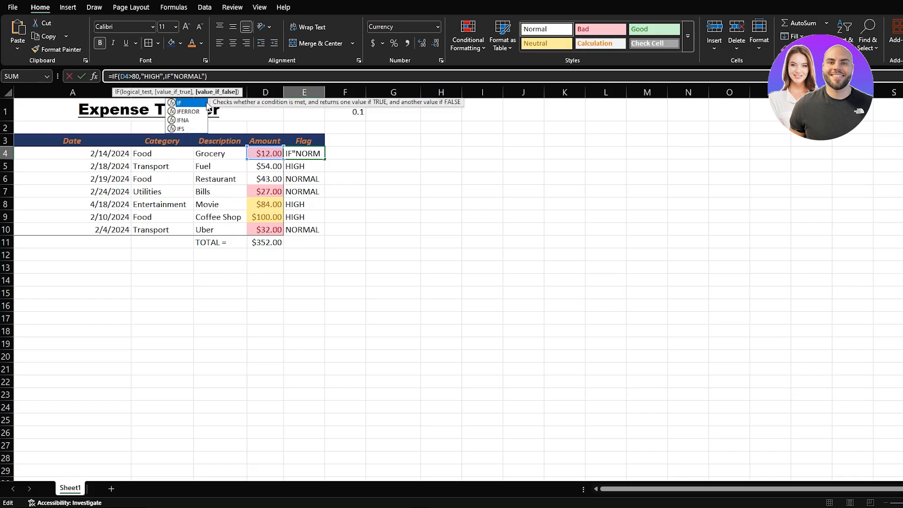
{"action": "key", "text": "Escape"}
{"action": "key", "text": "Right"}
{"action": "key", "text": "Right"}
{"action": "key", "text": "Right"}
{"action": "key", "text": "Right"}
{"action": "key", "text": "Right"}
{"action": "key", "text": "Right"}
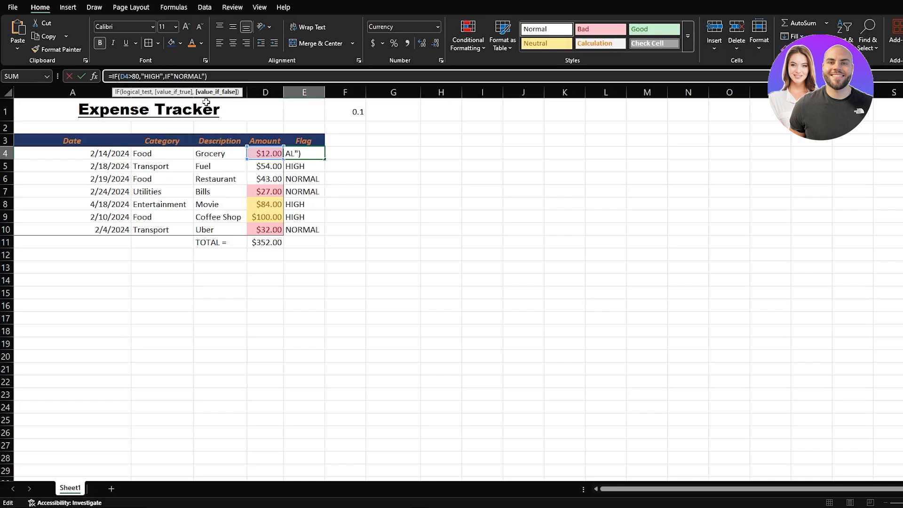
{"action": "key", "text": "BackSpace"}
{"action": "key", "text": "BackSpace"}
{"action": "key", "text": "BackSpace"}
{"action": "key", "text": "BackSpace"}
{"action": "key", "text": "BackSpace"}
{"action": "key", "text": "BackSpace"}
{"action": "key", "text": "BackSpace"}
{"action": "key", "text": "BackSpace"}
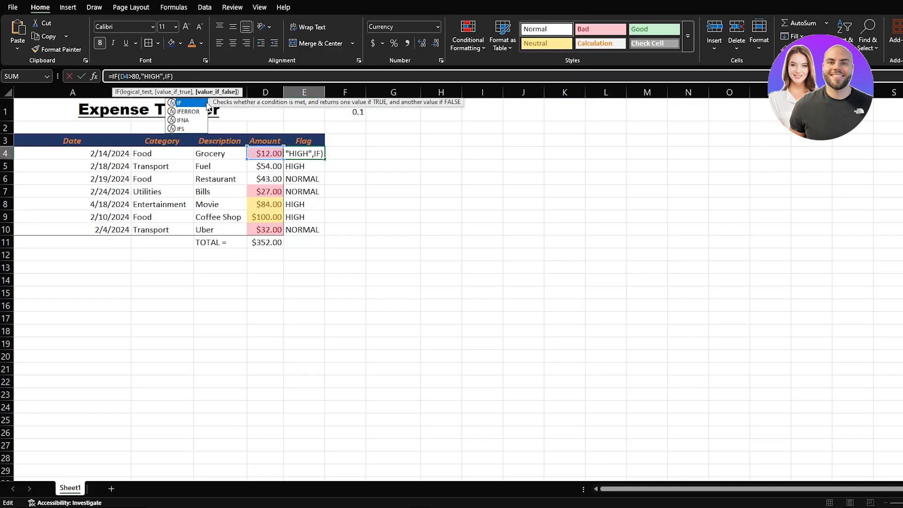
{"action": "double_click", "coordinate": [207, 103]}
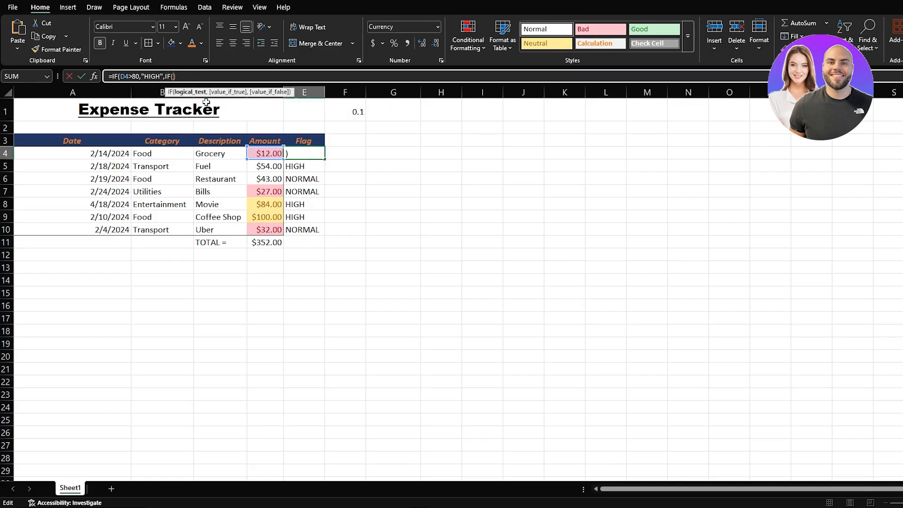
Step: Complete the nested IF in E4 with the test D4>=30, returning "MEDIUM" if true and "LOW" if false
{"action": "type", "text": "D4>=30,\"MEDIUM\","}
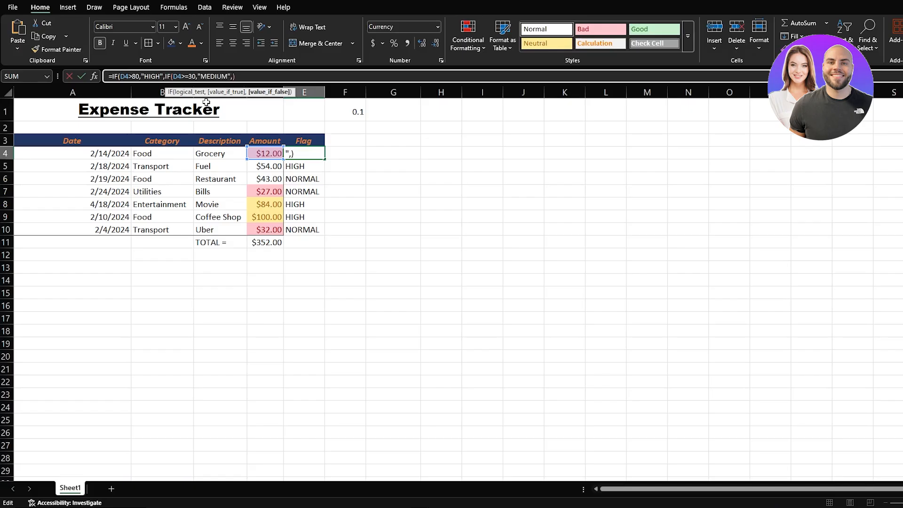
{"action": "type", "text": "\"LOW\""}
{"action": "type", "text": ")"}
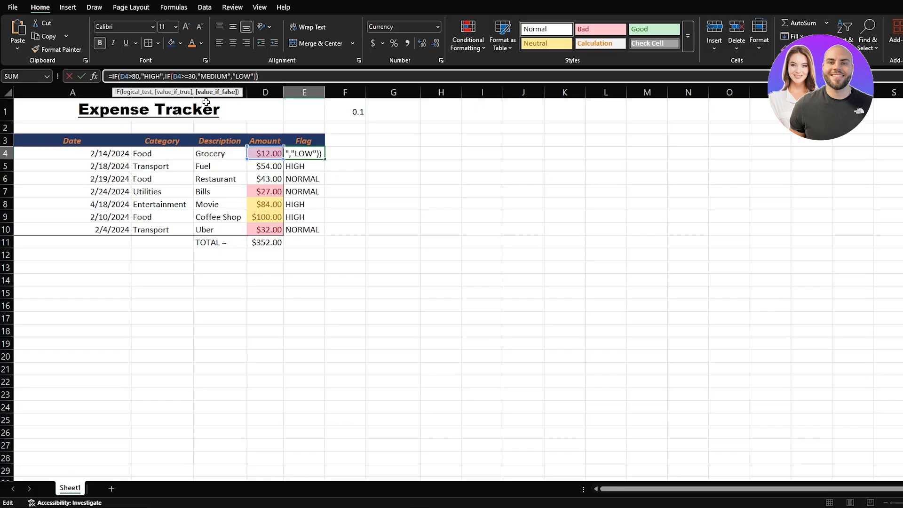
{"action": "key", "text": "Return"}
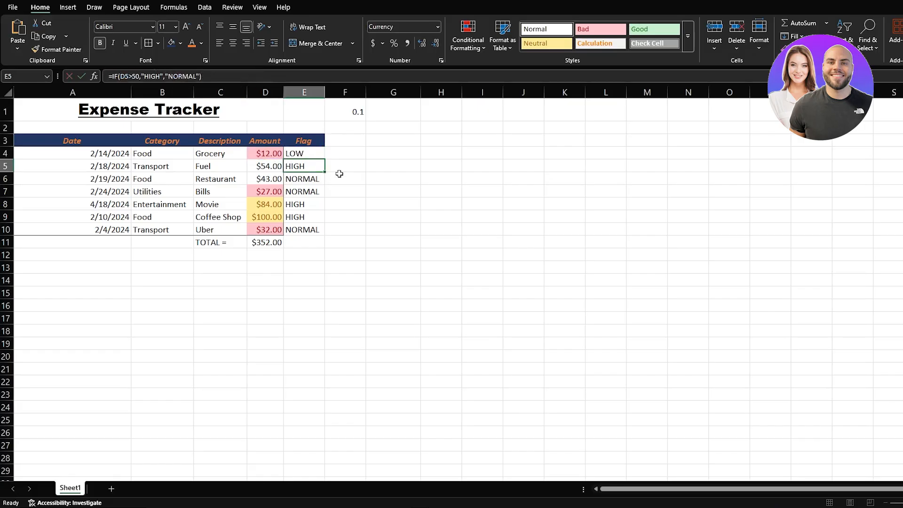
Step: Review the Flag column formulas and their classifications from E4 down to E8
{"action": "left_click", "coordinate": [311, 151]}
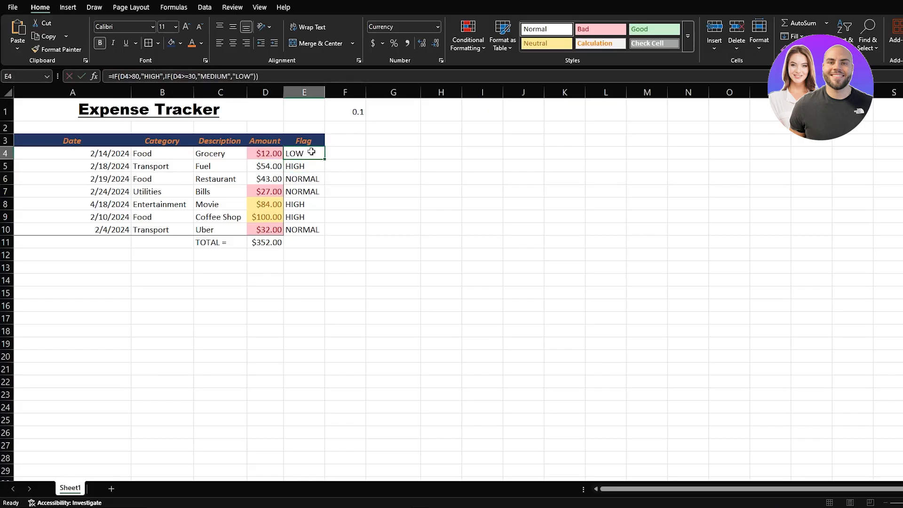
{"action": "key", "text": "Down"}
{"action": "key", "text": "Down"}
{"action": "key", "text": "Down"}
{"action": "key", "text": "Down"}
{"action": "key", "text": "Up"}
{"action": "key", "text": "Up"}
{"action": "key", "text": "Up"}
{"action": "key", "text": "Up"}
Step: Clear the Flag formulas in E4:E10 and enter =IF(AND(D4>50,B4="FOOD"),"HIGH FOOD EXPENSE","OK") in E4
{"action": "left_click_drag", "start_coordinate": [311, 229], "coordinate": [313, 159]}
{"action": "key", "text": "Delete"}
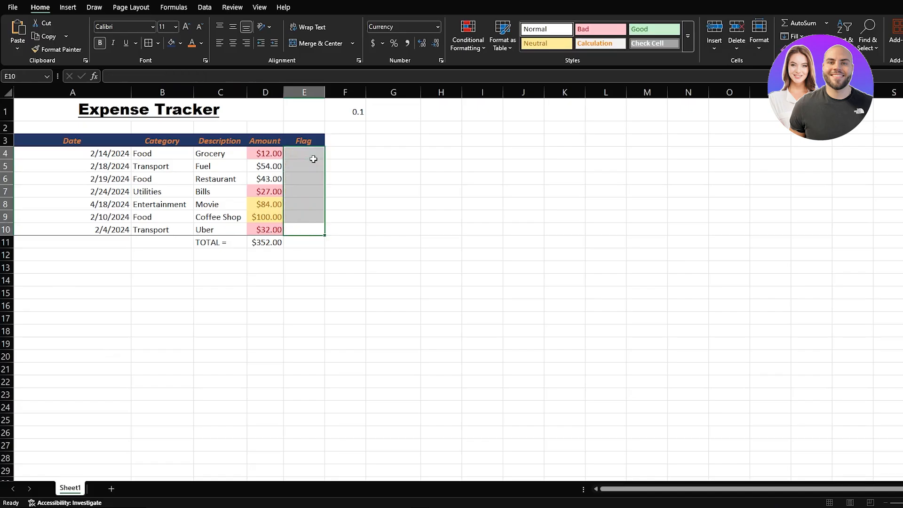
{"action": "left_click", "coordinate": [312, 159]}
{"action": "type", "text": "=IF"}
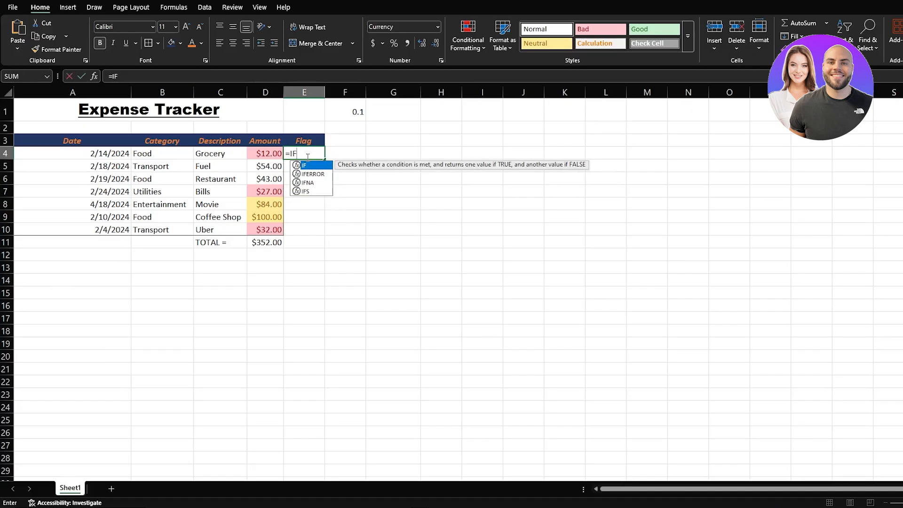
{"action": "type", "text": "(AND"}
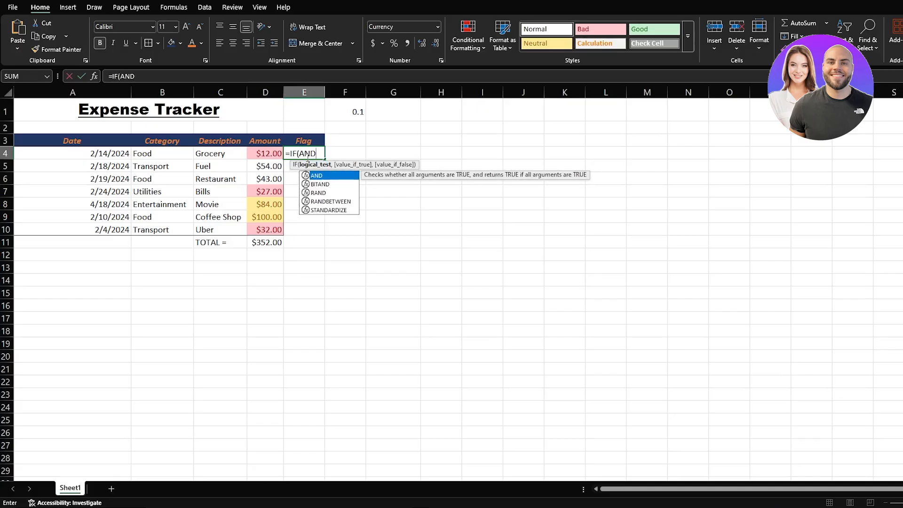
{"action": "type", "text": "("}
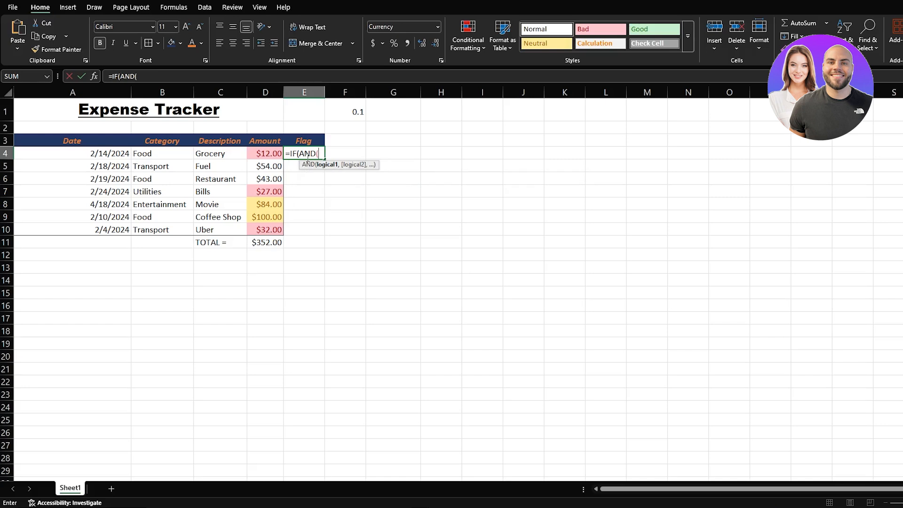
{"action": "type", "text": "D4>50,B4"}
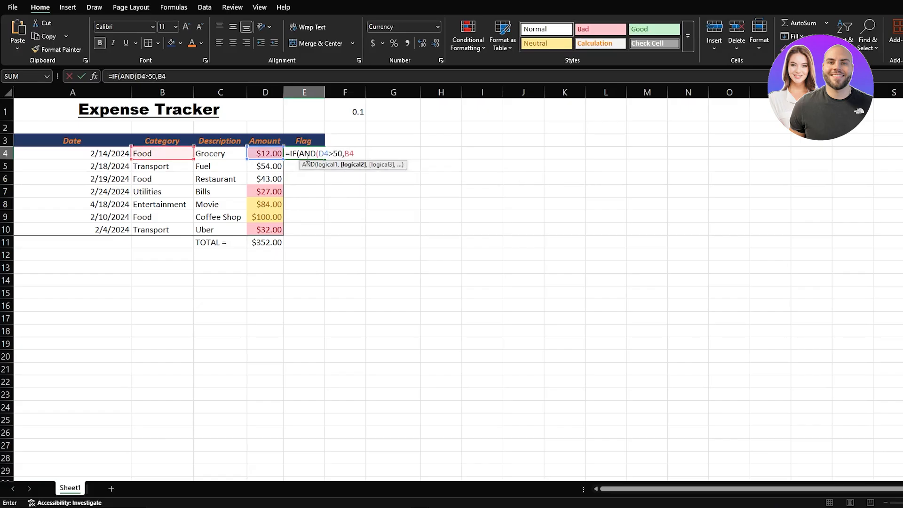
{"action": "type", "text": "+"}
{"action": "key", "text": "BackSpace"}
{"action": "type", "text": "=\"FOOD"}
{"action": "type", "text": "\"),\"HIGH FOOD EXPENSE"}
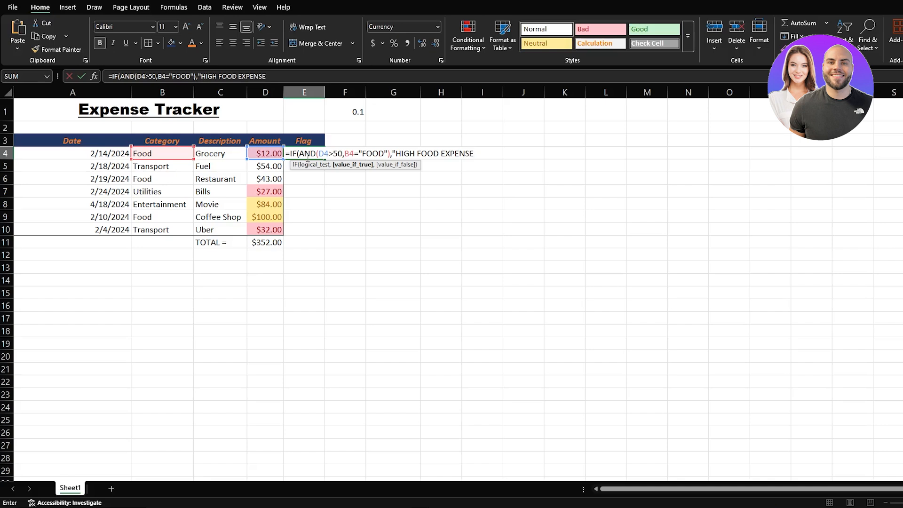
{"action": "type", "text": "\",\"OK"}
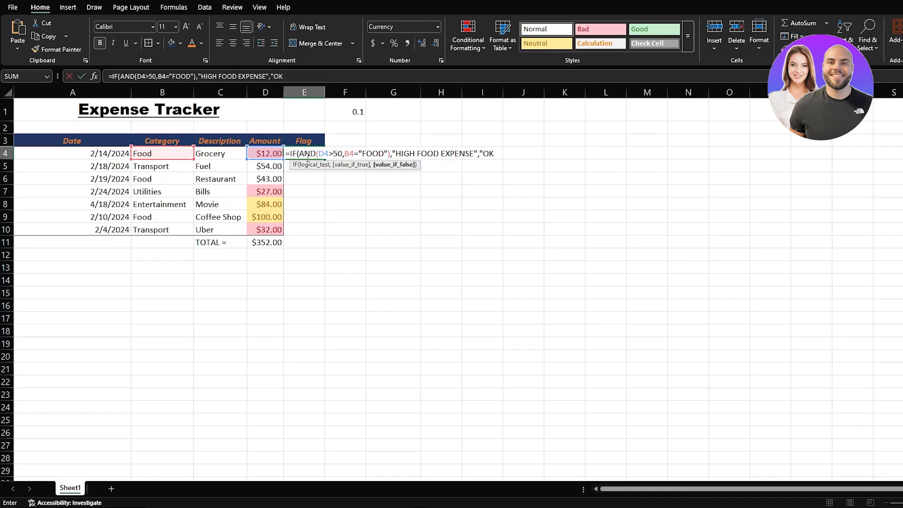
{"action": "type", "text": "\")"}
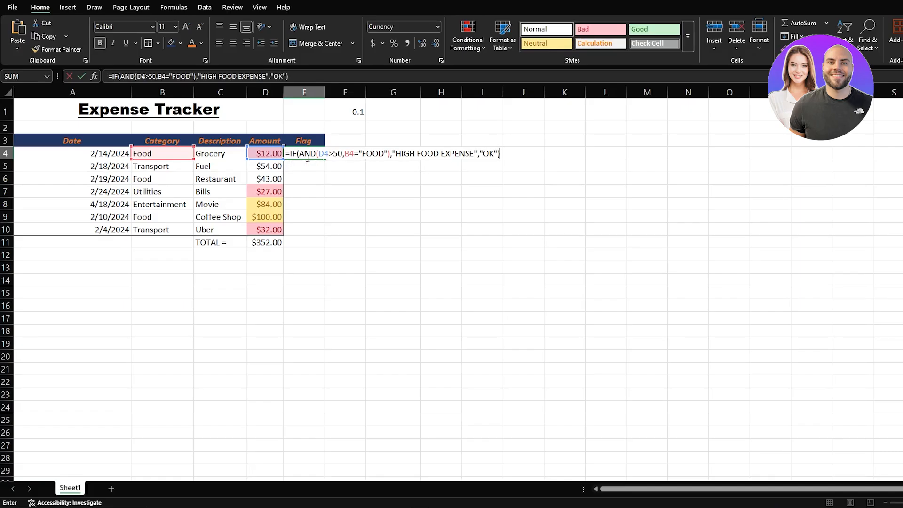
{"action": "key", "text": "Return"}
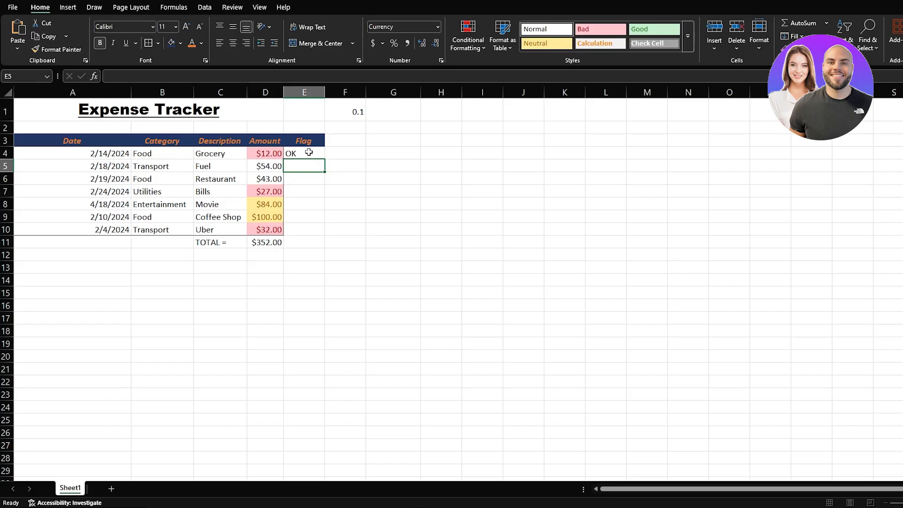
Step: Enter =SUMIF(B4:B10,"FOOD",D4:D10) in cell E14 to total the amounts in the Food category
{"action": "left_click", "coordinate": [482, 256]}
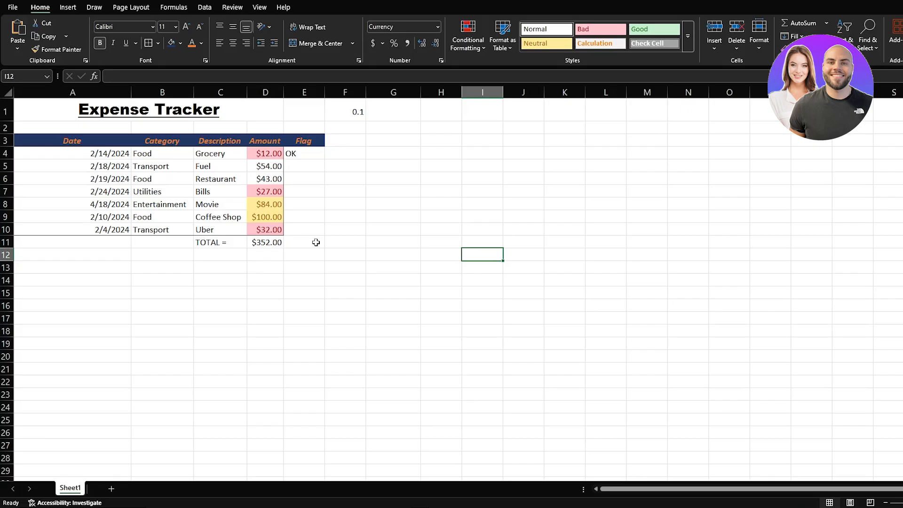
{"action": "left_click", "coordinate": [288, 282]}
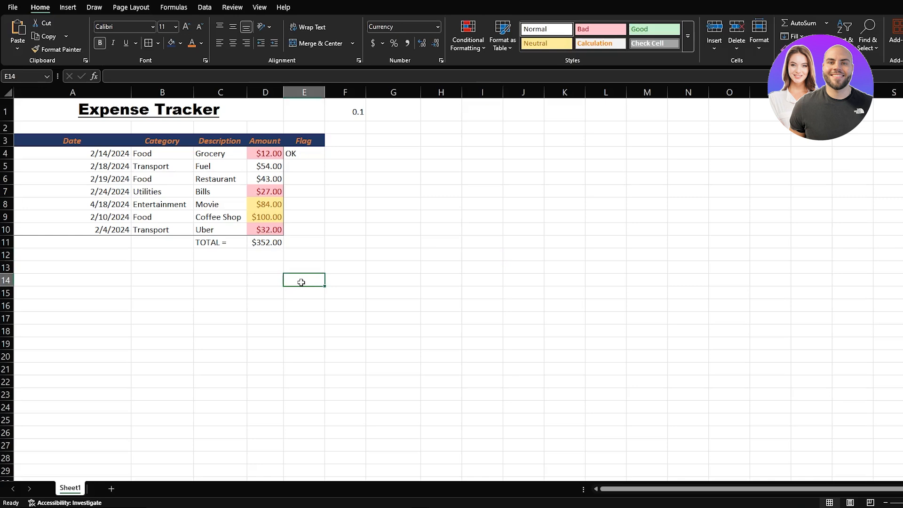
{"action": "type", "text": "=SUMIF"}
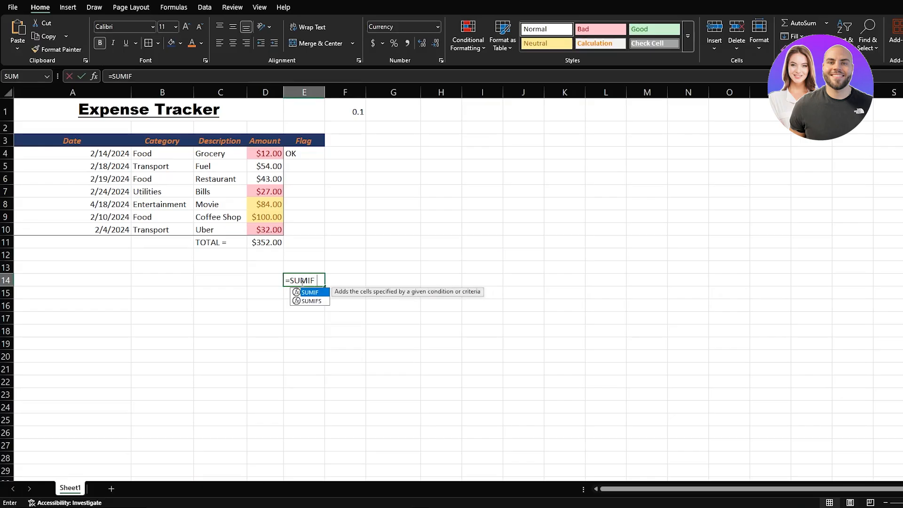
{"action": "type", "text": "("}
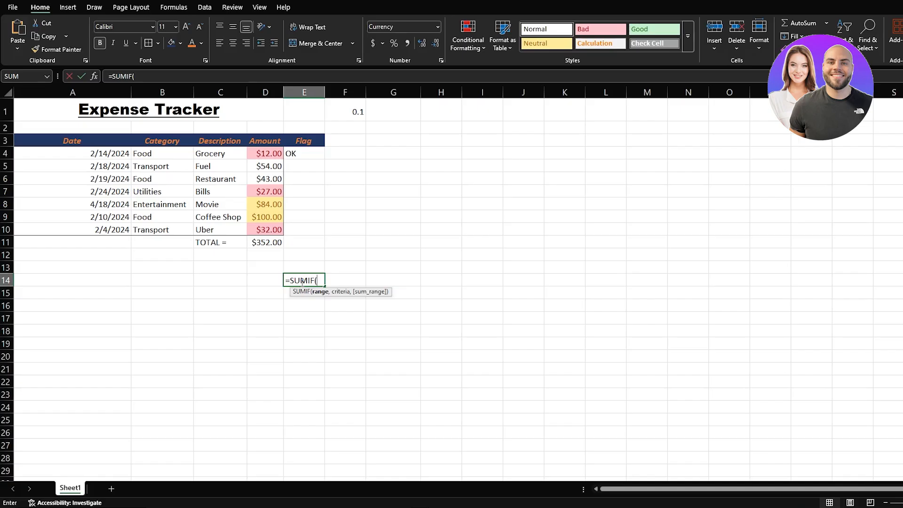
{"action": "type", "text": "B4"}
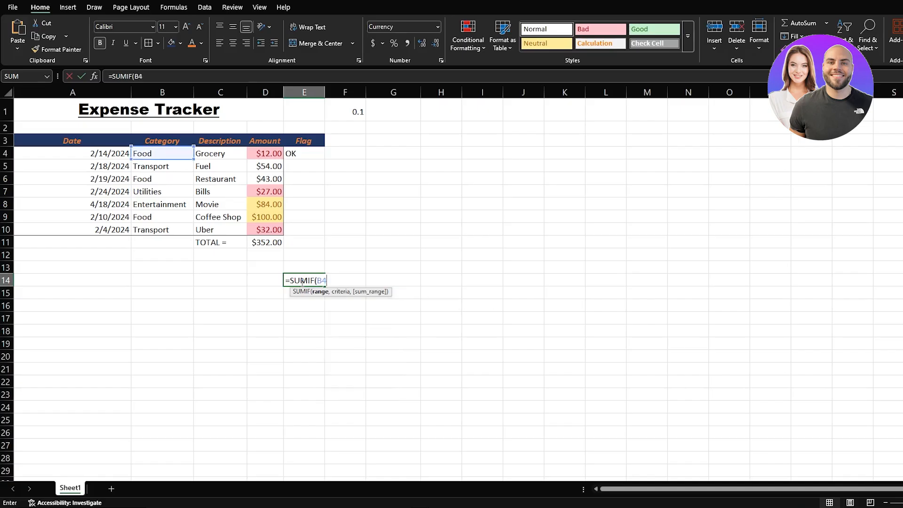
{"action": "type", "text": ":B10"}
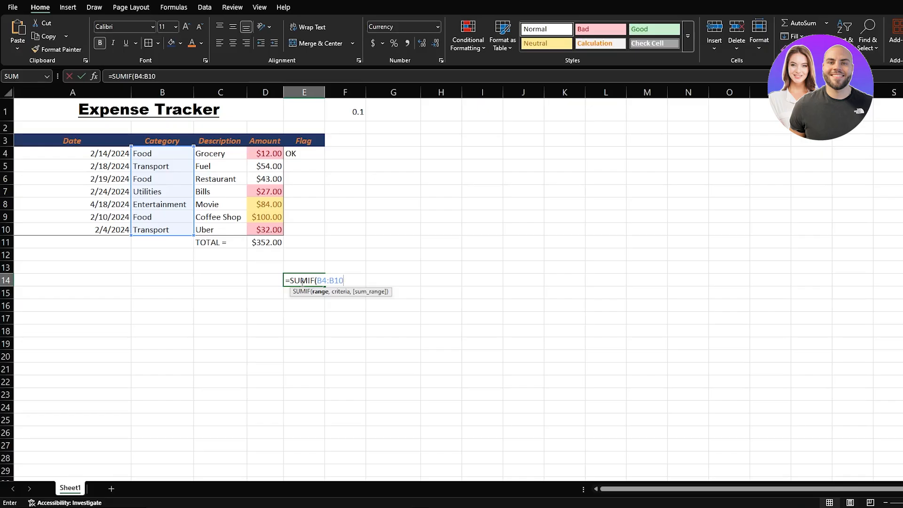
{"action": "type", "text": ",\"FOOD"}
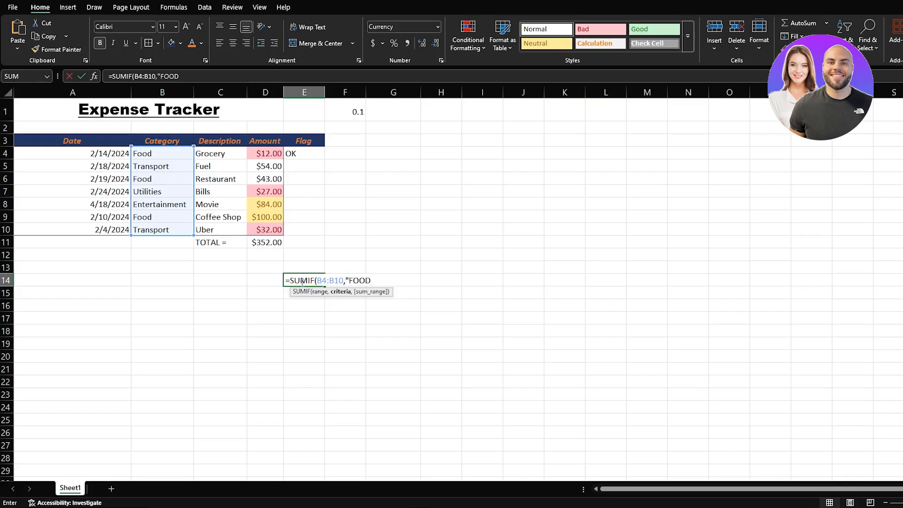
{"action": "type", "text": "\",D4"}
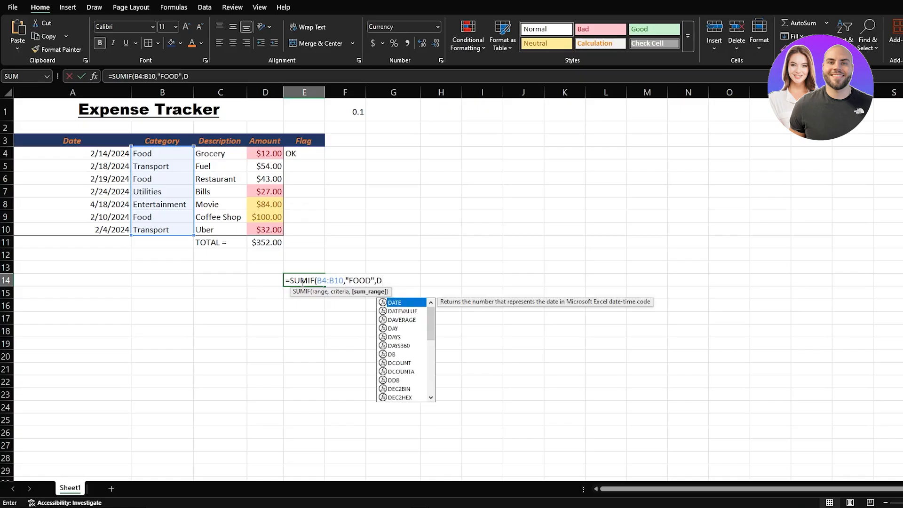
{"action": "type", "text": ":D10"}
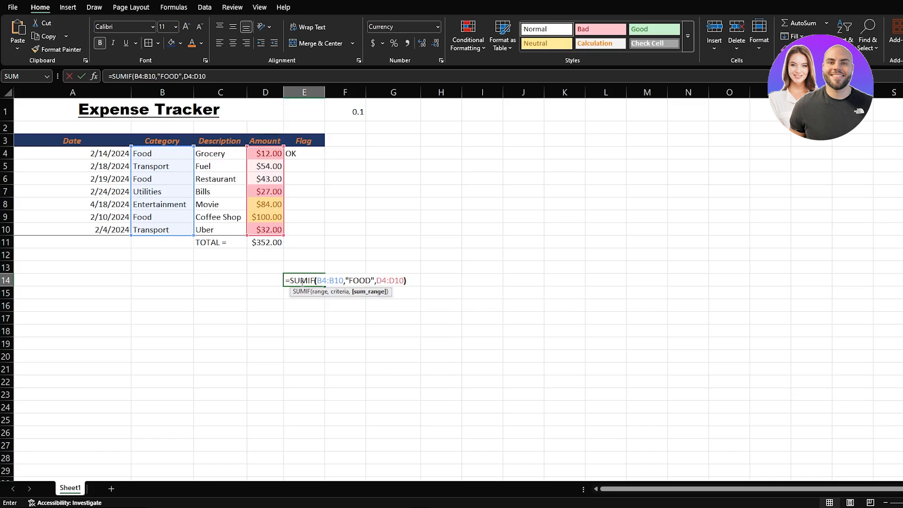
{"action": "type", "text": ")"}
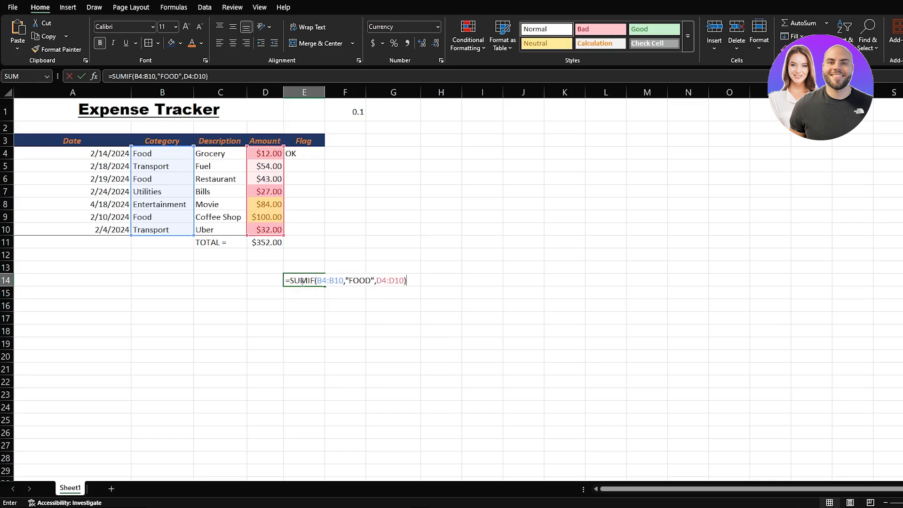
{"action": "key", "text": "Return"}
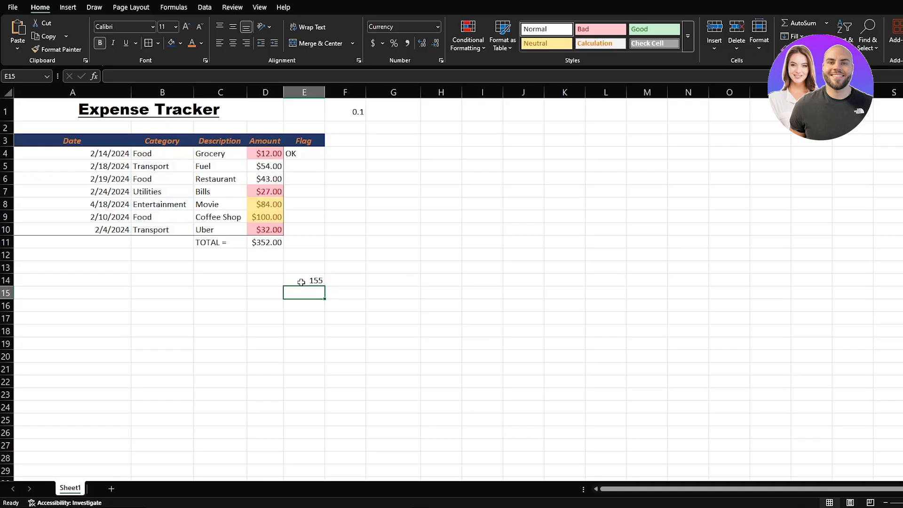
Step: Change the SUMIF criterion in E14 to the wildcard "F*", matching categories that start with F
{"action": "left_click", "coordinate": [301, 282]}
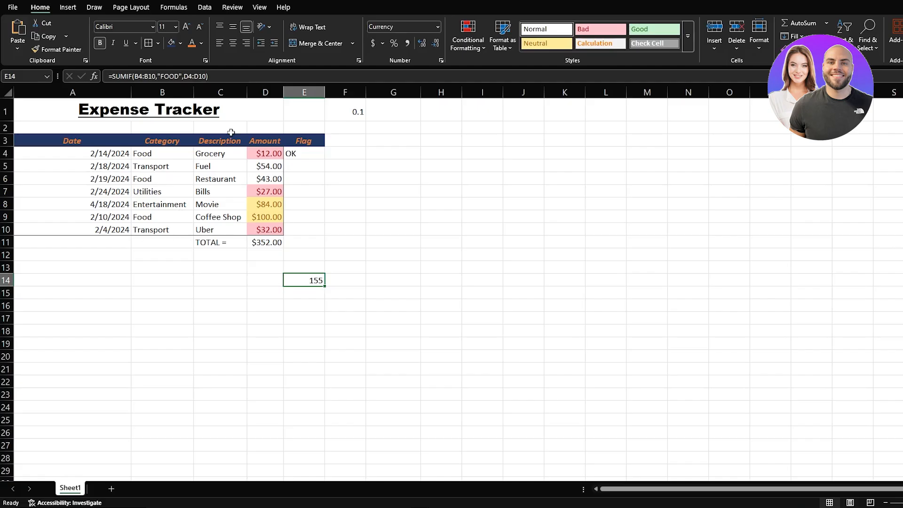
{"action": "left_click", "coordinate": [189, 77]}
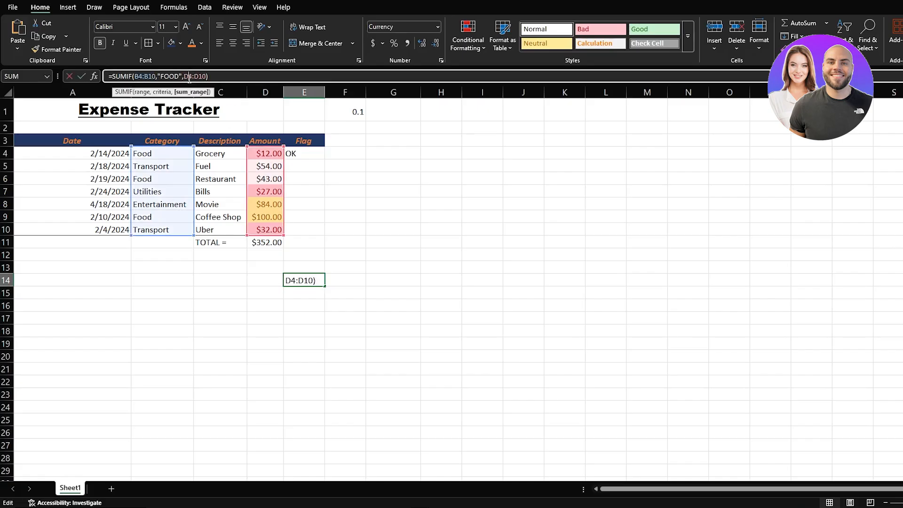
{"action": "key", "text": "Left"}
{"action": "key", "text": "Left"}
{"action": "key", "text": "Left"}
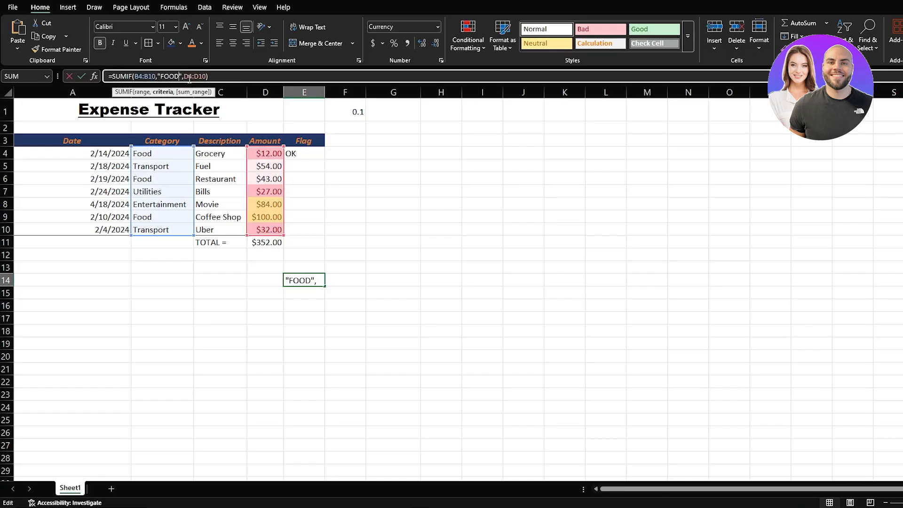
{"action": "key", "text": "BackSpace"}
{"action": "key", "text": "BackSpace"}
{"action": "key", "text": "BackSpace"}
{"action": "type", "text": "*"}
{"action": "key", "text": "Return"}
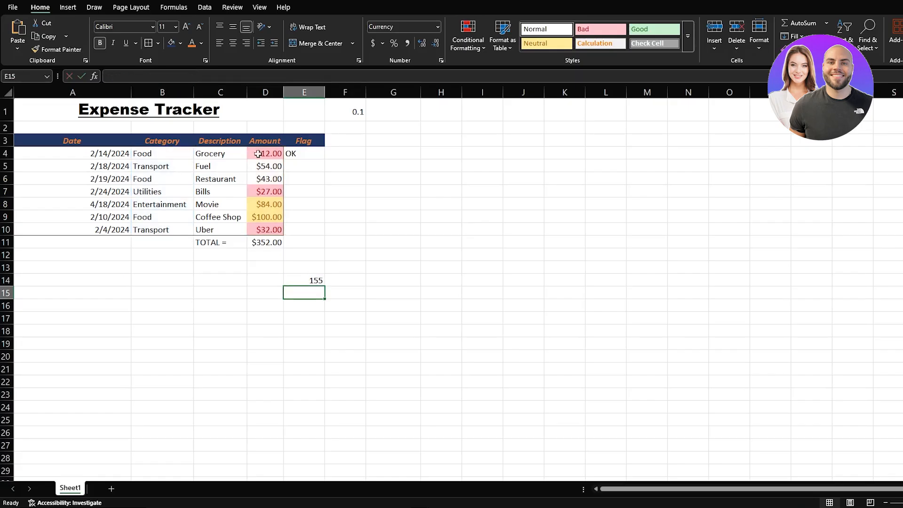
Step: Change the SUMIF criterion in cell E14 to ">50"
{"action": "left_click", "coordinate": [304, 279]}
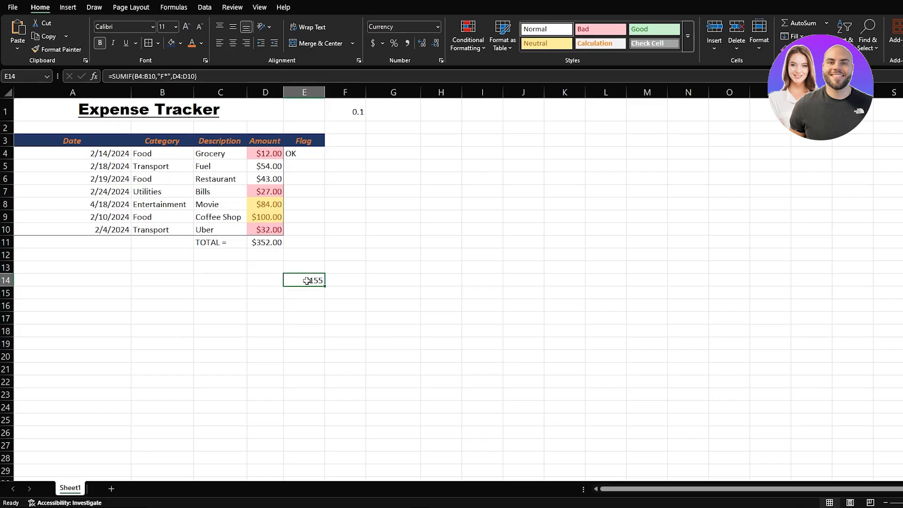
{"action": "left_click", "coordinate": [168, 79]}
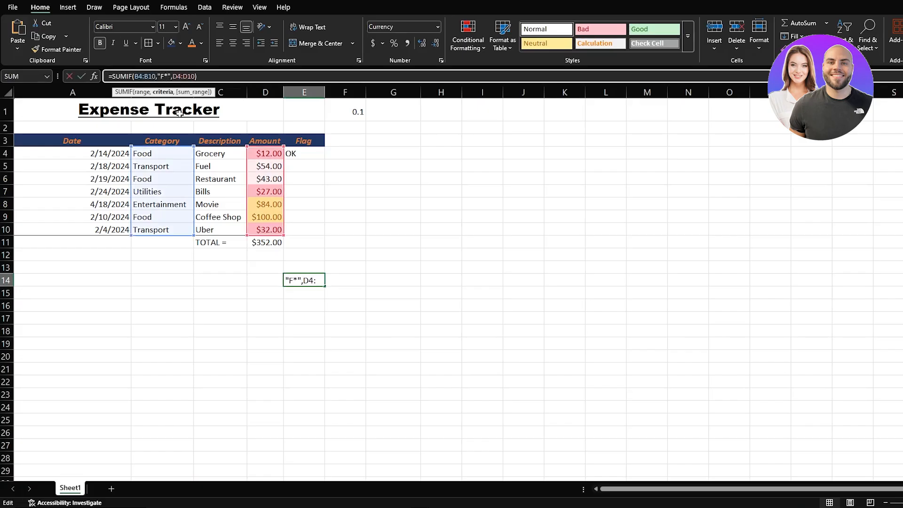
{"action": "key", "text": "BackSpace"}
{"action": "key", "text": "BackSpace"}
{"action": "type", "text": ">50"}
{"action": "key", "text": "Return"}
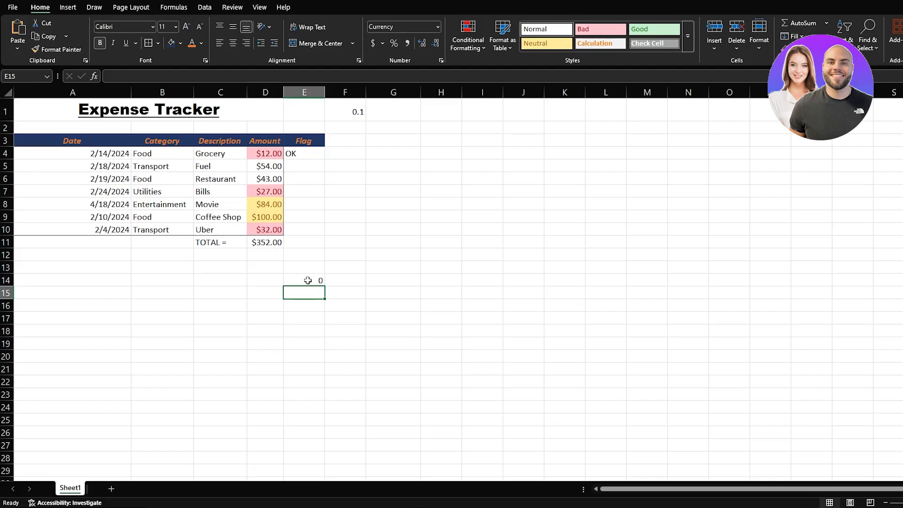
Step: Clear E14 and begin a SUMIFS formula that sums D4:D10, with "FOOD" in B4:B10 as the first condition
{"action": "left_click", "coordinate": [307, 280]}
{"action": "key", "text": "Delete"}
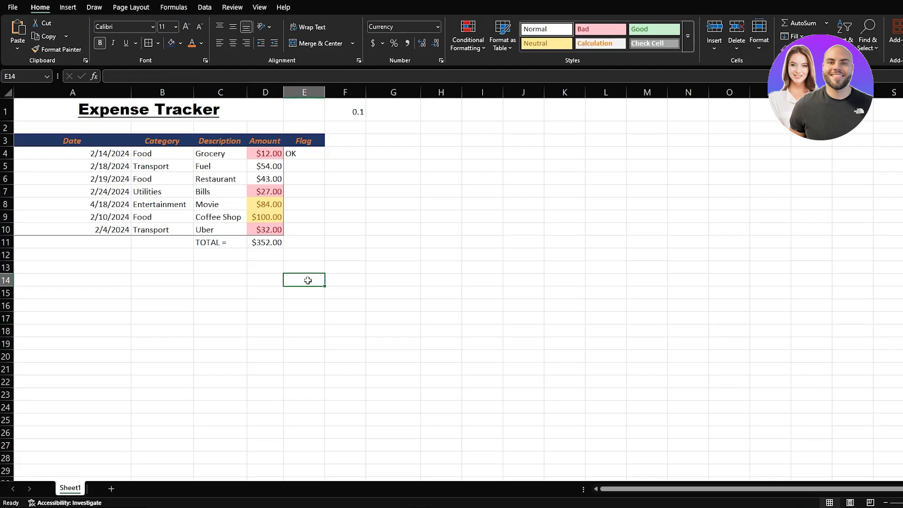
{"action": "type", "text": "=SUM"}
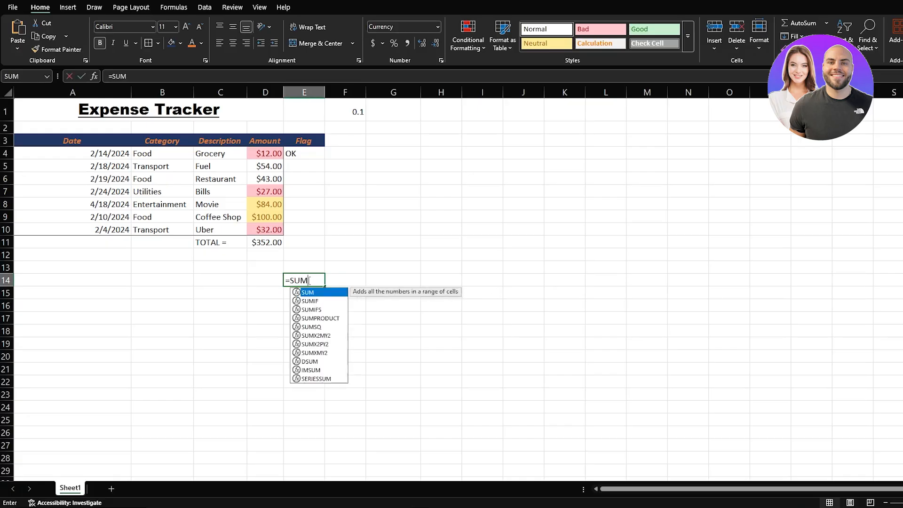
{"action": "type", "text": "IFS"}
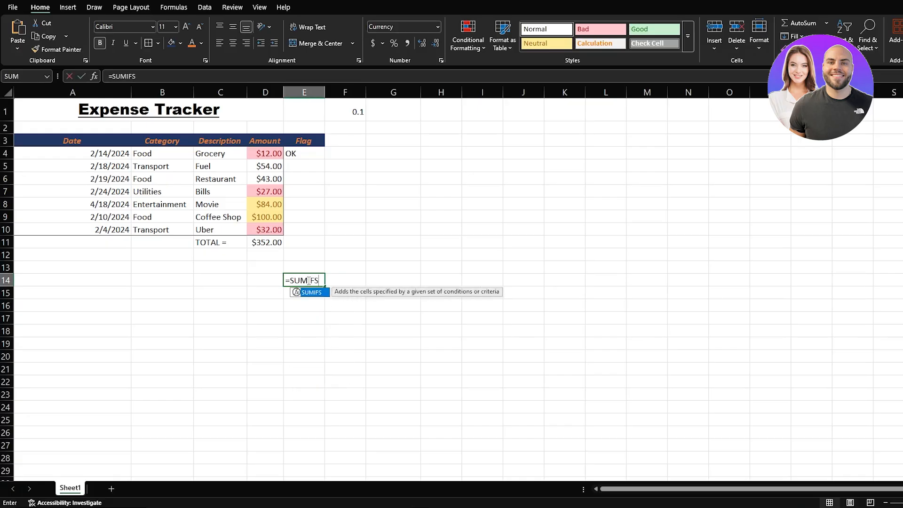
{"action": "key", "text": "BackSpace"}
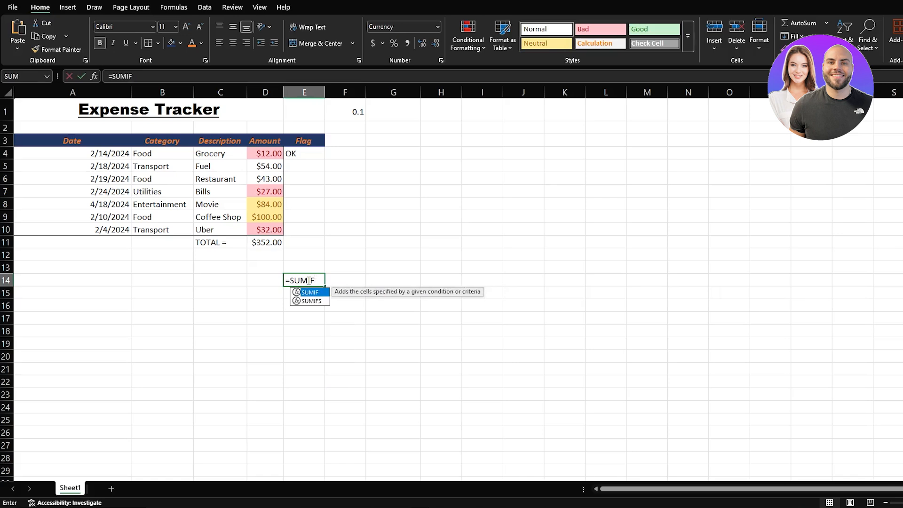
{"action": "type", "text": "S"}
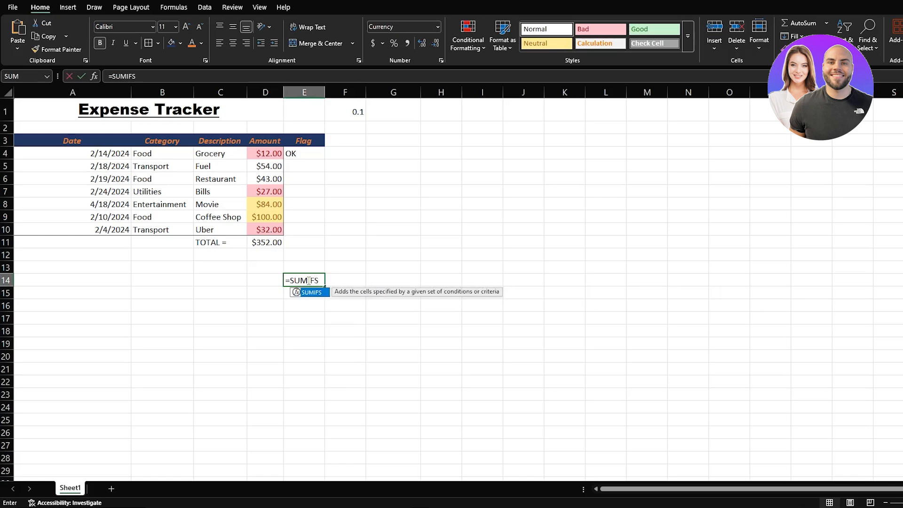
{"action": "type", "text": "("}
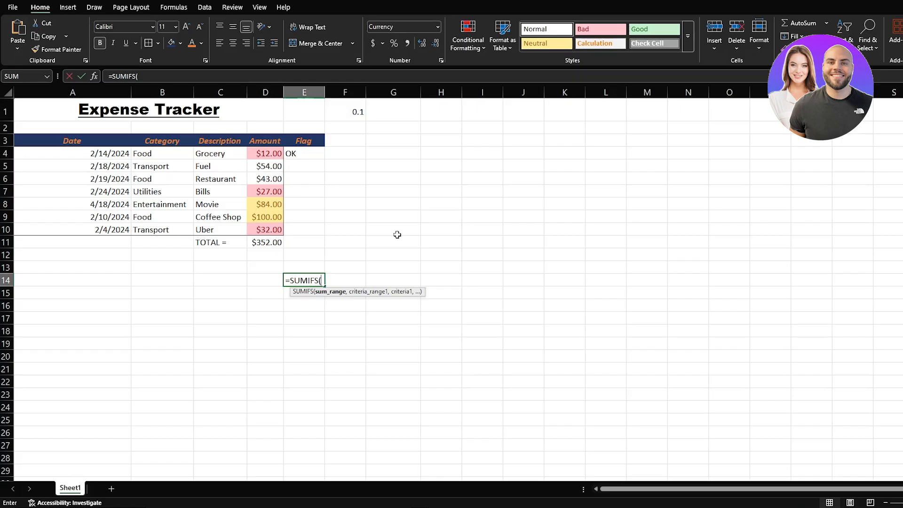
{"action": "type", "text": "D4:D10"}
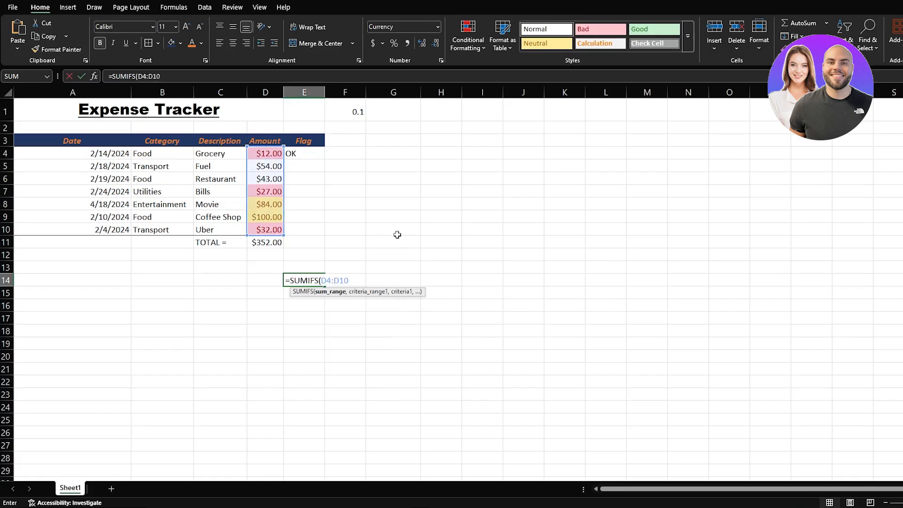
{"action": "type", "text": ",B4:B10"}
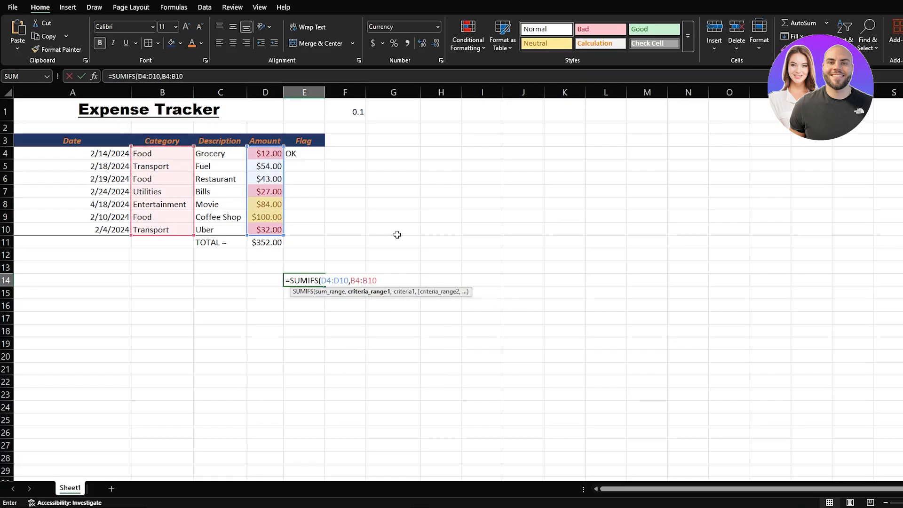
{"action": "type", "text": ",\"F"}
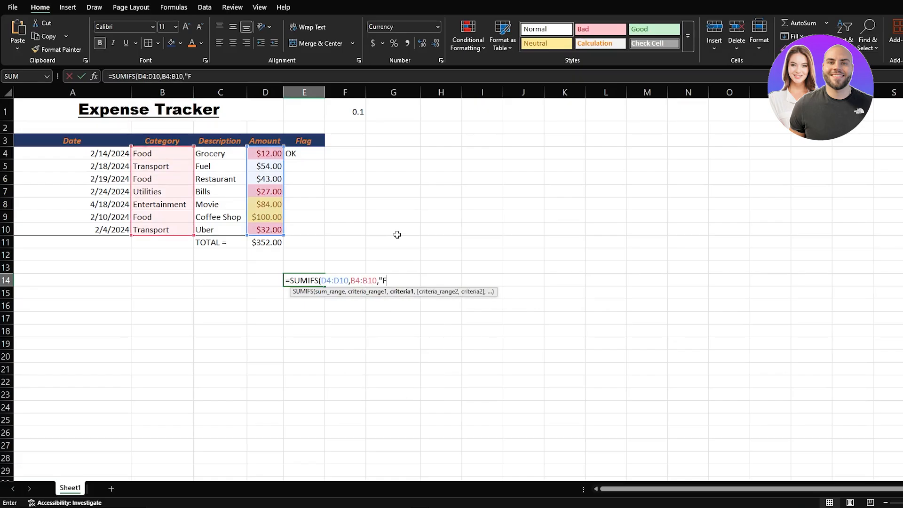
{"action": "type", "text": "OOD\""}
{"action": "type", "text": ","}
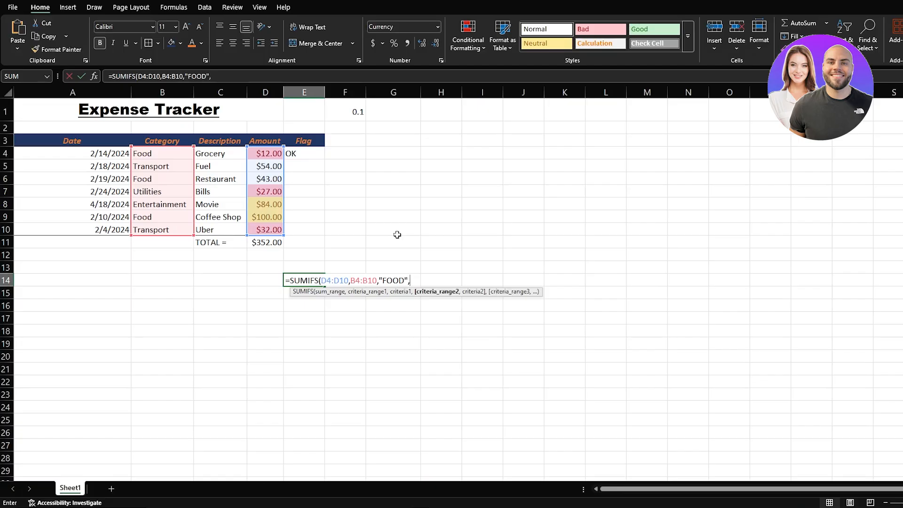
Step: Add the second condition D4:D10,">30" to the SUMIFS formula in E14 and complete the formula
{"action": "type", "text": "D4:D10"}
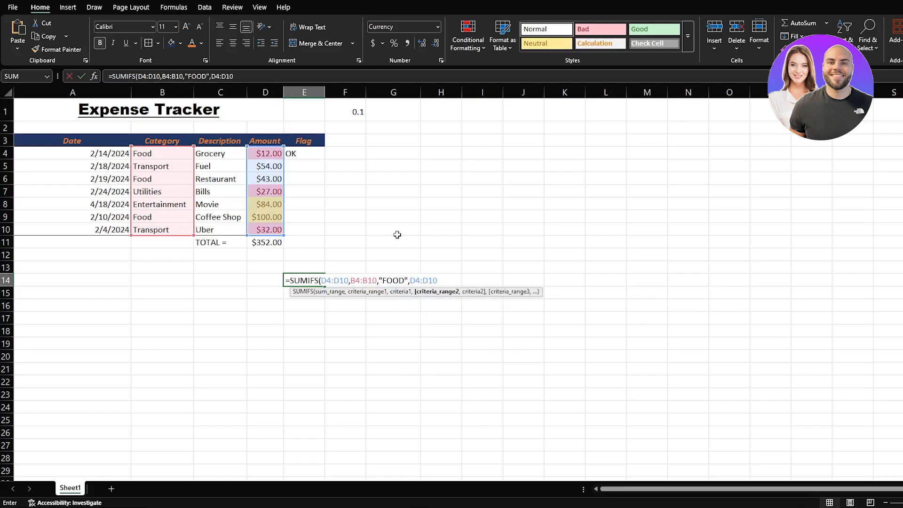
{"action": "type", "text": ",\">30\""}
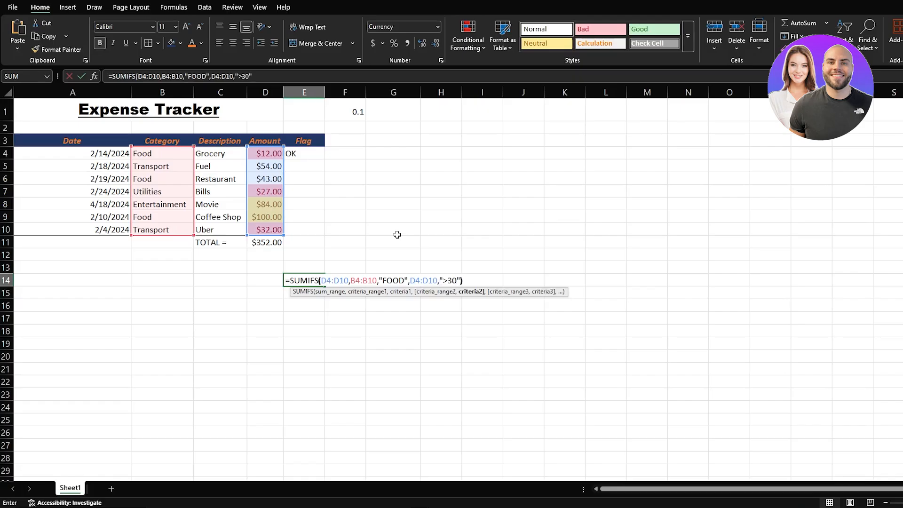
{"action": "type", "text": ")"}
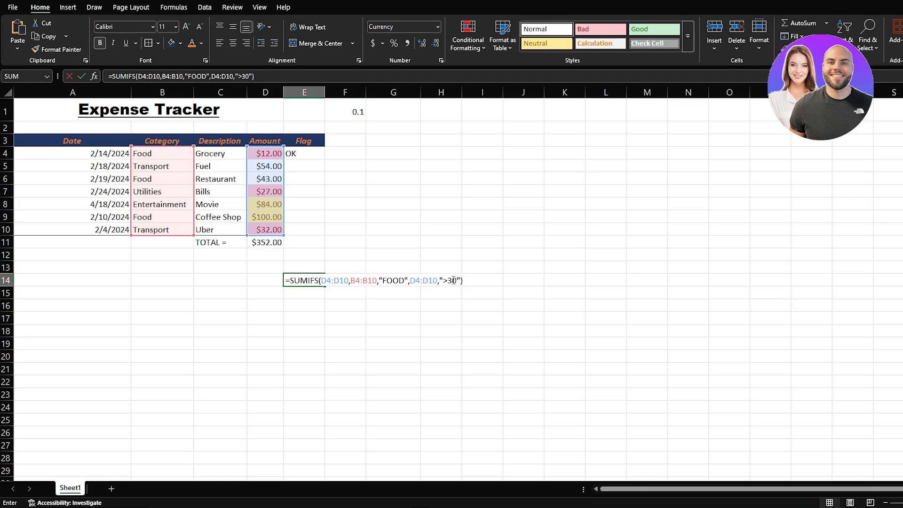
{"action": "key", "text": "Return"}
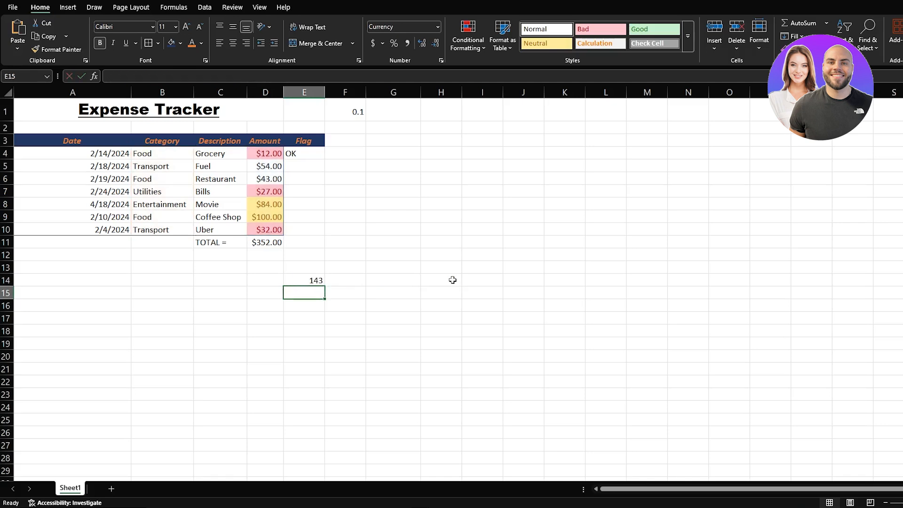
Step: Replace the SUMIFS formula in E14 with =COUNTIF(B4:B10,"FOOD") to count the Food expenses
{"action": "left_click", "coordinate": [313, 281]}
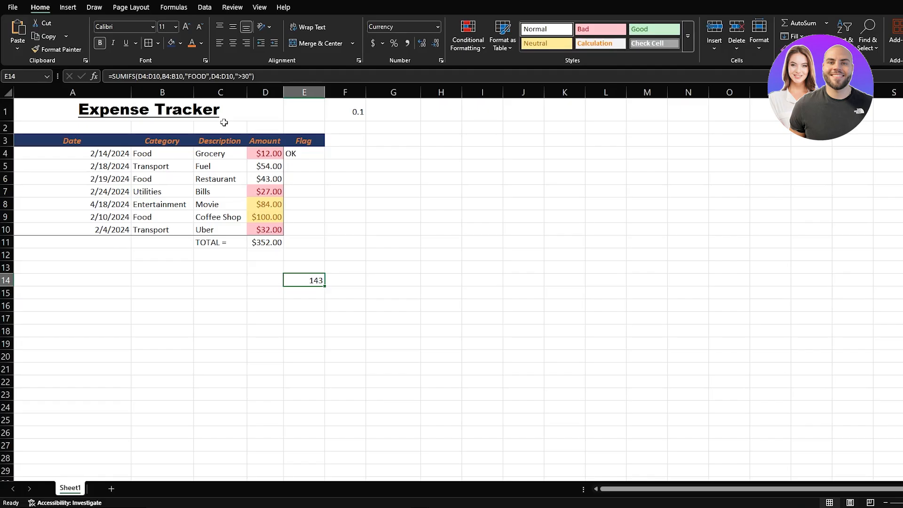
{"action": "left_click", "coordinate": [358, 292]}
{"action": "left_click", "coordinate": [314, 282]}
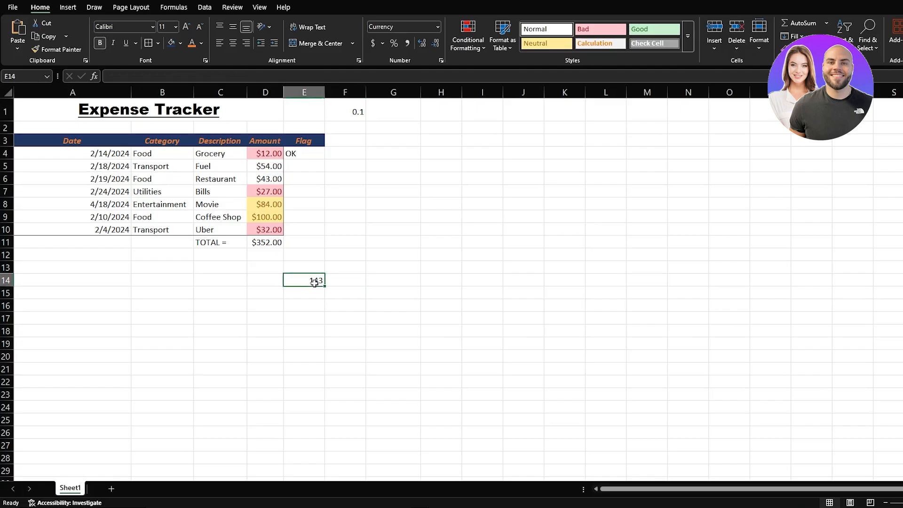
{"action": "key", "text": "Delete"}
{"action": "type", "text": "=COUNTI"}
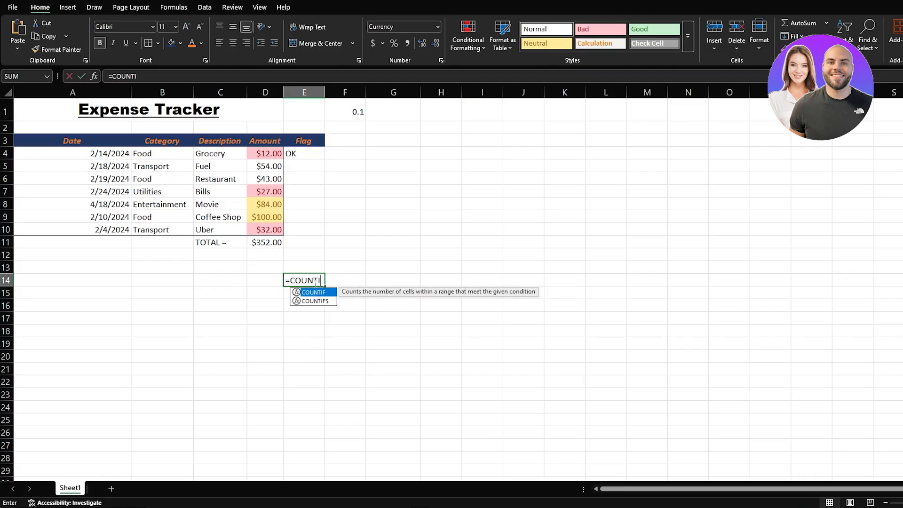
{"action": "type", "text": "F("}
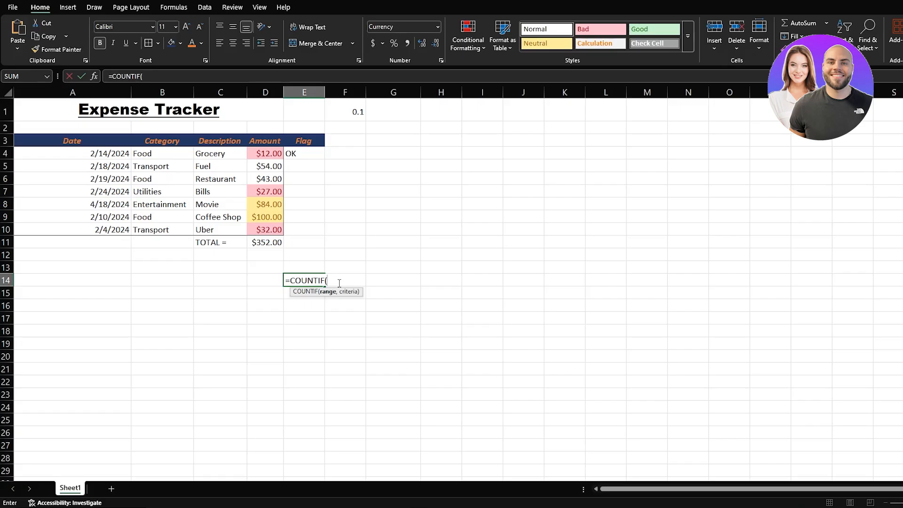
{"action": "type", "text": "B4"}
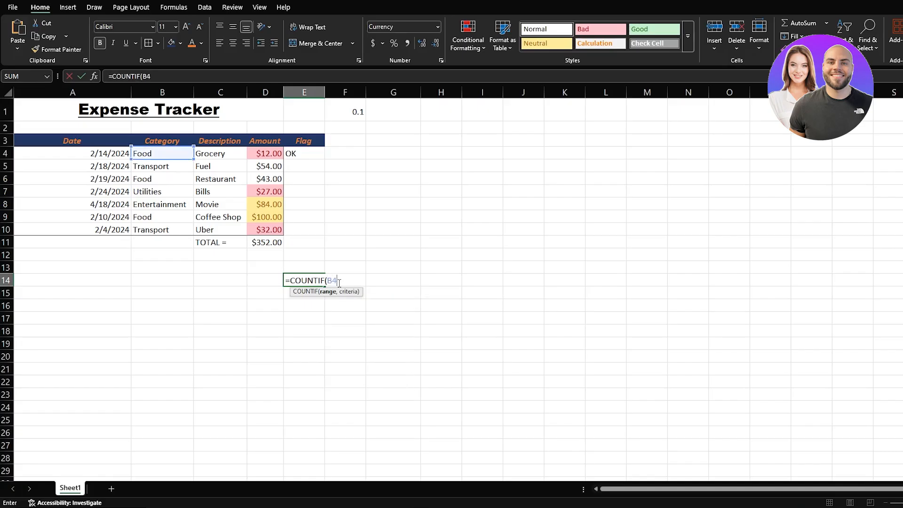
{"action": "type", "text": ":B10"}
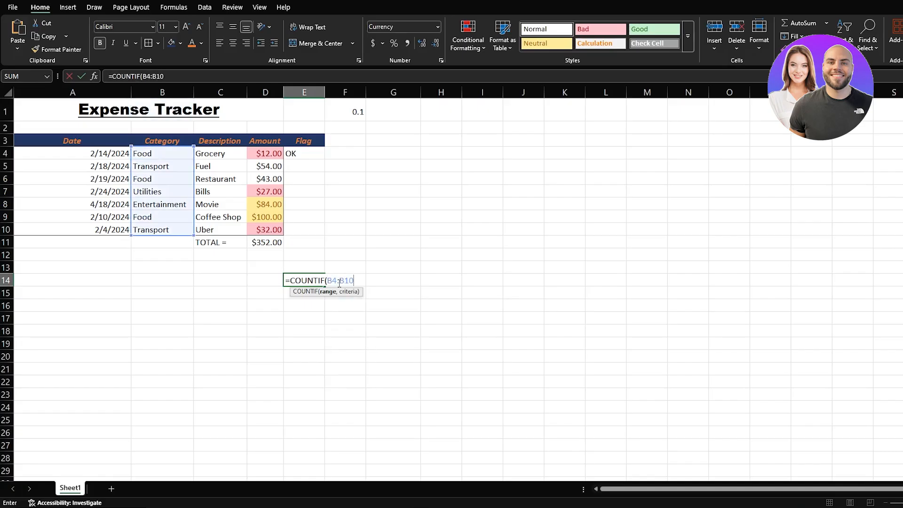
{"action": "type", "text": ",\"FOOD\")"}
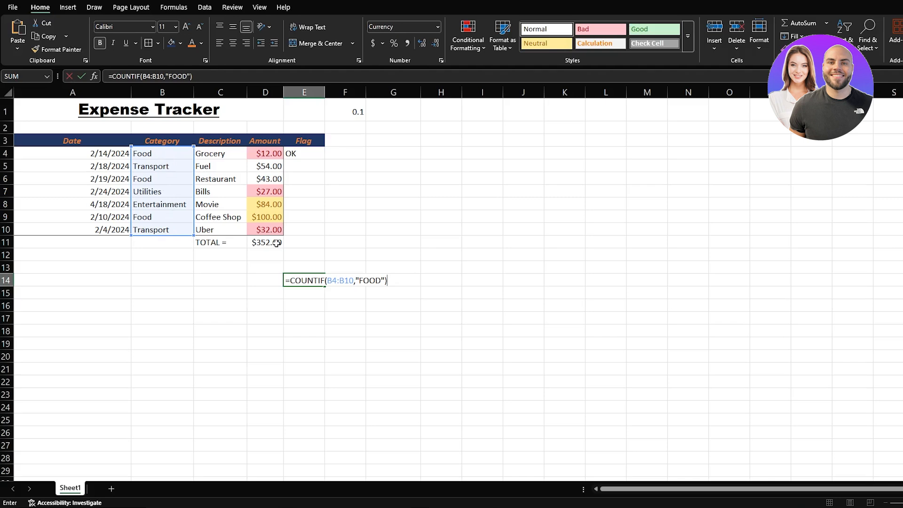
{"action": "key", "text": "Return"}
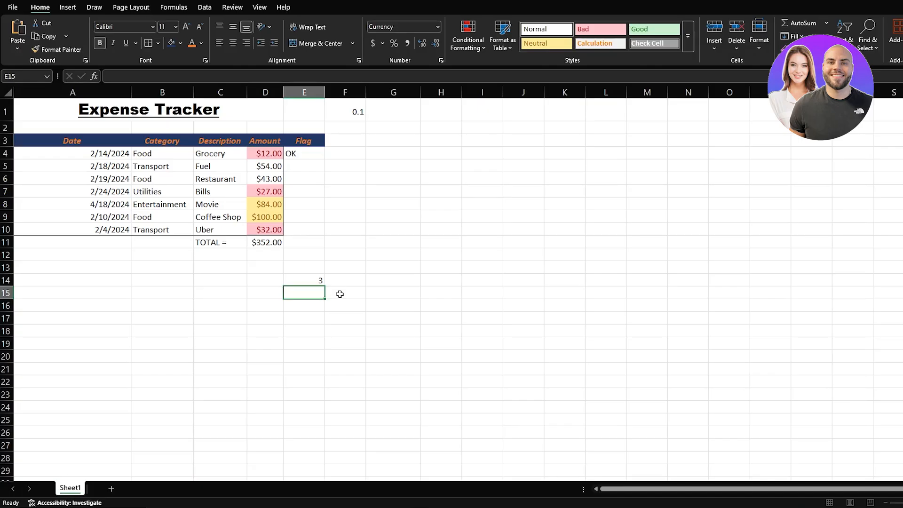
Step: Replace the "FOOD" criterion of the COUNTIF formula in E14 with ">50"
{"action": "left_click", "coordinate": [310, 280]}
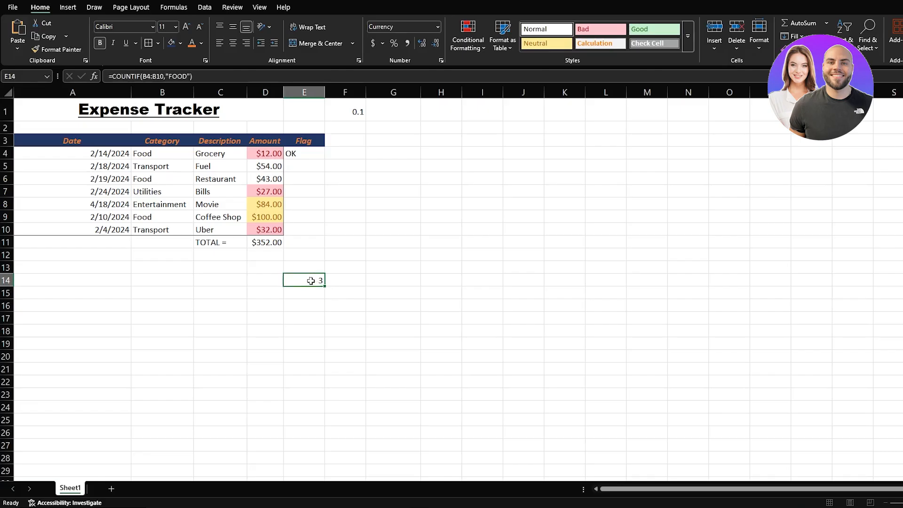
{"action": "left_click", "coordinate": [186, 76]}
{"action": "key", "text": "BackSpace"}
{"action": "key", "text": "BackSpace"}
{"action": "key", "text": "BackSpace"}
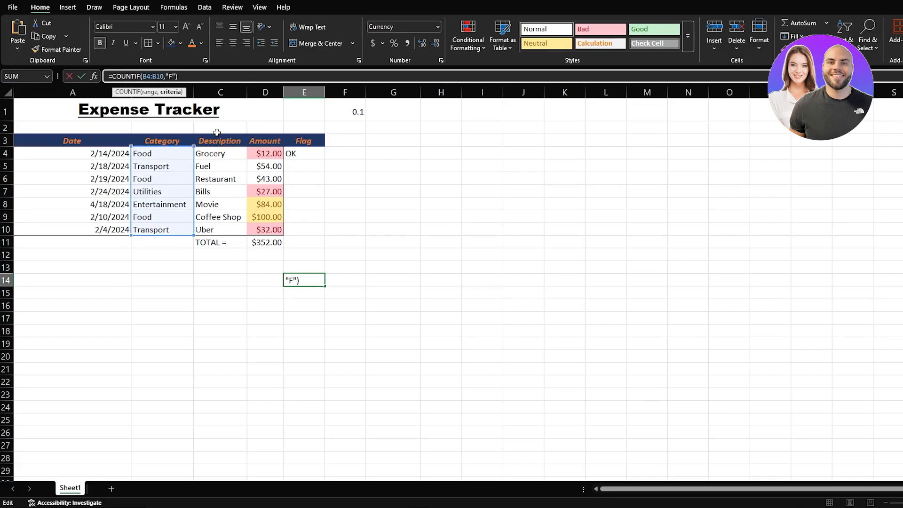
{"action": "key", "text": "BackSpace"}
{"action": "type", "text": ">50"}
Step: Change the COUNTIF range in E14 to D4:D10 and check the formula against the amounts in D5, D8 and D9
{"action": "left_click", "coordinate": [157, 76]}
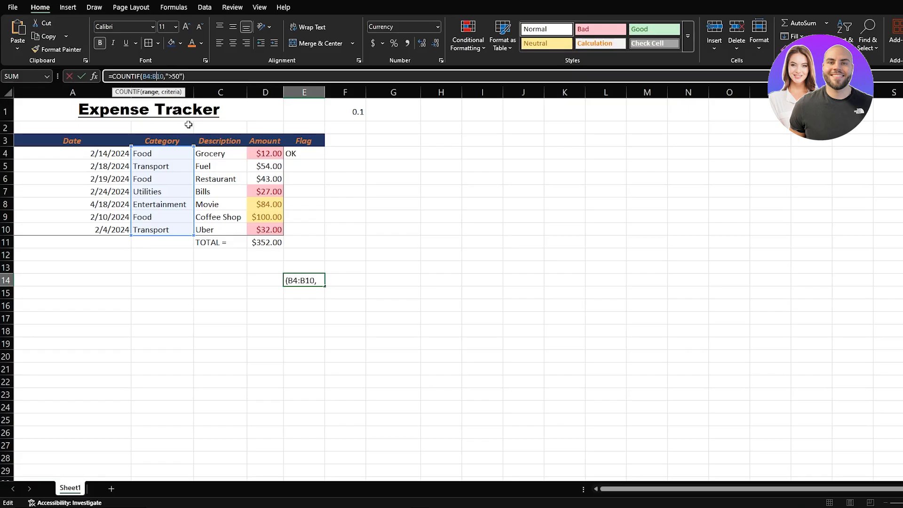
{"action": "key", "text": "BackSpace"}
{"action": "type", "text": "D"}
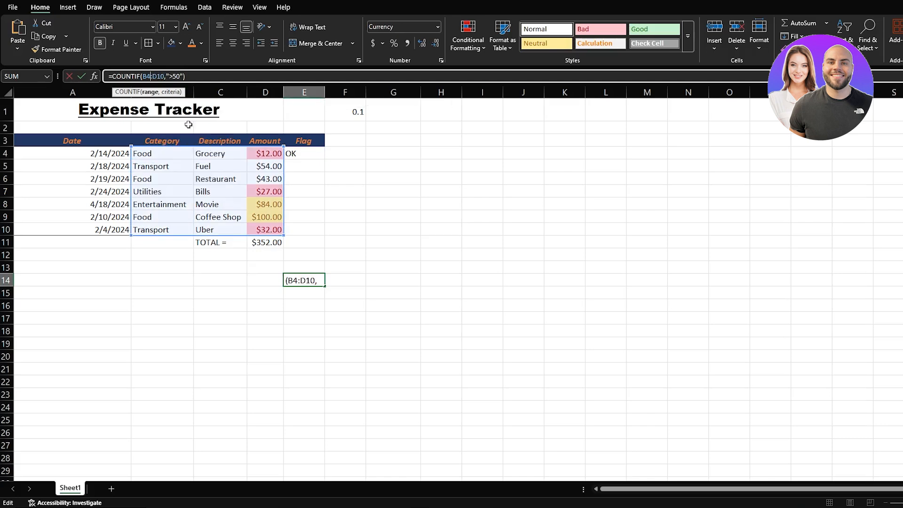
{"action": "key", "text": "Left"}
{"action": "key", "text": "Left"}
{"action": "key", "text": "Left"}
{"action": "key", "text": "BackSpace"}
{"action": "type", "text": "D"}
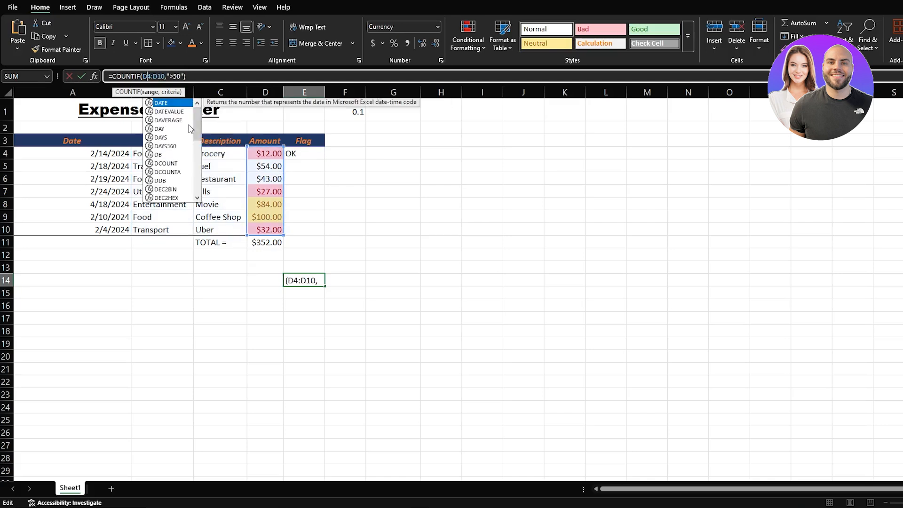
{"action": "key", "text": "Return"}
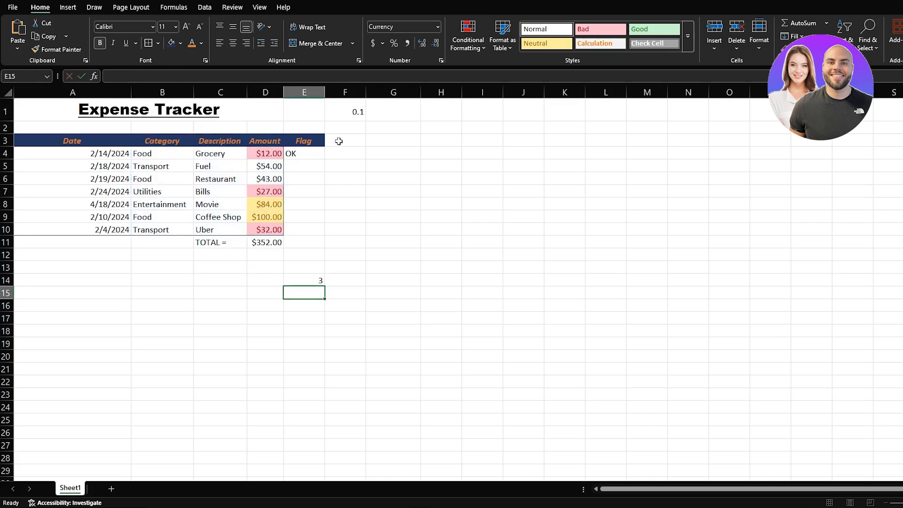
{"action": "left_click", "coordinate": [312, 281]}
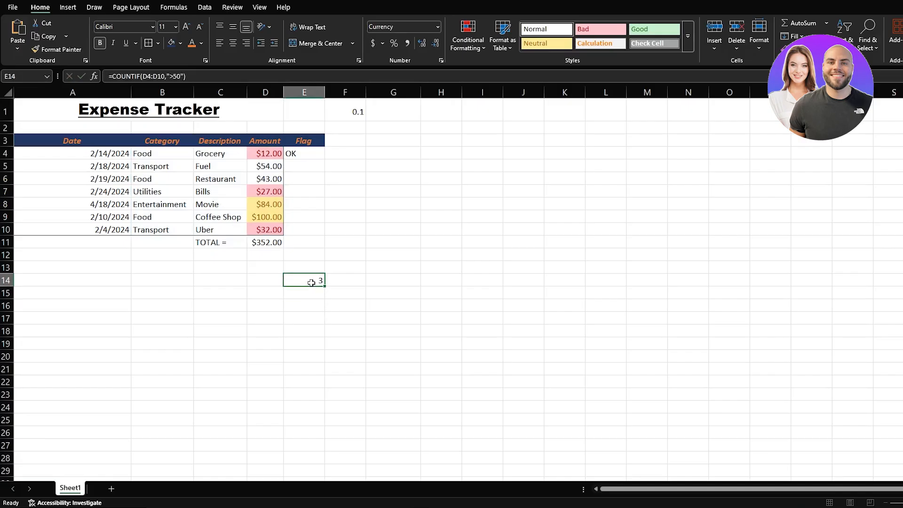
{"action": "left_click", "coordinate": [278, 166]}
{"action": "left_click", "coordinate": [271, 203]}
{"action": "left_click", "coordinate": [274, 217]}
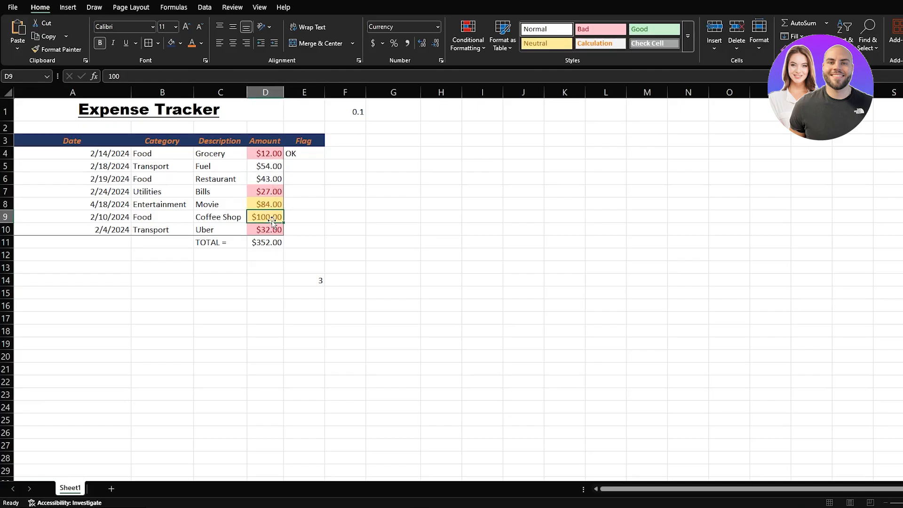
Step: Replace the COUNTIF formula in E14 with =COUNTIFS(B4:B10,"FOOD",D4:D10,">50") to count the Food expenses above 50
{"action": "left_click", "coordinate": [305, 281]}
{"action": "key", "text": "Delete"}
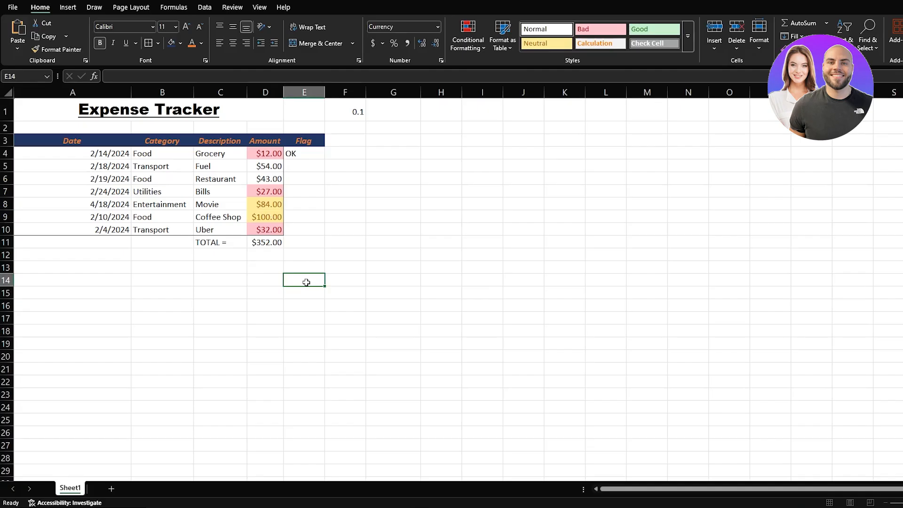
{"action": "double_click", "coordinate": [306, 282]}
{"action": "type", "text": "=COUNT"}
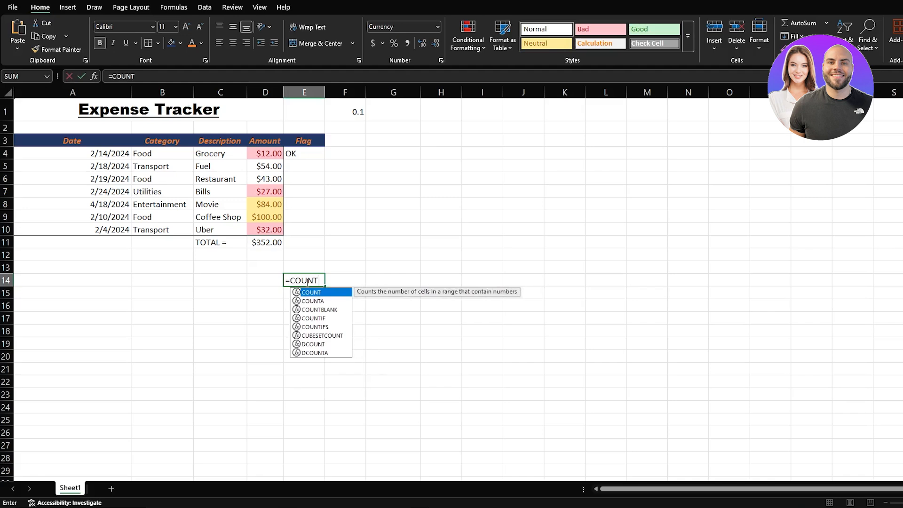
{"action": "type", "text": "IFS"}
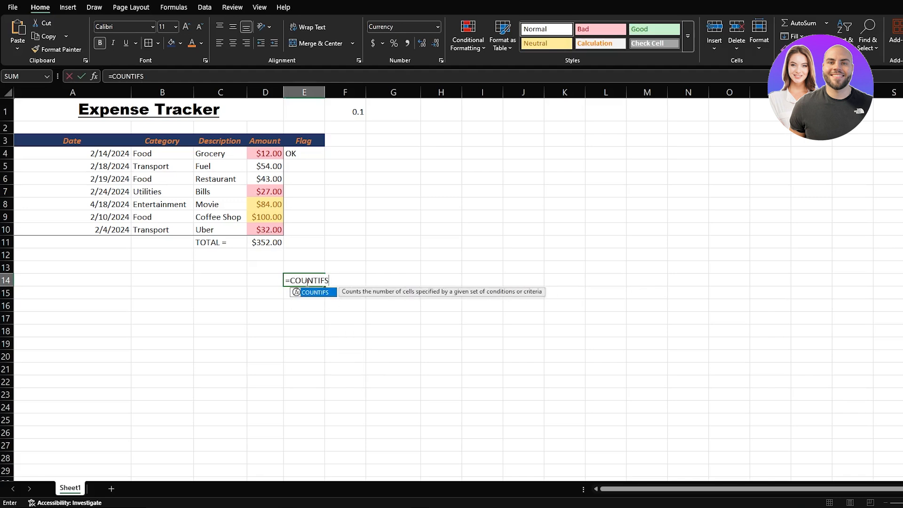
{"action": "type", "text": "("}
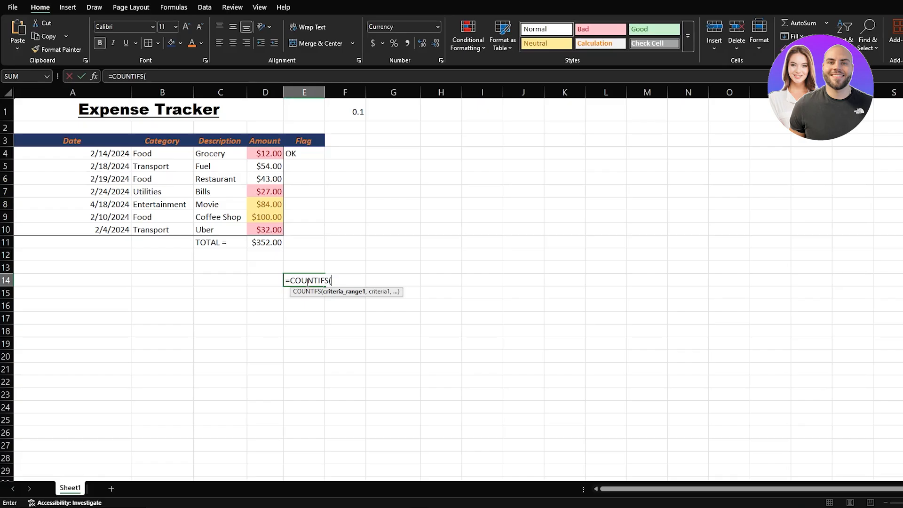
{"action": "type", "text": "B4:B10"}
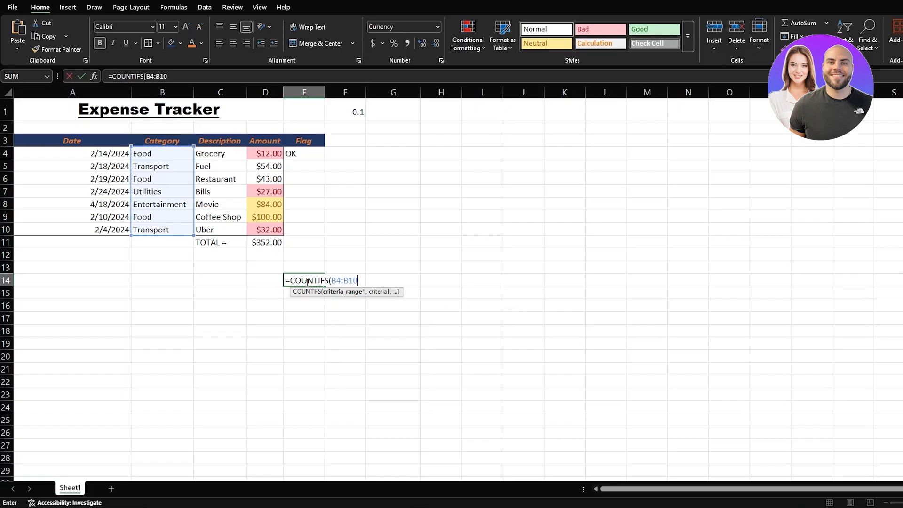
{"action": "type", "text": ","}
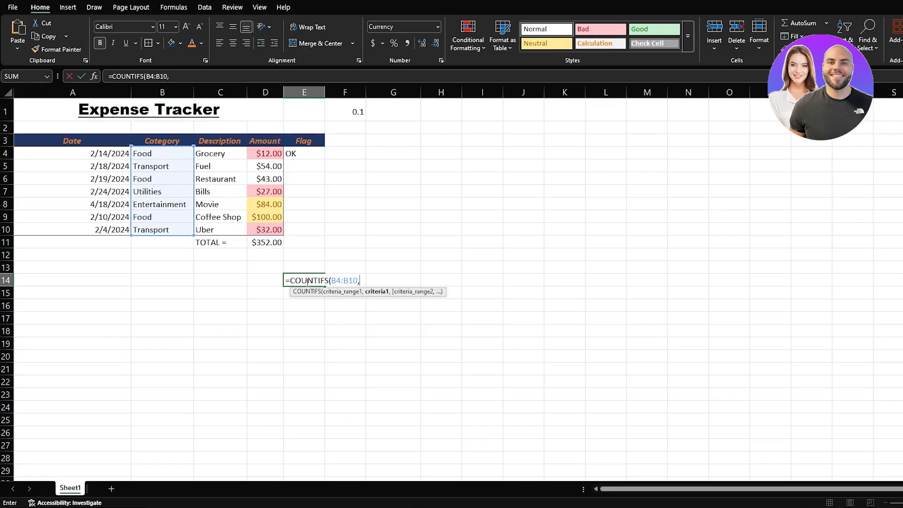
{"action": "type", "text": "\"FOOD\",D4"}
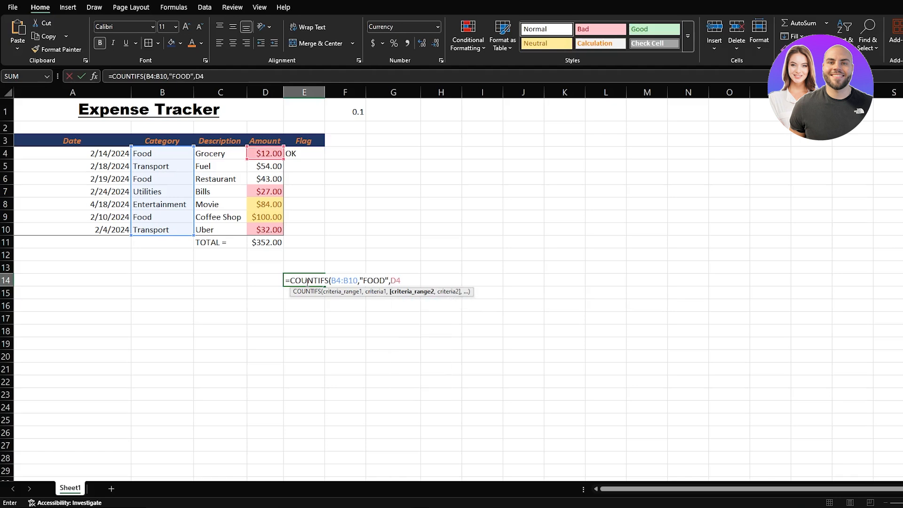
{"action": "type", "text": ":D1"}
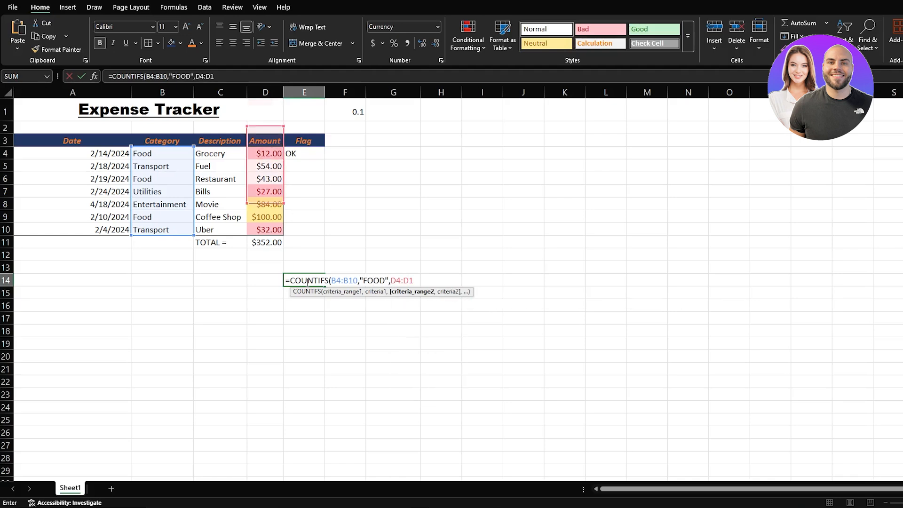
{"action": "type", "text": "0,"}
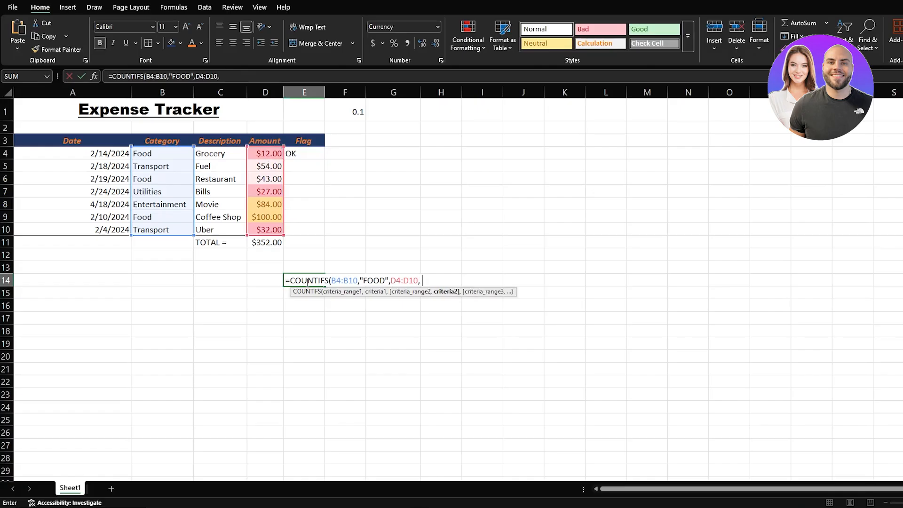
{"action": "type", "text": "\">50\")"}
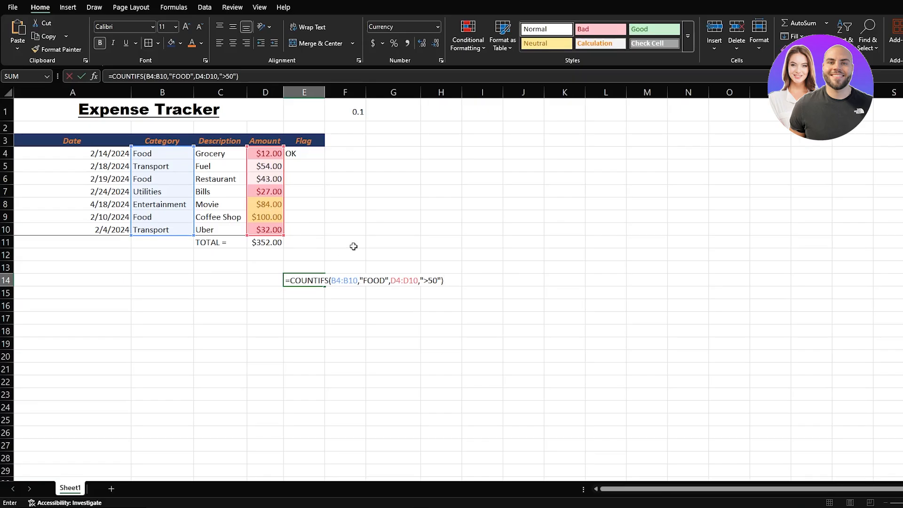
{"action": "key", "text": "Return"}
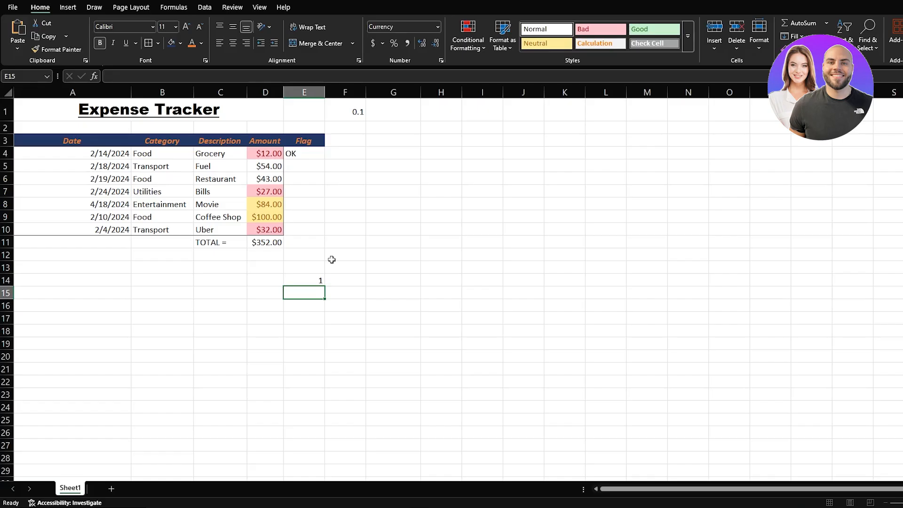
Step: Clear the COUNTIFS formula from cell E14
{"action": "left_click", "coordinate": [315, 282]}
{"action": "key", "text": "Delete"}
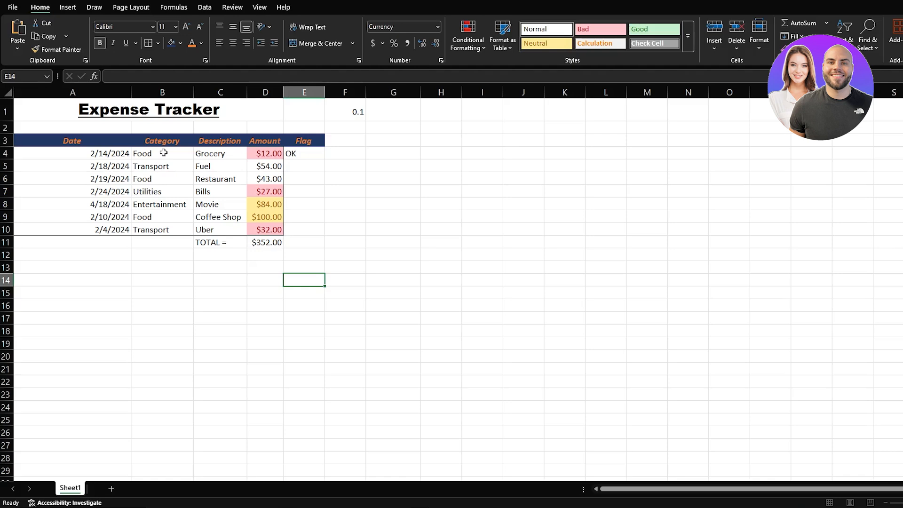
{"action": "type", "text": "=VLOO"}
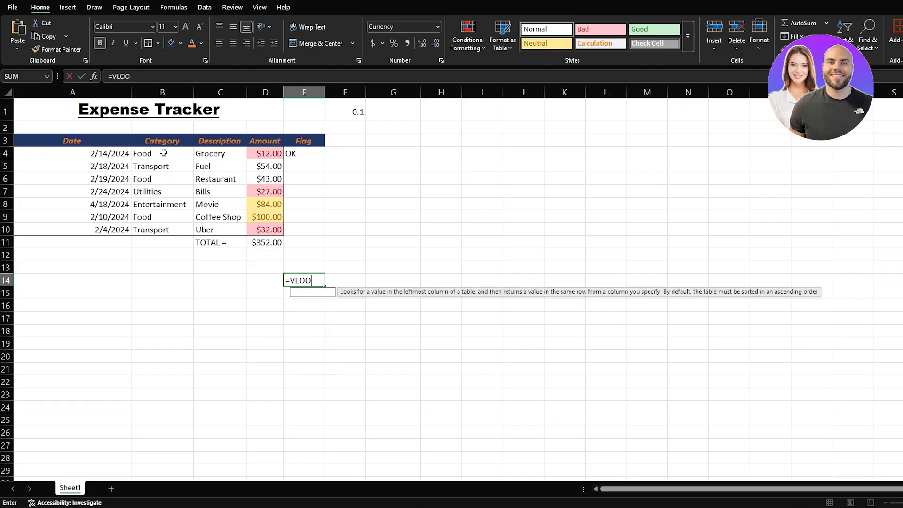
{"action": "type", "text": "KUP"}
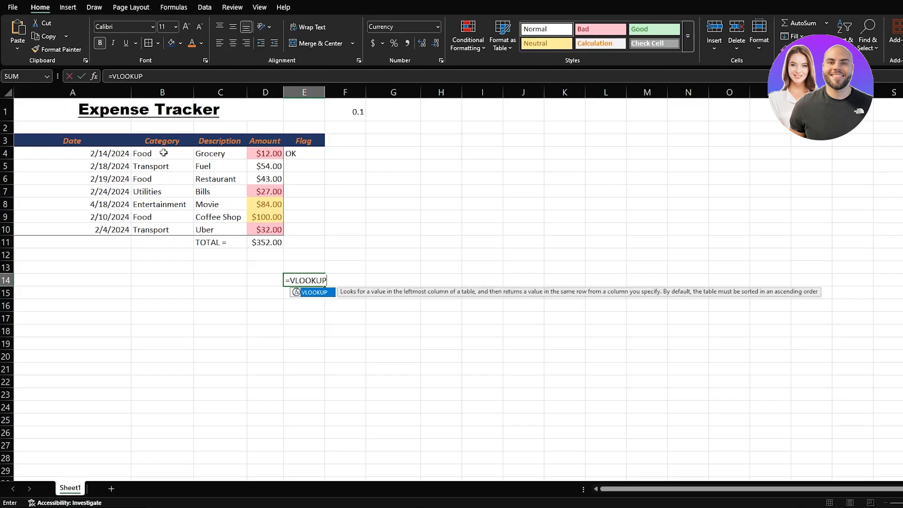
{"action": "type", "text": "("}
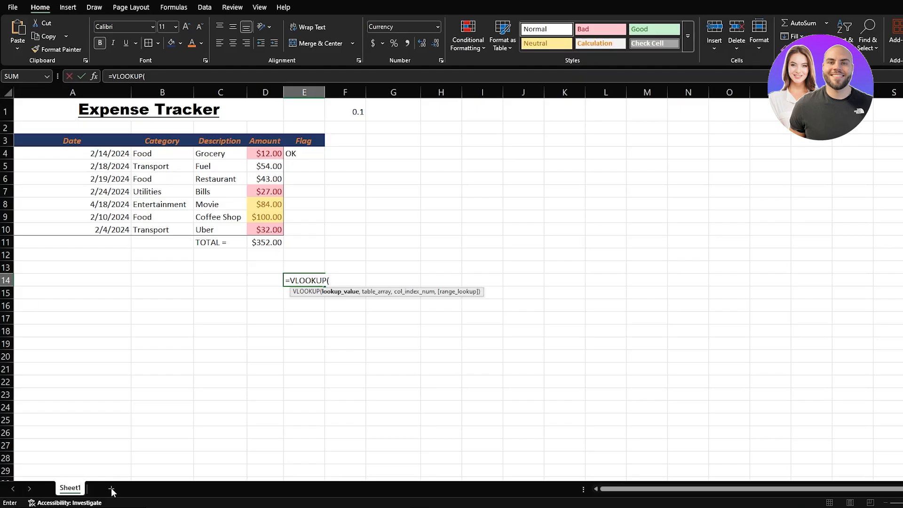
{"action": "left_click", "coordinate": [172, 457]}
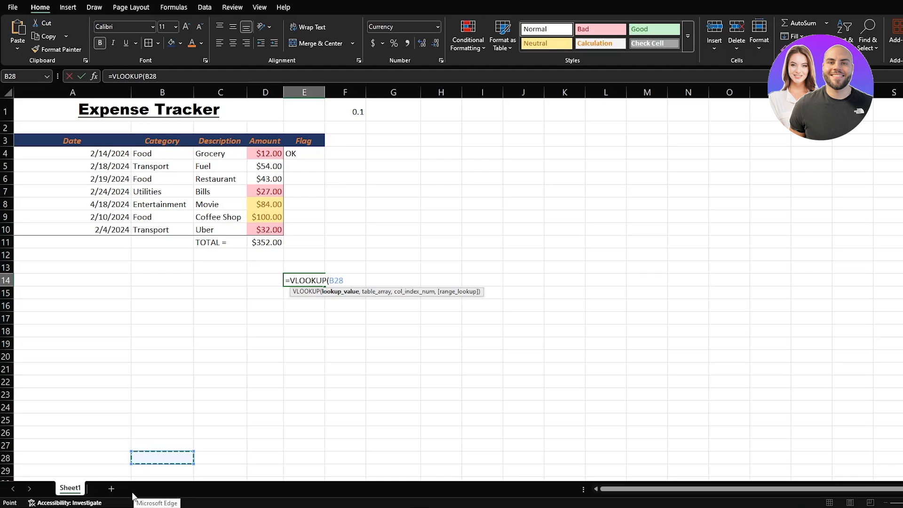
{"action": "left_click", "coordinate": [312, 345]}
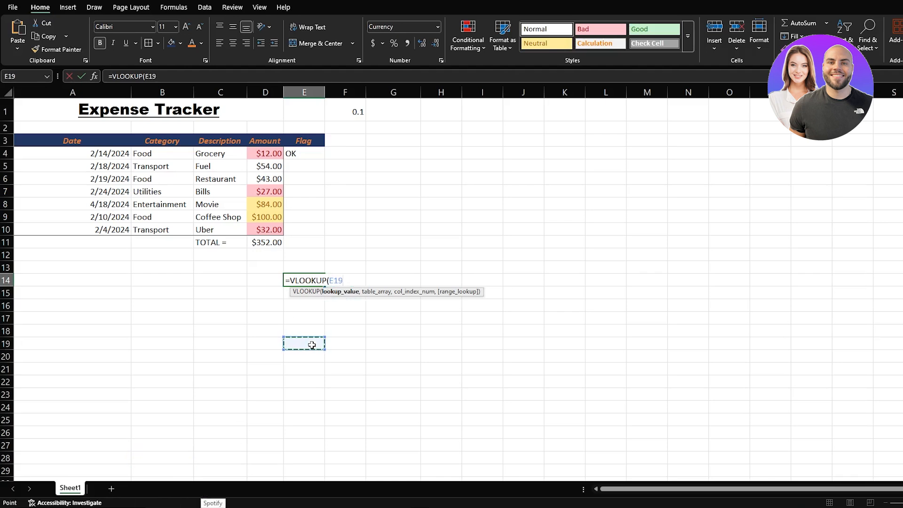
{"action": "key", "text": "BackSpace"}
{"action": "key", "text": "BackSpace"}
{"action": "key", "text": "BackSpace"}
{"action": "key", "text": "BackSpace"}
{"action": "key", "text": "BackSpace"}
{"action": "key", "text": "BackSpace"}
{"action": "key", "text": "BackSpace"}
{"action": "key", "text": "BackSpace"}
{"action": "key", "text": "BackSpace"}
{"action": "key", "text": "BackSpace"}
{"action": "key", "text": "BackSpace"}
{"action": "key", "text": "BackSpace"}
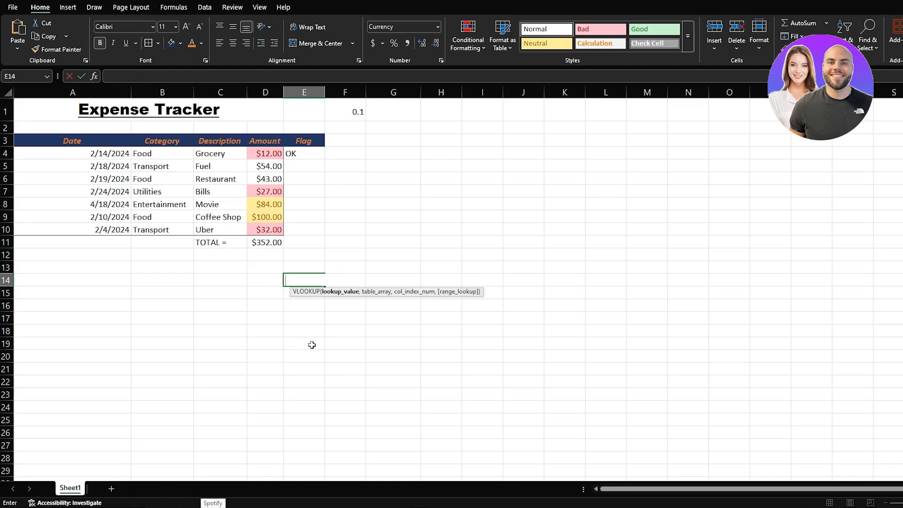
{"action": "key", "text": "Escape"}
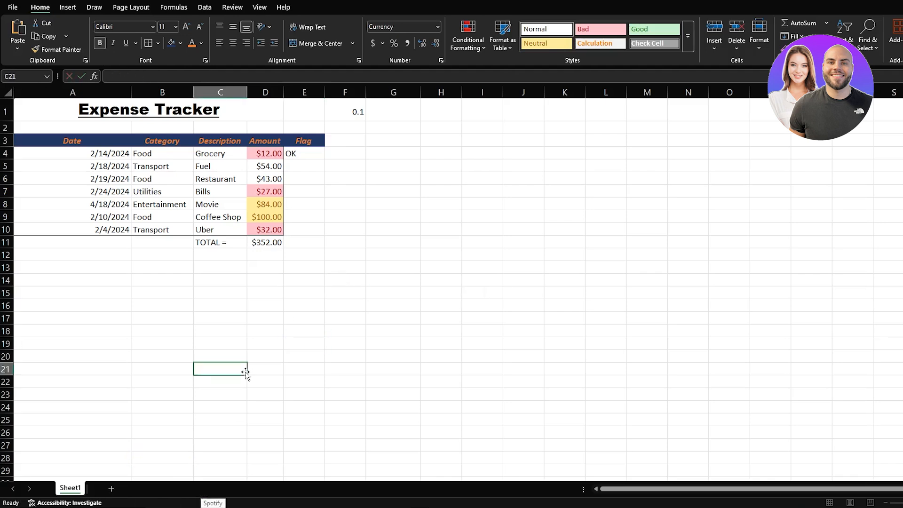
Step: Add a new worksheet and enter the headers PRODUCT ID, PRODUCT NAME and PRICE in cells A1 to C1
{"action": "left_click", "coordinate": [111, 489]}
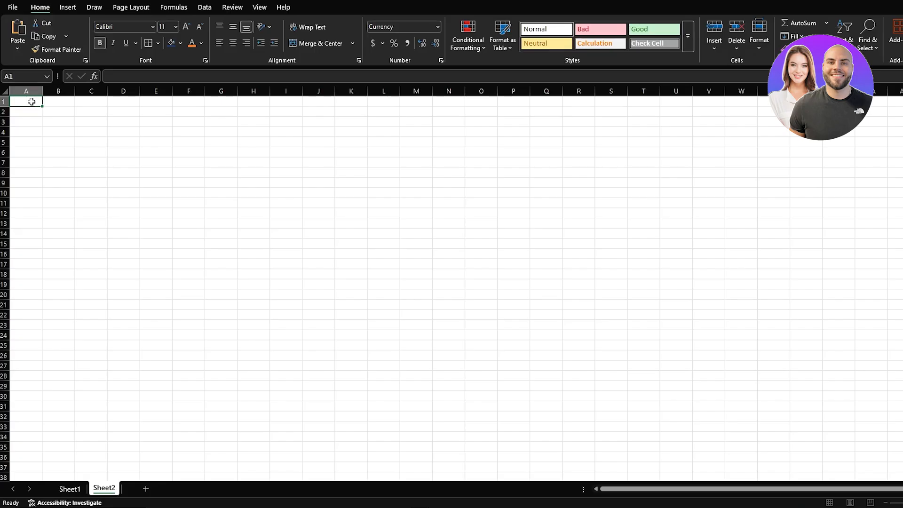
{"action": "type", "text": "PRODUCT ID"}
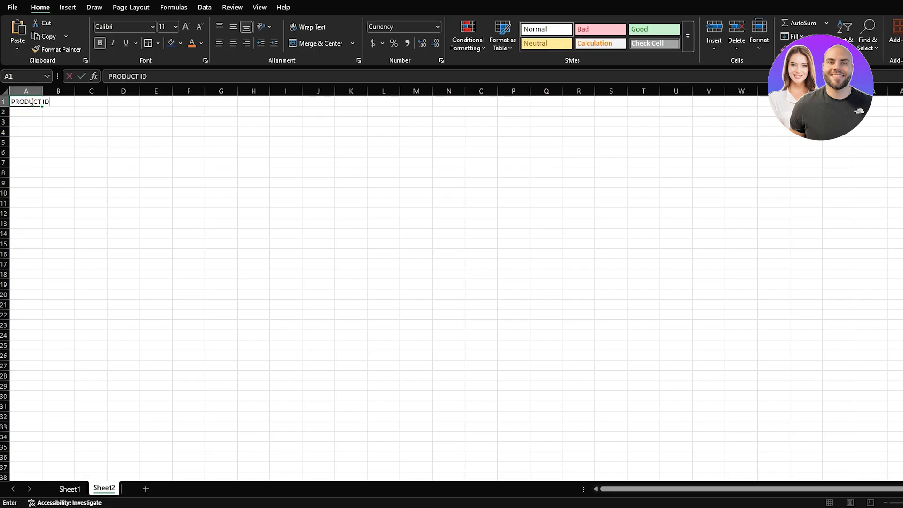
{"action": "left_click", "coordinate": [63, 100]}
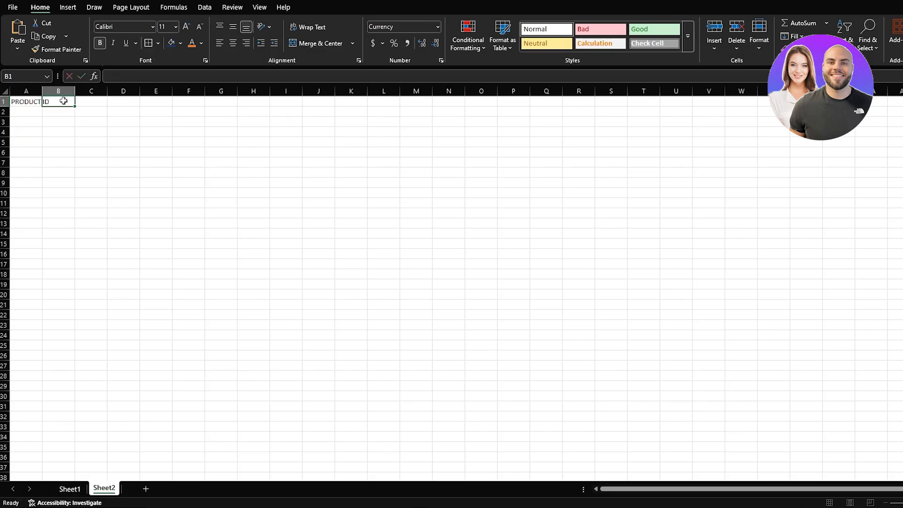
{"action": "type", "text": "PRODUCT NAME"}
{"action": "key", "text": "Return"}
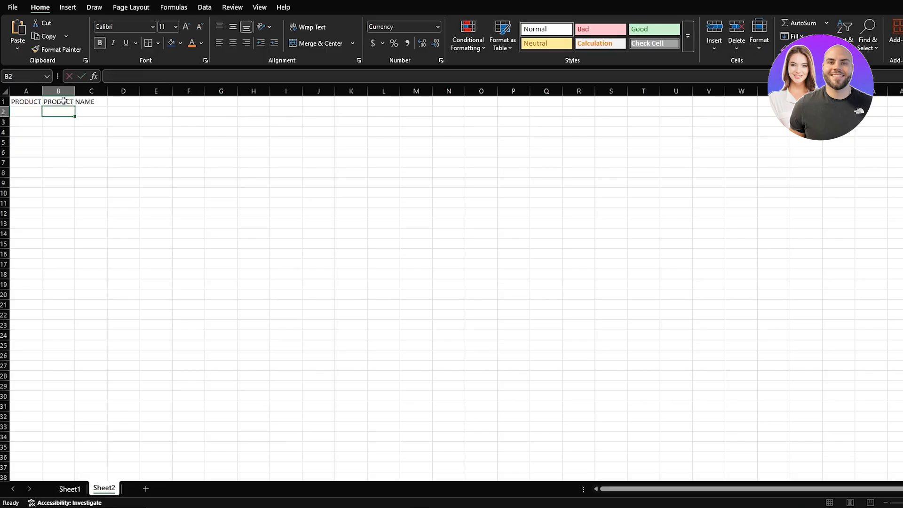
{"action": "left_click", "coordinate": [99, 102]}
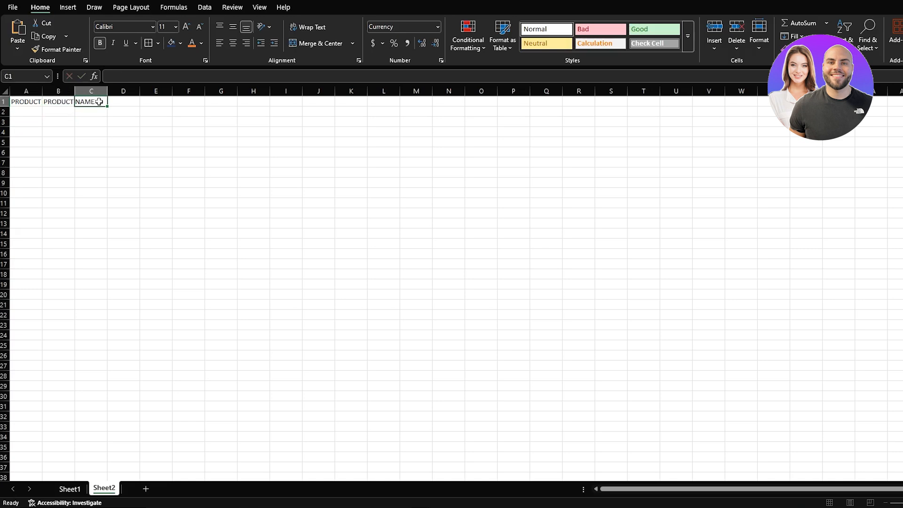
{"action": "type", "text": "PRICE"}
{"action": "key", "text": "Return"}
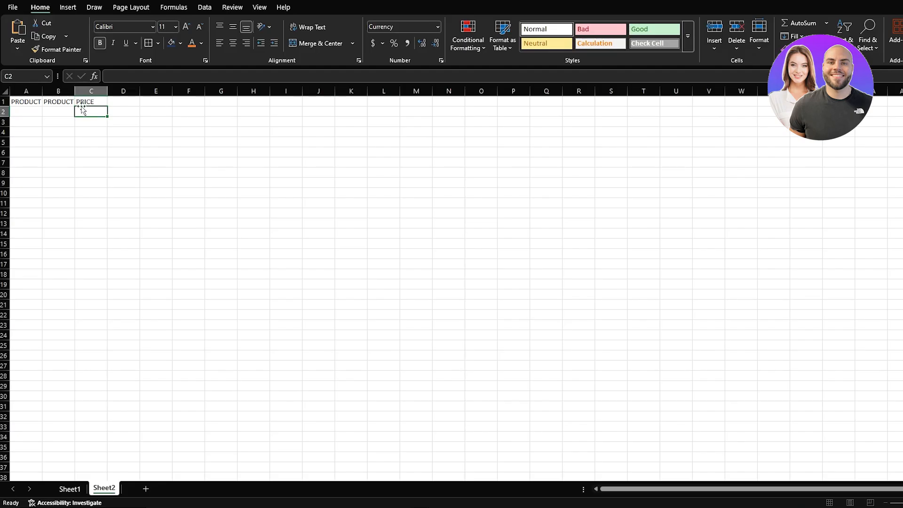
Step: Fill the product ID column with P0001, P0002, P0003, P0004 and P0005 in cells A2 to A6
{"action": "left_click", "coordinate": [19, 114]}
{"action": "type", "text": "P0001"}
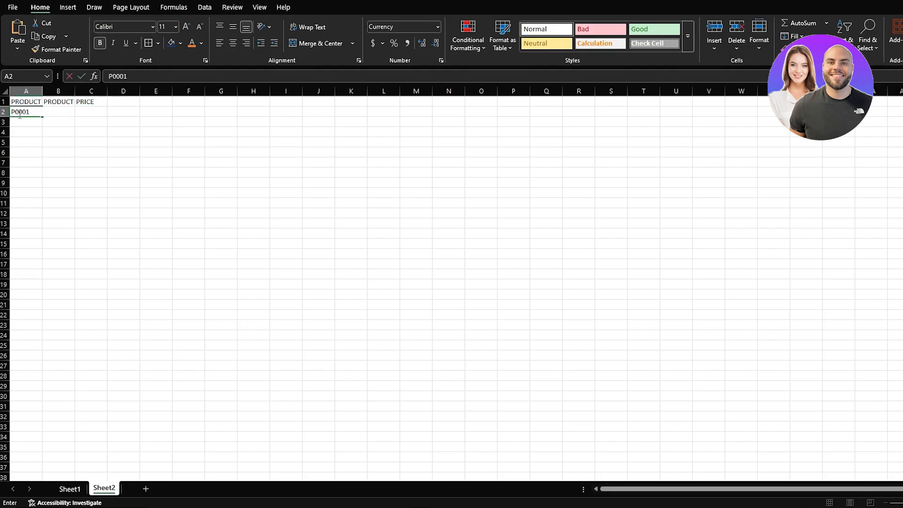
{"action": "key", "text": "Return"}
{"action": "type", "text": "P002"}
{"action": "key", "text": "BackSpace"}
{"action": "type", "text": "02"}
{"action": "key", "text": "Return"}
{"action": "type", "text": "P0003"}
{"action": "key", "text": "Return"}
{"action": "type", "text": "P0004"}
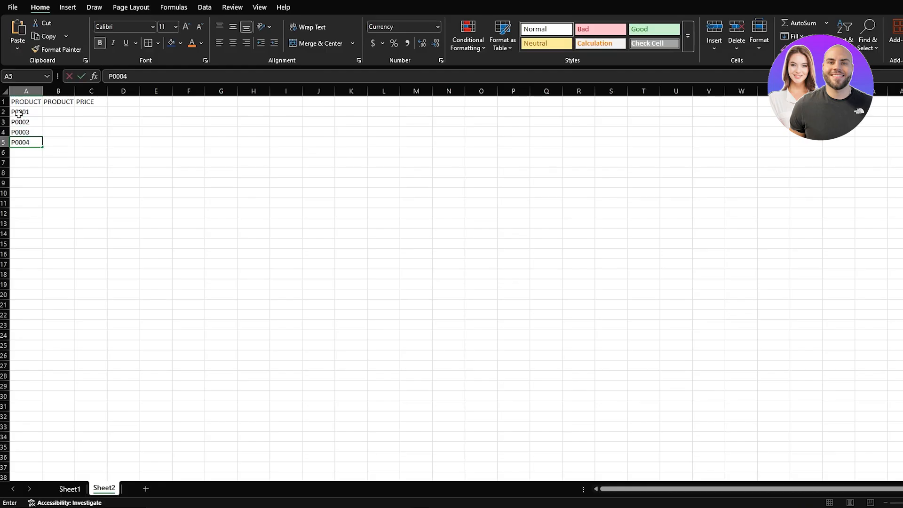
{"action": "key", "text": "Return"}
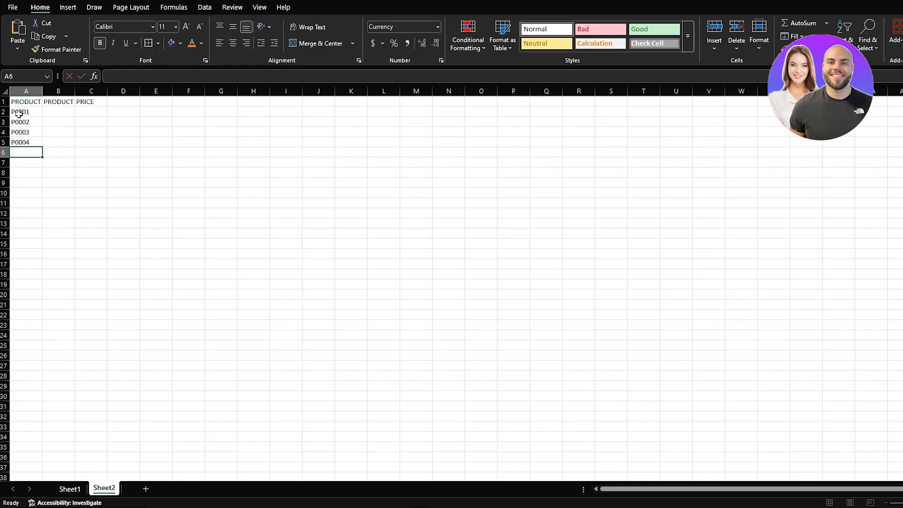
{"action": "type", "text": "P0005"}
{"action": "key", "text": "Return"}
Step: Enter the product names LAPTOP, MOUSE, KEYBOARD, MONITOR and WEBCAM in cells B2 to B6
{"action": "left_click", "coordinate": [54, 114]}
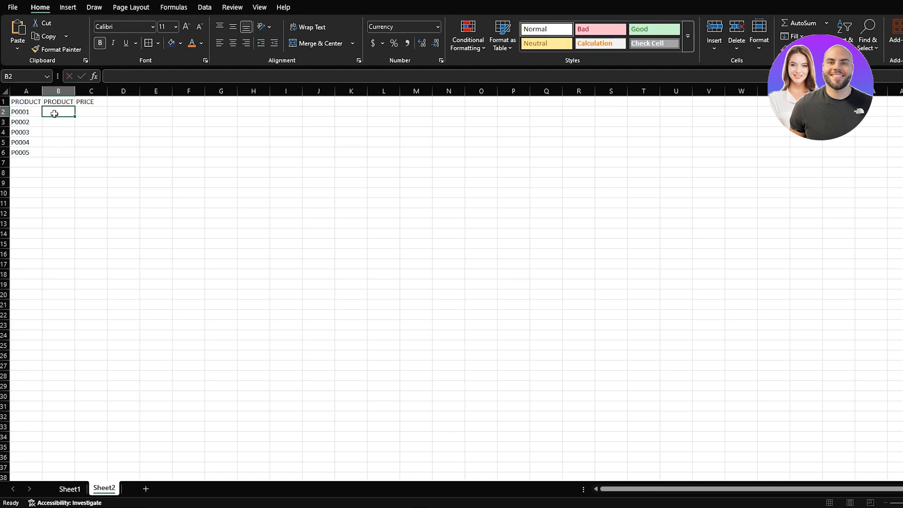
{"action": "type", "text": "LAPTOP"}
{"action": "key", "text": "Return"}
{"action": "type", "text": "MOUSE"}
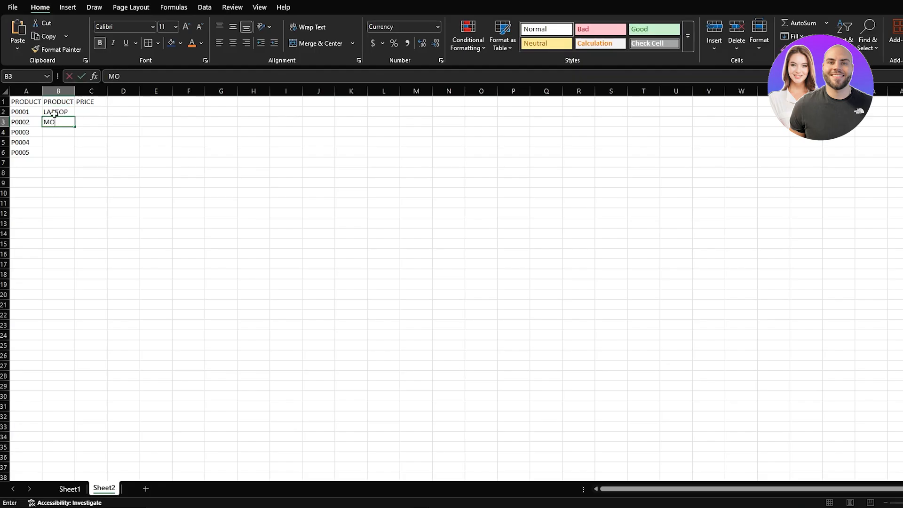
{"action": "key", "text": "Return"}
{"action": "type", "text": "KEYBOARD"}
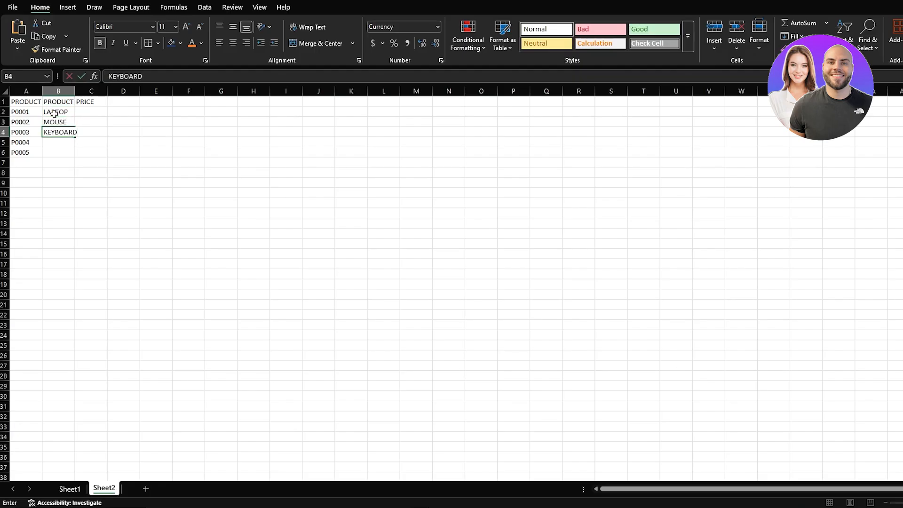
{"action": "key", "text": "Return"}
{"action": "type", "text": "MONITOR"}
{"action": "key", "text": "Return"}
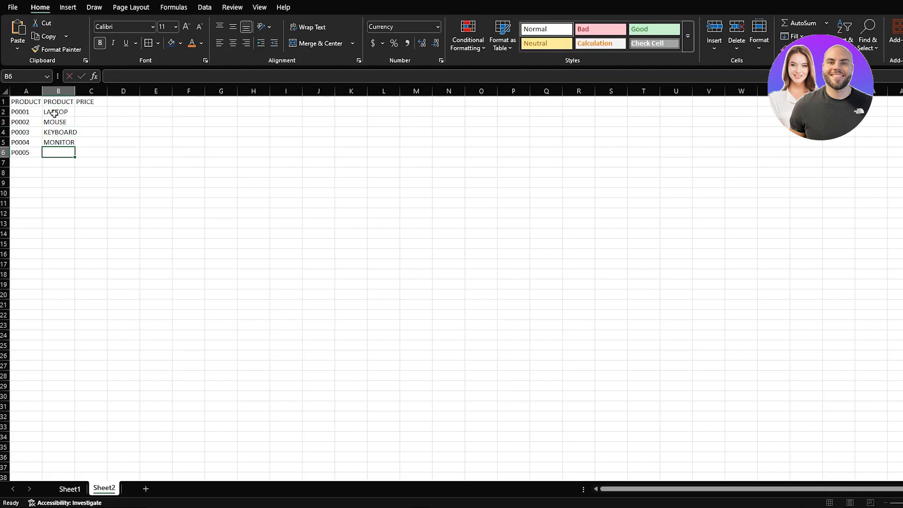
{"action": "type", "text": "WEBCAM"}
{"action": "key", "text": "Return"}
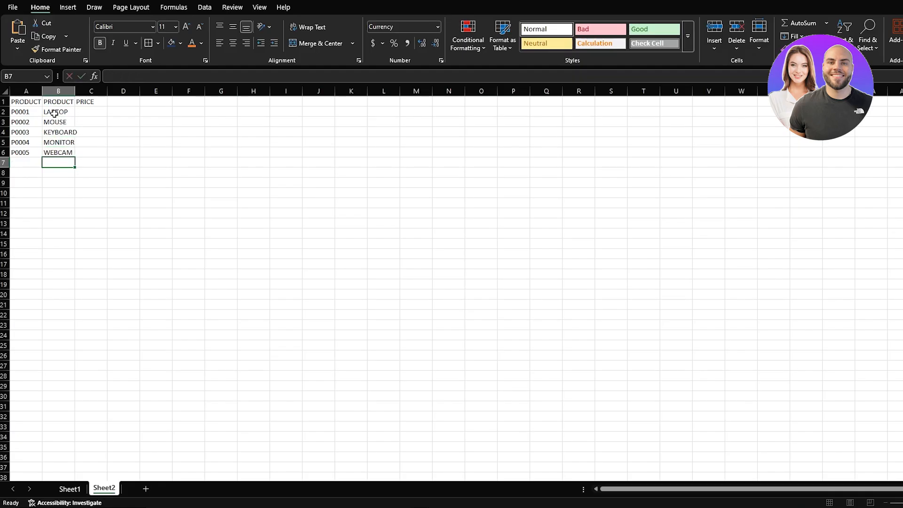
Step: Enter the prices 999, 25, 75, 299 and 89 in cells C2 to C6
{"action": "left_click", "coordinate": [89, 115]}
{"action": "type", "text": "999"}
{"action": "key", "text": "Return"}
{"action": "type", "text": "25"}
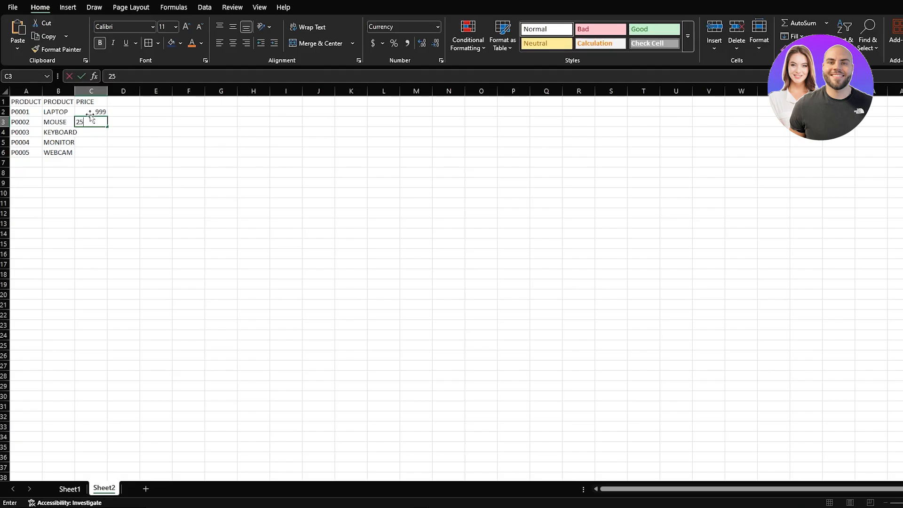
{"action": "key", "text": "Return"}
{"action": "type", "text": "75"}
{"action": "key", "text": "Return"}
{"action": "type", "text": "299"}
{"action": "key", "text": "Return"}
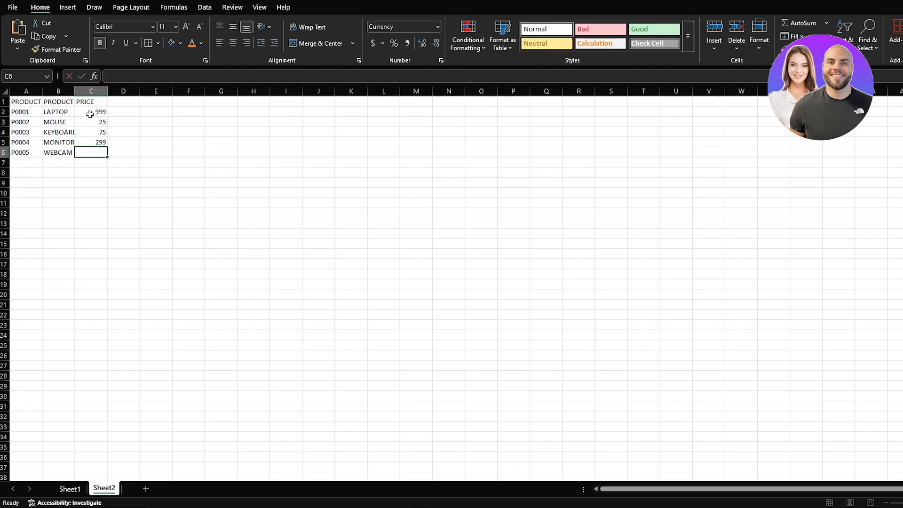
{"action": "type", "text": "89"}
{"action": "key", "text": "Return"}
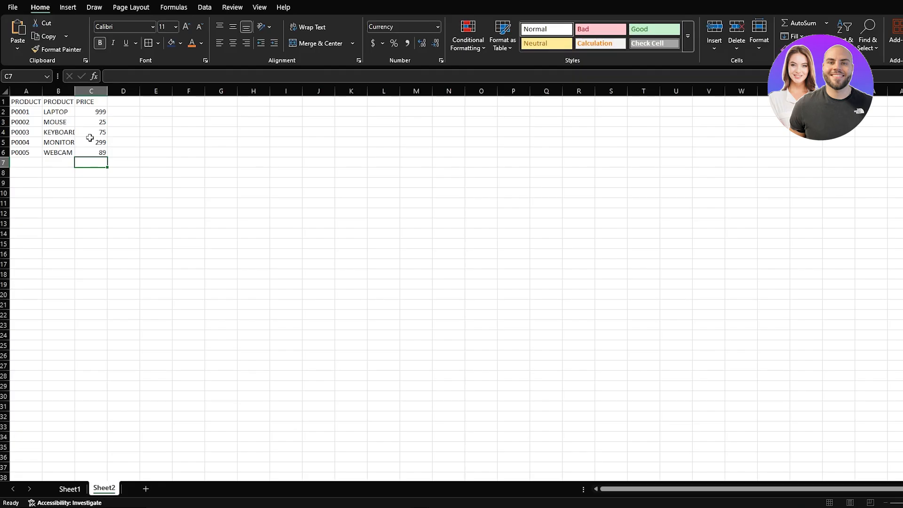
Step: Write the formula =VLOOKUP(B2,A2:C6,2,FALSE) in cell D10
{"action": "left_click", "coordinate": [53, 114]}
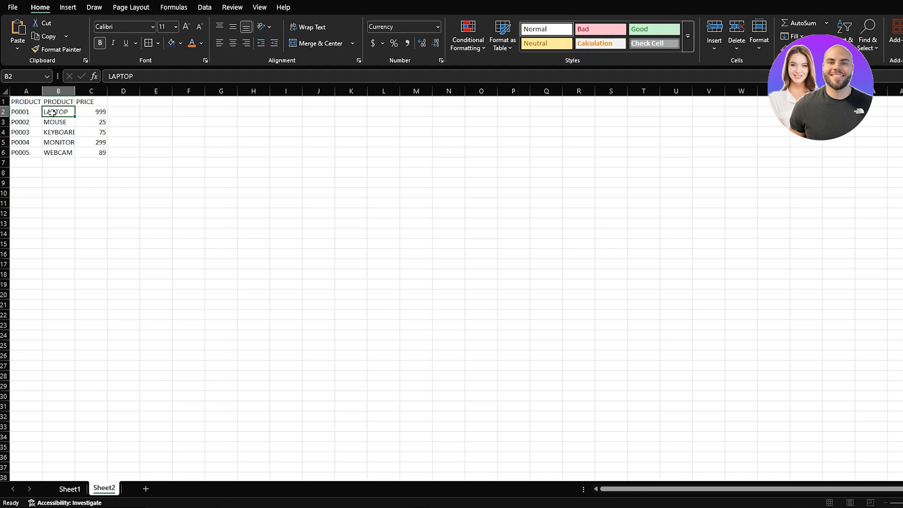
{"action": "left_click", "coordinate": [132, 192]}
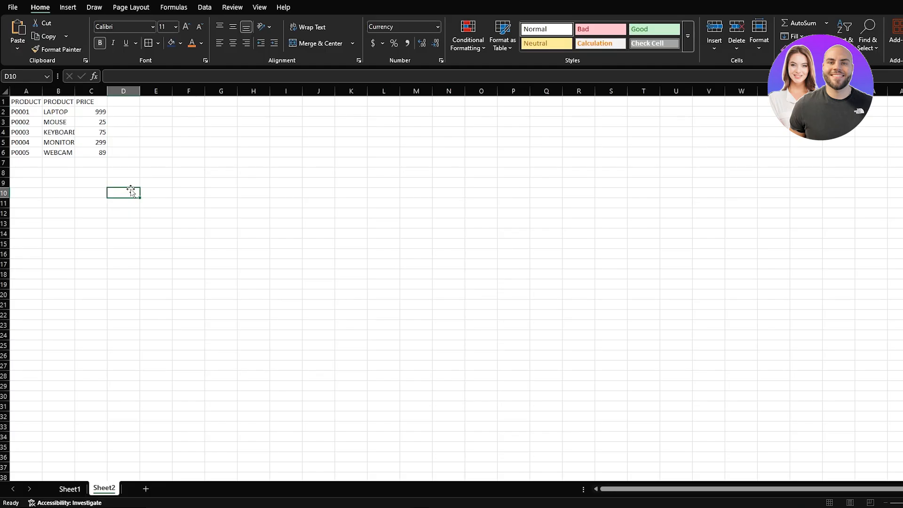
{"action": "type", "text": "="}
{"action": "type", "text": "B2"}
{"action": "key", "text": "BackSpace"}
{"action": "key", "text": "BackSpace"}
{"action": "type", "text": "VLOOKUP("}
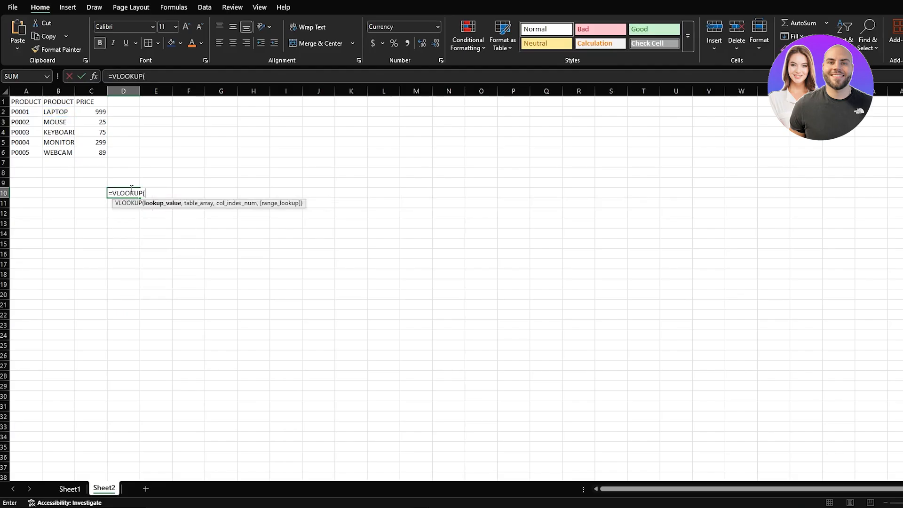
{"action": "type", "text": "B2,"}
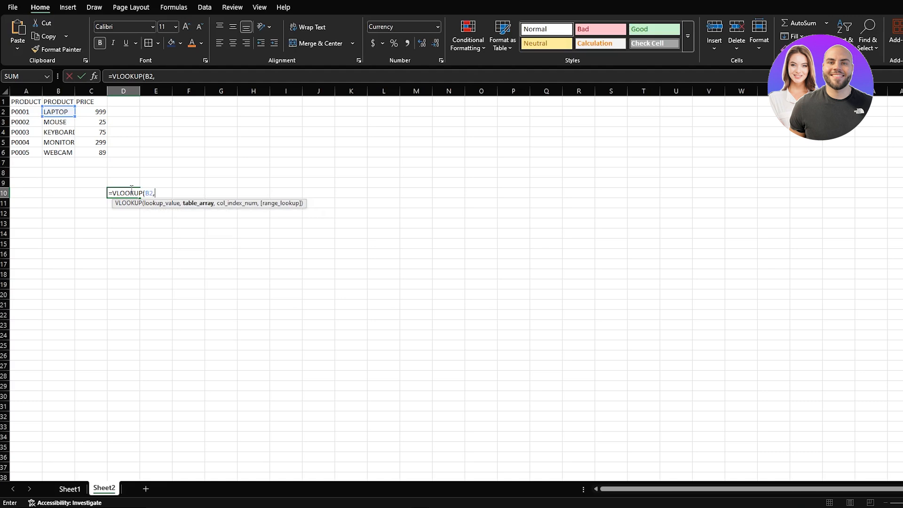
{"action": "type", "text": "A2:"}
{"action": "type", "text": "C6"}
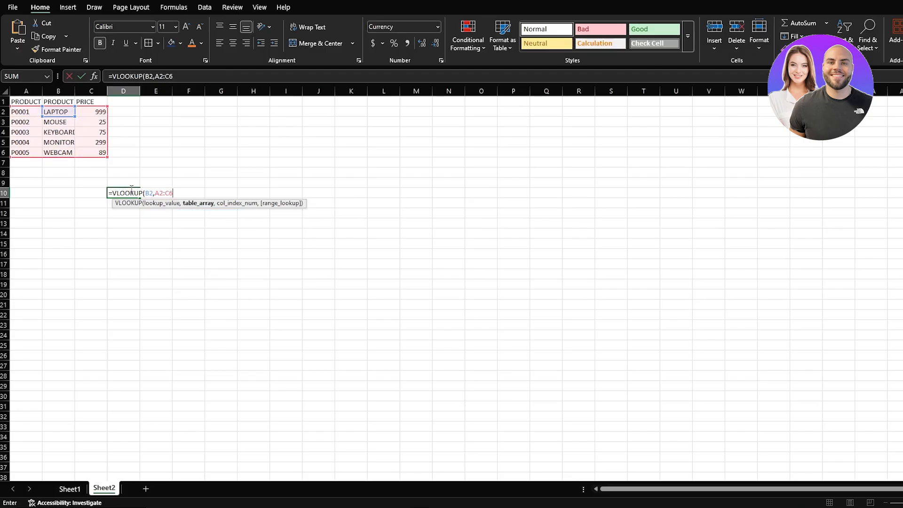
{"action": "type", "text": ",2"}
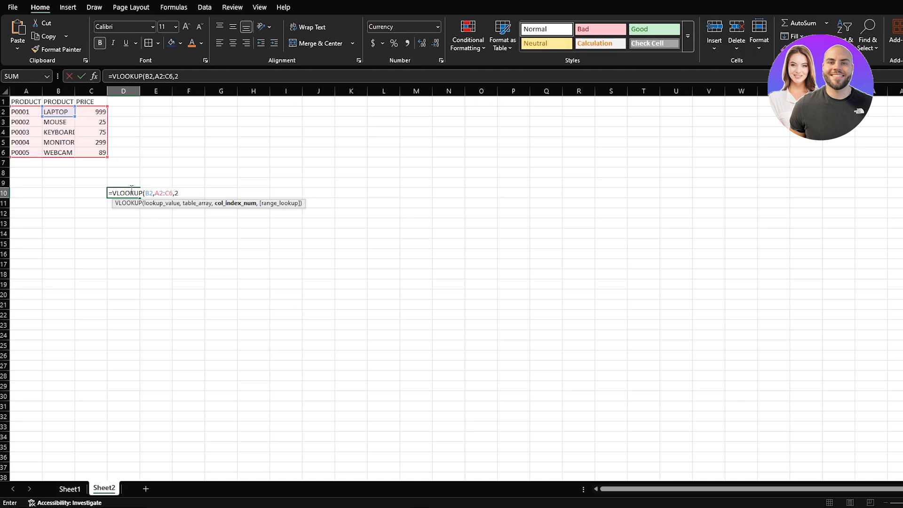
{"action": "type", "text": ","}
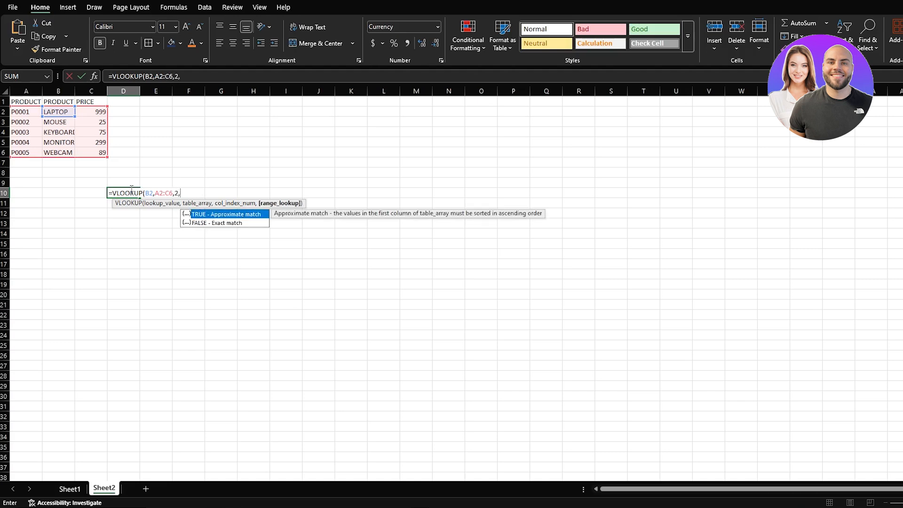
{"action": "type", "text": "FL"}
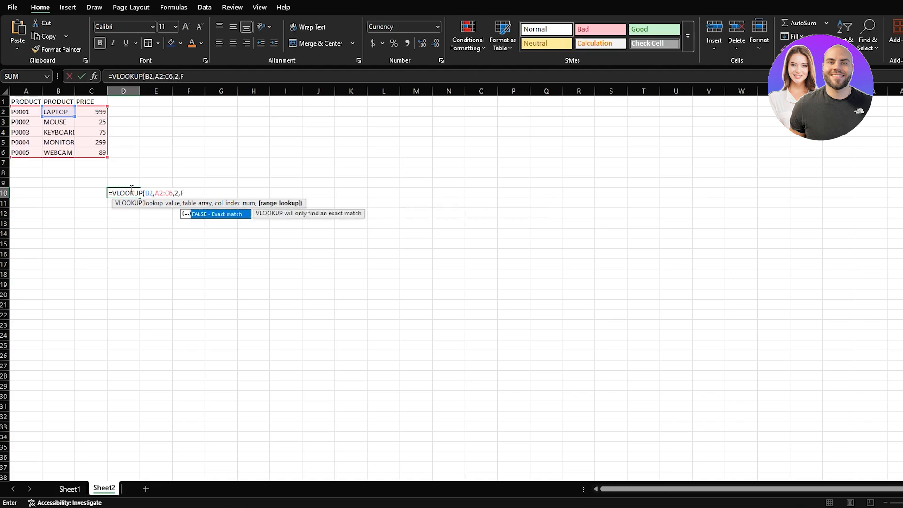
{"action": "type", "text": "SE)"}
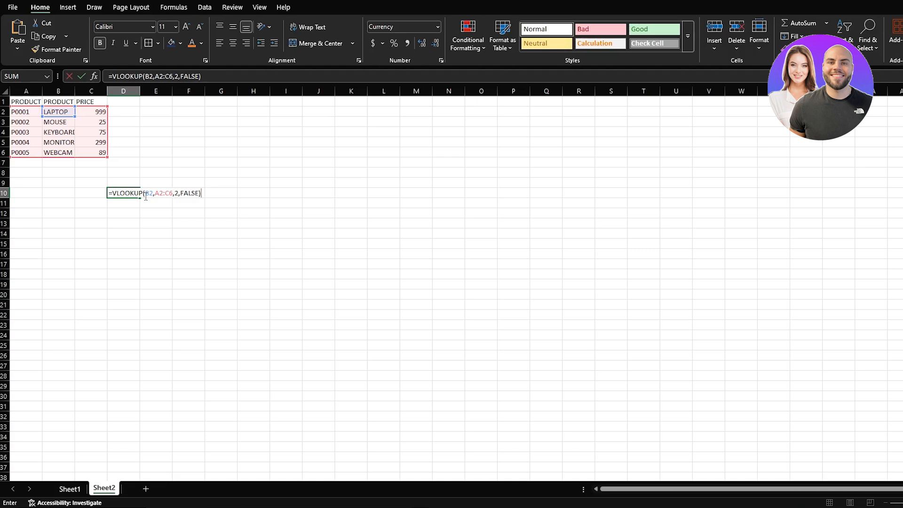
Step: Change the lookup value of the VLOOKUP formula in D10 to F2 and commit the formula
{"action": "left_click", "coordinate": [149, 193]}
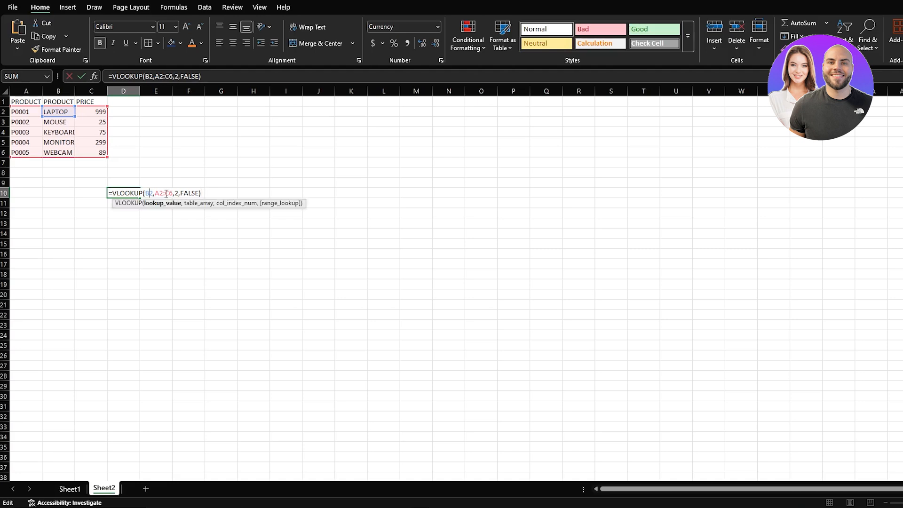
{"action": "key", "text": "BackSpace"}
{"action": "type", "text": "F"}
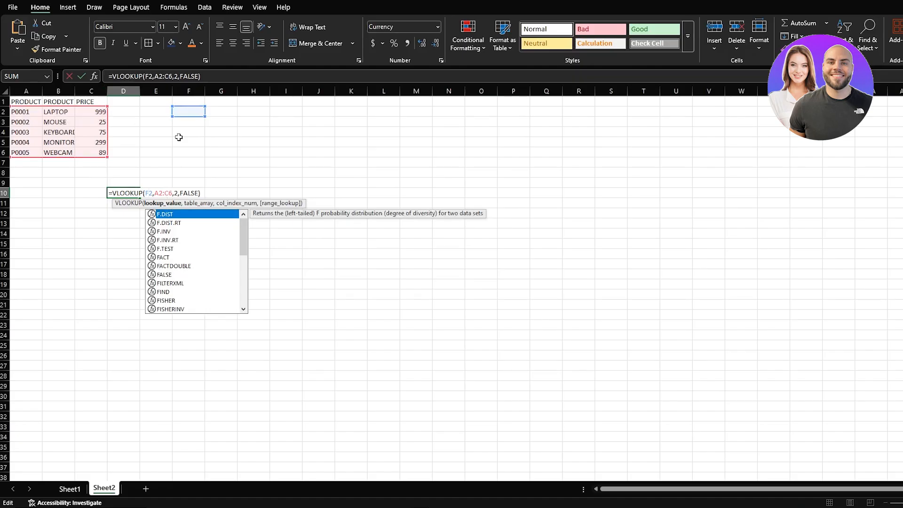
{"action": "key", "text": "Return"}
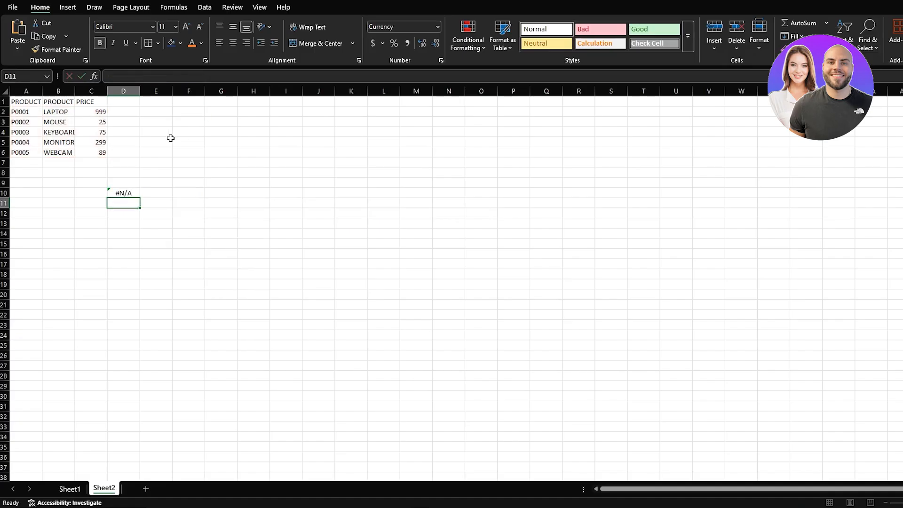
Step: Undo the VLOOKUP entry and the last price entry, and enter 99 as the webcam price in C6
{"action": "key", "text": "ctrl+z"}
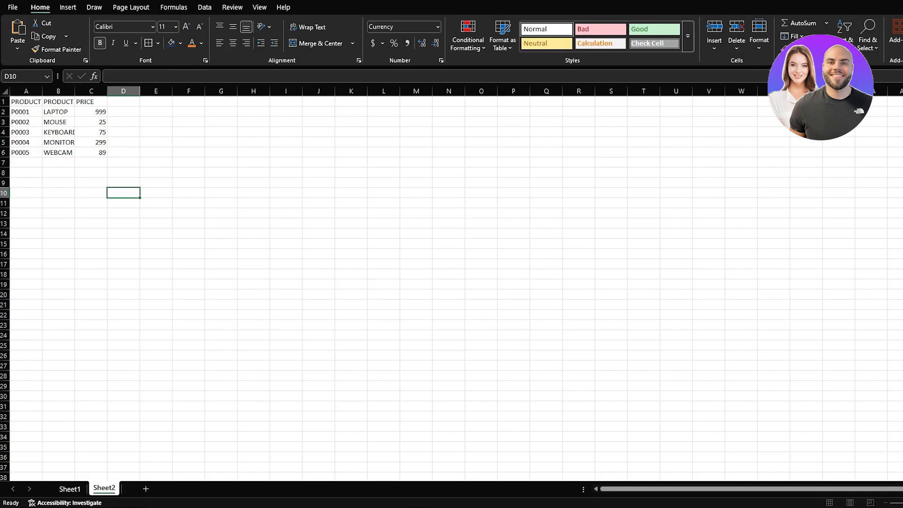
{"action": "key", "text": "ctrl+z"}
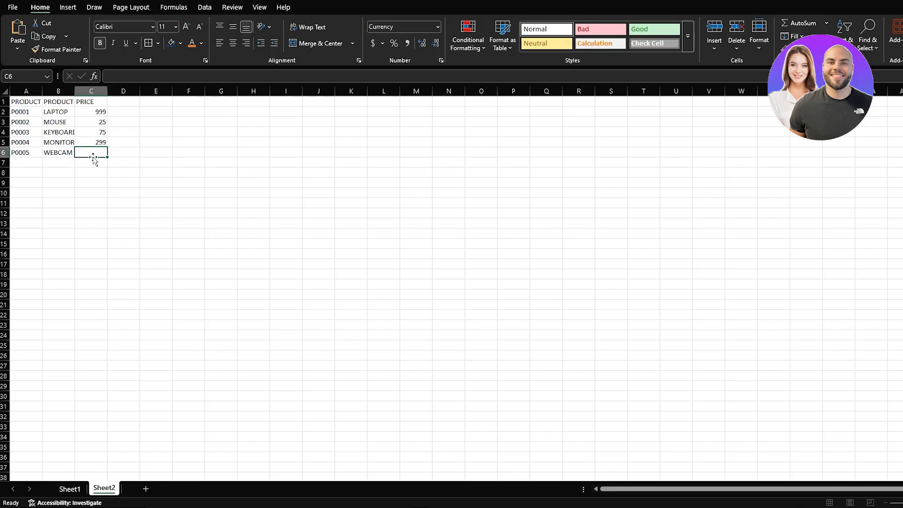
{"action": "left_click", "coordinate": [97, 184]}
{"action": "left_click", "coordinate": [95, 155]}
{"action": "type", "text": "99"}
{"action": "key", "text": "Return"}
Step: Copy the product table A1:C6 to the range starting at H1 and clear the pasted copy
{"action": "left_click_drag", "start_coordinate": [96, 153], "coordinate": [24, 106]}
{"action": "key", "text": "ctrl+c"}
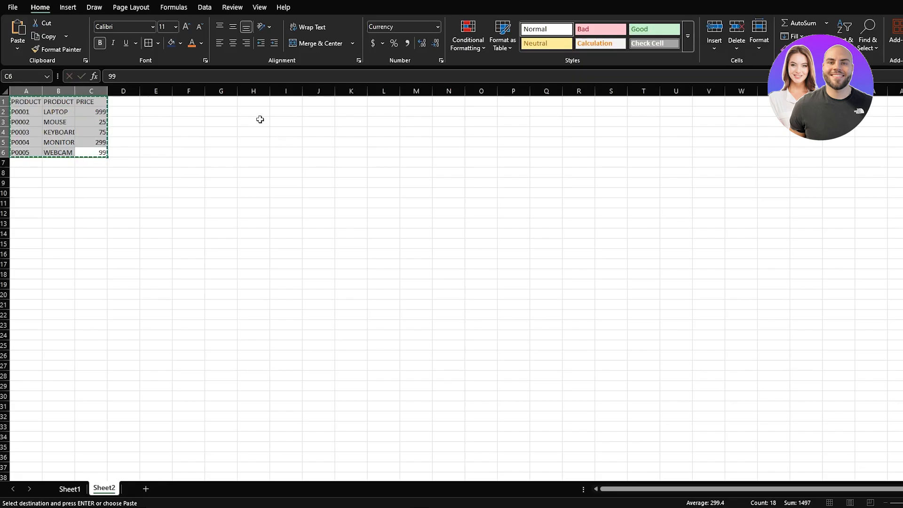
{"action": "left_click", "coordinate": [253, 104]}
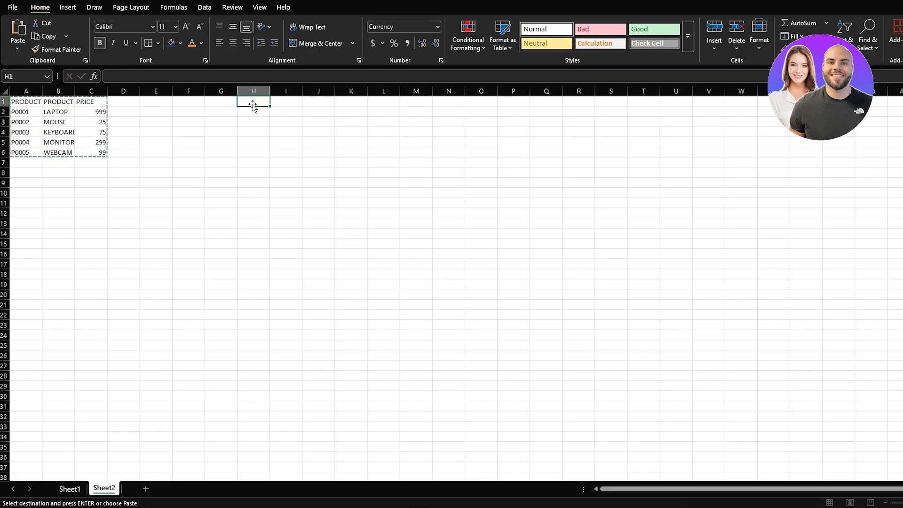
{"action": "key", "text": "ctrl+v"}
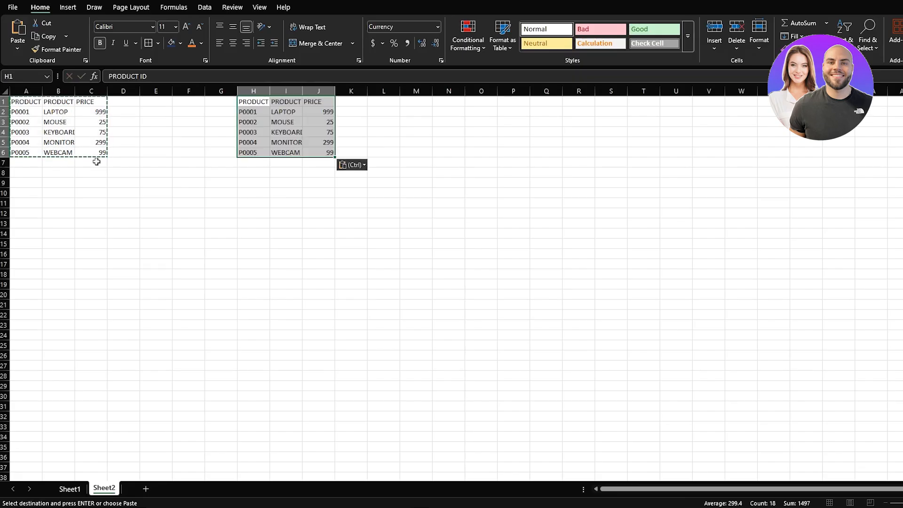
{"action": "key", "text": "Delete"}
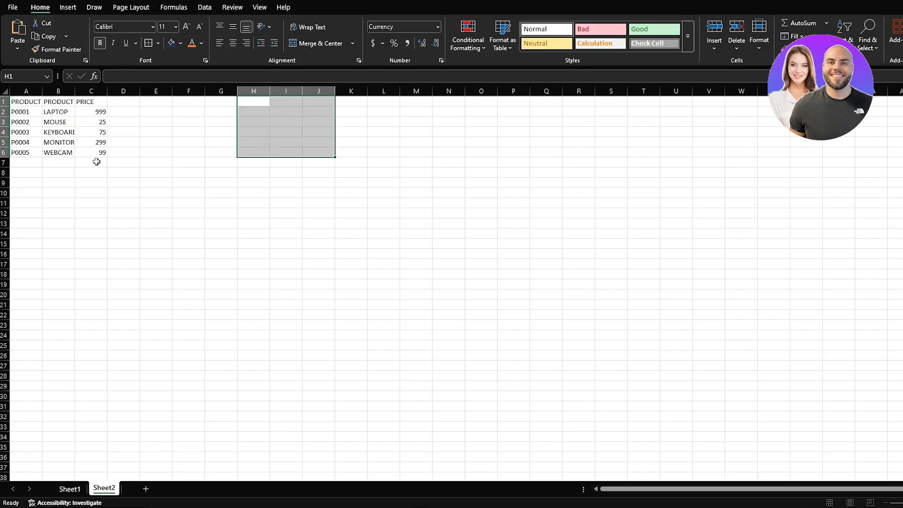
Step: Duplicate the product table A1:C6 into the range starting at cell H1
{"action": "left_click_drag", "start_coordinate": [96, 152], "coordinate": [21, 101]}
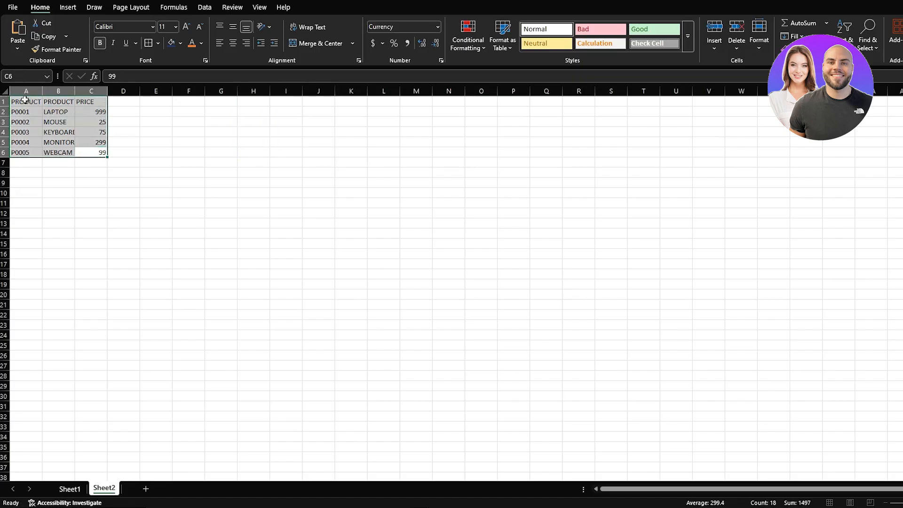
{"action": "key", "text": "ctrl+c"}
{"action": "left_click", "coordinate": [254, 101]}
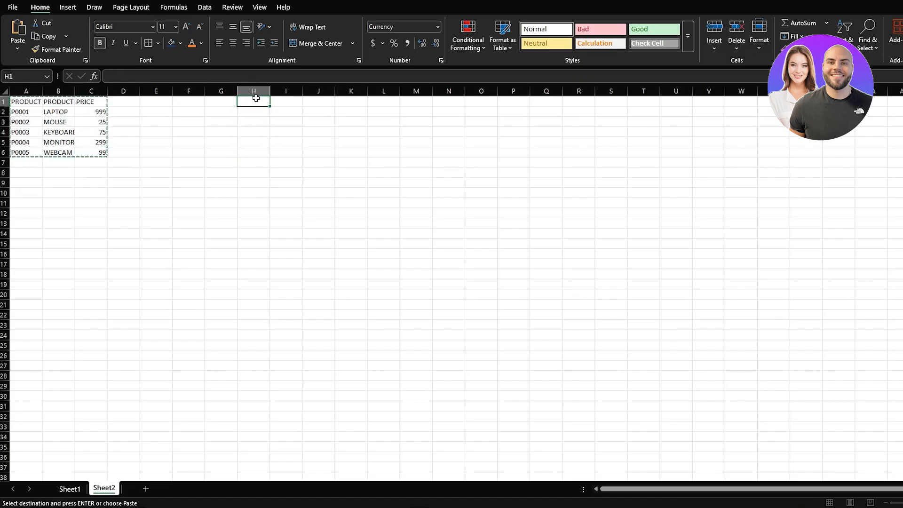
{"action": "key", "text": "ctrl+v"}
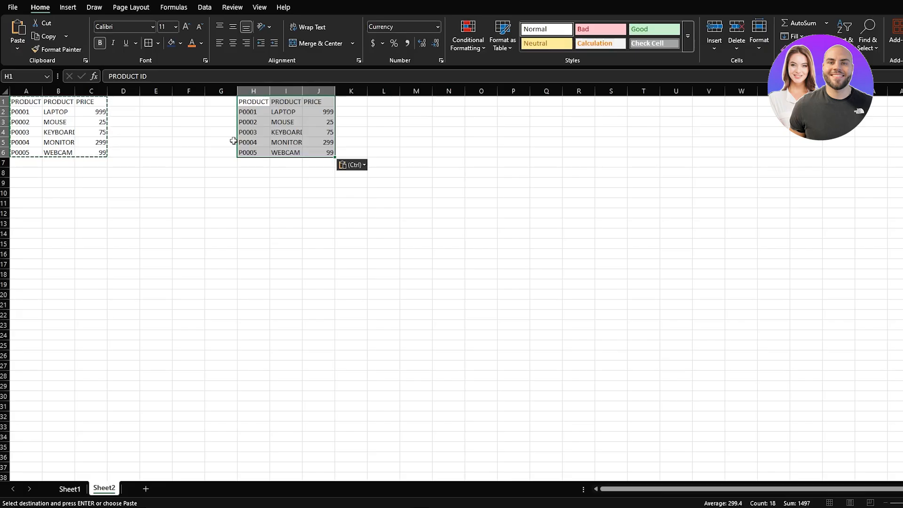
{"action": "left_click", "coordinate": [170, 151]}
{"action": "left_click", "coordinate": [100, 153]}
{"action": "key", "text": "Escape"}
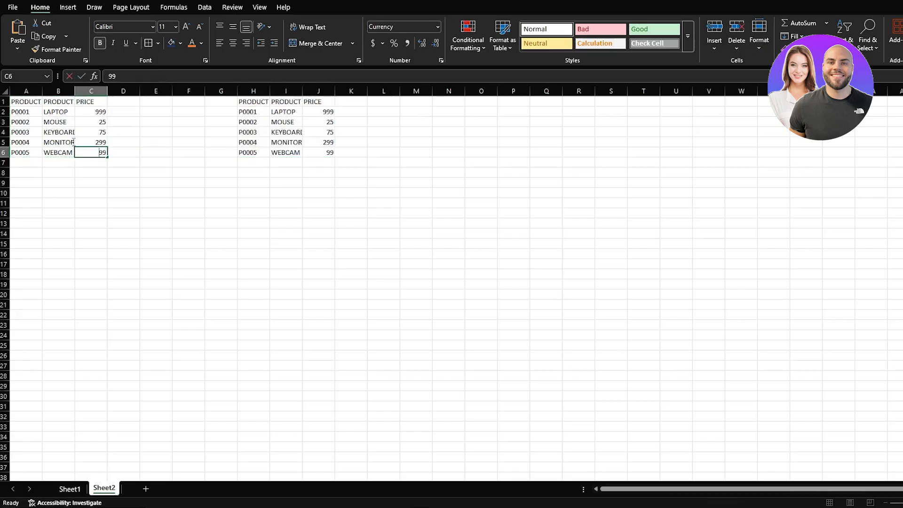
{"action": "left_click", "coordinate": [123, 161]}
{"action": "scroll", "coordinate": [180, 163], "scroll_direction": "right", "scroll_amount": 5}
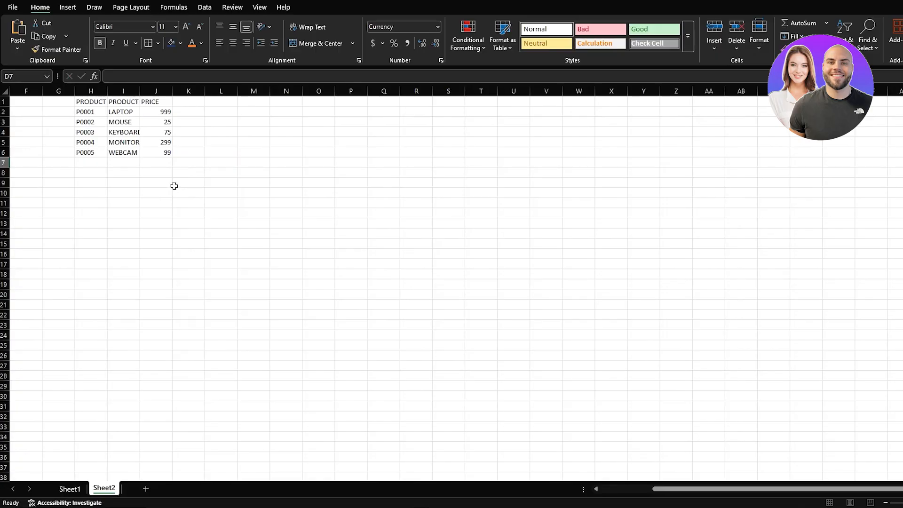
{"action": "left_click", "coordinate": [255, 114]}
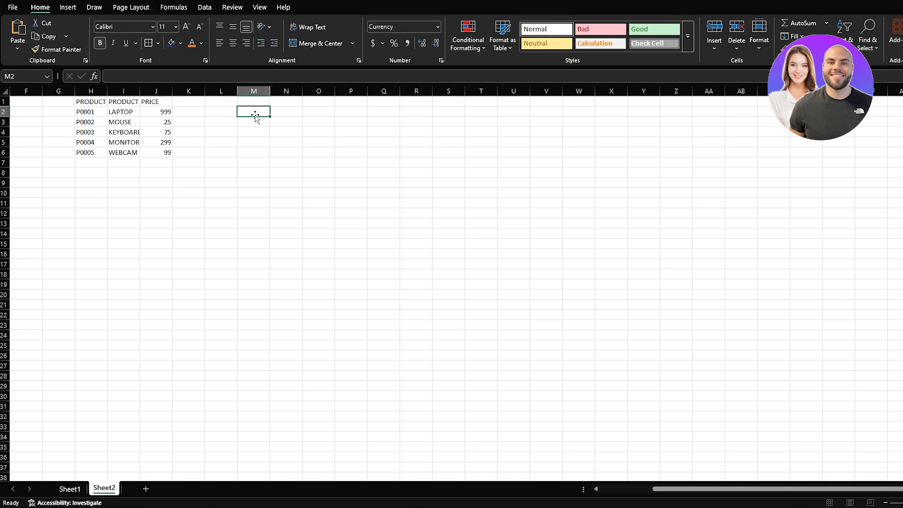
{"action": "type", "text": "=VLOOKUP("}
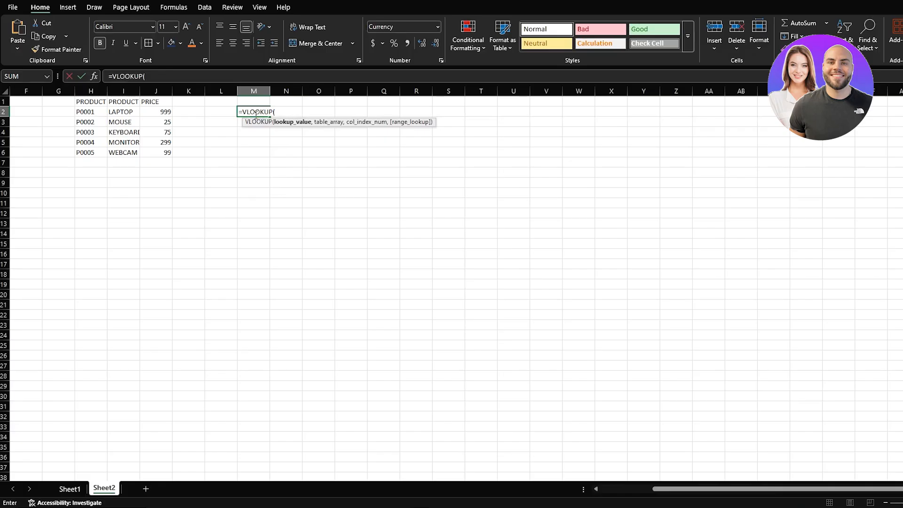
{"action": "type", "text": "L2,"}
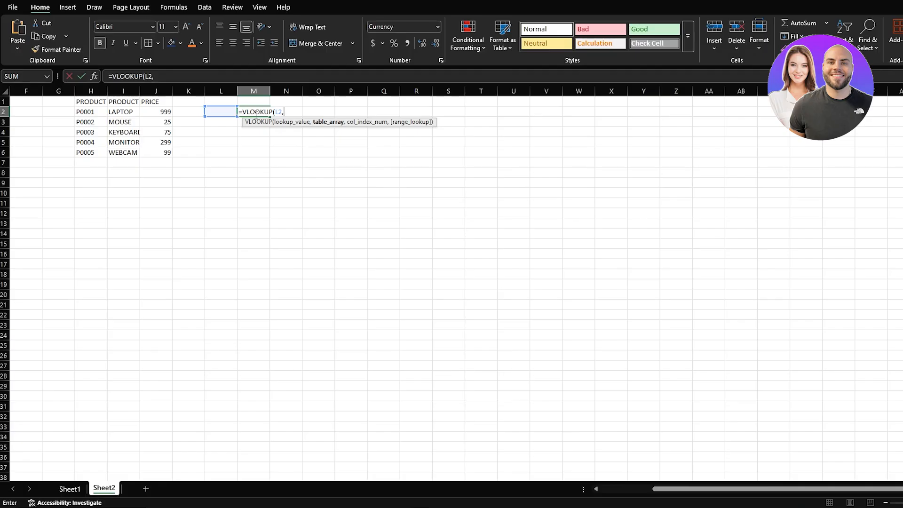
{"action": "left_click", "coordinate": [221, 111]}
{"action": "left_click", "coordinate": [222, 131]}
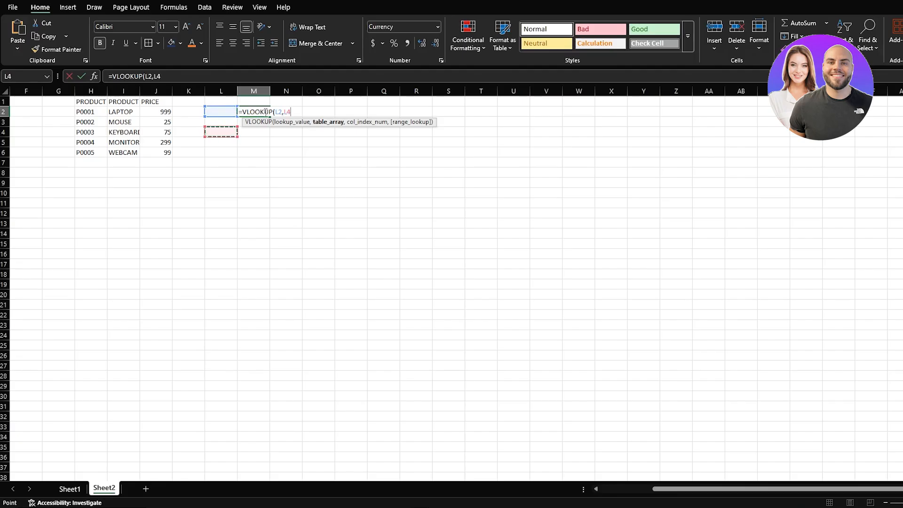
{"action": "key", "text": "shift+Home"}
{"action": "key", "text": "BackSpace"}
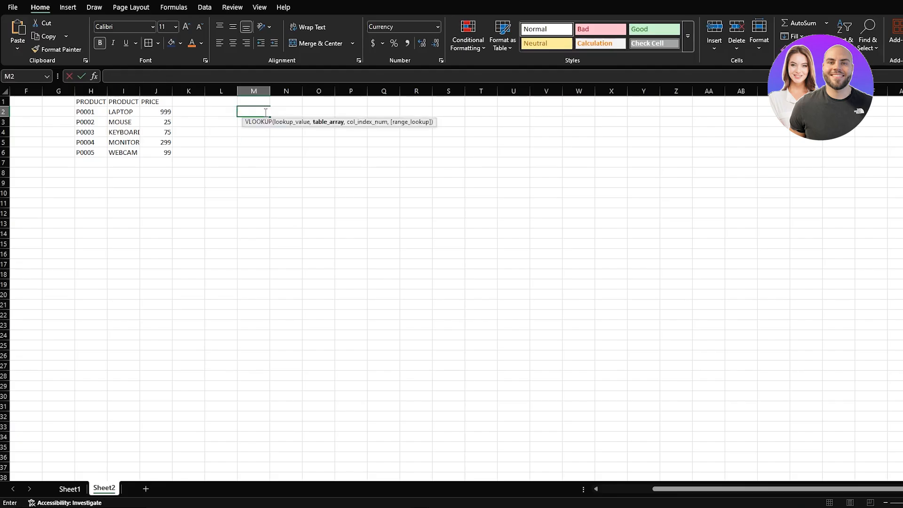
Step: Enter the product ID P0003 in cell L2 as the lookup value
{"action": "left_click", "coordinate": [218, 112]}
{"action": "type", "text": "P"}
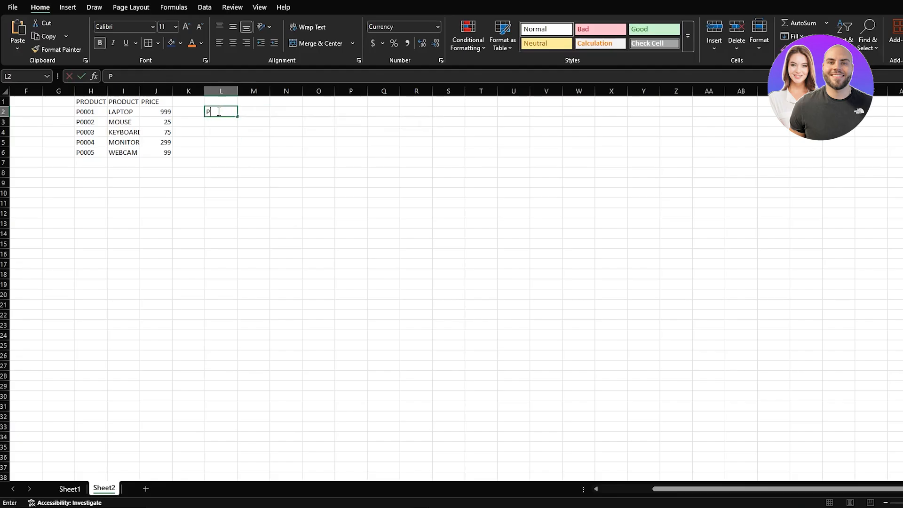
{"action": "type", "text": "0003"}
{"action": "left_click", "coordinate": [222, 130]}
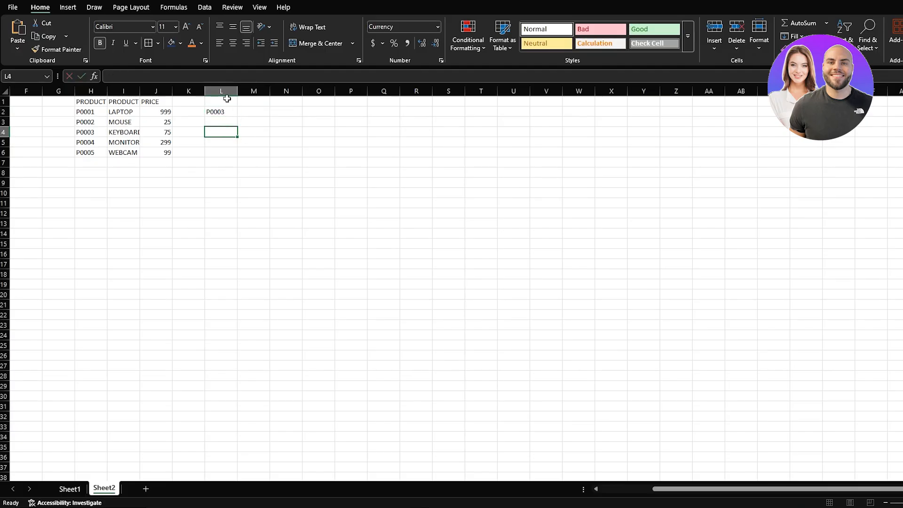
Step: Enter =VLOOKUP(L2,H2:J6,2,FALSE) in cell M2 to look up the product name for the ID in L2
{"action": "left_click", "coordinate": [250, 113]}
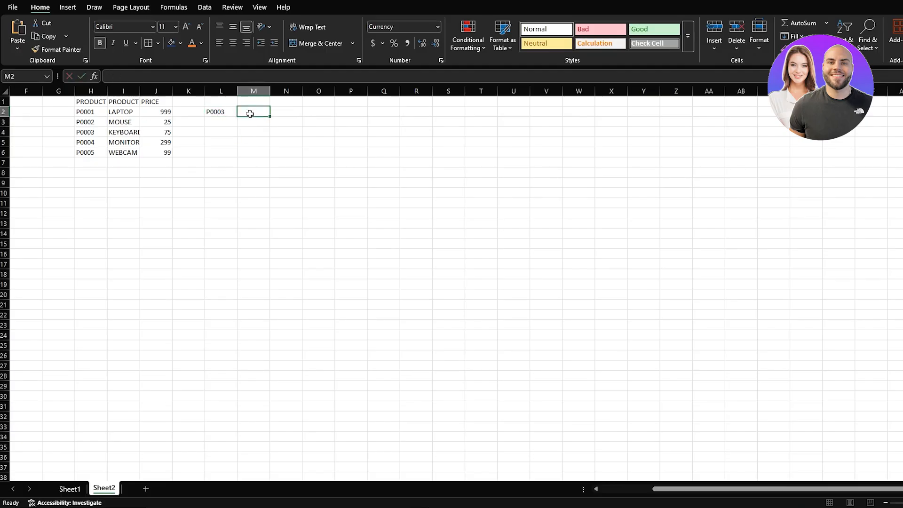
{"action": "type", "text": "=VLOOKUP("}
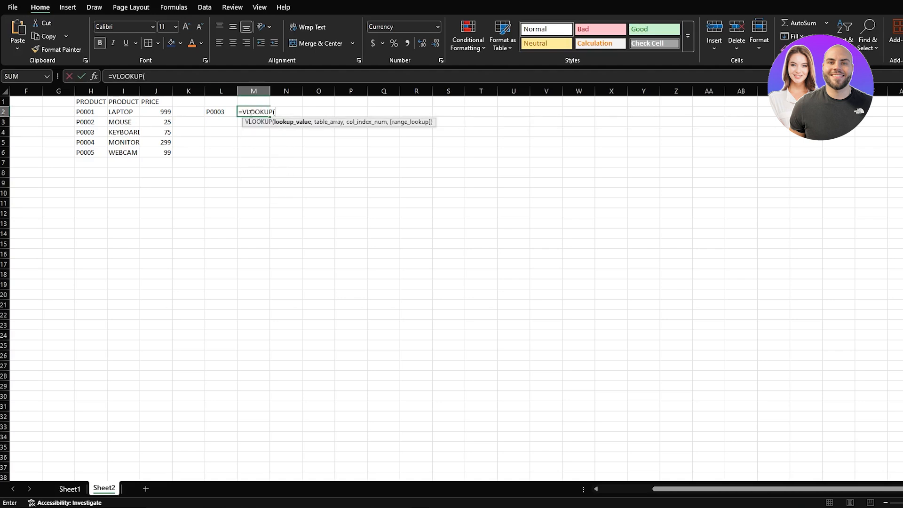
{"action": "type", "text": "L2,"}
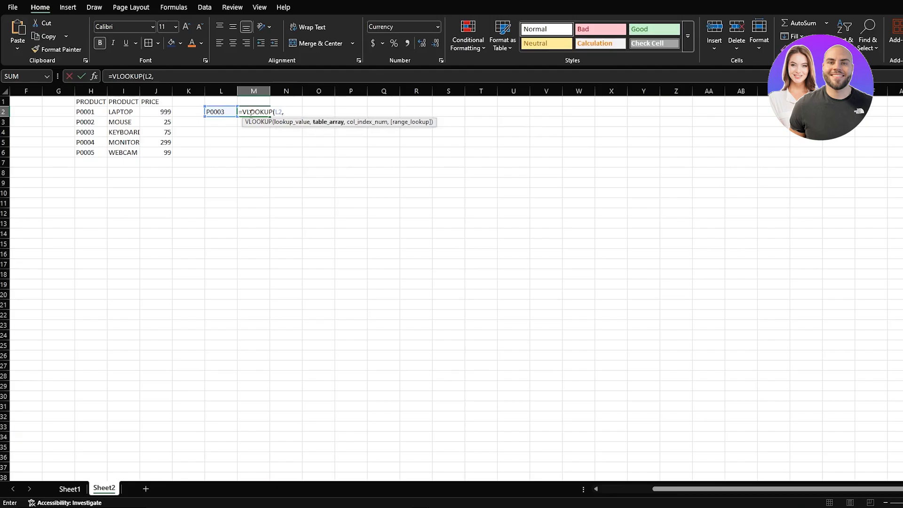
{"action": "type", "text": "H2:J6"}
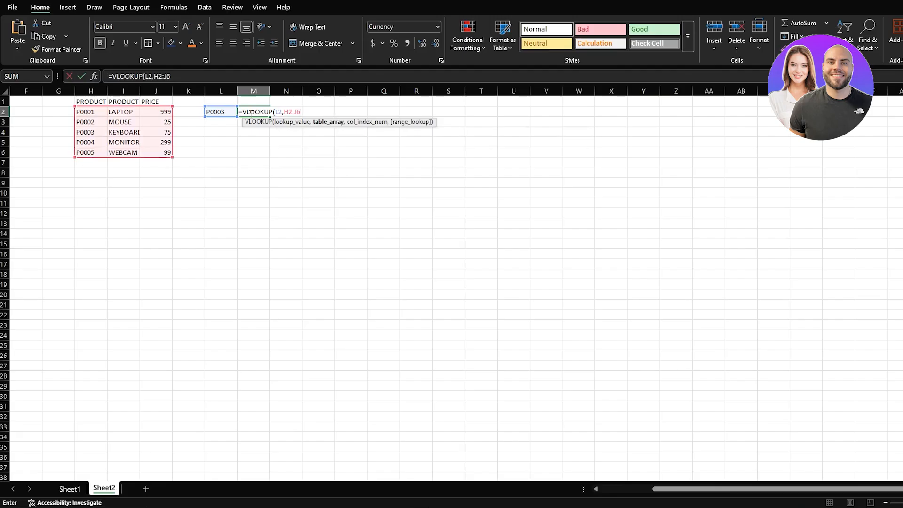
{"action": "type", "text": ",2,"}
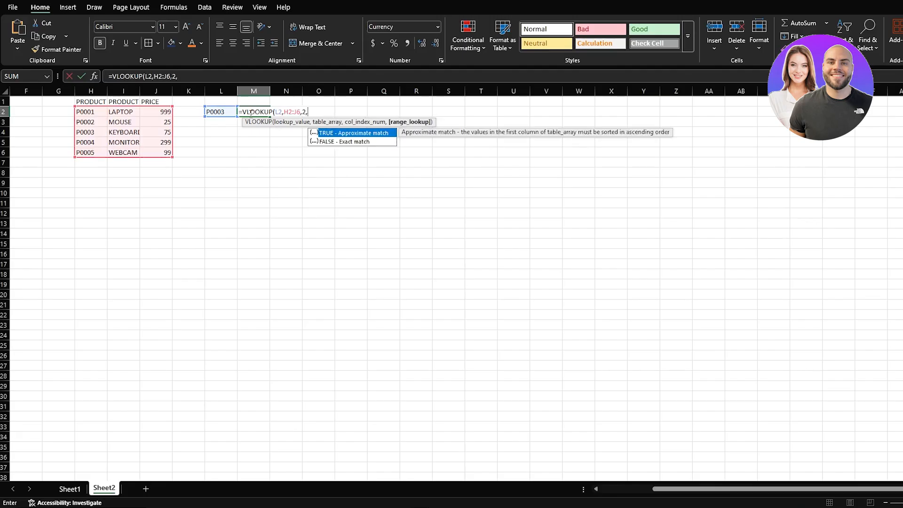
{"action": "type", "text": "FL"}
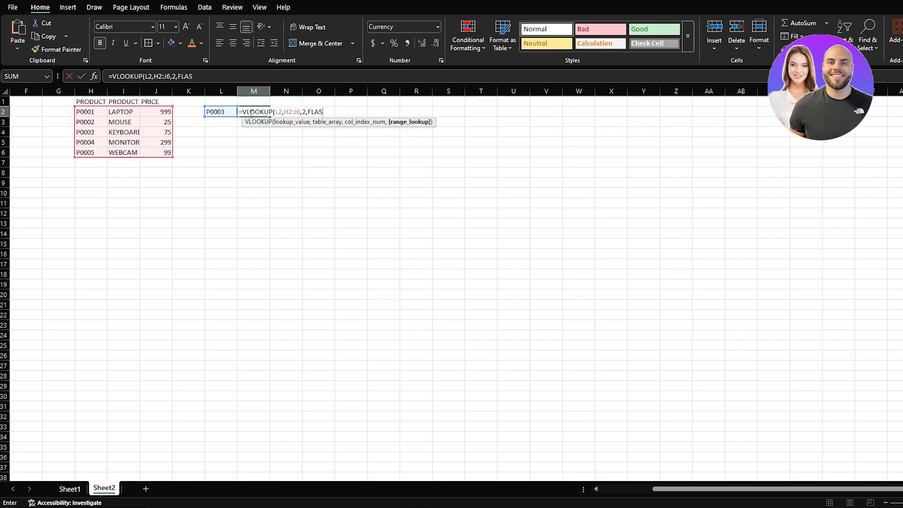
{"action": "key", "text": "BackSpace"}
{"action": "type", "text": "AS"}
{"action": "key", "text": "BackSpace"}
{"action": "type", "text": "LSE)"}
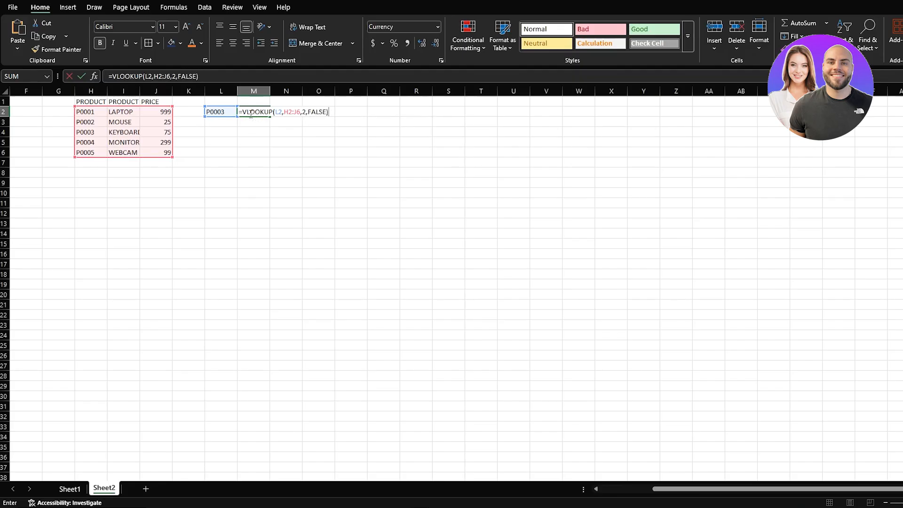
{"action": "key", "text": "Return"}
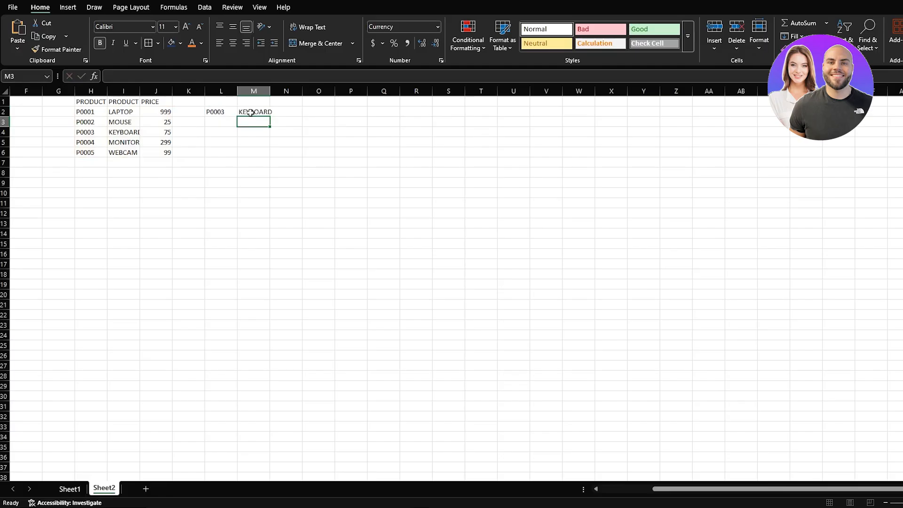
Step: Set the column index of the VLOOKUP formula in M2 to 3 so it returns the price
{"action": "left_click", "coordinate": [250, 112]}
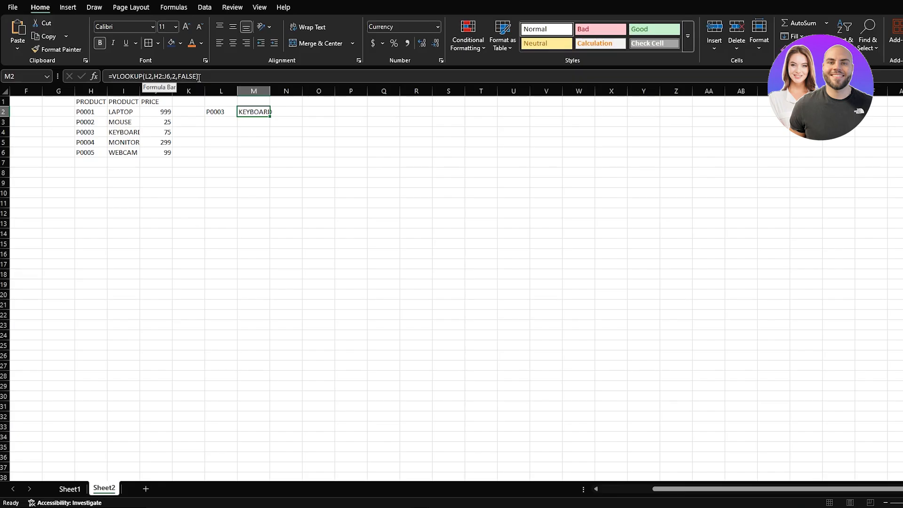
{"action": "left_click", "coordinate": [175, 76]}
{"action": "key", "text": "BackSpace"}
{"action": "type", "text": "3"}
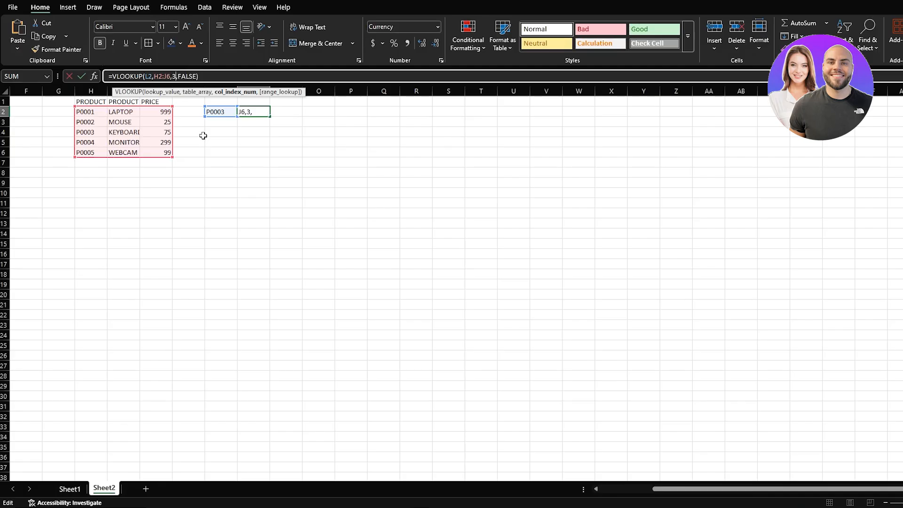
{"action": "key", "text": "Return"}
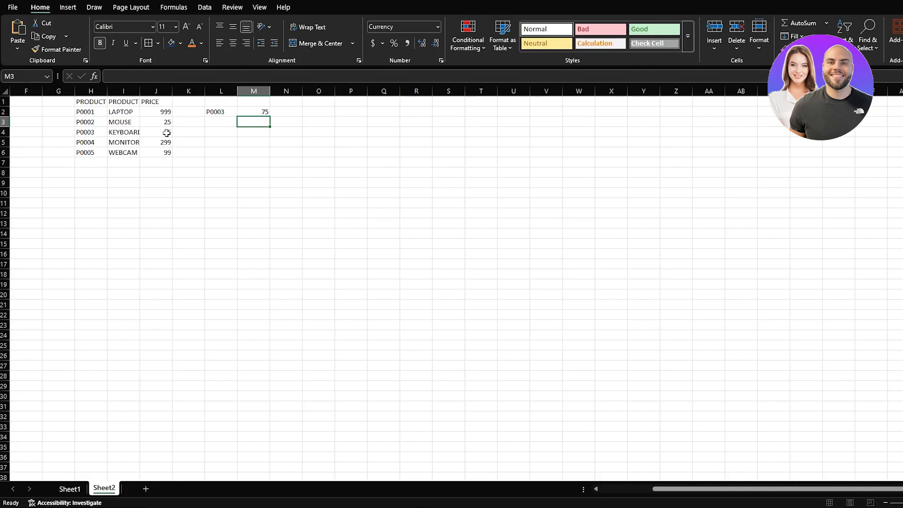
Step: Change the lookup product ID in cell L2 to P0001
{"action": "left_click", "coordinate": [229, 114]}
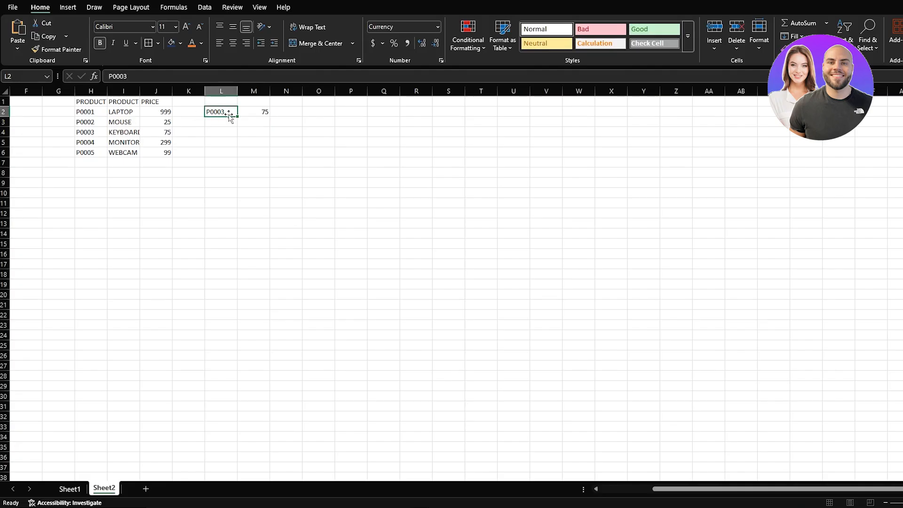
{"action": "double_click", "coordinate": [228, 114]}
{"action": "key", "text": "BackSpace"}
{"action": "type", "text": "1"}
{"action": "key", "text": "Return"}
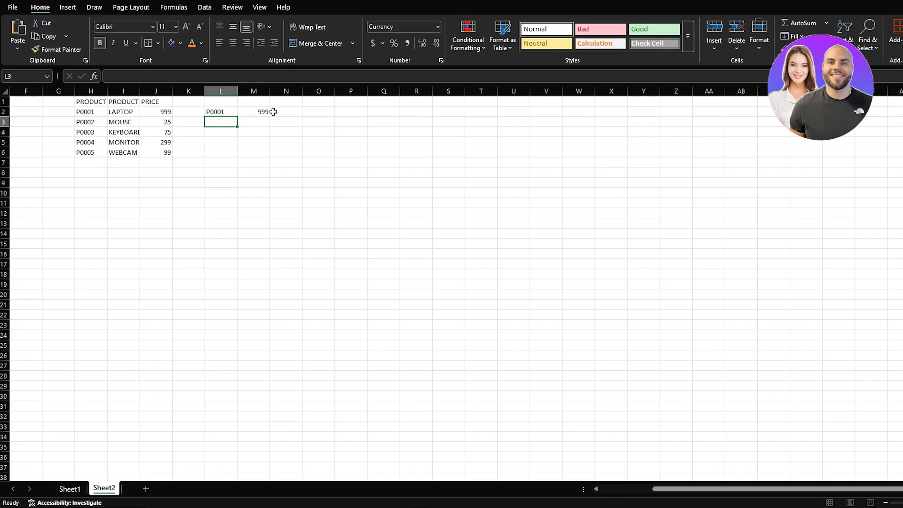
Step: Clear the lookup product ID from cell L2 to test the VLOOKUP with an empty lookup value
{"action": "left_click", "coordinate": [224, 112]}
{"action": "key", "text": "Delete"}
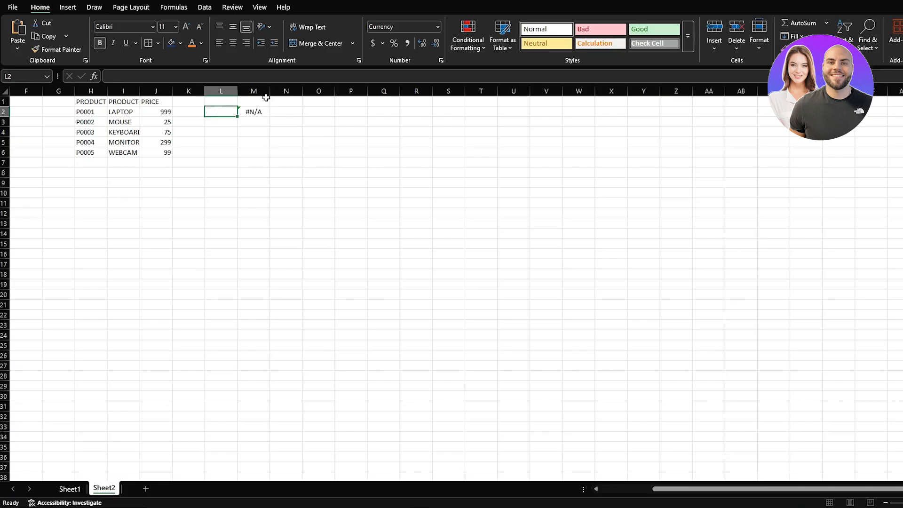
{"action": "key", "text": "ctrl+z"}
{"action": "key", "text": "Delete"}
{"action": "left_click", "coordinate": [248, 112]}
{"action": "left_click", "coordinate": [226, 114]}
{"action": "left_click", "coordinate": [360, 162]}
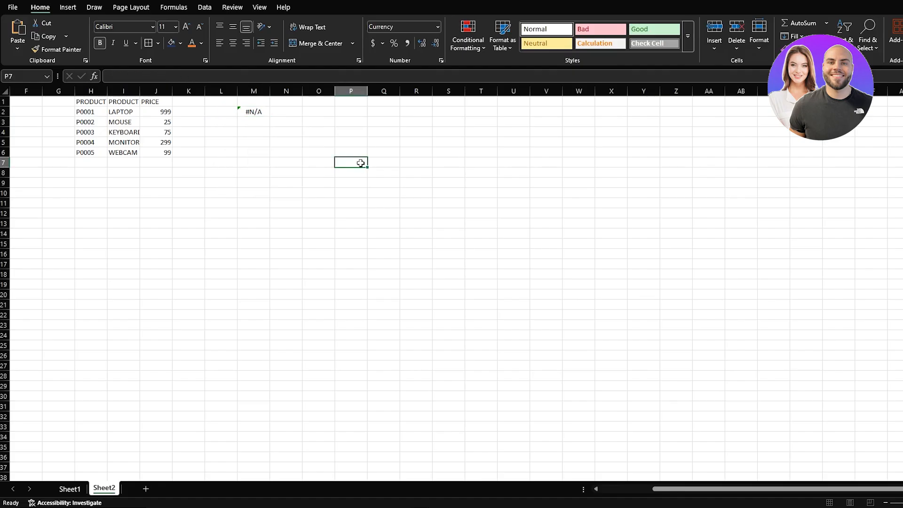
Step: Wrap the VLOOKUP formula in M2 in IFERROR with "PRODUCT NOT FOUND" as the error value
{"action": "left_click", "coordinate": [253, 112]}
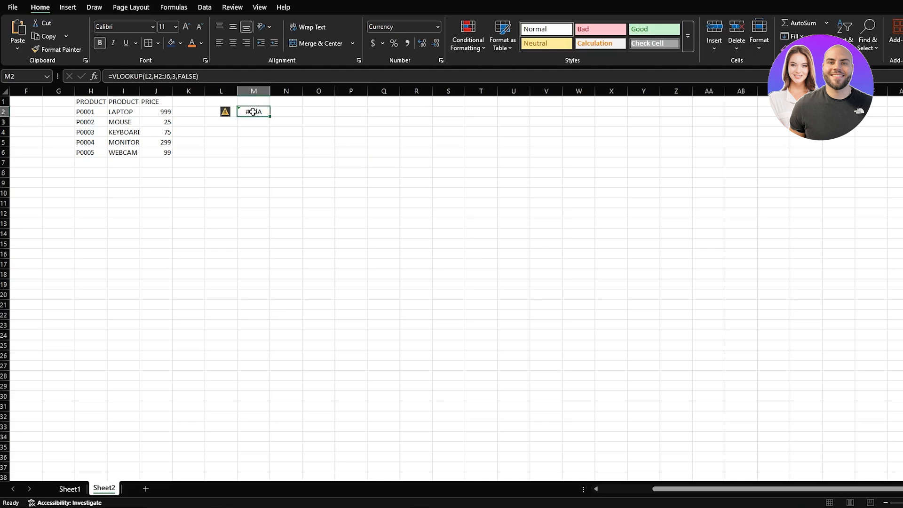
{"action": "left_click", "coordinate": [114, 76]}
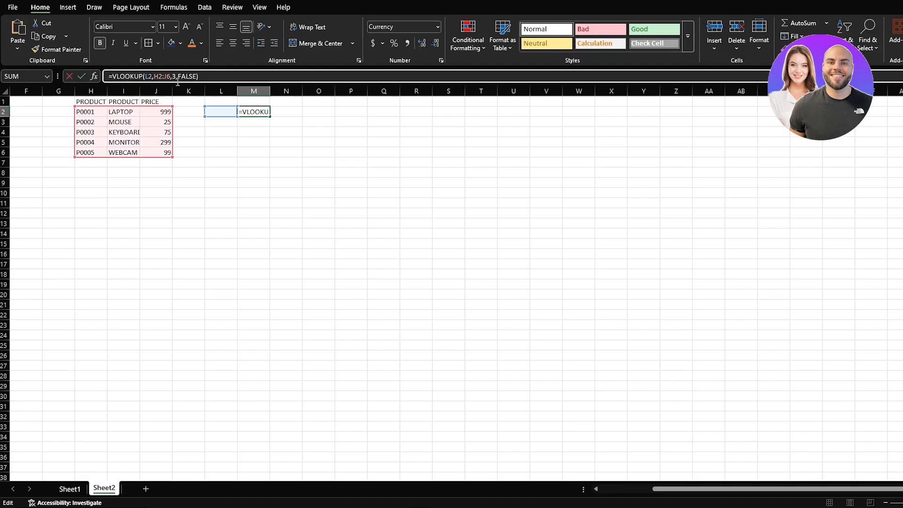
{"action": "type", "text": "IFERROR"}
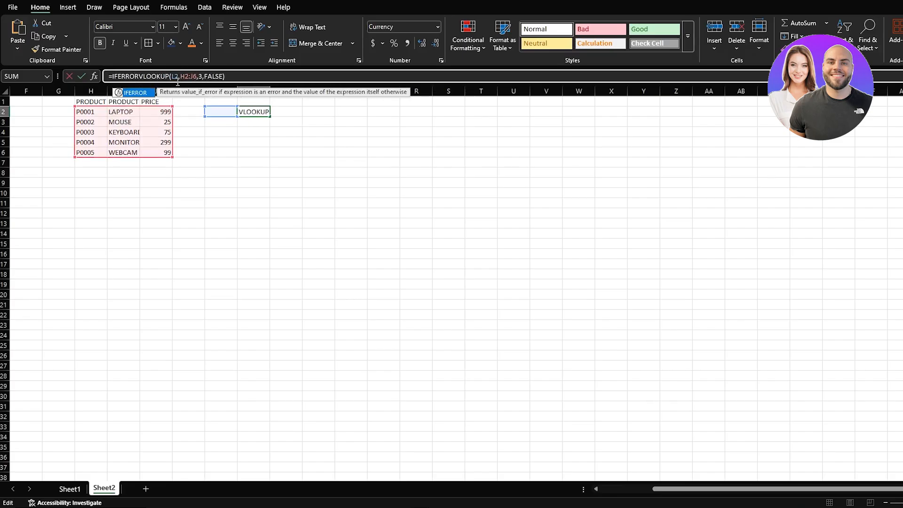
{"action": "type", "text": "("}
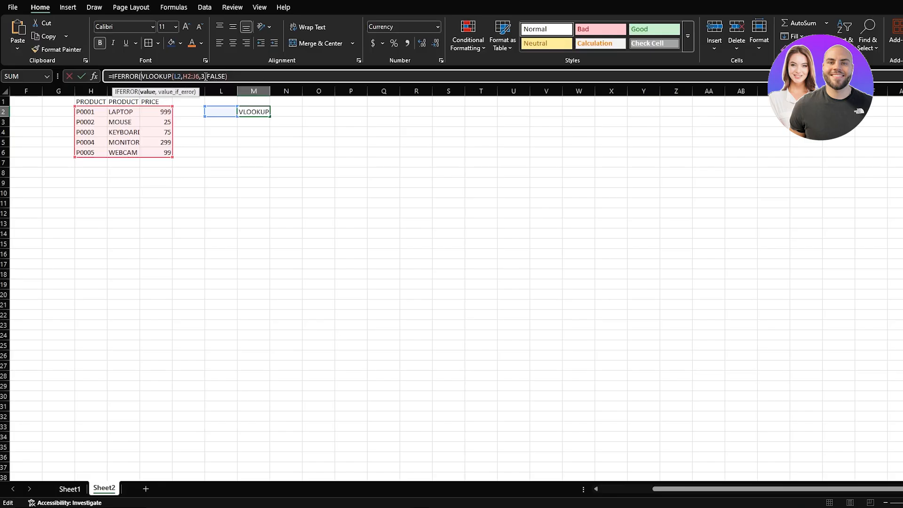
{"action": "left_click", "coordinate": [226, 77]}
{"action": "type", "text": "),\"PR"}
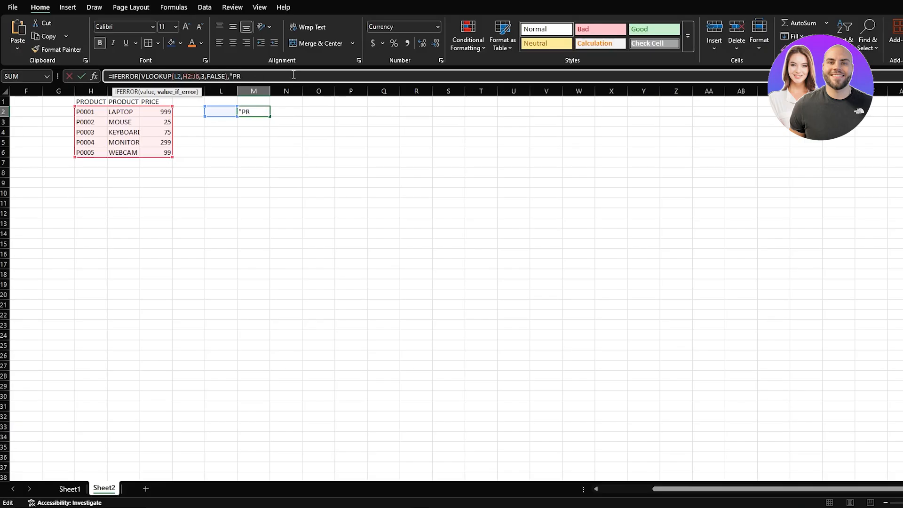
{"action": "type", "text": "ODUCT NOT FOUND\")"}
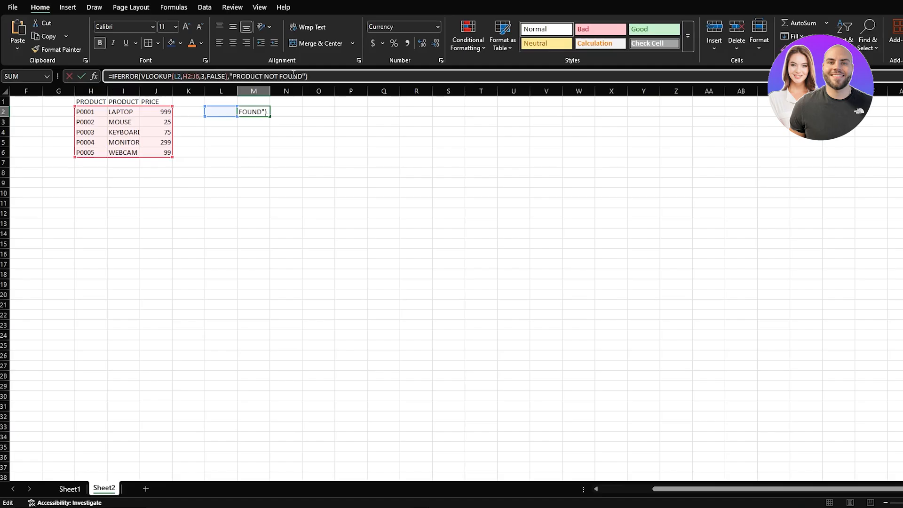
{"action": "key", "text": "Return"}
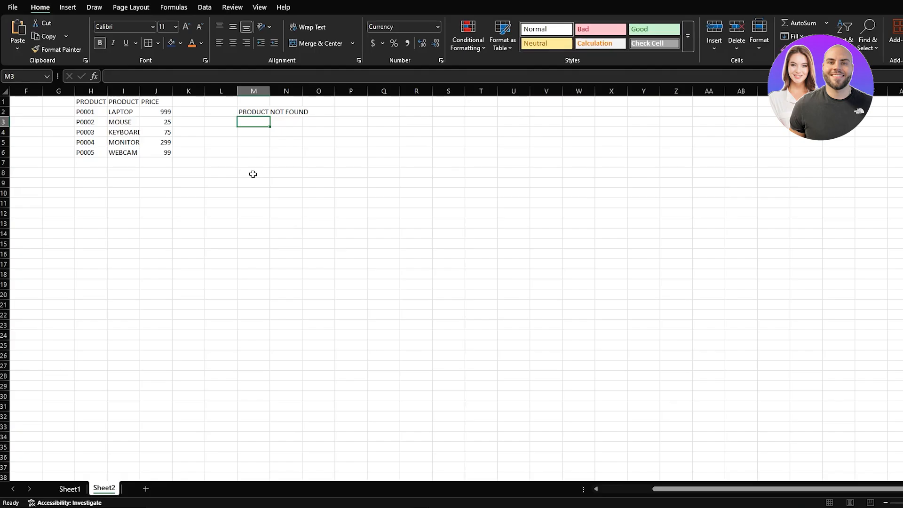
{"action": "left_click", "coordinate": [253, 173]}
{"action": "type", "text": "=XLOO"}
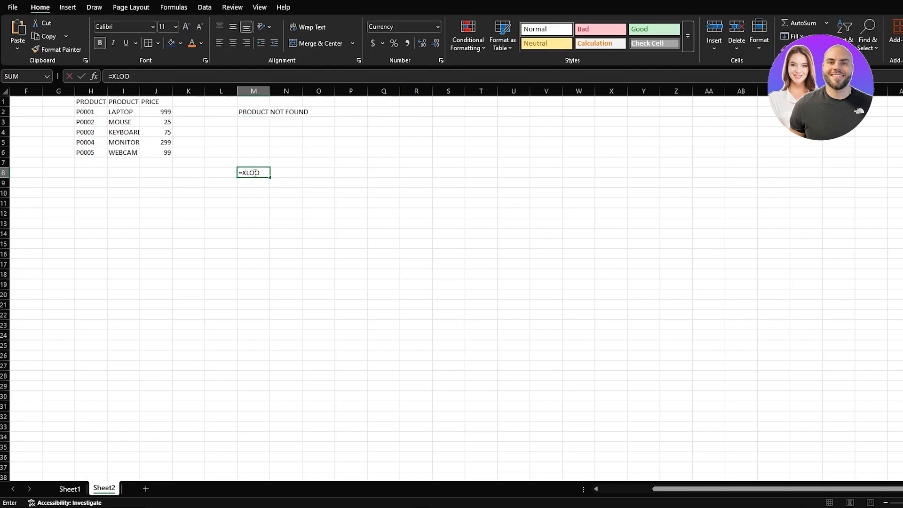
{"action": "type", "text": "KUP("}
{"action": "key", "text": "BackSpace"}
{"action": "key", "text": "BackSpace"}
{"action": "key", "text": "BackSpace"}
{"action": "key", "text": "BackSpace"}
{"action": "key", "text": "BackSpace"}
{"action": "key", "text": "BackSpace"}
{"action": "key", "text": "BackSpace"}
{"action": "key", "text": "BackSpace"}
{"action": "key", "text": "BackSpace"}
{"action": "left_click", "coordinate": [300, 213]}
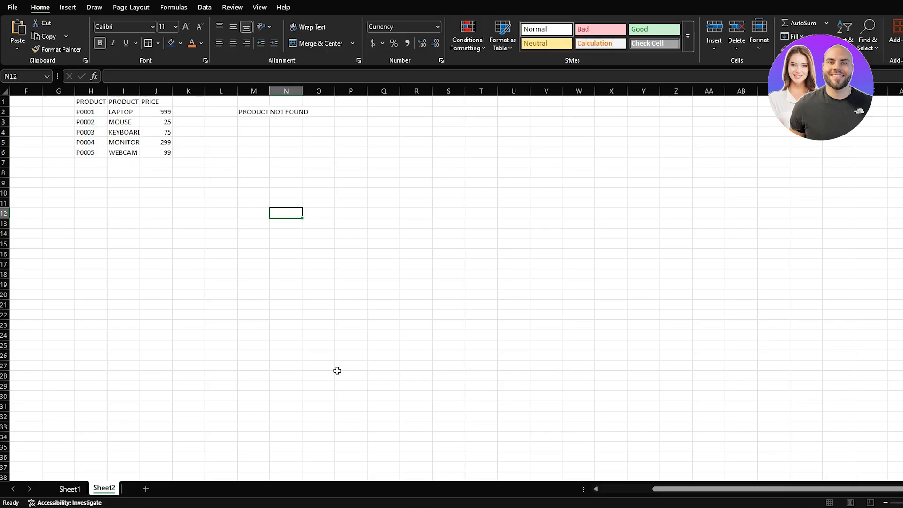
{"action": "key", "text": "ctrl+c"}
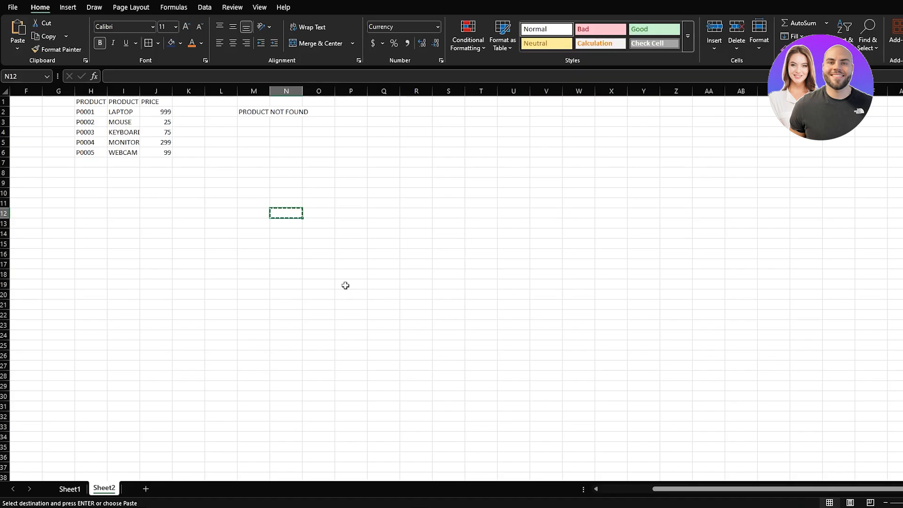
{"action": "type", "text": "XLOOKUP("}
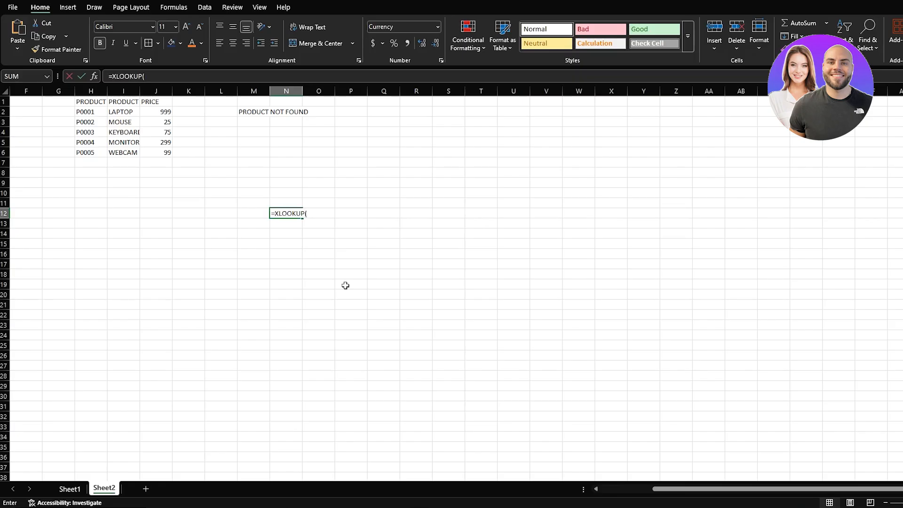
{"action": "type", "text": "L2"}
{"action": "key", "text": "ctrl+a"}
{"action": "key", "text": "BackSpace"}
{"action": "key", "text": "Escape"}
Step: Enter the product ID P0003 in the empty lookup cell L2
{"action": "left_click", "coordinate": [249, 174]}
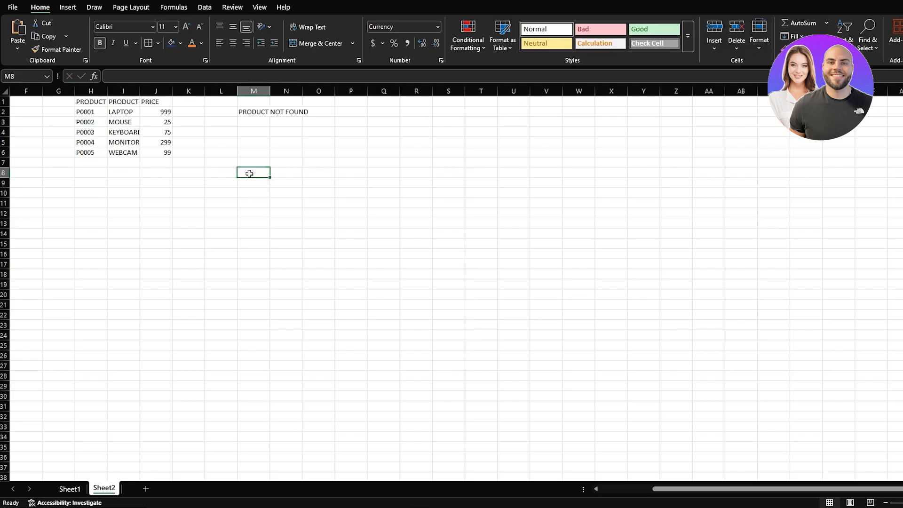
{"action": "double_click", "coordinate": [213, 113]}
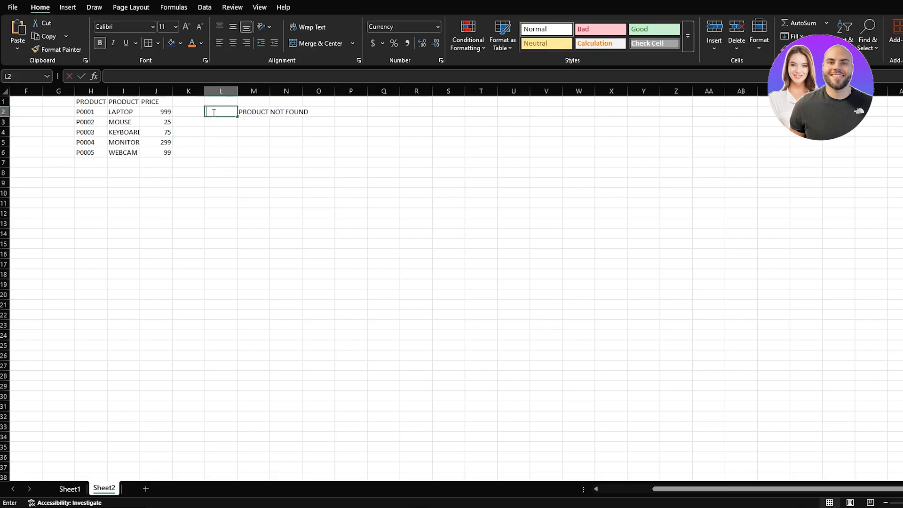
{"action": "type", "text": "P0003"}
Step: Enter =XLOOKUP(L2,H2:H6,I2:I6) in cell M10 to look up the product name for the ID in L2
{"action": "left_click", "coordinate": [256, 196]}
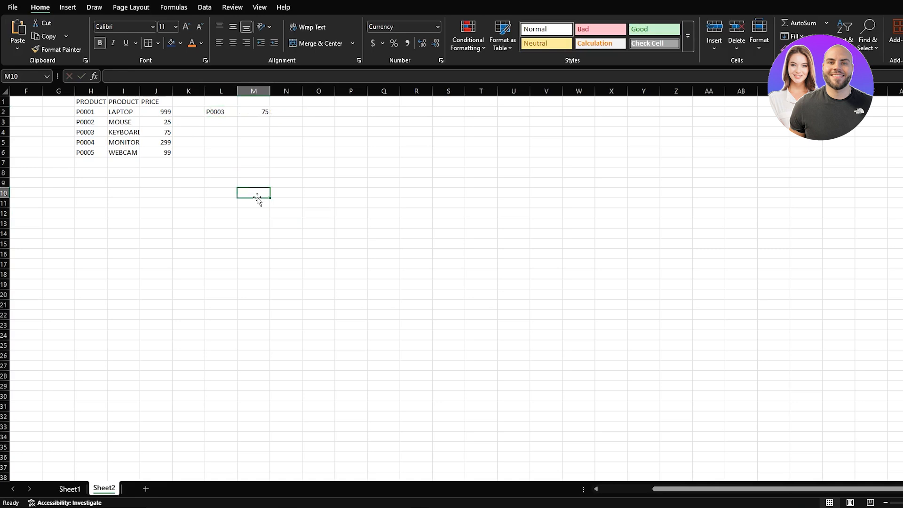
{"action": "type", "text": "=XLOOKUP"}
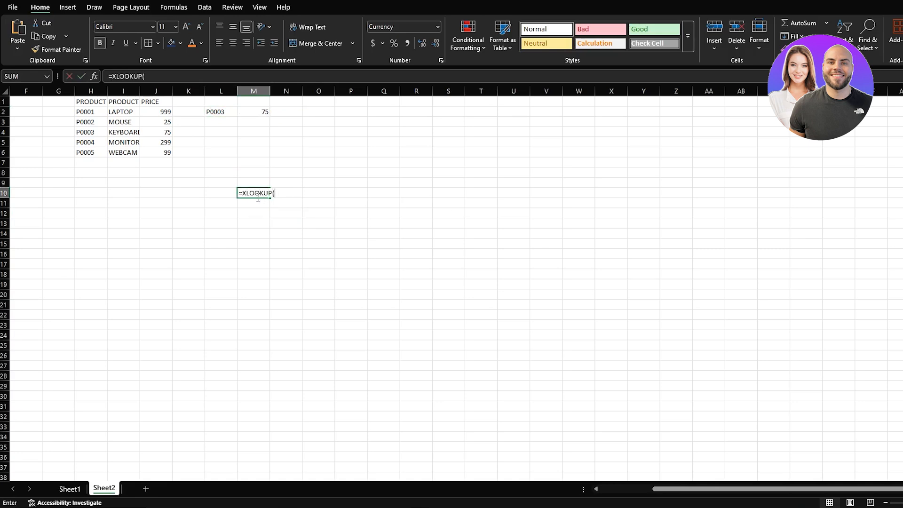
{"action": "type", "text": "(L2,H2:H6"}
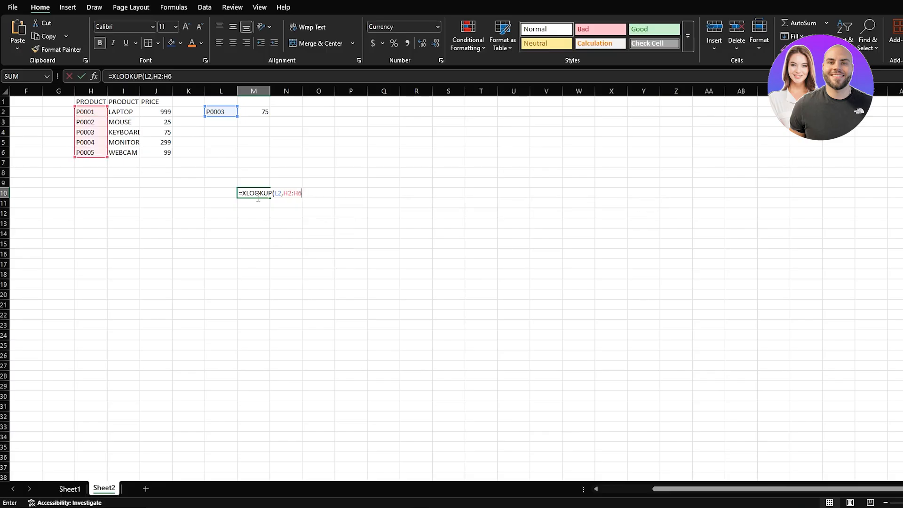
{"action": "type", "text": ",I2:I6"}
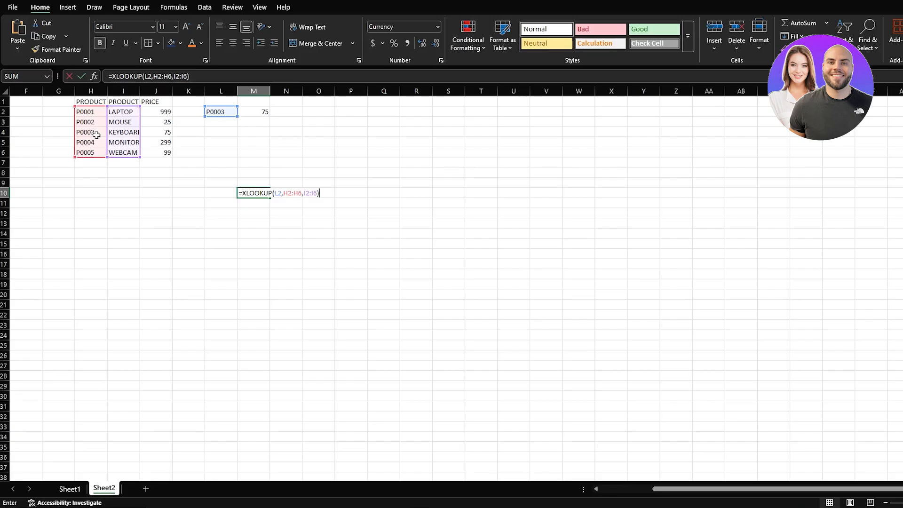
{"action": "key", "text": "Return"}
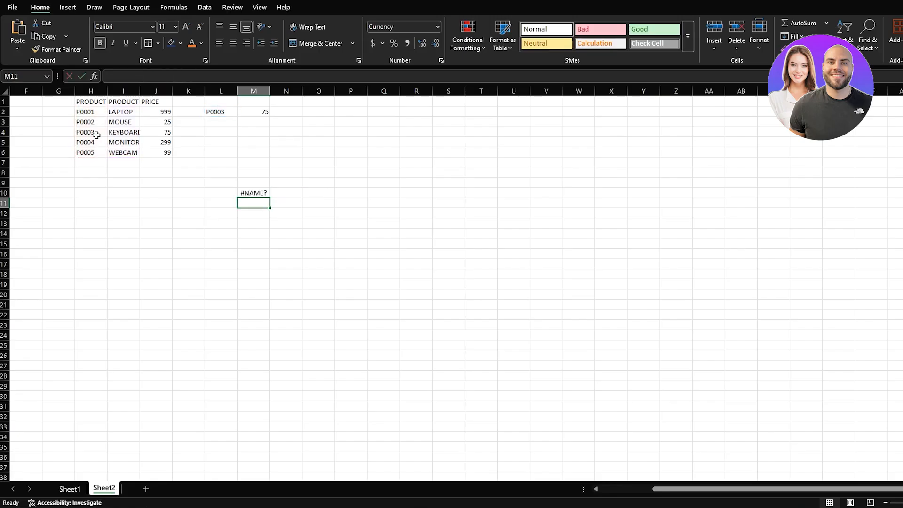
{"action": "left_click", "coordinate": [257, 192]}
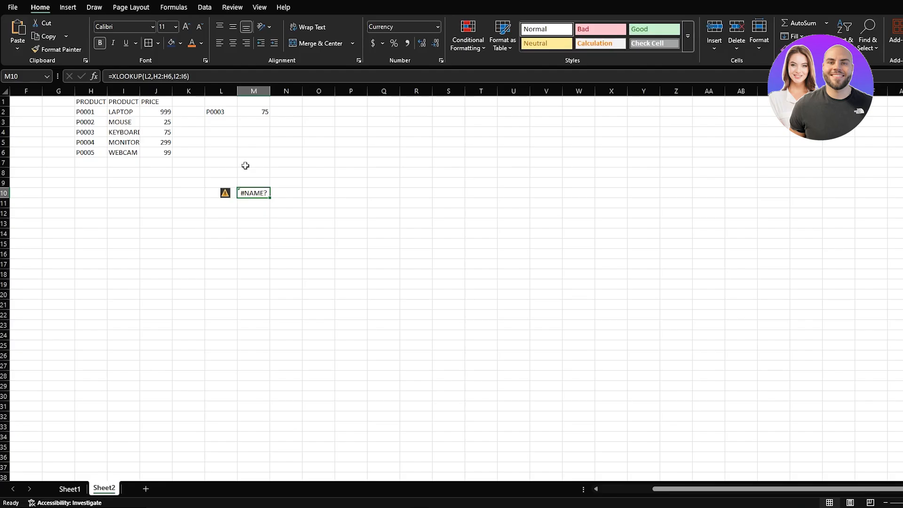
{"action": "left_click", "coordinate": [86, 112]}
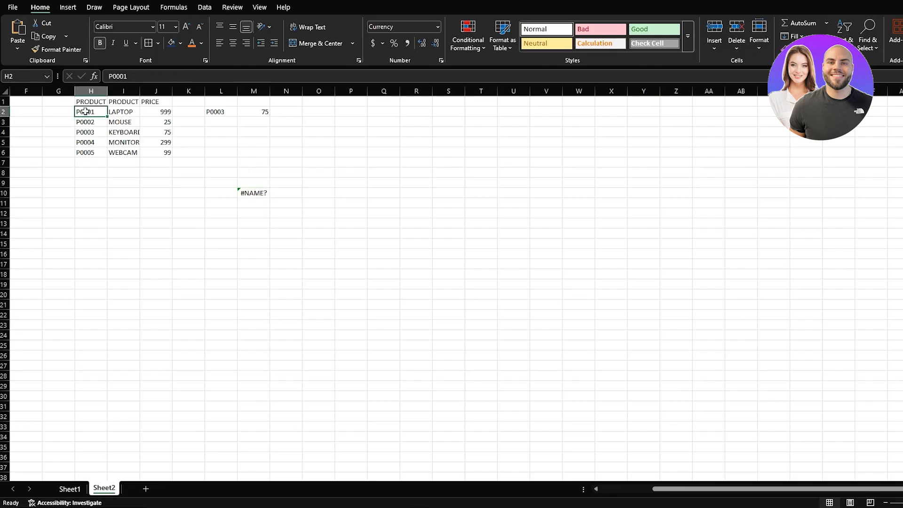
{"action": "left_click_drag", "start_coordinate": [85, 111], "coordinate": [86, 152]}
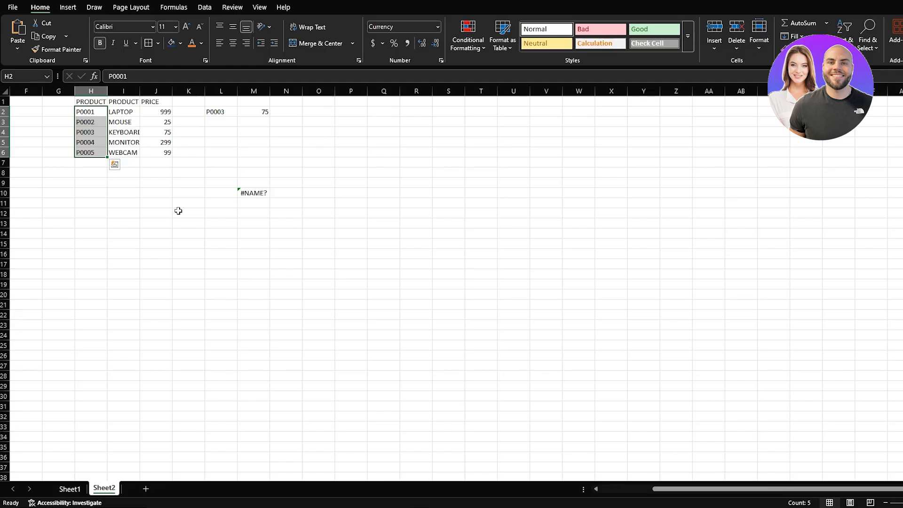
{"action": "left_click", "coordinate": [254, 113]}
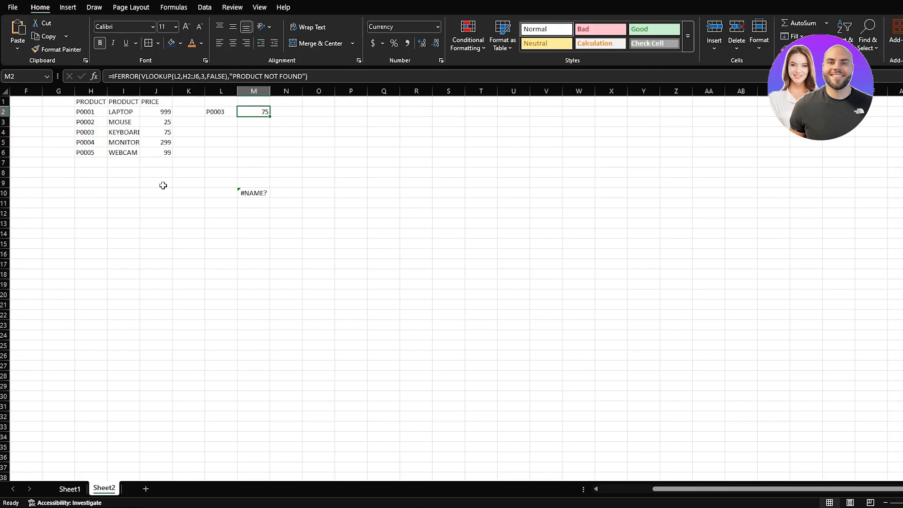
{"action": "left_click", "coordinate": [161, 152]}
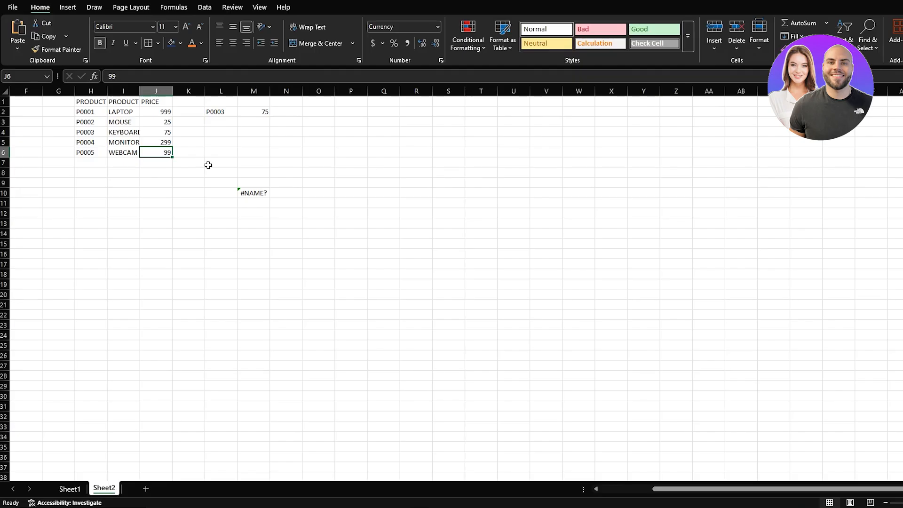
Step: Clear the contents of cells A1:C6
{"action": "scroll", "coordinate": [207, 166], "scroll_direction": "left", "scroll_amount": 5}
{"action": "left_click_drag", "start_coordinate": [103, 153], "coordinate": [13, 104]}
{"action": "key", "text": "Delete"}
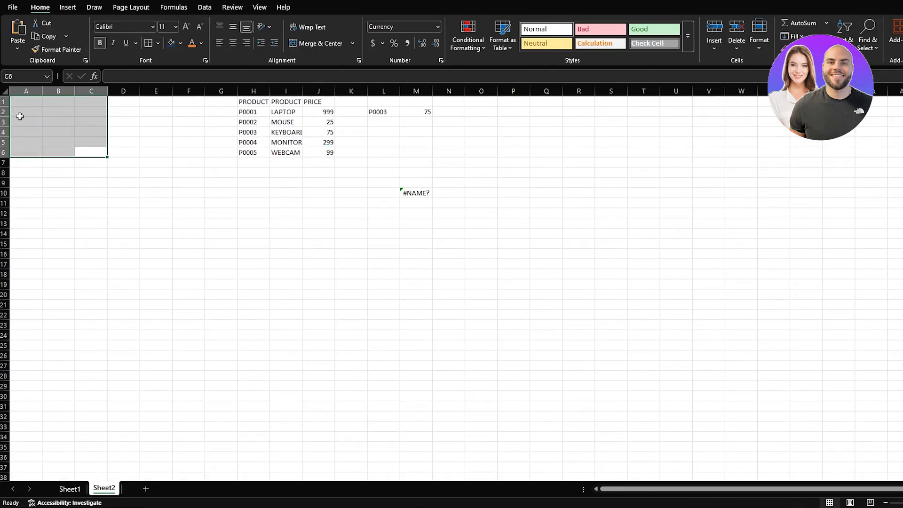
Step: Enter five people's full names in capital letters down cells A1:A5, one name per cell
{"action": "scroll", "coordinate": [113, 202], "scroll_direction": "up", "scroll_amount": 10, "text": "ctrl"}
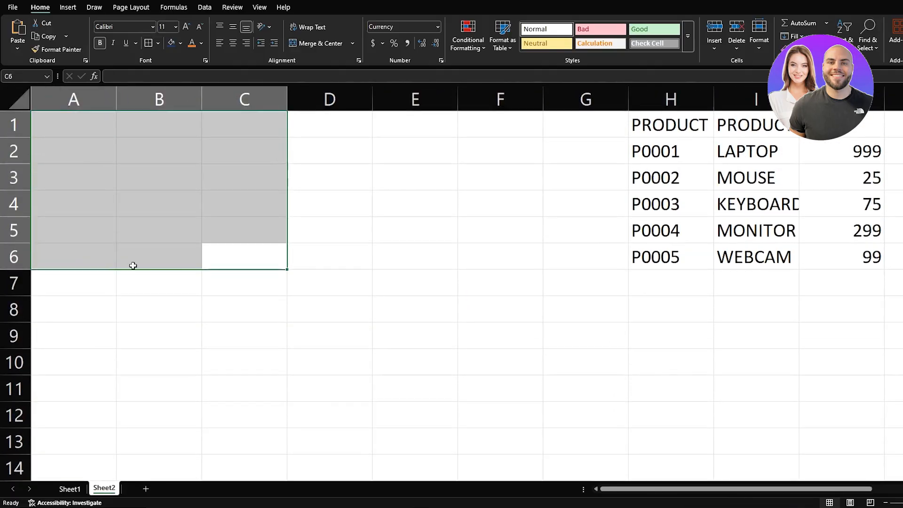
{"action": "left_click", "coordinate": [137, 278]}
{"action": "left_click", "coordinate": [65, 125]}
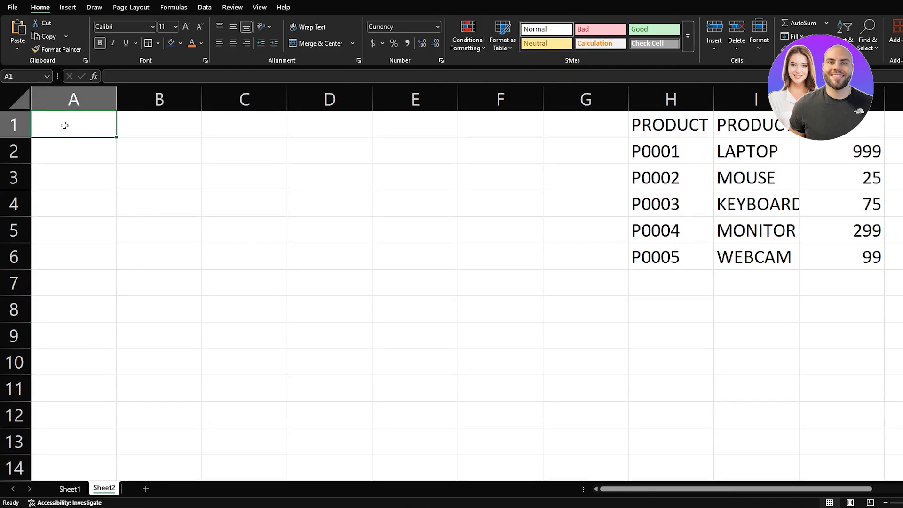
{"action": "type", "text": "JOHN SMIH"}
{"action": "key", "text": "BackSpace"}
{"action": "type", "text": "TH"}
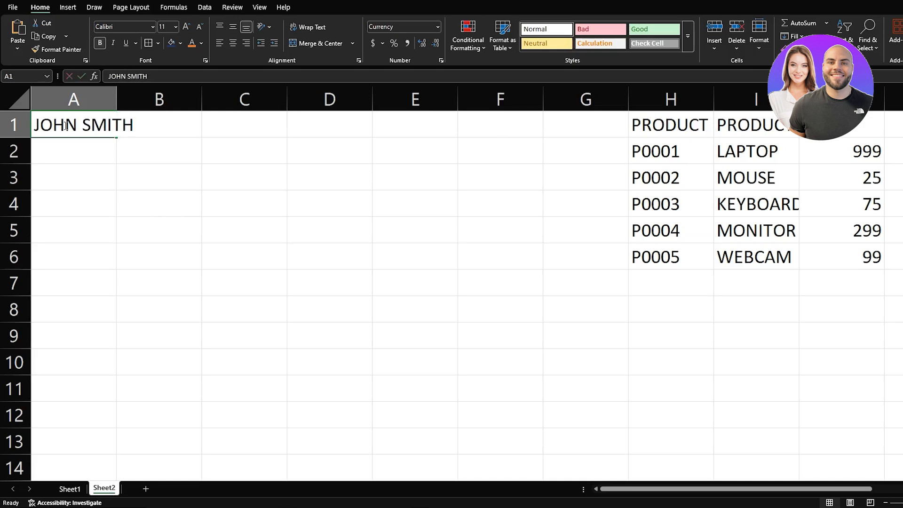
{"action": "key", "text": "Return"}
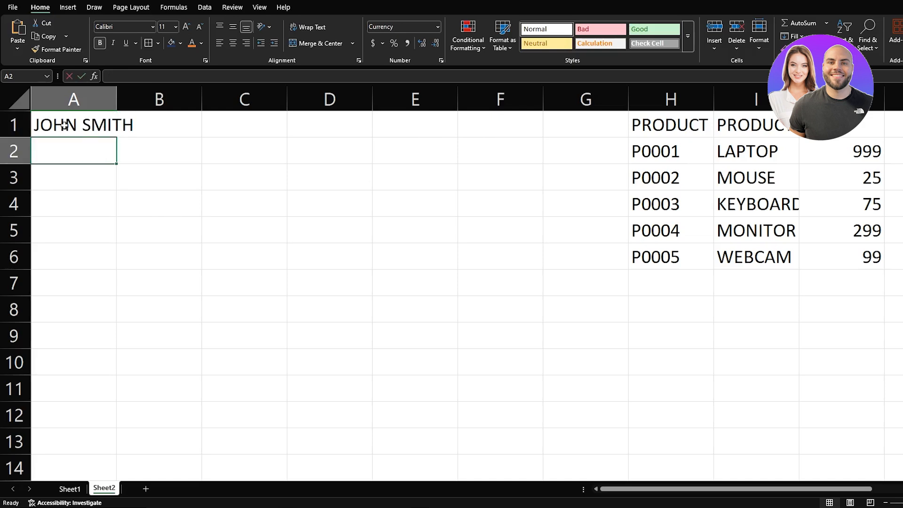
{"action": "type", "text": "JANE DOE"}
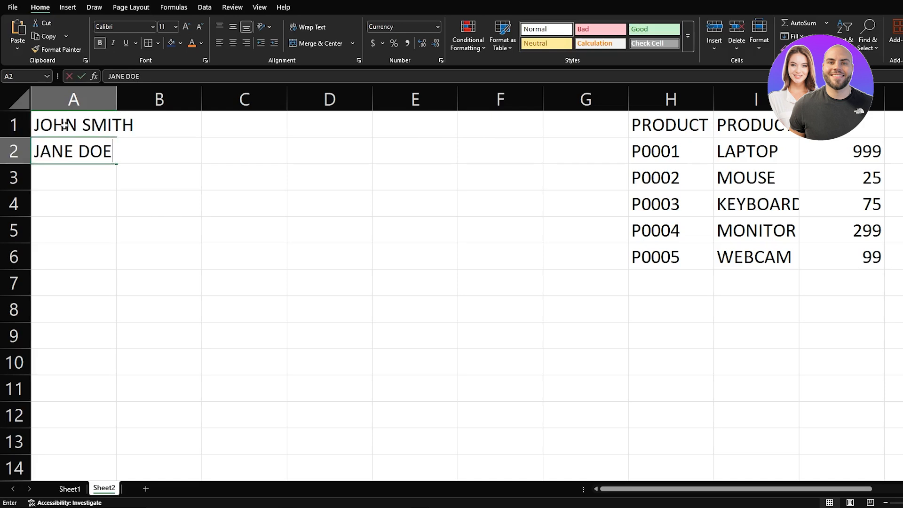
{"action": "key", "text": "Return"}
{"action": "type", "text": "ROB JOHNSON"}
{"action": "key", "text": "Return"}
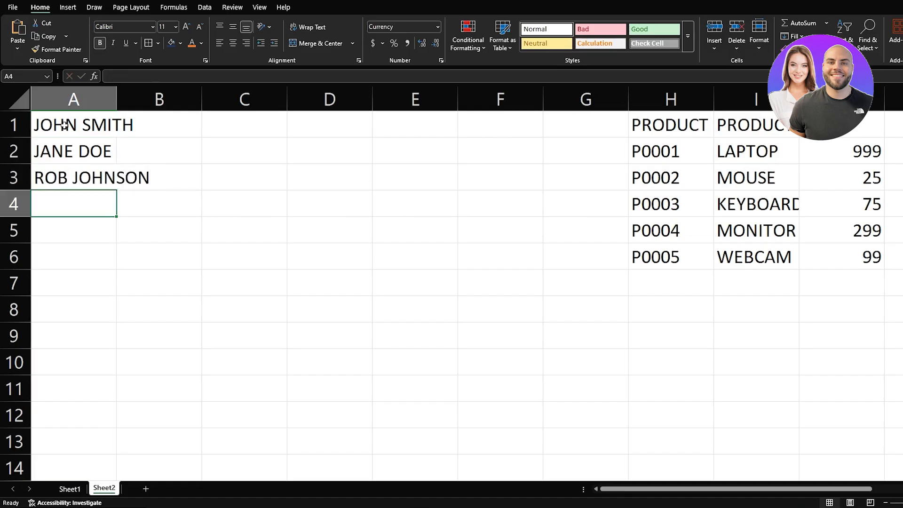
{"action": "type", "text": "ALICE BROWN"}
{"action": "key", "text": "Return"}
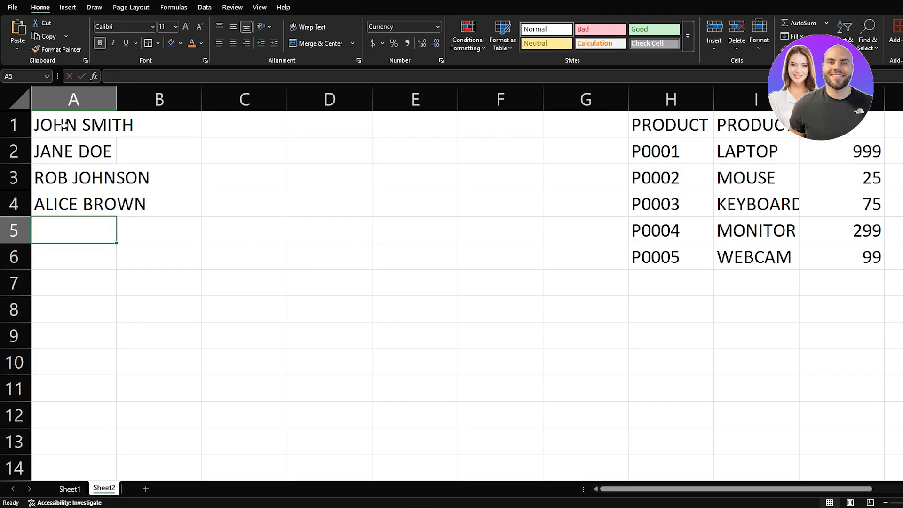
{"action": "type", "text": "MICHALE DAVIS"}
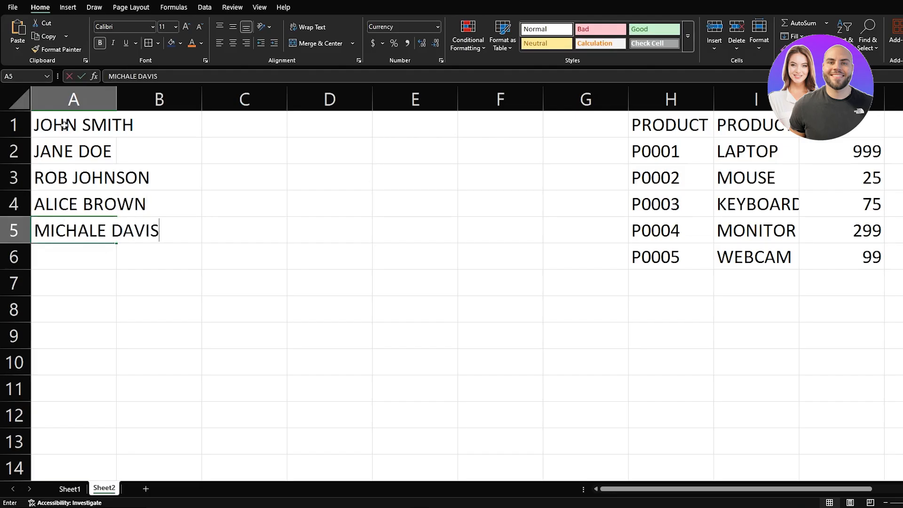
{"action": "key", "text": "Return"}
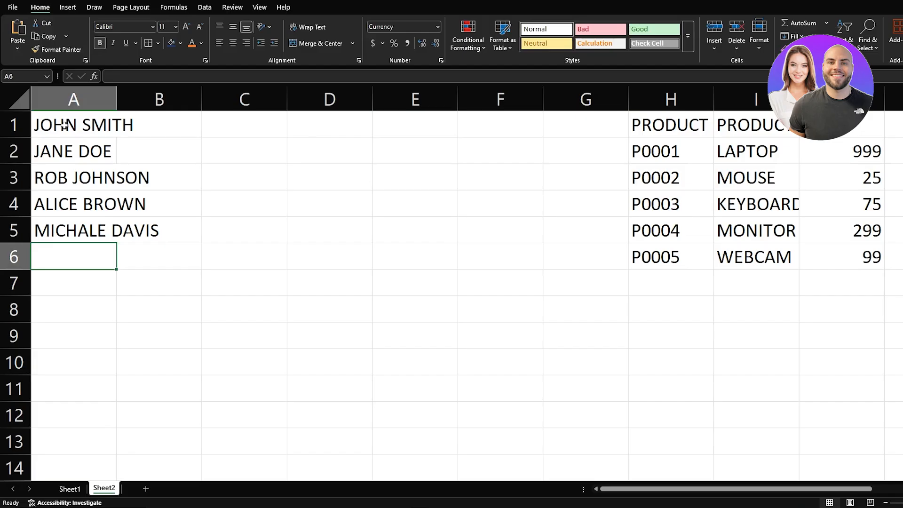
{"action": "left_click", "coordinate": [217, 286]}
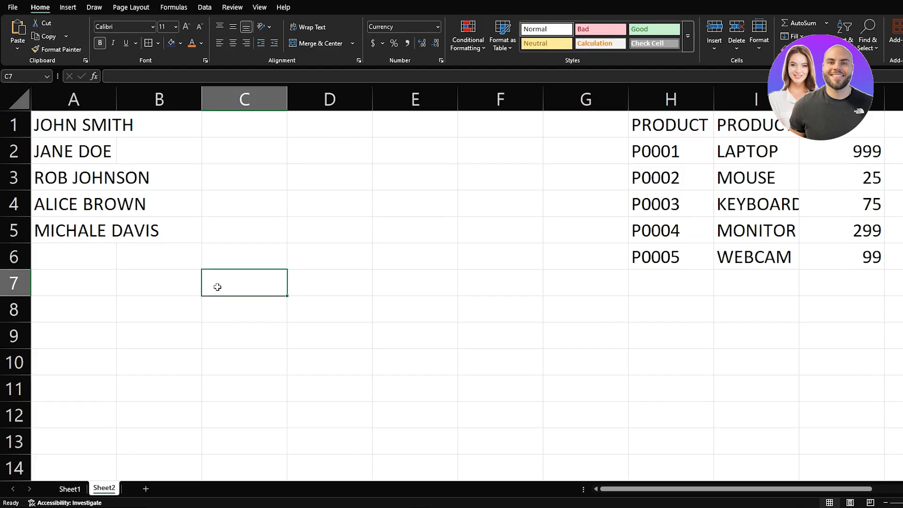
{"action": "type", "text": "=UPP"}
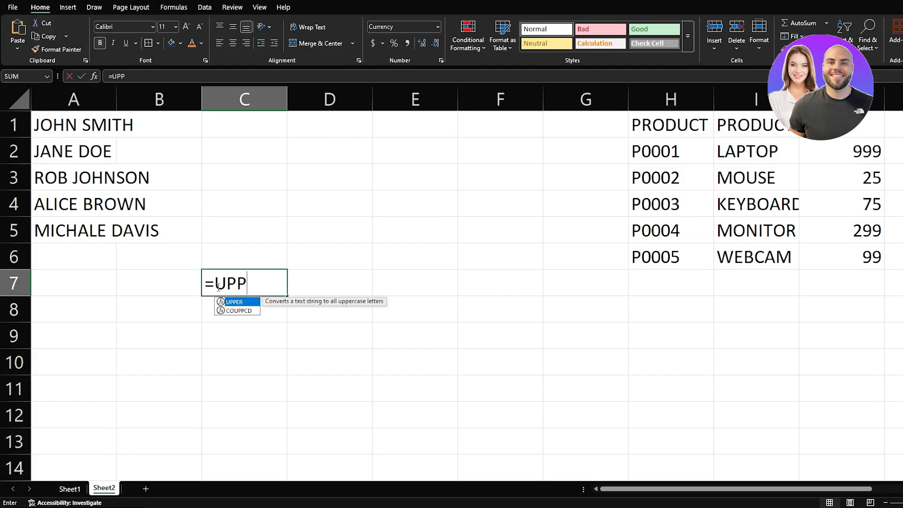
{"action": "type", "text": "ER"}
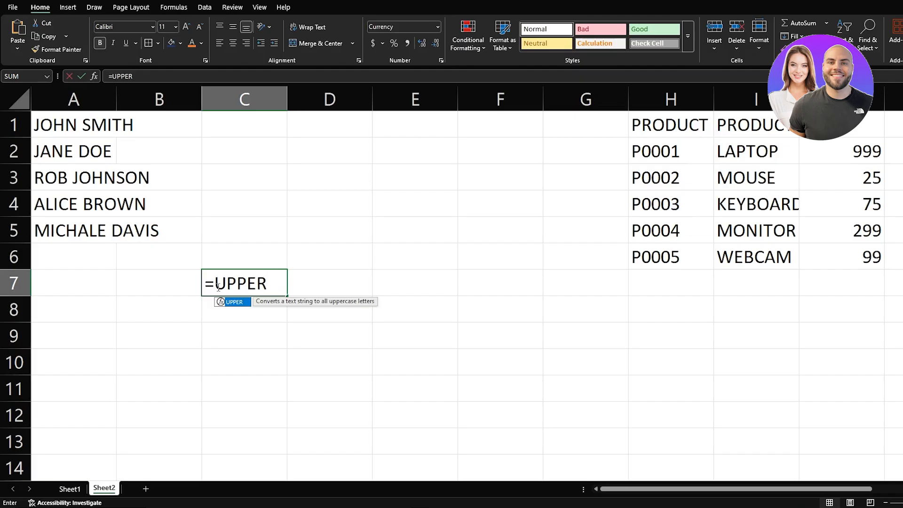
Step: Replace the full name in cell A2 with the same name in all lowercase letters
{"action": "left_click", "coordinate": [96, 157]}
{"action": "double_click", "coordinate": [96, 157]}
{"action": "key", "text": "ctrl+a"}
{"action": "key", "text": "BackSpace"}
{"action": "type", "text": "jane doe"}
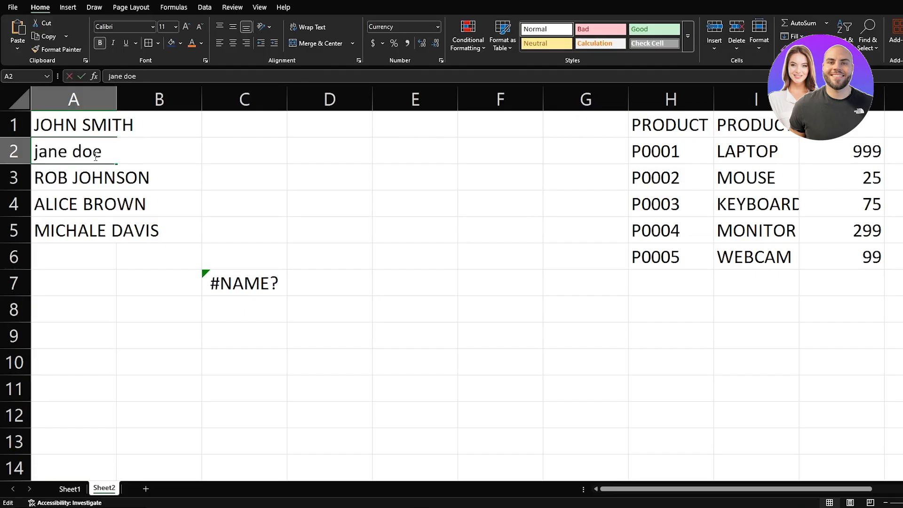
{"action": "key", "text": "Return"}
Step: Replace the incomplete formula in C7 with =UPPER(A2) to convert the name in A2 to uppercase
{"action": "left_click", "coordinate": [228, 282]}
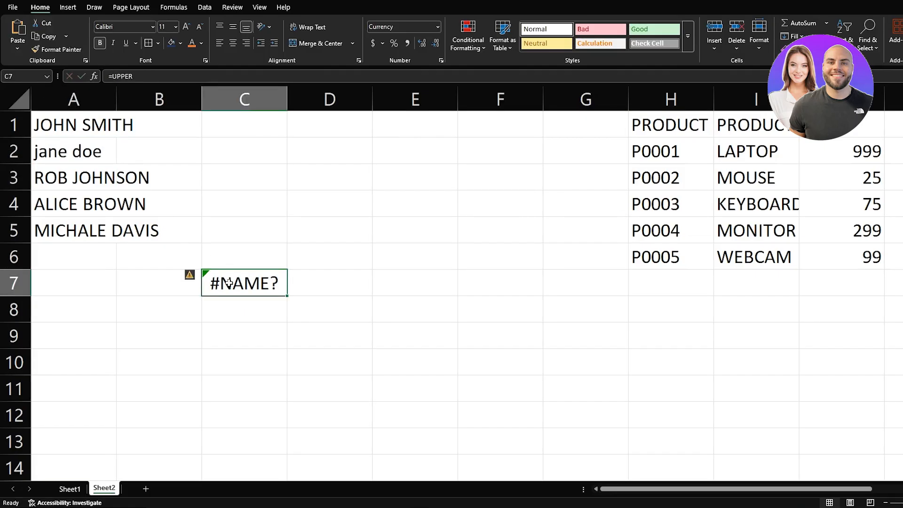
{"action": "key", "text": "Delete"}
{"action": "type", "text": "=UPPER("}
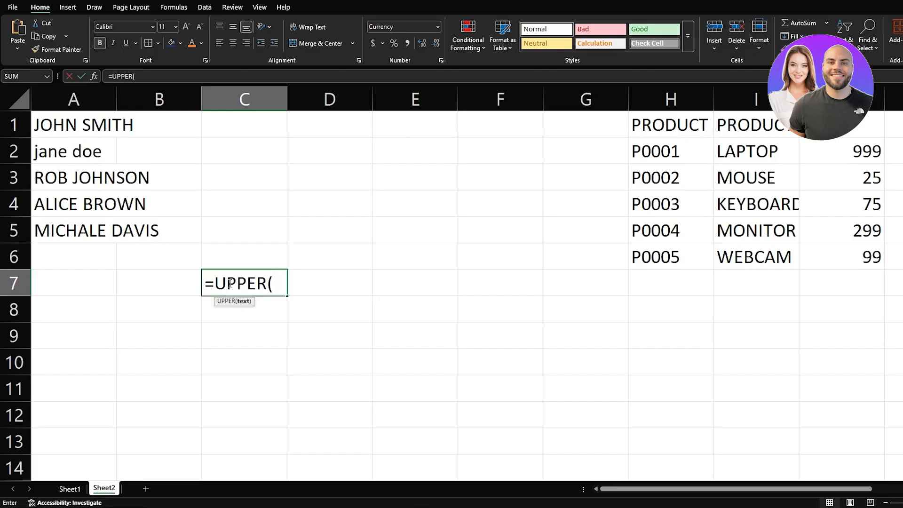
{"action": "type", "text": "A2)"}
{"action": "key", "text": "Return"}
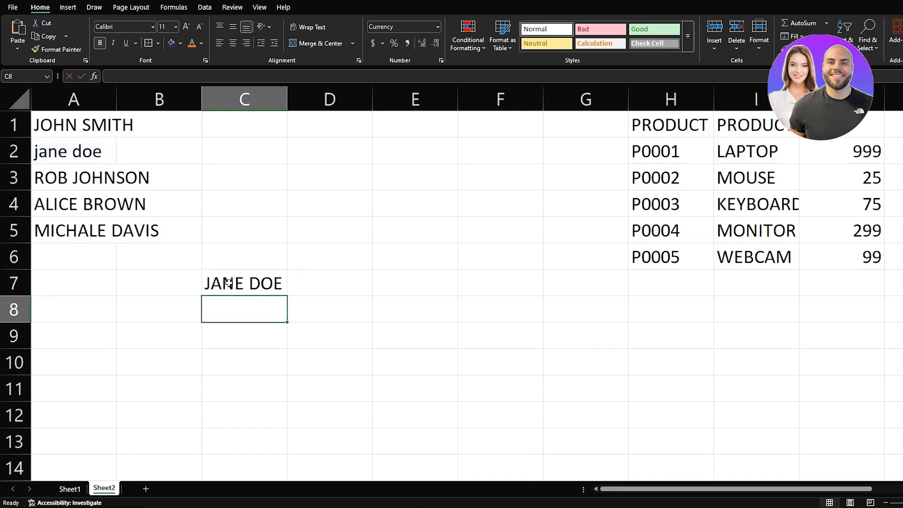
Step: Replace the UPPER formula in C7 with =LOWER(A1) to convert the name in A1 to lowercase
{"action": "left_click", "coordinate": [255, 285]}
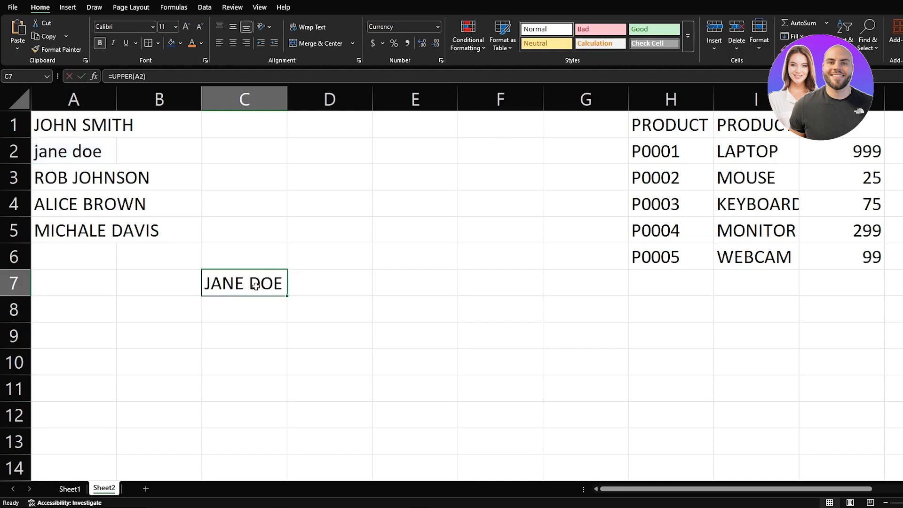
{"action": "key", "text": "Delete"}
{"action": "type", "text": "="}
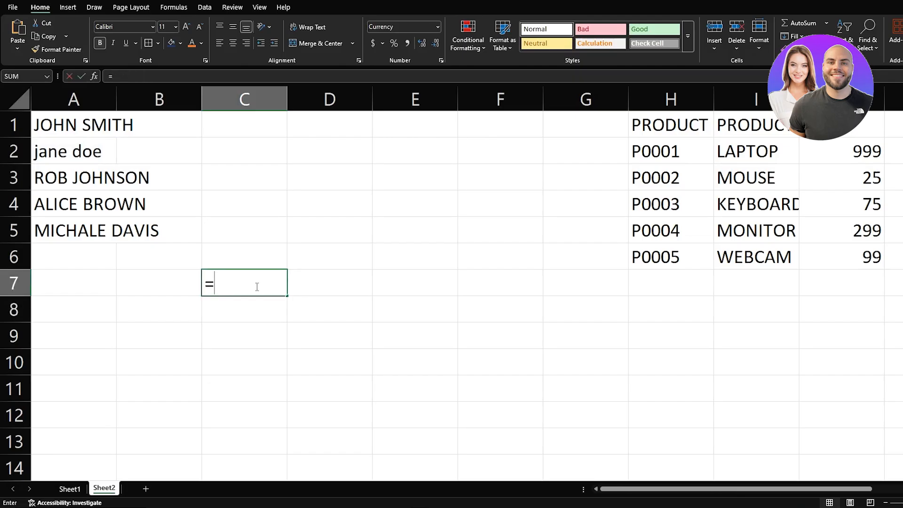
{"action": "type", "text": "LOWER"}
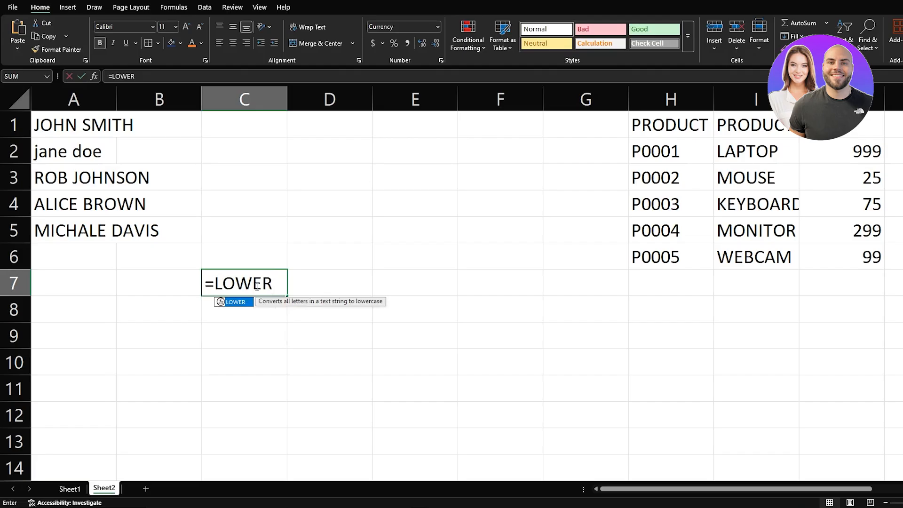
{"action": "type", "text": "("}
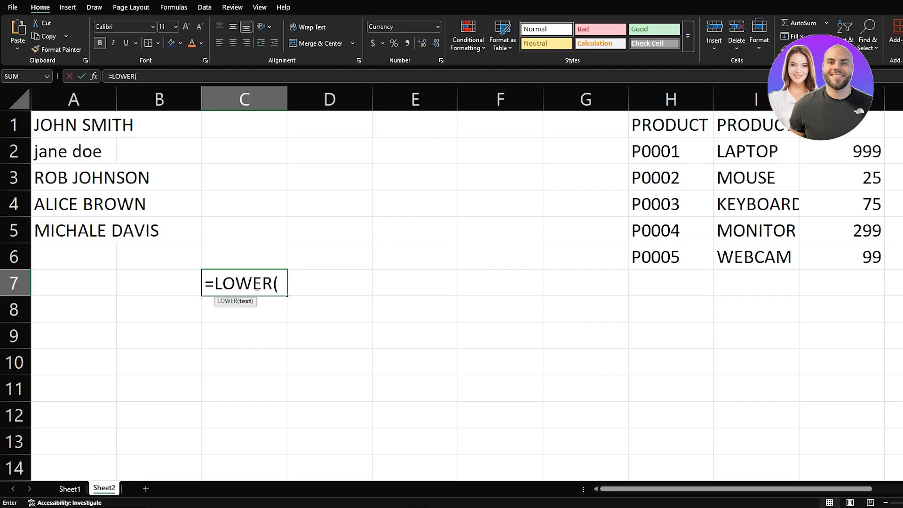
{"action": "type", "text": "A1)"}
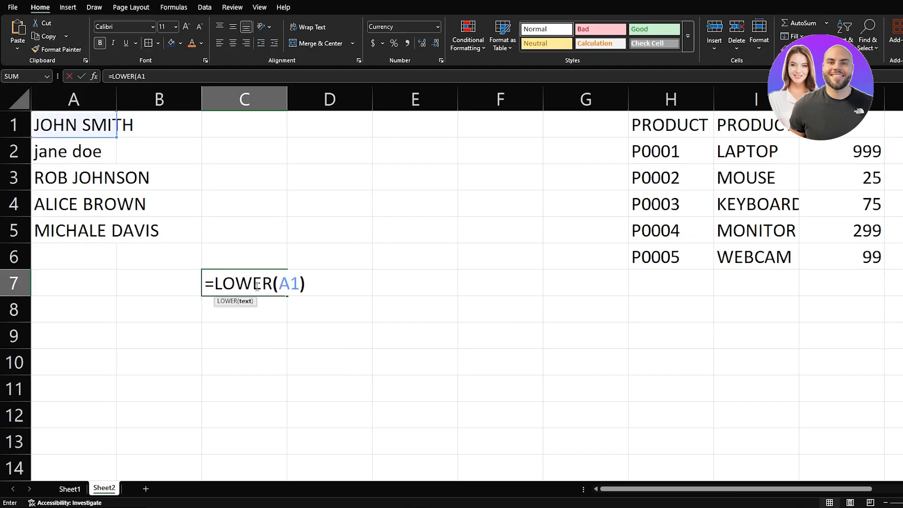
{"action": "key", "text": "Return"}
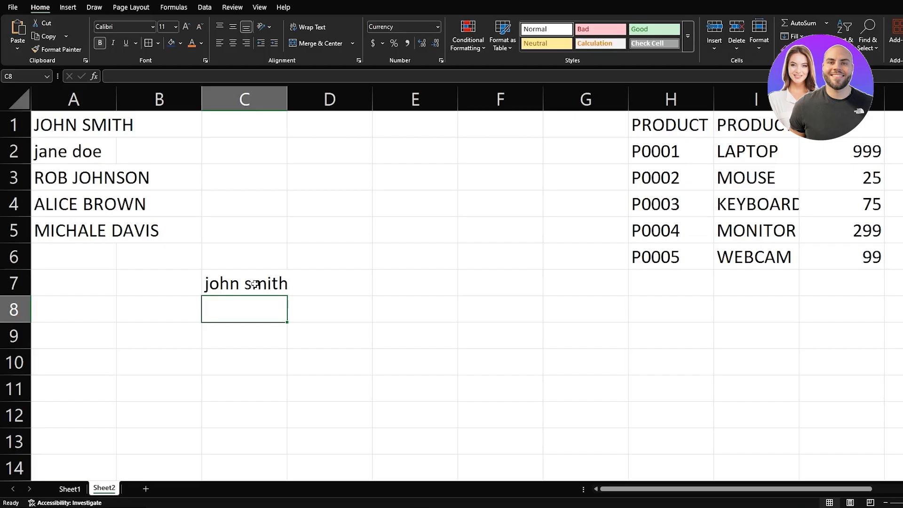
Step: Replace the LOWER formula in C7 with =PROPER(A4) to capitalize each word of the name in A4
{"action": "left_click", "coordinate": [255, 284]}
{"action": "key", "text": "Delete"}
{"action": "type", "text": "=PRO"}
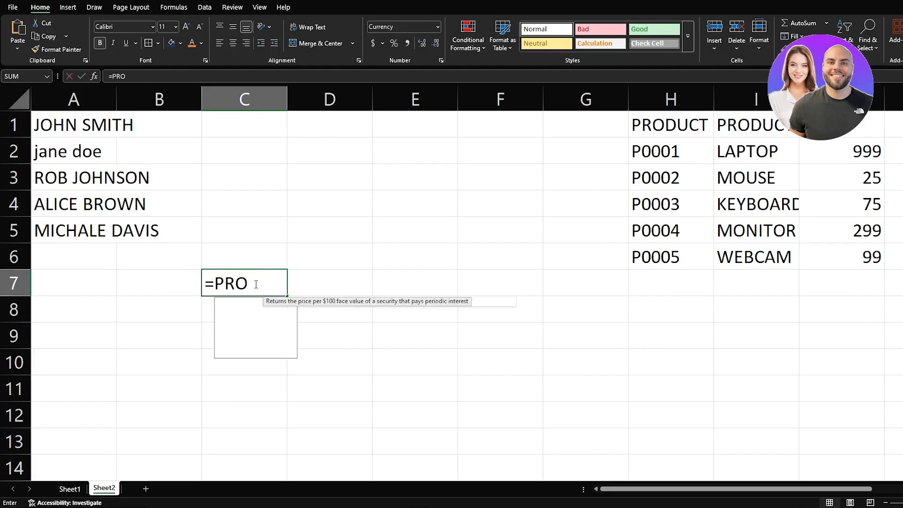
{"action": "type", "text": "PER"}
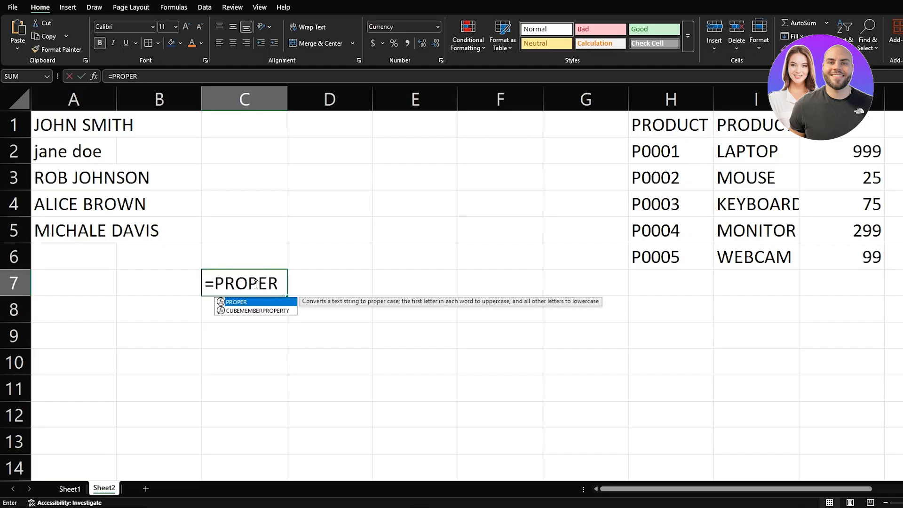
{"action": "type", "text": "("}
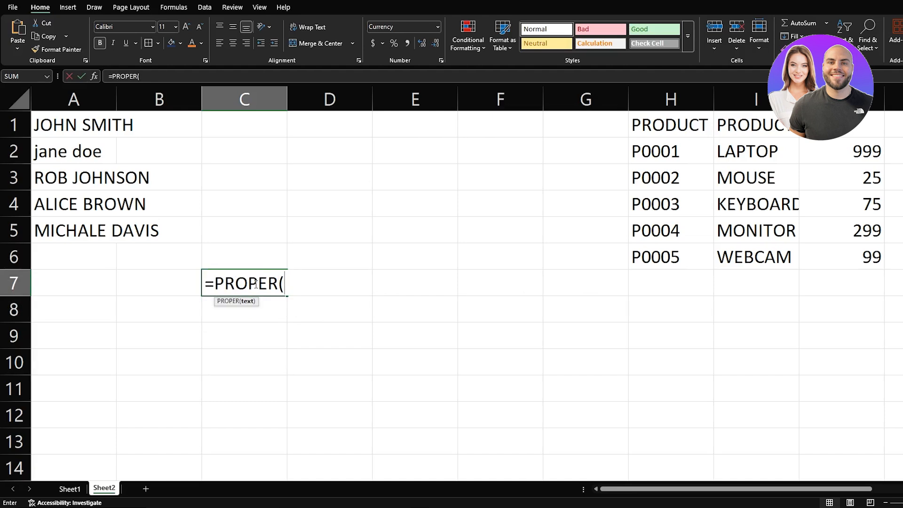
{"action": "type", "text": "A4)"}
{"action": "key", "text": "Return"}
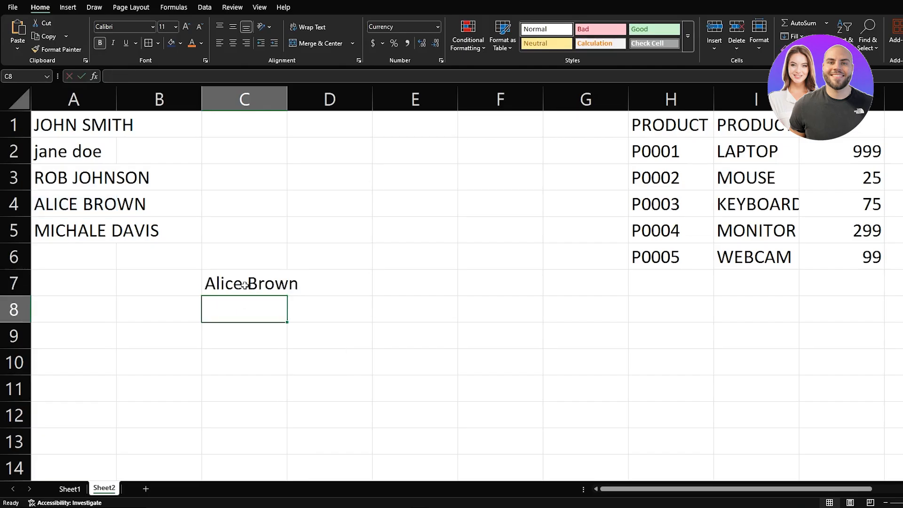
Step: Replace the PROPER formula in C7 with =TRIM(A5) to remove extra spaces from the name in A5
{"action": "left_click", "coordinate": [245, 284]}
{"action": "key", "text": "Delete"}
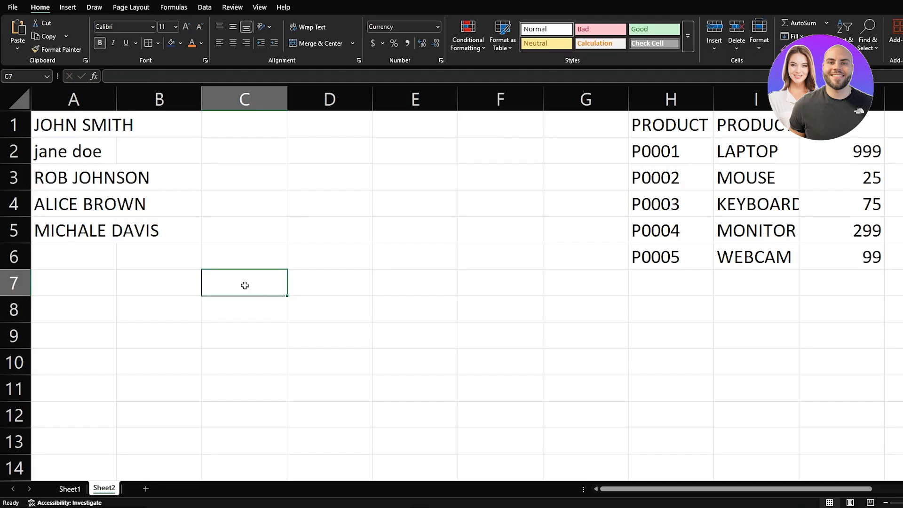
{"action": "type", "text": "=TRIM"}
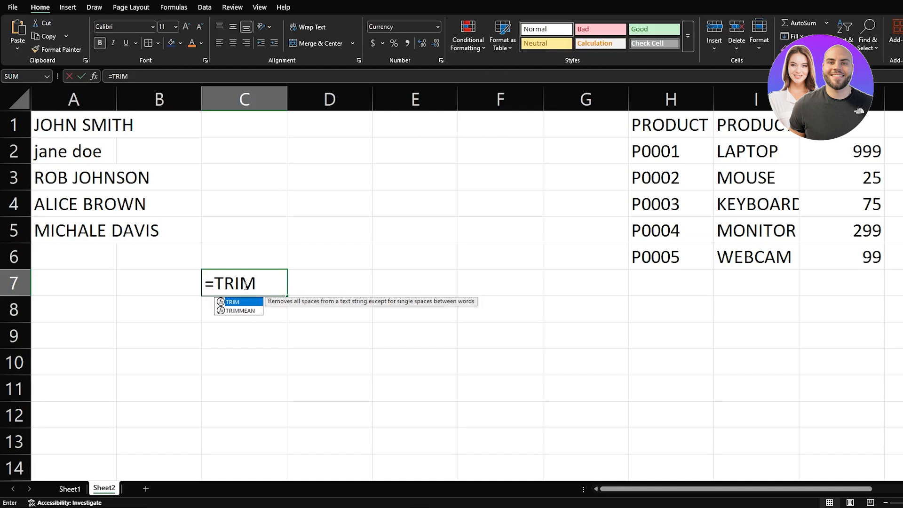
{"action": "type", "text": "(A5)"}
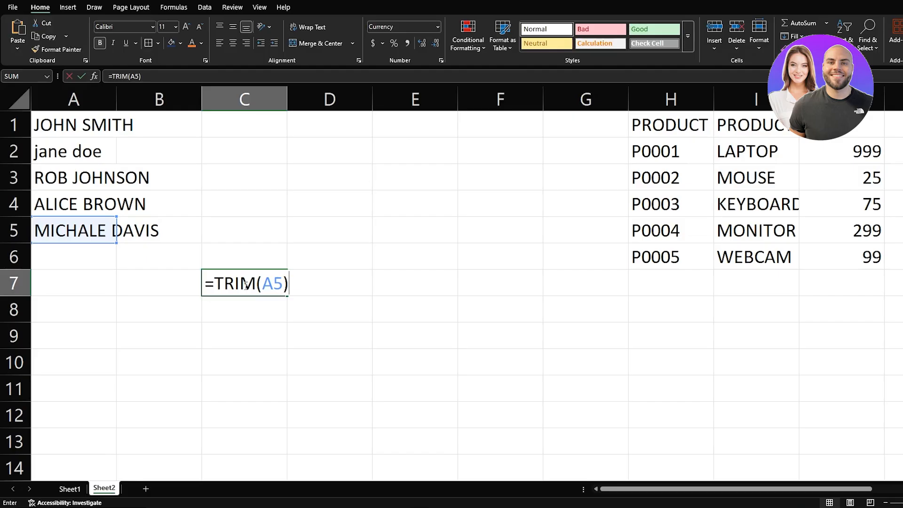
{"action": "key", "text": "Return"}
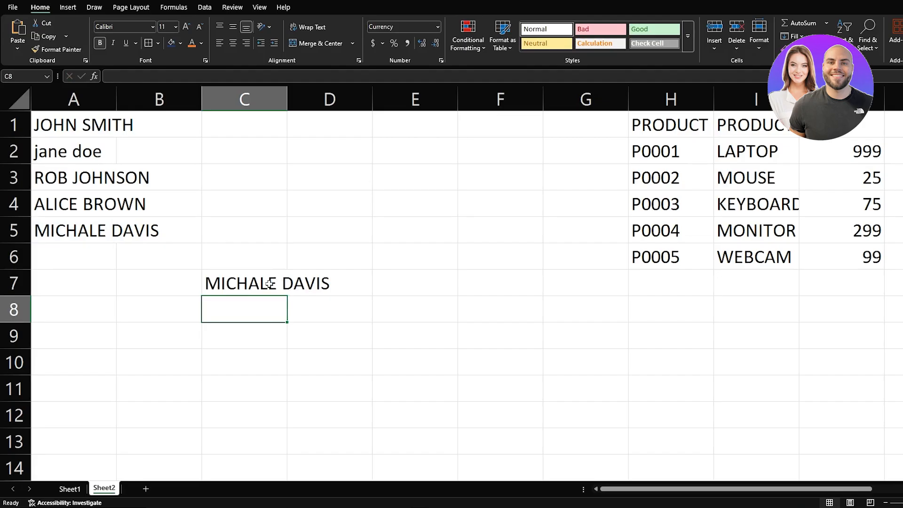
Step: Add extra spaces before and between the words of the name in A5 to test the TRIM formula in C7
{"action": "double_click", "coordinate": [66, 225]}
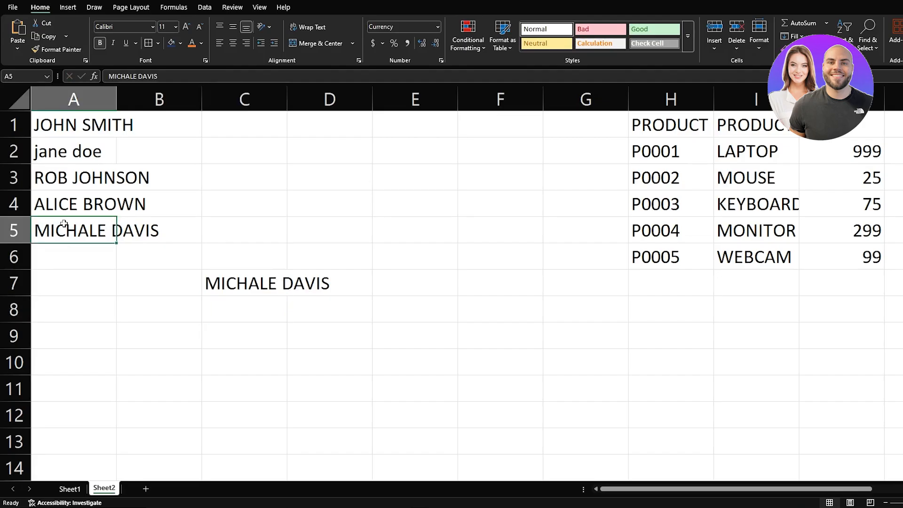
{"action": "left_click", "coordinate": [37, 224]}
{"action": "left_click", "coordinate": [117, 230]}
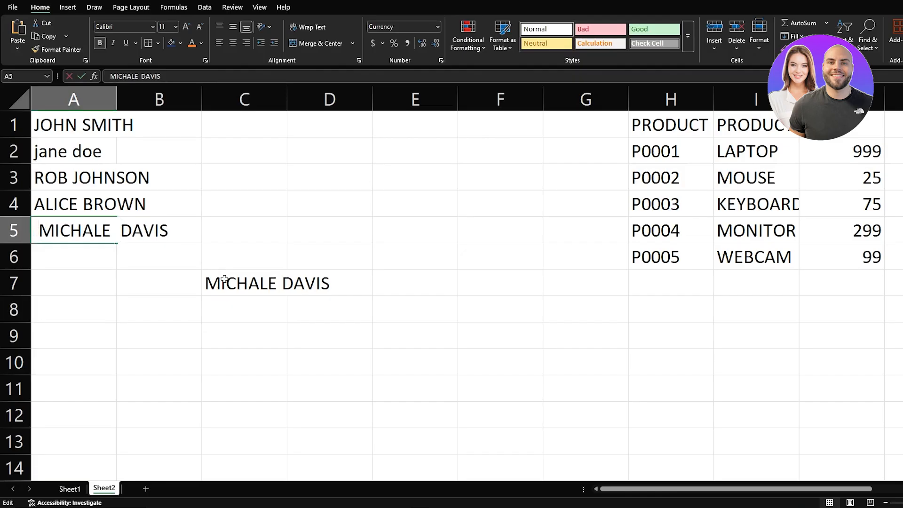
{"action": "key", "text": "Return"}
{"action": "left_click", "coordinate": [285, 287]}
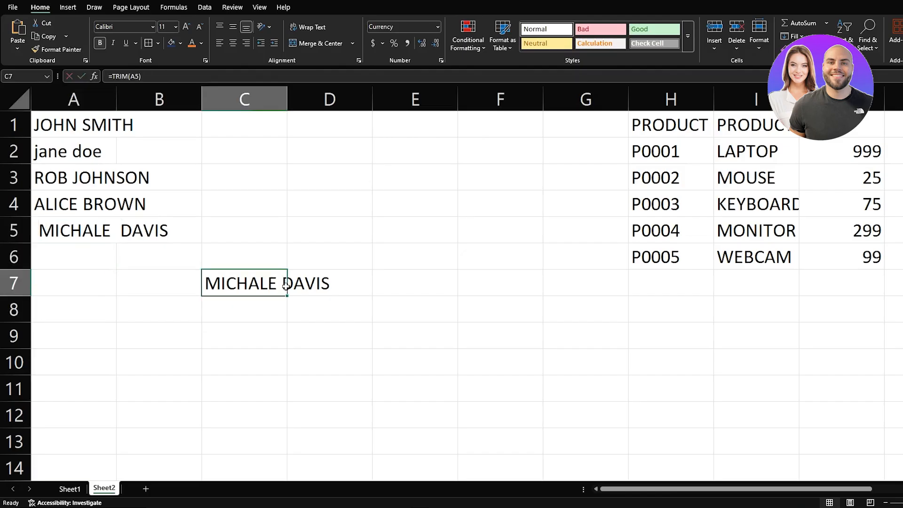
Step: Undo the extra spaces added to the name in A5
{"action": "key", "text": "ctrl+z"}
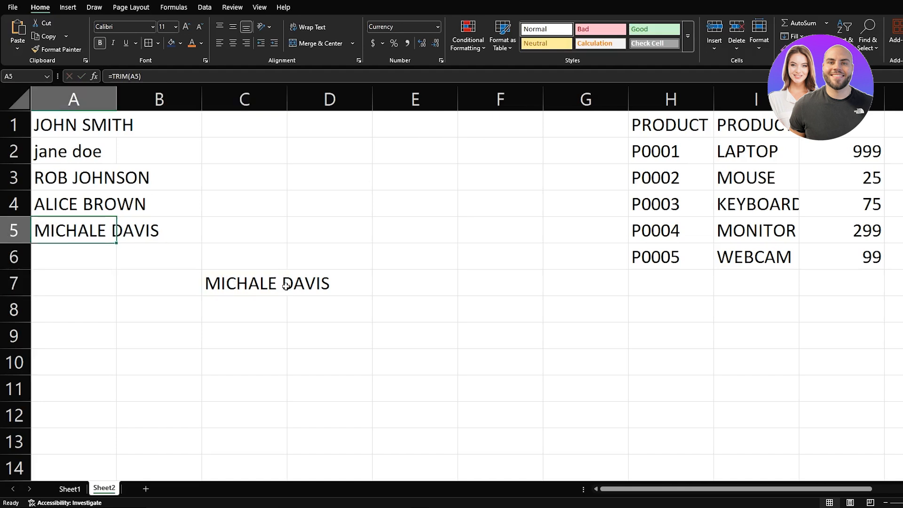
{"action": "key", "text": "alt+z"}
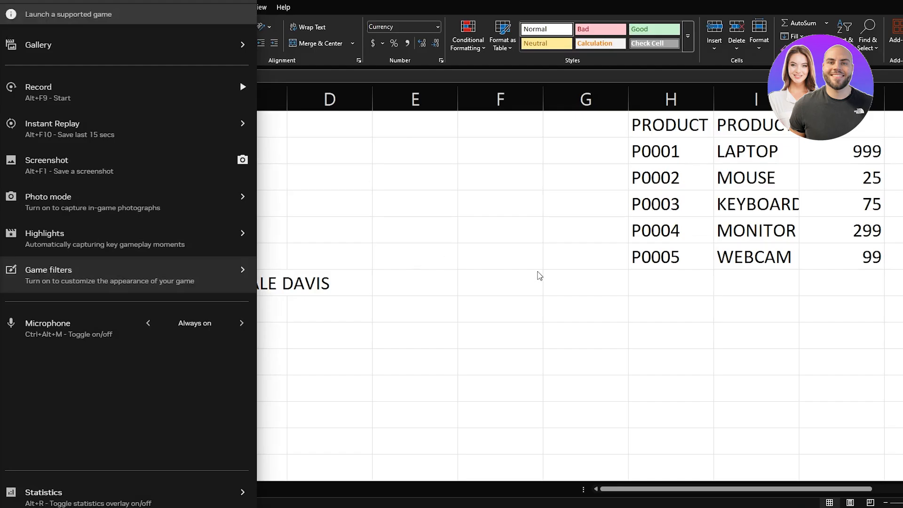
{"action": "key", "text": "alt+z"}
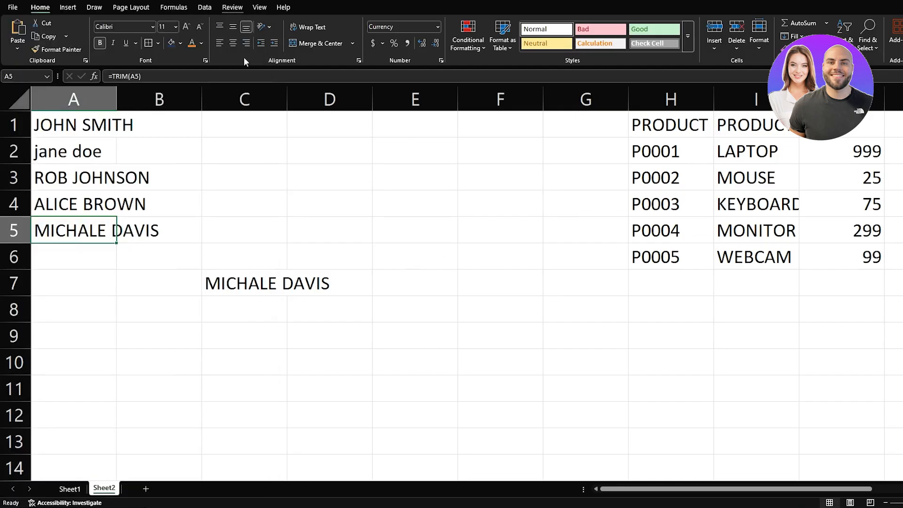
Step: Replace the TRIM formula in C7 with =LEN(A1) to count the characters of the name in A1
{"action": "left_click", "coordinate": [303, 256]}
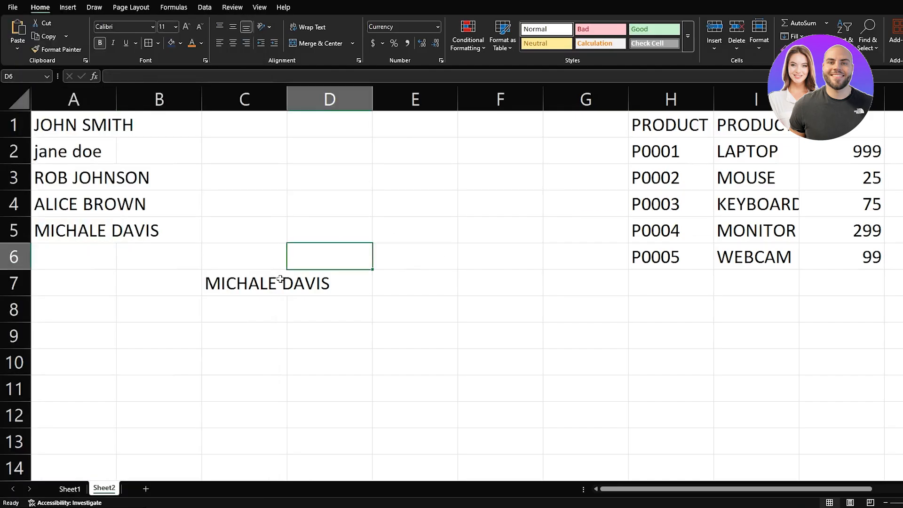
{"action": "left_click_drag", "start_coordinate": [256, 282], "coordinate": [306, 285]}
{"action": "key", "text": "Delete"}
{"action": "left_click", "coordinate": [237, 275]}
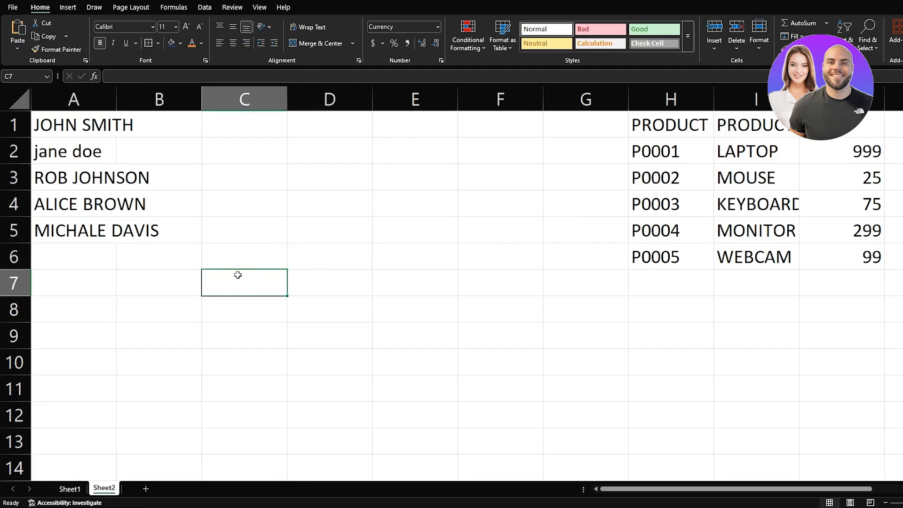
{"action": "type", "text": "=LEN("}
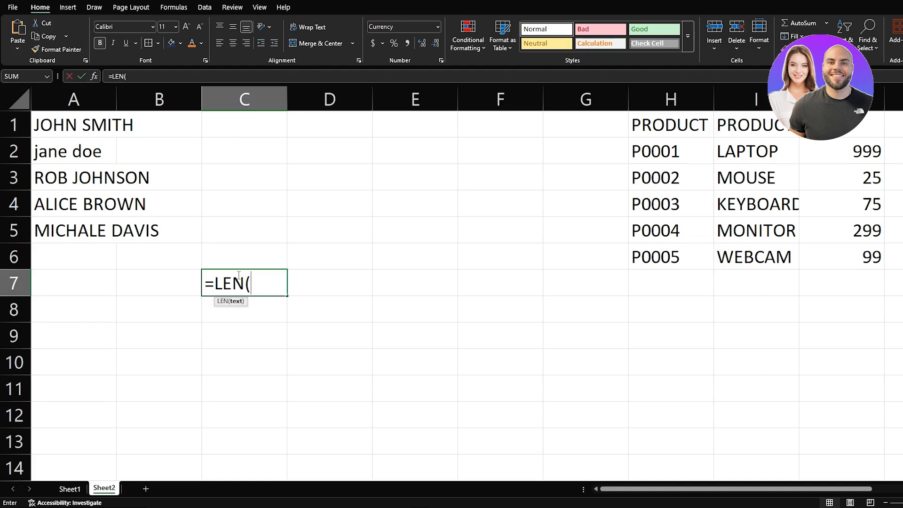
{"action": "type", "text": "A1"}
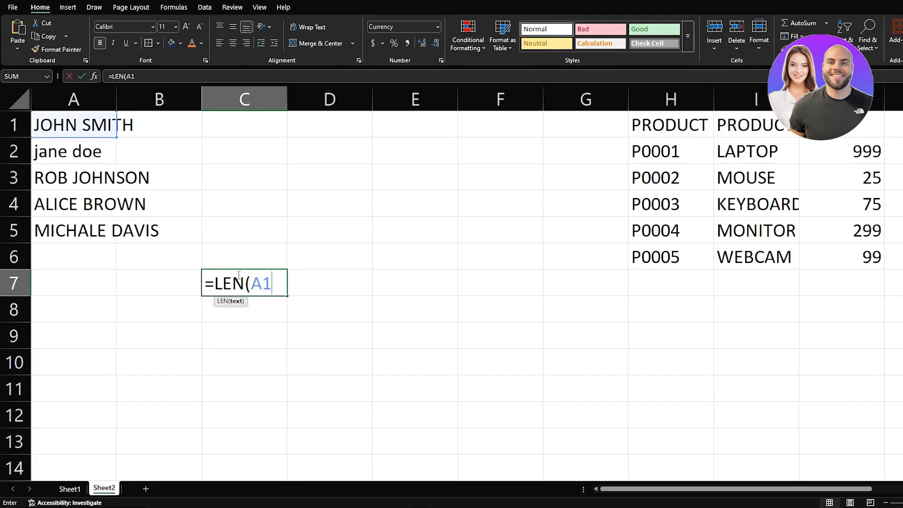
{"action": "type", "text": ")"}
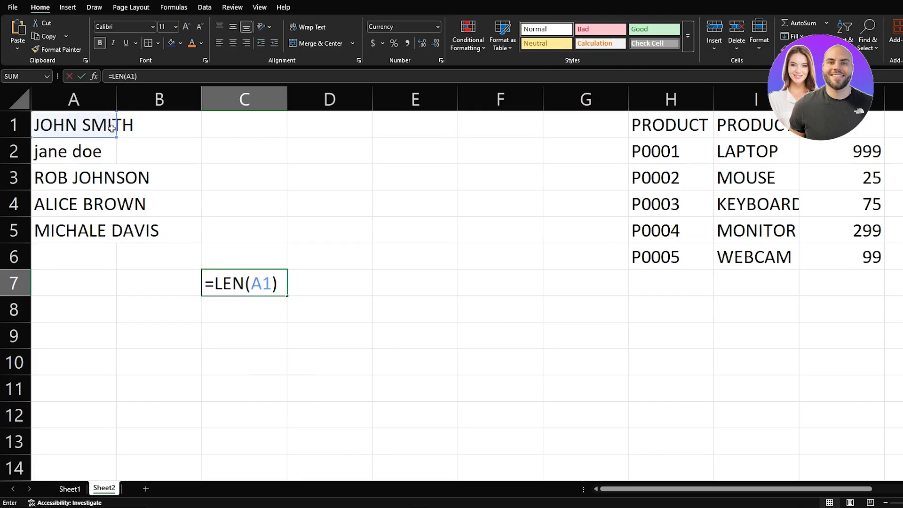
{"action": "key", "text": "Return"}
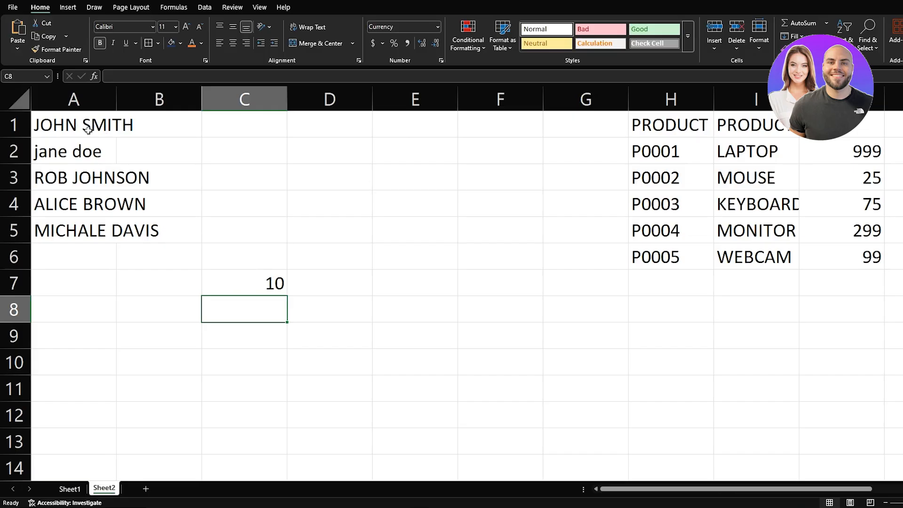
Step: Clear cell C7 and start a new formula in it with the LEFT function
{"action": "left_click", "coordinate": [237, 288]}
{"action": "key", "text": "Delete"}
{"action": "type", "text": "=LEFT"}
{"action": "key", "text": "BackSpace"}
{"action": "key", "text": "BackSpace"}
{"action": "key", "text": "BackSpace"}
{"action": "key", "text": "BackSpace"}
{"action": "type", "text": "RIGHT"}
{"action": "key", "text": "BackSpace"}
{"action": "key", "text": "BackSpace"}
{"action": "key", "text": "BackSpace"}
{"action": "key", "text": "BackSpace"}
{"action": "key", "text": "BackSpace"}
{"action": "type", "text": "MID"}
{"action": "key", "text": "BackSpace"}
{"action": "key", "text": "BackSpace"}
{"action": "key", "text": "BackSpace"}
{"action": "type", "text": "LEFT"}
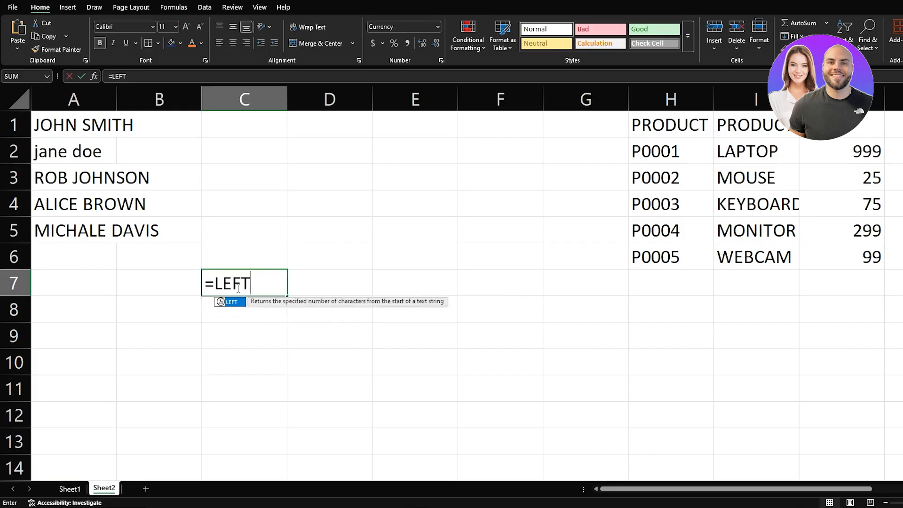
Step: Complete the LEFT formula in C7 so it extracts the first 4 characters of A1
{"action": "type", "text": "("}
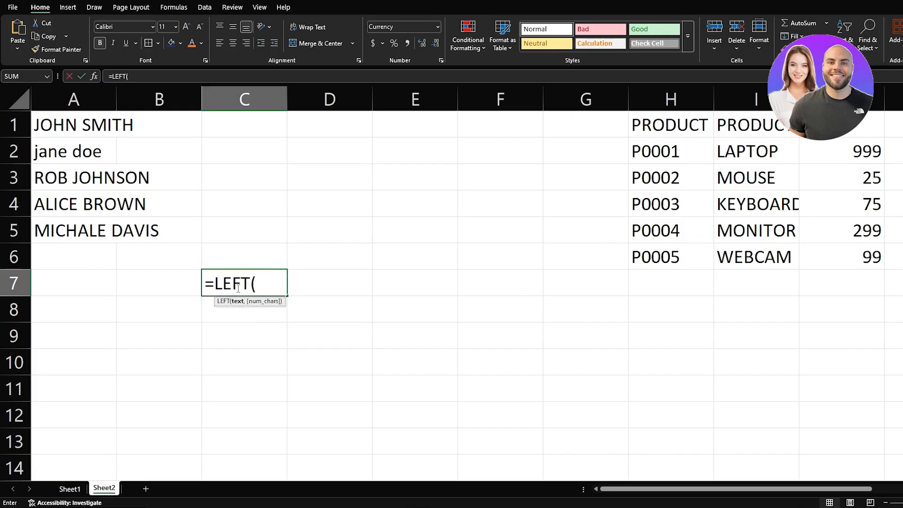
{"action": "type", "text": "A1"}
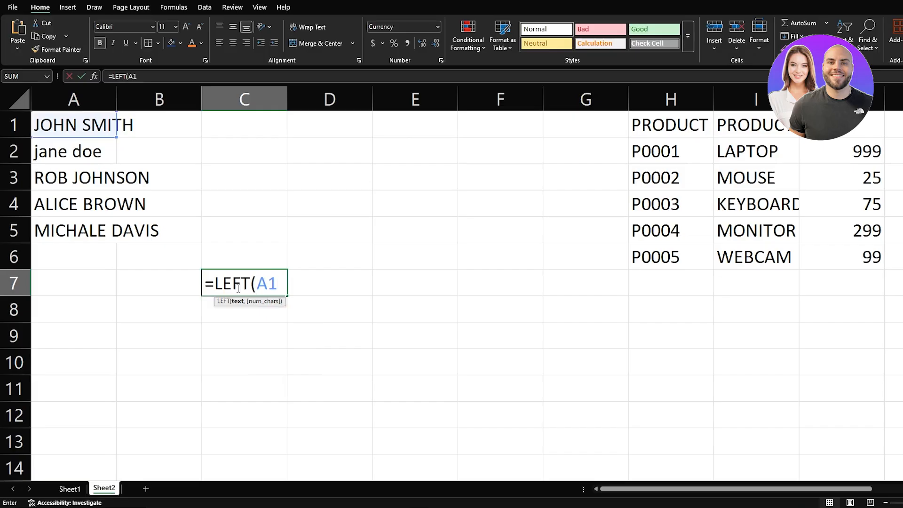
{"action": "type", "text": ",4"}
{"action": "type", "text": ")"}
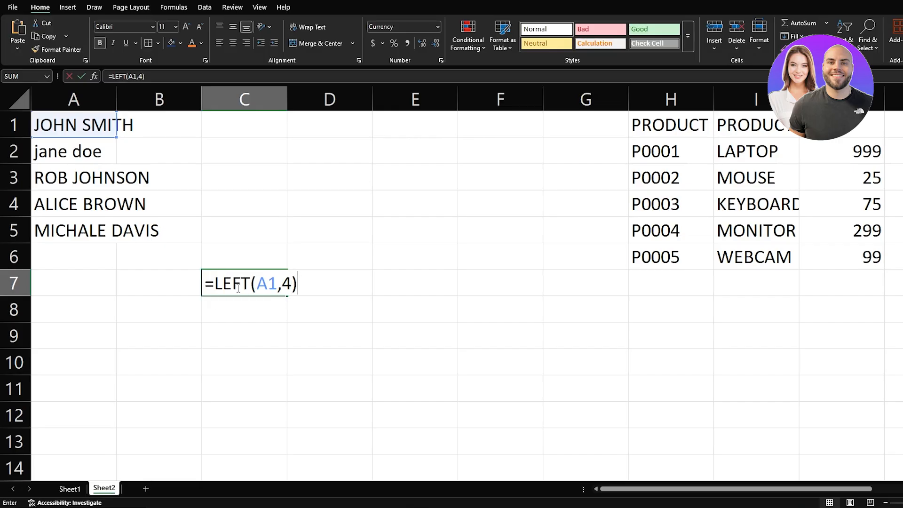
{"action": "key", "text": "Return"}
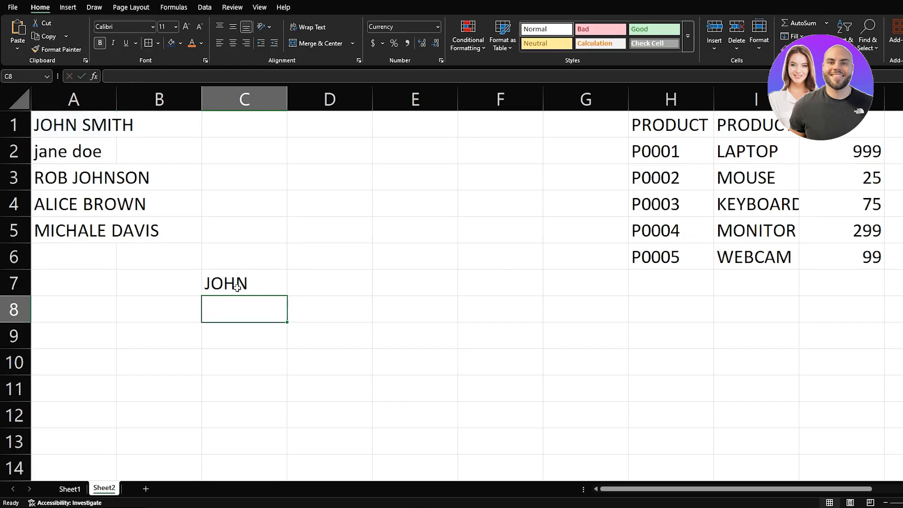
Step: Replace the LEFT function in C7's formula with RIGHT, making it =RIGHT(A1,4)
{"action": "left_click", "coordinate": [237, 287]}
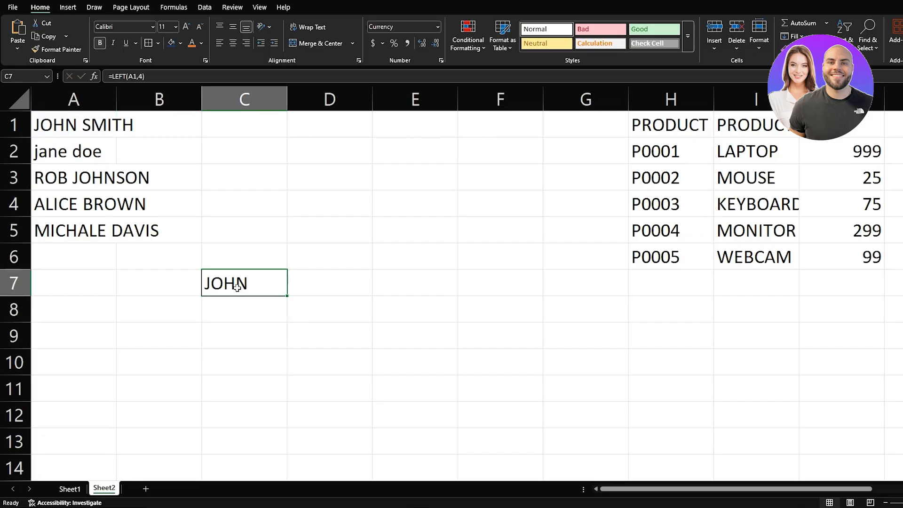
{"action": "left_click", "coordinate": [134, 76]}
{"action": "key", "text": "BackSpace"}
{"action": "key", "text": "BackSpace"}
{"action": "key", "text": "BackSpace"}
{"action": "key", "text": "BackSpace"}
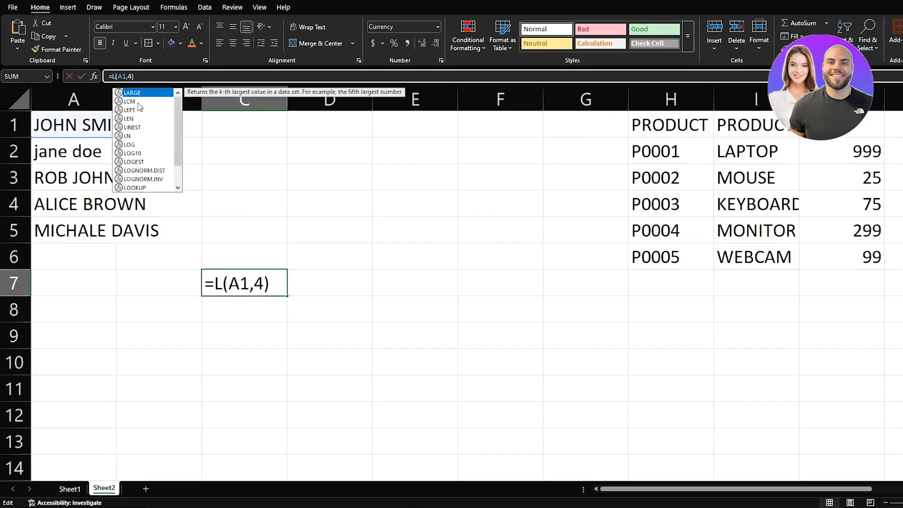
{"action": "type", "text": "RIGHT"}
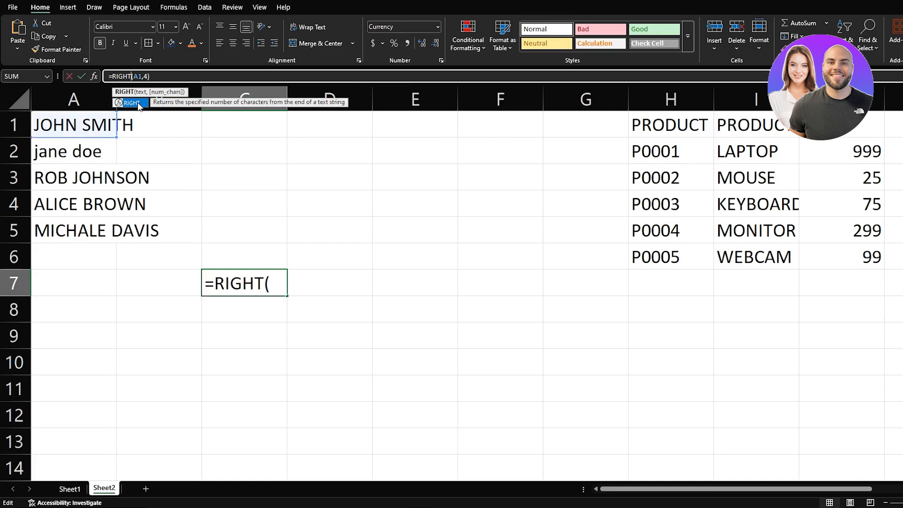
{"action": "key", "text": "Return"}
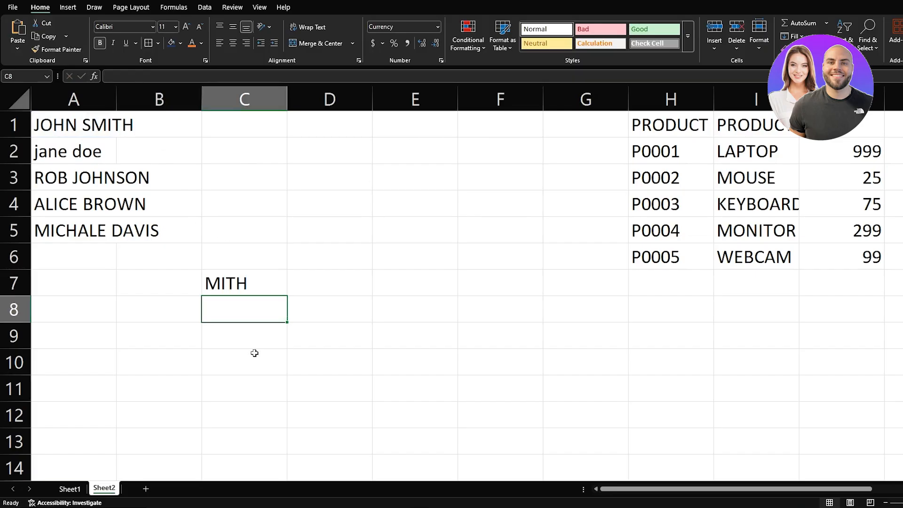
Step: Replace the RIGHT function in C7's formula with MID, keeping A1 as the text argument
{"action": "left_click", "coordinate": [255, 288]}
{"action": "left_click", "coordinate": [129, 75]}
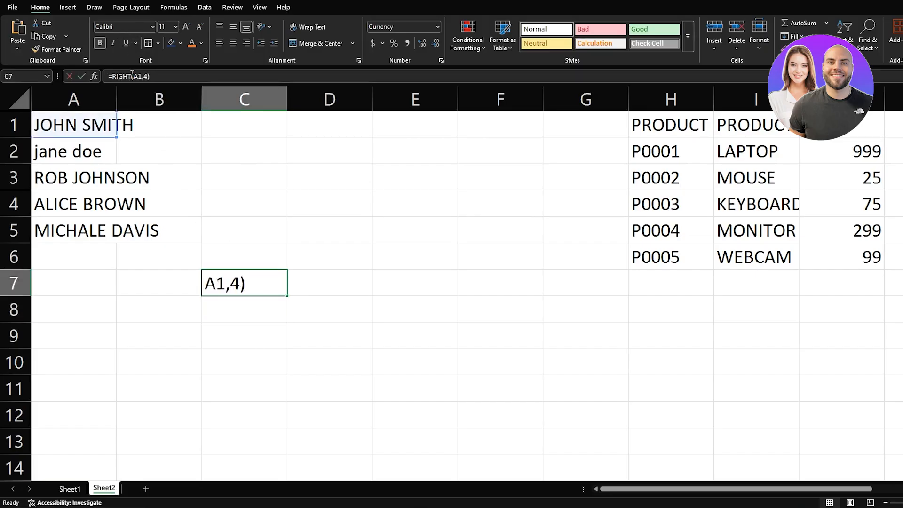
{"action": "key", "text": "BackSpace"}
{"action": "key", "text": "BackSpace"}
{"action": "key", "text": "BackSpace"}
{"action": "key", "text": "BackSpace"}
{"action": "key", "text": "BackSpace"}
{"action": "type", "text": "MID"}
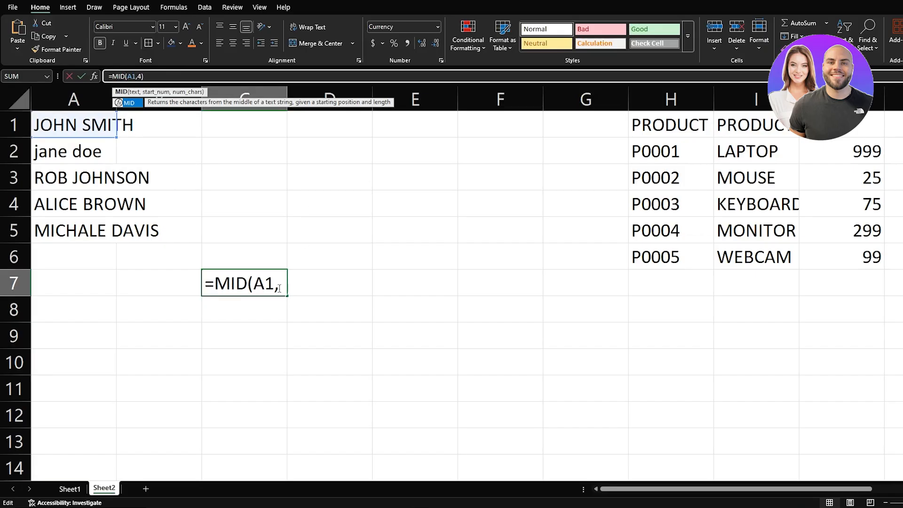
Step: Set the MID formula's start position to 3 and its character count to 4, entering =MID(A1,3,4)
{"action": "key", "text": "Right"}
{"action": "key", "text": "Right"}
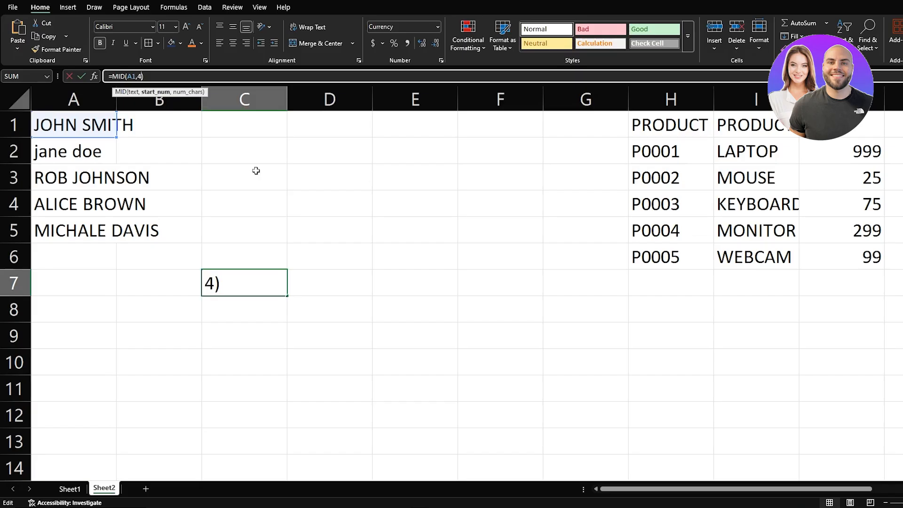
{"action": "key", "text": "Delete"}
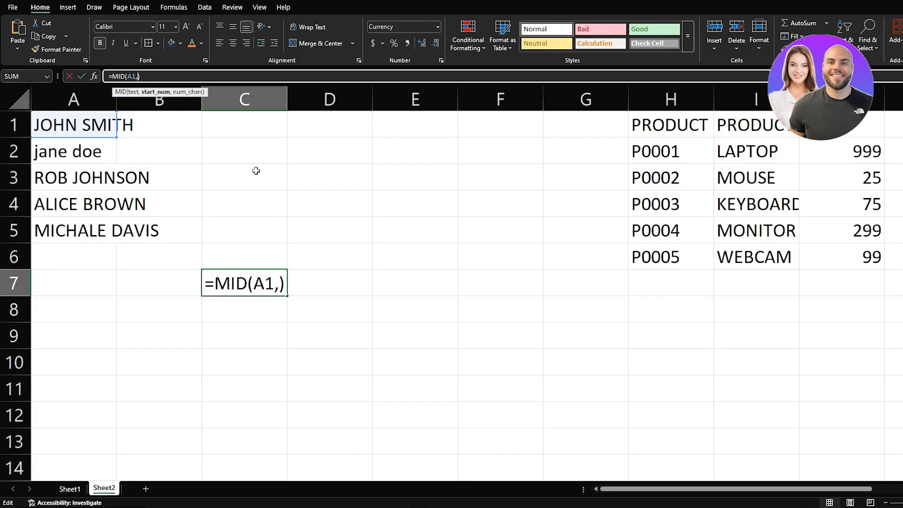
{"action": "type", "text": "3"}
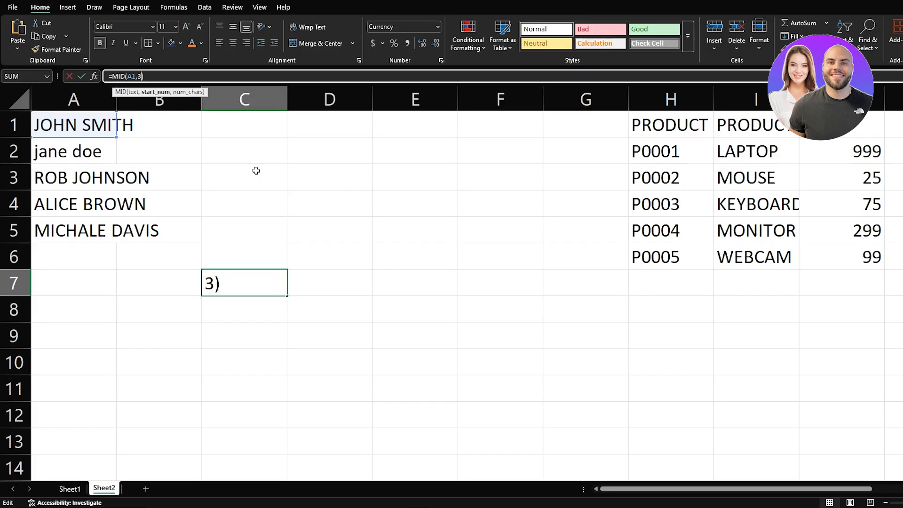
{"action": "type", "text": ","}
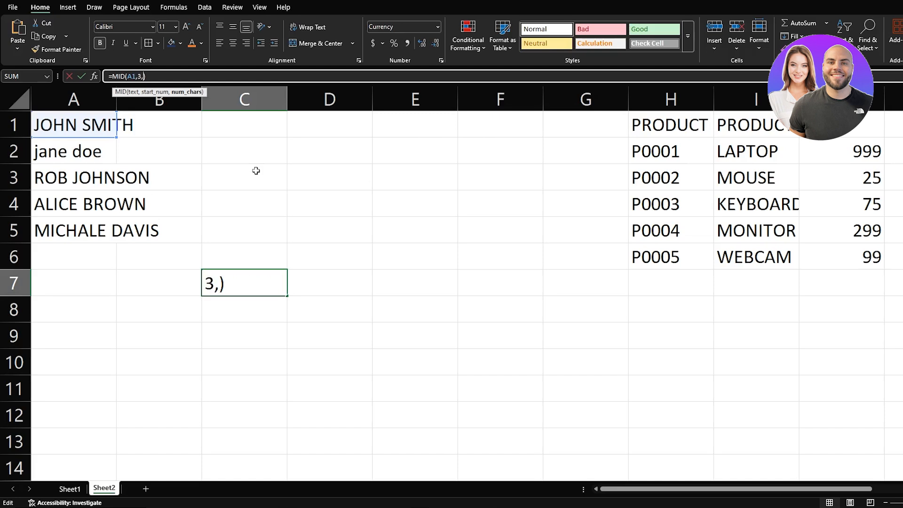
{"action": "type", "text": "4"}
{"action": "key", "text": "Return"}
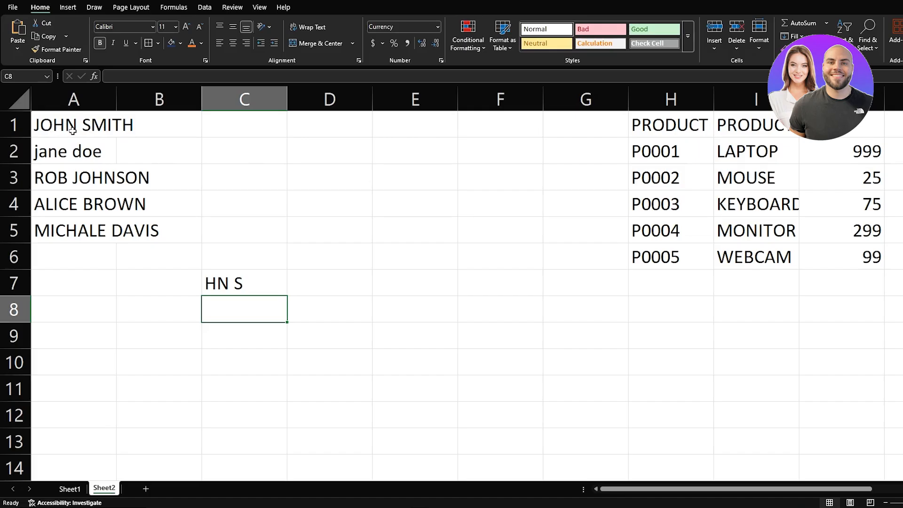
Step: Clear C7 and enter =A1&" "&A2 to join the two names with a space between them
{"action": "left_click", "coordinate": [258, 288]}
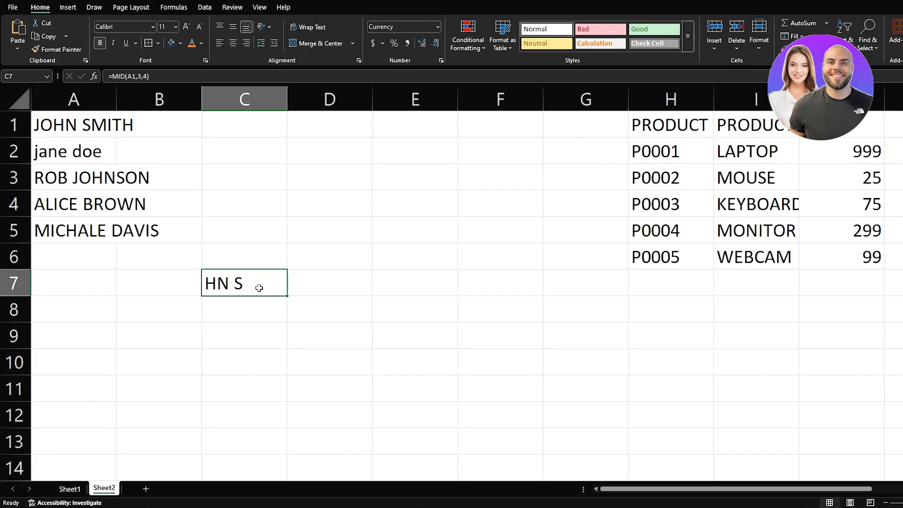
{"action": "key", "text": "Delete"}
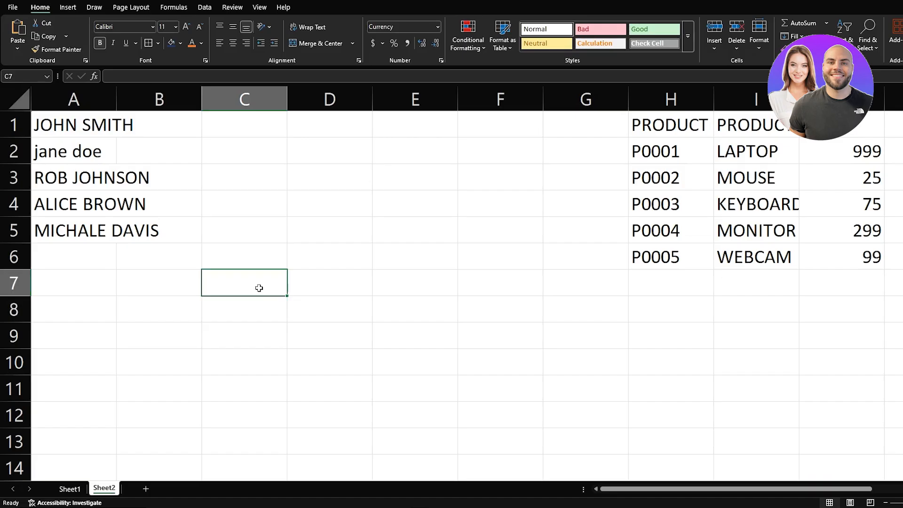
{"action": "type", "text": "=A1"}
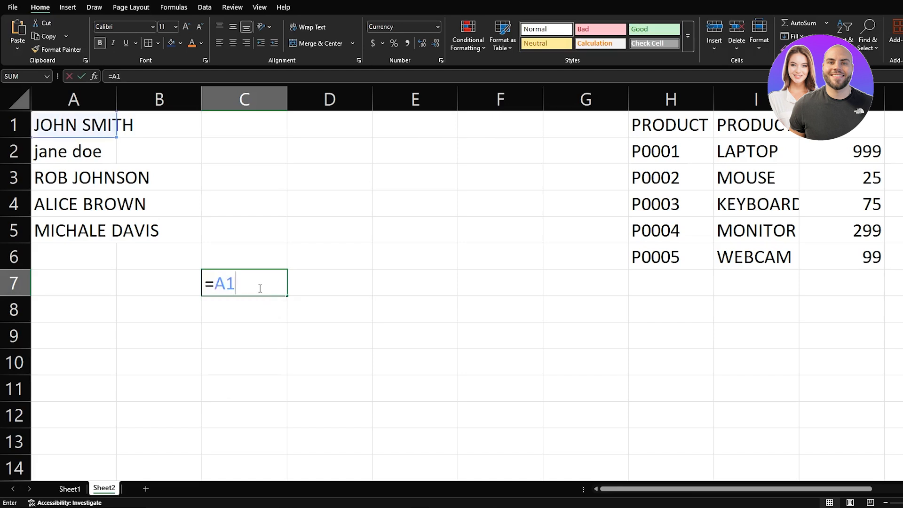
{"action": "type", "text": "&"}
{"action": "type", "text": "\" \"$"}
{"action": "key", "text": "BackSpace"}
{"action": "type", "text": "%"}
{"action": "key", "text": "BackSpace"}
{"action": "type", "text": "&A2"}
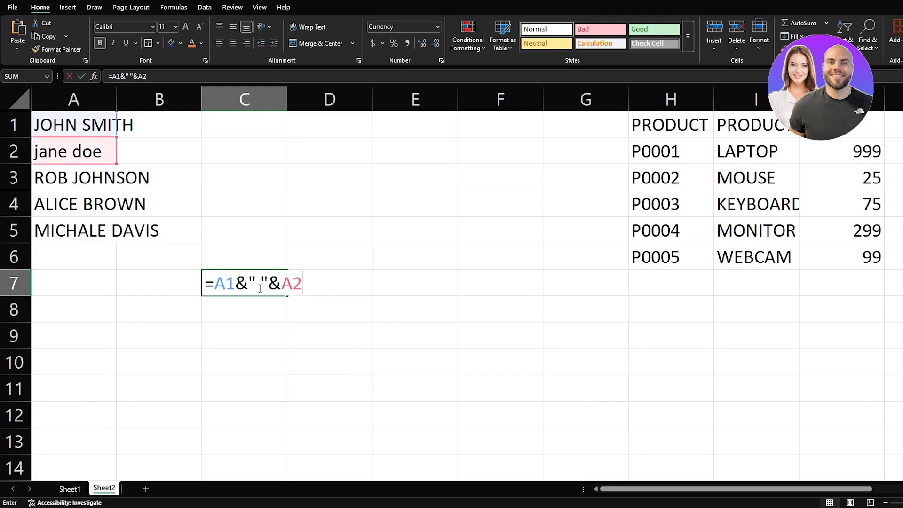
{"action": "type", "text": ")"}
{"action": "key", "text": "BackSpace"}
{"action": "key", "text": "Return"}
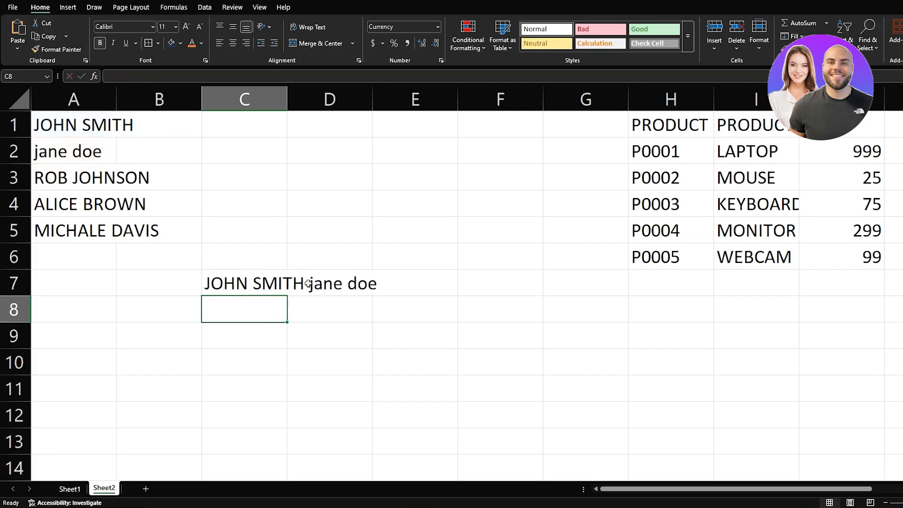
Step: Remove the space between the quotation marks in C7's joining formula
{"action": "left_click", "coordinate": [264, 278]}
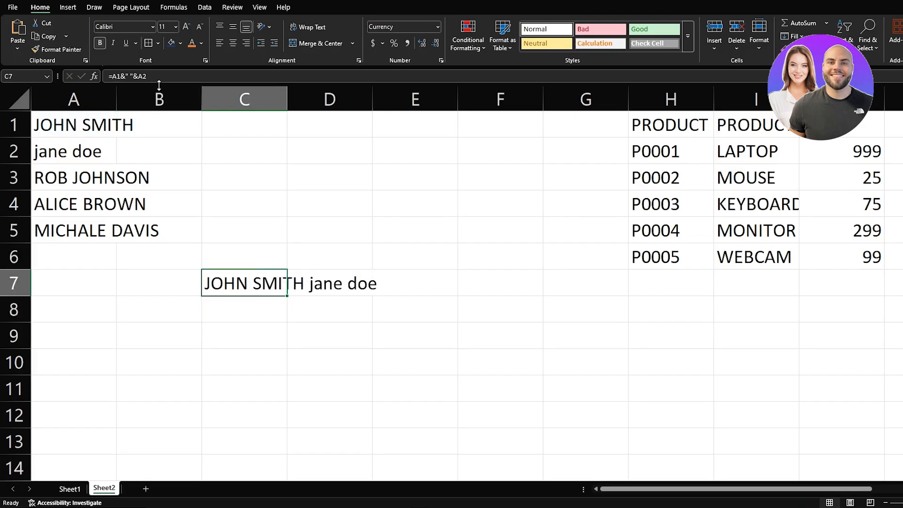
{"action": "left_click", "coordinate": [131, 76]}
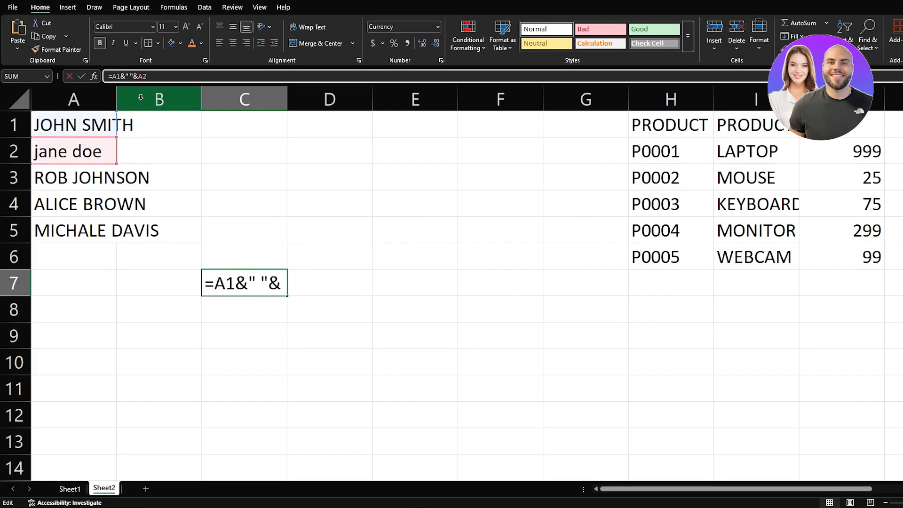
{"action": "key", "text": "BackSpace"}
{"action": "key", "text": "Return"}
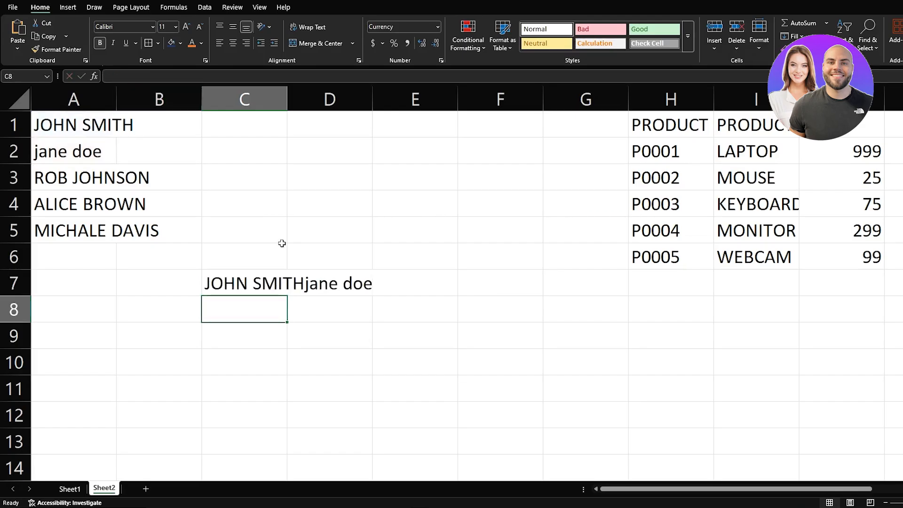
Step: Put the text " HUSBAND OF " between the quotation marks in C7's formula, making it =A1&" HUSBAND OF "&A2
{"action": "left_click", "coordinate": [272, 291]}
{"action": "left_click", "coordinate": [129, 76]}
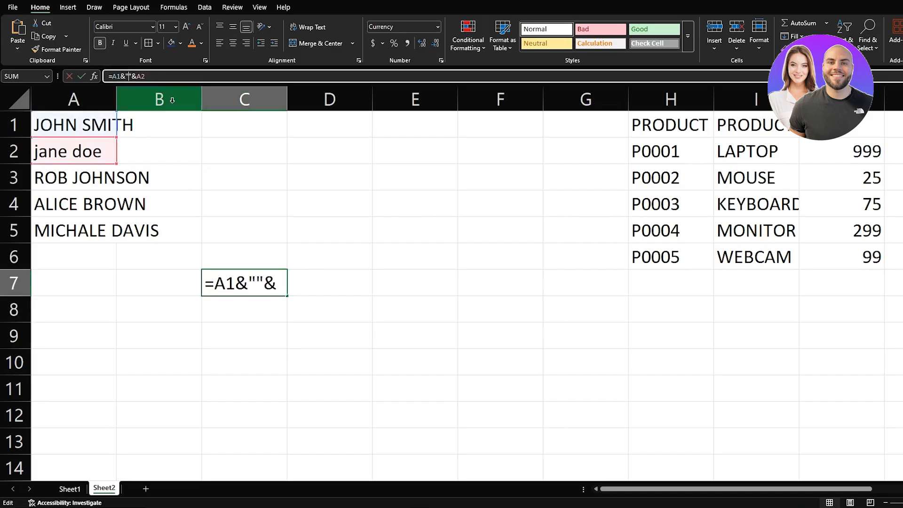
{"action": "type", "text": "WIFE"}
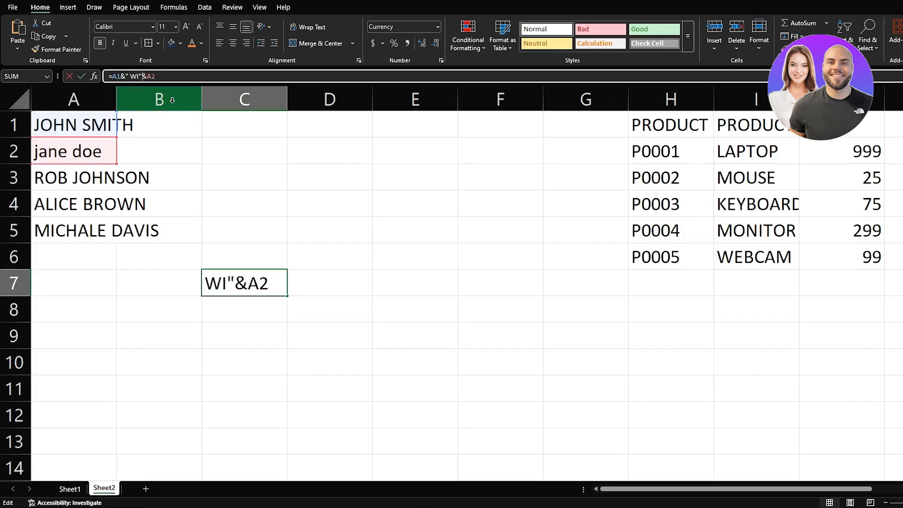
{"action": "key", "text": "BackSpace"}
{"action": "key", "text": "BackSpace"}
{"action": "key", "text": "BackSpace"}
{"action": "key", "text": "BackSpace"}
{"action": "key", "text": "BackSpace"}
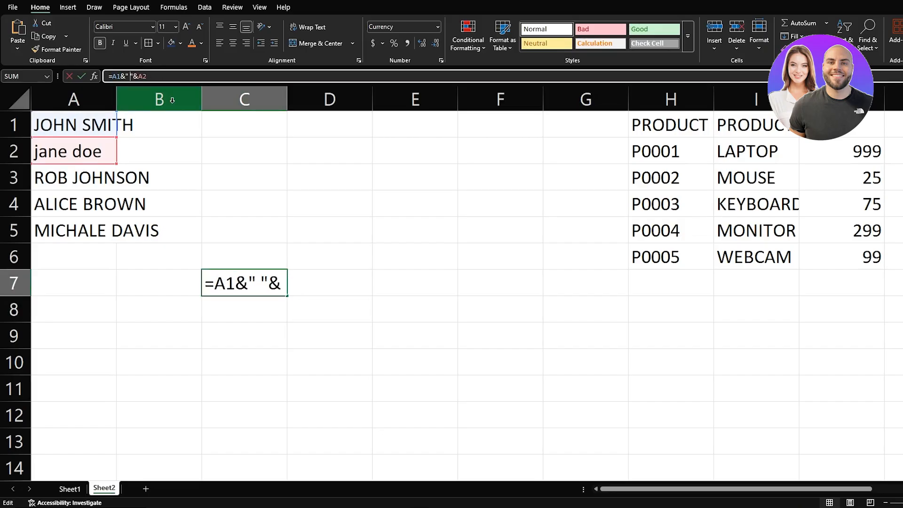
{"action": "type", "text": "HUSABDN"}
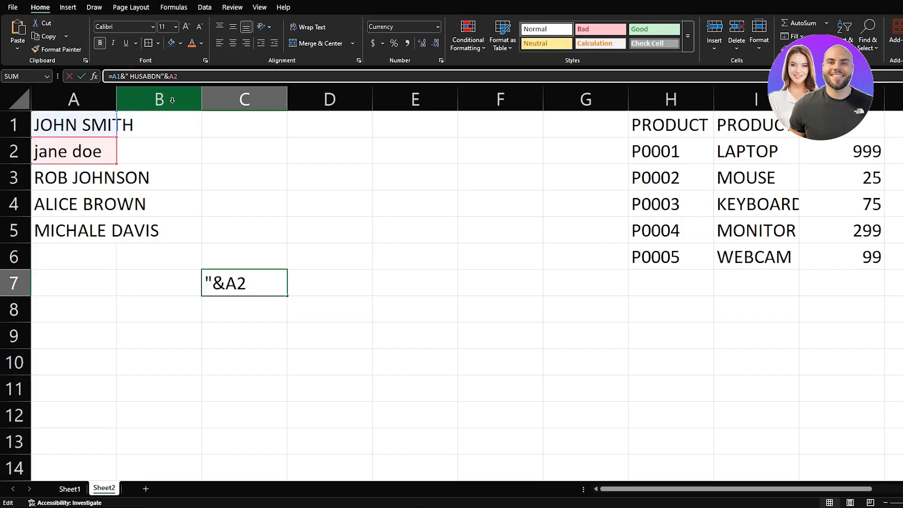
{"action": "key", "text": "BackSpace"}
{"action": "type", "text": "BAND OF"}
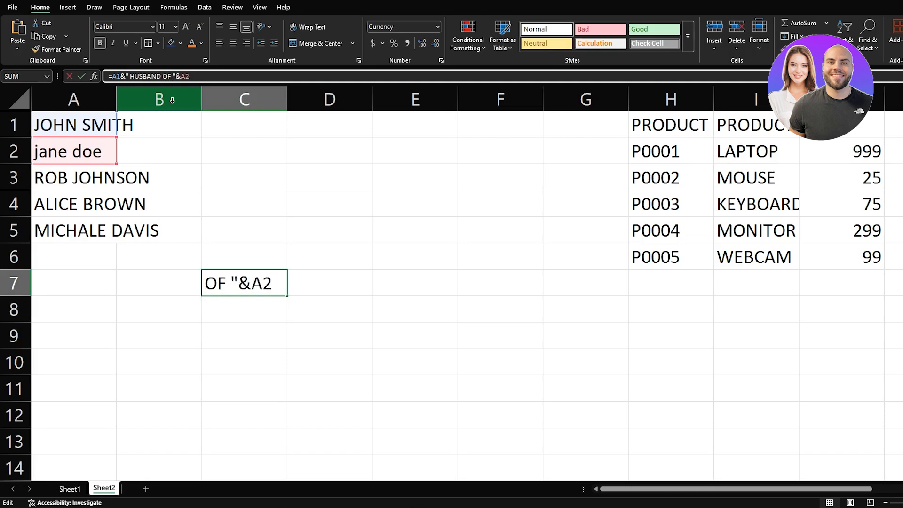
{"action": "key", "text": "Return"}
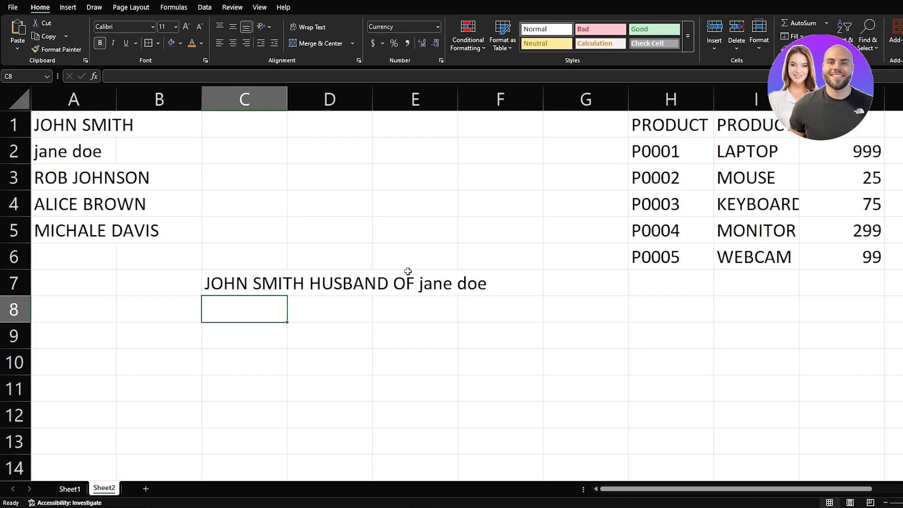
Step: Clear C7 and enter =CONCAT(A1," ",A2) to join the first two names with a space
{"action": "left_click", "coordinate": [218, 287]}
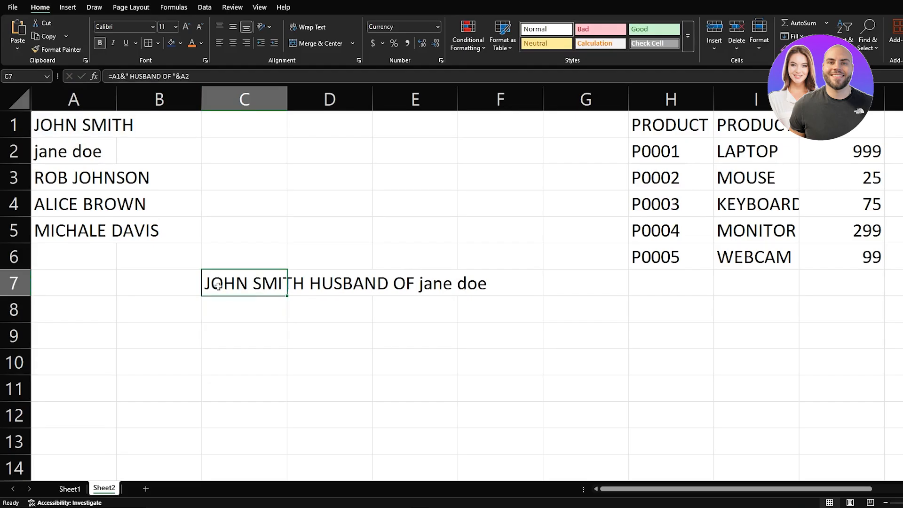
{"action": "key", "text": "Delete"}
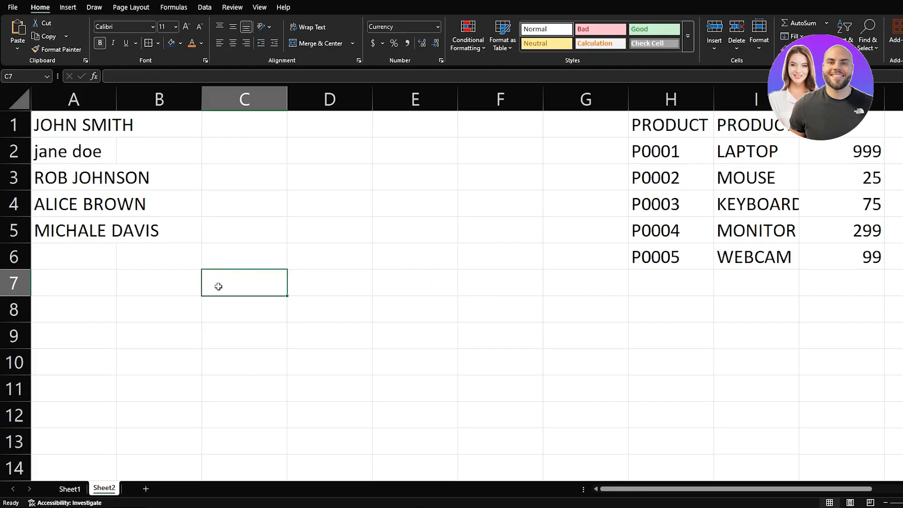
{"action": "type", "text": "=CONCAT"}
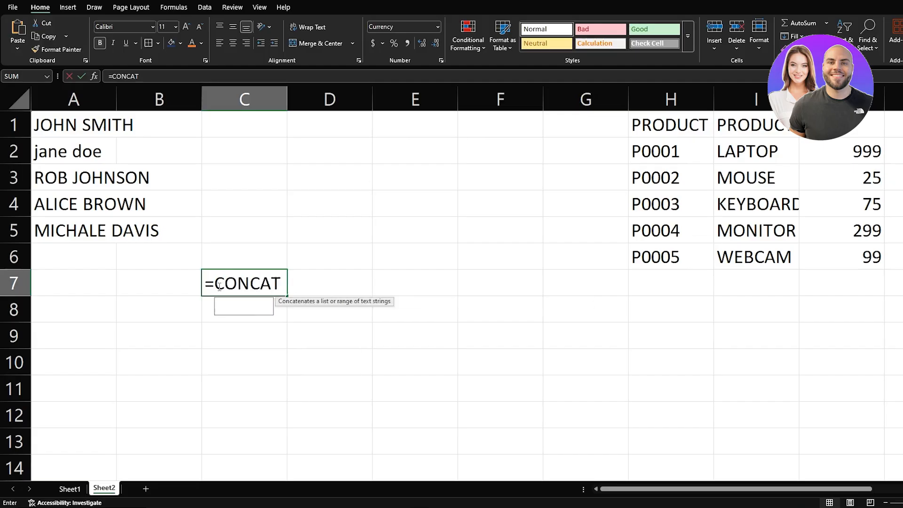
{"action": "type", "text": "("}
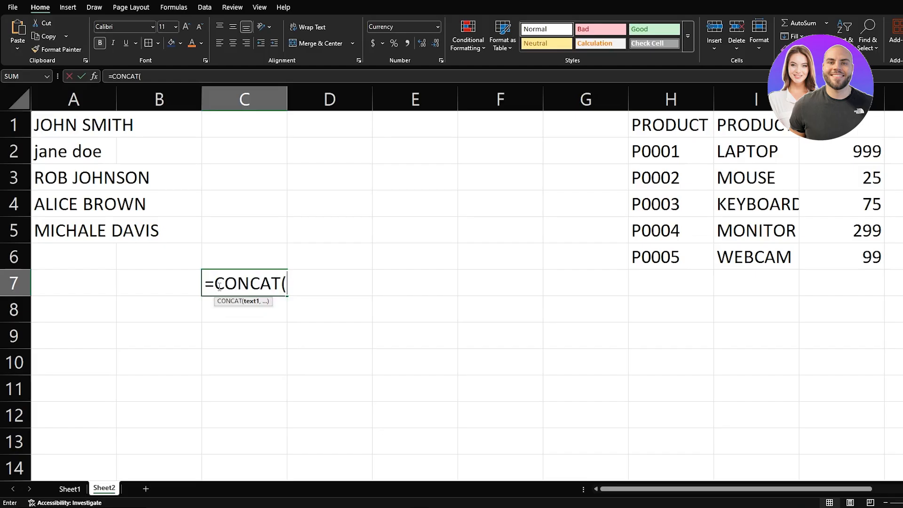
{"action": "type", "text": "A"}
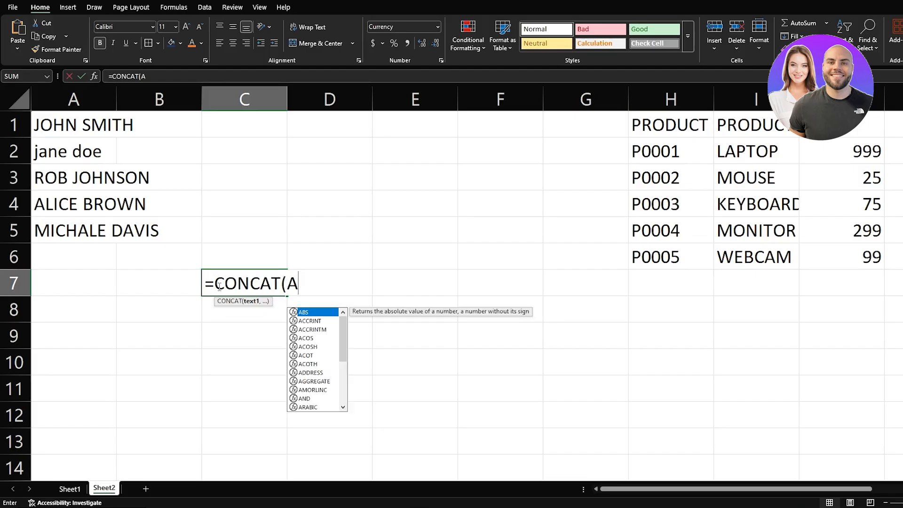
{"action": "type", "text": "1"}
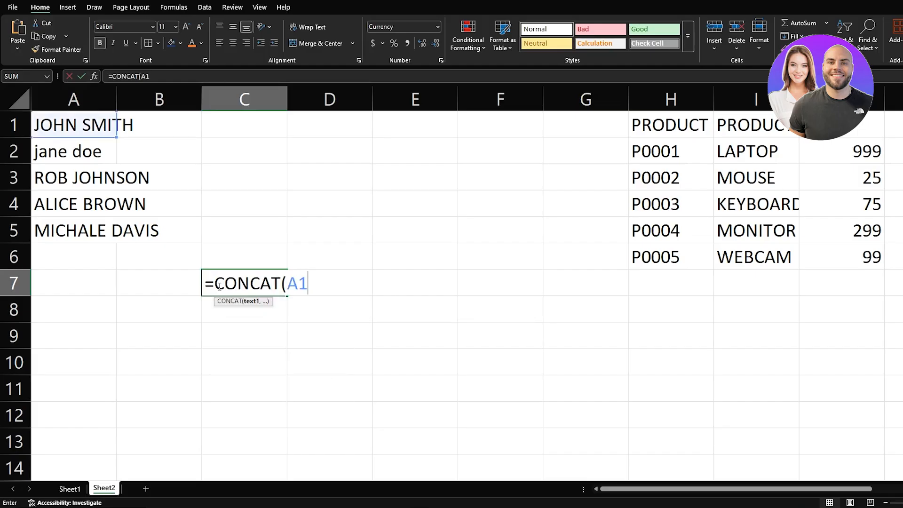
{"action": "type", "text": ",\" \""}
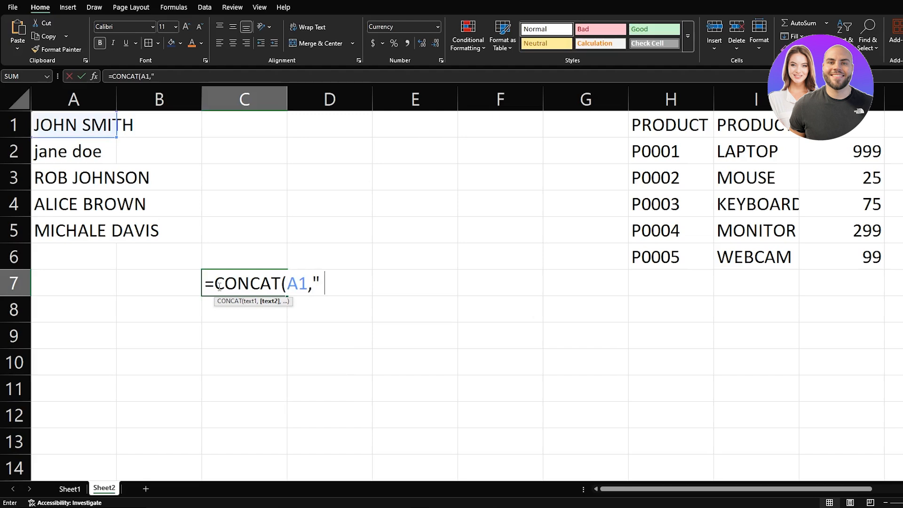
{"action": "type", "text": ","}
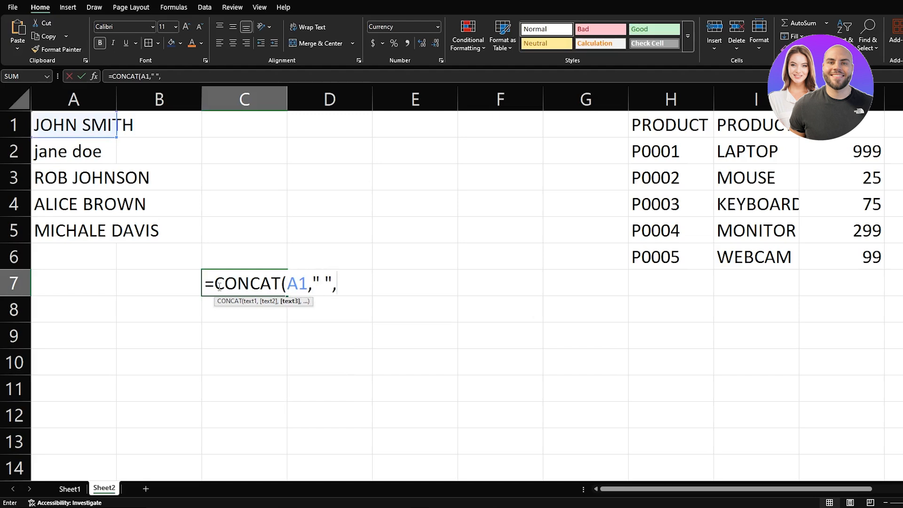
{"action": "type", "text": "A2)"}
{"action": "key", "text": "Return"}
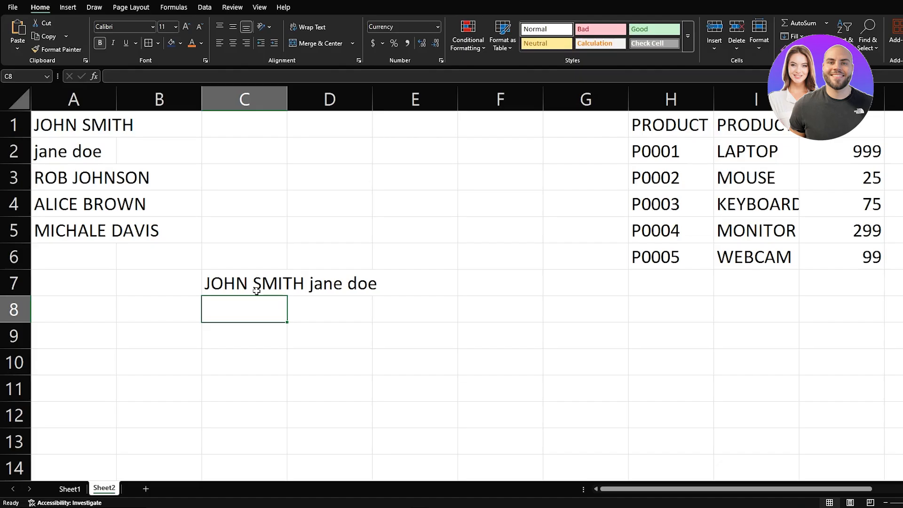
Step: Clear C7 and enter =TEXTJOIN(",",TRUE,A1:A5) to join all five names with commas while ignoring empty cells
{"action": "left_click", "coordinate": [224, 285]}
{"action": "key", "text": "Delete"}
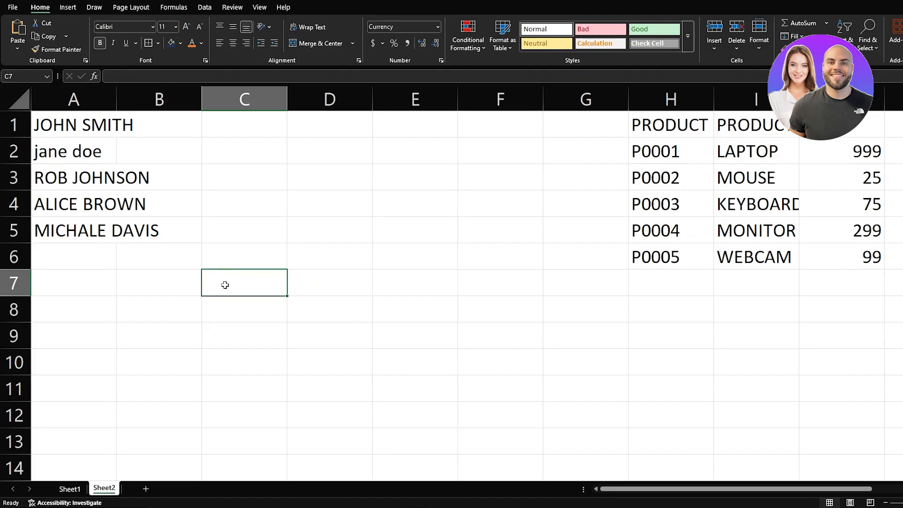
{"action": "type", "text": "=TEX"}
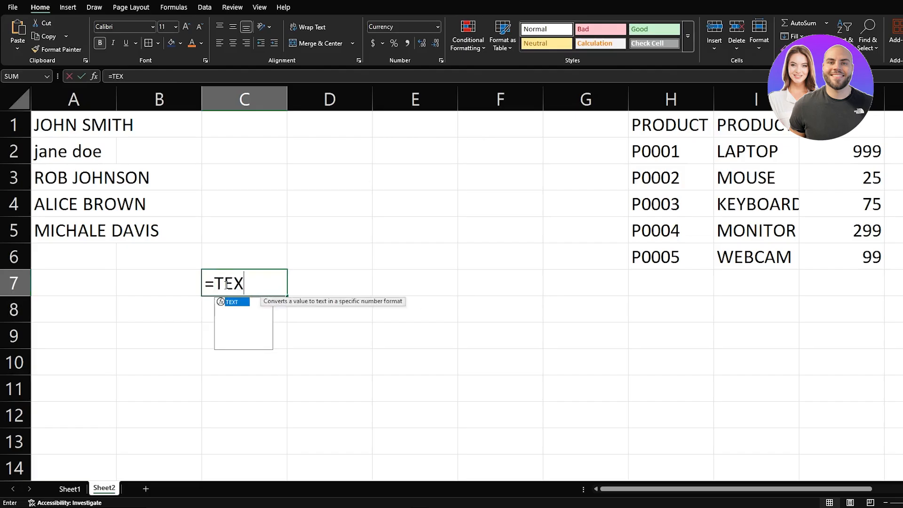
{"action": "type", "text": "TJOIN"}
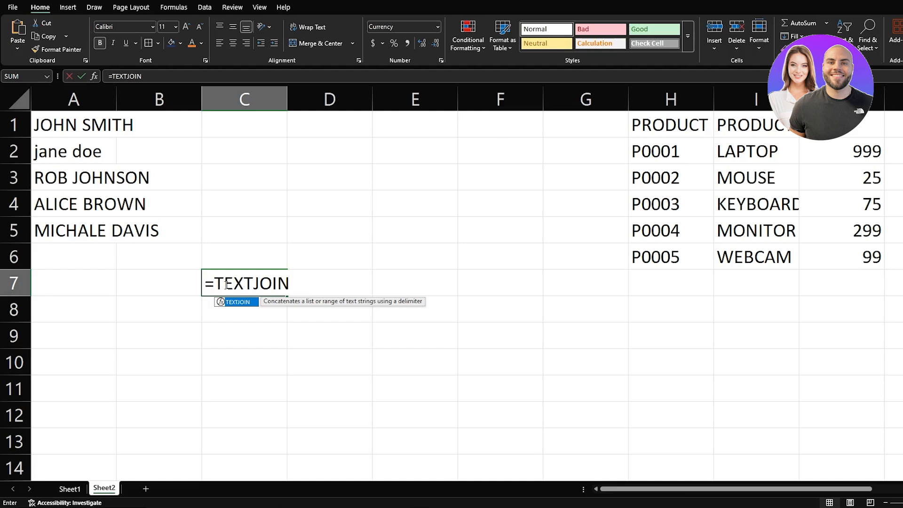
{"action": "type", "text": "("}
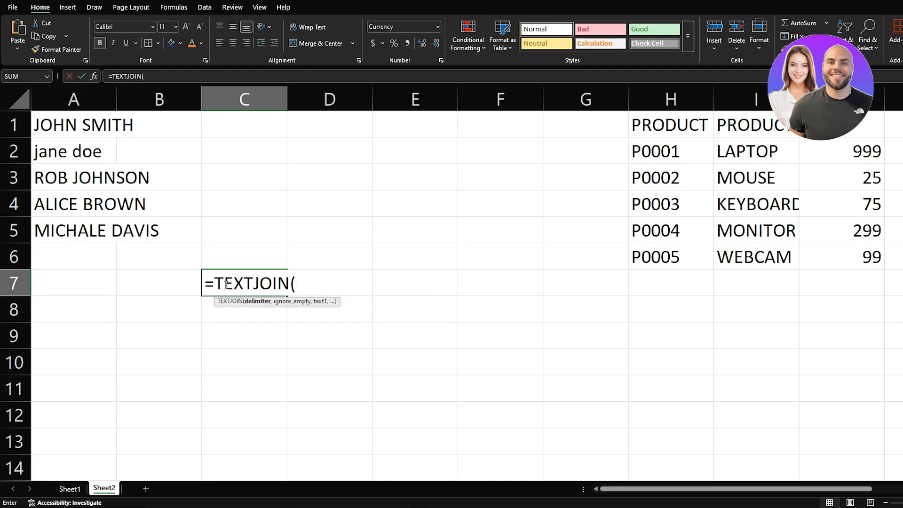
{"action": "type", "text": "\",\",t"}
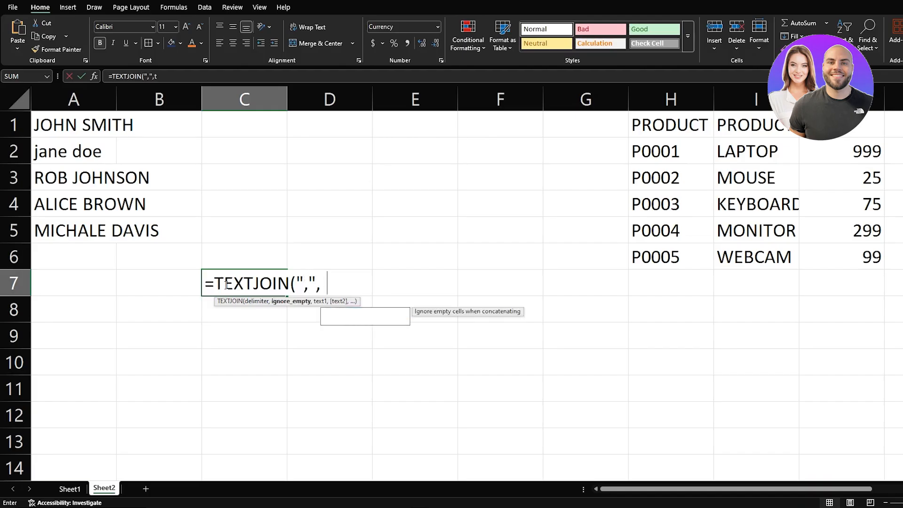
{"action": "key", "text": "BackSpace"}
{"action": "type", "text": "TRUE"}
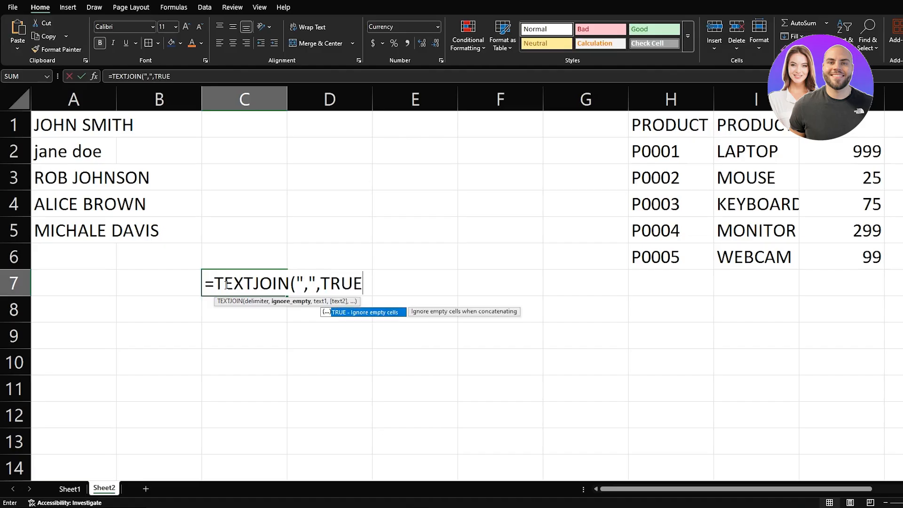
{"action": "type", "text": ",A"}
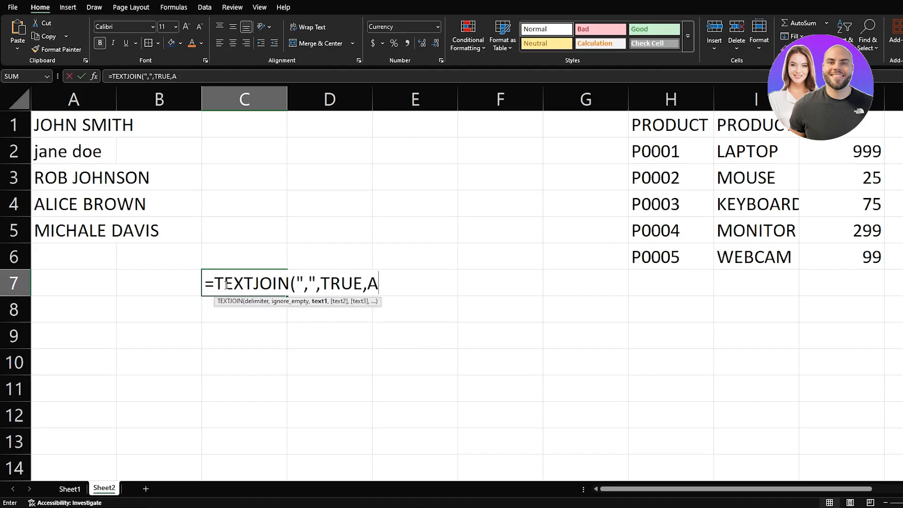
{"action": "type", "text": "1:A5"}
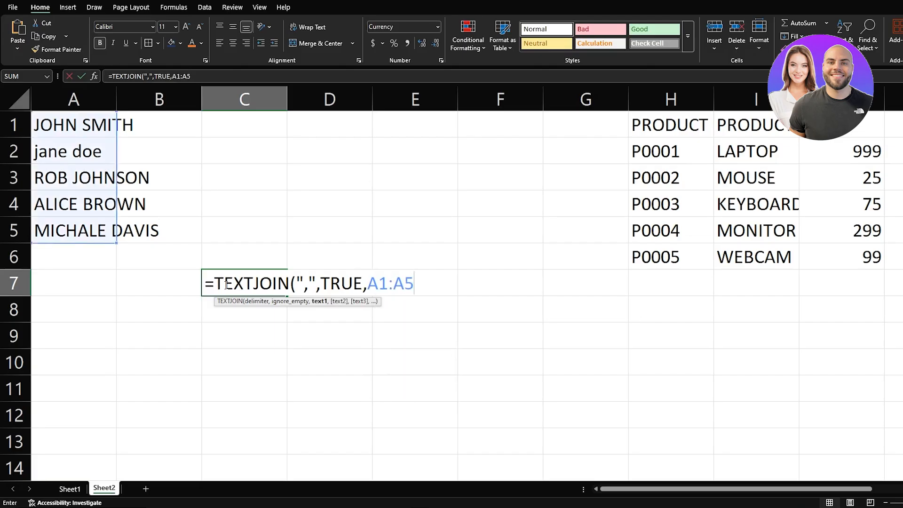
{"action": "type", "text": ")"}
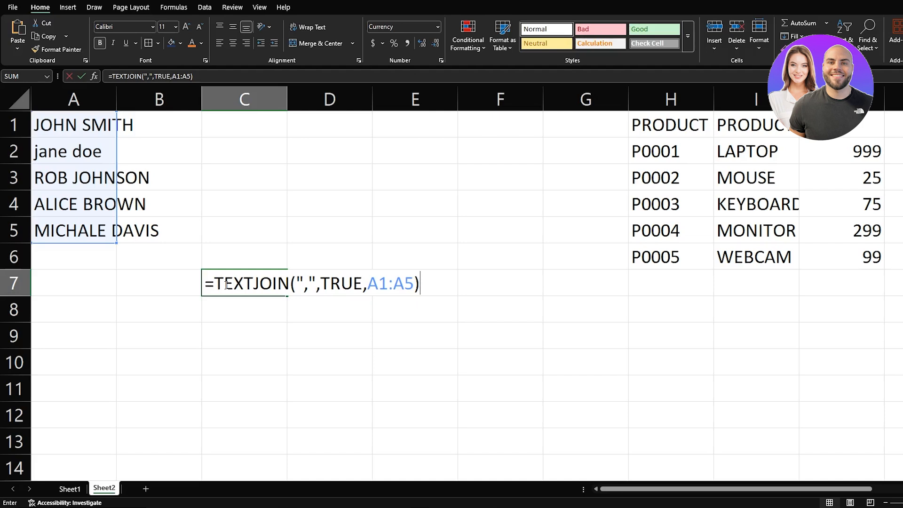
{"action": "key", "text": "Left"}
Step: Examine the comma-separated text that extends from C7 across row 7
{"action": "key", "text": "Left"}
{"action": "key", "text": "Right"}
{"action": "key", "text": "Right"}
{"action": "key", "text": "Right"}
{"action": "key", "text": "Right"}
{"action": "key", "text": "Right"}
{"action": "key", "text": "Right"}
{"action": "key", "text": "Right"}
{"action": "key", "text": "Right"}
{"action": "key", "text": "Left"}
{"action": "key", "text": "Left"}
{"action": "key", "text": "Left"}
{"action": "key", "text": "Left"}
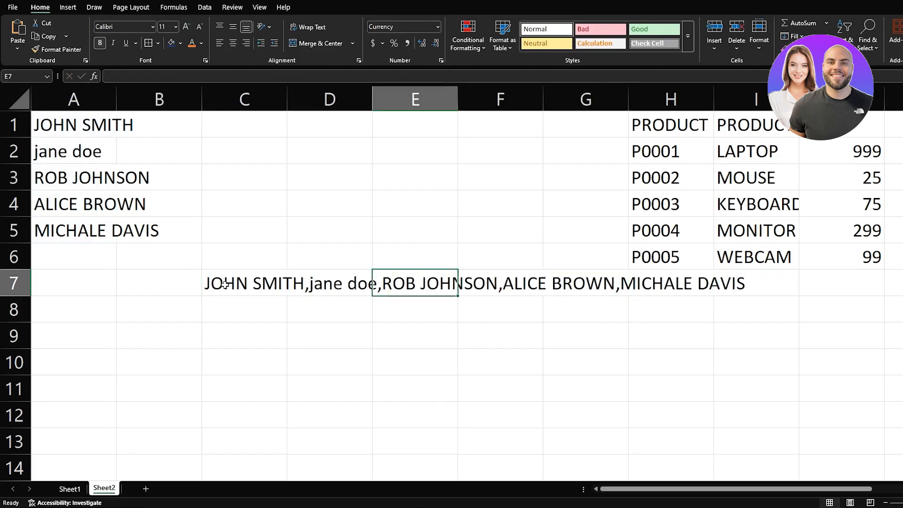
Step: Add a space before and after the comma in C7's TEXTJOIN delimiter, making it " , "
{"action": "key", "text": "Left"}
{"action": "key", "text": "Left"}
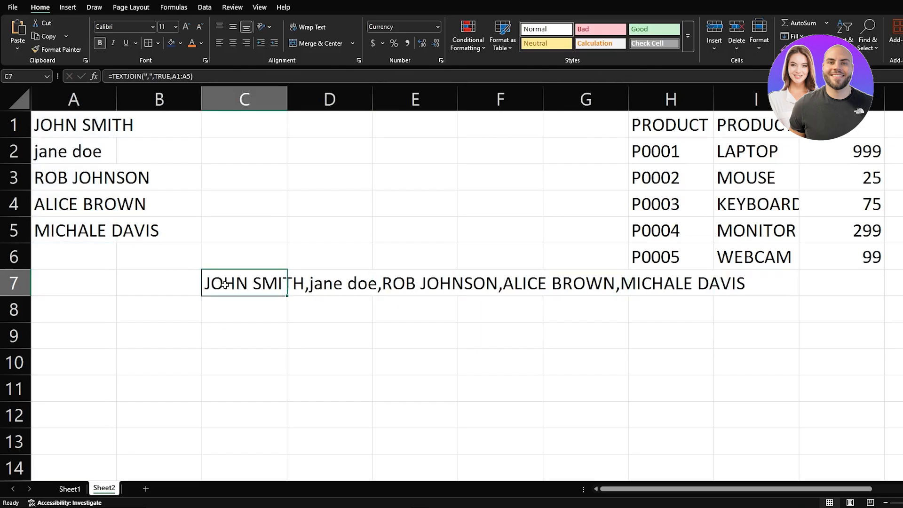
{"action": "left_click", "coordinate": [148, 75]}
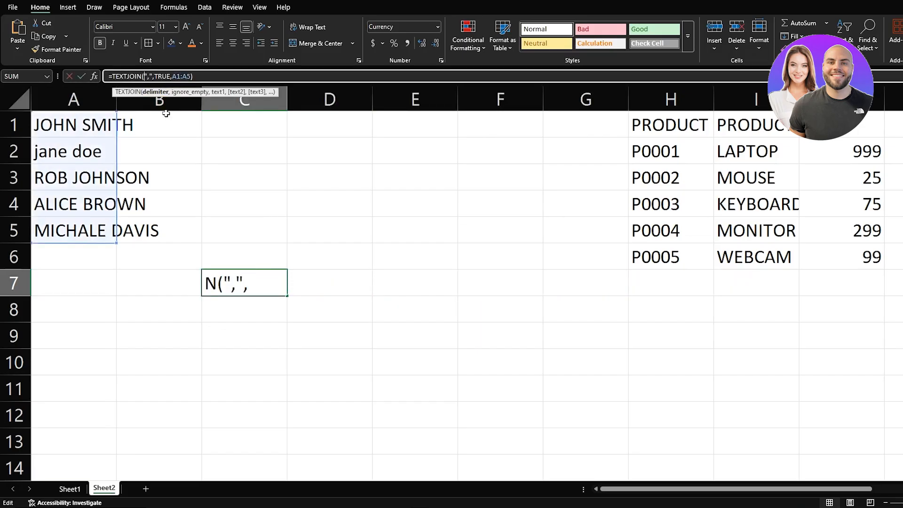
{"action": "key", "text": "Return"}
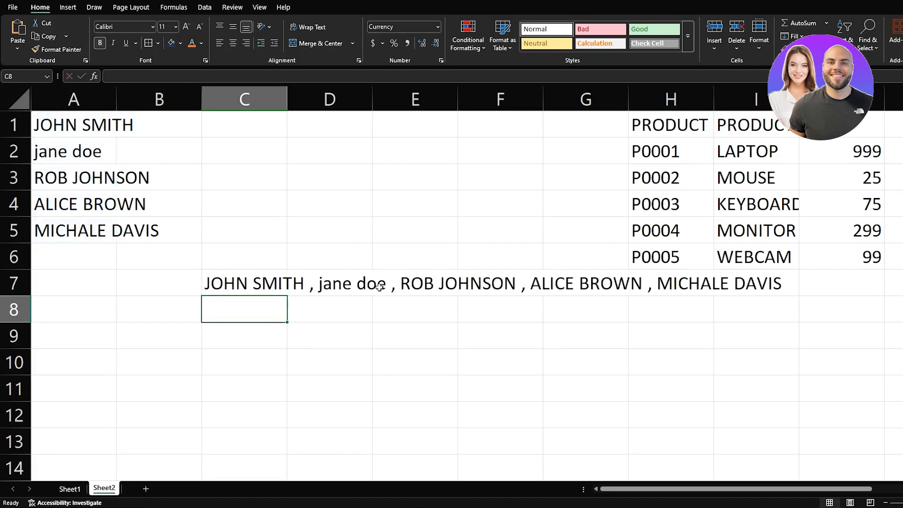
Step: Clear C7 and enter =FIND("S",A1) to locate the capital S in A1
{"action": "left_click", "coordinate": [264, 280]}
{"action": "key", "text": "Delete"}
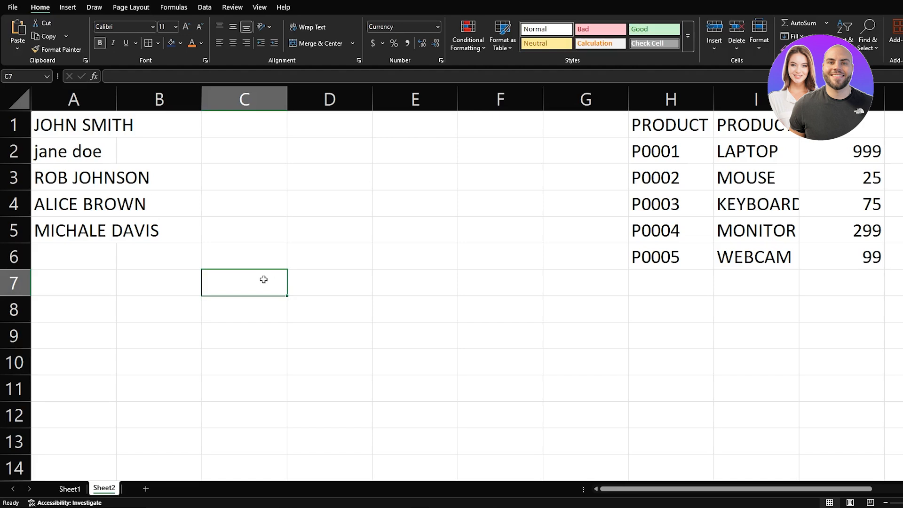
{"action": "type", "text": "=FIND"}
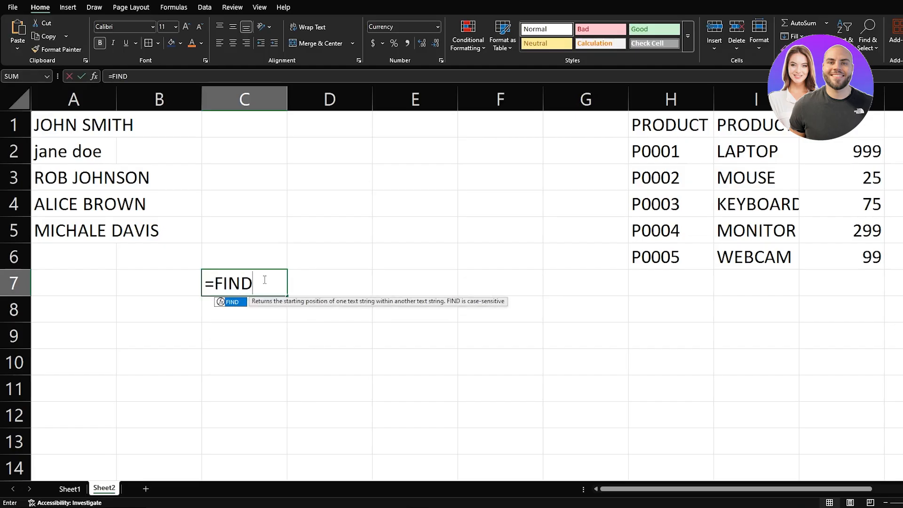
{"action": "type", "text": "(\"S\",A"}
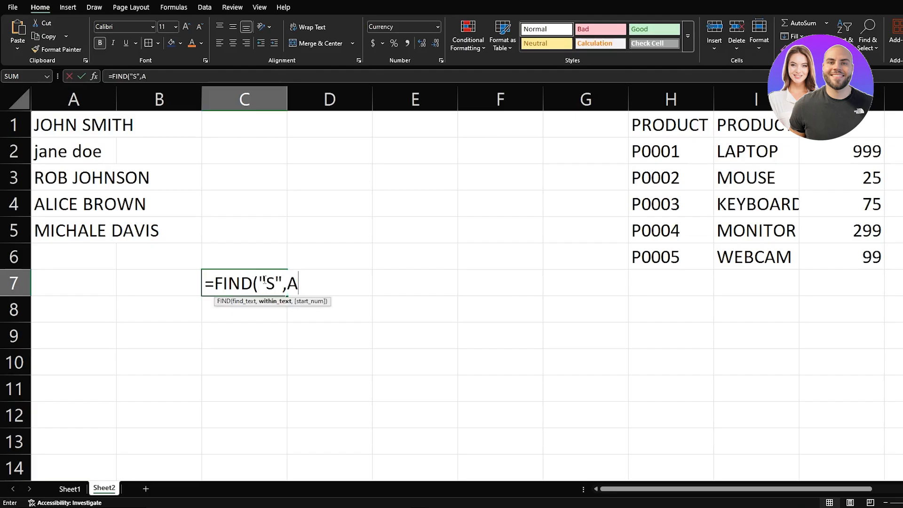
{"action": "type", "text": "1)"}
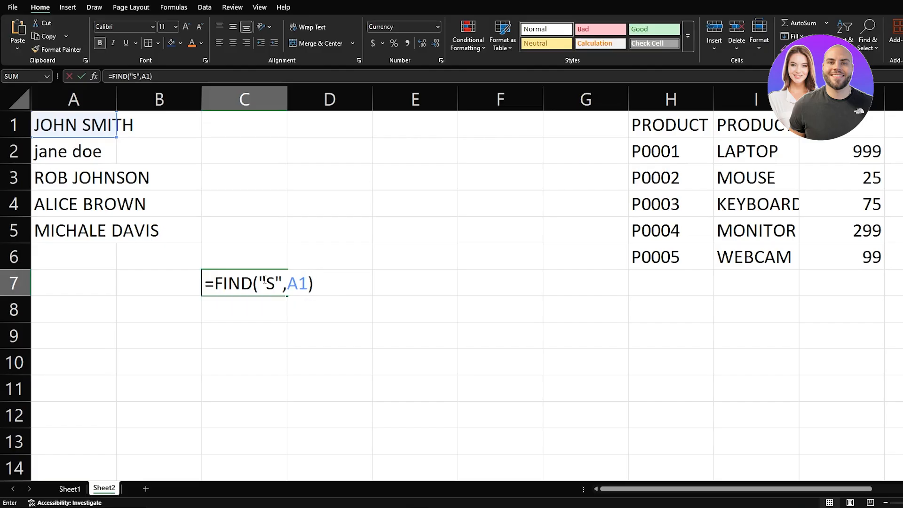
{"action": "key", "text": "Return"}
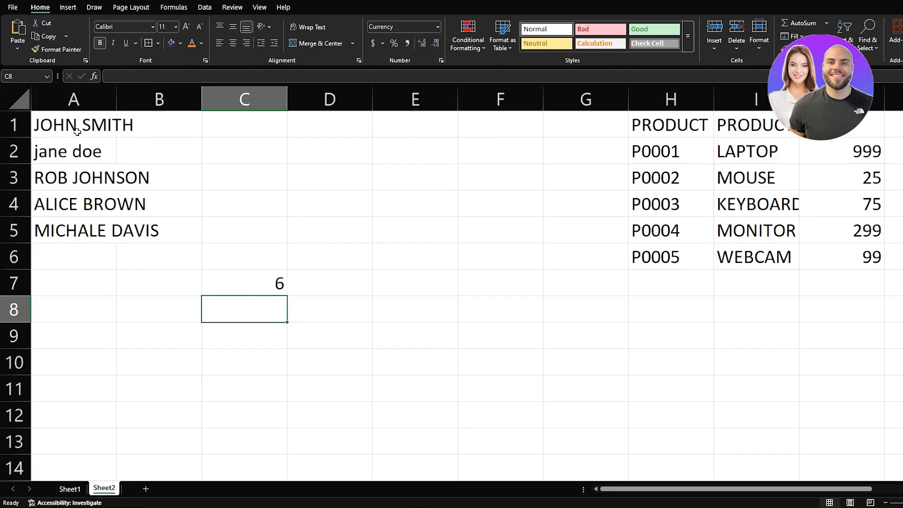
Step: Clear C7 and enter =SEARCH("d",A2) to locate the letter d in A2
{"action": "left_click", "coordinate": [258, 286]}
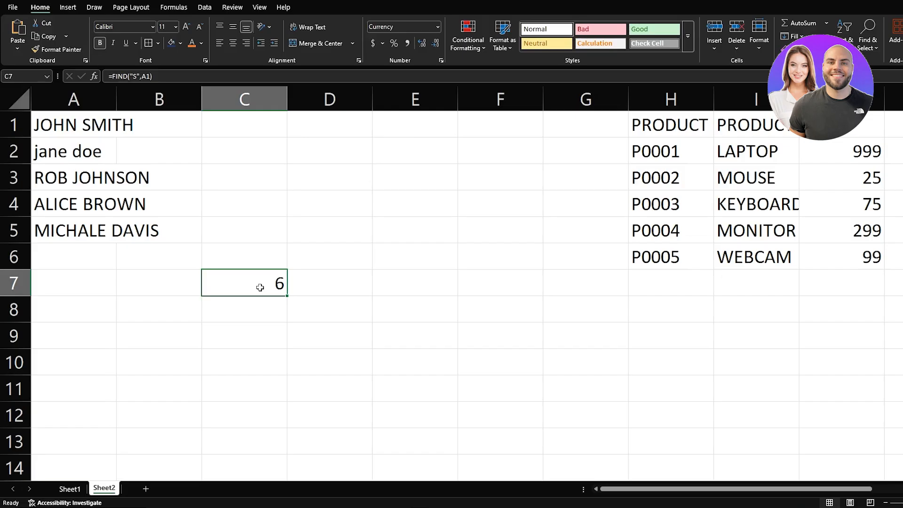
{"action": "key", "text": "Delete"}
{"action": "type", "text": "=SEARCH"}
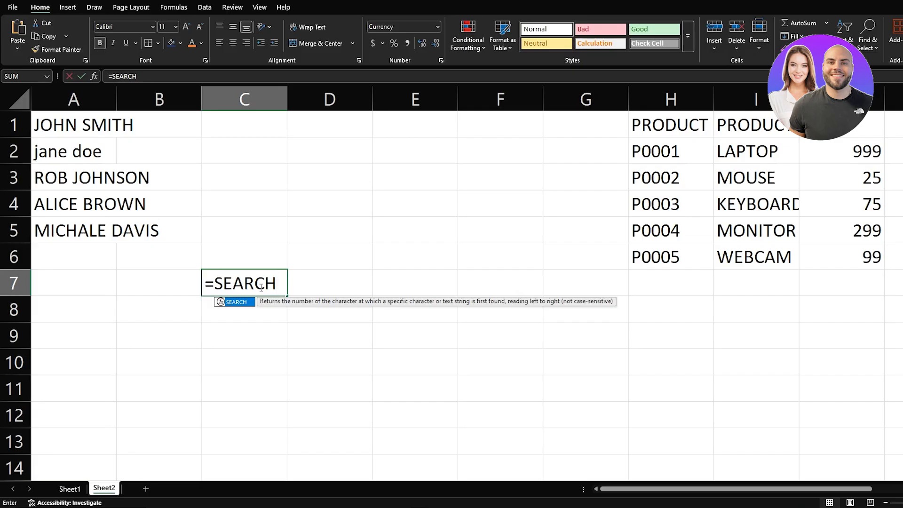
{"action": "type", "text": "(\"S"}
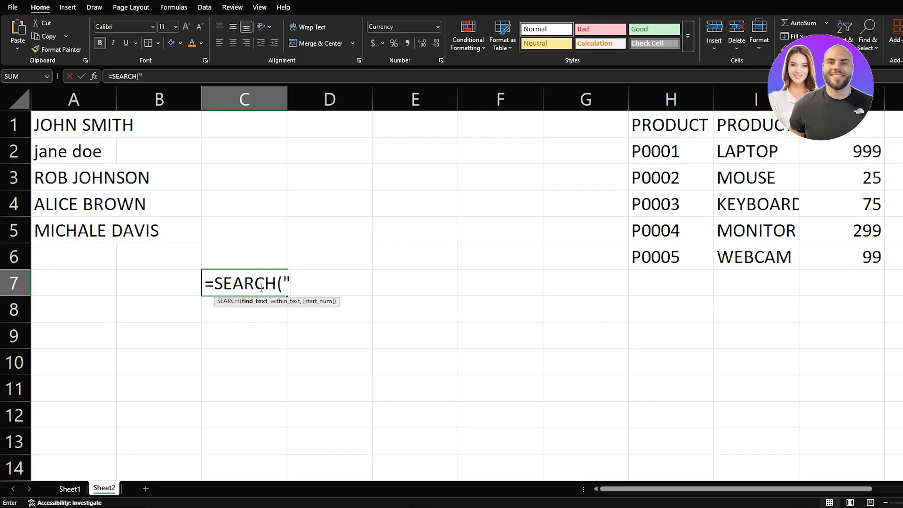
{"action": "key", "text": "BackSpace"}
{"action": "type", "text": "d\","}
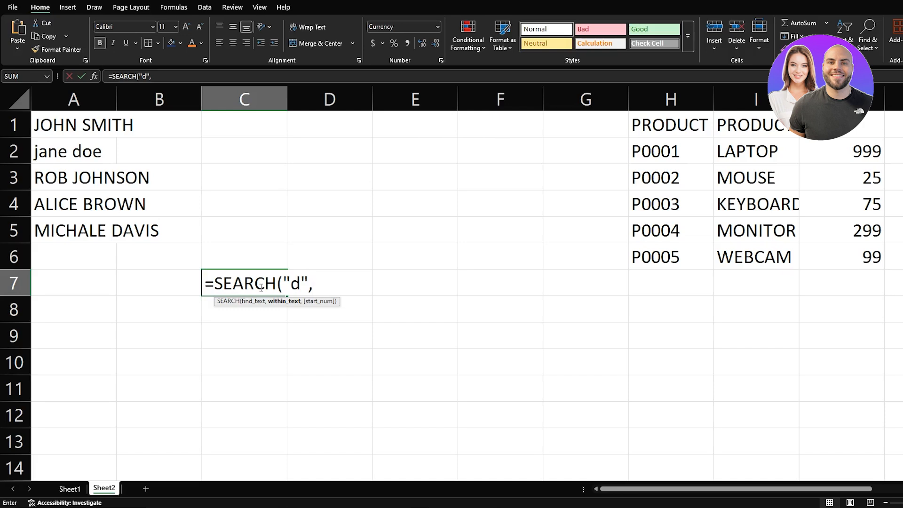
{"action": "type", "text": "a"}
{"action": "key", "text": "BackSpace"}
{"action": "type", "text": "A1"}
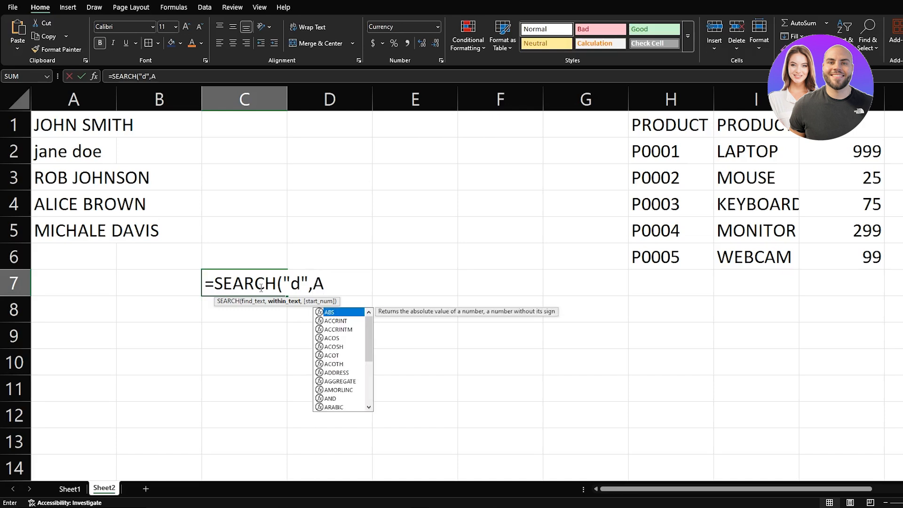
{"action": "key", "text": "BackSpace"}
{"action": "type", "text": "2)"}
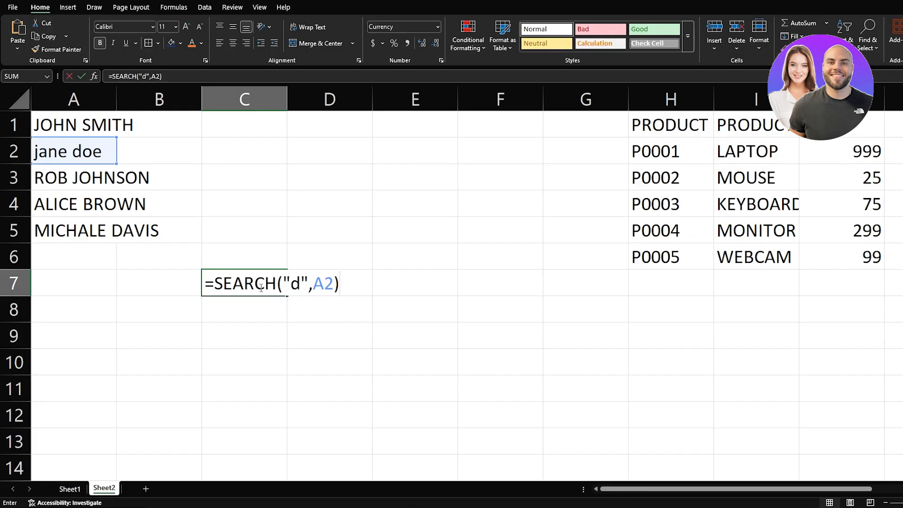
{"action": "key", "text": "Return"}
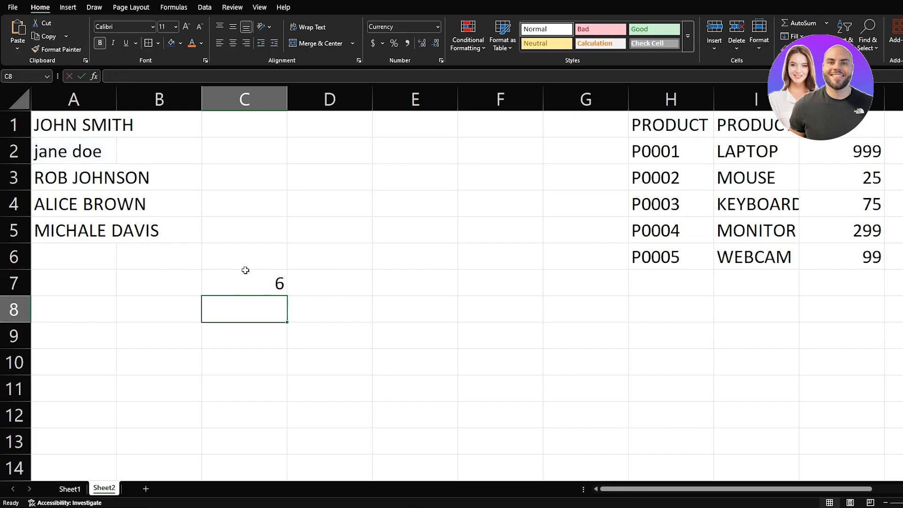
Step: Change the search text in C7's SEARCH formula to a capital D, making it =SEARCH("D",A2)
{"action": "left_click", "coordinate": [249, 289]}
{"action": "left_click", "coordinate": [146, 76]}
{"action": "key", "text": "BackSpace"}
{"action": "type", "text": "D\",A2)"}
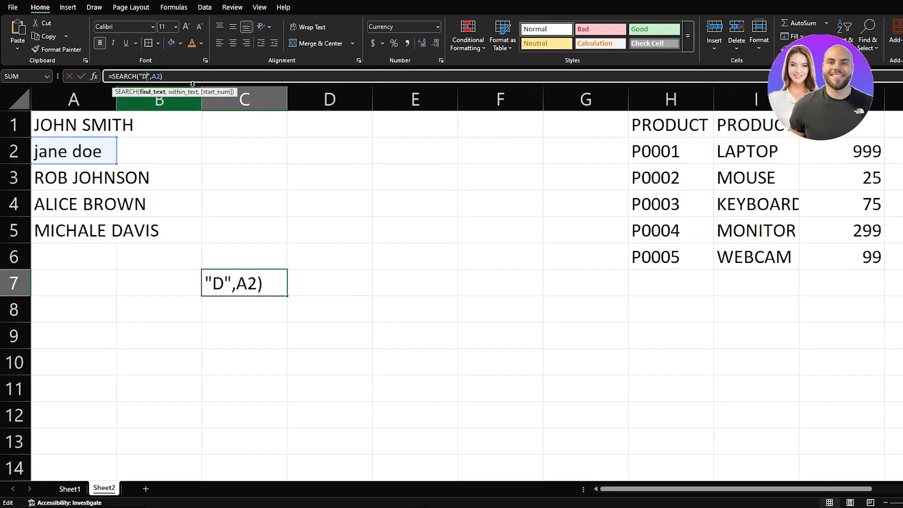
{"action": "key", "text": "Return"}
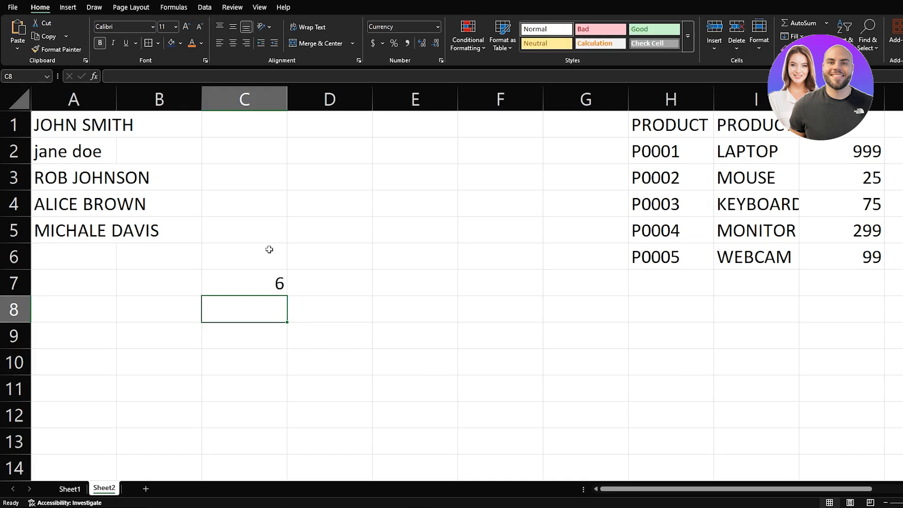
Step: Clear C7 and enter =TODAY() to return the current date
{"action": "left_click", "coordinate": [267, 281]}
{"action": "key", "text": "Delete"}
{"action": "scroll", "coordinate": [267, 281], "scroll_direction": "down", "scroll_amount": 2}
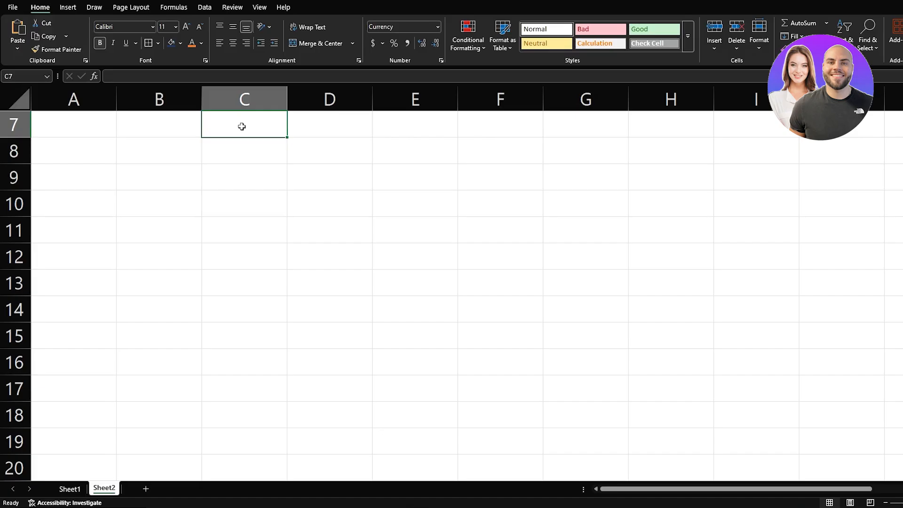
{"action": "type", "text": "=T"}
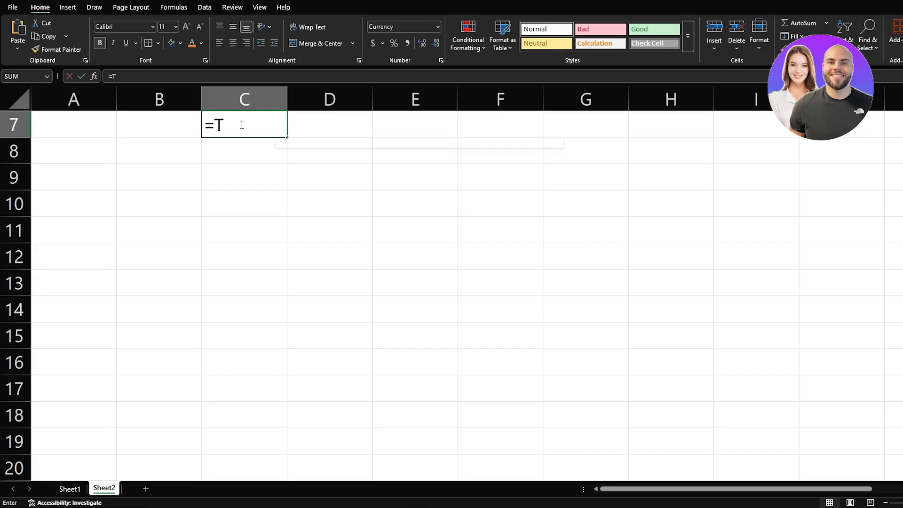
{"action": "type", "text": "PDAY"}
{"action": "key", "text": "BackSpace"}
{"action": "key", "text": "BackSpace"}
{"action": "key", "text": "BackSpace"}
{"action": "key", "text": "BackSpace"}
{"action": "type", "text": "ODAY"}
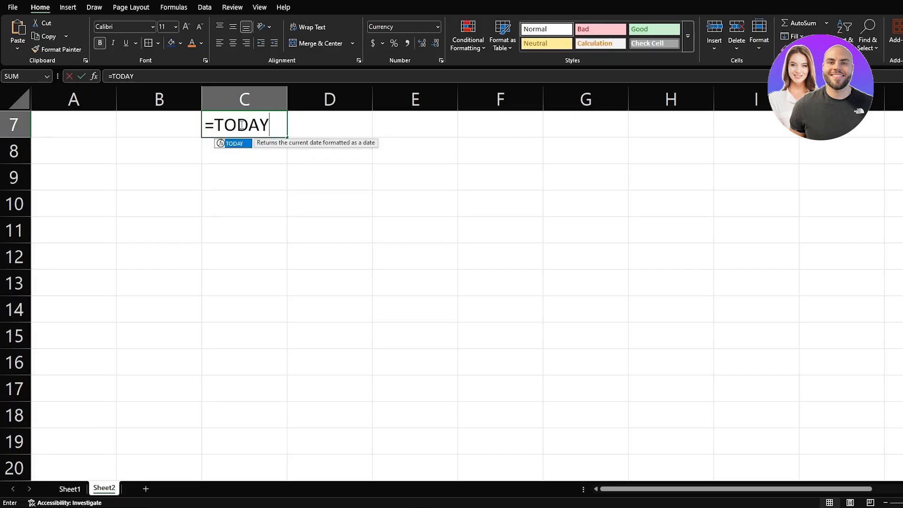
{"action": "type", "text": "()"}
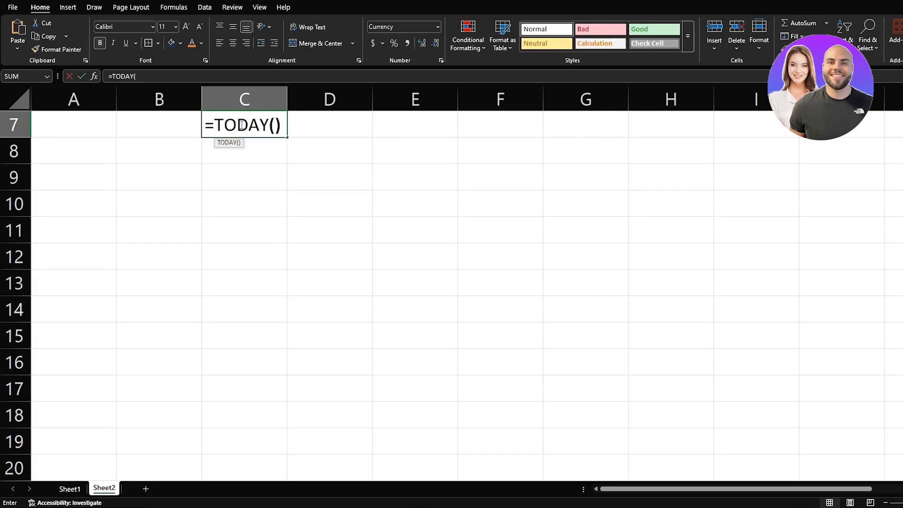
{"action": "key", "text": "Return"}
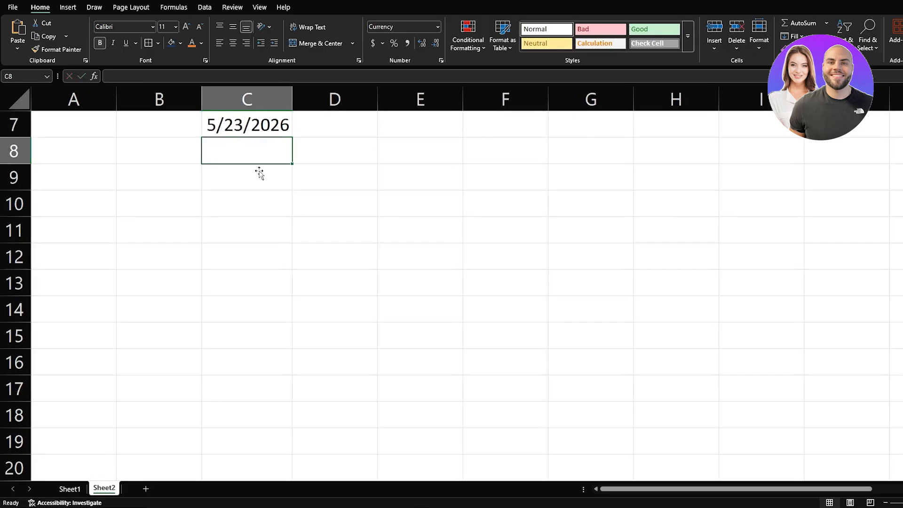
Step: Clear C7 and enter =NOW() to return the current date and time
{"action": "left_click", "coordinate": [240, 125]}
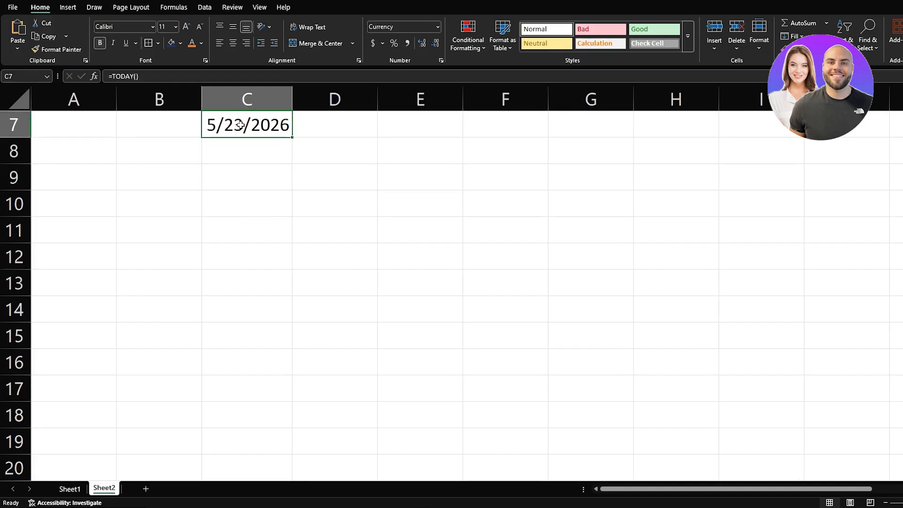
{"action": "key", "text": "Delete"}
{"action": "type", "text": "=NO"}
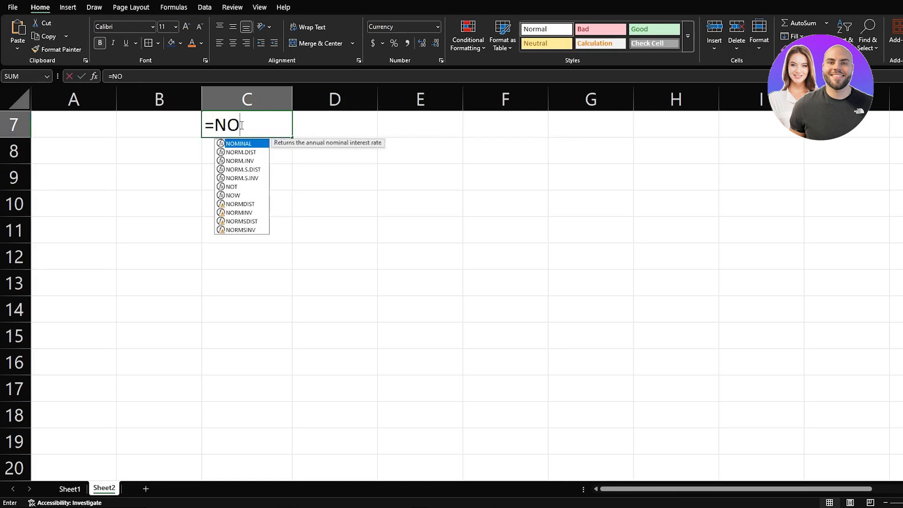
{"action": "type", "text": "W"}
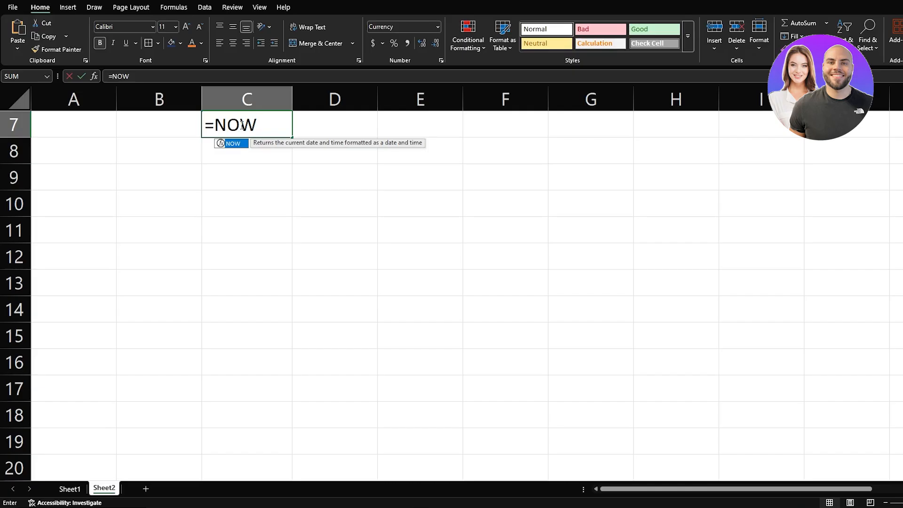
{"action": "type", "text": "("}
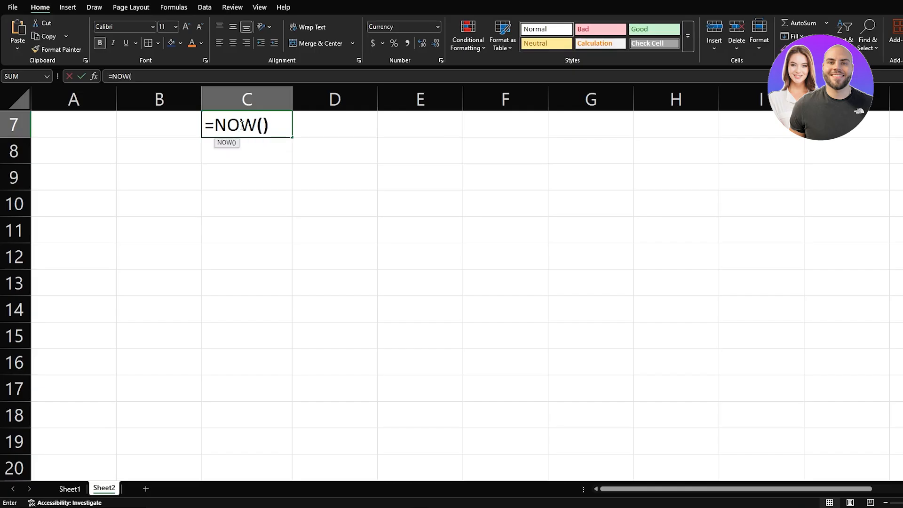
{"action": "key", "text": "Return"}
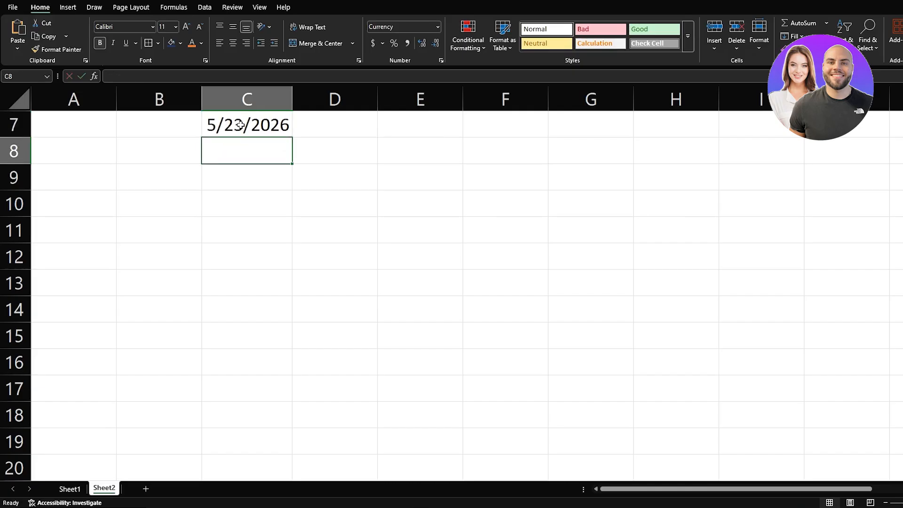
Step: Widen column C and make row 7 about three times as tall
{"action": "scroll", "coordinate": [247, 164], "scroll_direction": "up", "scroll_amount": 1}
{"action": "left_click_drag", "start_coordinate": [293, 98], "coordinate": [349, 92]}
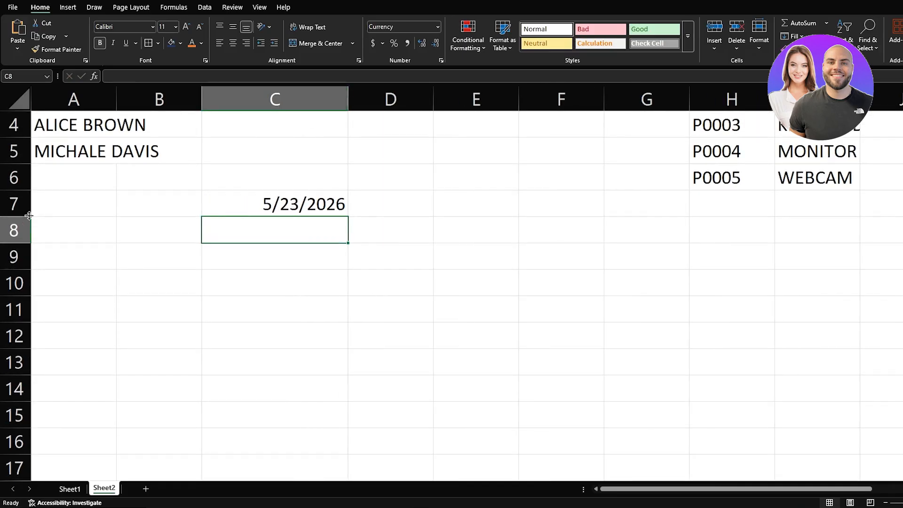
{"action": "left_click_drag", "start_coordinate": [20, 217], "coordinate": [27, 275]}
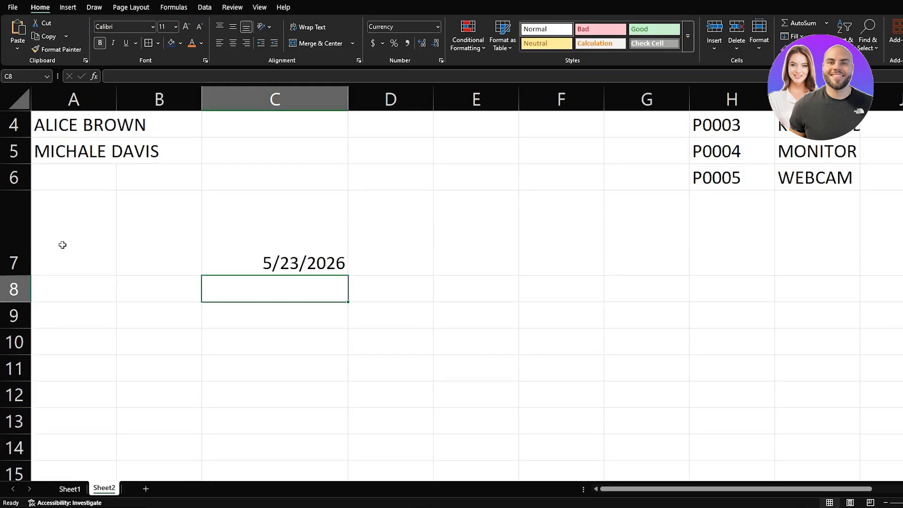
Step: Clear C7 and enter =DATE(2009,5,15) to build a date from year, month and day
{"action": "left_click", "coordinate": [259, 245]}
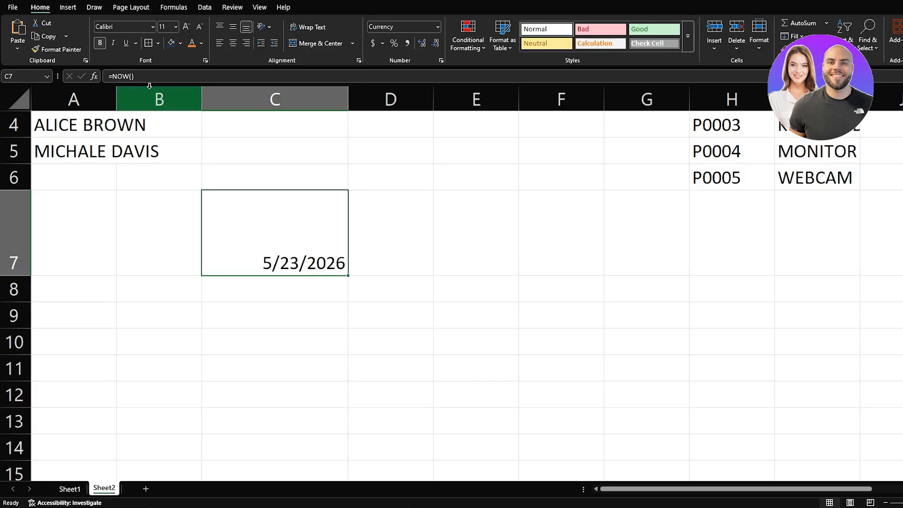
{"action": "key", "text": "Delete"}
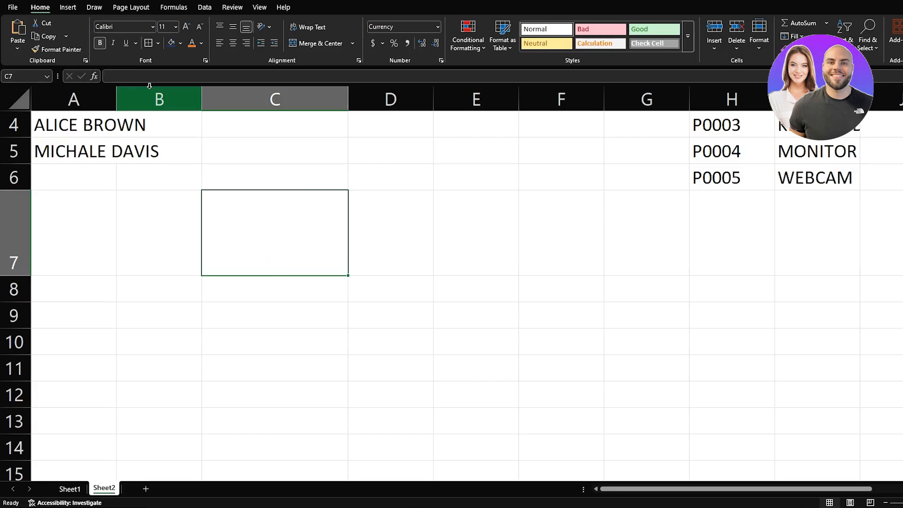
{"action": "type", "text": "=DATE"}
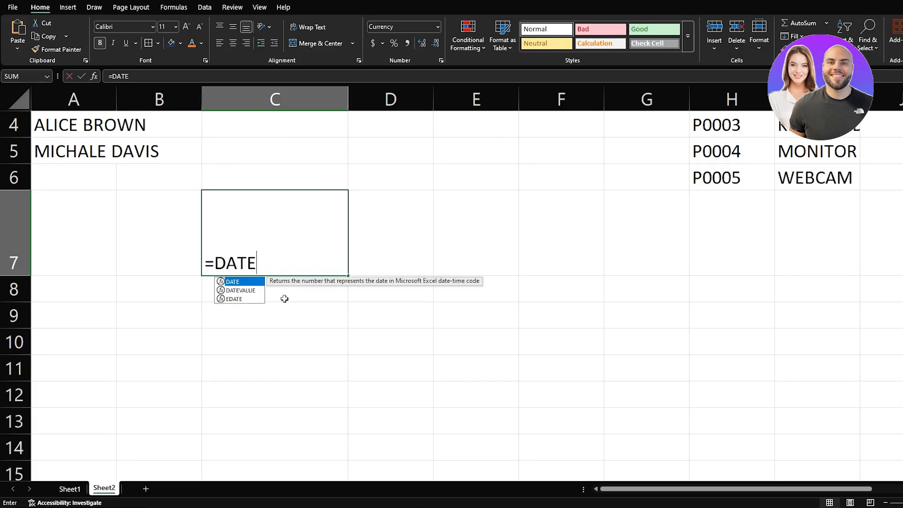
{"action": "type", "text": "("}
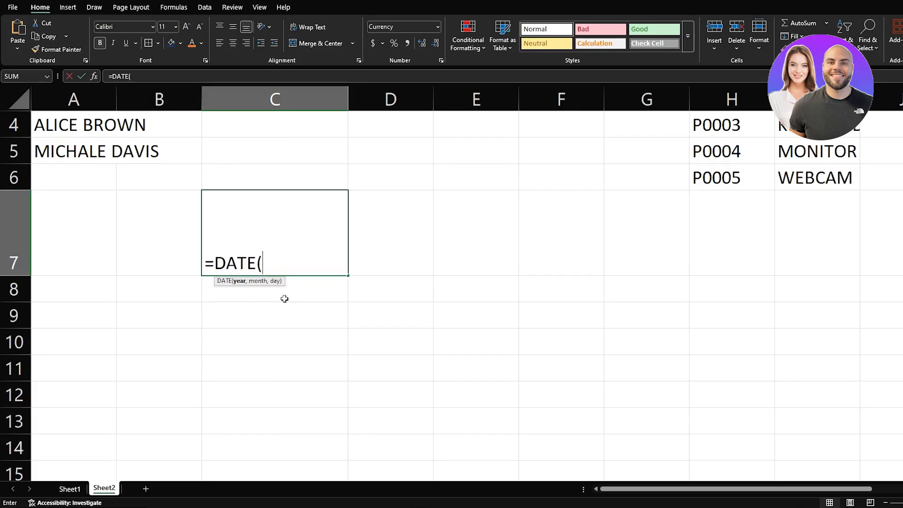
{"action": "type", "text": "2009,"}
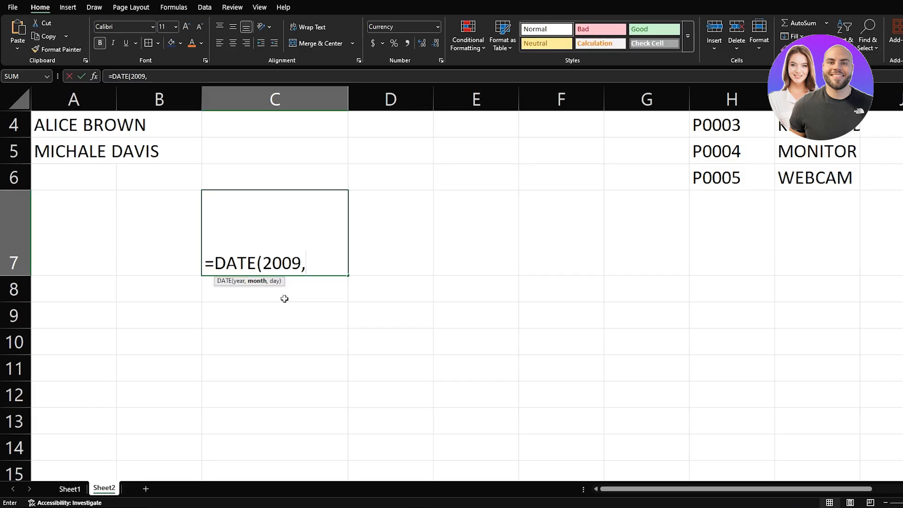
{"action": "type", "text": "5,15"}
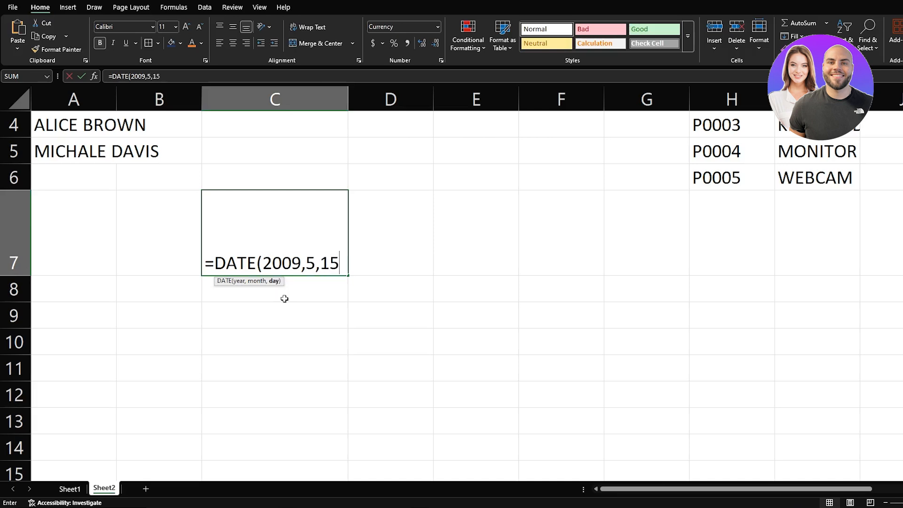
{"action": "type", "text": "0"}
{"action": "key", "text": "BackSpace"}
{"action": "type", "text": ")"}
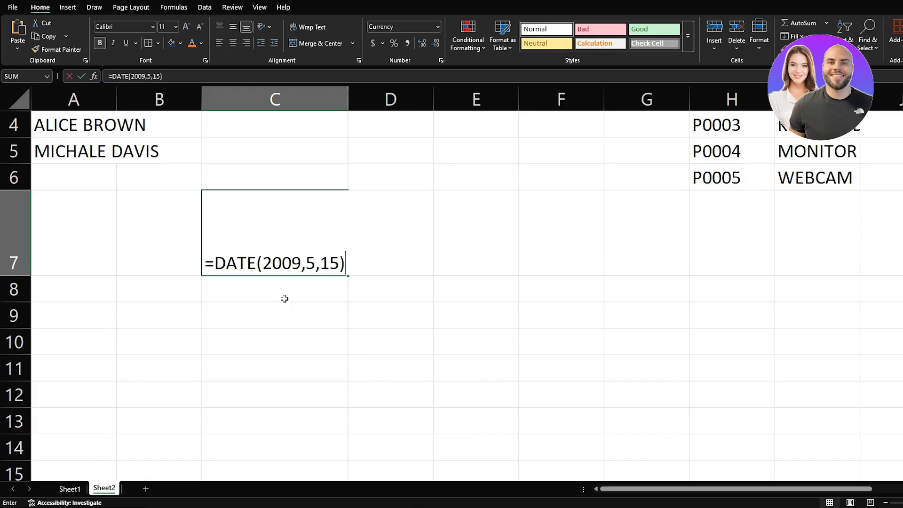
{"action": "key", "text": "Return"}
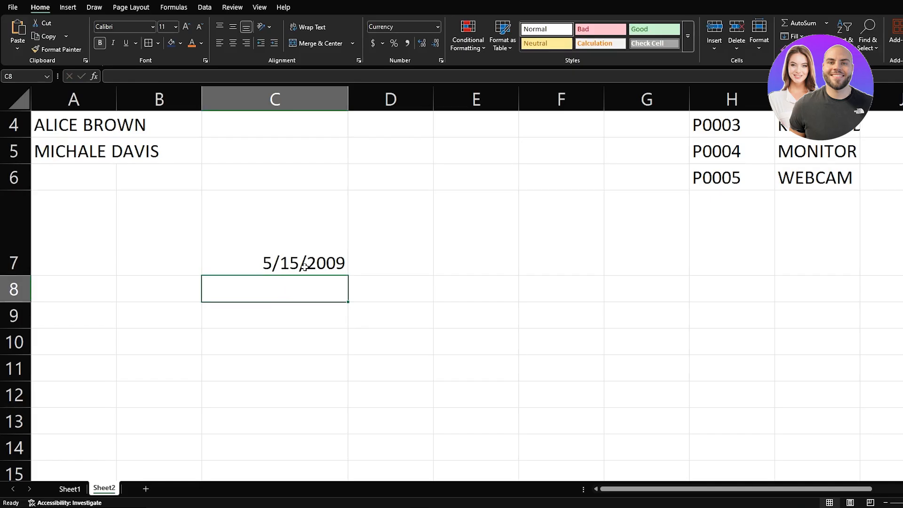
Step: Clear C7 and enter =YEAR(2009)
{"action": "left_click", "coordinate": [291, 241]}
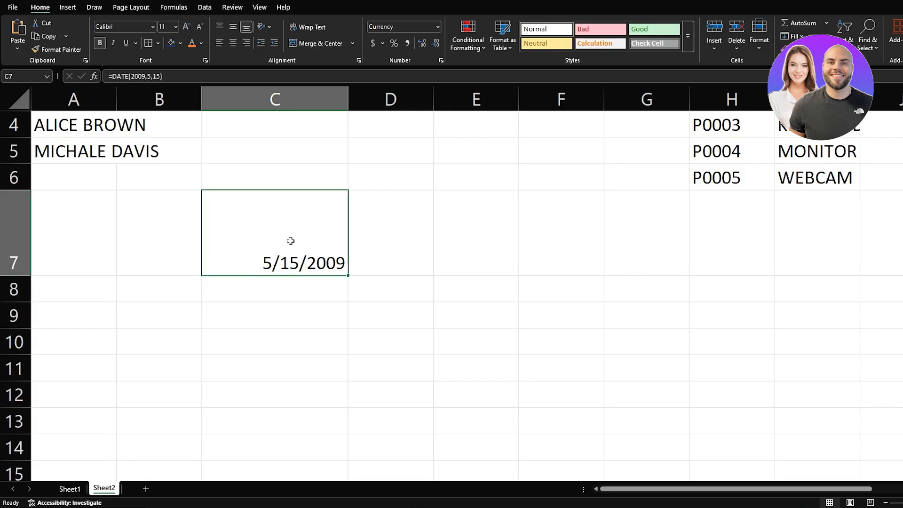
{"action": "key", "text": "Delete"}
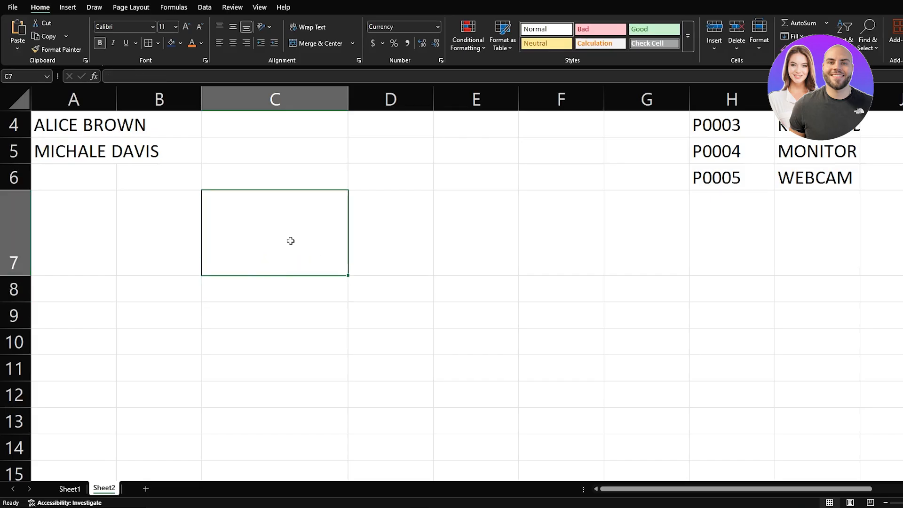
{"action": "type", "text": "="}
{"action": "scroll", "coordinate": [290, 241], "scroll_direction": "down", "scroll_amount": 2}
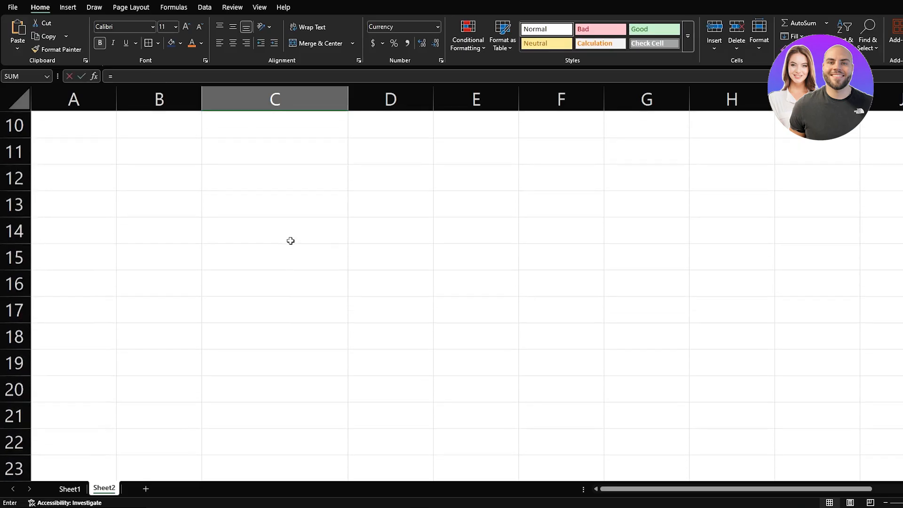
{"action": "type", "text": "YEAR"}
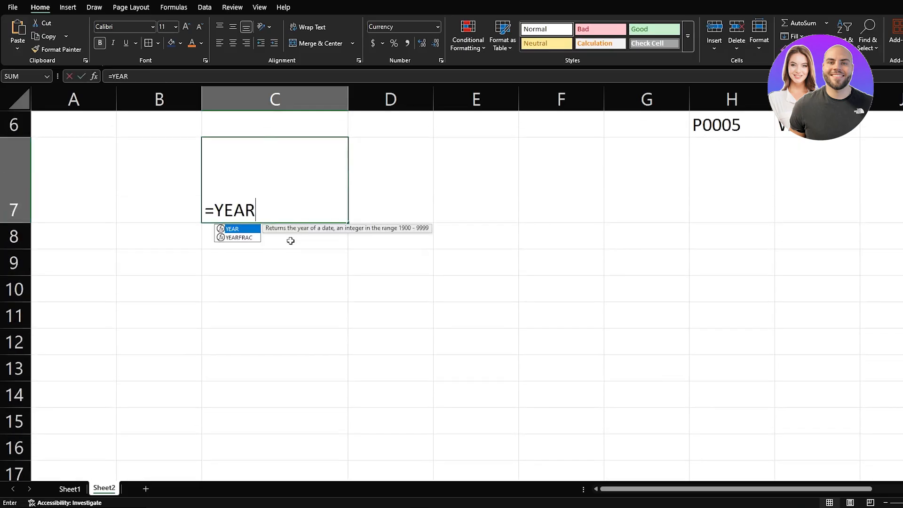
{"action": "type", "text": "("}
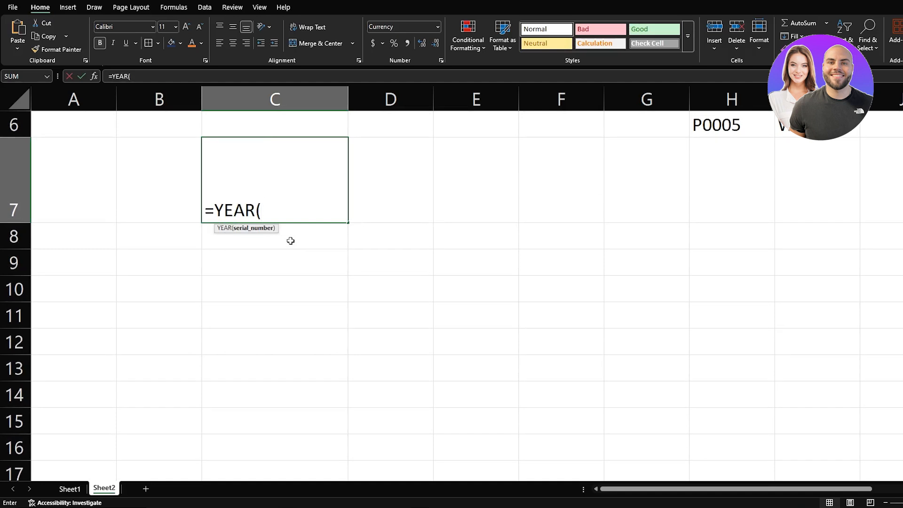
{"action": "type", "text": "2009)"}
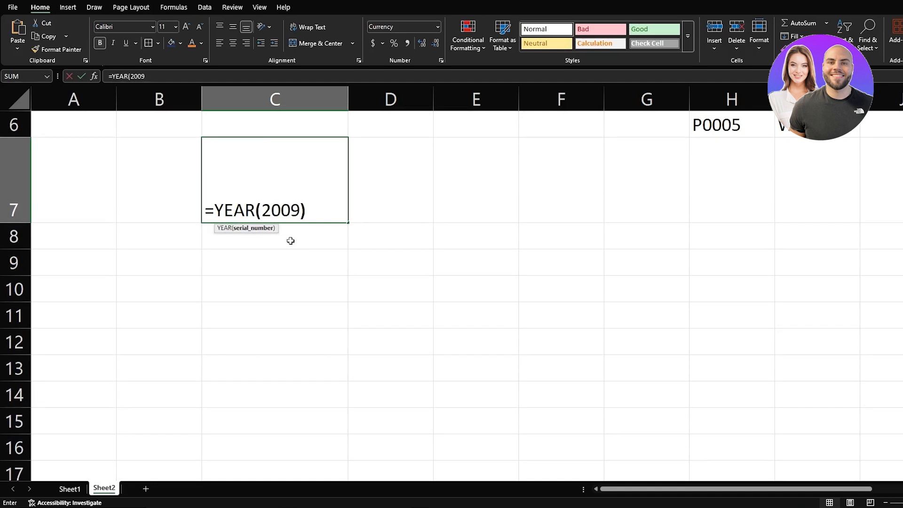
{"action": "key", "text": "Return"}
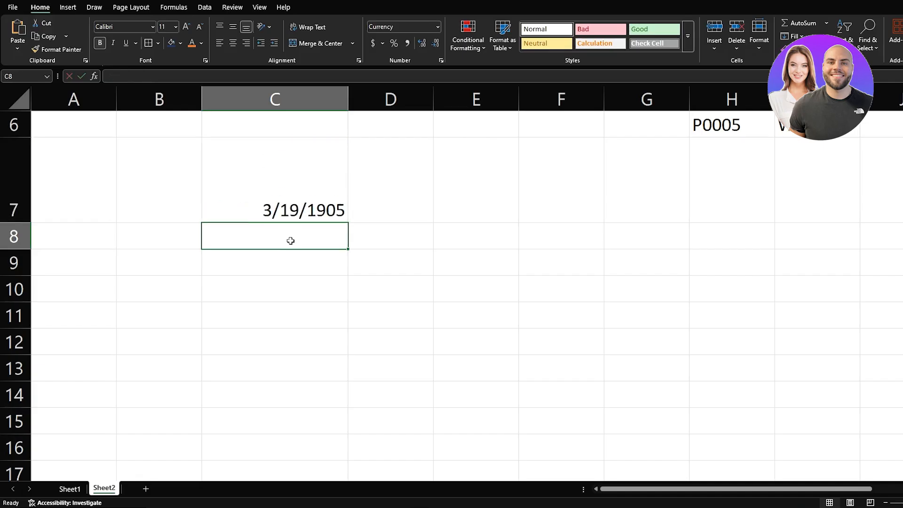
Step: Replace the YEAR function in C7's formula with MONTH, making it =MONTH(2009)
{"action": "scroll", "coordinate": [282, 211], "scroll_direction": "up", "scroll_amount": 3}
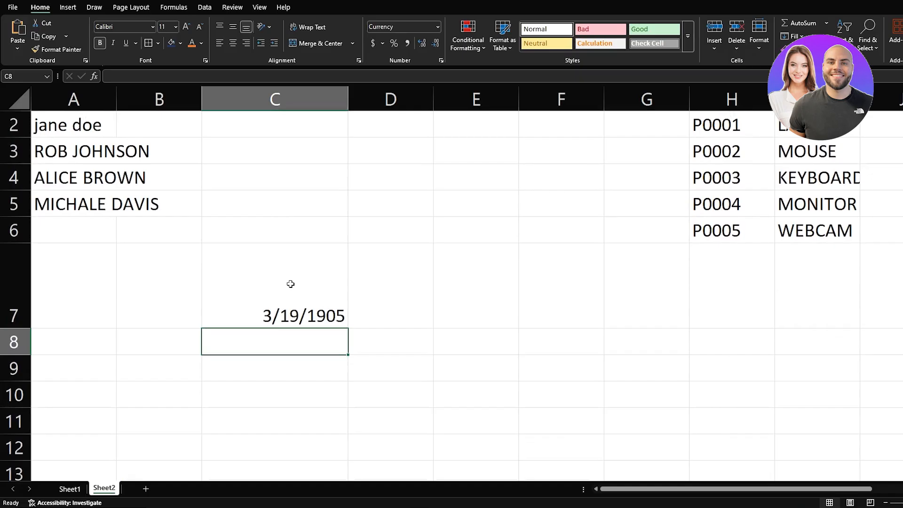
{"action": "left_click", "coordinate": [290, 284]}
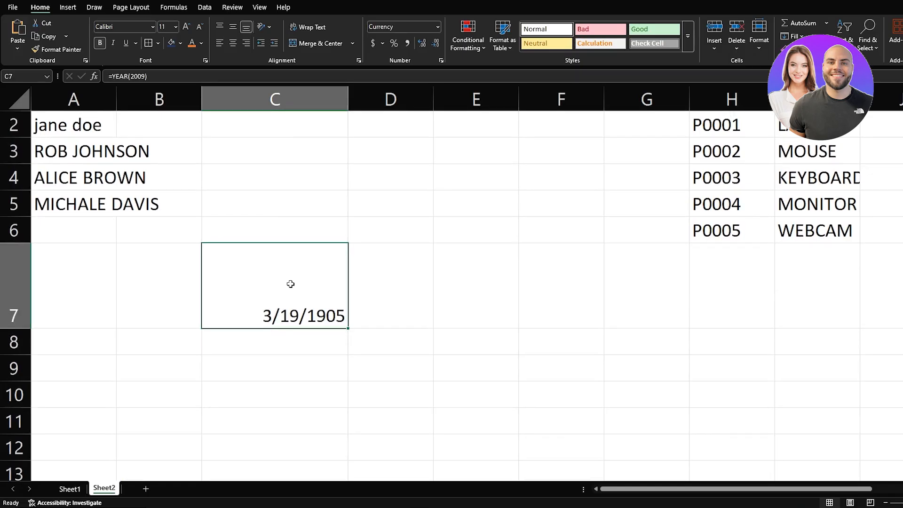
{"action": "left_click", "coordinate": [128, 76]}
{"action": "key", "text": "BackSpace"}
{"action": "key", "text": "BackSpace"}
{"action": "key", "text": "BackSpace"}
{"action": "key", "text": "BackSpace"}
{"action": "type", "text": "MONTH"}
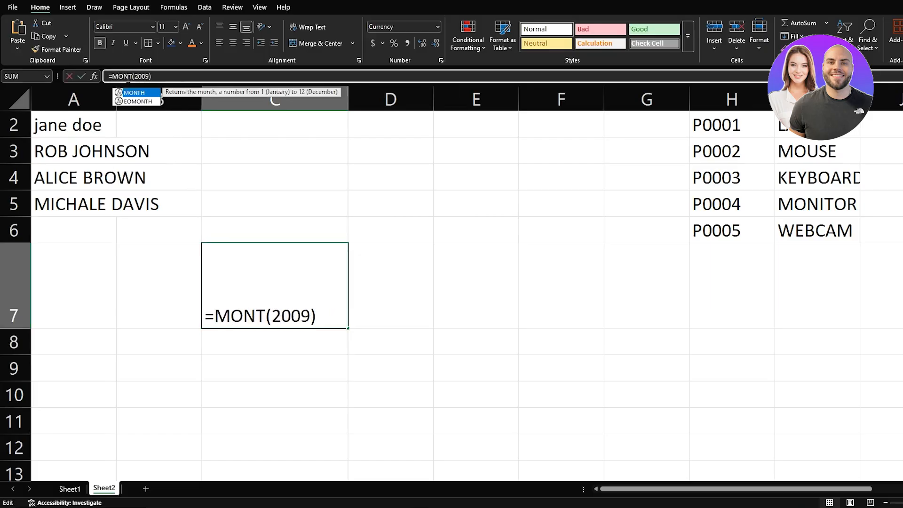
{"action": "key", "text": "Return"}
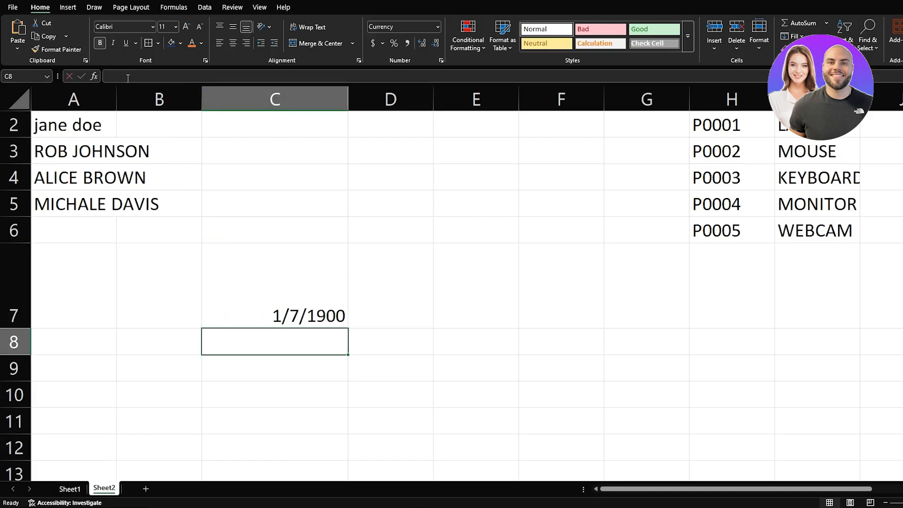
Step: Replace the MONTH function in C7's formula with DAY, making it =DAY(2009)
{"action": "left_click", "coordinate": [300, 297]}
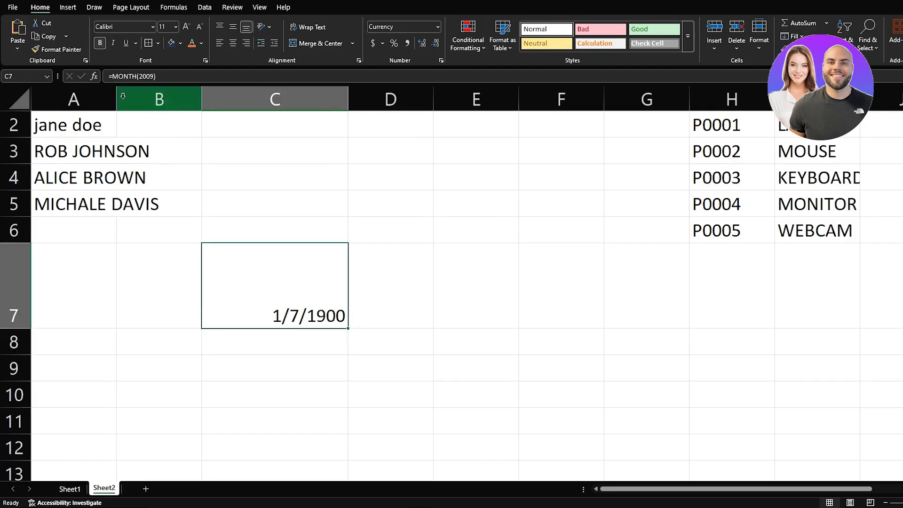
{"action": "left_click", "coordinate": [137, 77]}
{"action": "key", "text": "BackSpace"}
{"action": "key", "text": "BackSpace"}
{"action": "key", "text": "BackSpace"}
{"action": "key", "text": "BackSpace"}
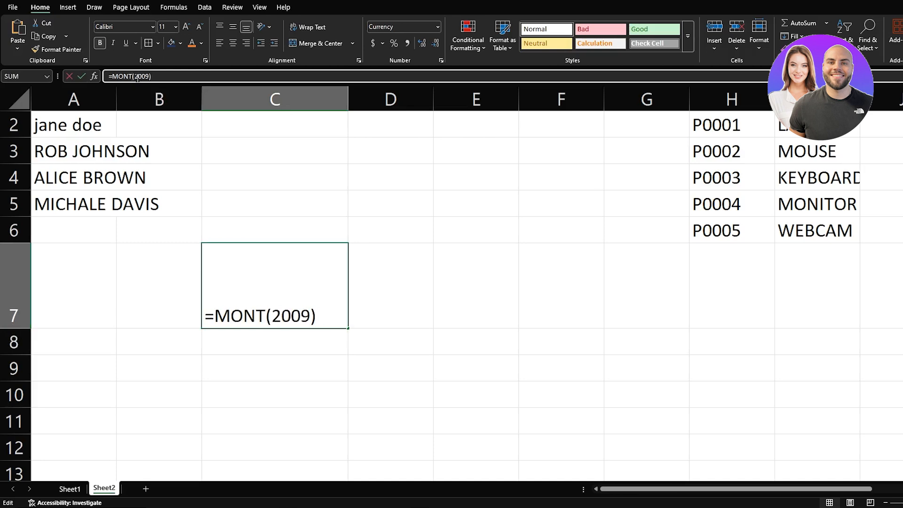
{"action": "key", "text": "BackSpace"}
{"action": "type", "text": "DAY"}
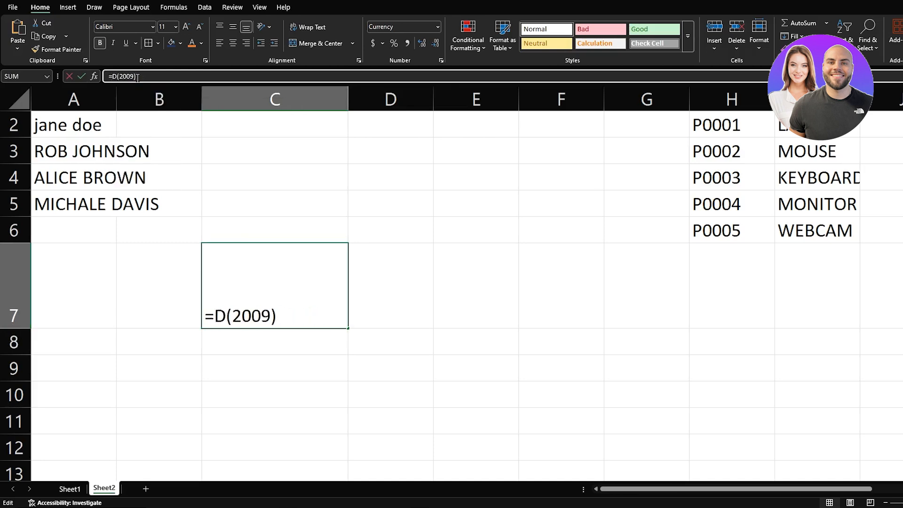
{"action": "key", "text": "Return"}
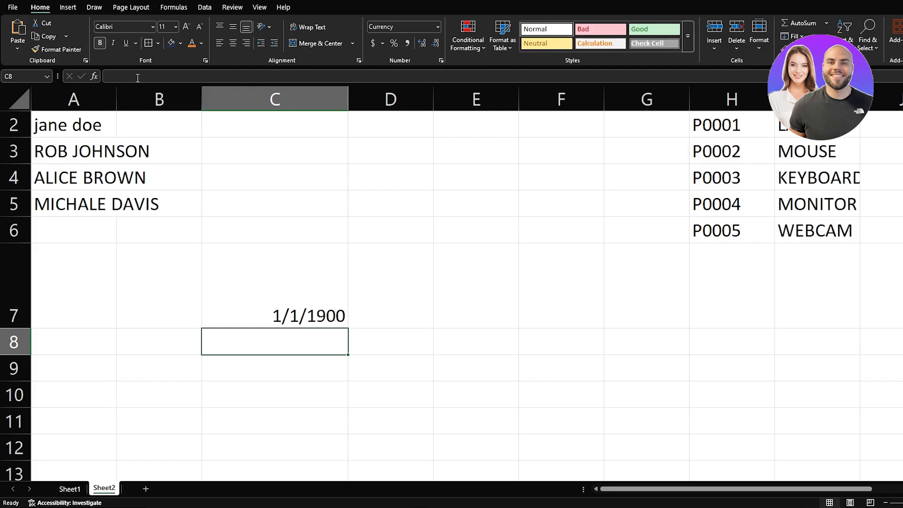
Step: Clear C7 and start a DATEDIF formula in it
{"action": "left_click", "coordinate": [269, 267]}
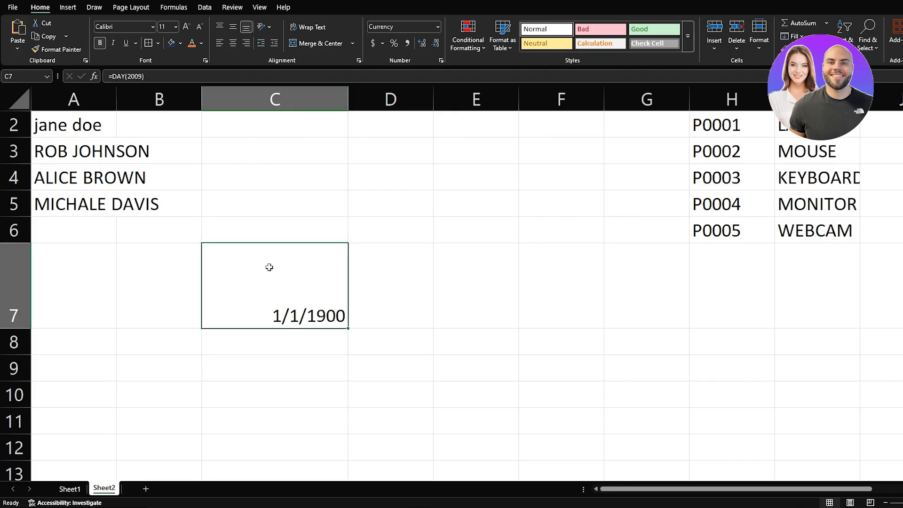
{"action": "key", "text": "Delete"}
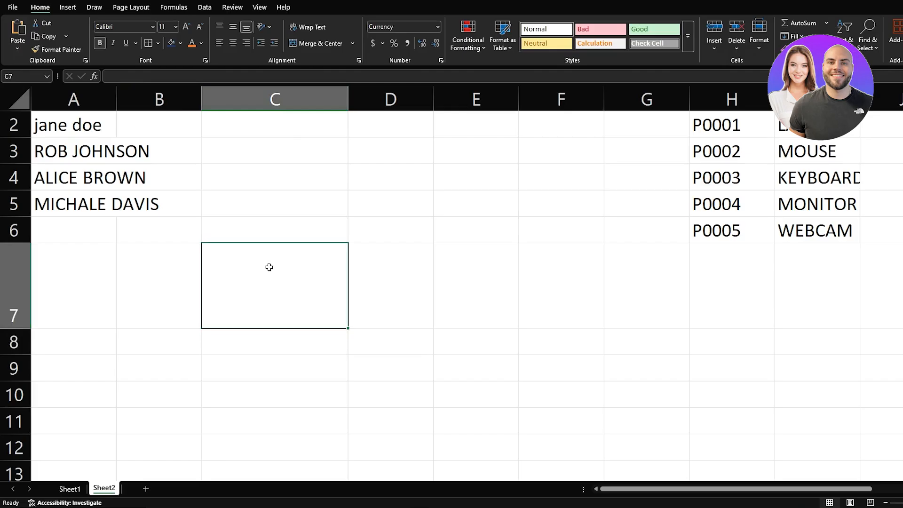
{"action": "double_click", "coordinate": [269, 267]}
{"action": "type", "text": "=DATEDIFS"}
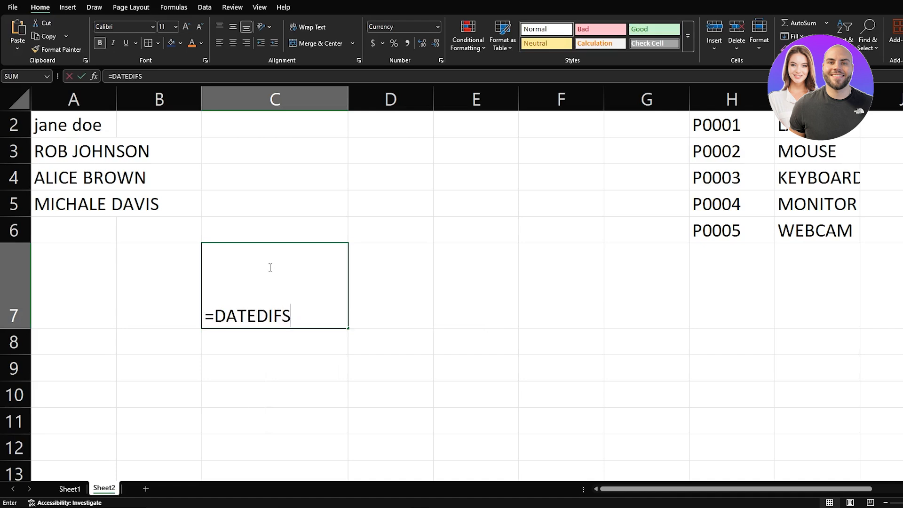
{"action": "key", "text": "BackSpace"}
{"action": "key", "text": "BackSpace"}
{"action": "key", "text": "BackSpace"}
{"action": "key", "text": "BackSpace"}
{"action": "key", "text": "BackSpace"}
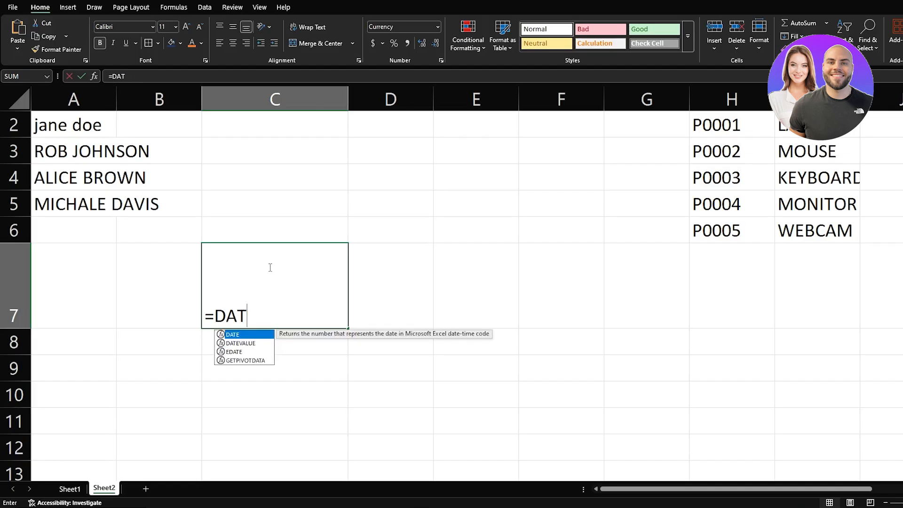
{"action": "type", "text": "E"}
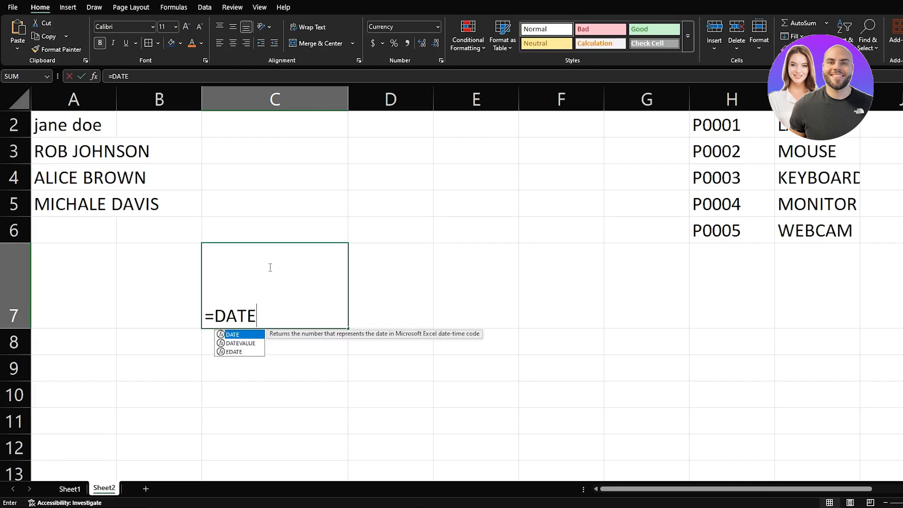
{"action": "type", "text": "D"}
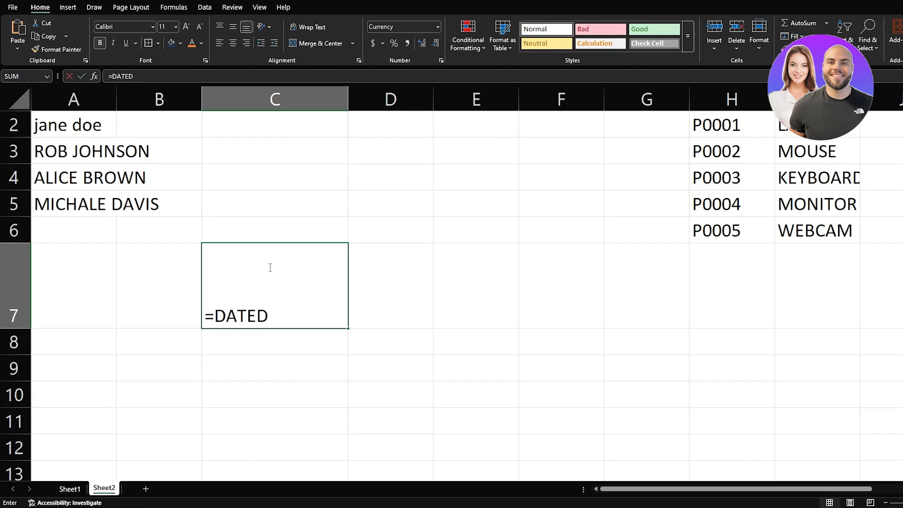
{"action": "type", "text": "("}
{"action": "key", "text": "BackSpace"}
{"action": "type", "text": "IF("}
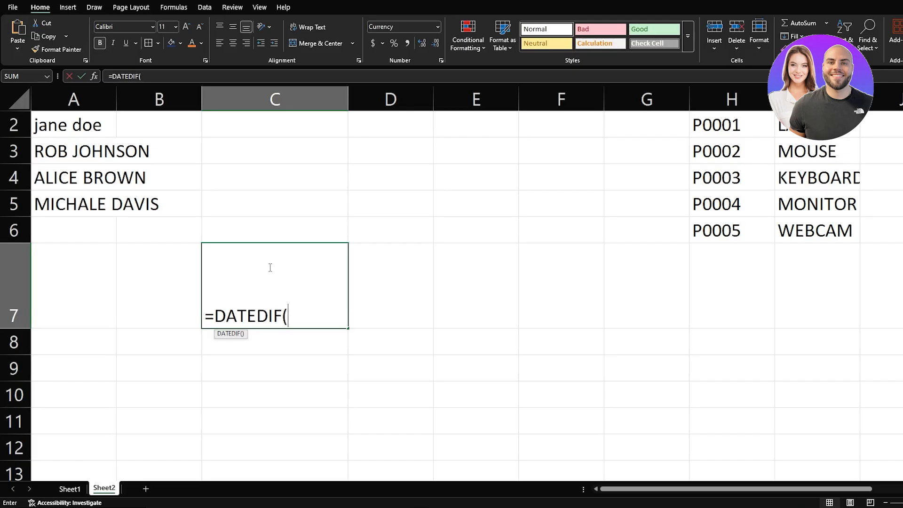
Step: Complete the DATEDIF formula with 2009 as start, 2016 as end and "D" as the unit
{"action": "type", "text": "2009"}
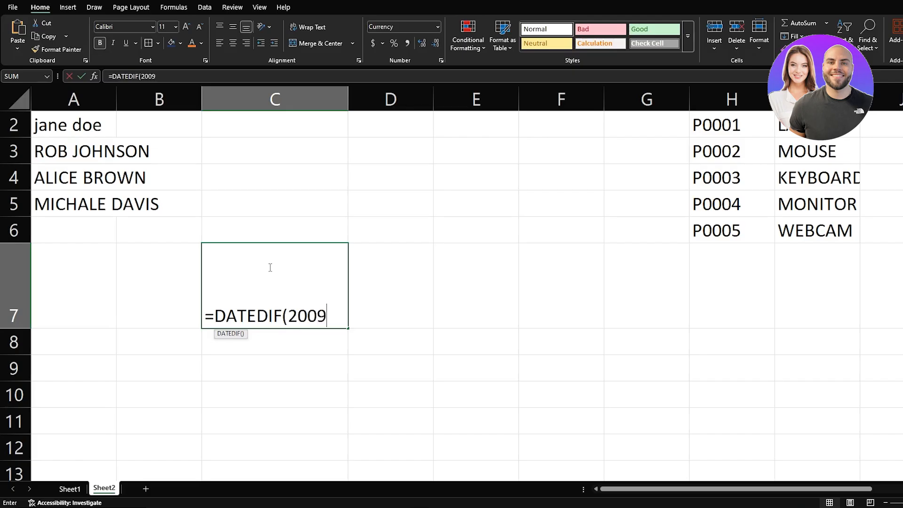
{"action": "type", "text": ",2016,"}
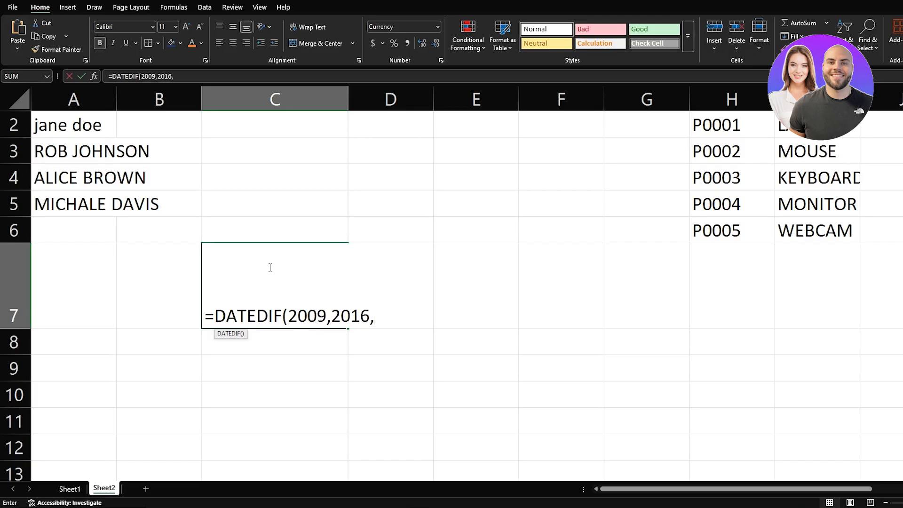
{"action": "type", "text": "\"D\")"}
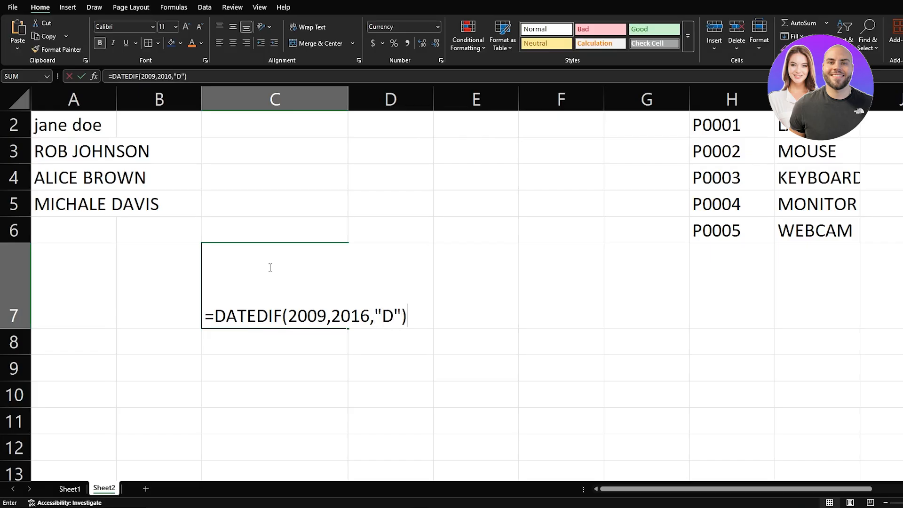
{"action": "key", "text": "Return"}
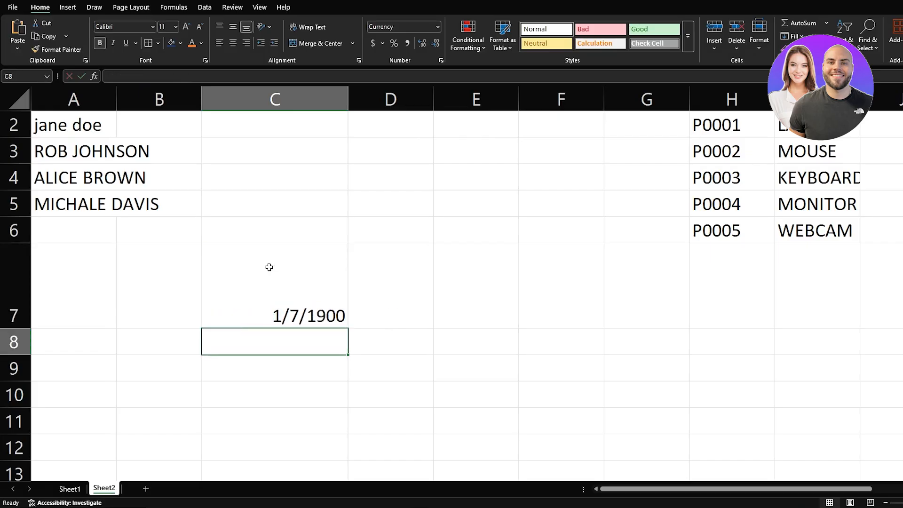
Step: Replace the start argument of C7's DATEDIF formula with the date 11/05/2003
{"action": "left_click", "coordinate": [294, 290]}
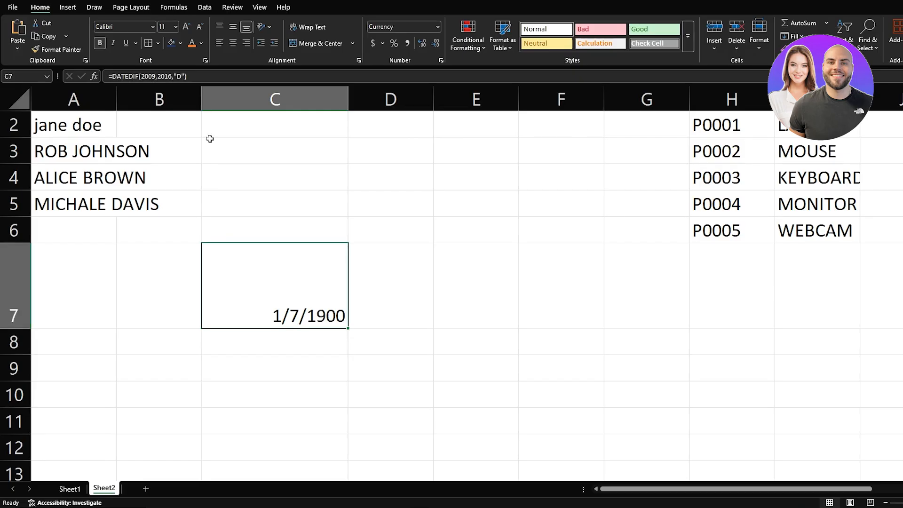
{"action": "left_click", "coordinate": [154, 76]}
{"action": "key", "text": "BackSpace"}
{"action": "key", "text": "BackSpace"}
{"action": "key", "text": "BackSpace"}
{"action": "key", "text": "BackSpace"}
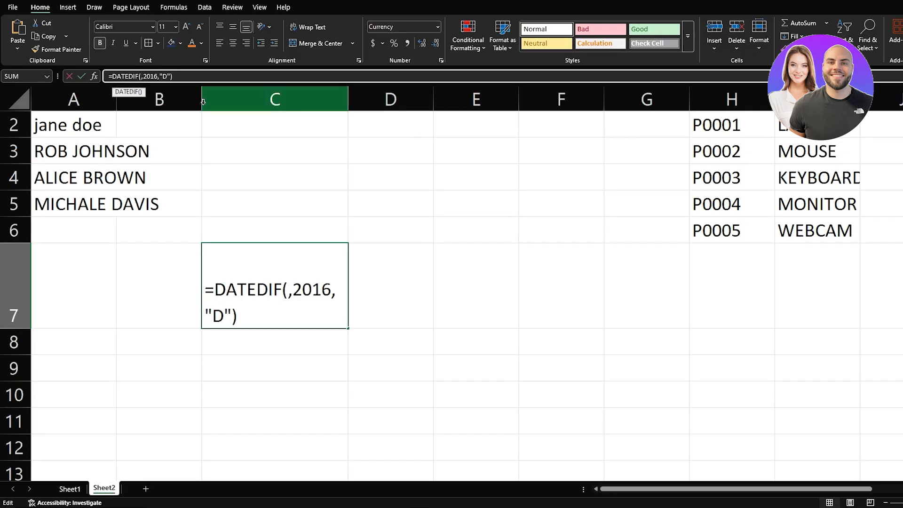
{"action": "type", "text": "11"}
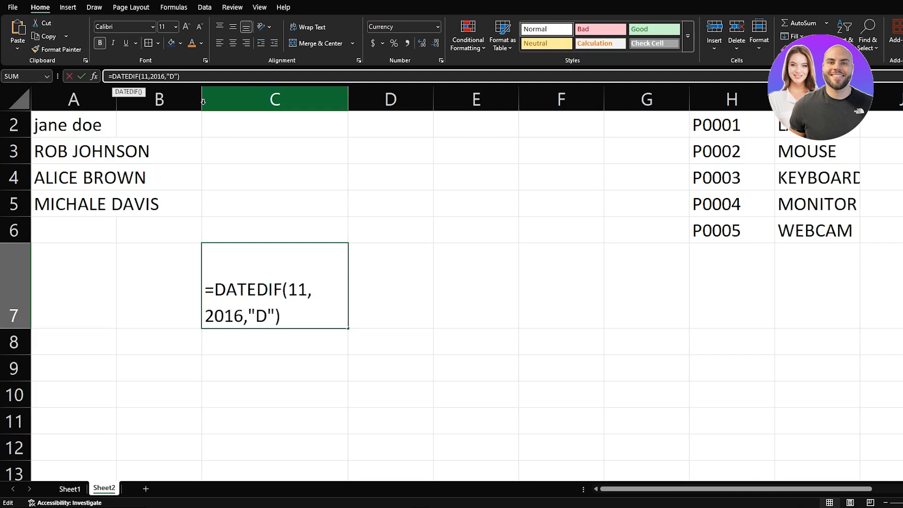
{"action": "type", "text": ","}
{"action": "key", "text": "BackSpace"}
{"action": "type", "text": "/5"}
{"action": "key", "text": "BackSpace"}
{"action": "type", "text": "05"}
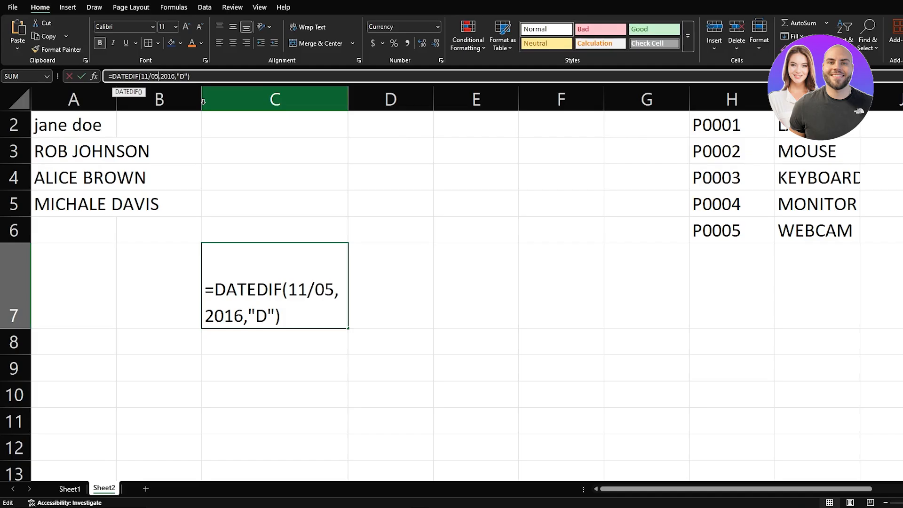
{"action": "type", "text": ",2003,20"}
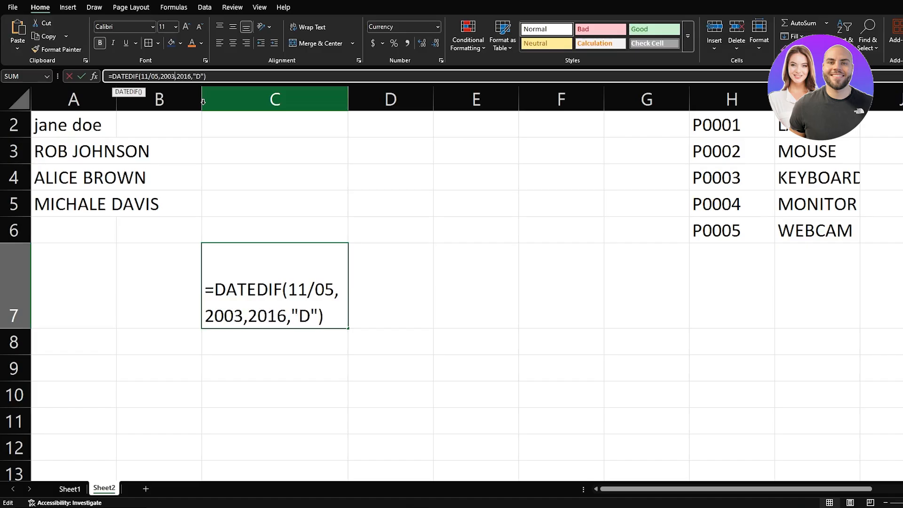
{"action": "key", "text": "Left"}
{"action": "key", "text": "BackSpace"}
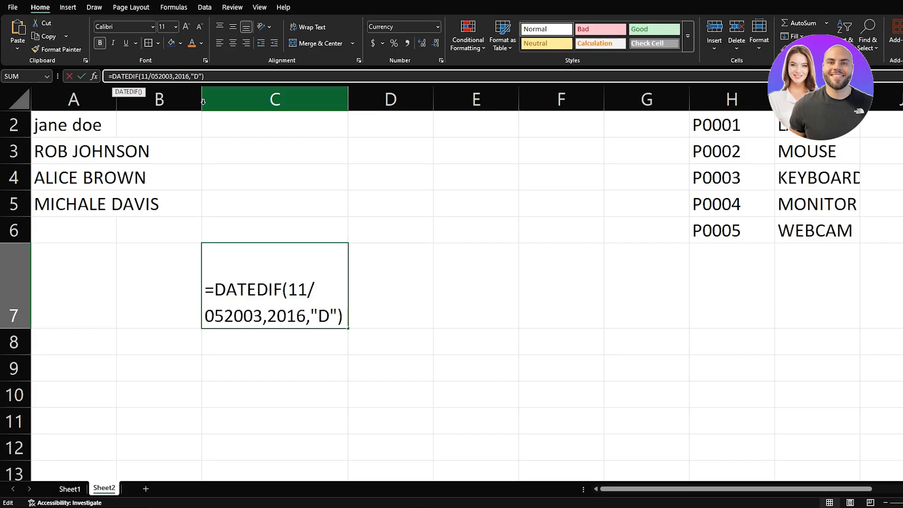
{"action": "type", "text": "/"}
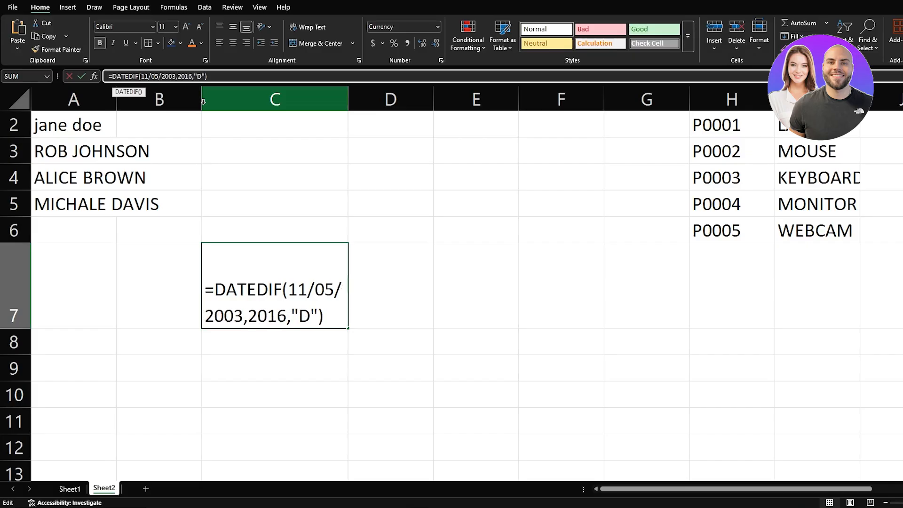
Step: Replace the end argument of the DATEDIF formula with the date 05/23/2026
{"action": "key", "text": "Right"}
{"action": "key", "text": "Right"}
{"action": "key", "text": "Right"}
{"action": "key", "text": "Right"}
{"action": "key", "text": "Right"}
{"action": "key", "text": "BackSpace"}
{"action": "key", "text": "BackSpace"}
{"action": "key", "text": "Delete"}
{"action": "key", "text": "BackSpace"}
{"action": "type", "text": "5"}
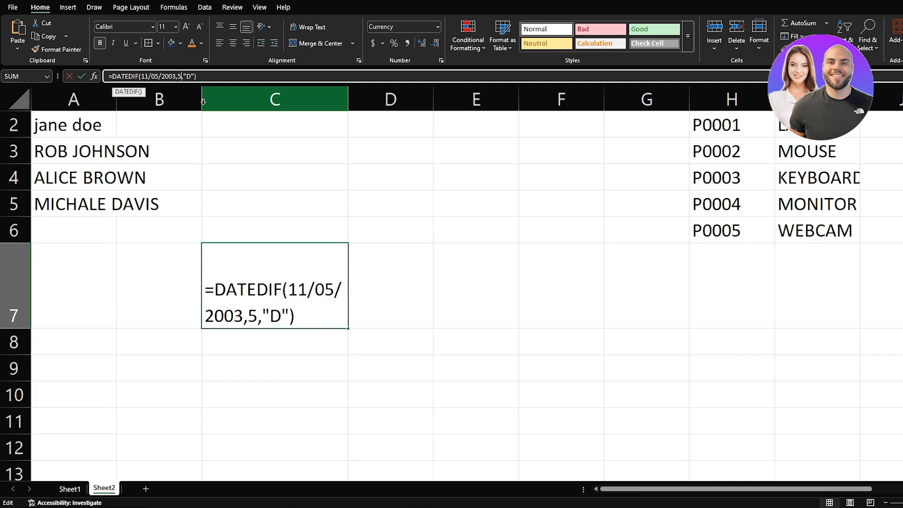
{"action": "key", "text": "BackSpace"}
{"action": "type", "text": "05/23/2"}
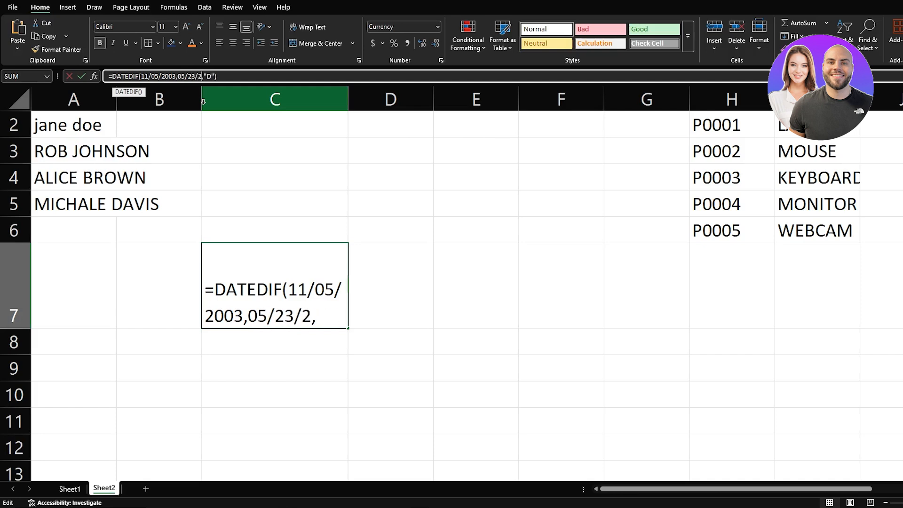
{"action": "type", "text": "026"}
Step: Change the DATEDIF unit to "Y" and enter the formula
{"action": "key", "text": "Delete"}
{"action": "type", "text": "Y"}
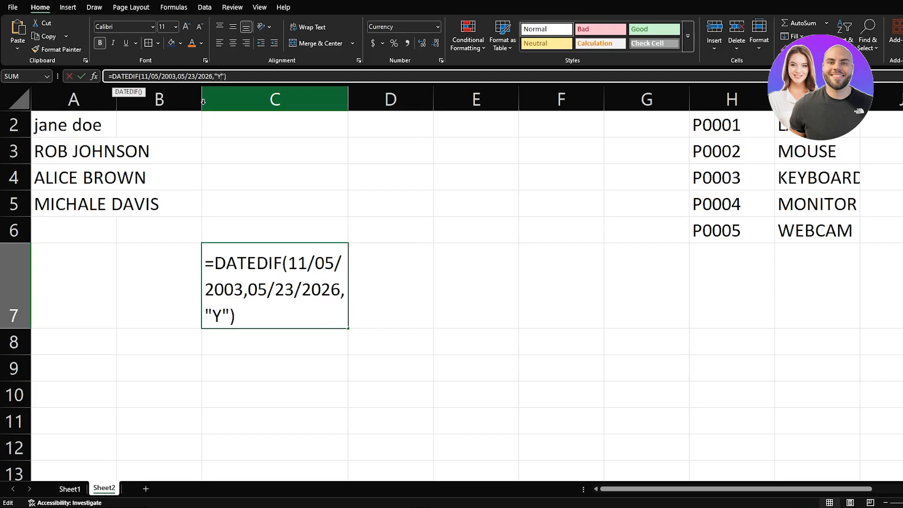
{"action": "key", "text": "Return"}
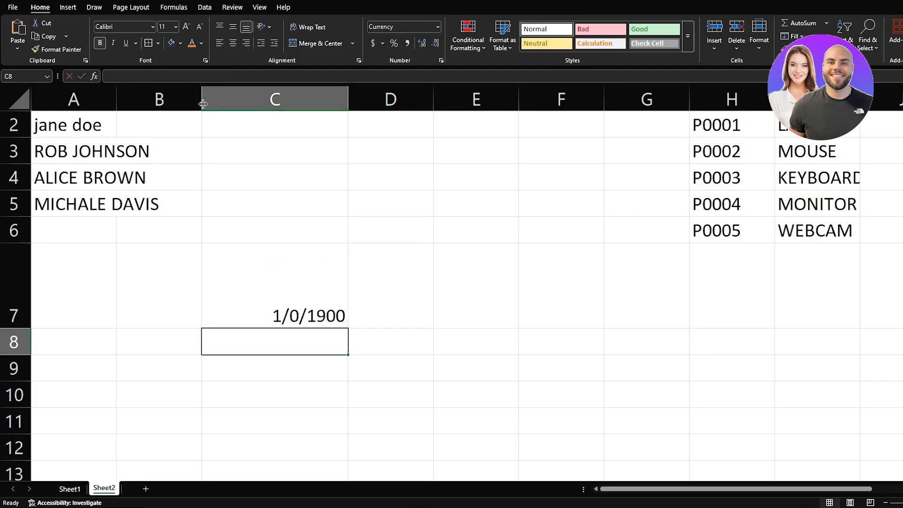
{"action": "left_click", "coordinate": [294, 299]}
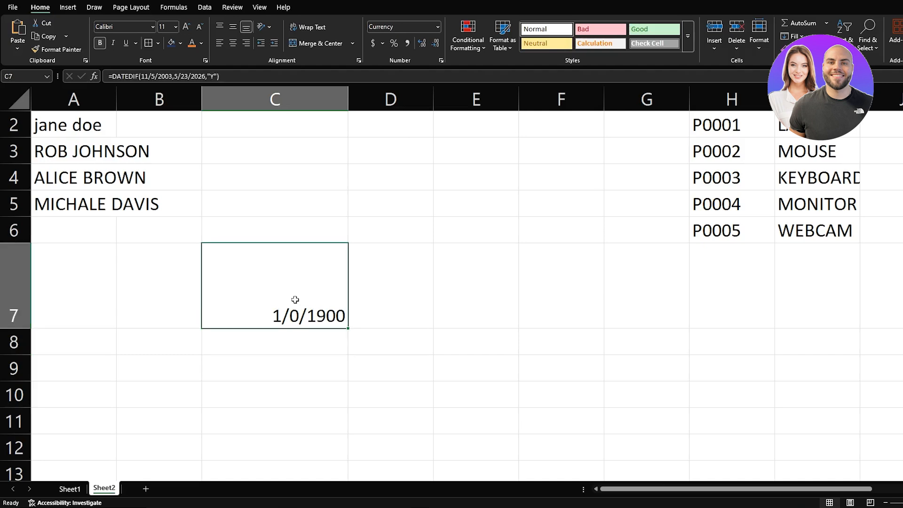
{"action": "key", "text": "Delete"}
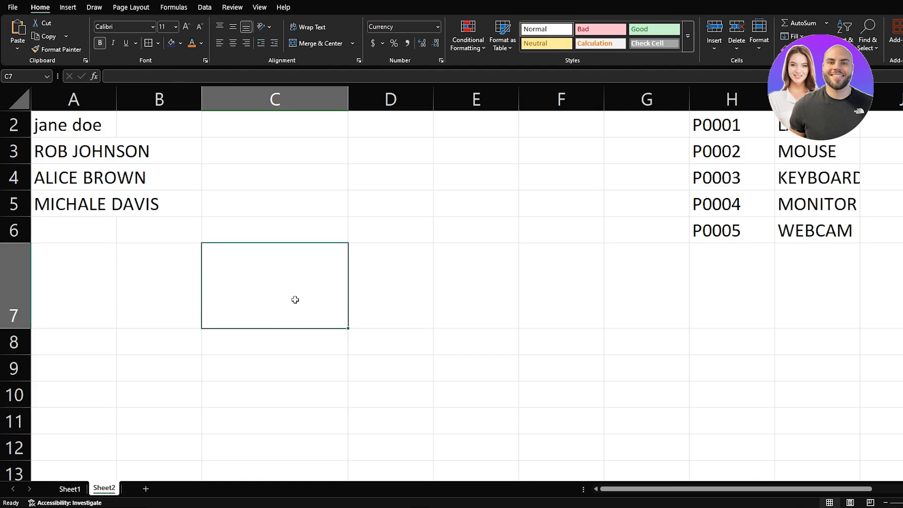
{"action": "type", "text": "=N"}
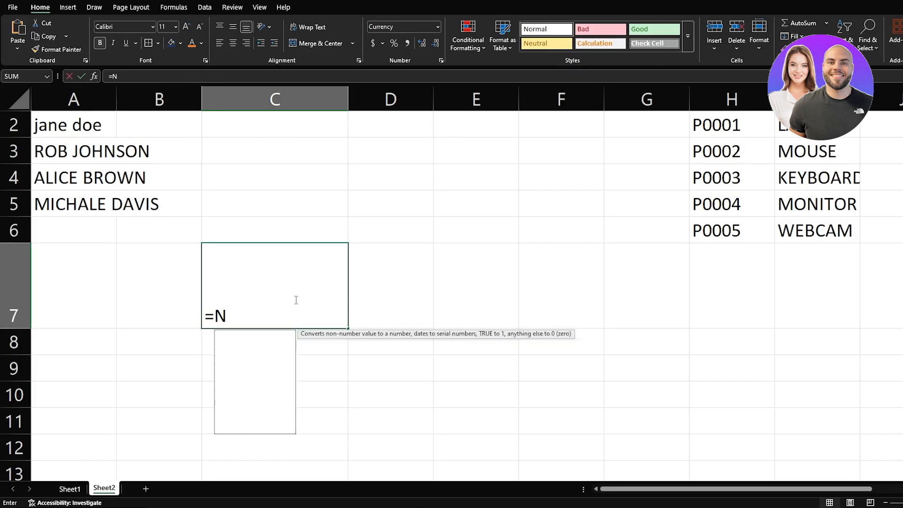
{"action": "type", "text": "ETW"}
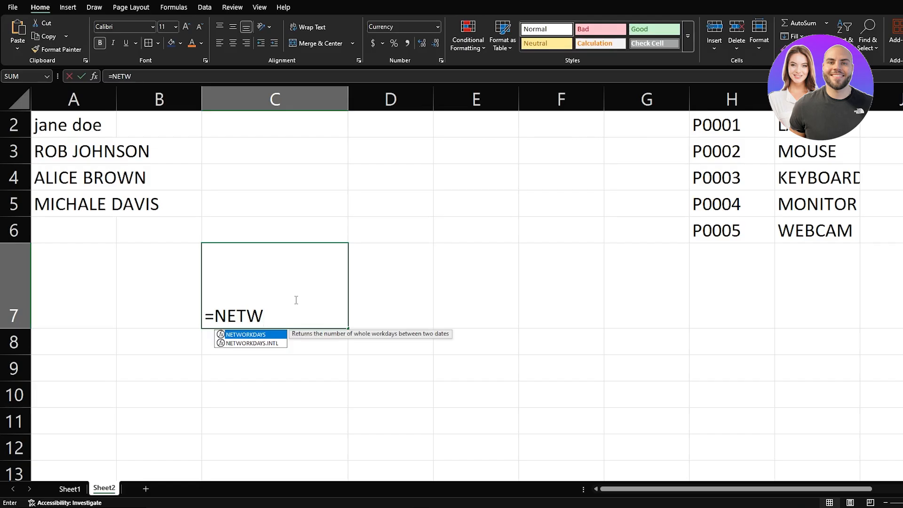
{"action": "key", "text": "Right"}
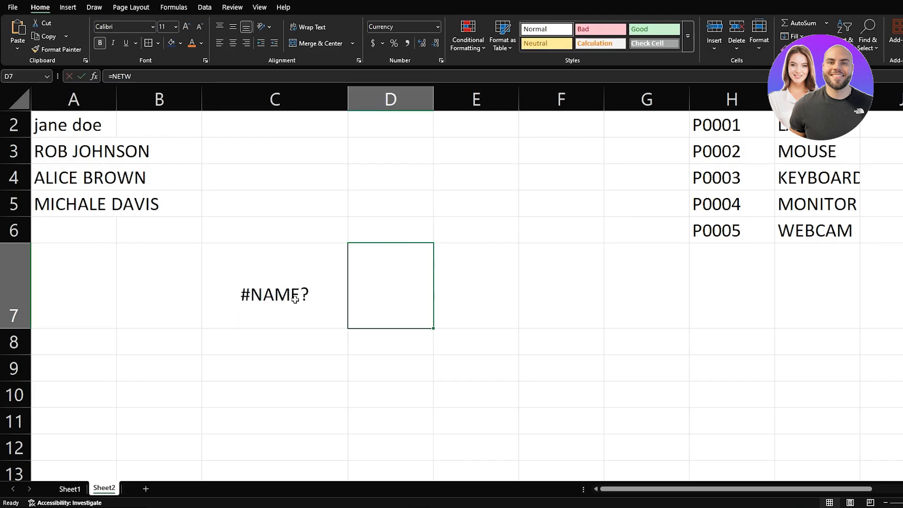
Step: Start a NETWORKDAYS formula in cell C7 with 11/05/2003 as the start date
{"action": "left_click", "coordinate": [295, 299]}
{"action": "type", "text": "=NETWORKDAYS"}
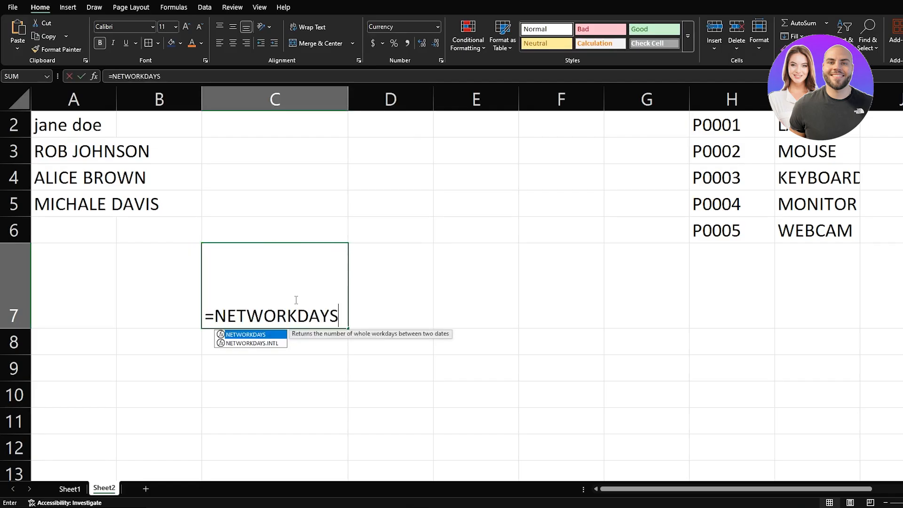
{"action": "type", "text": "("}
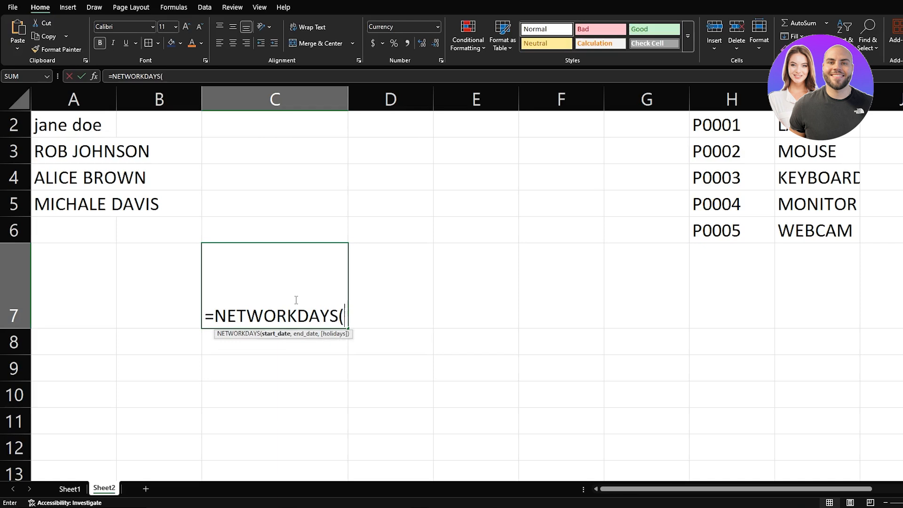
{"action": "type", "text": "11,05"}
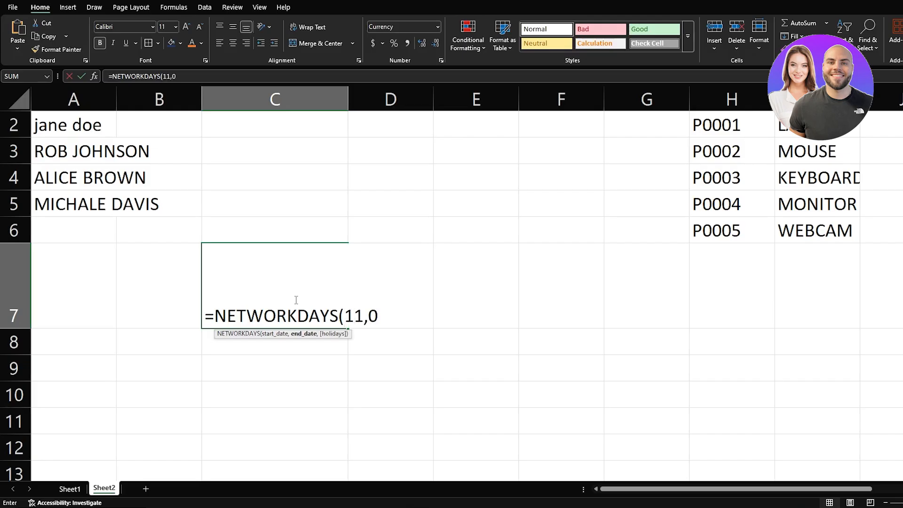
{"action": "key", "text": "BackSpace"}
{"action": "key", "text": "BackSpace"}
{"action": "key", "text": "BackSpace"}
{"action": "type", "text": "/05/"}
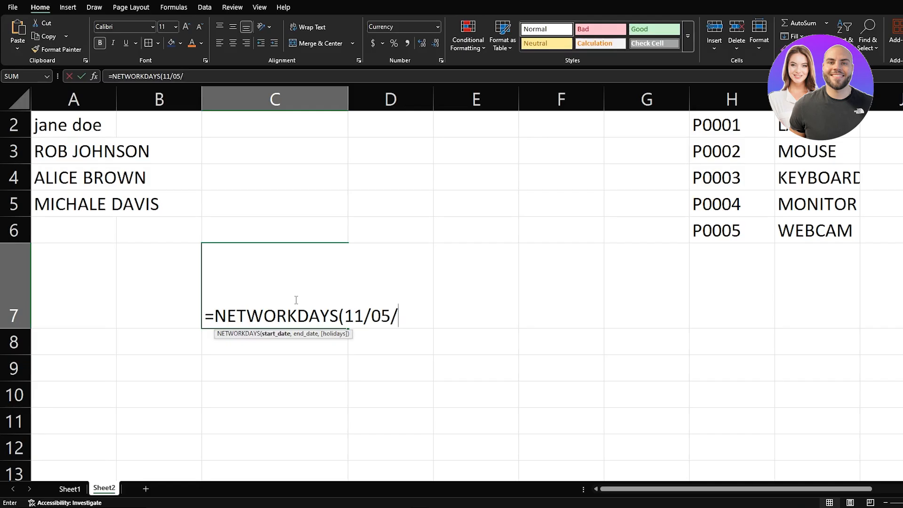
{"action": "type", "text": "2003,"}
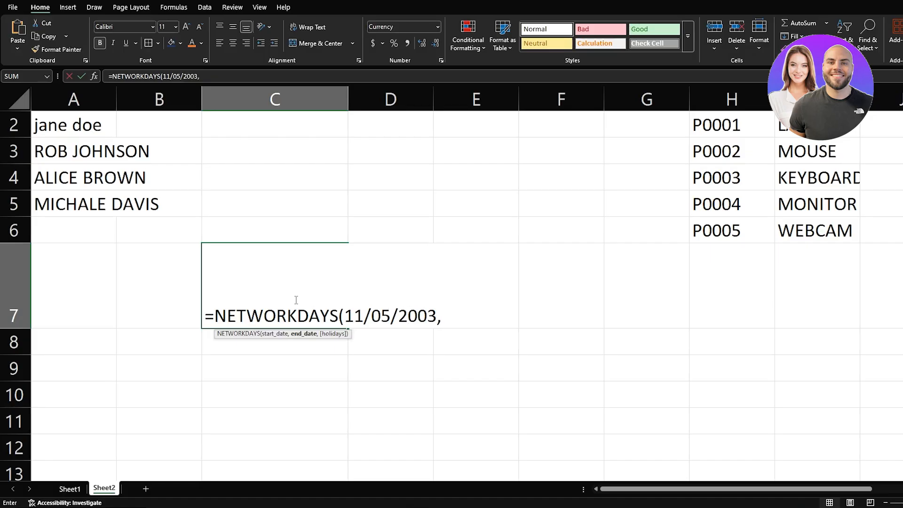
Step: Complete the NETWORKDAYS formula with 05/23/2026 as the end date and no holidays argument, and enter it
{"action": "type", "text": "05/23/2025"}
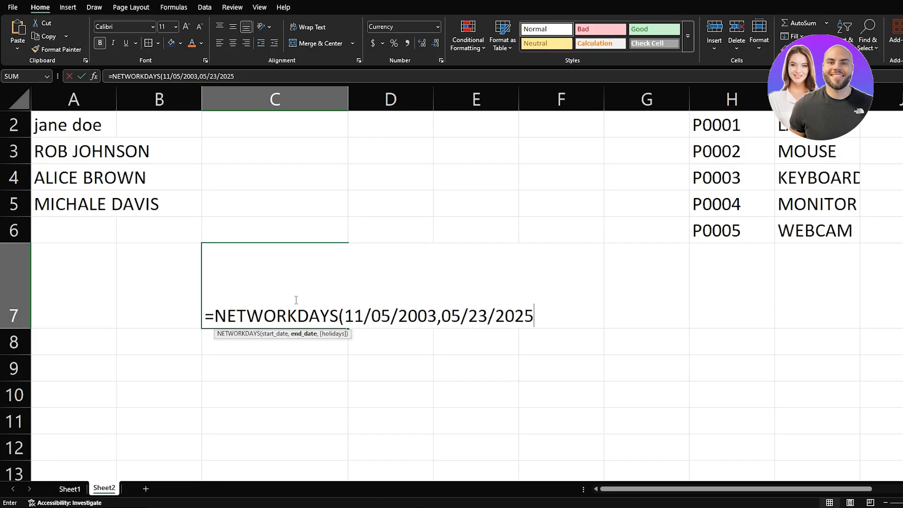
{"action": "key", "text": "BackSpace"}
{"action": "type", "text": "6,"}
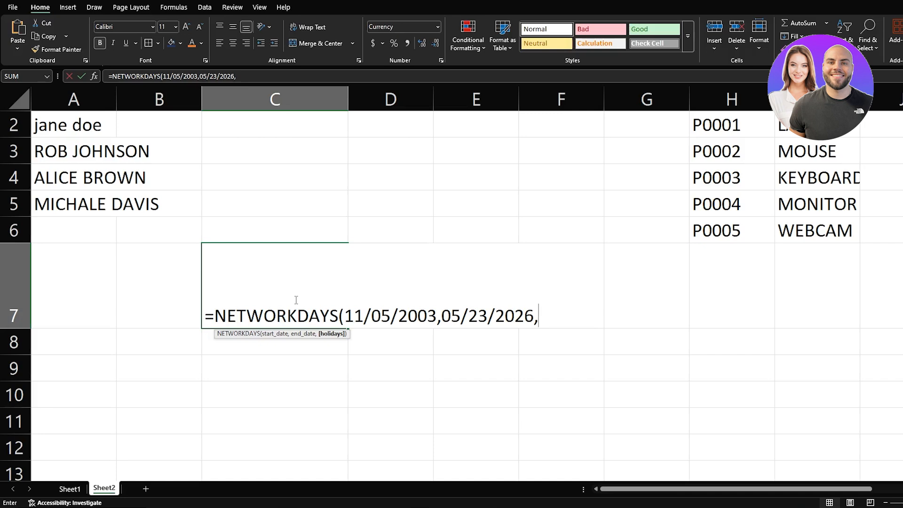
{"action": "key", "text": "BackSpace"}
{"action": "type", "text": ")"}
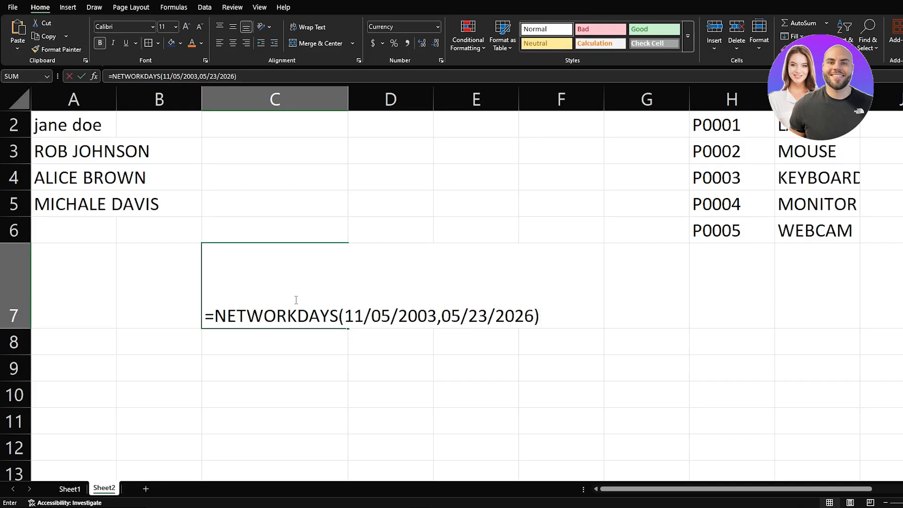
{"action": "key", "text": "Return"}
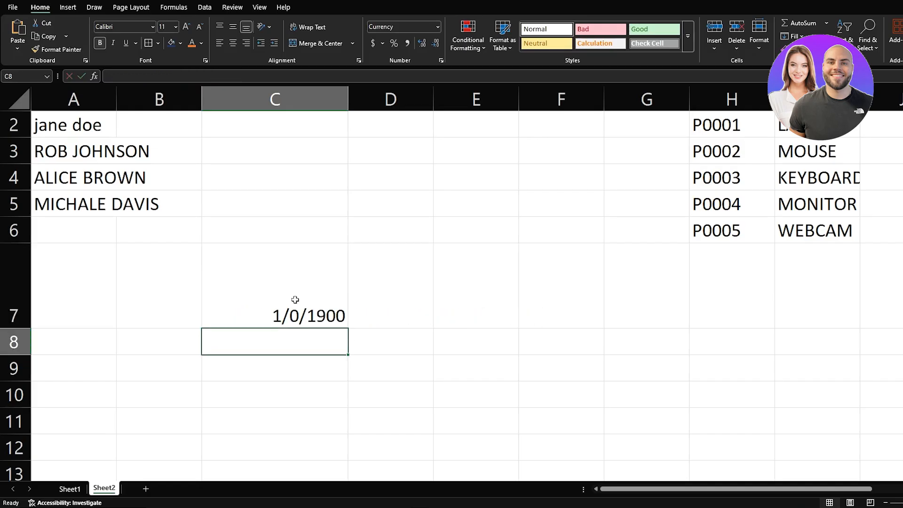
Step: Clear the NETWORKDAYS formula from cell C7
{"action": "left_click", "coordinate": [295, 300]}
{"action": "key", "text": "Delete"}
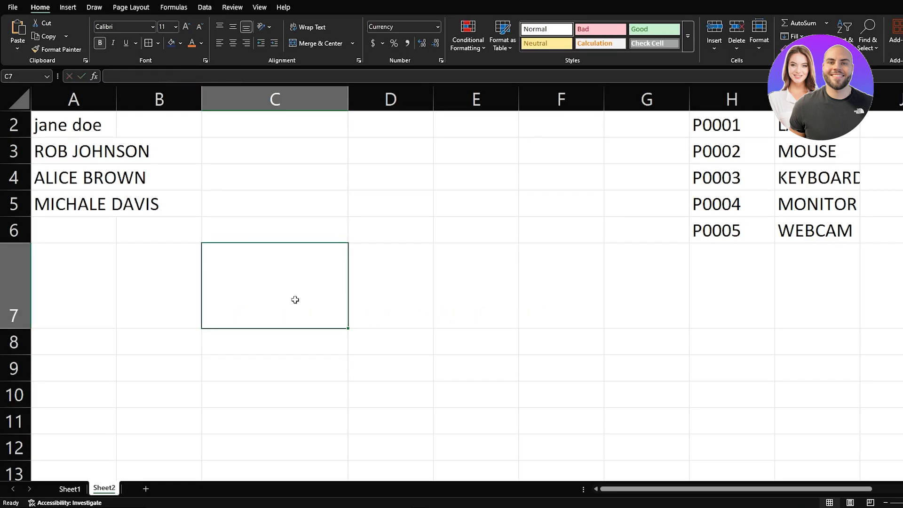
{"action": "right_click", "coordinate": [294, 299]}
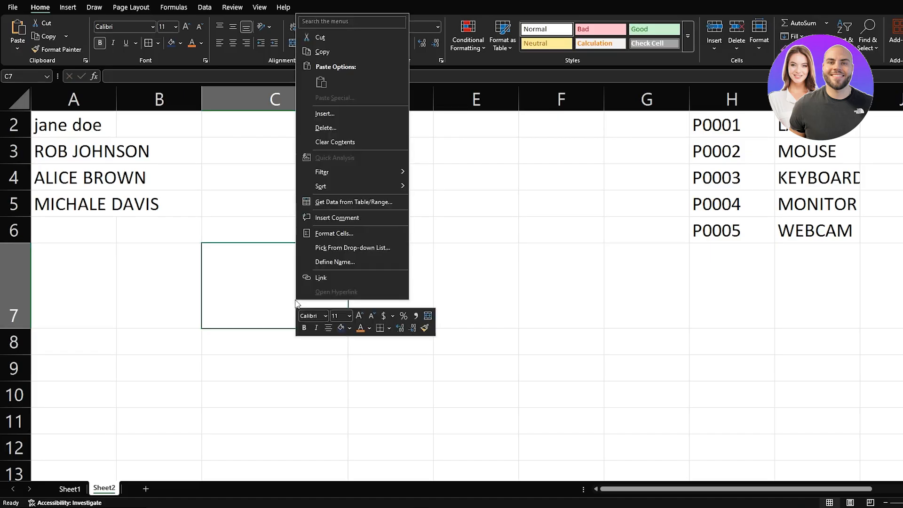
{"action": "left_click", "coordinate": [353, 140]}
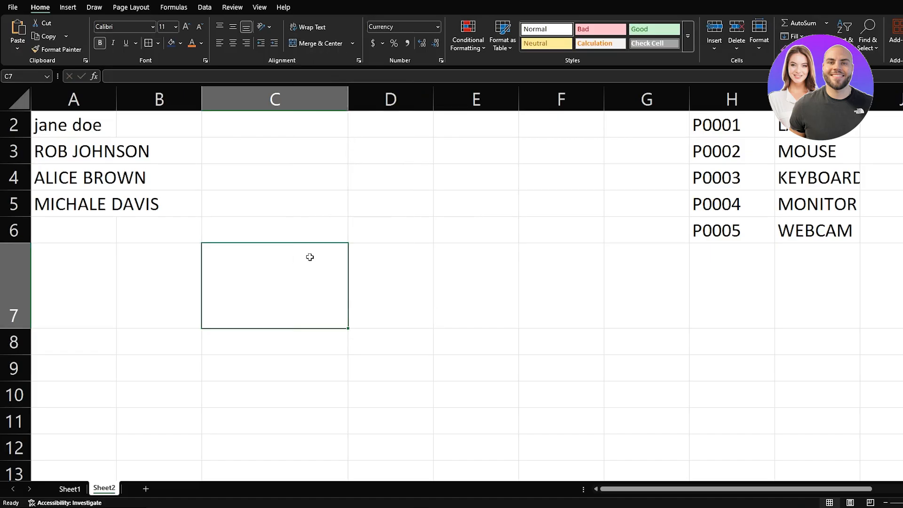
Step: Enter the formula =EOMONTH(TODAY(),0) in cell C7
{"action": "type", "text": "=EOM"}
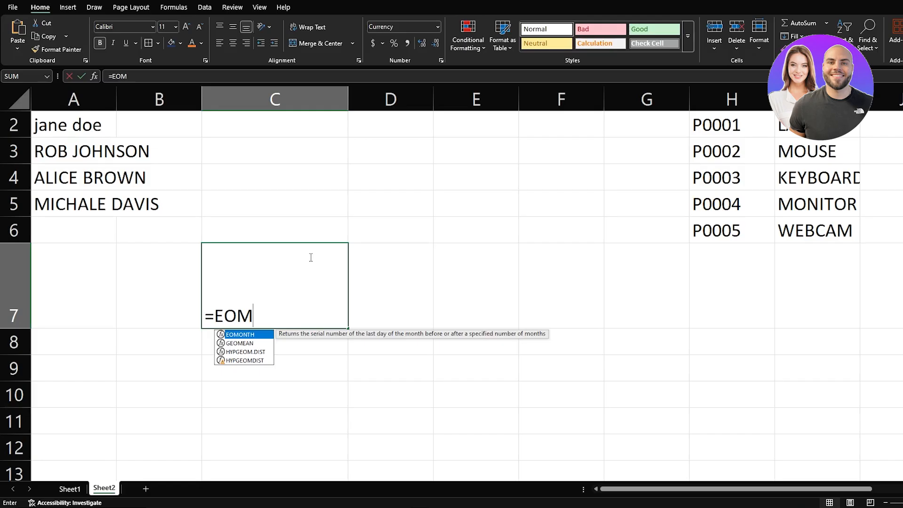
{"action": "type", "text": "ONTH"}
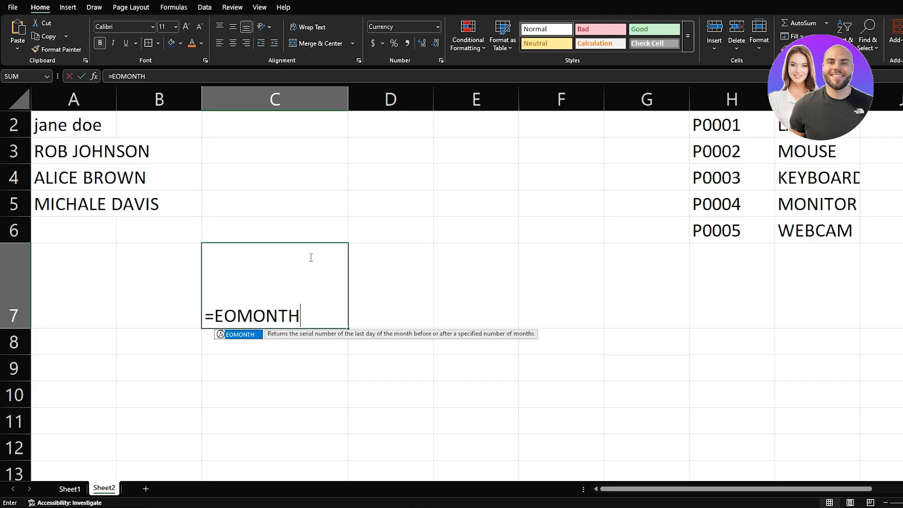
{"action": "type", "text": "(T"}
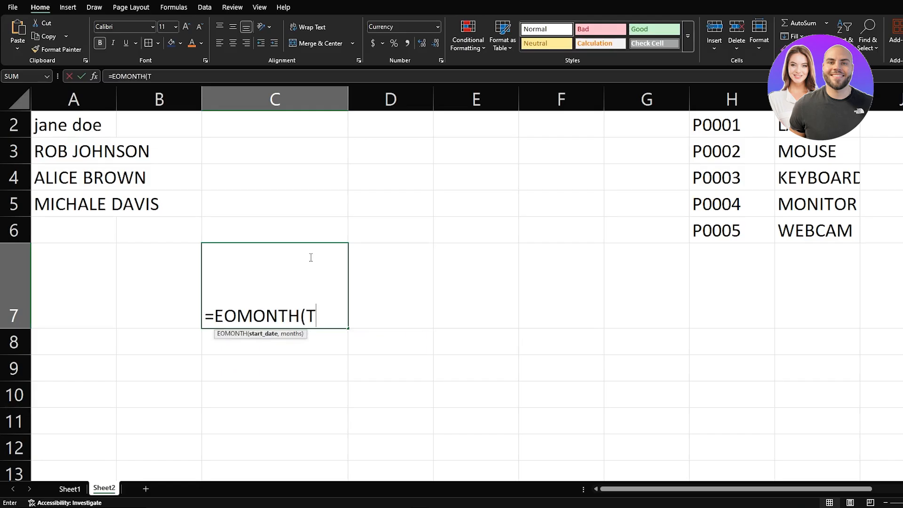
{"action": "type", "text": "ODAY"}
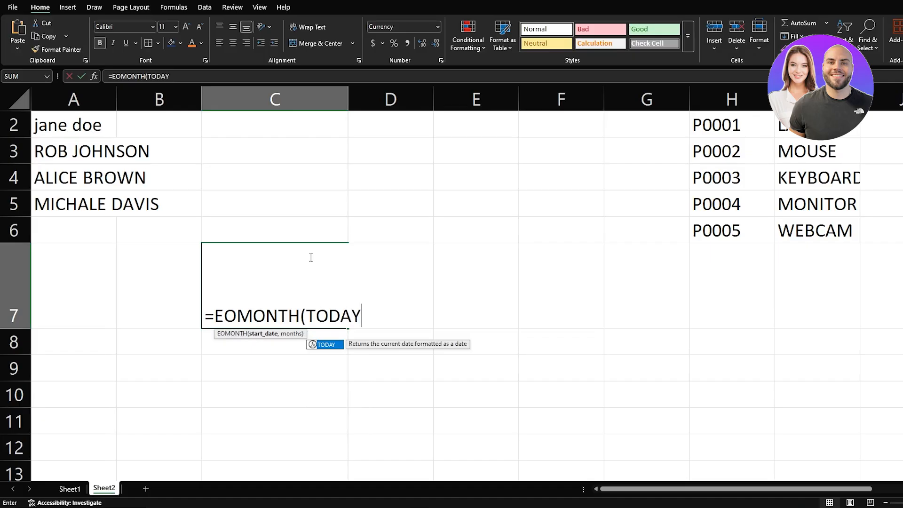
{"action": "type", "text": "()"}
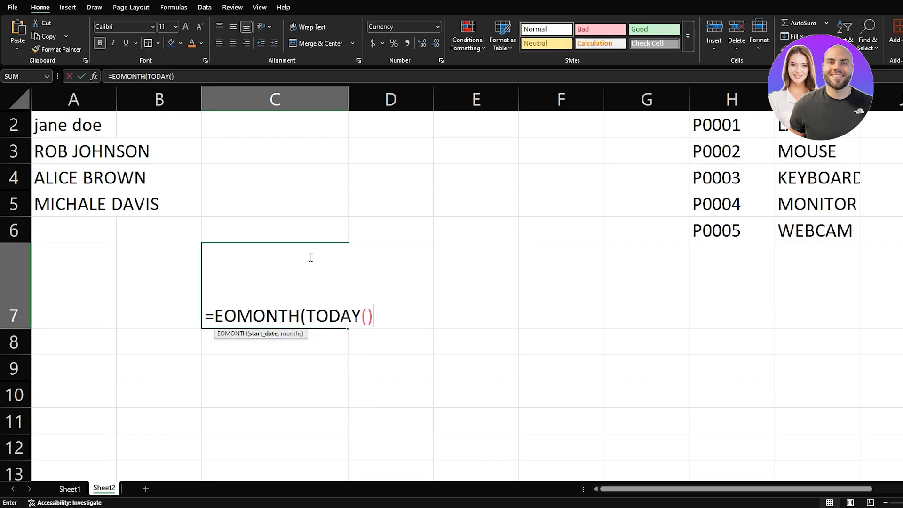
{"action": "type", "text": ",0)"}
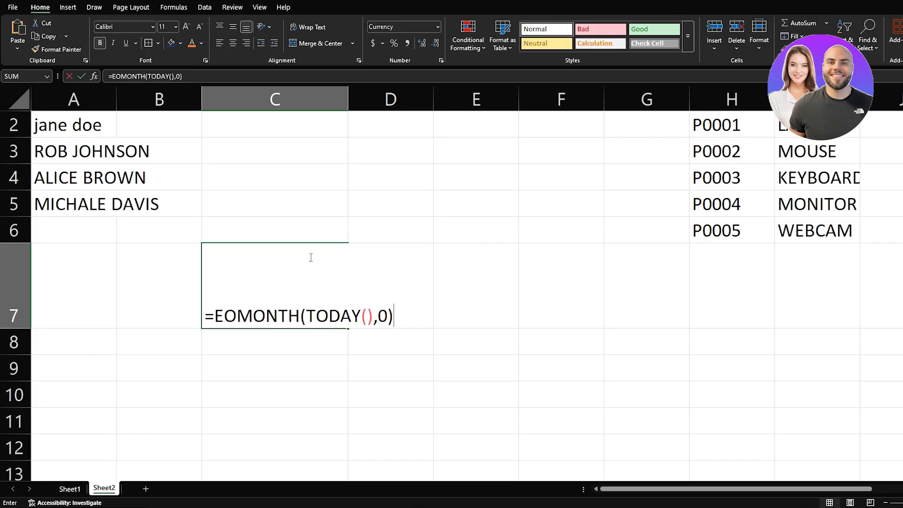
{"action": "key", "text": "Return"}
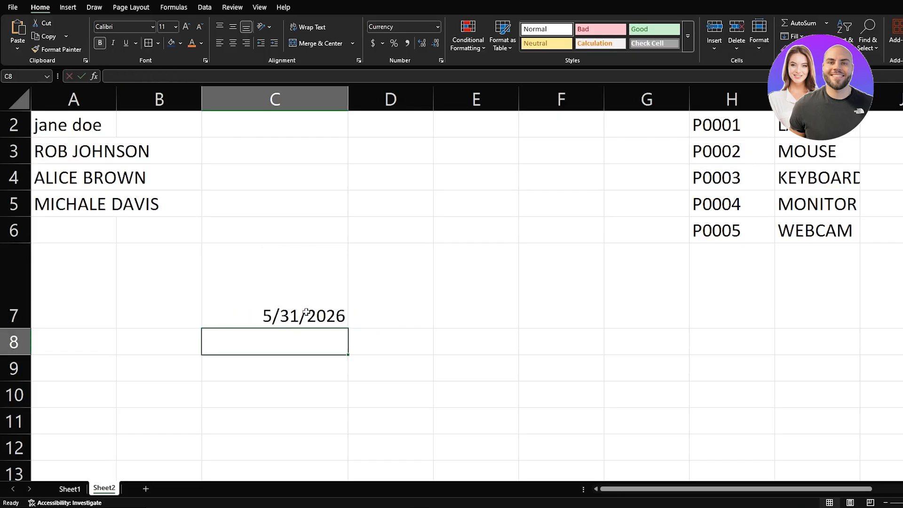
Step: Change the months argument of C7's EOMONTH formula to 1 and enter it
{"action": "left_click", "coordinate": [283, 305]}
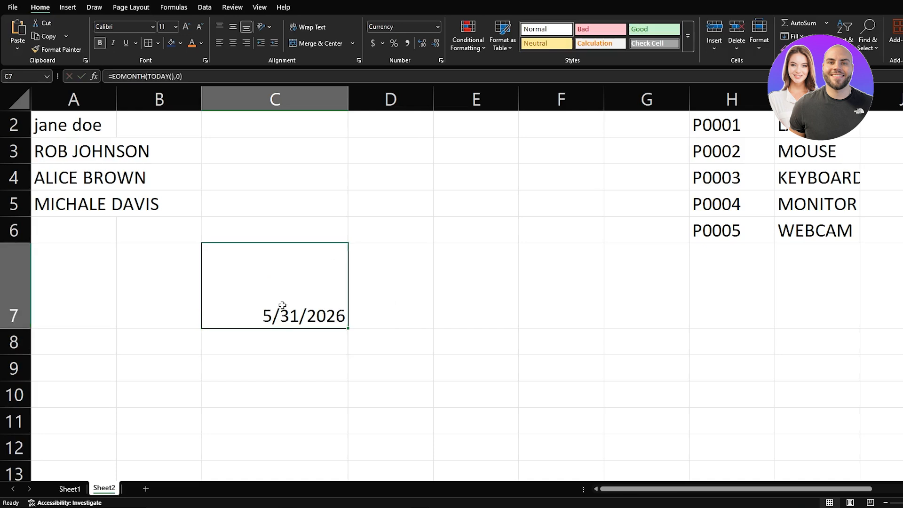
{"action": "left_click", "coordinate": [179, 76]}
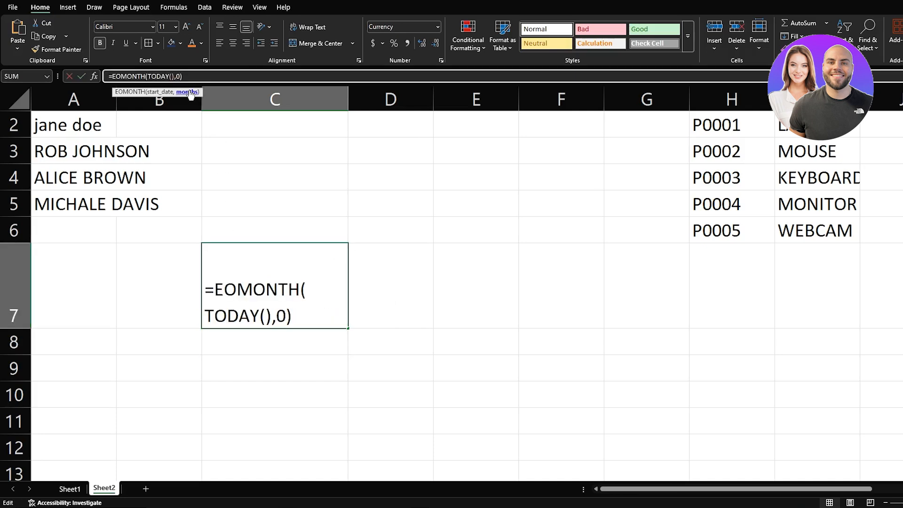
{"action": "key", "text": "BackSpace"}
{"action": "type", "text": "1"}
{"action": "key", "text": "Return"}
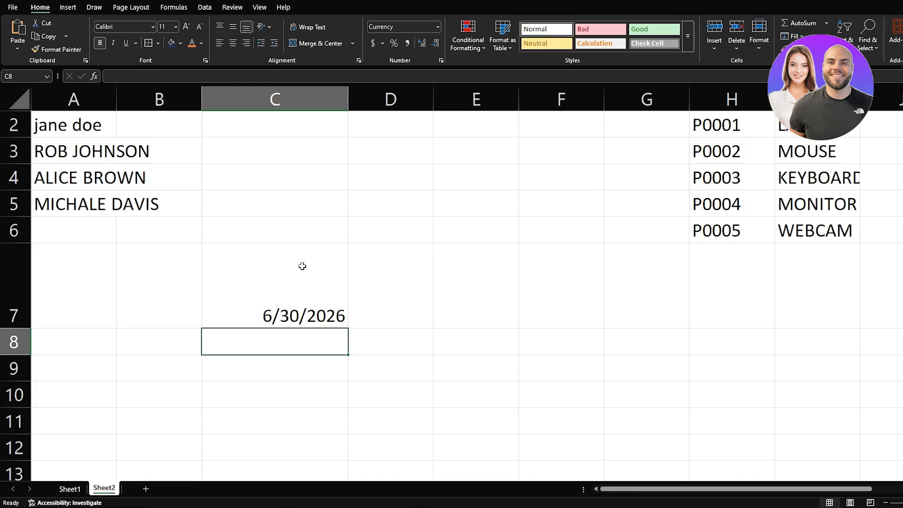
Step: Clear the EOMONTH formula from cell C7 and switch to Sheet1
{"action": "left_click", "coordinate": [299, 295]}
{"action": "key", "text": "Delete"}
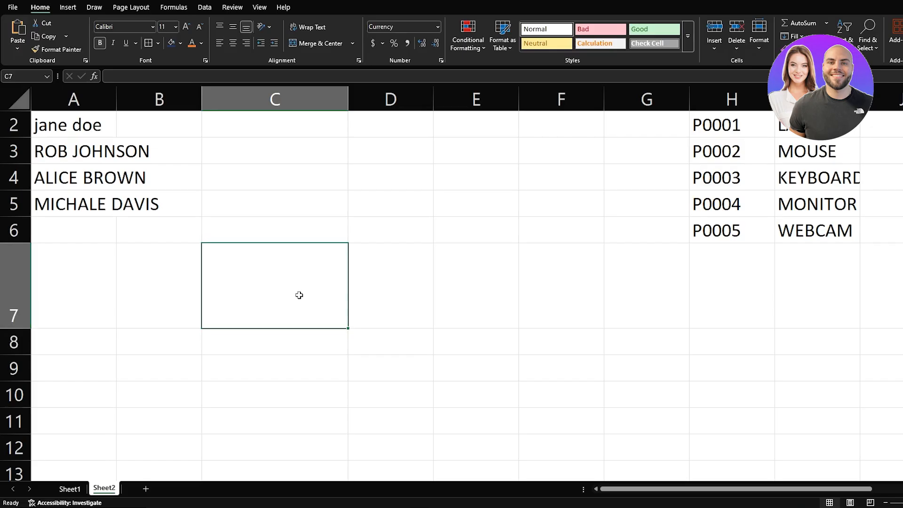
{"action": "left_click", "coordinate": [70, 489]}
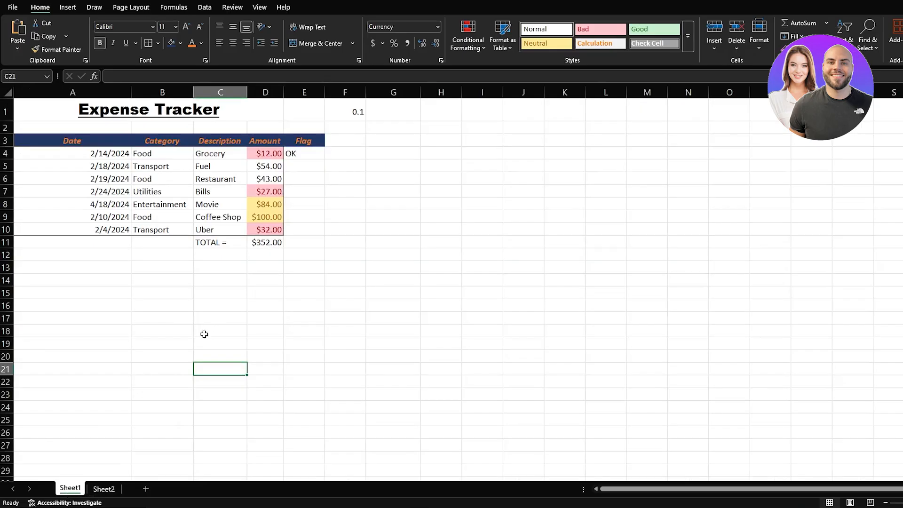
{"action": "left_click", "coordinate": [235, 295]}
{"action": "type", "text": "="}
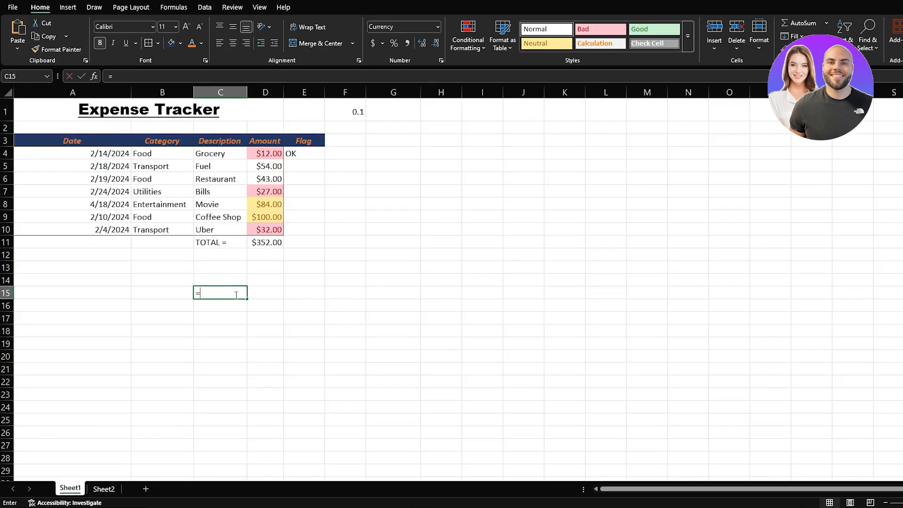
{"action": "type", "text": "ROUND"}
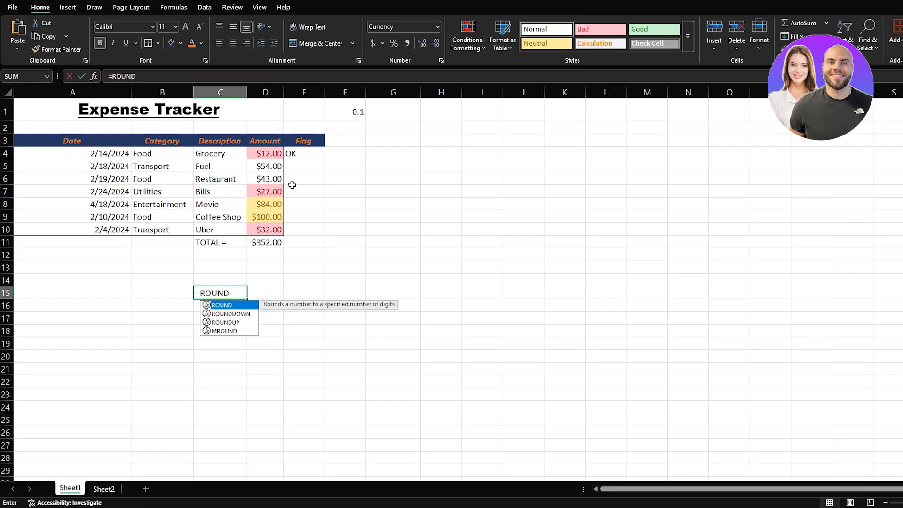
Step: Change the Fuel amount in cell D5 so that it shows $54.25
{"action": "double_click", "coordinate": [278, 167]}
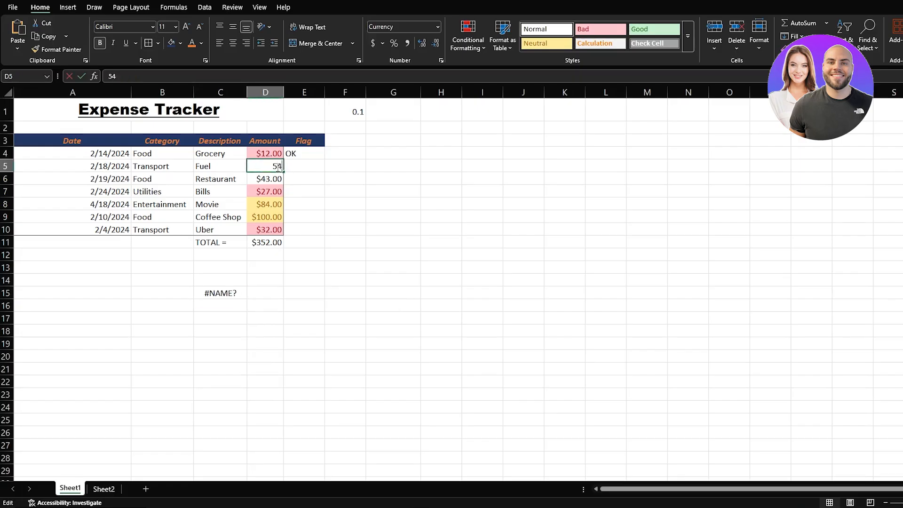
{"action": "type", "text": "2456"}
{"action": "key", "text": "Return"}
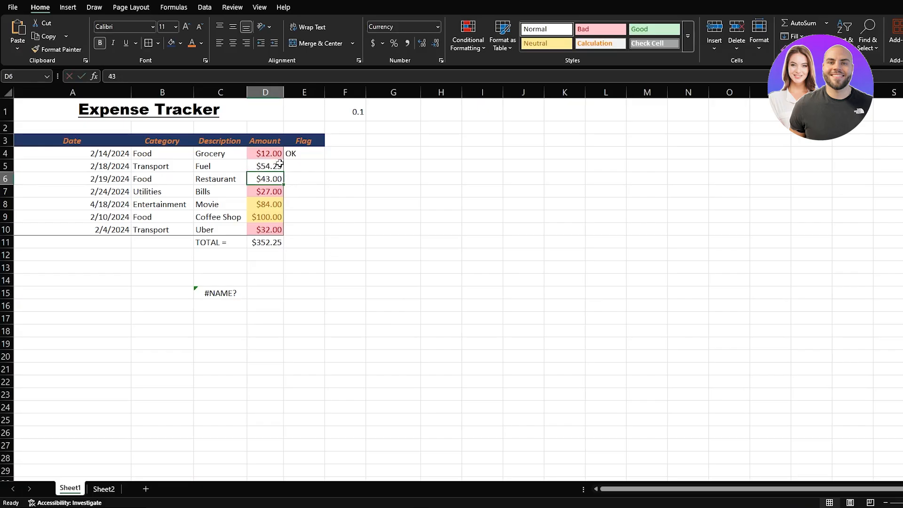
Step: Replace the content of cell C15 with the formula =ROUND(29.745,2)
{"action": "left_click", "coordinate": [234, 294]}
{"action": "key", "text": "Delete"}
{"action": "type", "text": "=ROUND"}
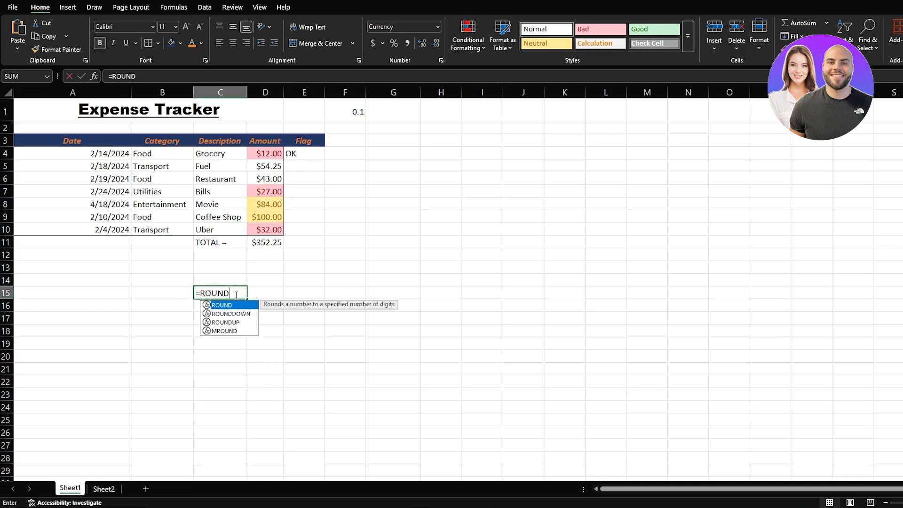
{"action": "type", "text": "("}
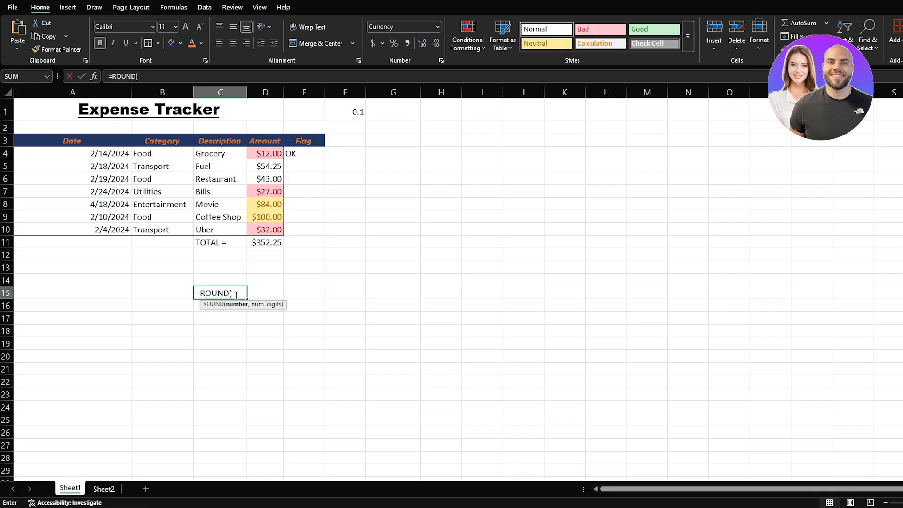
{"action": "type", "text": "29.745,2)"}
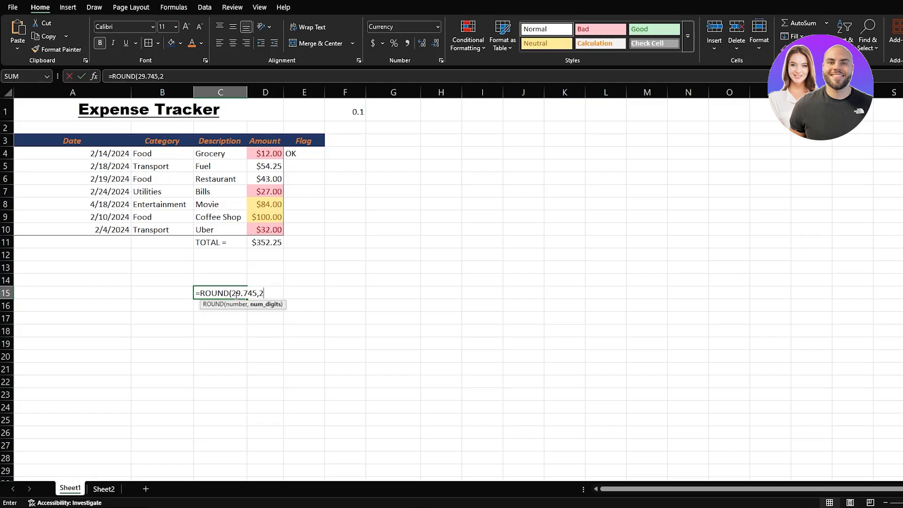
{"action": "key", "text": "Return"}
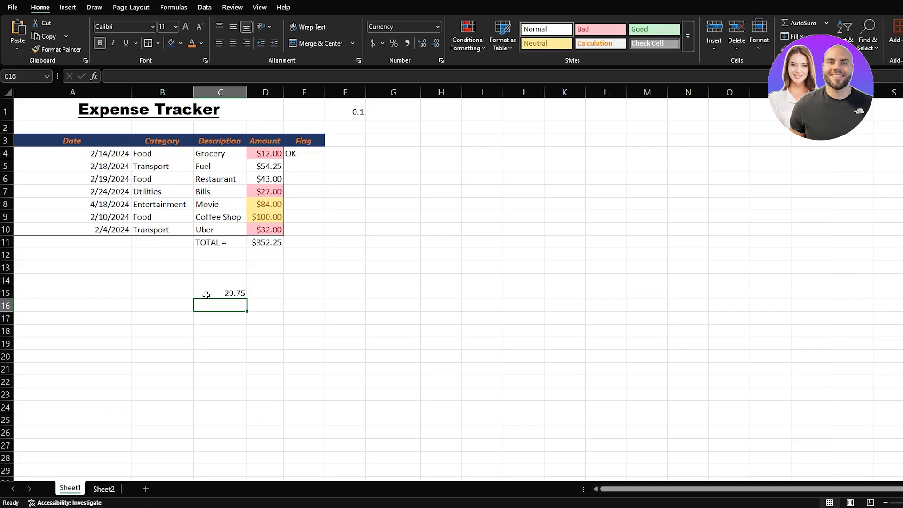
Step: Replace the content of cell C15 with the formula =ROUND(D5,1)
{"action": "left_click", "coordinate": [206, 295]}
{"action": "key", "text": "Delete"}
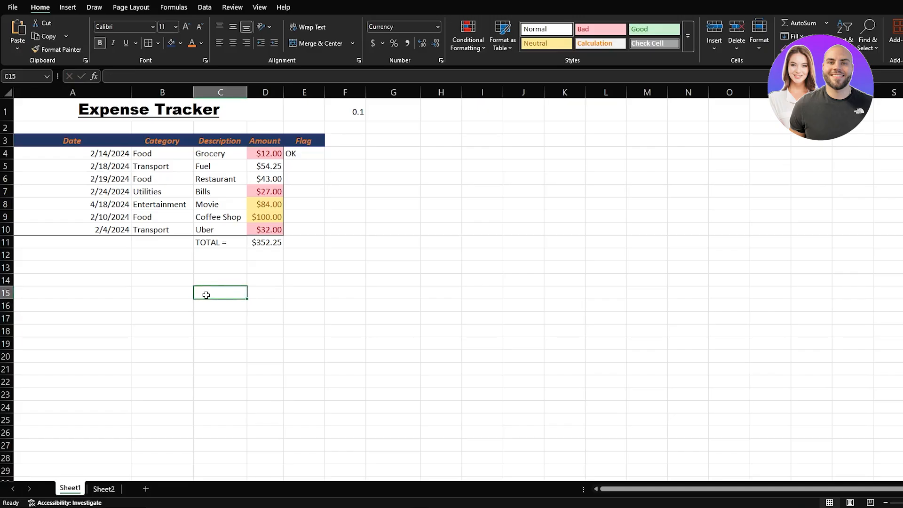
{"action": "type", "text": "=ROUND("}
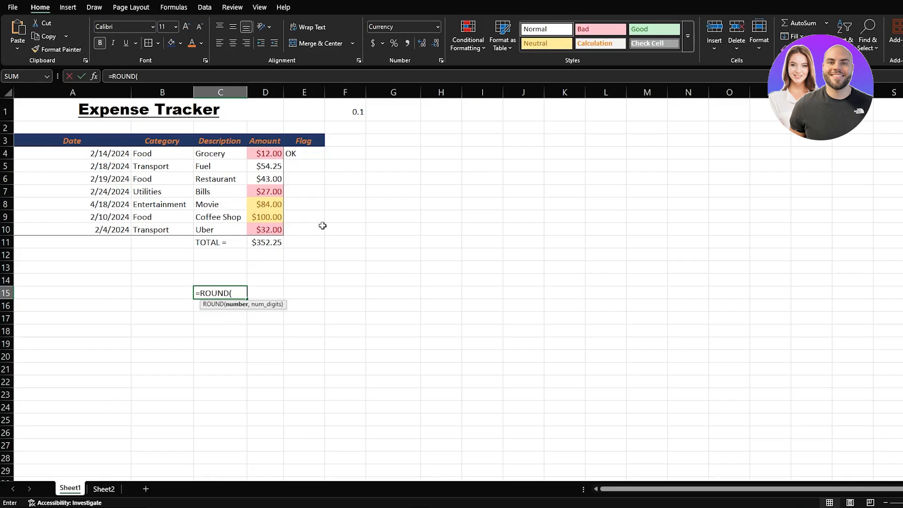
{"action": "type", "text": "D5"}
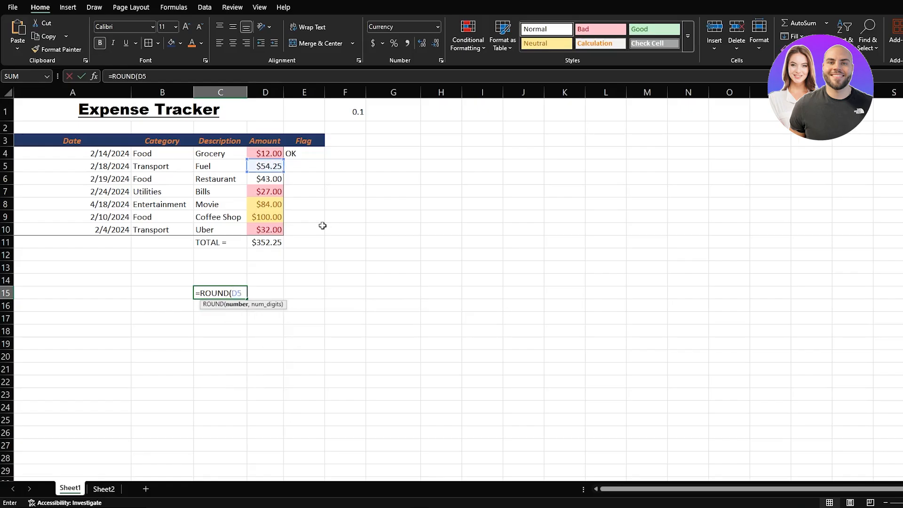
{"action": "type", "text": ",1)"}
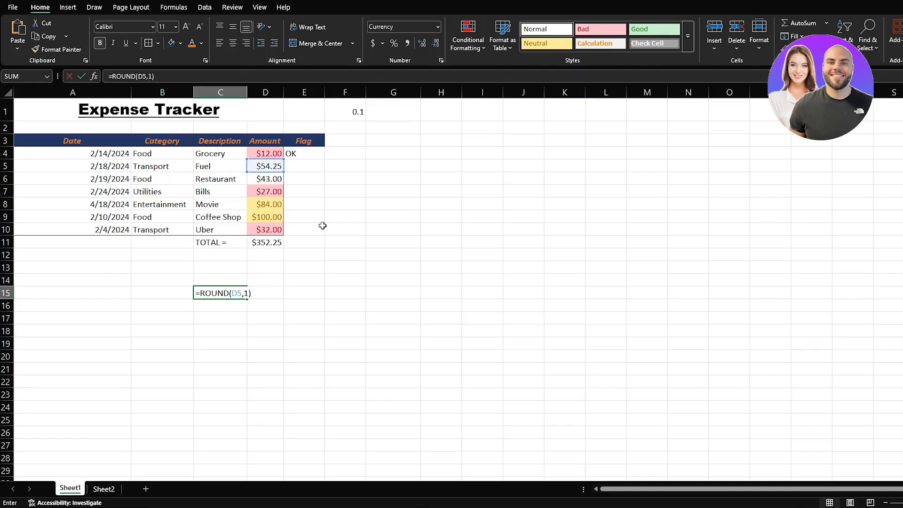
{"action": "key", "text": "Return"}
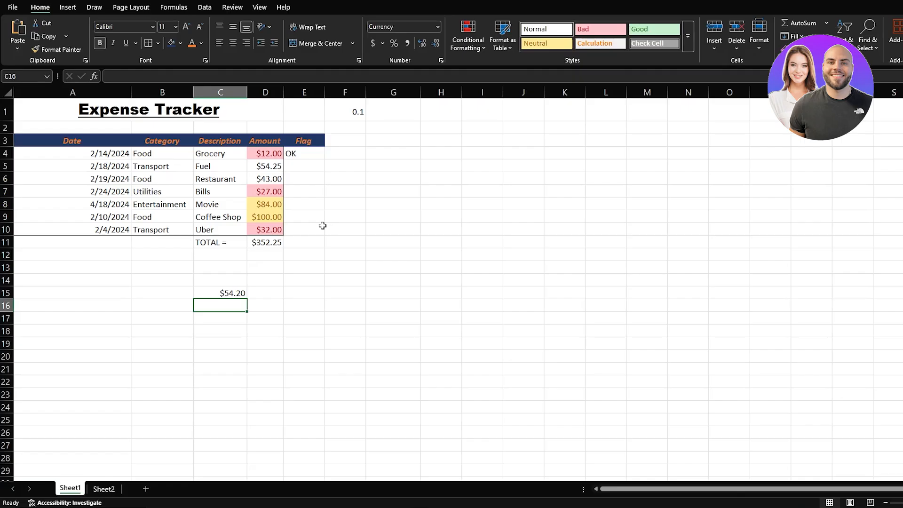
Step: Change the function in C15's formula to ROUNDUP, keeping the arguments D5 and 1
{"action": "left_click", "coordinate": [221, 294]}
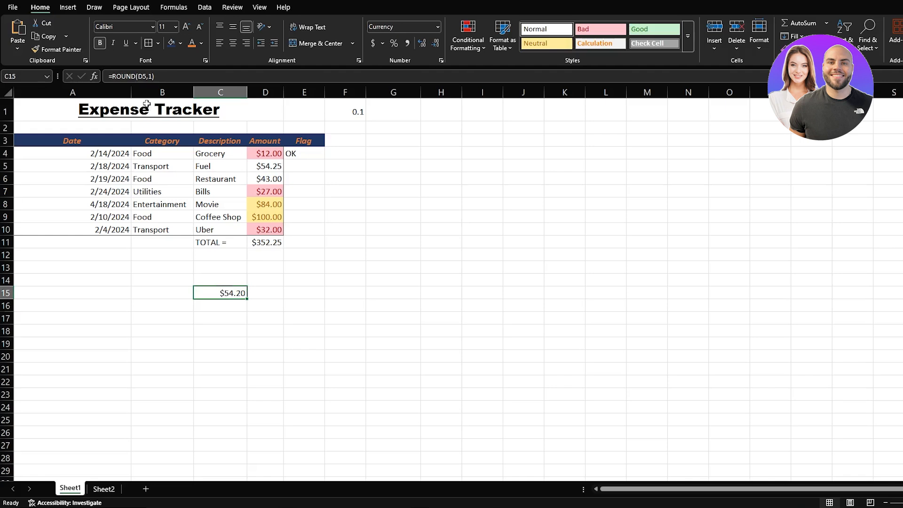
{"action": "left_click", "coordinate": [137, 76]}
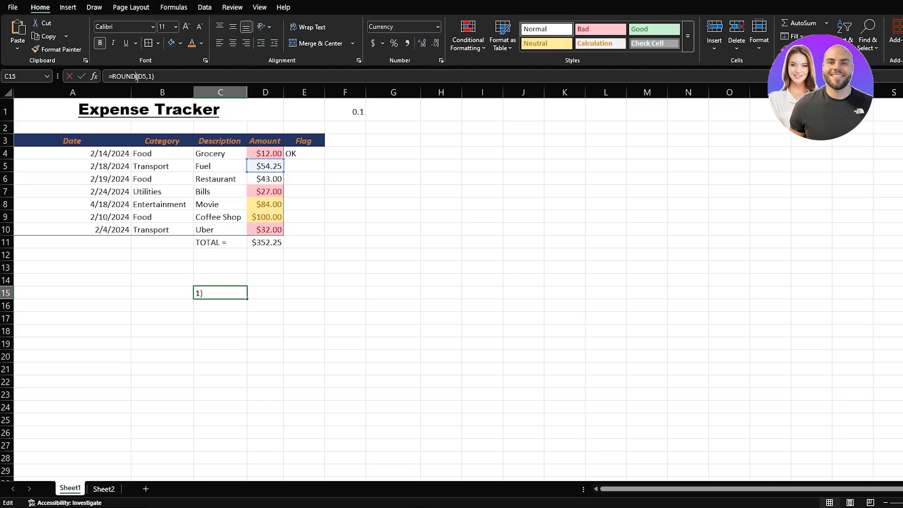
{"action": "type", "text": "UP"}
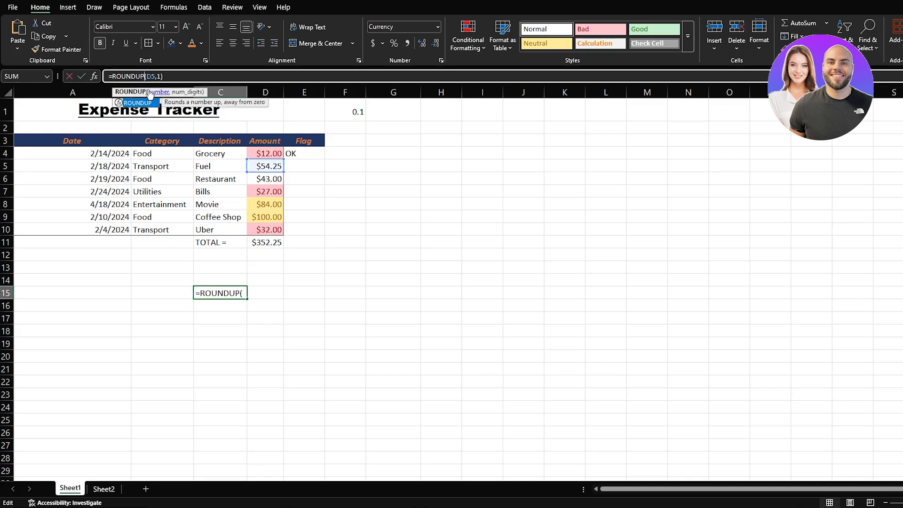
{"action": "key", "text": "Return"}
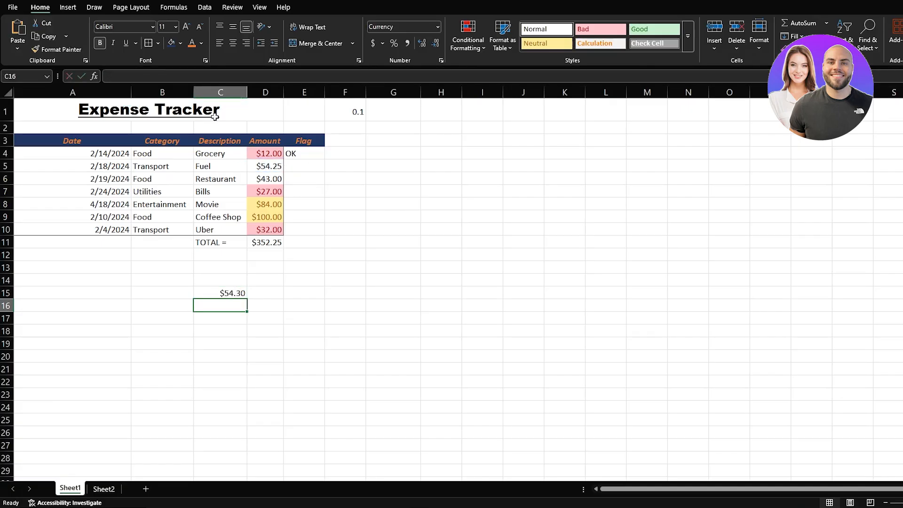
Step: Change the function in C15's formula to ROUNDDOWN, keeping the arguments D5 and 1
{"action": "left_click", "coordinate": [231, 289]}
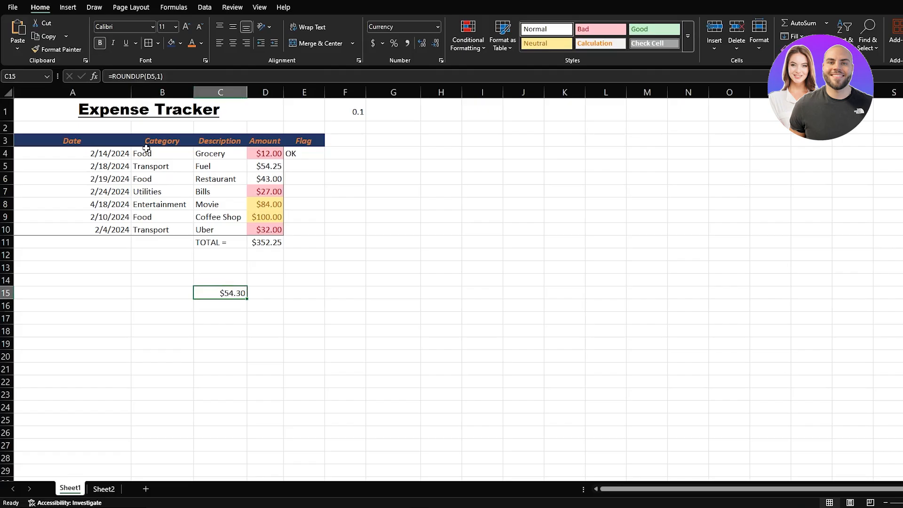
{"action": "left_click", "coordinate": [144, 78]}
{"action": "key", "text": "BackSpace"}
{"action": "key", "text": "BackSpace"}
{"action": "type", "text": "DOW"}
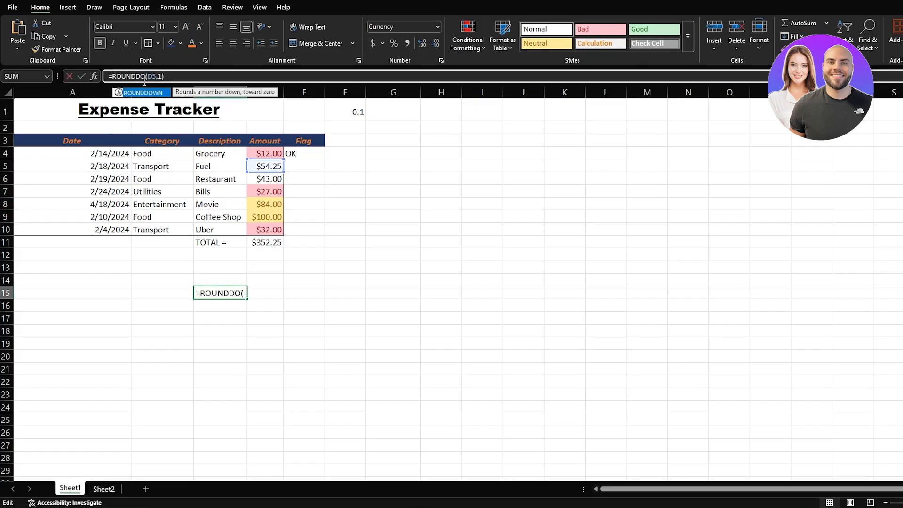
{"action": "type", "text": "N"}
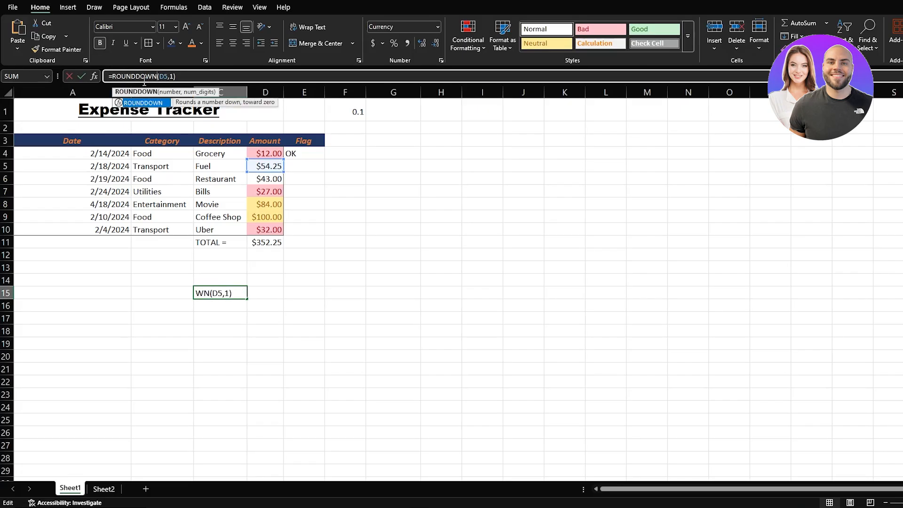
{"action": "key", "text": "Return"}
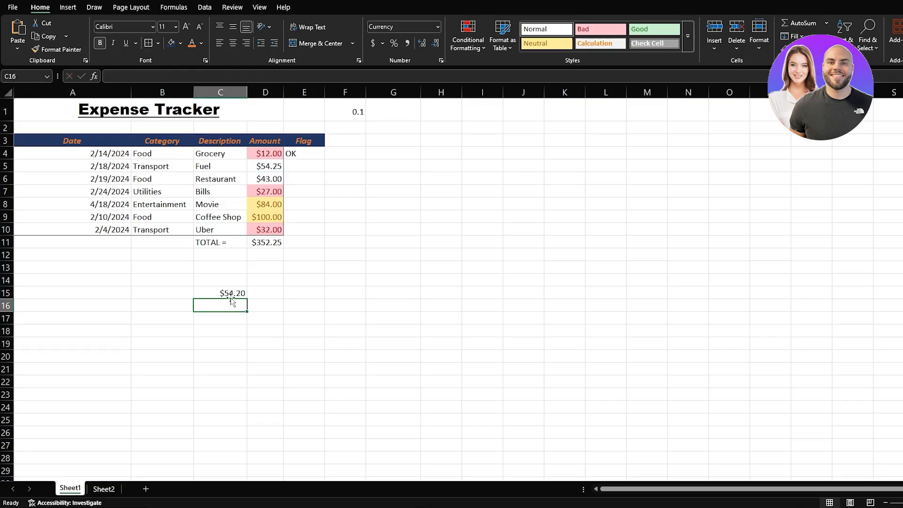
Step: Clear cell C15 and enter the formula =INT(D5) in it
{"action": "left_click", "coordinate": [230, 293]}
{"action": "key", "text": "Delete"}
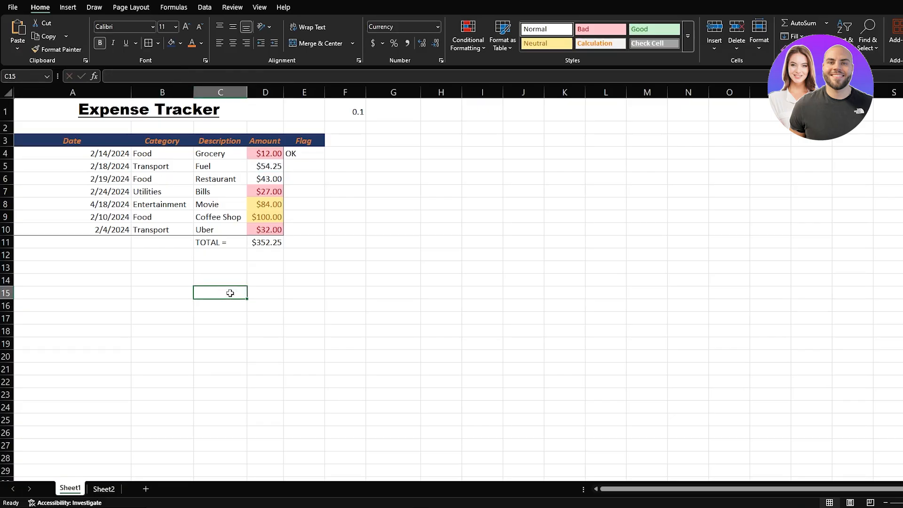
{"action": "type", "text": "=INT"}
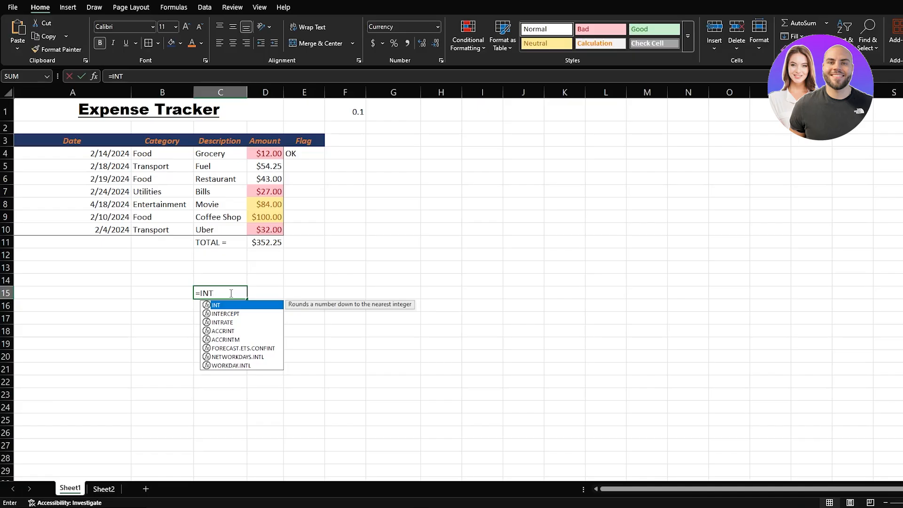
{"action": "type", "text": "("}
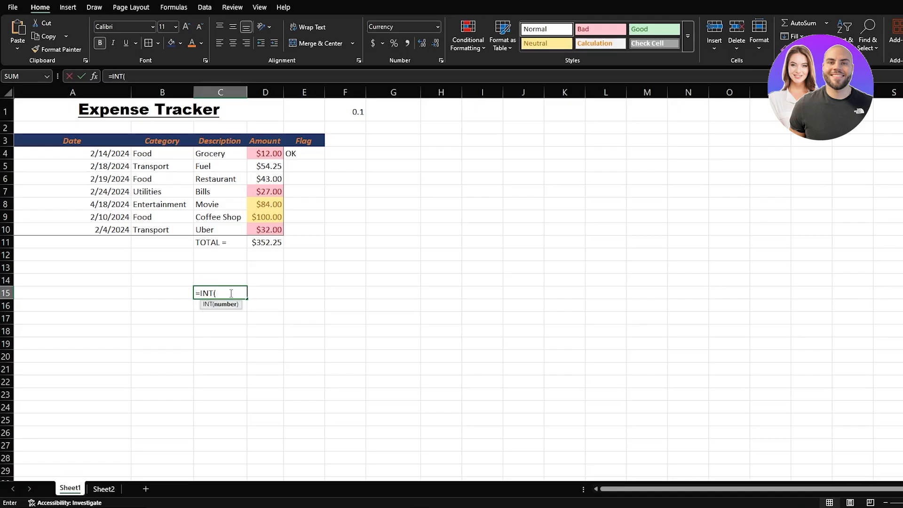
{"action": "type", "text": "D5"}
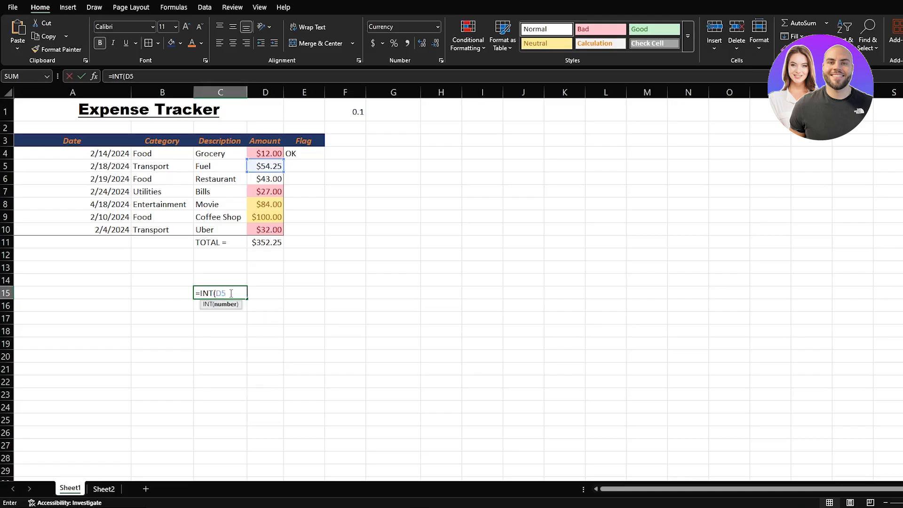
{"action": "type", "text": ")"}
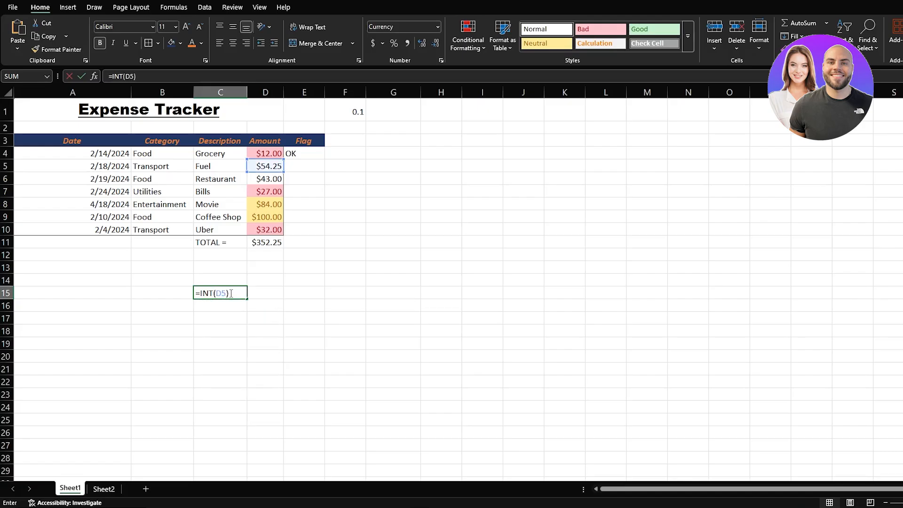
{"action": "key", "text": "Return"}
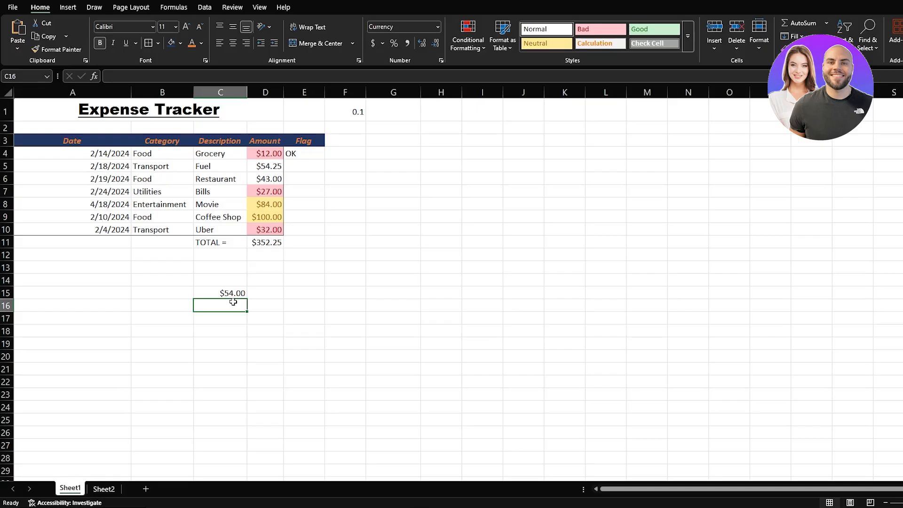
Step: Overwrite cell C15 with the formula =MOD(10,3)
{"action": "key", "text": "Up"}
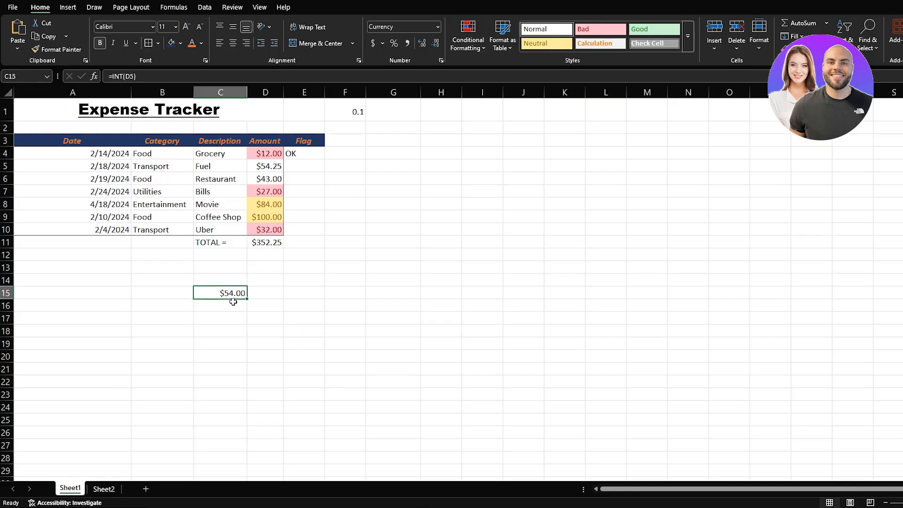
{"action": "type", "text": "=MOD"}
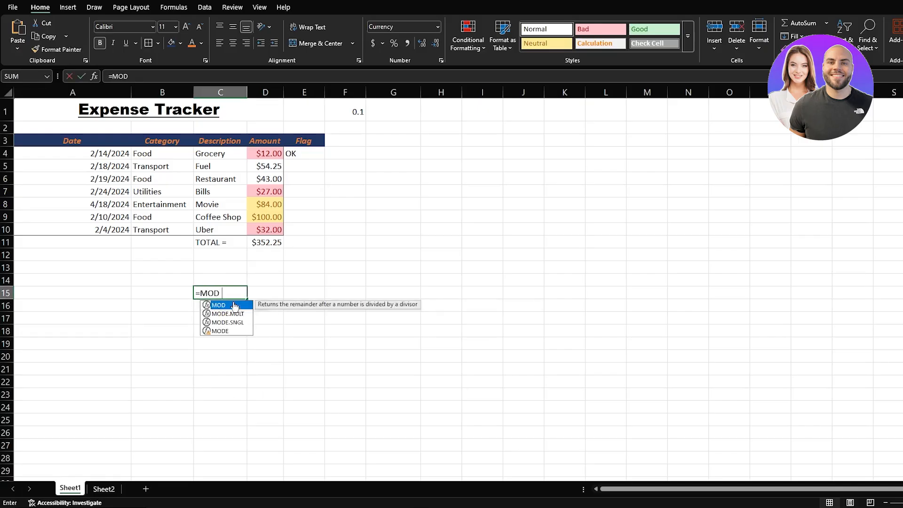
{"action": "double_click", "coordinate": [235, 306]}
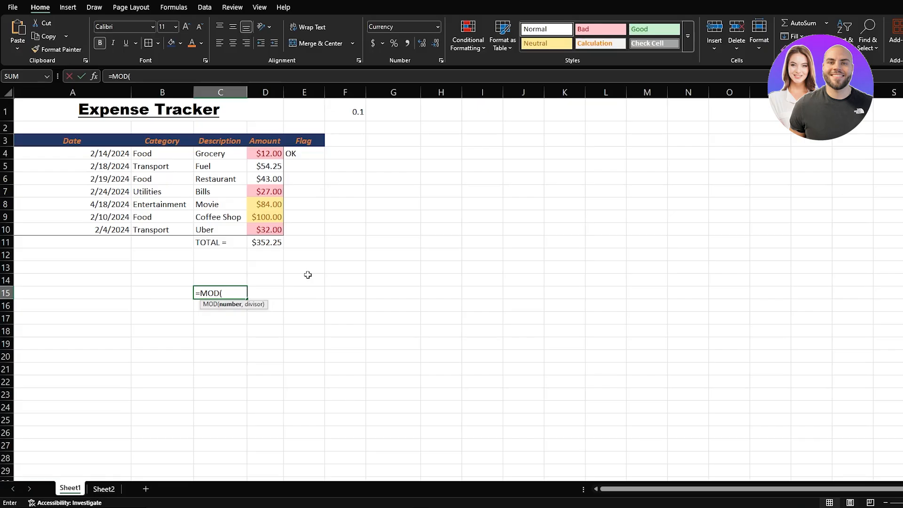
{"action": "type", "text": "10,3)"}
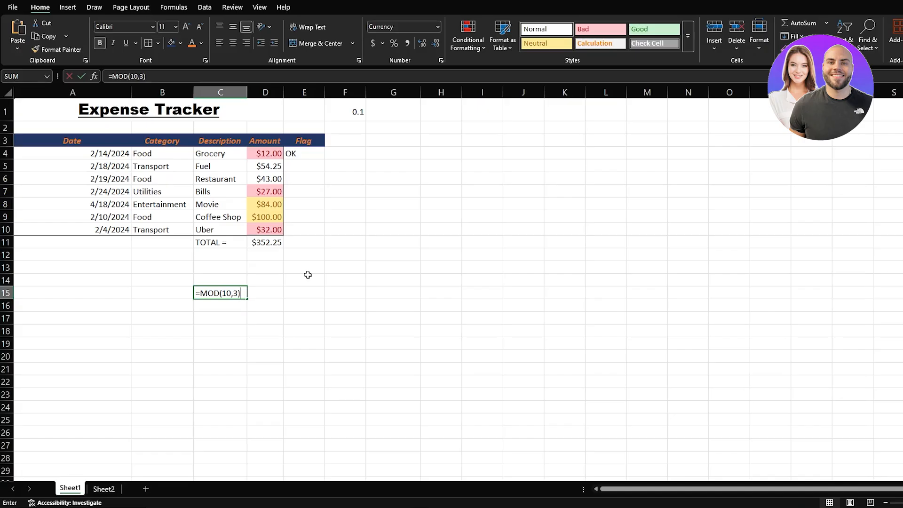
{"action": "key", "text": "Return"}
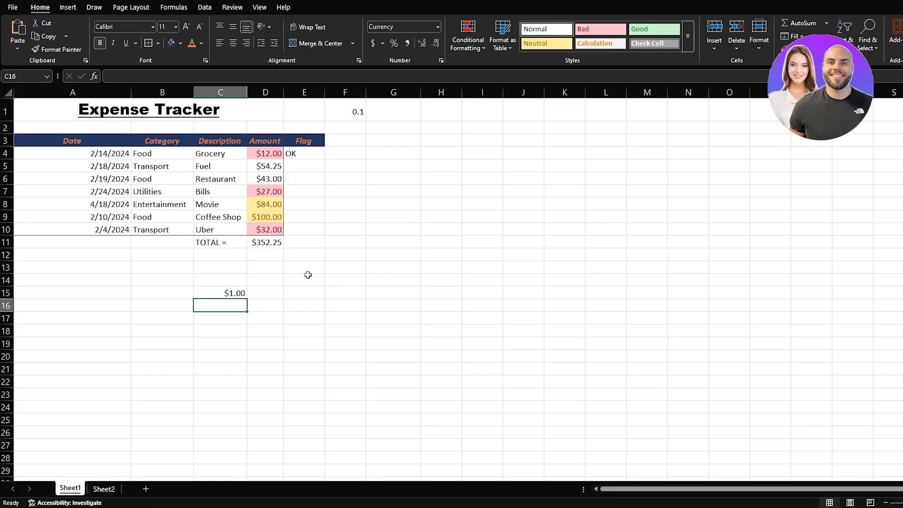
Step: Overwrite cell C15 with the formula =ABS(-546)
{"action": "left_click", "coordinate": [237, 292]}
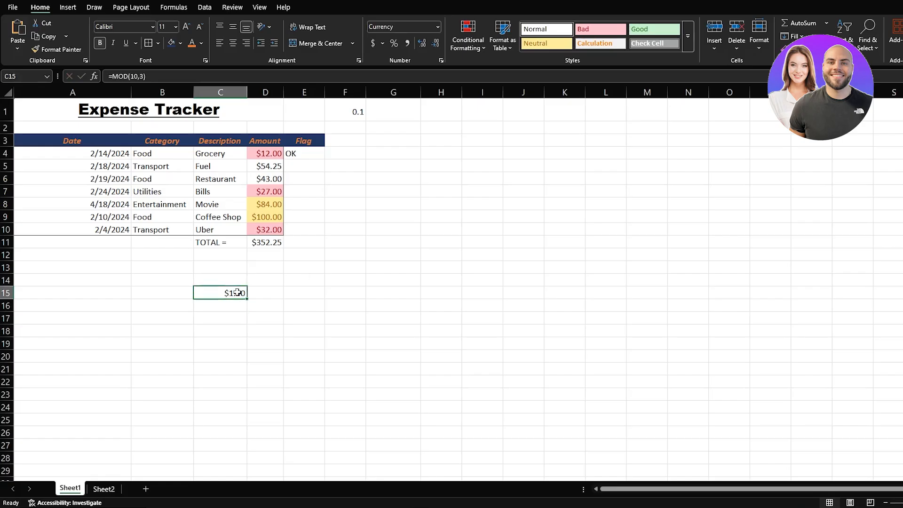
{"action": "type", "text": "=ABS"}
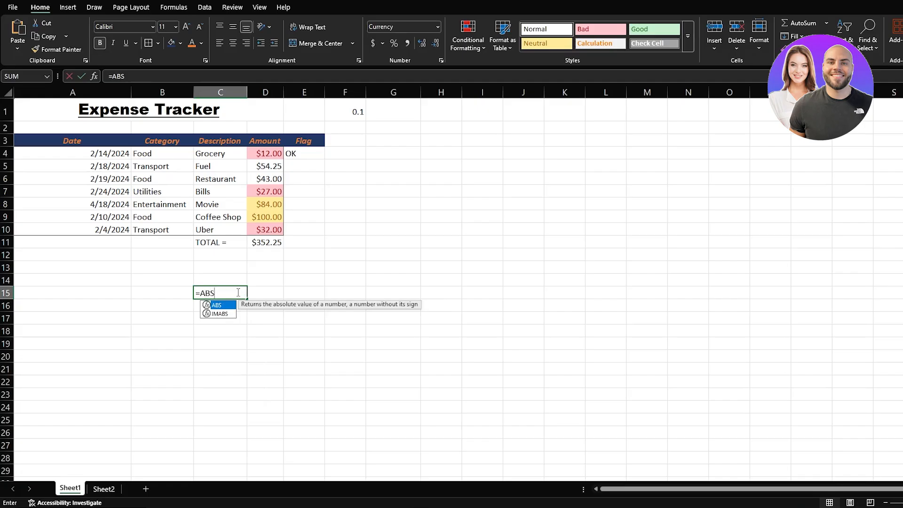
{"action": "type", "text": "("}
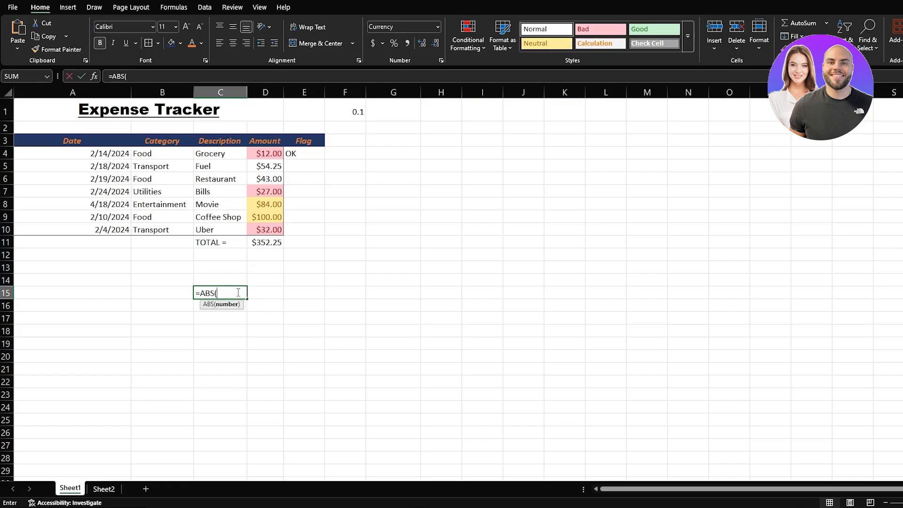
{"action": "type", "text": "-546)"}
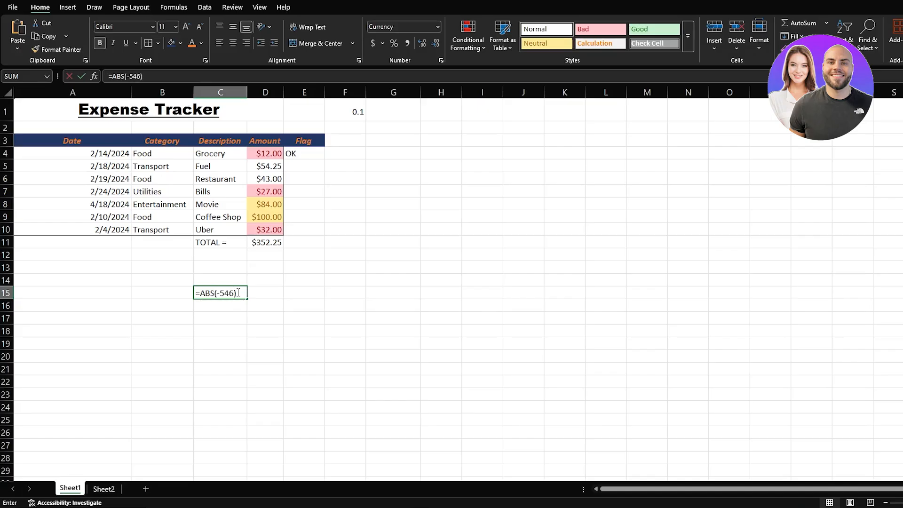
{"action": "key", "text": "Return"}
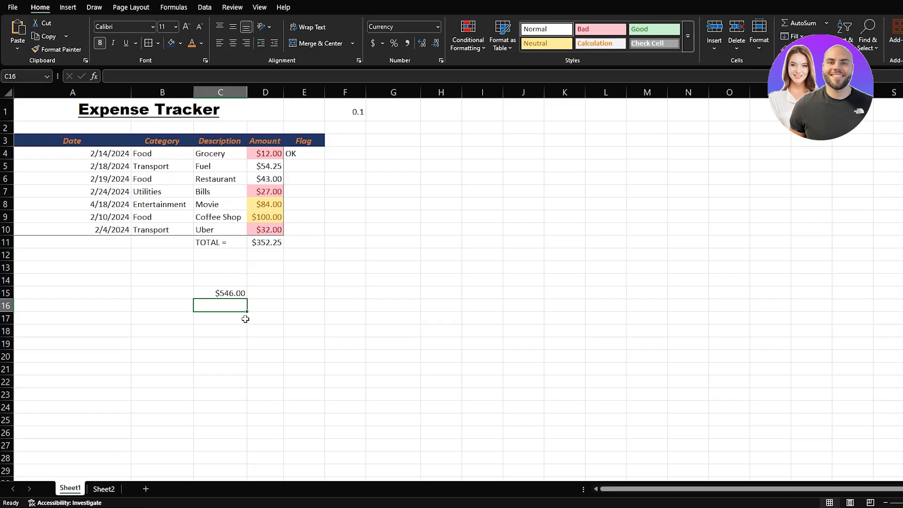
Step: Begin an IFS formula in cell C15 with D4>100 as its first logical test
{"action": "left_click", "coordinate": [231, 293]}
{"action": "type", "text": "="}
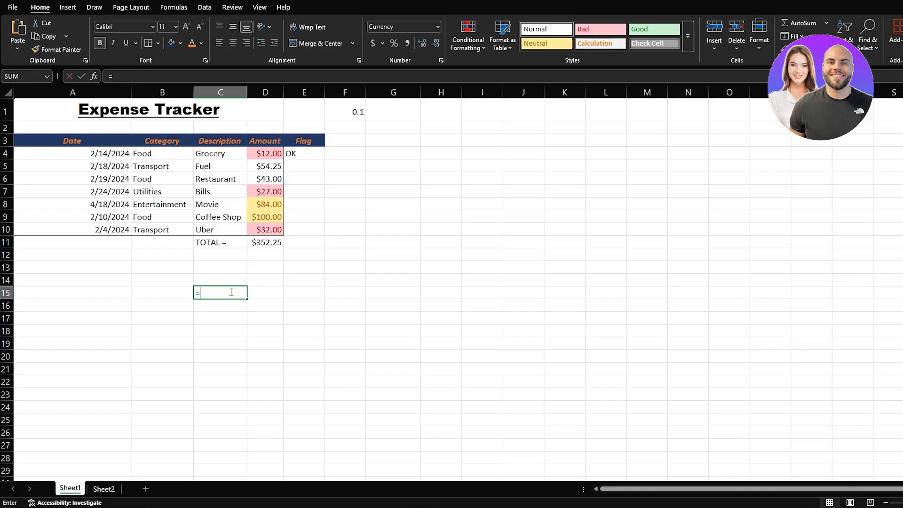
{"action": "type", "text": "IFS"}
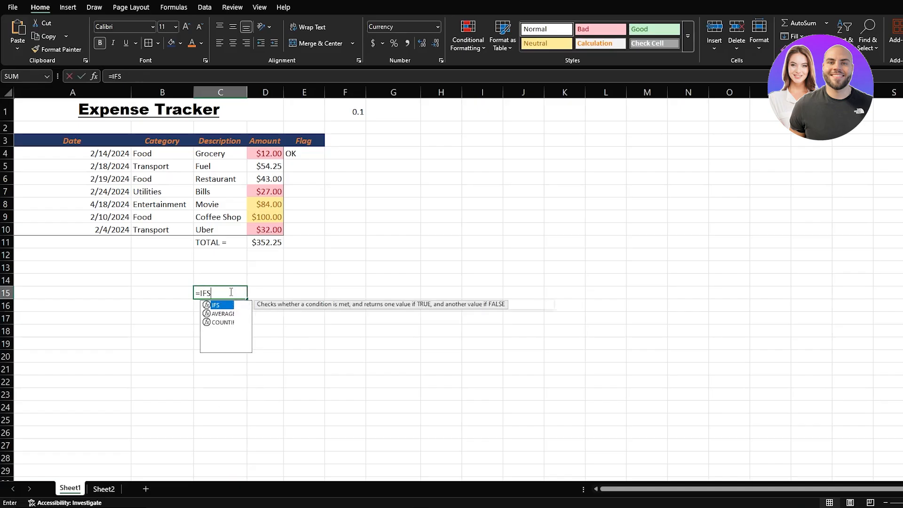
{"action": "type", "text": "("}
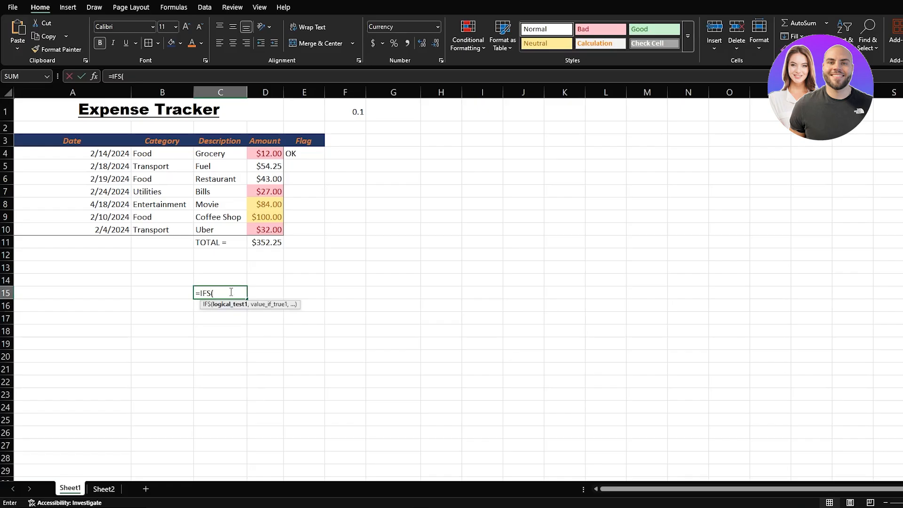
{"action": "type", "text": "D4>100"}
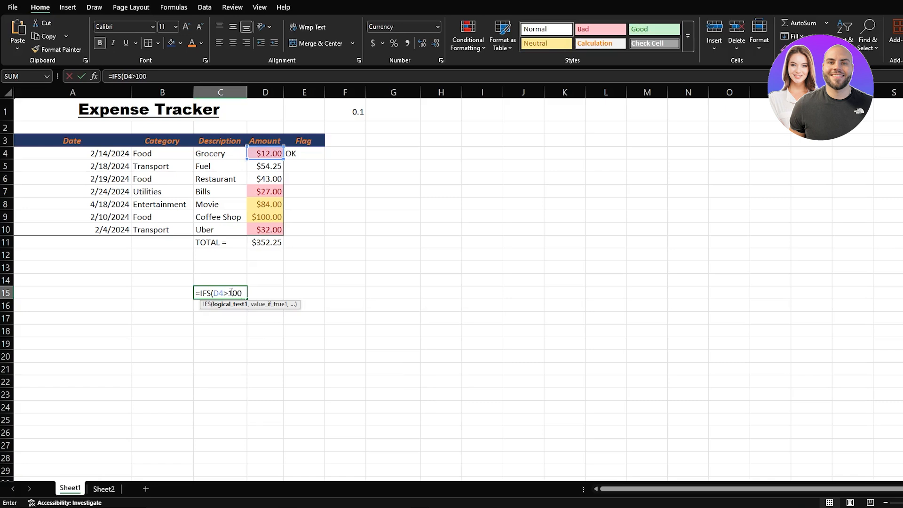
Step: Change the first logical test of the IFS formula in cell C15 to D9>=100
{"action": "key", "text": "BackSpace"}
{"action": "key", "text": "BackSpace"}
{"action": "key", "text": "BackSpace"}
{"action": "key", "text": "Left"}
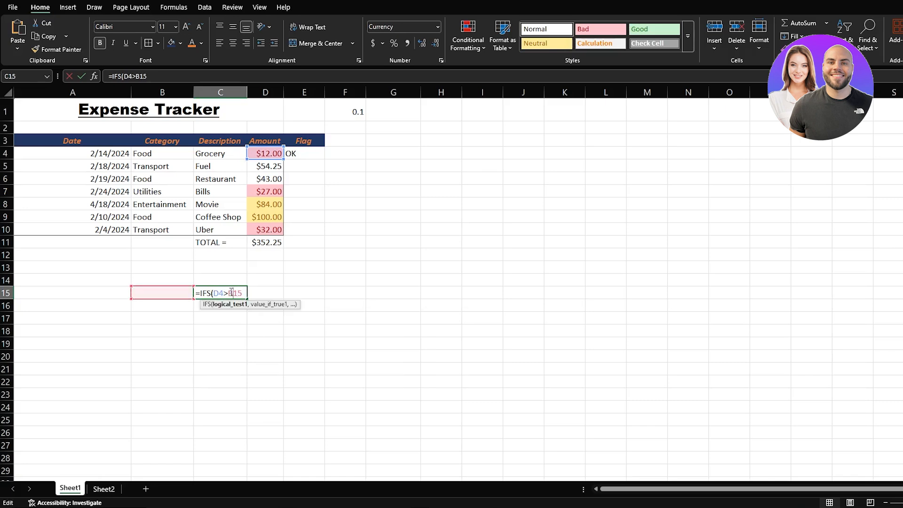
{"action": "key", "text": "BackSpace"}
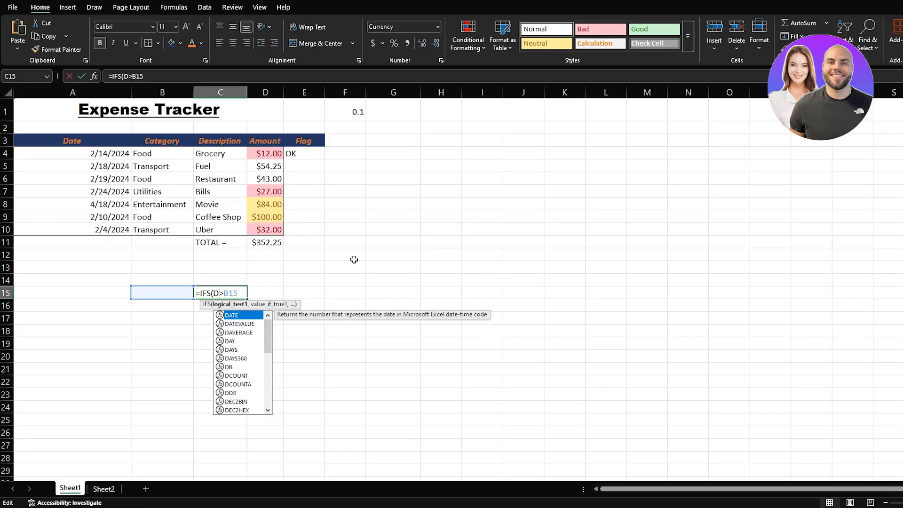
{"action": "type", "text": "9"}
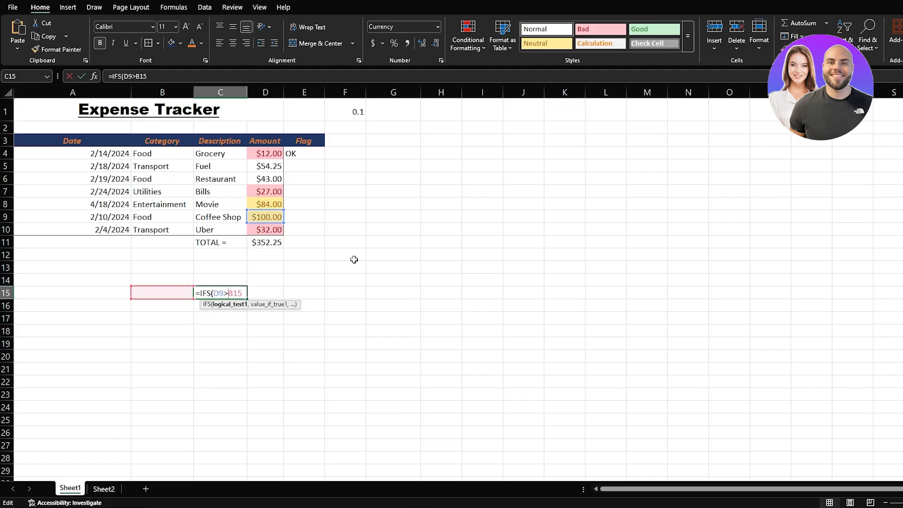
{"action": "key", "text": "Right"}
{"action": "type", "text": "="}
{"action": "key", "text": "BackSpace"}
{"action": "key", "text": "BackSpace"}
{"action": "key", "text": "BackSpace"}
{"action": "type", "text": "100"}
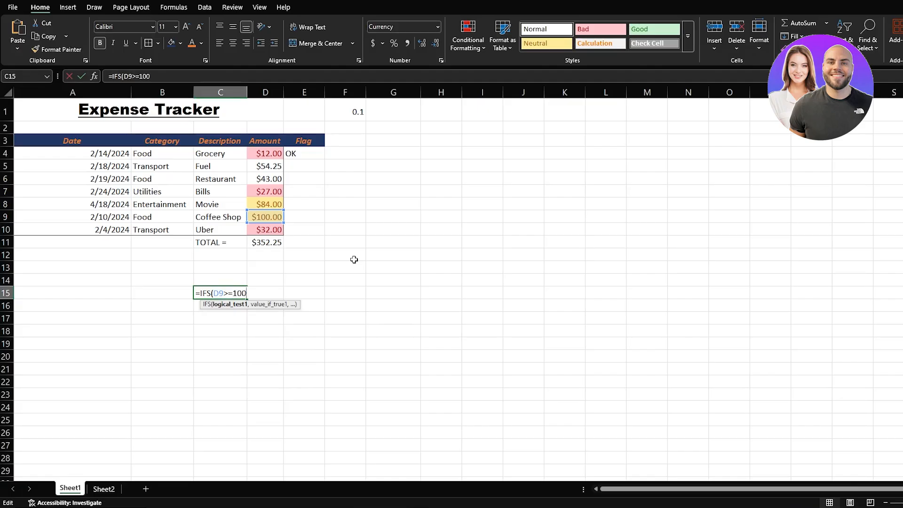
Step: Make the IFS formula return "HIGH" for its first test and add D9>50 returning "MEDIUM"
{"action": "type", "text": ","}
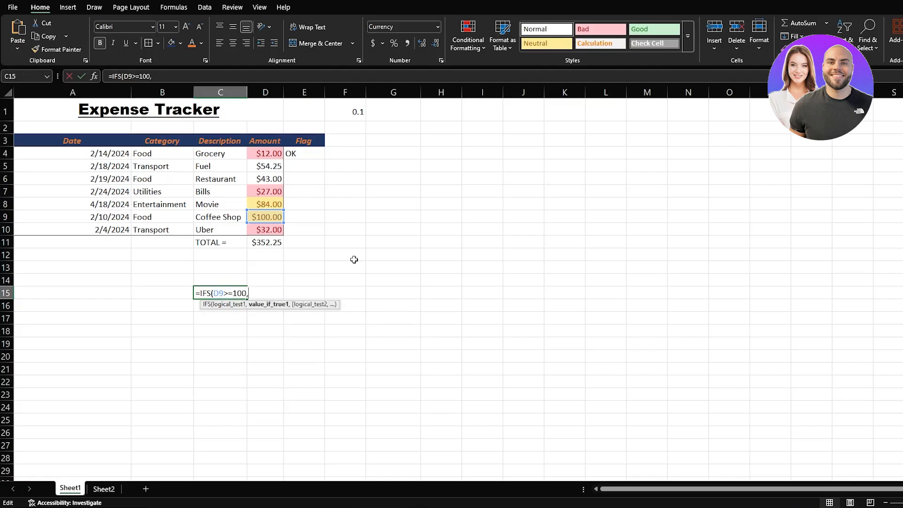
{"action": "type", "text": "\"HIGH\","}
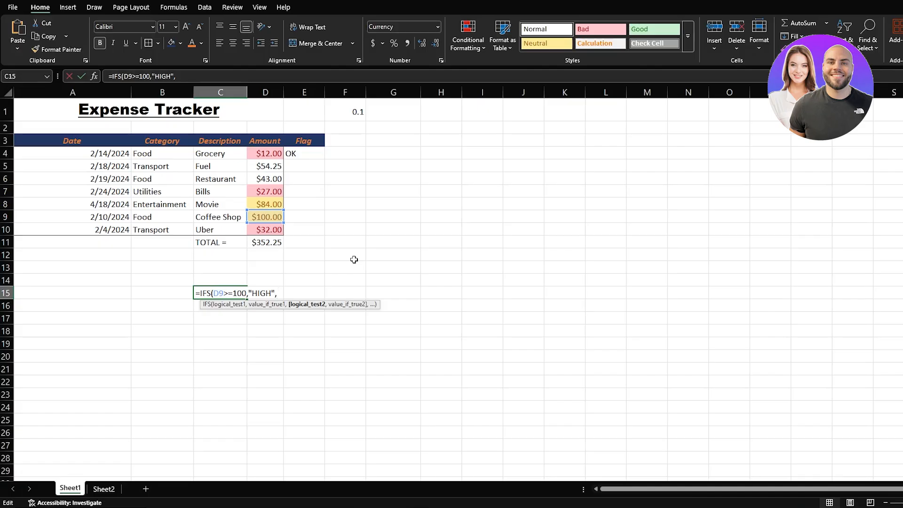
{"action": "type", "text": "D9"}
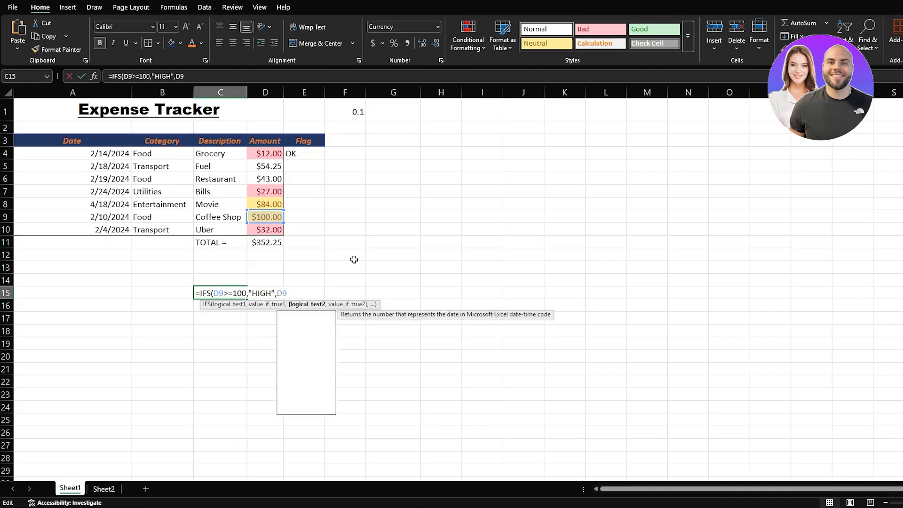
{"action": "type", "text": ">50"}
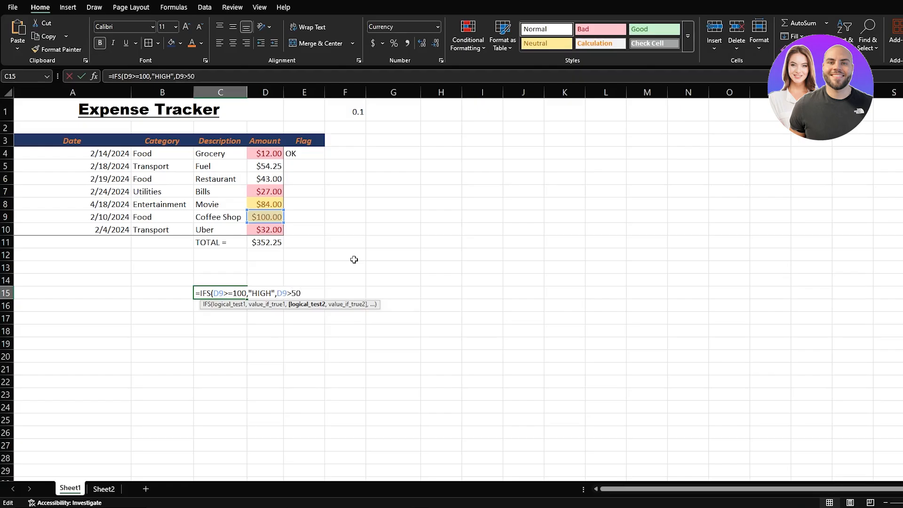
{"action": "type", "text": ",\"MEDIUM"}
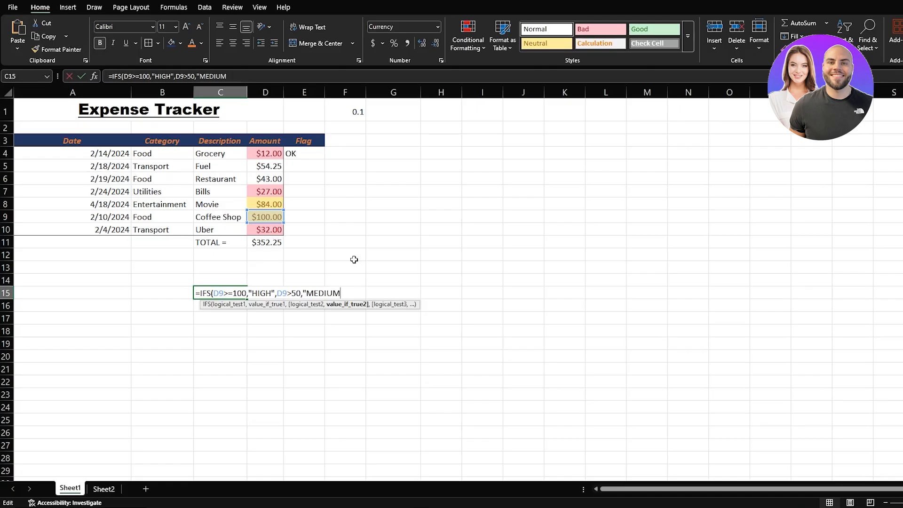
{"action": "type", "text": "\","}
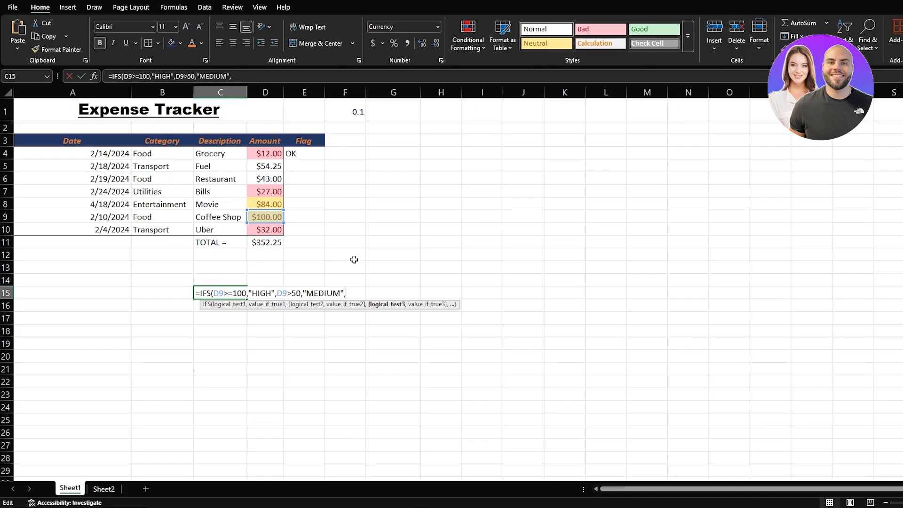
Step: Add a third test D9>10 returning "LOW" and close the IFS formula's parenthesis
{"action": "type", "text": "D9"}
{"action": "type", "text": ">"}
{"action": "type", "text": "10"}
{"action": "type", "text": ",\"LOW"}
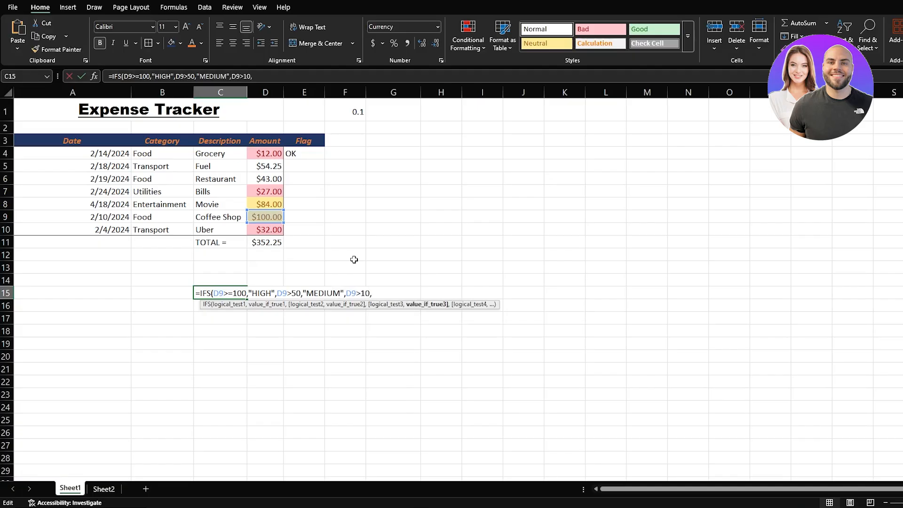
{"action": "type", "text": "\")"}
Step: Change the IFS formula's first test to D9>100 and commit the formula in cell C15
{"action": "key", "text": "Left"}
{"action": "key", "text": "Left"}
{"action": "key", "text": "Left"}
{"action": "key", "text": "Left"}
{"action": "key", "text": "Left"}
{"action": "key", "text": "Left"}
{"action": "key", "text": "Left"}
{"action": "key", "text": "Left"}
{"action": "key", "text": "Left"}
{"action": "key", "text": "Left"}
{"action": "key", "text": "Left"}
{"action": "key", "text": "Left"}
{"action": "key", "text": "Left"}
{"action": "key", "text": "Left"}
{"action": "key", "text": "Left"}
{"action": "key", "text": "Left"}
{"action": "key", "text": "Left"}
{"action": "key", "text": "Left"}
{"action": "key", "text": "Left"}
{"action": "key", "text": "Left"}
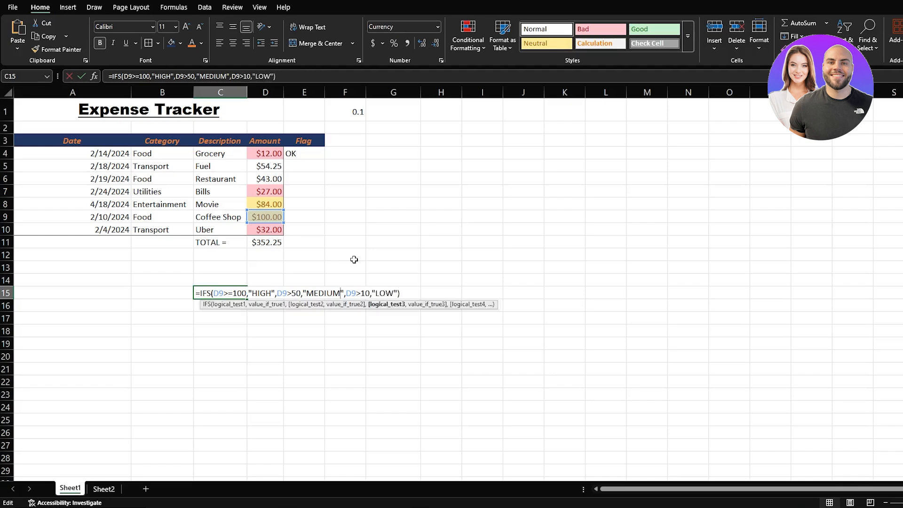
{"action": "key", "text": "Left"}
{"action": "key", "text": "Left"}
{"action": "key", "text": "Left"}
{"action": "key", "text": "Left"}
{"action": "key", "text": "Left"}
{"action": "key", "text": "Left"}
{"action": "key", "text": "Left"}
{"action": "key", "text": "Left"}
{"action": "key", "text": "Left"}
{"action": "key", "text": "Left"}
{"action": "key", "text": "Left"}
{"action": "key", "text": "Left"}
{"action": "key", "text": "Left"}
{"action": "key", "text": "Left"}
{"action": "key", "text": "Left"}
{"action": "key", "text": "Delete"}
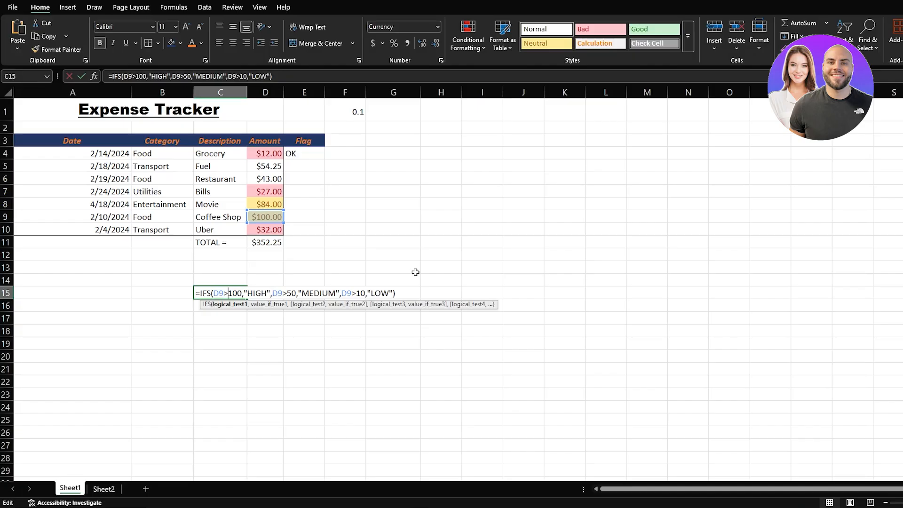
{"action": "key", "text": "Return"}
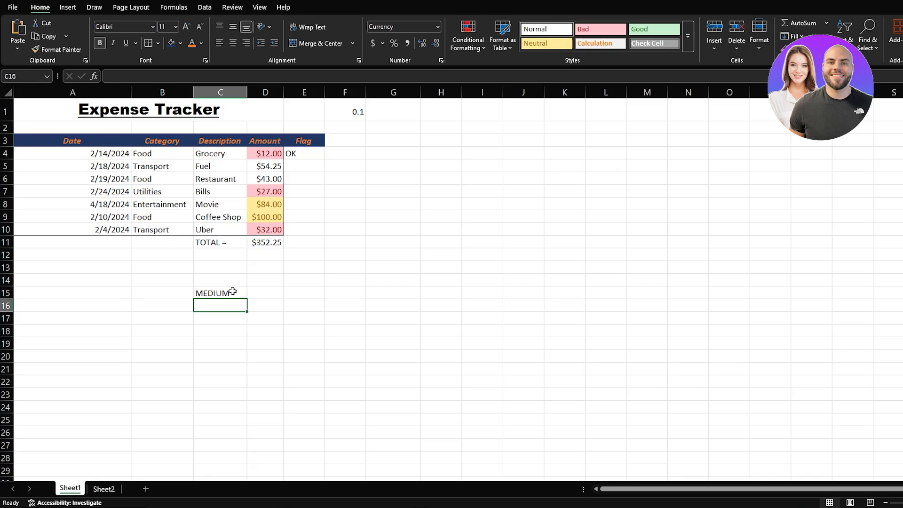
Step: Clear cell C15 and begin a SWITCH formula on B4 that maps "FOOD" to an unquoted F
{"action": "left_click", "coordinate": [212, 294]}
{"action": "key", "text": "Delete"}
{"action": "type", "text": "="}
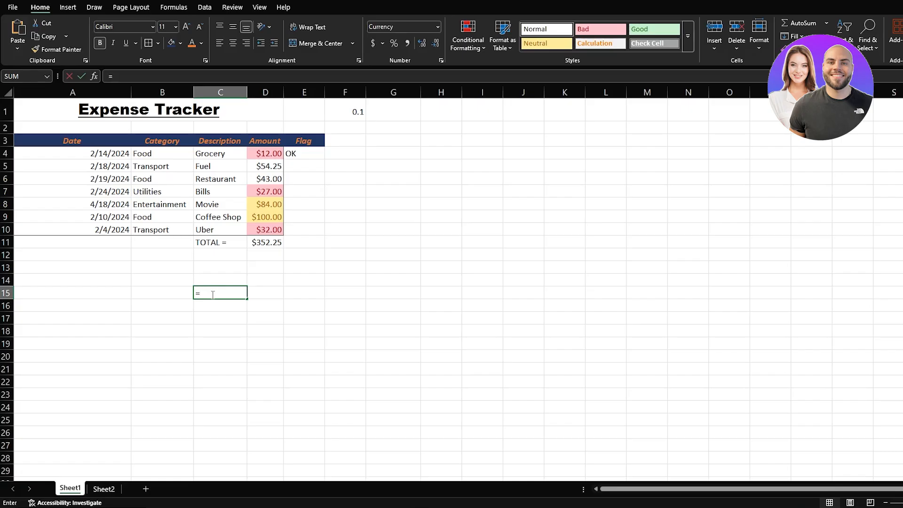
{"action": "type", "text": "SWITCH"}
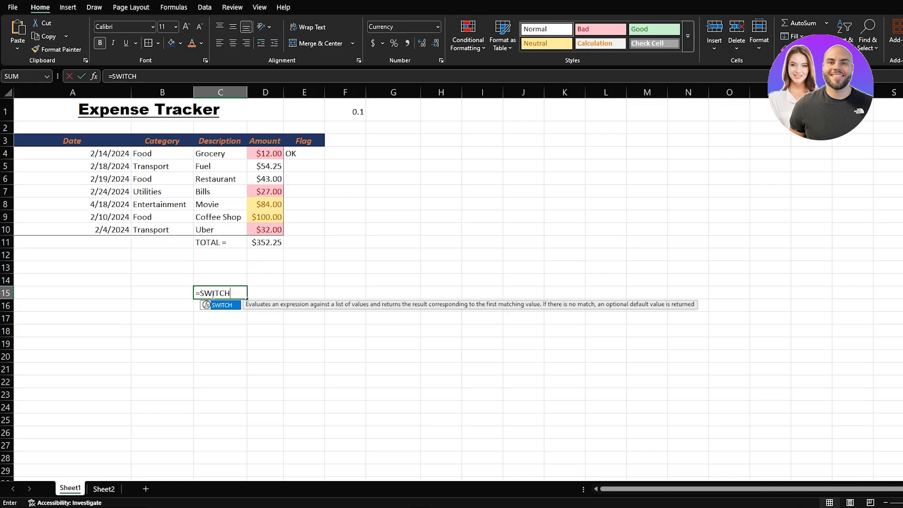
{"action": "type", "text": "("}
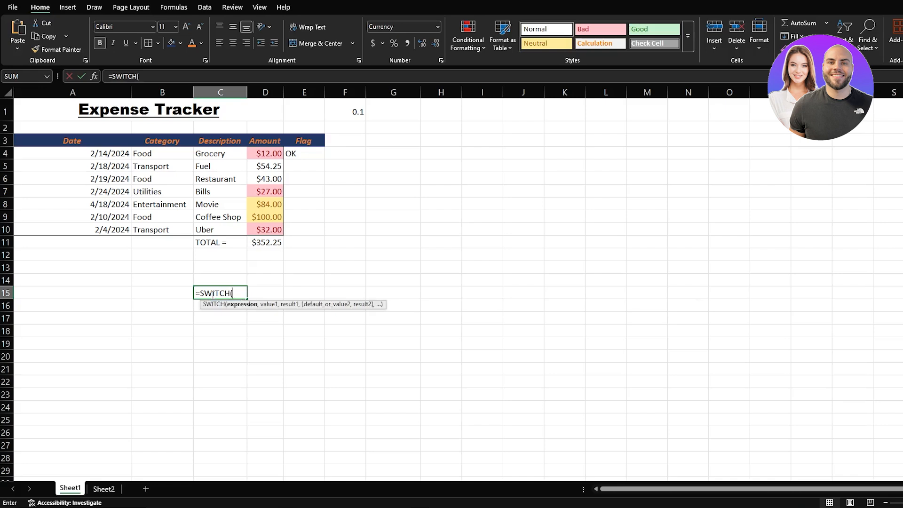
{"action": "type", "text": "B4"}
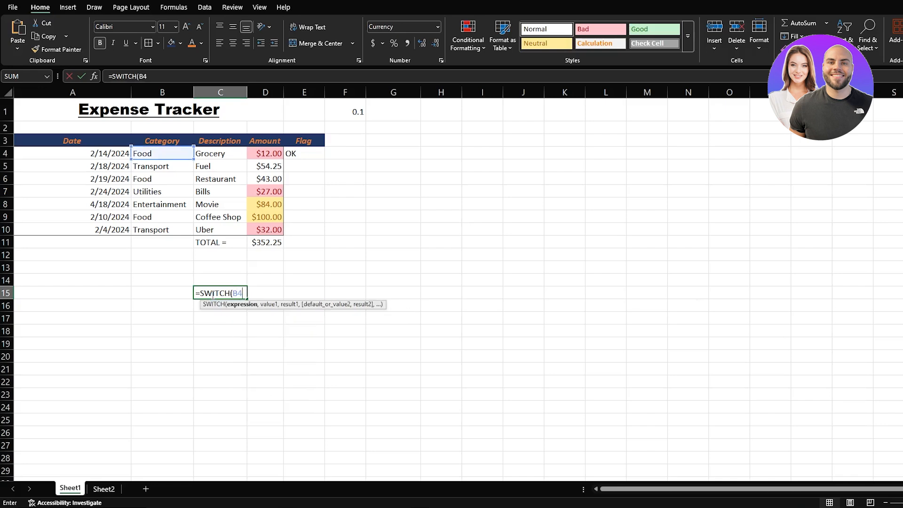
{"action": "type", "text": ","}
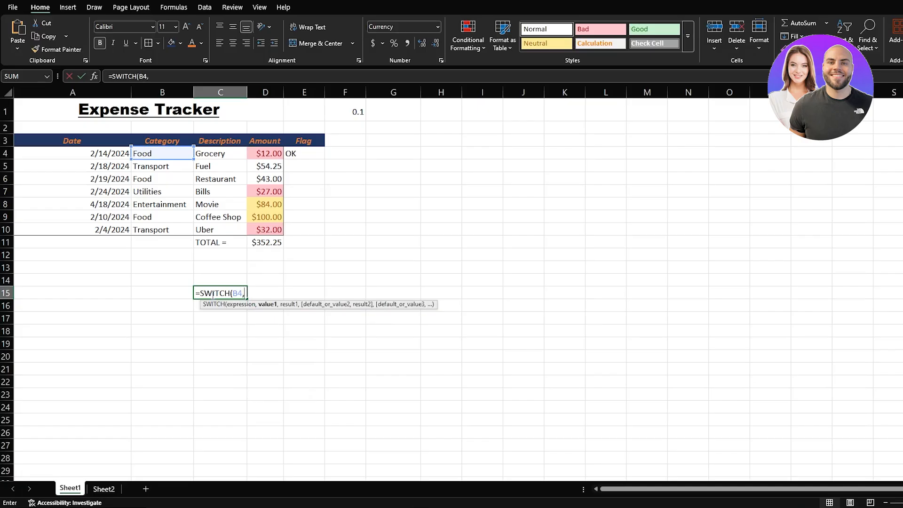
{"action": "type", "text": "\"FOOD\","}
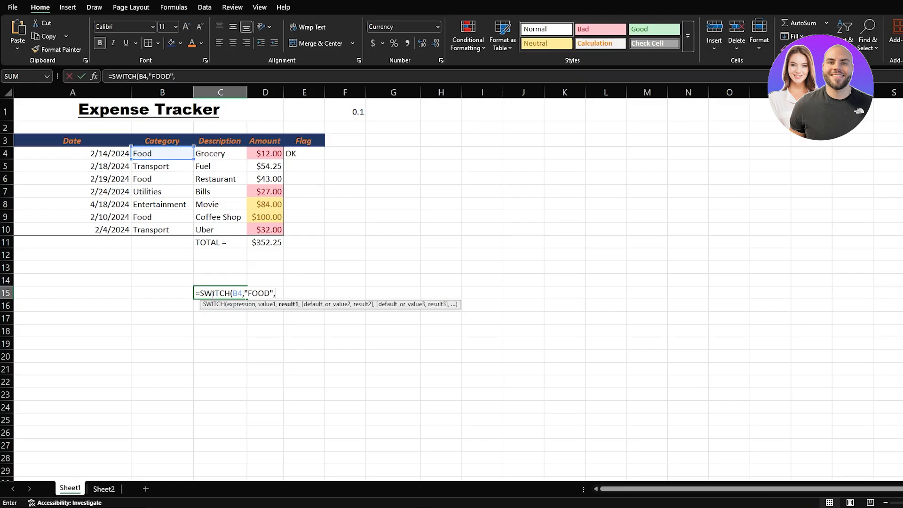
{"action": "type", "text": "F"}
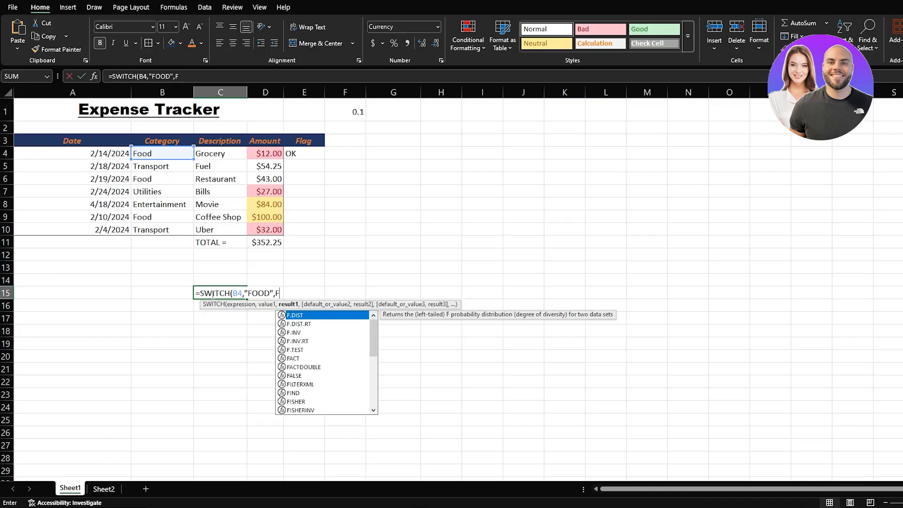
{"action": "type", "text": ","}
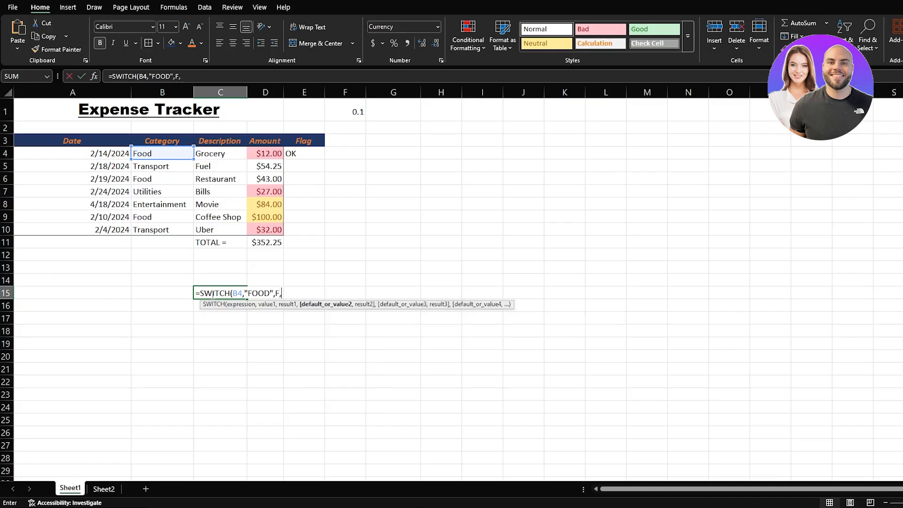
Step: Add the value "TRANSPORT" with the result "T" to the SWITCH formula, then close and commit it in C15
{"action": "type", "text": "\"TRANSPORT"}
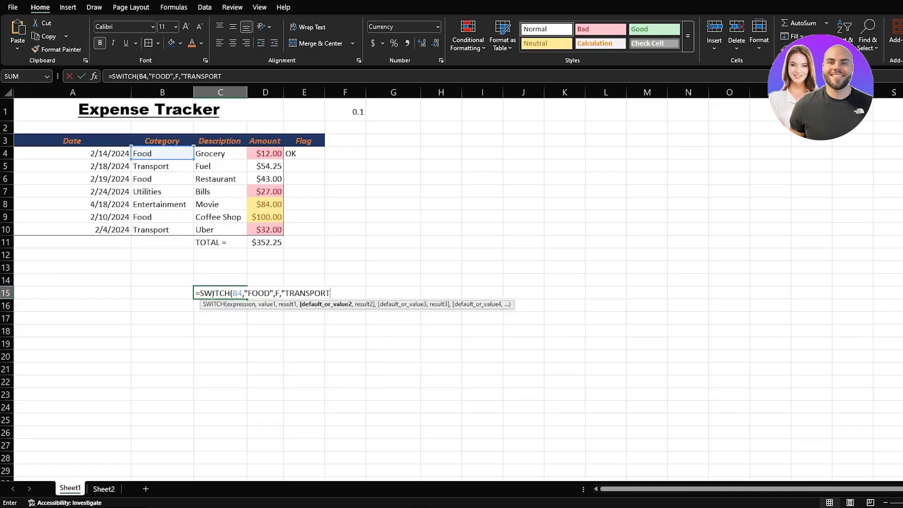
{"action": "key", "text": "BackSpace"}
{"action": "key", "text": "BackSpace"}
{"action": "key", "text": "BackSpace"}
{"action": "key", "text": "BackSpace"}
{"action": "key", "text": "BackSpace"}
{"action": "key", "text": "BackSpace"}
{"action": "key", "text": "BackSpace"}
{"action": "key", "text": "BackSpace"}
{"action": "key", "text": "BackSpace"}
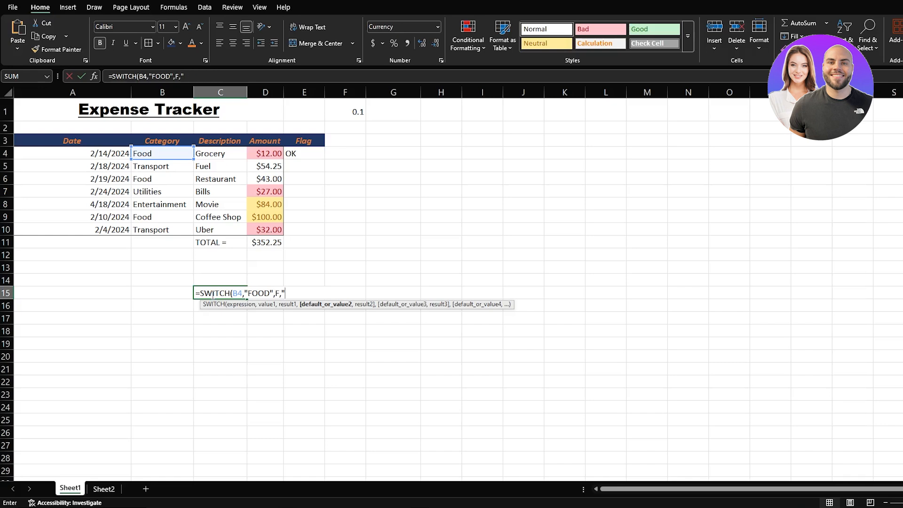
{"action": "type", "text": "TRANSPORT"}
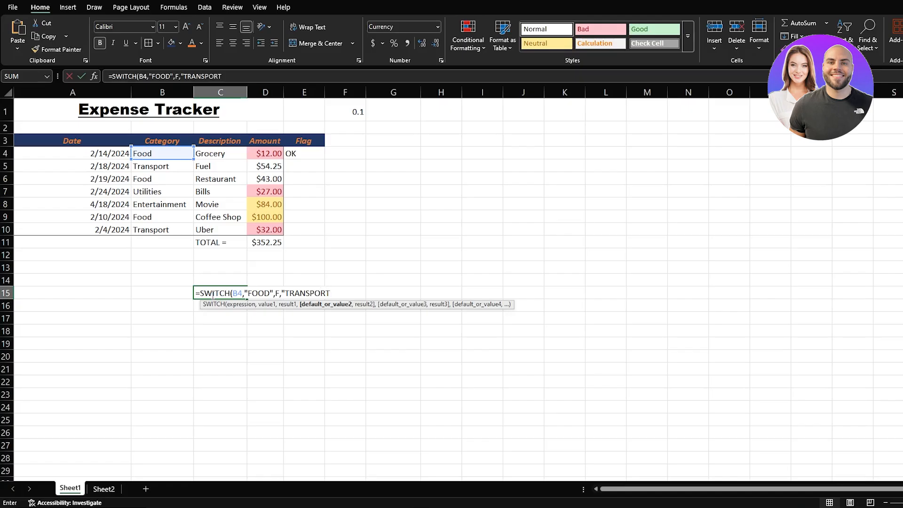
{"action": "type", "text": "\""}
{"action": "type", "text": ",\""}
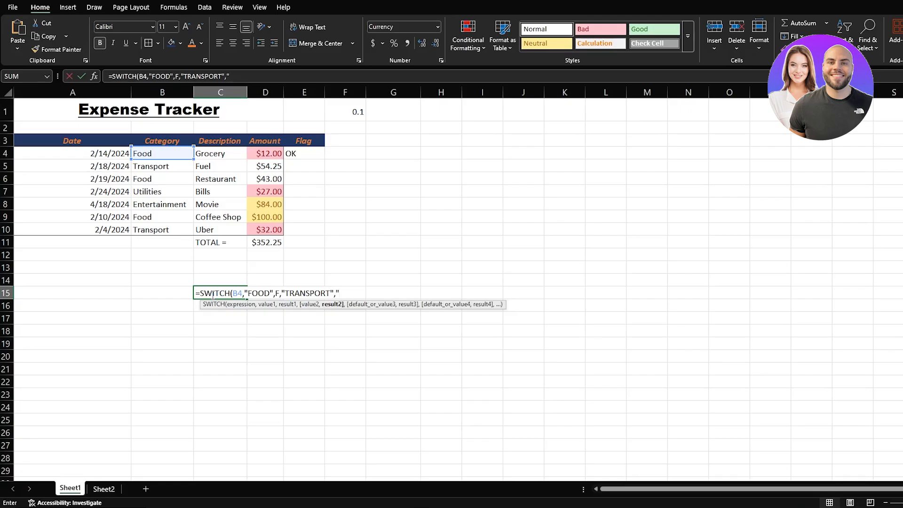
{"action": "type", "text": "T\")"}
{"action": "key", "text": "Left"}
{"action": "key", "text": "Left"}
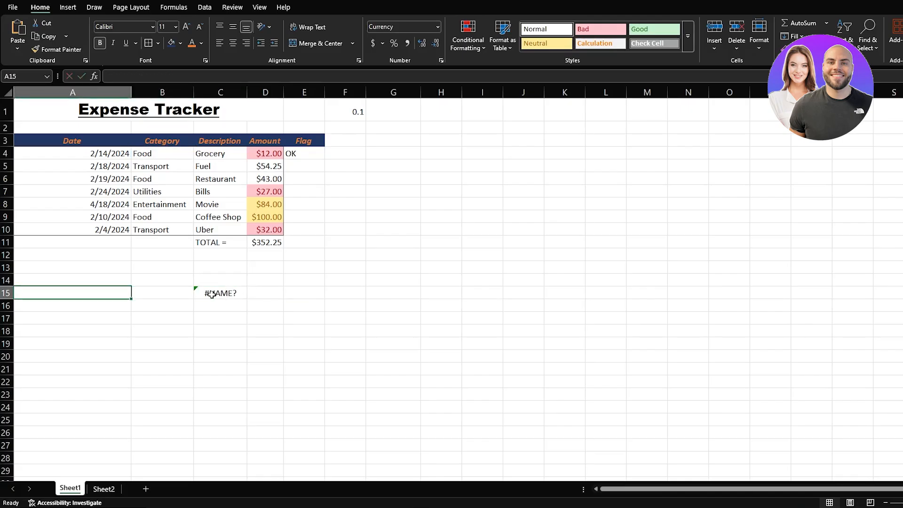
Step: Correct the SWITCH formula in C15 so the result for "FOOD" is the quoted text "F"
{"action": "key", "text": "Right"}
{"action": "key", "text": "Right"}
{"action": "left_click", "coordinate": [177, 77]}
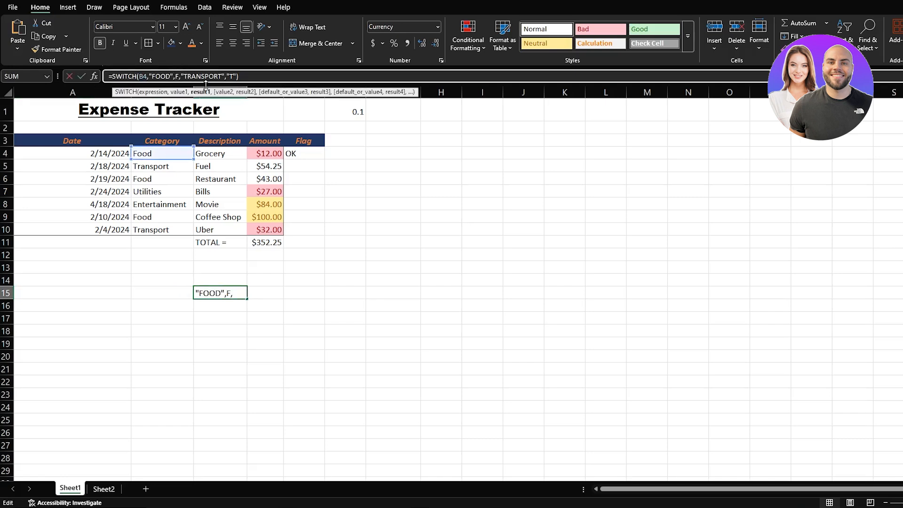
{"action": "type", "text": "\",\"F\""}
{"action": "key", "text": "Return"}
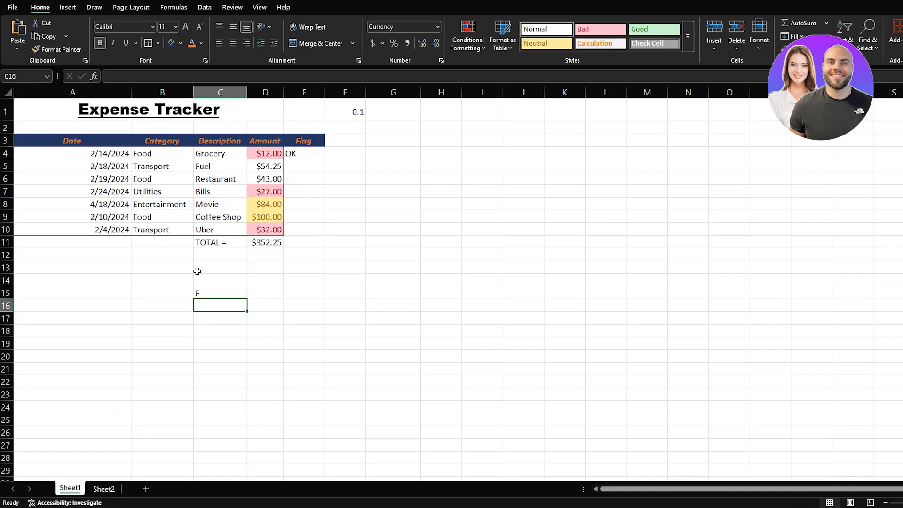
Step: Clear the contents of the expense tracker in A1:F13 and of the range B12:F22 below it
{"action": "left_click_drag", "start_coordinate": [329, 268], "coordinate": [3, 103]}
{"action": "key", "text": "Delete"}
{"action": "left_click_drag", "start_coordinate": [345, 380], "coordinate": [185, 257]}
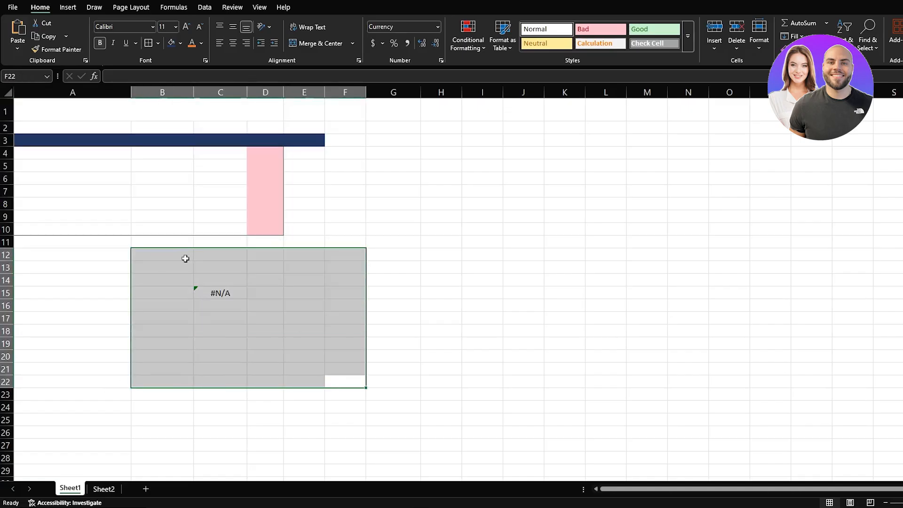
Step: Delete cell D3 in the blue header band, shifting cells left
{"action": "left_click", "coordinate": [268, 140]}
{"action": "right_click", "coordinate": [268, 141]}
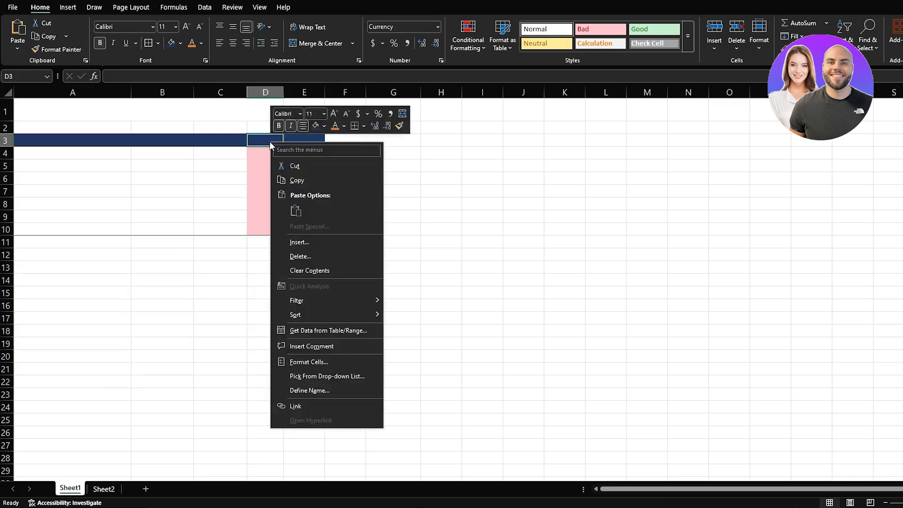
{"action": "left_click", "coordinate": [311, 258]}
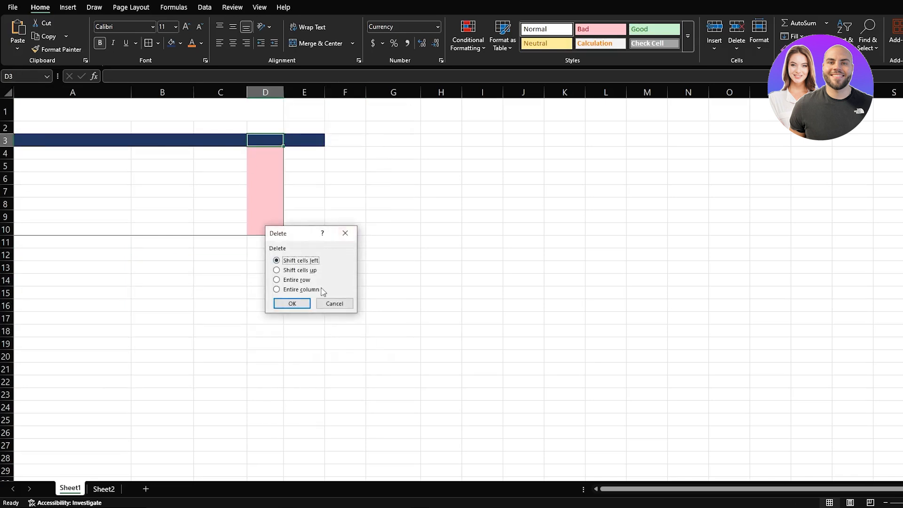
{"action": "left_click", "coordinate": [293, 306]}
Step: Delete the range A1:E13 with its leftover formatting, shifting cells left
{"action": "left_click_drag", "start_coordinate": [308, 267], "coordinate": [24, 121]}
{"action": "right_click", "coordinate": [99, 131]}
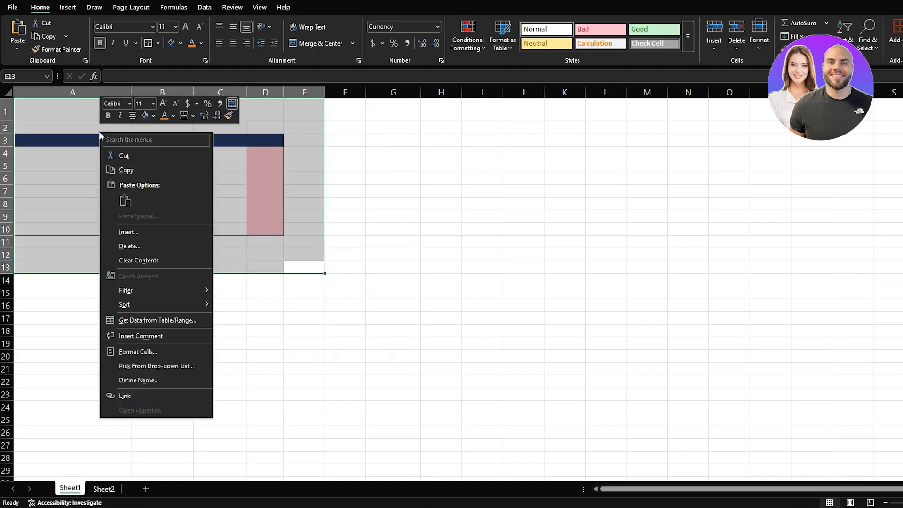
{"action": "left_click", "coordinate": [162, 244]}
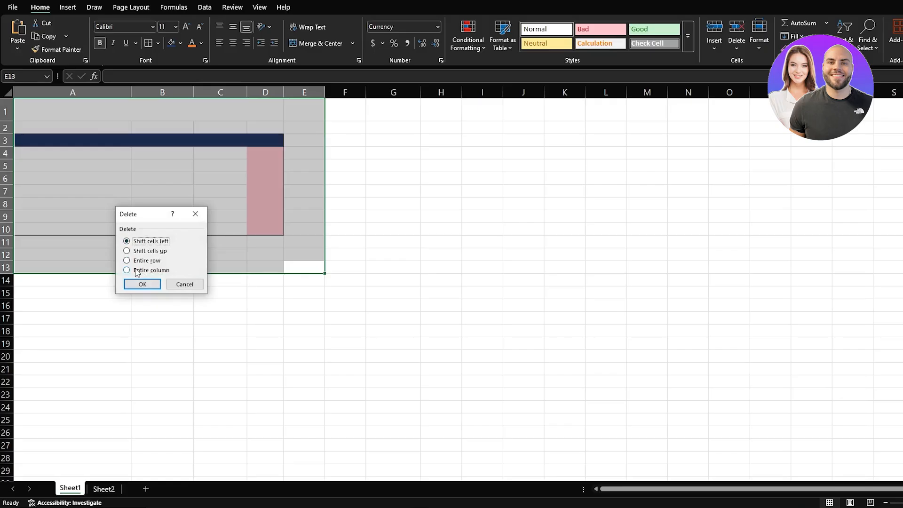
{"action": "left_click", "coordinate": [139, 284]}
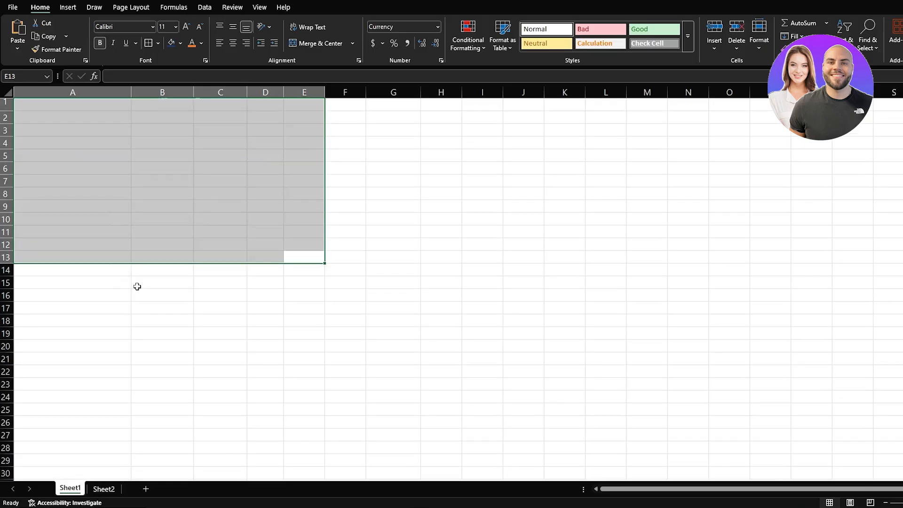
Step: Clear the range A1:G24 on Sheet1 and make A1 the active cell
{"action": "left_click", "coordinate": [223, 282]}
{"action": "left_click_drag", "start_coordinate": [74, 109], "coordinate": [420, 401]}
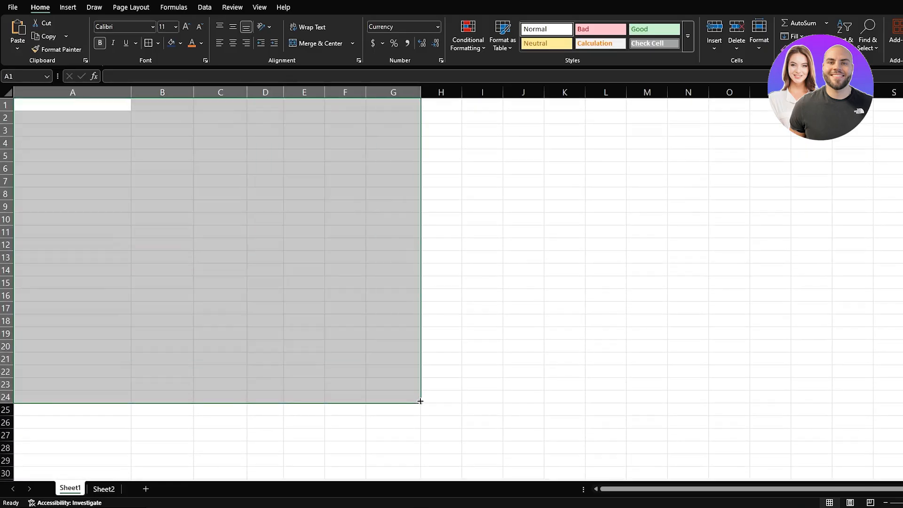
{"action": "right_click", "coordinate": [306, 258]}
{"action": "left_click", "coordinate": [351, 348]}
{"action": "left_click", "coordinate": [202, 147]}
{"action": "left_click", "coordinate": [88, 105]}
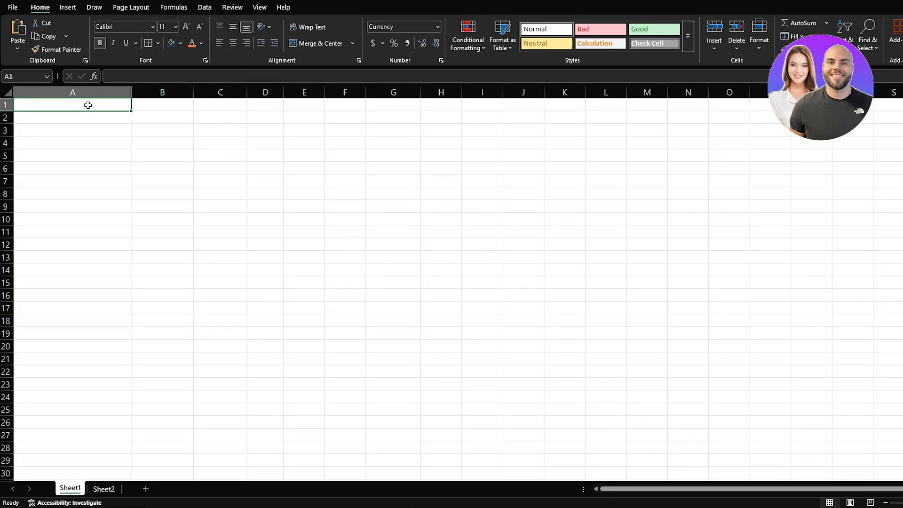
{"action": "left_click", "coordinate": [111, 142]}
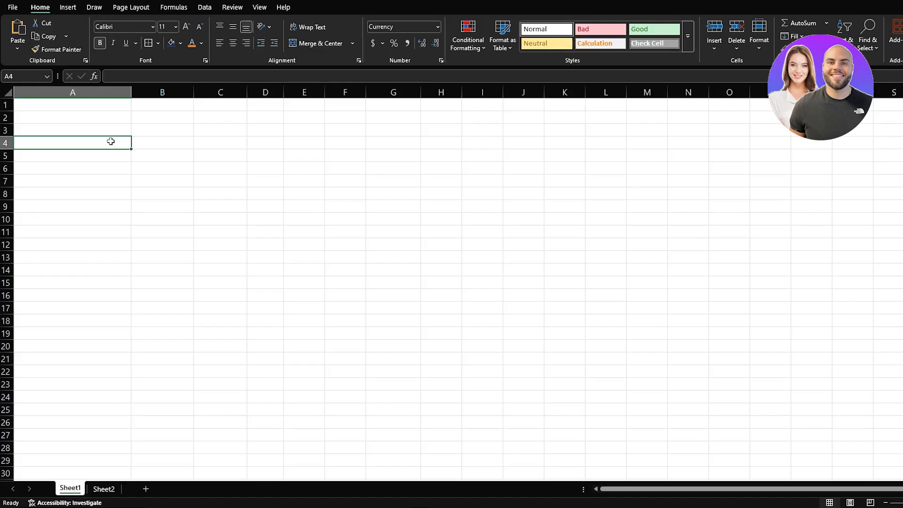
{"action": "left_click", "coordinate": [94, 107]}
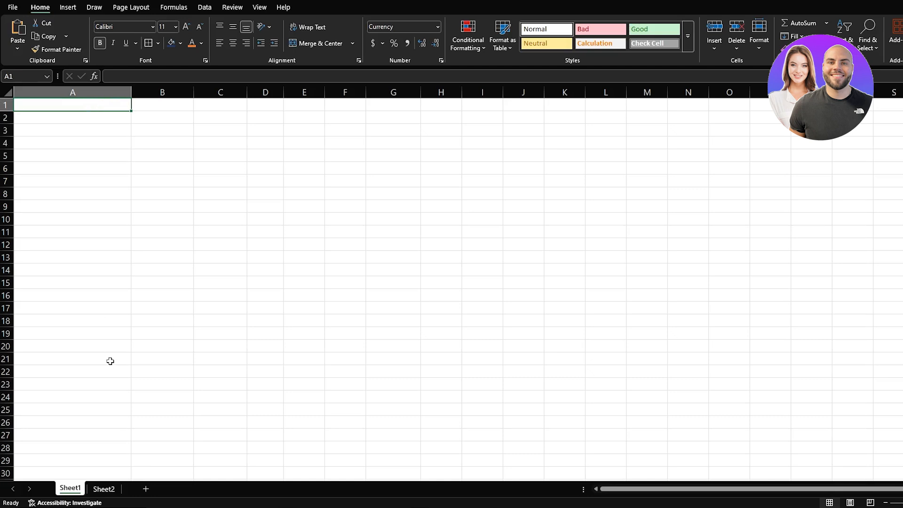
Step: Rename the Sheet1 worksheet as Expenses
{"action": "right_click", "coordinate": [73, 491]}
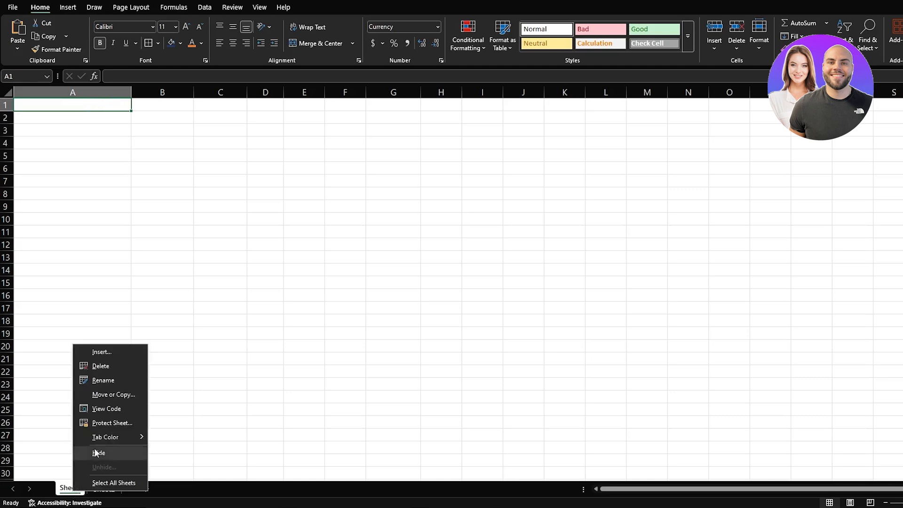
{"action": "left_click", "coordinate": [109, 379]}
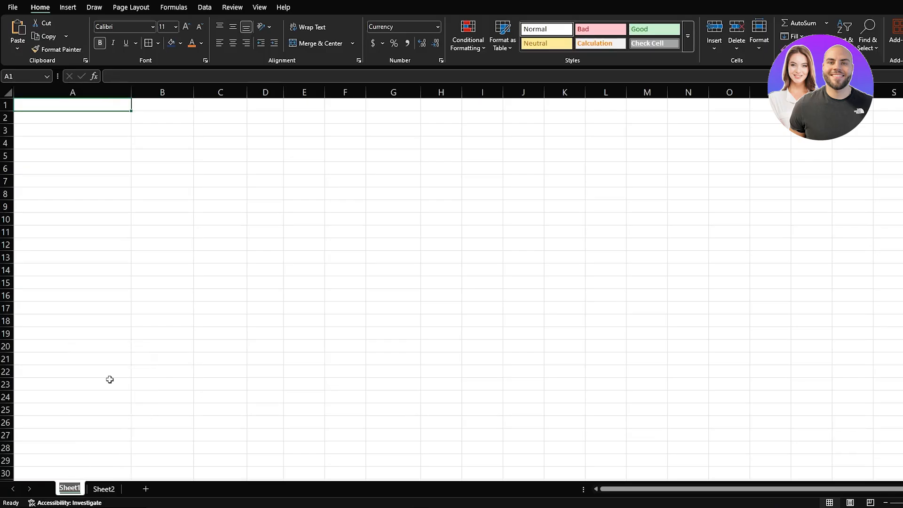
{"action": "type", "text": "E"}
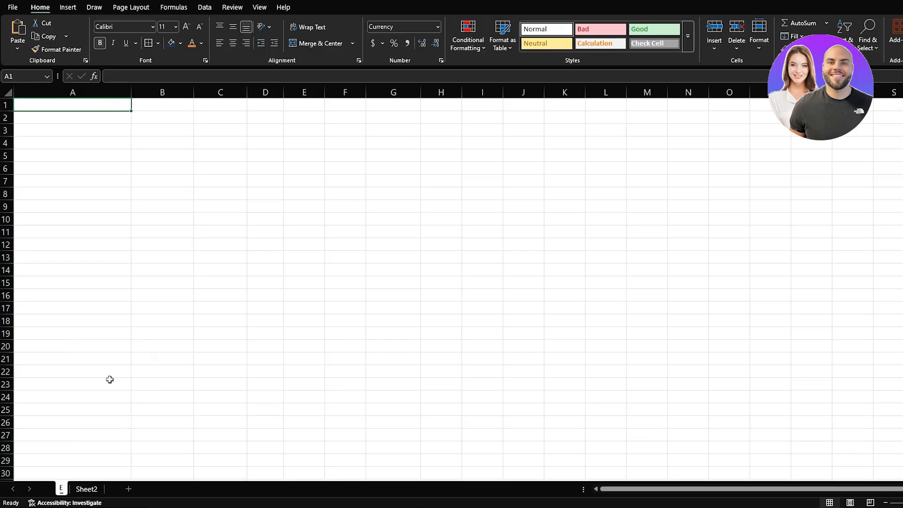
{"action": "type", "text": "xpenses"}
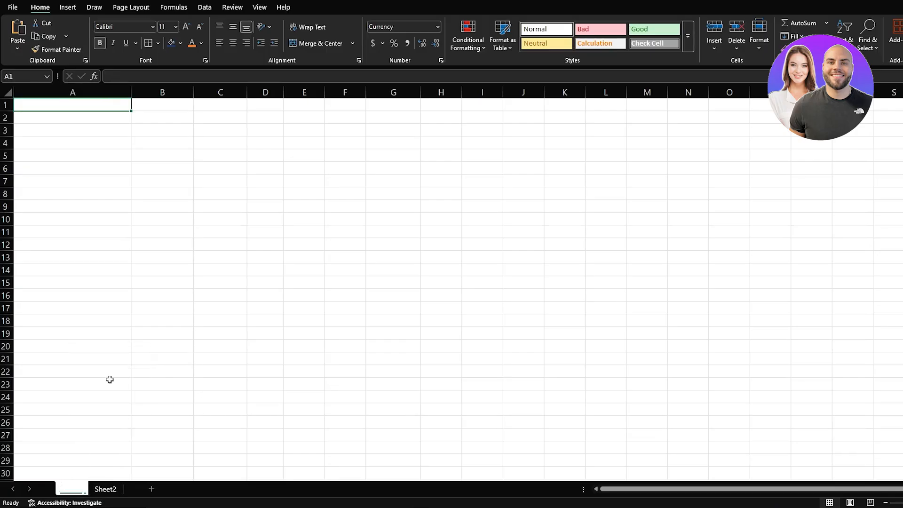
{"action": "key", "text": "Return"}
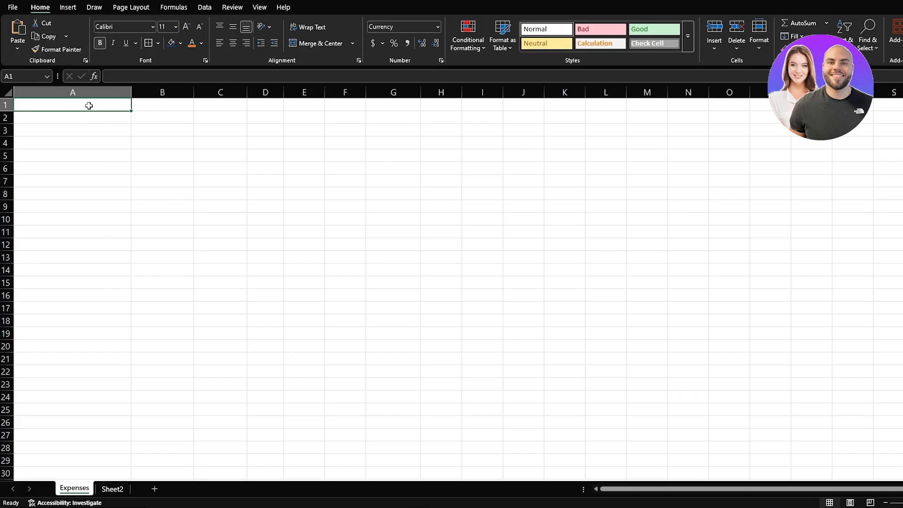
Step: Enter the column headers MONTHS, SALES REP and REGION in A1:C1
{"action": "type", "text": "MONTHS"}
{"action": "key", "text": "Tab"}
{"action": "type", "text": "SALES REP"}
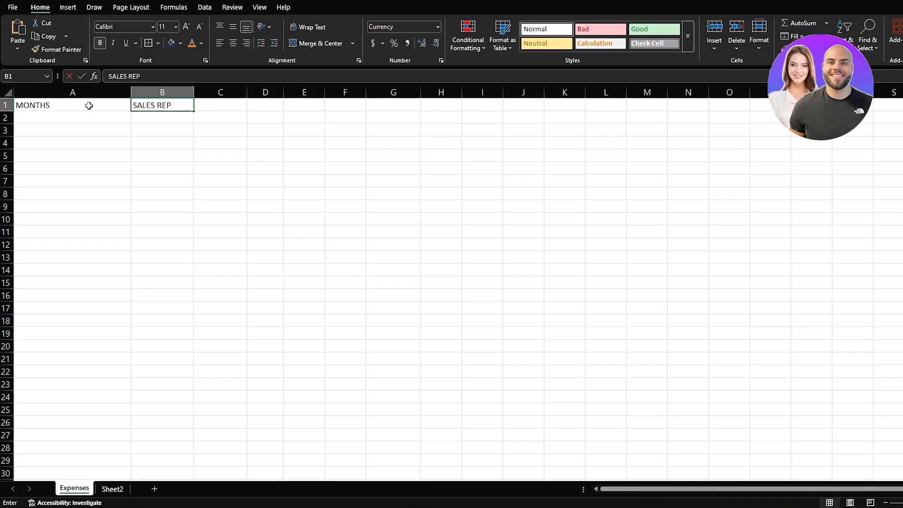
{"action": "key", "text": "Tab"}
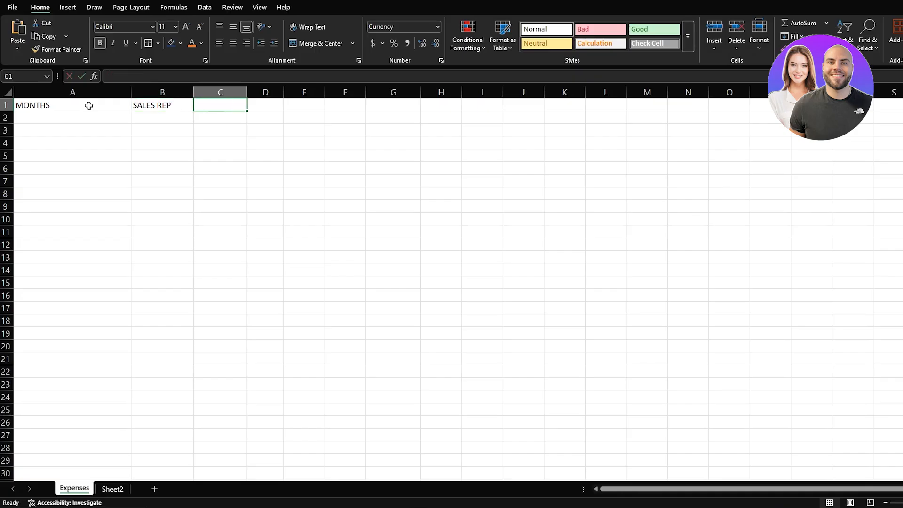
{"action": "type", "text": "REGION"}
{"action": "key", "text": "Return"}
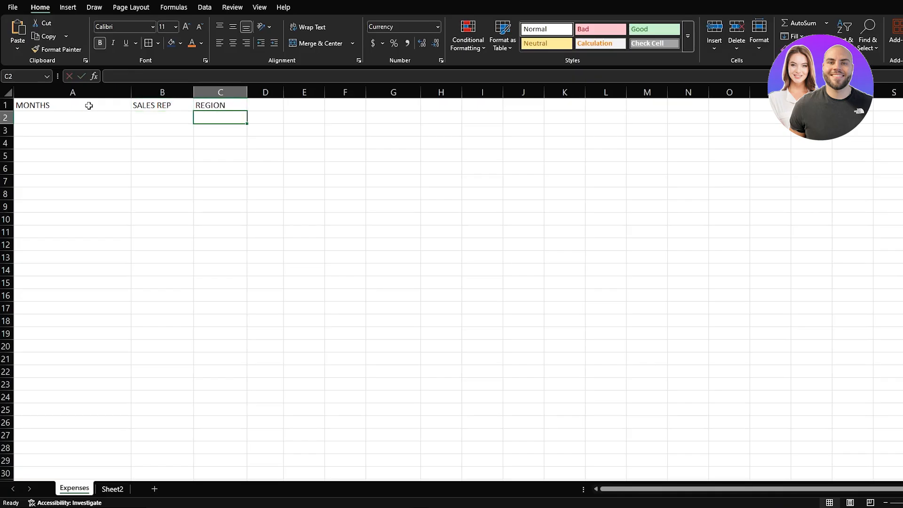
Step: Enter the column headers PRODUCT and UNITS in D1 and E1
{"action": "key", "text": "Right"}
{"action": "key", "text": "Up"}
{"action": "type", "text": "PR"}
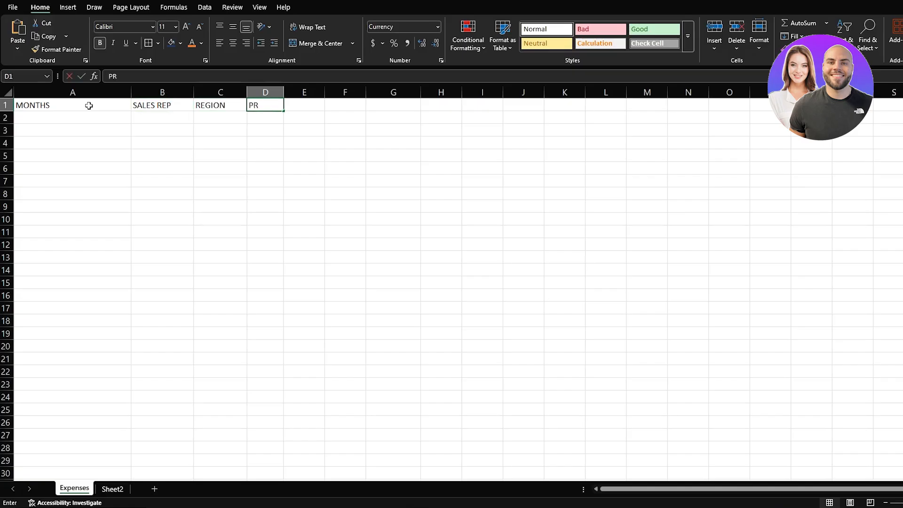
{"action": "type", "text": "ODUCT"}
{"action": "key", "text": "Tab"}
{"action": "type", "text": "UNITS"}
{"action": "key", "text": "Tab"}
Step: Enter the column headers REVENUE, TARGET and ACHIEVED in F1:H1
{"action": "type", "text": "S"}
{"action": "key", "text": "BackSpace"}
{"action": "type", "text": "REVENUE"}
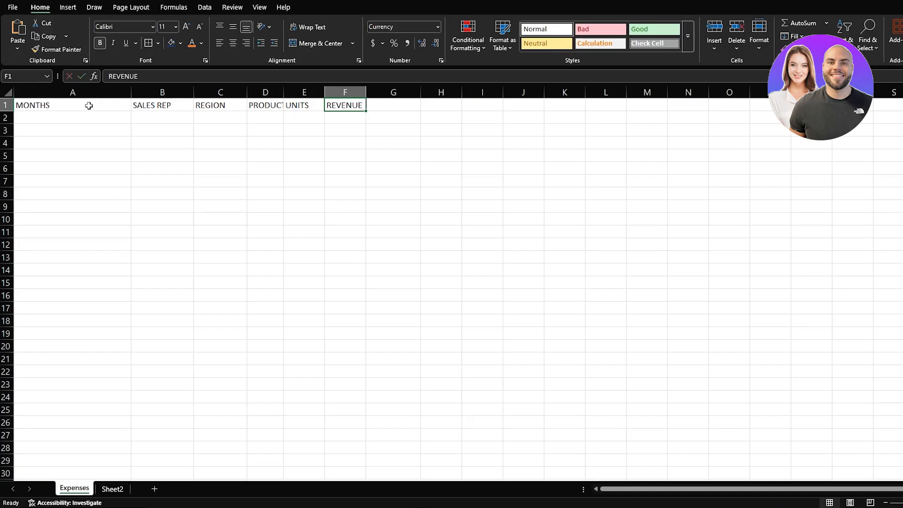
{"action": "key", "text": "Tab"}
{"action": "type", "text": "TARGET"}
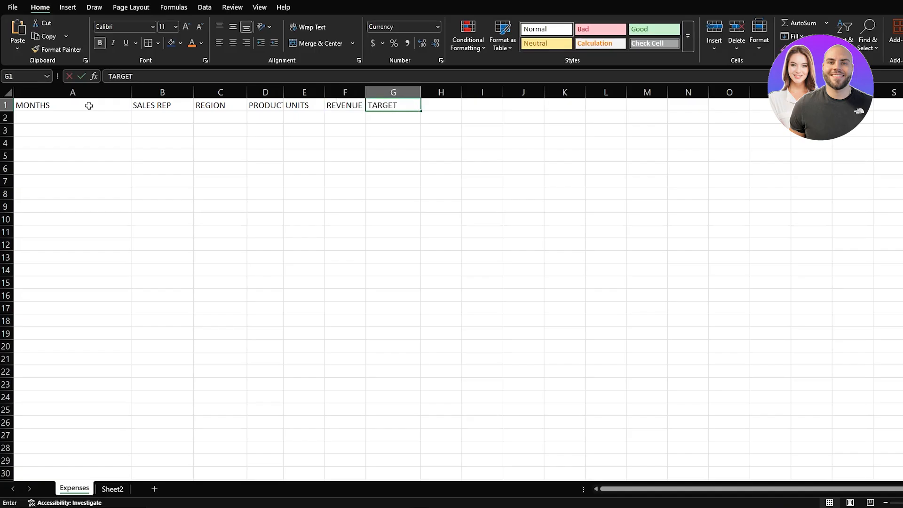
{"action": "key", "text": "Tab"}
{"action": "type", "text": "ACHIEVED"}
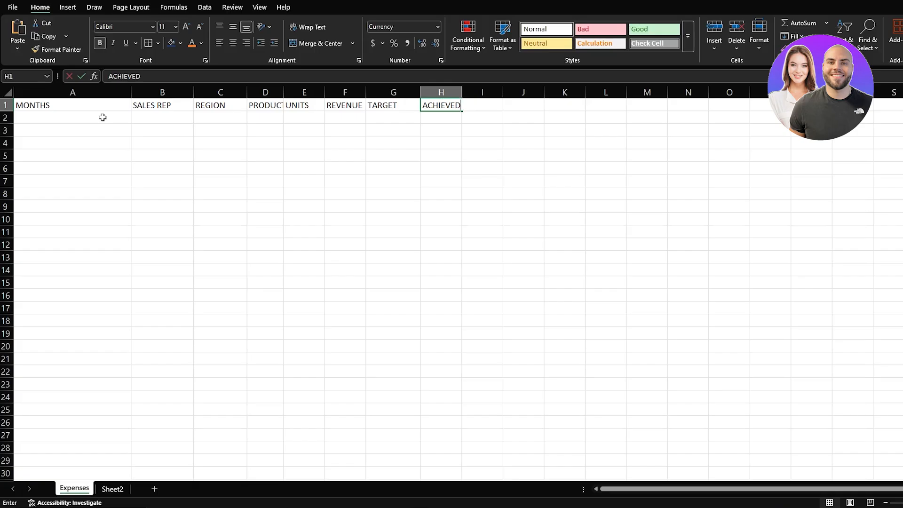
Step: Enter JAN in each of the cells A2:A5 under MONTHS
{"action": "left_click", "coordinate": [95, 120]}
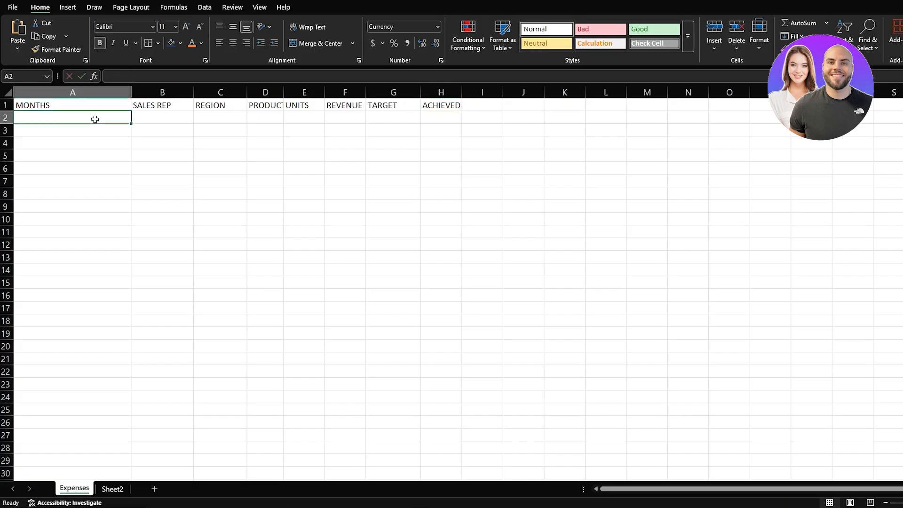
{"action": "type", "text": "JAN"}
{"action": "key", "text": "Return"}
{"action": "type", "text": "JAN"}
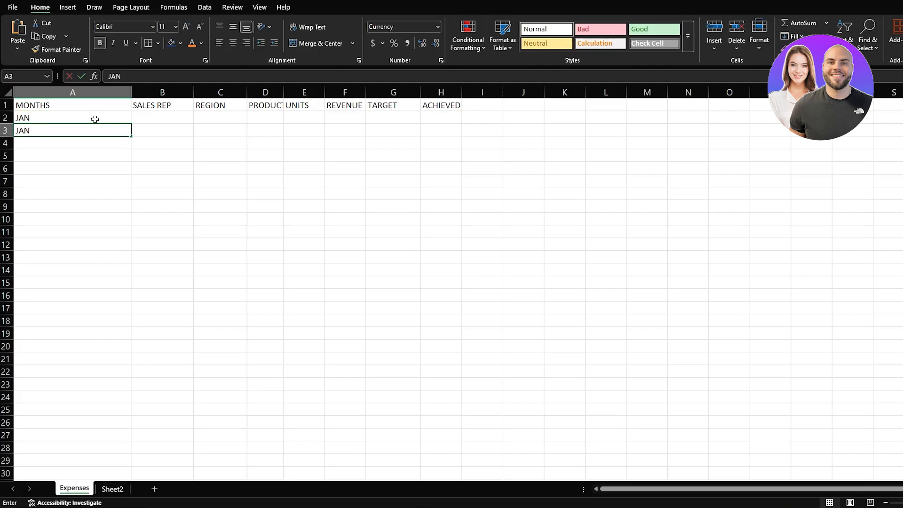
{"action": "key", "text": "Return"}
{"action": "type", "text": "JAN"}
{"action": "key", "text": "Return"}
{"action": "type", "text": "JAN"}
{"action": "key", "text": "Return"}
Step: Enter FEB in each of the cells A6:A9 under MONTHS
{"action": "type", "text": "FEB"}
{"action": "key", "text": "Return"}
{"action": "type", "text": "FEB"}
{"action": "key", "text": "Return"}
{"action": "type", "text": "FEB"}
{"action": "key", "text": "Return"}
{"action": "type", "text": "FEB"}
{"action": "key", "text": "Return"}
Step: Enter MARCH in A10 and the short form MAR in A11
{"action": "type", "text": "MARCH"}
{"action": "key", "text": "Return"}
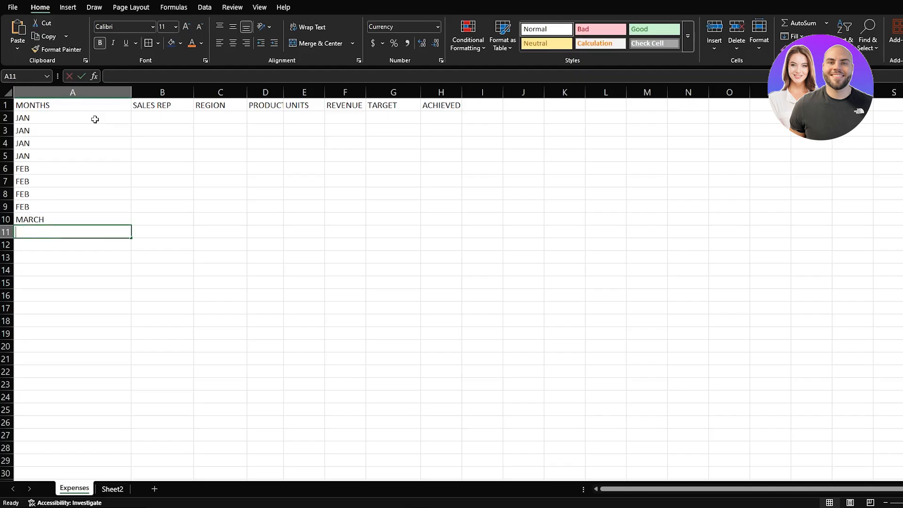
{"action": "type", "text": "MARCH"}
{"action": "key", "text": "BackSpace"}
{"action": "key", "text": "BackSpace"}
Step: Shorten the month in A10 to MAR so it matches A11
{"action": "double_click", "coordinate": [60, 225]}
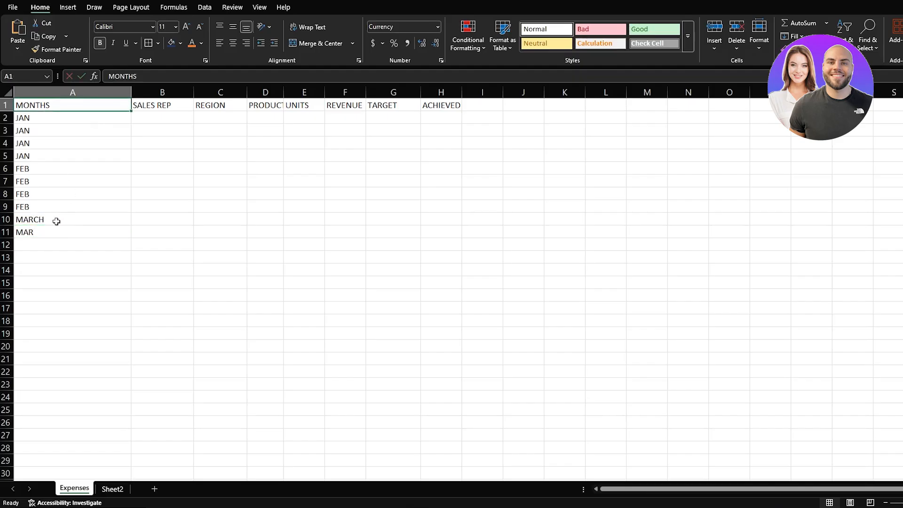
{"action": "double_click", "coordinate": [57, 221]}
{"action": "key", "text": "BackSpace"}
{"action": "key", "text": "BackSpace"}
{"action": "key", "text": "Return"}
{"action": "key", "text": "Return"}
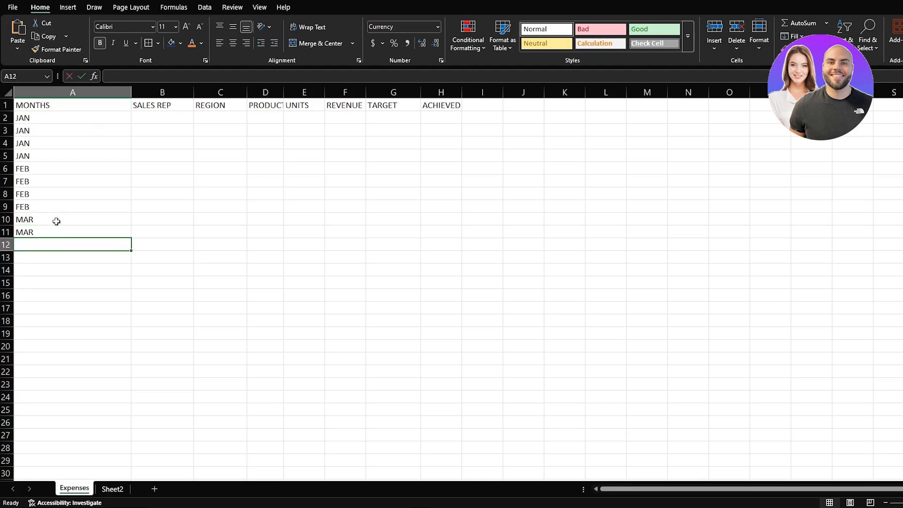
Step: Enter MAR in A12 and MAY in each of the cells A13:A15
{"action": "type", "text": "MAR"}
{"action": "key", "text": "Return"}
{"action": "type", "text": "MAY"}
{"action": "key", "text": "Return"}
{"action": "type", "text": "MAY"}
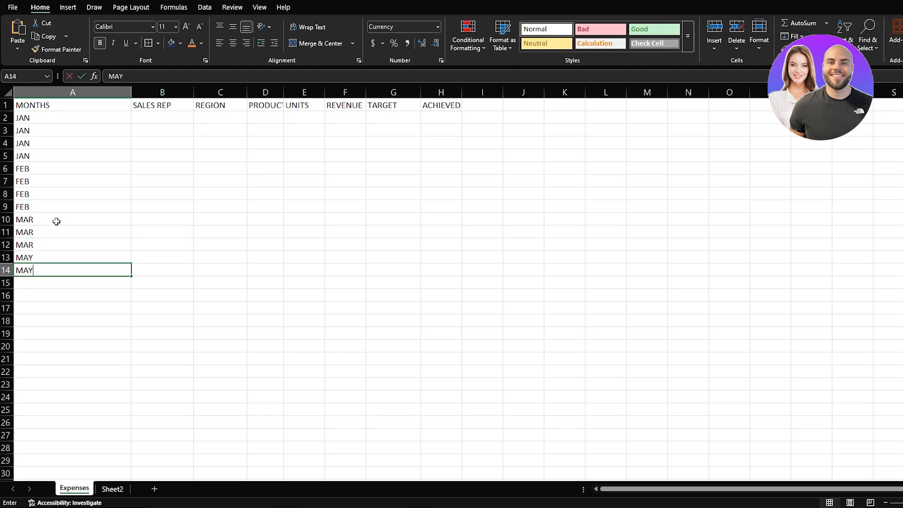
{"action": "key", "text": "Return"}
{"action": "type", "text": "MAY"}
{"action": "key", "text": "Return"}
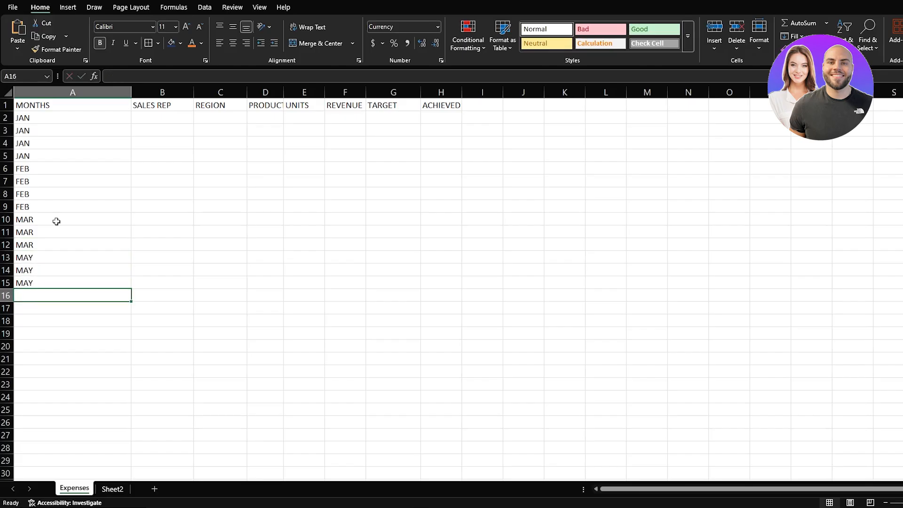
Step: Enter APR in cells A16 and A17 of the MONTHS column
{"action": "type", "text": "APR"}
{"action": "key", "text": "Return"}
{"action": "type", "text": "APR"}
{"action": "key", "text": "Return"}
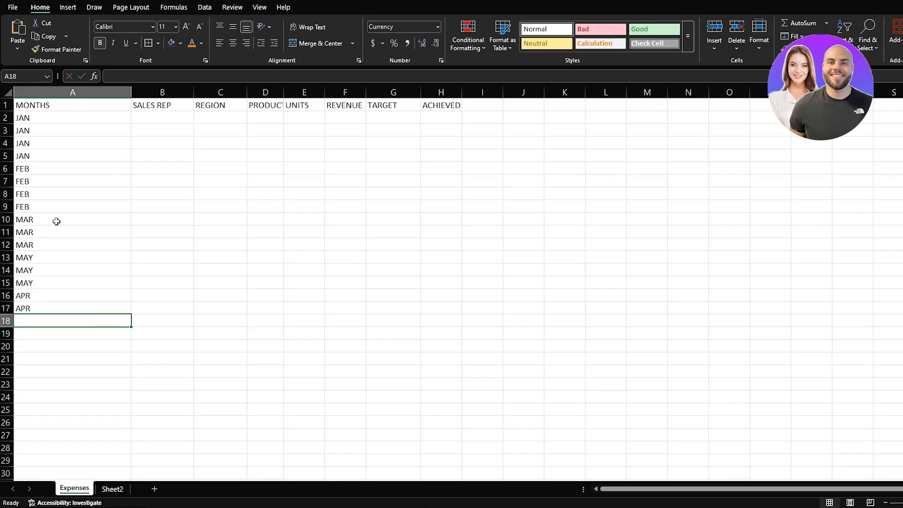
Step: Clear the second APR entry from A17 so the month list ends at row 16
{"action": "left_click_drag", "start_coordinate": [46, 119], "coordinate": [41, 302]}
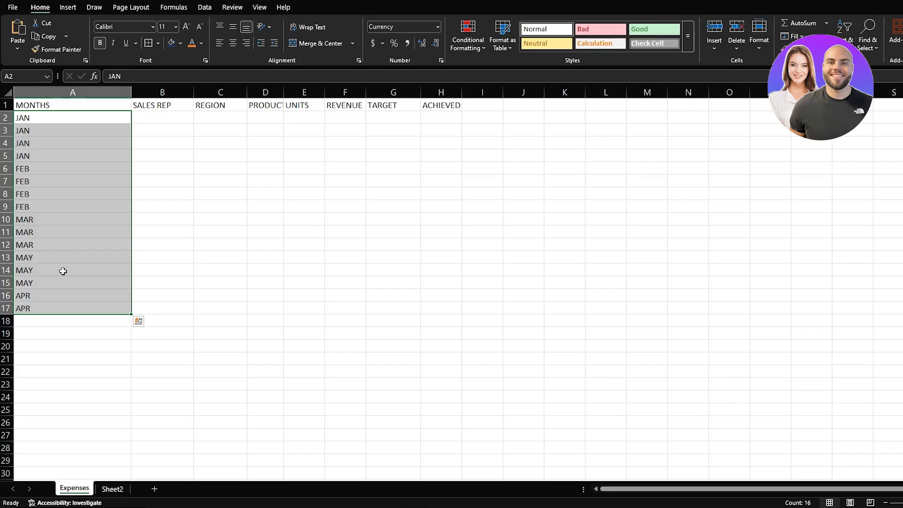
{"action": "left_click", "coordinate": [74, 307]}
{"action": "key", "text": "Delete"}
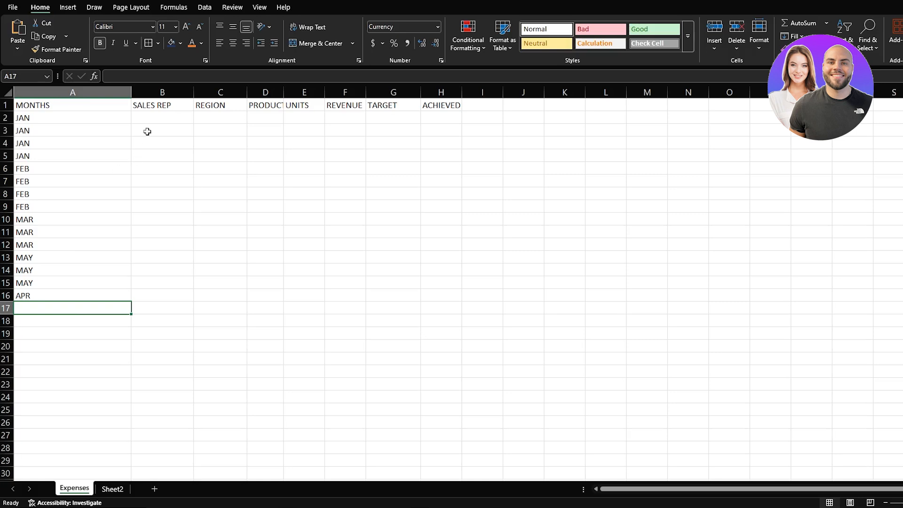
Step: Enter a different sales rep's first name in each of the JAN rows, B2:B5
{"action": "left_click", "coordinate": [152, 119]}
{"action": "type", "text": "ALI"}
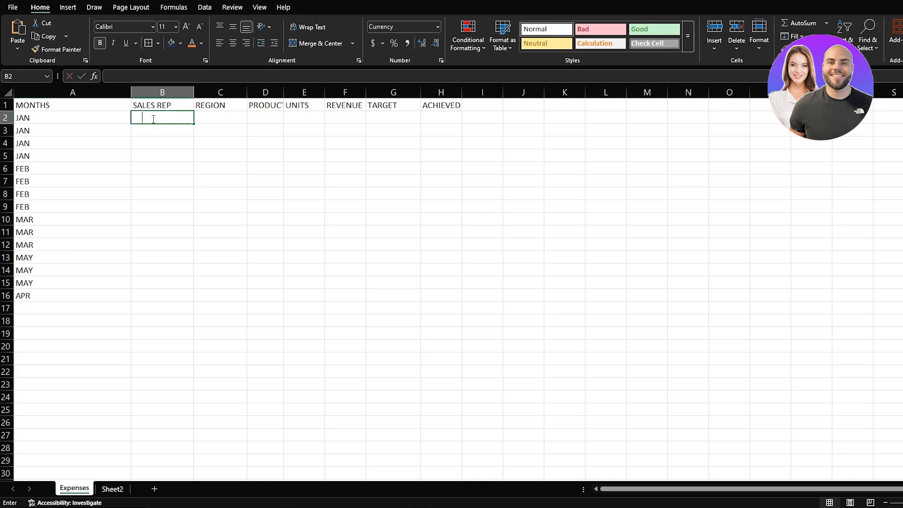
{"action": "key", "text": "Return"}
{"action": "type", "text": "SARA"}
{"action": "key", "text": "Return"}
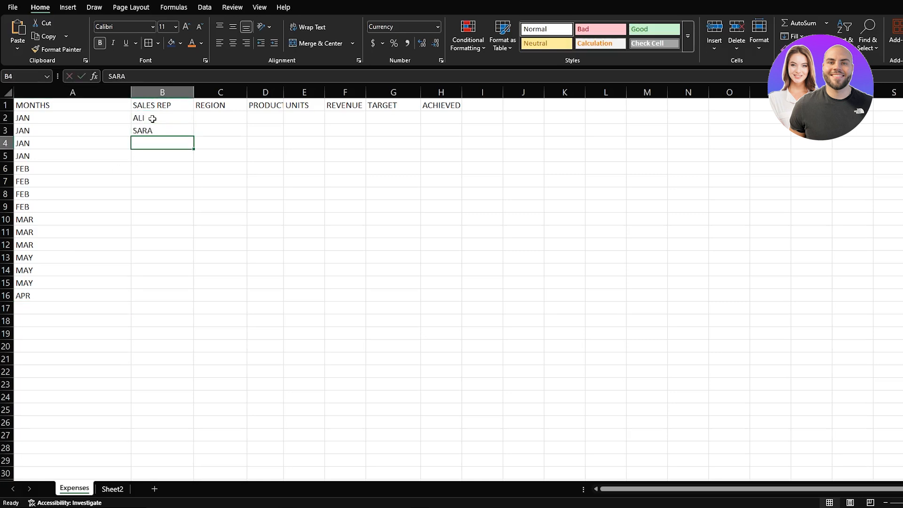
{"action": "type", "text": "DAVID"}
{"action": "key", "text": "Return"}
{"action": "type", "text": "DANIEL"}
{"action": "key", "text": "Return"}
Step: Enter a different sales rep's first name in each of the FEB rows, B6:B9
{"action": "type", "text": "JOHN"}
{"action": "key", "text": "Return"}
{"action": "type", "text": "JASON"}
{"action": "key", "text": "Return"}
{"action": "type", "text": "JAMES"}
{"action": "key", "text": "Return"}
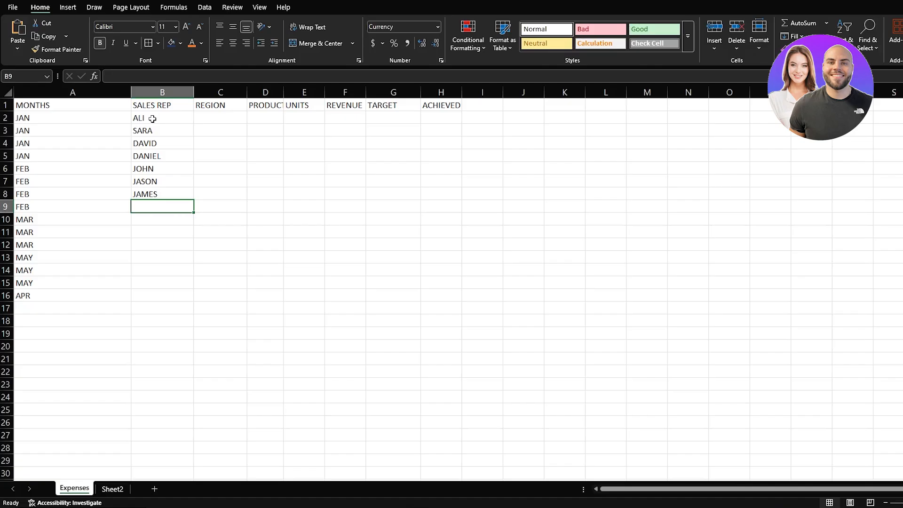
{"action": "type", "text": "ANDY"}
{"action": "key", "text": "Return"}
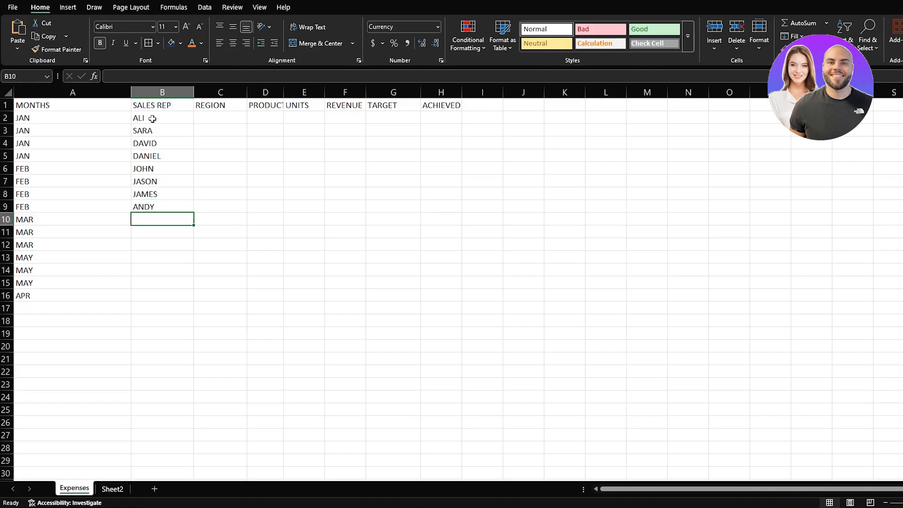
Step: Enter a different sales rep's first name in each of the MAR rows, B10:B12
{"action": "type", "text": "LARS"}
{"action": "key", "text": "Return"}
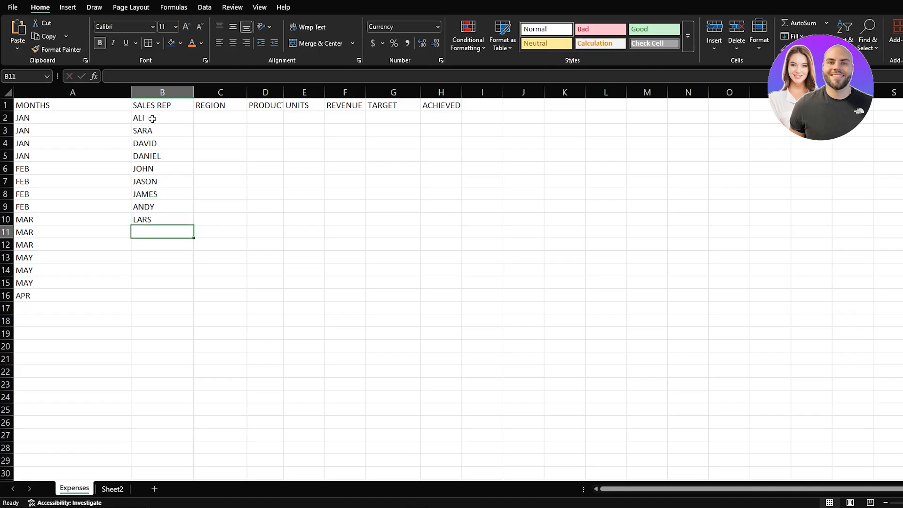
{"action": "type", "text": "KIRK"}
{"action": "key", "text": "Return"}
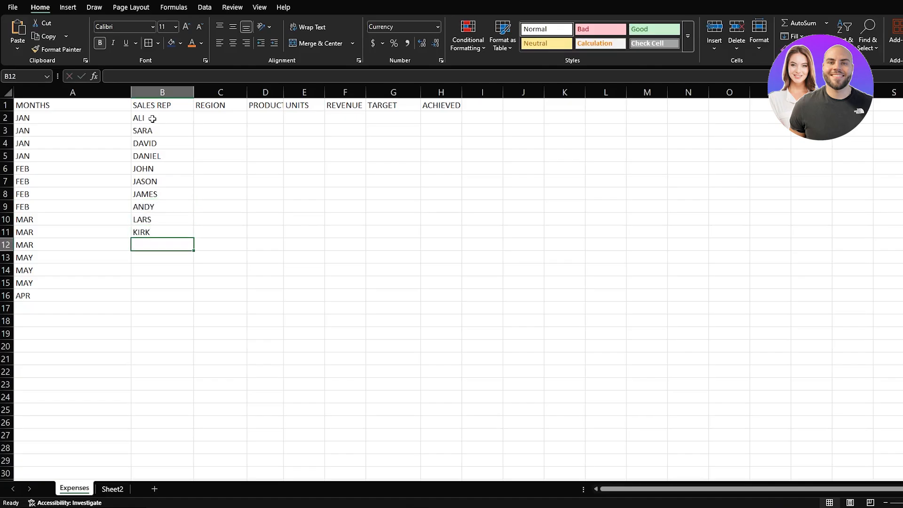
{"action": "type", "text": "CHRIS"}
{"action": "key", "text": "Return"}
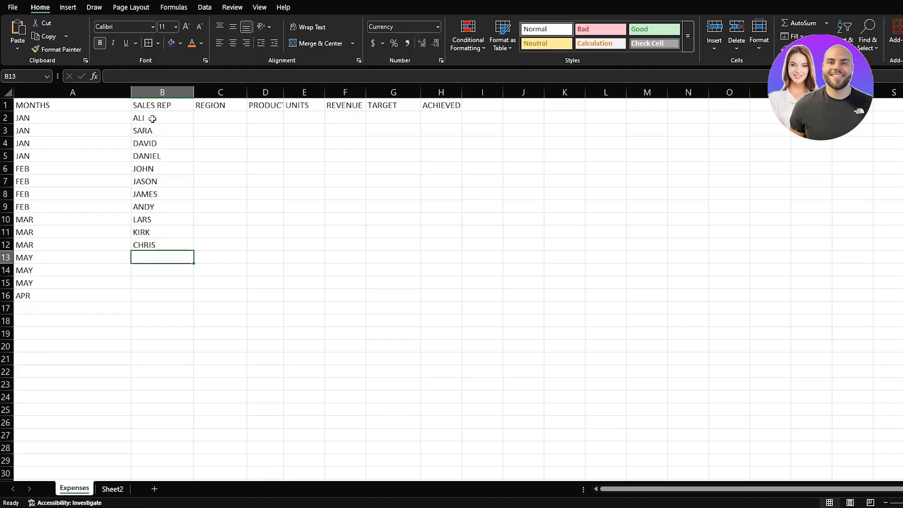
Step: Enter a different sales rep's first name in each of the MAY and APR rows, B13:B16
{"action": "type", "text": "DOMNICK"}
{"action": "key", "text": "Return"}
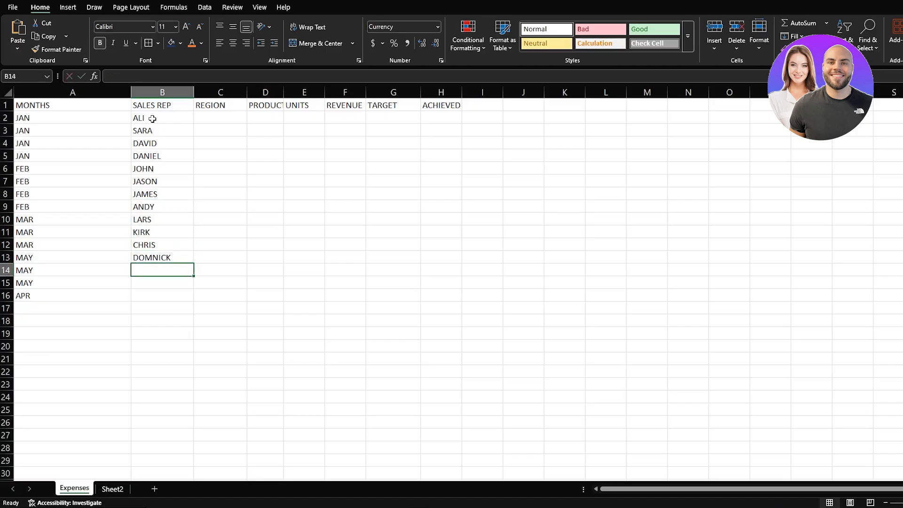
{"action": "type", "text": "MARS"}
{"action": "key", "text": "Return"}
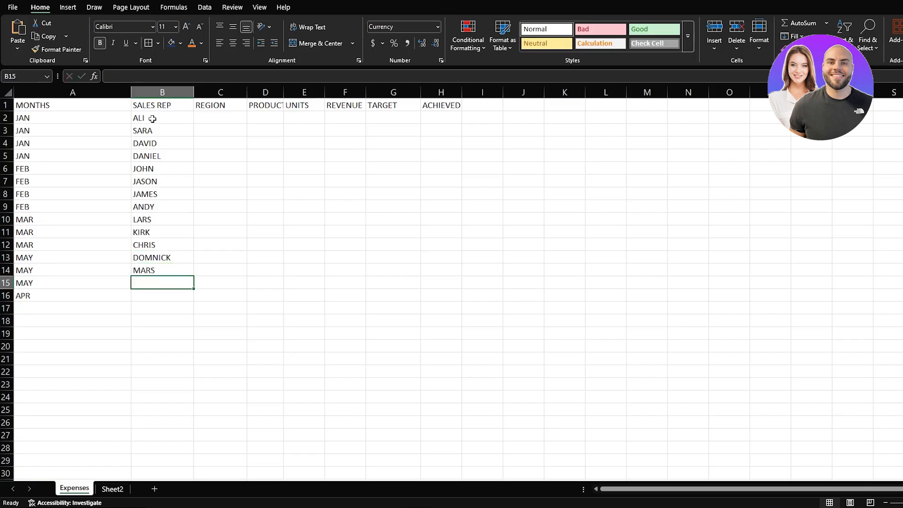
{"action": "type", "text": "ADAM"}
{"action": "key", "text": "Return"}
{"action": "type", "text": "NOAH"}
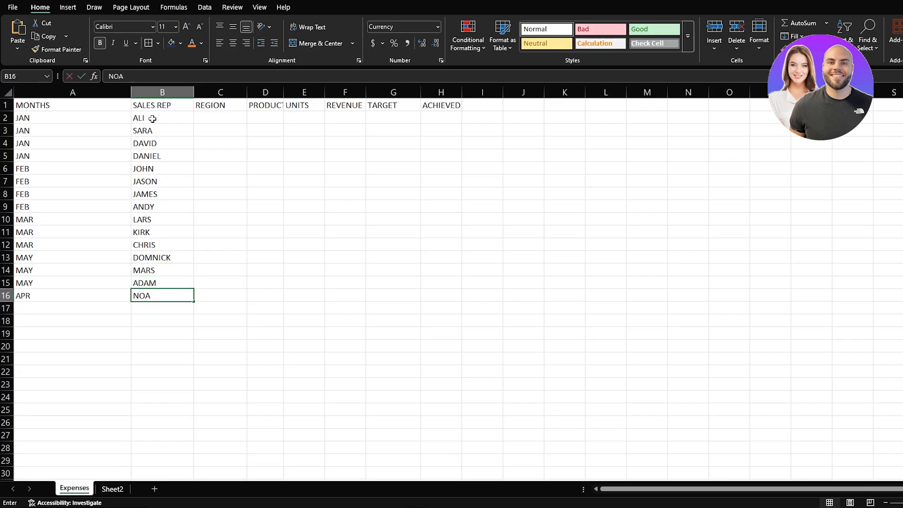
{"action": "key", "text": "Return"}
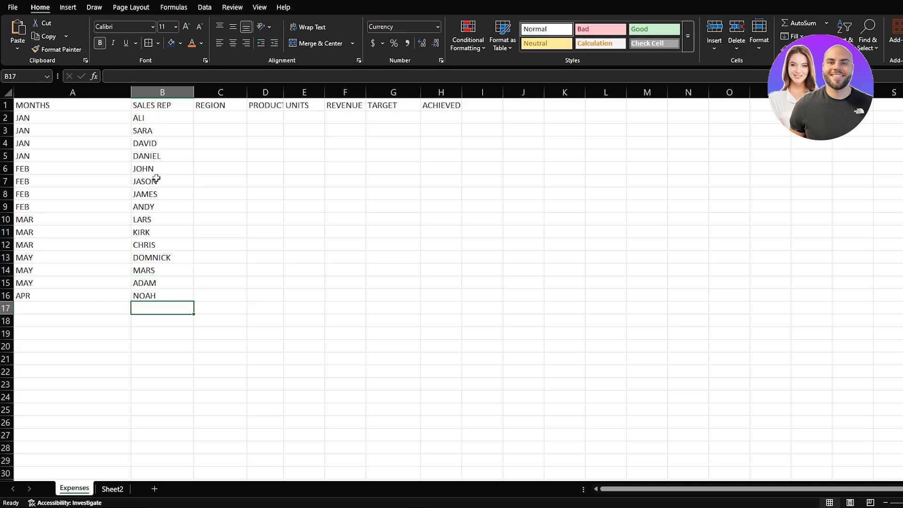
Step: Enter the regions NORTH, SOUTH and NORTH in C2:C4, correcting the misspelled entry in C2
{"action": "left_click", "coordinate": [216, 120]}
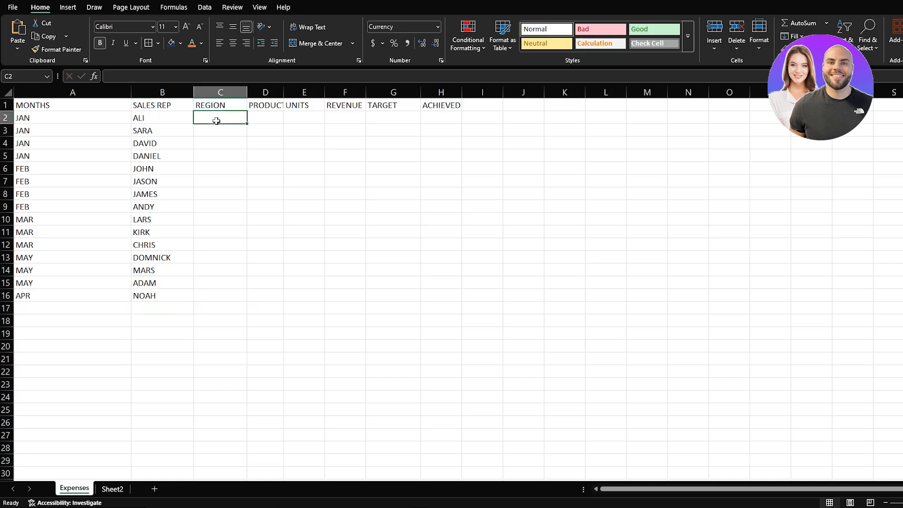
{"action": "type", "text": "NORHT"}
{"action": "key", "text": "Return"}
{"action": "type", "text": "SOUTH"}
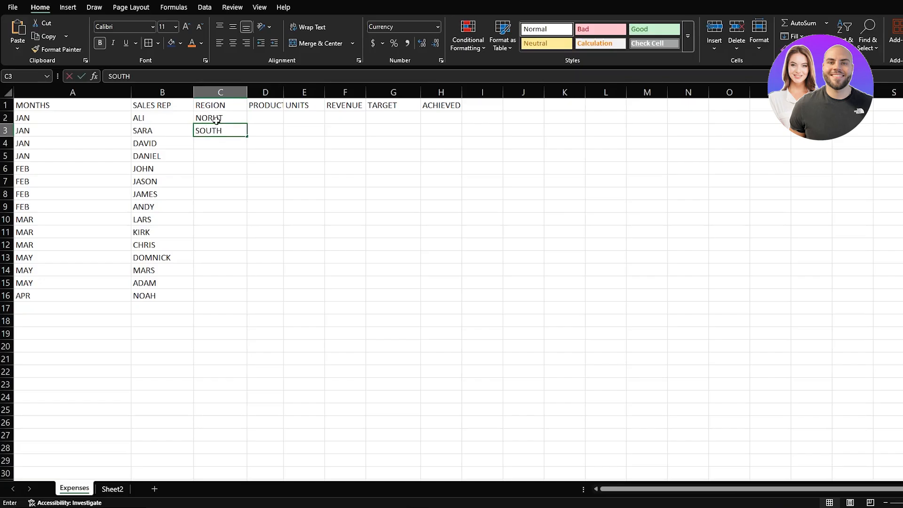
{"action": "key", "text": "Return"}
{"action": "type", "text": "NOR"}
{"action": "key", "text": "BackSpace"}
{"action": "type", "text": "TH"}
{"action": "left_click", "coordinate": [230, 119]}
{"action": "type", "text": "NOR"}
{"action": "key", "text": "BackSpace"}
{"action": "type", "text": "TH"}
{"action": "key", "text": "Return"}
Step: Enter the regions NORTH, SOUTH, EAST, WEST and WEST in C5:C9
{"action": "left_click", "coordinate": [218, 157]}
{"action": "type", "text": "NOR"}
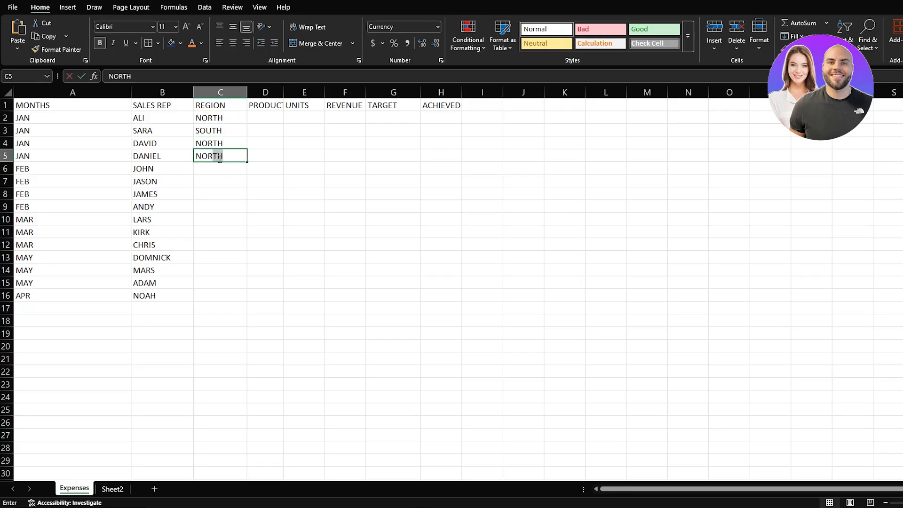
{"action": "key", "text": "Return"}
{"action": "type", "text": "SOUTH"}
{"action": "key", "text": "Return"}
{"action": "type", "text": "EAST"}
{"action": "key", "text": "Return"}
{"action": "type", "text": "WEST"}
{"action": "key", "text": "Return"}
{"action": "type", "text": "WES"}
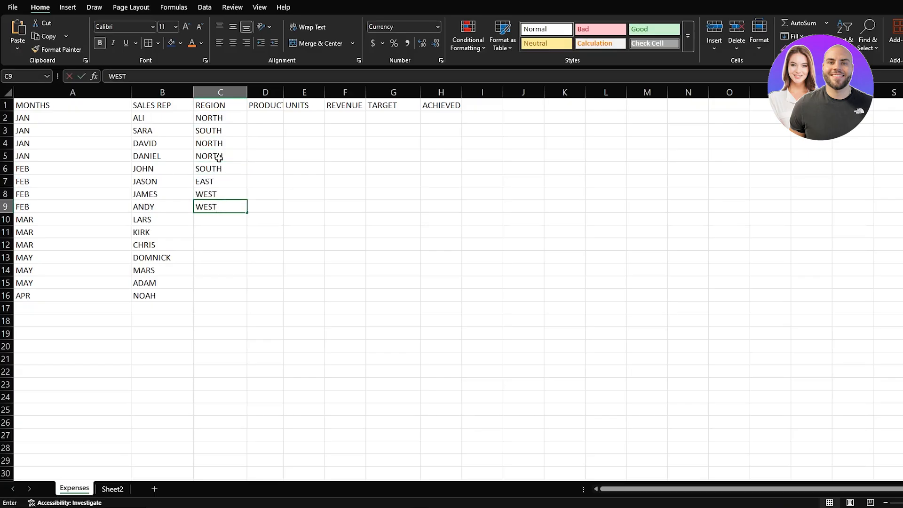
{"action": "key", "text": "Return"}
Step: Enter the regions EAST, NORTH and SOUTH in the MAR rows, C10:C12
{"action": "type", "text": "EAST"}
{"action": "key", "text": "Return"}
{"action": "type", "text": "NORTH"}
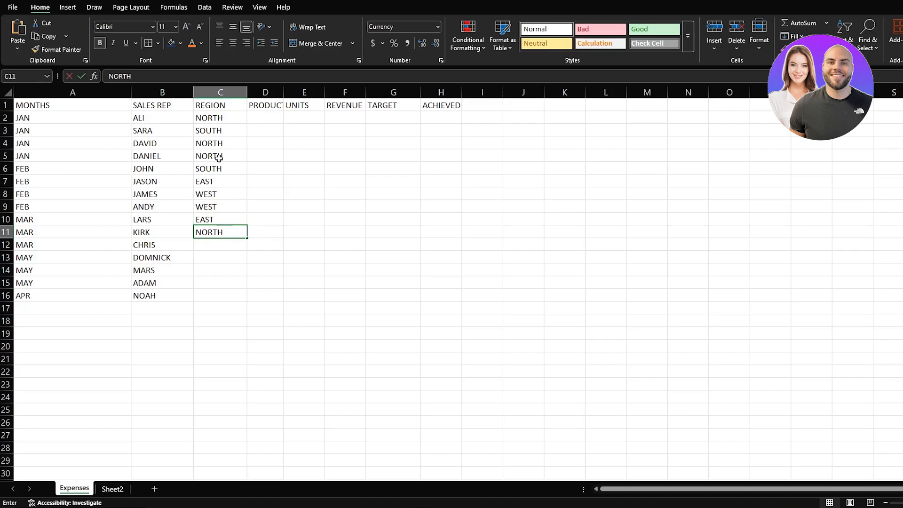
{"action": "key", "text": "Return"}
{"action": "type", "text": "SOUTH"}
{"action": "key", "text": "Return"}
Step: Enter the regions NORTH, SOUTH, EAST and EAST in the MAY and APR rows, C13:C16
{"action": "type", "text": "NOR"}
{"action": "key", "text": "Return"}
{"action": "type", "text": "SOUTH"}
{"action": "key", "text": "Return"}
{"action": "type", "text": "EAST"}
{"action": "key", "text": "Return"}
{"action": "type", "text": "EAS"}
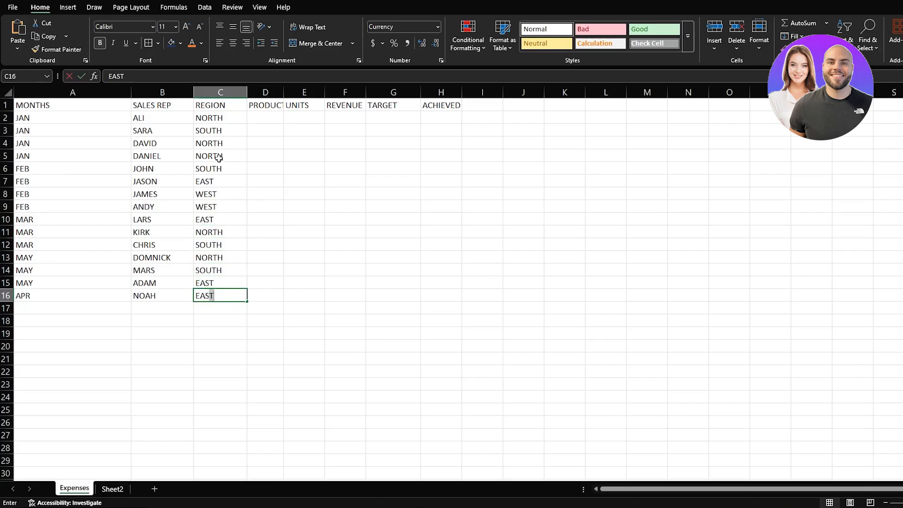
{"action": "key", "text": "Return"}
Step: Enter the products MOUSE, LAPTOP, MAOUSE and KEYBOARD in the JAN rows, D2:D5
{"action": "left_click", "coordinate": [266, 120]}
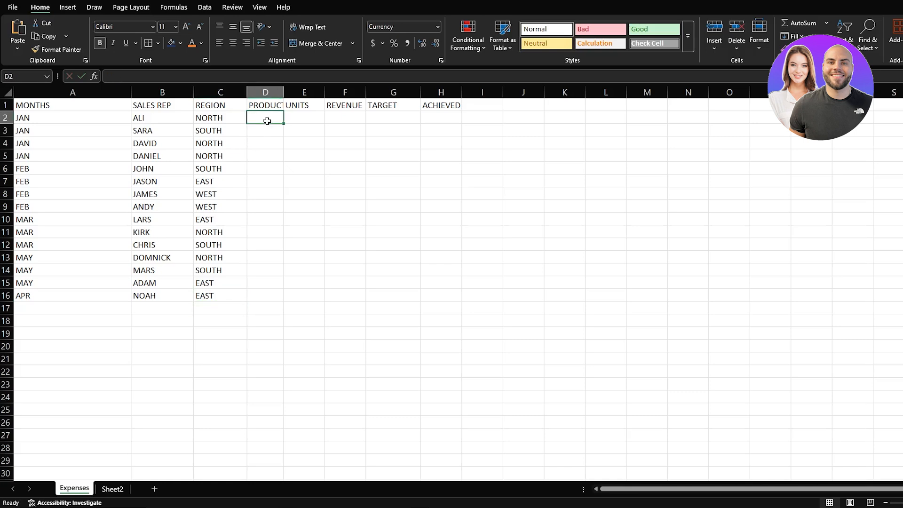
{"action": "type", "text": "MOUSE"}
{"action": "key", "text": "Return"}
{"action": "type", "text": "LAPTOP"}
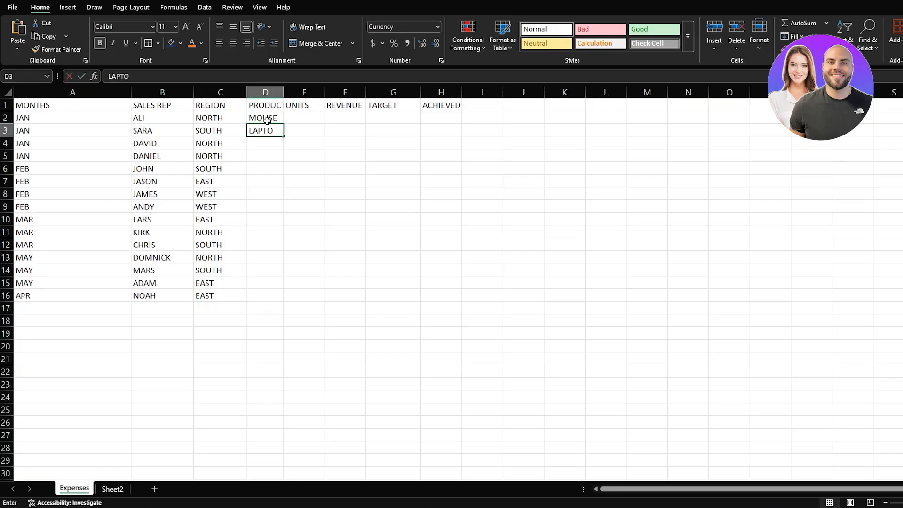
{"action": "key", "text": "Return"}
{"action": "type", "text": "MAOUSE"}
{"action": "key", "text": "Return"}
{"action": "type", "text": "KEY"}
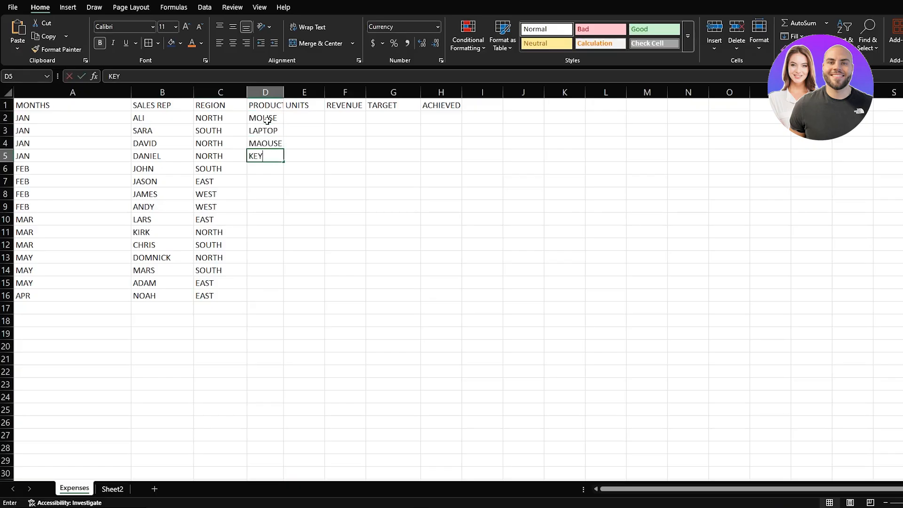
{"action": "type", "text": "BOARD"}
{"action": "key", "text": "Return"}
Step: Enter the products HEADPHONES, KEYBOARD, LAPTOP and LAPTOP in the FEB rows, D6:D9
{"action": "type", "text": "HEADPHONES"}
{"action": "key", "text": "Return"}
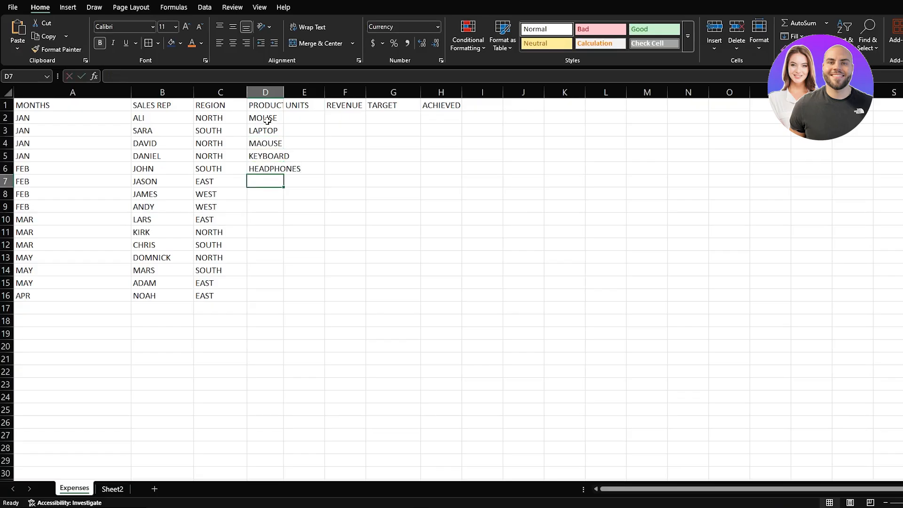
{"action": "type", "text": "KEYBOARD"}
{"action": "key", "text": "Return"}
{"action": "type", "text": "LAPTOP"}
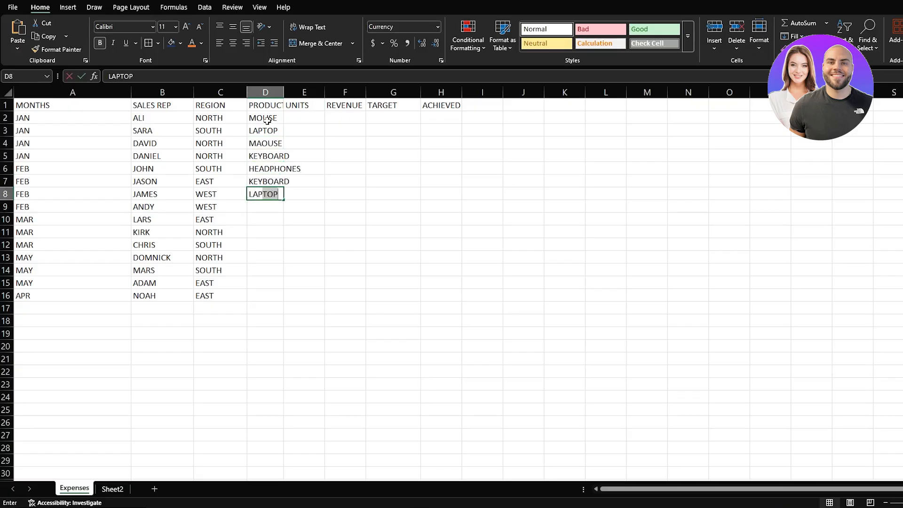
{"action": "key", "text": "Return"}
{"action": "type", "text": "LAPTOP"}
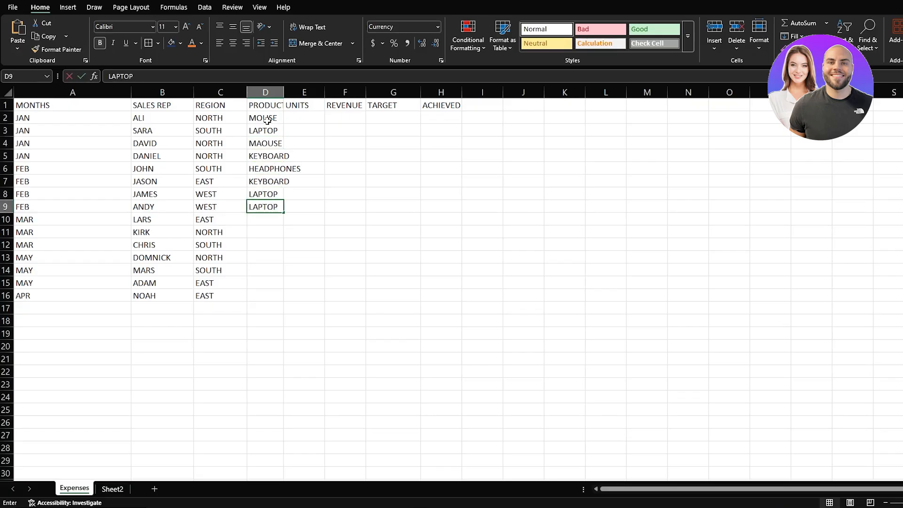
{"action": "key", "text": "Return"}
Step: Enter the products MOUSE, MOUSE and LAPTOP in the MAR rows, D10:D12
{"action": "type", "text": "MOUSE"}
{"action": "key", "text": "Return"}
{"action": "type", "text": "MOUSE"}
{"action": "key", "text": "ctrl+Return"}
{"action": "key", "text": "Return"}
{"action": "type", "text": "LAPTOP"}
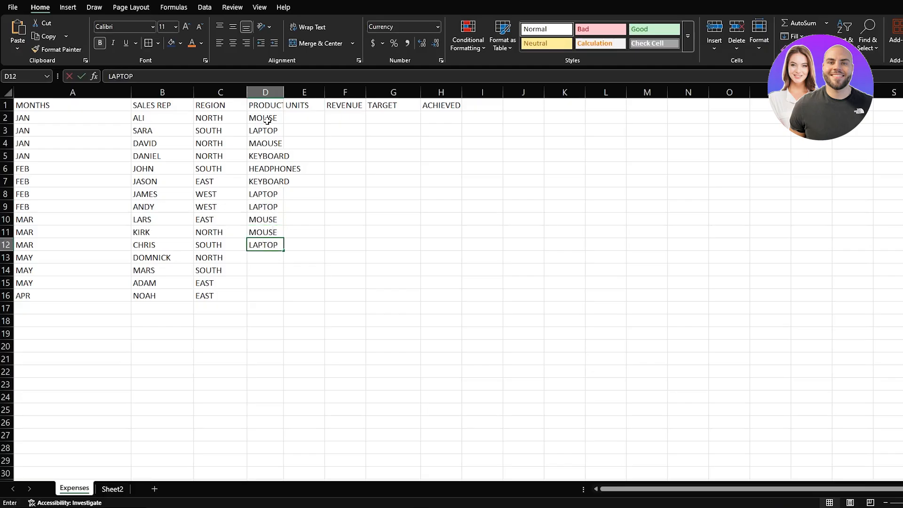
{"action": "key", "text": "Return"}
Step: Enter the products KEYBOARD, HEAPDPHONES, MOUSE and MOUSE in the MAY and APR rows, D13:D16
{"action": "type", "text": "KEYBOARD"}
{"action": "key", "text": "Return"}
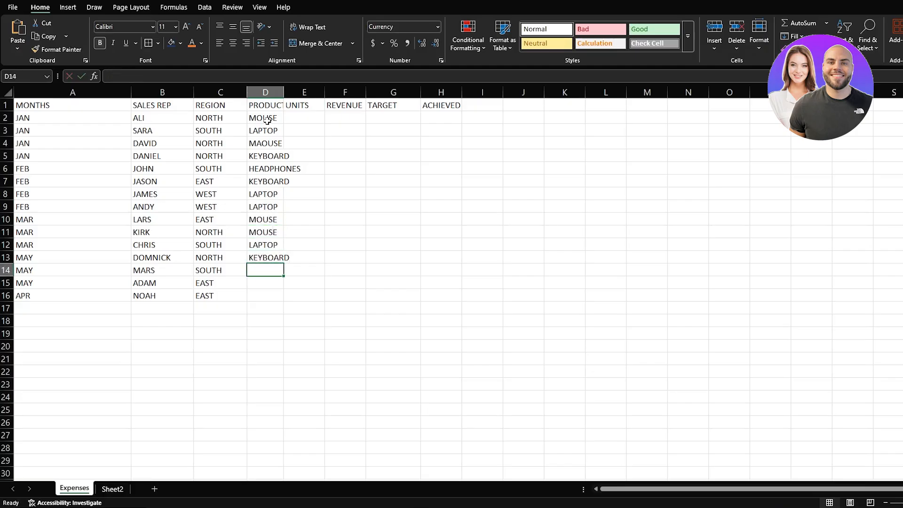
{"action": "type", "text": "HEAPDPHONES"}
{"action": "key", "text": "ctrl+Return"}
{"action": "key", "text": "Return"}
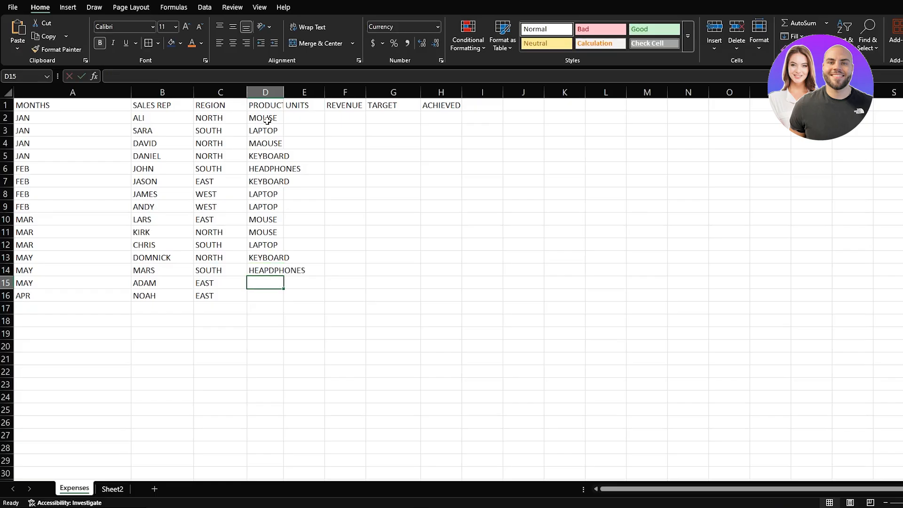
{"action": "type", "text": "MOUSE"}
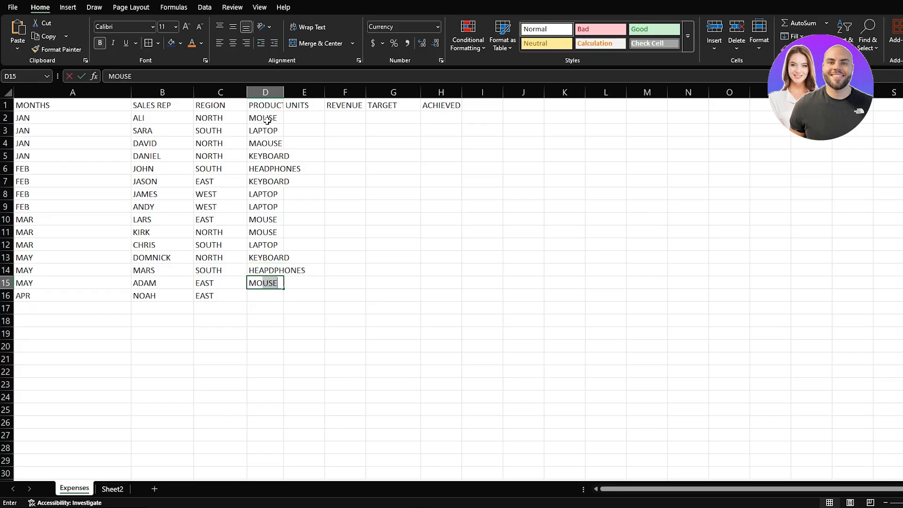
{"action": "key", "text": "Return"}
{"action": "type", "text": "MOUSE"}
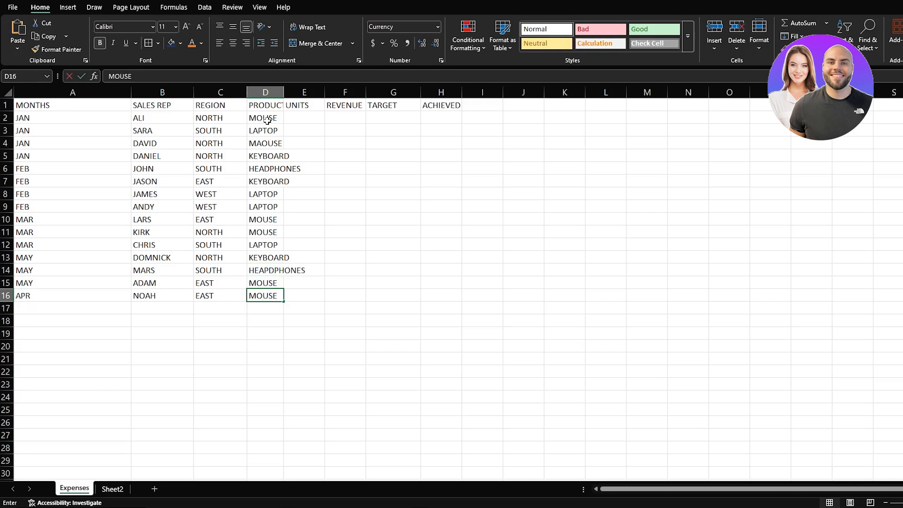
Step: Correct the misspelled product in D4 to MOUSE
{"action": "left_click", "coordinate": [264, 146]}
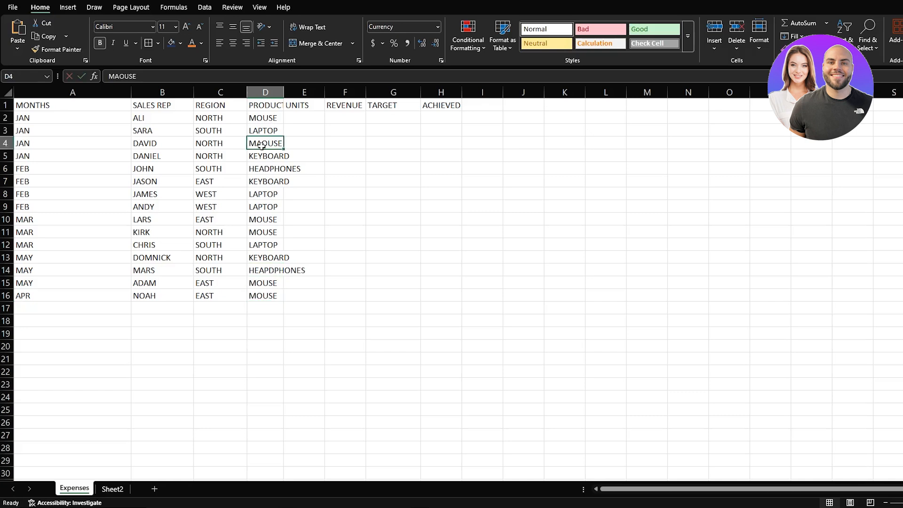
{"action": "double_click", "coordinate": [266, 145]}
{"action": "key", "text": "BackSpace"}
{"action": "key", "text": "BackSpace"}
{"action": "type", "text": "O"}
{"action": "key", "text": "Return"}
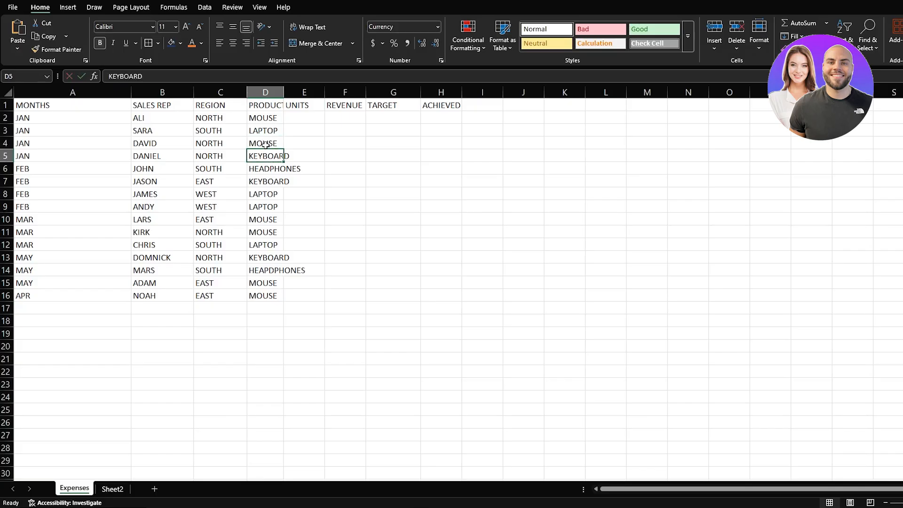
Step: Enter the units 12, 23, 54 and 65 in the JAN rows, E2:E5
{"action": "left_click", "coordinate": [299, 117]}
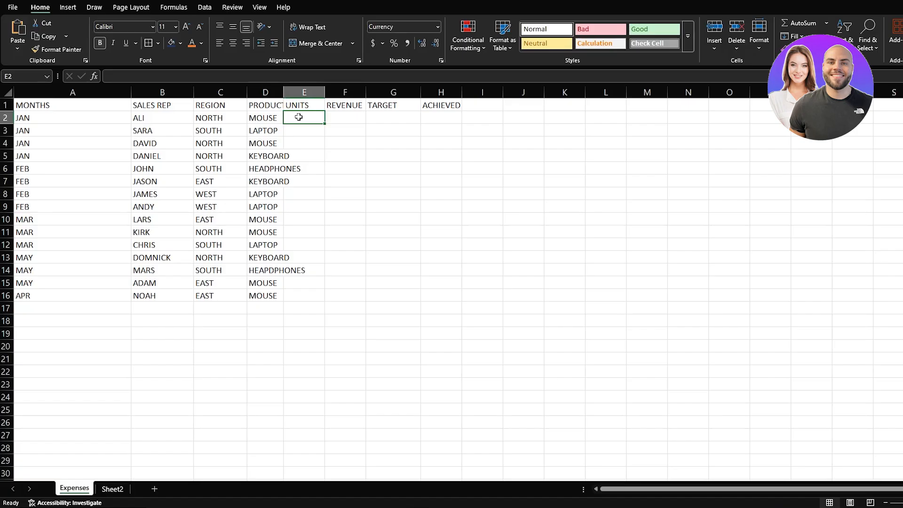
{"action": "type", "text": "12"}
{"action": "key", "text": "Return"}
{"action": "type", "text": "23"}
{"action": "key", "text": "Return"}
{"action": "type", "text": "54"}
{"action": "key", "text": "Return"}
{"action": "type", "text": "65"}
{"action": "key", "text": "Return"}
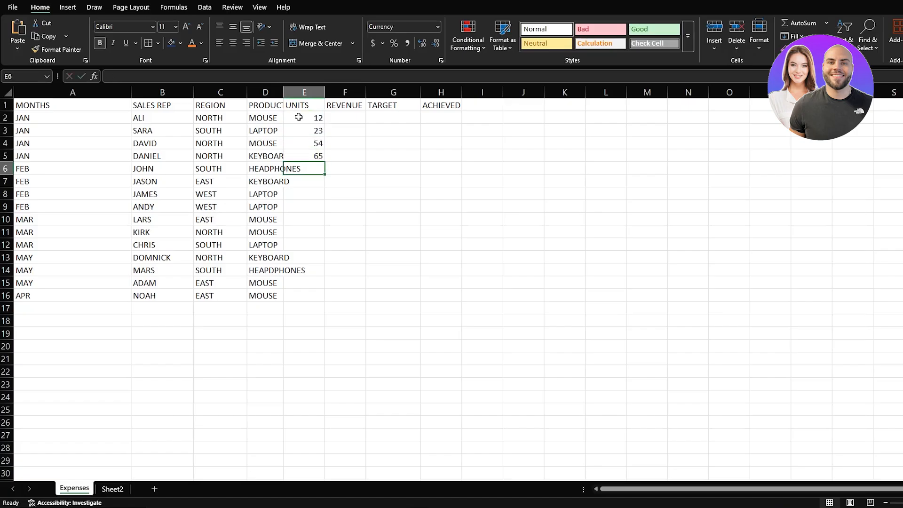
Step: Enter the units 12, 9, 76 and 54 in the FEB rows, E6:E9
{"action": "type", "text": "12"}
{"action": "key", "text": "Return"}
{"action": "type", "text": "9"}
{"action": "key", "text": "Return"}
{"action": "type", "text": "76"}
{"action": "key", "text": "Return"}
{"action": "type", "text": "54"}
{"action": "key", "text": "Return"}
Step: Enter the units 38, 91 and 76 in the MAR rows, E10:E12
{"action": "type", "text": "3"}
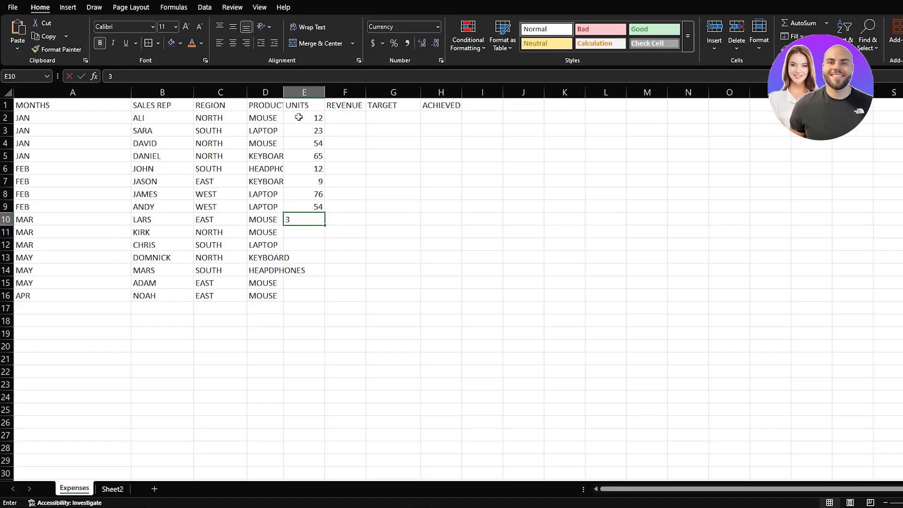
{"action": "type", "text": "8"}
{"action": "key", "text": "Return"}
{"action": "type", "text": "91"}
{"action": "key", "text": "Return"}
{"action": "type", "text": "76"}
{"action": "key", "text": "Return"}
Step: Enter the units 23, 1, 43 and 20 in the MAY and APR rows, E13:E16
{"action": "type", "text": "23"}
{"action": "key", "text": "Return"}
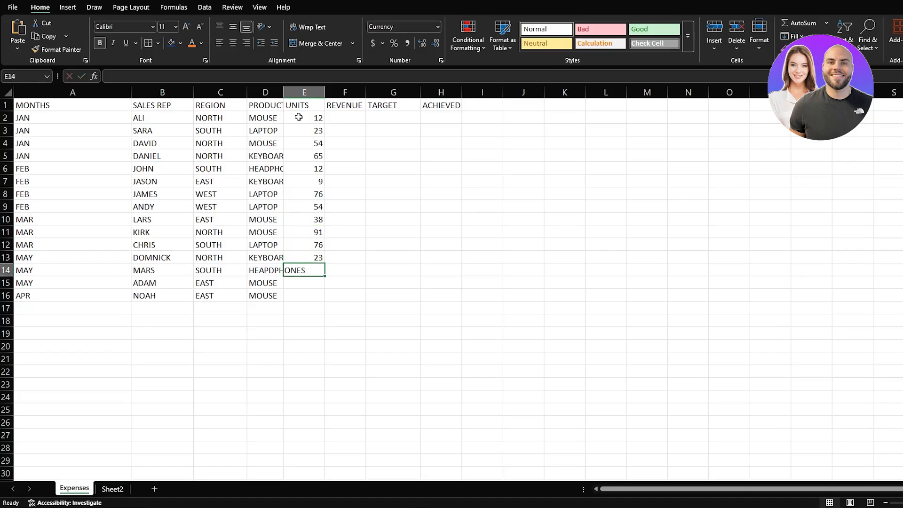
{"action": "type", "text": "1"}
{"action": "key", "text": "Return"}
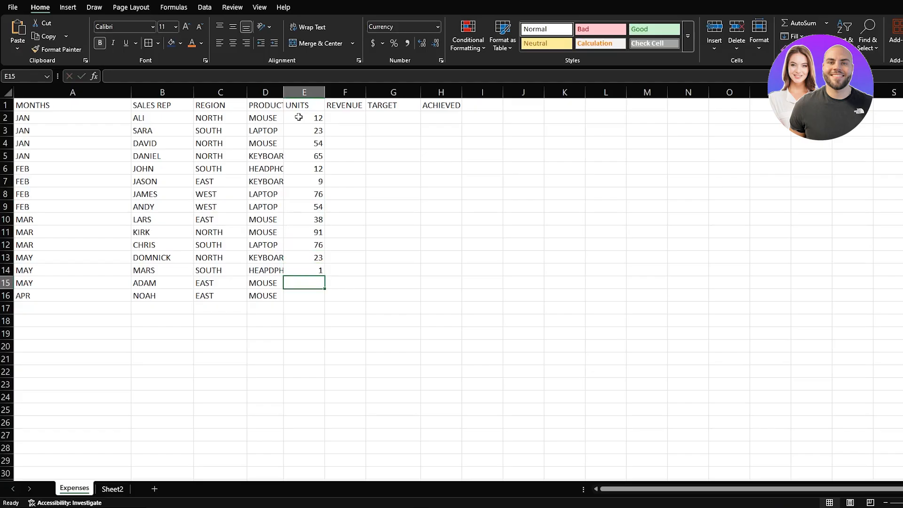
{"action": "type", "text": "43"}
{"action": "key", "text": "Return"}
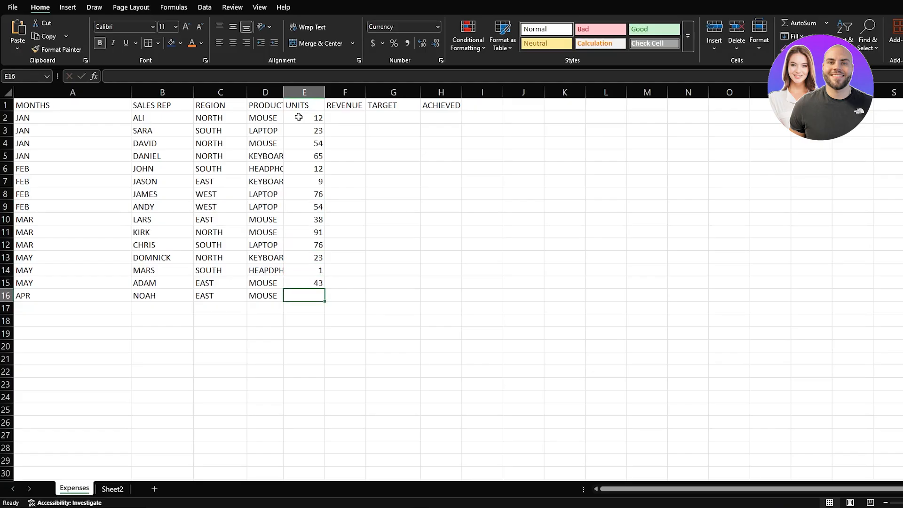
{"action": "type", "text": "20"}
{"action": "key", "text": "Return"}
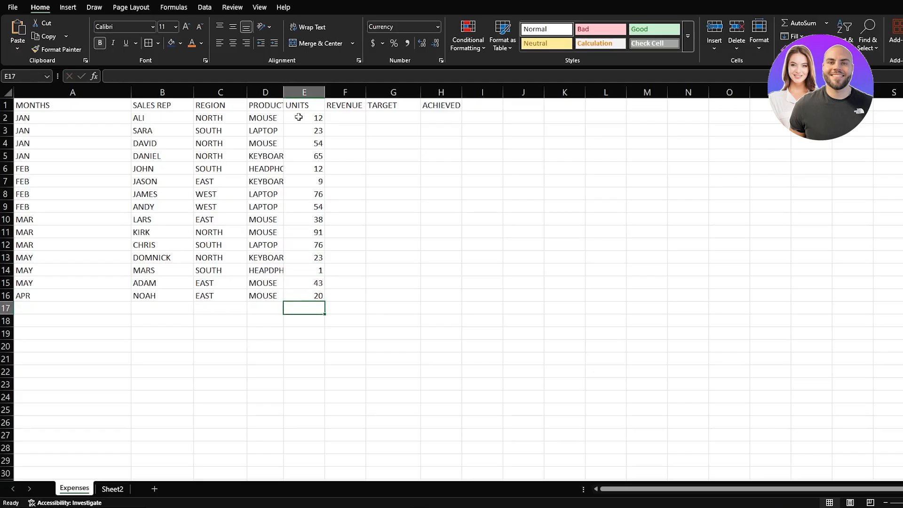
Step: Enter the revenue figures 2477, 3287, 3131 and 987 in the JAN rows, F2:F5
{"action": "left_click", "coordinate": [362, 118]}
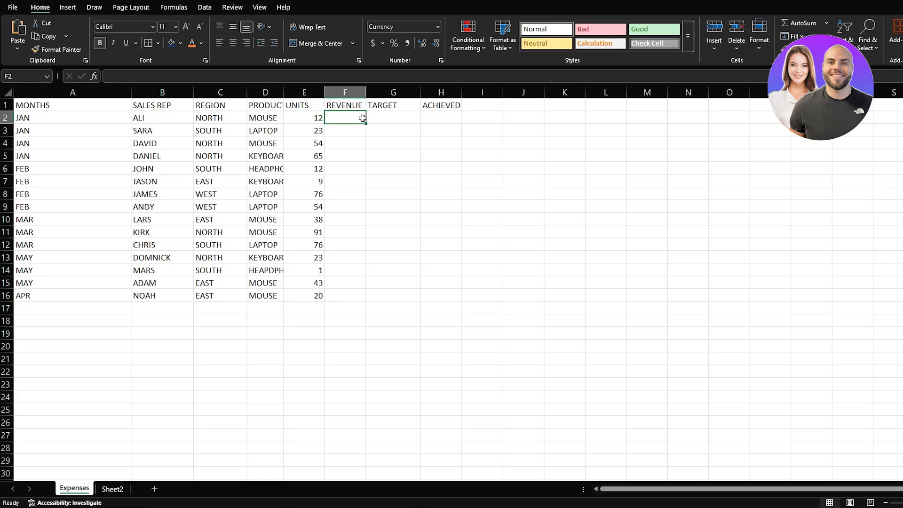
{"action": "type", "text": "2477"}
{"action": "key", "text": "Return"}
{"action": "type", "text": "3287"}
{"action": "key", "text": "Return"}
{"action": "type", "text": "3131"}
{"action": "key", "text": "Return"}
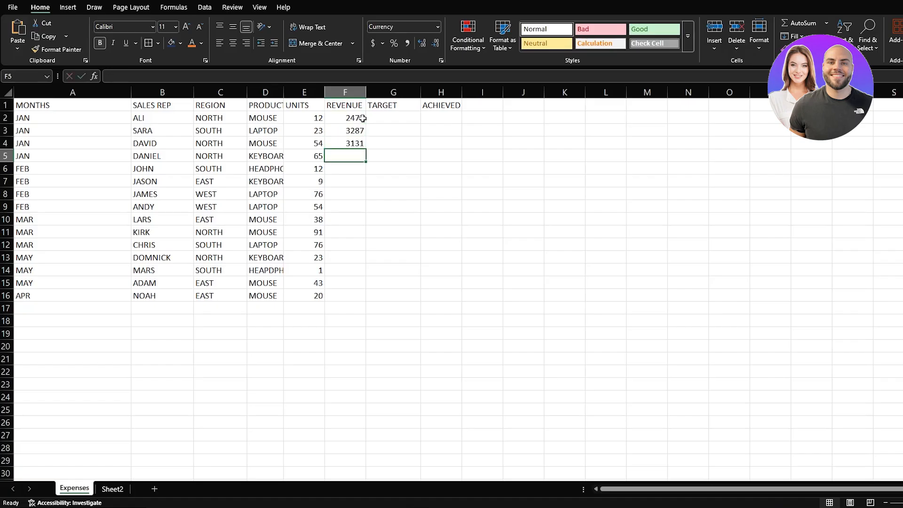
{"action": "type", "text": "987"}
{"action": "key", "text": "Return"}
Step: Enter the revenue figures 6543, 7865, 23 and 123 in the FEB rows, F6:F9
{"action": "type", "text": "6543"}
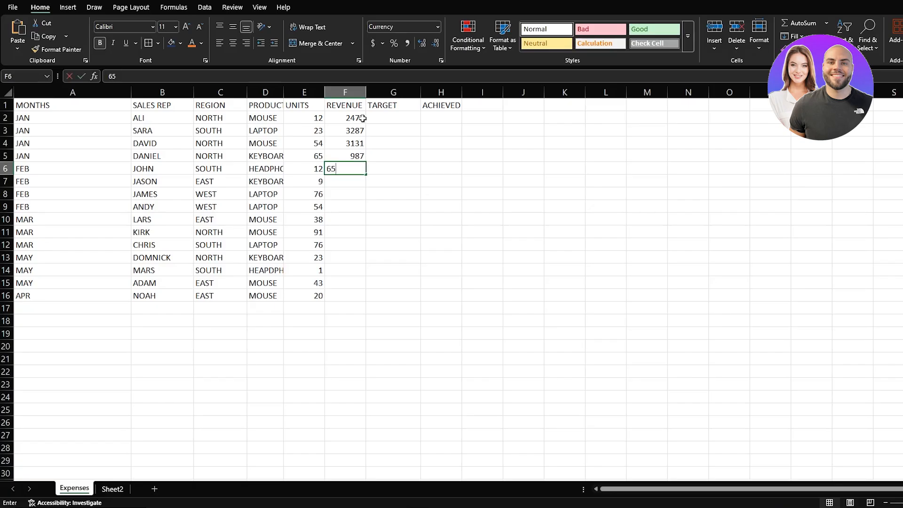
{"action": "key", "text": "Return"}
{"action": "type", "text": "7865"}
{"action": "key", "text": "Return"}
{"action": "type", "text": "23"}
{"action": "key", "text": "Return"}
{"action": "type", "text": "123"}
{"action": "key", "text": "Return"}
Step: Enter the revenue figures 124, 5345 and 345 in the MAR rows, F10:F12
{"action": "type", "text": "124"}
{"action": "key", "text": "ctrl+Return"}
{"action": "key", "text": "Return"}
{"action": "type", "text": "5345"}
{"action": "key", "text": "Return"}
{"action": "type", "text": "345"}
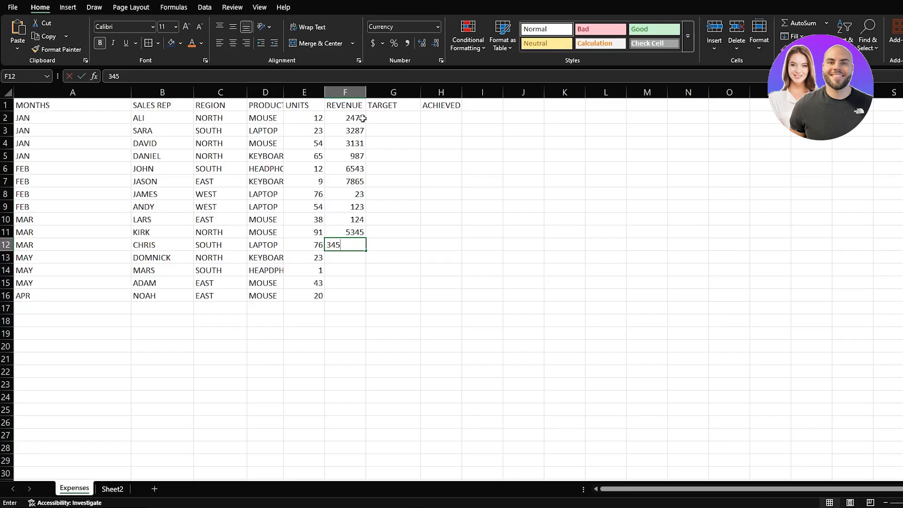
{"action": "key", "text": "Return"}
Step: Enter the revenue figures 6544, 234, 12 and 44 in the MAY and APR rows, F13:F16
{"action": "type", "text": "65443"}
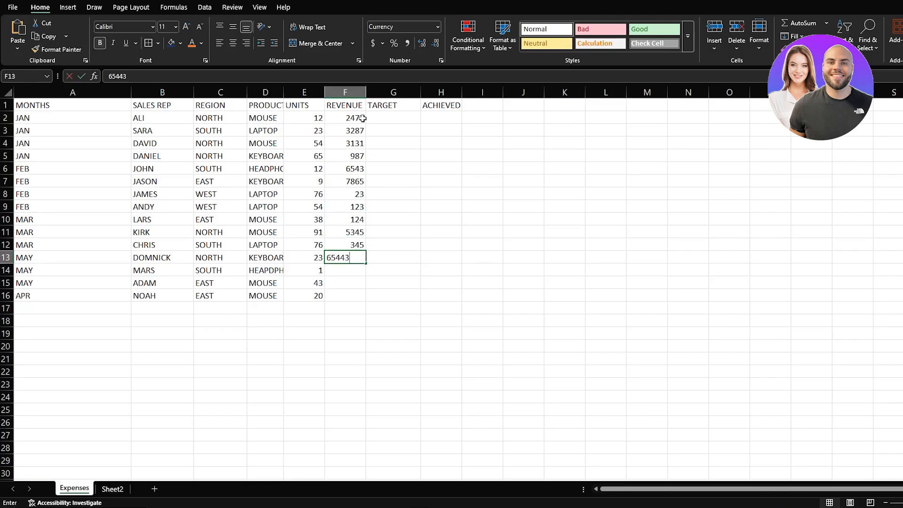
{"action": "key", "text": "Return"}
{"action": "type", "text": "23"}
{"action": "key", "text": "Return"}
{"action": "type", "text": "12"}
{"action": "key", "text": "Return"}
{"action": "type", "text": "44"}
{"action": "key", "text": "Return"}
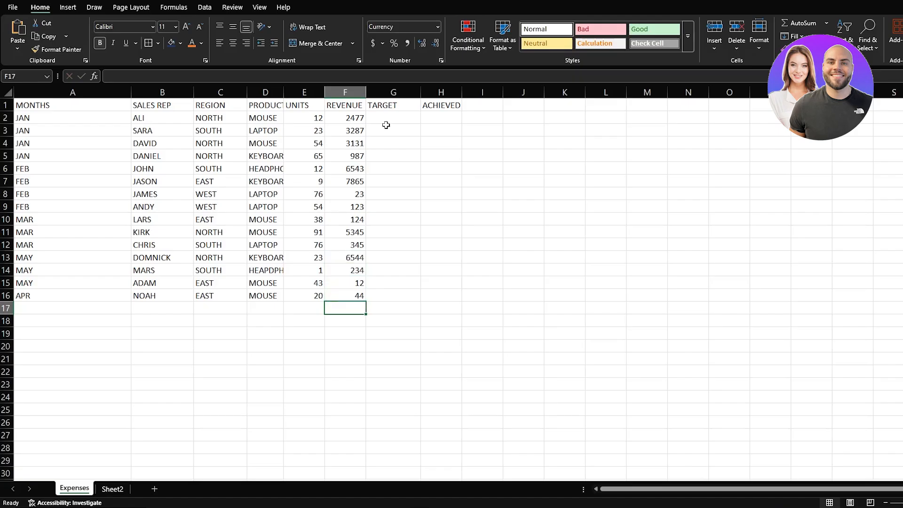
Step: Enter the target 10000 in G2 and copy it into G3
{"action": "mouse_move", "coordinate": [394, 120]}
{"action": "left_mouse_down"}
{"action": "mouse_move", "coordinate": [399, 275]}
{"action": "mouse_move", "coordinate": [406, 114]}
{"action": "left_mouse_up"}
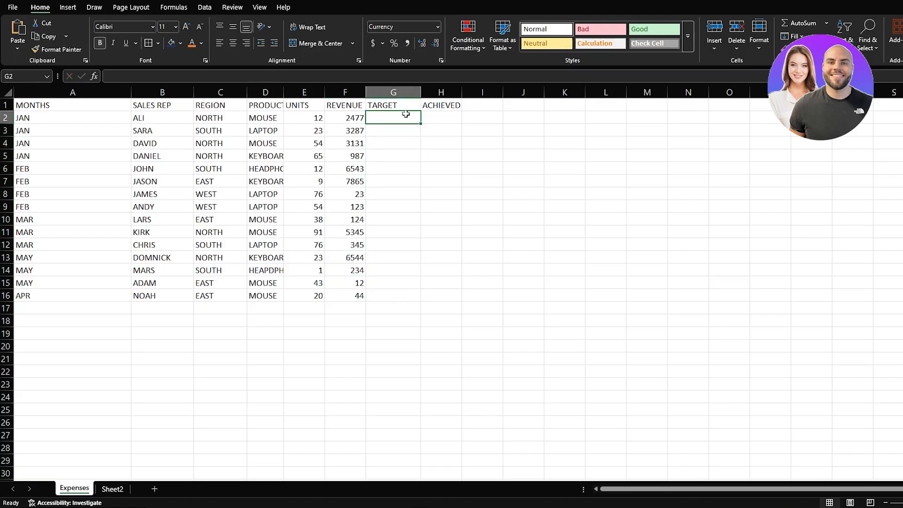
{"action": "type", "text": "10000"}
{"action": "key", "text": "Return"}
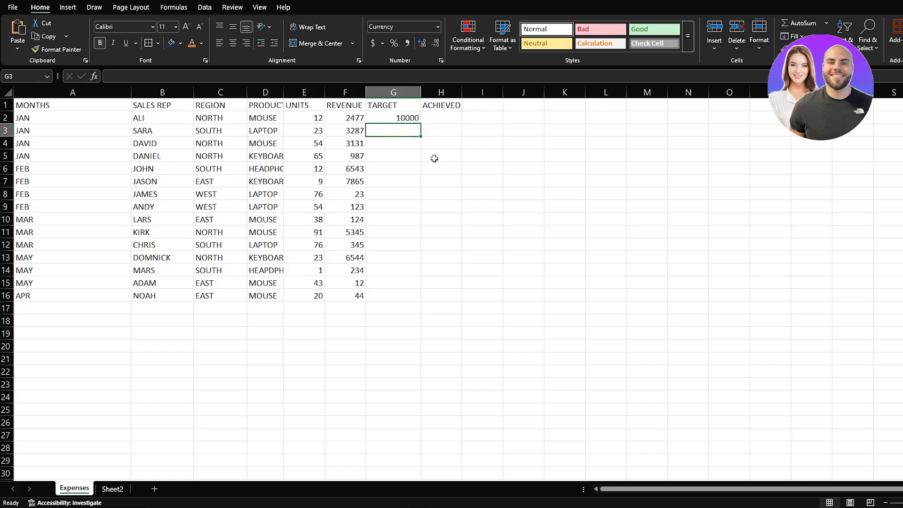
{"action": "key", "text": "Up"}
{"action": "key", "text": "ctrl+c"}
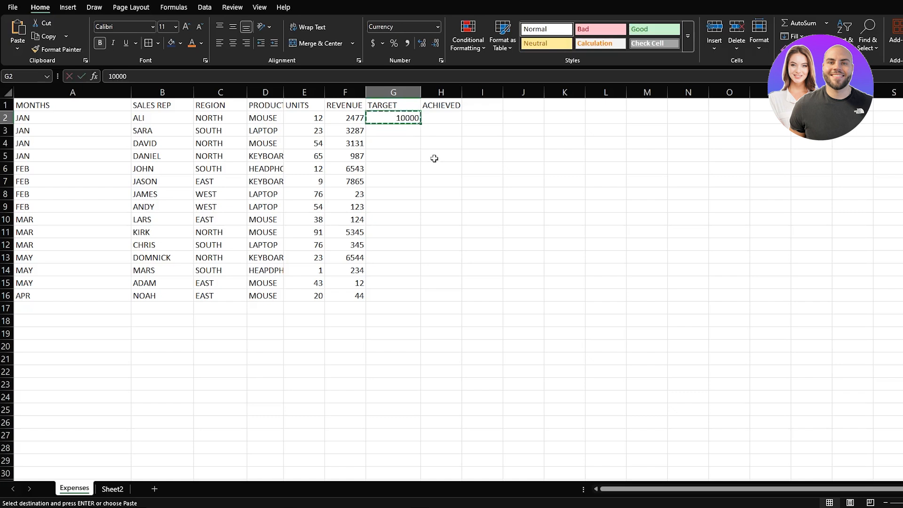
{"action": "key", "text": "Down"}
{"action": "key", "text": "ctrl+v"}
Step: Paste the copied target of 10000 into the remaining JAN rows, G4:G5
{"action": "key", "text": "ctrl+Down"}
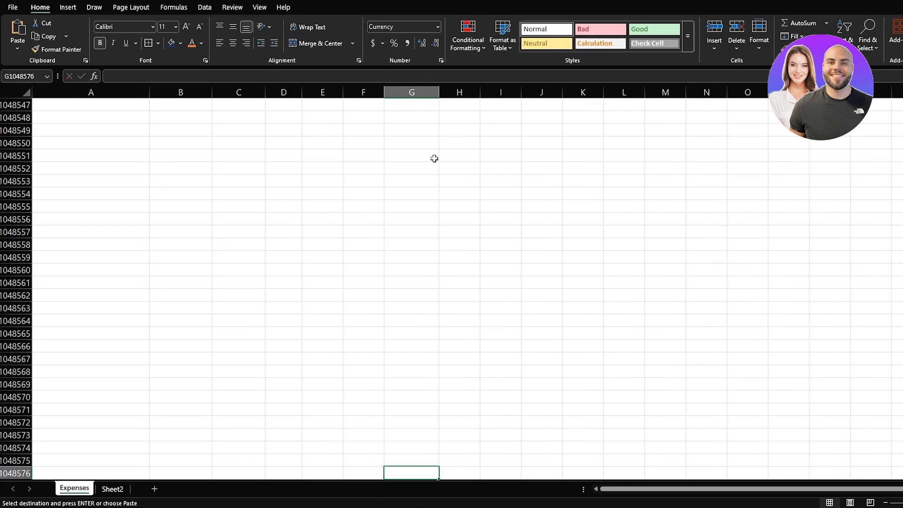
{"action": "key", "text": "ctrl+Up"}
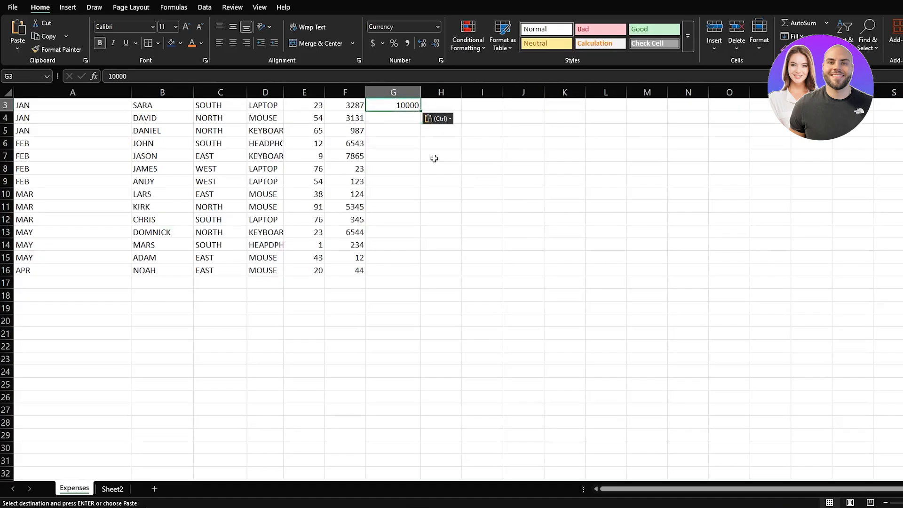
{"action": "key", "text": "ctrl+Up"}
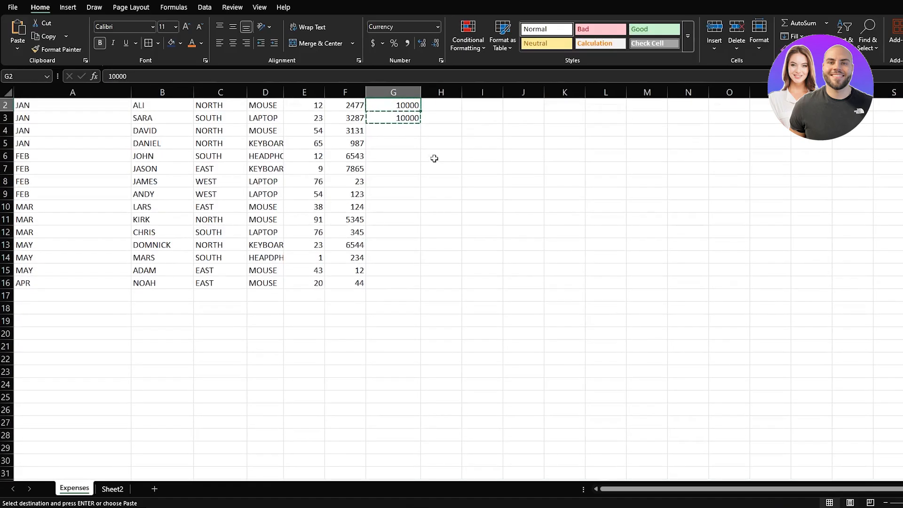
{"action": "key", "text": "Down"}
{"action": "key", "text": "Down"}
{"action": "key", "text": "Down"}
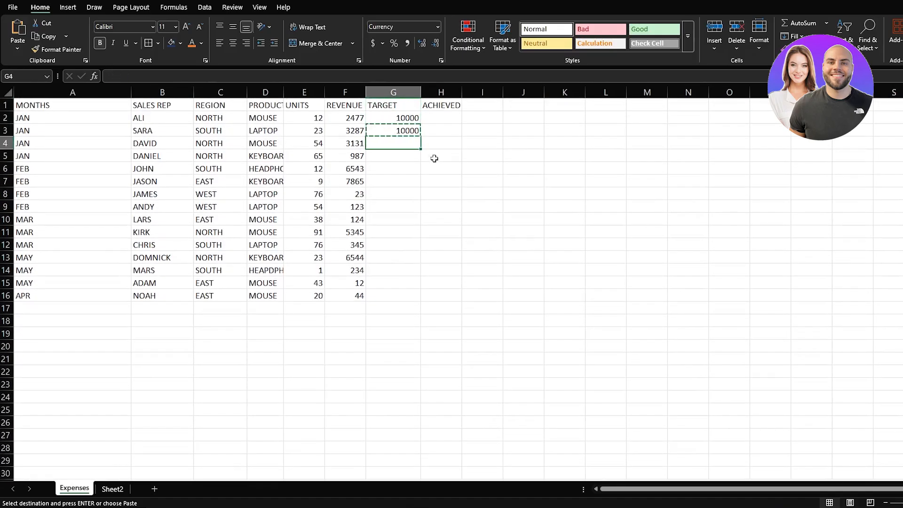
{"action": "key", "text": "ctrl+v"}
{"action": "key", "text": "Down"}
{"action": "key", "text": "ctrl+v"}
Step: Paste the copied target of 10000 into the FEB rows, G6:G9
{"action": "key", "text": "Down"}
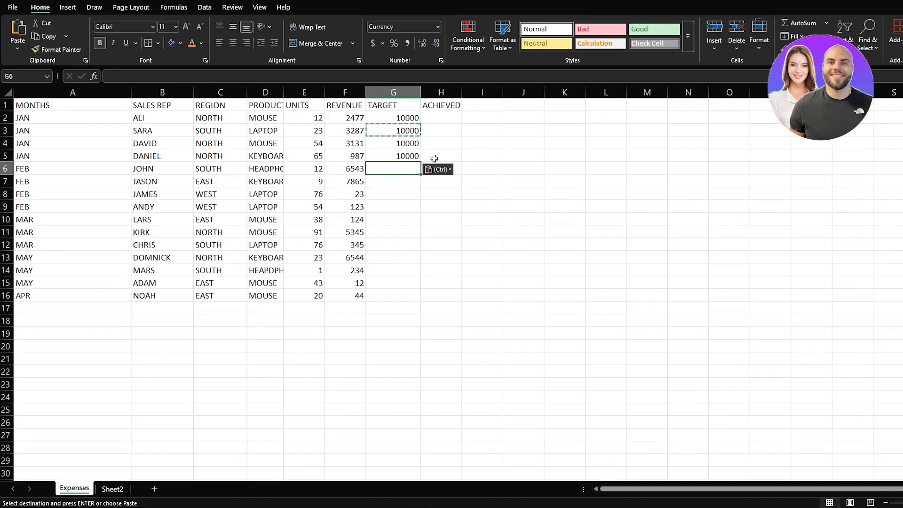
{"action": "key", "text": "ctrl+v"}
{"action": "key", "text": "Down"}
{"action": "key", "text": "ctrl+v"}
{"action": "key", "text": "Down"}
{"action": "key", "text": "ctrl+v"}
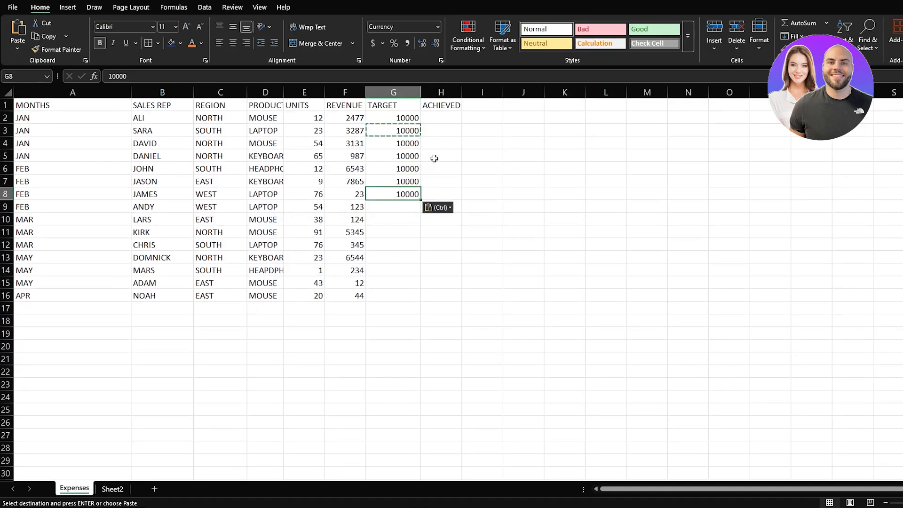
{"action": "key", "text": "Down"}
{"action": "key", "text": "ctrl+v"}
Step: Paste the copied target of 10000 into the MAR rows, G10:G12
{"action": "key", "text": "Down"}
{"action": "key", "text": "ctrl+v"}
{"action": "key", "text": "Down"}
{"action": "key", "text": "ctrl+v"}
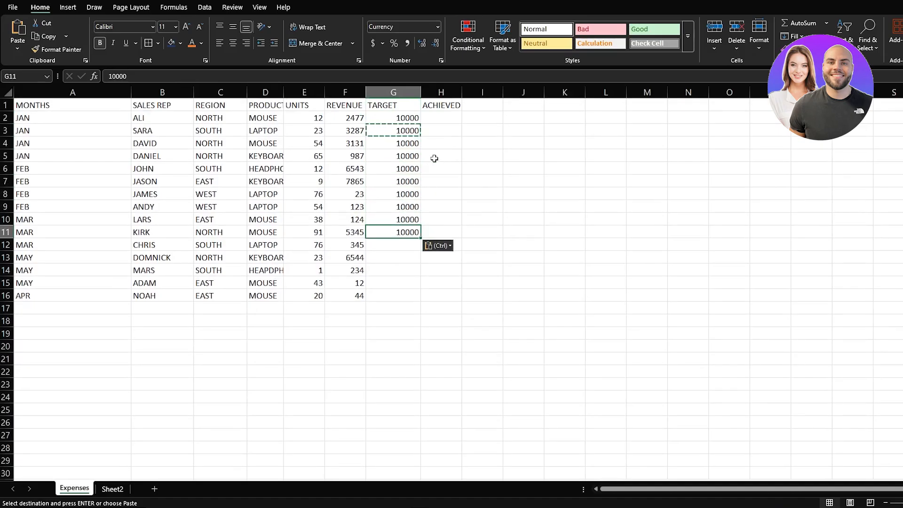
{"action": "key", "text": "Down"}
{"action": "key", "text": "ctrl+v"}
Step: Paste the copied target of 10000 into the MAY and APR rows, G13:G16
{"action": "key", "text": "Down"}
{"action": "key", "text": "ctrl+v"}
{"action": "key", "text": "Down"}
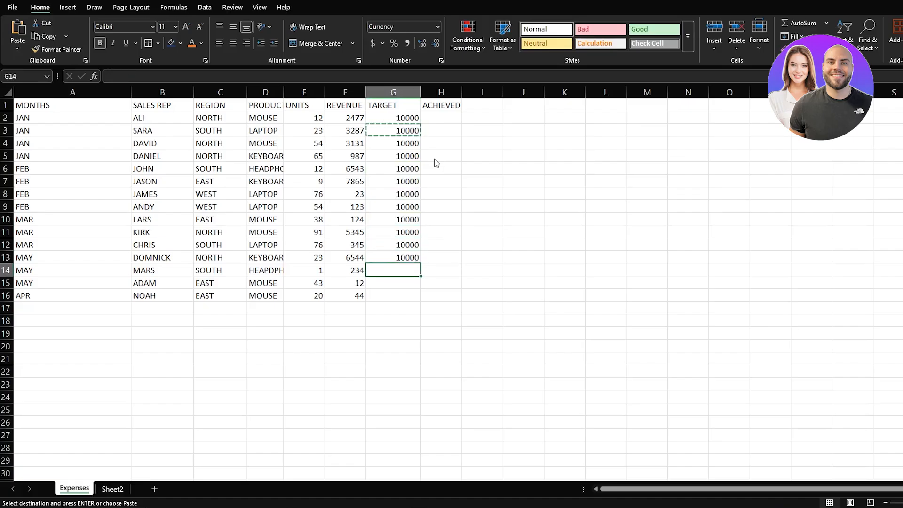
{"action": "key", "text": "ctrl+v"}
{"action": "key", "text": "Down"}
{"action": "key", "text": "ctrl+v"}
{"action": "key", "text": "Down"}
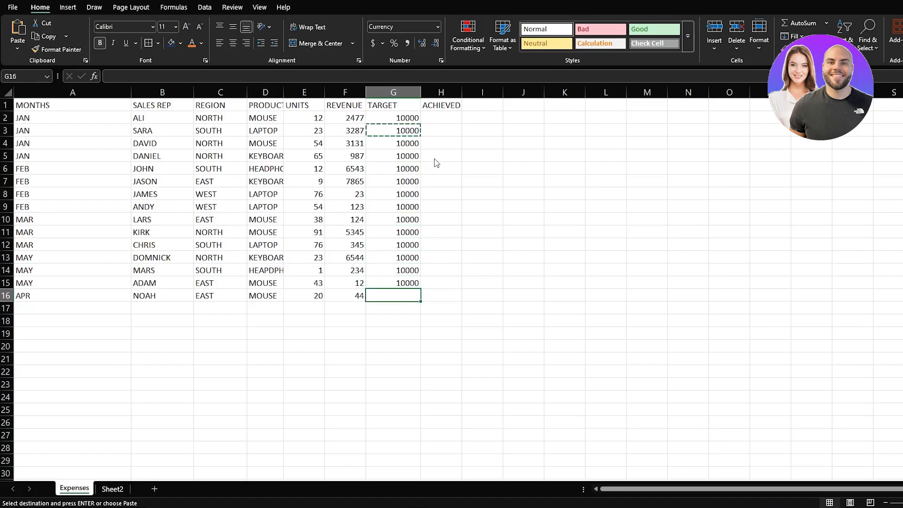
{"action": "key", "text": "ctrl+v"}
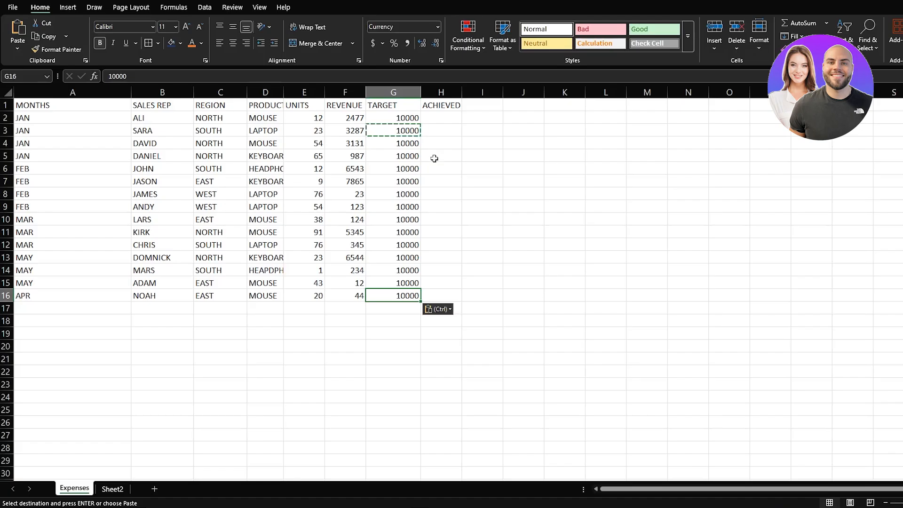
Step: Enter the achieved values YES, YES, YES and NO in the JAN rows, H2:H5
{"action": "left_click", "coordinate": [450, 119]}
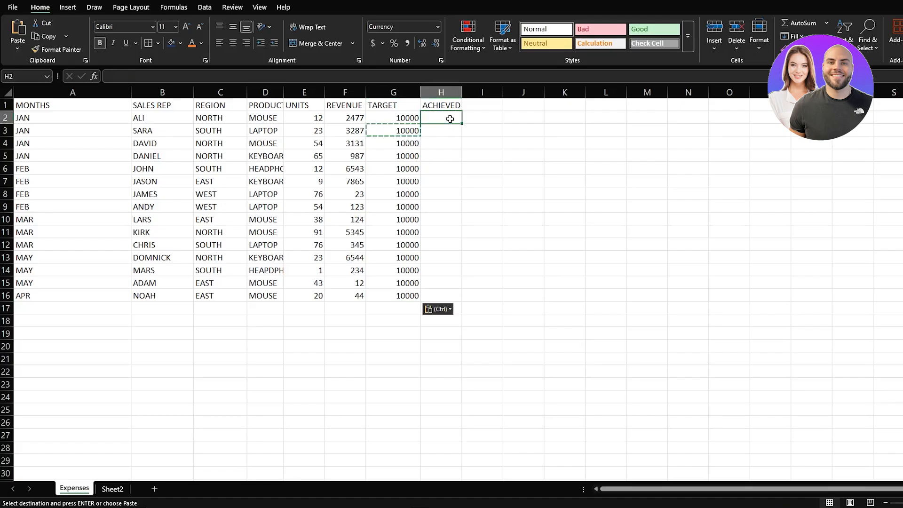
{"action": "type", "text": "YES"}
{"action": "key", "text": "Return"}
{"action": "type", "text": "YES"}
{"action": "key", "text": "Return"}
{"action": "type", "text": "YES"}
{"action": "key", "text": "Return"}
{"action": "type", "text": "NO"}
{"action": "key", "text": "Return"}
Step: Enter the achieved values YESY, NO, NO and YES in the FEB rows, H6:H9
{"action": "type", "text": "YESY"}
{"action": "key", "text": "Return"}
{"action": "type", "text": "NO"}
{"action": "key", "text": "Return"}
{"action": "type", "text": "NO"}
{"action": "key", "text": "Return"}
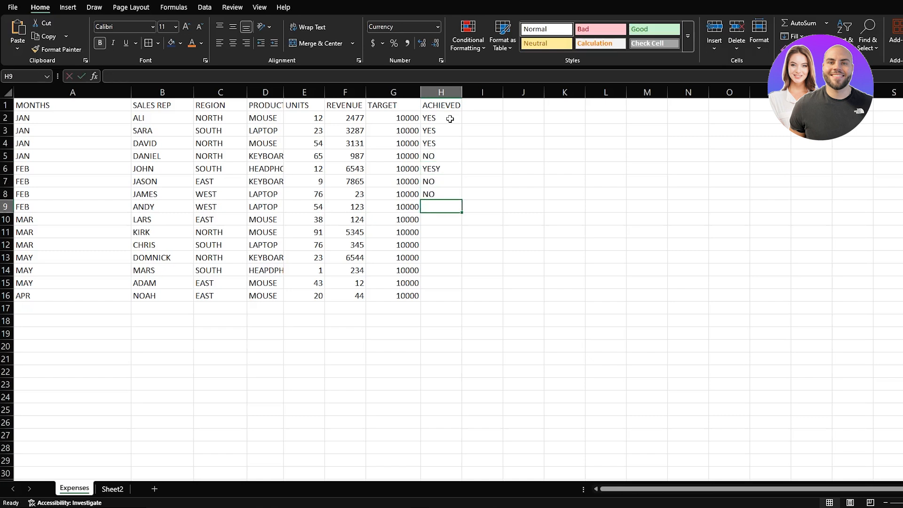
{"action": "type", "text": "YES"}
{"action": "key", "text": "Return"}
Step: Enter the achieved values NO, YES and YES in the MAR rows, H10:H12
{"action": "type", "text": "NO"}
{"action": "key", "text": "Return"}
{"action": "type", "text": "YES"}
{"action": "key", "text": "Return"}
{"action": "type", "text": "YES"}
{"action": "key", "text": "Return"}
Step: Enter the achieved values NO, YES, YES and NO in H13:H16, and correct the misspelled entry in H6 to YES
{"action": "type", "text": "NO"}
{"action": "key", "text": "Return"}
{"action": "type", "text": "YES"}
{"action": "key", "text": "Return"}
{"action": "type", "text": "YES"}
{"action": "key", "text": "Return"}
{"action": "type", "text": "NO"}
{"action": "key", "text": "Return"}
{"action": "double_click", "coordinate": [444, 169]}
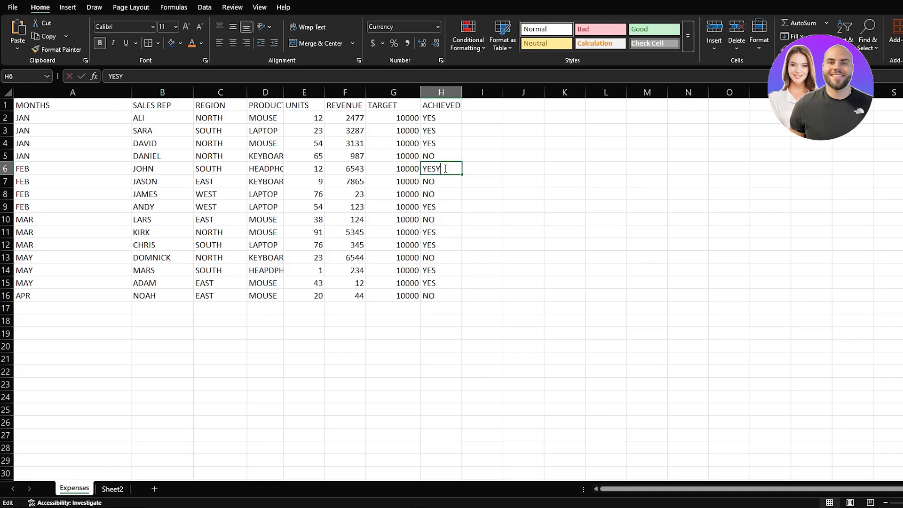
{"action": "key", "text": "Return"}
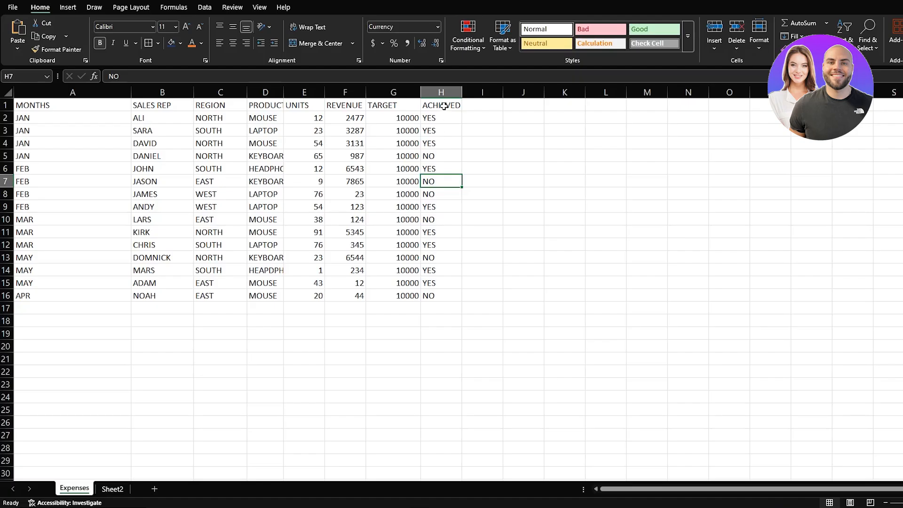
Step: Try wrapping the text of the header cells A1:H1 and undo the change
{"action": "left_click_drag", "start_coordinate": [443, 106], "coordinate": [83, 104]}
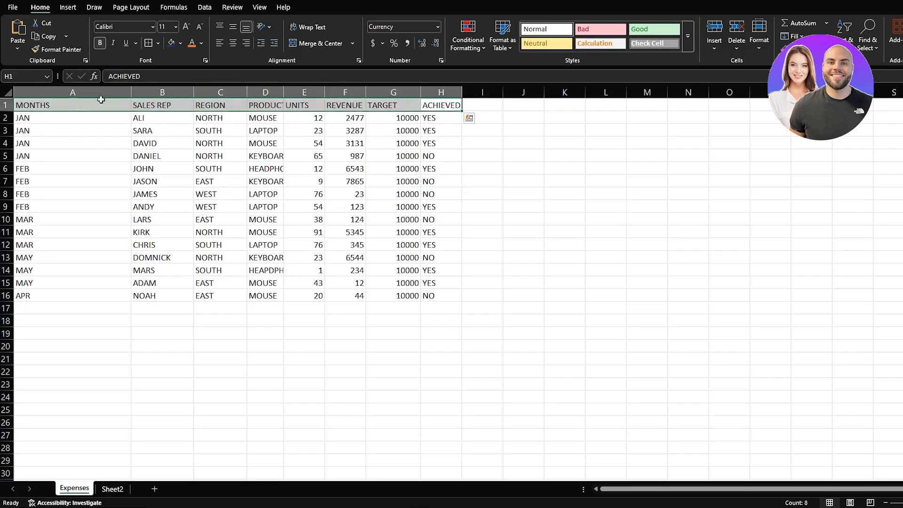
{"action": "left_click", "coordinate": [315, 42]}
{"action": "left_click", "coordinate": [315, 43]}
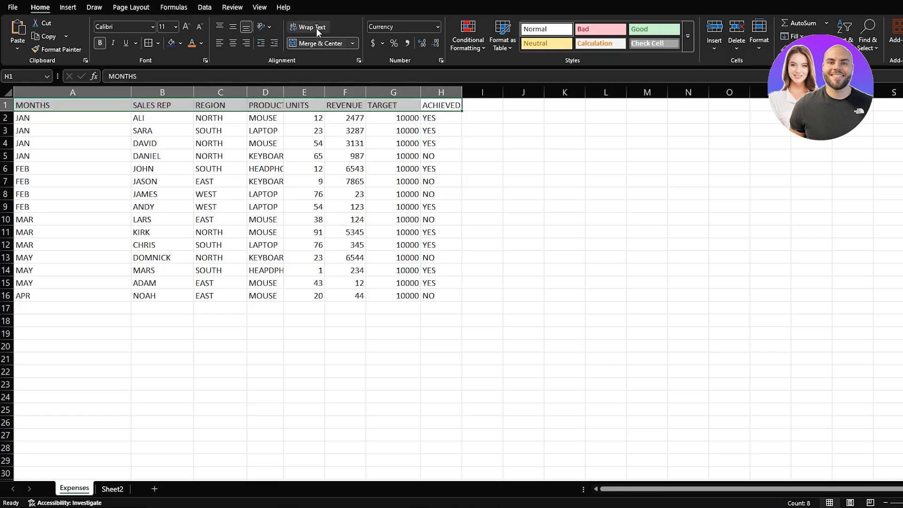
{"action": "left_click", "coordinate": [316, 27]}
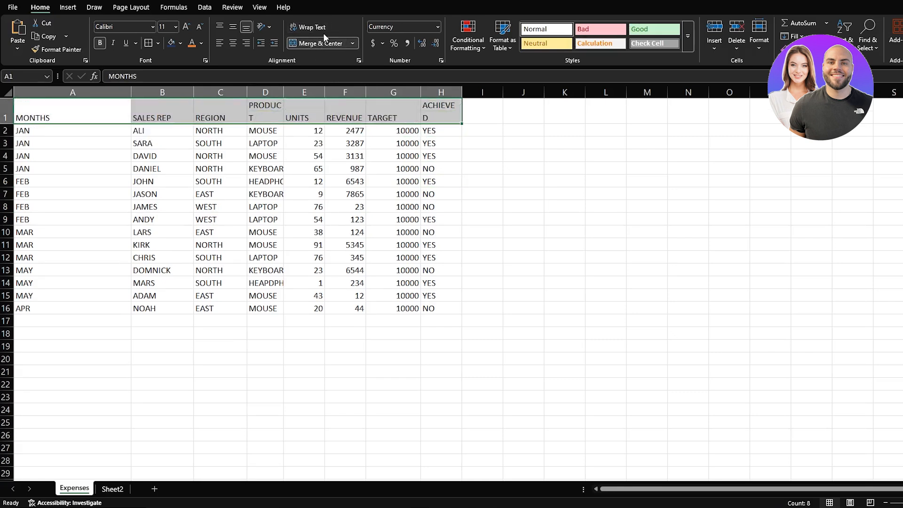
{"action": "left_click", "coordinate": [321, 144]}
{"action": "key", "text": "ctrl+z"}
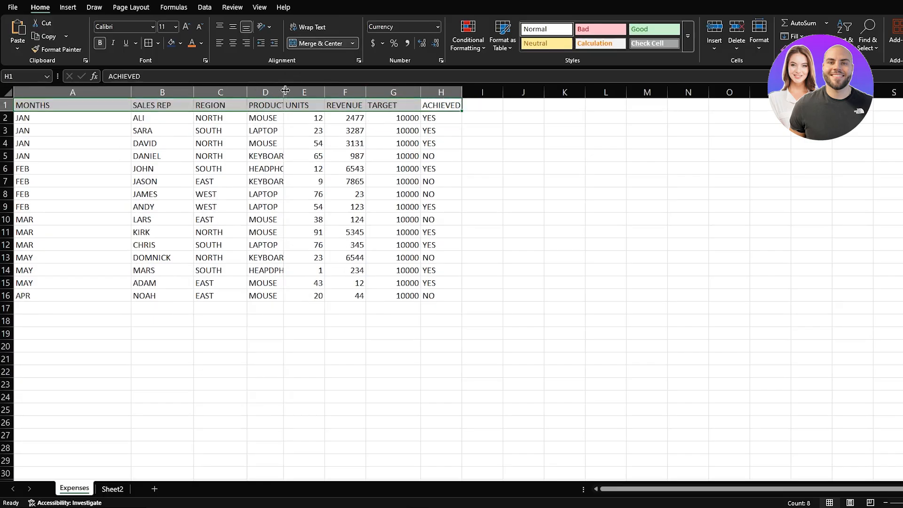
Step: Fit the PRODUCT column's width to its contents and narrow the MONTHS column
{"action": "double_click", "coordinate": [283, 90]}
{"action": "left_click", "coordinate": [517, 156]}
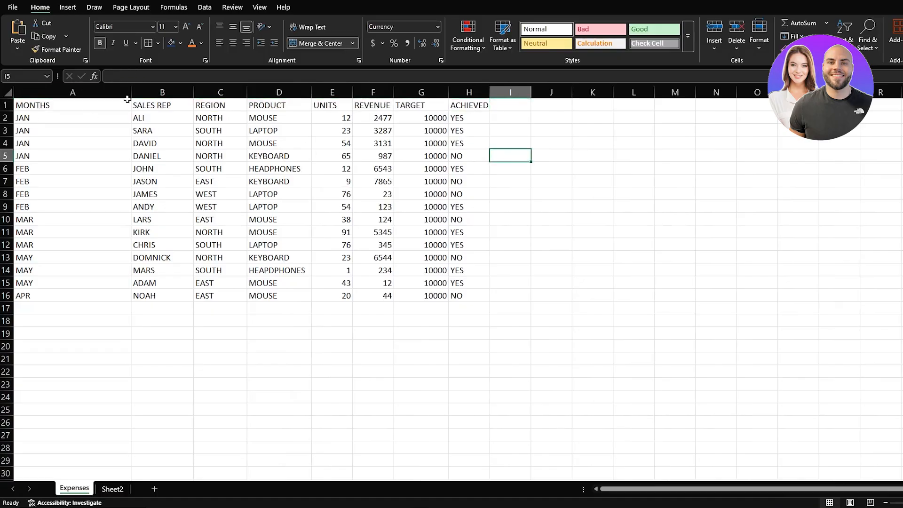
{"action": "left_click_drag", "start_coordinate": [131, 94], "coordinate": [73, 94]}
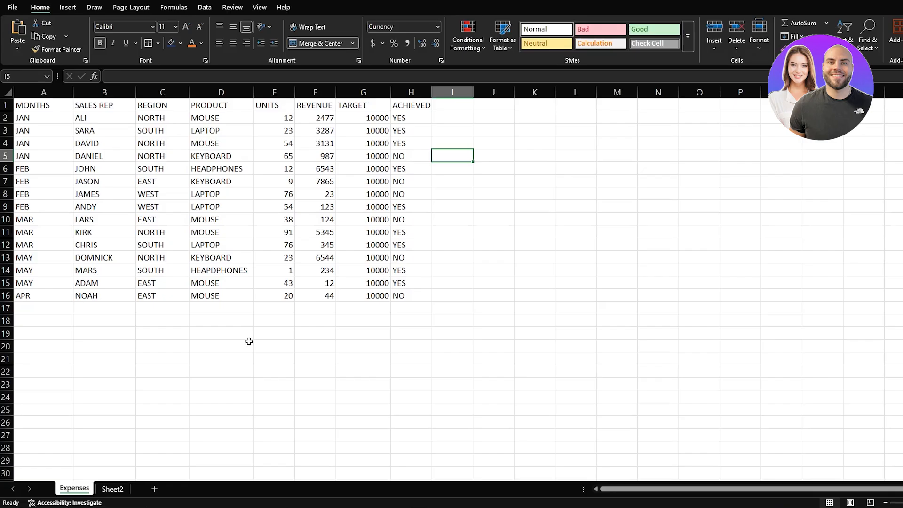
Step: Enlarge the font of the header cells A1:H1 and make them bold
{"action": "left_click_drag", "start_coordinate": [409, 105], "coordinate": [38, 105]}
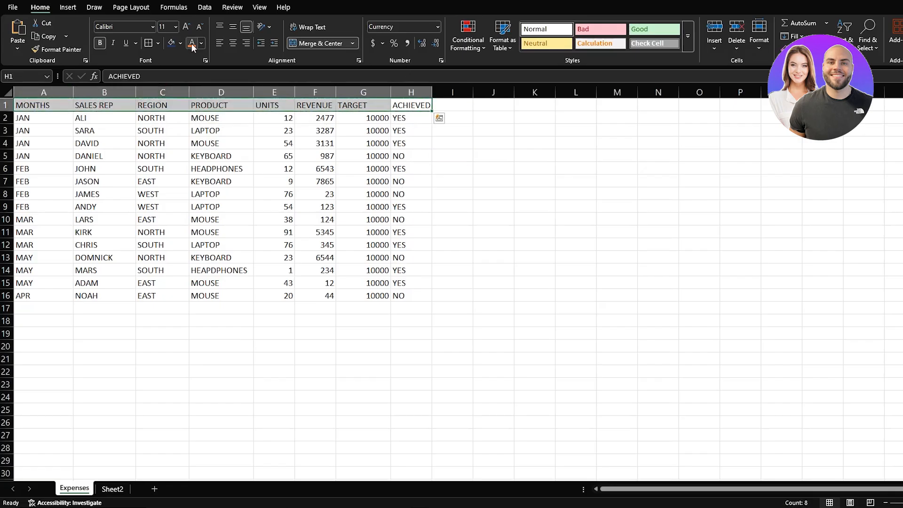
{"action": "left_click", "coordinate": [187, 27]}
{"action": "left_click", "coordinate": [187, 27]}
{"action": "left_click", "coordinate": [187, 27]}
{"action": "left_click", "coordinate": [187, 26]}
{"action": "left_click", "coordinate": [187, 26]}
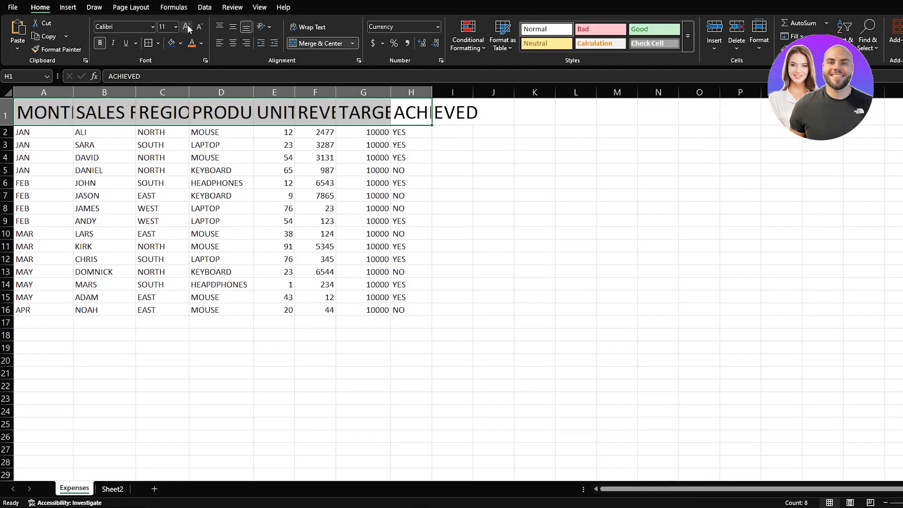
{"action": "left_click", "coordinate": [199, 26]}
{"action": "left_click", "coordinate": [200, 26]}
{"action": "left_click", "coordinate": [200, 26]}
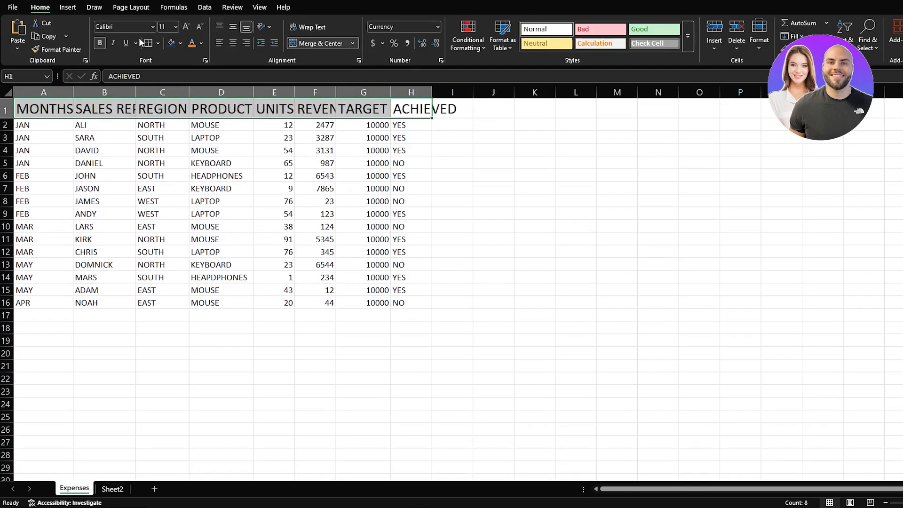
{"action": "left_click", "coordinate": [98, 44]}
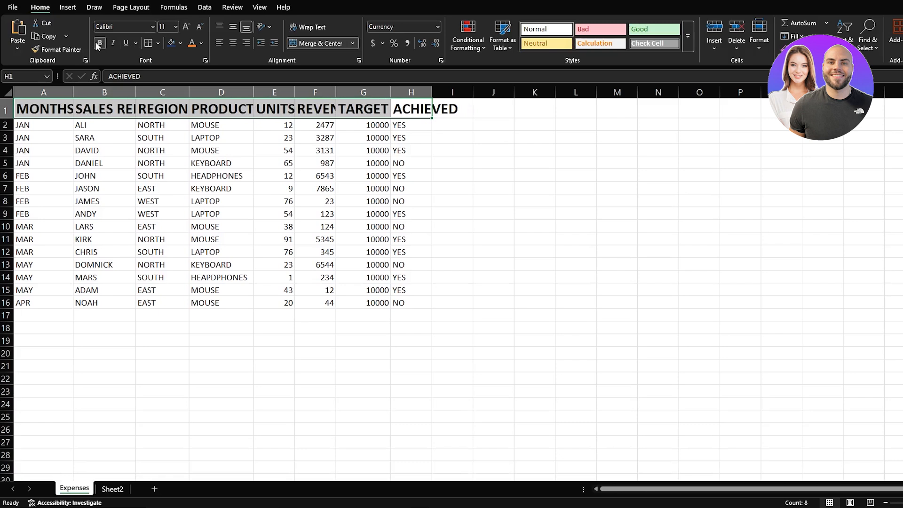
Step: Autofit the widths of columns A to H to the enlarged headers
{"action": "double_click", "coordinate": [254, 93]}
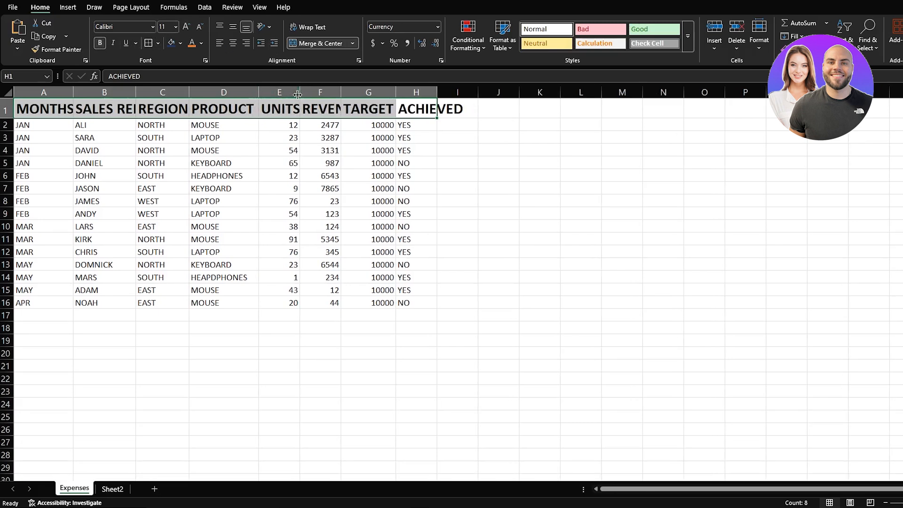
{"action": "left_click", "coordinate": [464, 119]}
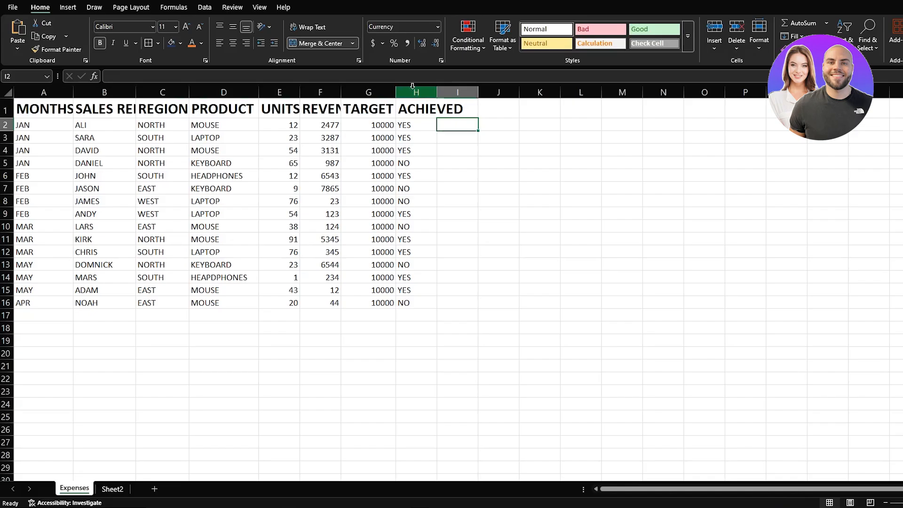
{"action": "left_click_drag", "start_coordinate": [414, 92], "coordinate": [57, 100]}
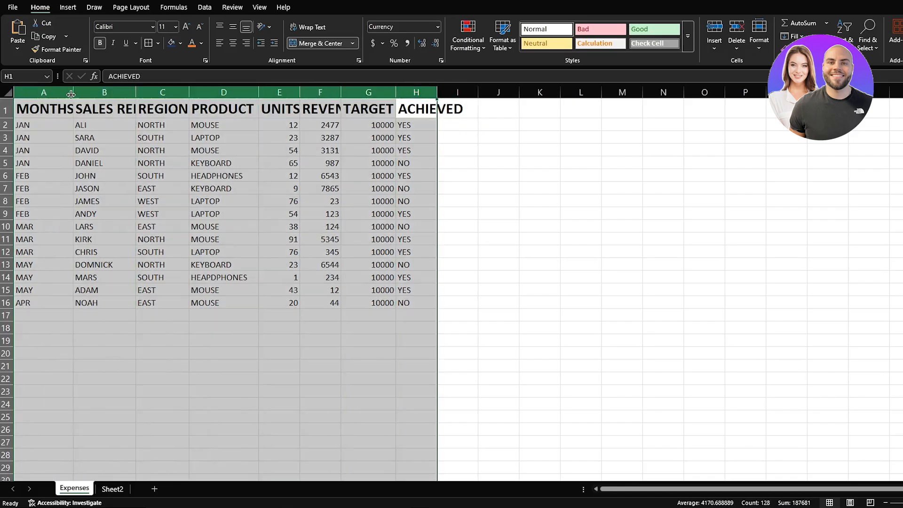
{"action": "double_click", "coordinate": [73, 92]}
{"action": "left_click", "coordinate": [567, 175]}
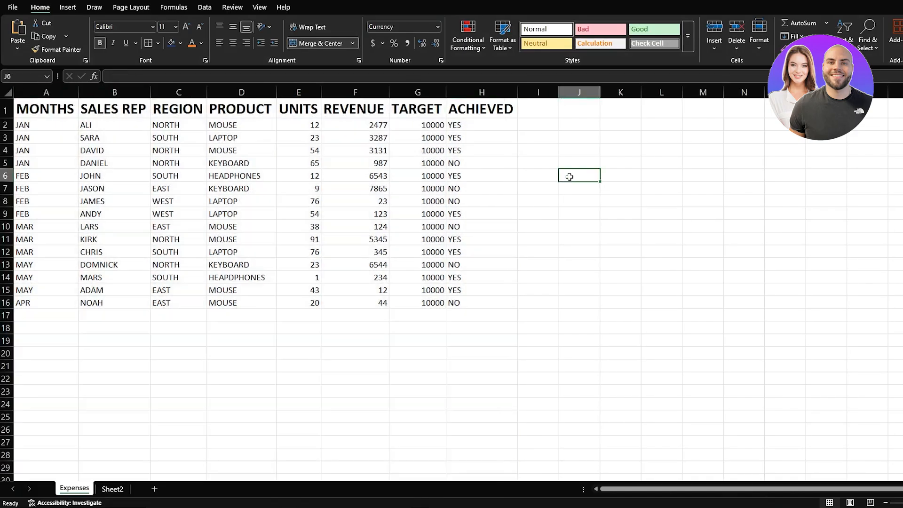
Step: Center the header cells A1:H1 and give them a dark blue fill with white text
{"action": "left_click_drag", "start_coordinate": [501, 109], "coordinate": [53, 112]}
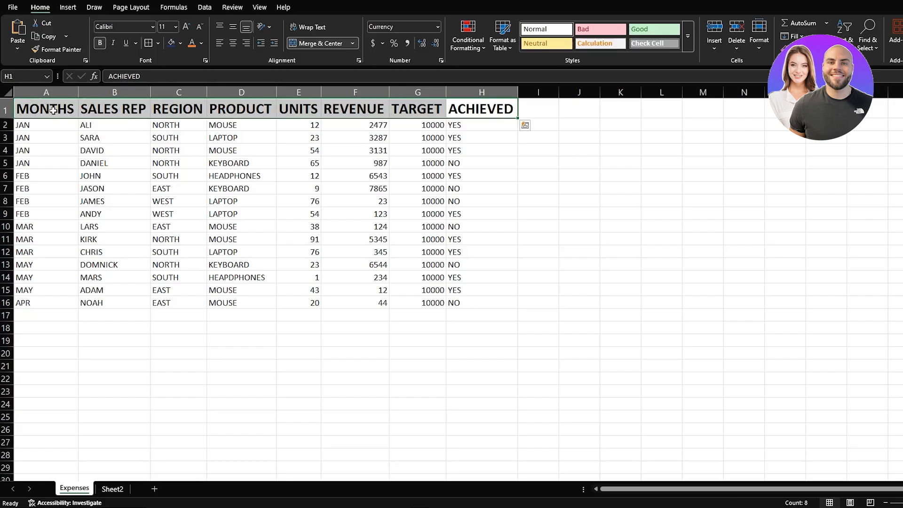
{"action": "left_click", "coordinate": [232, 43]}
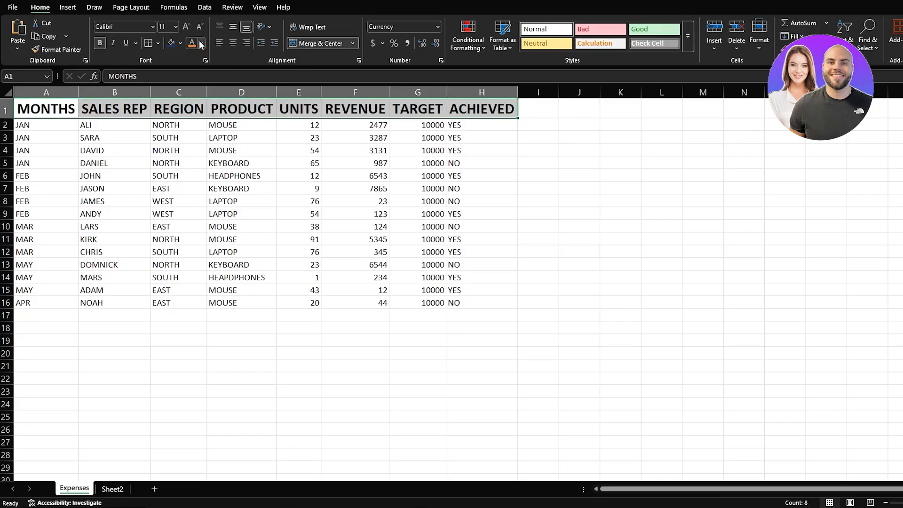
{"action": "left_click", "coordinate": [171, 44]}
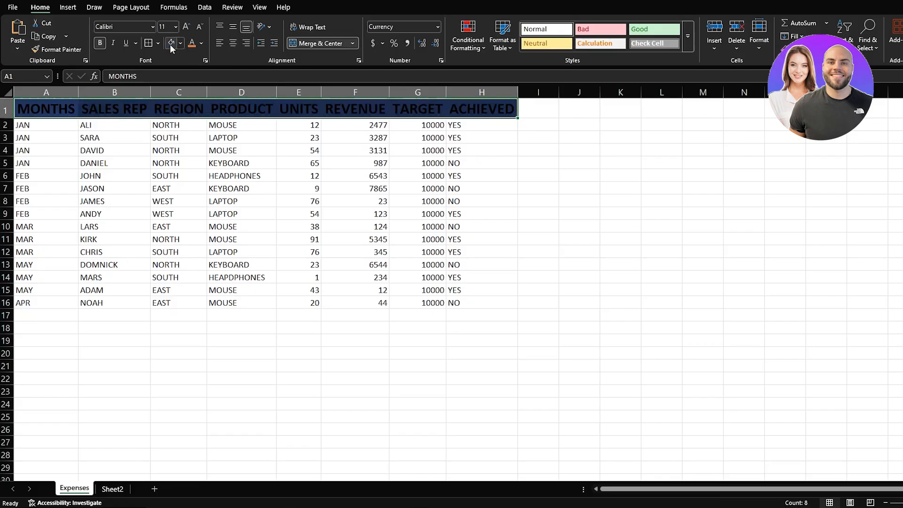
{"action": "left_click", "coordinate": [202, 43]}
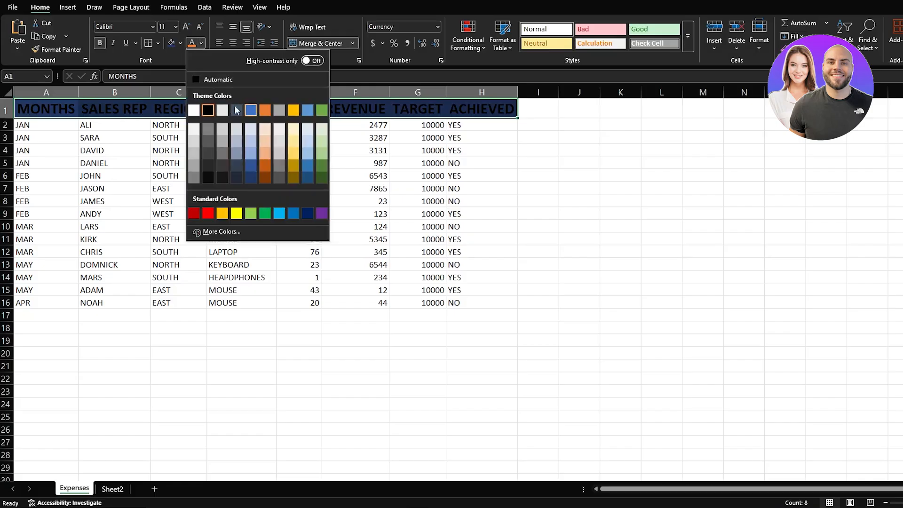
{"action": "left_click", "coordinate": [194, 110]}
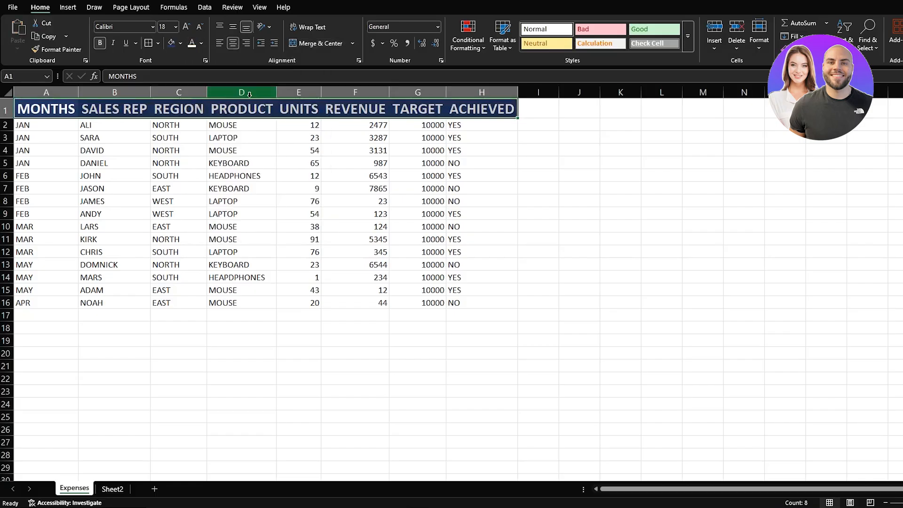
{"action": "left_click", "coordinate": [266, 173]}
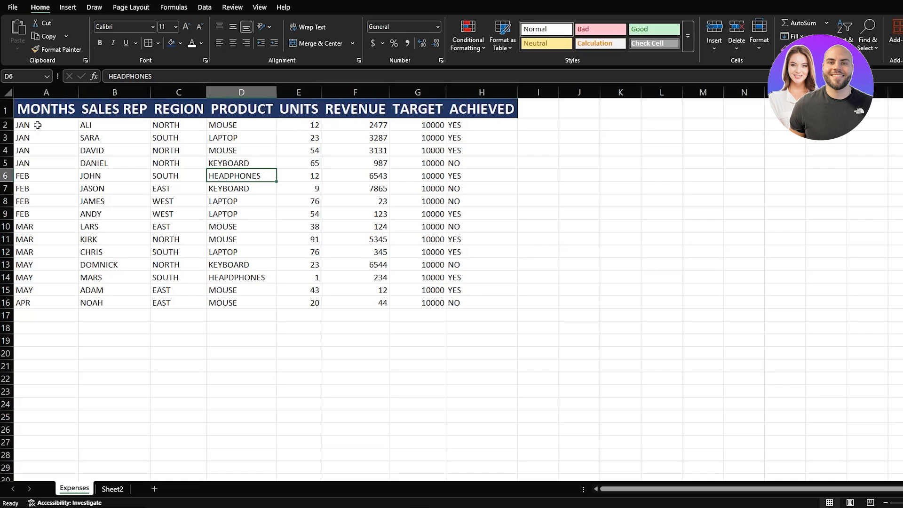
Step: Try formatting the range A1:H16 as a table with headers, using a dark blue table style
{"action": "left_click_drag", "start_coordinate": [26, 110], "coordinate": [479, 305]}
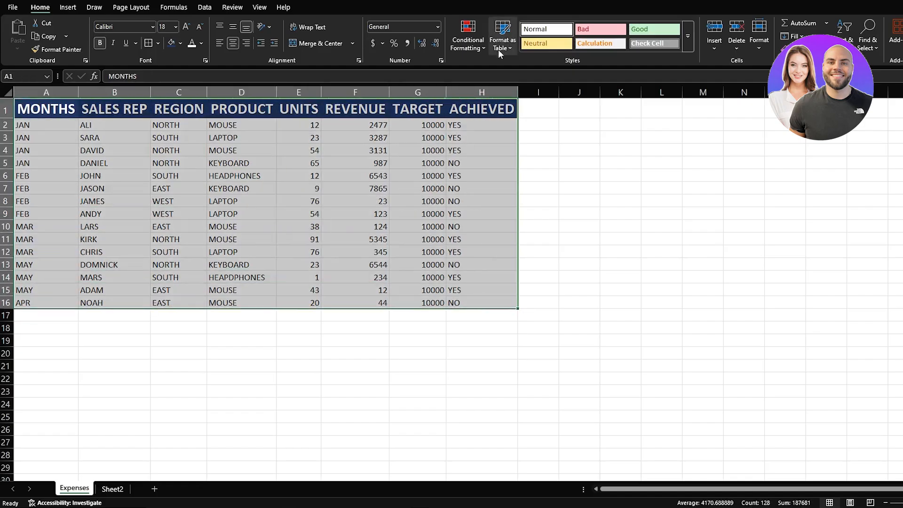
{"action": "left_click", "coordinate": [507, 30]}
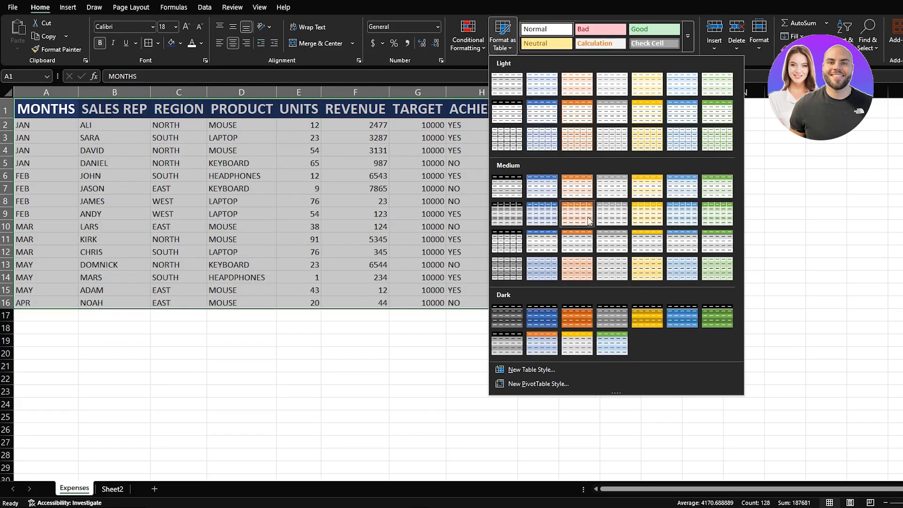
{"action": "left_click", "coordinate": [534, 315]}
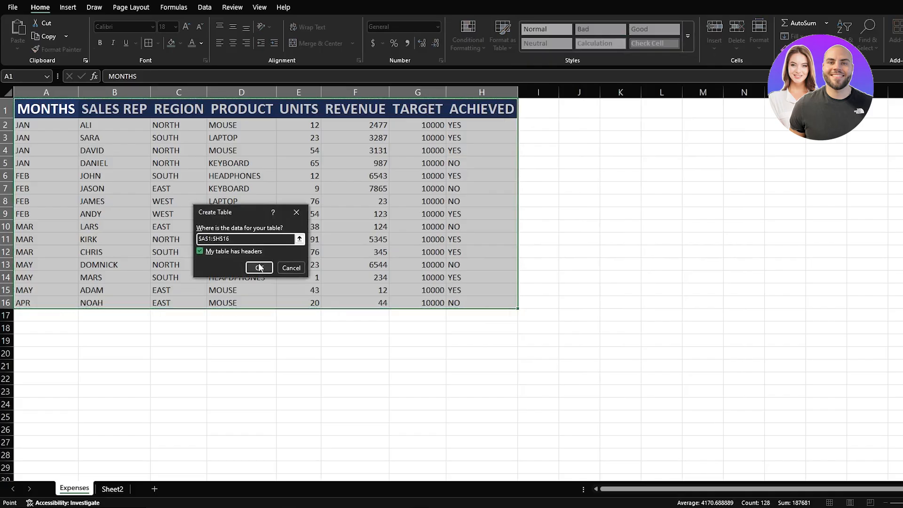
{"action": "left_click", "coordinate": [259, 268]}
{"action": "left_click", "coordinate": [381, 366]}
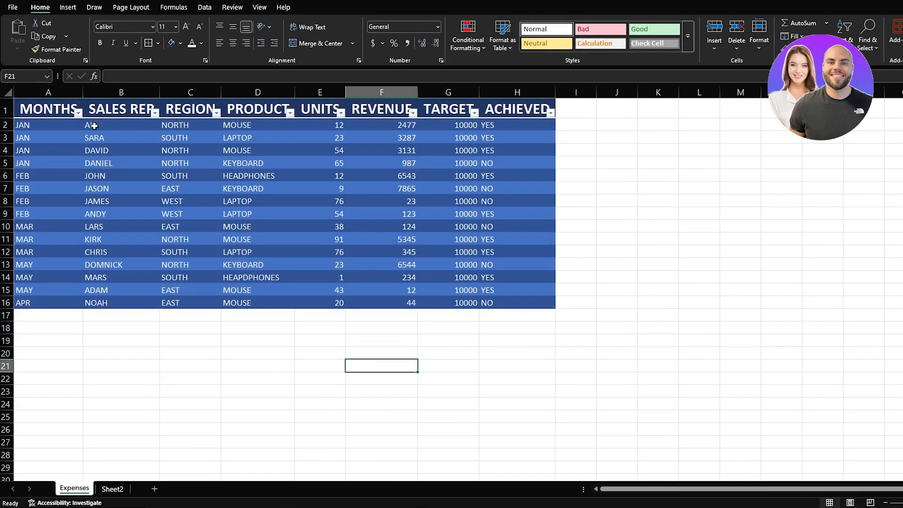
Step: Try enlarging the font of the data cells A2:H16 to size 12
{"action": "left_click_drag", "start_coordinate": [44, 125], "coordinate": [498, 301]}
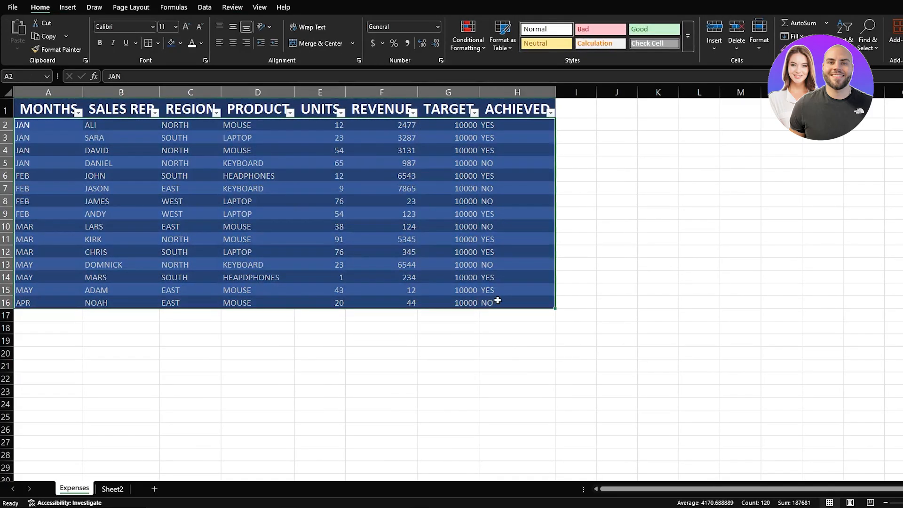
{"action": "left_click", "coordinate": [39, 9]}
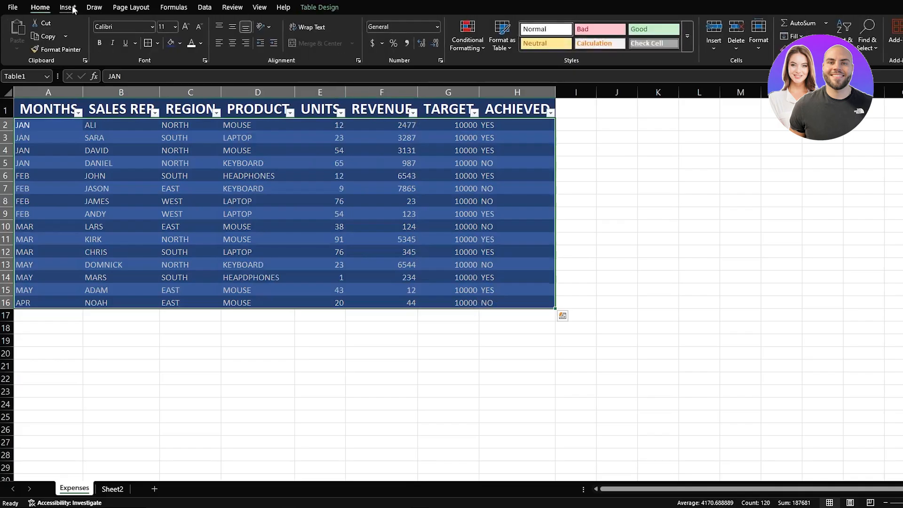
{"action": "left_click", "coordinate": [186, 29]}
{"action": "left_click", "coordinate": [186, 29]}
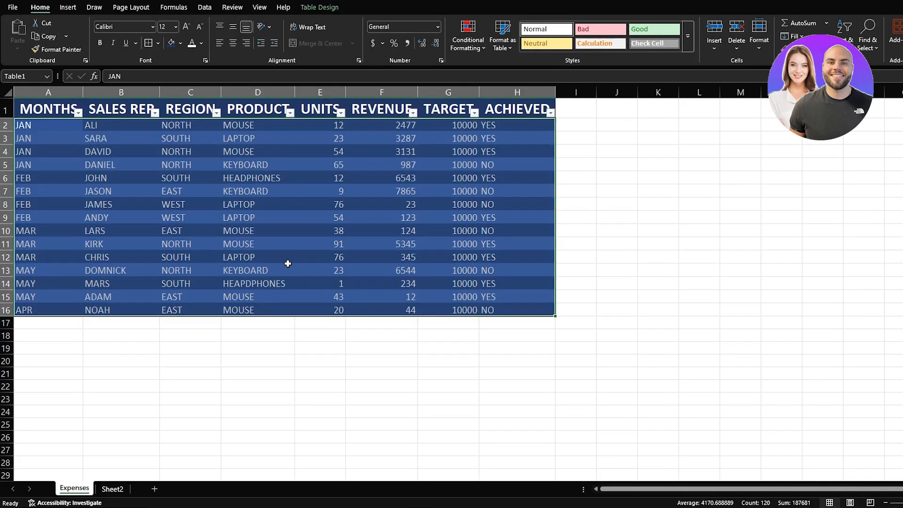
{"action": "left_click", "coordinate": [288, 266]}
{"action": "left_click", "coordinate": [511, 371]}
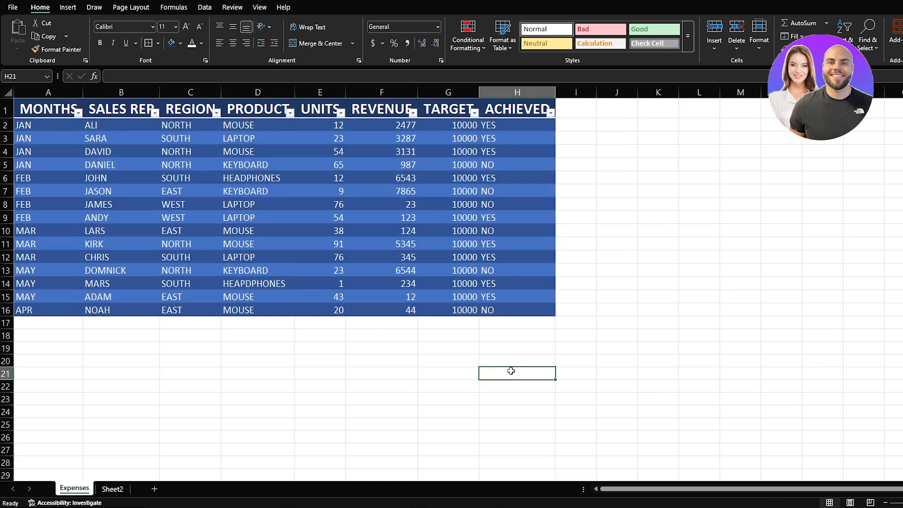
{"action": "left_click", "coordinate": [593, 228]}
{"action": "left_click", "coordinate": [550, 112]}
{"action": "left_click", "coordinate": [627, 135]}
{"action": "left_click", "coordinate": [592, 148]}
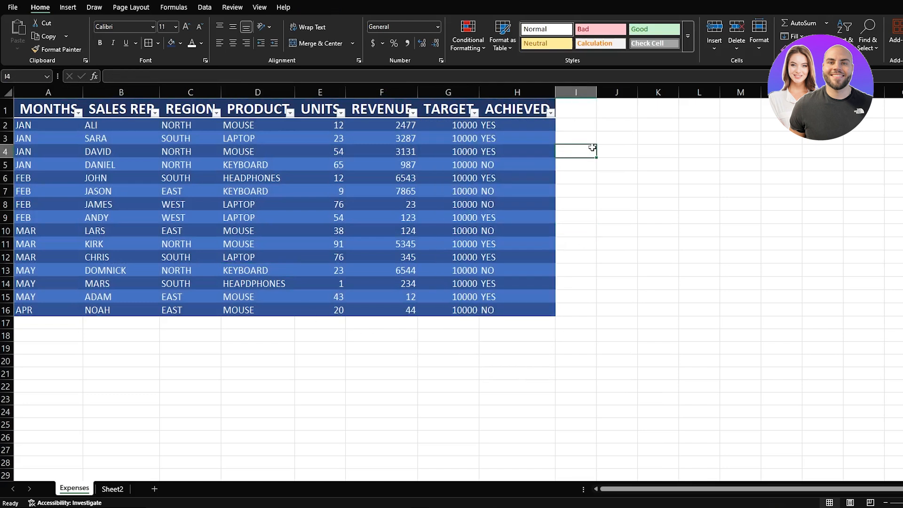
Step: Undo the font enlargement and the table formatting of the sales data
{"action": "left_click", "coordinate": [180, 358]}
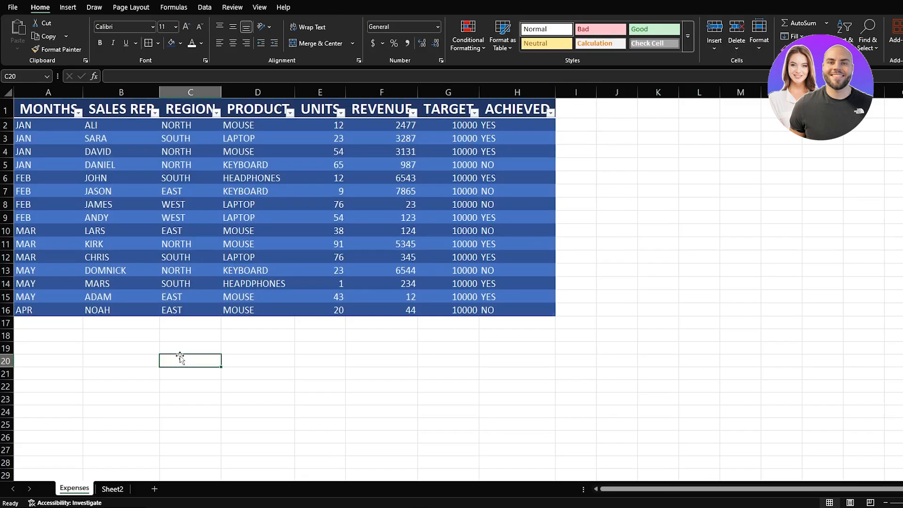
{"action": "key", "text": "ctrl+z"}
{"action": "key", "text": "ctrl+z"}
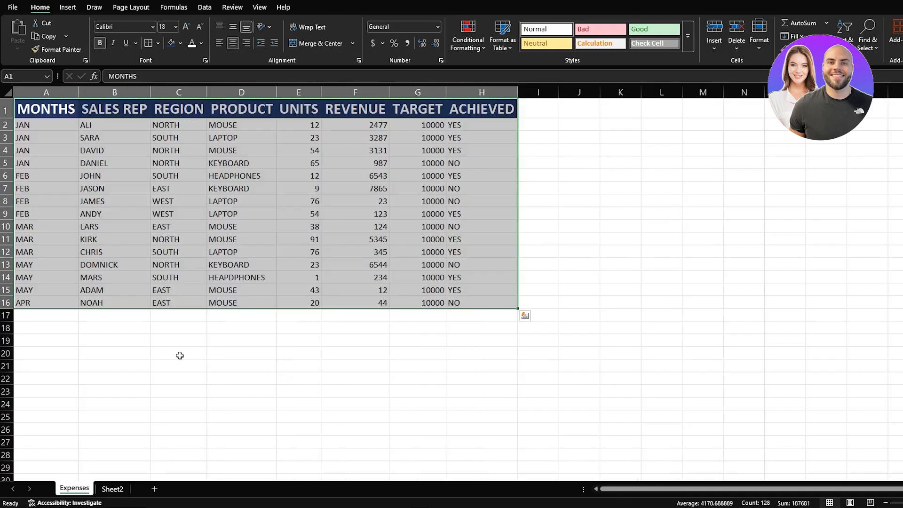
{"action": "left_click", "coordinate": [240, 377]}
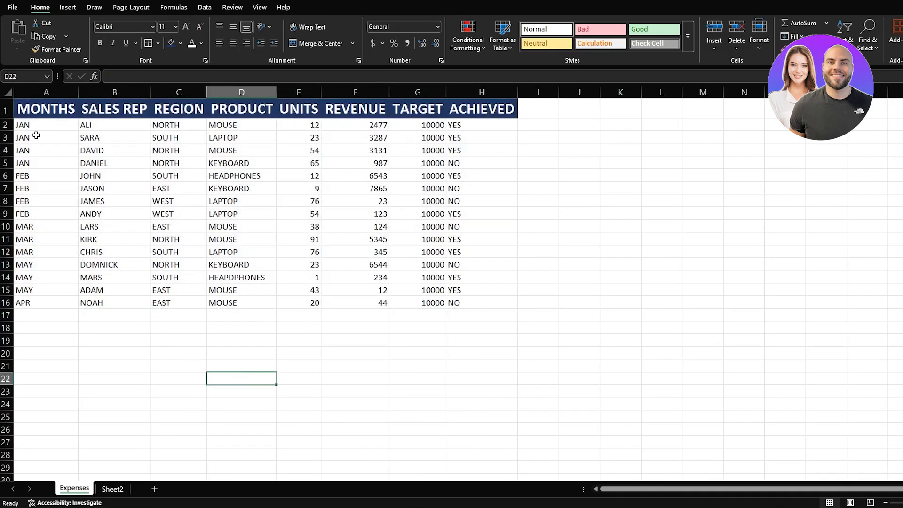
Step: Convert the sales data in A1:H16 into a table with headers
{"action": "left_click", "coordinate": [64, 126]}
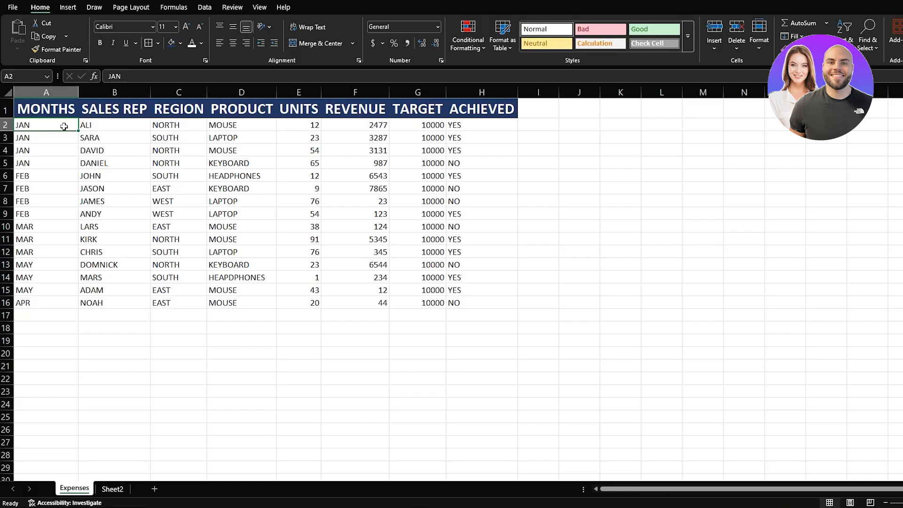
{"action": "left_click", "coordinate": [70, 7]}
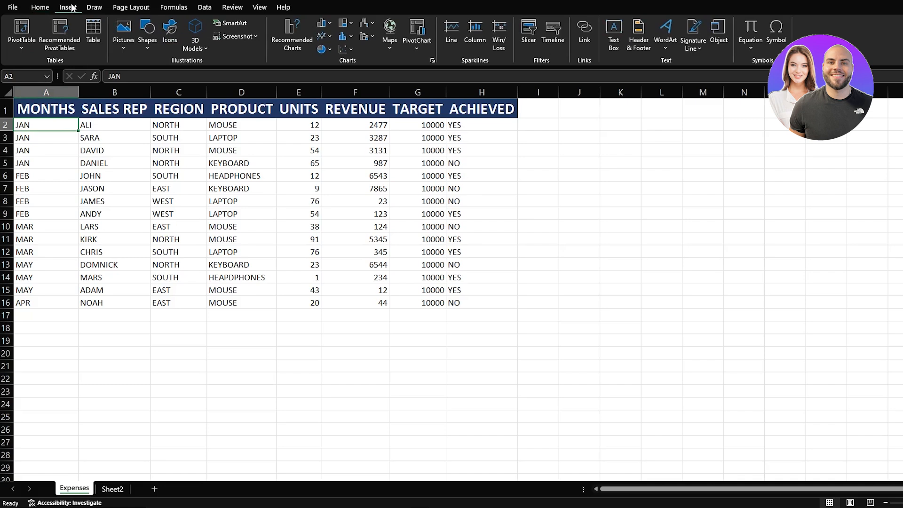
{"action": "left_click", "coordinate": [88, 41]}
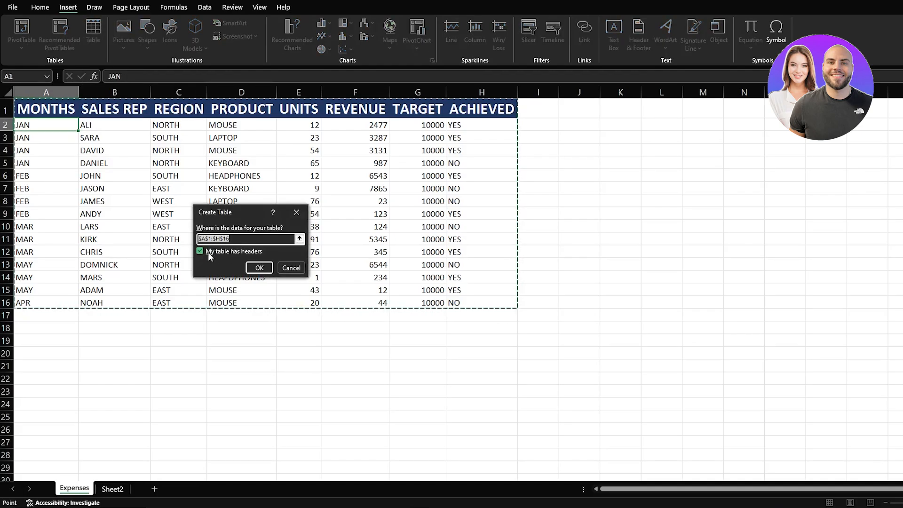
{"action": "left_click", "coordinate": [258, 268]}
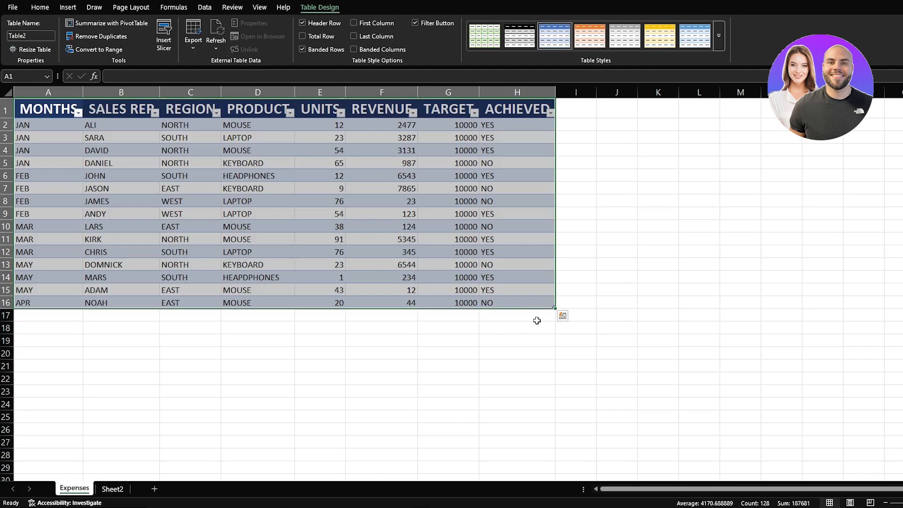
{"action": "left_click", "coordinate": [566, 305]}
Step: Enter "yes" in cell H17, directly below the table's ACHIEVED column
{"action": "left_click", "coordinate": [502, 317]}
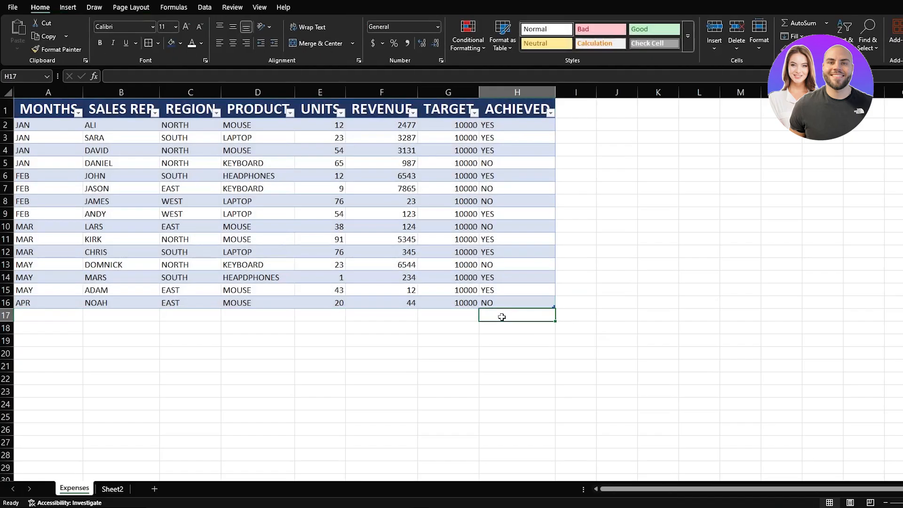
{"action": "type", "text": "yes"}
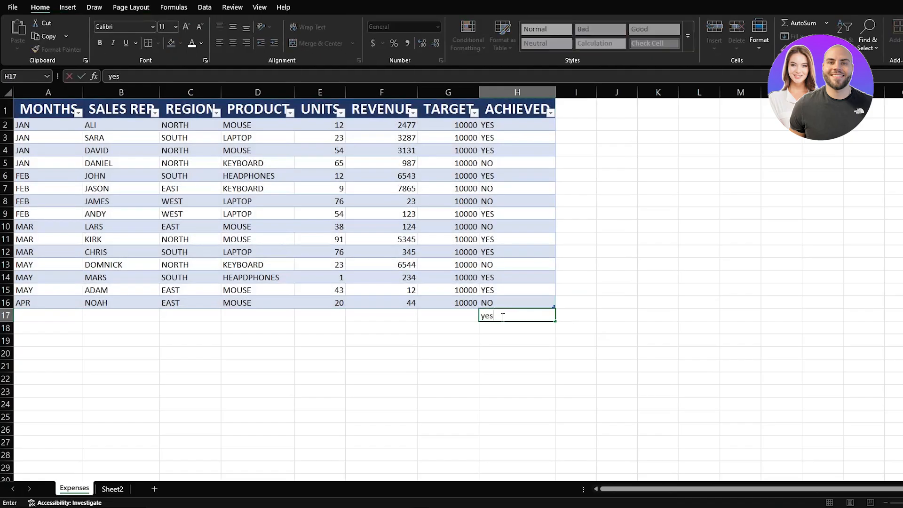
{"action": "key", "text": "Return"}
{"action": "left_click", "coordinate": [600, 351]}
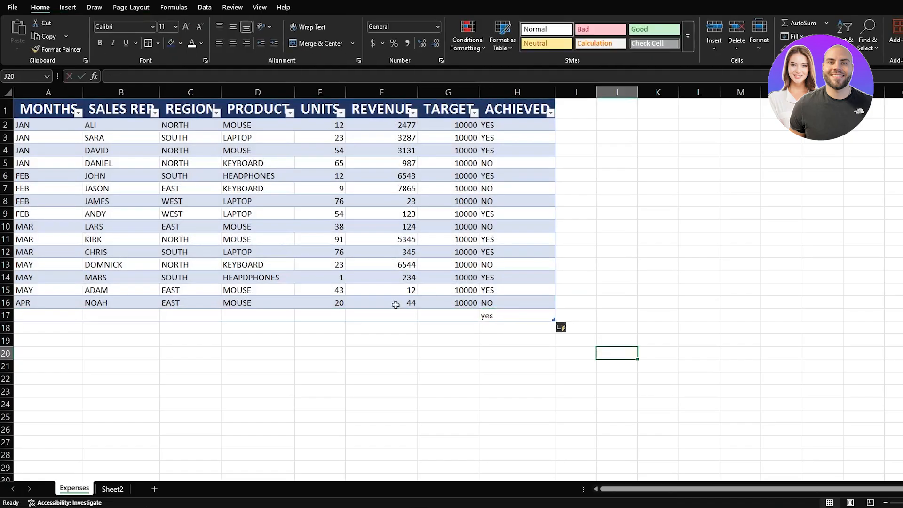
Step: Delete the "yes" entry from cell H17
{"action": "left_click", "coordinate": [496, 316]}
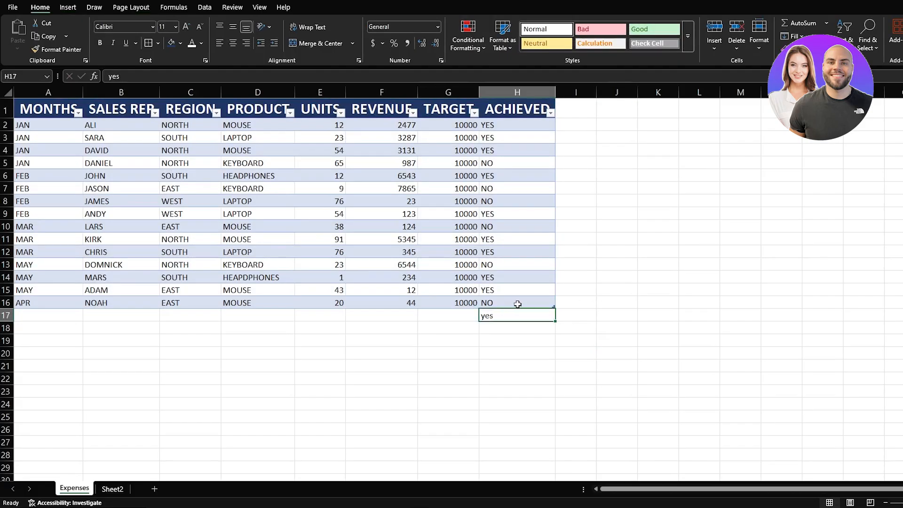
{"action": "key", "text": "Delete"}
{"action": "left_click", "coordinate": [590, 302]}
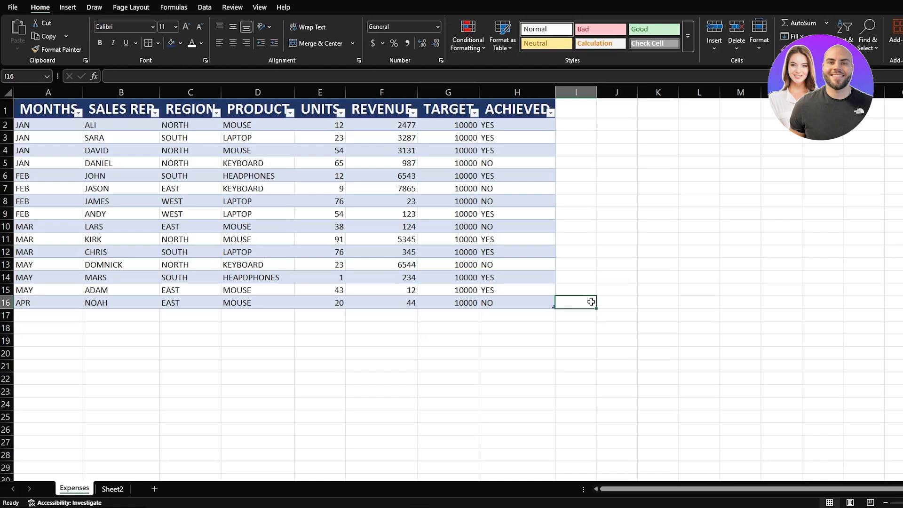
Step: Total the table's revenue in cell H20 with the structured-reference formula =SUM(TABLE2[REVENUE])
{"action": "left_click", "coordinate": [522, 355]}
{"action": "type", "text": "="}
{"action": "type", "text": "a"}
{"action": "key", "text": "BackSpace"}
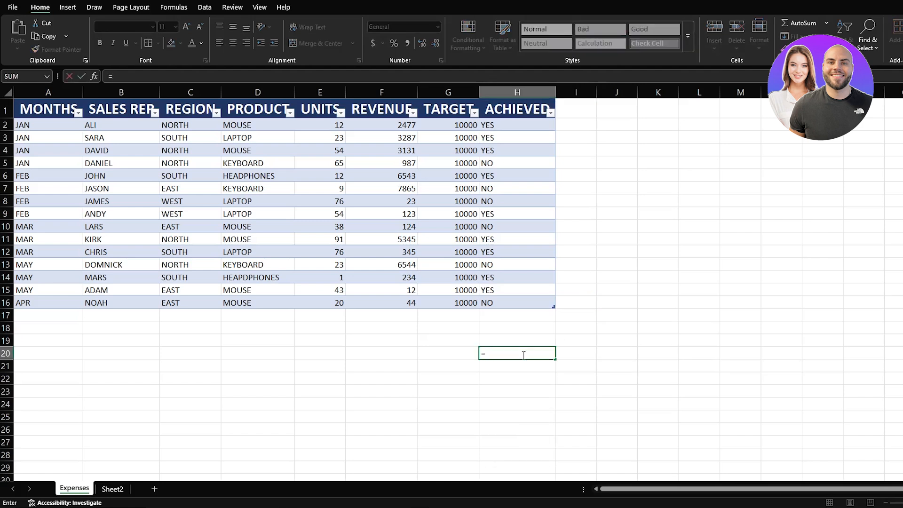
{"action": "type", "text": "SUM"}
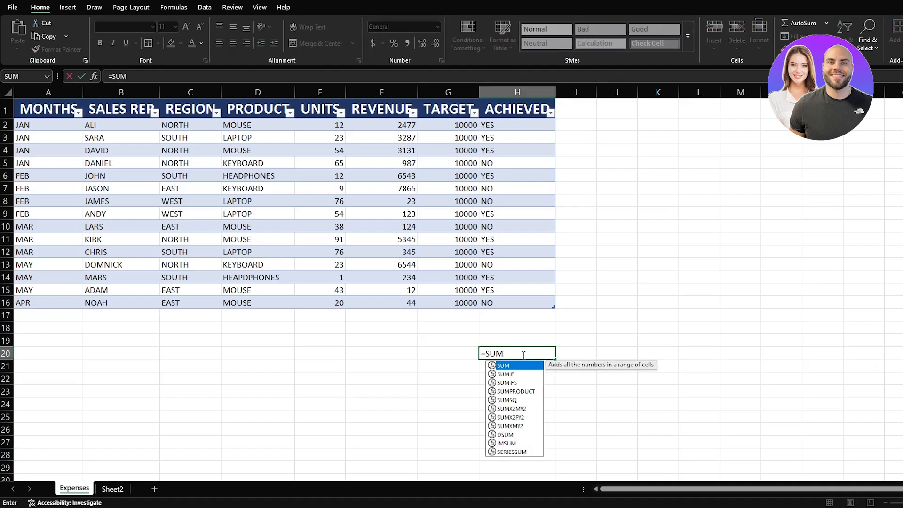
{"action": "type", "text": "("}
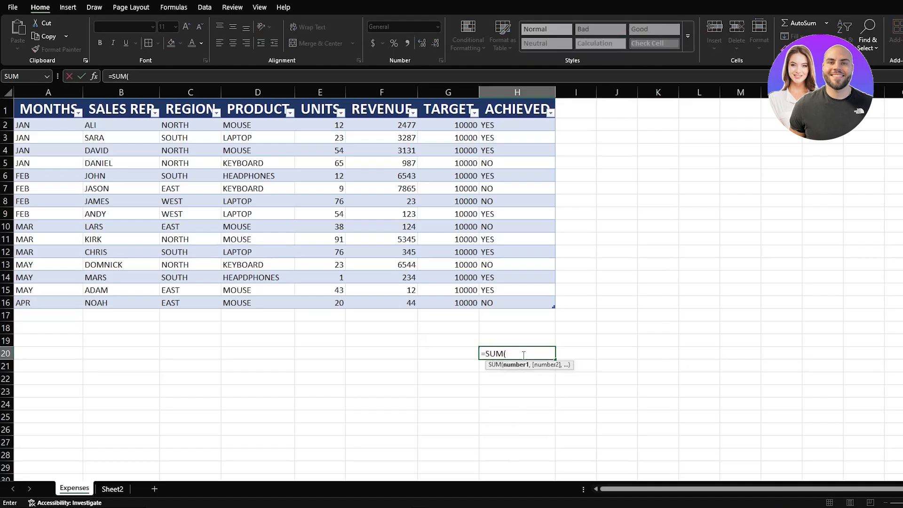
{"action": "type", "text": "TABLE"}
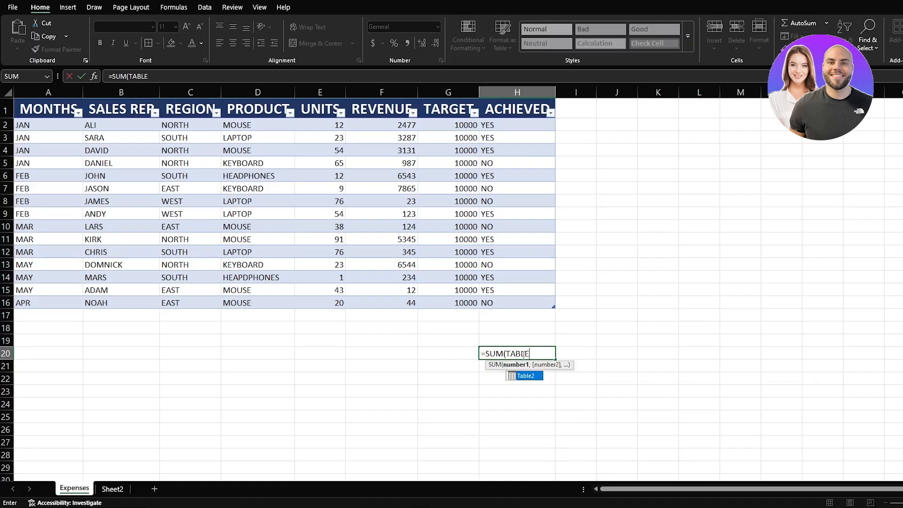
{"action": "type", "text": "2"}
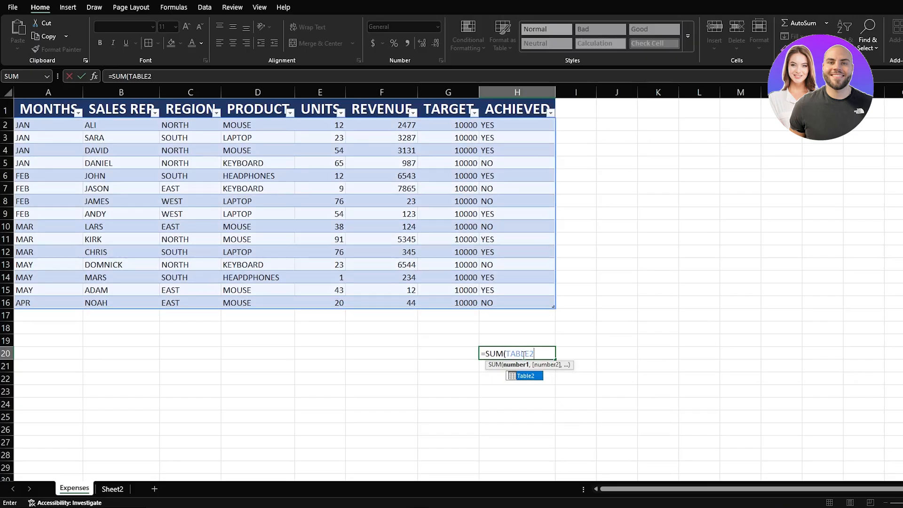
{"action": "type", "text": "{"}
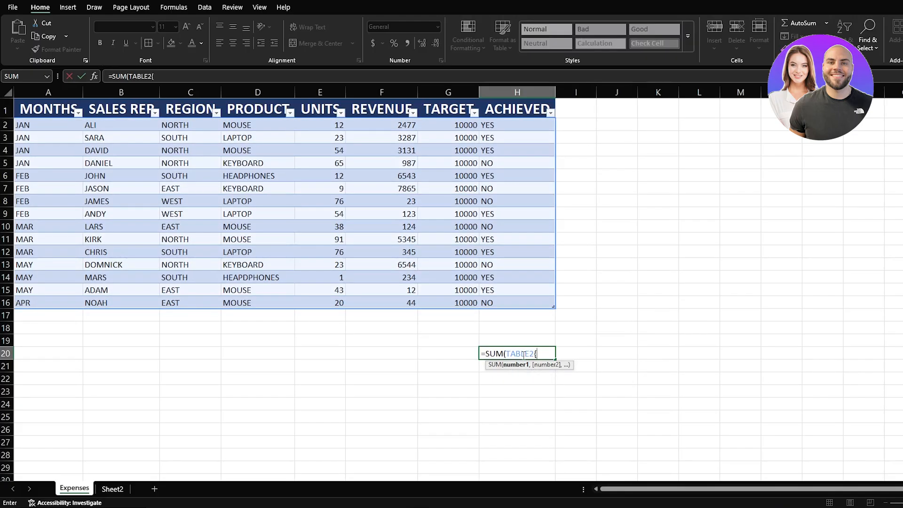
{"action": "key", "text": "BackSpace"}
{"action": "type", "text": "["}
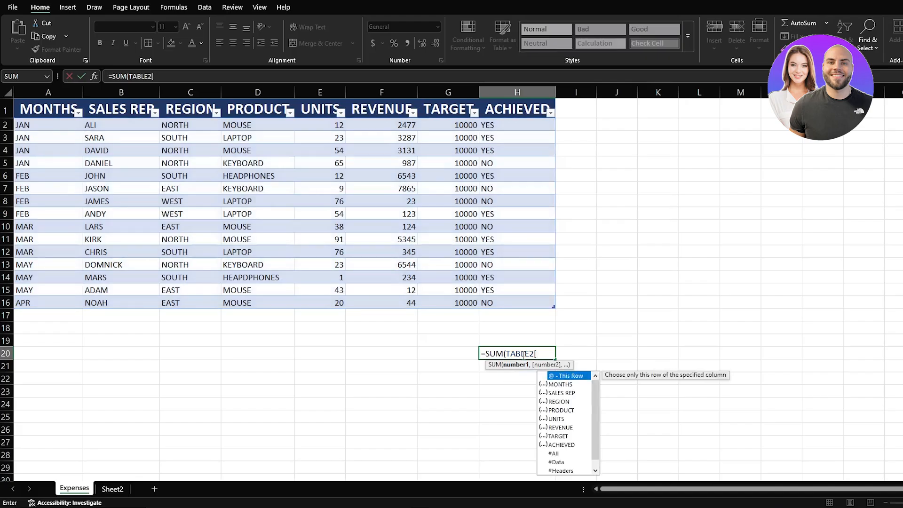
{"action": "type", "text": "REVENUE"}
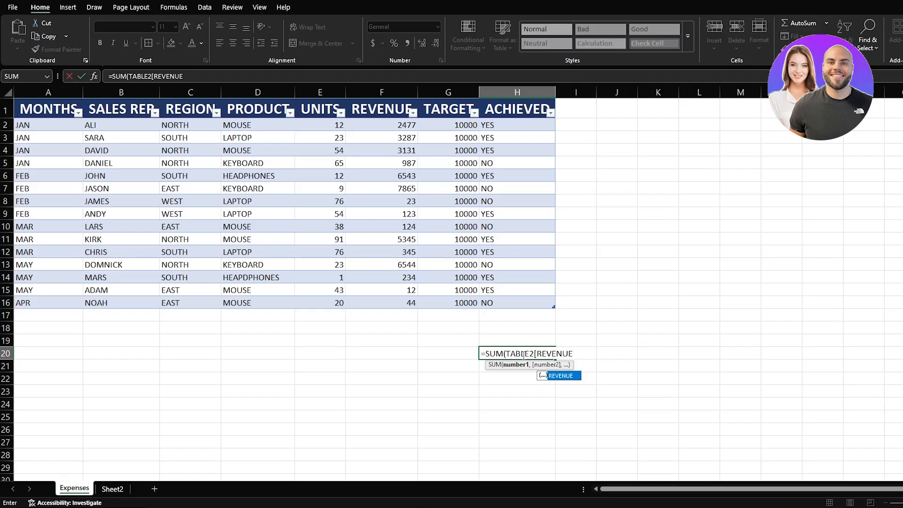
{"action": "type", "text": "]"}
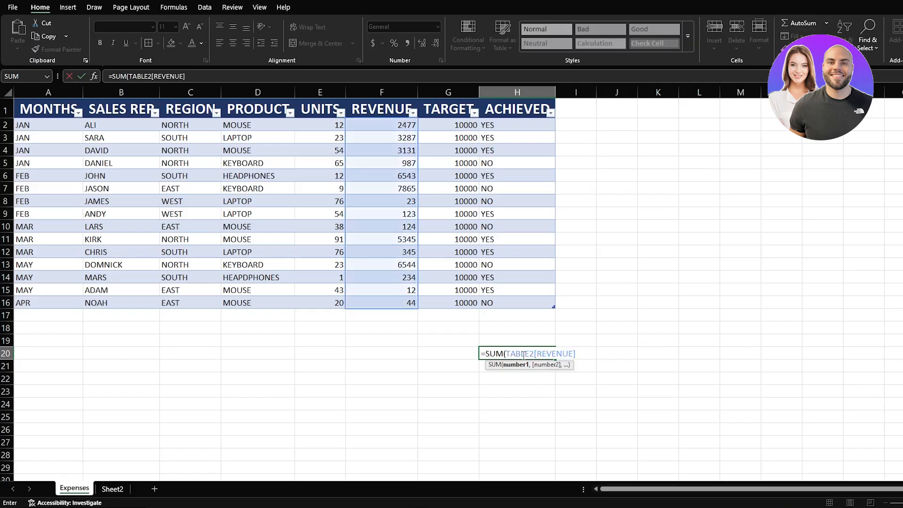
{"action": "type", "text": ")"}
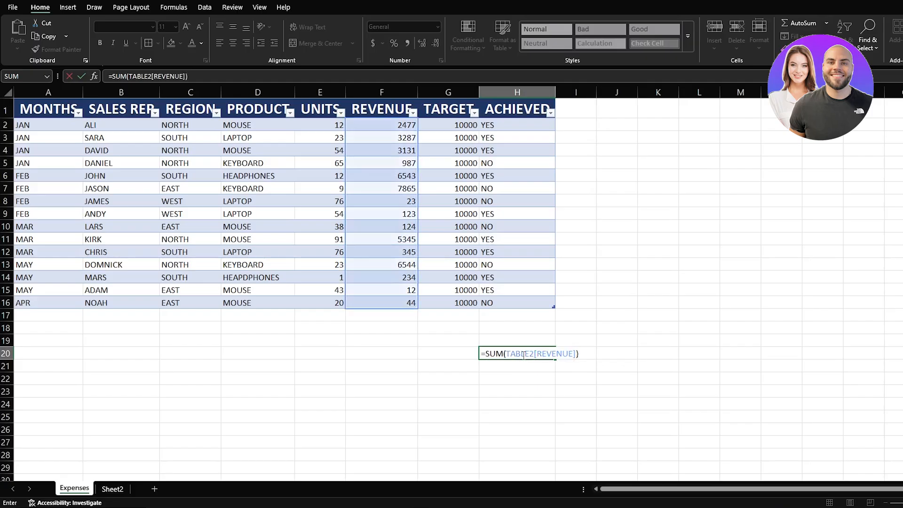
{"action": "key", "text": "Return"}
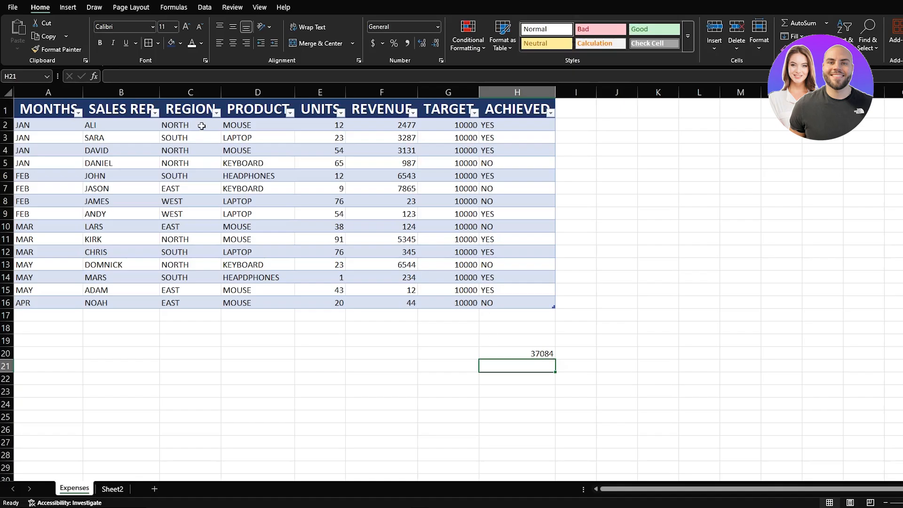
Step: Sort the table by the MONTHS column from Z to A and undo that sort
{"action": "left_click", "coordinate": [78, 112]}
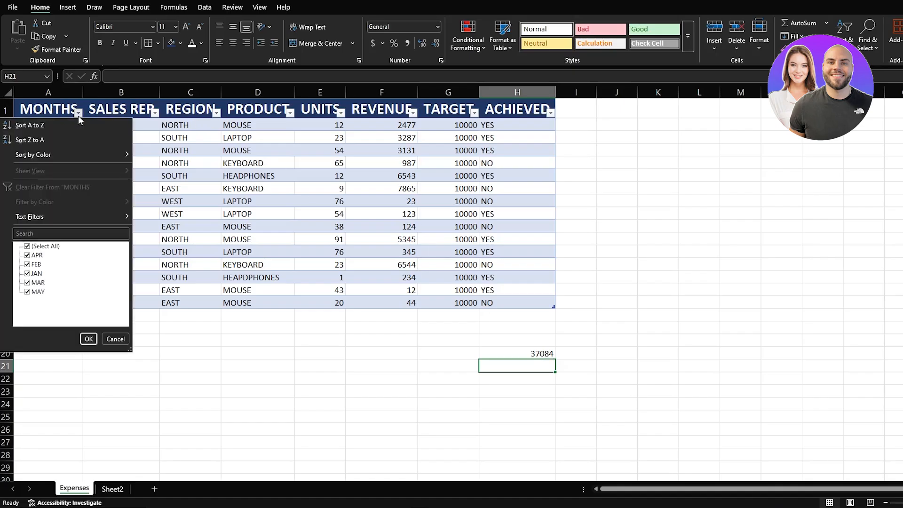
{"action": "left_click", "coordinate": [43, 140]}
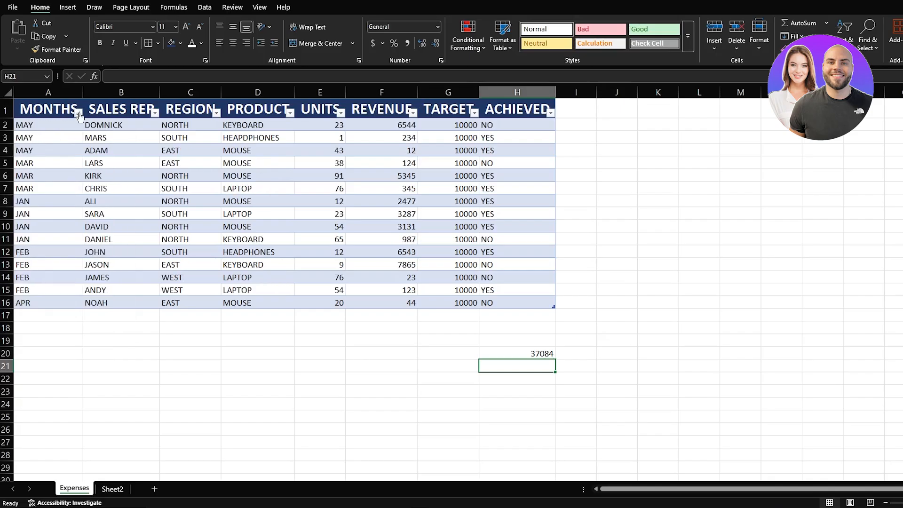
{"action": "key", "text": "ctrl+z"}
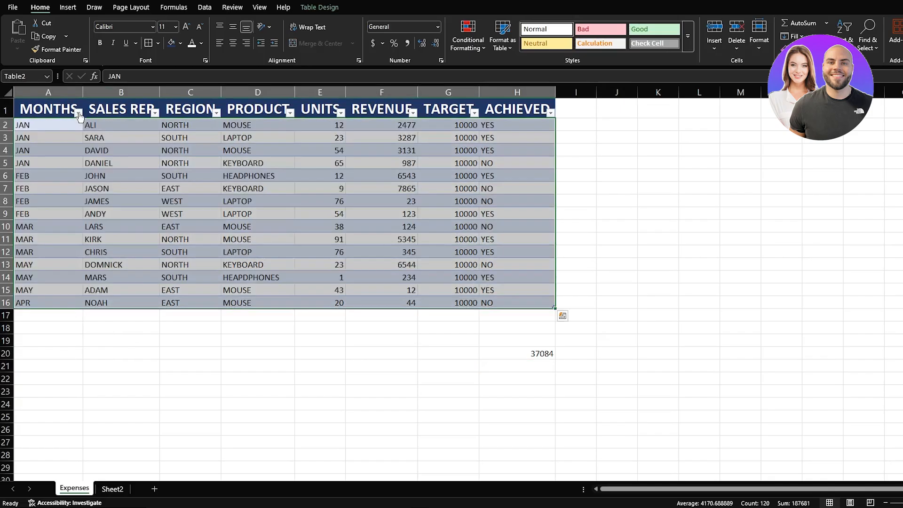
{"action": "left_click", "coordinate": [222, 378]}
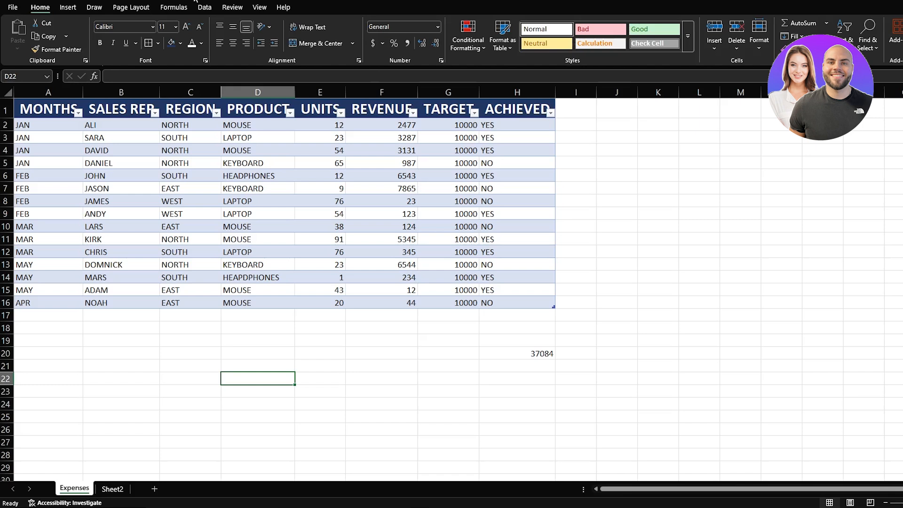
Step: Add a total row to the table and sort its data by REVENUE from largest to smallest
{"action": "left_click", "coordinate": [168, 159]}
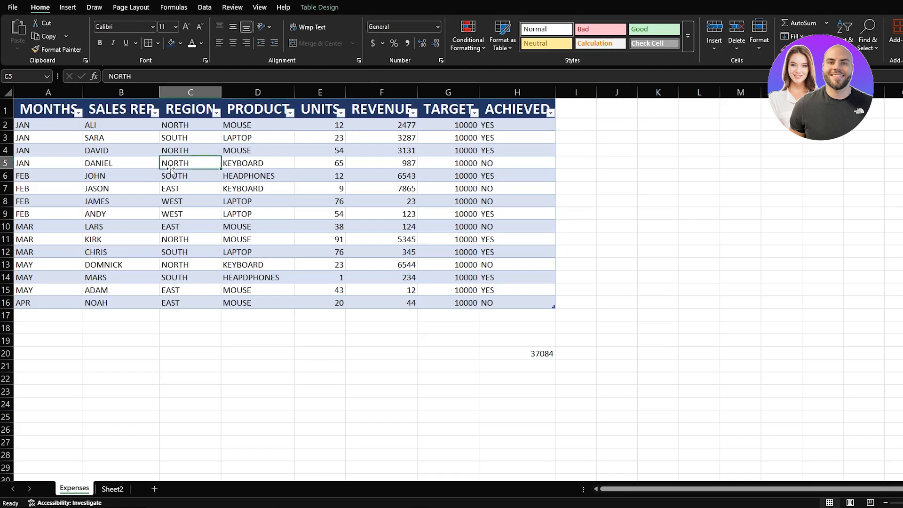
{"action": "left_click", "coordinate": [224, 146]}
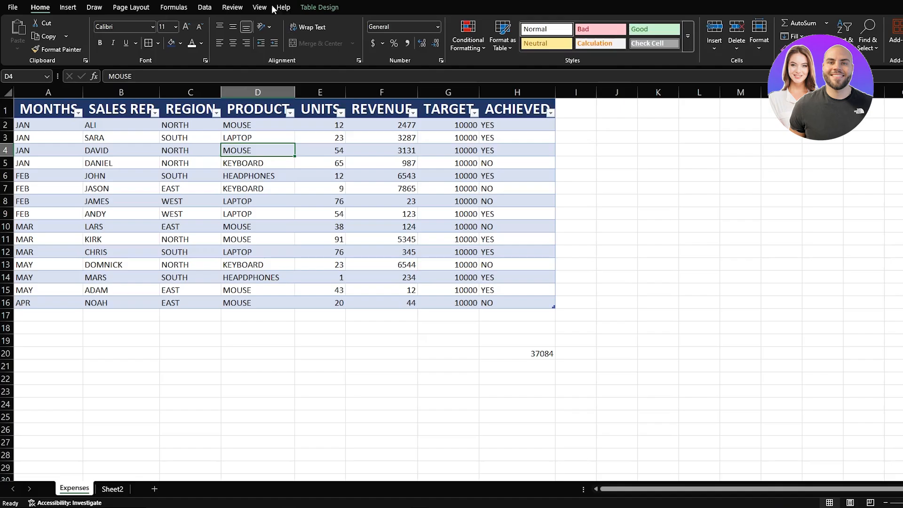
{"action": "left_click", "coordinate": [311, 8]}
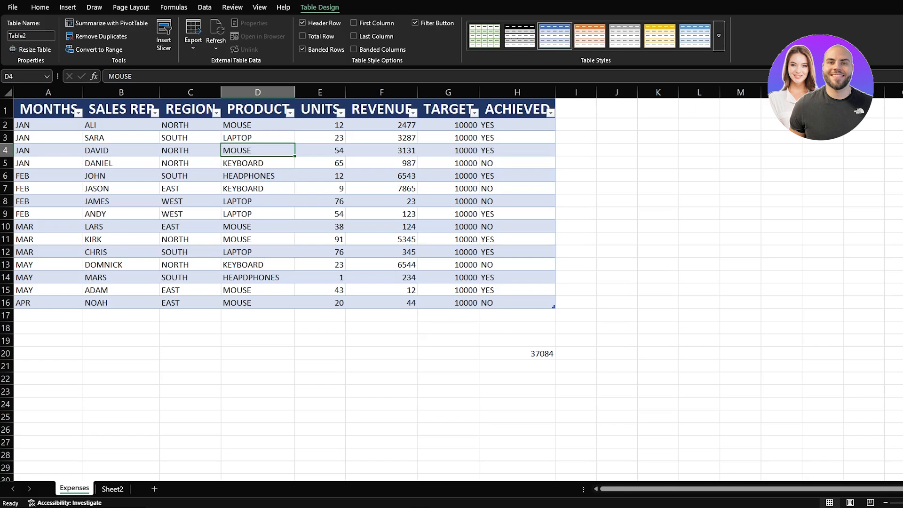
{"action": "left_click", "coordinate": [302, 36]}
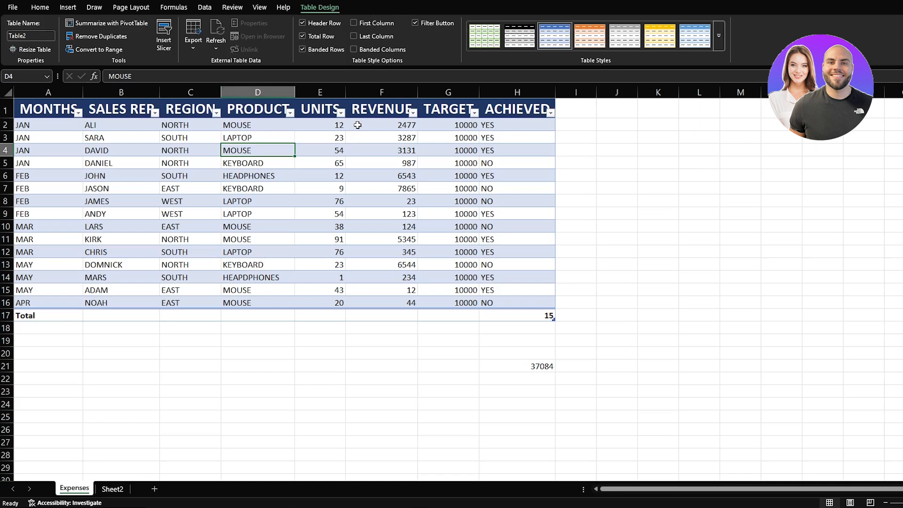
{"action": "left_click", "coordinate": [413, 112]}
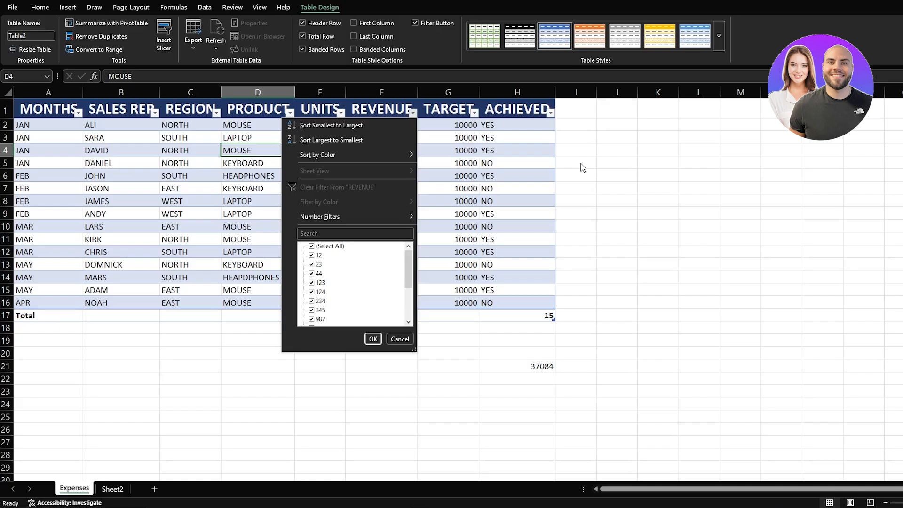
{"action": "left_click", "coordinate": [356, 140]}
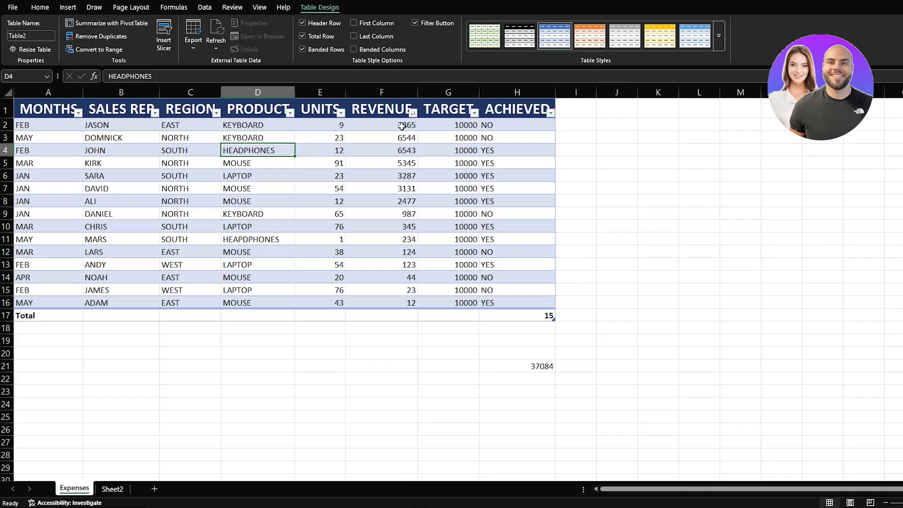
Step: Set the table's custom sort to order the REGION column by cell values from A to Z
{"action": "left_click", "coordinate": [205, 7]}
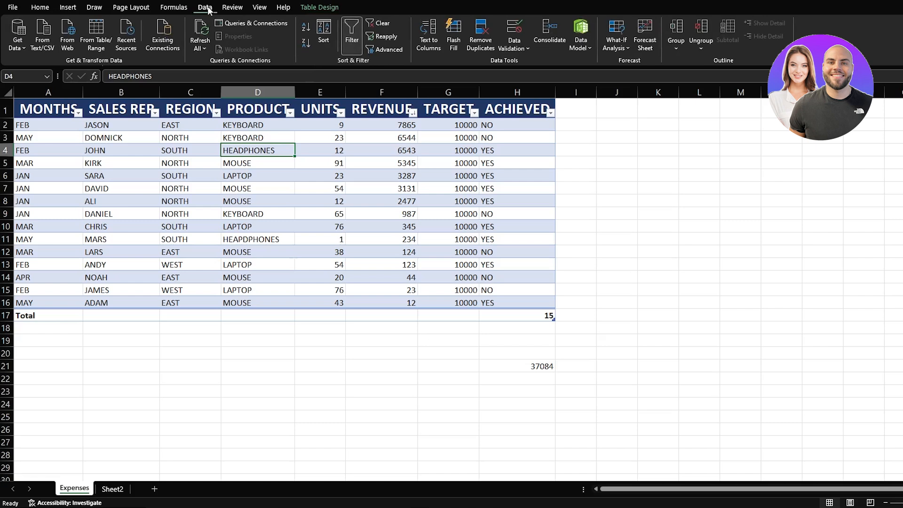
{"action": "left_click", "coordinate": [324, 41]}
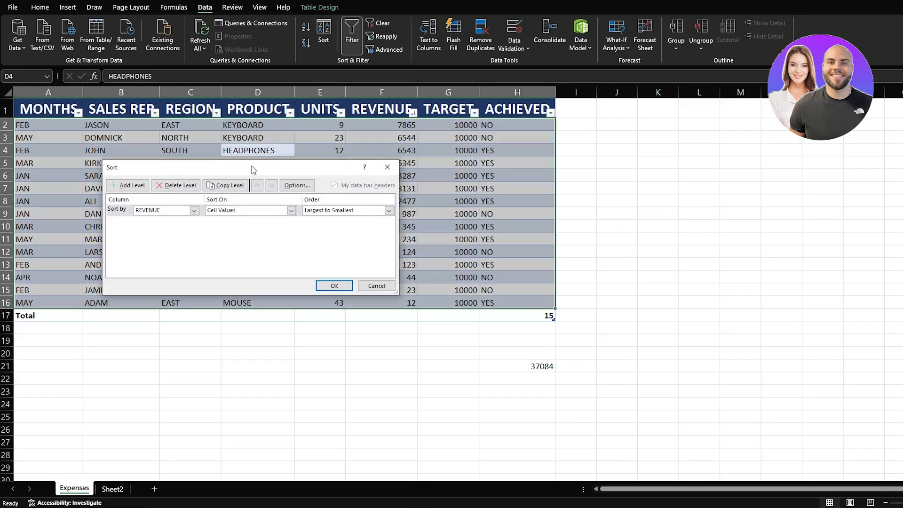
{"action": "left_click", "coordinate": [291, 211]}
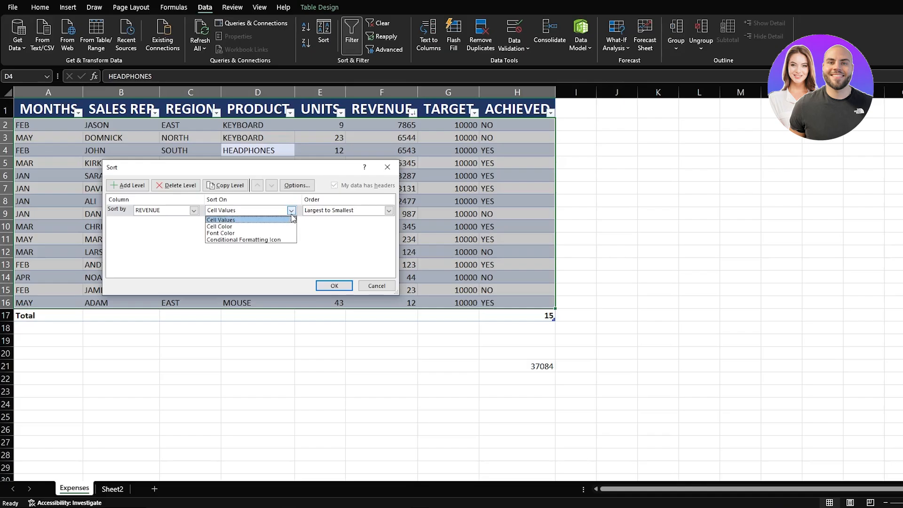
{"action": "left_click", "coordinate": [291, 215]}
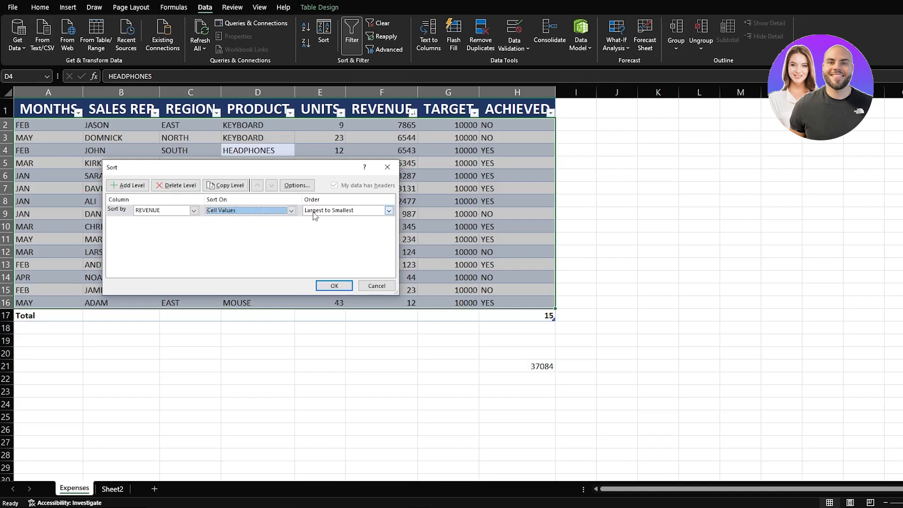
{"action": "left_click", "coordinate": [377, 213]}
{"action": "left_click", "coordinate": [376, 214]}
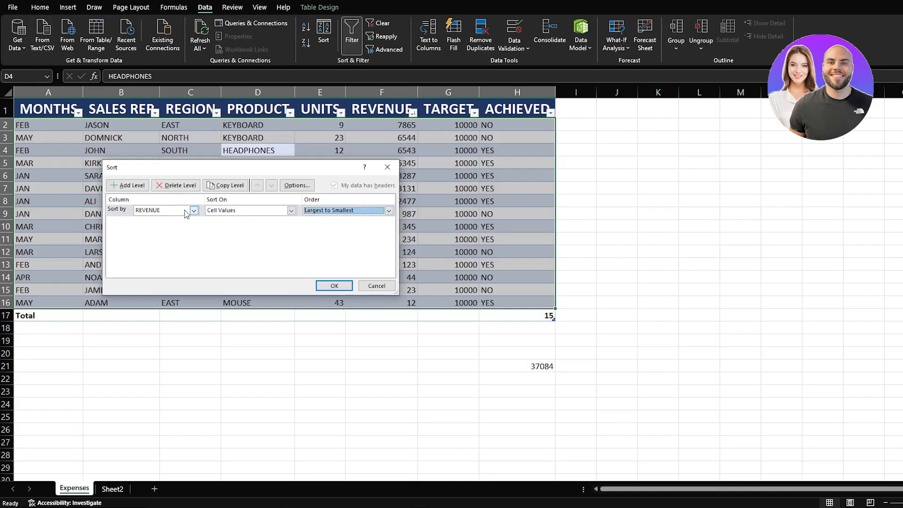
{"action": "left_click", "coordinate": [190, 213]}
{"action": "left_click", "coordinate": [161, 233]}
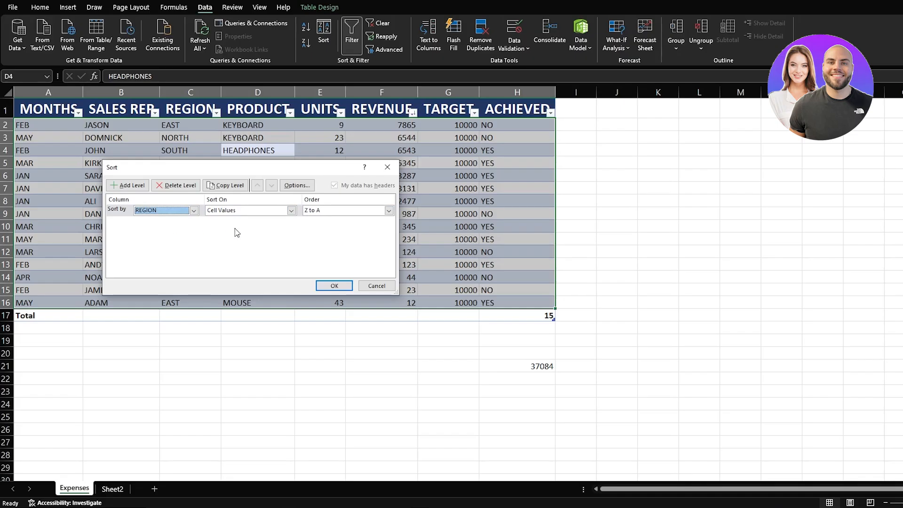
{"action": "left_click", "coordinate": [291, 212]}
{"action": "left_click", "coordinate": [291, 212]}
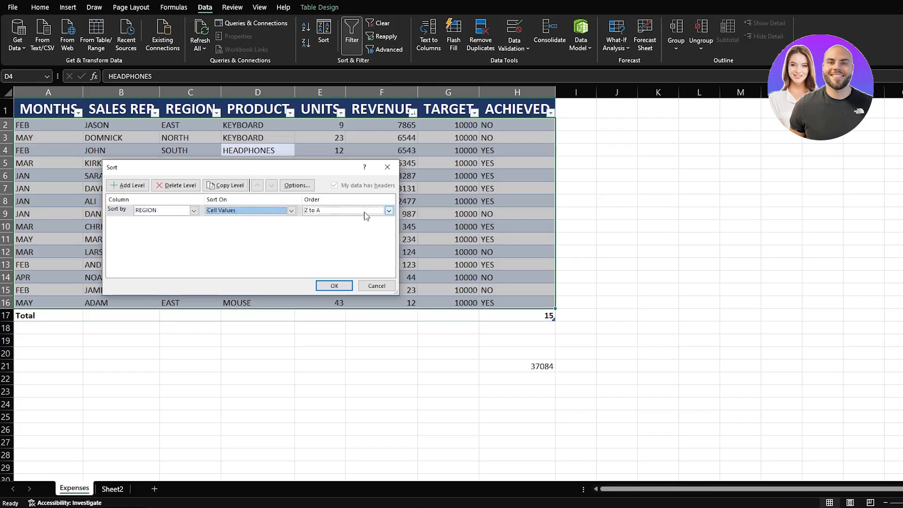
{"action": "left_click", "coordinate": [388, 211]}
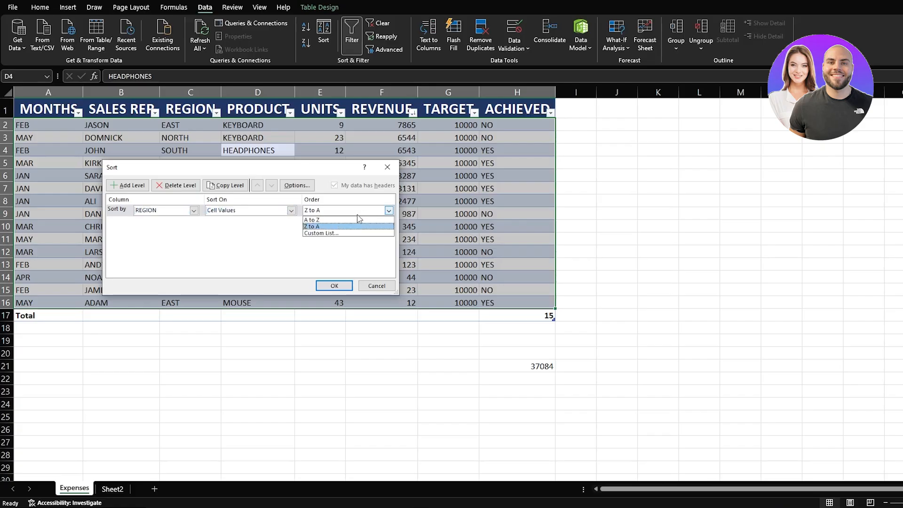
{"action": "left_click", "coordinate": [319, 220]}
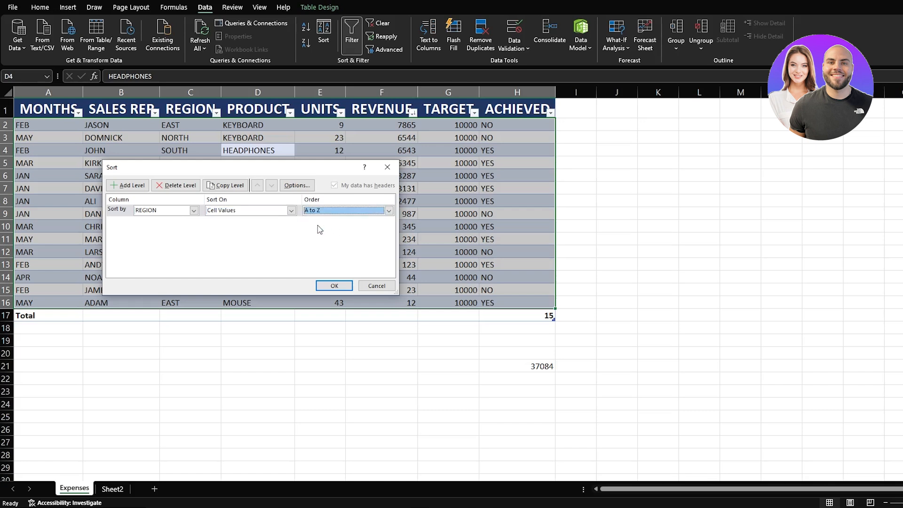
Step: Add a second sort level on REVENUE from largest to smallest and apply the custom sort to the table
{"action": "left_click", "coordinate": [133, 186]}
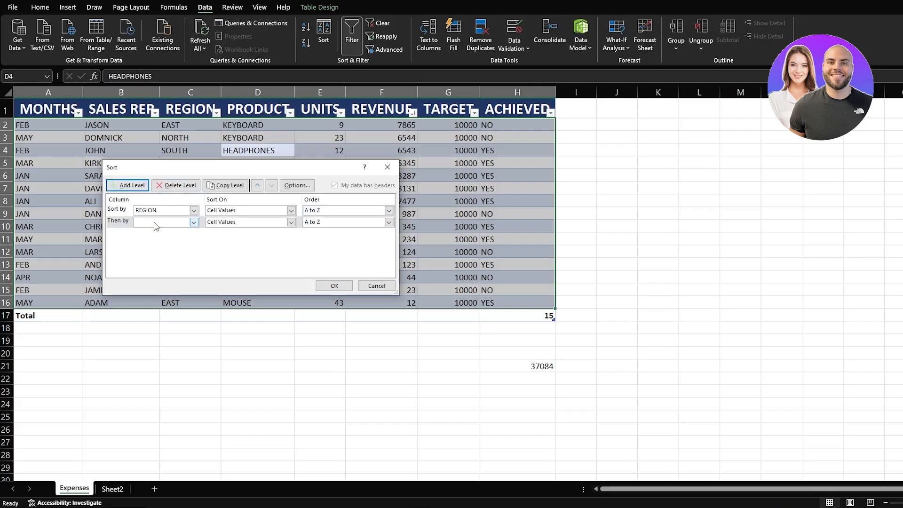
{"action": "left_click", "coordinate": [193, 222]}
{"action": "left_click", "coordinate": [156, 266]}
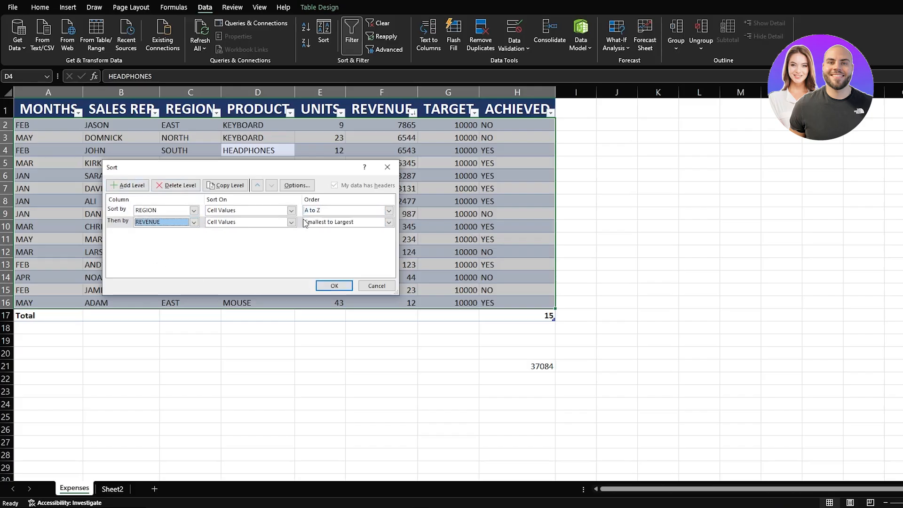
{"action": "left_click", "coordinate": [323, 226]}
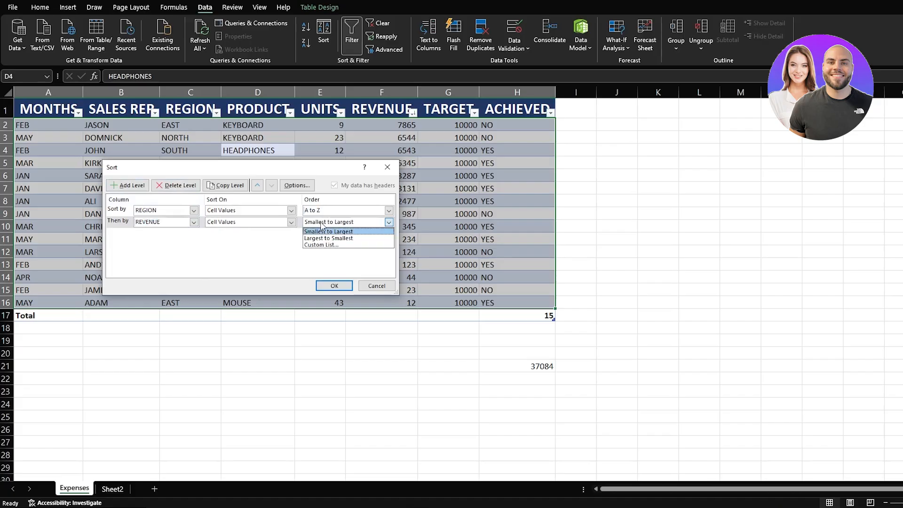
{"action": "left_click", "coordinate": [319, 235]}
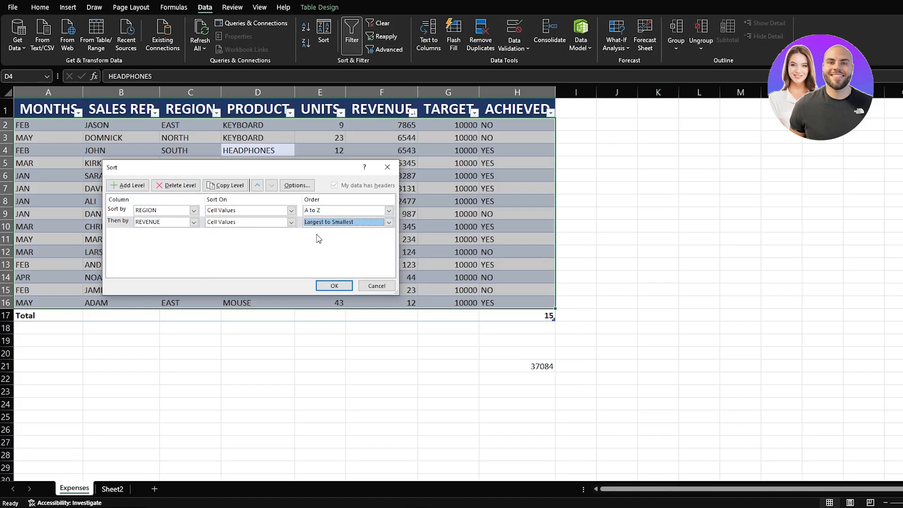
{"action": "left_click", "coordinate": [332, 287]}
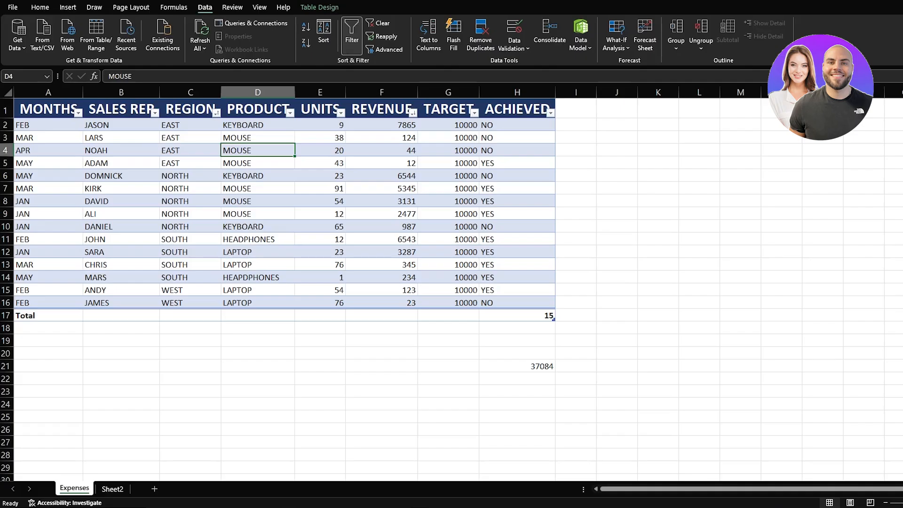
Step: Highlight cell D4 with a Greater Than 9 conditional format in light red fill with dark red text, and undo that formatting
{"action": "left_click", "coordinate": [41, 8]}
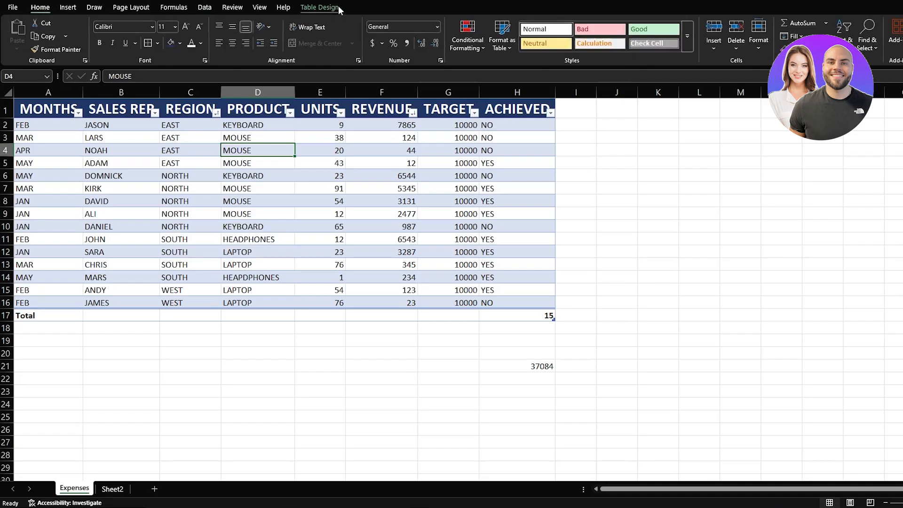
{"action": "left_click", "coordinate": [462, 32]}
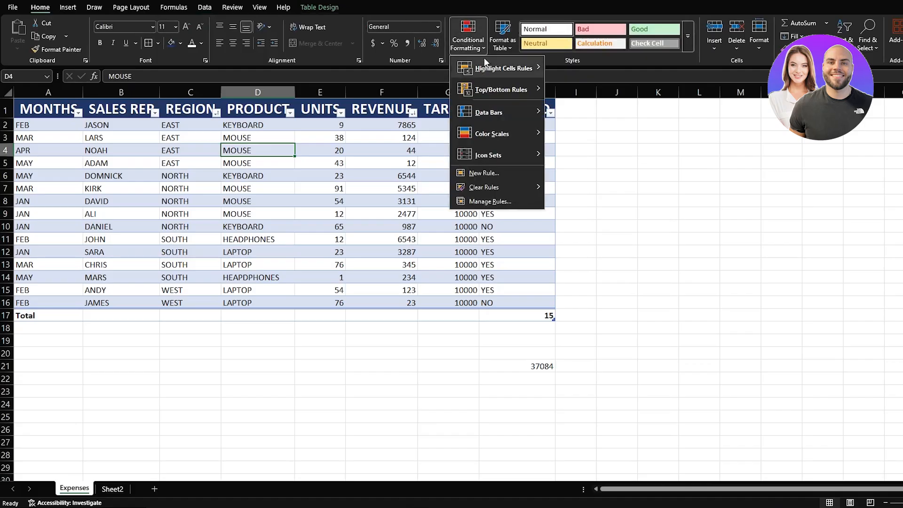
{"action": "mouse_move", "coordinate": [495, 69]}
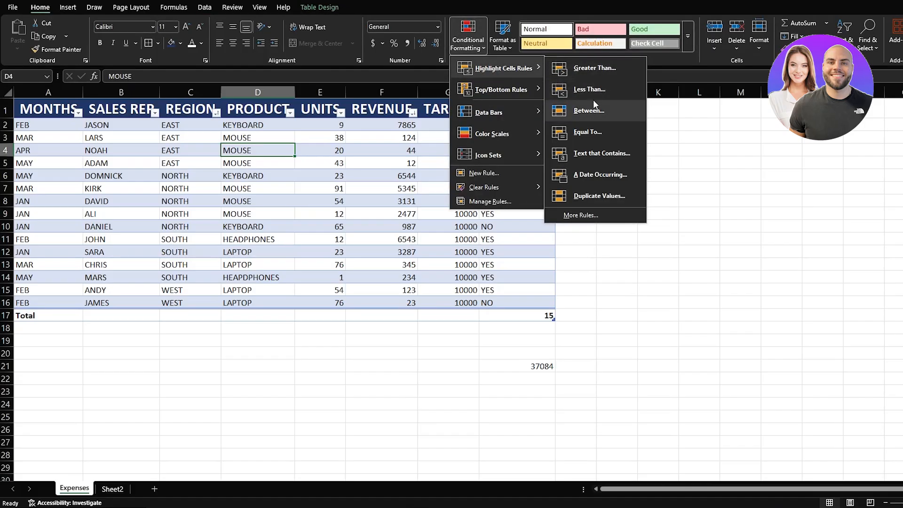
{"action": "left_click", "coordinate": [589, 74]}
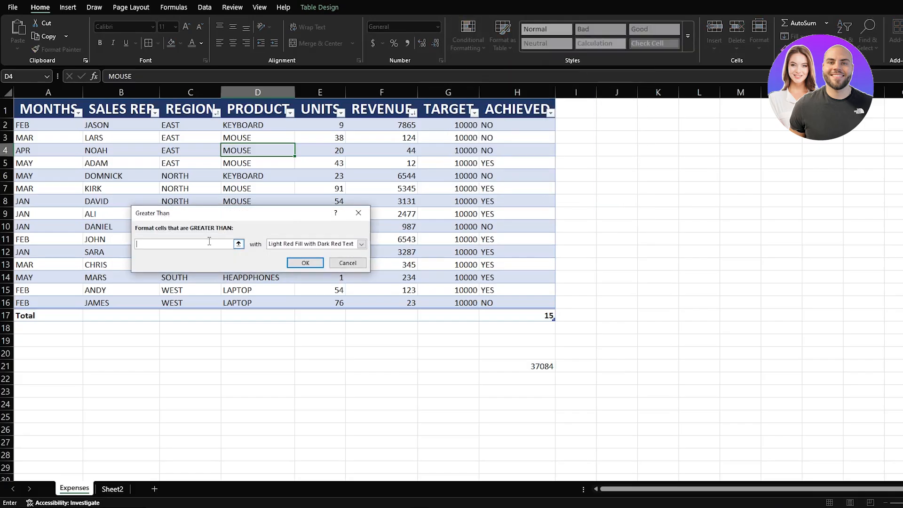
{"action": "type", "text": "9"}
{"action": "left_click", "coordinate": [307, 263]}
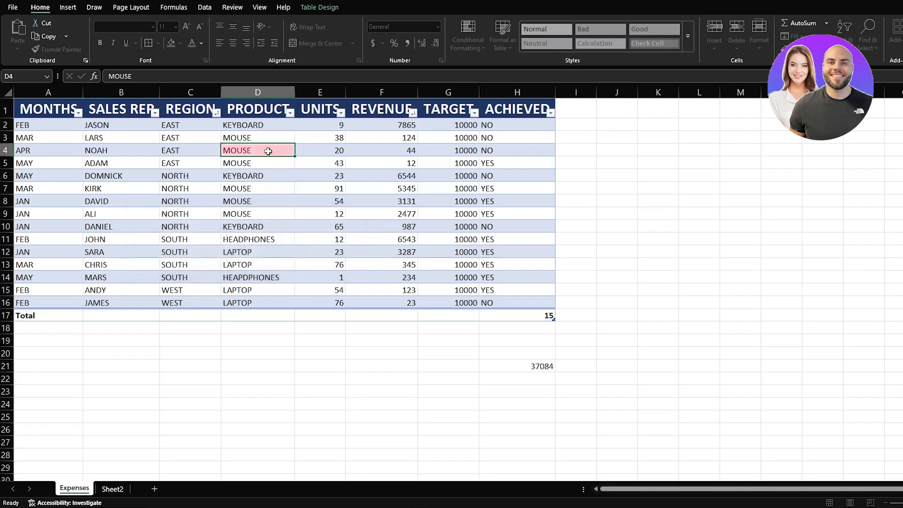
{"action": "left_click", "coordinate": [250, 197]}
{"action": "key", "text": "ctrl+z"}
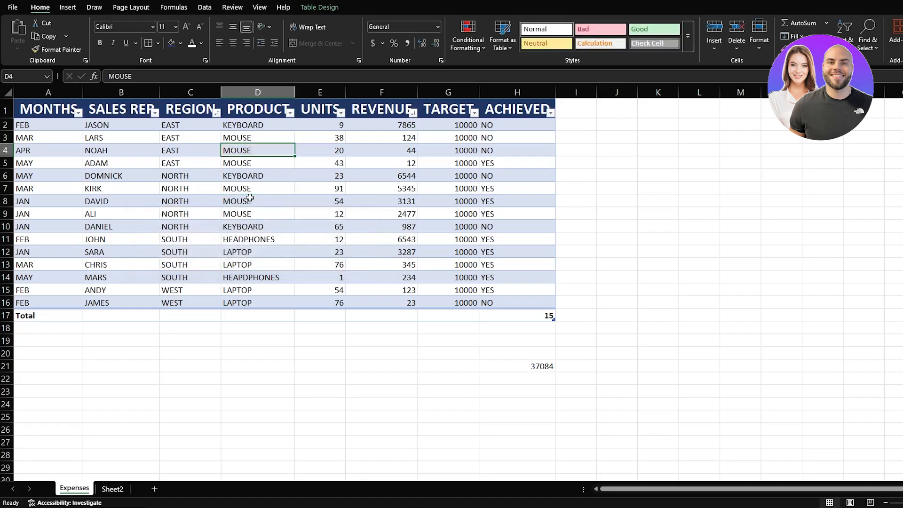
Step: Undo the two-level REGION and REVENUE sort and the earlier REVENUE sort, and select cell E10
{"action": "key", "text": "ctrl+z"}
{"action": "key", "text": "ctrl+z"}
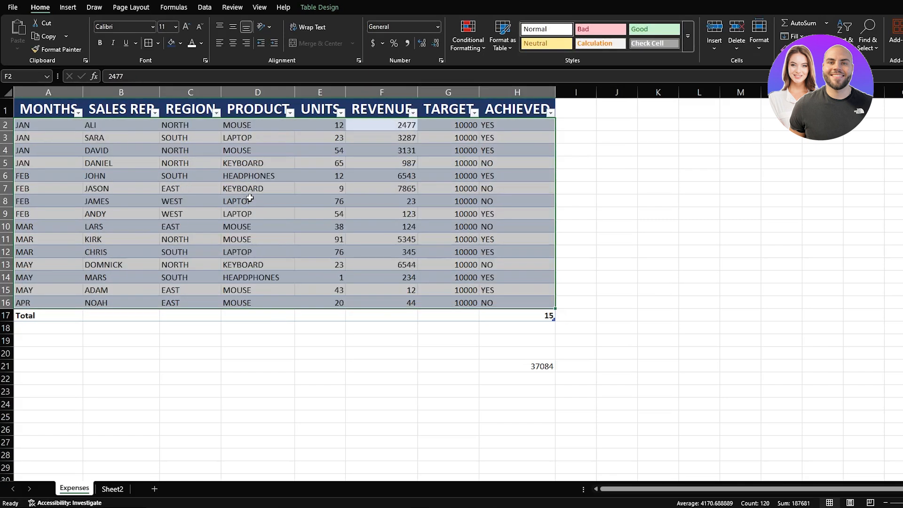
{"action": "left_click", "coordinate": [324, 229]}
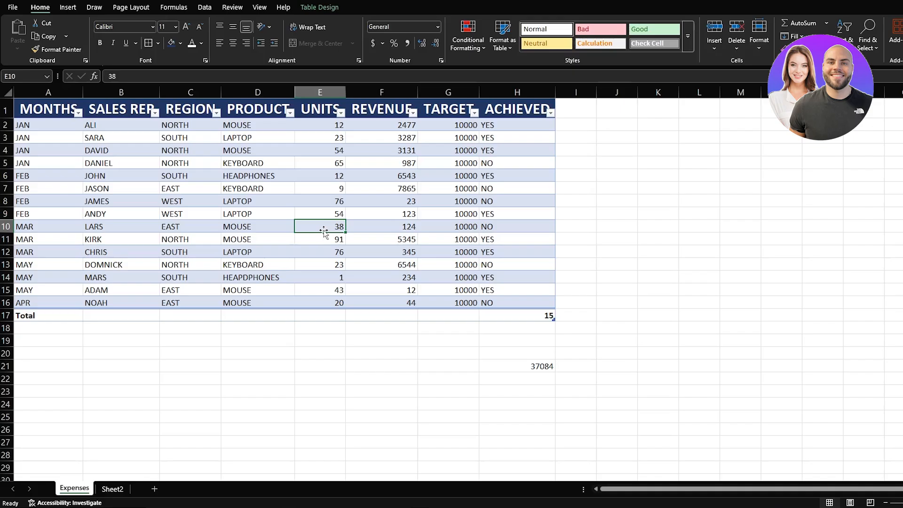
Step: Filter the table's REGION column to show only NORTH, and clear that filter
{"action": "left_click", "coordinate": [155, 112]}
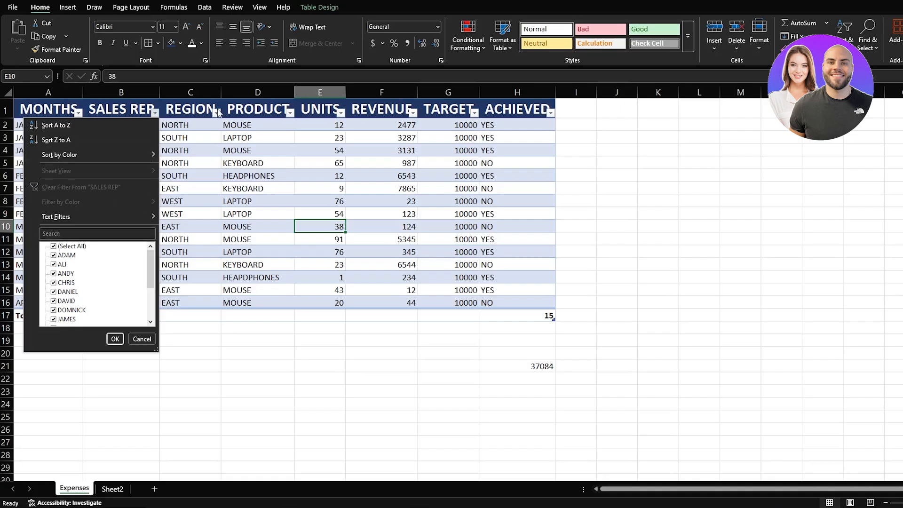
{"action": "left_click", "coordinate": [115, 339]}
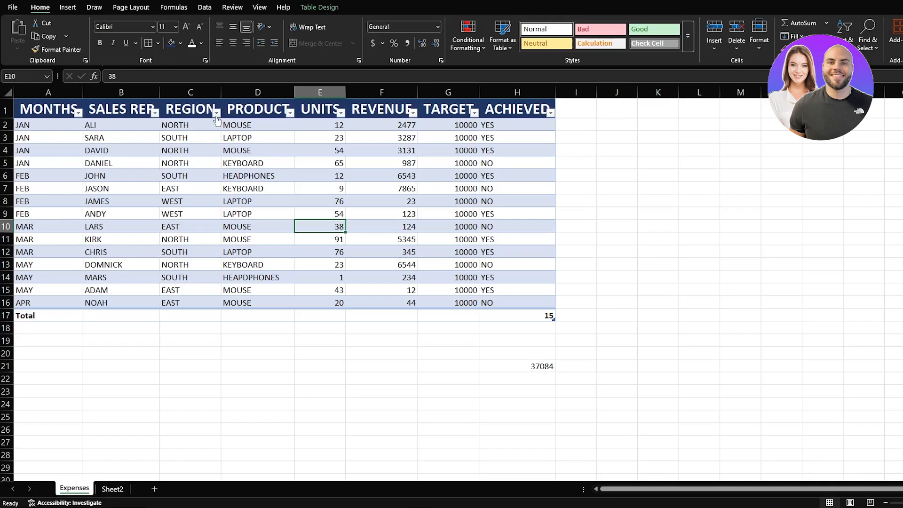
{"action": "left_click", "coordinate": [217, 113]}
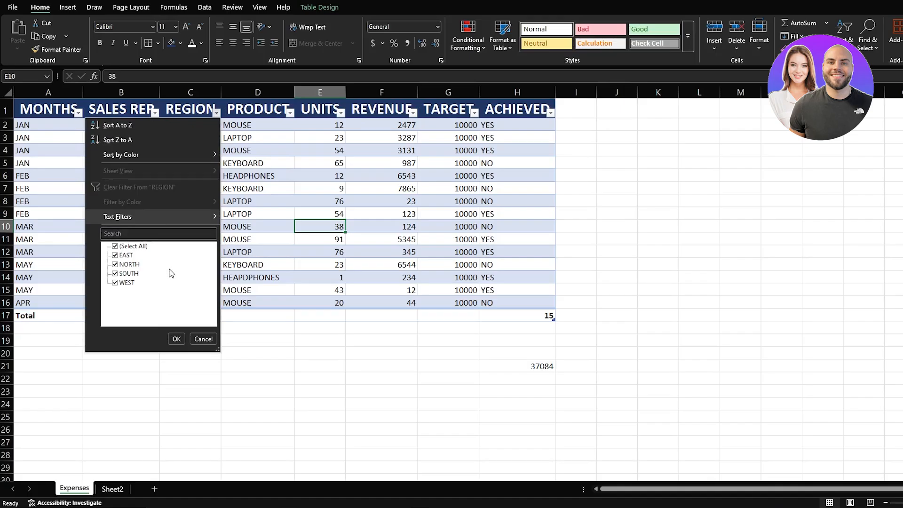
{"action": "left_click", "coordinate": [115, 246]}
{"action": "left_click", "coordinate": [115, 246]}
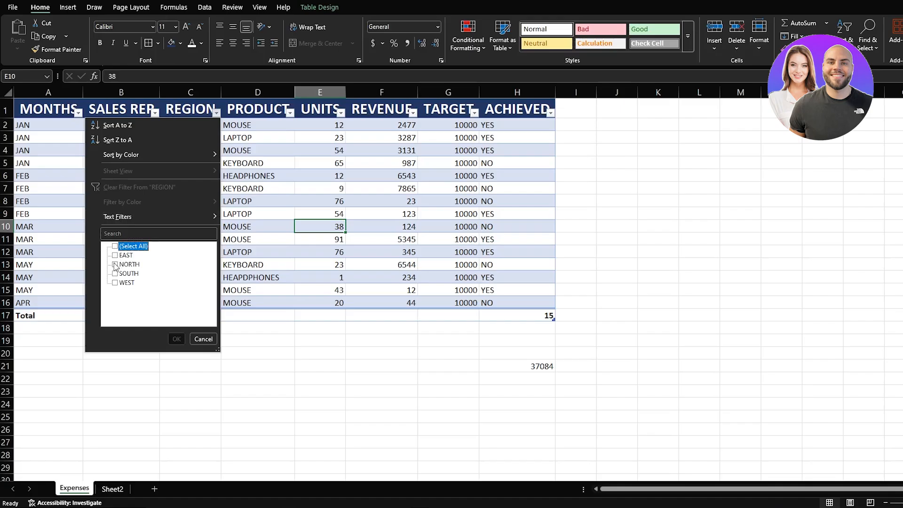
{"action": "left_click", "coordinate": [115, 264]}
{"action": "left_click", "coordinate": [177, 339]}
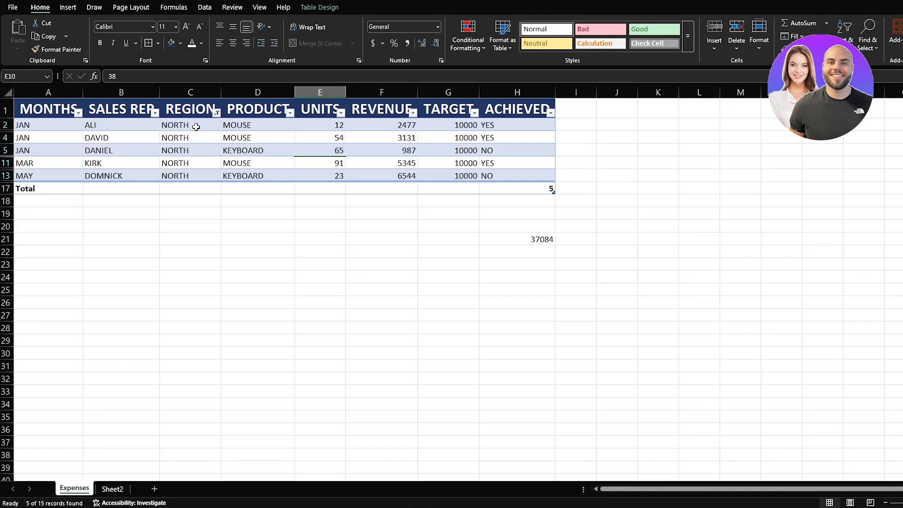
{"action": "left_click", "coordinate": [216, 113]}
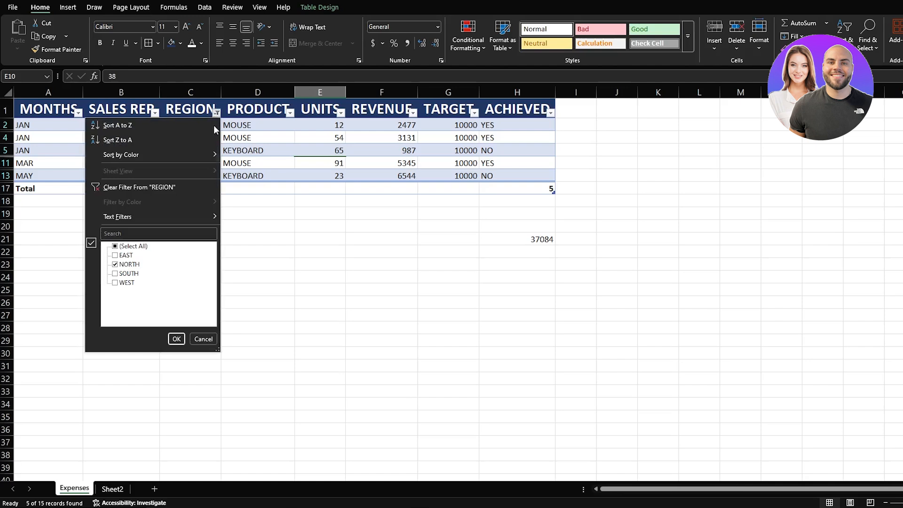
{"action": "left_click", "coordinate": [120, 191]}
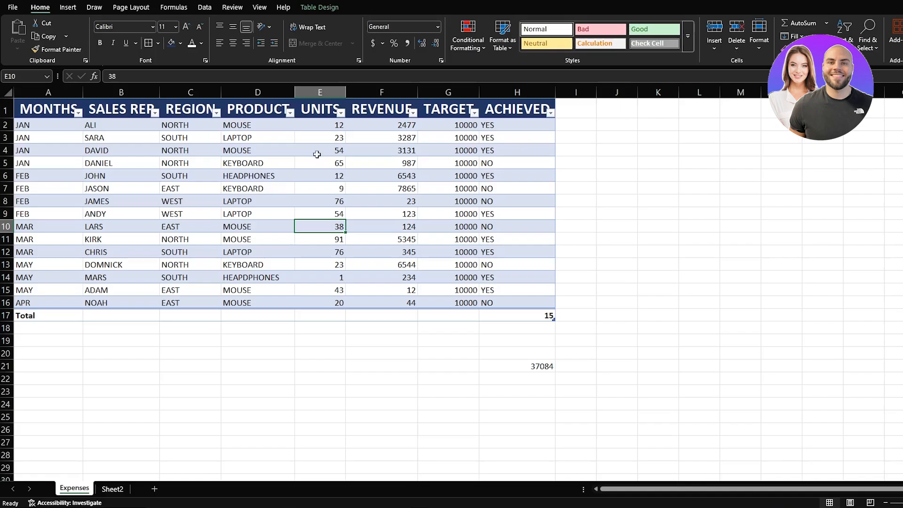
Step: Filter the REVENUE column to above-average values with a number filter, and clear that filter
{"action": "left_click", "coordinate": [414, 113]}
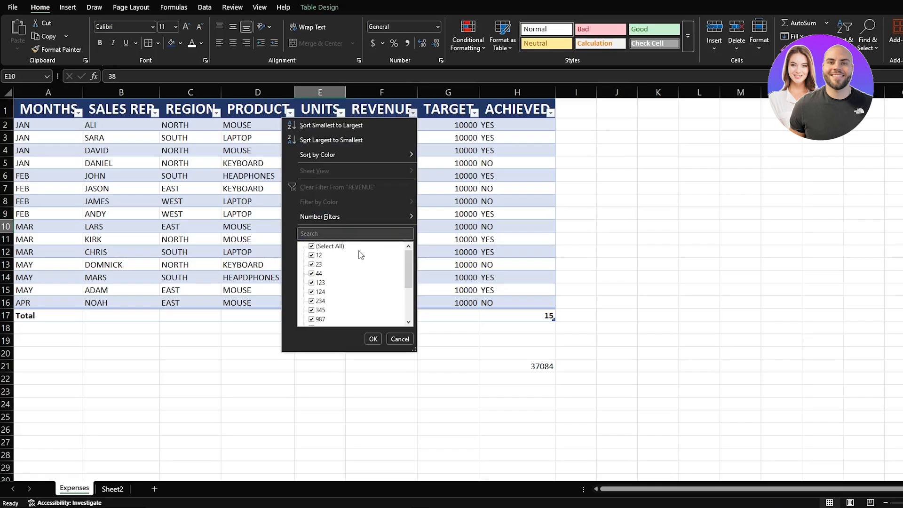
{"action": "scroll", "coordinate": [353, 288], "scroll_direction": "down", "scroll_amount": 3}
{"action": "scroll", "coordinate": [354, 289], "scroll_direction": "up", "scroll_amount": 3}
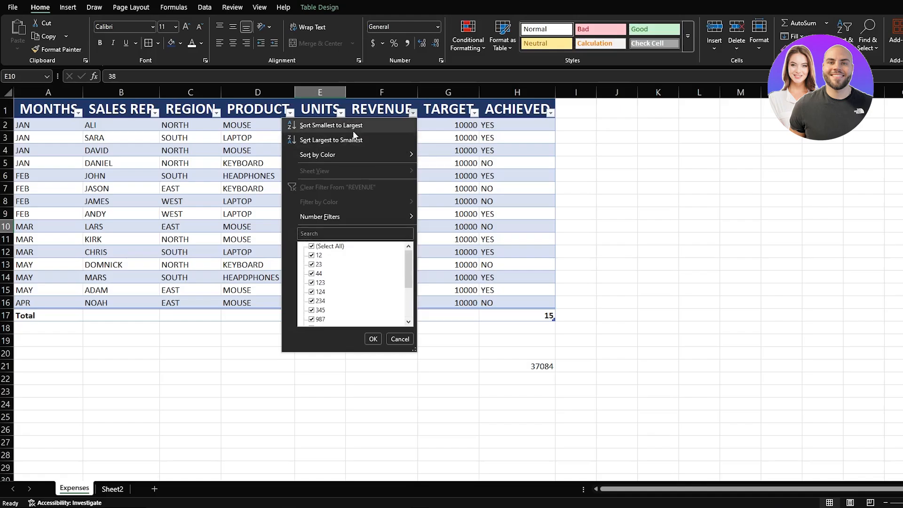
{"action": "mouse_move", "coordinate": [367, 216]}
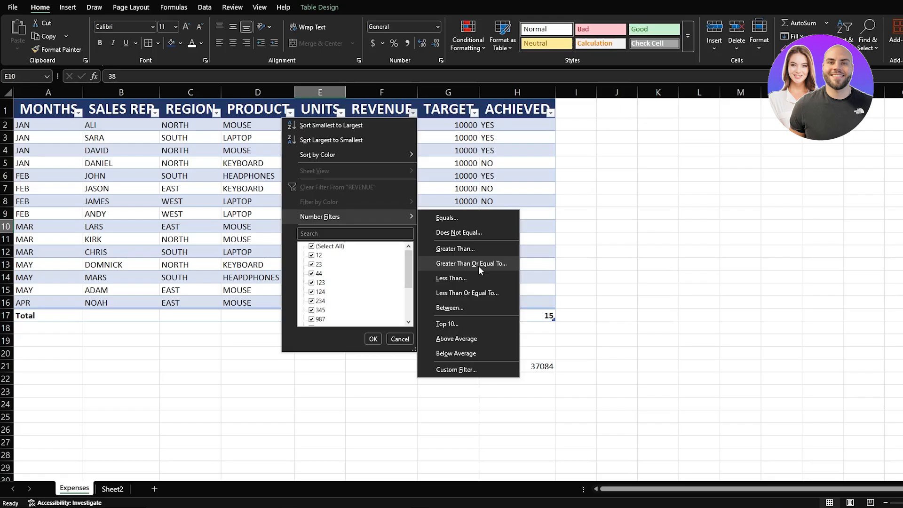
{"action": "left_click", "coordinate": [463, 343]}
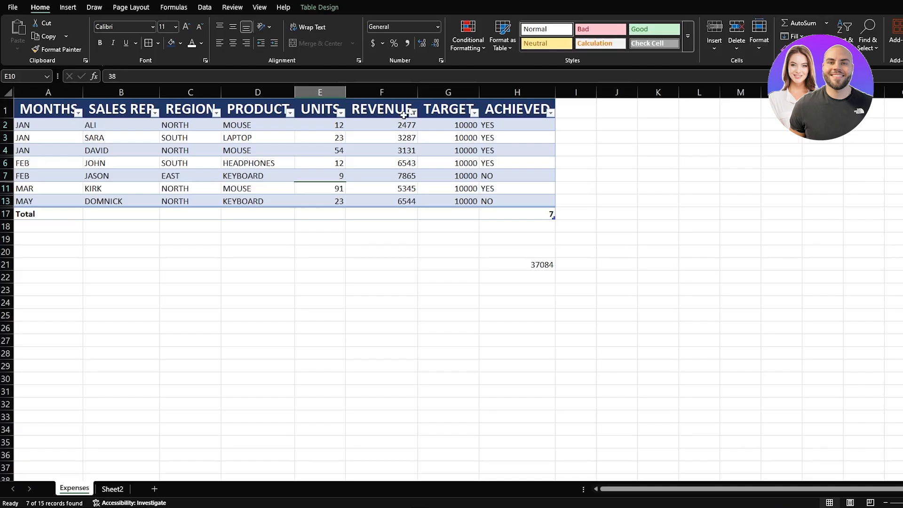
{"action": "left_click", "coordinate": [413, 113]}
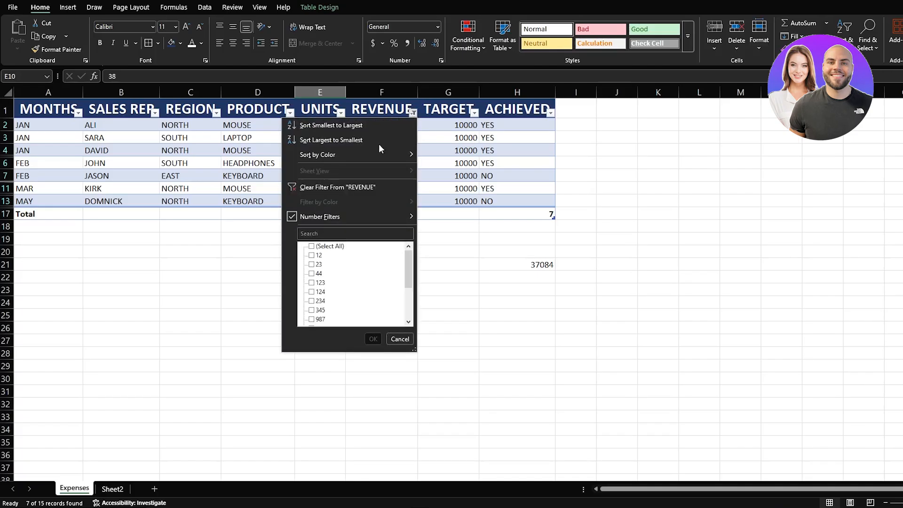
{"action": "left_click", "coordinate": [342, 187]}
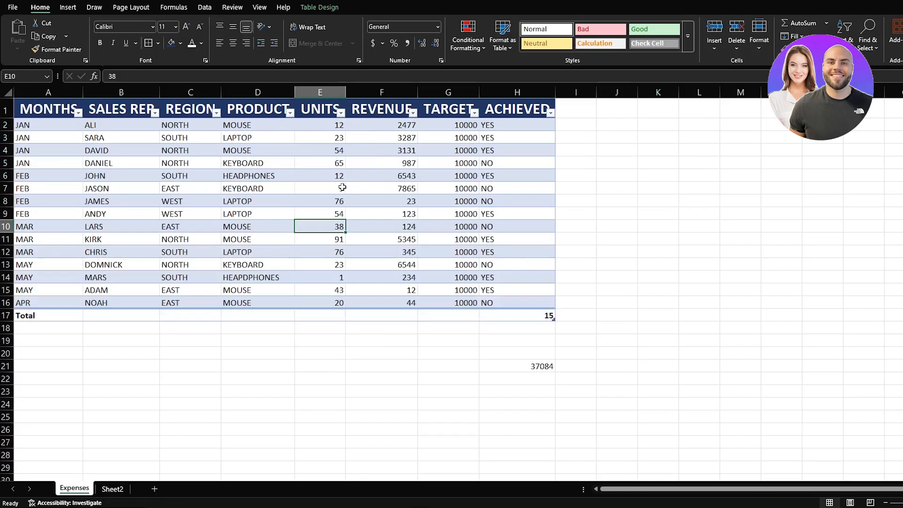
Step: Filter the PRODUCT column to entries containing "MO" with a text filter, and clear that filter
{"action": "left_click", "coordinate": [290, 112]}
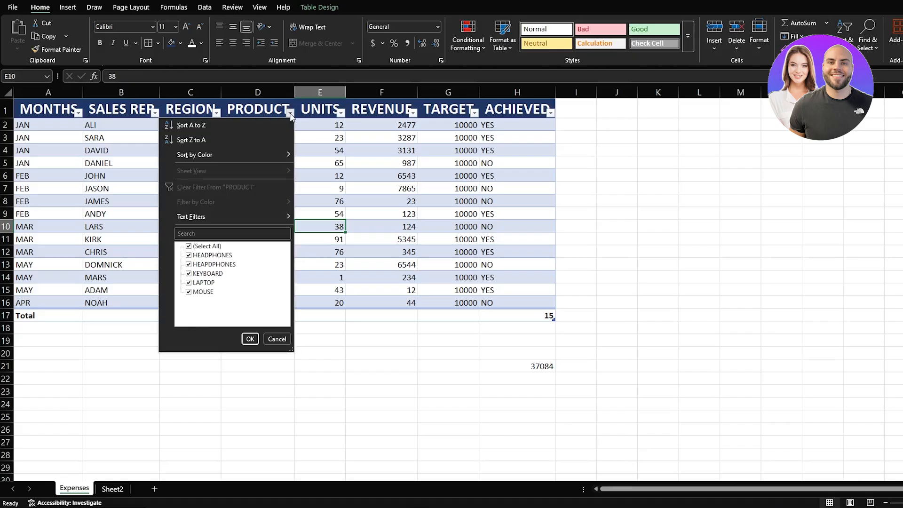
{"action": "mouse_move", "coordinate": [255, 217]}
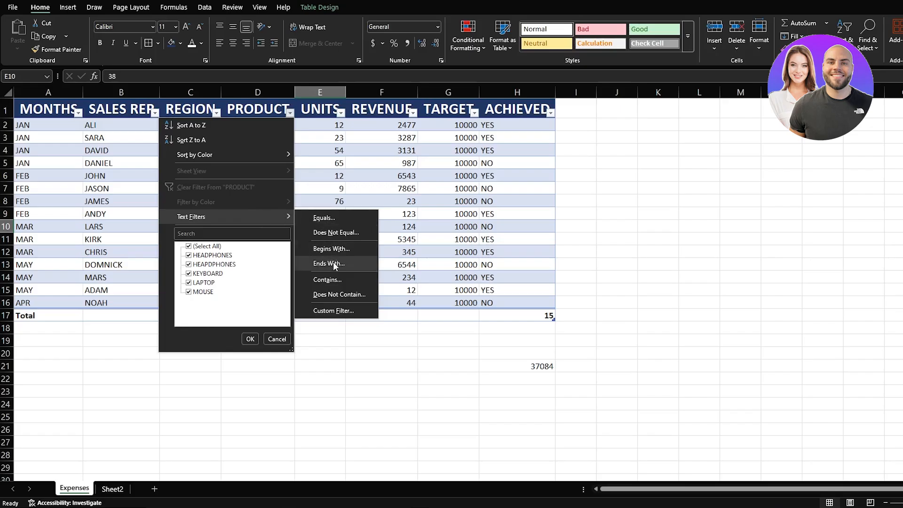
{"action": "left_click", "coordinate": [334, 275]}
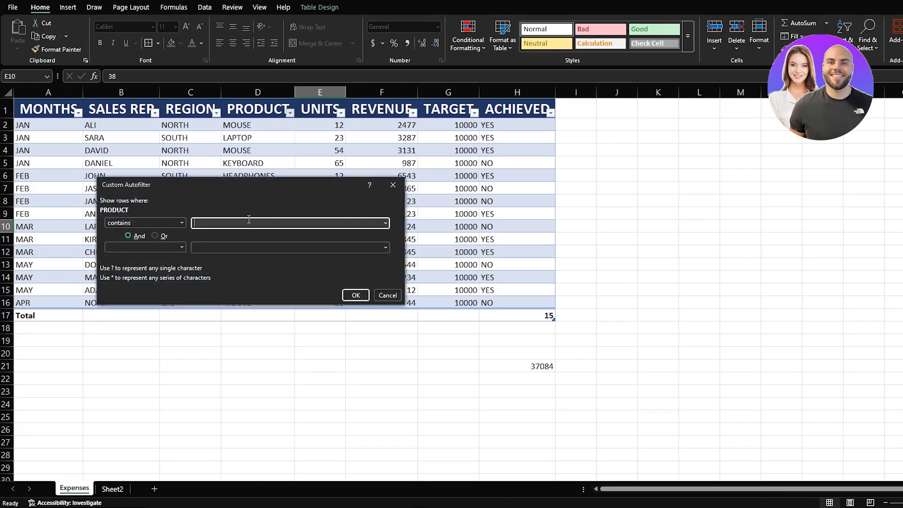
{"action": "type", "text": "MO"}
{"action": "left_click", "coordinate": [356, 294]}
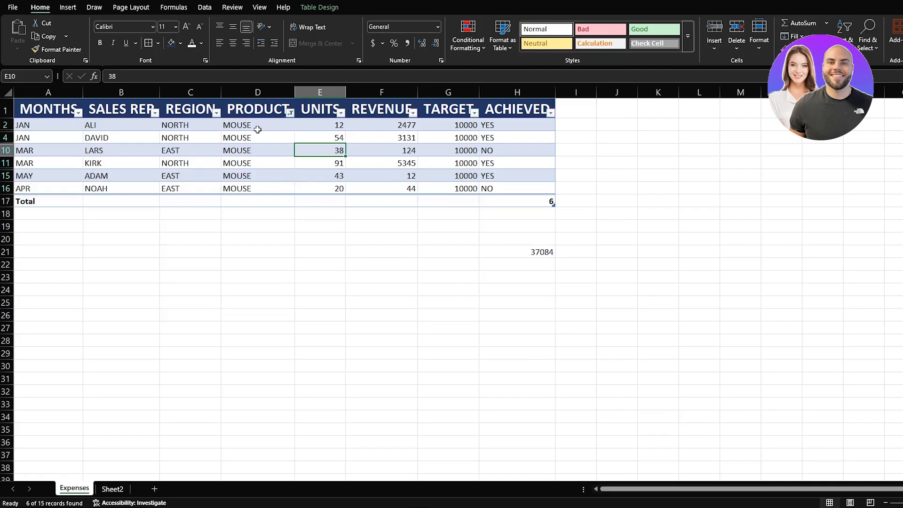
{"action": "left_click", "coordinate": [290, 112]}
{"action": "left_click", "coordinate": [258, 190]}
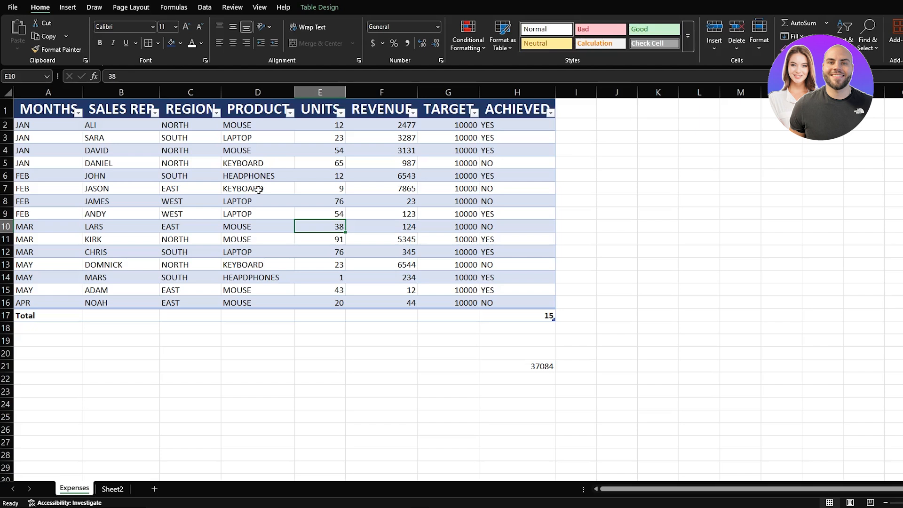
Step: Select cell F19 and check whether the table's header row and first column stay in view while moving through the unfrozen sheet
{"action": "left_click", "coordinate": [205, 8]}
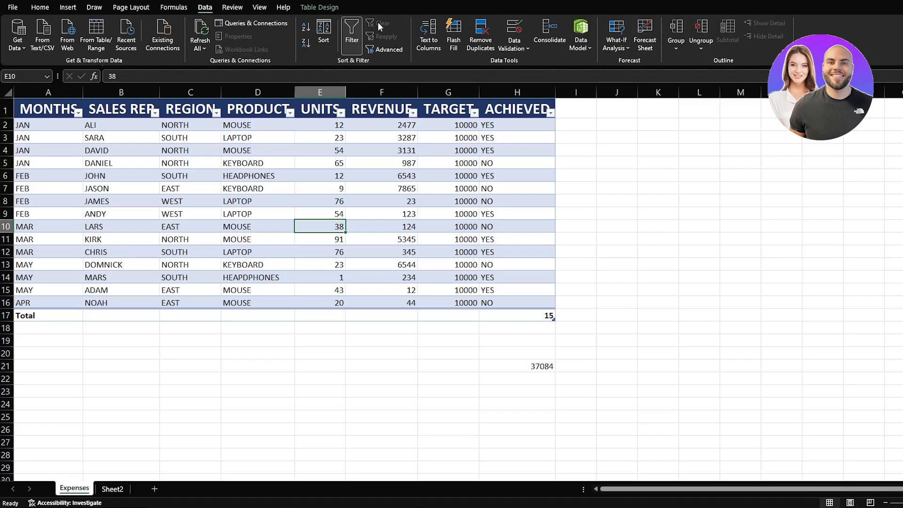
{"action": "left_click", "coordinate": [347, 342]}
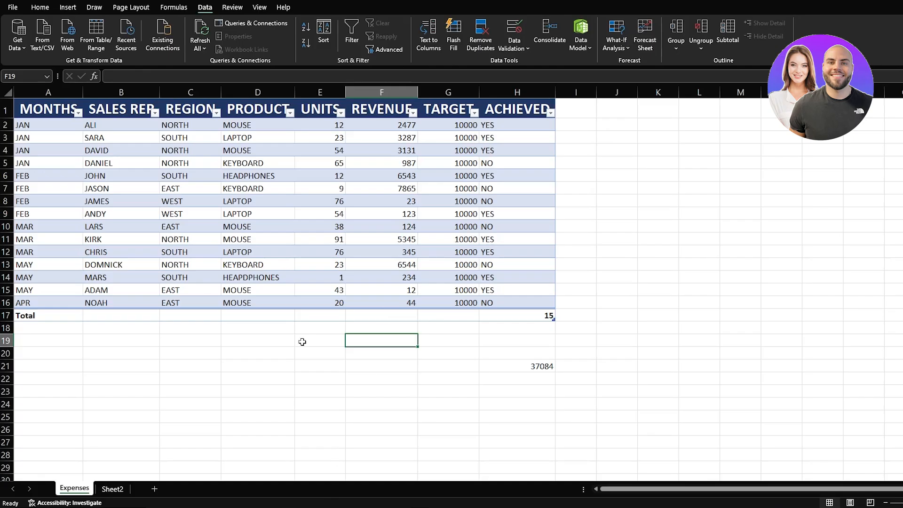
{"action": "scroll", "coordinate": [303, 342], "scroll_direction": "down", "scroll_amount": 20}
{"action": "scroll", "coordinate": [302, 342], "scroll_direction": "down", "scroll_amount": 3}
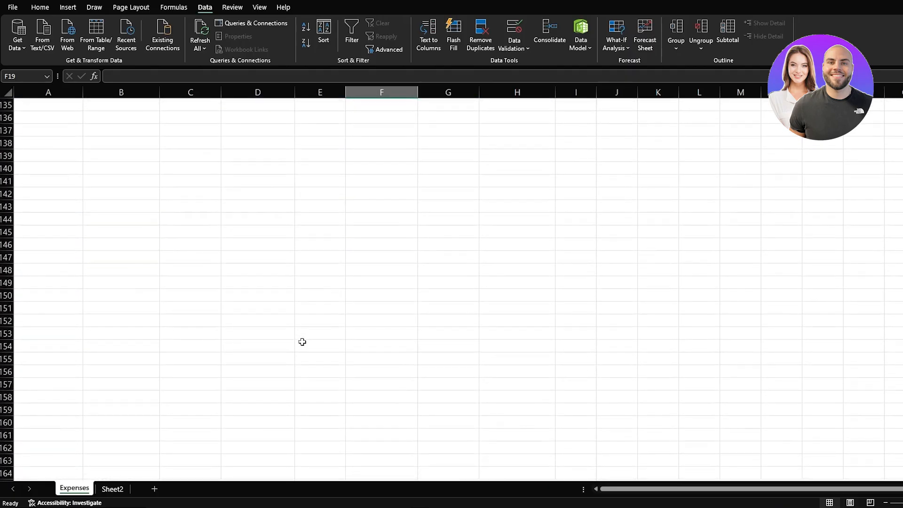
{"action": "scroll", "coordinate": [302, 342], "scroll_direction": "up", "scroll_amount": 20}
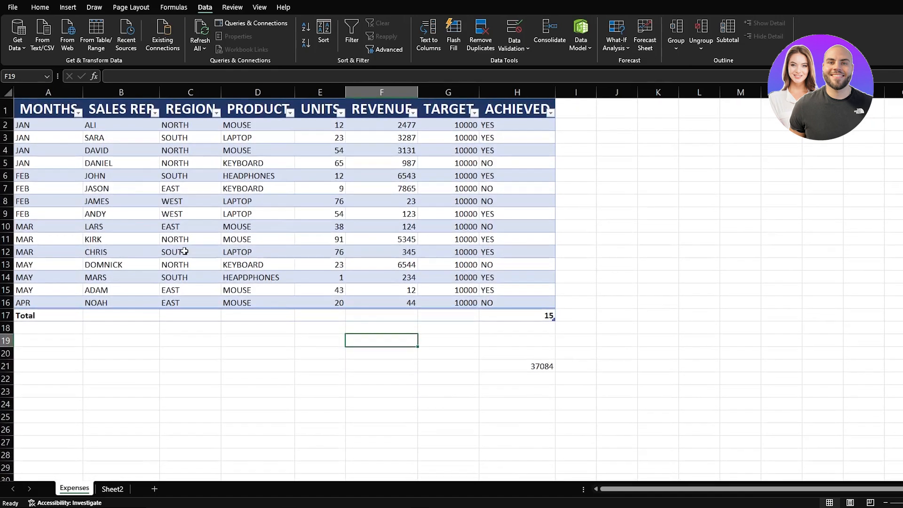
{"action": "scroll", "coordinate": [184, 251], "scroll_direction": "up", "scroll_amount": 15}
{"action": "scroll", "coordinate": [184, 251], "scroll_direction": "up", "scroll_amount": 3}
{"action": "scroll", "coordinate": [184, 251], "scroll_direction": "down", "scroll_amount": 2}
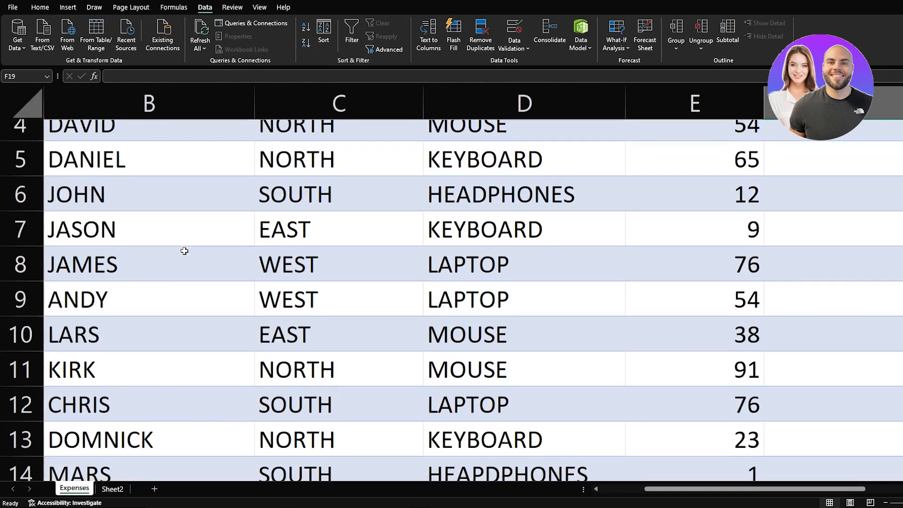
{"action": "scroll", "coordinate": [185, 252], "scroll_direction": "down", "scroll_amount": 3}
{"action": "scroll", "coordinate": [184, 251], "scroll_direction": "up", "scroll_amount": 4}
{"action": "scroll", "coordinate": [184, 252], "scroll_direction": "down", "scroll_amount": 2}
{"action": "scroll", "coordinate": [184, 251], "scroll_direction": "right", "scroll_amount": 2}
{"action": "scroll", "coordinate": [184, 251], "scroll_direction": "right", "scroll_amount": 1}
{"action": "scroll", "coordinate": [184, 251], "scroll_direction": "down", "scroll_amount": 10}
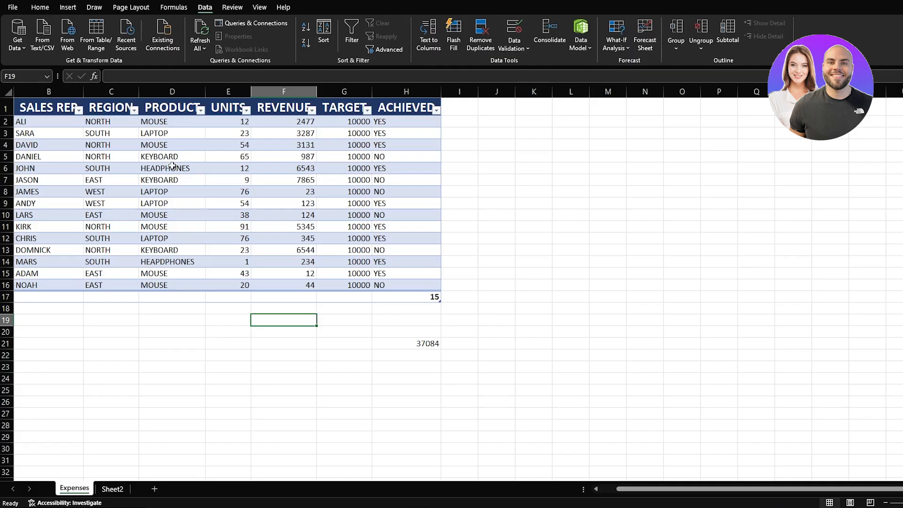
Step: Freeze the panes at cell A2 to lock the table's header row
{"action": "left_click", "coordinate": [259, 8]}
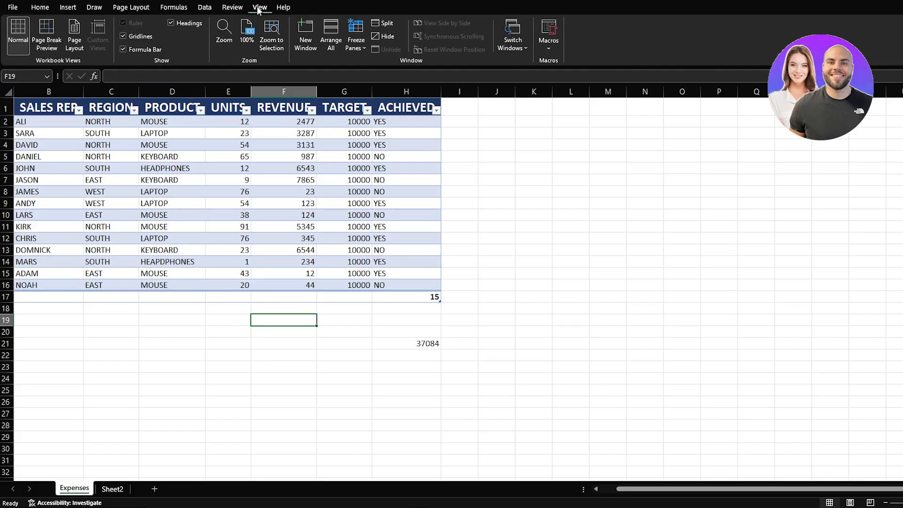
{"action": "left_click", "coordinate": [31, 124]}
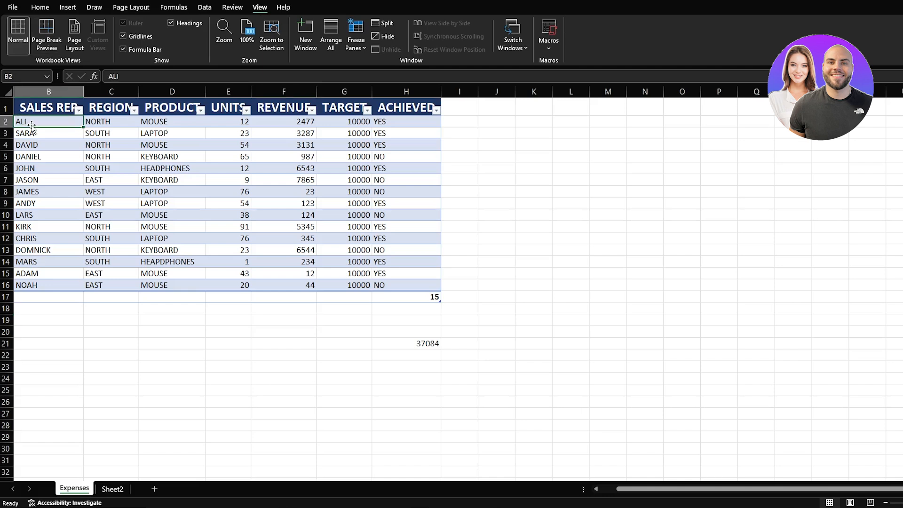
{"action": "scroll", "coordinate": [32, 123], "scroll_direction": "left", "scroll_amount": 1}
{"action": "left_click", "coordinate": [42, 123]}
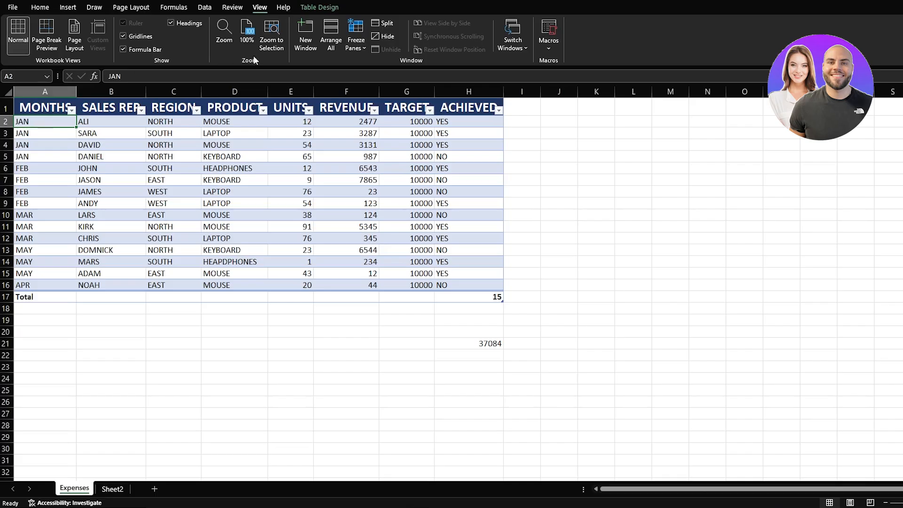
{"action": "left_click", "coordinate": [350, 31]}
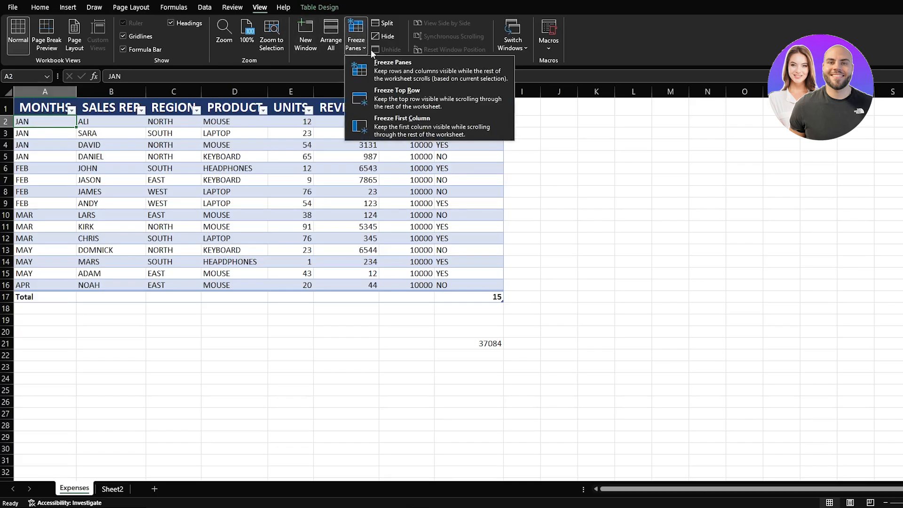
{"action": "left_click", "coordinate": [385, 66]}
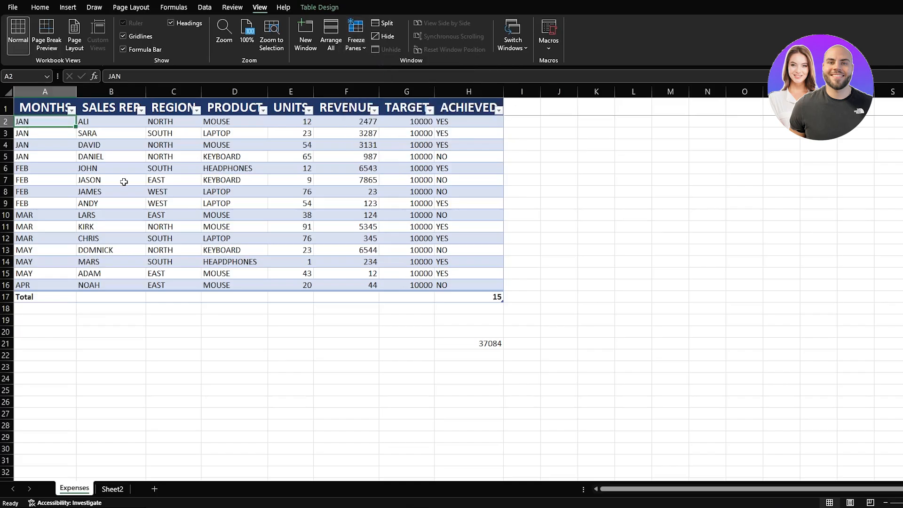
Step: Check that the frozen header row stays in place while moving down and back up through the table
{"action": "scroll", "coordinate": [124, 182], "scroll_direction": "down", "scroll_amount": 4}
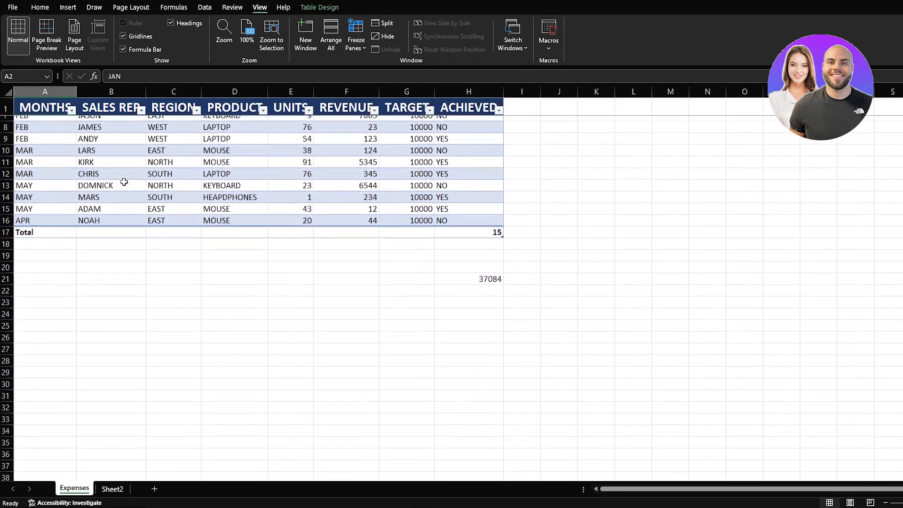
{"action": "scroll", "coordinate": [123, 182], "scroll_direction": "up", "scroll_amount": 5}
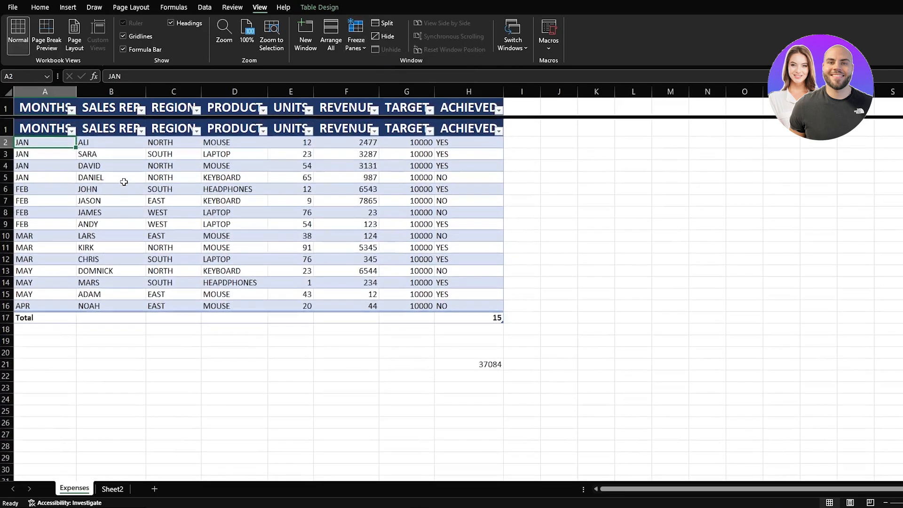
{"action": "scroll", "coordinate": [124, 181], "scroll_direction": "down", "scroll_amount": 17}
{"action": "scroll", "coordinate": [124, 181], "scroll_direction": "up", "scroll_amount": 18}
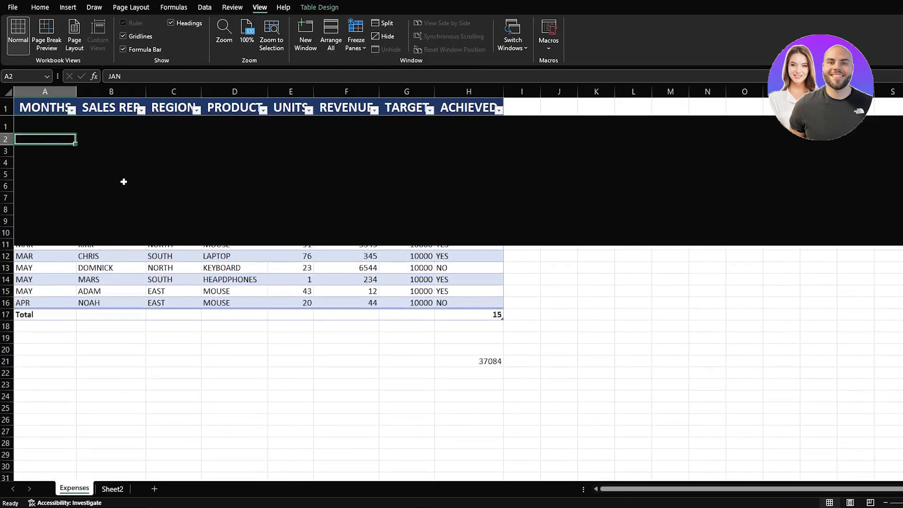
{"action": "scroll", "coordinate": [32, 154], "scroll_direction": "up", "scroll_amount": 6}
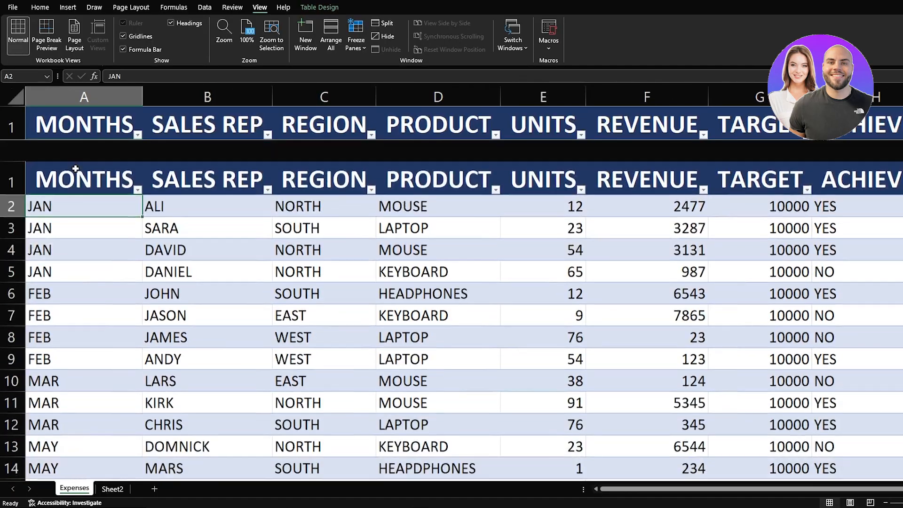
{"action": "scroll", "coordinate": [91, 235], "scroll_direction": "down", "scroll_amount": 2}
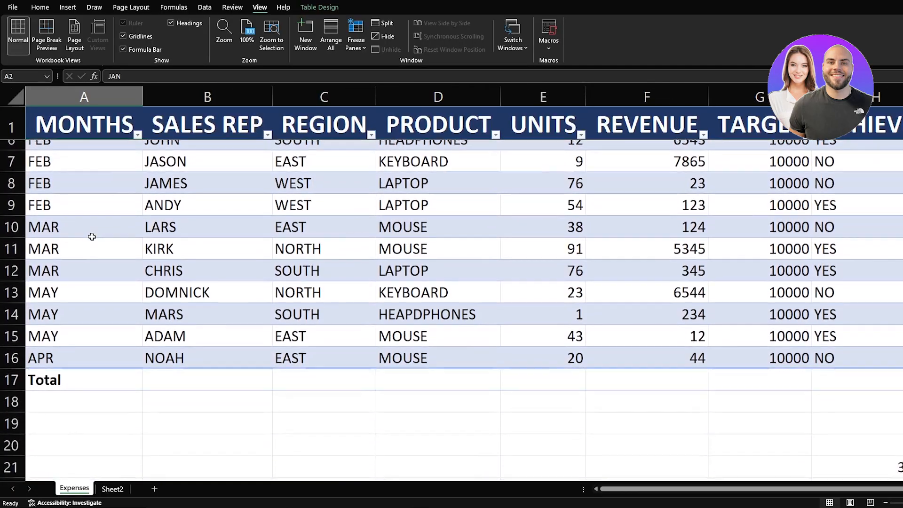
{"action": "scroll", "coordinate": [92, 237], "scroll_direction": "down", "scroll_amount": 1}
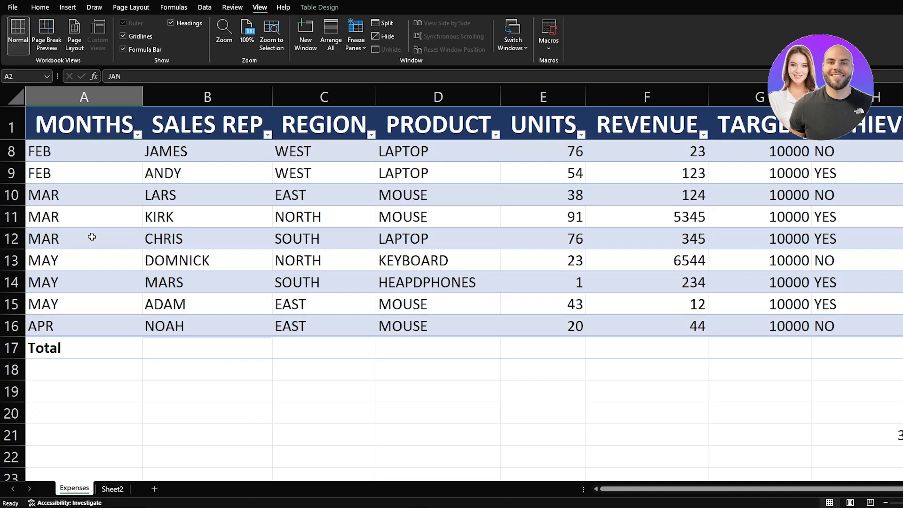
{"action": "scroll", "coordinate": [91, 236], "scroll_direction": "down", "scroll_amount": 3, "text": "ctrl"}
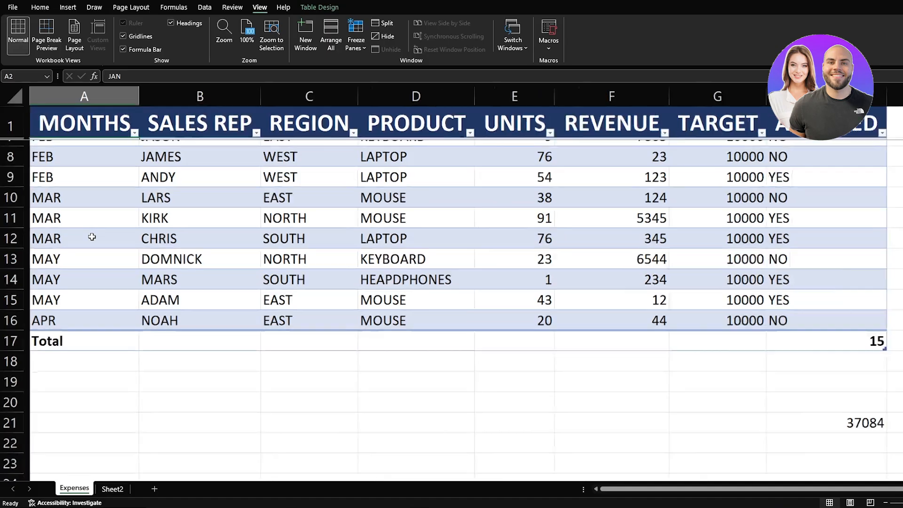
{"action": "scroll", "coordinate": [91, 237], "scroll_direction": "up", "scroll_amount": 2}
{"action": "scroll", "coordinate": [92, 236], "scroll_direction": "up", "scroll_amount": 1}
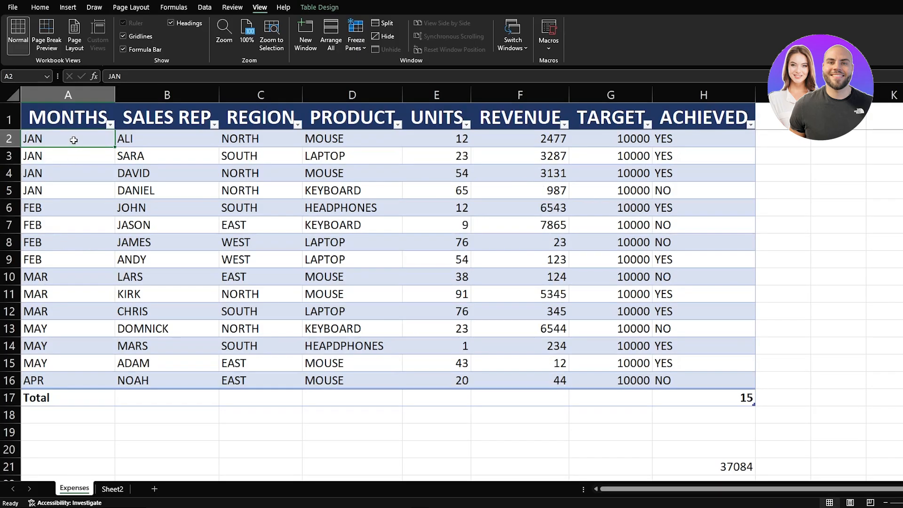
Step: Unfreeze the panes with cells A2:B2 selected, and freeze them again from that selection to test vertical and sideways movement
{"action": "left_click_drag", "start_coordinate": [74, 140], "coordinate": [129, 139]}
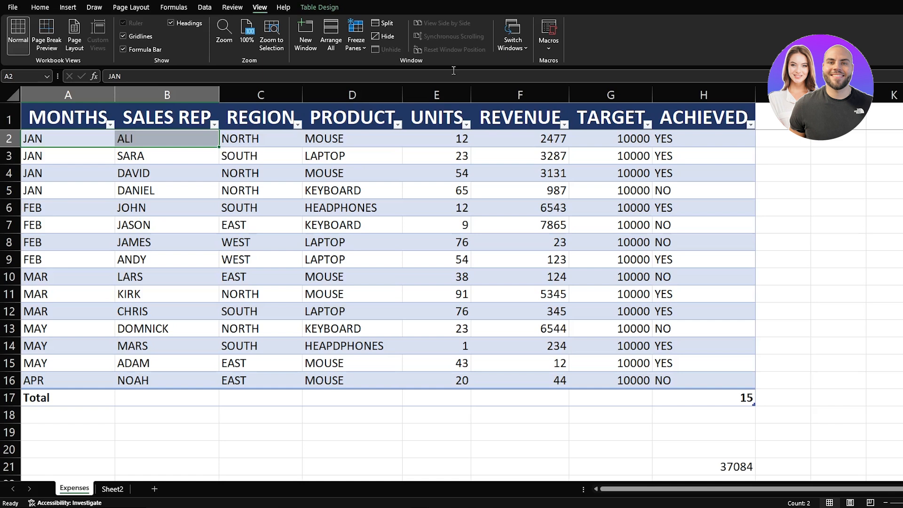
{"action": "left_click", "coordinate": [356, 37]}
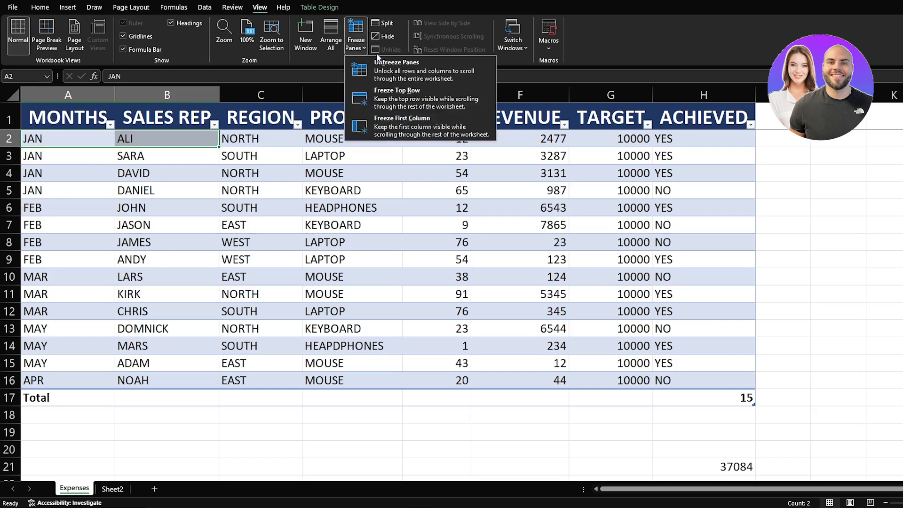
{"action": "left_click", "coordinate": [379, 63]}
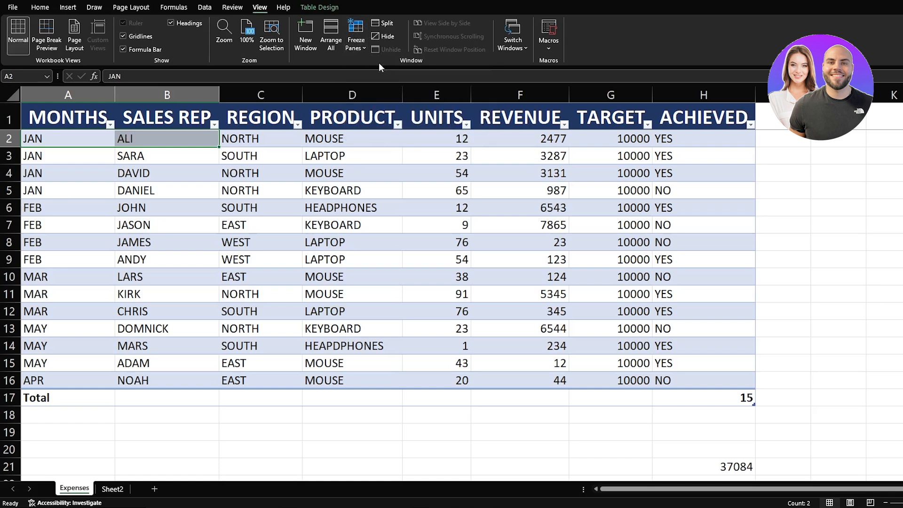
{"action": "left_click", "coordinate": [360, 34]}
{"action": "left_click", "coordinate": [371, 70]}
{"action": "scroll", "coordinate": [313, 240], "scroll_direction": "down", "scroll_amount": 3}
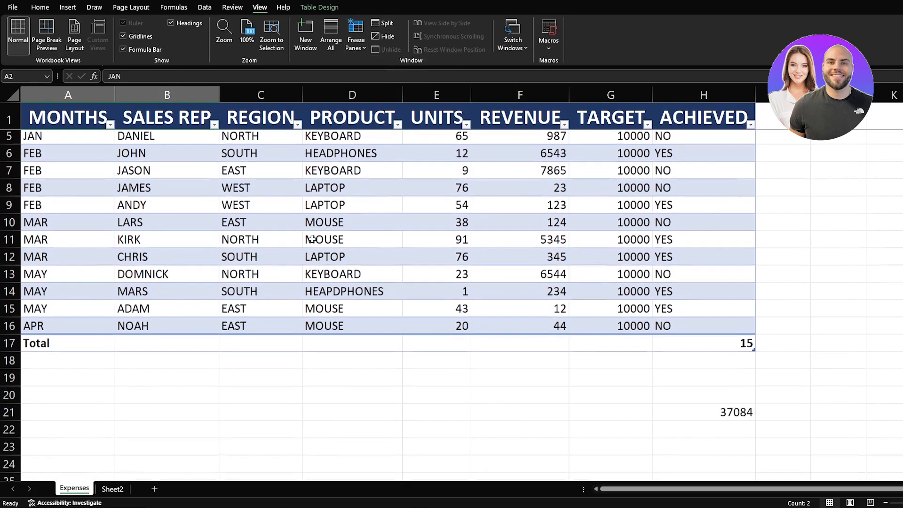
{"action": "scroll", "coordinate": [312, 239], "scroll_direction": "up", "scroll_amount": 3}
{"action": "scroll", "coordinate": [312, 240], "scroll_direction": "up", "scroll_amount": 1}
{"action": "scroll", "coordinate": [312, 240], "scroll_direction": "right", "scroll_amount": 3}
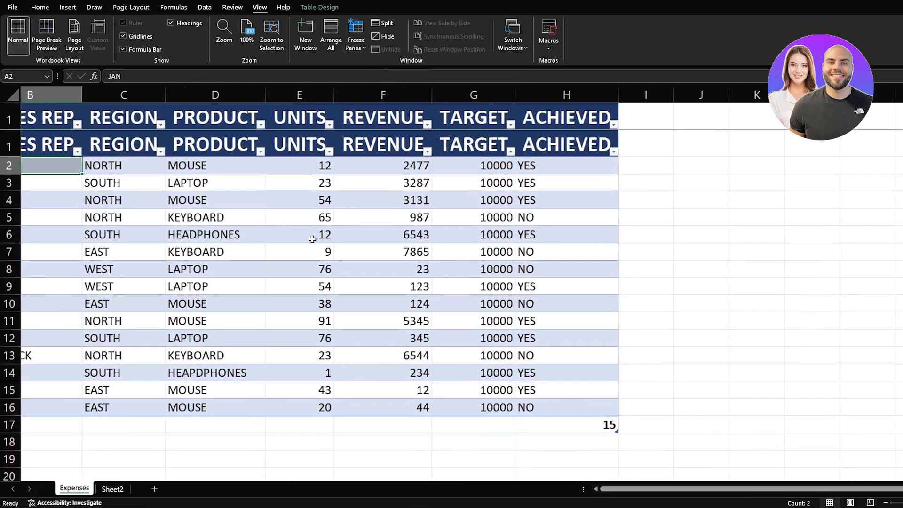
{"action": "scroll", "coordinate": [312, 239], "scroll_direction": "left", "scroll_amount": 3}
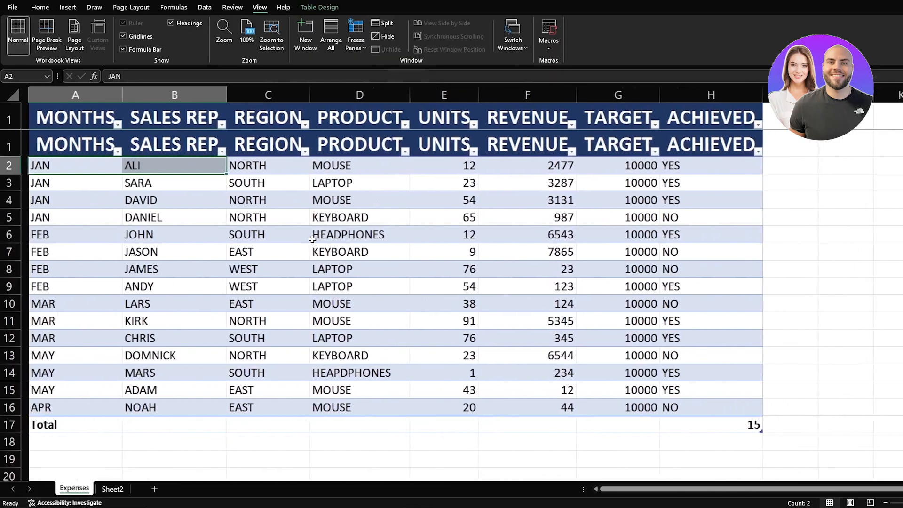
{"action": "scroll", "coordinate": [312, 240], "scroll_direction": "right", "scroll_amount": 2}
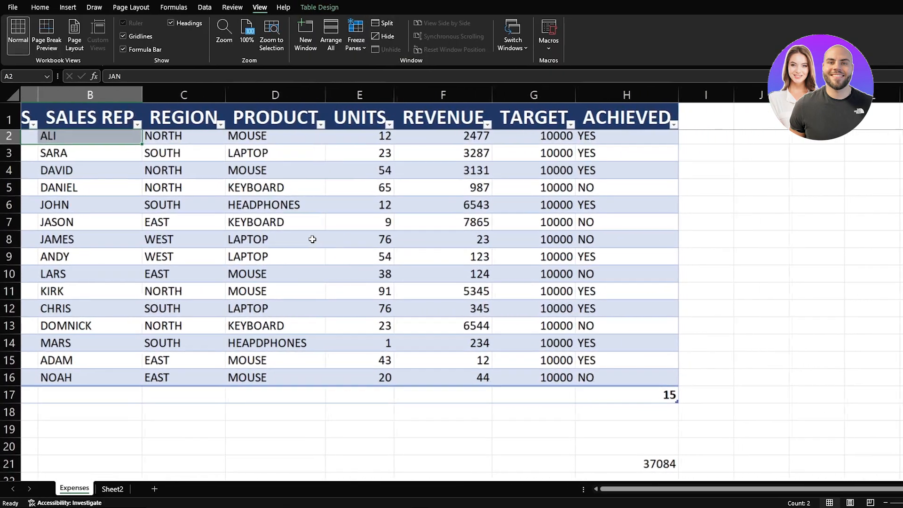
{"action": "scroll", "coordinate": [312, 240], "scroll_direction": "left", "scroll_amount": 2}
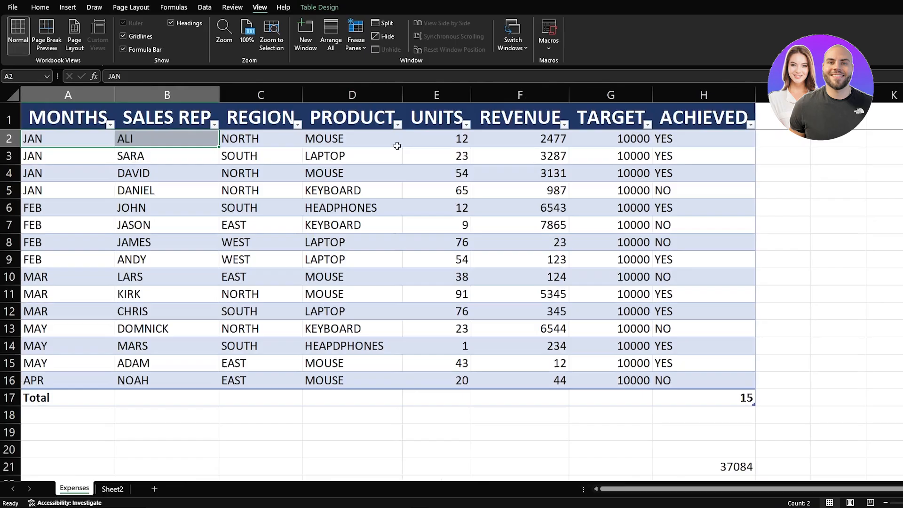
Step: Unfreeze all panes and check how the header row moves with the rest of the sheet
{"action": "left_click", "coordinate": [360, 33]}
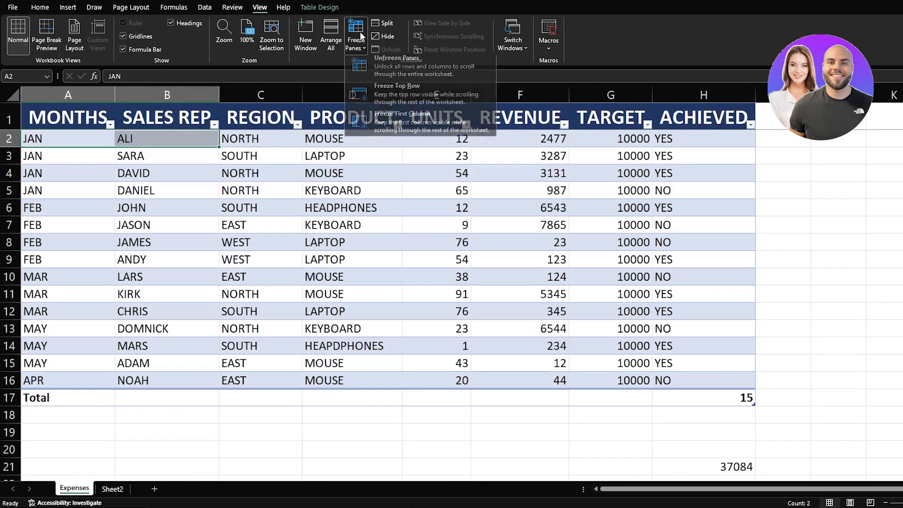
{"action": "left_click", "coordinate": [388, 64]}
{"action": "scroll", "coordinate": [254, 189], "scroll_direction": "down", "scroll_amount": 2}
{"action": "scroll", "coordinate": [253, 189], "scroll_direction": "down", "scroll_amount": 1}
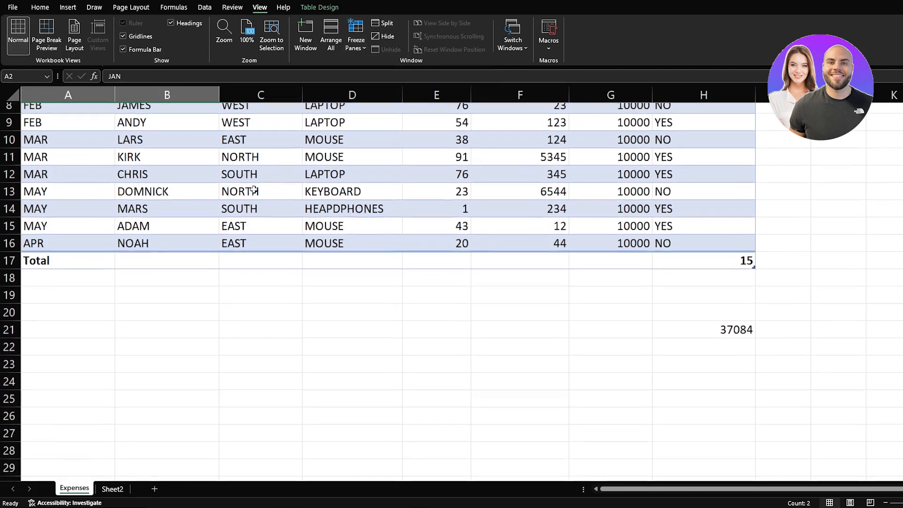
{"action": "scroll", "coordinate": [254, 189], "scroll_direction": "up", "scroll_amount": 3}
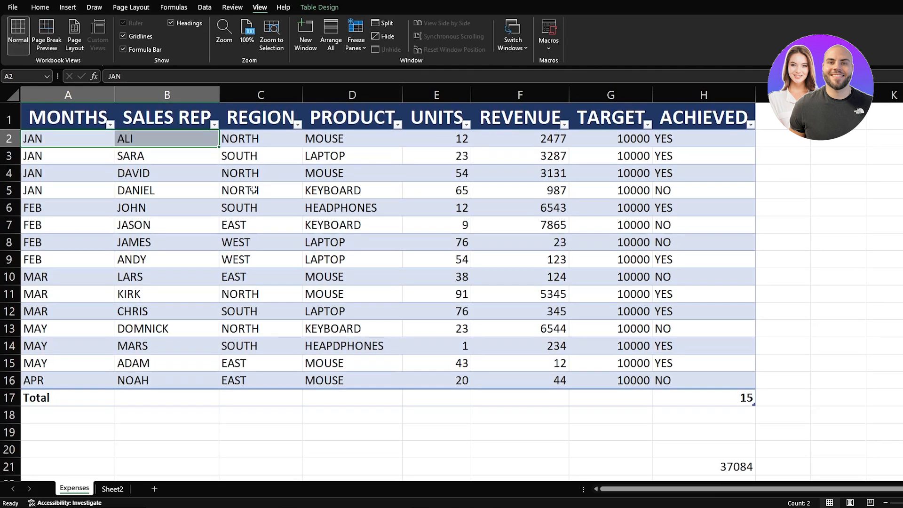
Step: Find all cells on the Expenses sheet that contain NORTH and look through the matches
{"action": "left_click", "coordinate": [257, 447]}
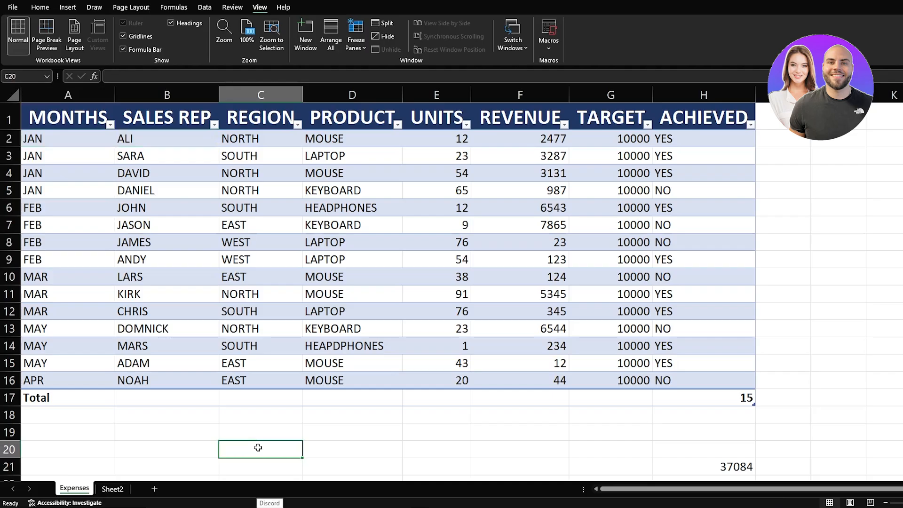
{"action": "key", "text": "ctrl+h"}
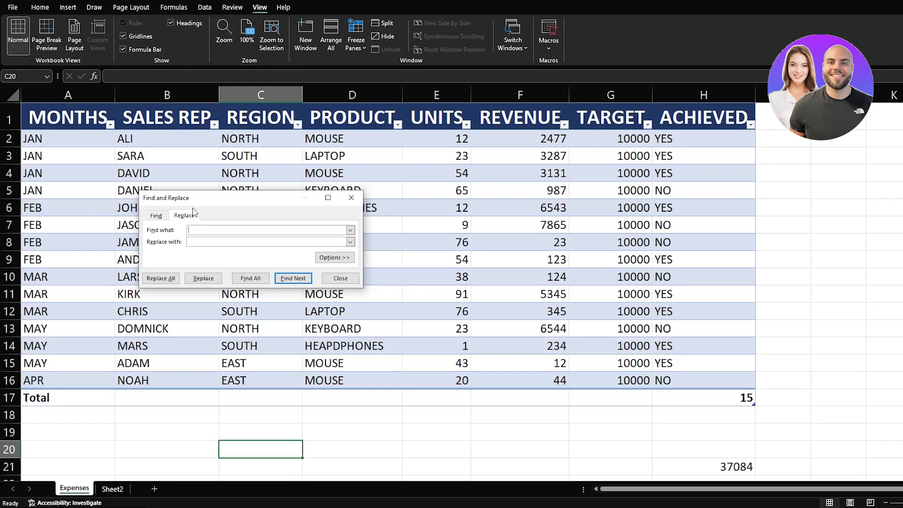
{"action": "left_click", "coordinate": [349, 201]}
{"action": "key", "text": "ctrl+f"}
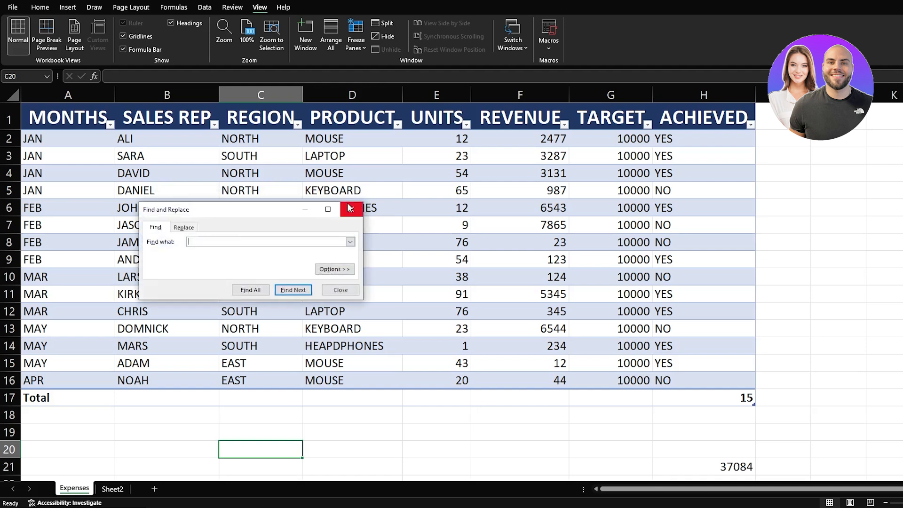
{"action": "left_click", "coordinate": [187, 229]}
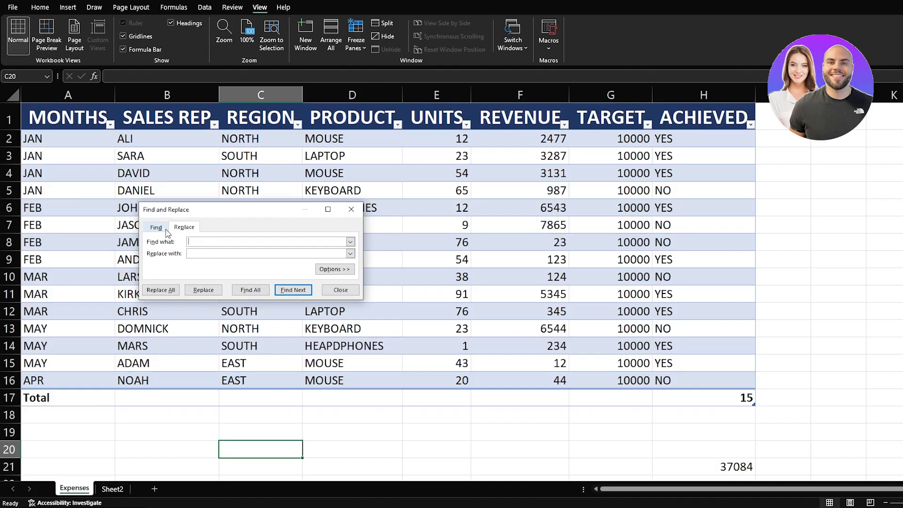
{"action": "left_click", "coordinate": [166, 230]}
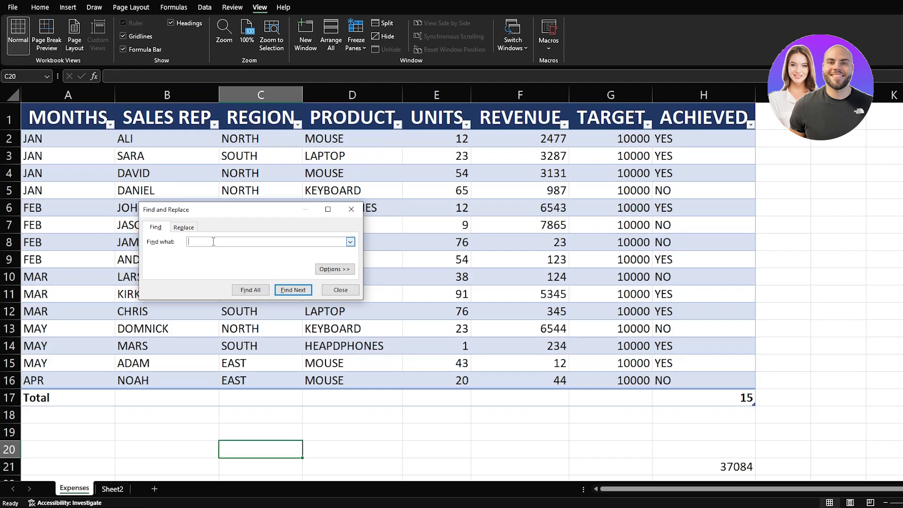
{"action": "type", "text": "NORTH"}
{"action": "left_click", "coordinate": [258, 291]}
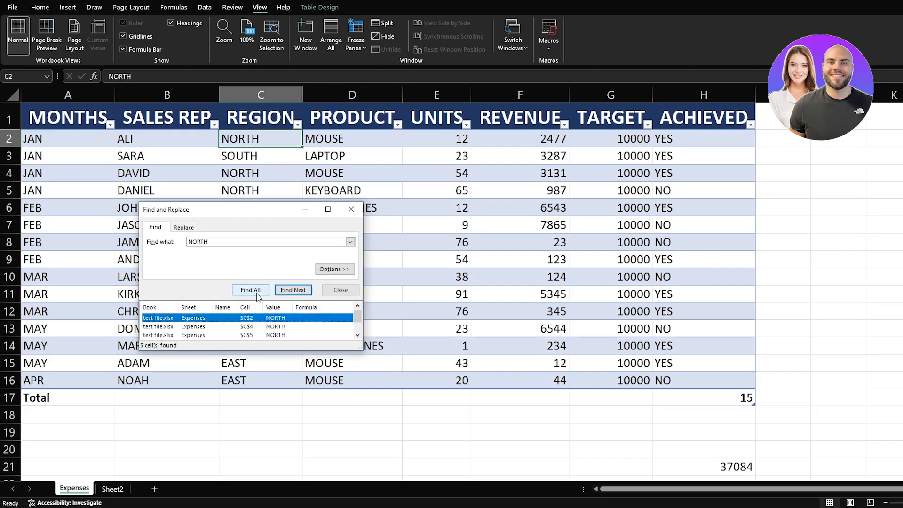
{"action": "scroll", "coordinate": [258, 331], "scroll_direction": "down", "scroll_amount": 1}
{"action": "scroll", "coordinate": [258, 331], "scroll_direction": "up", "scroll_amount": 2}
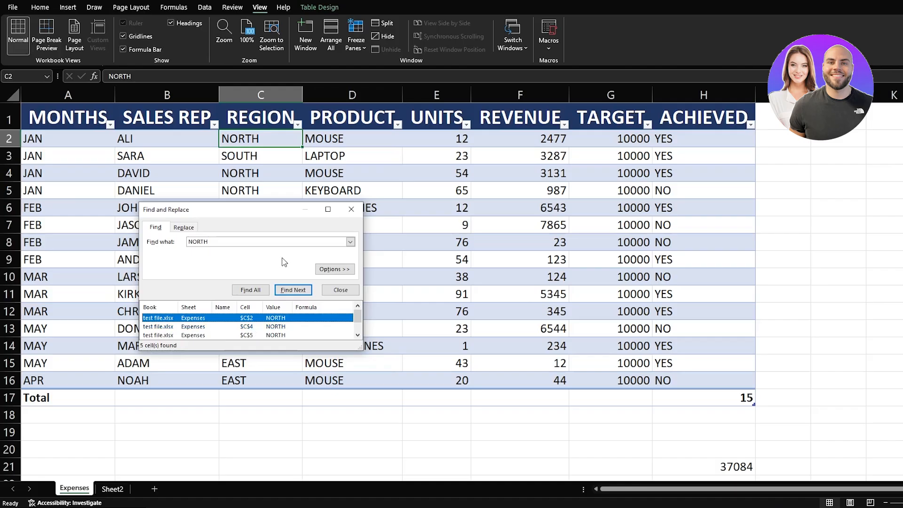
Step: Replace every JAN in the sheet with JANUARY
{"action": "left_click", "coordinate": [182, 227]}
{"action": "left_click", "coordinate": [218, 253]}
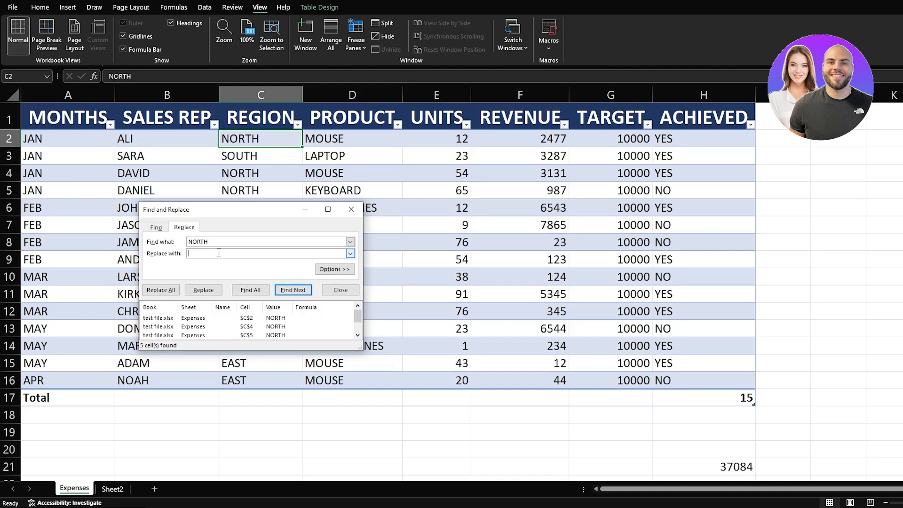
{"action": "left_click_drag", "start_coordinate": [227, 241], "coordinate": [185, 242]}
{"action": "type", "text": "JANJANUARY"}
{"action": "left_click", "coordinate": [168, 290]}
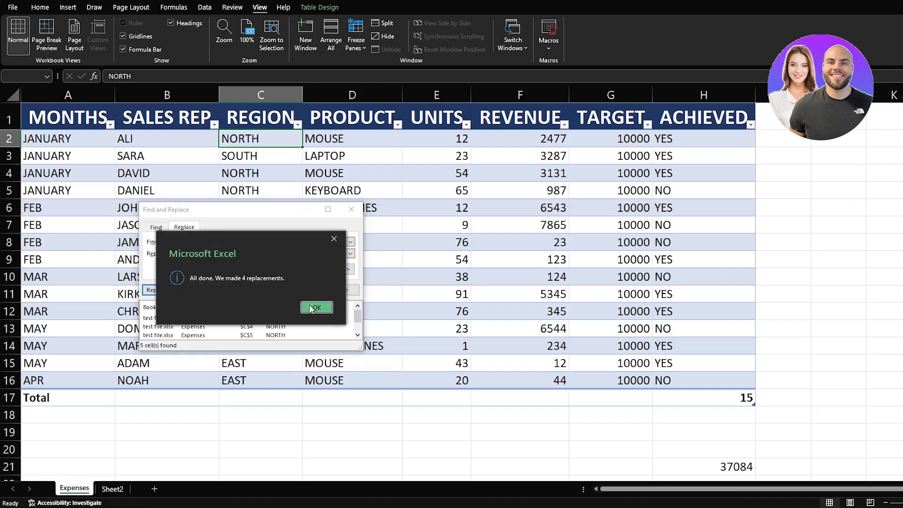
{"action": "left_click", "coordinate": [314, 307]}
Step: Replace every FEB in the sheet with FEBRUARY and close Find and Replace
{"action": "left_click_drag", "start_coordinate": [203, 242], "coordinate": [187, 242]}
{"action": "type", "text": "FEB"}
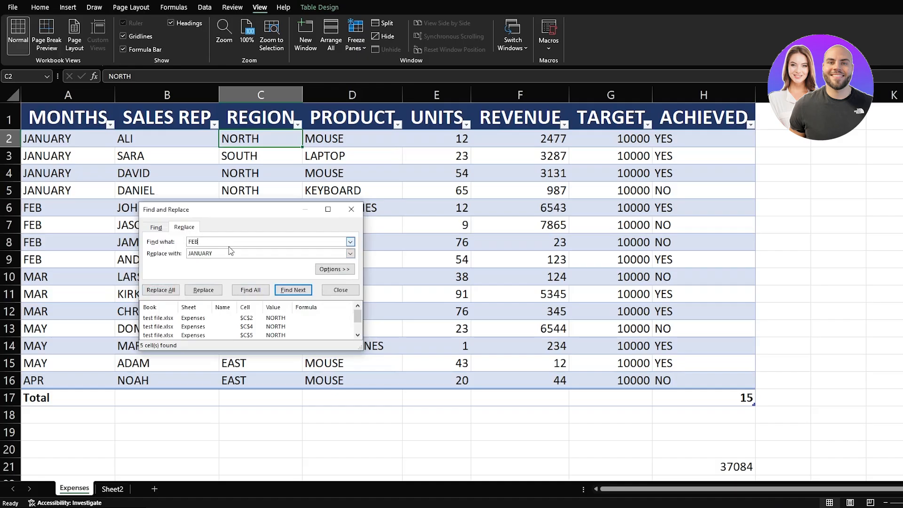
{"action": "left_click_drag", "start_coordinate": [223, 253], "coordinate": [178, 254]}
{"action": "type", "text": "FEBRUARY"}
{"action": "left_click", "coordinate": [161, 290]}
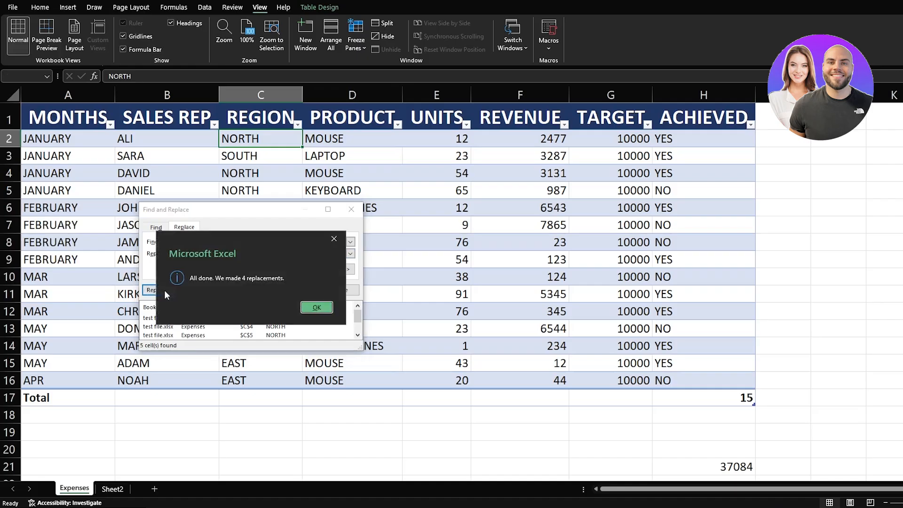
{"action": "left_click", "coordinate": [316, 307]}
{"action": "left_click", "coordinate": [217, 242]}
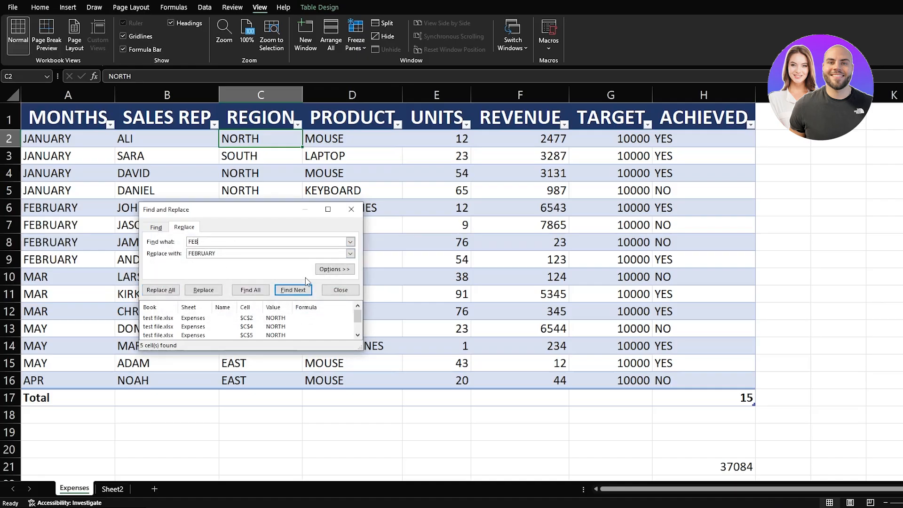
{"action": "left_click", "coordinate": [351, 209]}
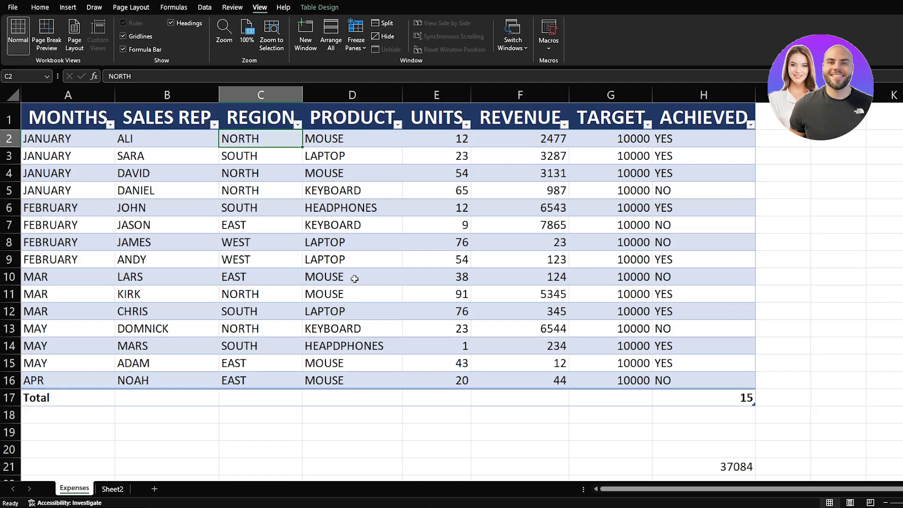
Step: Examine the extended Find and Replace options and close the dialog
{"action": "key", "text": "ctrl+h"}
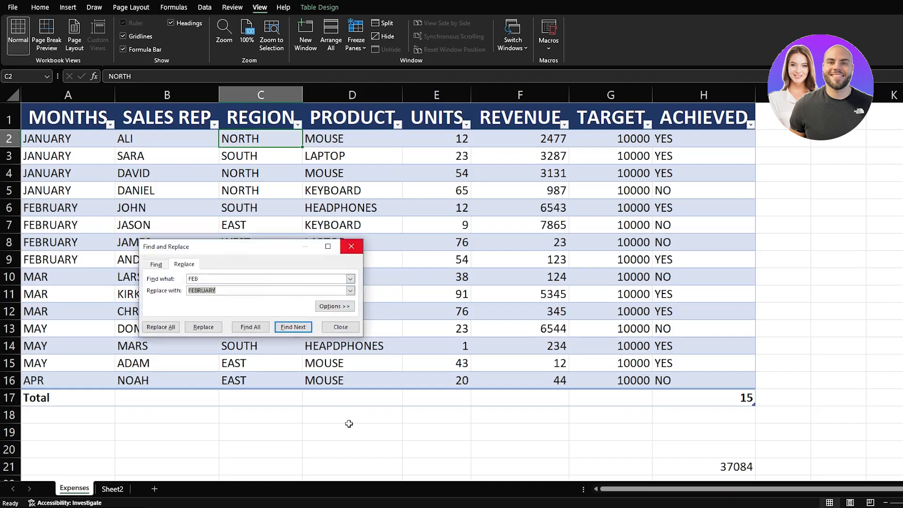
{"action": "left_click", "coordinate": [338, 309]}
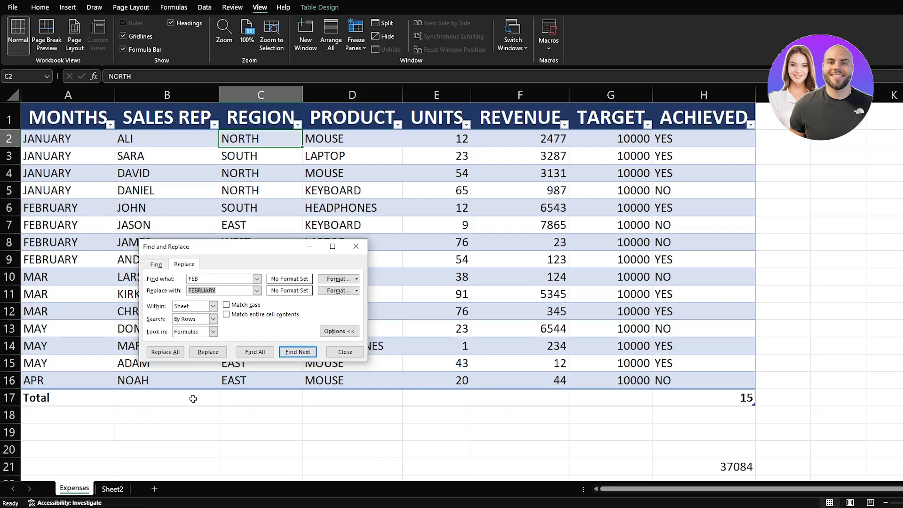
{"action": "left_click", "coordinate": [351, 248]}
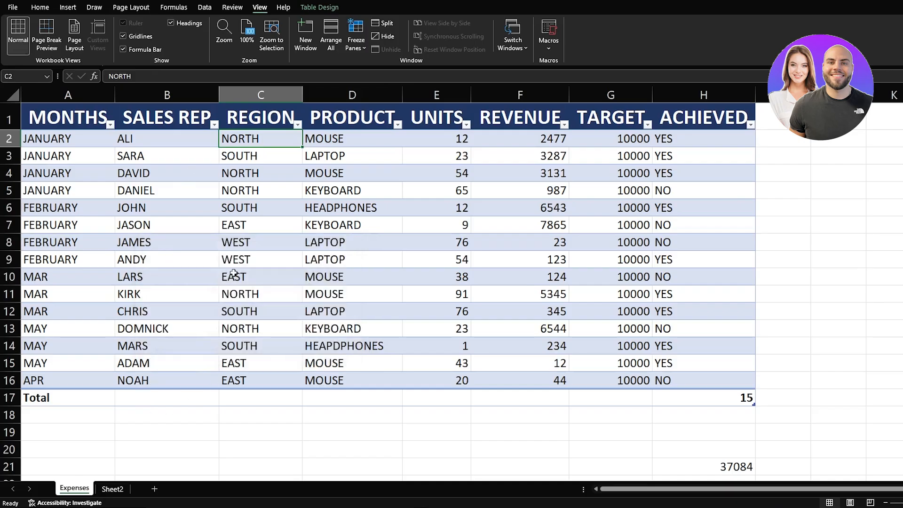
Step: Open Remove Duplicates for the sales table and review the columns available for comparison
{"action": "left_click", "coordinate": [178, 225]}
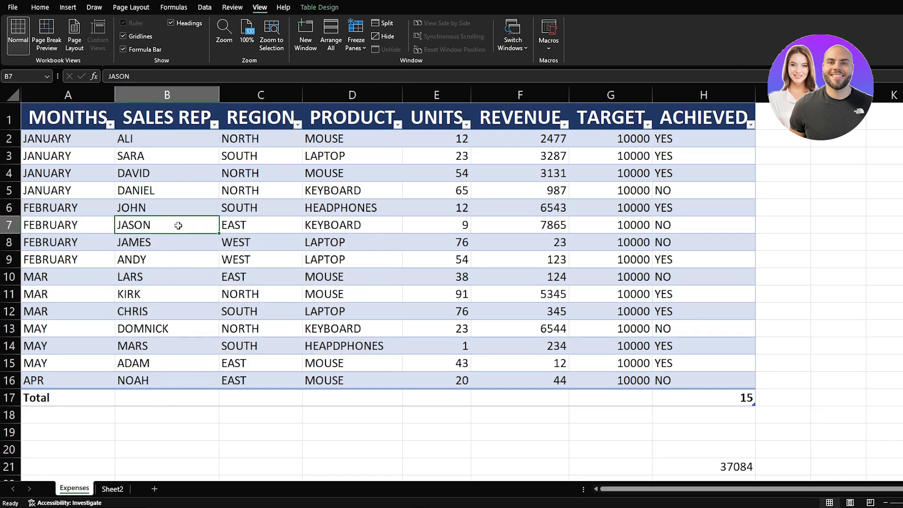
{"action": "left_click", "coordinate": [204, 7]}
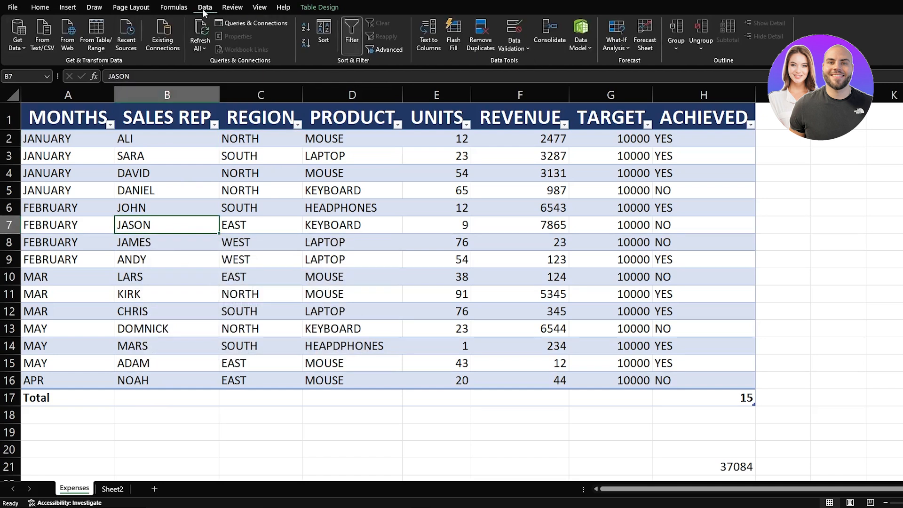
{"action": "left_click", "coordinate": [485, 29]}
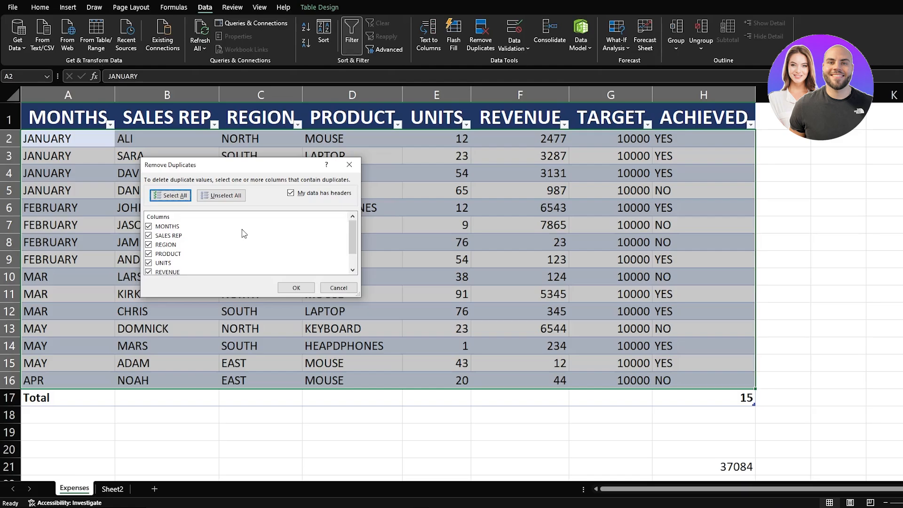
{"action": "scroll", "coordinate": [243, 234], "scroll_direction": "down", "scroll_amount": 1}
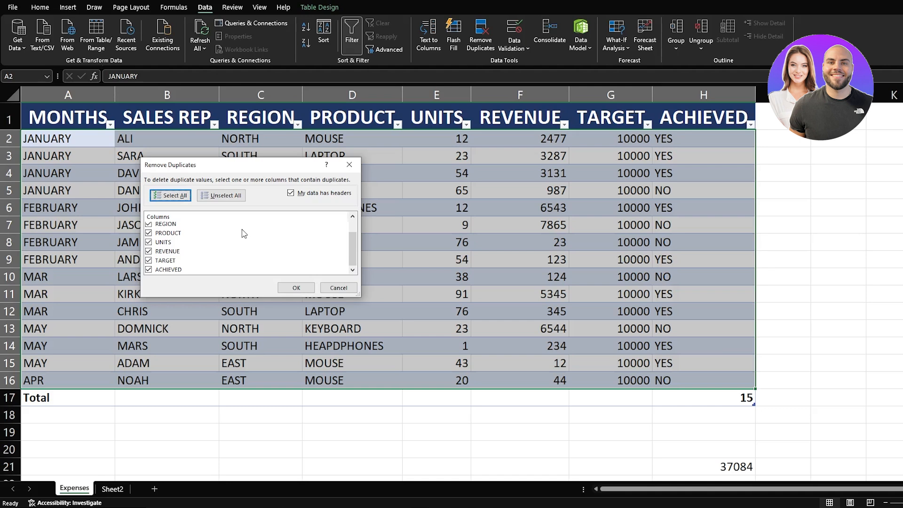
{"action": "scroll", "coordinate": [244, 234], "scroll_direction": "up", "scroll_amount": 1}
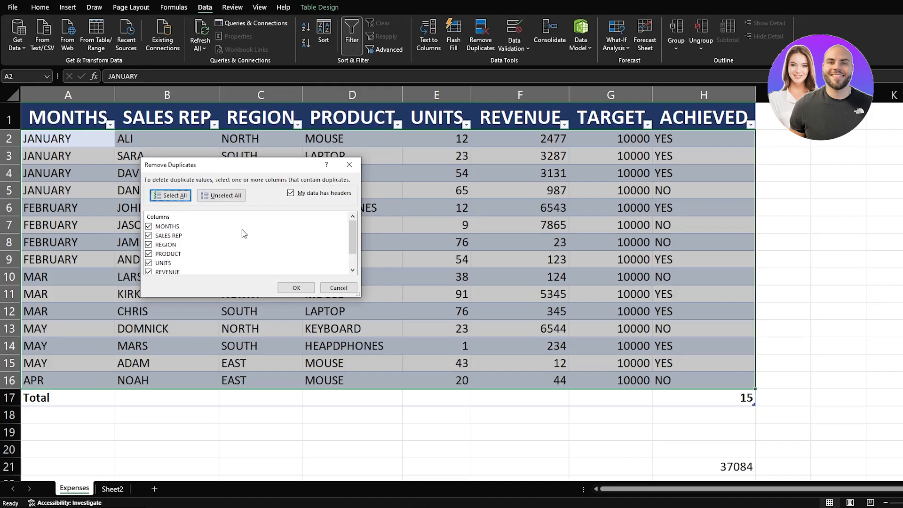
{"action": "left_click", "coordinate": [149, 226]}
{"action": "left_click", "coordinate": [149, 227]}
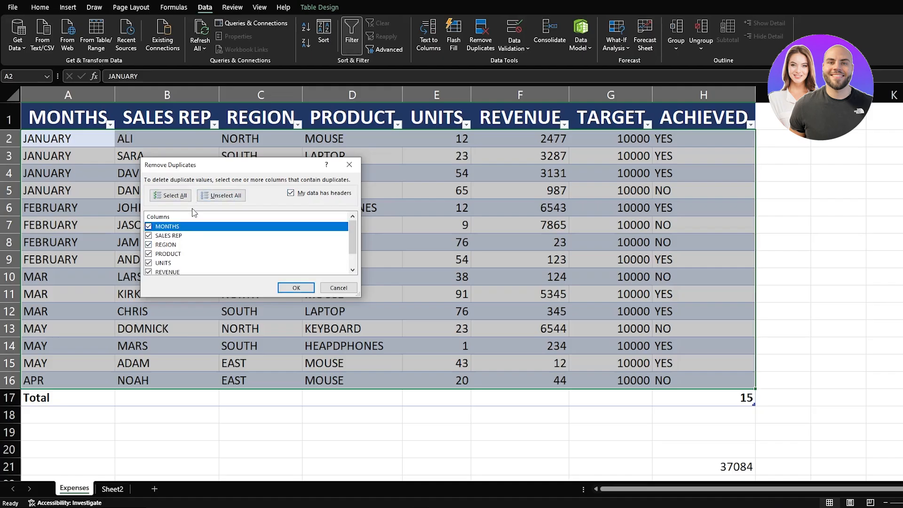
Step: Run Remove Duplicates on the sales table comparing only the MONTHS and SALES REP columns
{"action": "scroll", "coordinate": [192, 271], "scroll_direction": "down", "scroll_amount": 1}
{"action": "left_click", "coordinate": [149, 269]}
{"action": "left_click", "coordinate": [149, 260]}
{"action": "left_click", "coordinate": [148, 251]}
{"action": "left_click", "coordinate": [148, 241]}
{"action": "left_click", "coordinate": [149, 233]}
{"action": "left_click", "coordinate": [148, 224]}
{"action": "scroll", "coordinate": [170, 243], "scroll_direction": "up", "scroll_amount": 1}
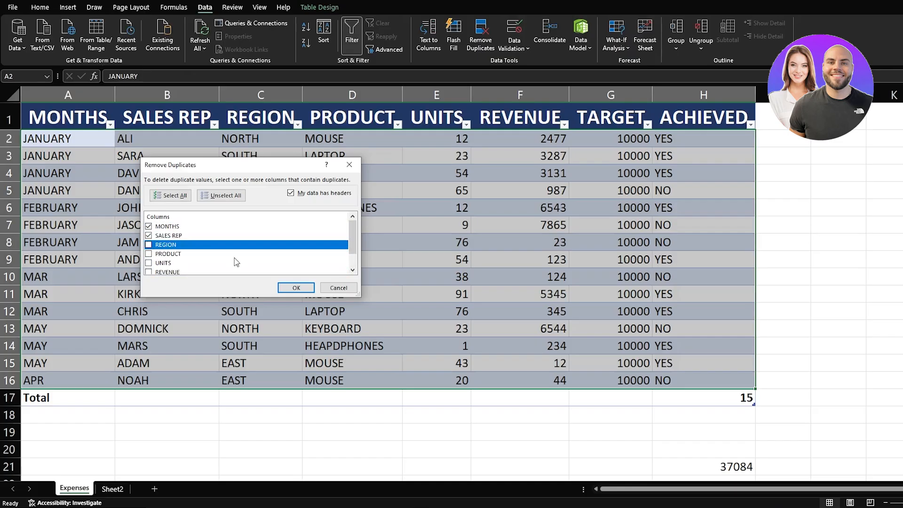
{"action": "left_click", "coordinate": [295, 288]}
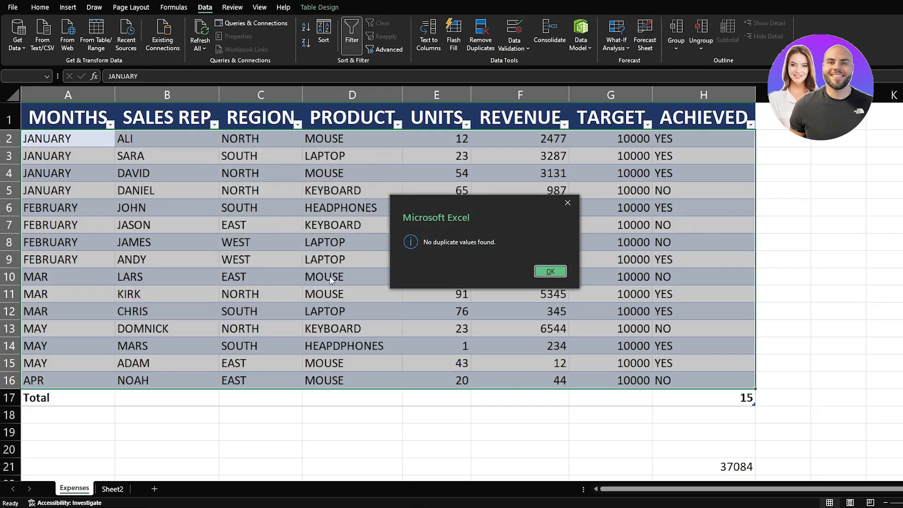
{"action": "left_click", "coordinate": [549, 271]}
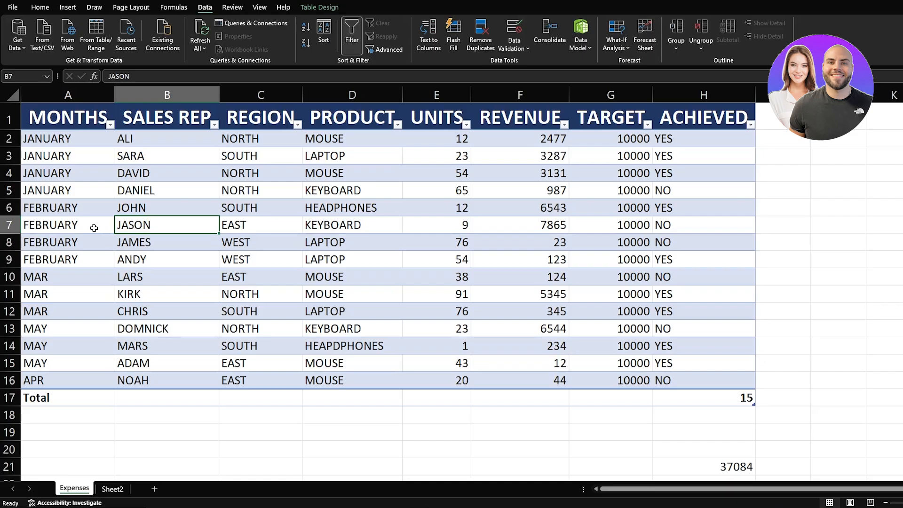
Step: Extend the table by two rows above the total row and enter a sample full name in B17
{"action": "scroll", "coordinate": [73, 402], "scroll_direction": "down", "scroll_amount": 1}
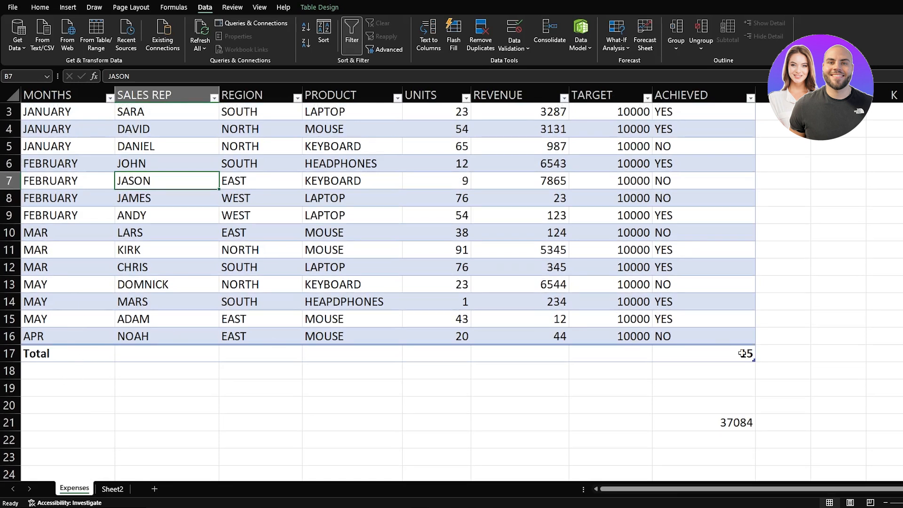
{"action": "left_click_drag", "start_coordinate": [754, 362], "coordinate": [754, 396]}
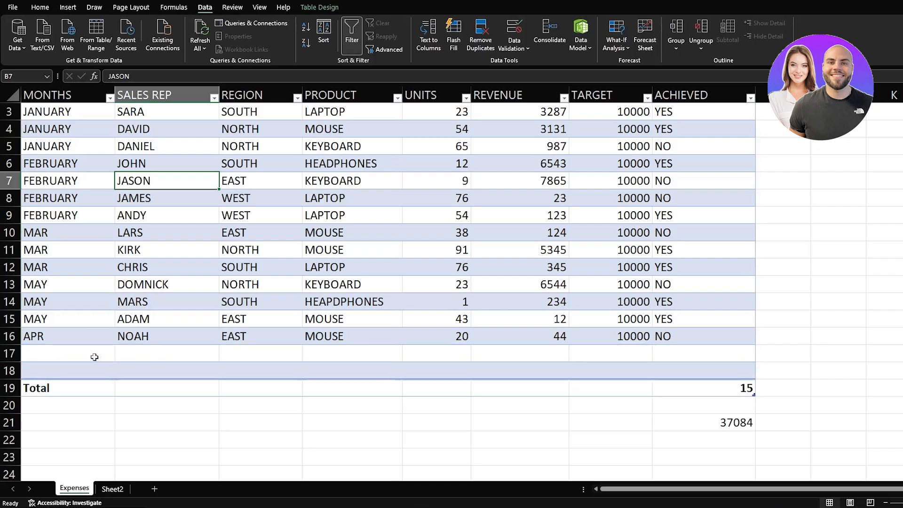
{"action": "left_click", "coordinate": [165, 358]}
{"action": "type", "text": "JOHN SMITH"}
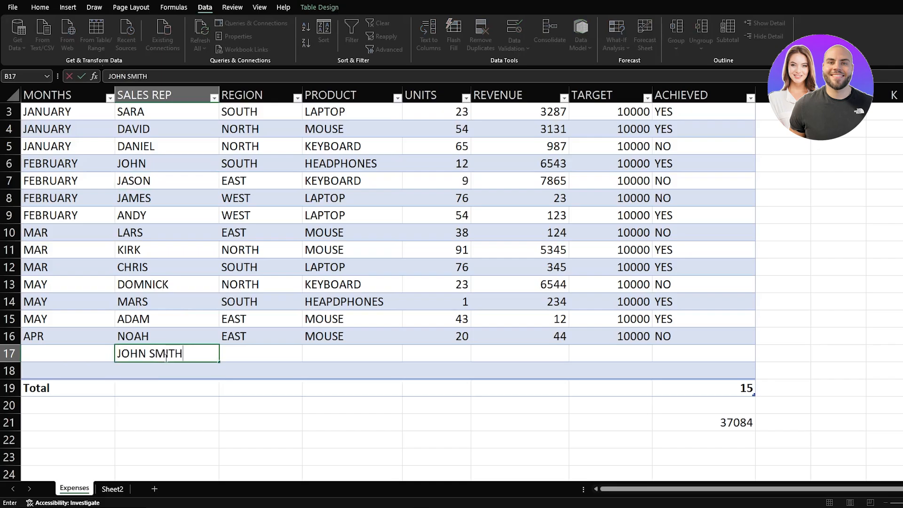
{"action": "key", "text": "Return"}
Step: Enter two more sample full names in cells C17 and D17
{"action": "left_click", "coordinate": [231, 354]}
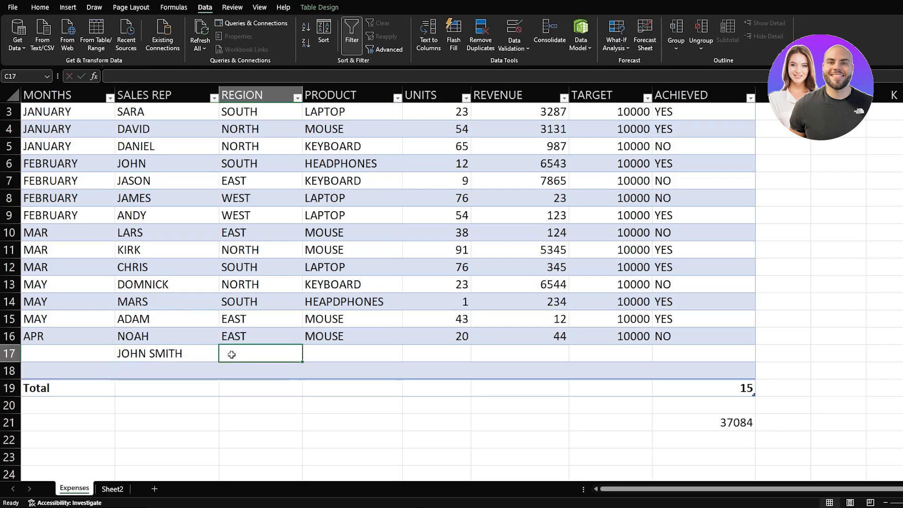
{"action": "type", "text": "JANE "}
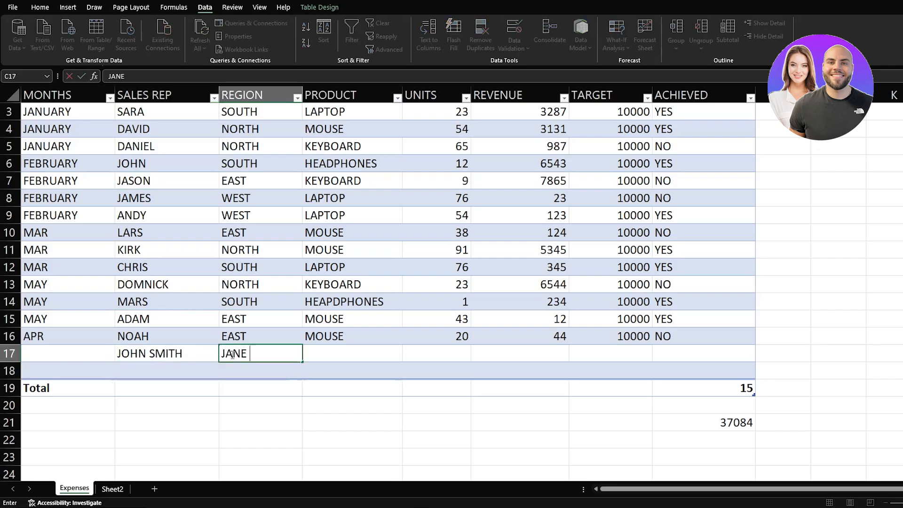
{"action": "type", "text": "DOE"}
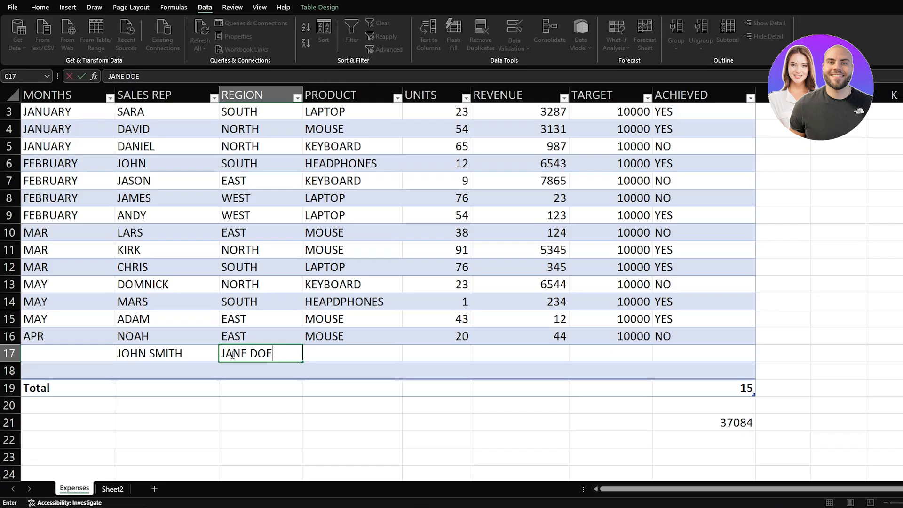
{"action": "key", "text": "Tab"}
{"action": "type", "text": "ROB"}
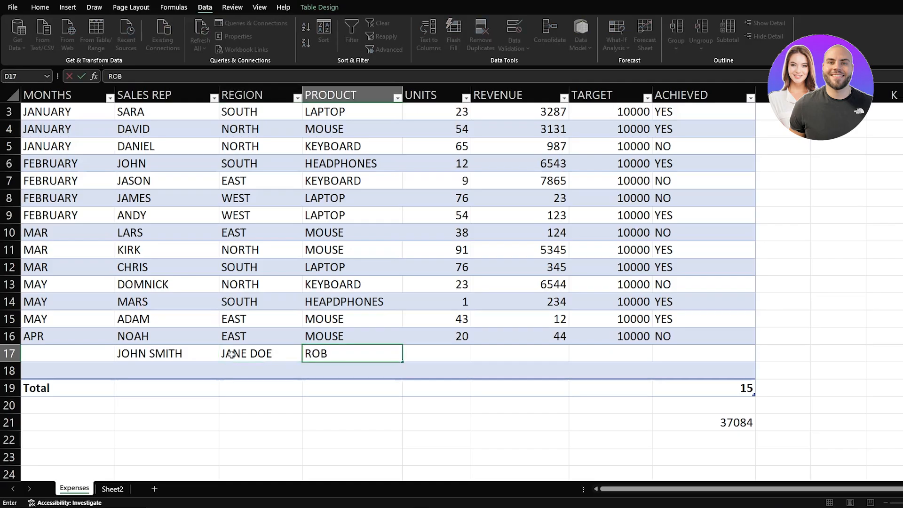
{"action": "type", "text": "ERT JOHNSON"}
{"action": "key", "text": "Return"}
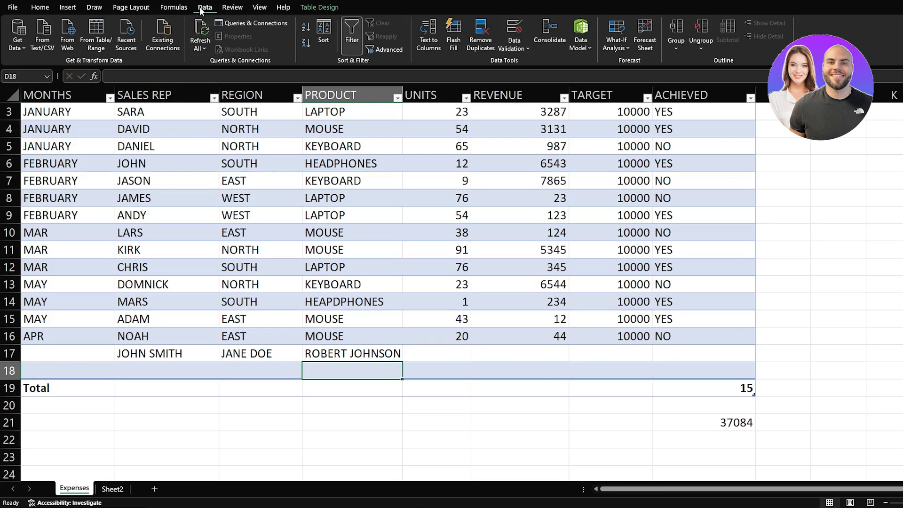
Step: Try to run Text to Columns on the three sample full names in B17:D17
{"action": "left_click", "coordinate": [431, 28]}
{"action": "left_click", "coordinate": [553, 269]}
{"action": "left_click", "coordinate": [178, 353]}
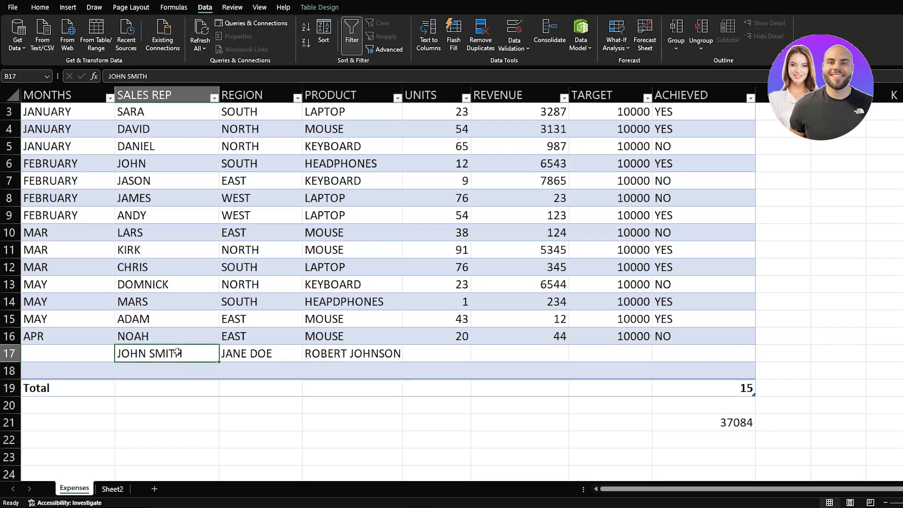
{"action": "left_click_drag", "start_coordinate": [178, 353], "coordinate": [325, 352]}
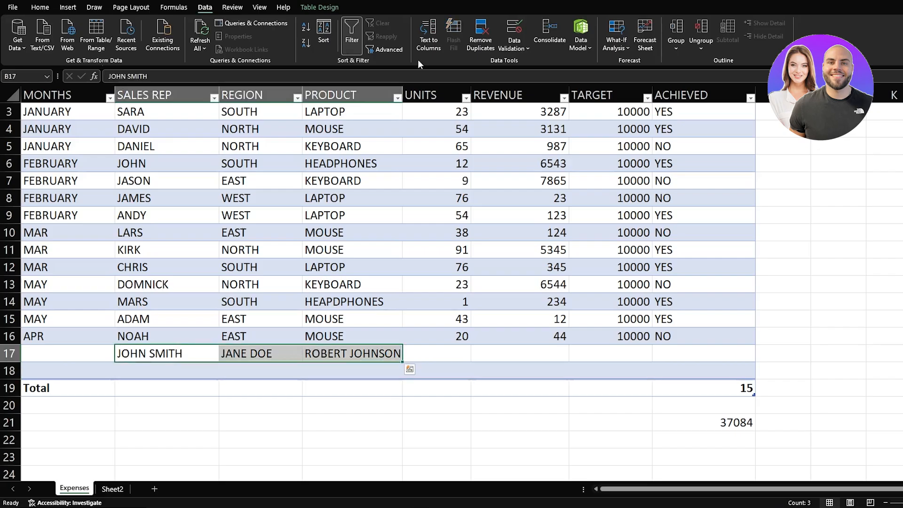
{"action": "left_click", "coordinate": [429, 39]}
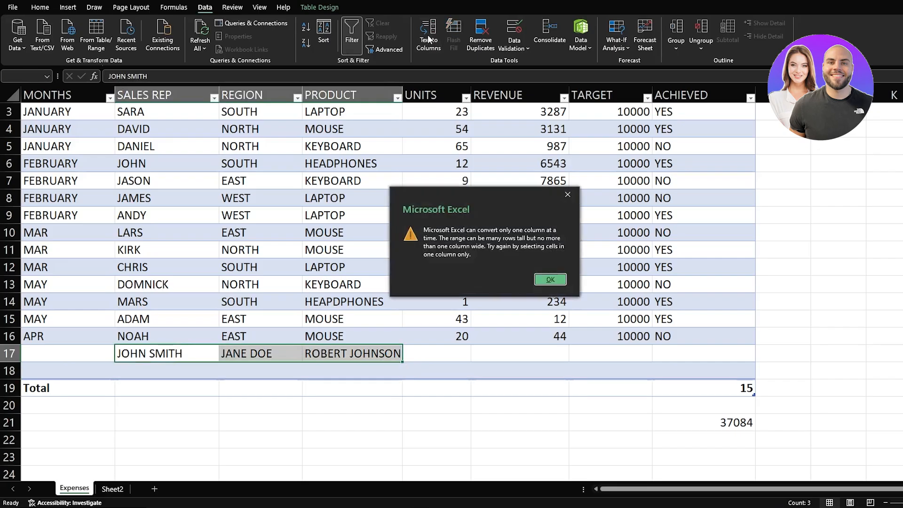
{"action": "left_click", "coordinate": [550, 279]}
Step: Start Text to Columns on the full name in B17 as delimited data, with Space as the only delimiter
{"action": "left_click", "coordinate": [182, 356]}
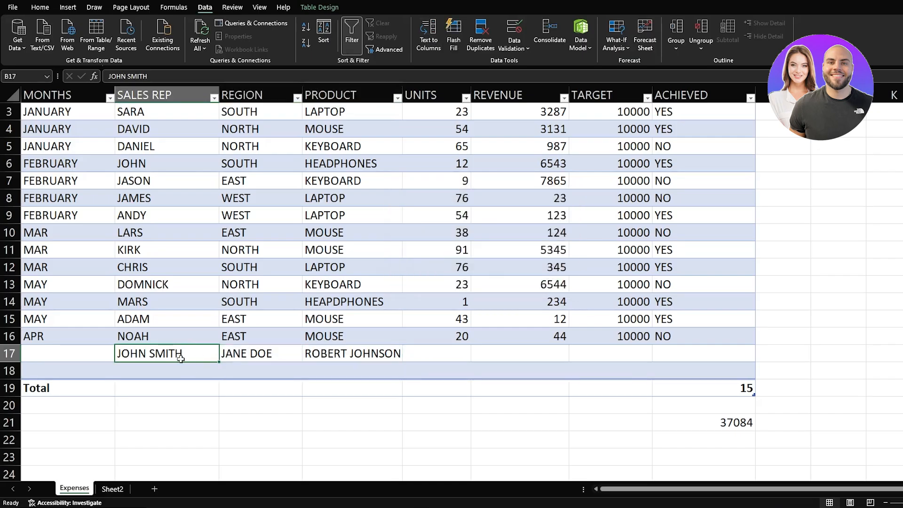
{"action": "left_click", "coordinate": [430, 50]}
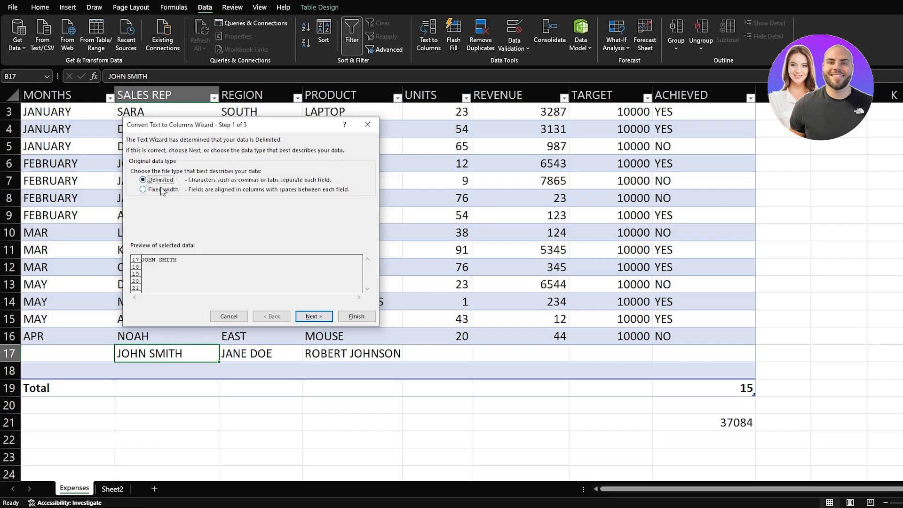
{"action": "left_click", "coordinate": [313, 316]}
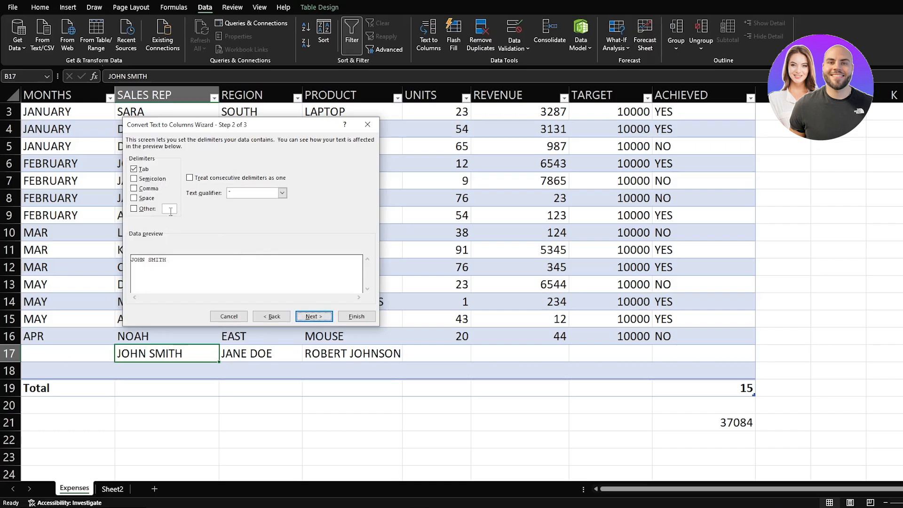
{"action": "left_click", "coordinate": [141, 198]}
{"action": "left_click", "coordinate": [136, 169]}
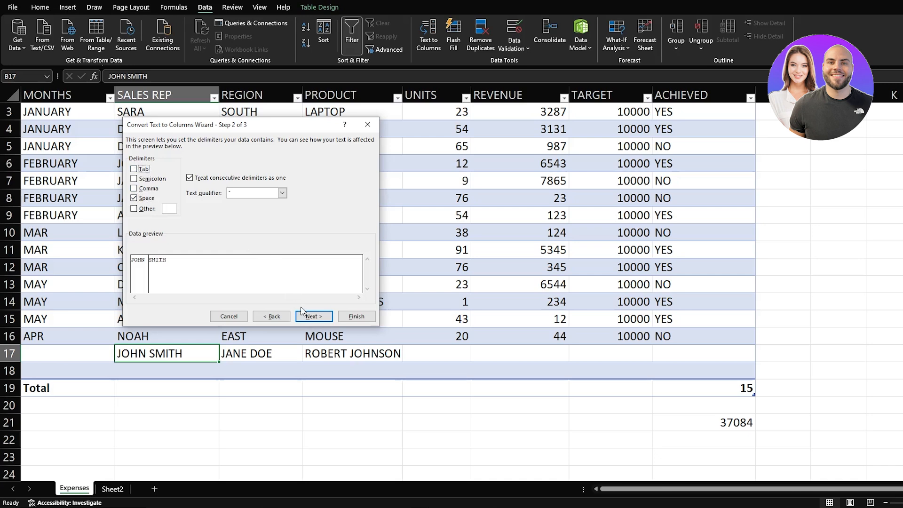
{"action": "left_click", "coordinate": [309, 315]}
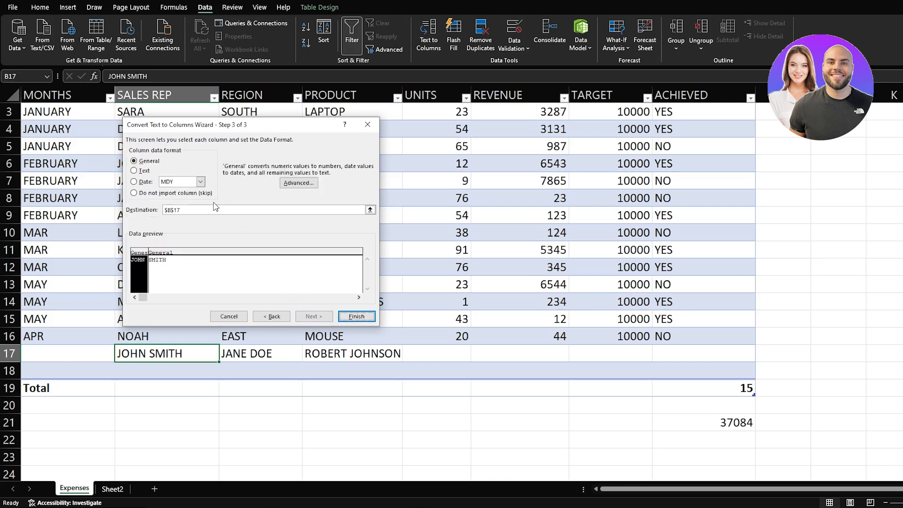
Step: Format the first split column as Text and finish the conversion at B17, replacing the existing data in the neighbouring cell
{"action": "left_click", "coordinate": [144, 172]}
{"action": "left_click", "coordinate": [145, 182]}
{"action": "left_click", "coordinate": [144, 170]}
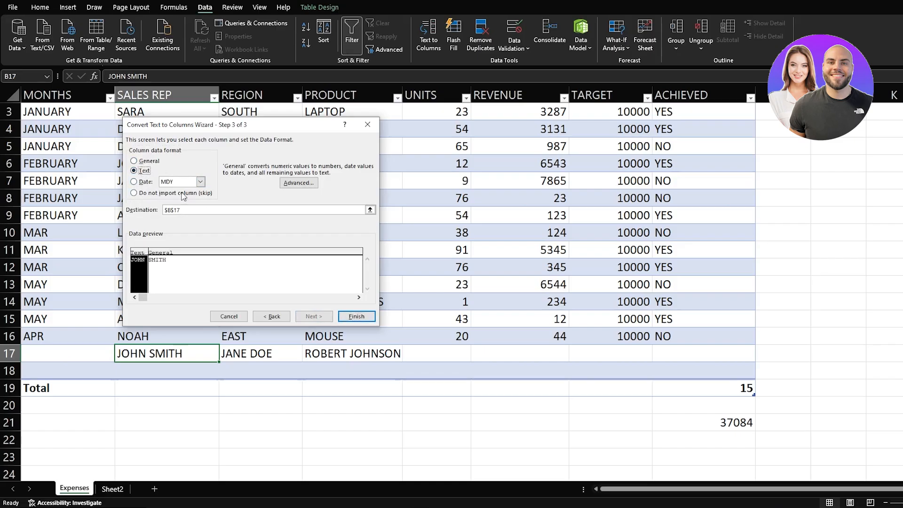
{"action": "left_click", "coordinate": [348, 317]}
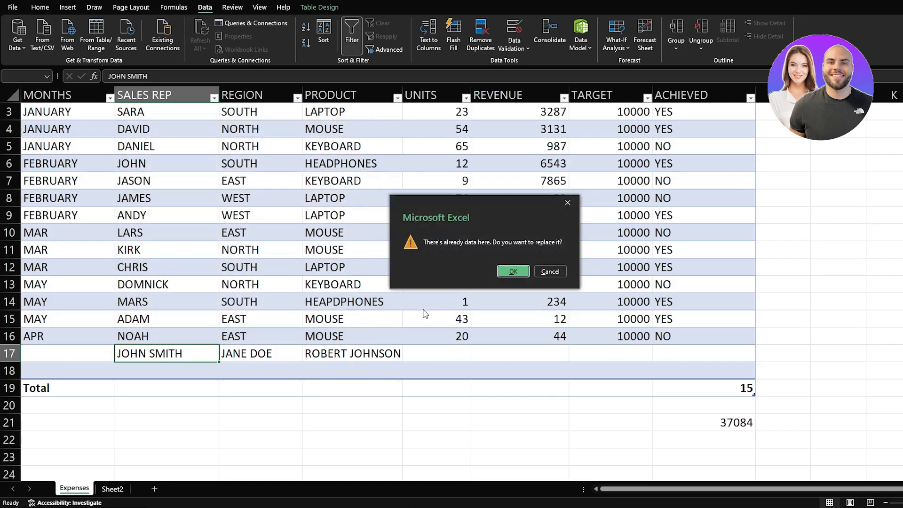
{"action": "left_click", "coordinate": [504, 272]}
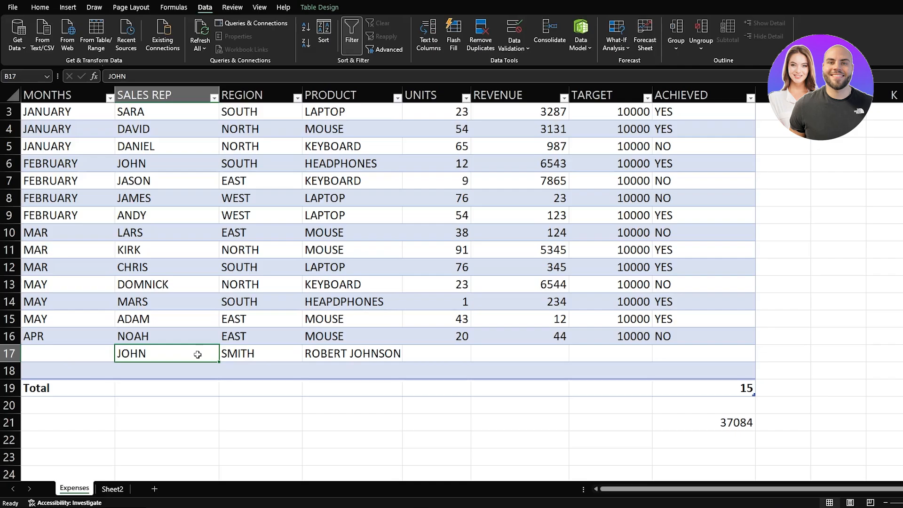
Step: Undo the name split, the sample names, the added table rows, and the JANUARY and FEBRUARY replacements in the MONTHS column
{"action": "key", "text": "ctrl+z"}
{"action": "key", "text": "ctrl+z"}
{"action": "key", "text": "ctrl+z"}
{"action": "key", "text": "ctrl+z"}
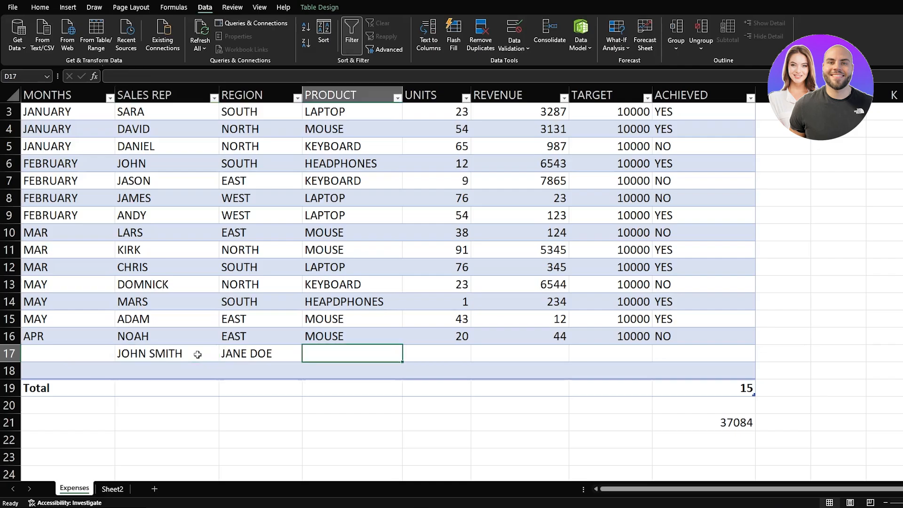
{"action": "key", "text": "ctrl+z"}
{"action": "key", "text": "ctrl+z"}
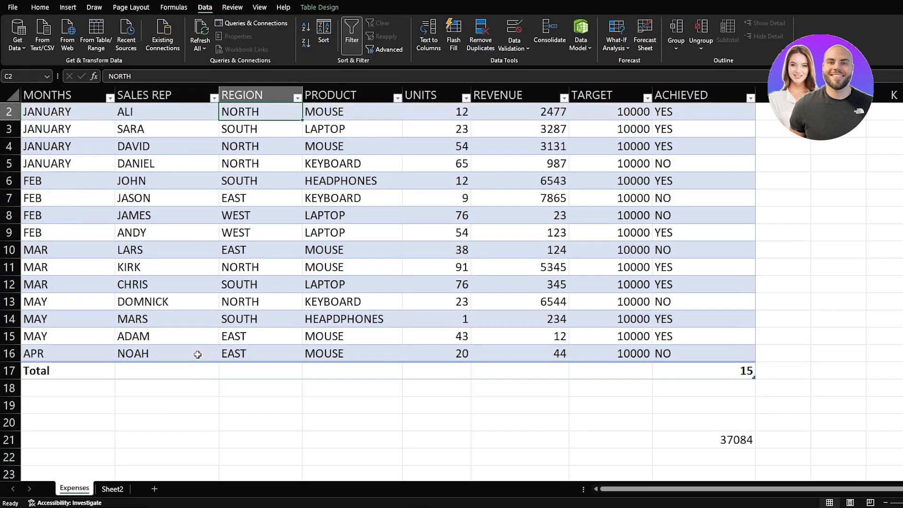
{"action": "key", "text": "ctrl+z"}
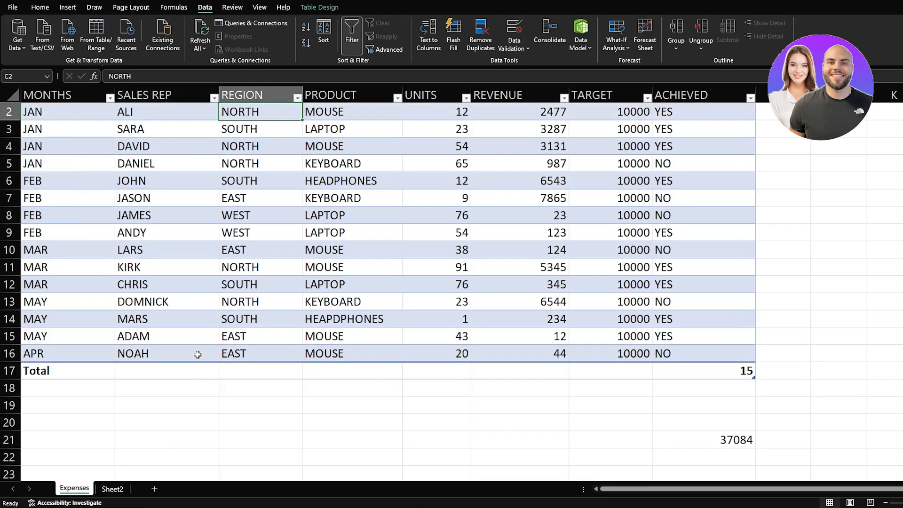
{"action": "scroll", "coordinate": [197, 354], "scroll_direction": "up", "scroll_amount": 1}
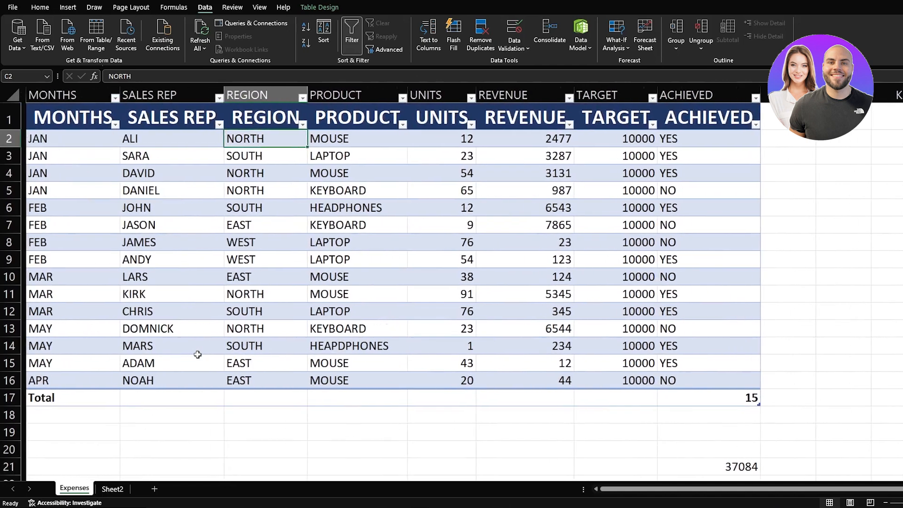
Step: Look over the whole sales table and highlight its SALES REP and REVENUE columns together
{"action": "left_click", "coordinate": [781, 210]}
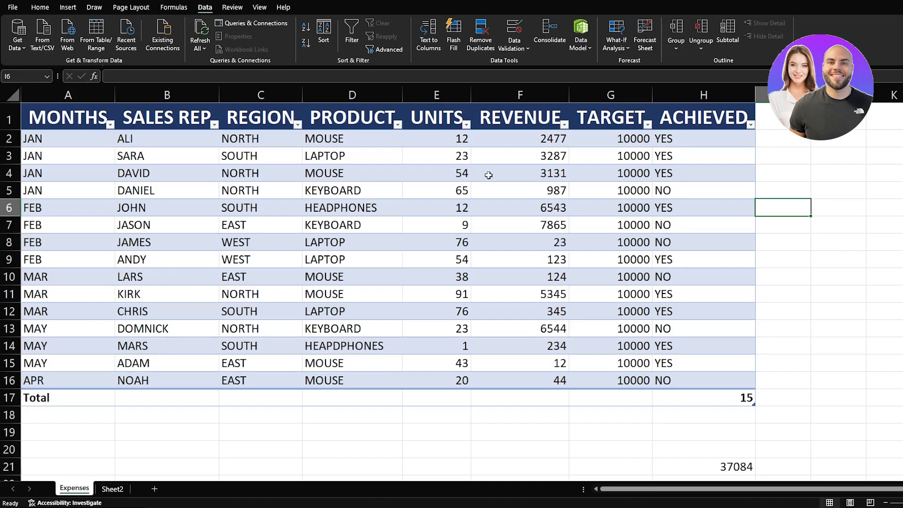
{"action": "left_click", "coordinate": [789, 282]}
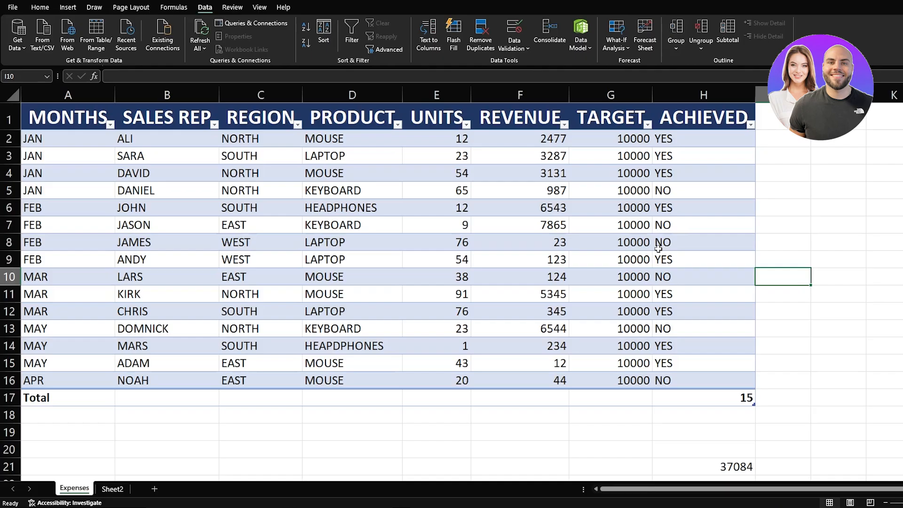
{"action": "scroll", "coordinate": [658, 249], "scroll_direction": "down", "scroll_amount": 5}
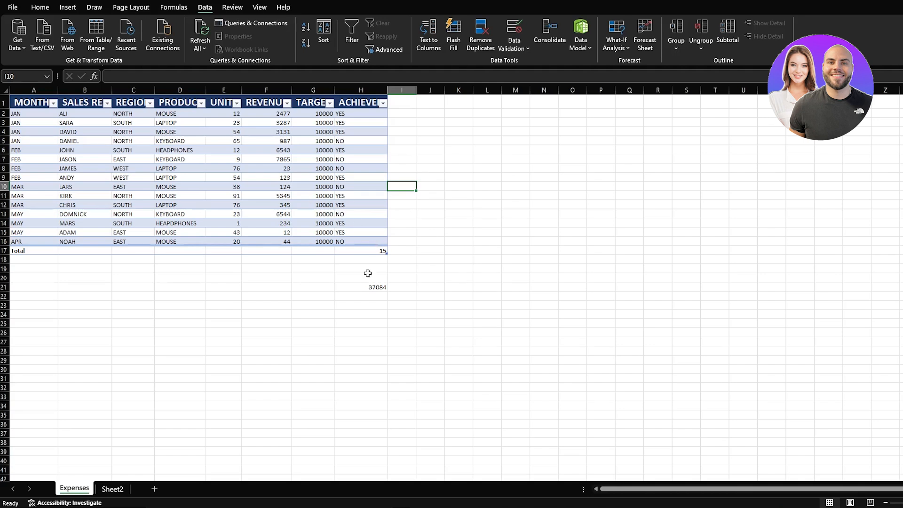
{"action": "scroll", "coordinate": [352, 328], "scroll_direction": "down", "scroll_amount": 1}
{"action": "scroll", "coordinate": [353, 328], "scroll_direction": "up", "scroll_amount": 1}
{"action": "scroll", "coordinate": [241, 302], "scroll_direction": "down", "scroll_amount": 5}
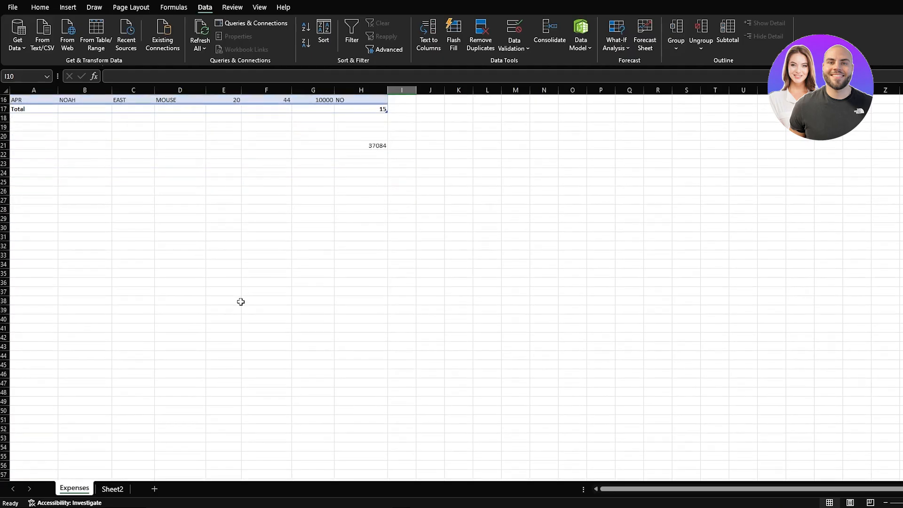
{"action": "scroll", "coordinate": [240, 301], "scroll_direction": "up", "scroll_amount": 5}
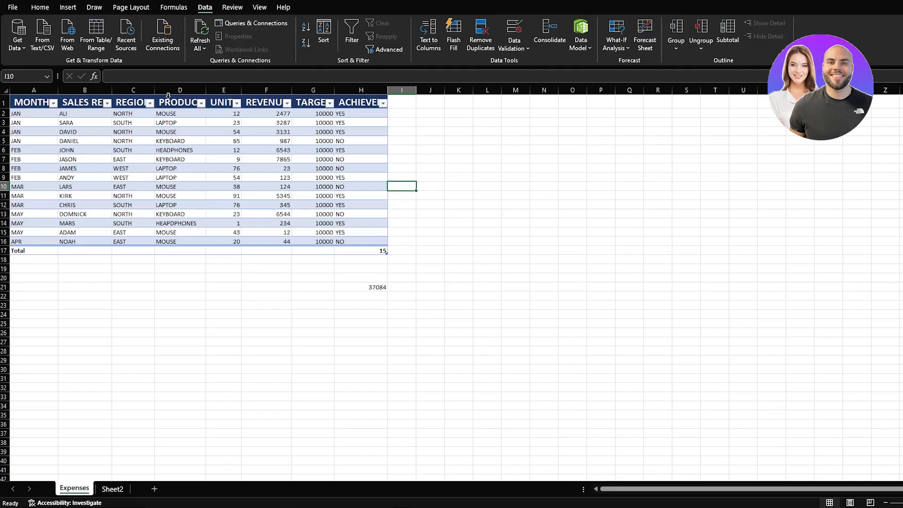
{"action": "left_click", "coordinate": [78, 90]}
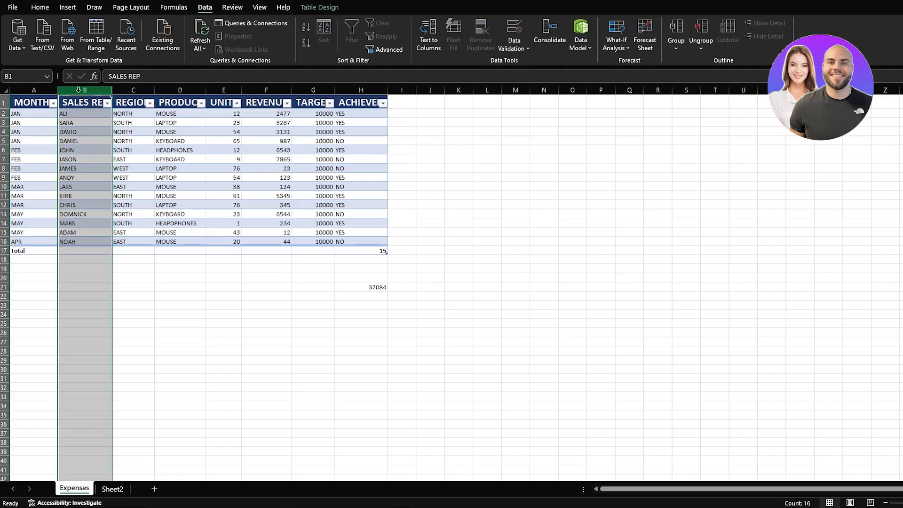
{"action": "left_click", "coordinate": [263, 90], "text": "ctrl"}
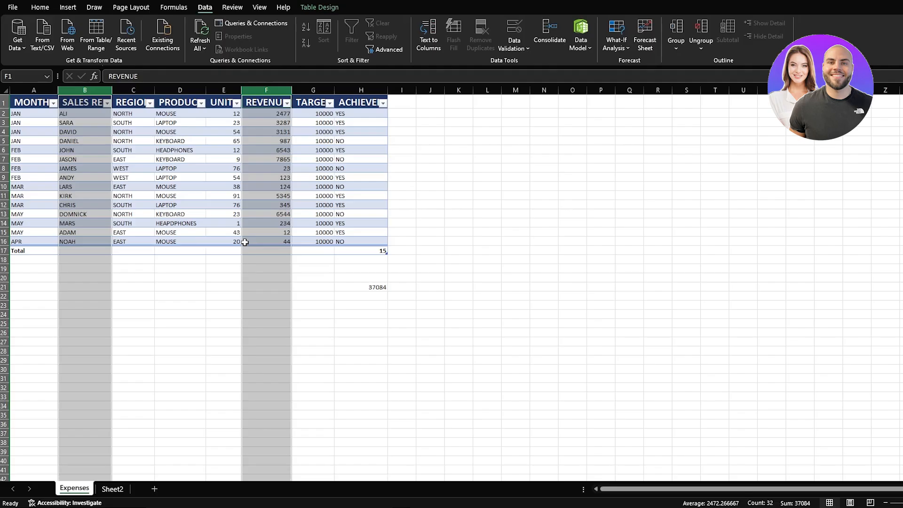
Step: Enter the heading "Sales rep summary" in cell A24 below the sales table
{"action": "left_click", "coordinate": [39, 303]}
{"action": "scroll", "coordinate": [38, 304], "scroll_direction": "down", "scroll_amount": 4}
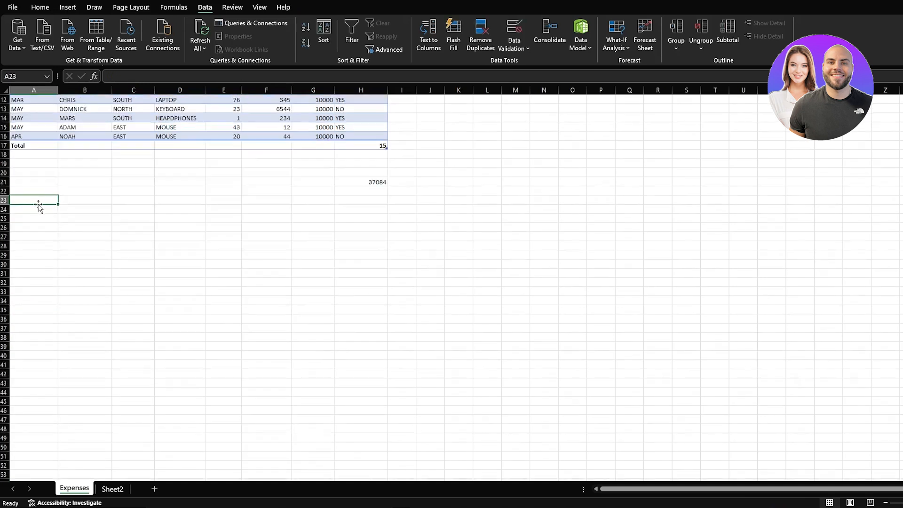
{"action": "left_click", "coordinate": [37, 209]}
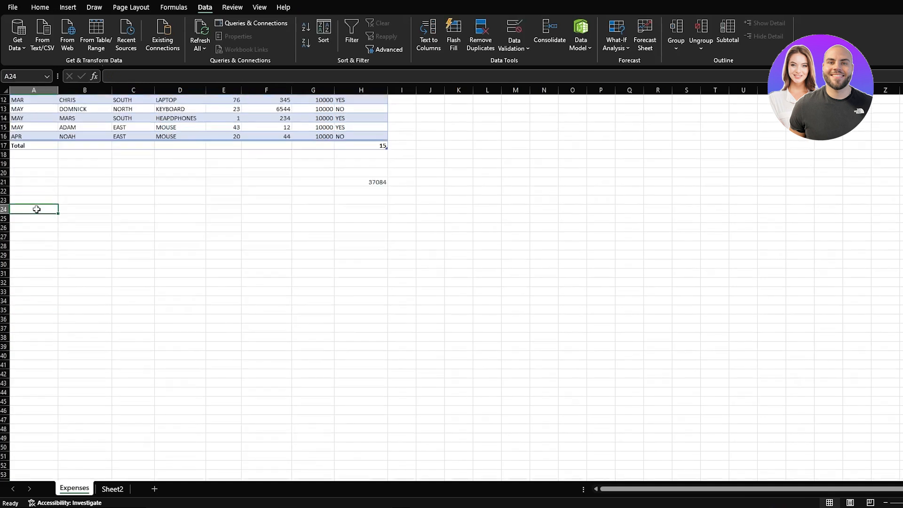
{"action": "type", "text": "Sales"}
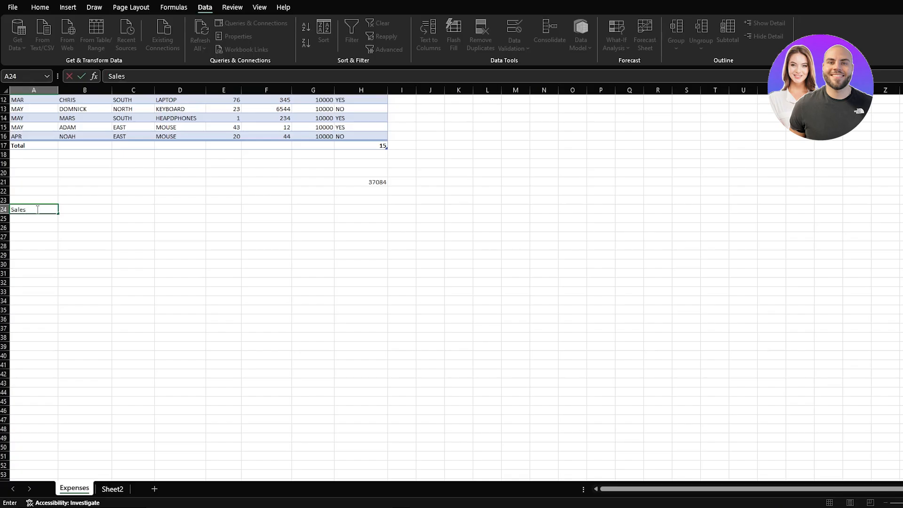
{"action": "type", "text": " rep summary"}
{"action": "key", "text": "Return"}
{"action": "key", "text": "Return"}
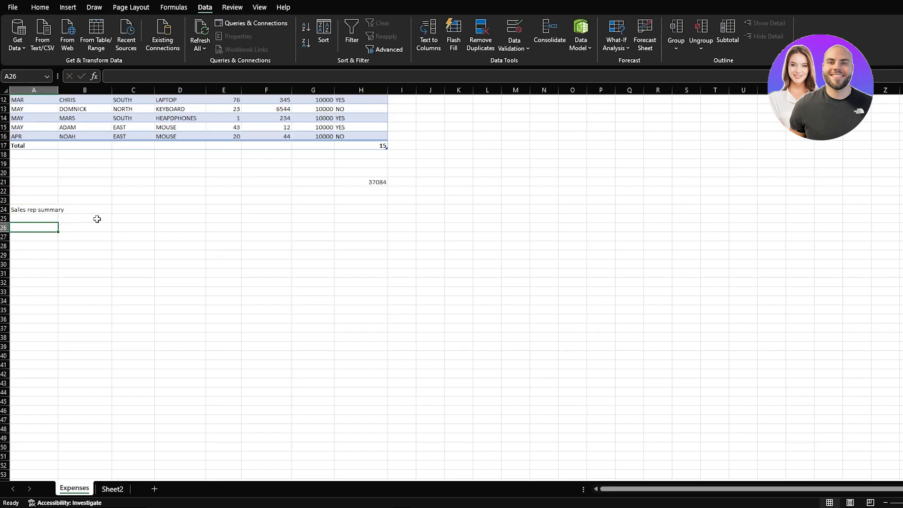
Step: List the first four sales rep names from the table in cells A26 to A29 under the summary heading
{"action": "scroll", "coordinate": [97, 218], "scroll_direction": "up", "scroll_amount": 4}
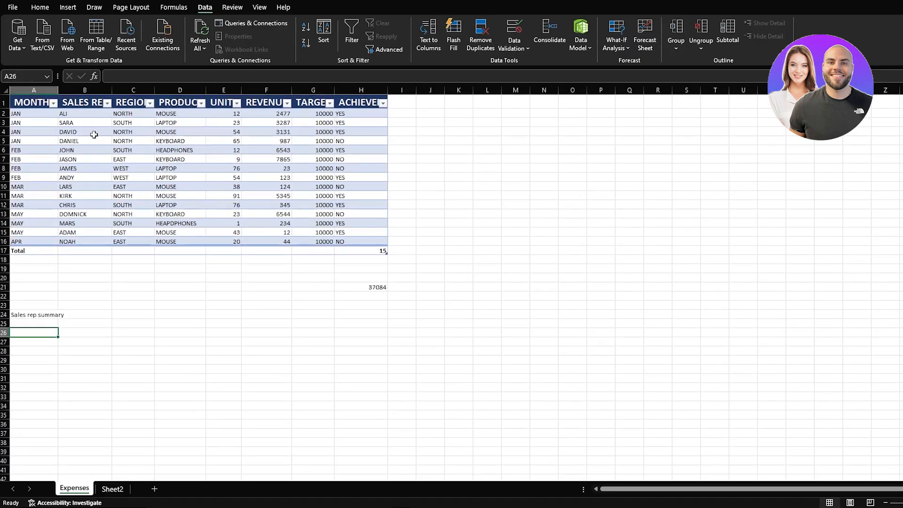
{"action": "scroll", "coordinate": [121, 338], "scroll_direction": "down", "scroll_amount": 2}
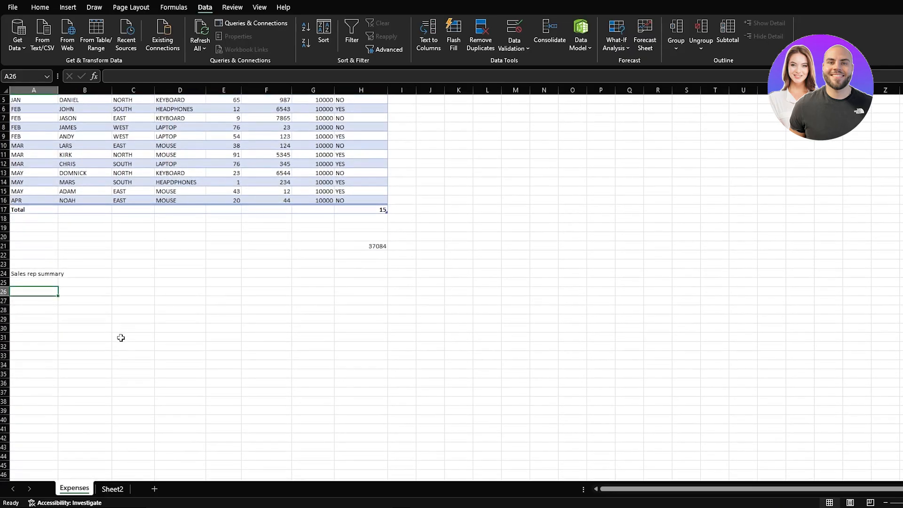
{"action": "type", "text": "ALI"}
{"action": "key", "text": "Return"}
{"action": "type", "text": "SARA"}
{"action": "key", "text": "Return"}
{"action": "type", "text": "DAVID"}
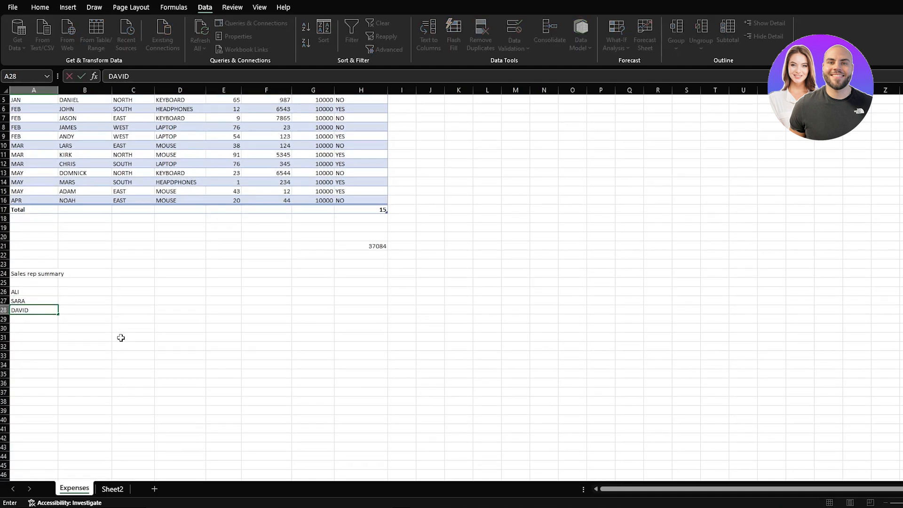
{"action": "key", "text": "Return"}
{"action": "type", "text": "DANIEL"}
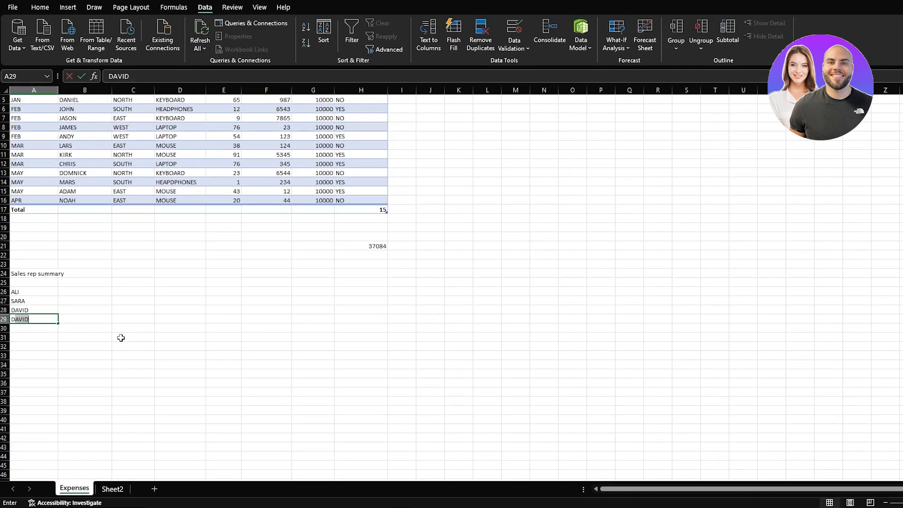
{"action": "key", "text": "Return"}
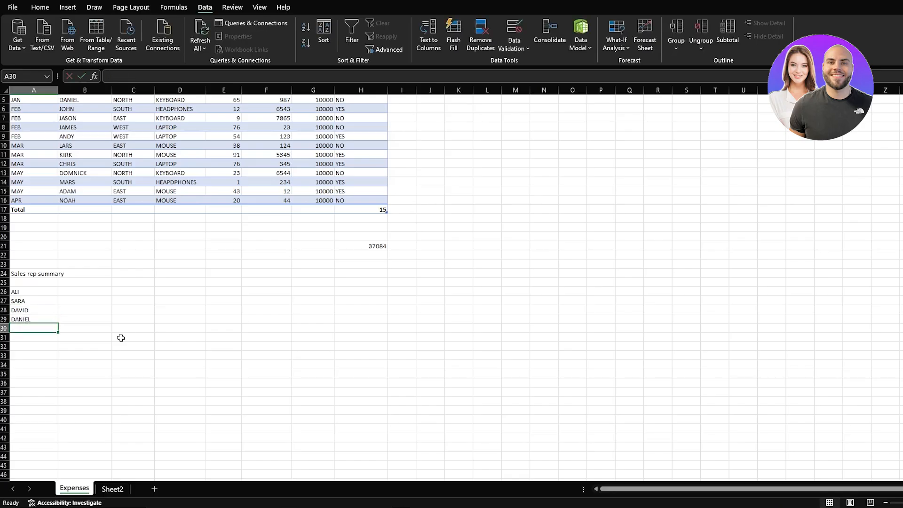
Step: Start a SUMIF formula in cell B26 with the SALES REP column of Table2 as its range
{"action": "left_click", "coordinate": [71, 293]}
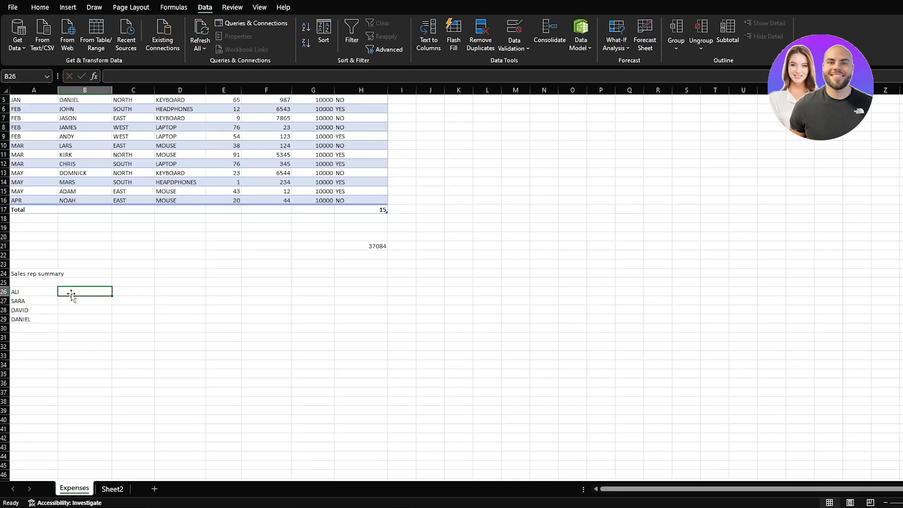
{"action": "type", "text": "="}
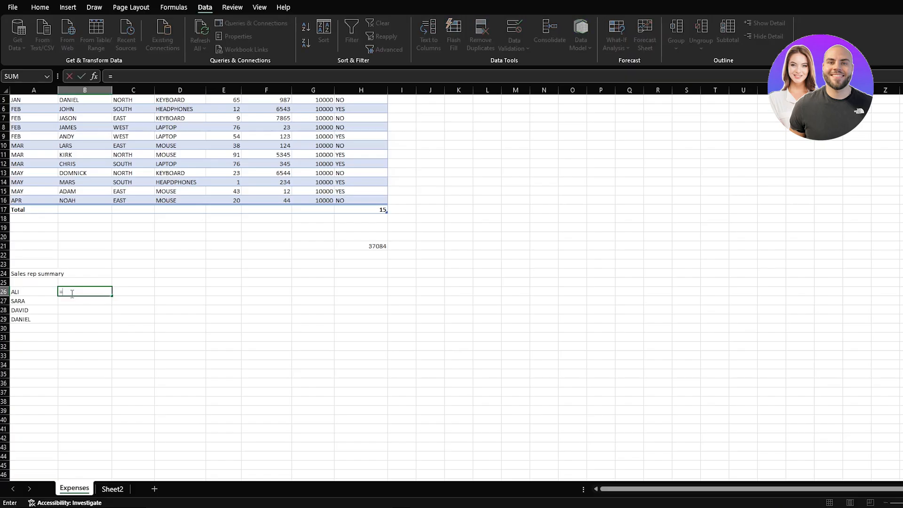
{"action": "type", "text": "SUMI"}
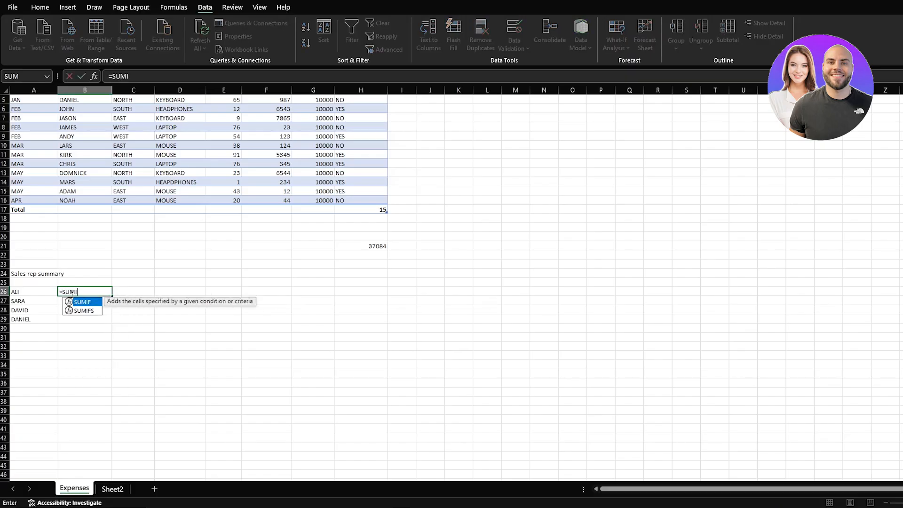
{"action": "type", "text": "F(TAB"}
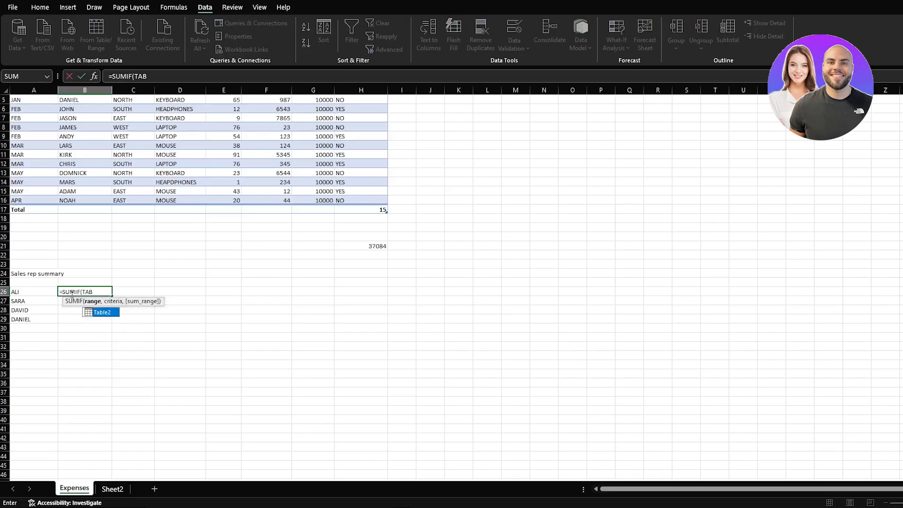
{"action": "key", "text": "Return"}
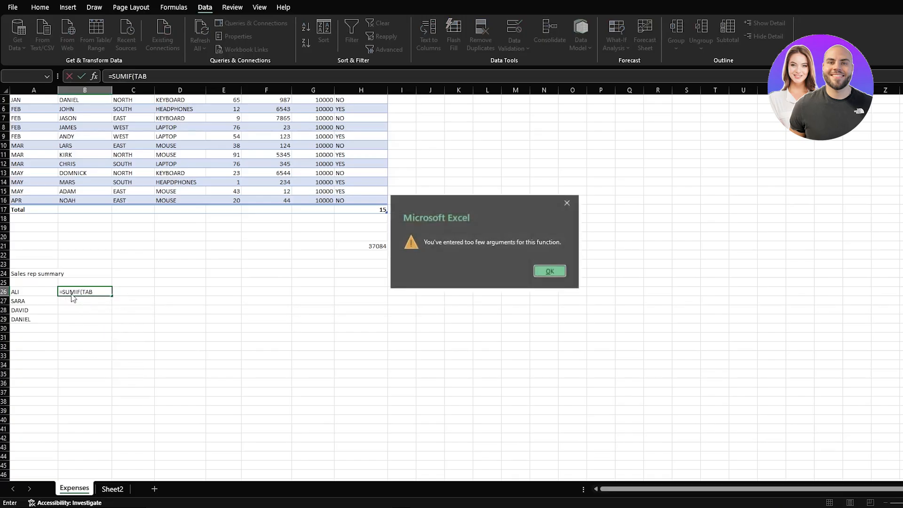
{"action": "left_click", "coordinate": [556, 277]}
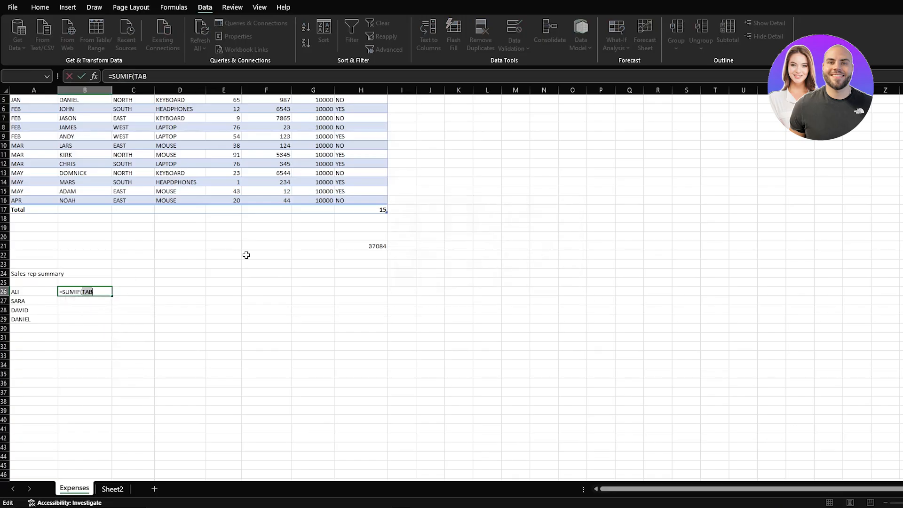
{"action": "type", "text": "LE2"}
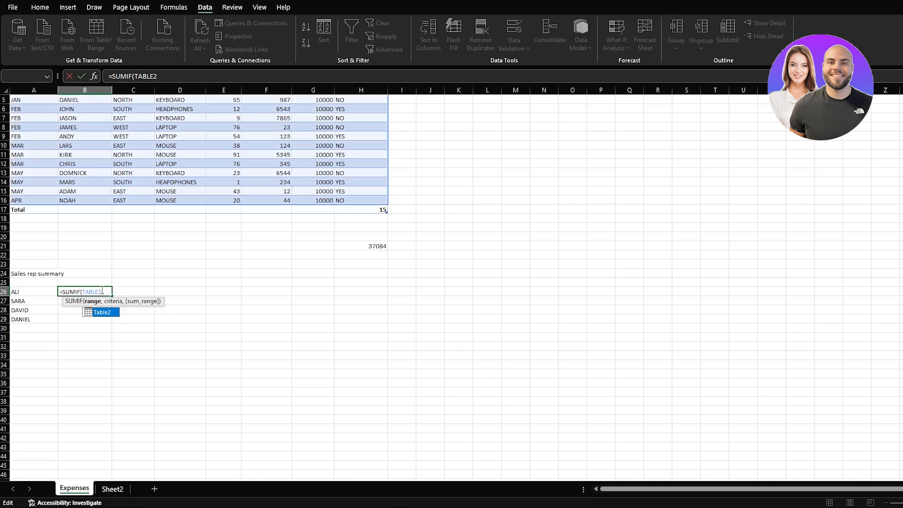
{"action": "type", "text": "["}
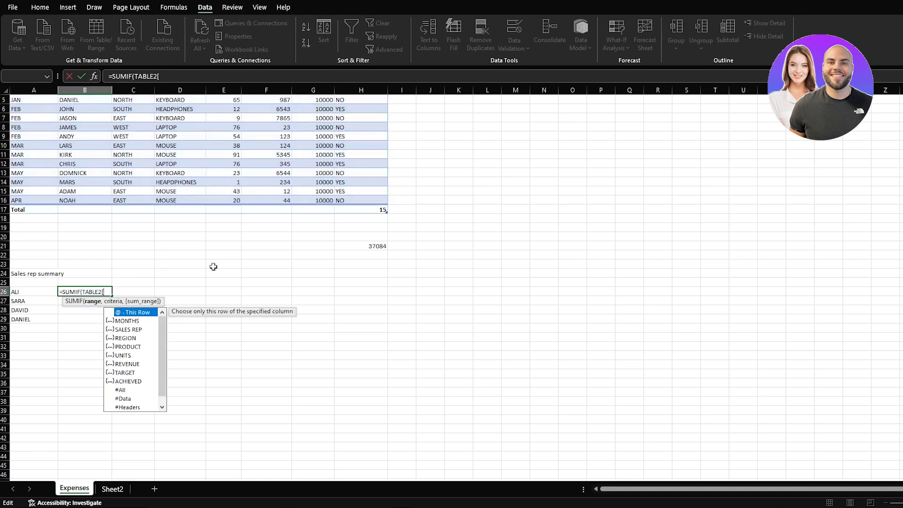
{"action": "type", "text": "SAL"}
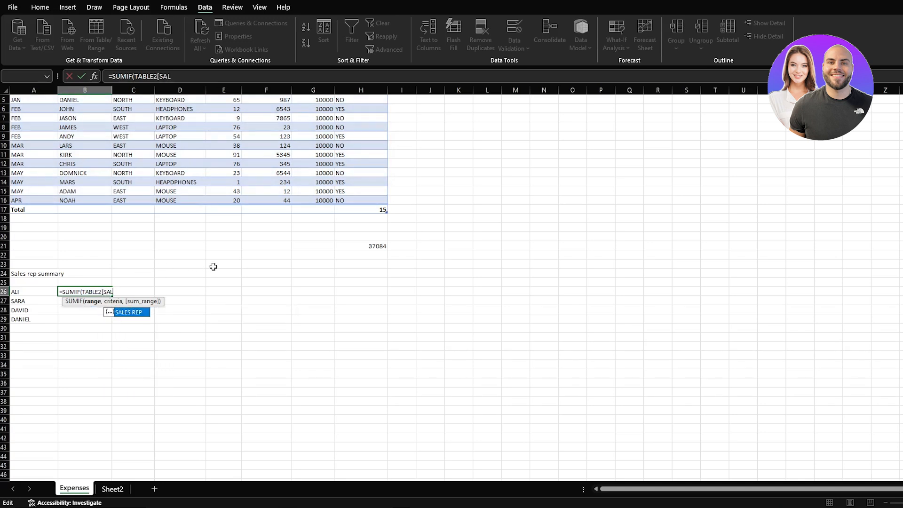
{"action": "type", "text": "ES REP"}
{"action": "key", "text": "Tab"}
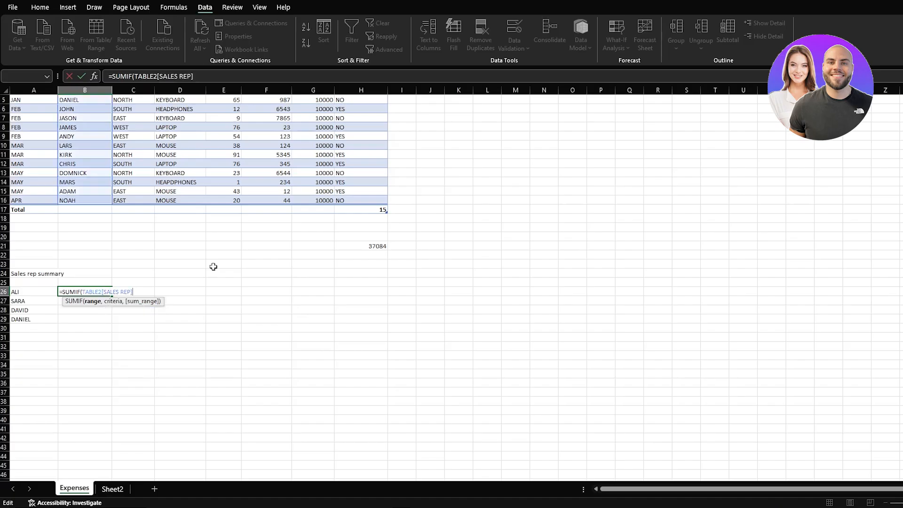
Step: Complete the B26 formula with the name of the rep in A26 as quoted criteria and Table2[REVENUE] as the sum range
{"action": "type", "text": ",\"ALI"}
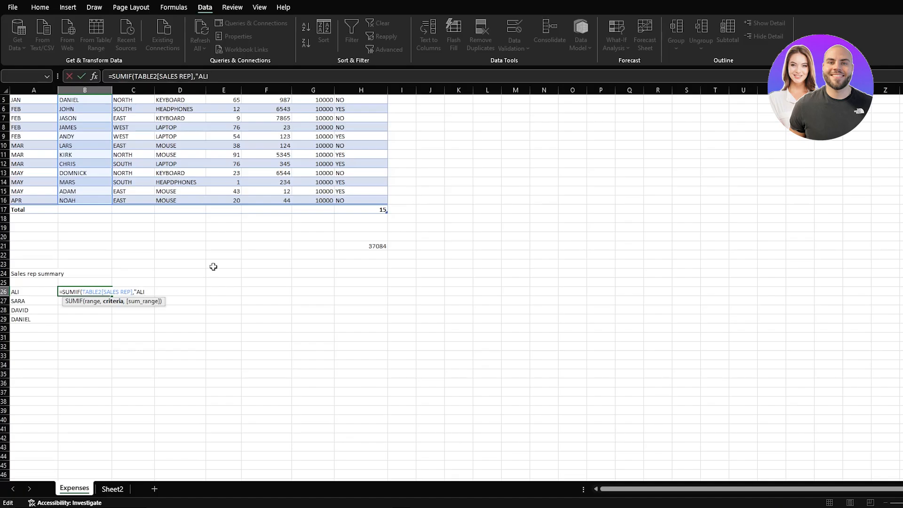
{"action": "type", "text": "\",TABLE"}
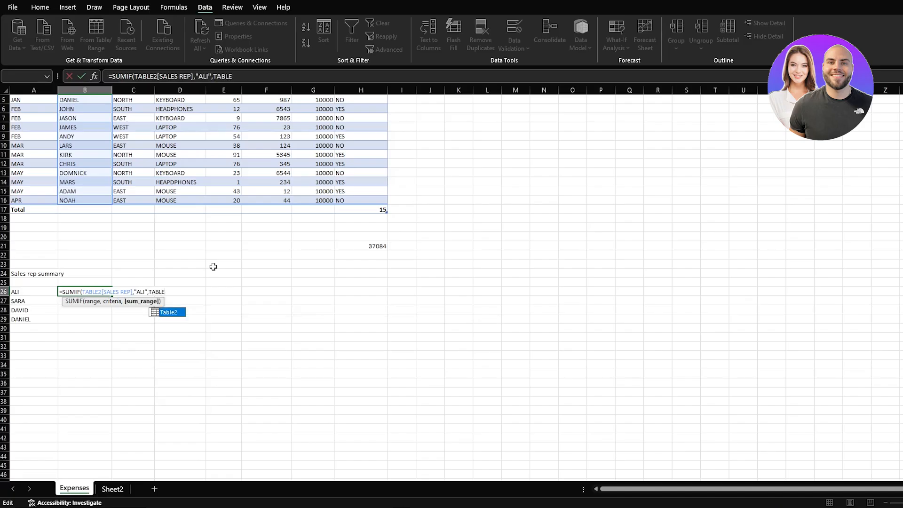
{"action": "type", "text": "2"}
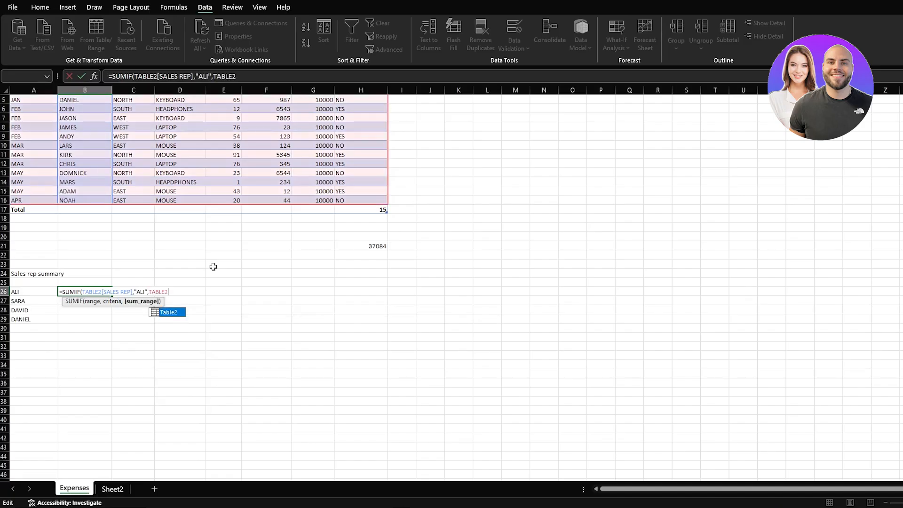
{"action": "type", "text": "[REVENUE]"}
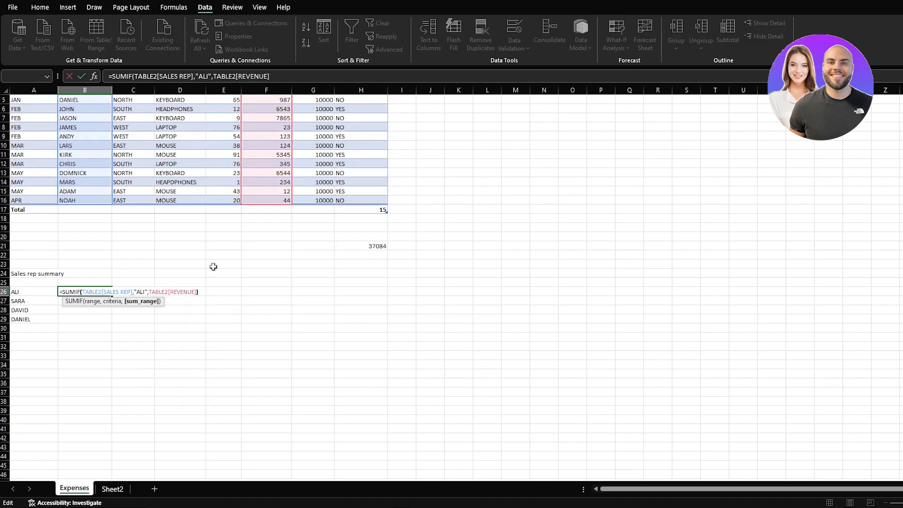
{"action": "type", "text": ")"}
{"action": "scroll", "coordinate": [212, 267], "scroll_direction": "up", "scroll_amount": 2}
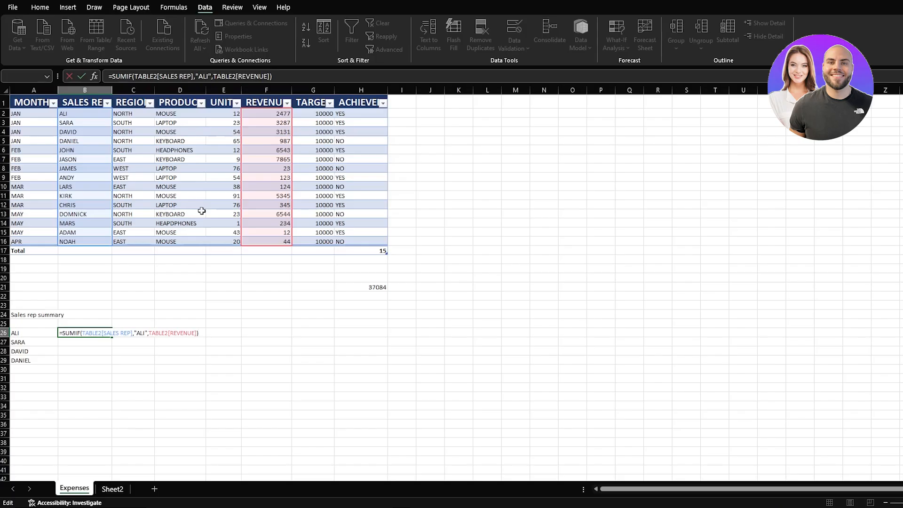
{"action": "key", "text": "Return"}
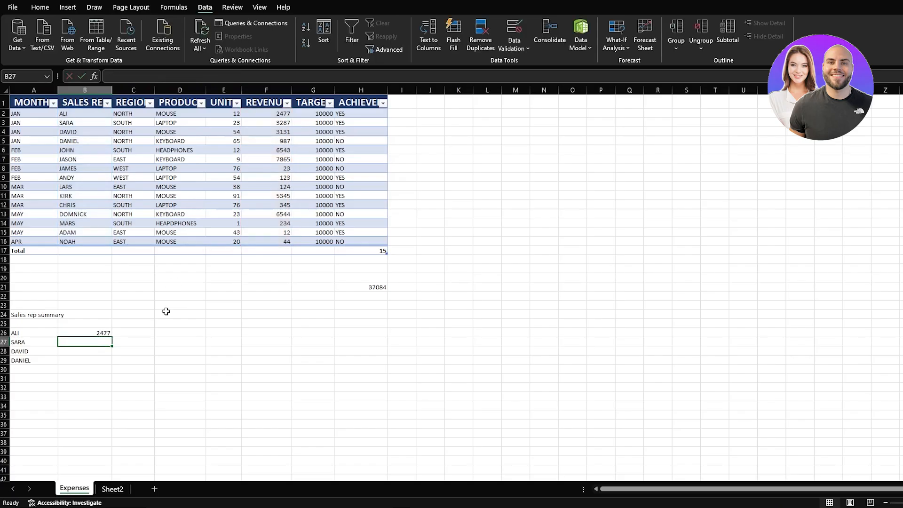
Step: Copy the full SUMIF formula text from cell B26
{"action": "left_click", "coordinate": [99, 334]}
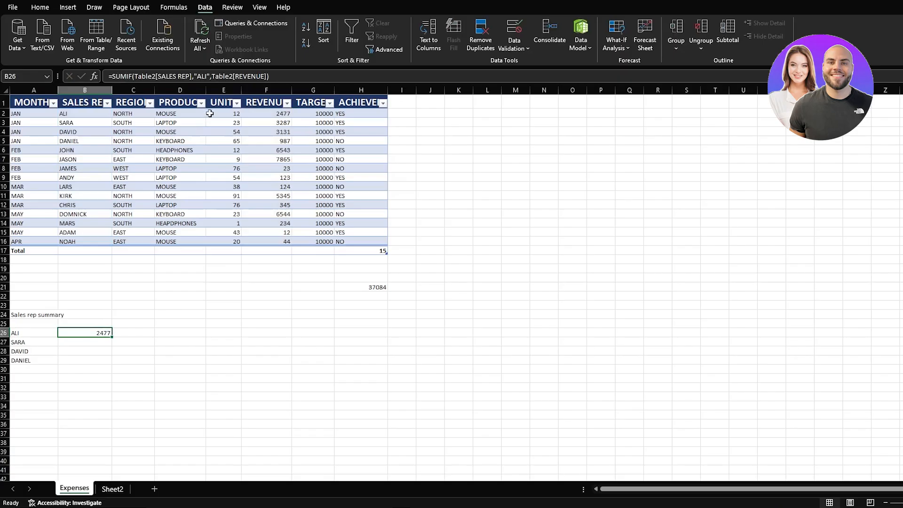
{"action": "left_click_drag", "start_coordinate": [282, 75], "coordinate": [107, 73]}
{"action": "key", "text": "ctrl+c"}
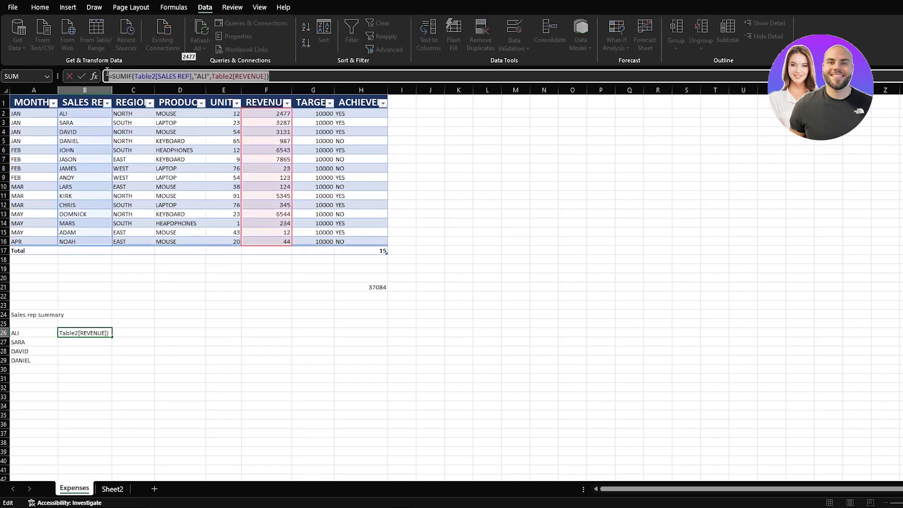
{"action": "type", "text": "="}
{"action": "left_click", "coordinate": [84, 348]}
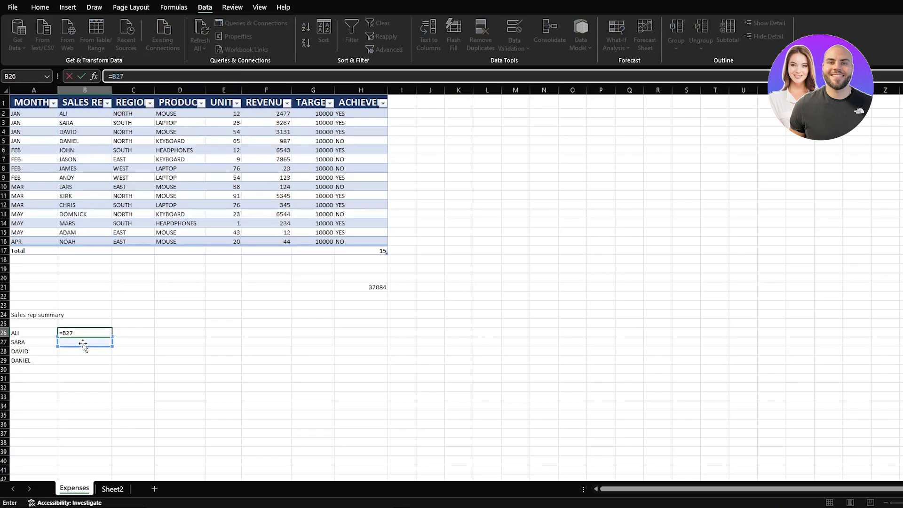
{"action": "key", "text": "Return"}
{"action": "left_click", "coordinate": [73, 376]}
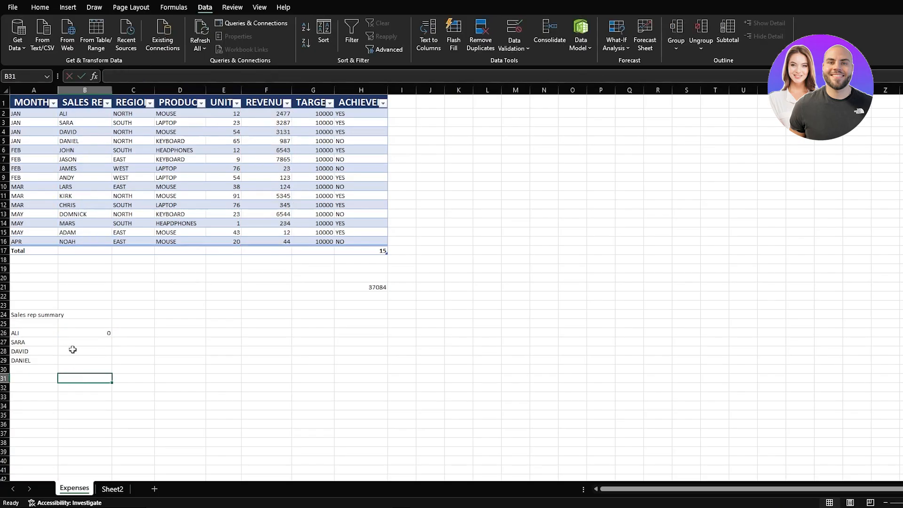
{"action": "key", "text": "ctrl+z"}
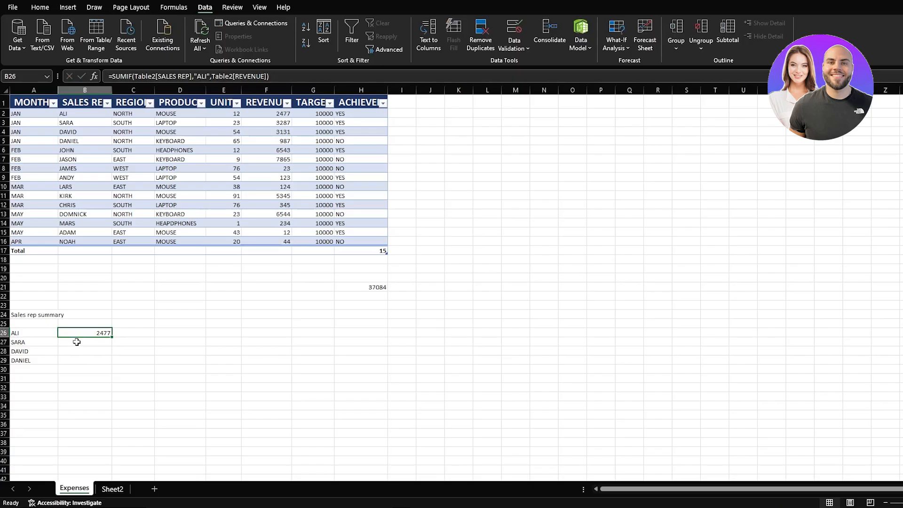
Step: Paste the SUMIF formula text into B27 and replace its criteria with the name of the rep in A27
{"action": "double_click", "coordinate": [74, 342]}
{"action": "key", "text": "ctrl+v"}
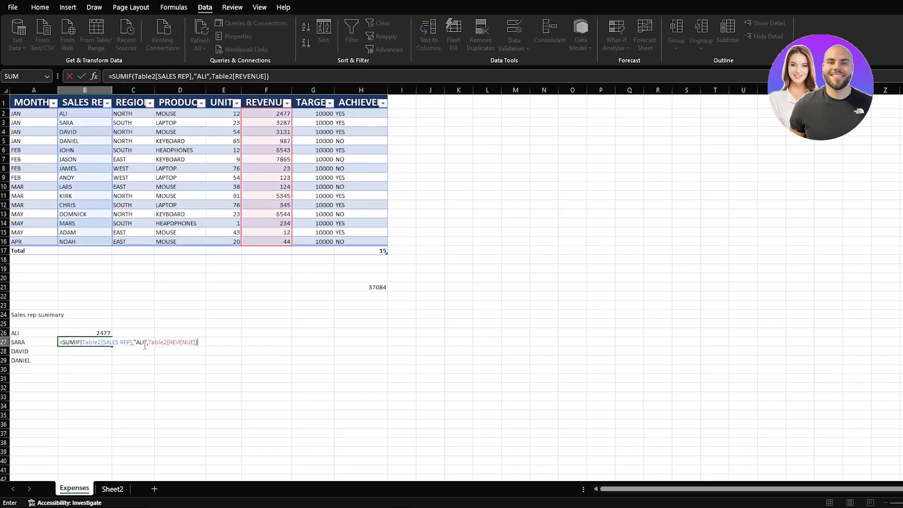
{"action": "left_click", "coordinate": [145, 343]}
{"action": "key", "text": "BackSpace"}
{"action": "key", "text": "BackSpace"}
{"action": "key", "text": "BackSpace"}
{"action": "type", "text": "SARA"}
{"action": "key", "text": "Return"}
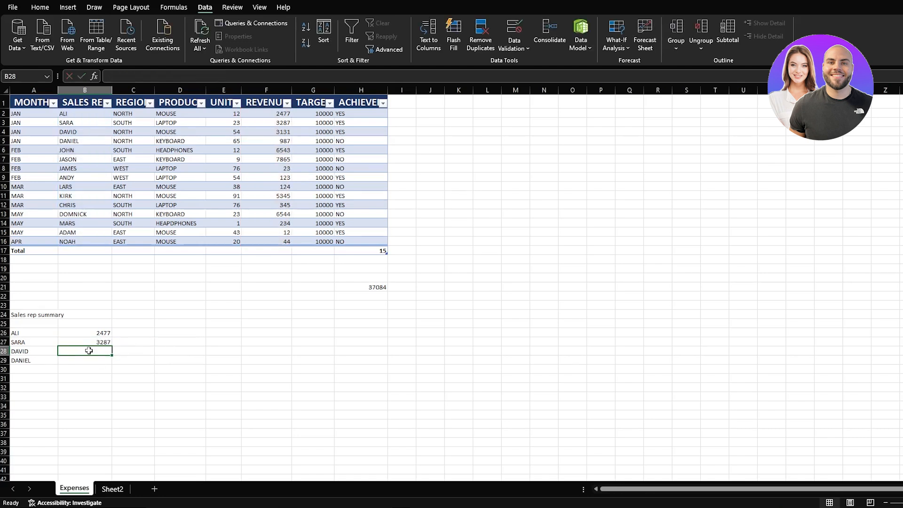
Step: Paste the SUMIF formula text into B28 and replace its criteria with the name of the rep in A28
{"action": "key", "text": "ctrl+v"}
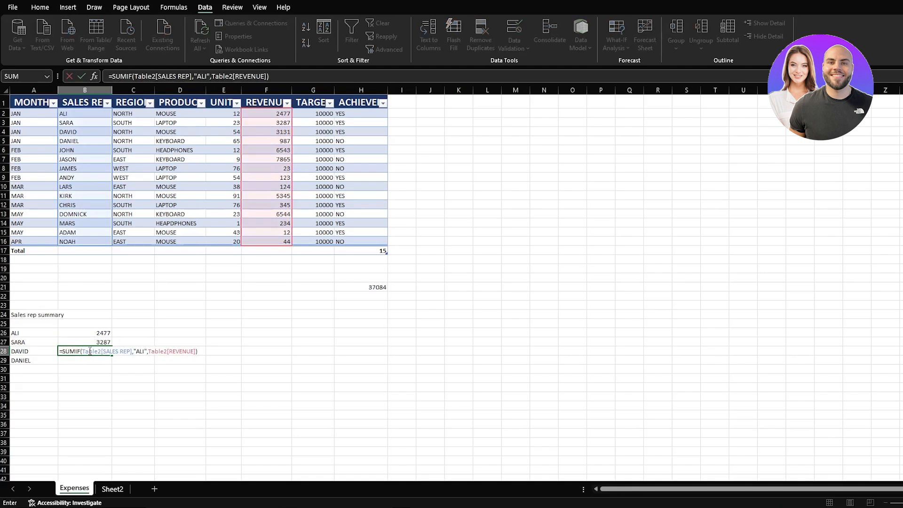
{"action": "type", "text": "]"}
{"action": "key", "text": "BackSpace"}
{"action": "key", "text": "BackSpace"}
{"action": "key", "text": "BackSpace"}
{"action": "key", "text": "BackSpace"}
{"action": "type", "text": "DAVID"}
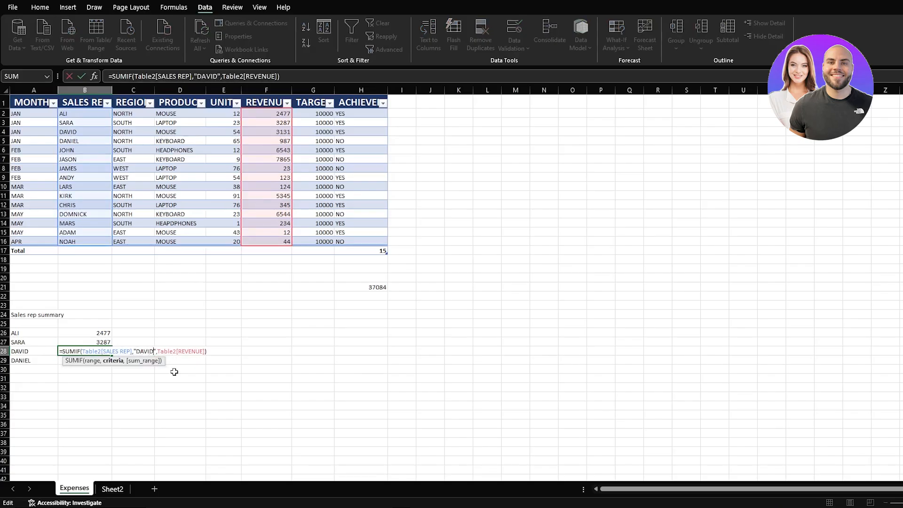
{"action": "key", "text": "Return"}
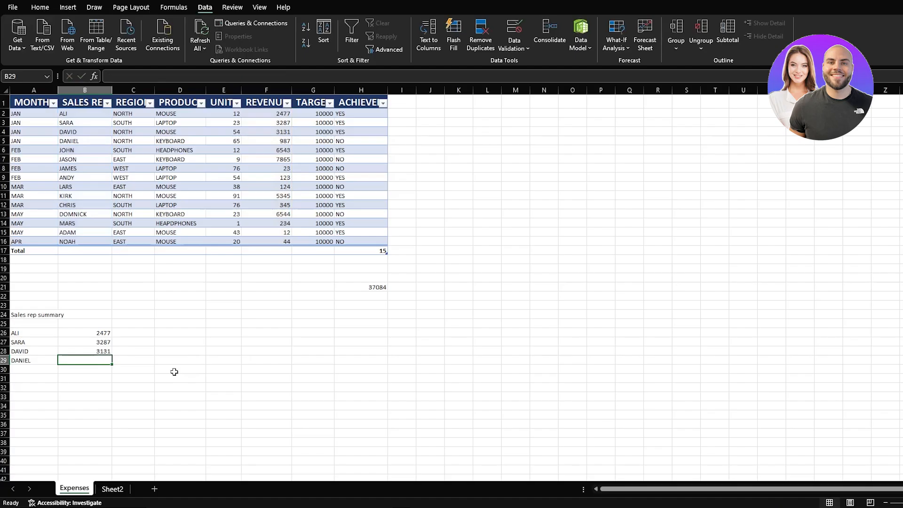
{"action": "double_click", "coordinate": [99, 360]}
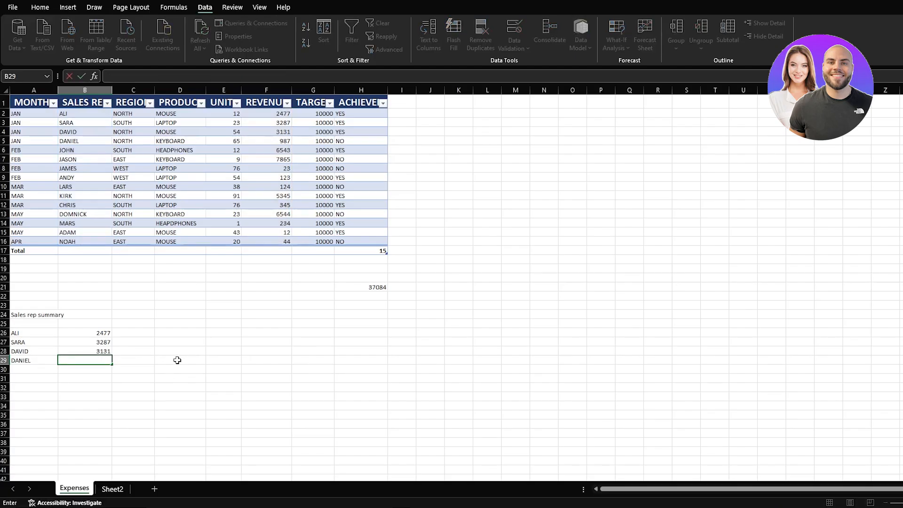
{"action": "key", "text": "ctrl+v"}
{"action": "key", "text": "ctrl+Return"}
{"action": "key", "text": "Delete"}
Step: Paste the SUMIF formula text into B29 and replace its criteria with the name of the rep in A29
{"action": "double_click", "coordinate": [102, 360]}
{"action": "key", "text": "ctrl+v"}
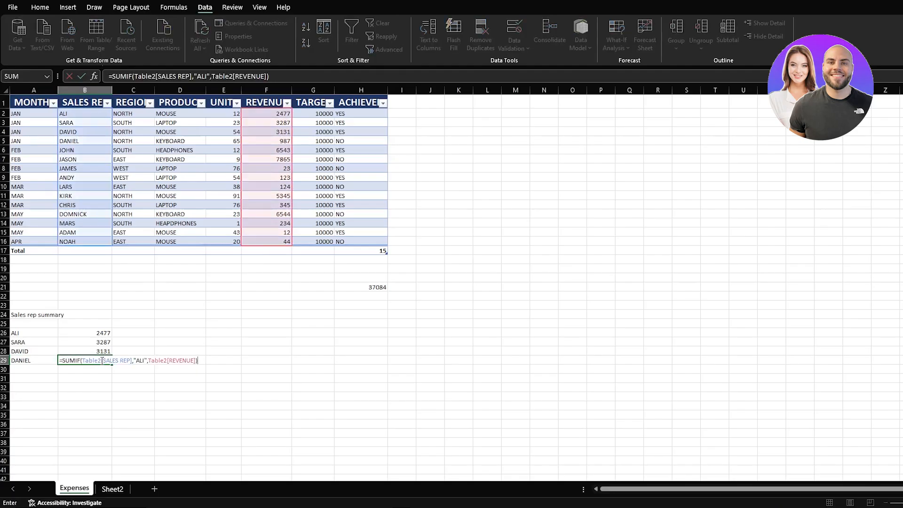
{"action": "left_click", "coordinate": [144, 360]}
{"action": "key", "text": "BackSpace"}
{"action": "key", "text": "BackSpace"}
{"action": "key", "text": "BackSpace"}
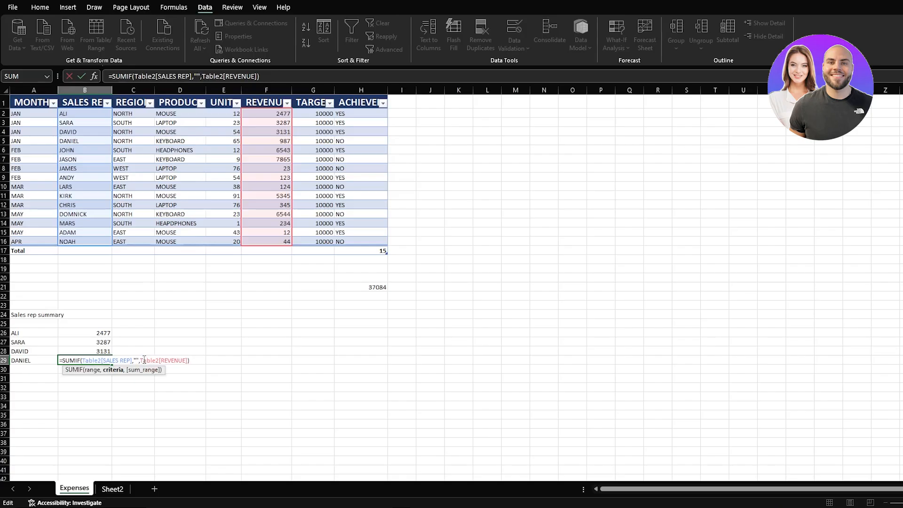
{"action": "type", "text": "DANIE"}
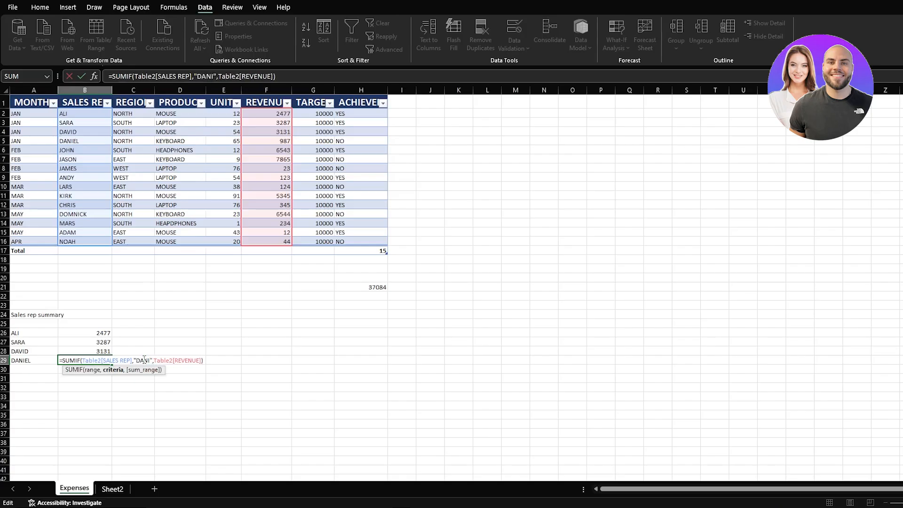
{"action": "type", "text": "L"}
{"action": "key", "text": "Return"}
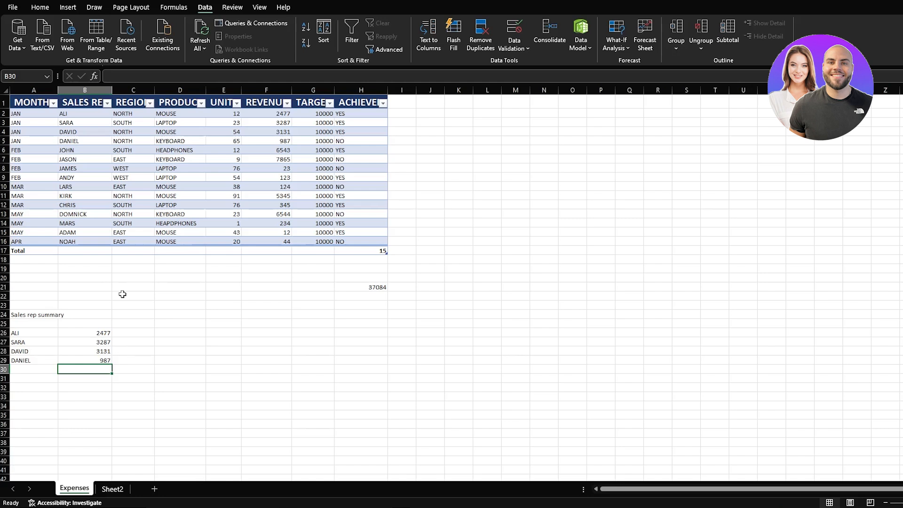
Step: Insert a 2-D clustered column chart of the sales rep summary in A26:B29
{"action": "left_click_drag", "start_coordinate": [27, 334], "coordinate": [95, 362]}
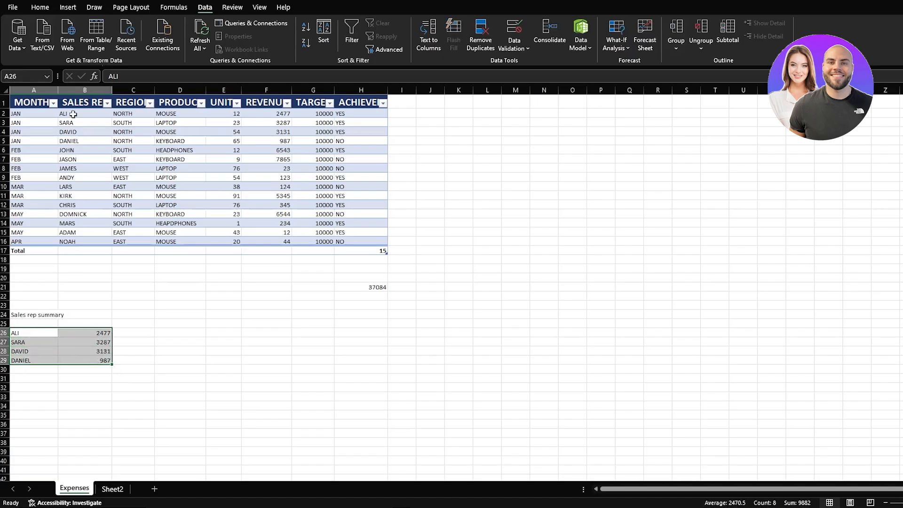
{"action": "left_click", "coordinate": [67, 8]}
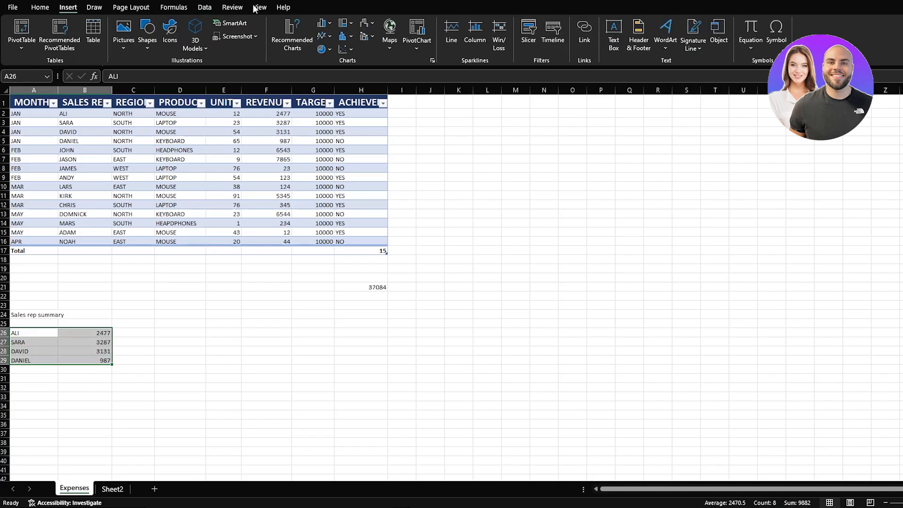
{"action": "left_click", "coordinate": [325, 27]}
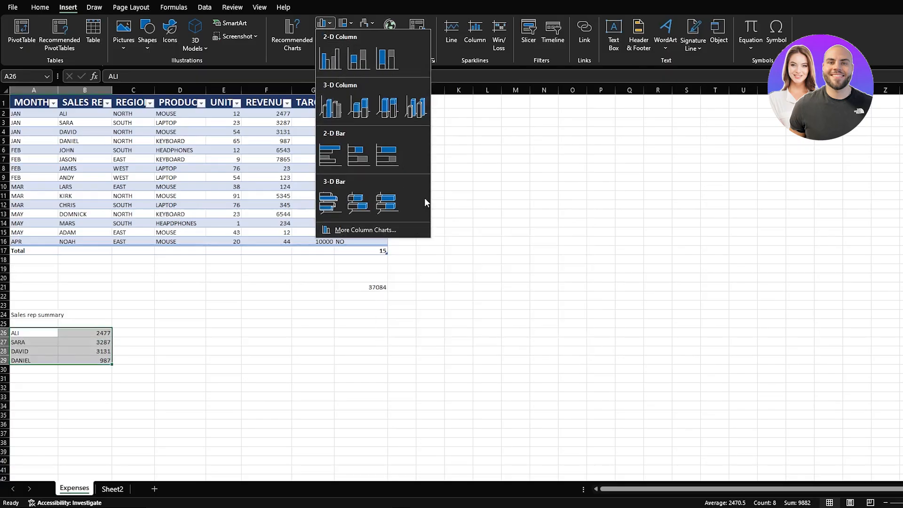
{"action": "left_click", "coordinate": [328, 66]}
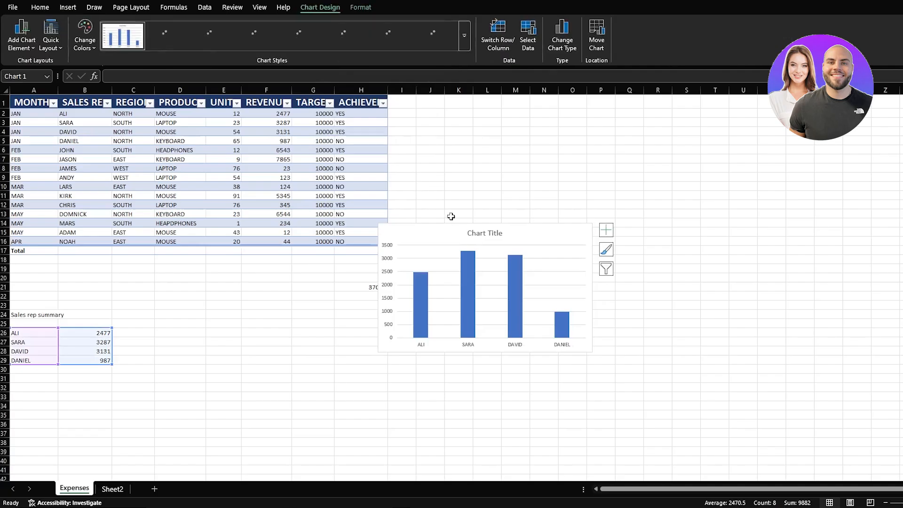
Step: Move the column chart beside the sales rep summary, below the sales table, and change its title to "SALES REP CHART"
{"action": "left_click_drag", "start_coordinate": [520, 235], "coordinate": [304, 314]}
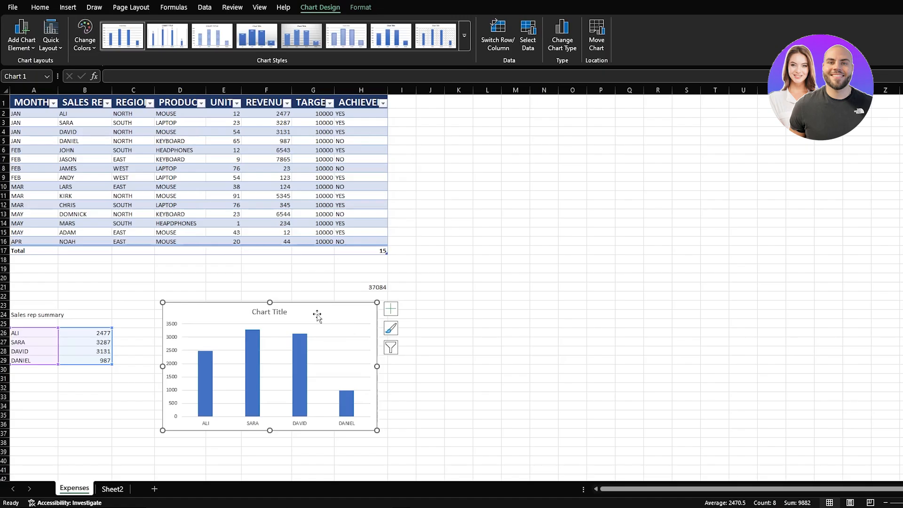
{"action": "left_click", "coordinate": [302, 36]}
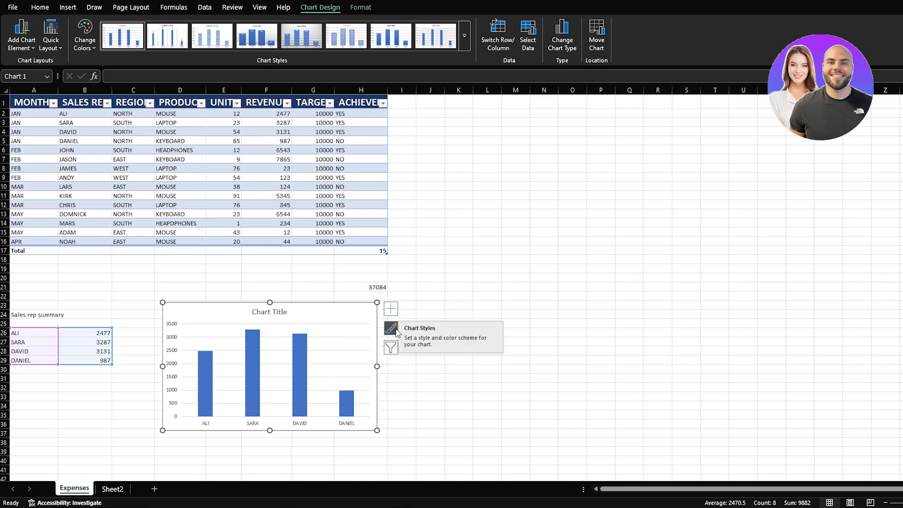
{"action": "left_click", "coordinate": [279, 312]}
{"action": "double_click", "coordinate": [279, 312]}
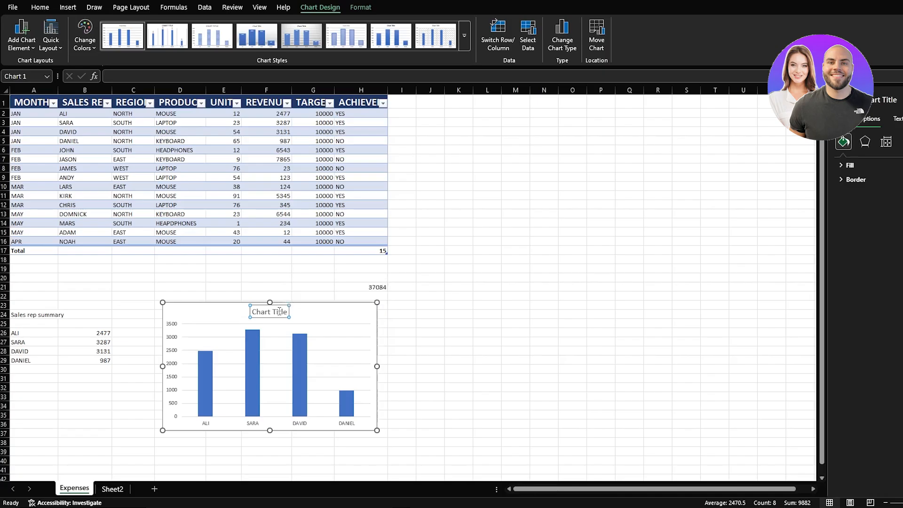
{"action": "double_click", "coordinate": [278, 312]}
{"action": "key", "text": "BackSpace"}
{"action": "key", "text": "BackSpace"}
{"action": "key", "text": "BackSpace"}
{"action": "key", "text": "BackSpace"}
{"action": "key", "text": "BackSpace"}
{"action": "key", "text": "BackSpace"}
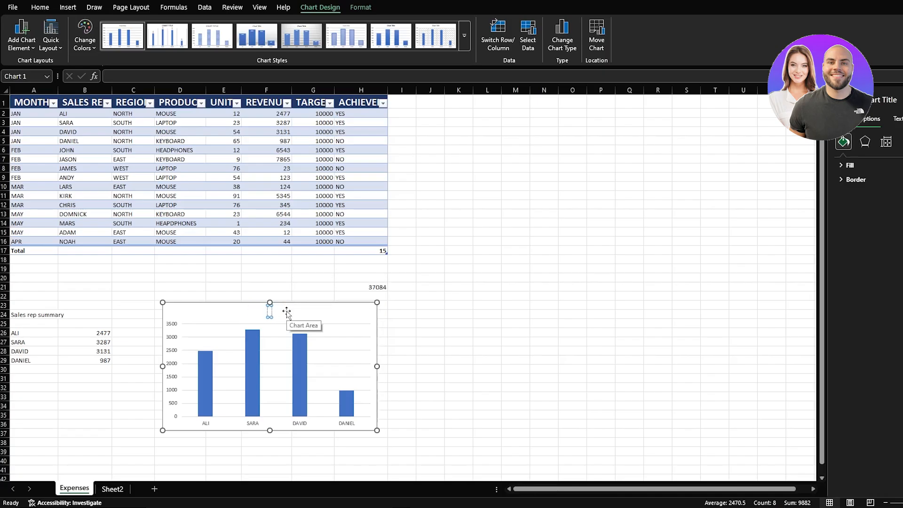
{"action": "type", "text": "SALES RE"}
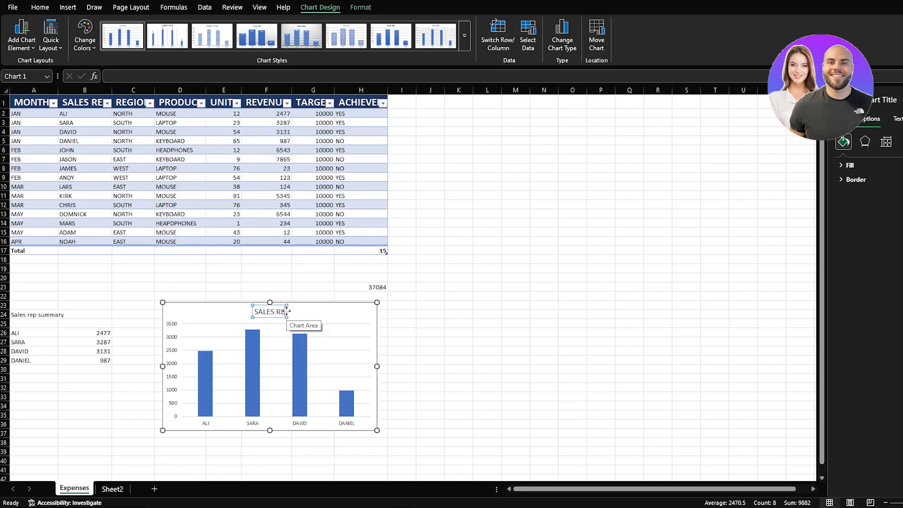
{"action": "type", "text": "P CHART"}
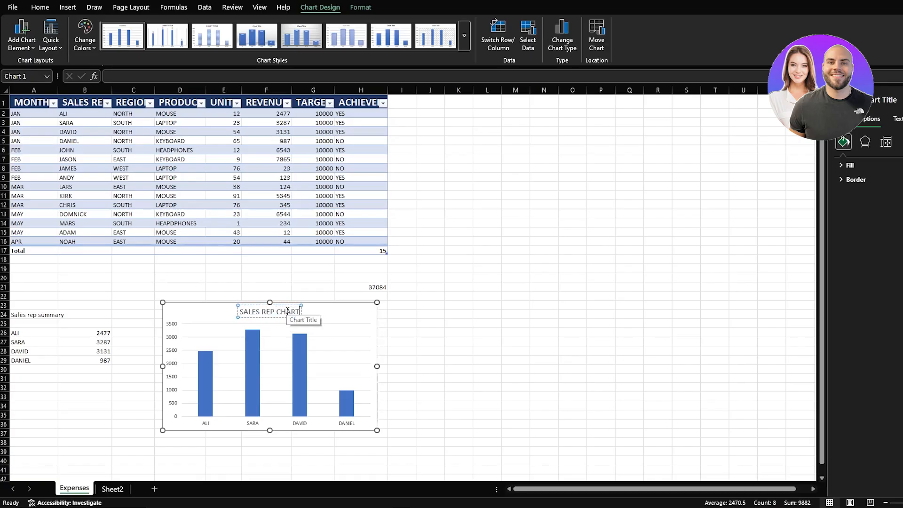
{"action": "key", "text": "Return"}
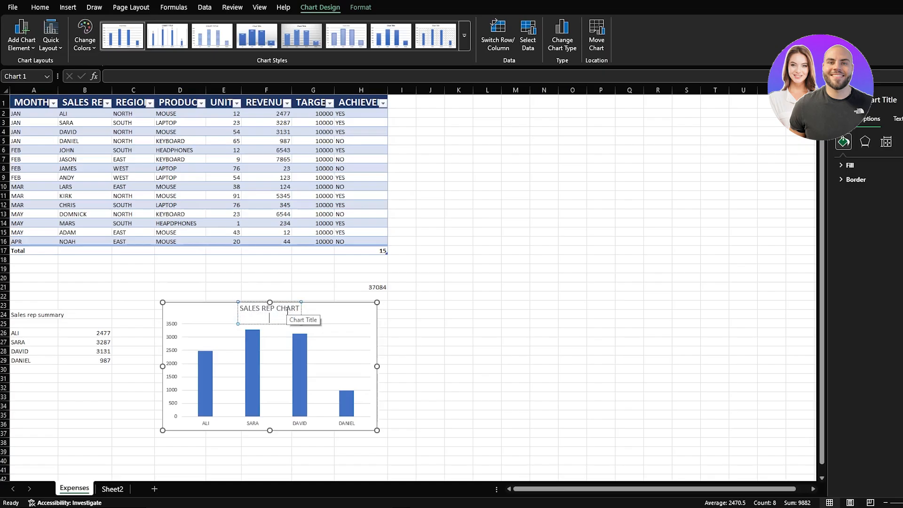
{"action": "key", "text": "BackSpace"}
{"action": "left_click", "coordinate": [327, 320]}
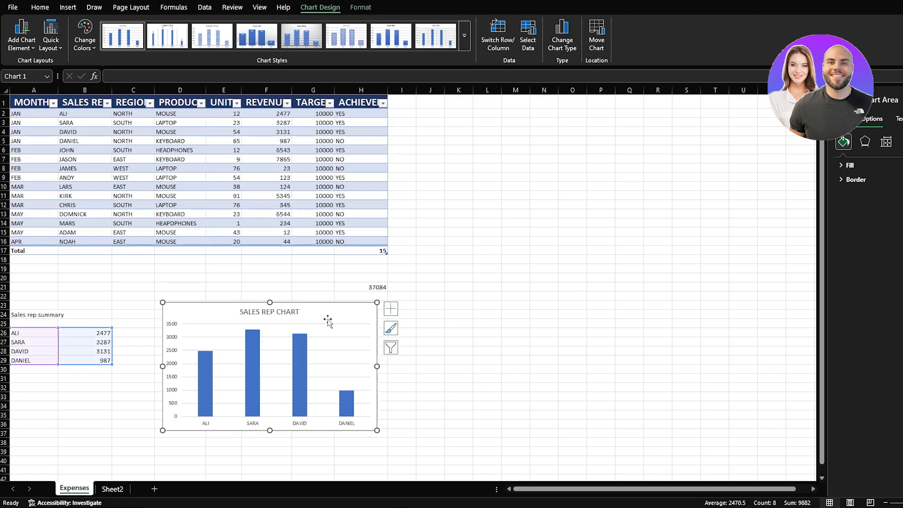
Step: Add data labels and axis titles to the sales rep chart
{"action": "left_click", "coordinate": [390, 309]}
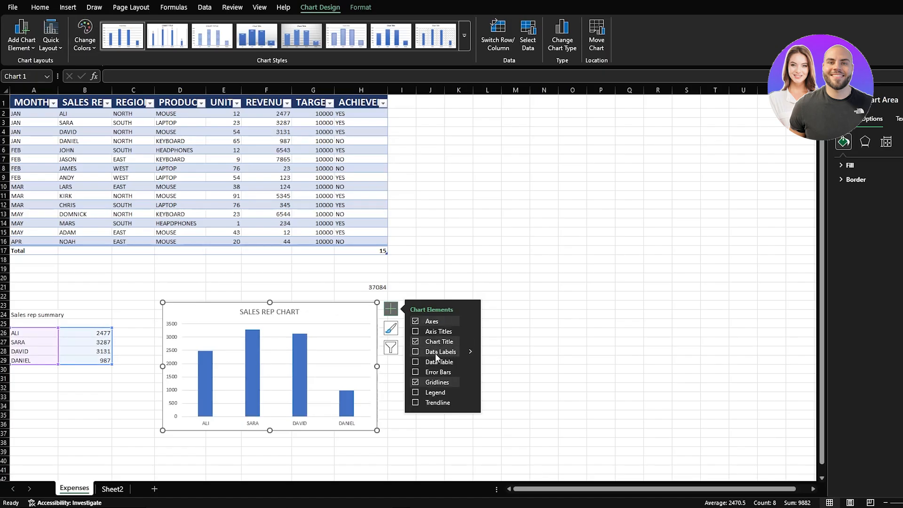
{"action": "left_click", "coordinate": [416, 352]}
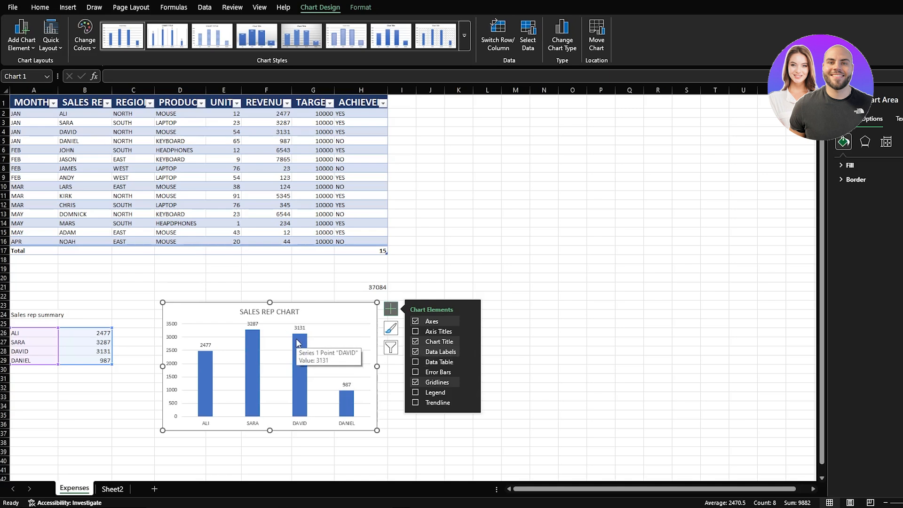
{"action": "left_click", "coordinate": [416, 332]}
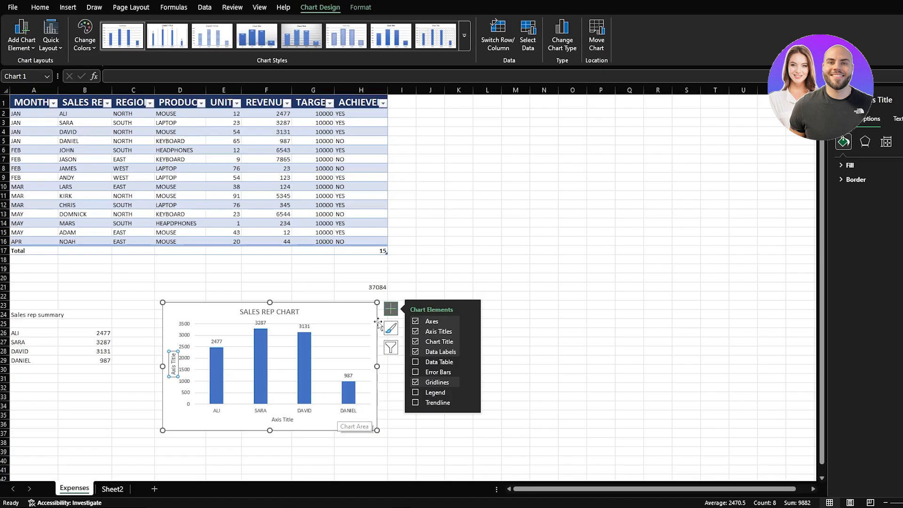
Step: Browse the available chart styles and apply Style 2 to the sales rep chart
{"action": "left_click", "coordinate": [391, 329]}
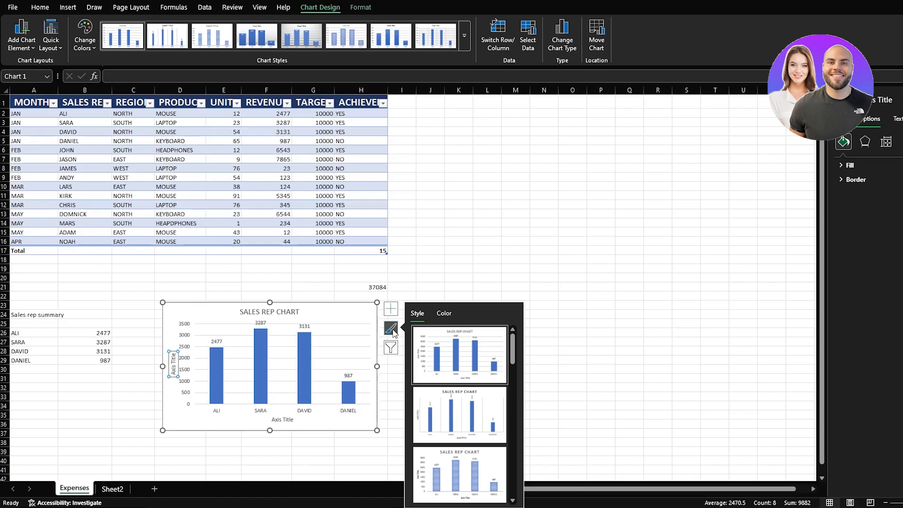
{"action": "scroll", "coordinate": [470, 414], "scroll_direction": "down", "scroll_amount": 3}
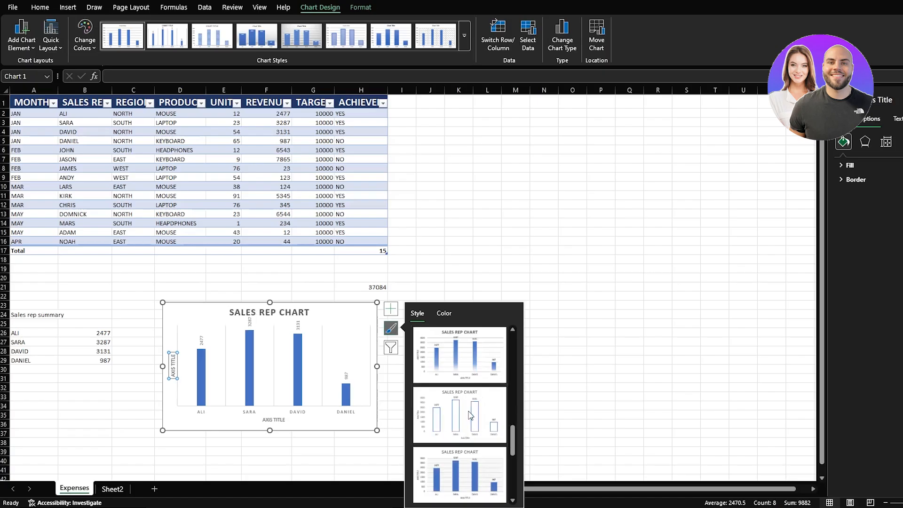
{"action": "scroll", "coordinate": [470, 414], "scroll_direction": "down", "scroll_amount": 2}
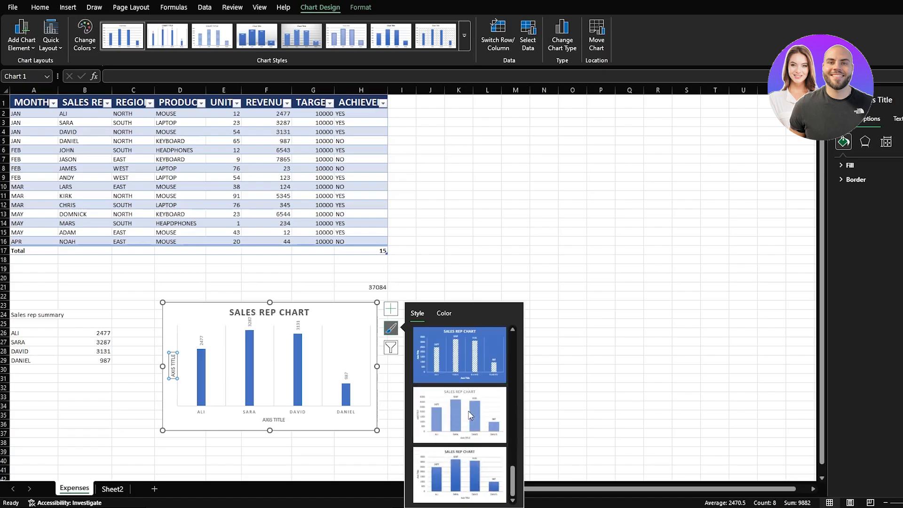
{"action": "scroll", "coordinate": [470, 414], "scroll_direction": "up", "scroll_amount": 5}
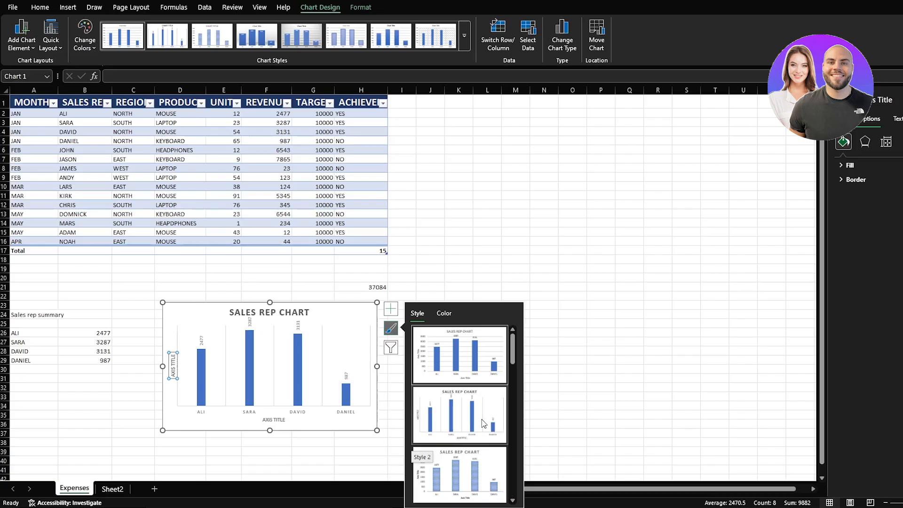
{"action": "left_click", "coordinate": [483, 423]}
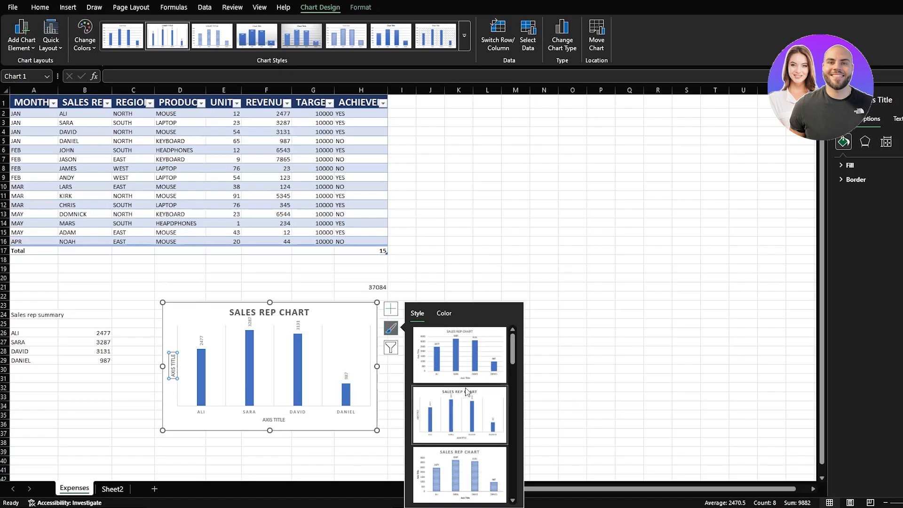
{"action": "scroll", "coordinate": [470, 400], "scroll_direction": "down", "scroll_amount": 5}
{"action": "scroll", "coordinate": [470, 386], "scroll_direction": "up", "scroll_amount": 5}
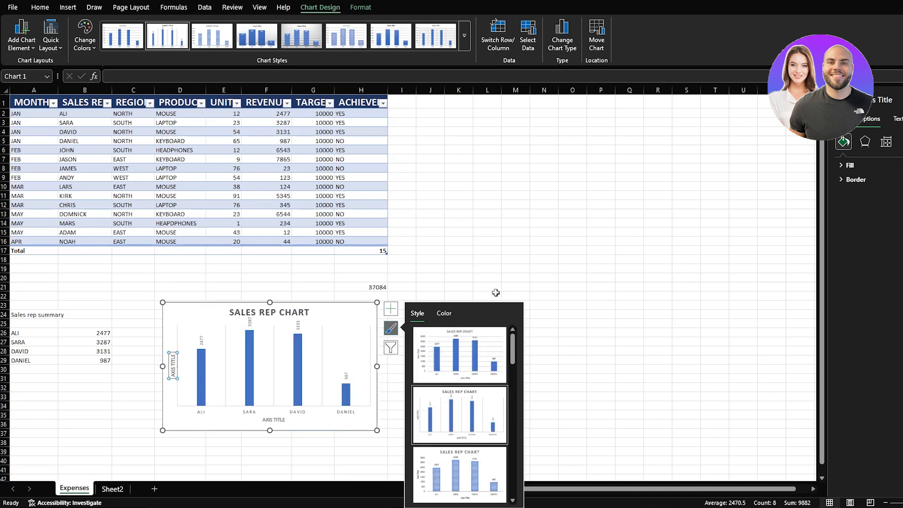
Step: Change the sales rep chart's type to Clustered Bar, using the single-colour variant with one bar per rep
{"action": "left_click", "coordinate": [320, 328]}
{"action": "left_click", "coordinate": [331, 318]}
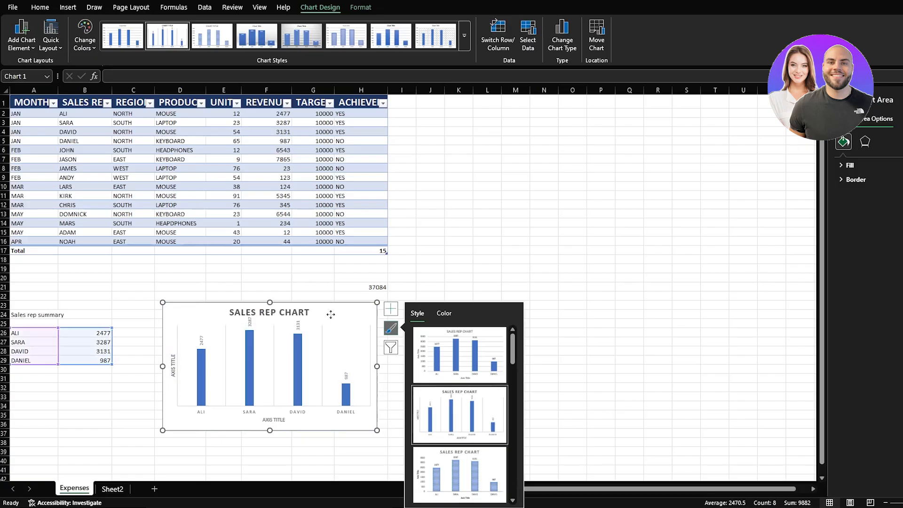
{"action": "right_click", "coordinate": [331, 318]}
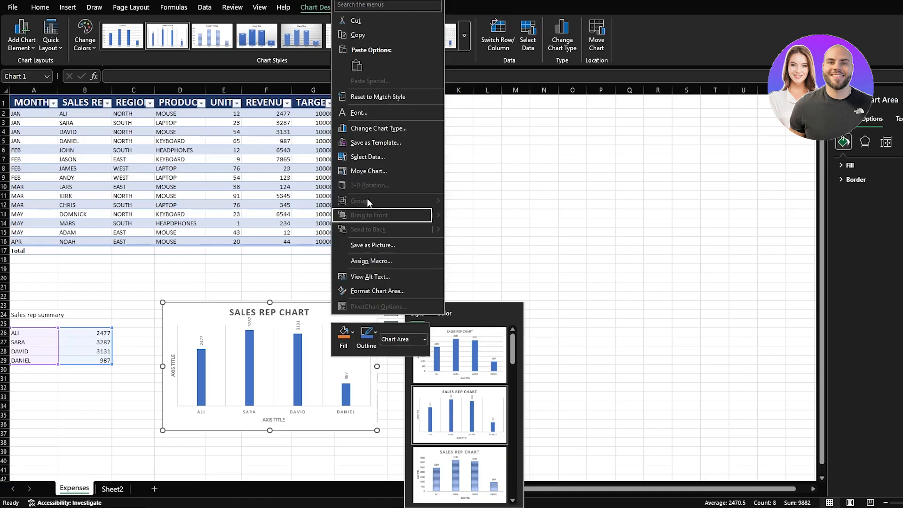
{"action": "left_click", "coordinate": [385, 128]}
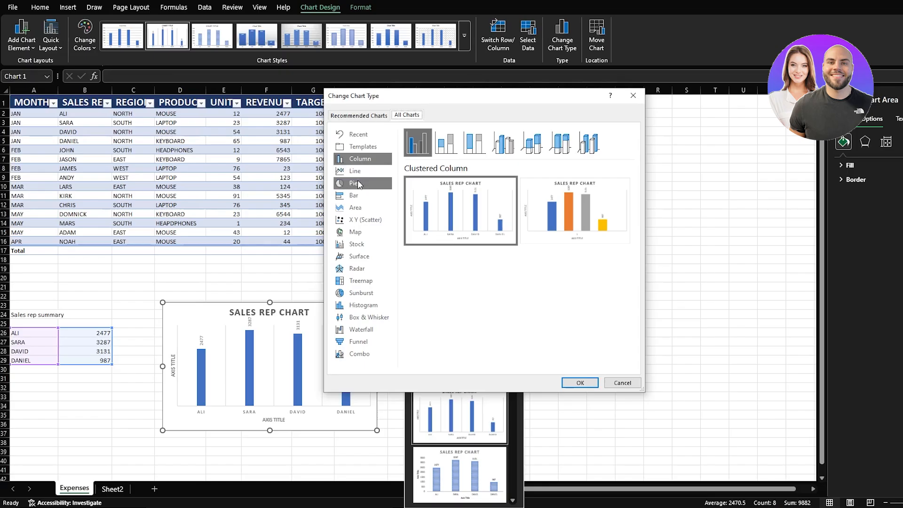
{"action": "left_click", "coordinate": [354, 197]}
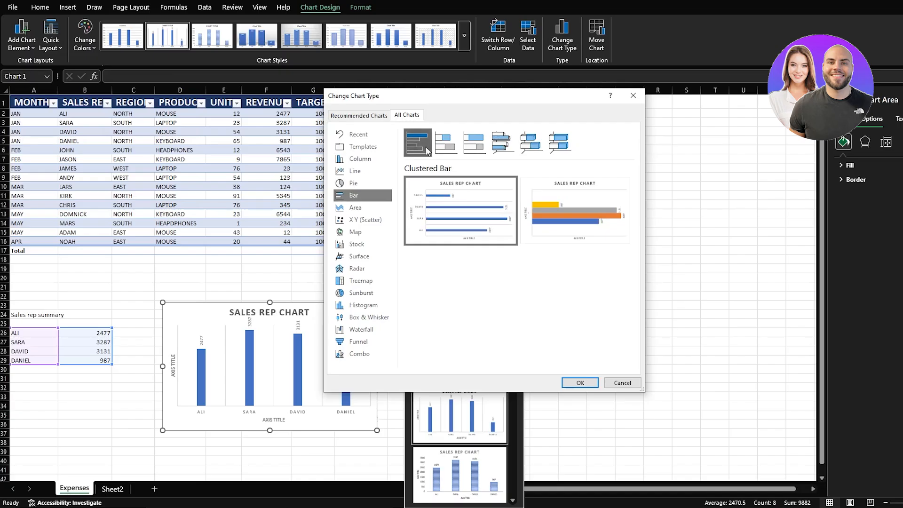
{"action": "mouse_move", "coordinate": [532, 195]}
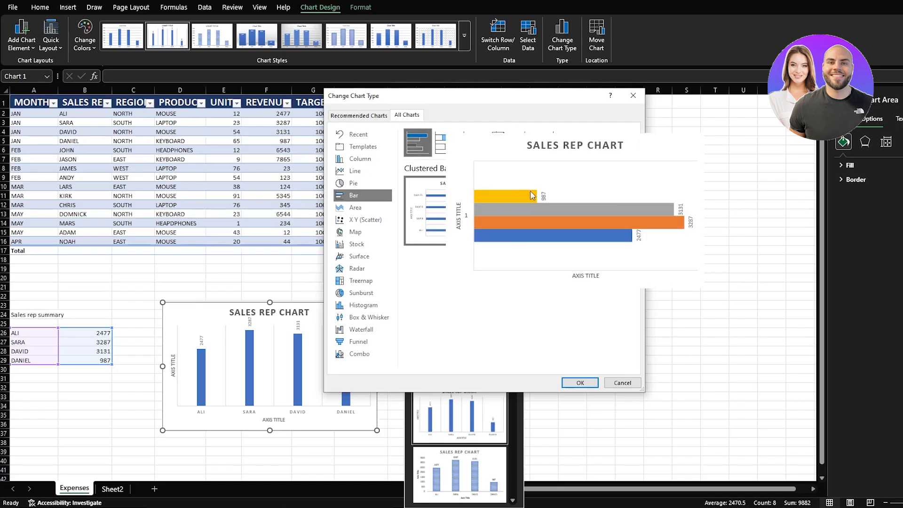
{"action": "left_click", "coordinate": [579, 382]}
{"action": "left_click", "coordinate": [493, 281]}
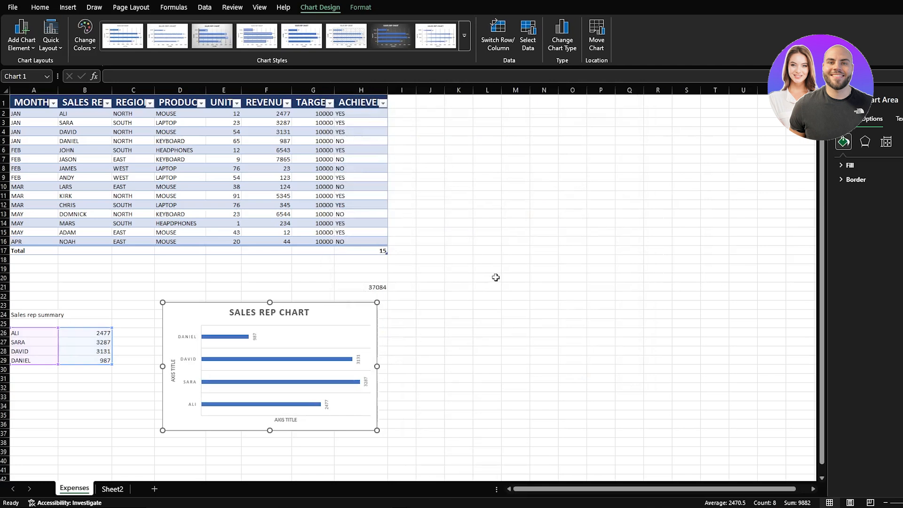
{"action": "left_click", "coordinate": [492, 281]}
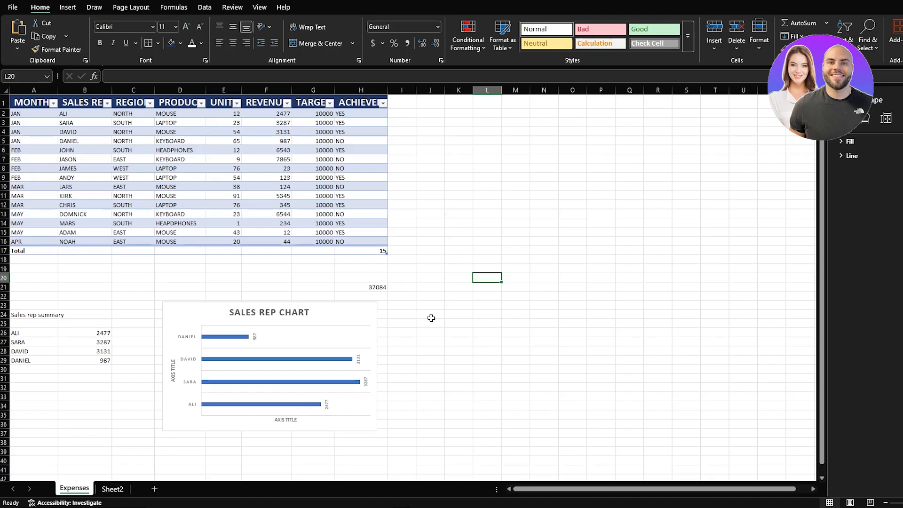
Step: Shift the bar chart slightly to the right and enlarge it to cover about D23:K42
{"action": "mouse_move", "coordinate": [322, 314]}
{"action": "left_mouse_down"}
{"action": "mouse_move", "coordinate": [375, 317]}
{"action": "mouse_move", "coordinate": [313, 315]}
{"action": "mouse_move", "coordinate": [336, 326]}
{"action": "mouse_move", "coordinate": [330, 313]}
{"action": "left_mouse_up"}
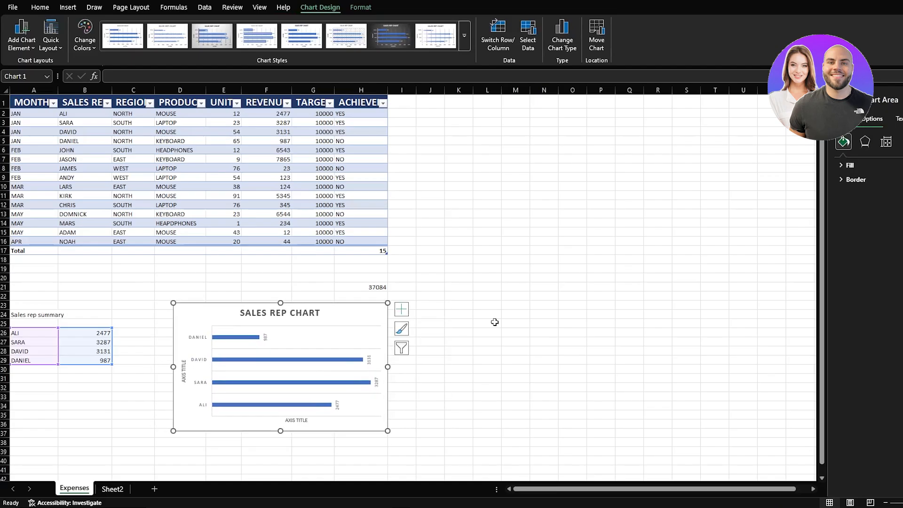
{"action": "scroll", "coordinate": [494, 320], "scroll_direction": "down", "scroll_amount": 2}
{"action": "left_click_drag", "start_coordinate": [387, 381], "coordinate": [470, 433]}
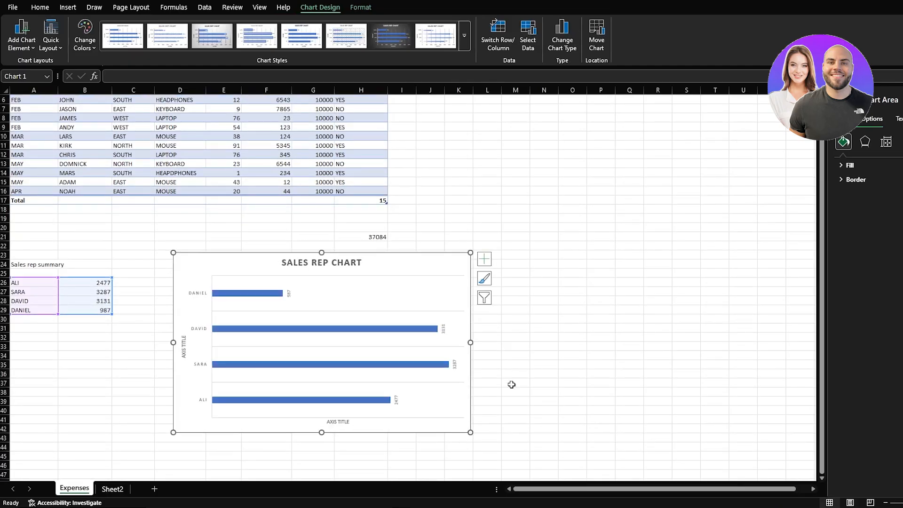
{"action": "left_click", "coordinate": [517, 374]}
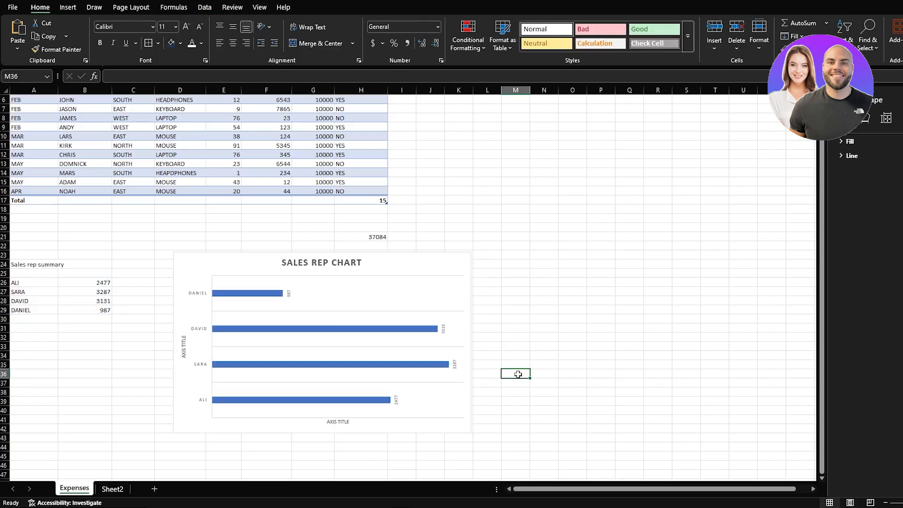
Step: Review the Move Chart destinations for the sales rep chart and accept it as an object in Expenses
{"action": "scroll", "coordinate": [518, 374], "scroll_direction": "down", "scroll_amount": 3}
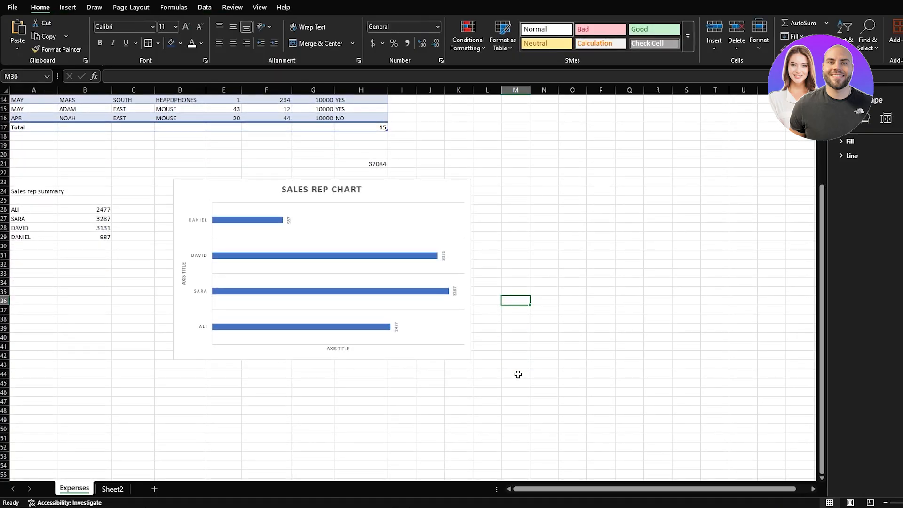
{"action": "left_click", "coordinate": [409, 195]}
{"action": "right_click", "coordinate": [408, 195]}
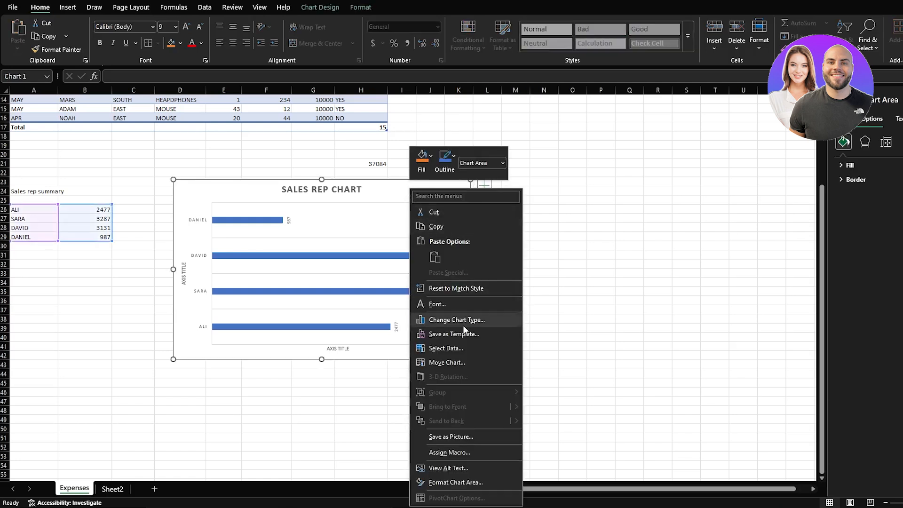
{"action": "left_click", "coordinate": [459, 363]}
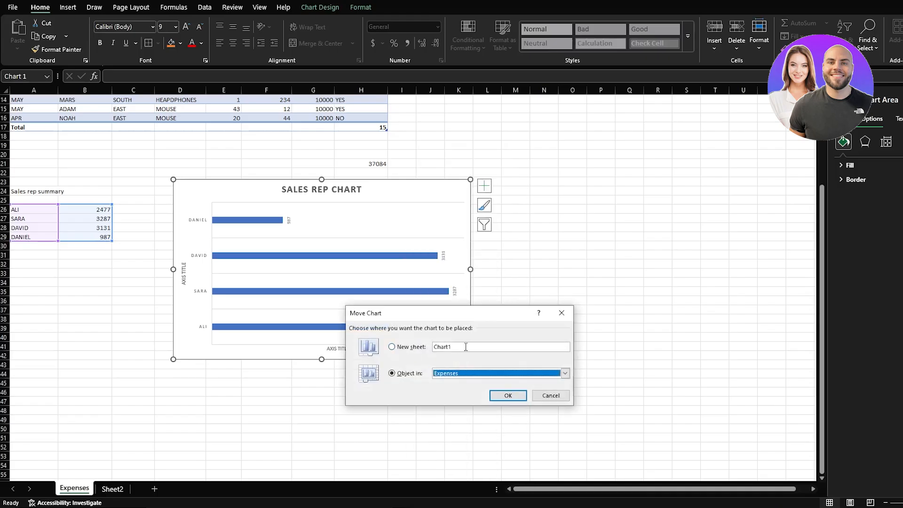
{"action": "left_click", "coordinate": [565, 374]}
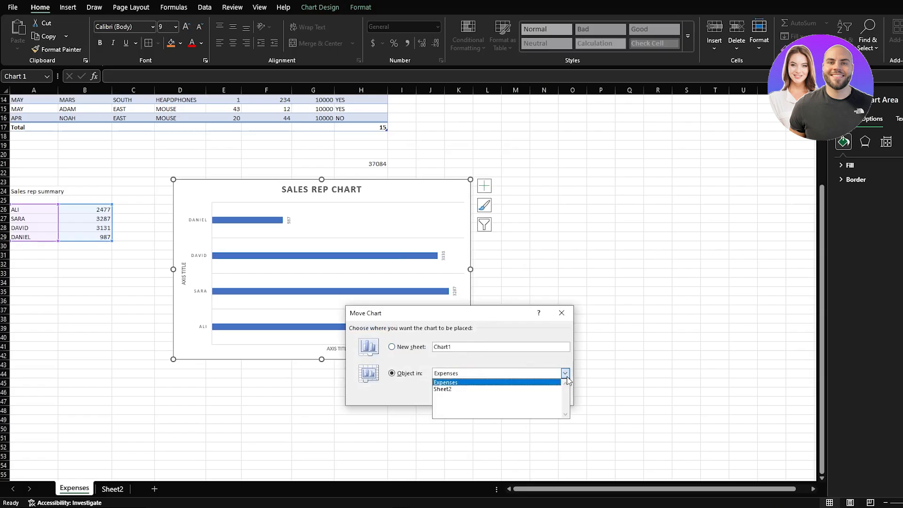
{"action": "left_click", "coordinate": [565, 375]}
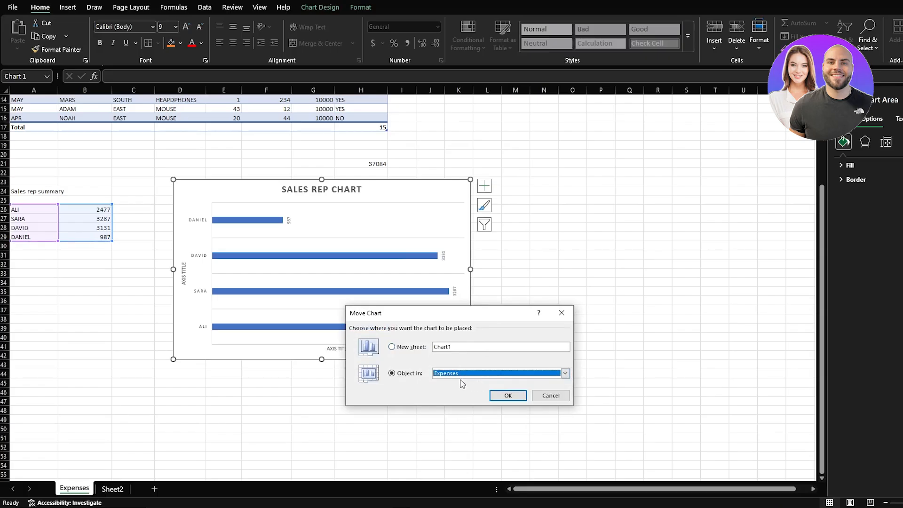
{"action": "left_click", "coordinate": [508, 396]}
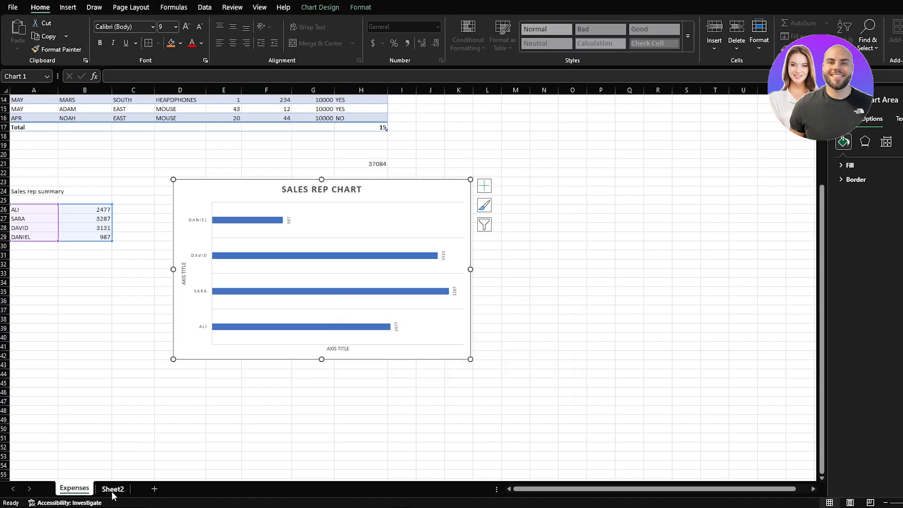
Step: Delete the sales rep chart and clear the sales rep summary in A24:B29
{"action": "left_click", "coordinate": [321, 390]}
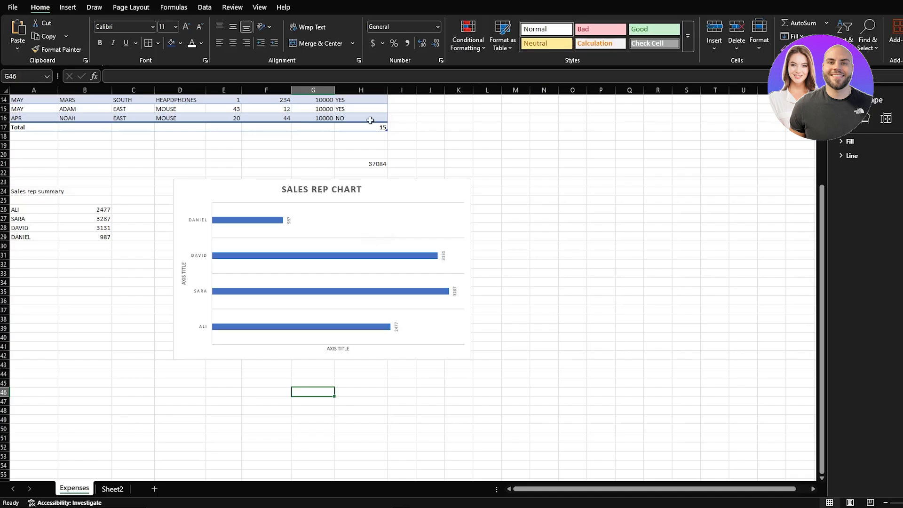
{"action": "left_click", "coordinate": [376, 192]}
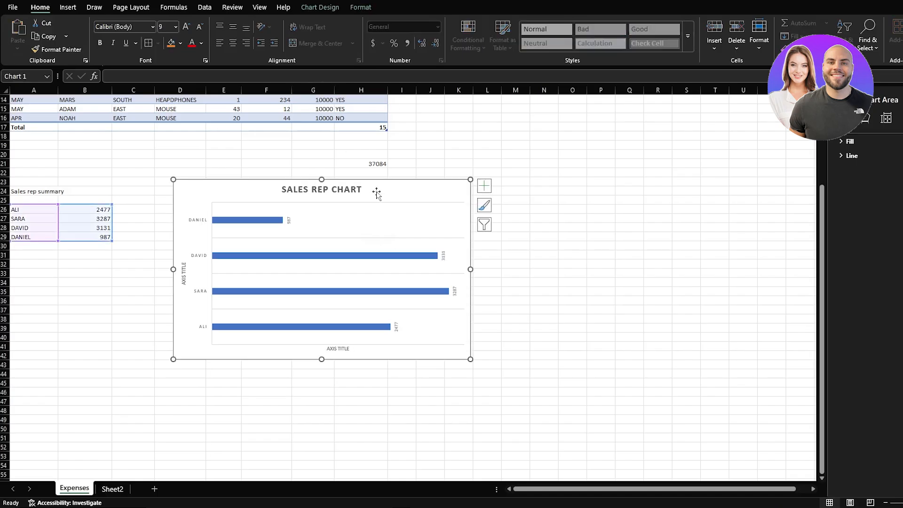
{"action": "key", "text": "Delete"}
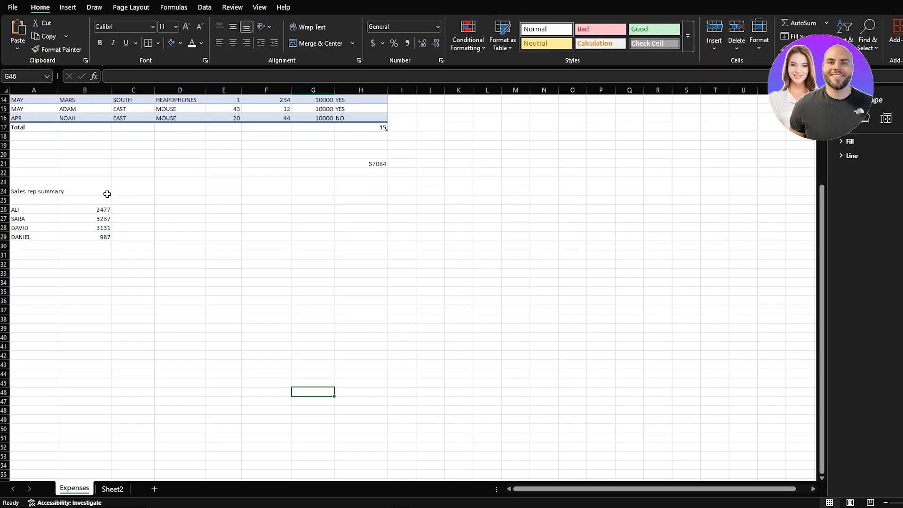
{"action": "left_click_drag", "start_coordinate": [100, 191], "coordinate": [32, 237]}
{"action": "key", "text": "Delete"}
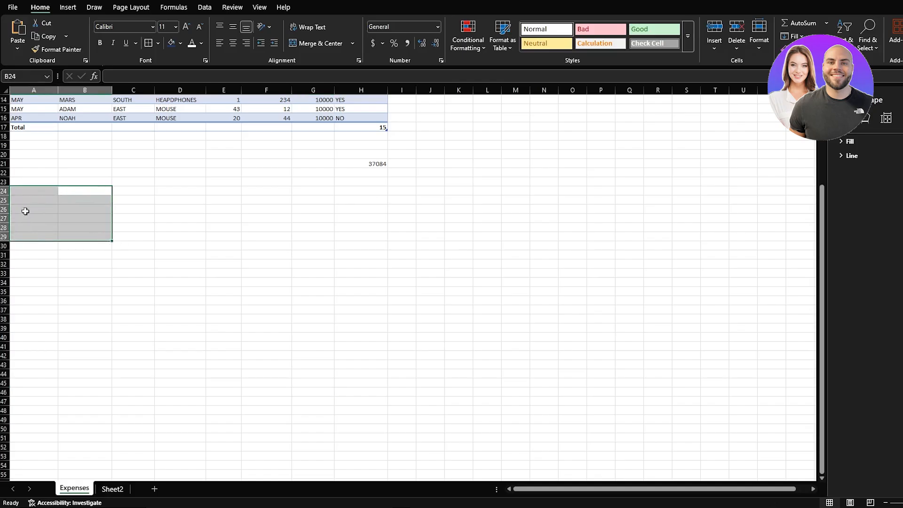
Step: Enter the headings MONTH in A24 and TOTAL REVENUE in B24 for a monthly summary
{"action": "left_click", "coordinate": [32, 192]}
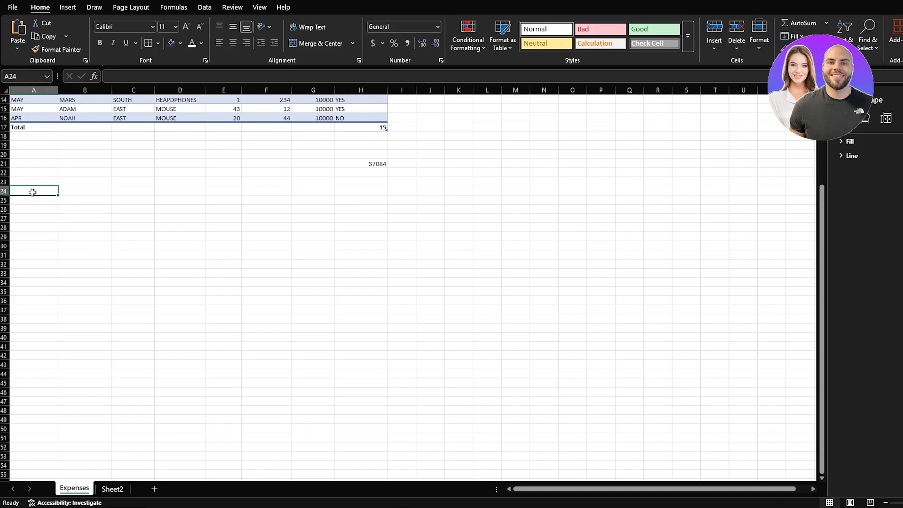
{"action": "type", "text": "MONTH"}
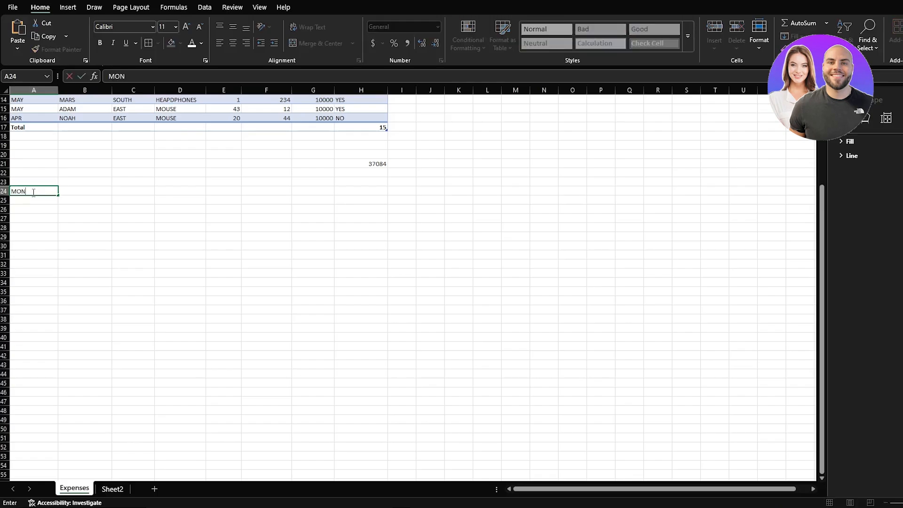
{"action": "key", "text": "ctrl+Return"}
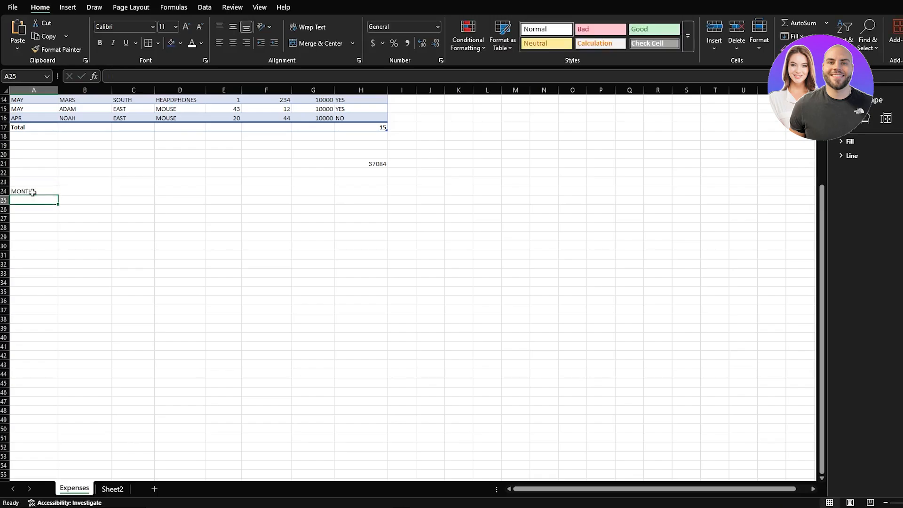
{"action": "left_click", "coordinate": [70, 192]}
{"action": "type", "text": "TOTAL REVENU"}
{"action": "key", "text": "Return"}
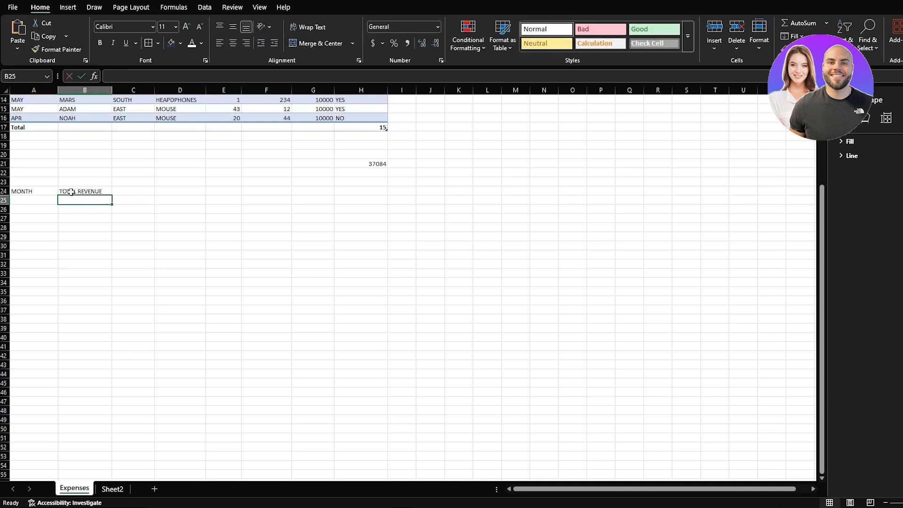
Step: List the months JAN, FEB, MAR, APR and MAY in A25:A29 under the MONTH heading
{"action": "left_click", "coordinate": [26, 203]}
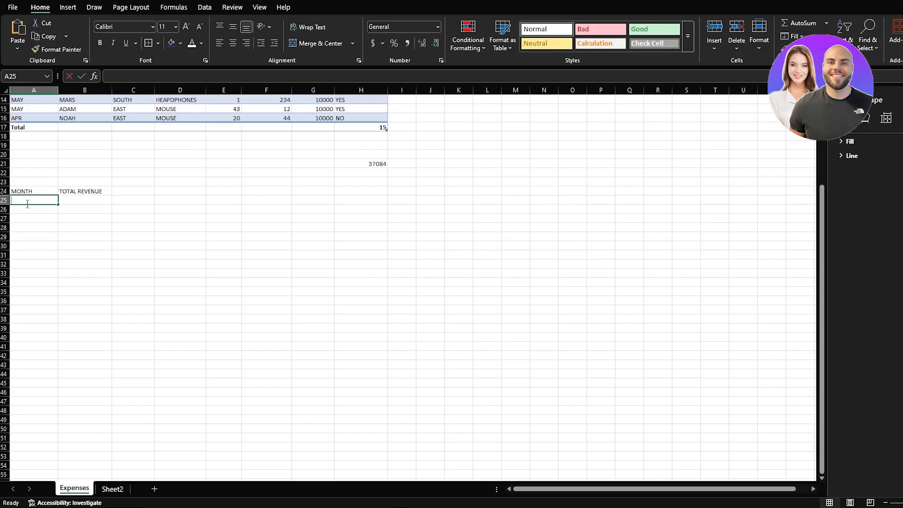
{"action": "type", "text": "JAN"}
{"action": "key", "text": "Return"}
{"action": "type", "text": "FEB"}
{"action": "key", "text": "Return"}
{"action": "type", "text": "MAR"}
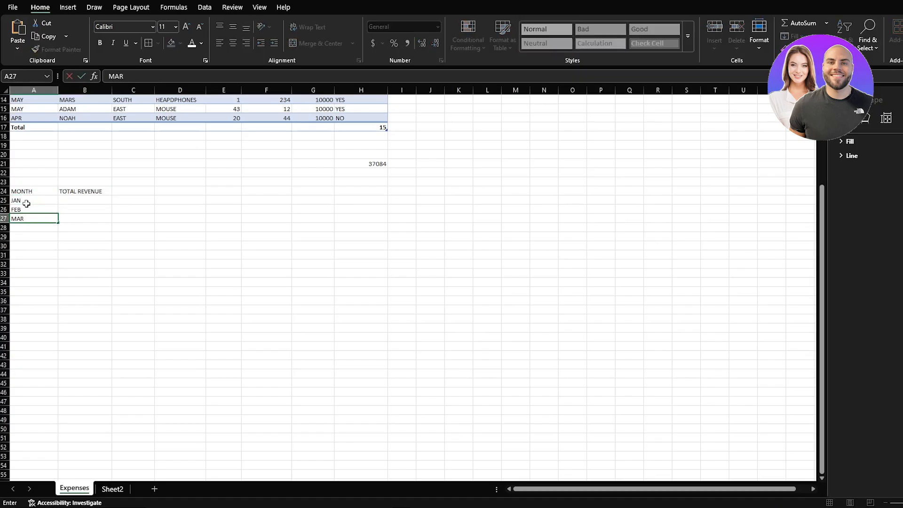
{"action": "key", "text": "Return"}
{"action": "type", "text": "APR"}
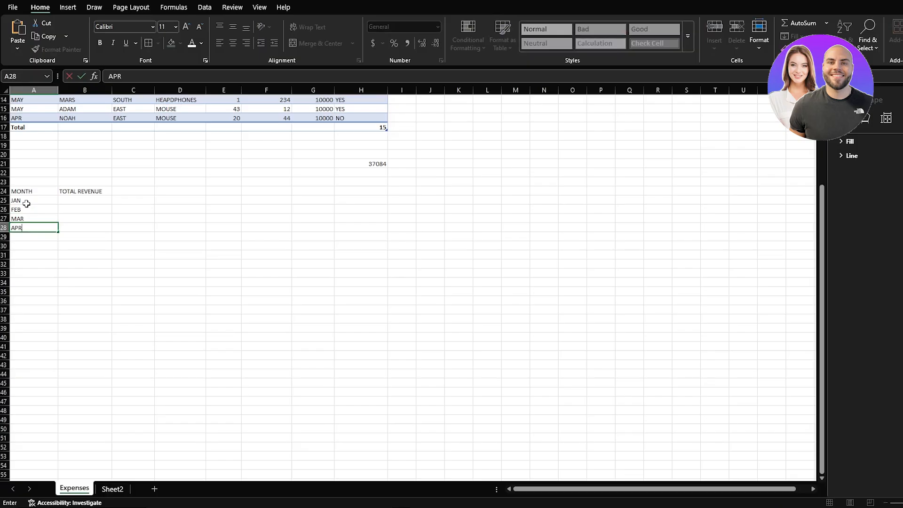
{"action": "key", "text": "Return"}
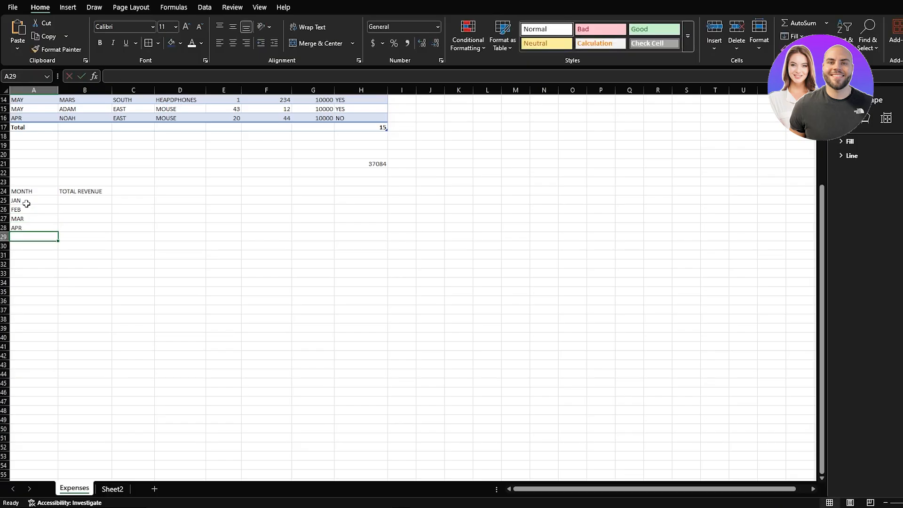
{"action": "type", "text": "MAY"}
{"action": "key", "text": "Return"}
Step: Put the earlier SUMIF revenue formula into B25 and replace its criteria range with Table2[MONTHS]
{"action": "left_click", "coordinate": [75, 201]}
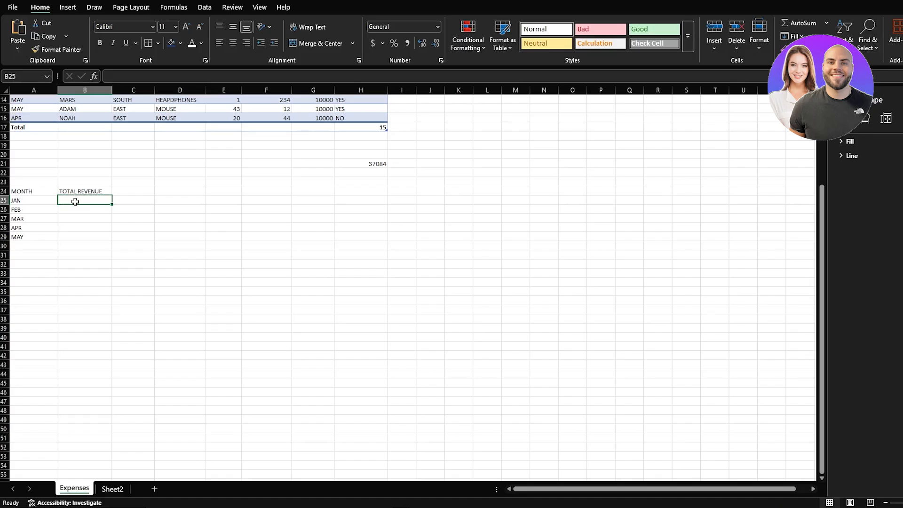
{"action": "double_click", "coordinate": [75, 201]}
{"action": "type", "text": "=SUMIF(Table2[SALES REP],\"ALI\",Table2[REVENUE])"}
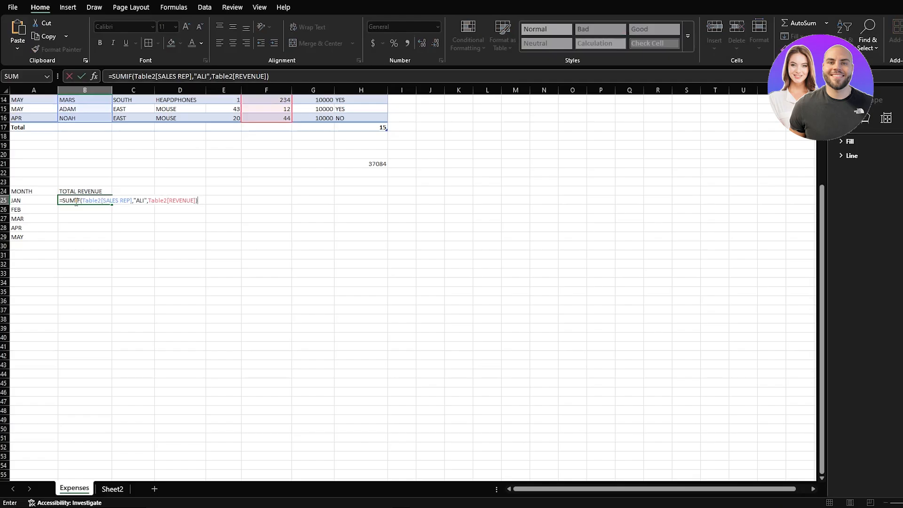
{"action": "left_click", "coordinate": [131, 201]}
{"action": "key", "text": "BackSpace"}
{"action": "key", "text": "BackSpace"}
{"action": "key", "text": "BackSpace"}
{"action": "key", "text": "BackSpace"}
{"action": "key", "text": "BackSpace"}
{"action": "key", "text": "BackSpace"}
{"action": "key", "text": "BackSpace"}
{"action": "key", "text": "BackSpace"}
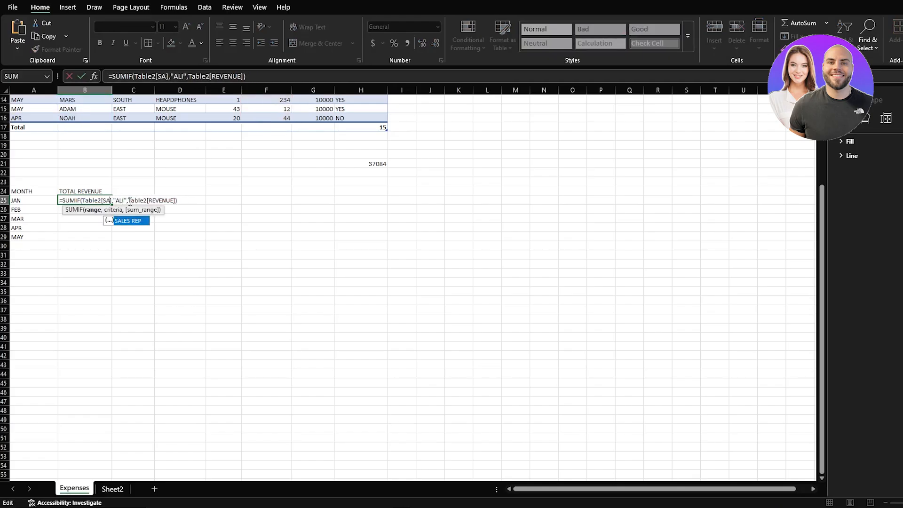
{"action": "key", "text": "BackSpace"}
{"action": "type", "text": "MONTH"}
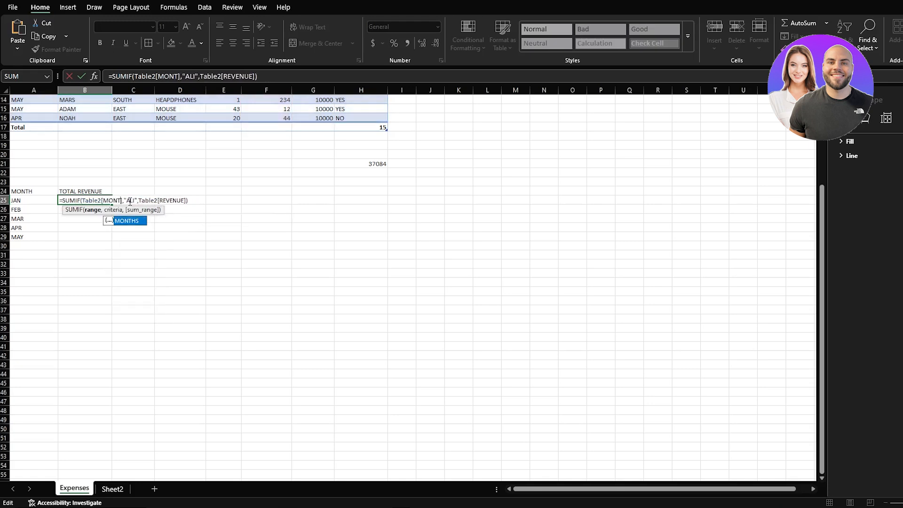
{"action": "type", "text": "S"}
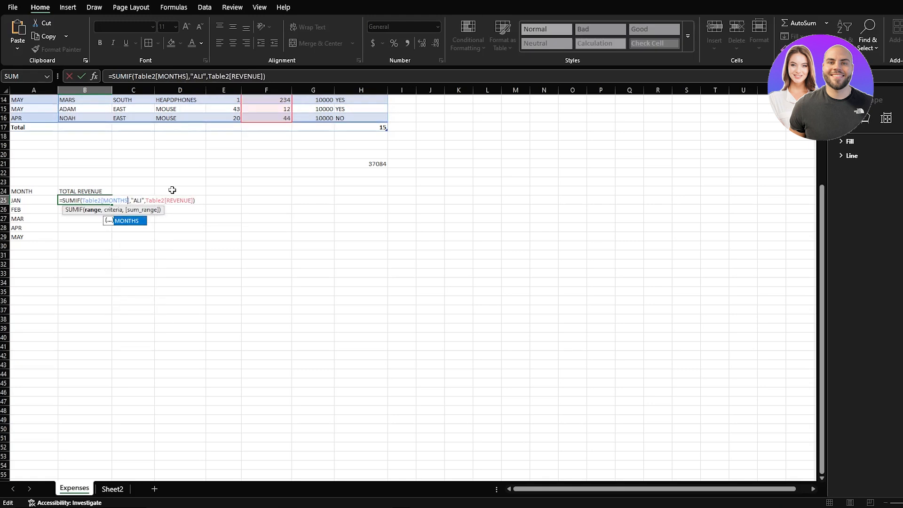
Step: Set the criterion in B25's SUMIF formula to "JAN" and commit the formula
{"action": "left_click", "coordinate": [142, 200]}
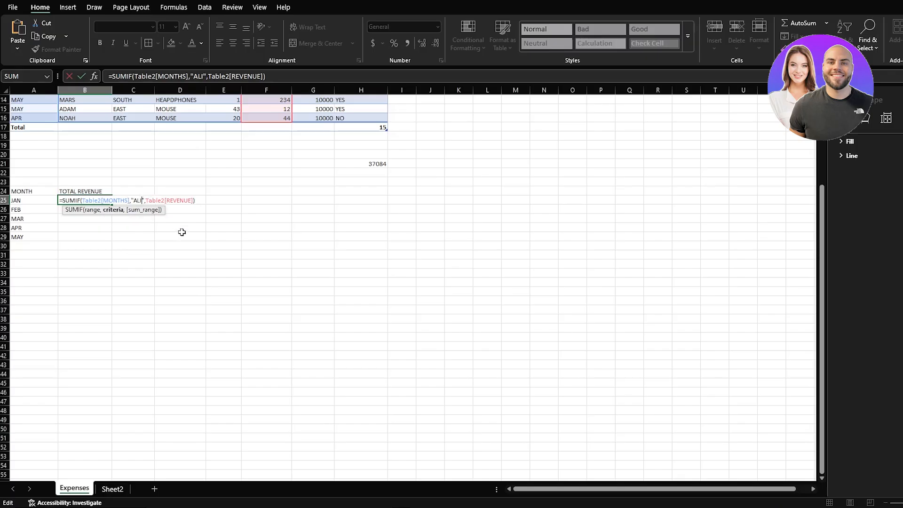
{"action": "key", "text": "BackSpace"}
{"action": "key", "text": "BackSpace"}
{"action": "key", "text": "BackSpace"}
{"action": "type", "text": "JAN"}
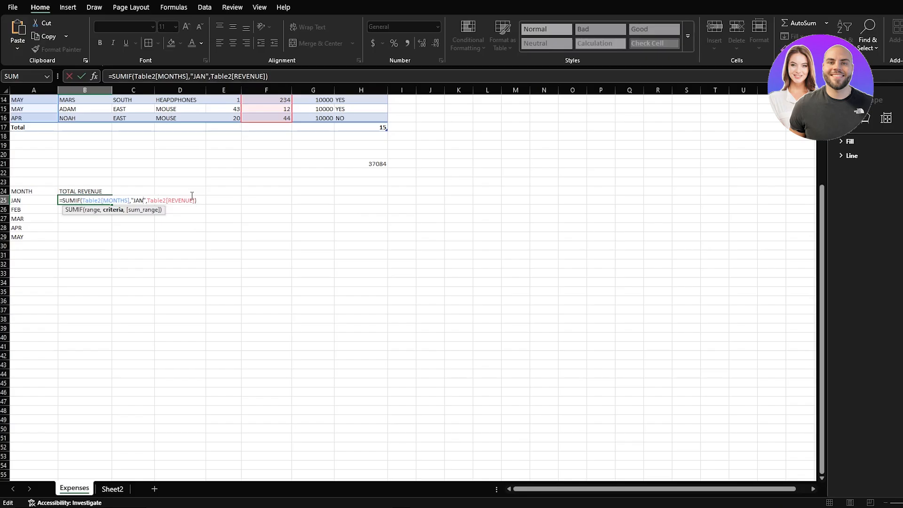
{"action": "key", "text": "Return"}
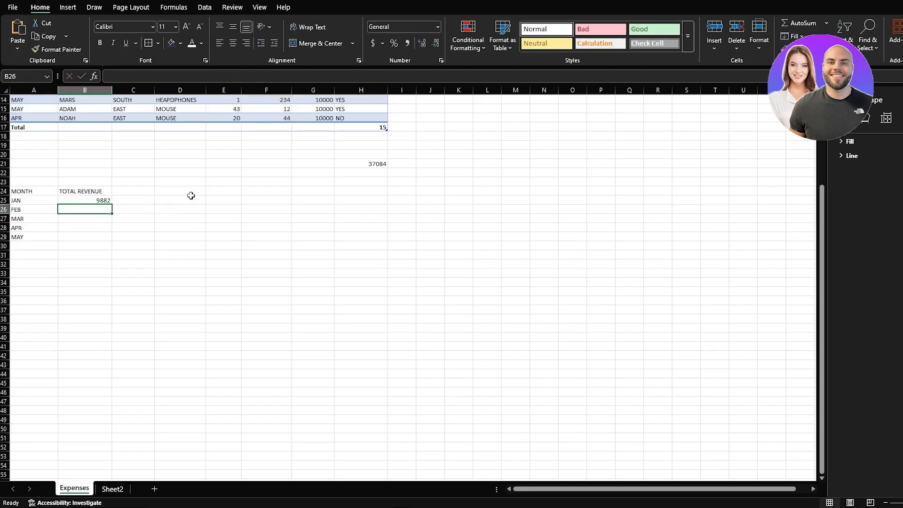
{"action": "scroll", "coordinate": [191, 195], "scroll_direction": "up", "scroll_amount": 5}
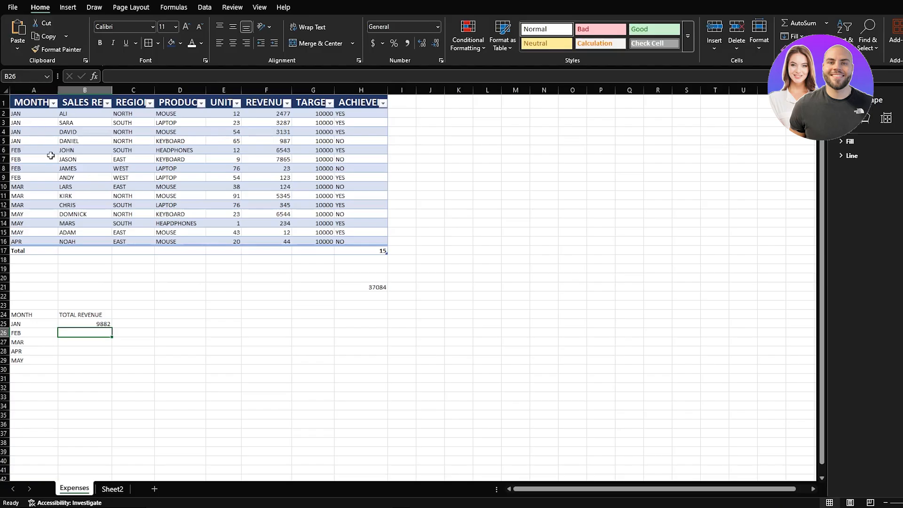
{"action": "left_click", "coordinate": [96, 324]}
{"action": "left_click_drag", "start_coordinate": [285, 75], "coordinate": [107, 77]}
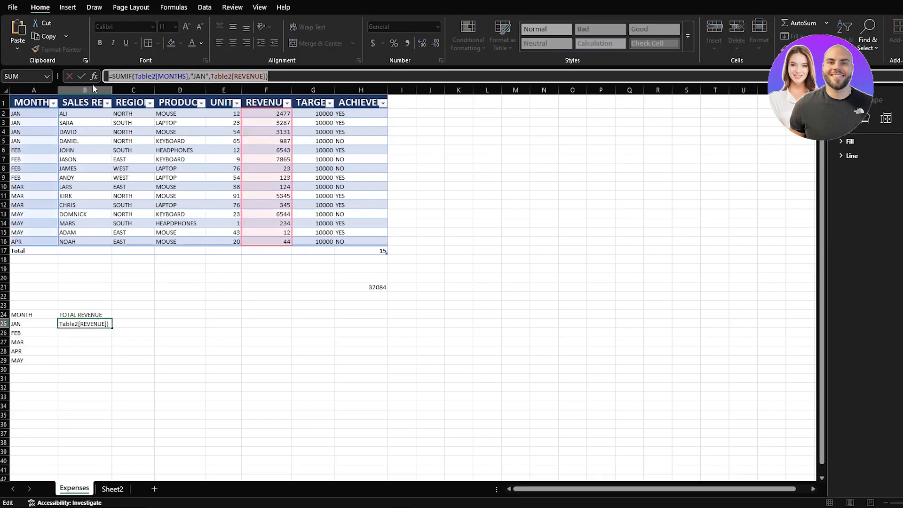
{"action": "type", "text": "="}
{"action": "left_click", "coordinate": [207, 345]}
{"action": "left_click", "coordinate": [86, 339]}
{"action": "key", "text": "Escape"}
{"action": "double_click", "coordinate": [94, 333]}
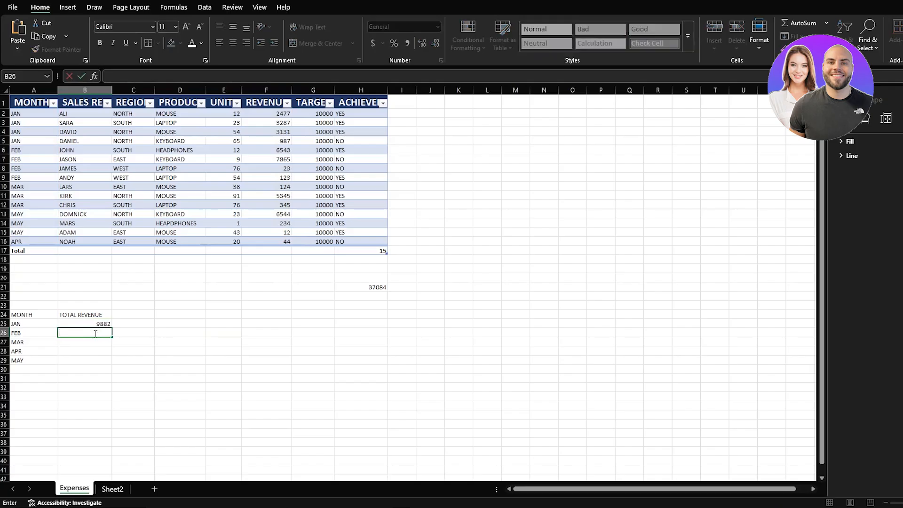
Step: Copy the text of the JAN SUMIF formula from B25 into B26
{"action": "left_click", "coordinate": [99, 325]}
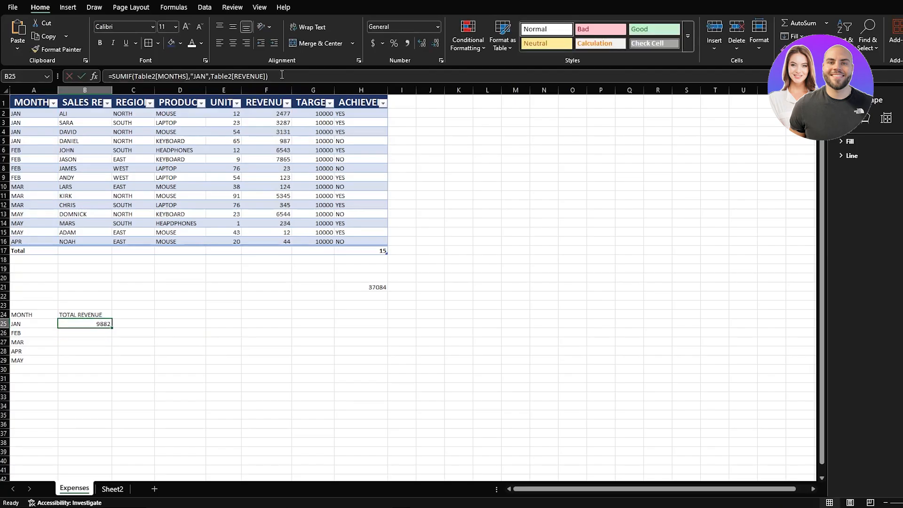
{"action": "left_click_drag", "start_coordinate": [282, 75], "coordinate": [70, 75]}
{"action": "key", "text": "ctrl+c"}
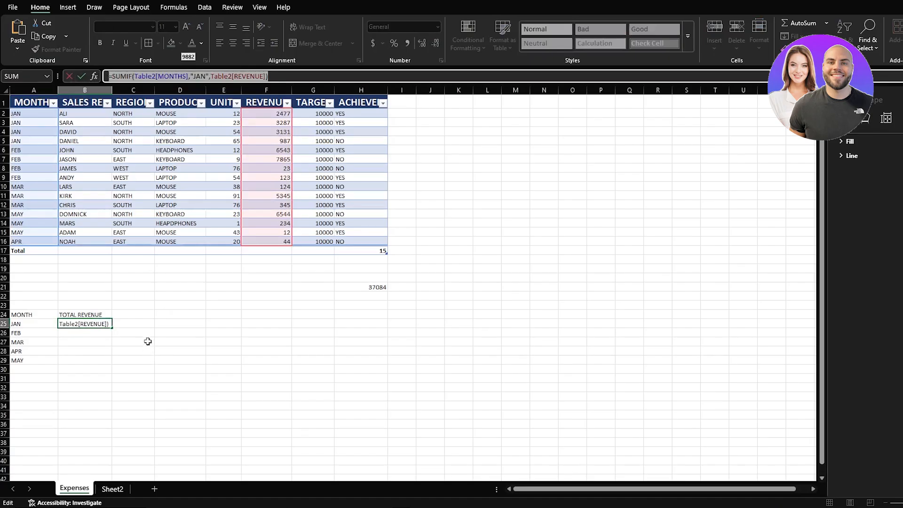
{"action": "key", "text": "Escape"}
{"action": "left_click", "coordinate": [89, 332]}
{"action": "double_click", "coordinate": [90, 333]}
{"action": "key", "text": "ctrl+v"}
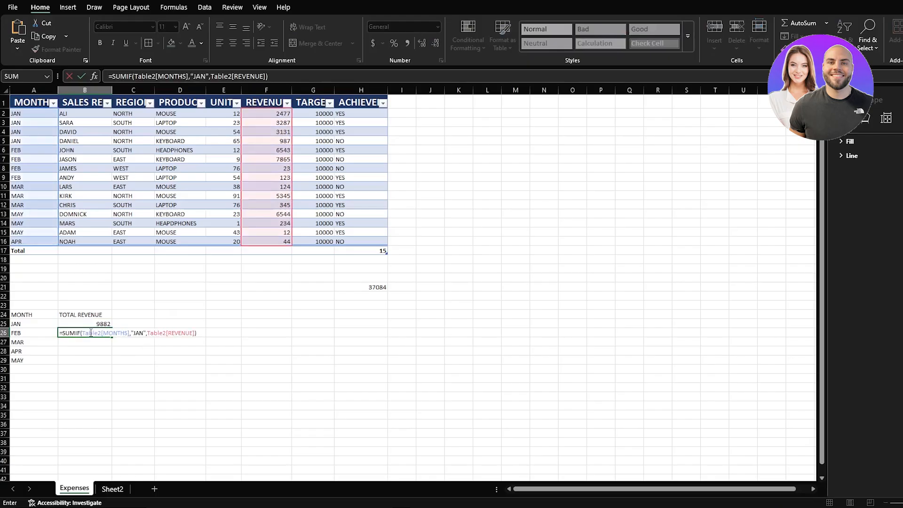
Step: Change the criterion in B26's SUMIF formula to "FEB" and commit it
{"action": "left_click", "coordinate": [144, 332]}
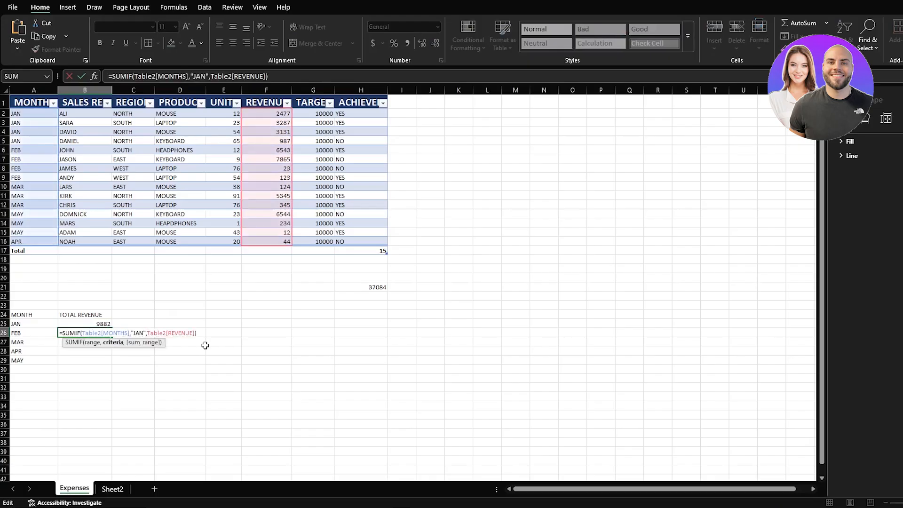
{"action": "key", "text": "BackSpace"}
{"action": "key", "text": "BackSpace"}
{"action": "key", "text": "BackSpace"}
{"action": "type", "text": "FE"}
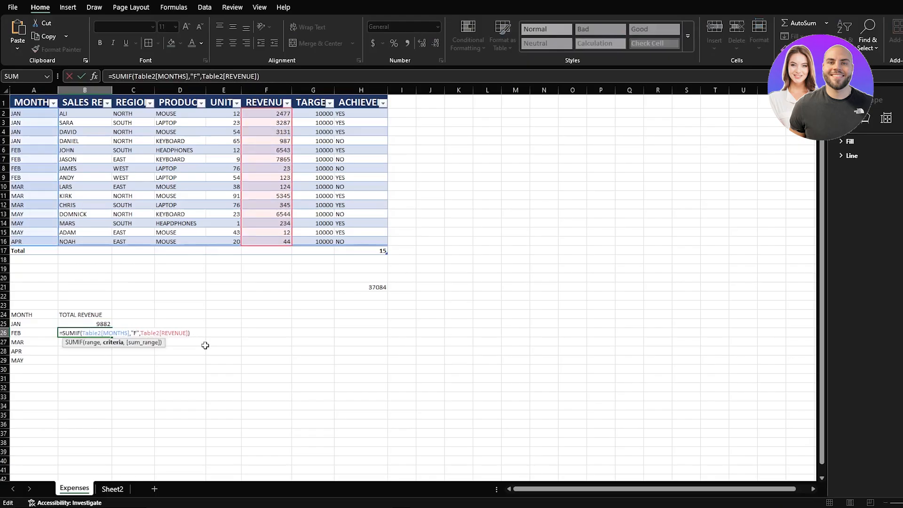
{"action": "type", "text": "B"}
{"action": "key", "text": "Return"}
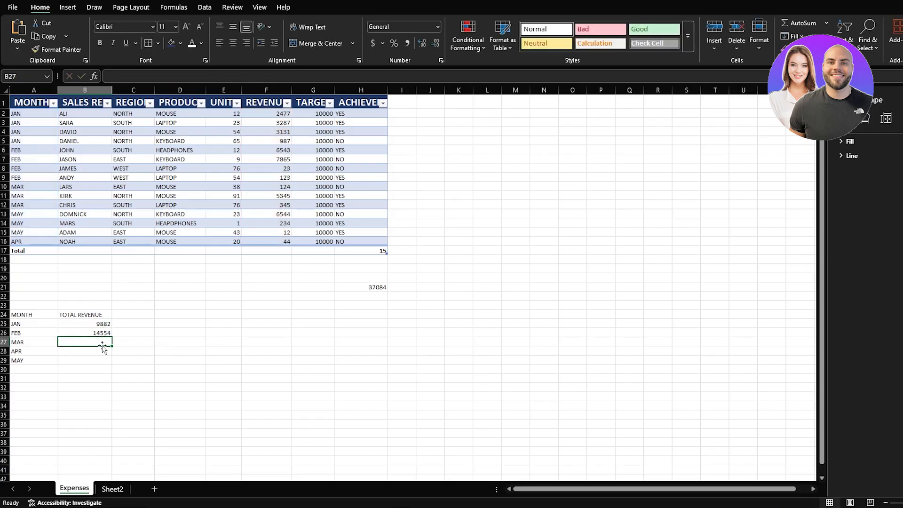
Step: Paste the same SUMIF formula into B27 and commit it with "NAR" as the month criterion
{"action": "type", "text": "=SUMIF(Table2[MONTH],\"JAN\",Table2[REVENUE])"}
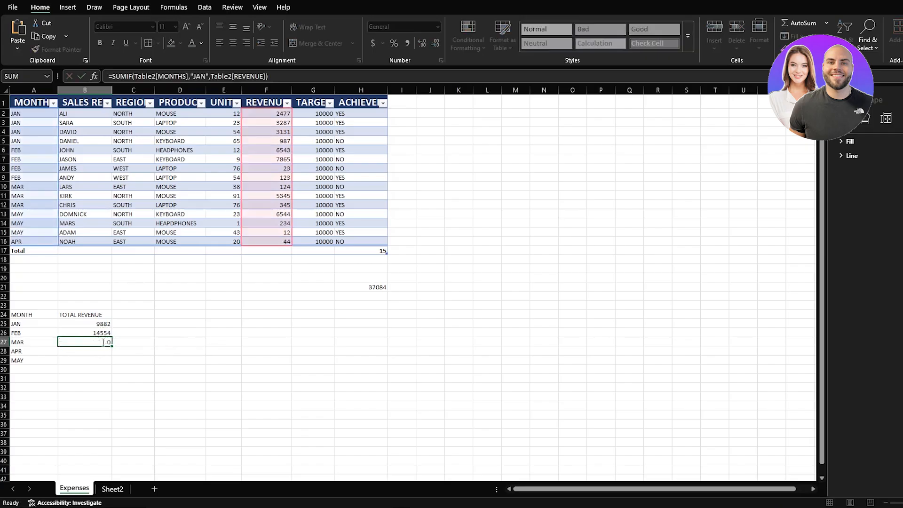
{"action": "key", "text": "Left"}
{"action": "left_click", "coordinate": [102, 342]}
{"action": "double_click", "coordinate": [102, 342]}
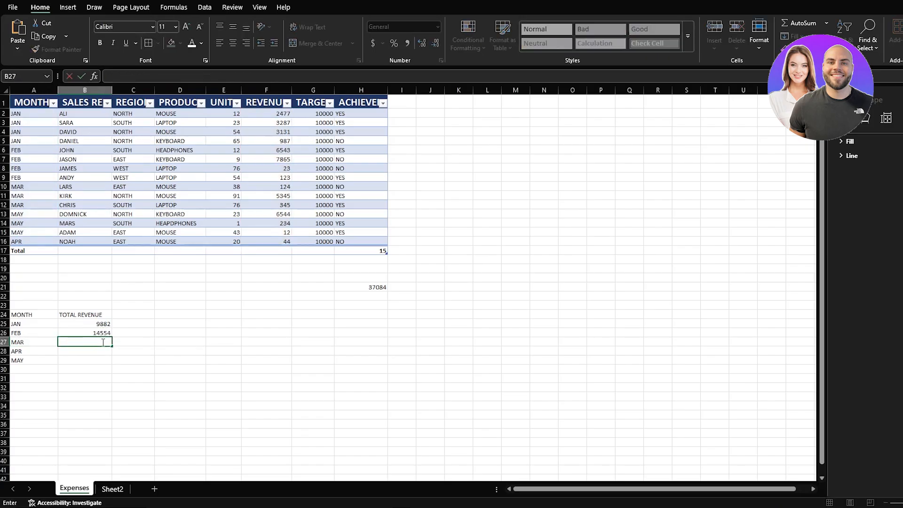
{"action": "double_click", "coordinate": [140, 342]}
{"action": "key", "text": "Delete"}
{"action": "type", "text": "NAR"}
{"action": "key", "text": "Return"}
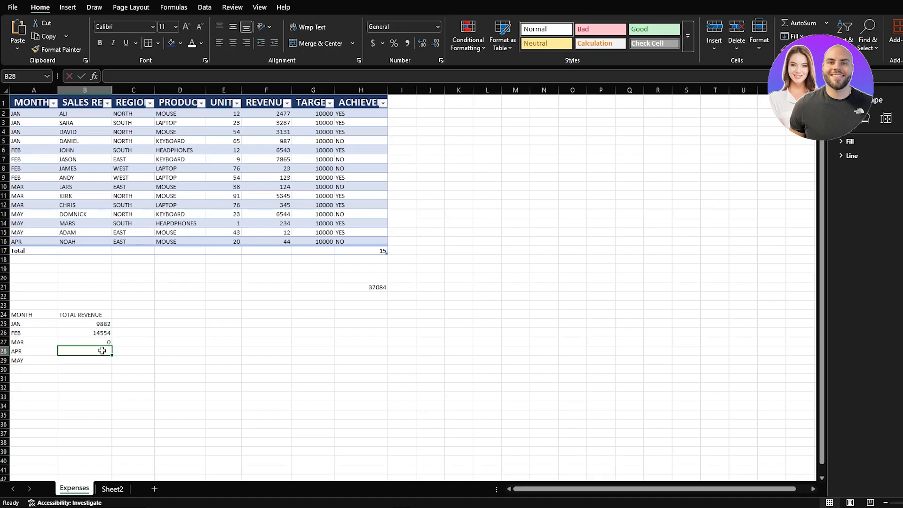
Step: Correct the criterion in B27's SUMIF formula to "MAR" and commit it
{"action": "double_click", "coordinate": [103, 351]}
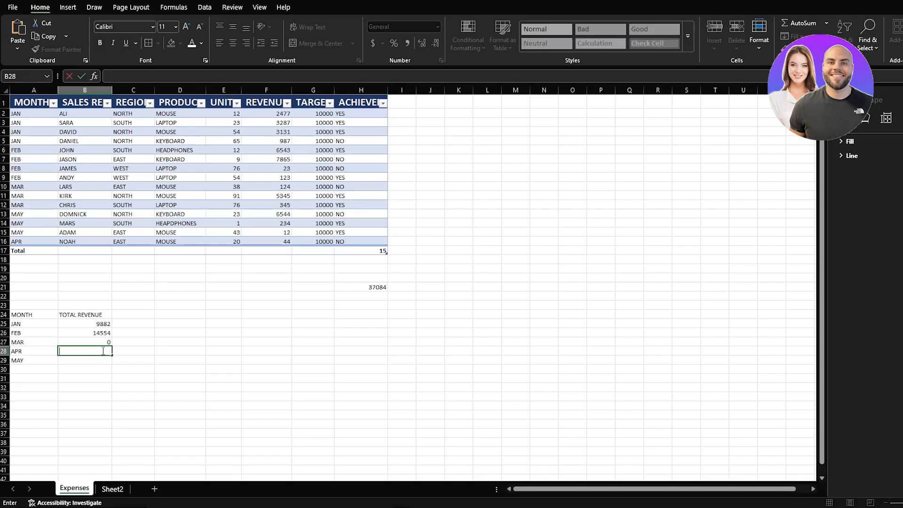
{"action": "key", "text": "Escape"}
{"action": "left_click", "coordinate": [97, 341]}
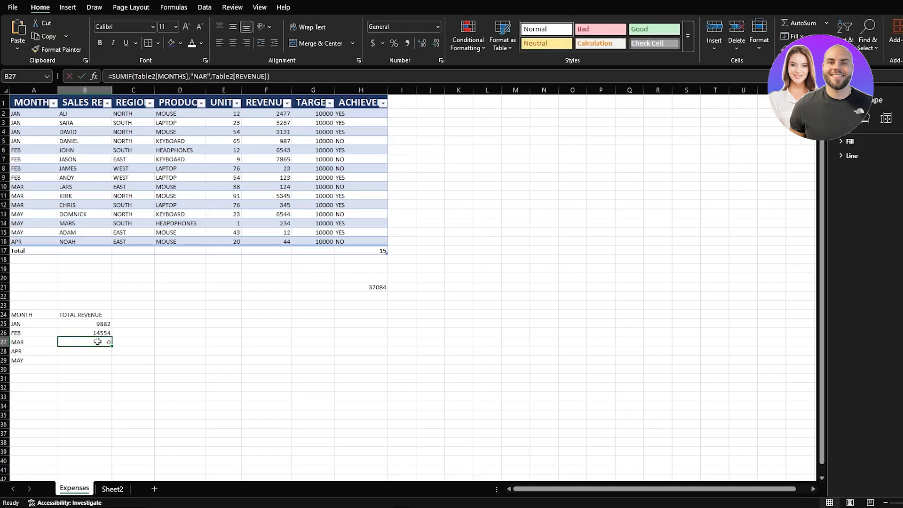
{"action": "left_click", "coordinate": [201, 76]}
{"action": "key", "text": "BackSpace"}
{"action": "type", "text": "M"}
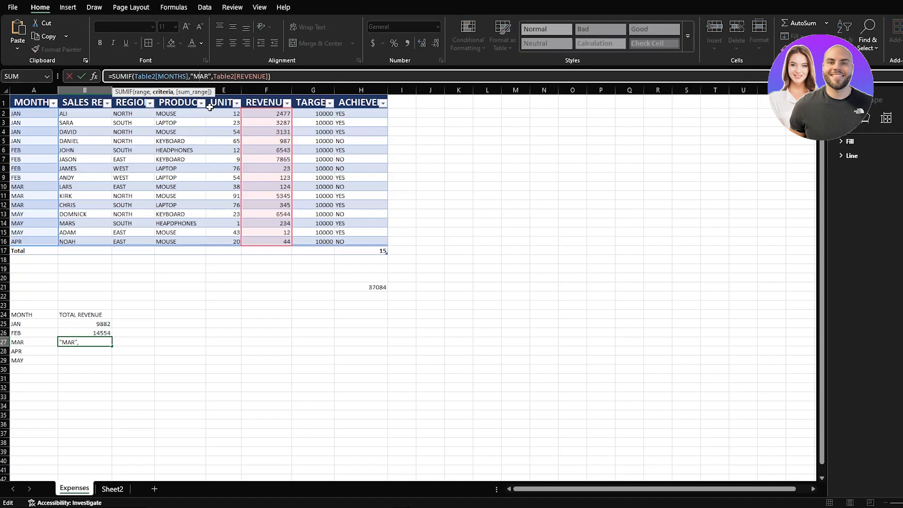
{"action": "key", "text": "Return"}
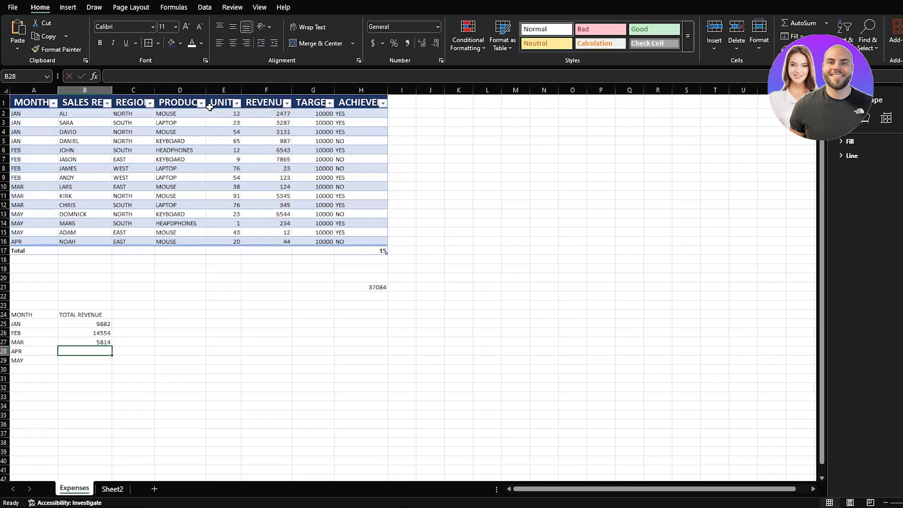
Step: Paste the copied SUMIF formula into B28, change its criterion to "APR" and commit it
{"action": "double_click", "coordinate": [86, 352]}
{"action": "key", "text": "ctrl+v"}
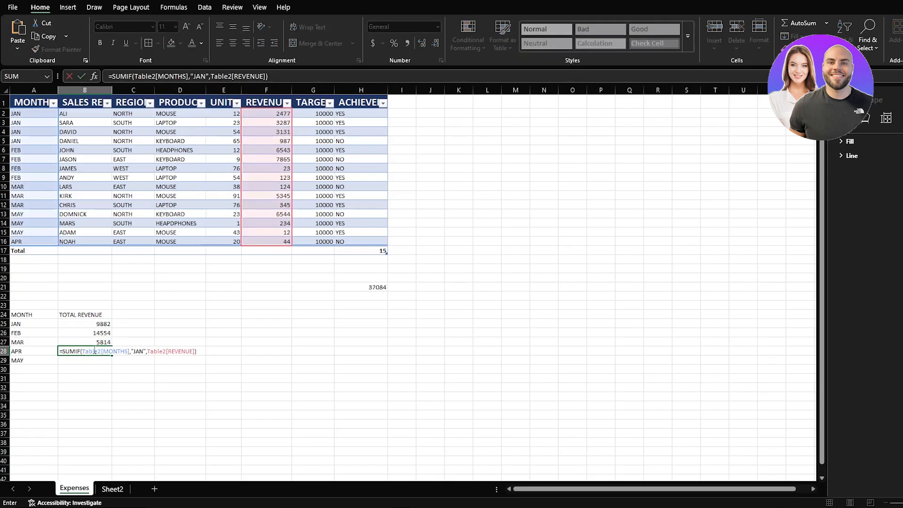
{"action": "left_click", "coordinate": [143, 351]}
{"action": "key", "text": "BackSpace"}
{"action": "key", "text": "BackSpace"}
{"action": "key", "text": "BackSpace"}
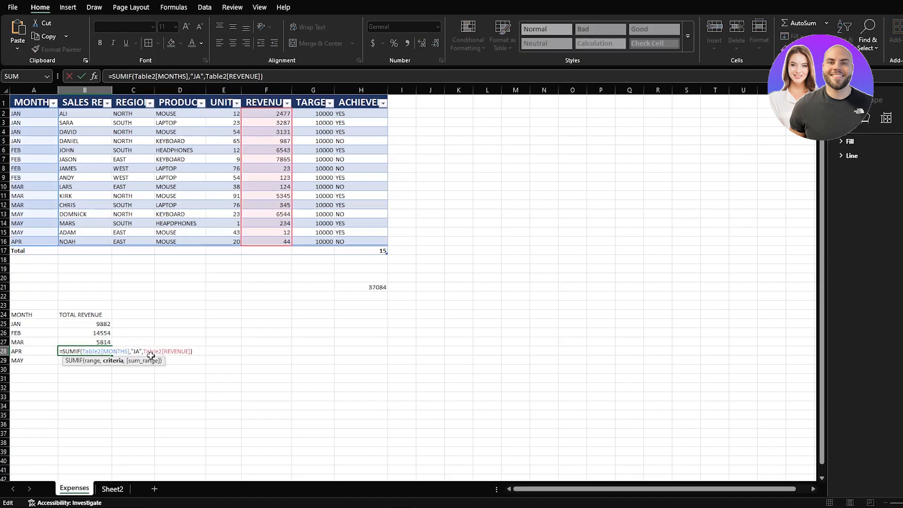
{"action": "type", "text": "APR"}
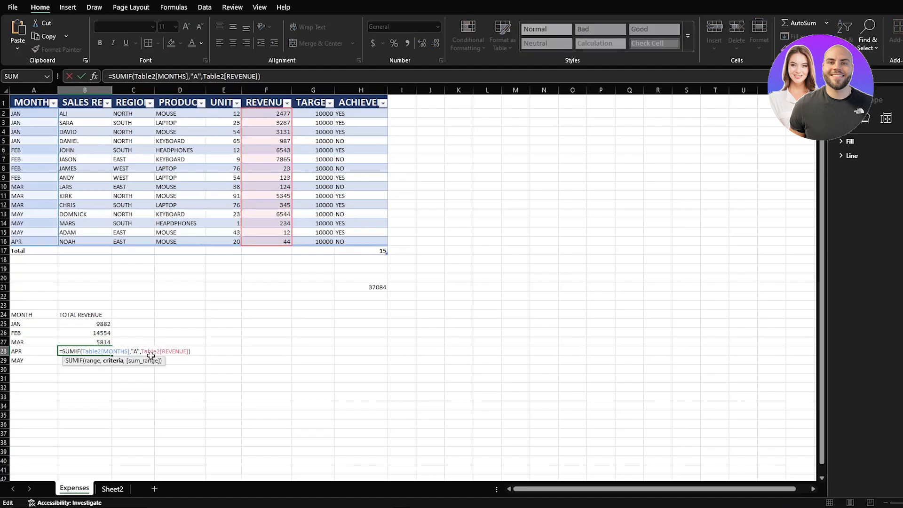
{"action": "key", "text": "Return"}
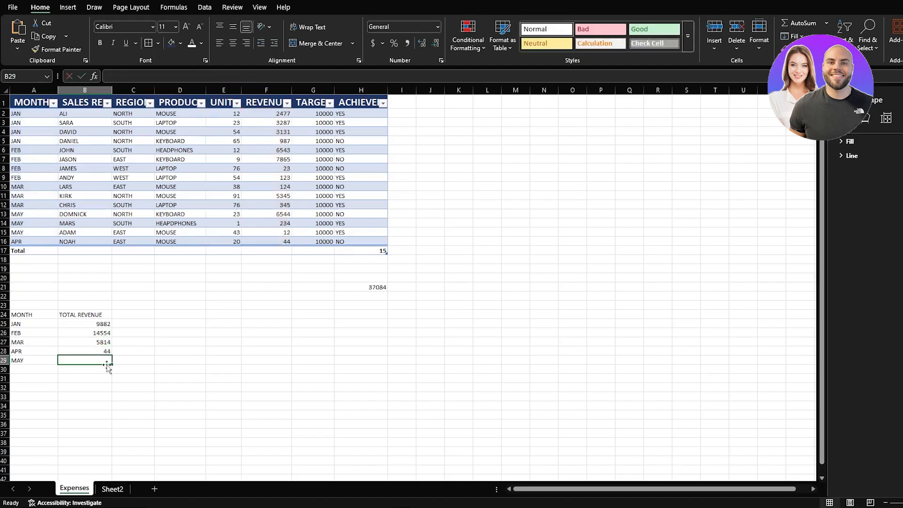
Step: Paste the copied SUMIF formula into B29, change its criterion to "MAY" and commit it
{"action": "double_click", "coordinate": [98, 360]}
{"action": "key", "text": "ctrl+v"}
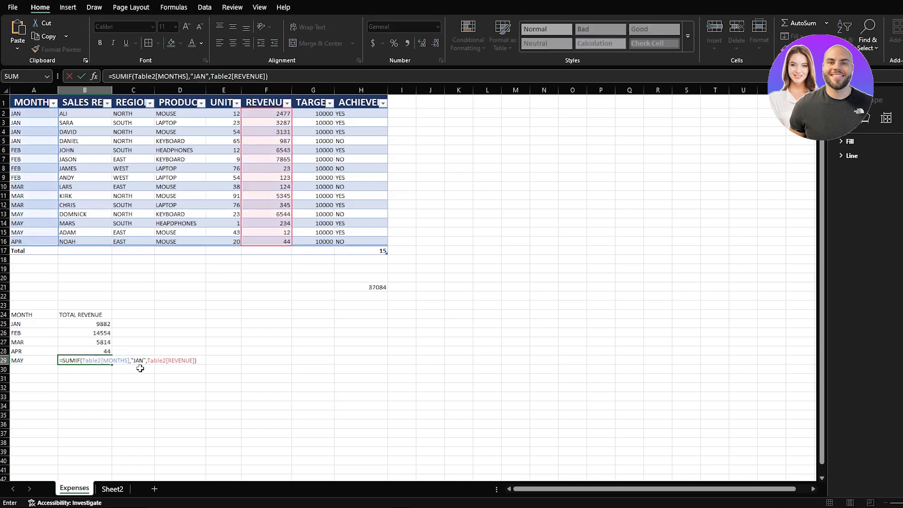
{"action": "left_click", "coordinate": [143, 360]}
{"action": "key", "text": "BackSpace"}
{"action": "key", "text": "BackSpace"}
{"action": "key", "text": "BackSpace"}
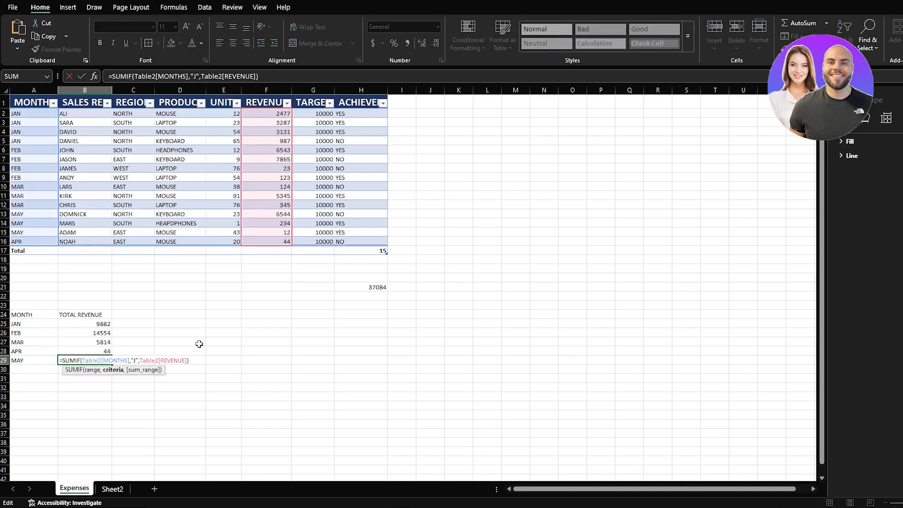
{"action": "type", "text": "MAY"}
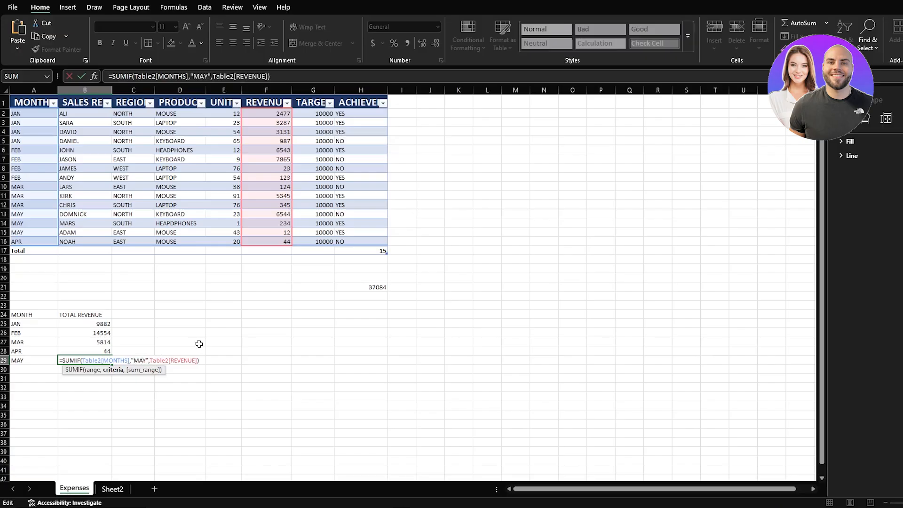
{"action": "key", "text": "Return"}
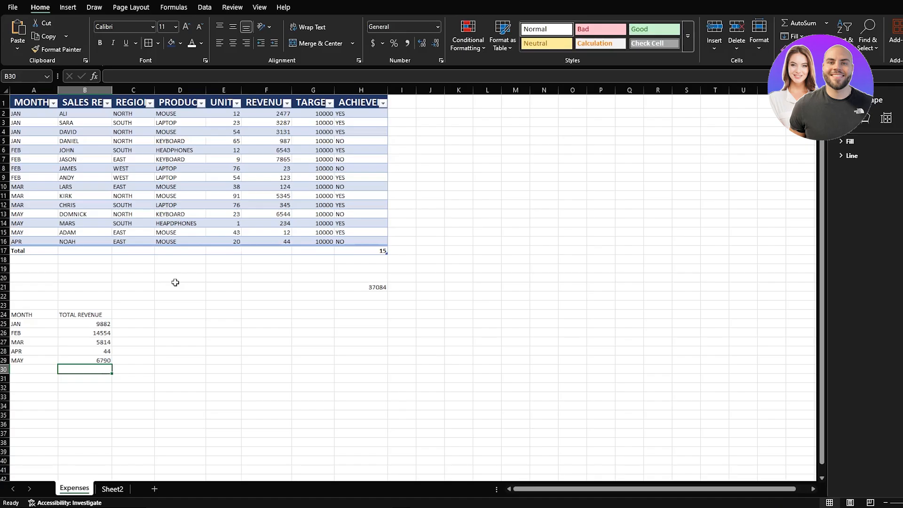
Step: Insert a 2-D line chart with markers from A24:B29 and place it beside the monthly summary, below the sales table
{"action": "left_click_drag", "start_coordinate": [37, 314], "coordinate": [103, 360]}
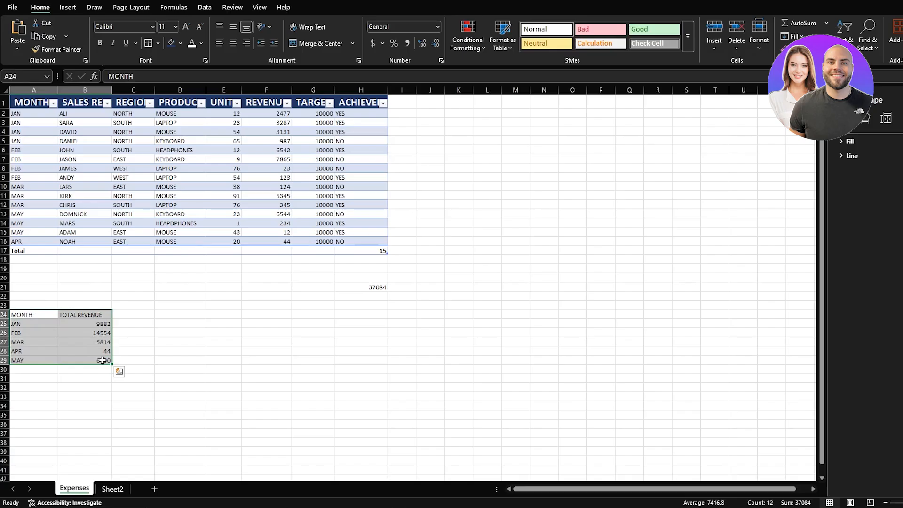
{"action": "left_click", "coordinate": [69, 9]}
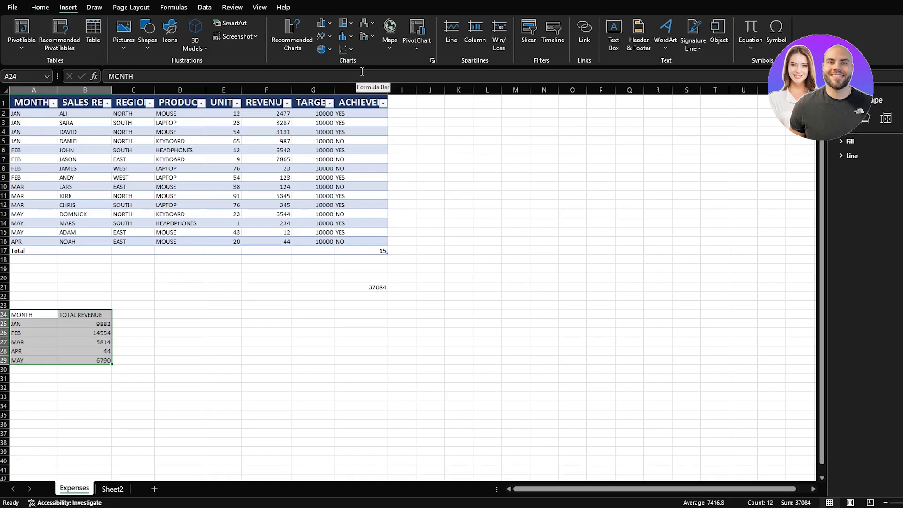
{"action": "left_click", "coordinate": [318, 36]}
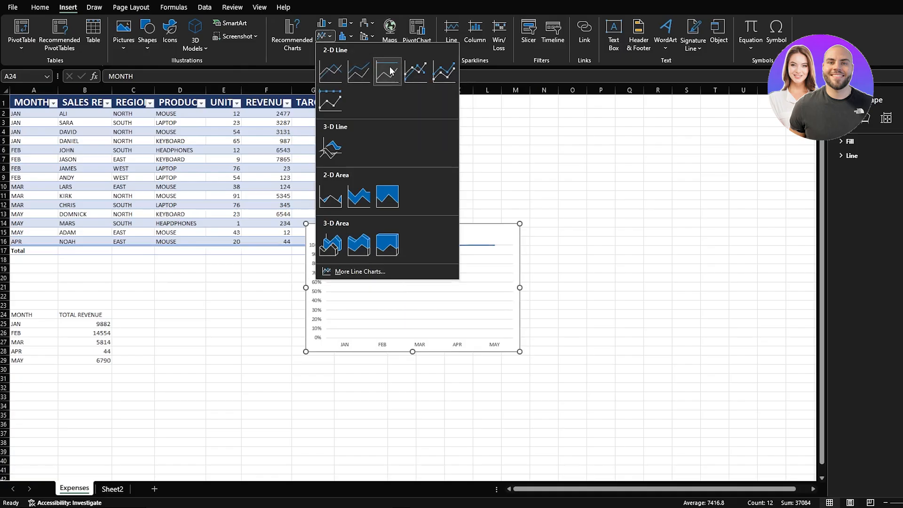
{"action": "left_click", "coordinate": [416, 71]}
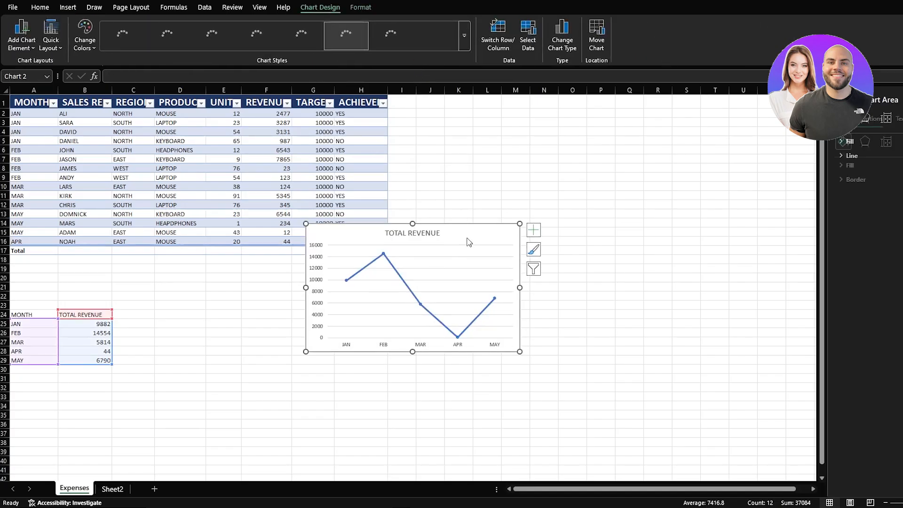
{"action": "left_click_drag", "start_coordinate": [475, 231], "coordinate": [363, 292]}
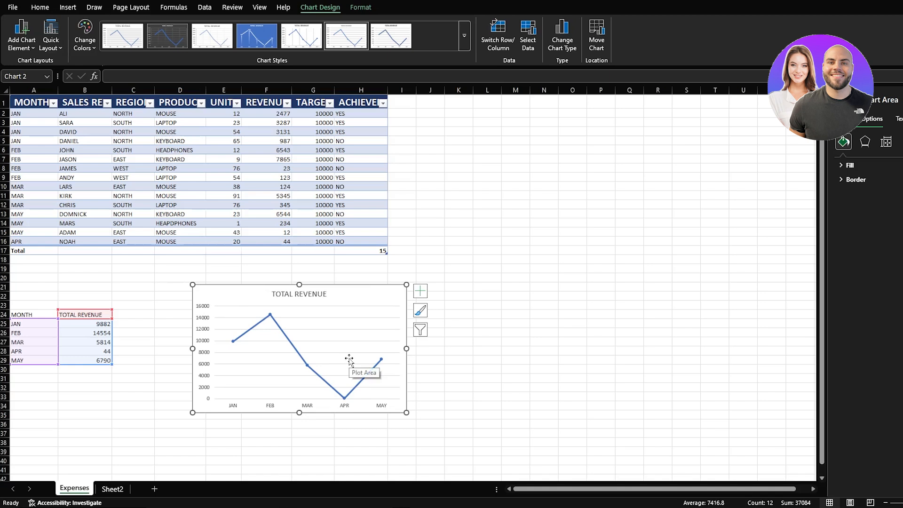
Step: Add a trendline to the TOTAL REVENUE line chart
{"action": "right_click", "coordinate": [357, 296]}
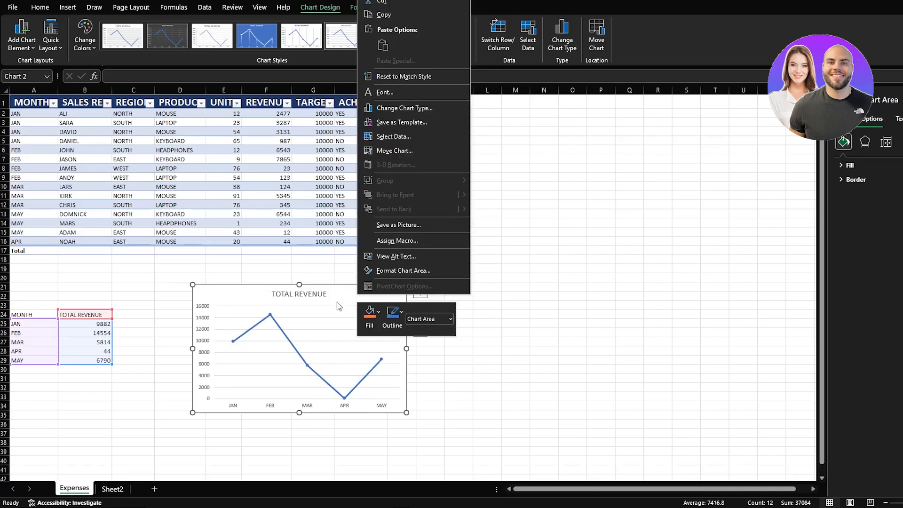
{"action": "left_click", "coordinate": [338, 303]}
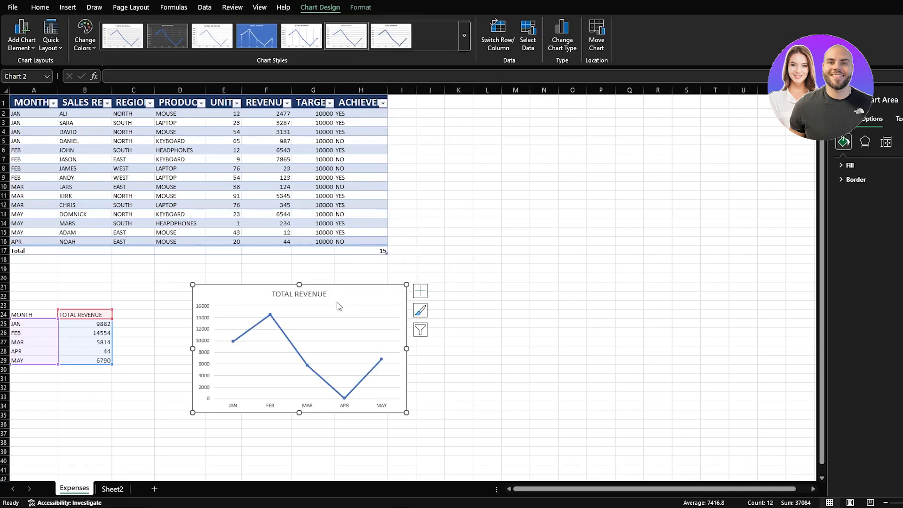
{"action": "left_click", "coordinate": [421, 292]}
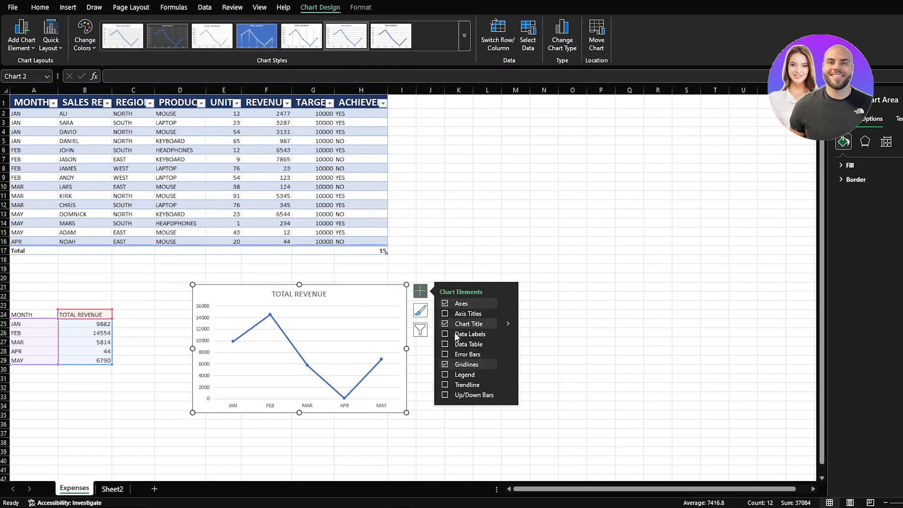
{"action": "left_click", "coordinate": [445, 385]}
{"action": "left_click", "coordinate": [445, 385]}
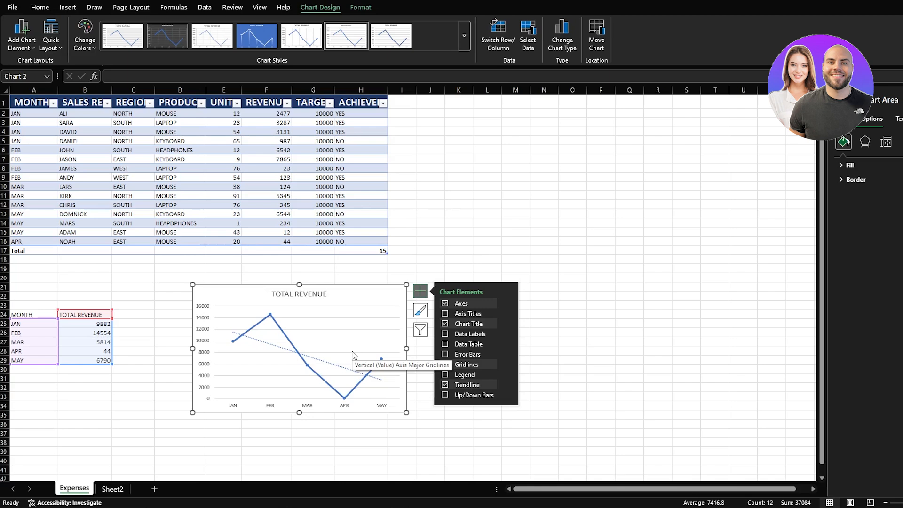
{"action": "right_click", "coordinate": [374, 292]}
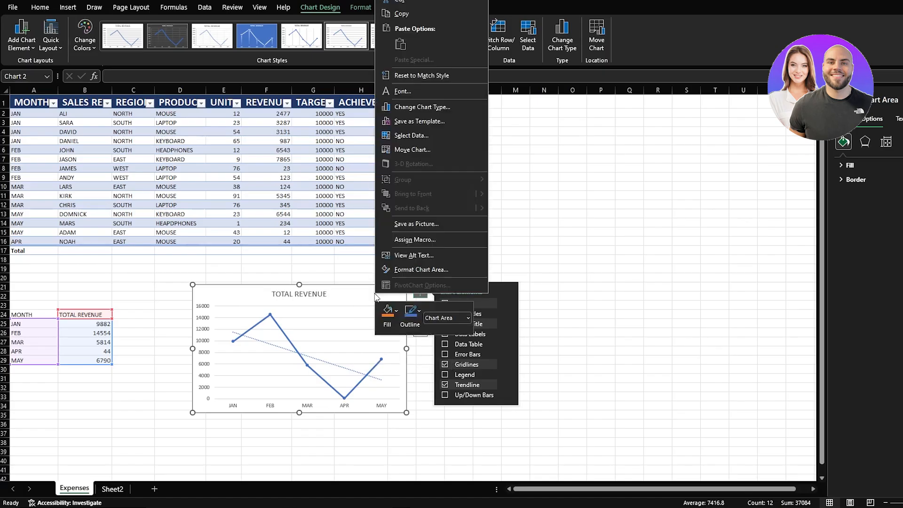
{"action": "left_click", "coordinate": [358, 295]}
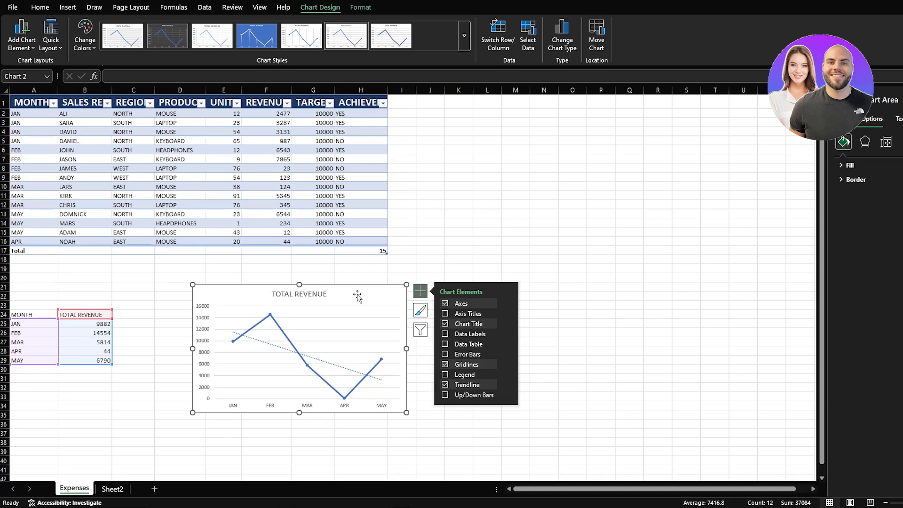
Step: Delete the TOTAL REVENUE line chart from the sheet
{"action": "left_click", "coordinate": [408, 268]}
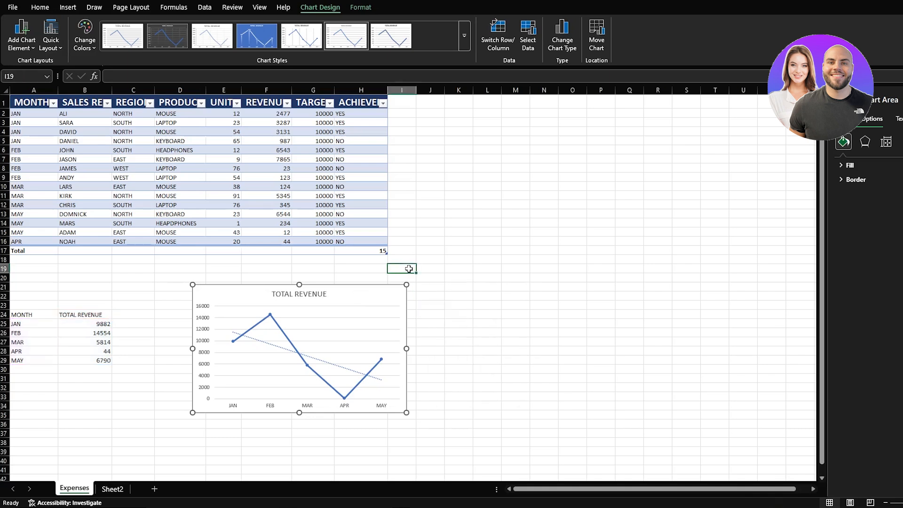
{"action": "left_click", "coordinate": [352, 298]}
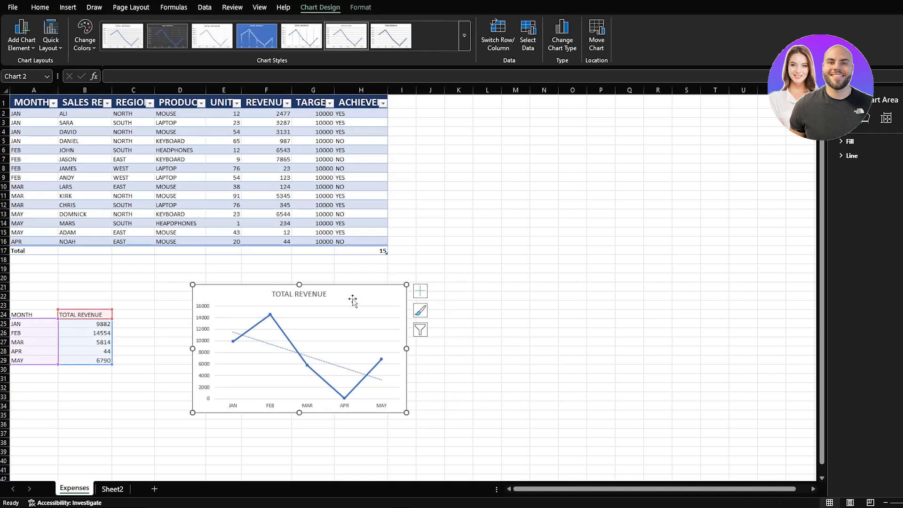
{"action": "key", "text": "Delete"}
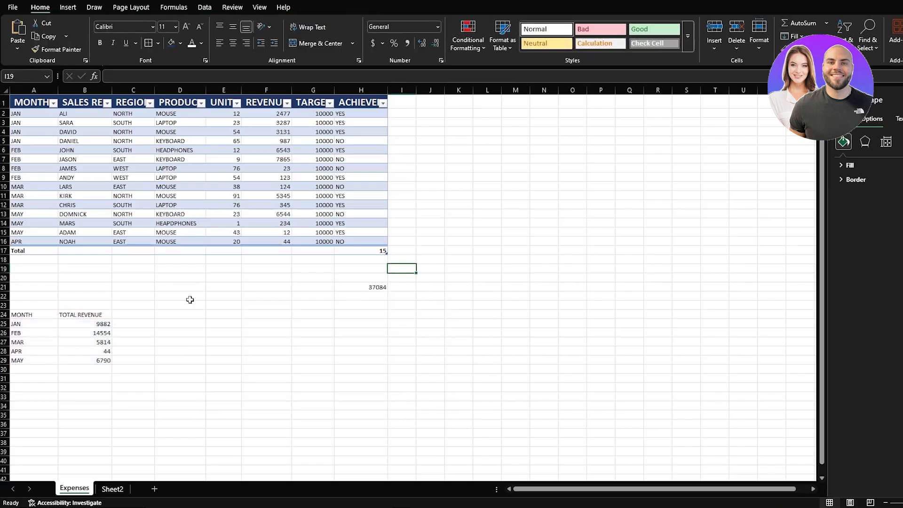
Step: Insert a 2-D pie chart from the monthly revenue summary A24:B29 and place it below the sales table
{"action": "left_click_drag", "start_coordinate": [26, 314], "coordinate": [107, 365]}
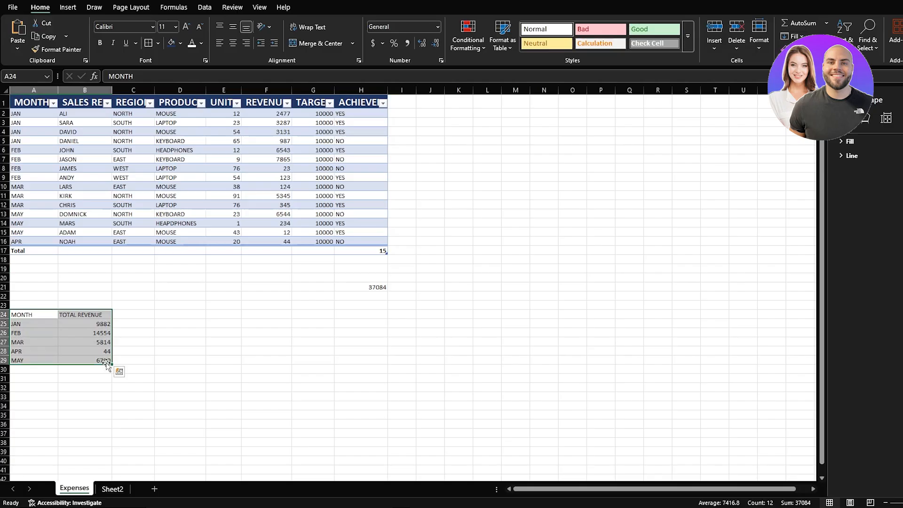
{"action": "left_click", "coordinate": [68, 7]}
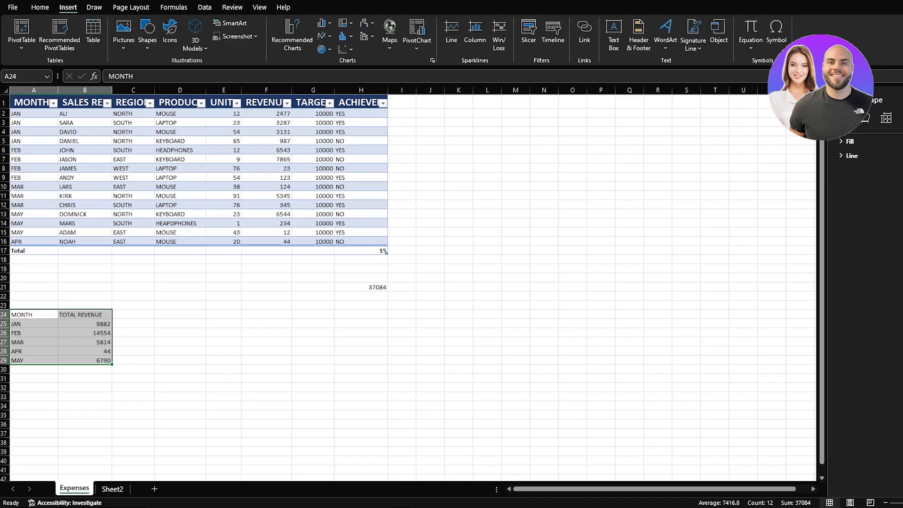
{"action": "left_click", "coordinate": [321, 50]}
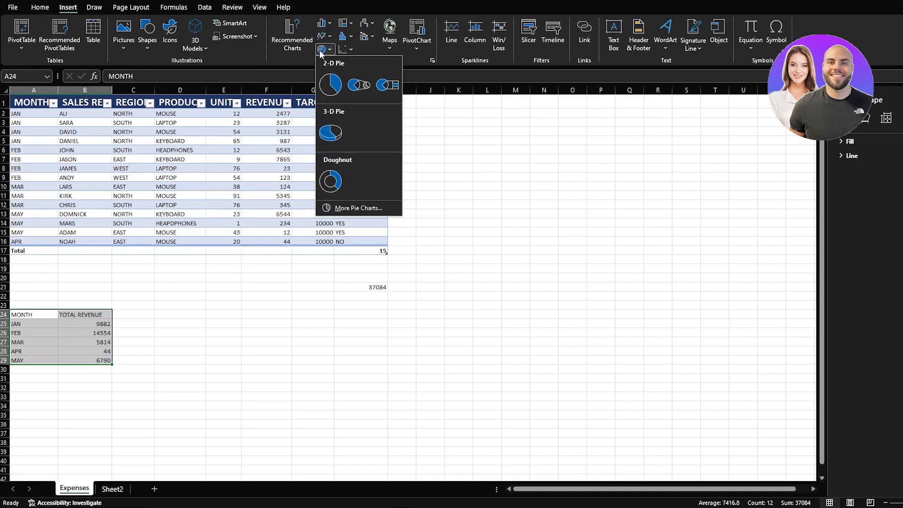
{"action": "left_click", "coordinate": [339, 88]}
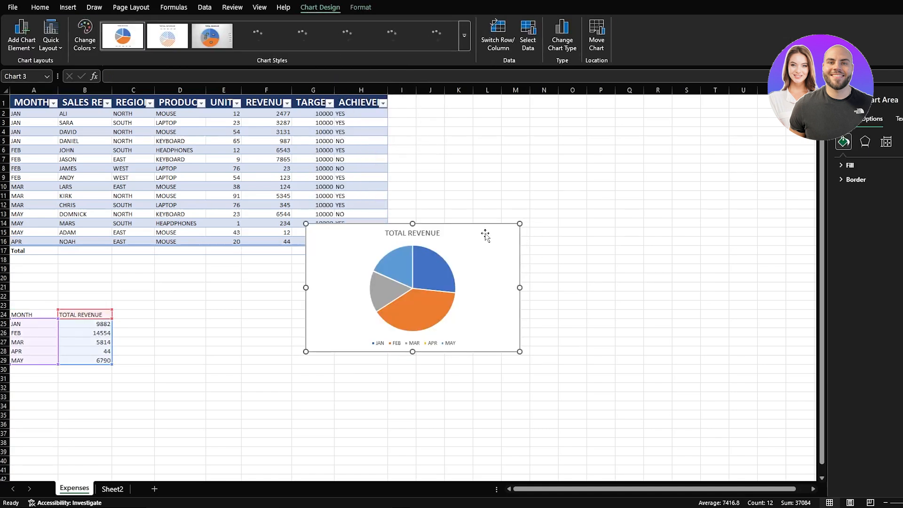
{"action": "mouse_move", "coordinate": [484, 234]}
{"action": "left_mouse_down"}
{"action": "mouse_move", "coordinate": [417, 355]}
{"action": "mouse_move", "coordinate": [416, 293]}
{"action": "left_mouse_up"}
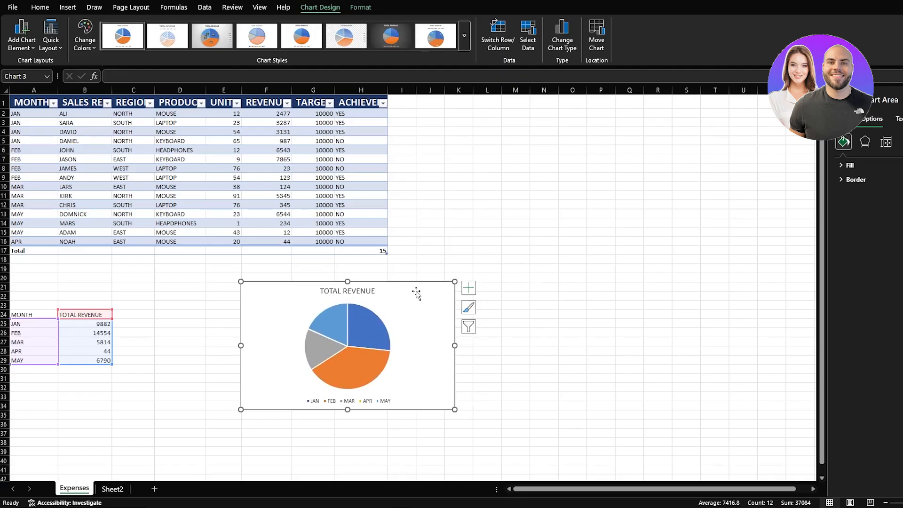
Step: Pull the JAN slice slightly out of the TOTAL REVENUE pie chart
{"action": "left_click", "coordinate": [358, 332]}
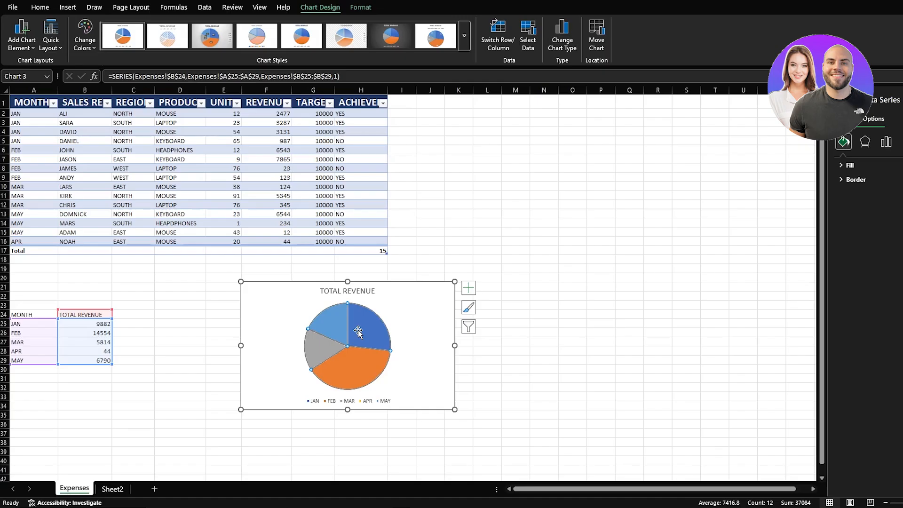
{"action": "left_click", "coordinate": [358, 331]}
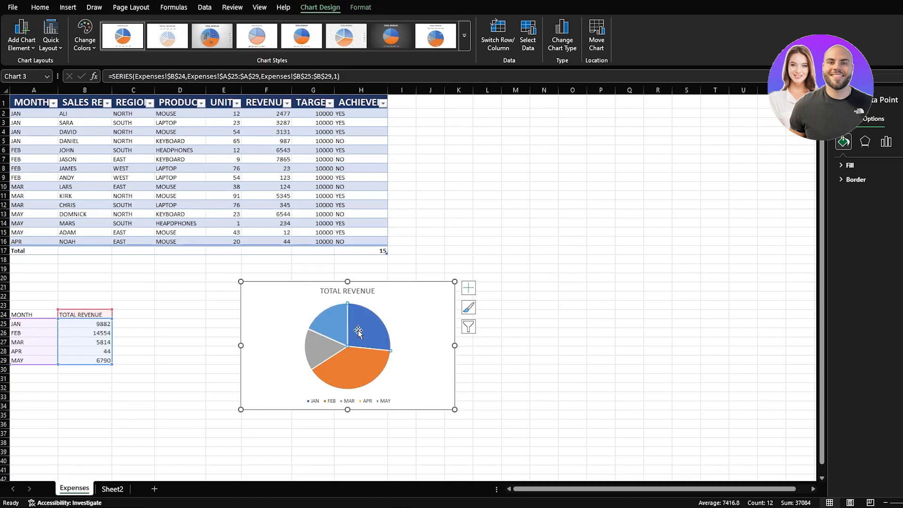
{"action": "left_click_drag", "start_coordinate": [358, 331], "coordinate": [375, 322]}
{"action": "left_click_drag", "start_coordinate": [374, 335], "coordinate": [371, 333]}
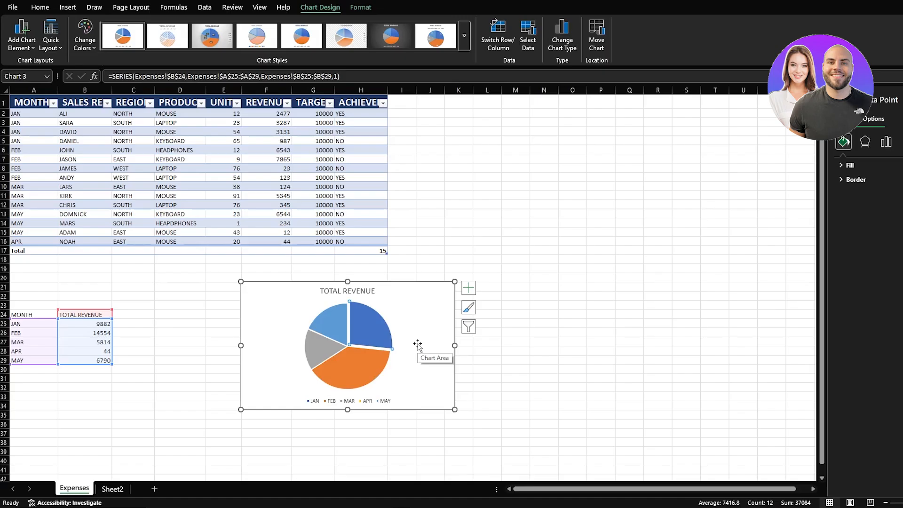
Step: Add a data label to the JAN slice of the TOTAL REVENUE pie chart and bring the slice back into the pie
{"action": "left_click", "coordinate": [468, 288]}
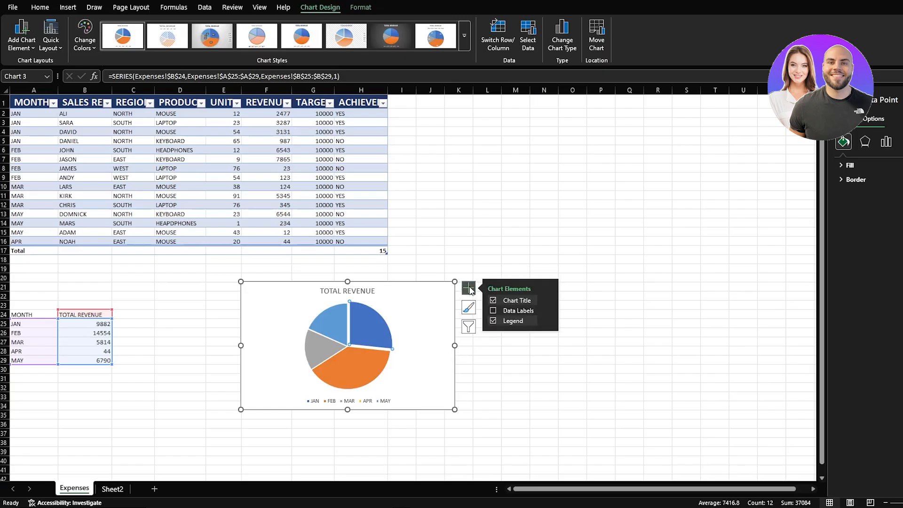
{"action": "left_click", "coordinate": [493, 311]}
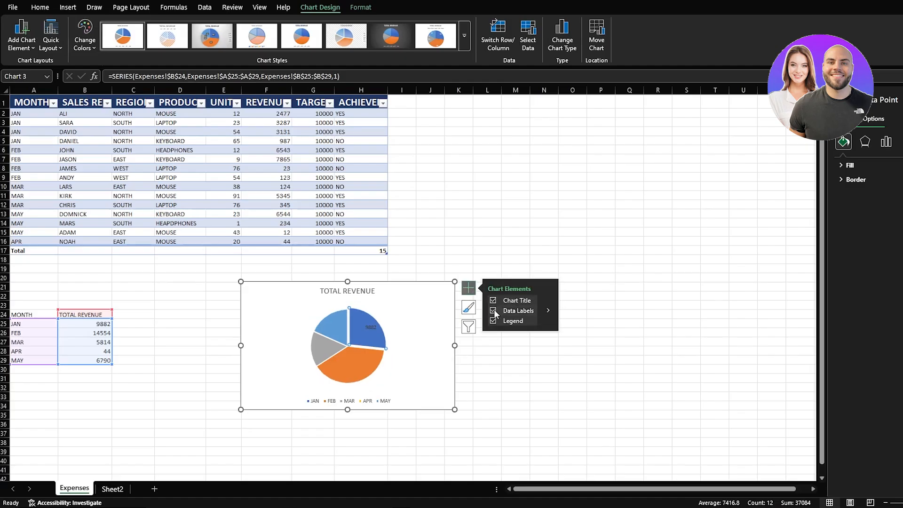
{"action": "left_click", "coordinate": [417, 332]}
{"action": "left_click", "coordinate": [360, 338]}
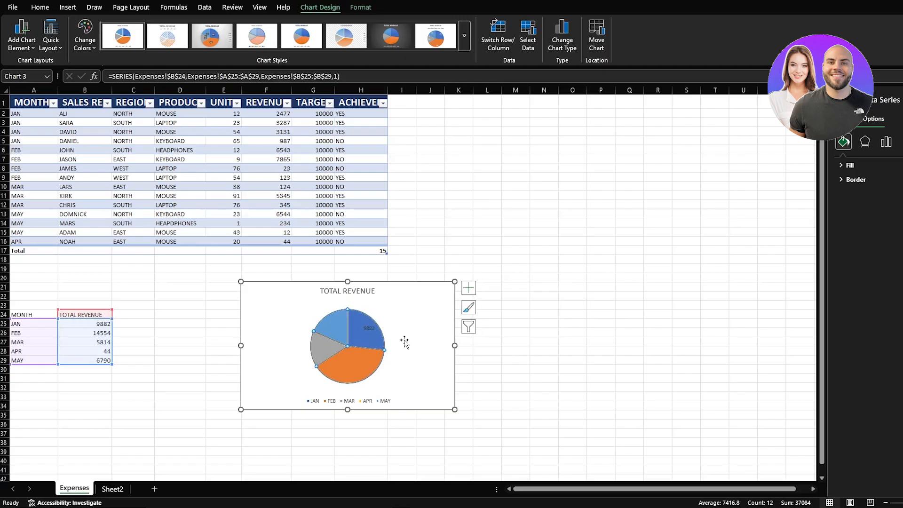
{"action": "left_click", "coordinate": [334, 335]}
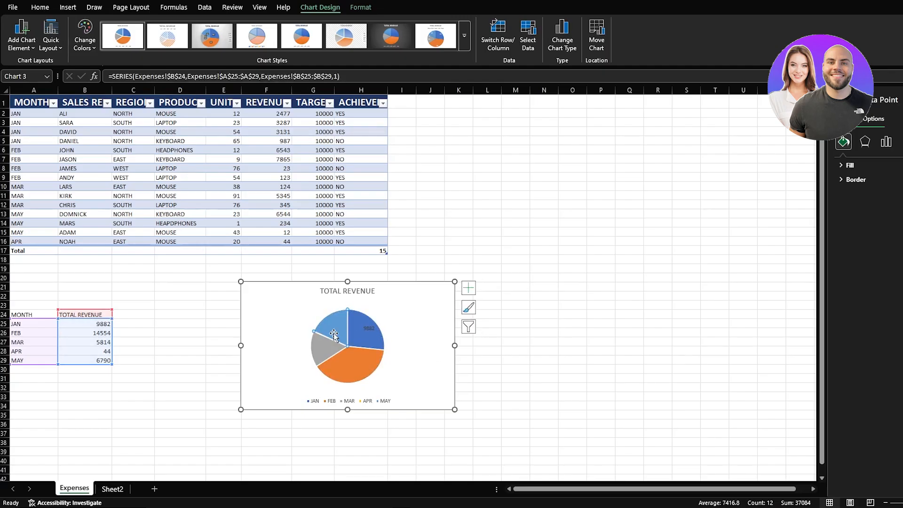
{"action": "left_click", "coordinate": [322, 356]}
{"action": "left_click", "coordinate": [410, 350]}
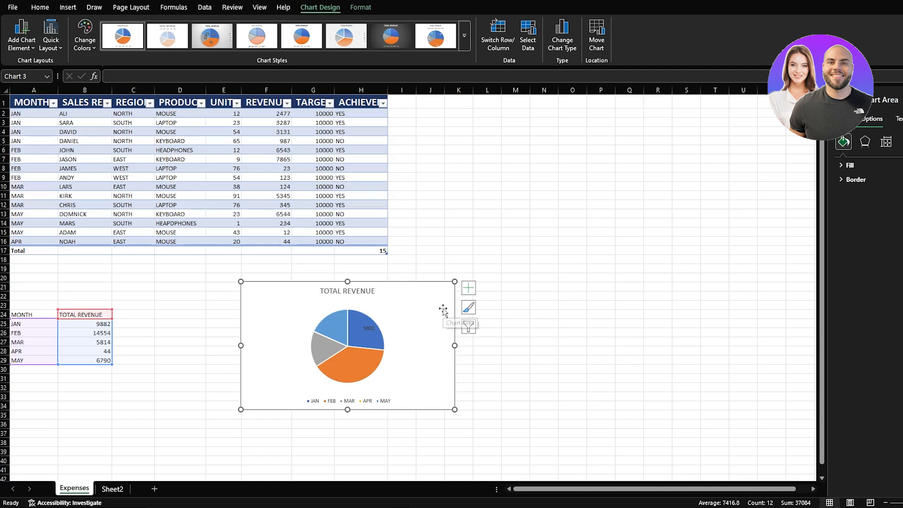
Step: Set the TOTAL REVENUE series' data labels to include the Percentage for every slice
{"action": "left_click", "coordinate": [469, 289]}
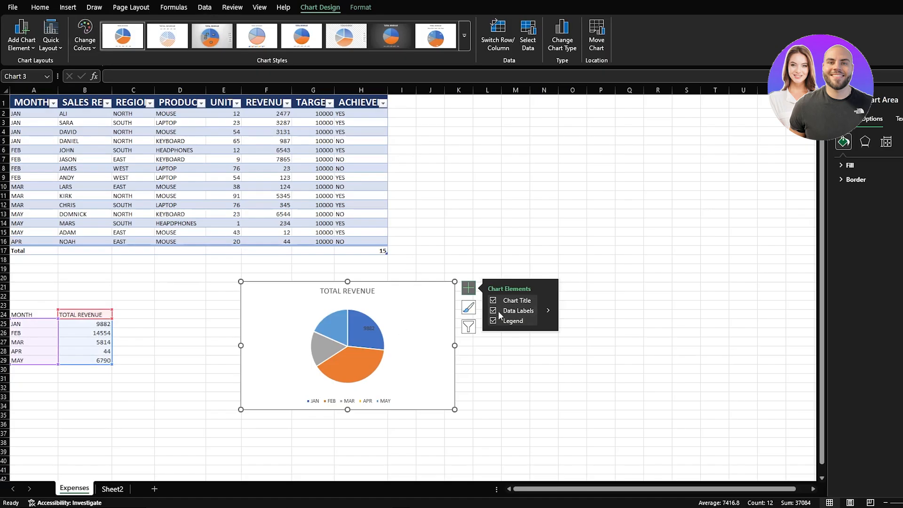
{"action": "mouse_move", "coordinate": [543, 313]}
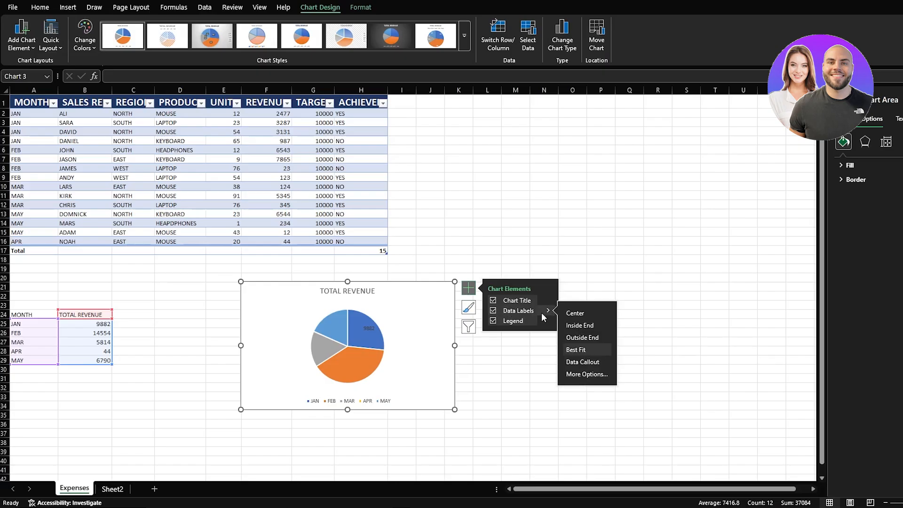
{"action": "left_click", "coordinate": [571, 374]}
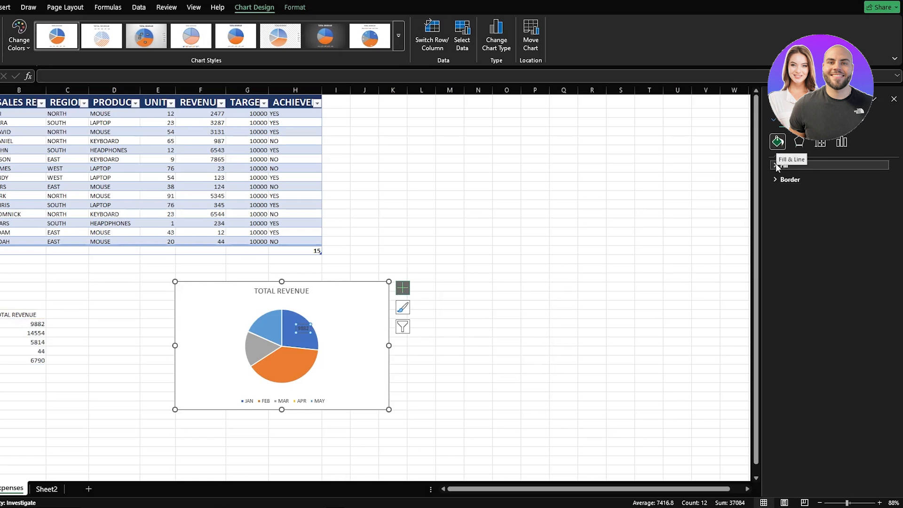
{"action": "left_click", "coordinate": [774, 117]}
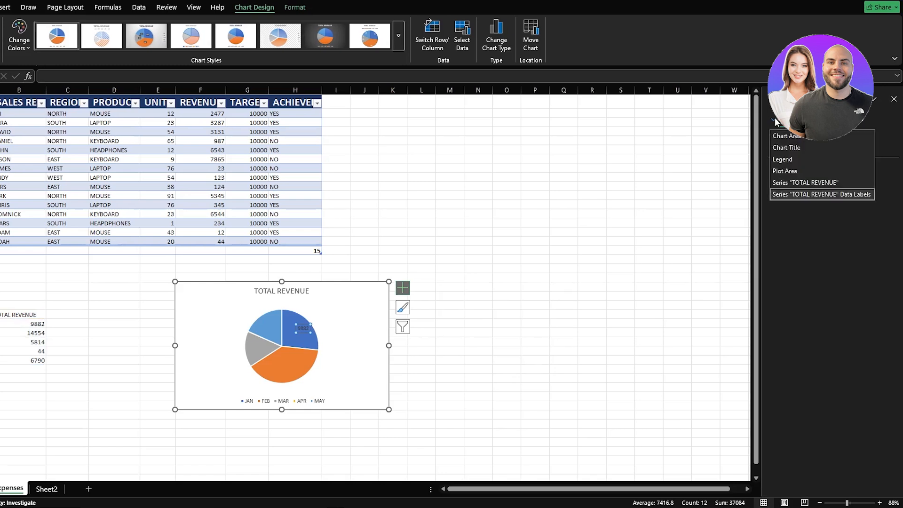
{"action": "left_click", "coordinate": [805, 146]}
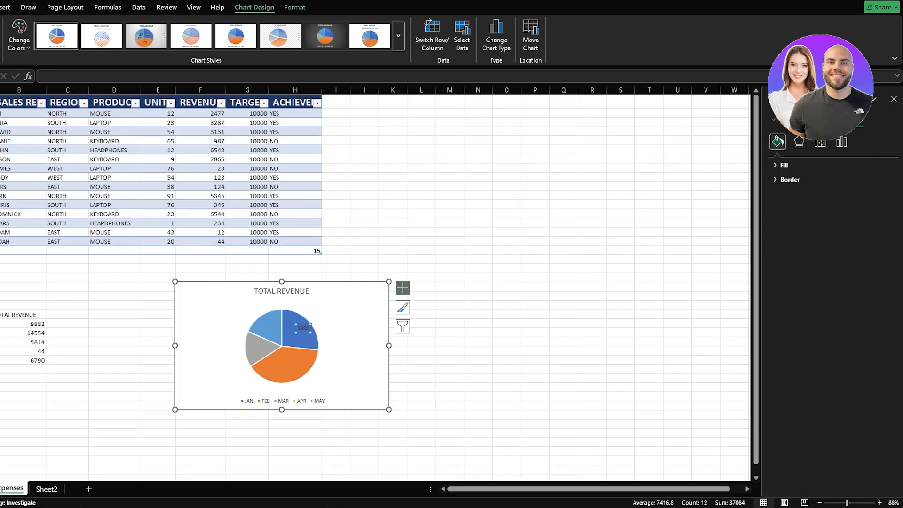
{"action": "left_click", "coordinate": [844, 120]}
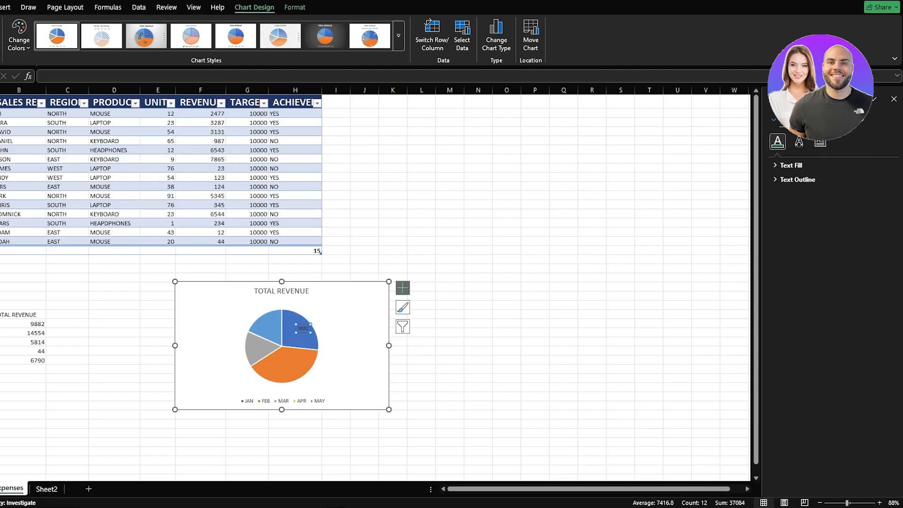
{"action": "left_click", "coordinate": [786, 122]}
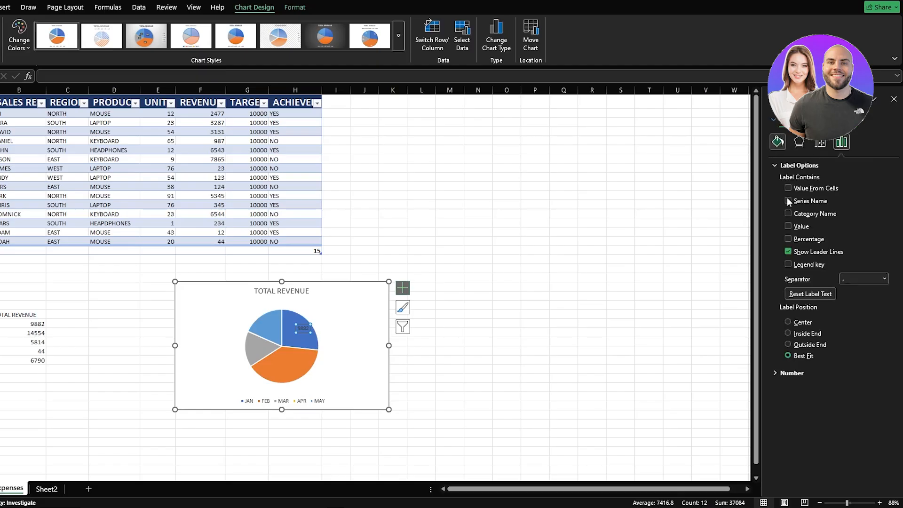
{"action": "left_click", "coordinate": [788, 239]}
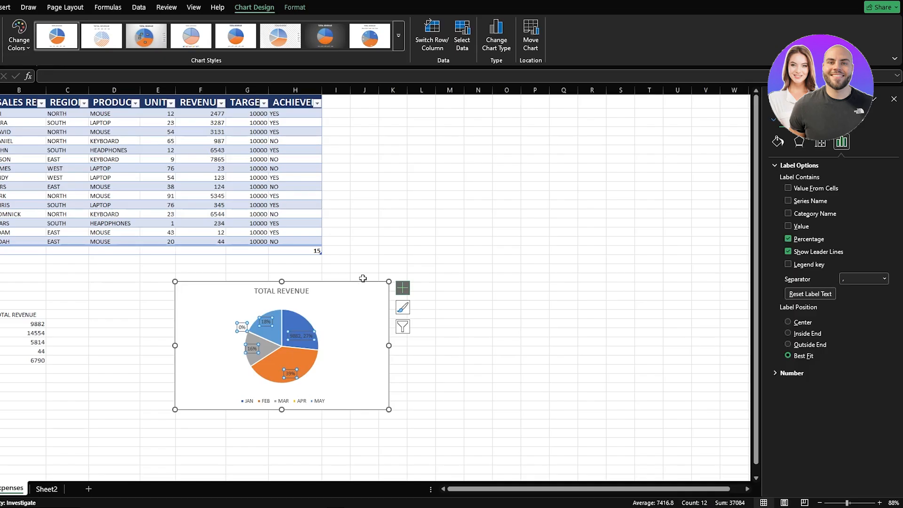
Step: Change the TOTAL REVENUE pie chart to the Doughnut chart type
{"action": "left_click", "coordinate": [344, 296]}
{"action": "right_click", "coordinate": [344, 298]}
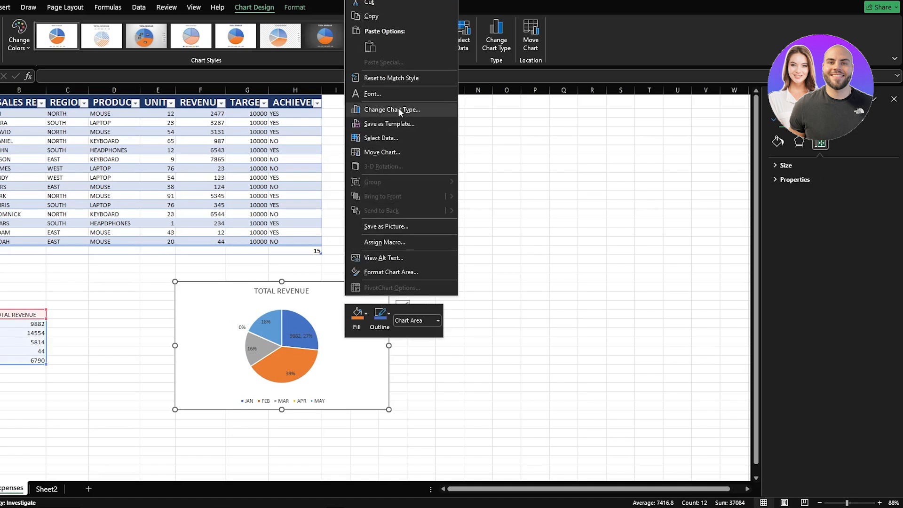
{"action": "left_click", "coordinate": [399, 109]}
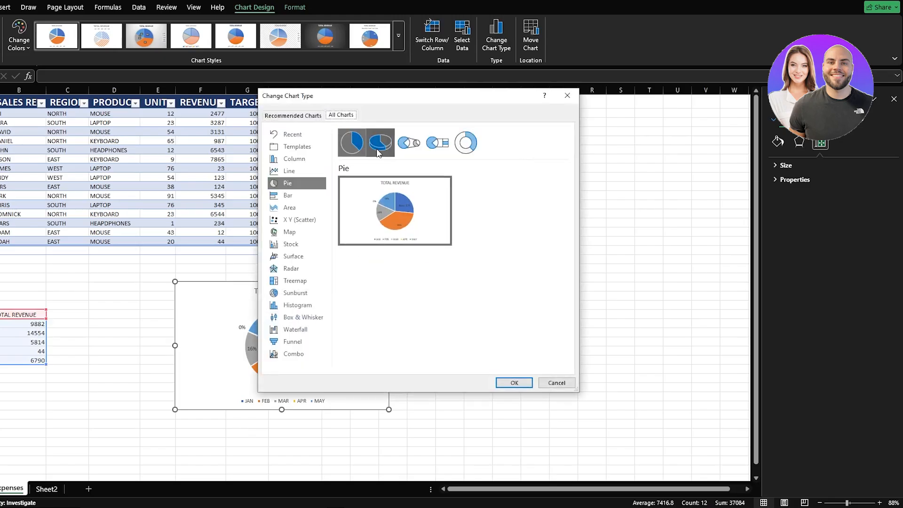
{"action": "left_click", "coordinate": [464, 149]}
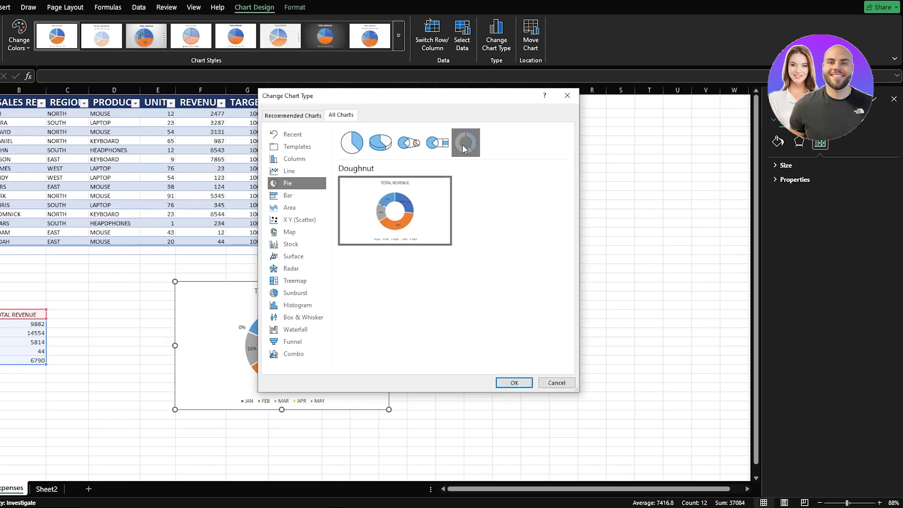
{"action": "key", "text": "Return"}
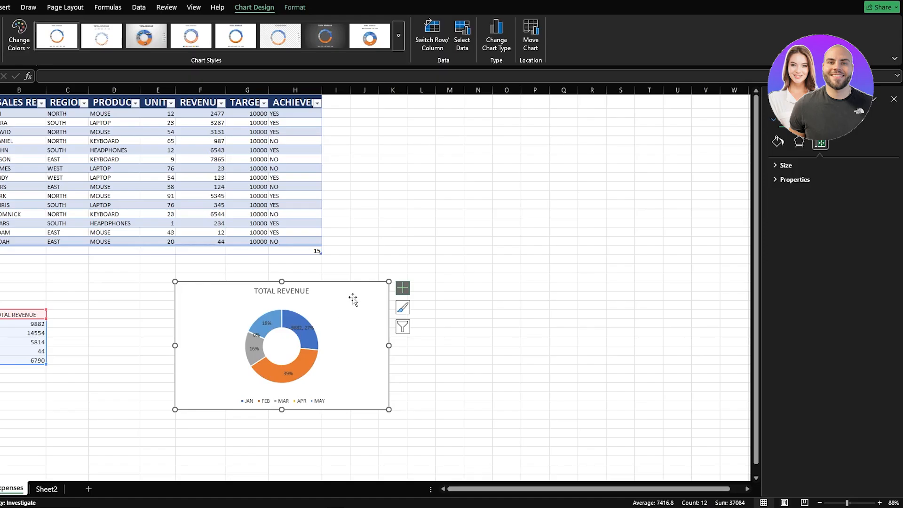
Step: Delete the TOTAL REVENUE doughnut chart and clear the monthly revenue summary in A24:B29
{"action": "key", "text": "Delete"}
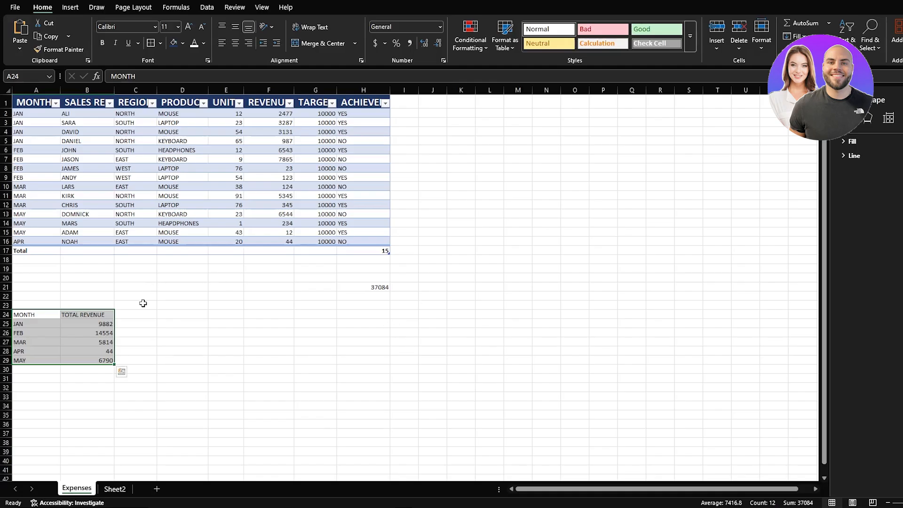
{"action": "key", "text": "Delete"}
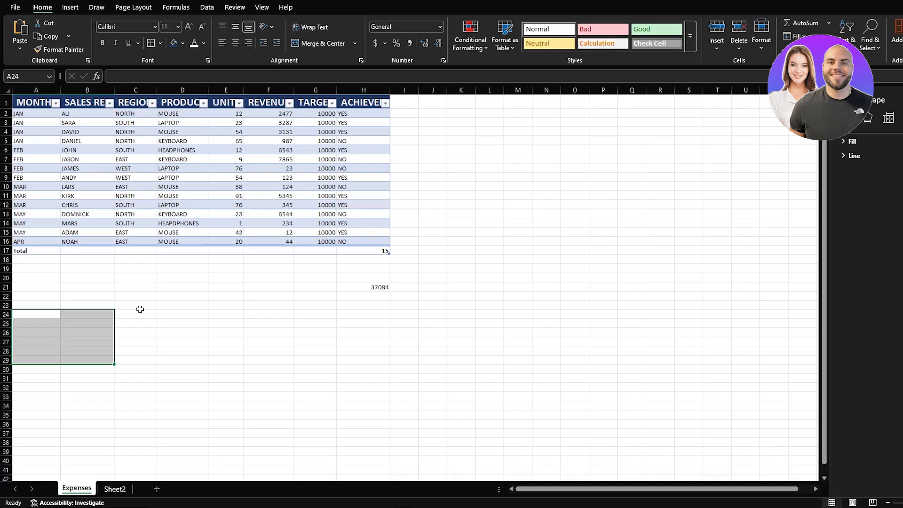
Step: Enter the headers MONTH, REVENUE and UNITS in cells A24:C24
{"action": "left_click", "coordinate": [35, 314]}
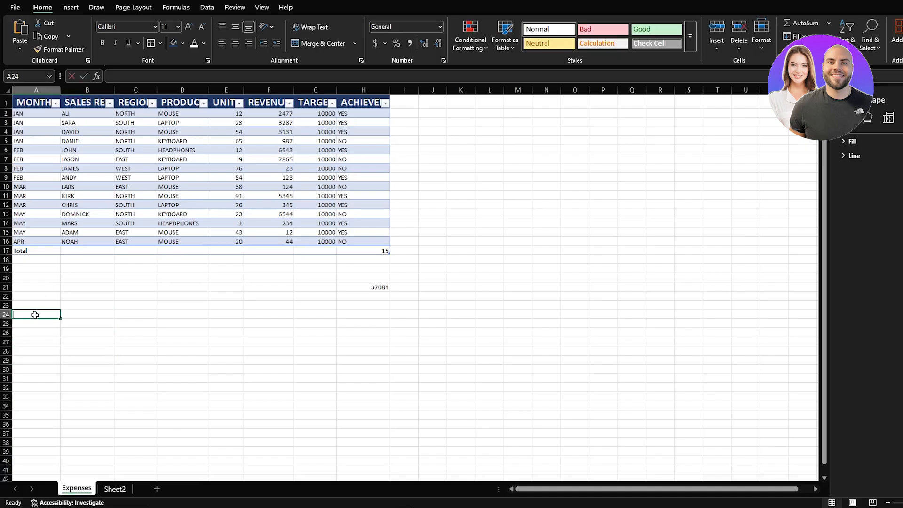
{"action": "type", "text": "MONTH"}
{"action": "key", "text": "Tab"}
{"action": "type", "text": "REVENUE"}
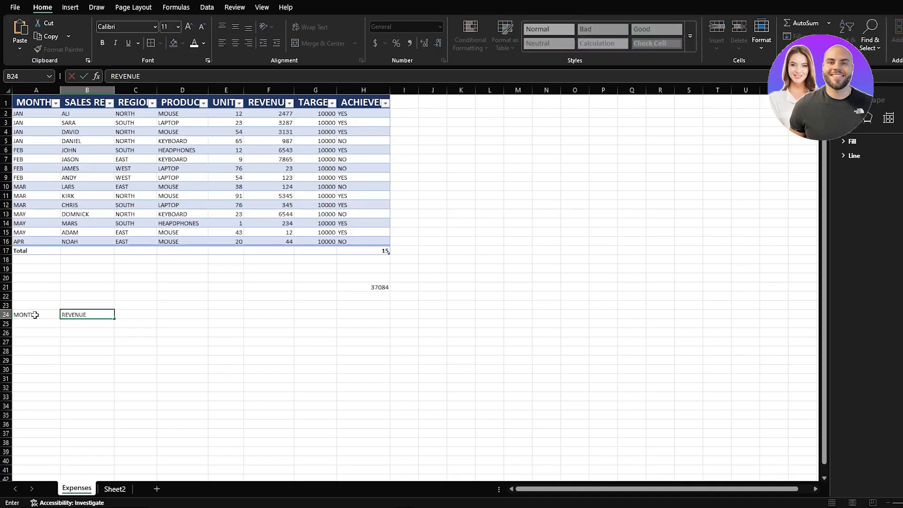
{"action": "key", "text": "Tab"}
{"action": "type", "text": "UNIT"}
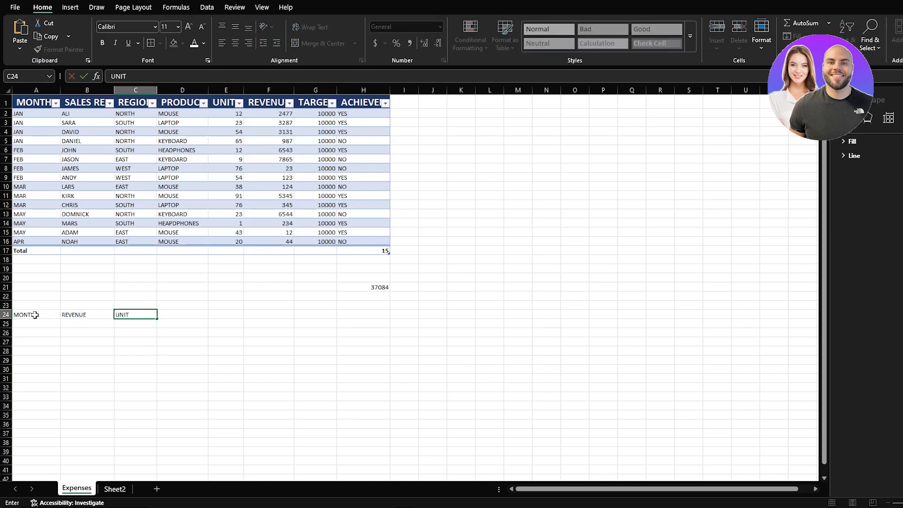
{"action": "key", "text": "Return"}
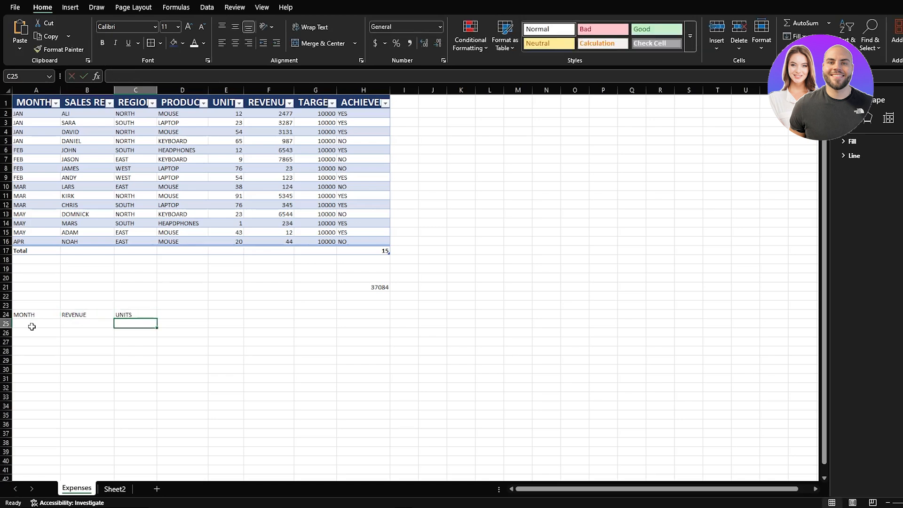
Step: List the months JAN, FEB, MAR and MAY in cells A25:A28 under MONTH
{"action": "left_click", "coordinate": [32, 325]}
{"action": "type", "text": "JAN"}
{"action": "key", "text": "Return"}
{"action": "type", "text": "FEB"}
{"action": "key", "text": "Return"}
{"action": "type", "text": "MAR"}
{"action": "key", "text": "Return"}
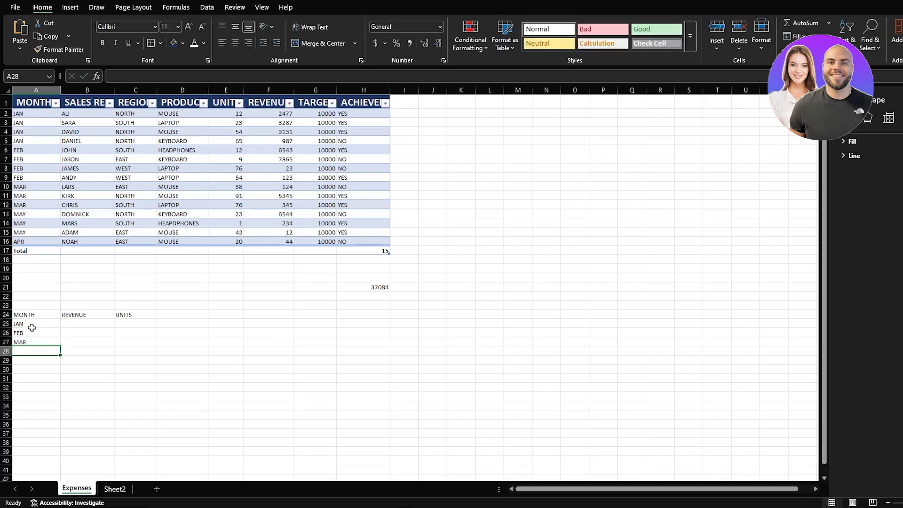
{"action": "type", "text": "MAY"}
{"action": "key", "text": "Return"}
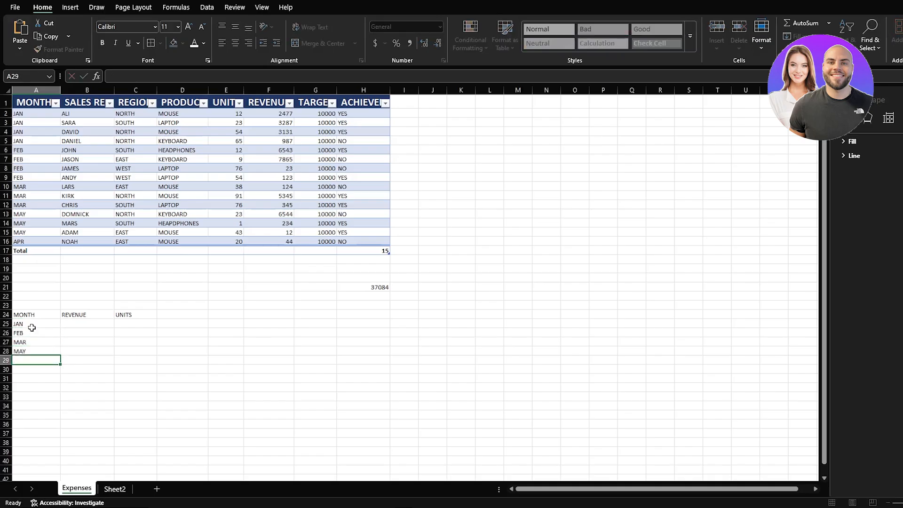
{"action": "left_click", "coordinate": [77, 324]}
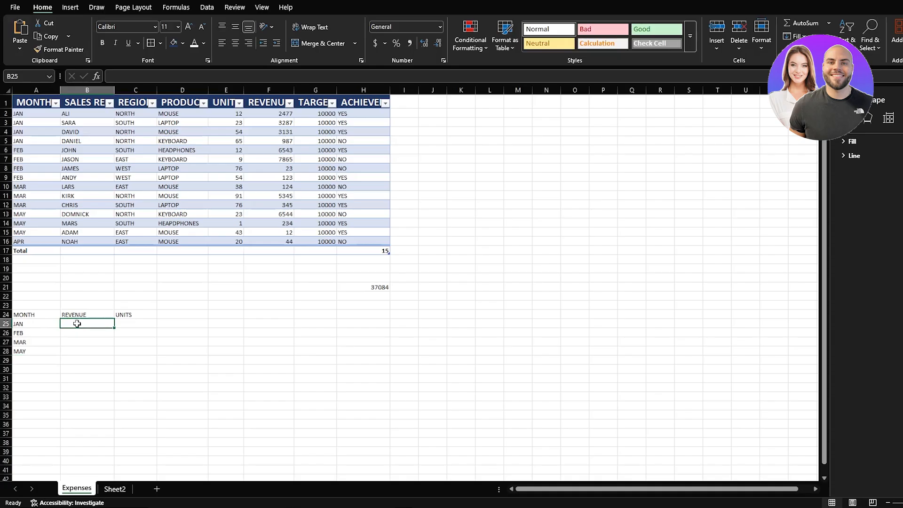
{"action": "type", "text": "=S"}
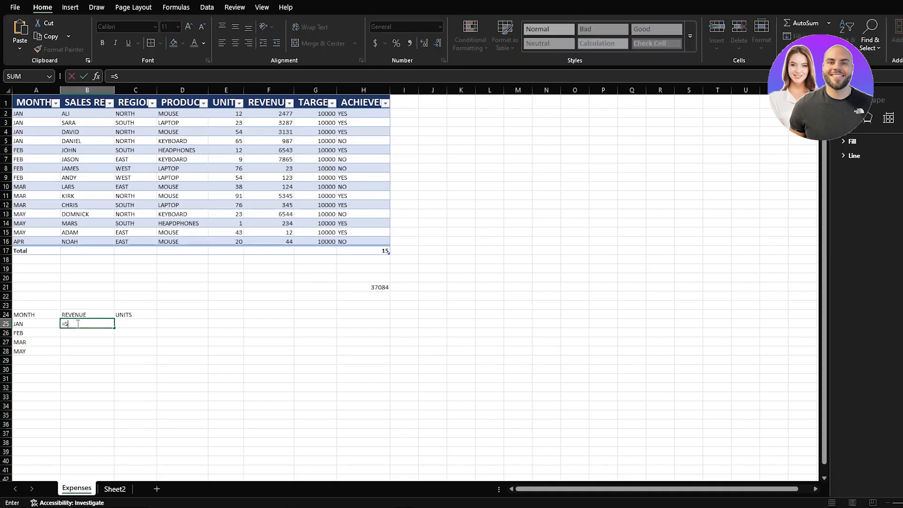
{"action": "type", "text": "UMIF"}
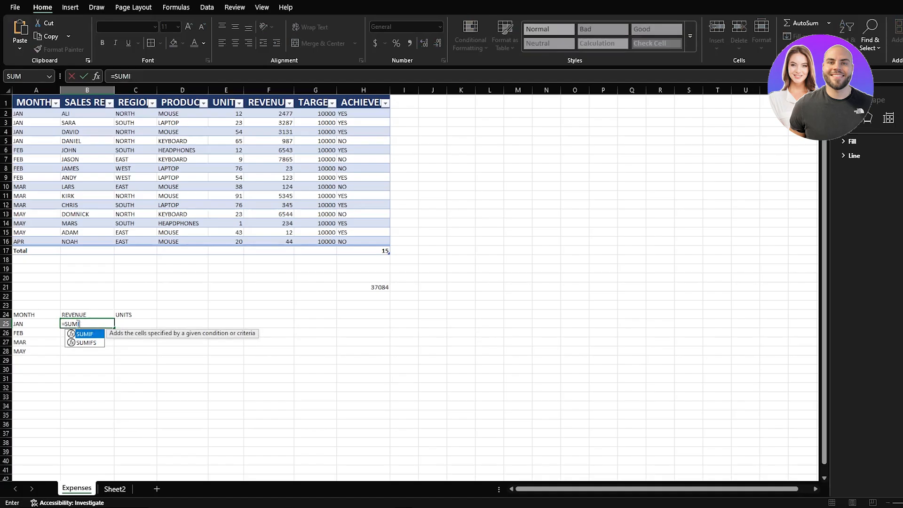
{"action": "key", "text": "BackSpace"}
{"action": "key", "text": "BackSpace"}
{"action": "key", "text": "BackSpace"}
{"action": "key", "text": "BackSpace"}
{"action": "key", "text": "BackSpace"}
{"action": "key", "text": "BackSpace"}
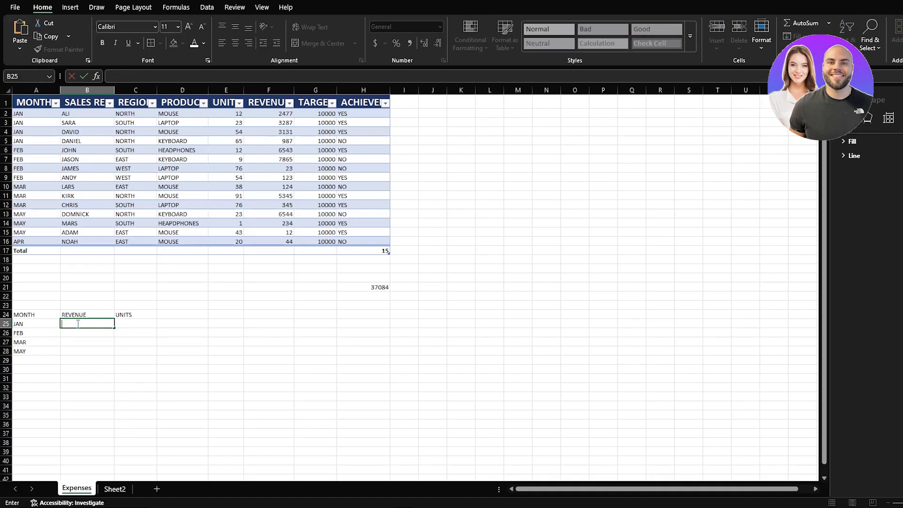
{"action": "type", "text": "[SUMIF"}
{"action": "key", "text": "Left"}
{"action": "key", "text": "Right"}
{"action": "type", "text": "="}
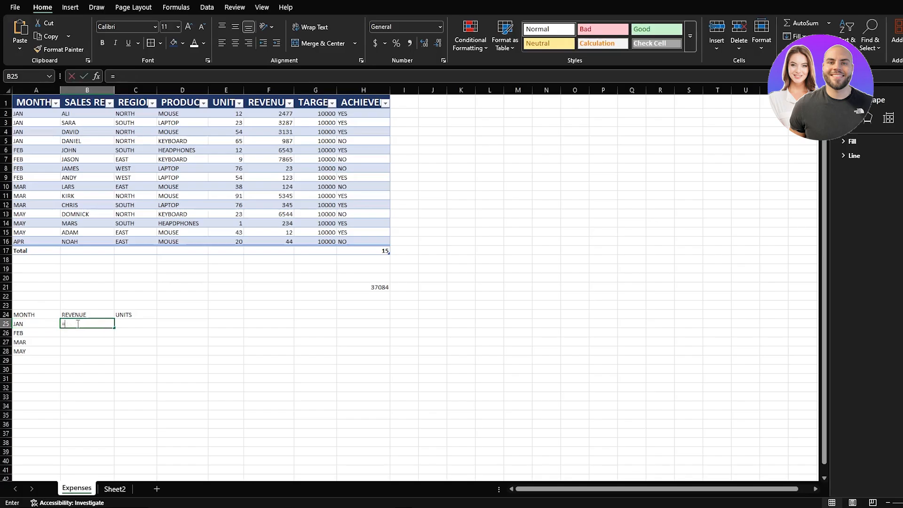
{"action": "type", "text": "[SUMIF"}
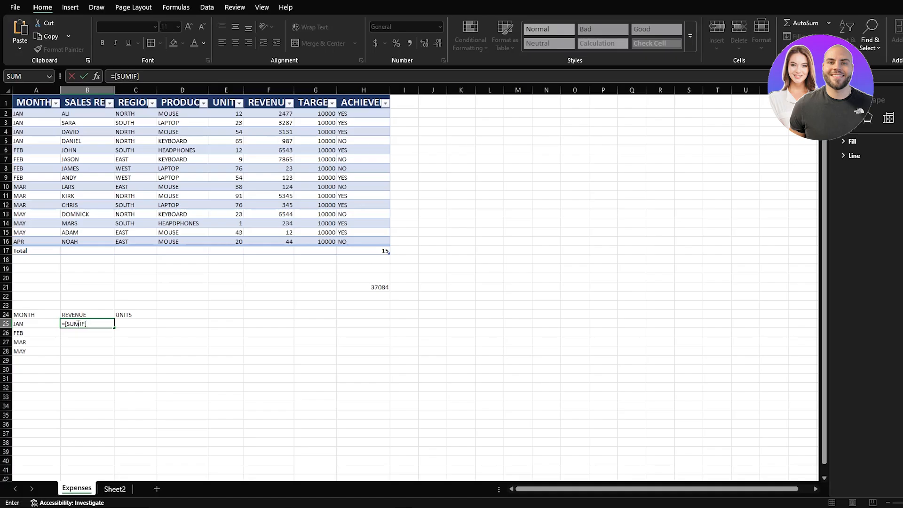
{"action": "key", "text": "Escape"}
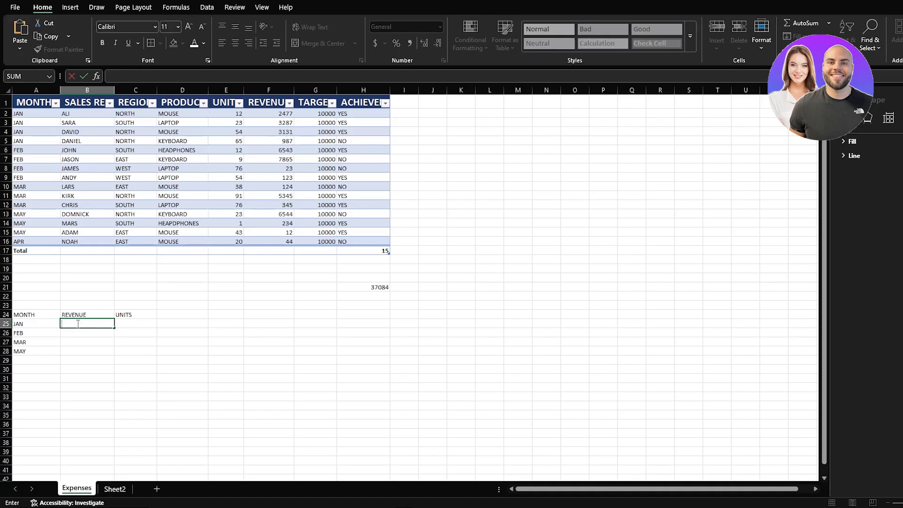
Step: Enter =SUMIF(Table2[MONTHS],"JAN",Table2[REVENUE]) in cell B25 as the JAN revenue
{"action": "type", "text": "=SUMIF(Table2[MONTHS],\"JAN\",Table2[REVENUE])"}
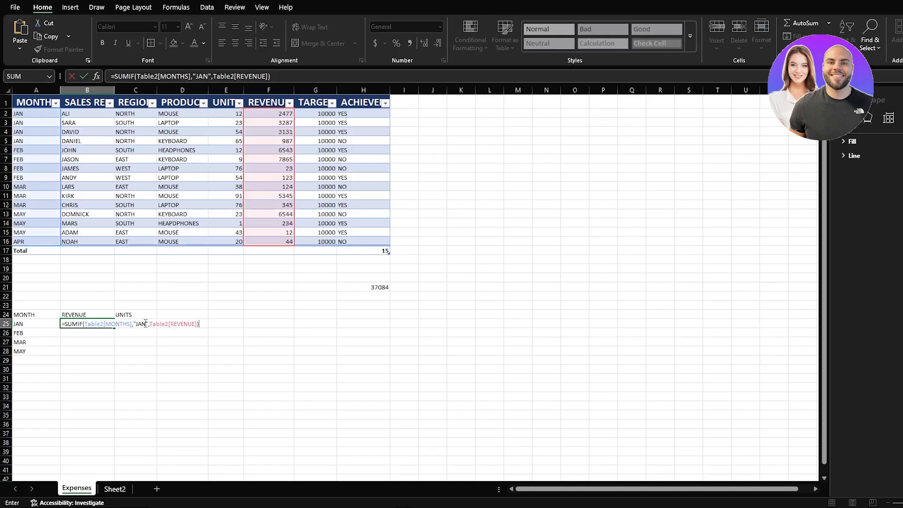
{"action": "key", "text": "Tab"}
Step: Enter =SUMIF(Table2[UNITS],"JAN",Table2[REVENUE]) in cell C25 under UNITS, adapting the JAN revenue formula
{"action": "double_click", "coordinate": [131, 325]}
{"action": "type", "text": "=SUMIF(Table2[MONTHS],\"JAN\",Table2[REVENUE])"}
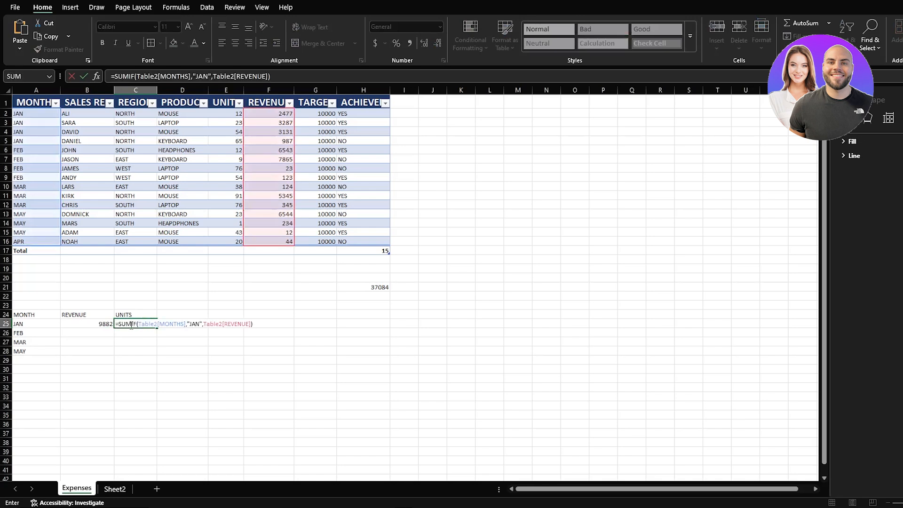
{"action": "left_click", "coordinate": [183, 323]}
{"action": "key", "text": "BackSpace"}
{"action": "key", "text": "BackSpace"}
{"action": "key", "text": "BackSpace"}
{"action": "key", "text": "BackSpace"}
{"action": "key", "text": "BackSpace"}
{"action": "key", "text": "BackSpace"}
{"action": "key", "text": "BackSpace"}
{"action": "key", "text": "BackSpace"}
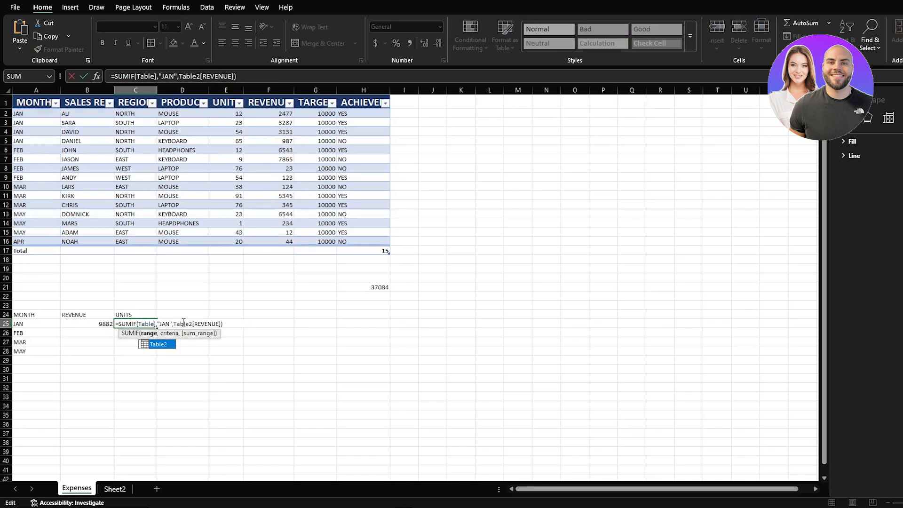
{"action": "type", "text": "2"}
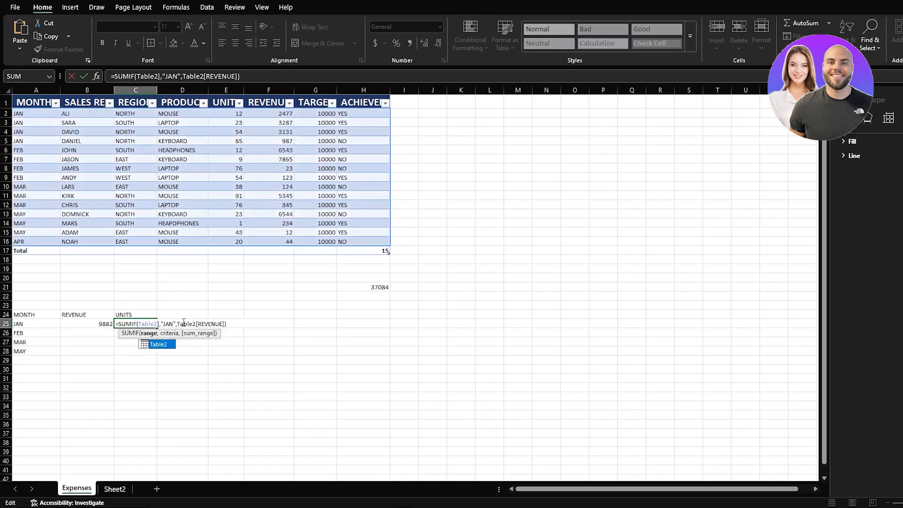
{"action": "key", "text": "Tab"}
{"action": "type", "text": "[UNI"}
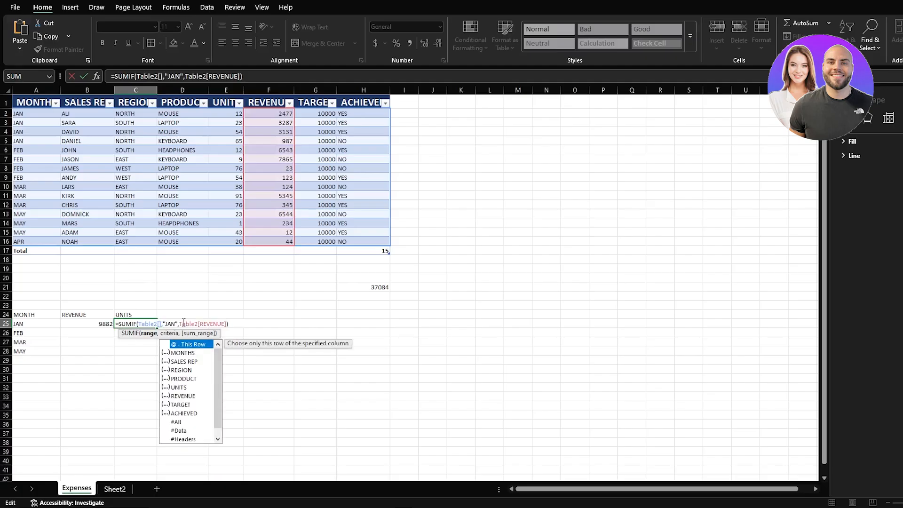
{"action": "type", "text": "TS"}
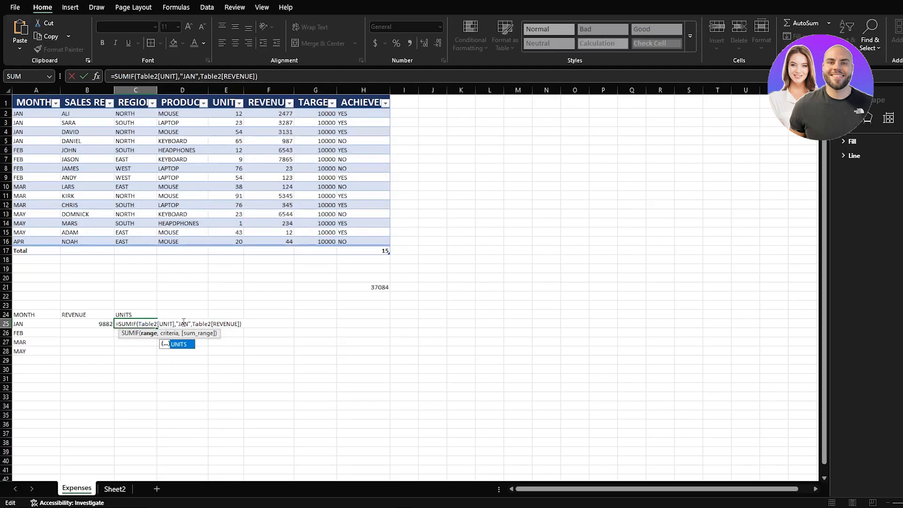
{"action": "key", "text": "Return"}
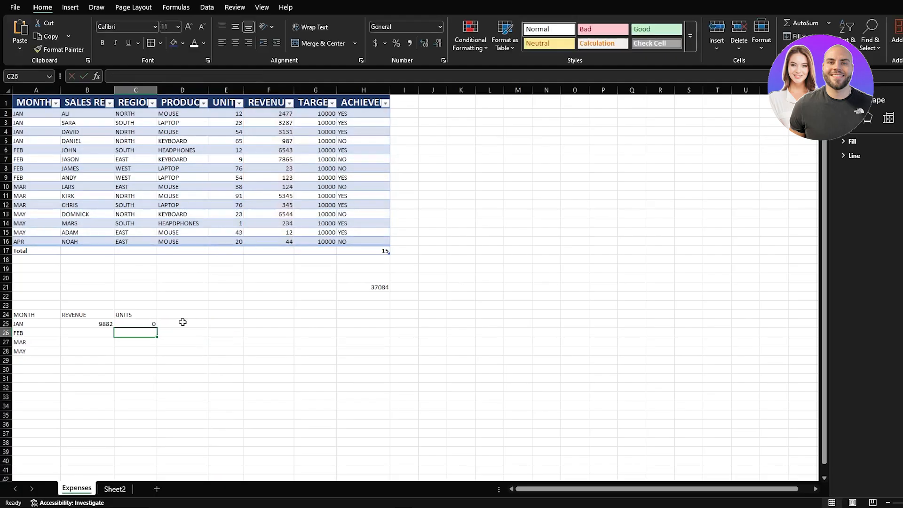
Step: Widen column E slightly so that its UNITS header fits beside the filter arrow
{"action": "left_click", "coordinate": [142, 323]}
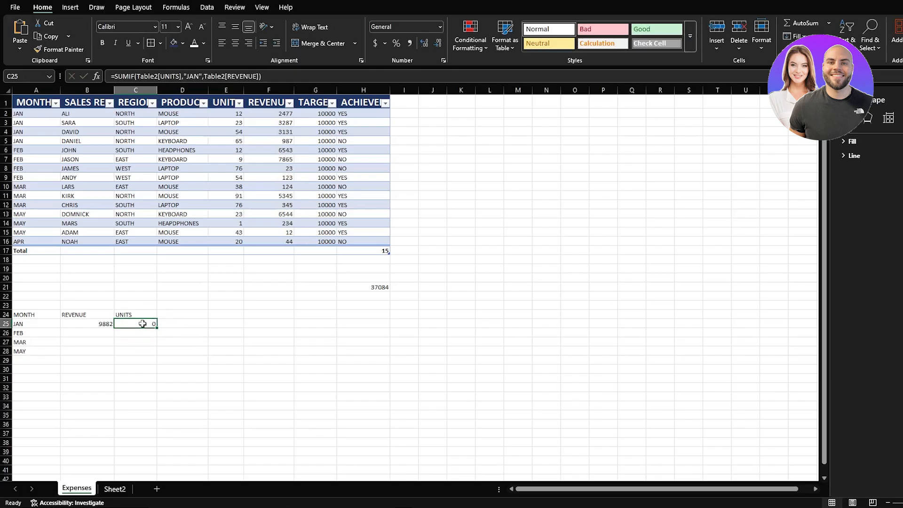
{"action": "left_click", "coordinate": [232, 102]}
{"action": "left_click_drag", "start_coordinate": [244, 90], "coordinate": [250, 90]}
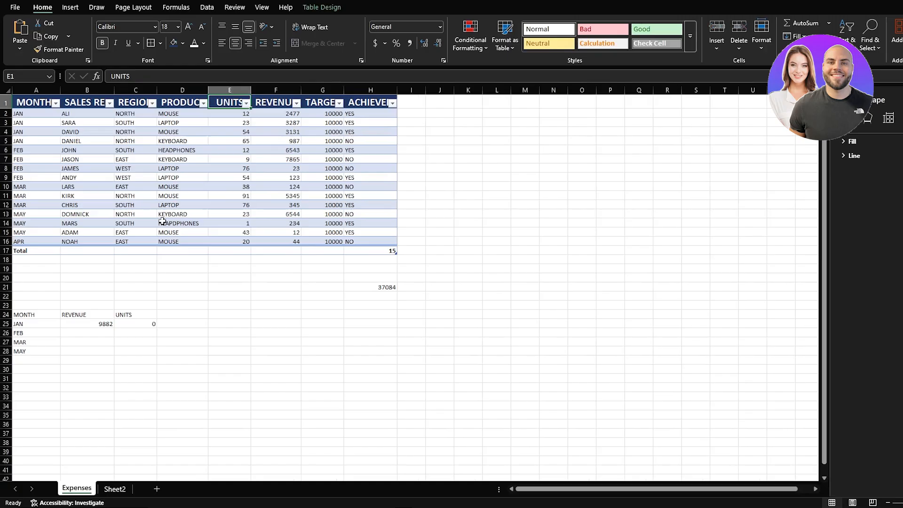
Step: Change the criteria range of the SUMIF formula in cell C25 to Table2[MONTHS]
{"action": "left_click", "coordinate": [133, 324]}
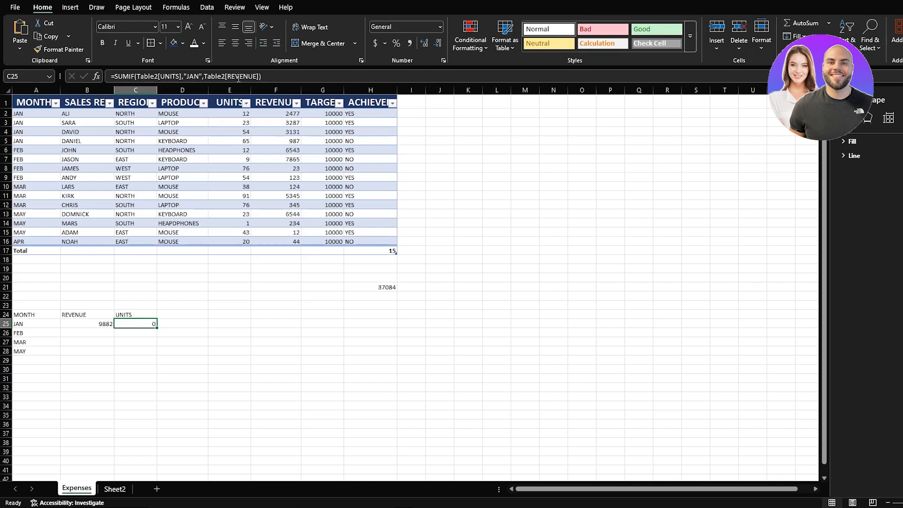
{"action": "left_click", "coordinate": [257, 77]}
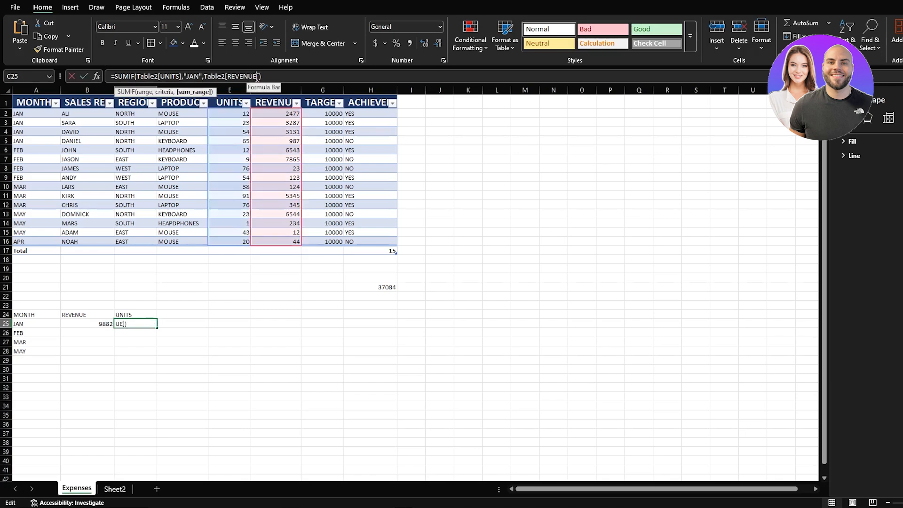
{"action": "left_click", "coordinate": [183, 77]}
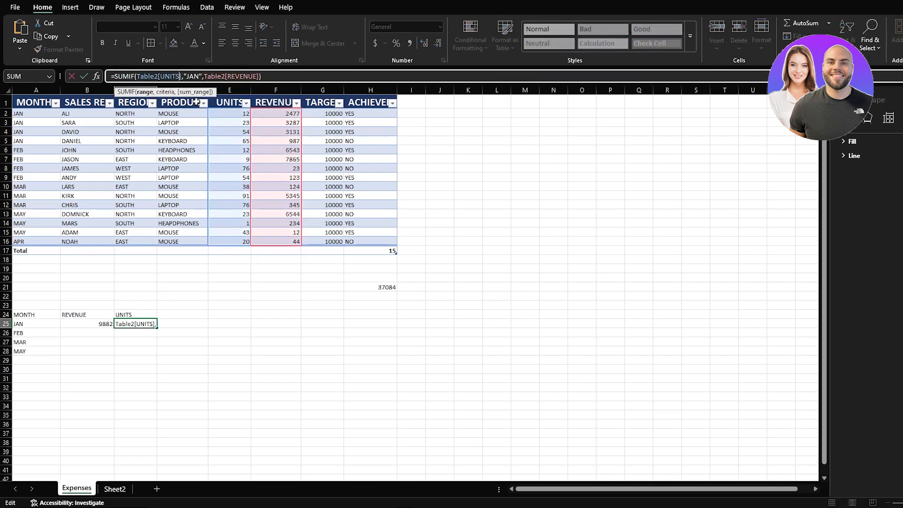
{"action": "key", "text": "BackSpace"}
{"action": "key", "text": "BackSpace"}
{"action": "key", "text": "BackSpace"}
{"action": "key", "text": "BackSpace"}
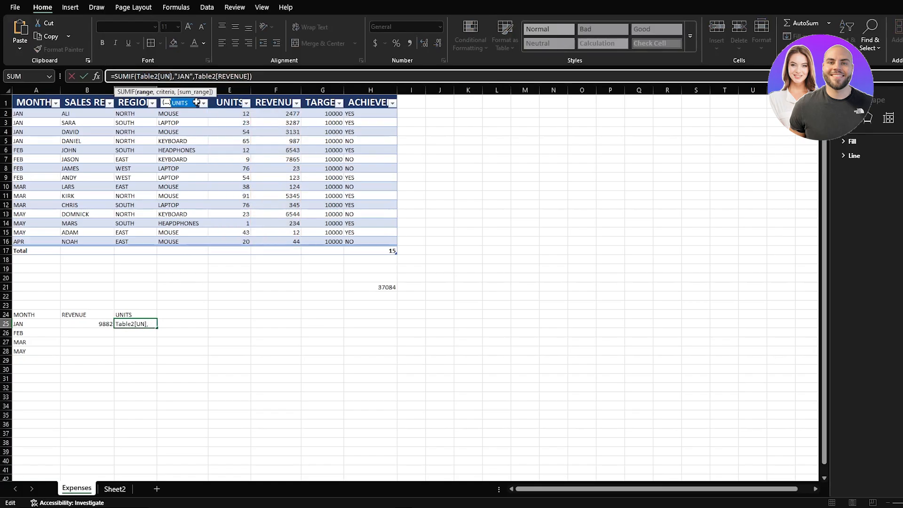
{"action": "type", "text": "MONTHS"}
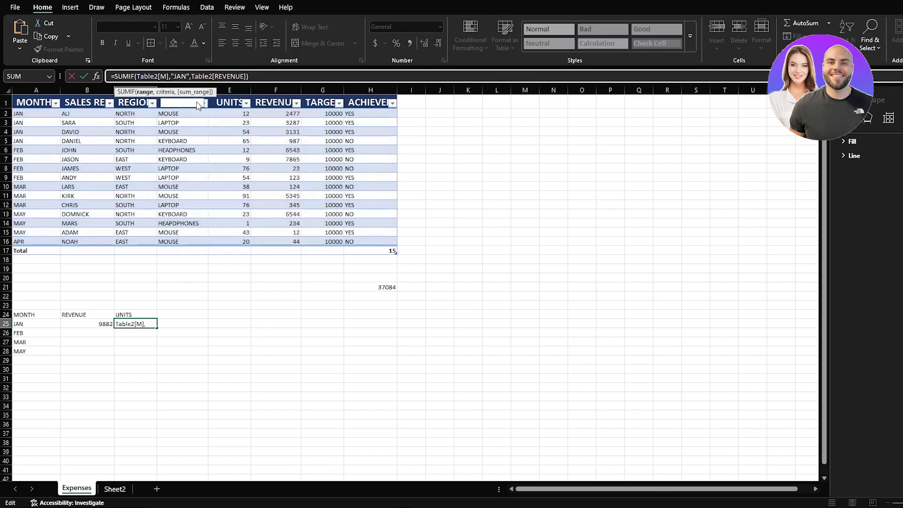
Step: Remove the REVENUE column name from the sum range of the SUMIF formula in cell C25
{"action": "left_click", "coordinate": [264, 76]}
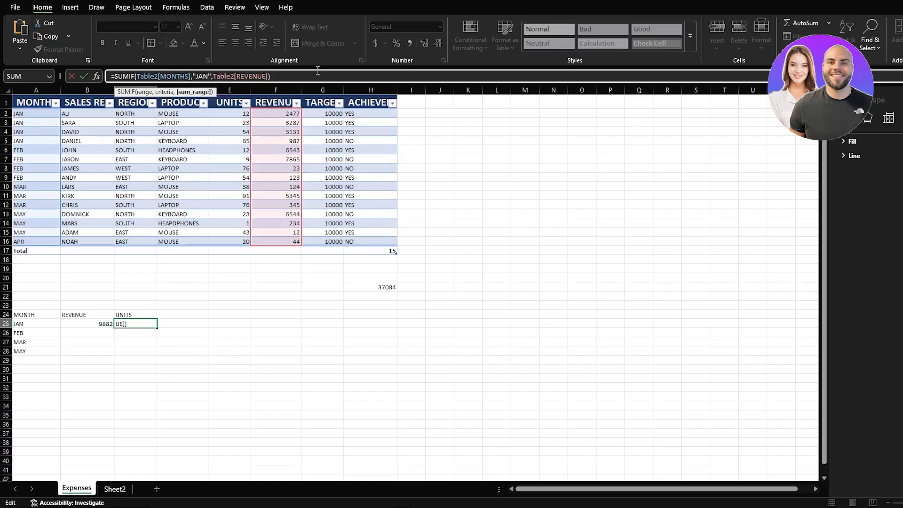
{"action": "key", "text": "BackSpace"}
{"action": "key", "text": "BackSpace"}
{"action": "key", "text": "BackSpace"}
{"action": "key", "text": "BackSpace"}
{"action": "key", "text": "BackSpace"}
{"action": "key", "text": "BackSpace"}
{"action": "key", "text": "BackSpace"}
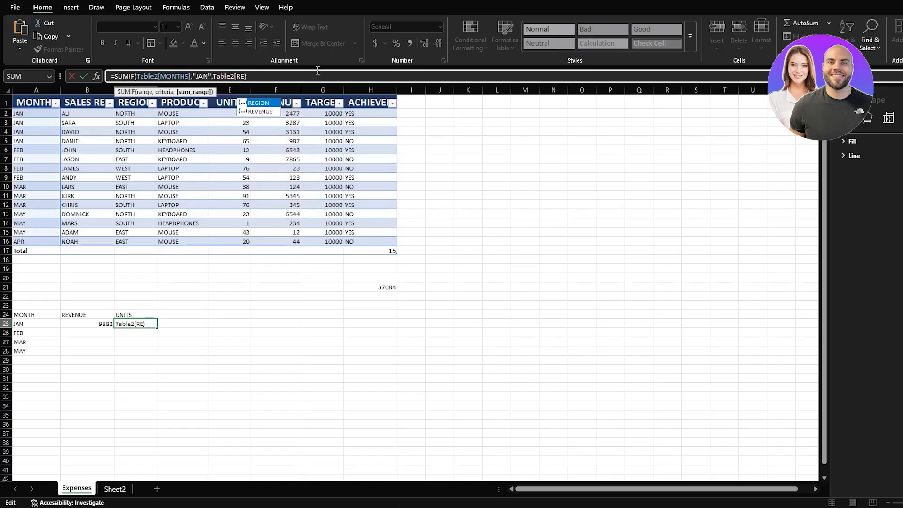
Step: Complete the JAN units formula in C25 as =SUMIF(Table2[MONTHS],"JAN",Table2[UNITS])
{"action": "key", "text": "BackSpace"}
{"action": "type", "text": "UNITS"}
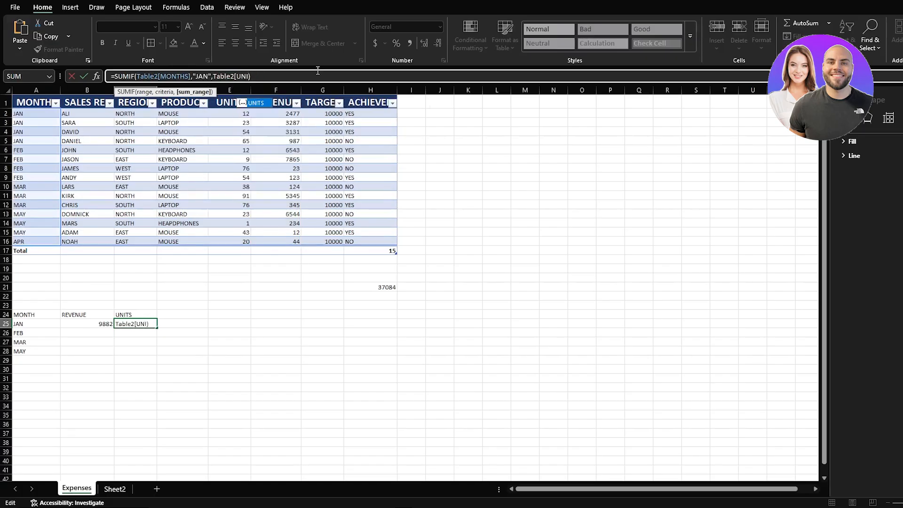
{"action": "key", "text": "Return"}
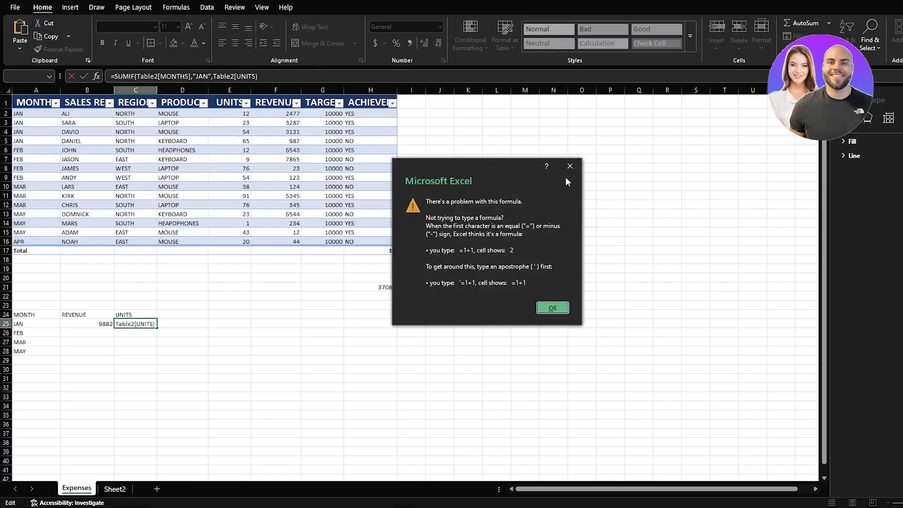
{"action": "left_click", "coordinate": [572, 172]}
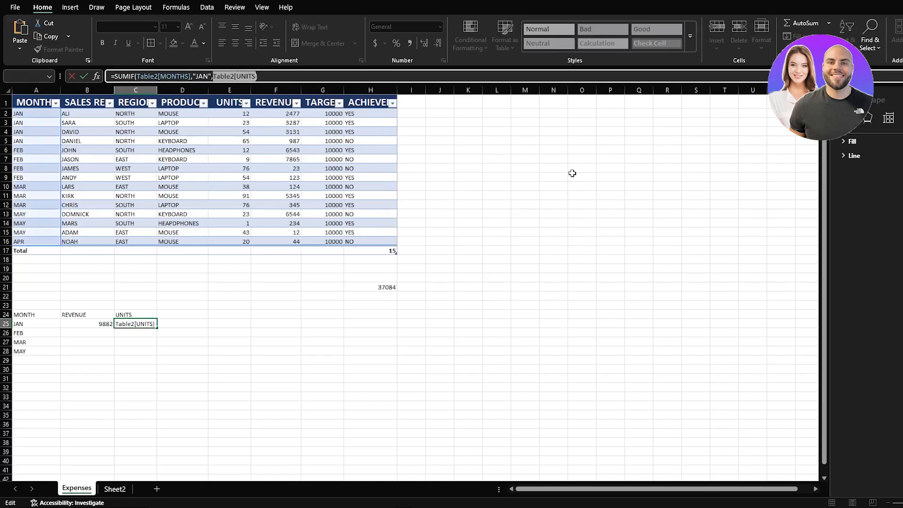
{"action": "left_click", "coordinate": [248, 76]}
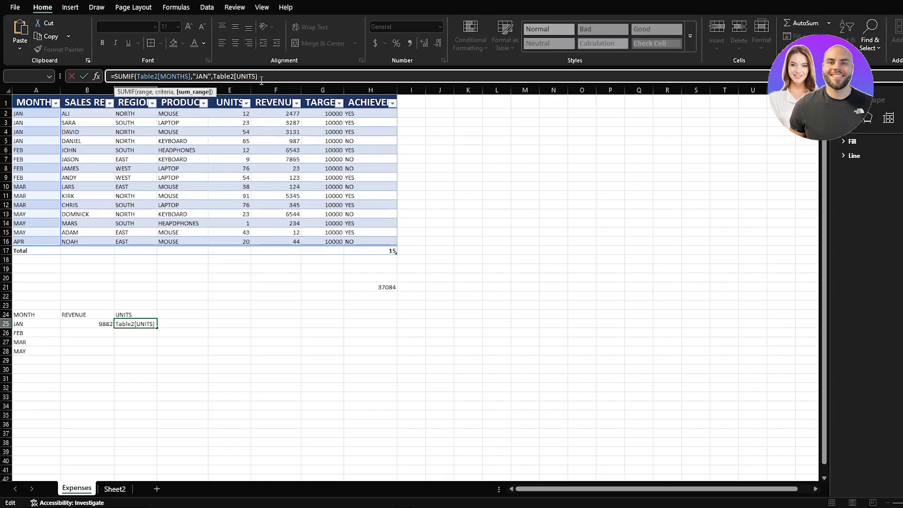
{"action": "left_click", "coordinate": [257, 76]}
{"action": "type", "text": ")"}
{"action": "key", "text": "Return"}
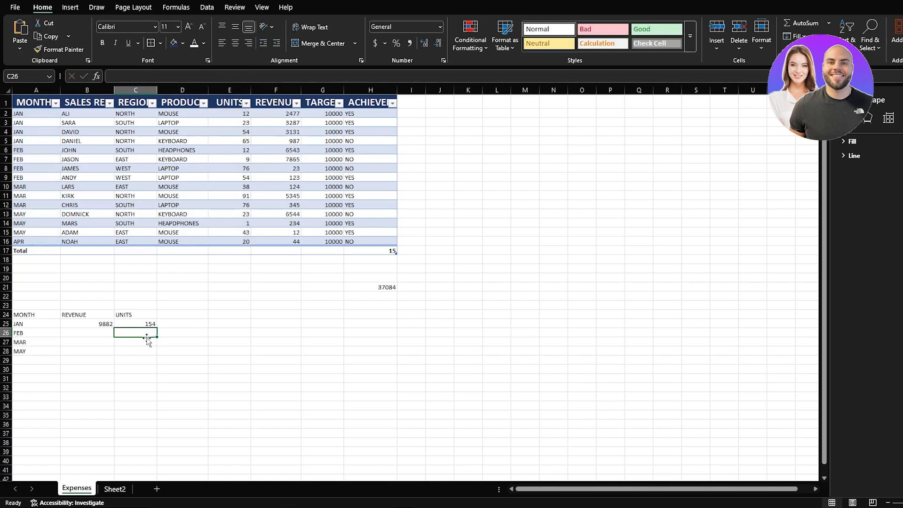
Step: Reuse the JAN revenue formula in B26 with the criterion FEB: =SUMIF(Table2[MONTHS],"FEB",Table2[REVENUE])
{"action": "left_click", "coordinate": [106, 324]}
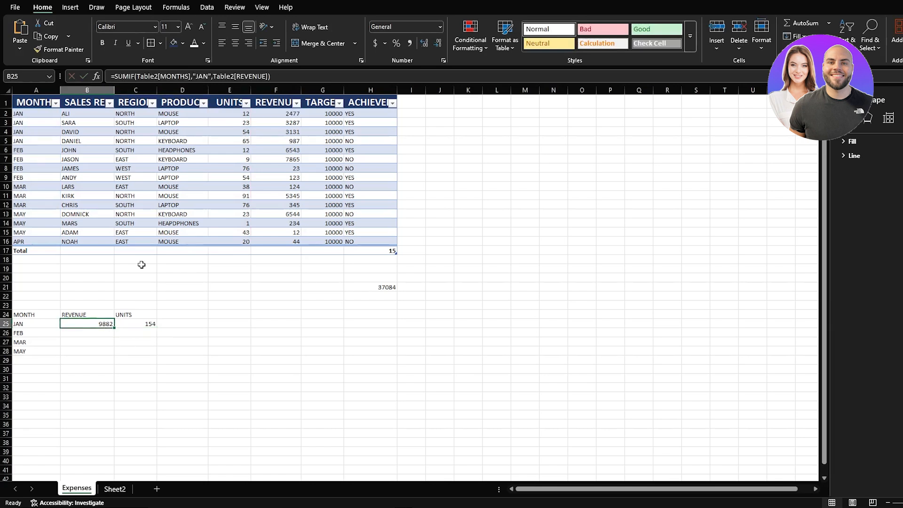
{"action": "left_click", "coordinate": [107, 332]}
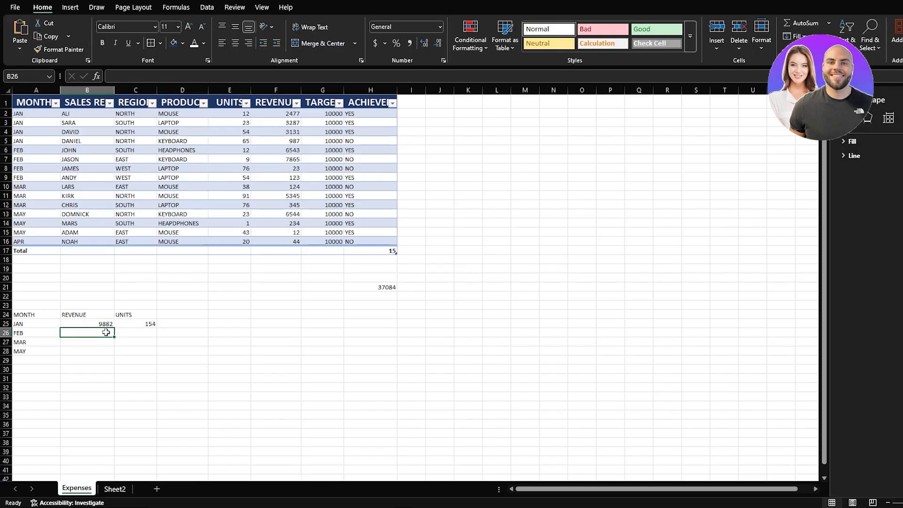
{"action": "double_click", "coordinate": [107, 333]}
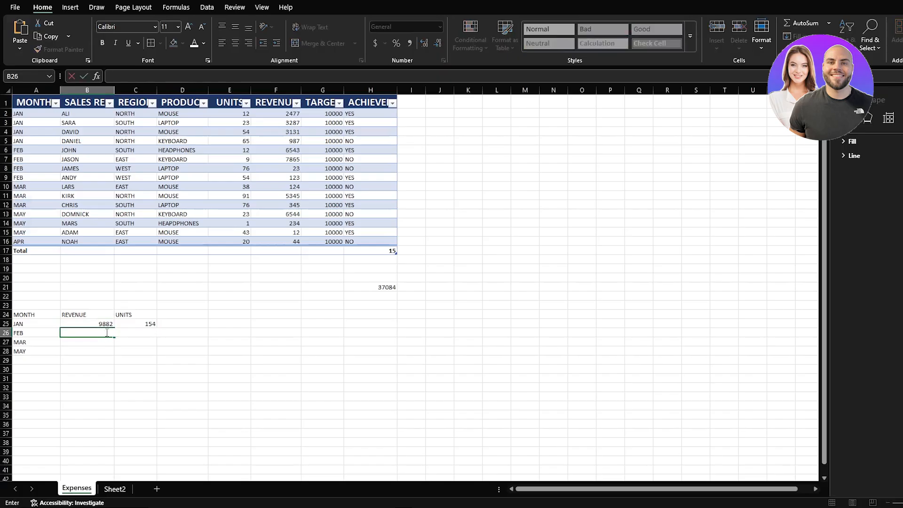
{"action": "type", "text": "=SUMIF(Table2[MONTHS],\"JAN\",Table2[REVENUE])"}
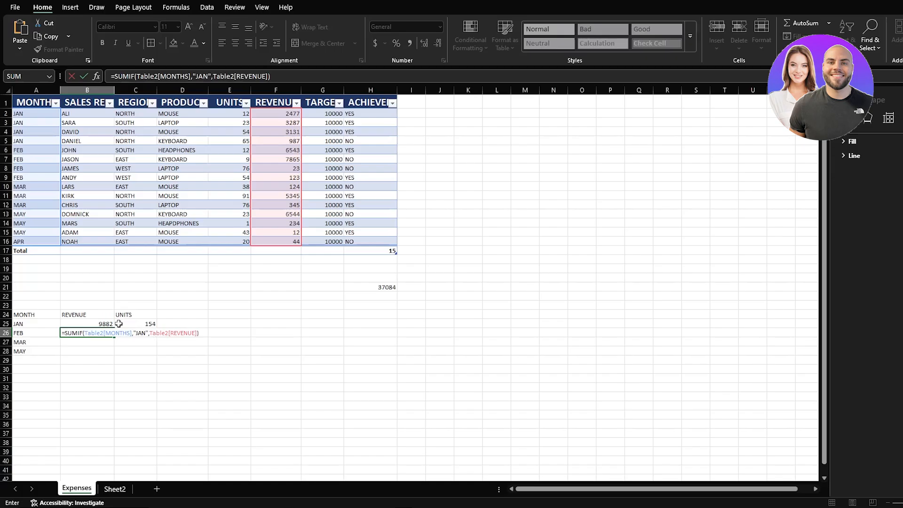
{"action": "left_click", "coordinate": [146, 332]}
{"action": "key", "text": "BackSpace"}
{"action": "key", "text": "BackSpace"}
{"action": "key", "text": "BackSpace"}
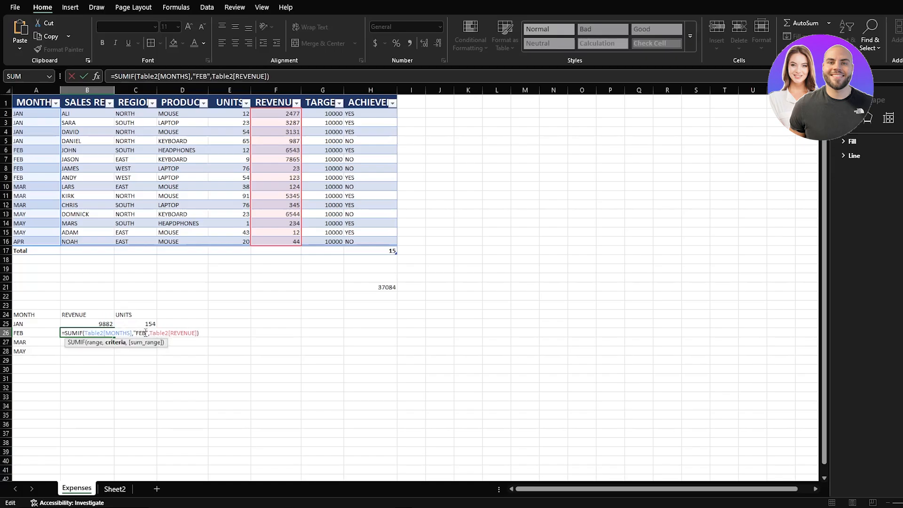
{"action": "type", "text": "FEB"}
{"action": "key", "text": "ctrl+a"}
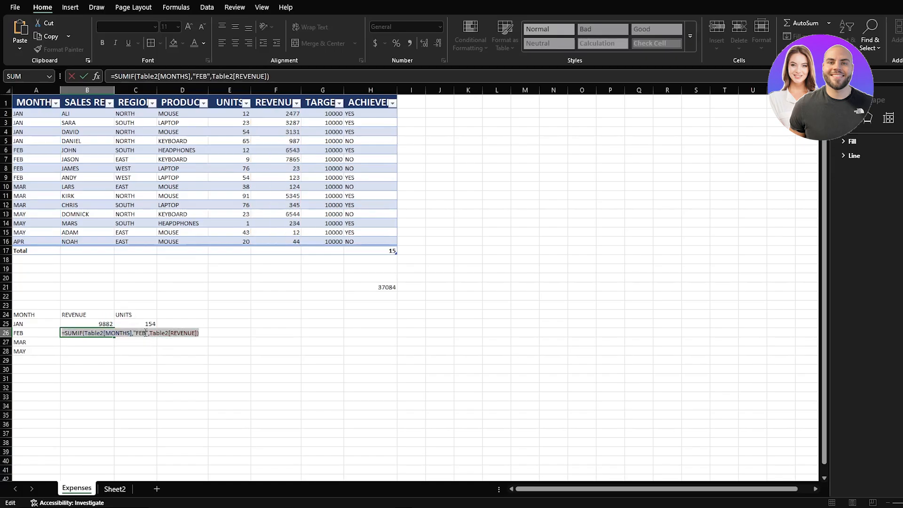
{"action": "key", "text": "Return"}
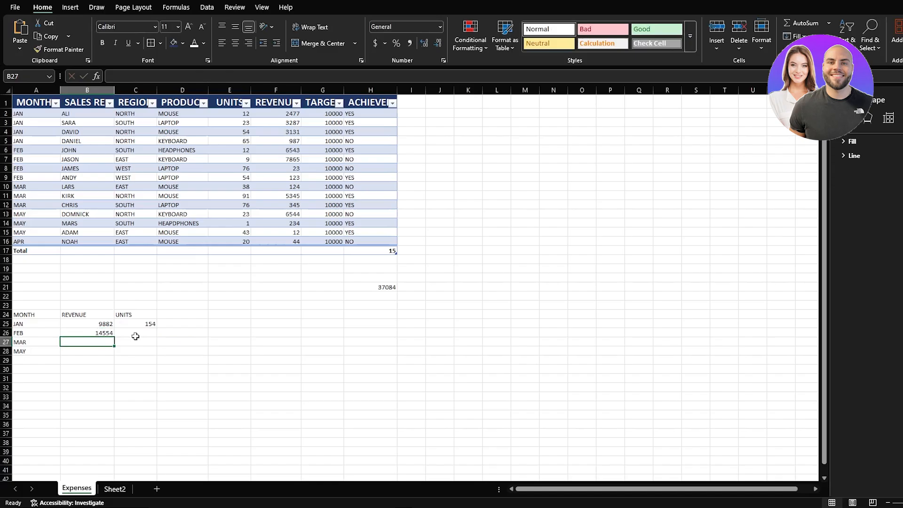
Step: Reuse the FEB revenue formula in C26 with the sum range changed to units: =SUMIF(Table2[MONTHS],"FEB",Table2[UNITS])
{"action": "left_click", "coordinate": [137, 333]}
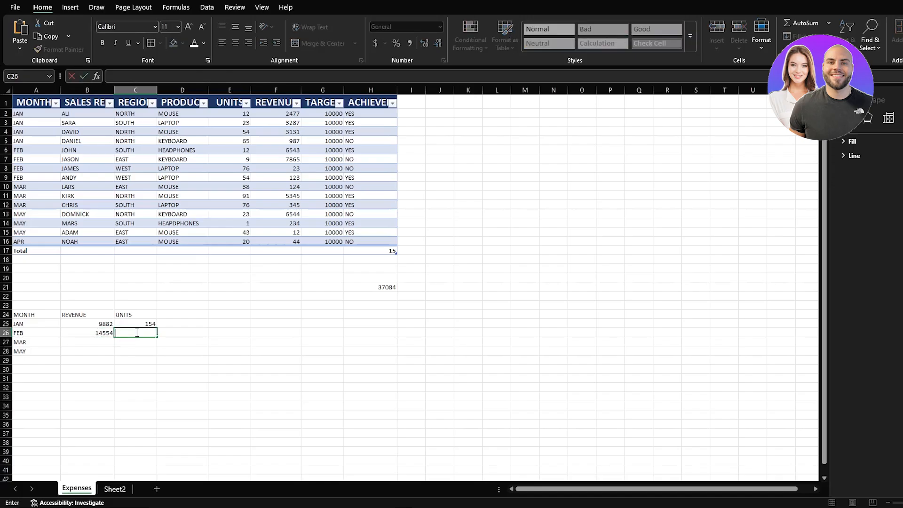
{"action": "type", "text": "=SUMIF(Table2[MONTHS],\"FEB\",Table2[REVENUE])"}
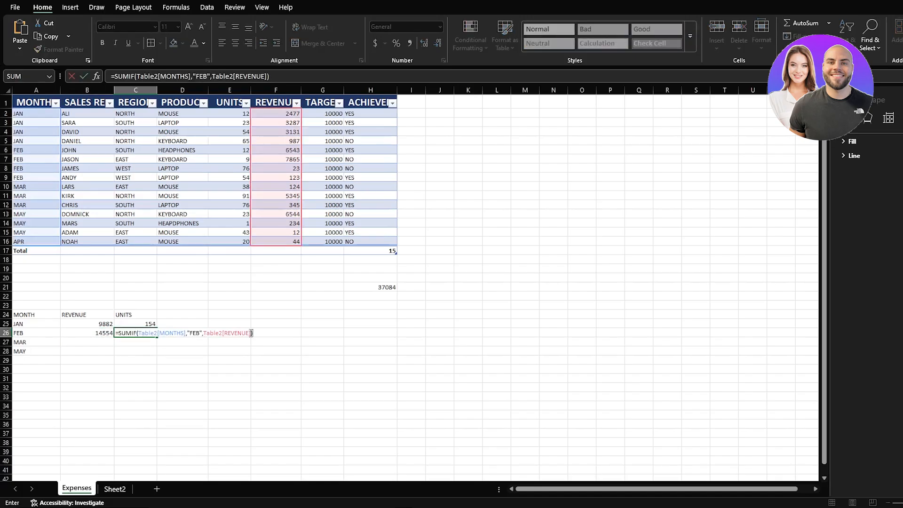
{"action": "left_click", "coordinate": [248, 332]}
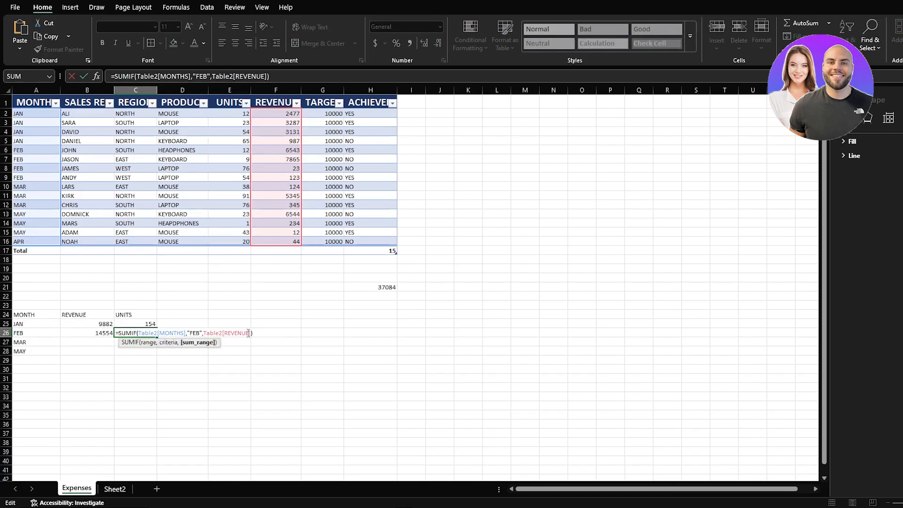
{"action": "key", "text": "BackSpace"}
{"action": "key", "text": "BackSpace"}
{"action": "key", "text": "BackSpace"}
{"action": "key", "text": "BackSpace"}
{"action": "key", "text": "BackSpace"}
{"action": "key", "text": "BackSpace"}
{"action": "key", "text": "BackSpace"}
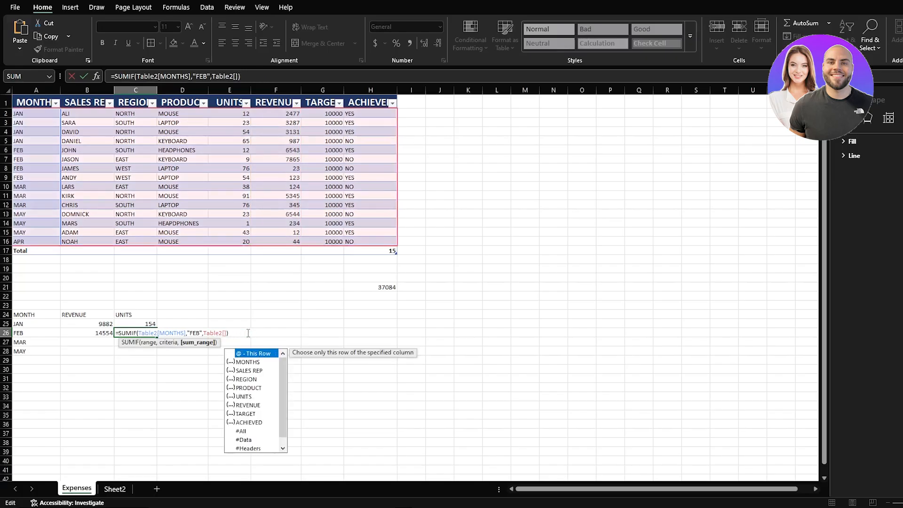
{"action": "type", "text": "UNITS"}
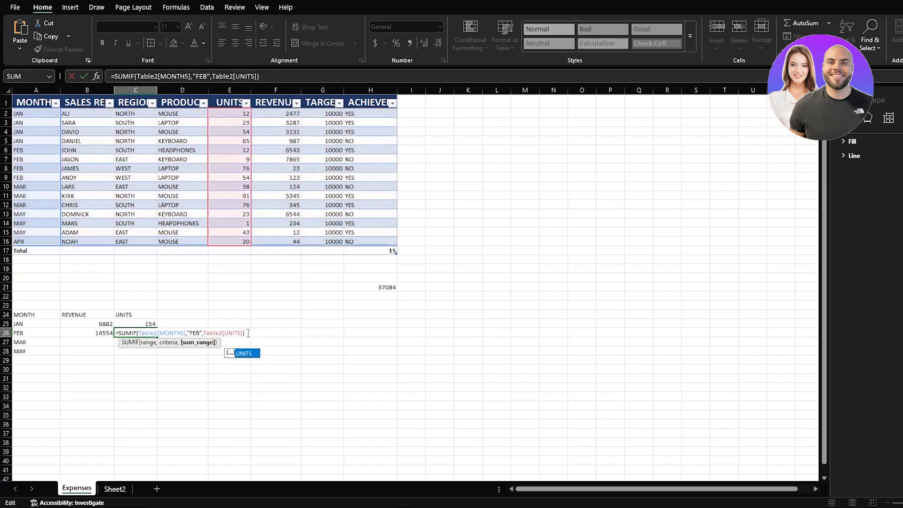
{"action": "key", "text": "Return"}
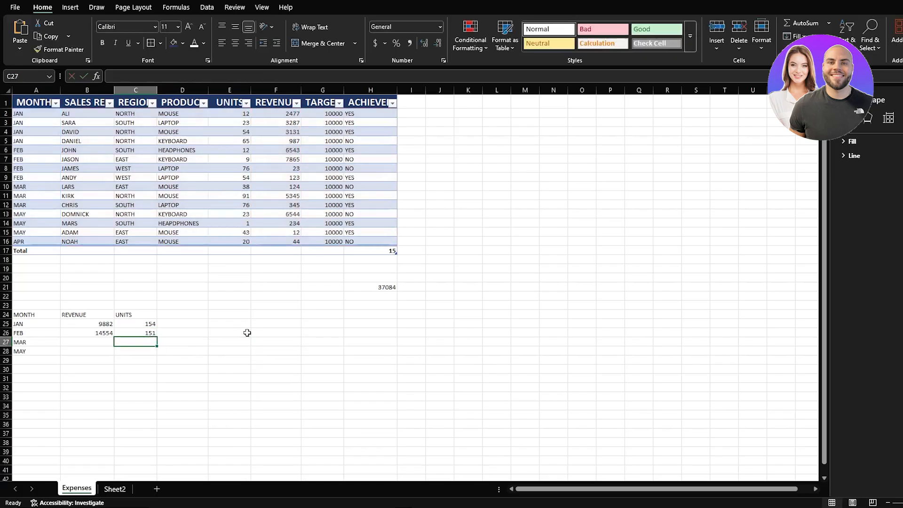
Step: Fill the MAR row of the summary with revenue 78678 and units 543
{"action": "left_click", "coordinate": [99, 343]}
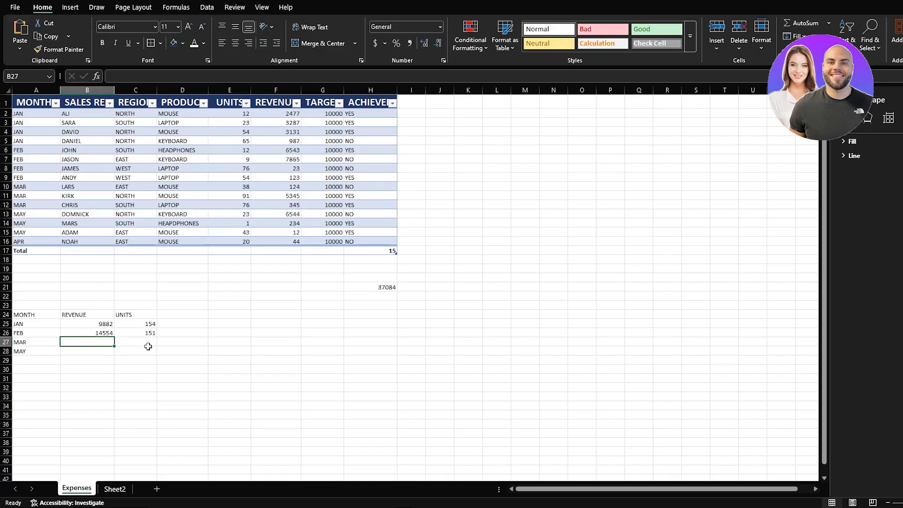
{"action": "type", "text": "78678"}
{"action": "key", "text": "Return"}
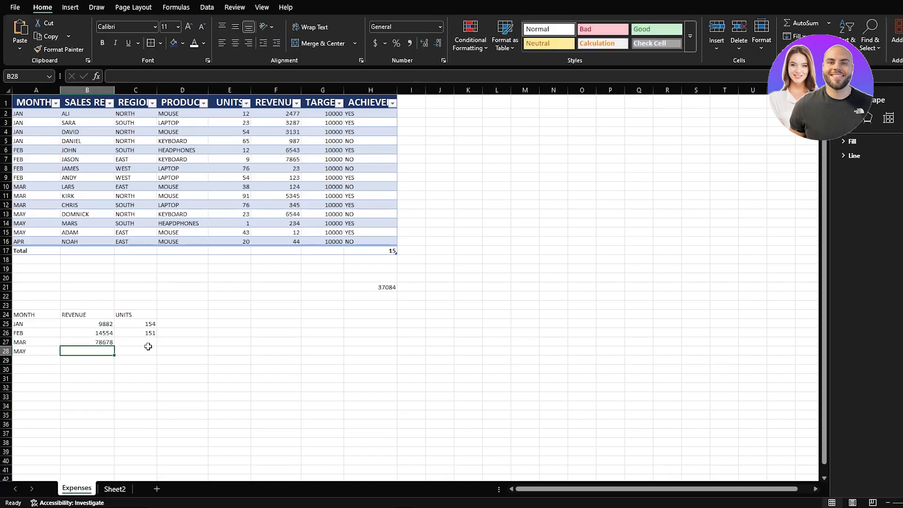
{"action": "left_click", "coordinate": [148, 343]}
{"action": "type", "text": "153"}
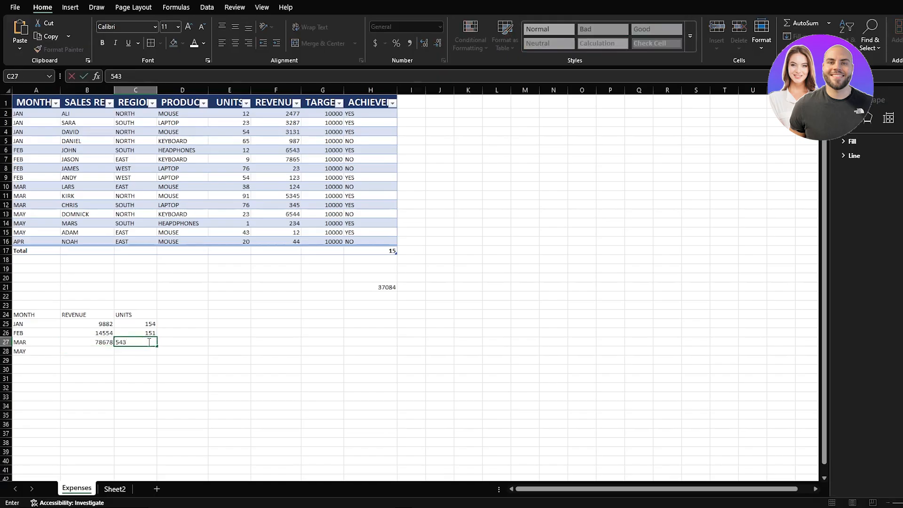
{"action": "key", "text": "Return"}
Step: Fill the MAY row of the summary with units 234 and revenue 8753
{"action": "type", "text": "234"}
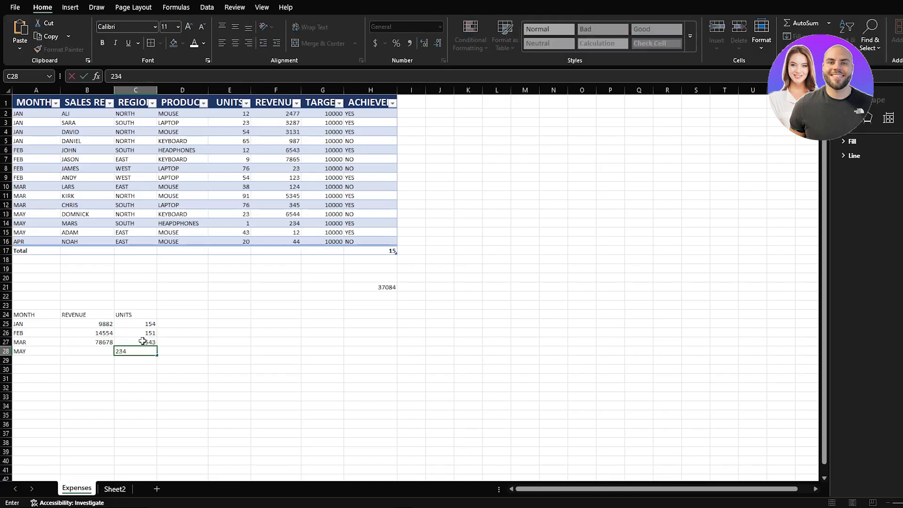
{"action": "key", "text": "Return"}
{"action": "left_click", "coordinate": [104, 351]}
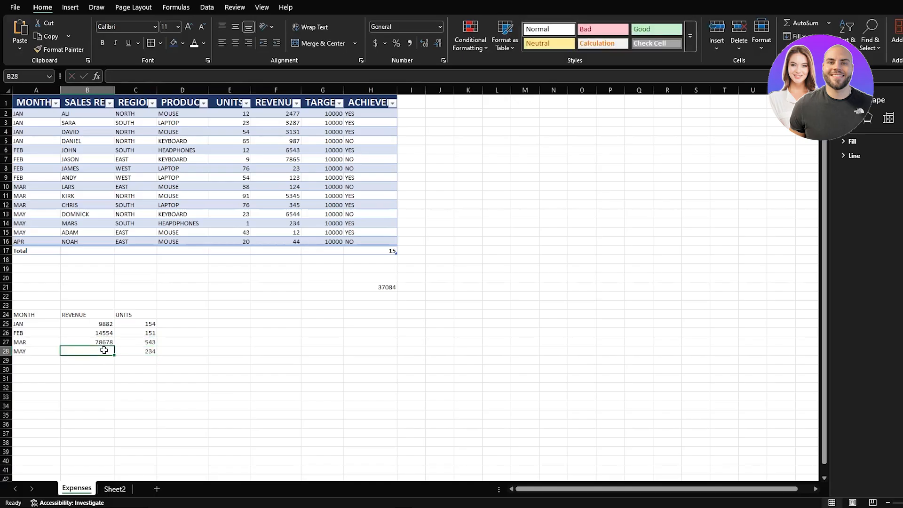
{"action": "type", "text": "6433"}
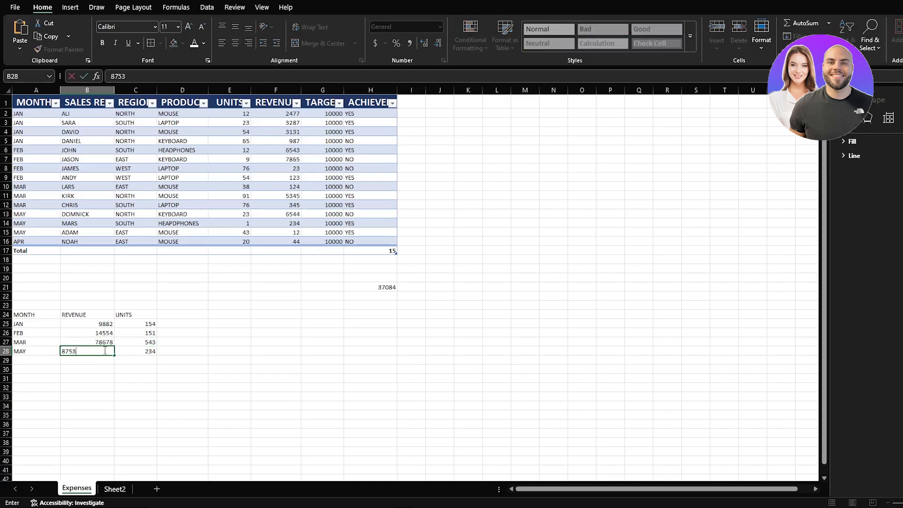
{"action": "key", "text": "Return"}
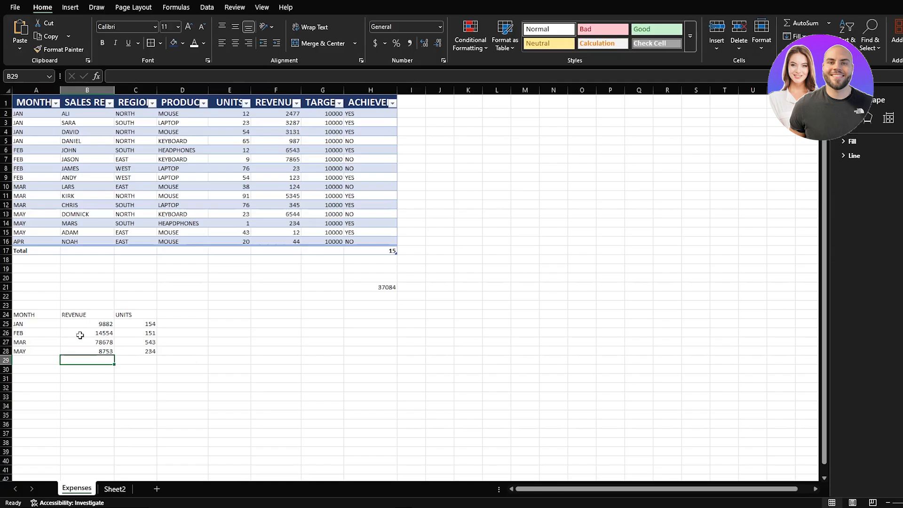
Step: Insert a Clustered Column - Line combo chart from the summary range A24:C28 and place it beside the summary, below the main table
{"action": "left_click_drag", "start_coordinate": [44, 315], "coordinate": [138, 352]}
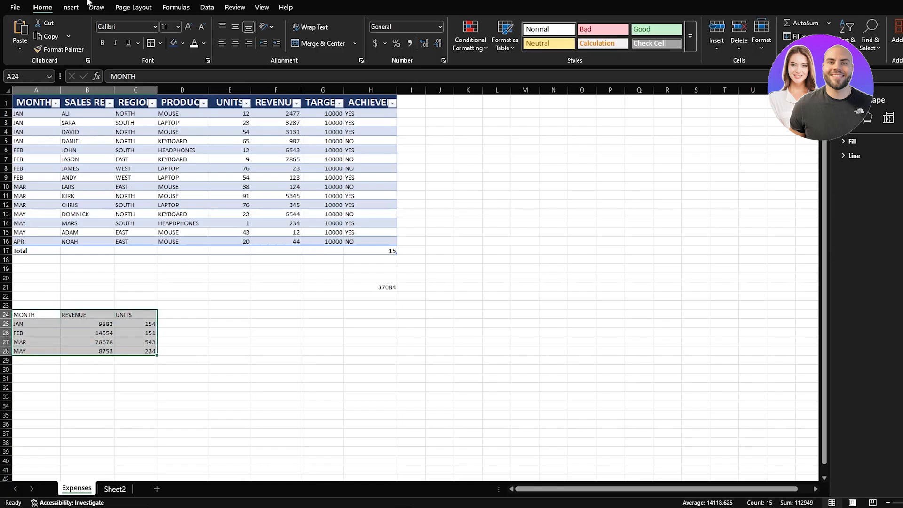
{"action": "left_click", "coordinate": [70, 8]}
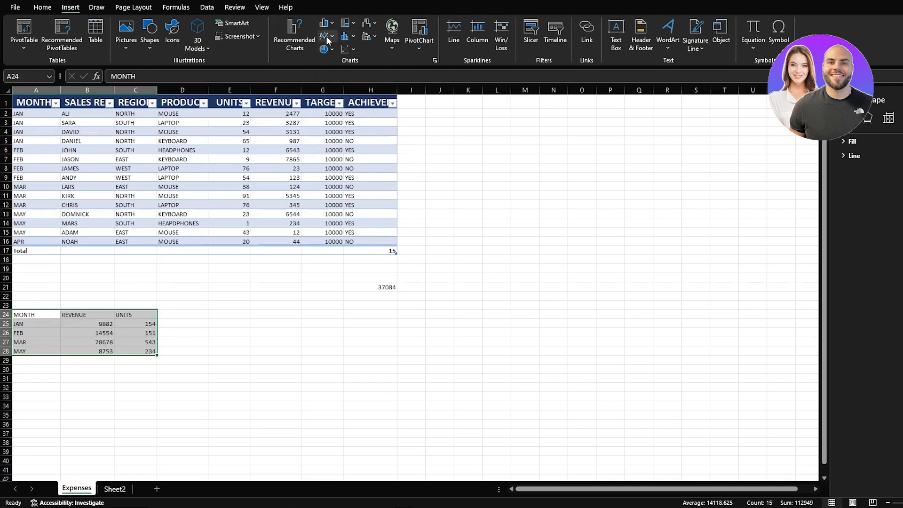
{"action": "left_click", "coordinate": [370, 38]}
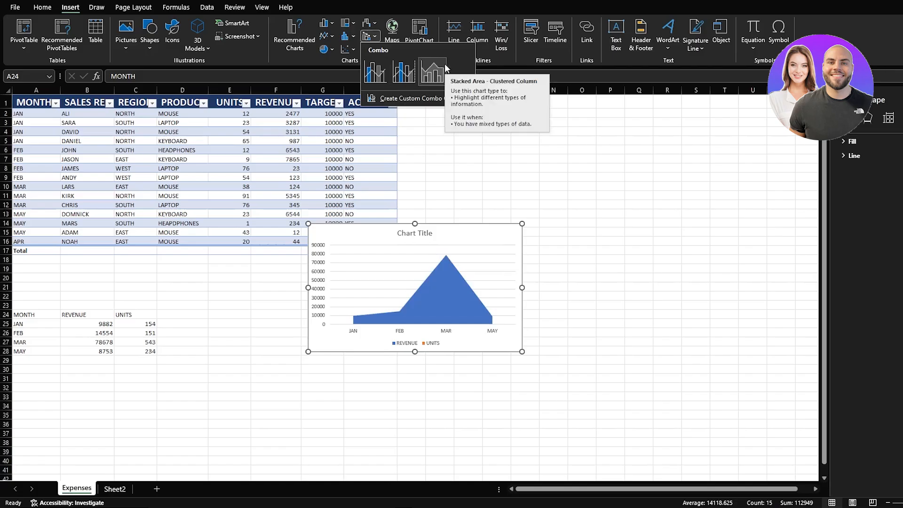
{"action": "left_click", "coordinate": [380, 67]}
{"action": "left_click_drag", "start_coordinate": [474, 236], "coordinate": [403, 288]}
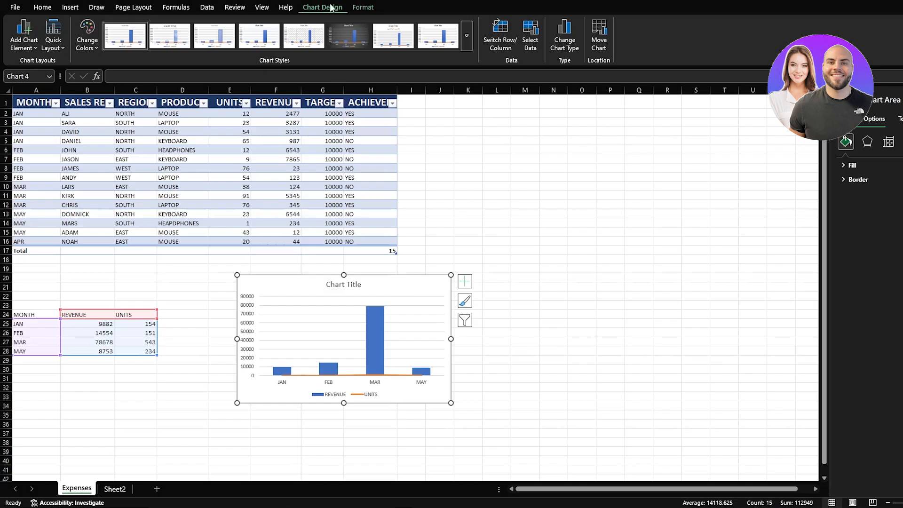
Step: Change the combo chart's type to a clustered column with the units line on a secondary axis
{"action": "left_click", "coordinate": [564, 38]}
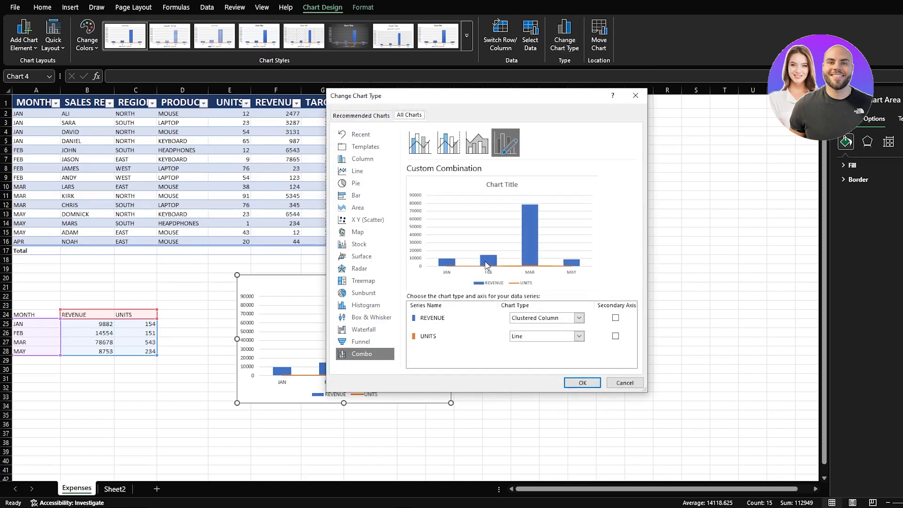
{"action": "left_click", "coordinate": [550, 320]}
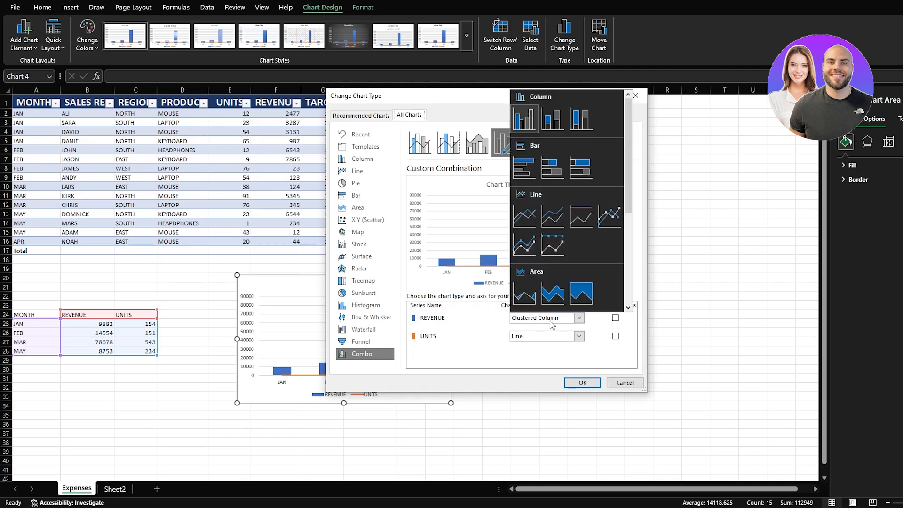
{"action": "left_click", "coordinate": [551, 324]}
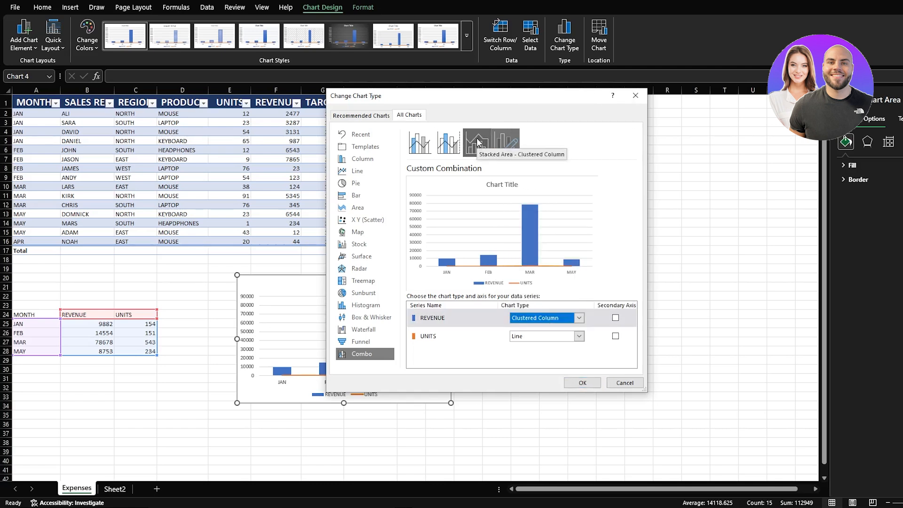
{"action": "left_click", "coordinate": [447, 142]}
{"action": "double_click", "coordinate": [447, 142]}
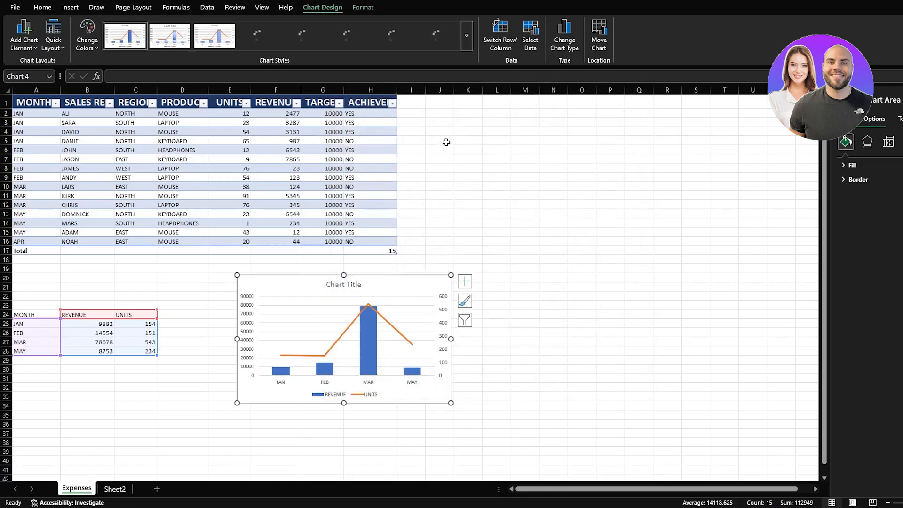
Step: Delete the revenue and units combo chart from the sheet
{"action": "mouse_move", "coordinate": [375, 329]}
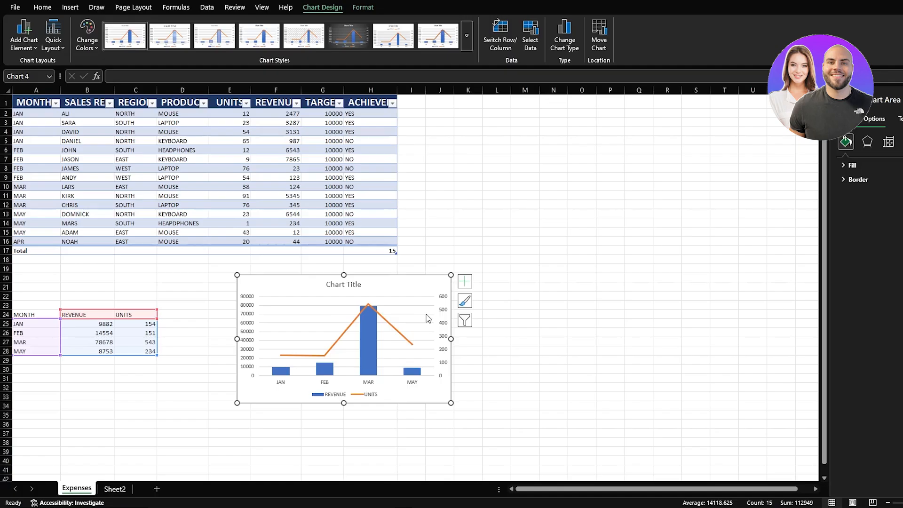
{"action": "key", "text": "Delete"}
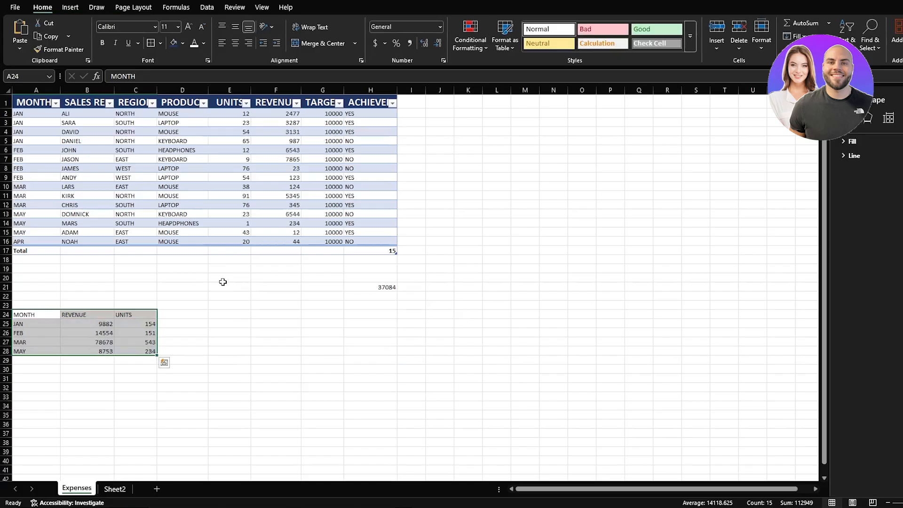
Step: Clear the contents of the monthly summary range A24:C28 and of cell H21 below the main table
{"action": "key", "text": "Delete"}
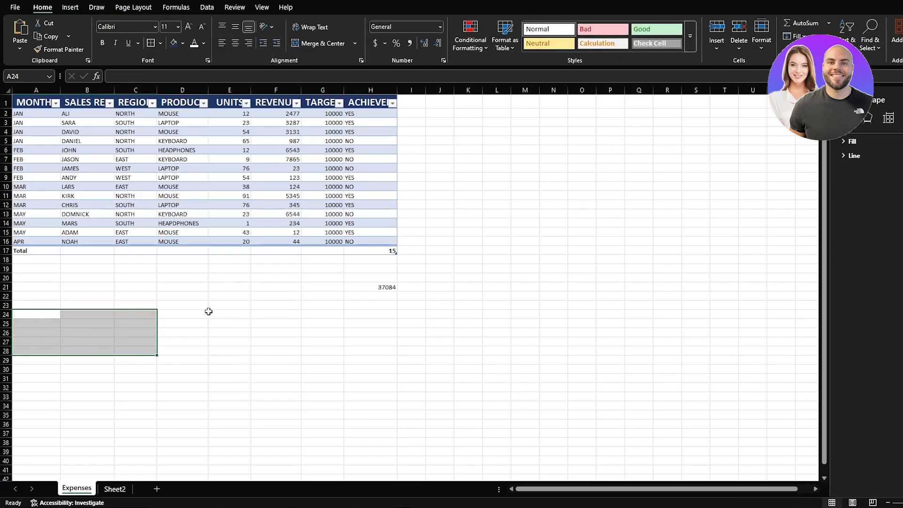
{"action": "left_click", "coordinate": [205, 330]}
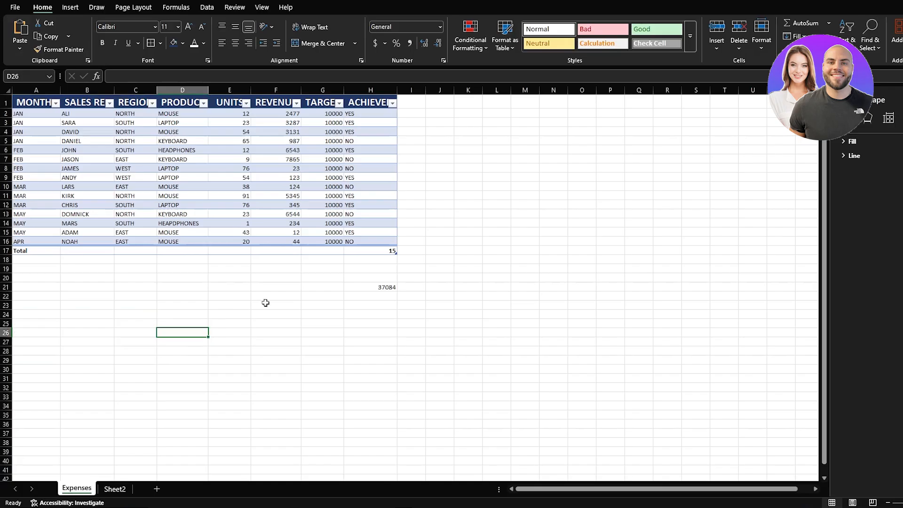
{"action": "left_click", "coordinate": [380, 286]}
{"action": "key", "text": "Delete"}
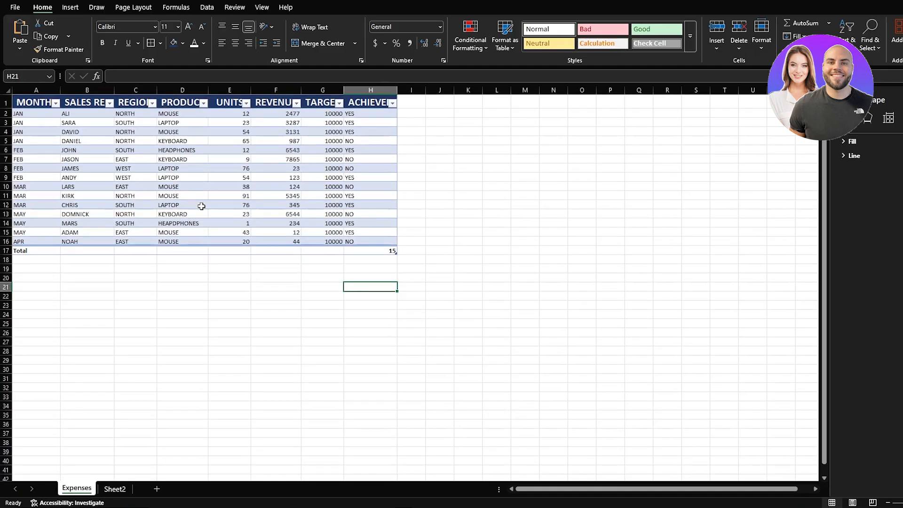
{"action": "left_click", "coordinate": [220, 296]}
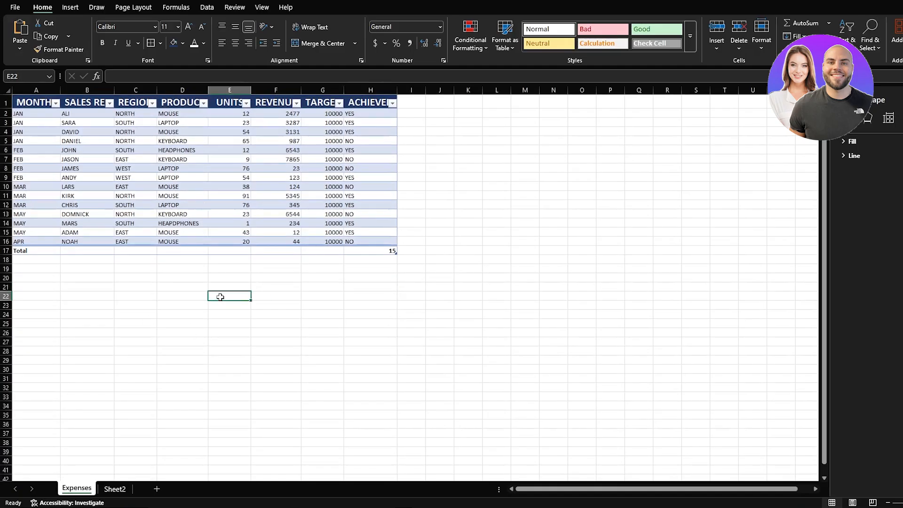
{"action": "left_click", "coordinate": [481, 216]}
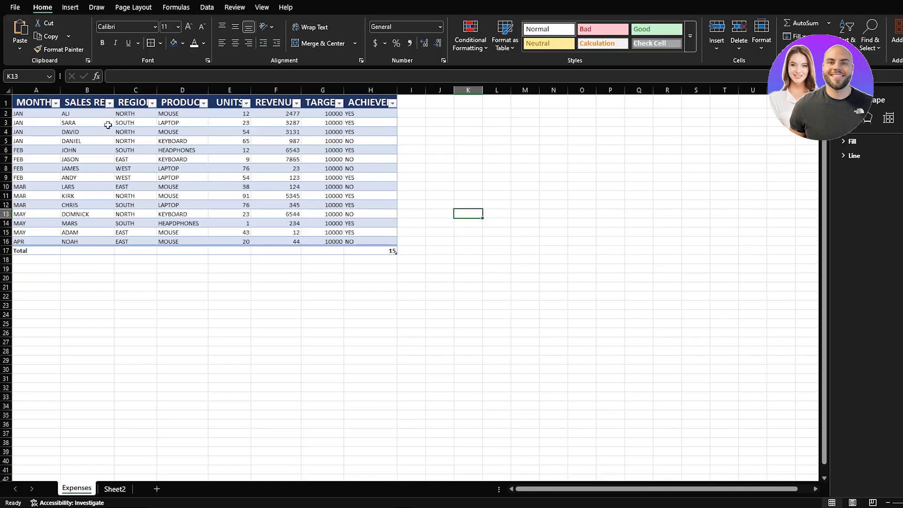
Step: Insert a PivotTable based on the sales table Table2 on a new worksheet
{"action": "left_click", "coordinate": [290, 132]}
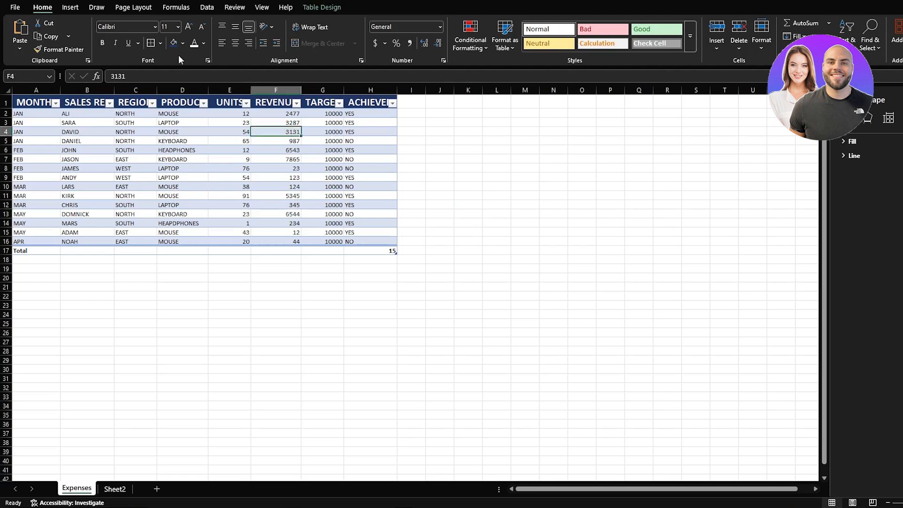
{"action": "left_click", "coordinate": [61, 7]}
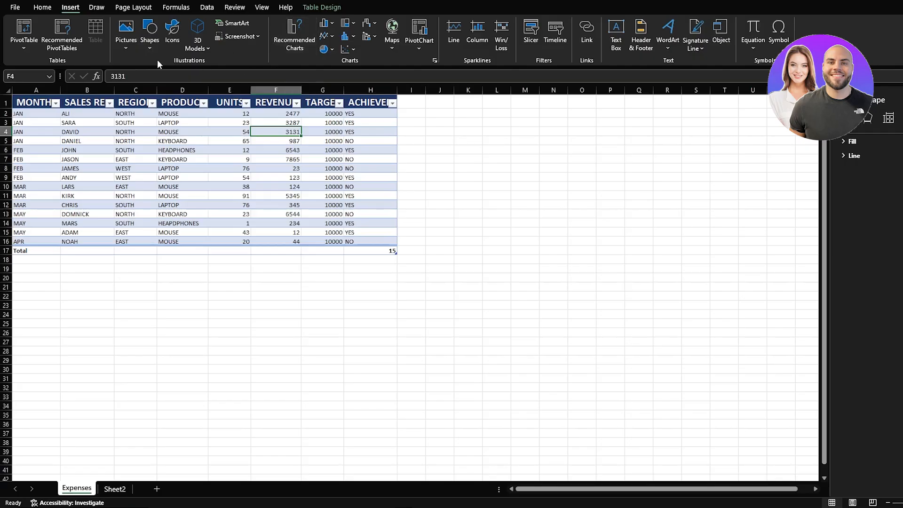
{"action": "left_click", "coordinate": [29, 28]}
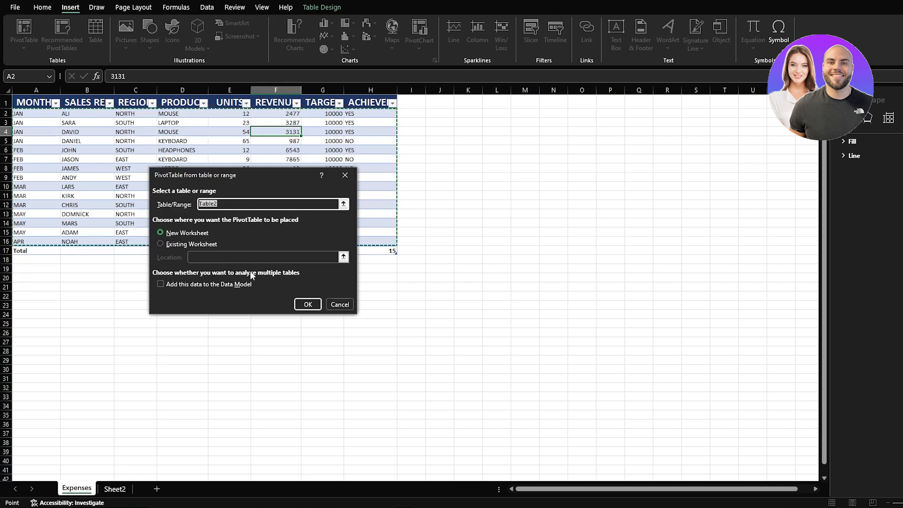
{"action": "left_click", "coordinate": [315, 304]}
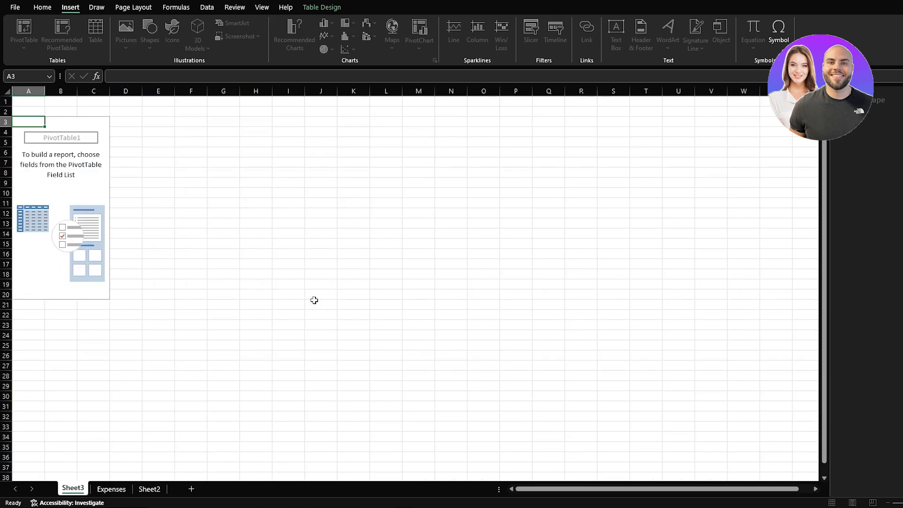
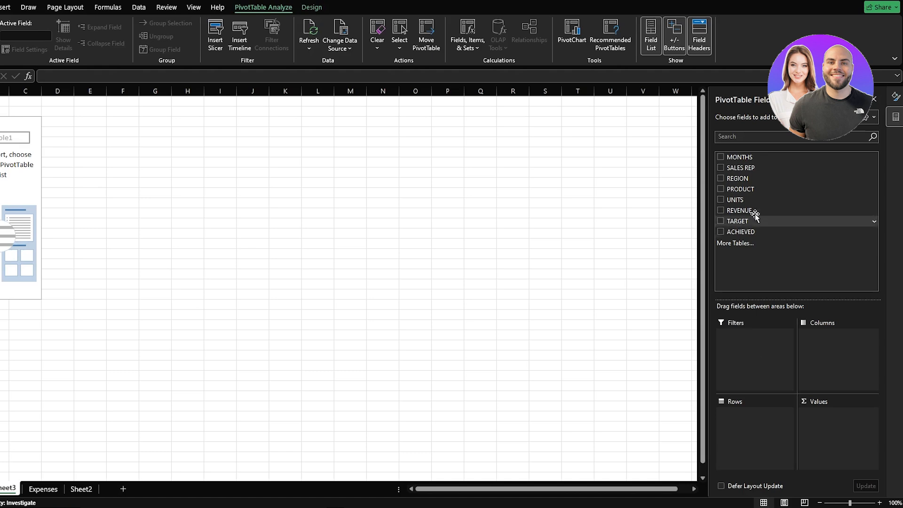
Step: Lay out the PivotTable with SALES REP as rows, REVENUE as summed values and MONTHS as columns
{"action": "left_click_drag", "start_coordinate": [748, 170], "coordinate": [762, 352]}
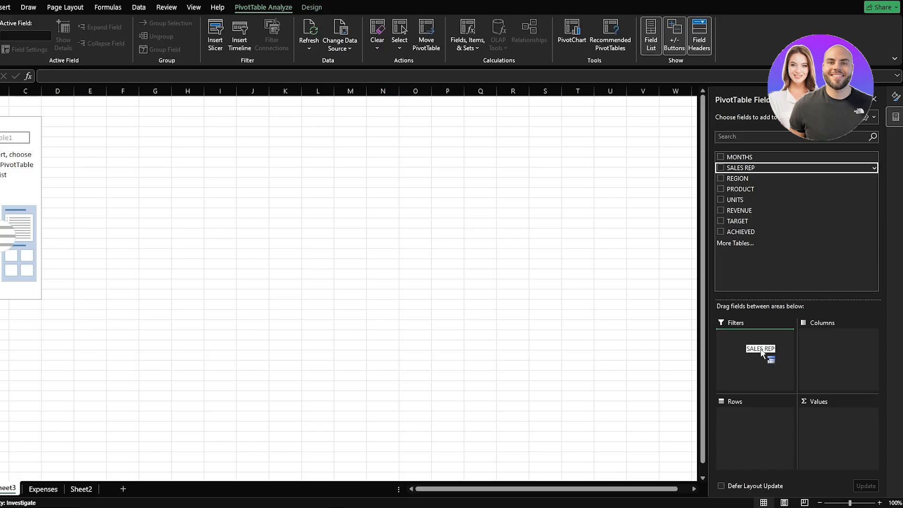
{"action": "left_click_drag", "start_coordinate": [762, 352], "coordinate": [745, 425]}
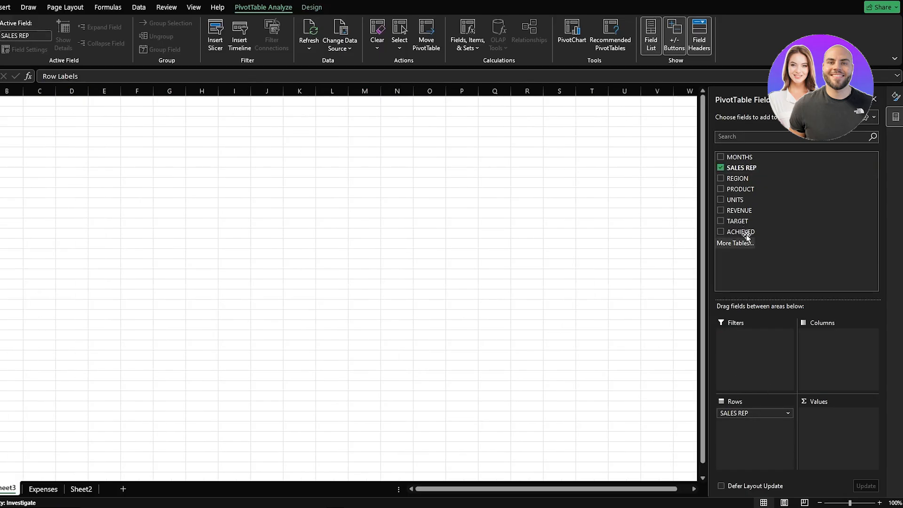
{"action": "left_click_drag", "start_coordinate": [750, 214], "coordinate": [829, 415]}
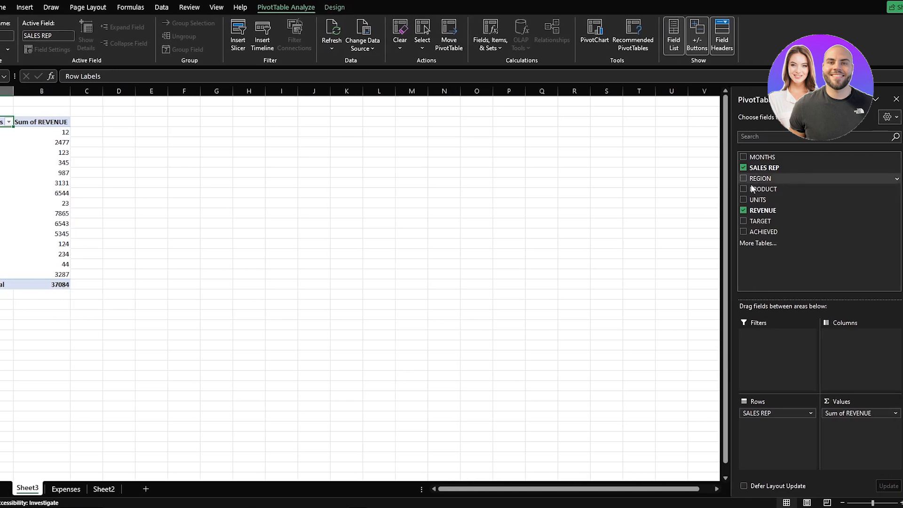
{"action": "left_click_drag", "start_coordinate": [765, 158], "coordinate": [839, 361]}
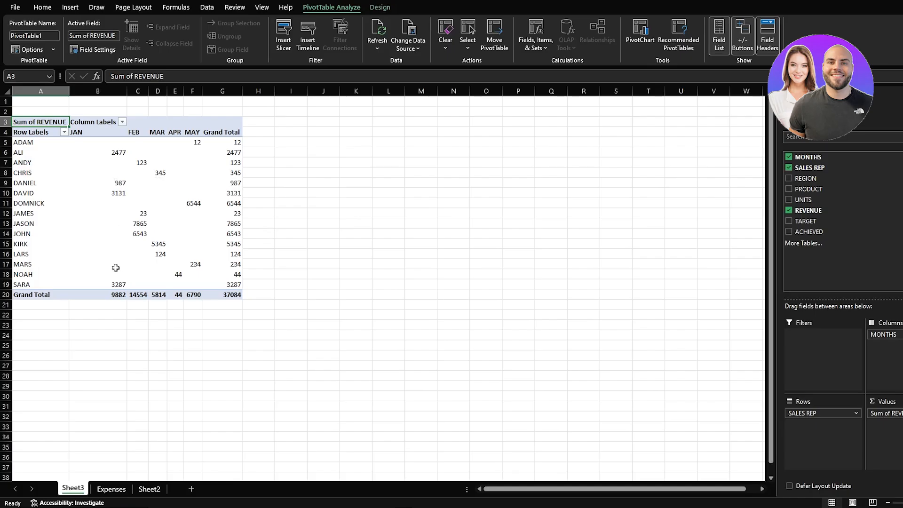
Step: Change the REVENUE value field in the PivotTable to summarize by Average
{"action": "mouse_move", "coordinate": [118, 275]}
{"action": "mouse_move", "coordinate": [150, 297]}
{"action": "left_click", "coordinate": [897, 413]}
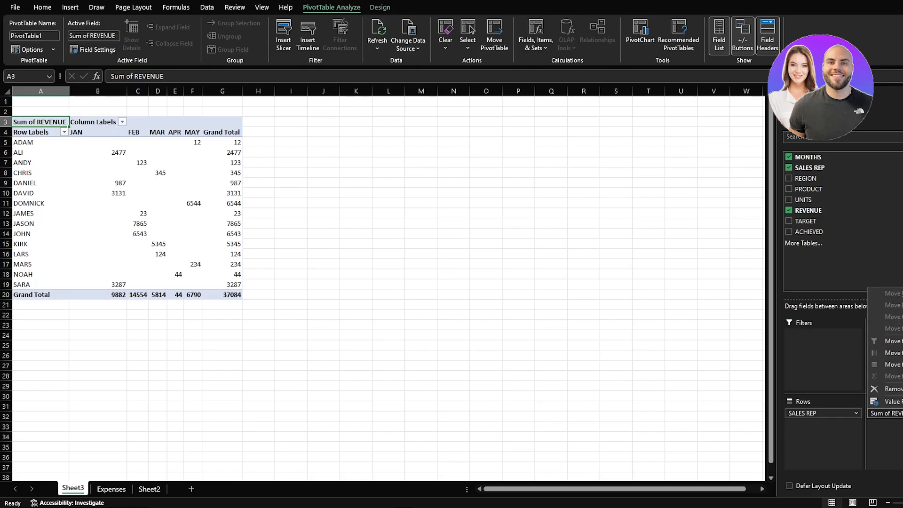
{"action": "left_click", "coordinate": [893, 401]}
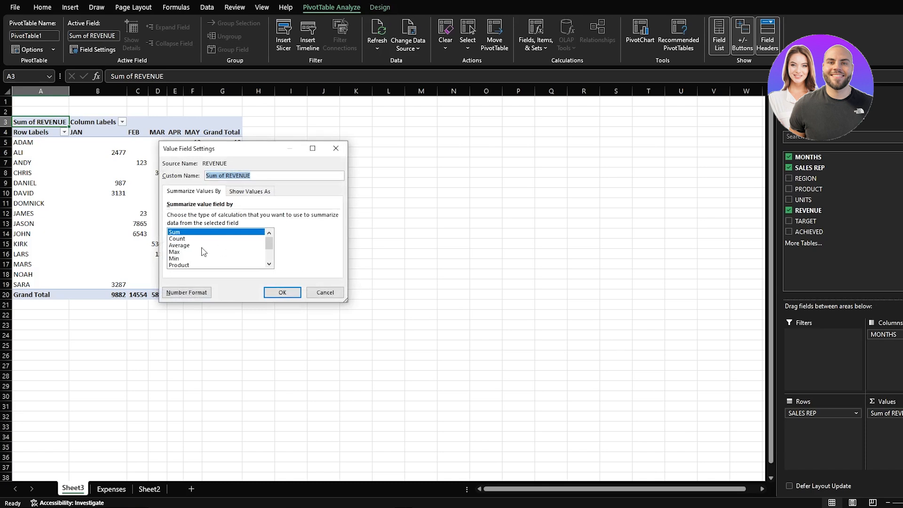
{"action": "scroll", "coordinate": [203, 252], "scroll_direction": "down", "scroll_amount": 1}
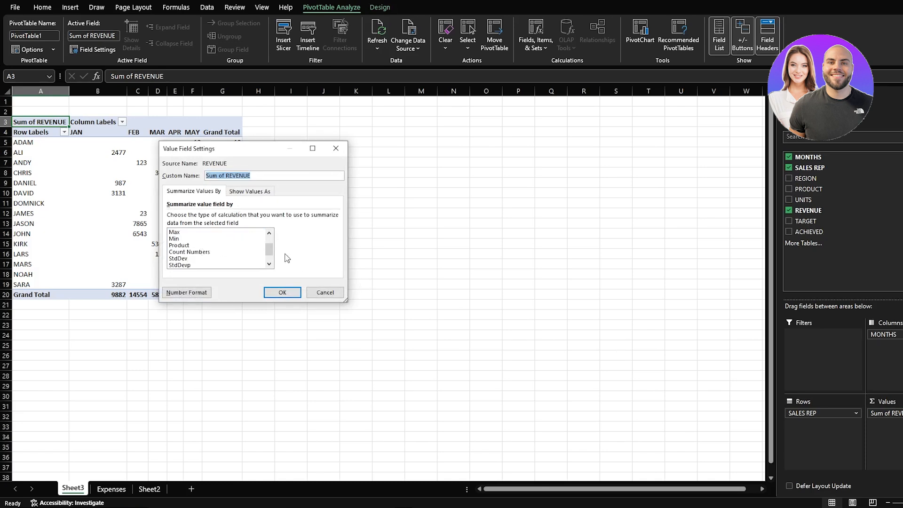
{"action": "scroll", "coordinate": [221, 255], "scroll_direction": "down", "scroll_amount": 1}
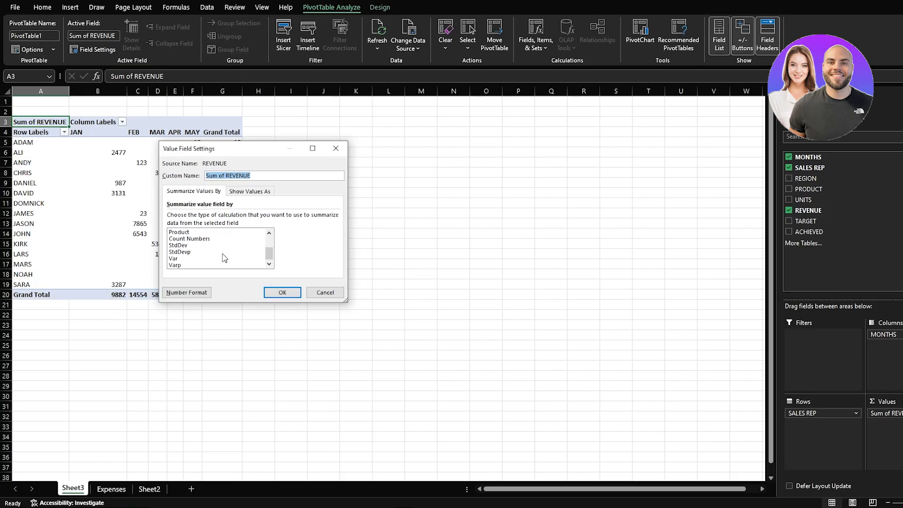
{"action": "scroll", "coordinate": [225, 257], "scroll_direction": "up", "scroll_amount": 1}
{"action": "scroll", "coordinate": [224, 257], "scroll_direction": "up", "scroll_amount": 1}
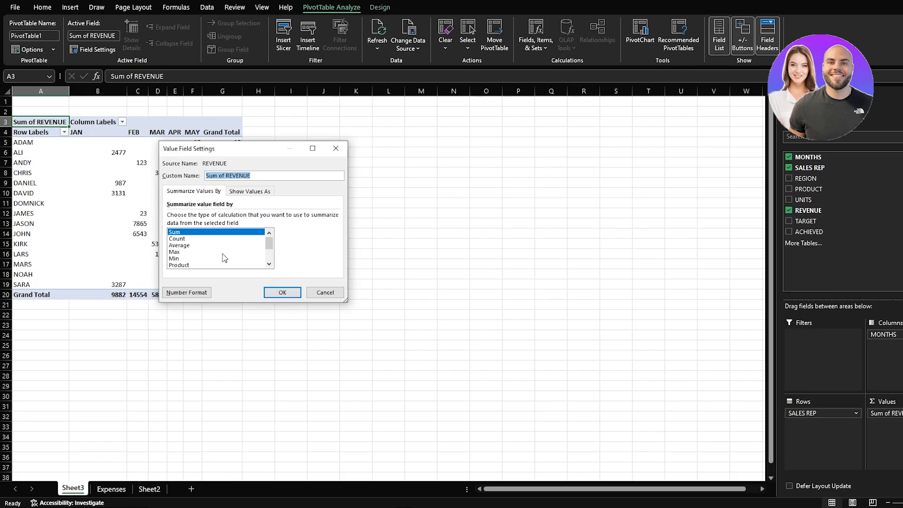
{"action": "left_click", "coordinate": [189, 245]}
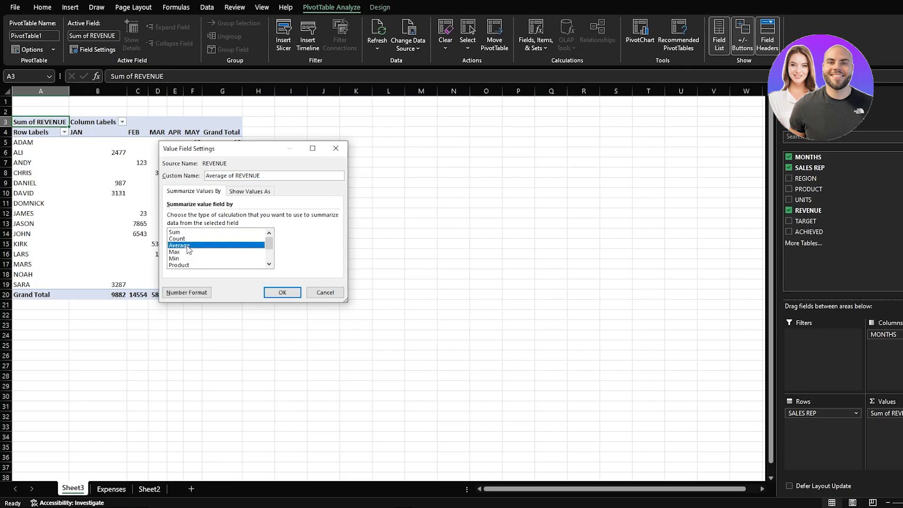
{"action": "left_click", "coordinate": [282, 293]}
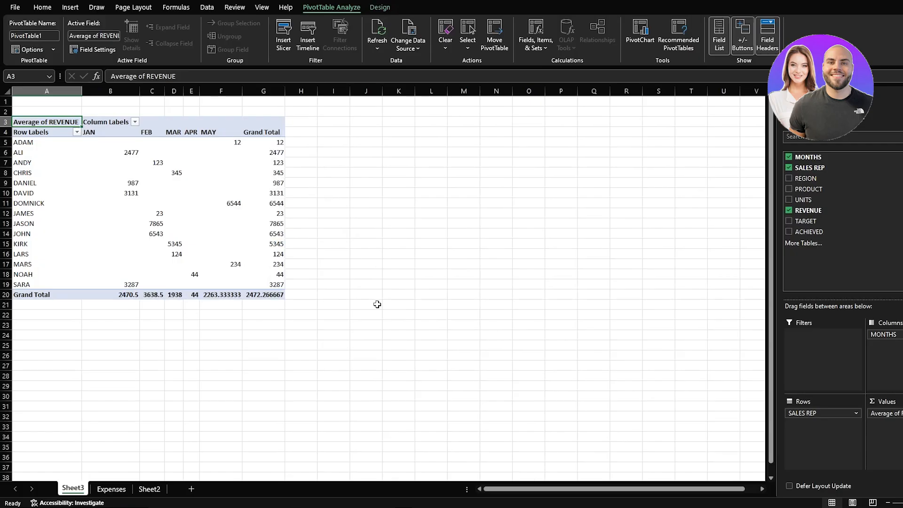
Step: Set the REVENUE value field back to summarize by Sum
{"action": "left_click", "coordinate": [884, 413]}
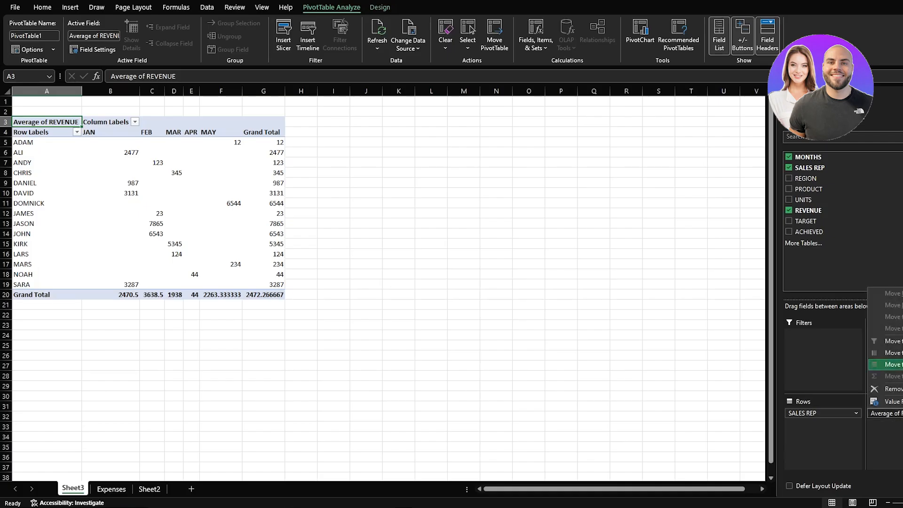
{"action": "left_click", "coordinate": [892, 401]}
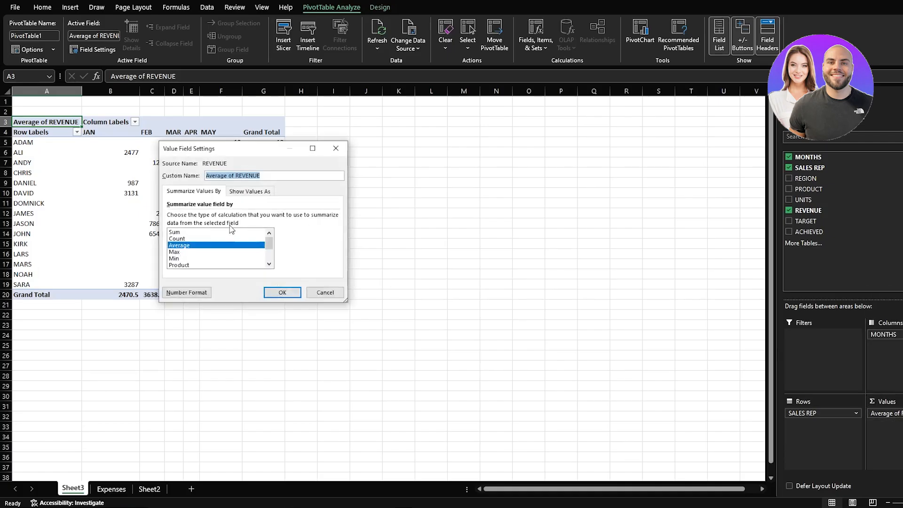
{"action": "left_click", "coordinate": [221, 232]}
{"action": "left_click", "coordinate": [286, 291]}
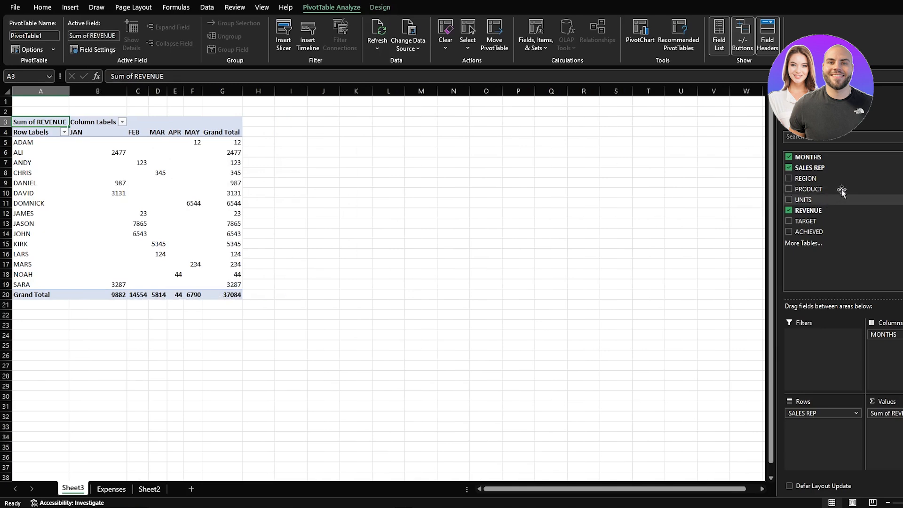
Step: Add REGION as a report filter to the PivotTable and filter it to the NORTH region
{"action": "left_click_drag", "start_coordinate": [824, 181], "coordinate": [804, 358]}
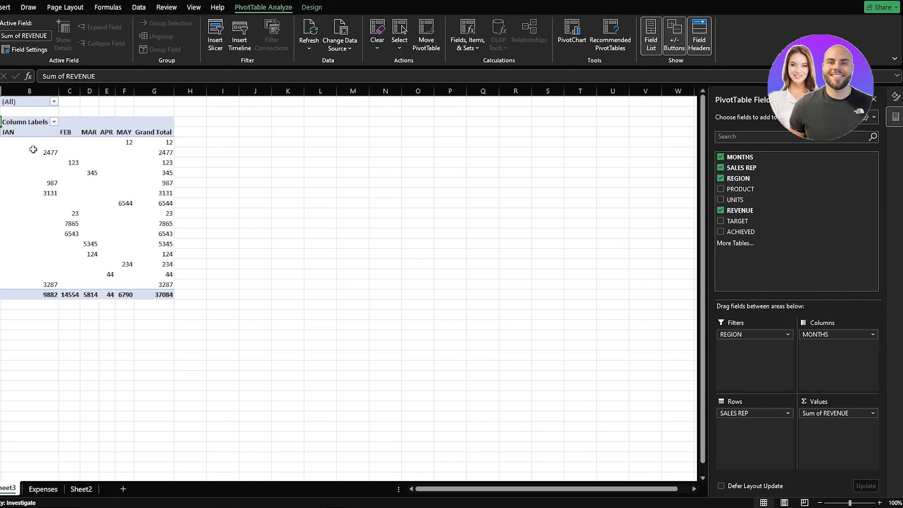
{"action": "mouse_move", "coordinate": [52, 147]}
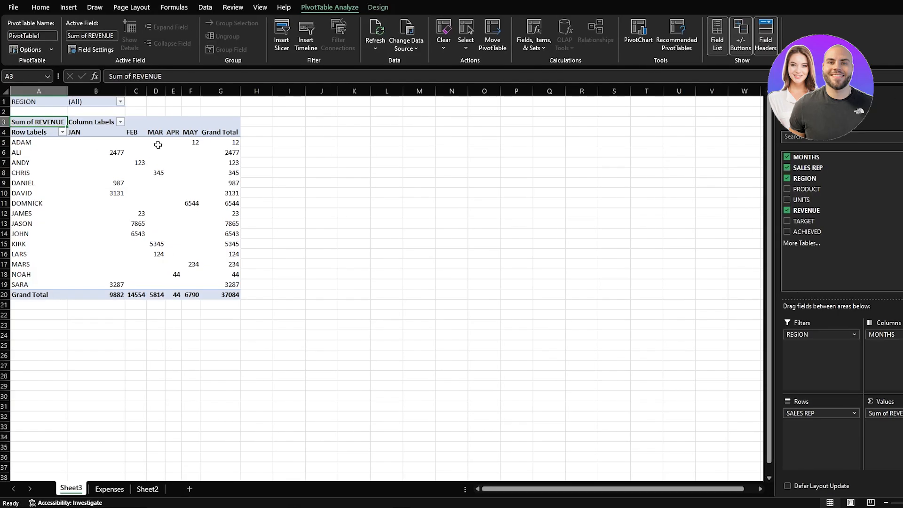
{"action": "left_click", "coordinate": [122, 101]}
{"action": "left_click", "coordinate": [35, 146]}
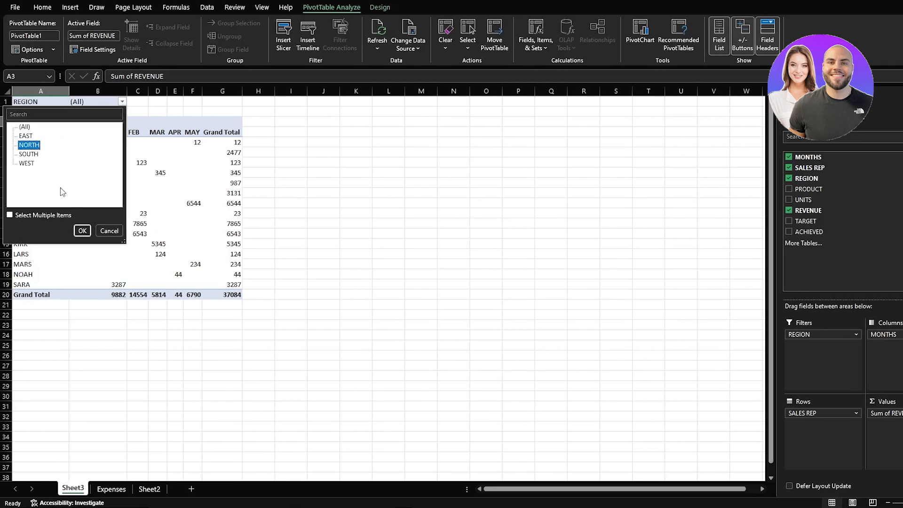
{"action": "left_click", "coordinate": [83, 231]}
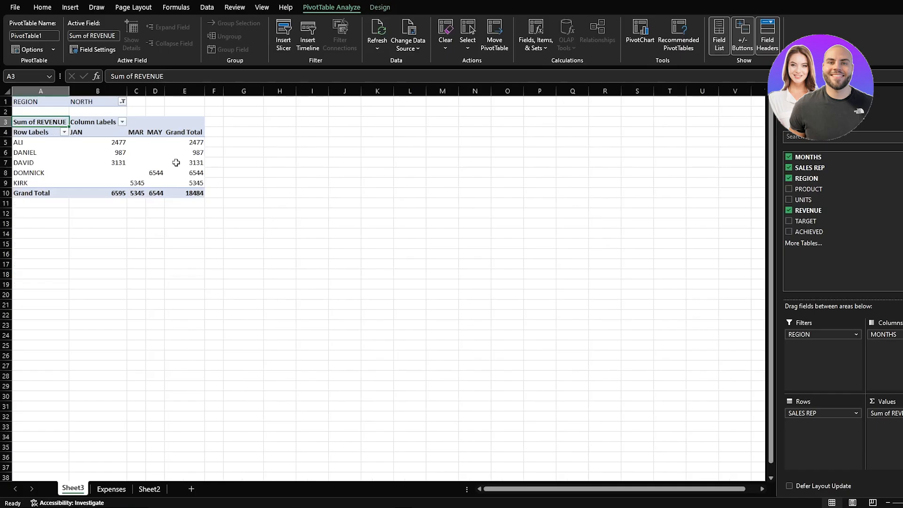
Step: Enable multiple item selection in the REGION filter and include both NORTH and SOUTH
{"action": "mouse_move", "coordinate": [175, 163]}
{"action": "left_click", "coordinate": [123, 102]}
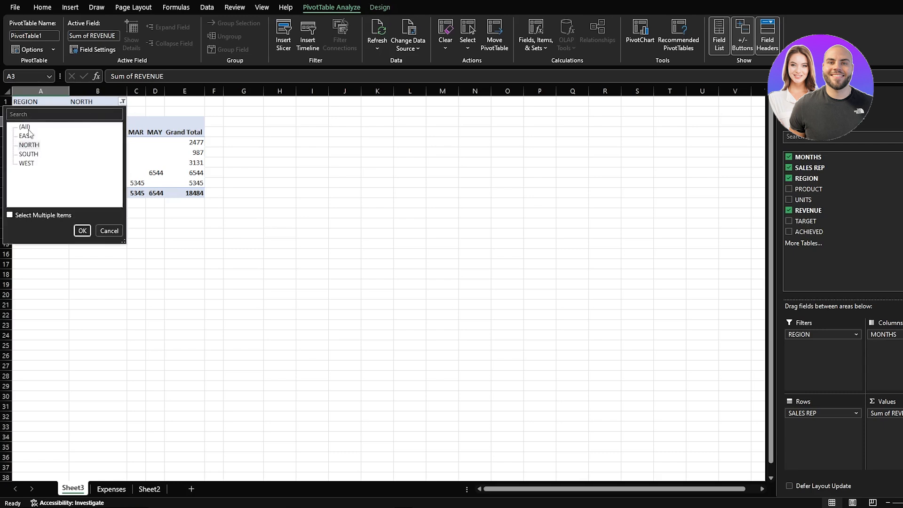
{"action": "left_click", "coordinate": [31, 216]}
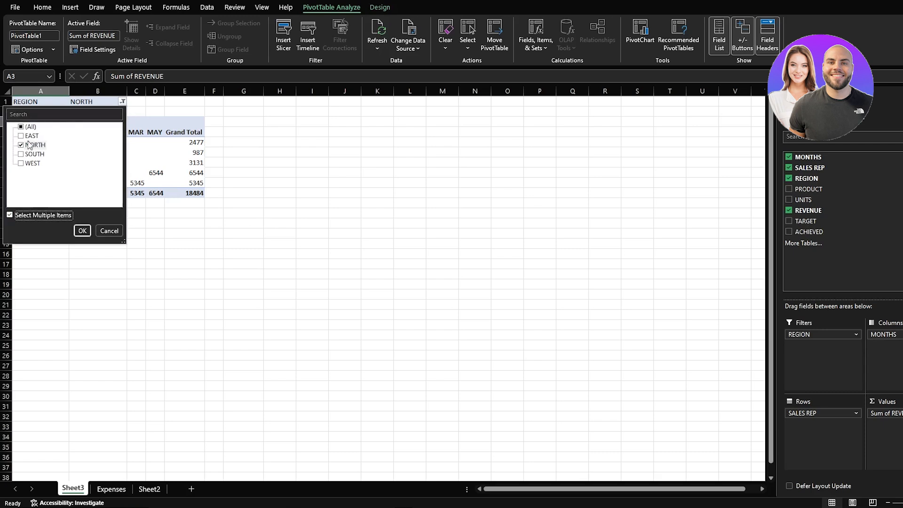
{"action": "left_click", "coordinate": [28, 155]}
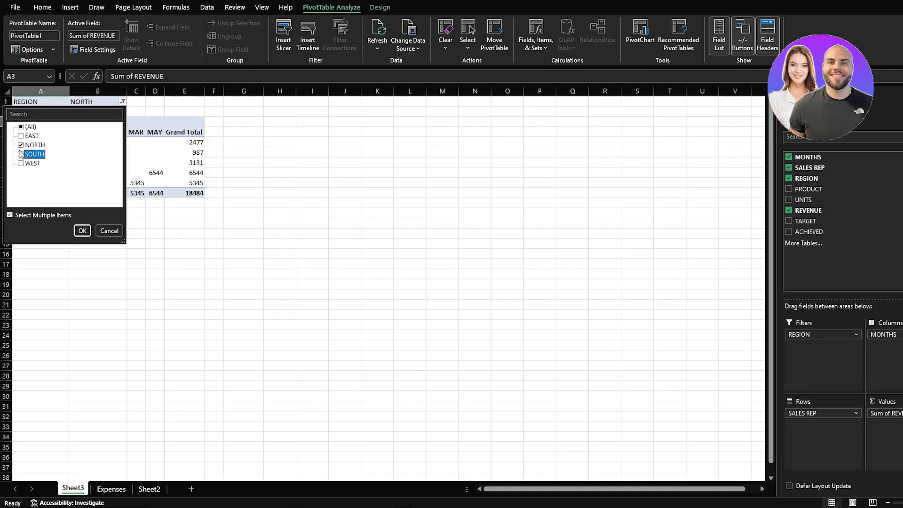
{"action": "left_click", "coordinate": [88, 230]}
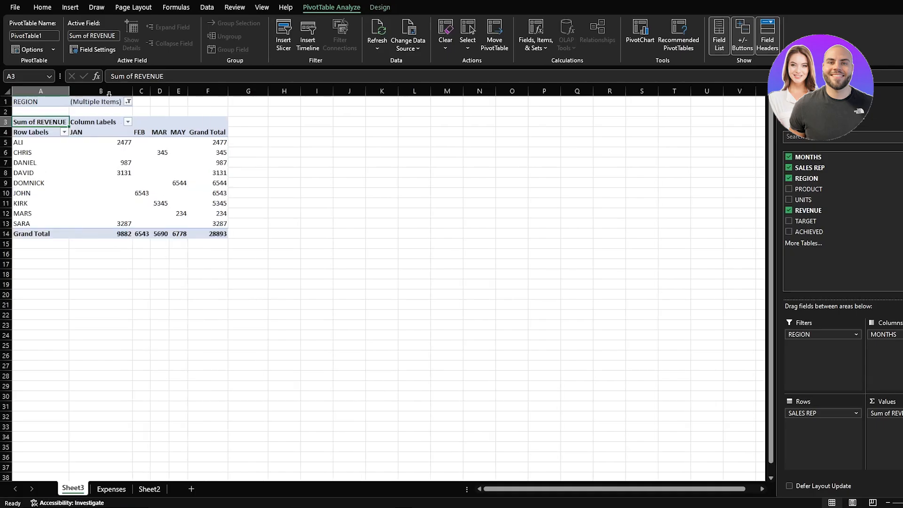
Step: Reset the REGION report filter to show all regions in the PivotTable
{"action": "left_click", "coordinate": [127, 102]}
{"action": "left_click", "coordinate": [35, 127]}
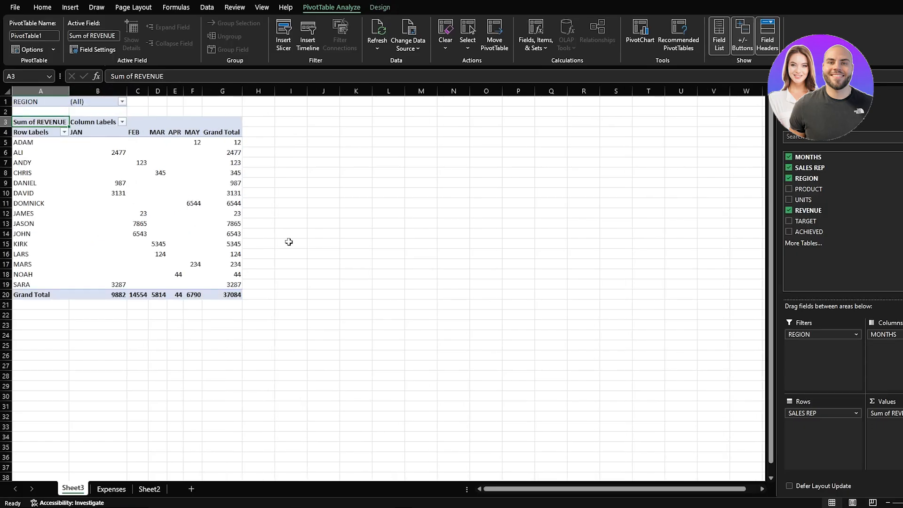
{"action": "left_click", "coordinate": [192, 222]}
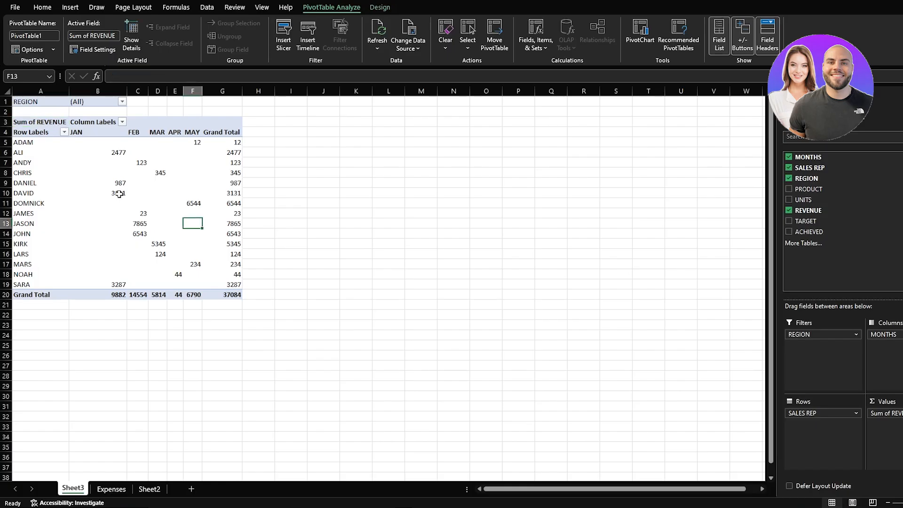
{"action": "left_click", "coordinate": [129, 214]}
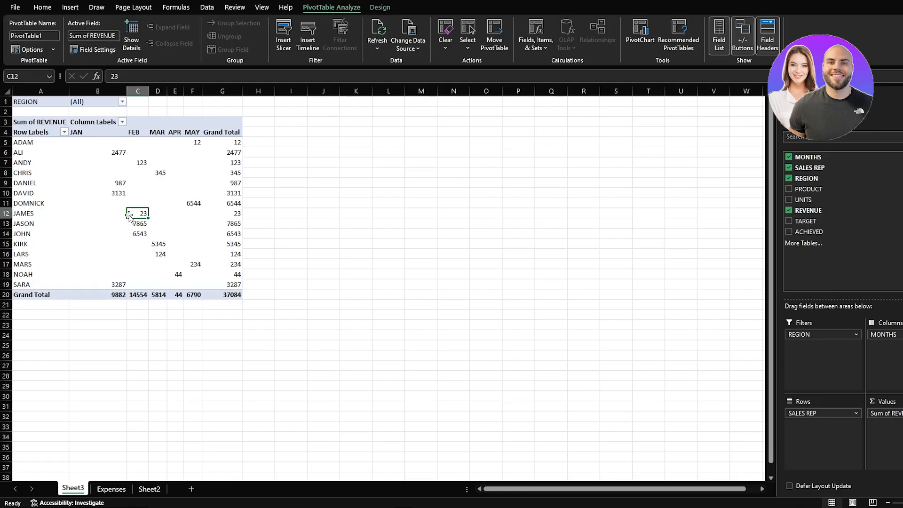
Step: Apply the dark blue style from the Dark group of PivotTable styles to the revenue PivotTable
{"action": "left_click", "coordinate": [380, 7]}
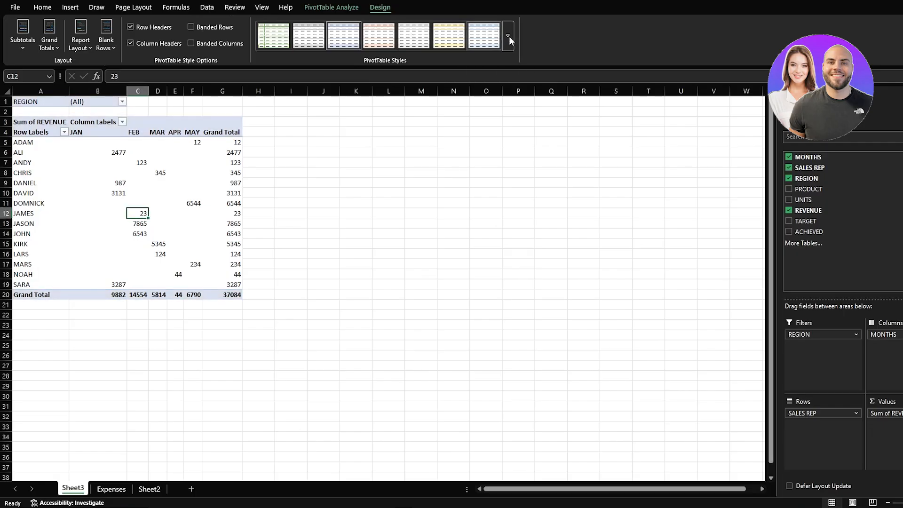
{"action": "left_click", "coordinate": [508, 35]}
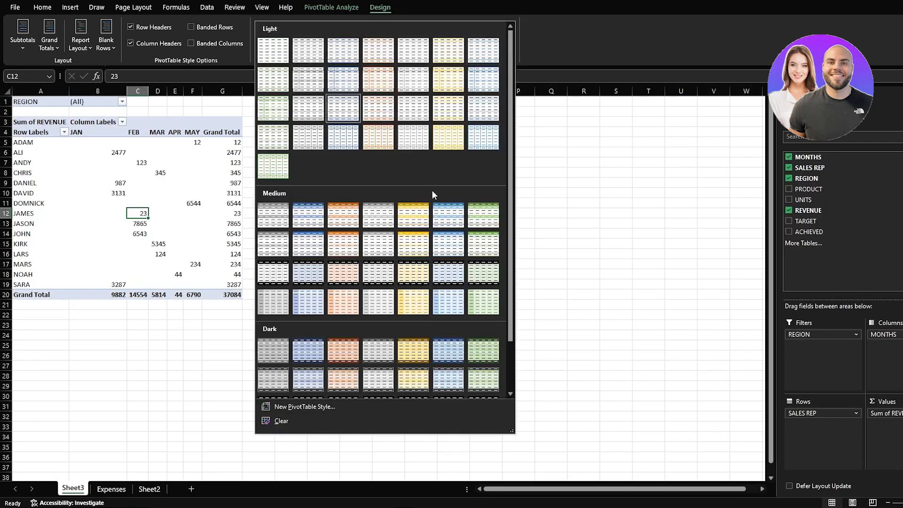
{"action": "scroll", "coordinate": [433, 192], "scroll_direction": "down", "scroll_amount": 2}
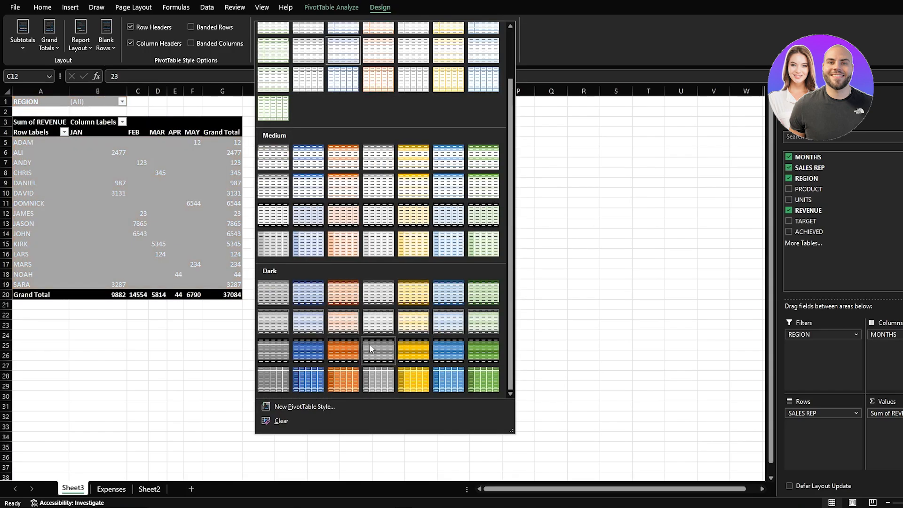
{"action": "left_click", "coordinate": [454, 291]}
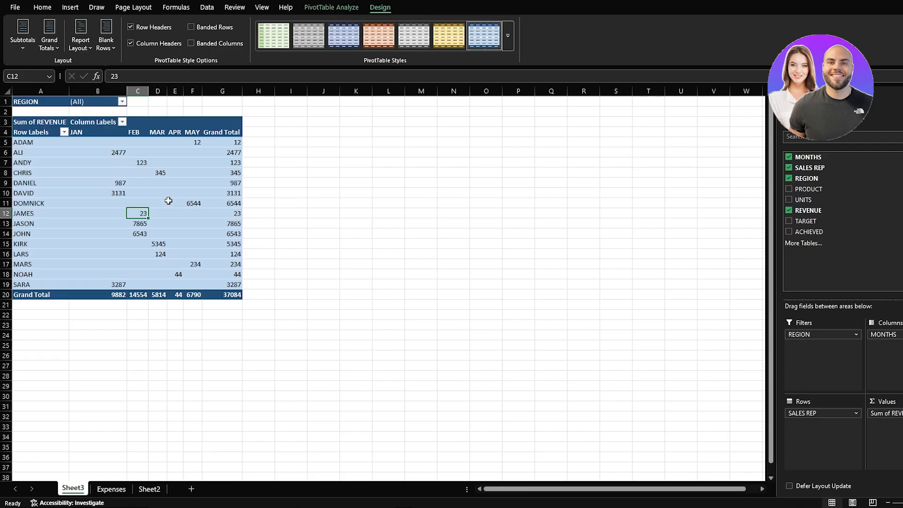
Step: Format the PivotTable's revenue values as Currency with the $ symbol and 2 decimal places
{"action": "left_click", "coordinate": [116, 183]}
{"action": "right_click", "coordinate": [116, 183]}
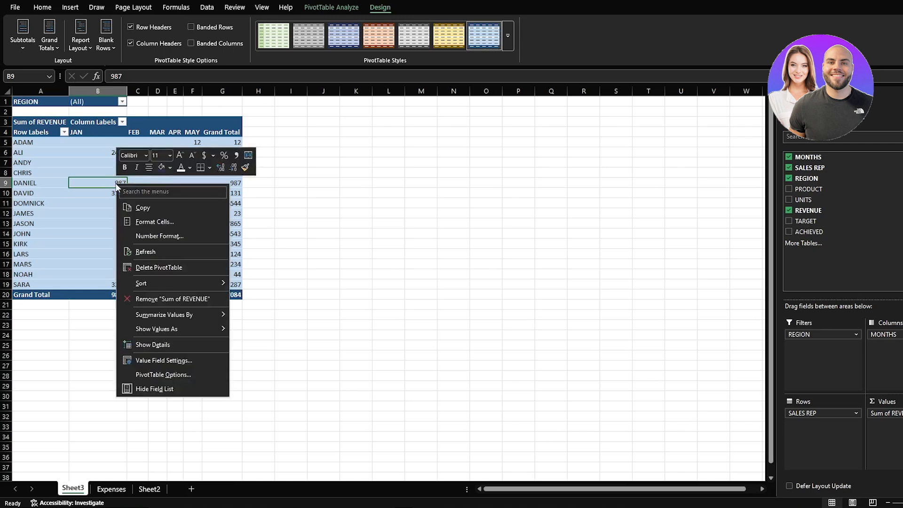
{"action": "left_click", "coordinate": [157, 235]}
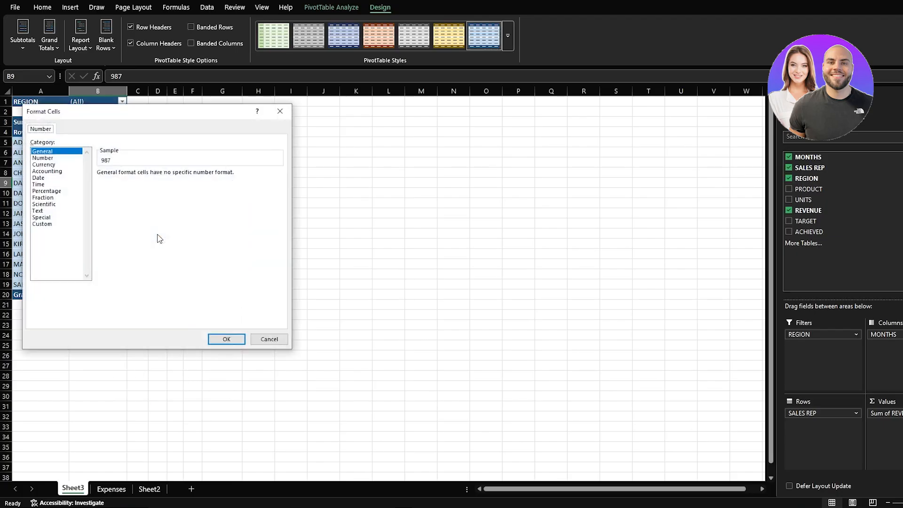
{"action": "left_click", "coordinate": [57, 165]}
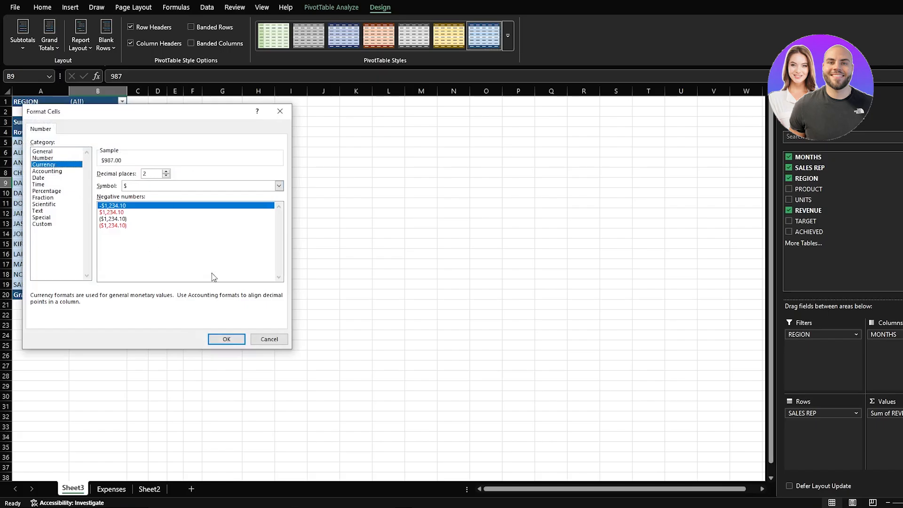
{"action": "left_click", "coordinate": [226, 339]}
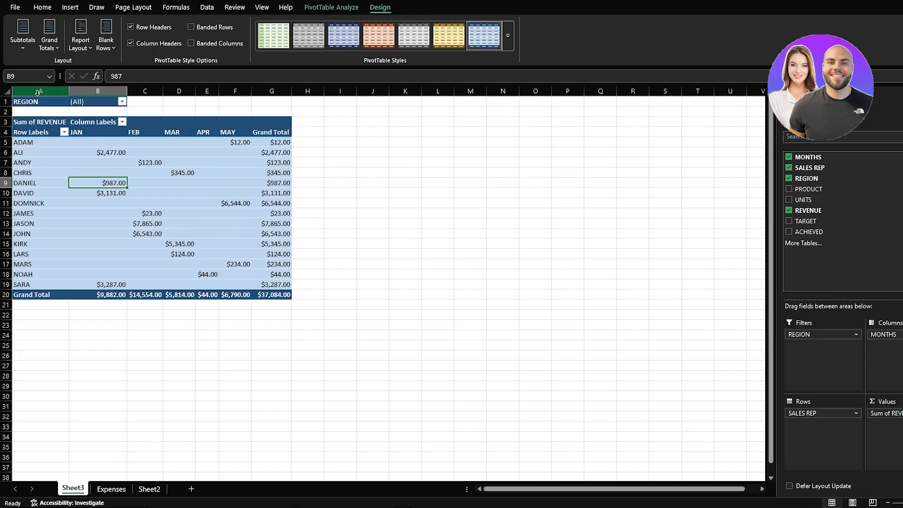
{"action": "left_click", "coordinate": [39, 133]}
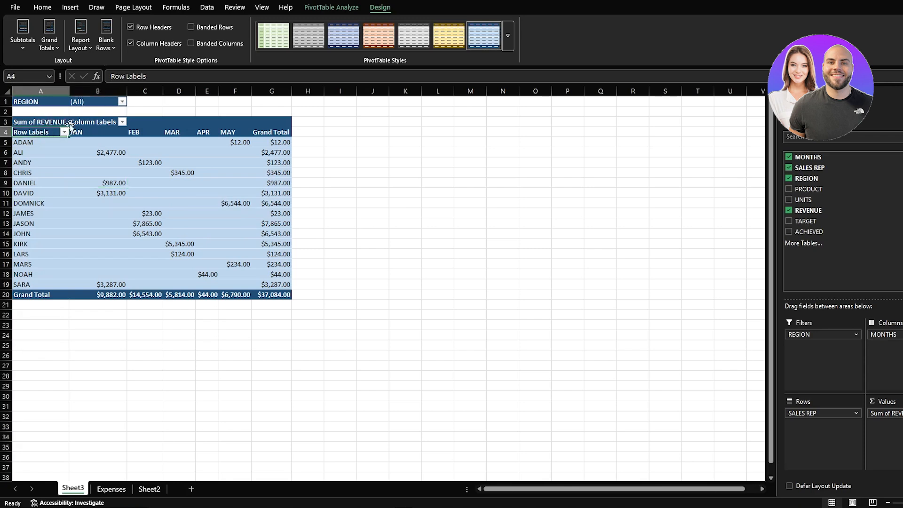
{"action": "left_click", "coordinate": [87, 134]}
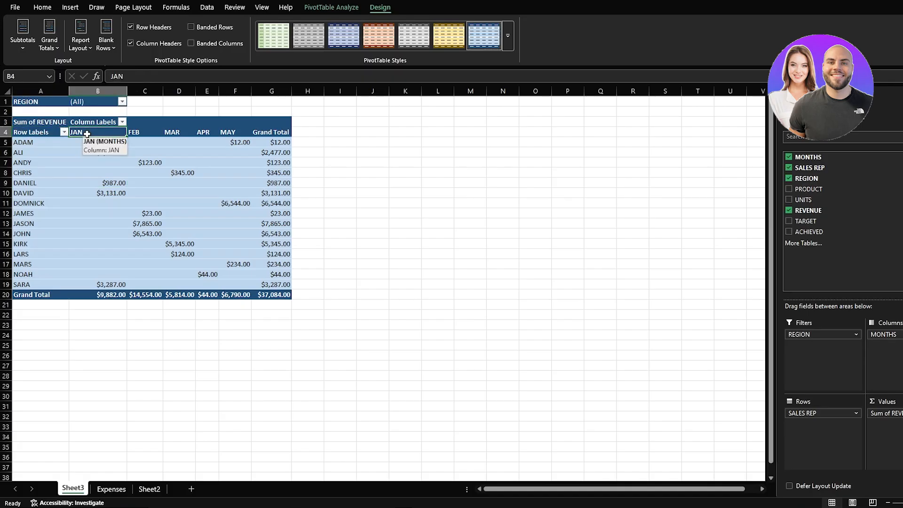
{"action": "left_click", "coordinate": [127, 117]}
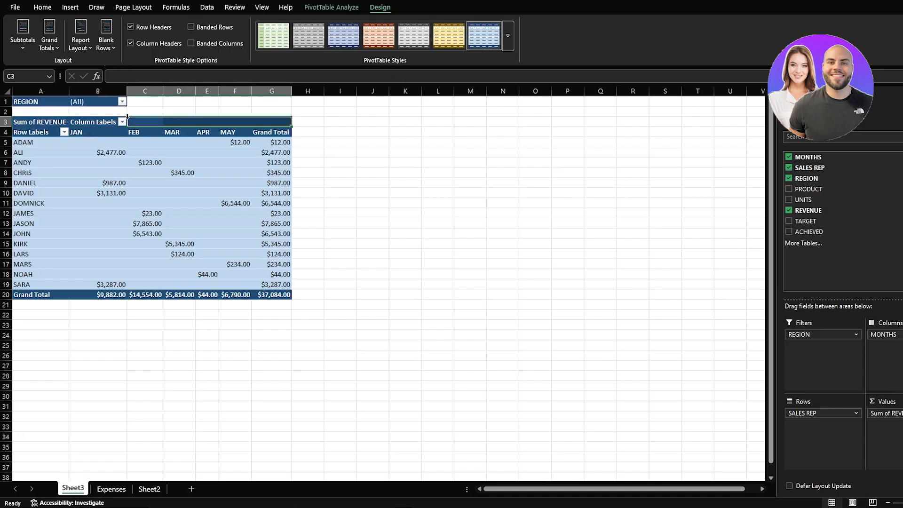
{"action": "left_click", "coordinate": [160, 132]}
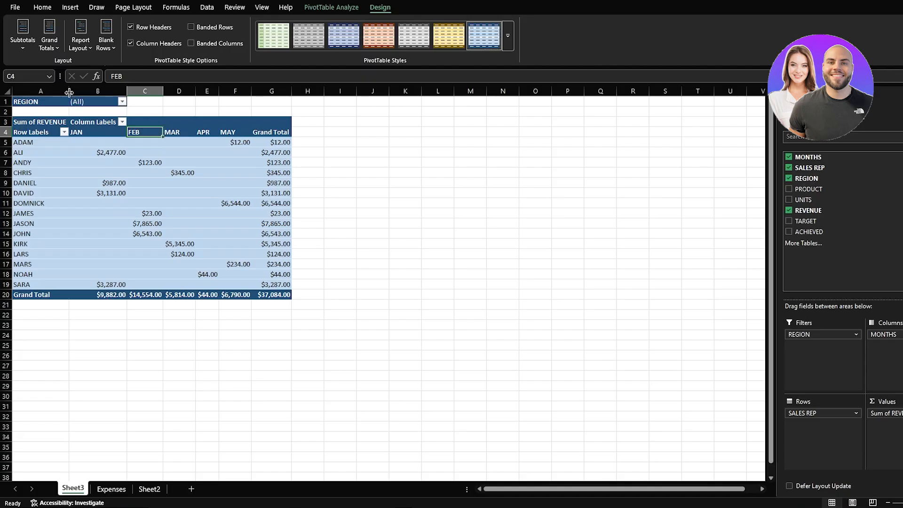
{"action": "left_click_drag", "start_coordinate": [55, 88], "coordinate": [254, 92]}
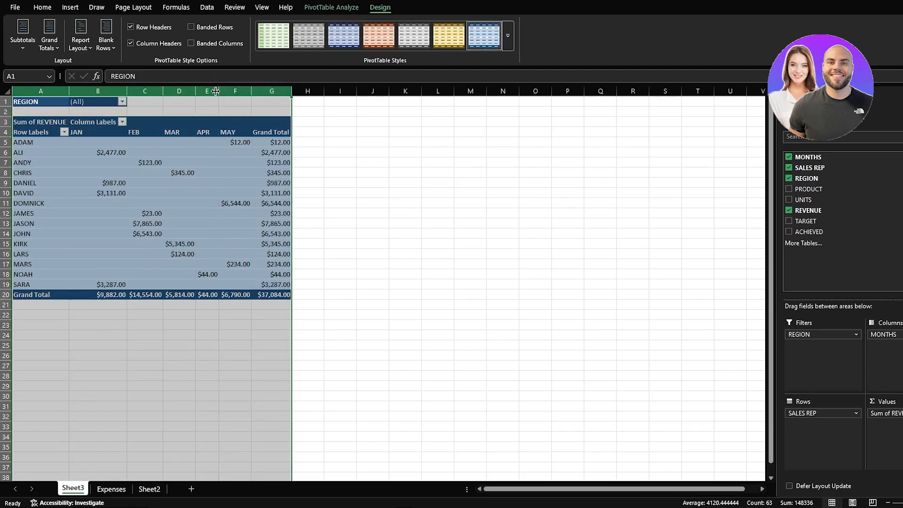
{"action": "left_click", "coordinate": [336, 191]}
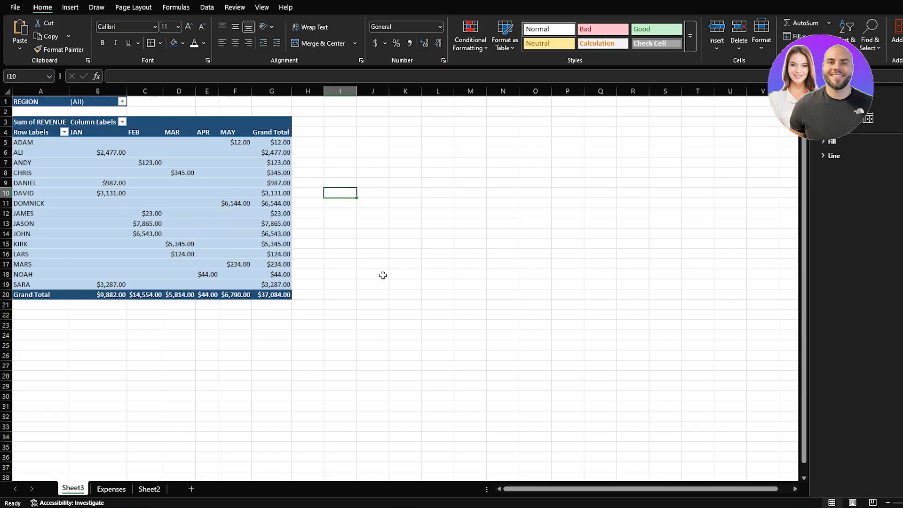
Step: Rename the PivotTable's value field header in cell A3 to TOTAL REVENUE
{"action": "double_click", "coordinate": [45, 123]}
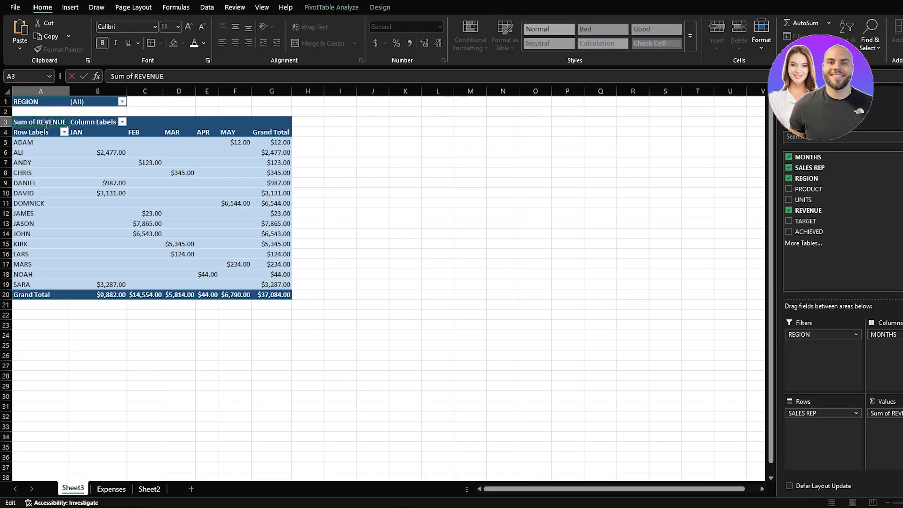
{"action": "key", "text": "BackSpace"}
{"action": "key", "text": "BackSpace"}
{"action": "key", "text": "BackSpace"}
{"action": "key", "text": "BackSpace"}
{"action": "key", "text": "BackSpace"}
{"action": "key", "text": "BackSpace"}
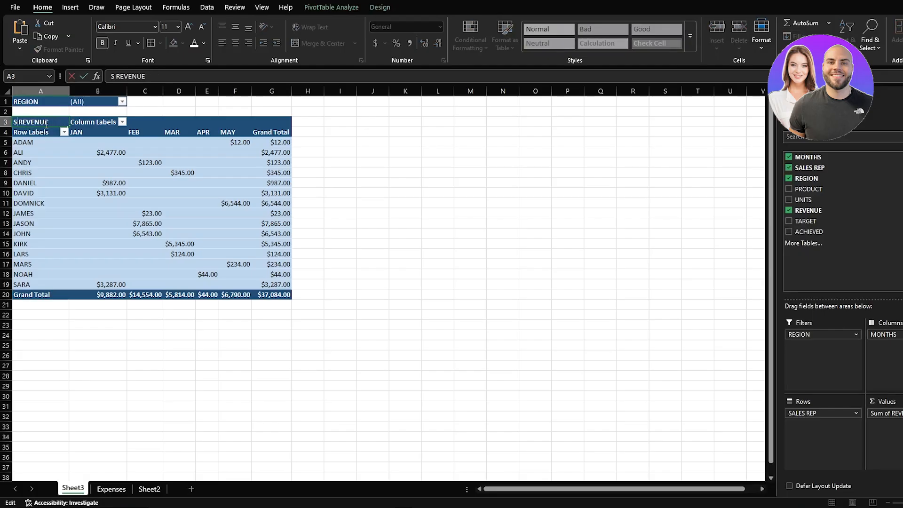
{"action": "type", "text": "TOTAL"}
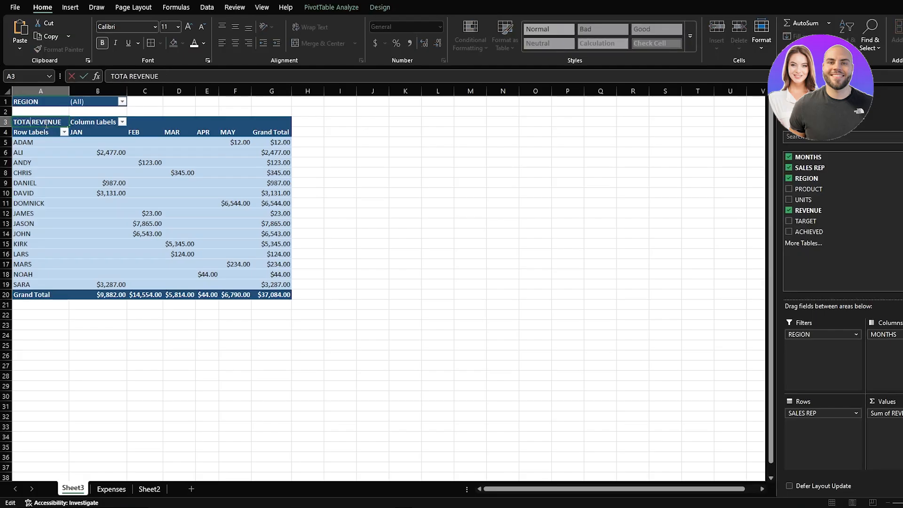
{"action": "left_click", "coordinate": [475, 153]}
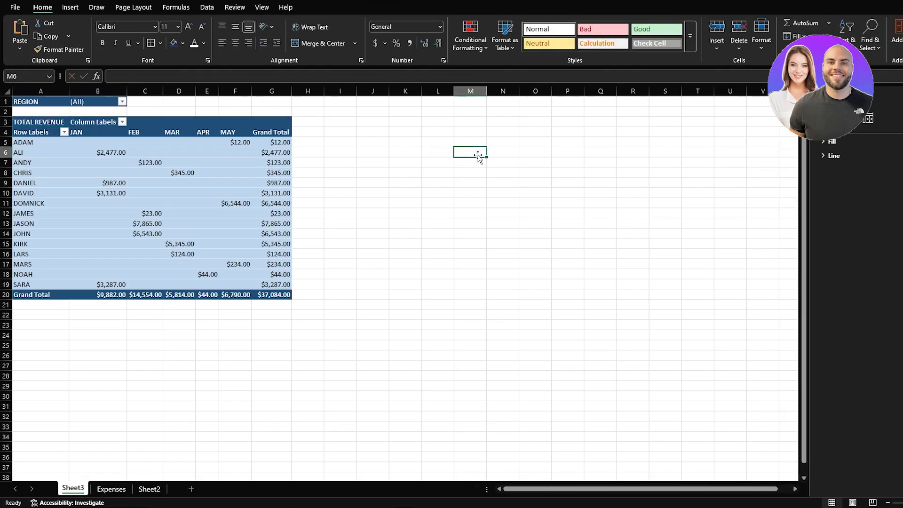
{"action": "mouse_move", "coordinate": [284, 181]}
{"action": "left_click", "coordinate": [183, 205]}
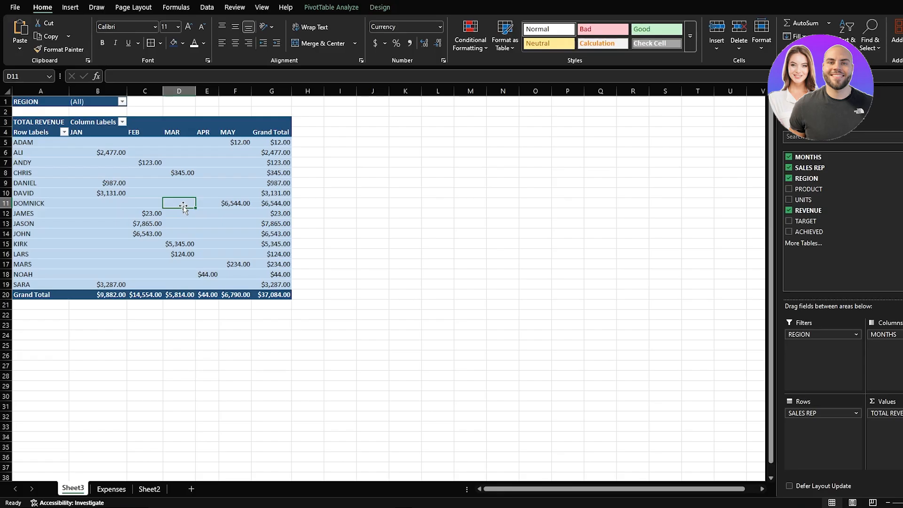
{"action": "left_click", "coordinate": [376, 9]}
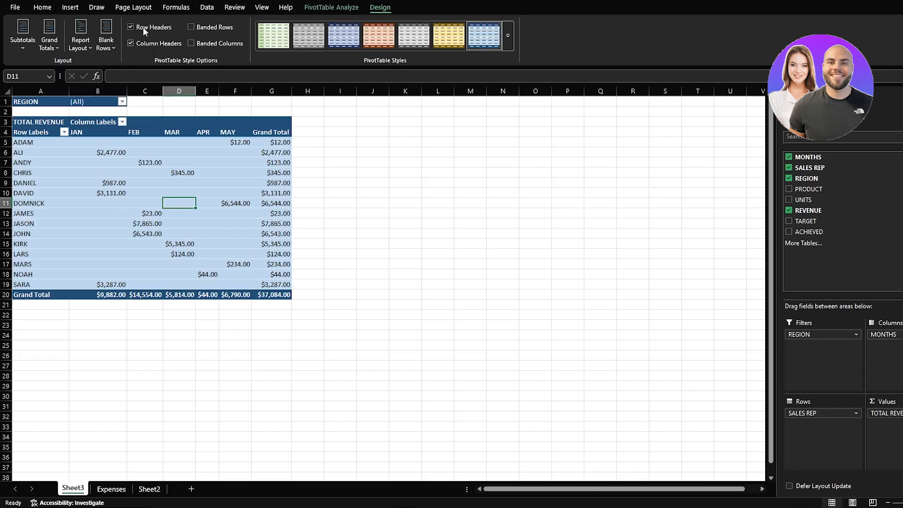
{"action": "left_click", "coordinate": [76, 6]}
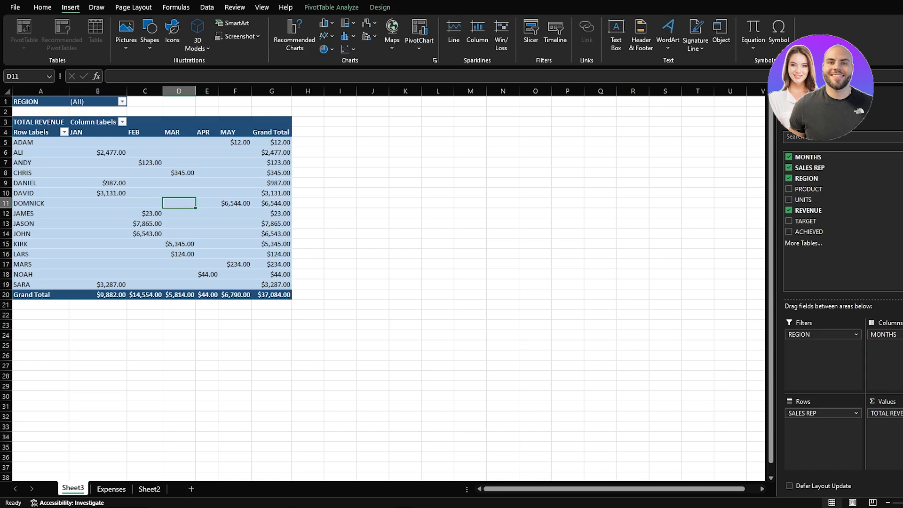
{"action": "left_click", "coordinate": [419, 49]}
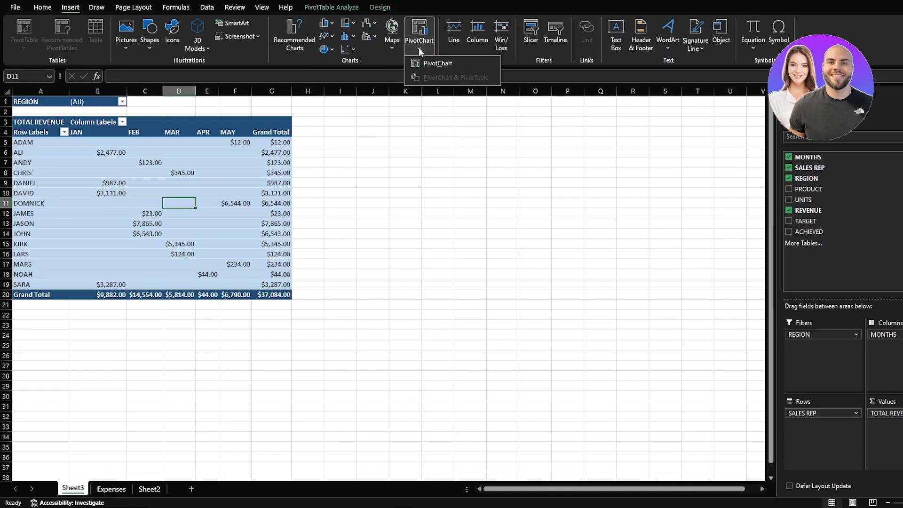
{"action": "left_click", "coordinate": [394, 61]}
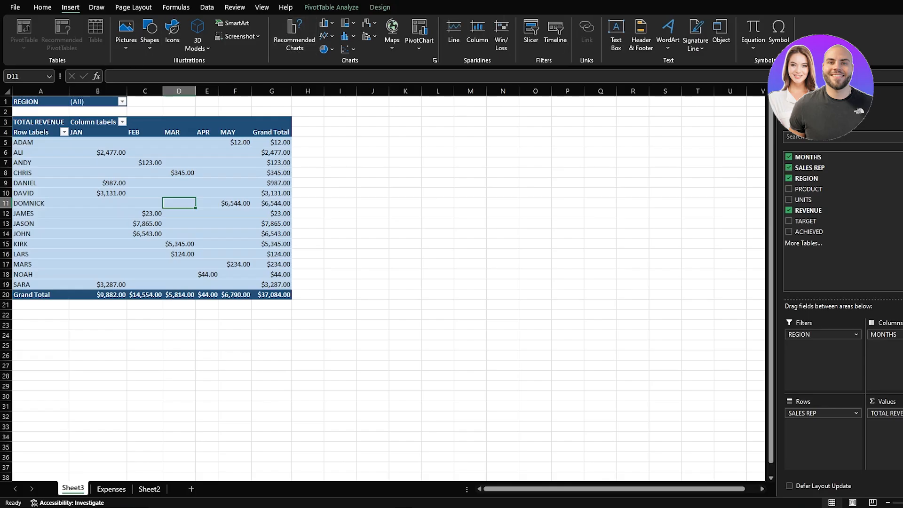
Step: Search the commands for "SLI" and create a new slicer style with the default name and settings
{"action": "key", "text": "alt+q"}
{"action": "type", "text": "SLI"}
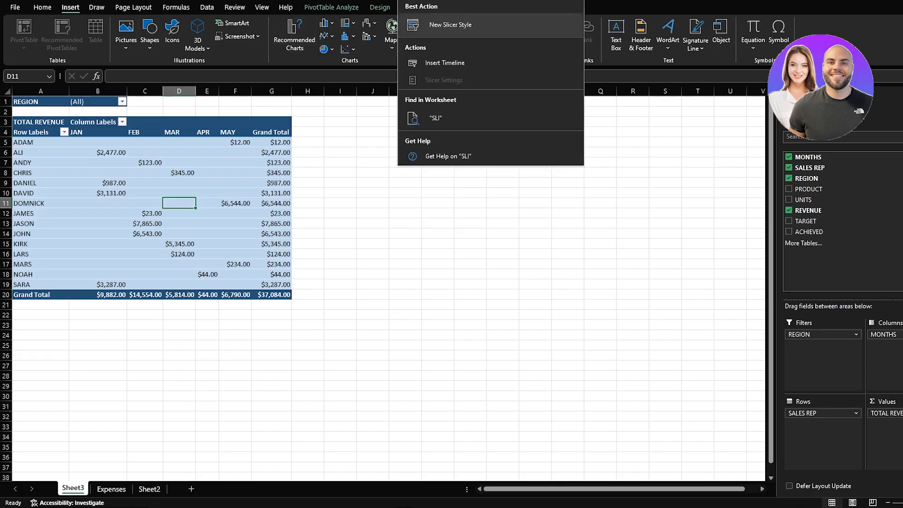
{"action": "left_click", "coordinate": [450, 25]}
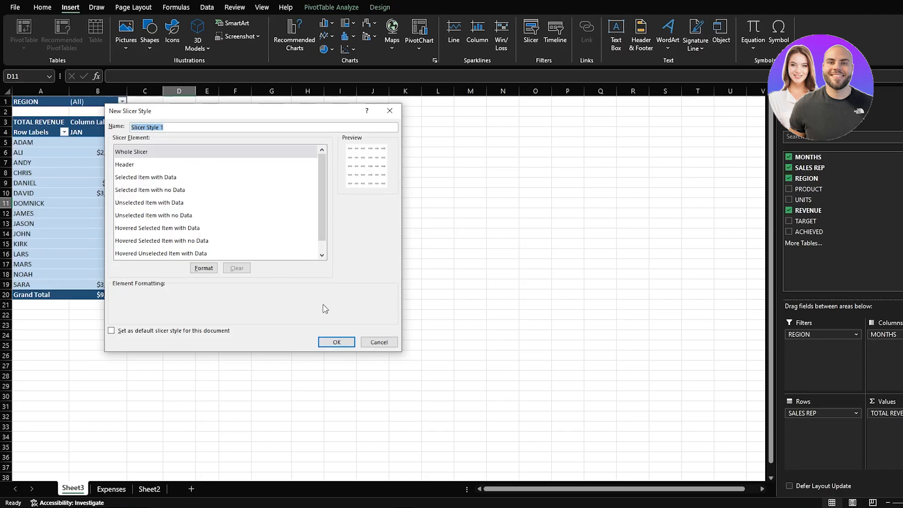
{"action": "left_click", "coordinate": [327, 339]}
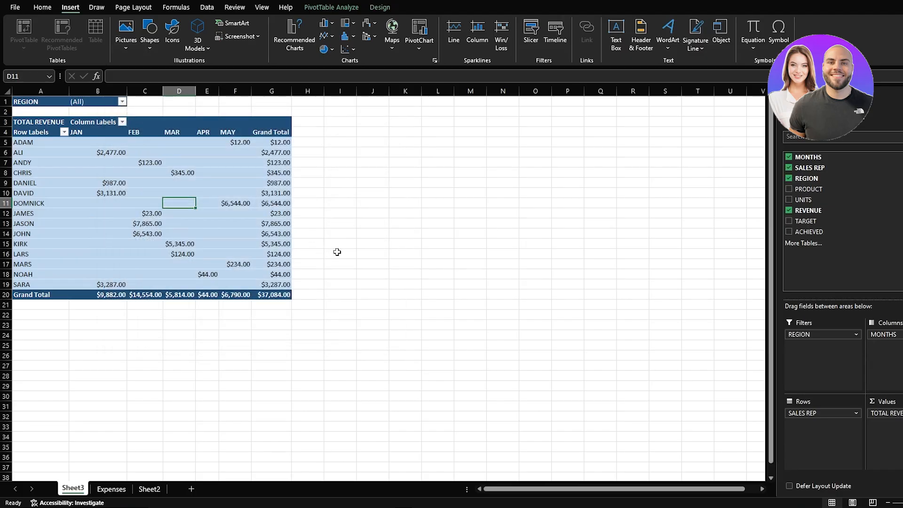
Step: Insert slicers for PRODUCT and REGION for the PivotTable and place the PRODUCT slicer directly beside the REGION slicer
{"action": "left_click", "coordinate": [201, 187]}
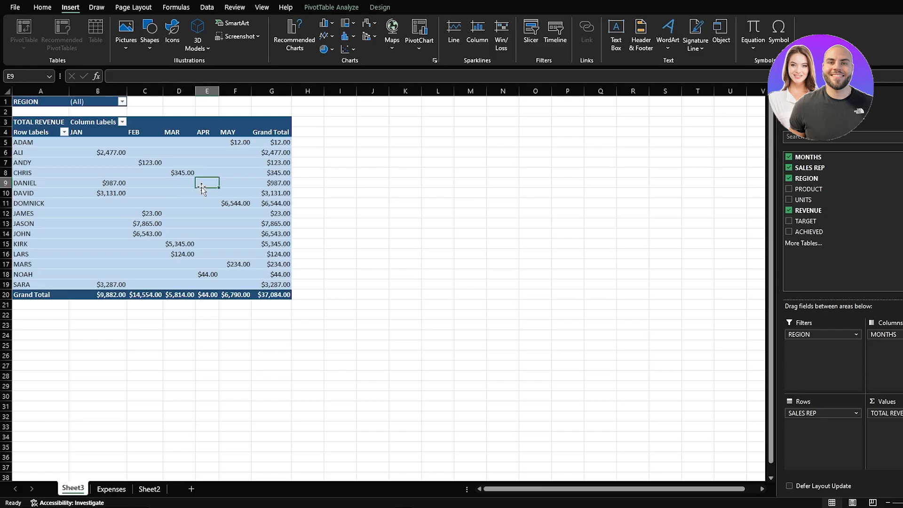
{"action": "left_click", "coordinate": [380, 7]}
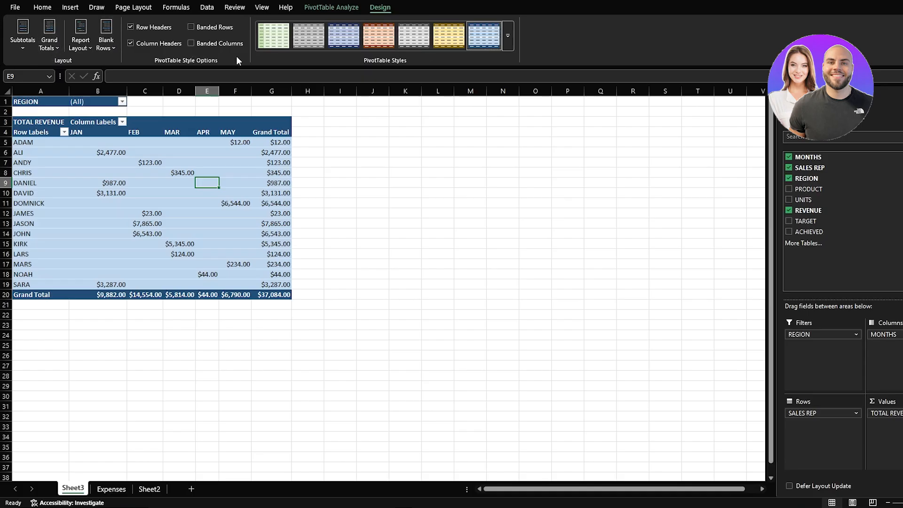
{"action": "left_click", "coordinate": [70, 8]}
{"action": "left_click", "coordinate": [149, 162]}
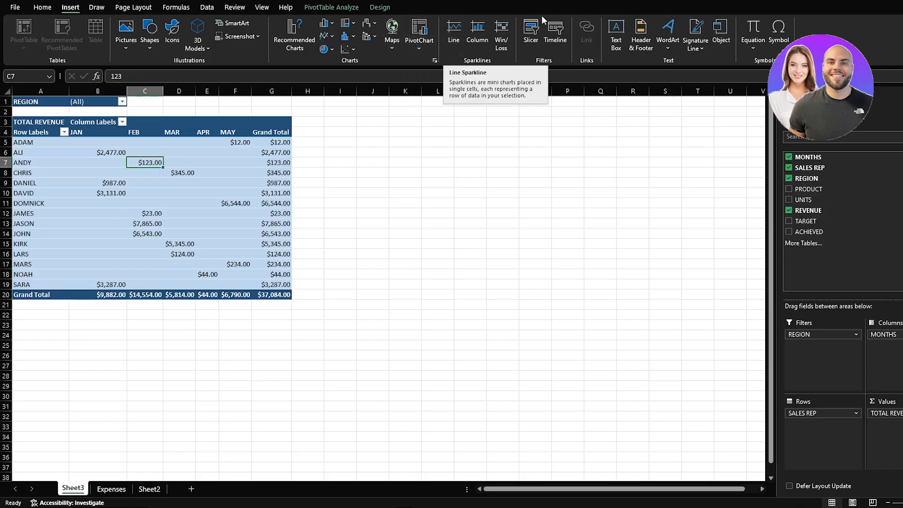
{"action": "left_click", "coordinate": [536, 29]}
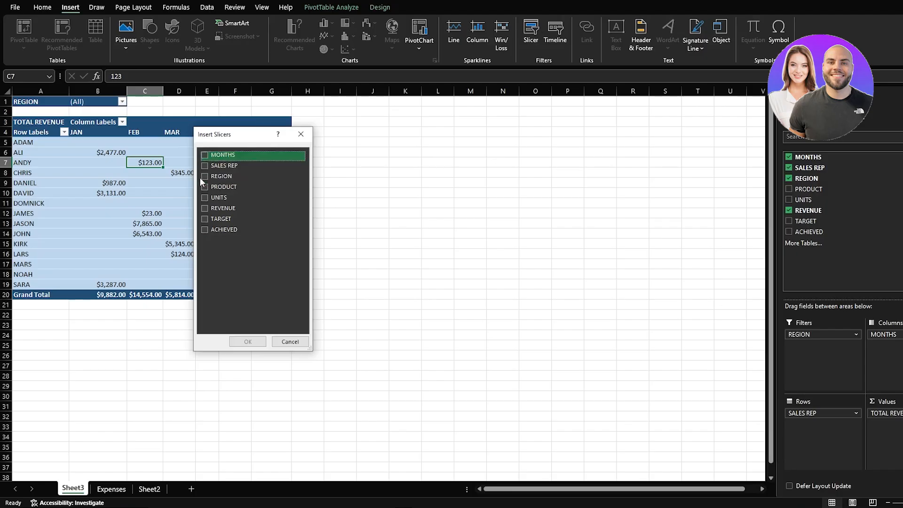
{"action": "left_click", "coordinate": [207, 189]}
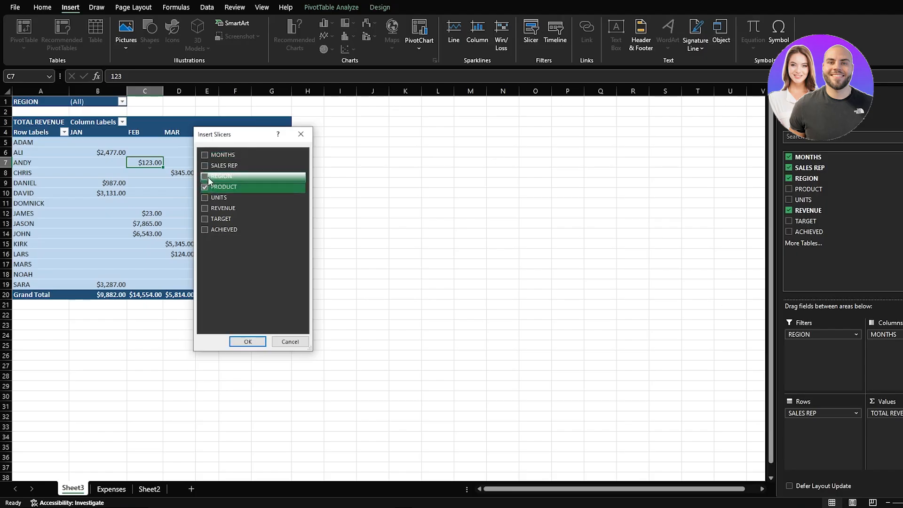
{"action": "left_click", "coordinate": [208, 177]}
{"action": "left_click", "coordinate": [250, 341]}
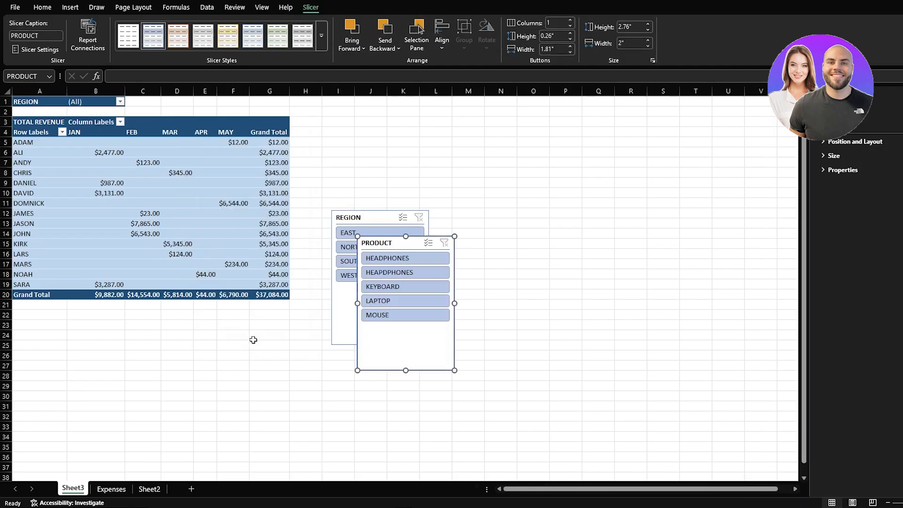
{"action": "left_click_drag", "start_coordinate": [405, 243], "coordinate": [476, 222]}
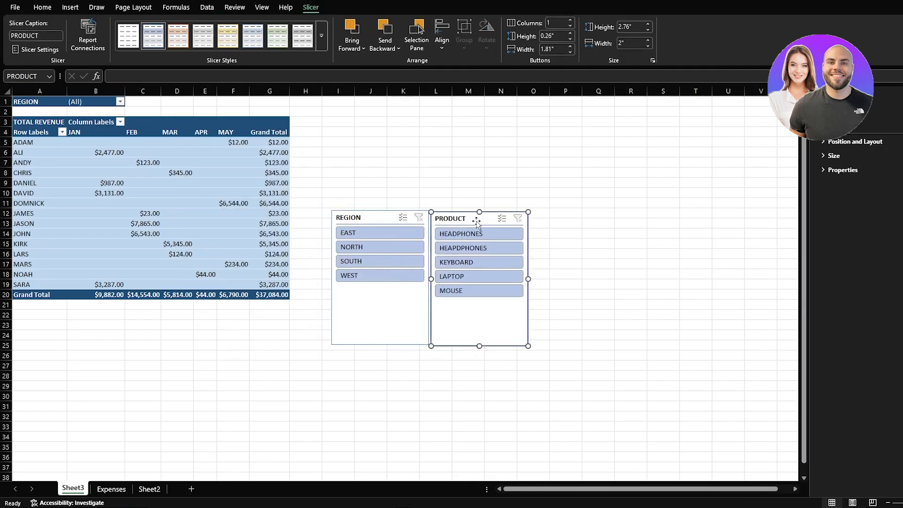
Step: Filter the PivotTable with the PRODUCT slicer, first by LAPTOP and finally by HEAPDPHONES
{"action": "left_click", "coordinate": [446, 277]}
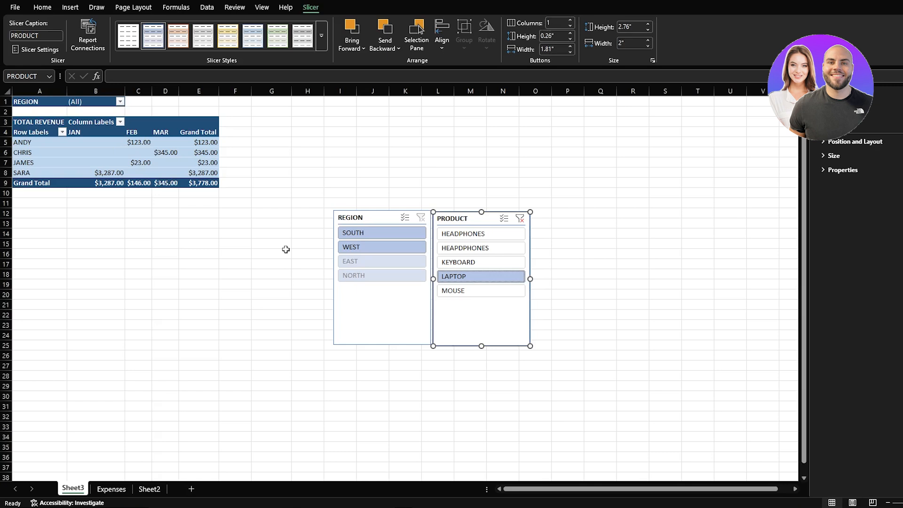
{"action": "left_click", "coordinate": [452, 248]}
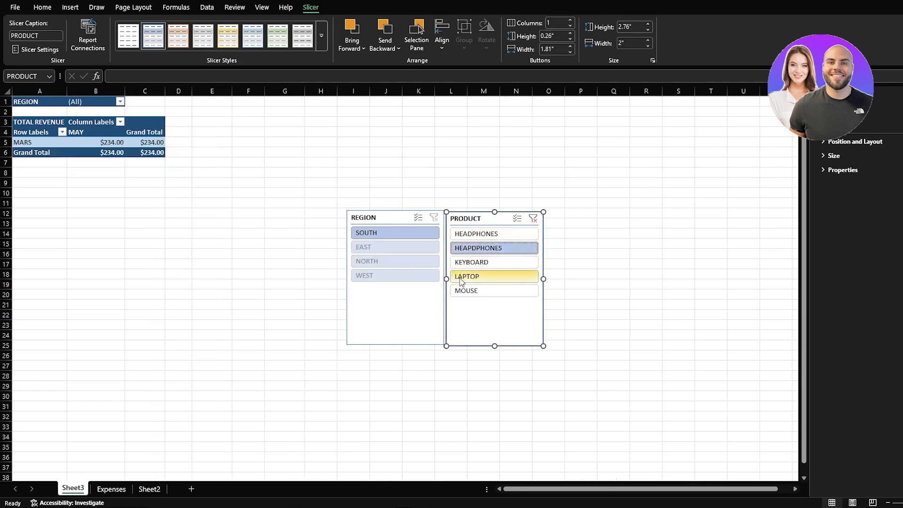
Step: Filter the PivotTable with the PRODUCT slicer by HEADPHONES, switch it to MOUSE, and narrow the REGION slicer to NORTH
{"action": "left_click", "coordinate": [477, 235]}
{"action": "left_click", "coordinate": [468, 290]}
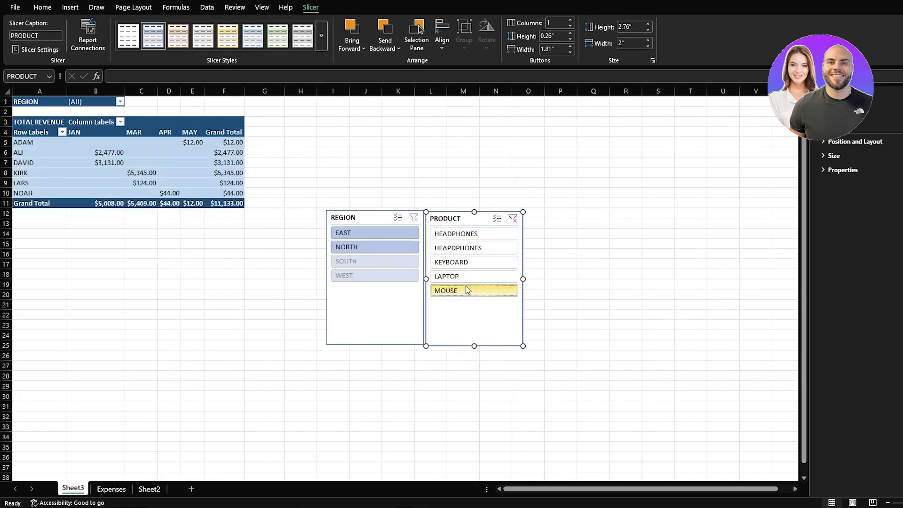
{"action": "left_click", "coordinate": [399, 248]}
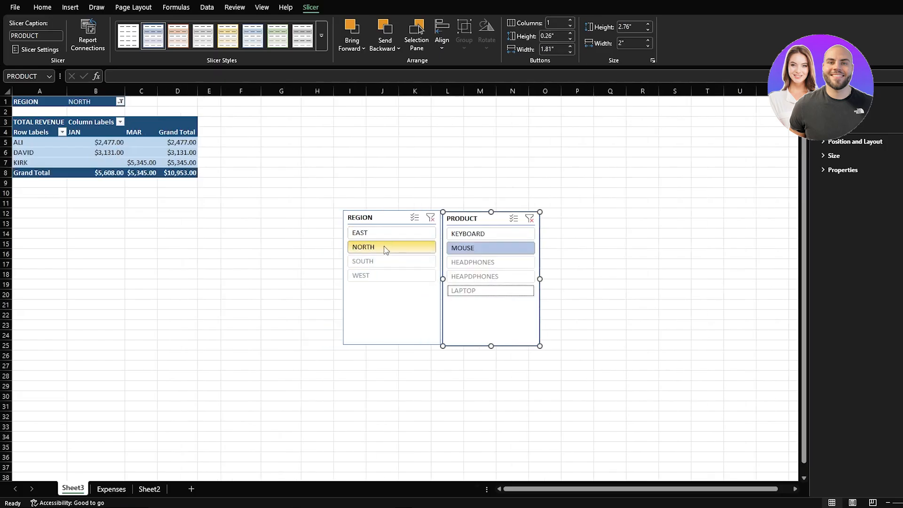
{"action": "mouse_move", "coordinate": [139, 148]}
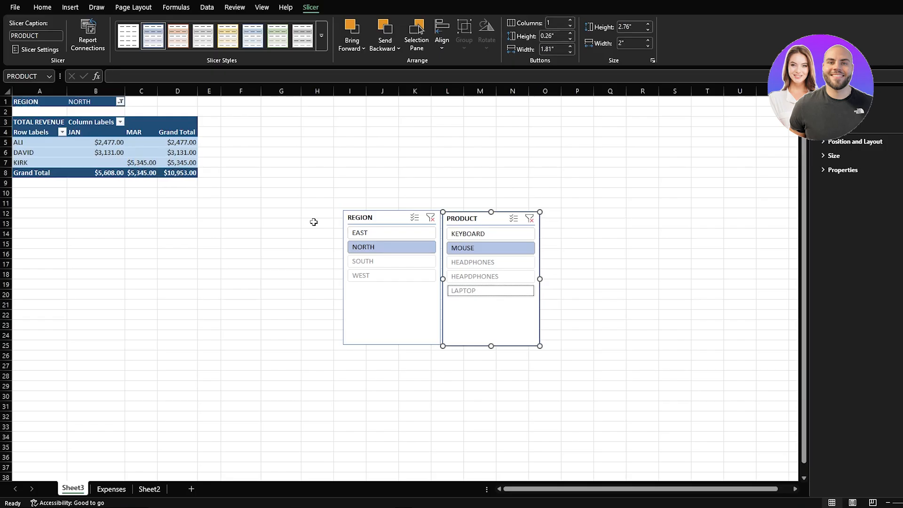
Step: Clear the filters of both the REGION and PRODUCT slicers
{"action": "left_click", "coordinate": [431, 218]}
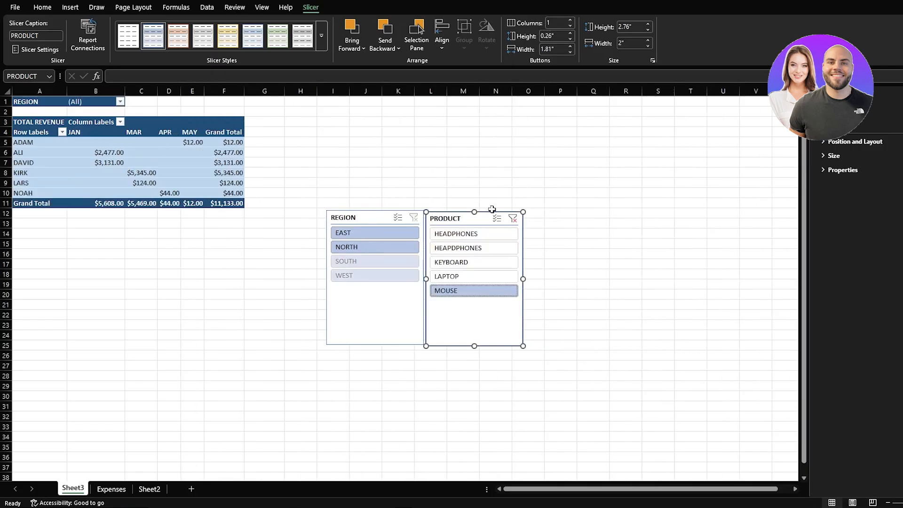
{"action": "left_click", "coordinate": [514, 219]}
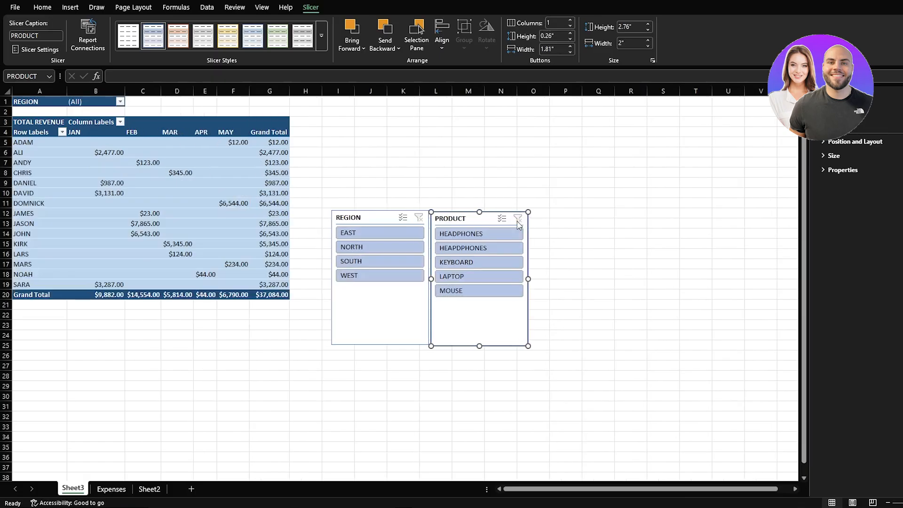
Step: Enlarge the PRODUCT slicer to about 3.77" high and 3.8" wide, and extend the REGION slicer up and outward beside it
{"action": "left_click_drag", "start_coordinate": [492, 215], "coordinate": [664, 133]}
{"action": "left_click", "coordinate": [425, 215]}
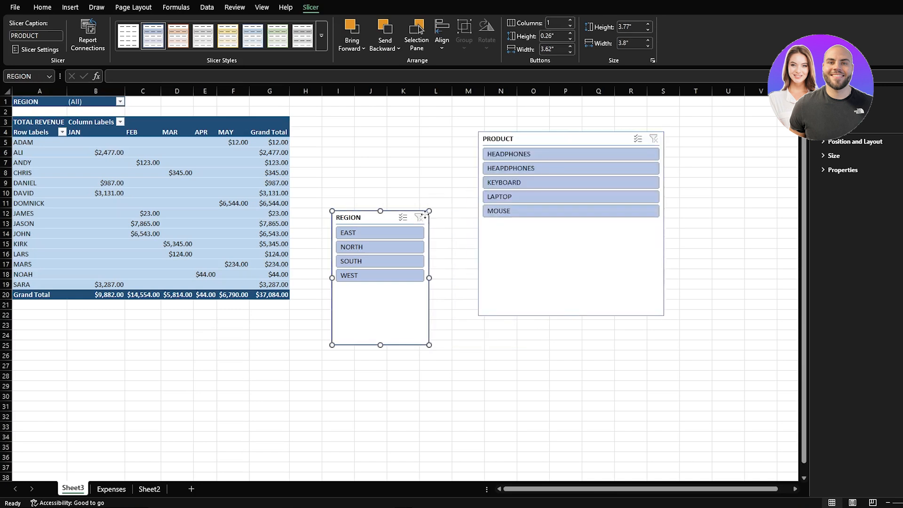
{"action": "left_click_drag", "start_coordinate": [429, 211], "coordinate": [472, 132]}
{"action": "left_click", "coordinate": [519, 396]}
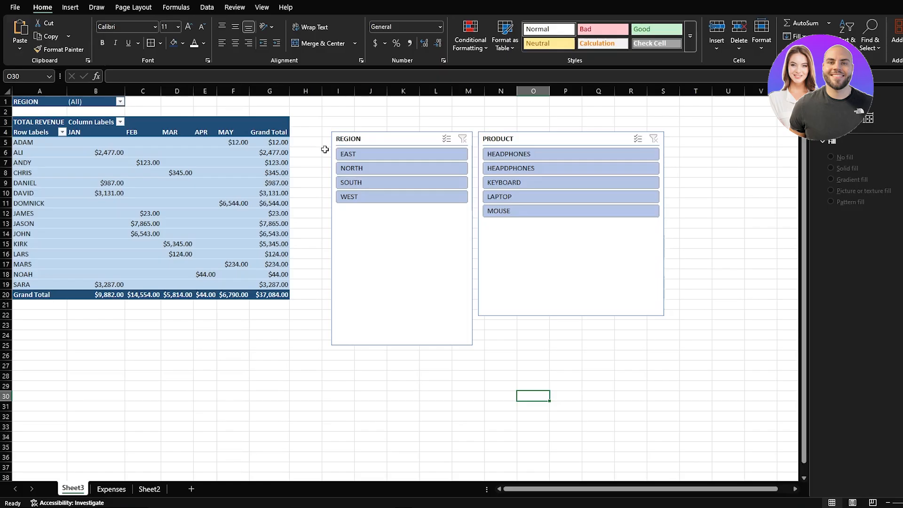
Step: Insert a Clustered Column PivotChart based on the revenue PivotTable
{"action": "left_click", "coordinate": [219, 181]}
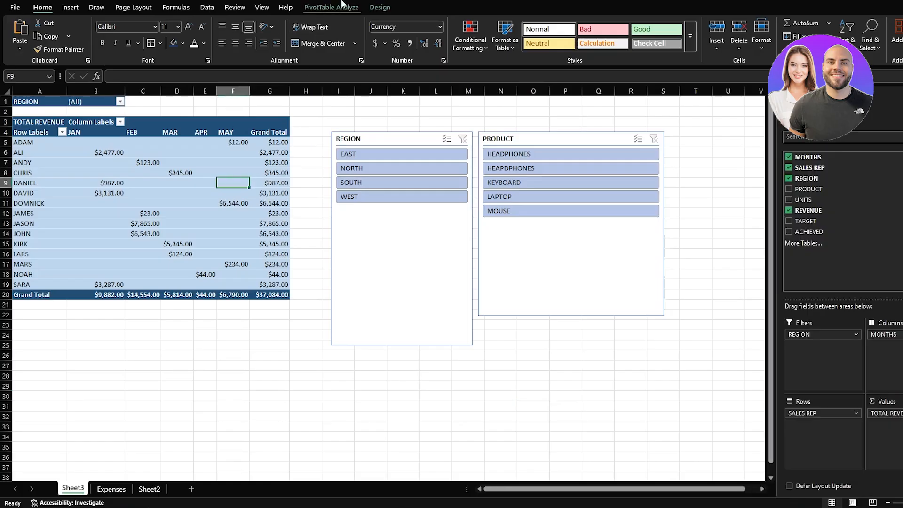
{"action": "left_click", "coordinate": [375, 8]}
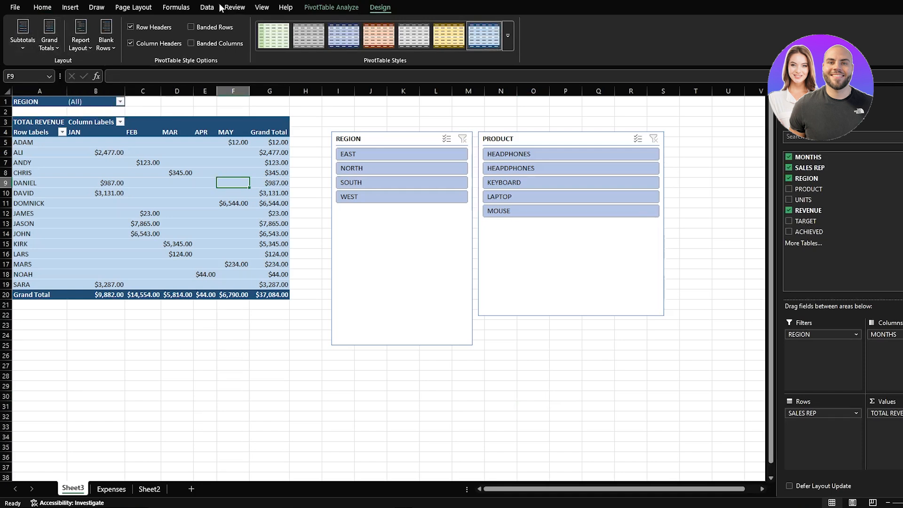
{"action": "left_click", "coordinate": [74, 8]}
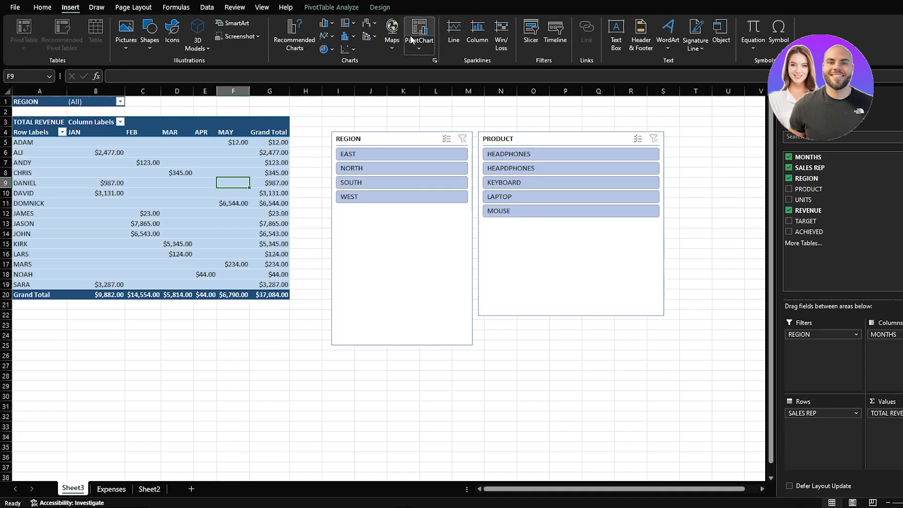
{"action": "left_click", "coordinate": [431, 31]}
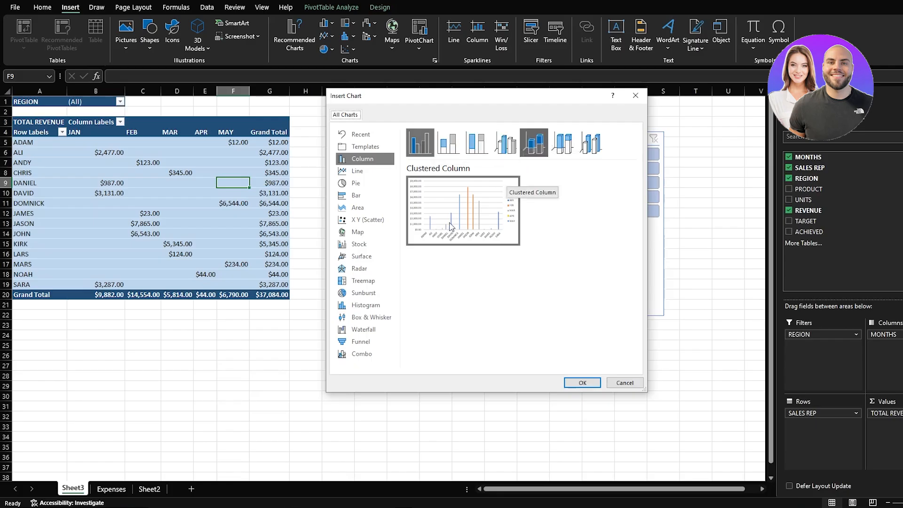
{"action": "double_click", "coordinate": [421, 152]}
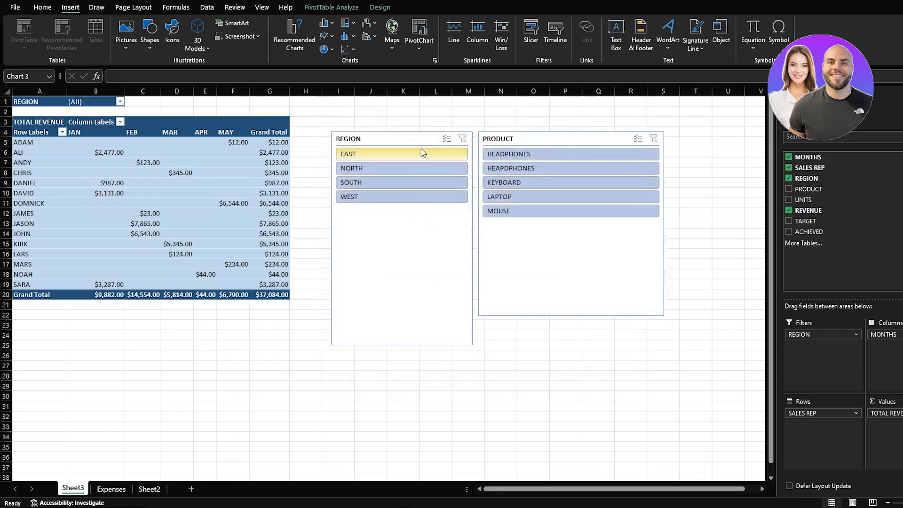
Step: Move the PivotChart directly below the PivotTable, clear of the slicers, at about rows 23 to 36
{"action": "scroll", "coordinate": [357, 369], "scroll_direction": "down", "scroll_amount": 5}
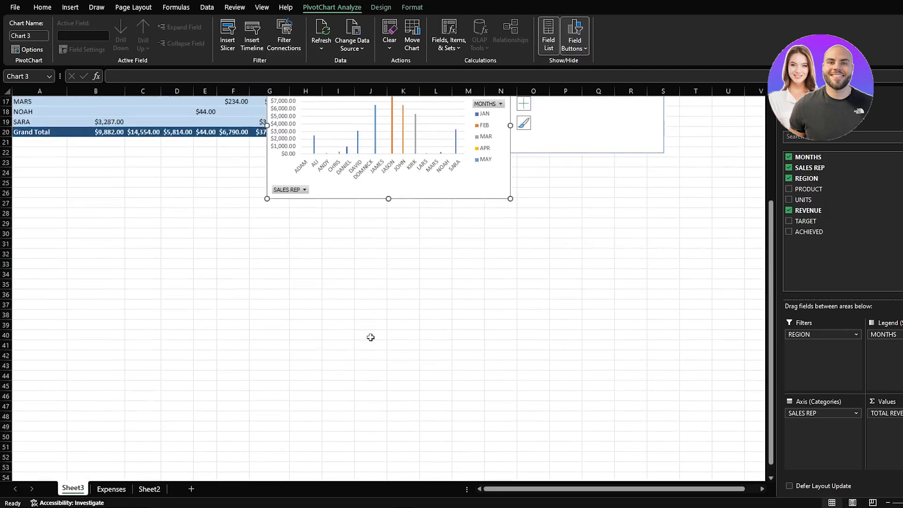
{"action": "scroll", "coordinate": [365, 338], "scroll_direction": "up", "scroll_amount": 3}
{"action": "left_click_drag", "start_coordinate": [409, 184], "coordinate": [199, 278]}
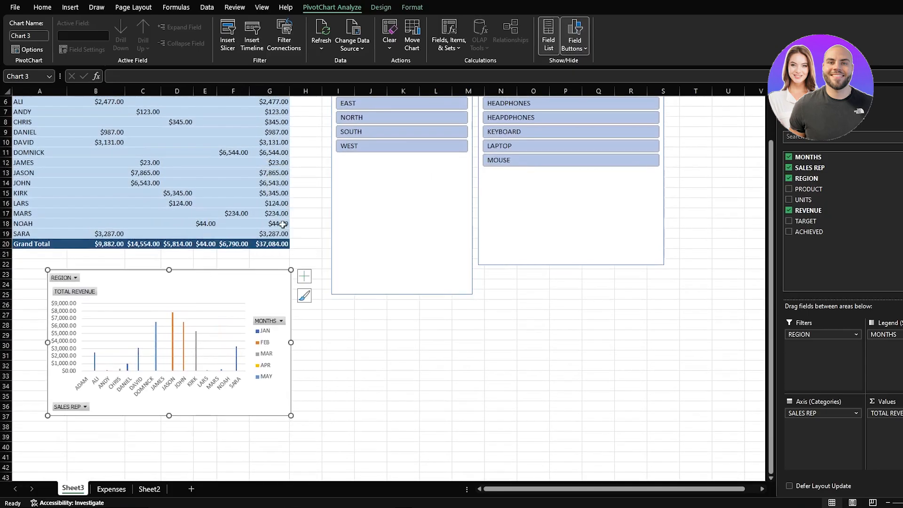
{"action": "scroll", "coordinate": [243, 267], "scroll_direction": "down", "scroll_amount": 2}
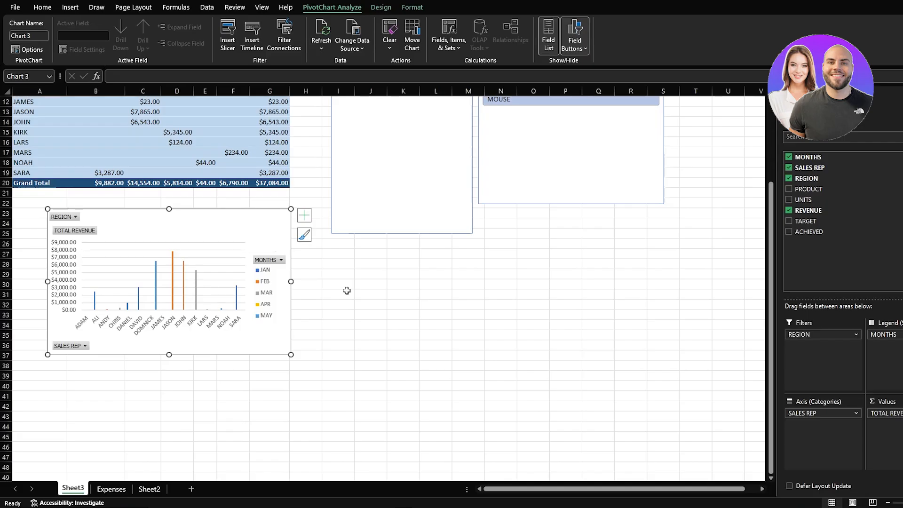
Step: Refresh the PivotTable's data from its source
{"action": "scroll", "coordinate": [347, 290], "scroll_direction": "up", "scroll_amount": 4}
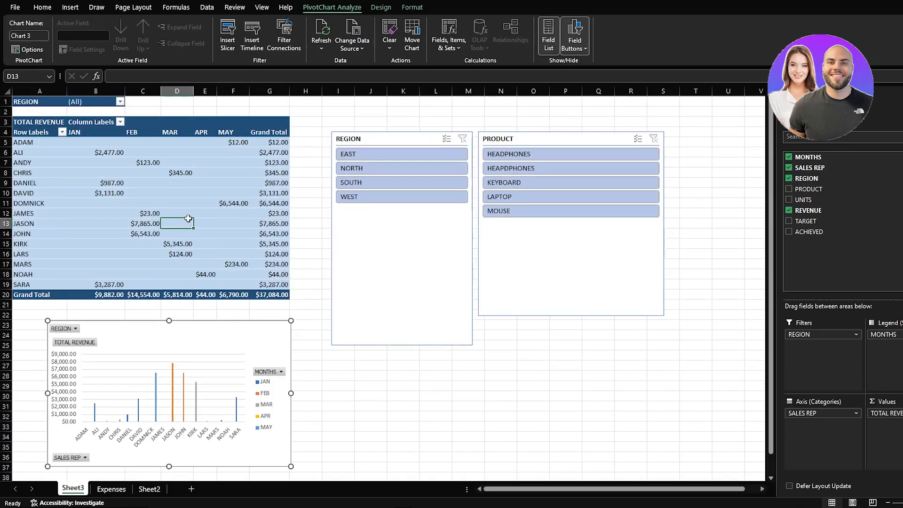
{"action": "right_click", "coordinate": [188, 219]}
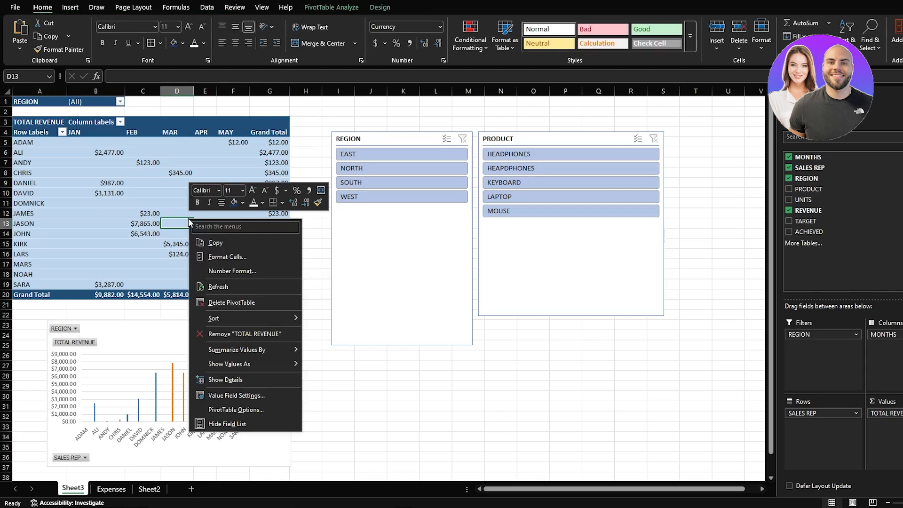
{"action": "left_click", "coordinate": [247, 284]}
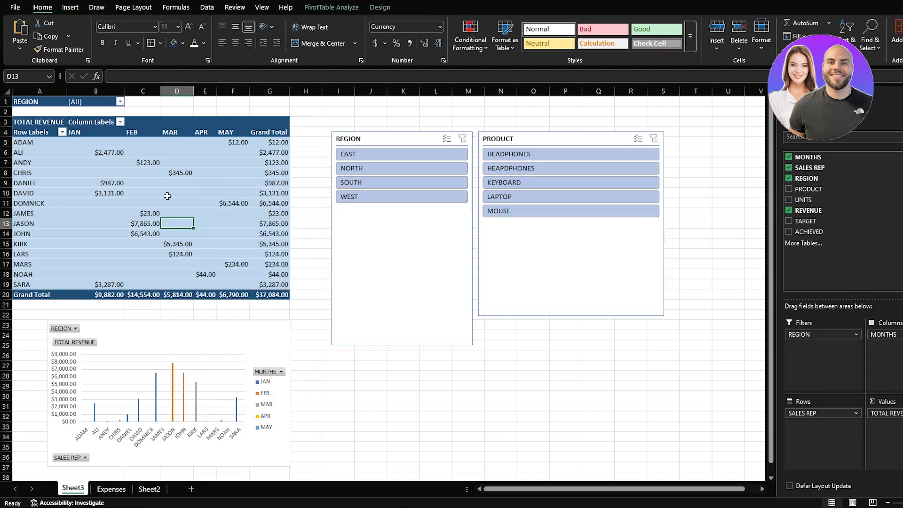
Step: Enable "Refresh data when opening the file" in the PivotTable's data options
{"action": "left_click", "coordinate": [151, 194]}
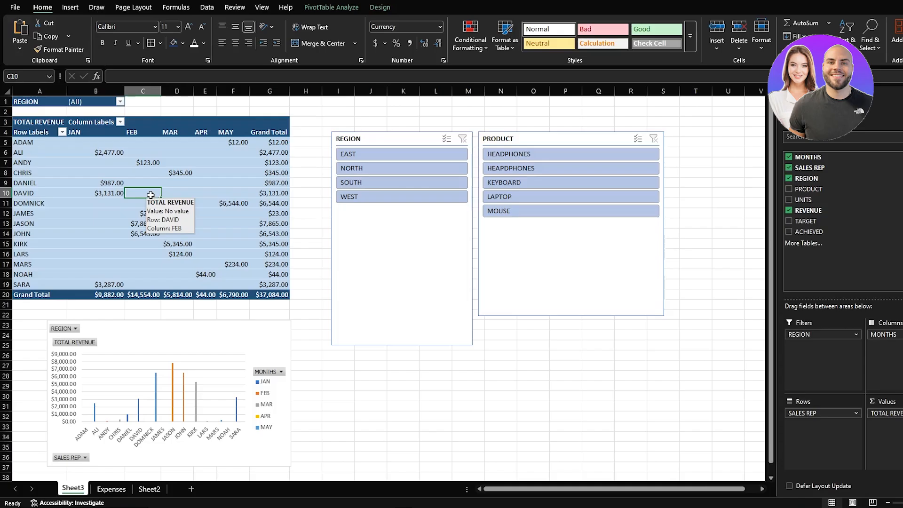
{"action": "right_click", "coordinate": [151, 195]}
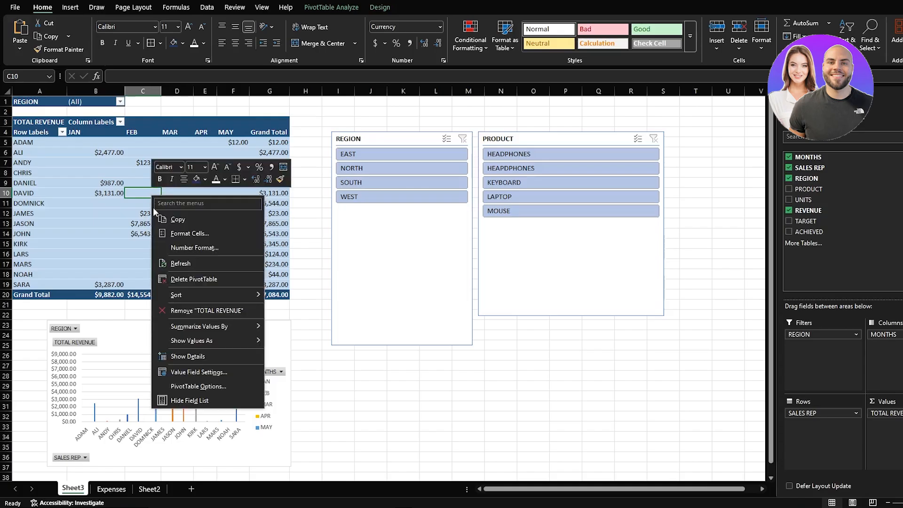
{"action": "left_click", "coordinate": [190, 384]}
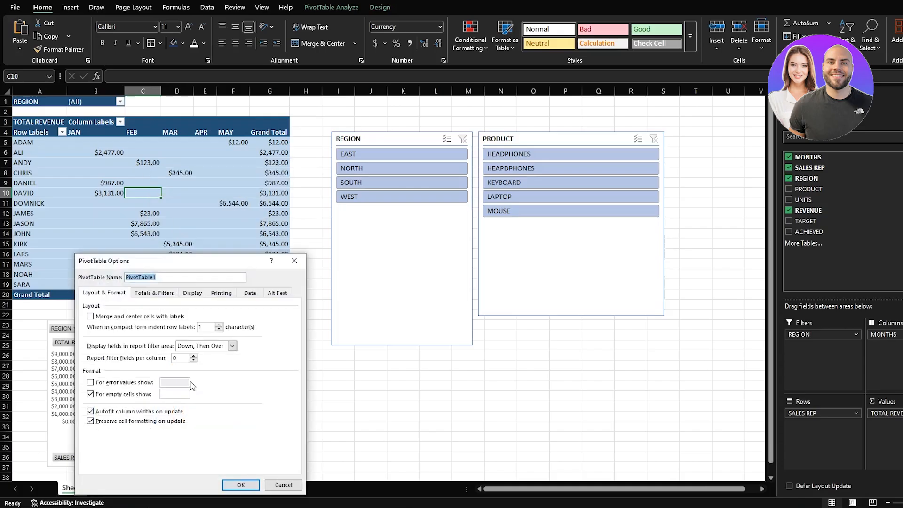
{"action": "left_click", "coordinate": [244, 297]}
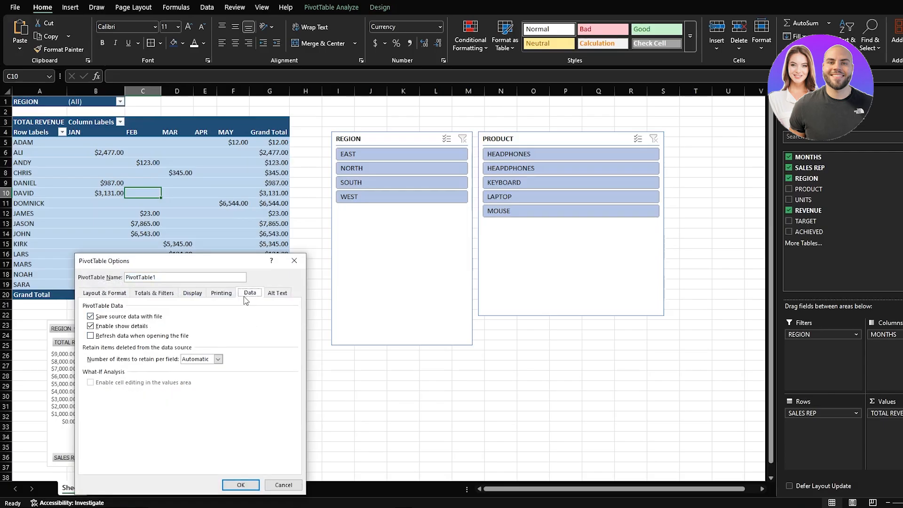
{"action": "left_click", "coordinate": [117, 336]}
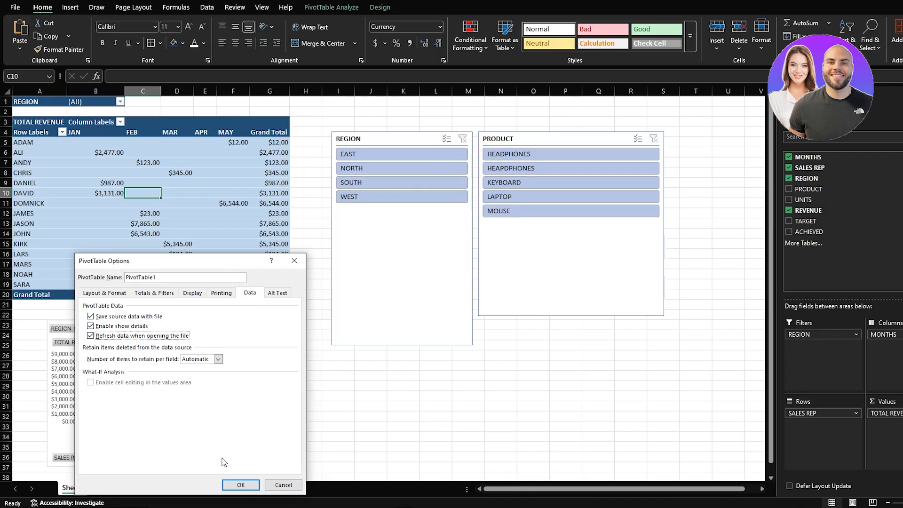
{"action": "left_click", "coordinate": [240, 484]}
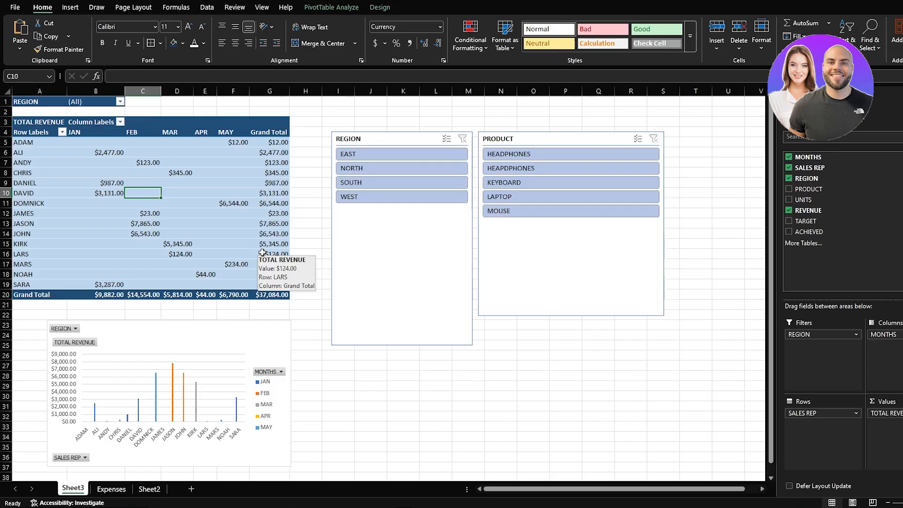
{"action": "scroll", "coordinate": [262, 253], "scroll_direction": "down", "scroll_amount": 5, "text": "ctrl"}
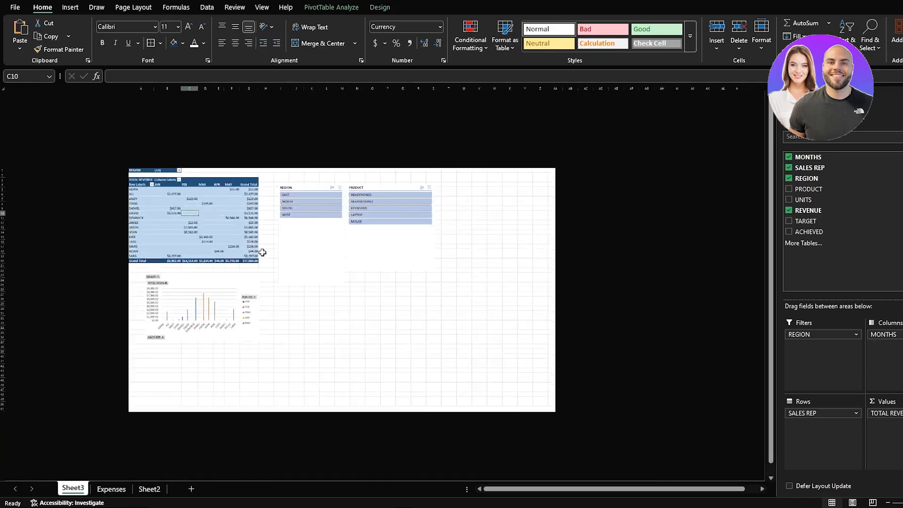
{"action": "scroll", "coordinate": [135, 242], "scroll_direction": "up", "scroll_amount": 5, "text": "ctrl"}
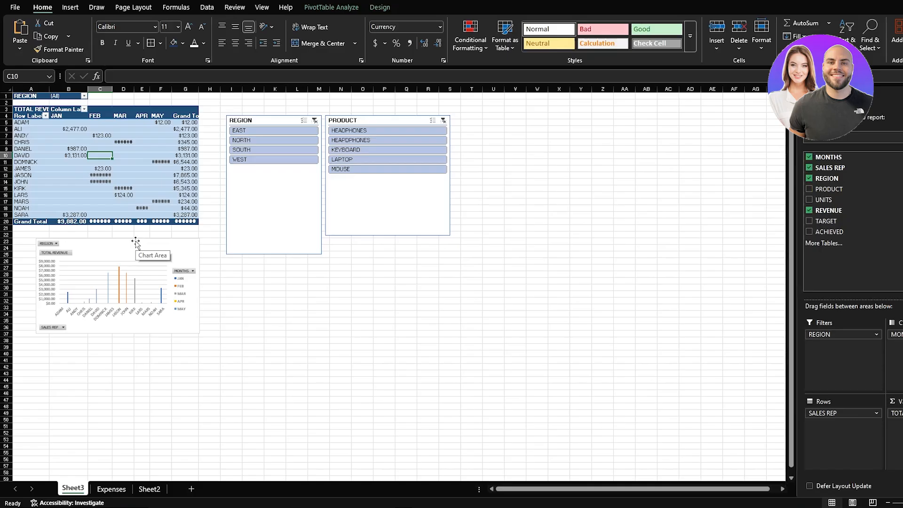
{"action": "left_click", "coordinate": [111, 488]}
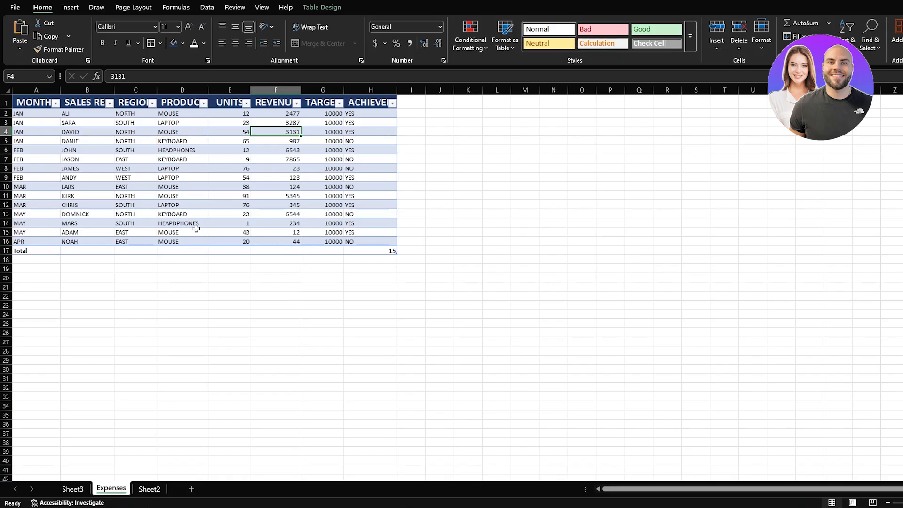
{"action": "left_click", "coordinate": [94, 132]}
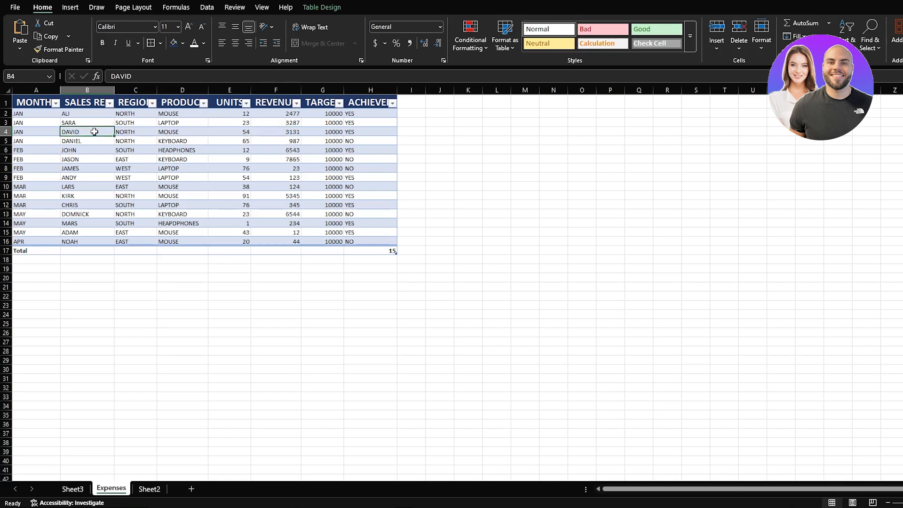
{"action": "left_click", "coordinate": [152, 491]}
{"action": "scroll", "coordinate": [187, 329], "scroll_direction": "down", "scroll_amount": 5, "text": "ctrl"}
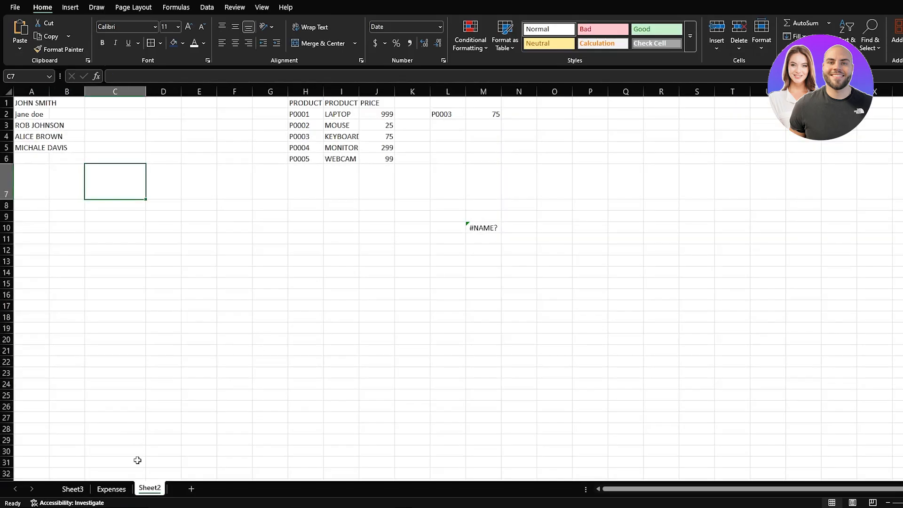
Step: Start a data validation rule for the SALES REP header cell B1 on the Expenses sheet, allowing a List
{"action": "left_click", "coordinate": [111, 489]}
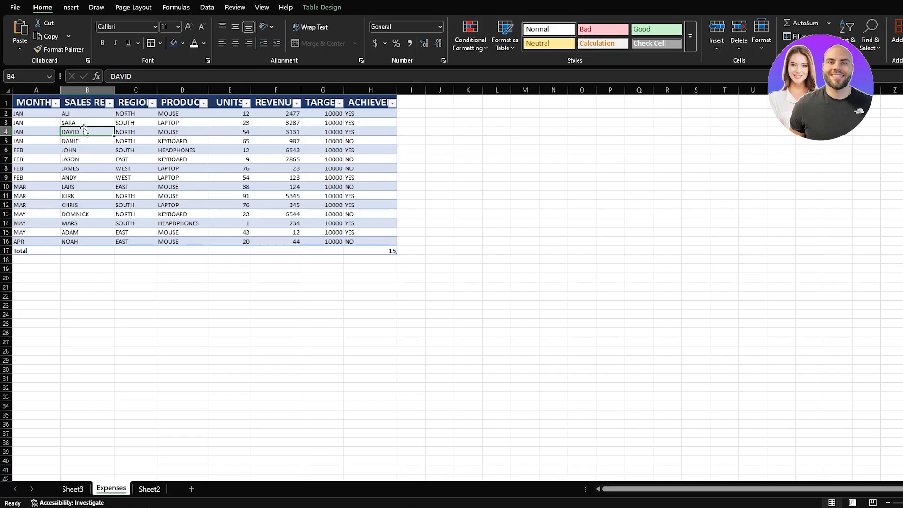
{"action": "left_click", "coordinate": [85, 104]}
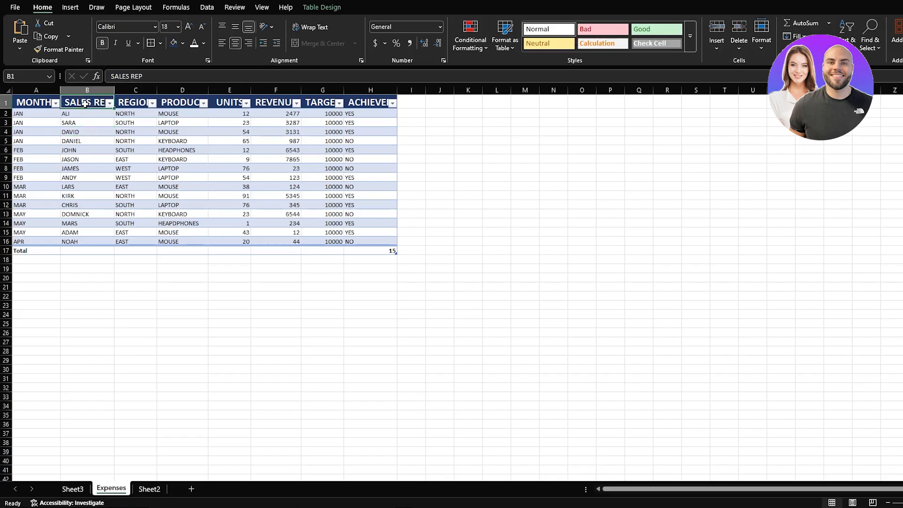
{"action": "left_click", "coordinate": [206, 10]}
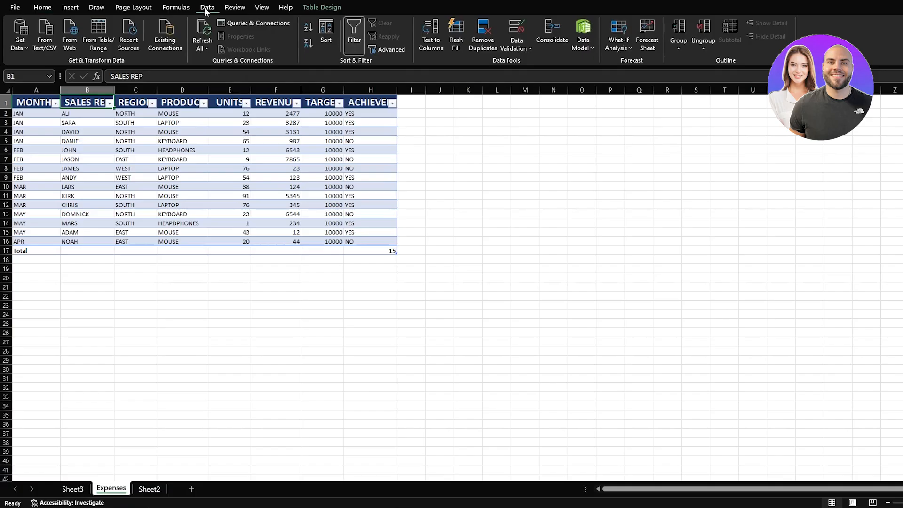
{"action": "left_click", "coordinate": [523, 44]}
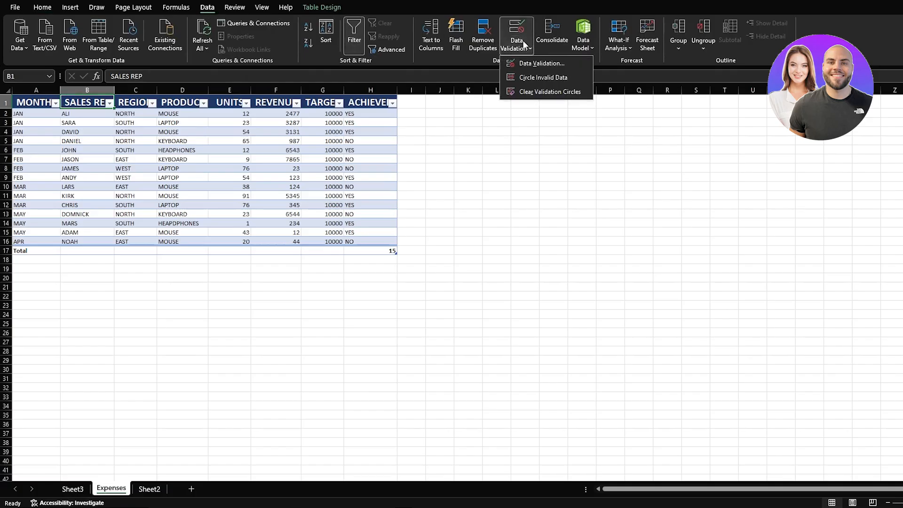
{"action": "left_click", "coordinate": [539, 65]}
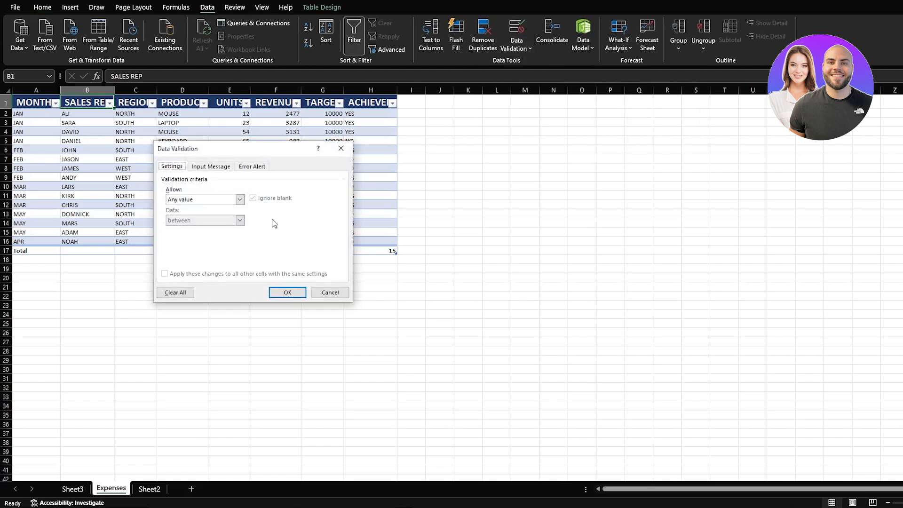
{"action": "left_click", "coordinate": [240, 199]}
{"action": "left_click", "coordinate": [206, 229]}
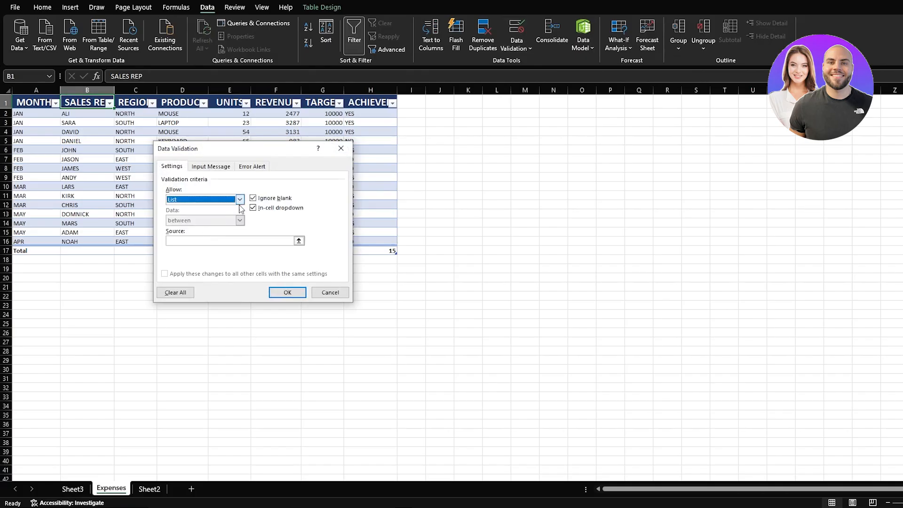
Step: Use the product cells D2:D16 as the list source and apply the validation rule
{"action": "left_click", "coordinate": [244, 240]}
{"action": "left_click", "coordinate": [298, 241]}
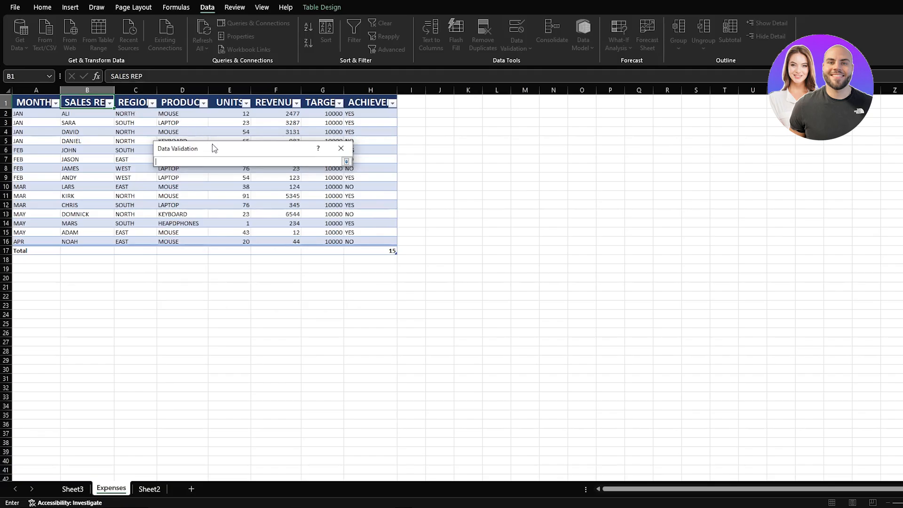
{"action": "left_click_drag", "start_coordinate": [214, 149], "coordinate": [328, 175]}
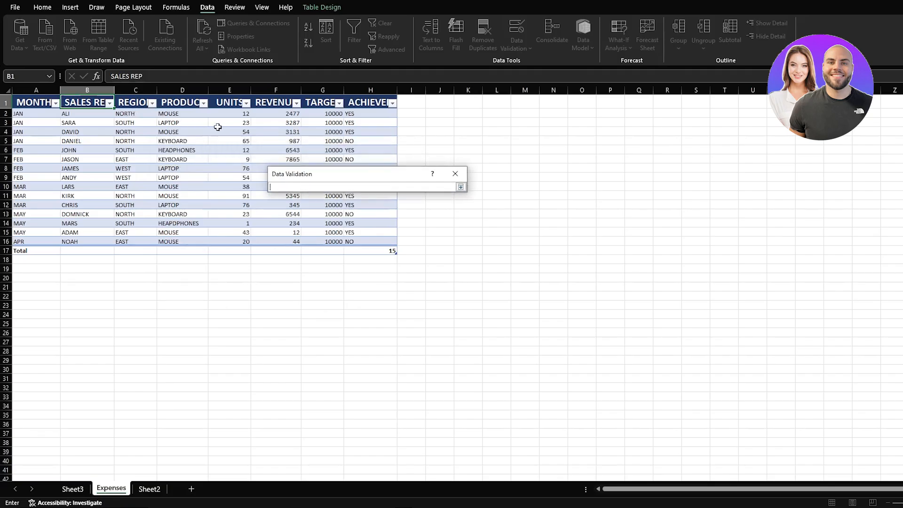
{"action": "left_click", "coordinate": [191, 114]}
{"action": "left_click_drag", "start_coordinate": [191, 114], "coordinate": [186, 242]}
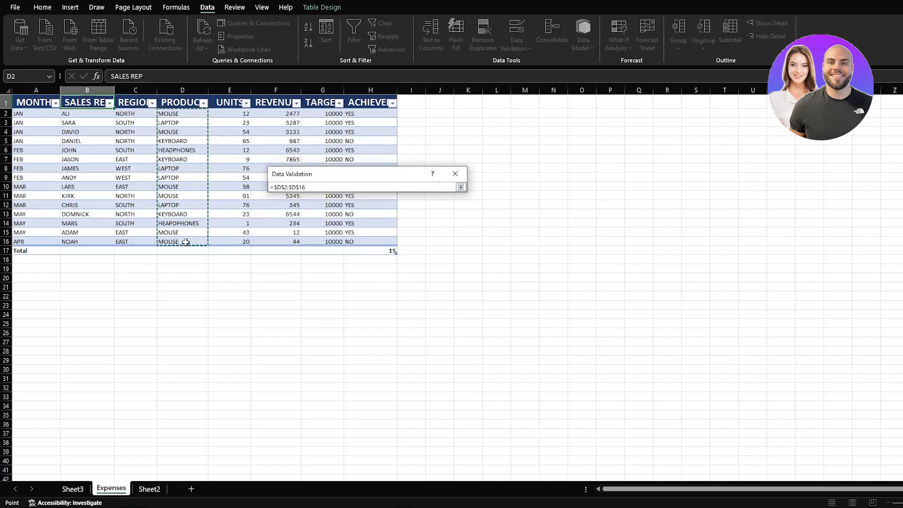
{"action": "left_click", "coordinate": [460, 186]}
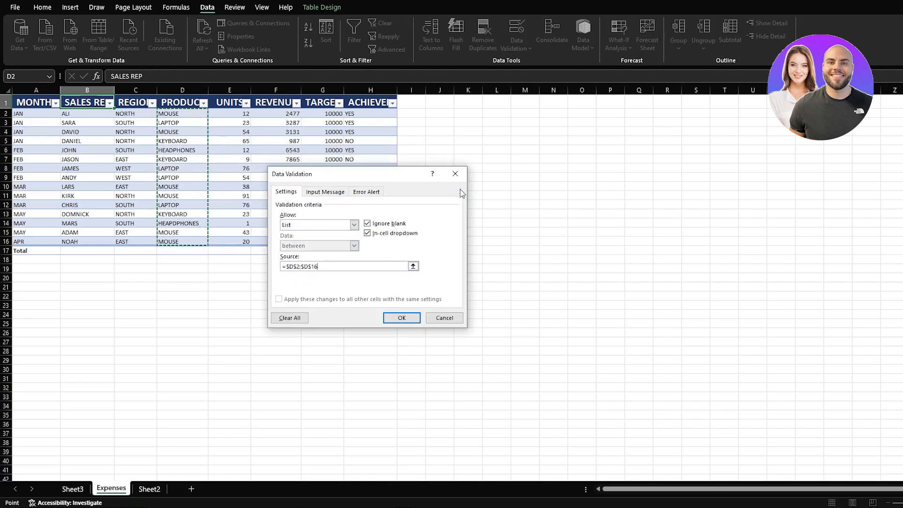
{"action": "left_click", "coordinate": [404, 322]}
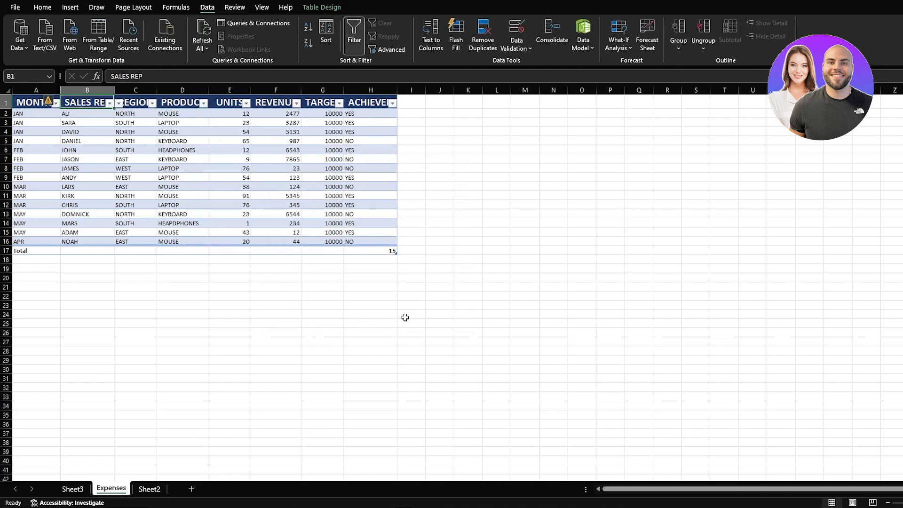
Step: Ignore the data validation error on header cell B1, leaving the SALES REP column unfiltered
{"action": "left_click", "coordinate": [50, 101]}
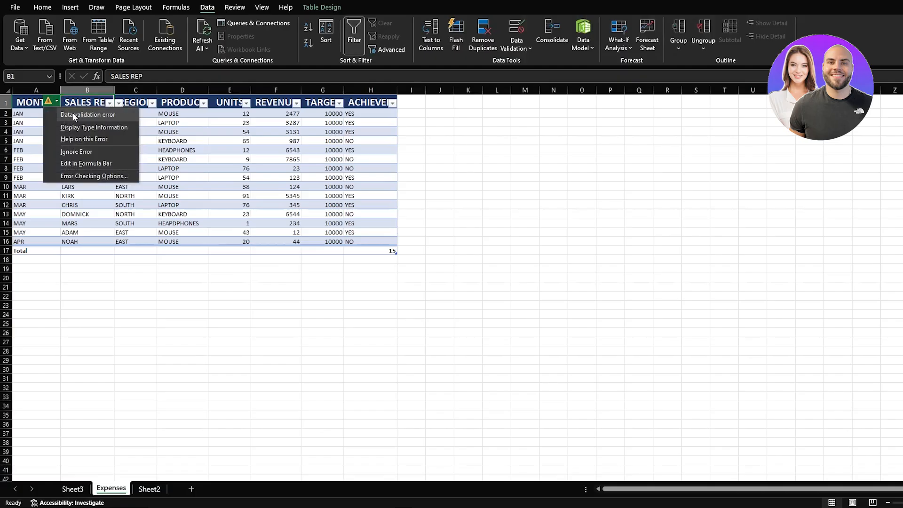
{"action": "left_click", "coordinate": [77, 151]}
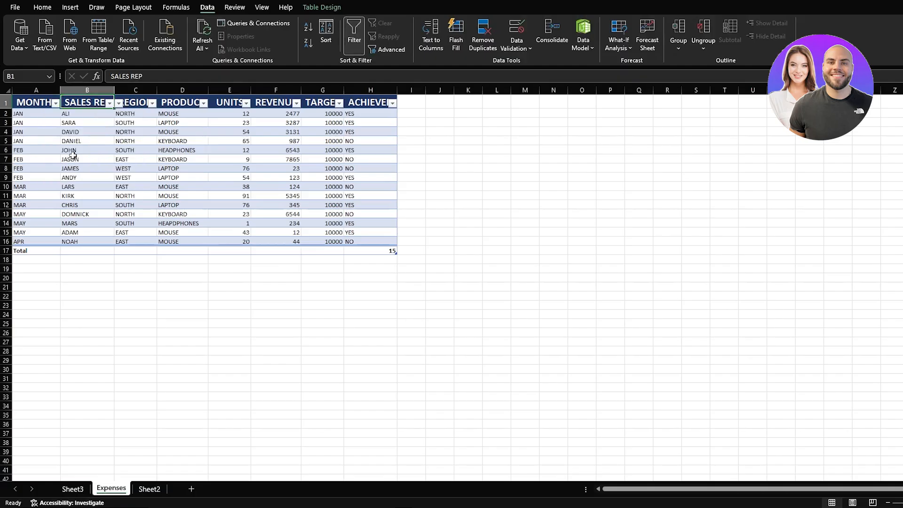
{"action": "left_click", "coordinate": [109, 103]}
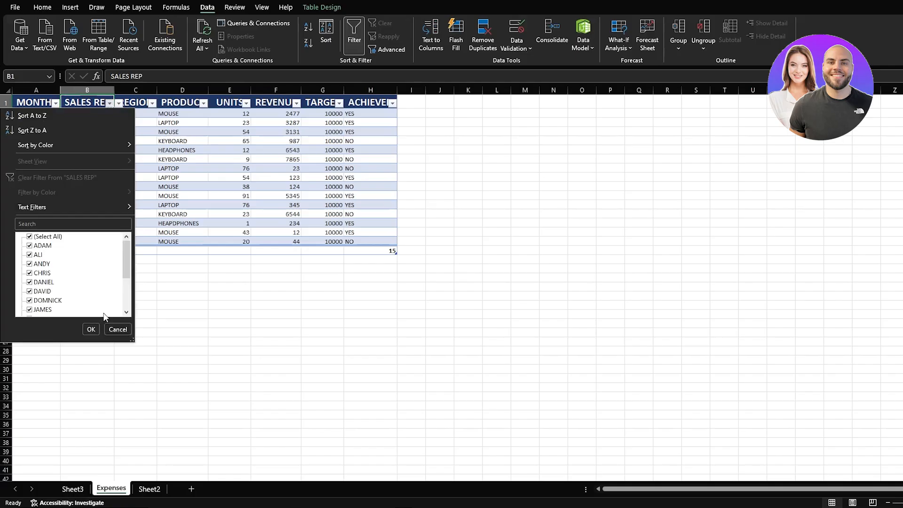
{"action": "left_click", "coordinate": [117, 329]}
{"action": "left_click", "coordinate": [105, 272]}
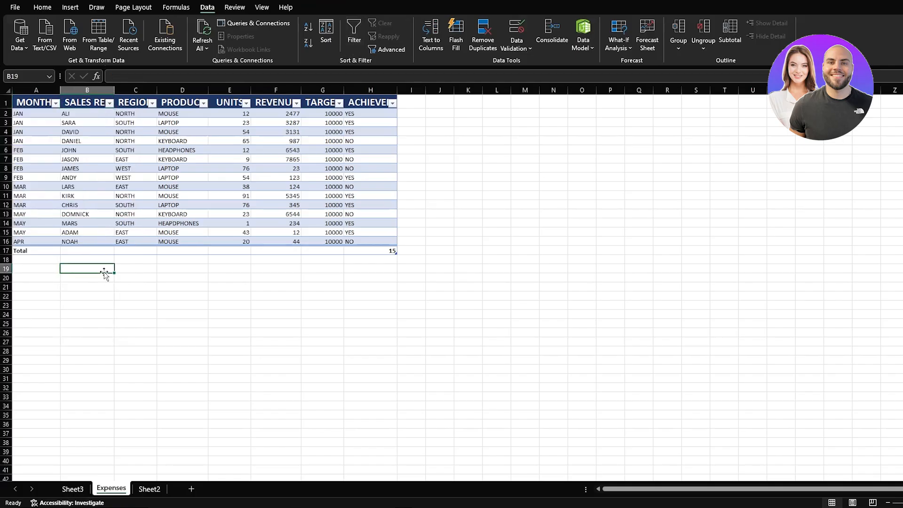
Step: Apply List data validation to cell B4, using the sales rep cells B5:B16 as the source
{"action": "left_click", "coordinate": [97, 123]}
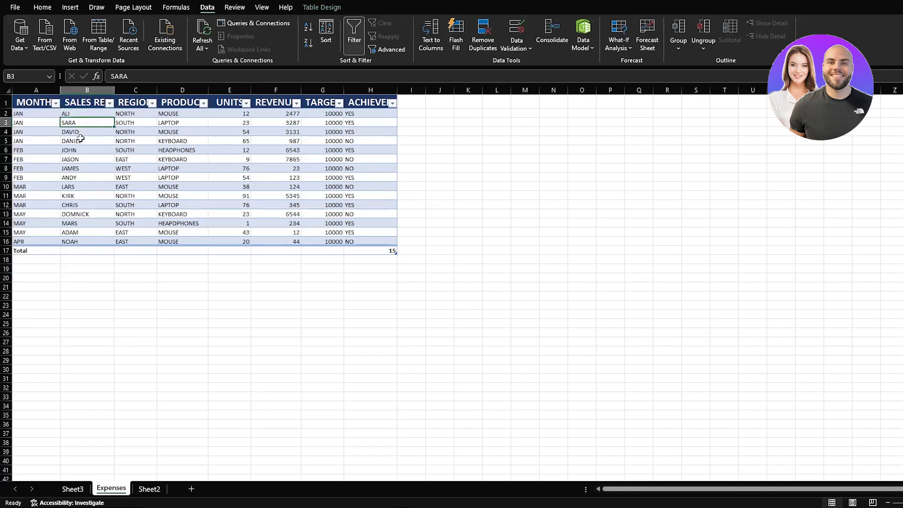
{"action": "left_click", "coordinate": [81, 134]}
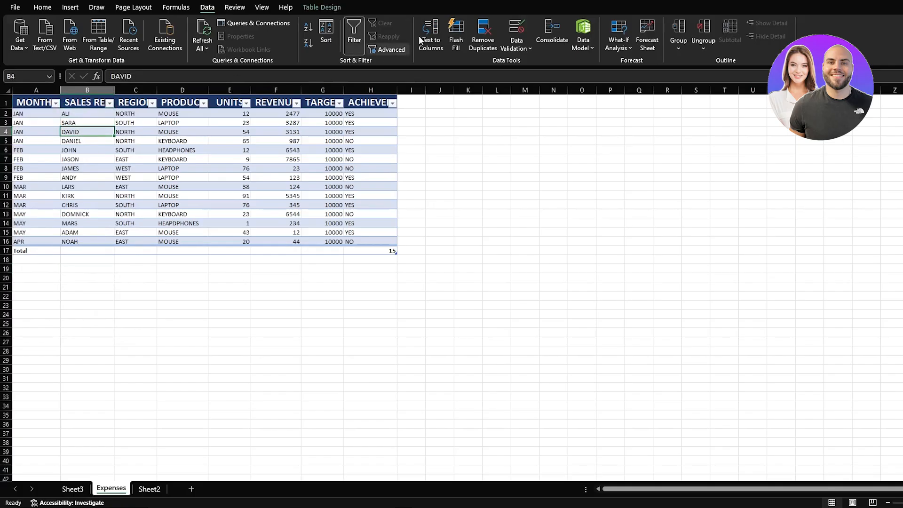
{"action": "left_click", "coordinate": [515, 39]}
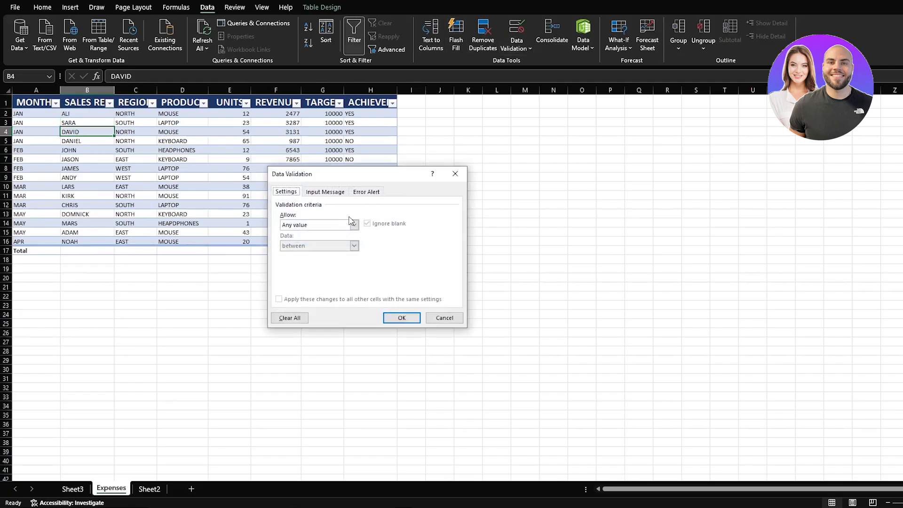
{"action": "left_click", "coordinate": [353, 225]}
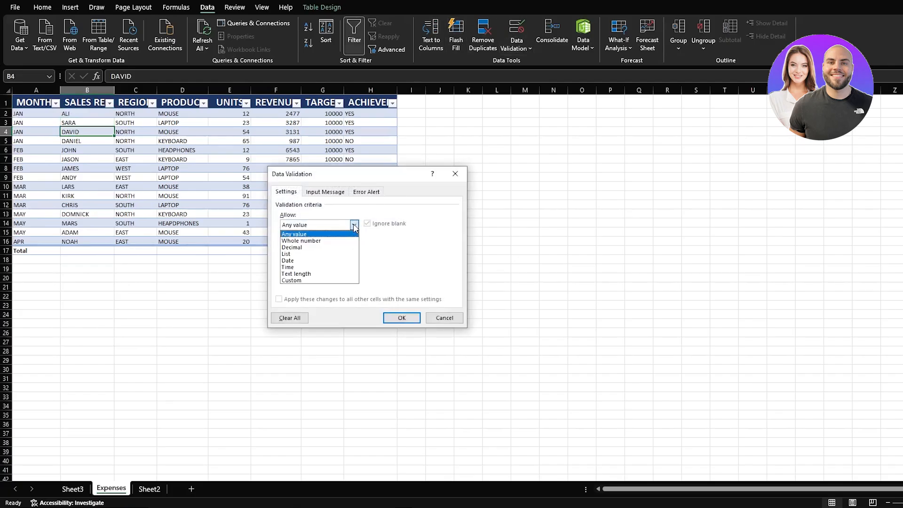
{"action": "left_click", "coordinate": [330, 254]}
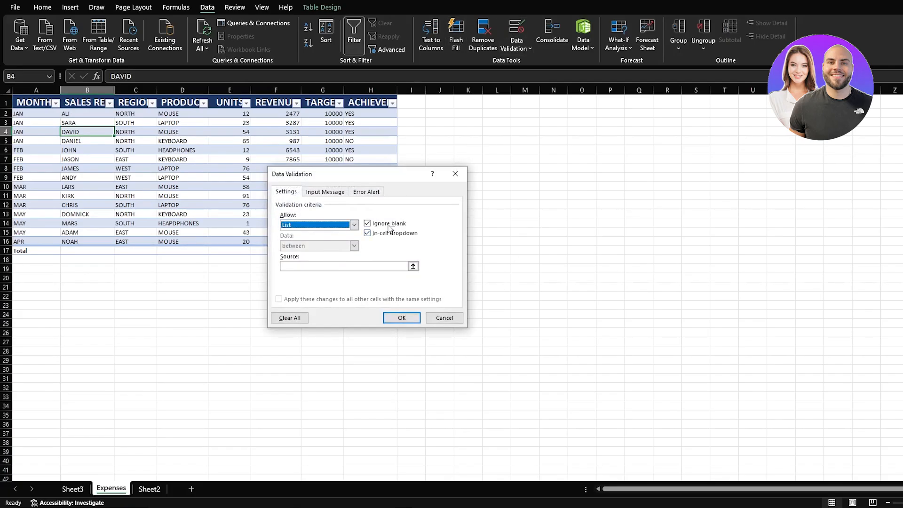
{"action": "left_click", "coordinate": [412, 266]}
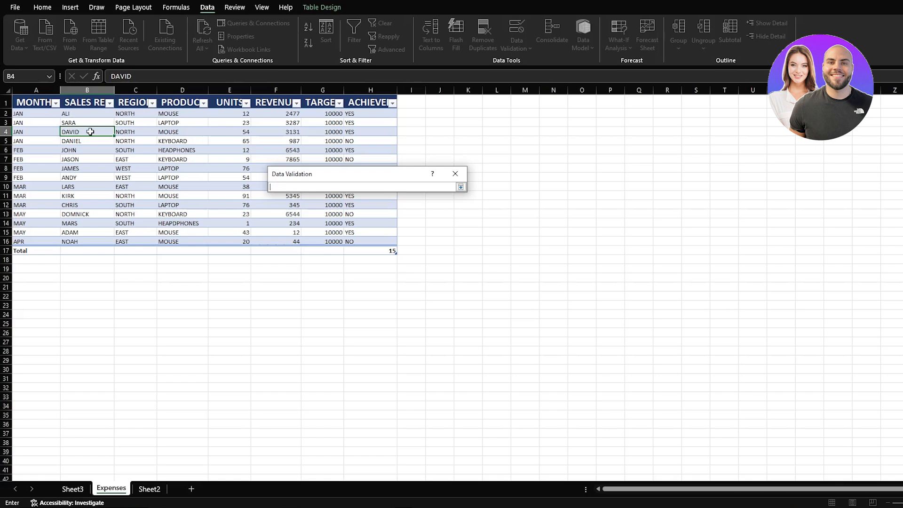
{"action": "left_click_drag", "start_coordinate": [86, 141], "coordinate": [91, 241]}
{"action": "left_click", "coordinate": [461, 186]}
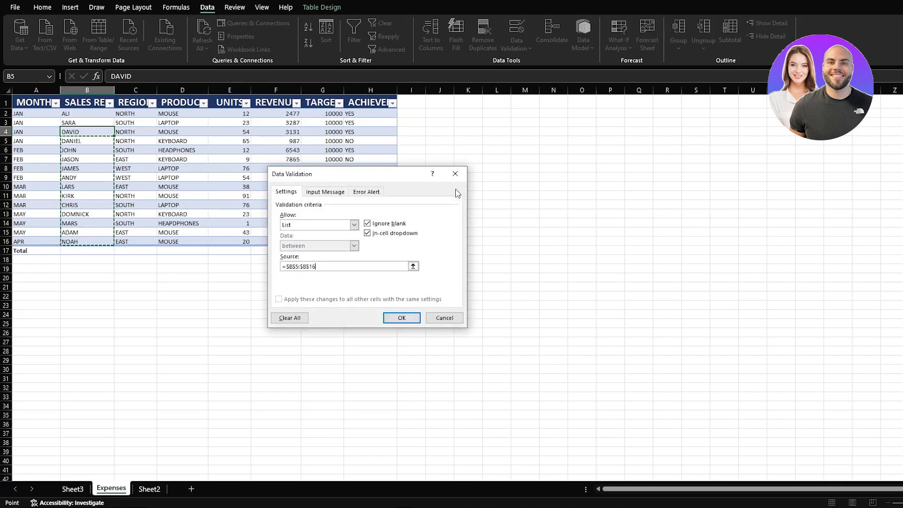
{"action": "left_click", "coordinate": [401, 318]}
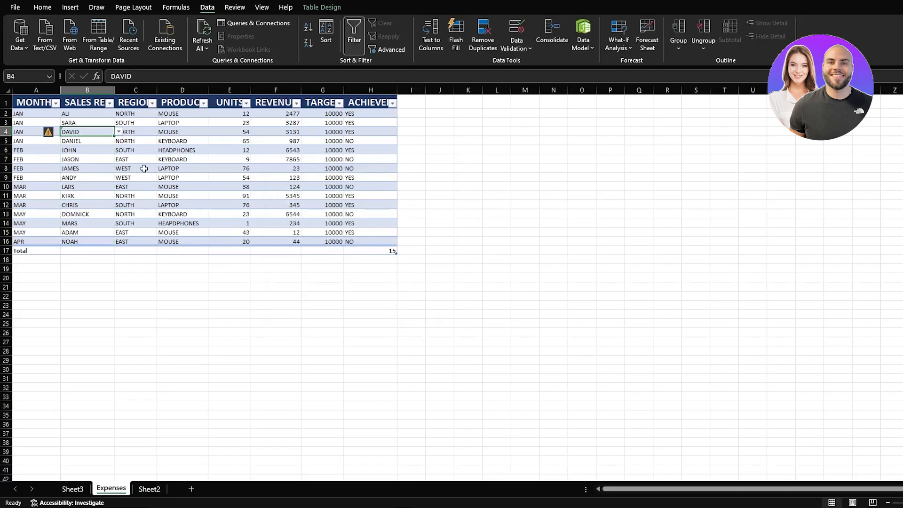
Step: View the field type information for cell B4's validation error, and undo the validation on that cell
{"action": "left_click", "coordinate": [51, 132]}
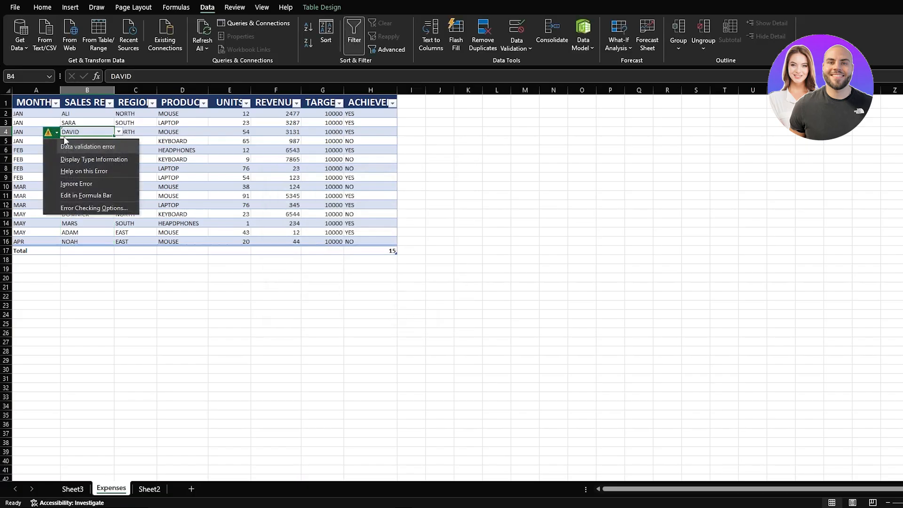
{"action": "left_click", "coordinate": [91, 158]}
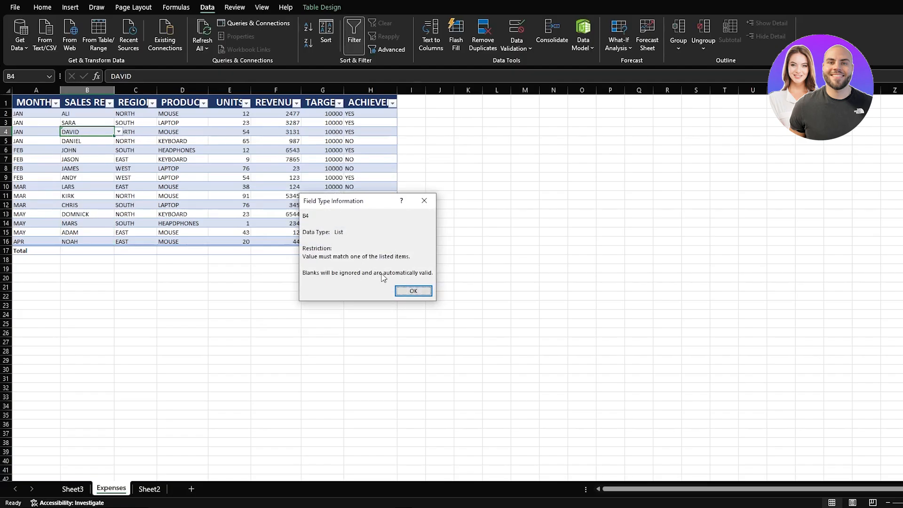
{"action": "left_click", "coordinate": [406, 293]}
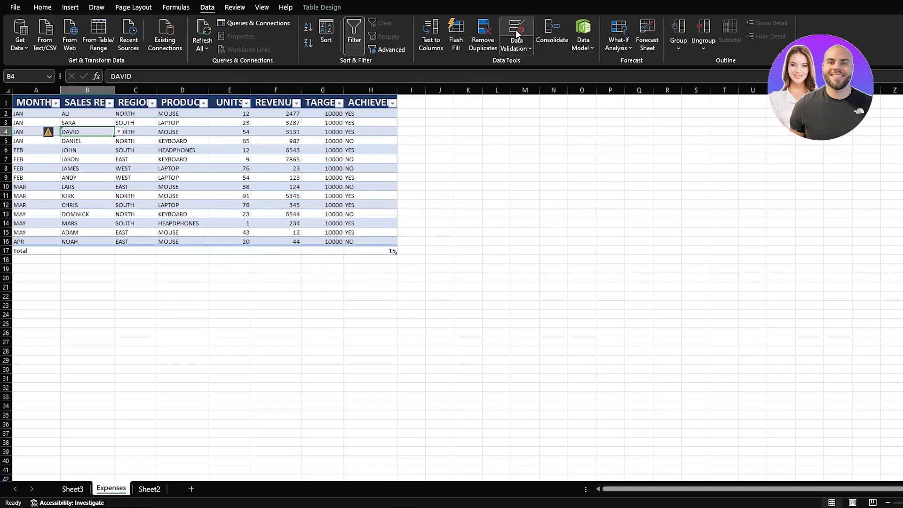
{"action": "key", "text": "ctrl+z"}
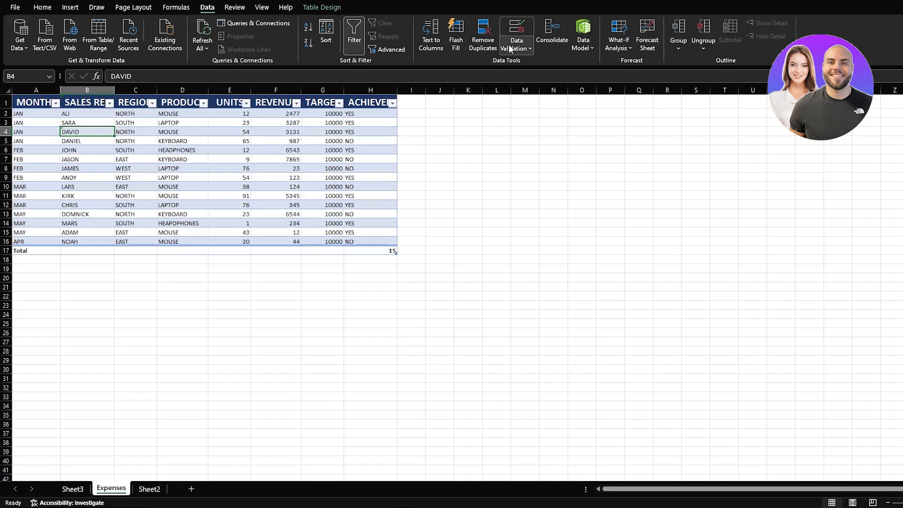
Step: Apply List data validation to cell B2 with source B2:B16, and choose the fifth sales rep from its dropdown
{"action": "left_click", "coordinate": [79, 115]}
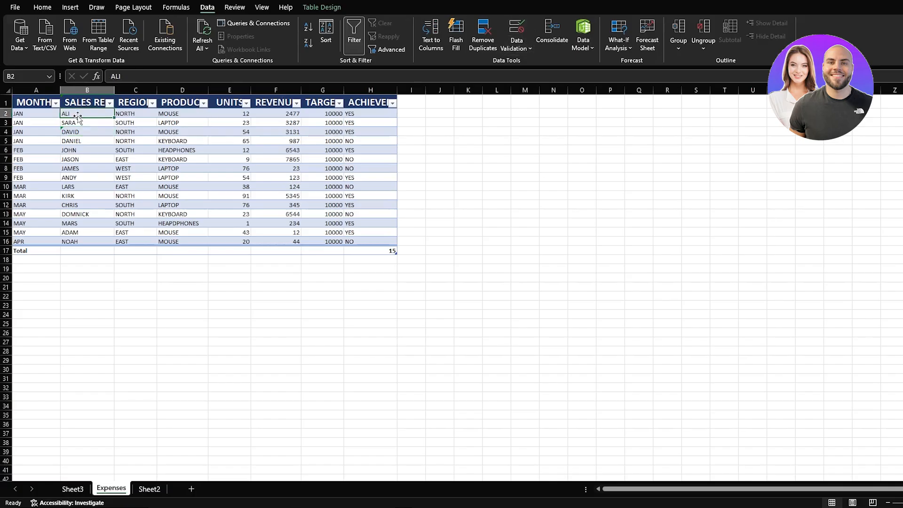
{"action": "left_click", "coordinate": [512, 28]}
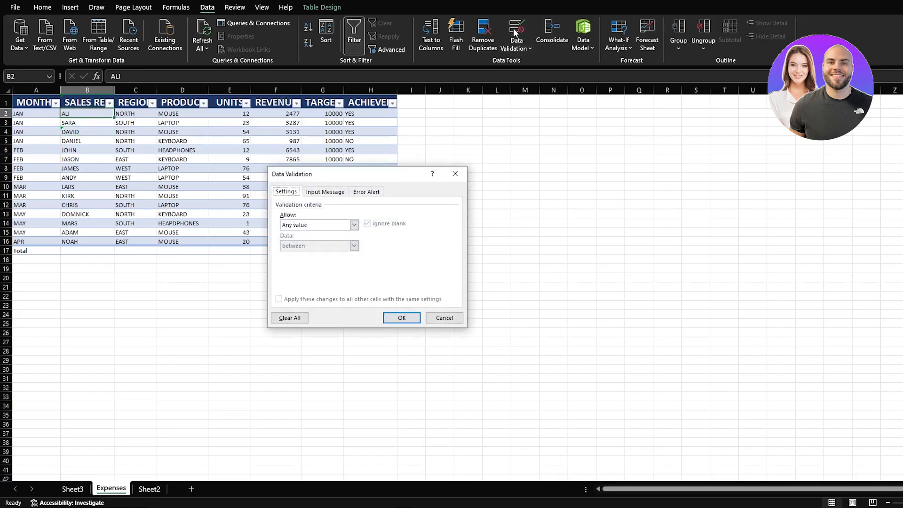
{"action": "left_click", "coordinate": [354, 224]}
{"action": "left_click", "coordinate": [286, 254]}
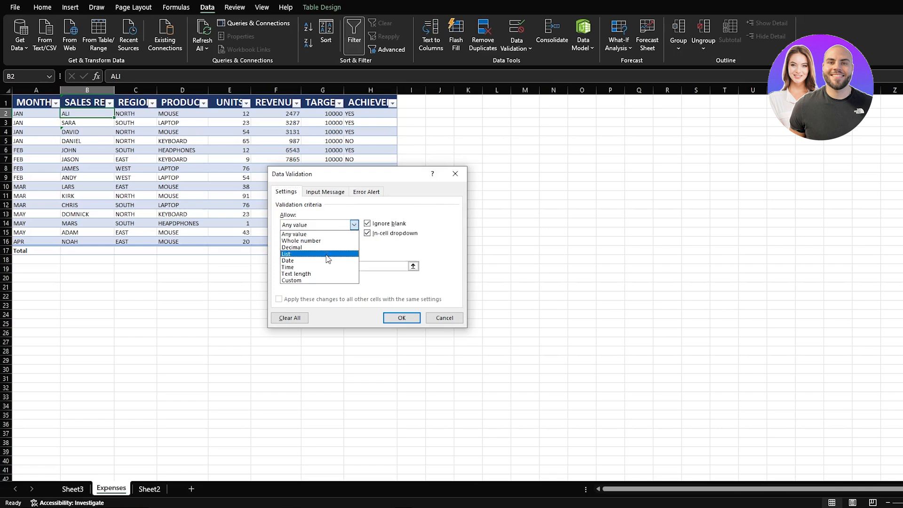
{"action": "left_click", "coordinate": [413, 266]}
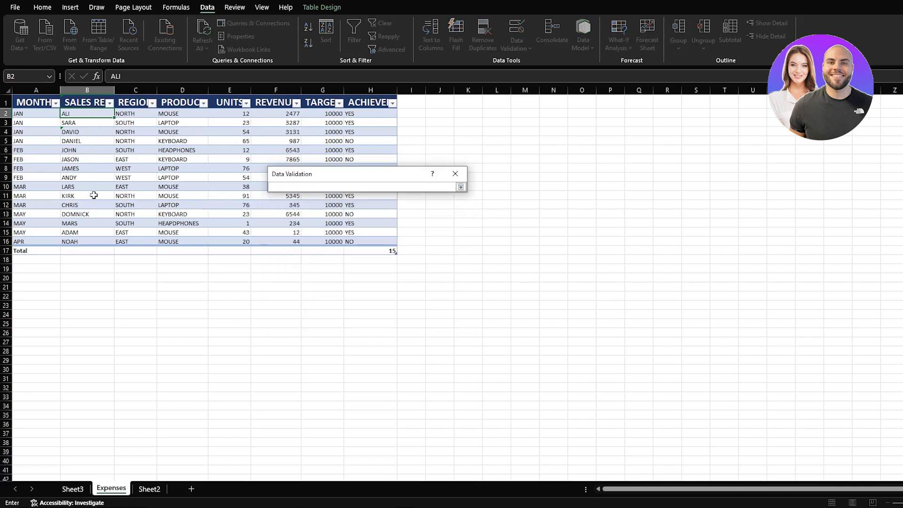
{"action": "left_click_drag", "start_coordinate": [89, 114], "coordinate": [92, 241]}
{"action": "left_click", "coordinate": [460, 187]}
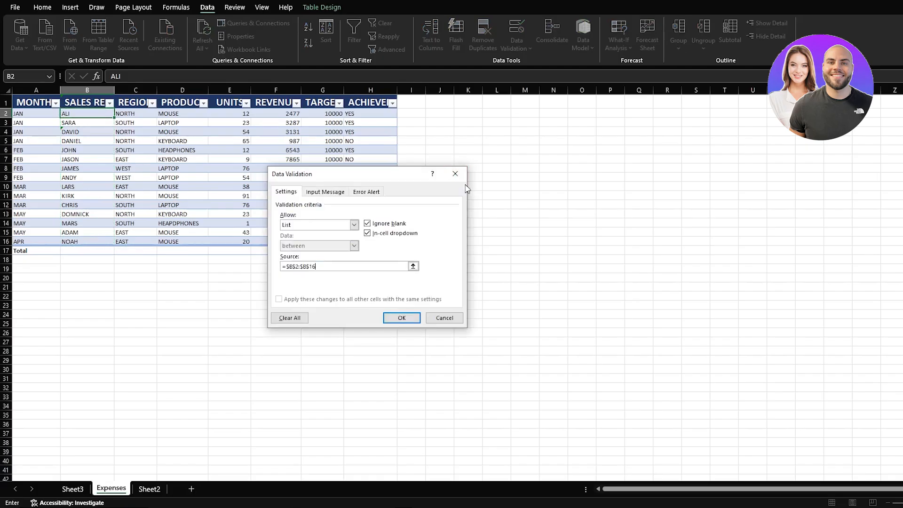
{"action": "left_click", "coordinate": [402, 317]}
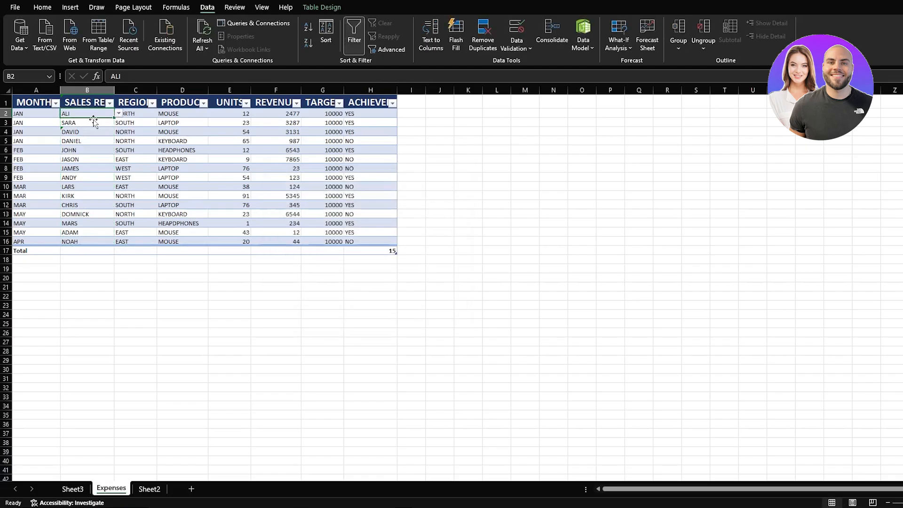
{"action": "left_click", "coordinate": [119, 114]}
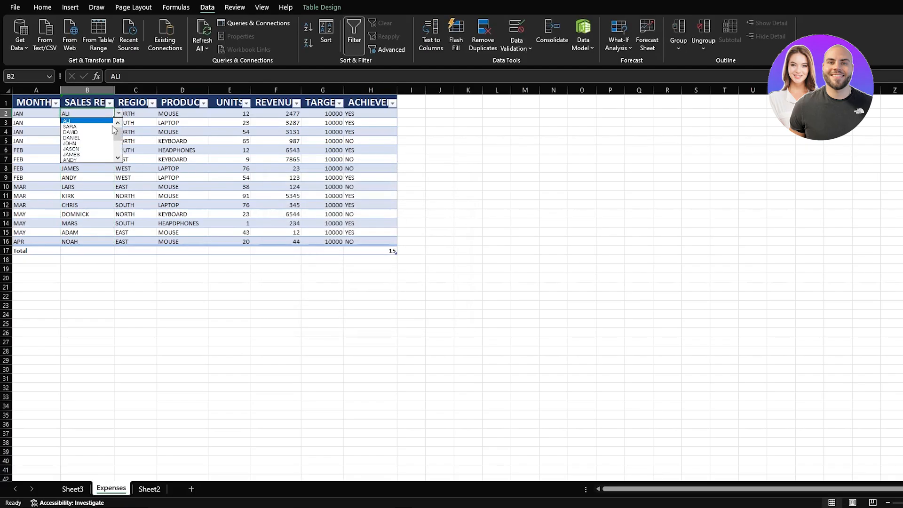
{"action": "left_click", "coordinate": [100, 143]}
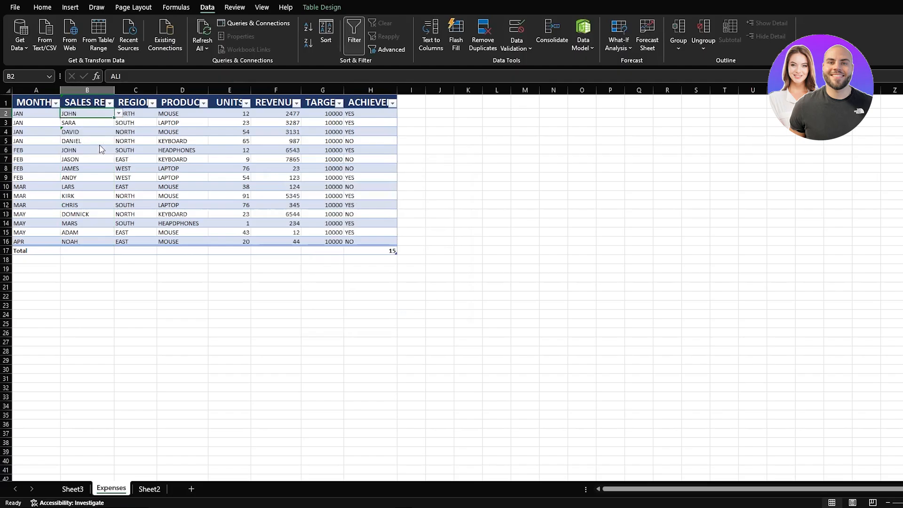
Step: Choose the fourth sales rep from cell B2's dropdown, and review the dropdown's list entries
{"action": "left_click", "coordinate": [118, 113]}
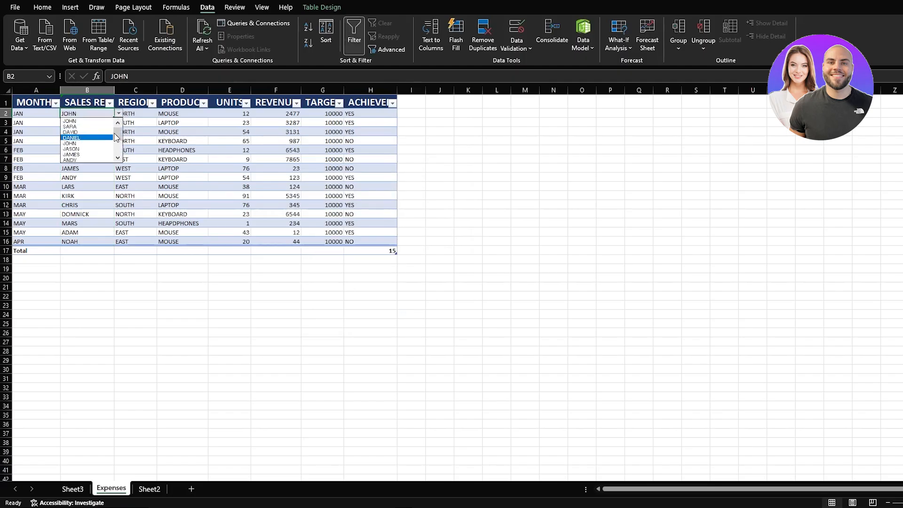
{"action": "mouse_move", "coordinate": [120, 133]}
{"action": "left_mouse_down"}
{"action": "mouse_move", "coordinate": [119, 163]}
{"action": "mouse_move", "coordinate": [121, 123]}
{"action": "left_mouse_up"}
{"action": "left_click", "coordinate": [90, 137]}
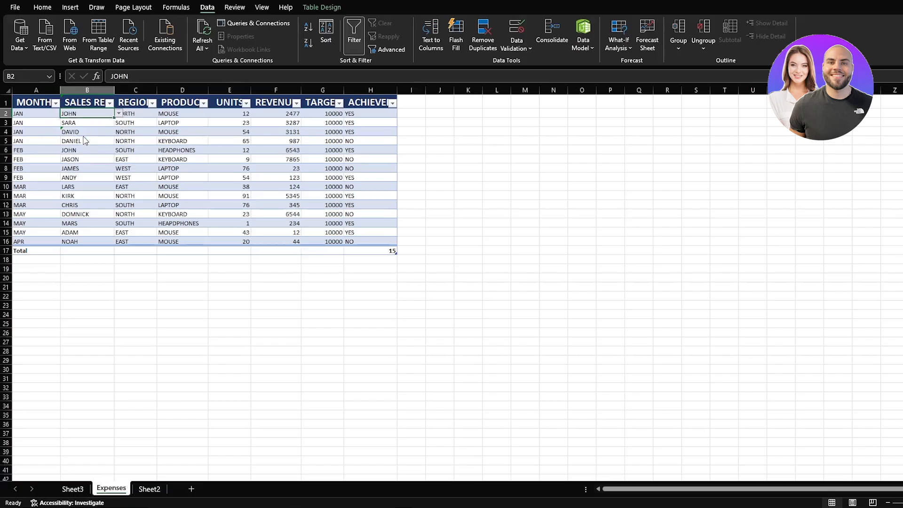
{"action": "left_click", "coordinate": [118, 113]}
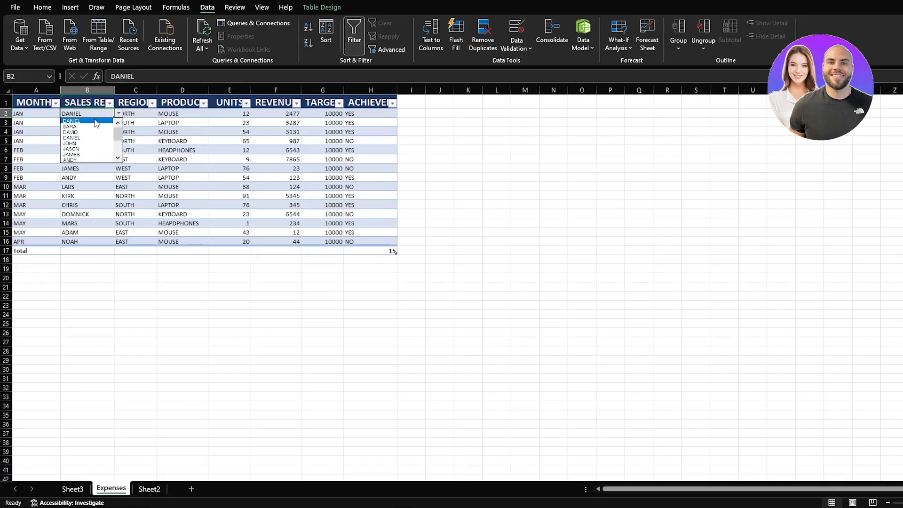
{"action": "key", "text": "Escape"}
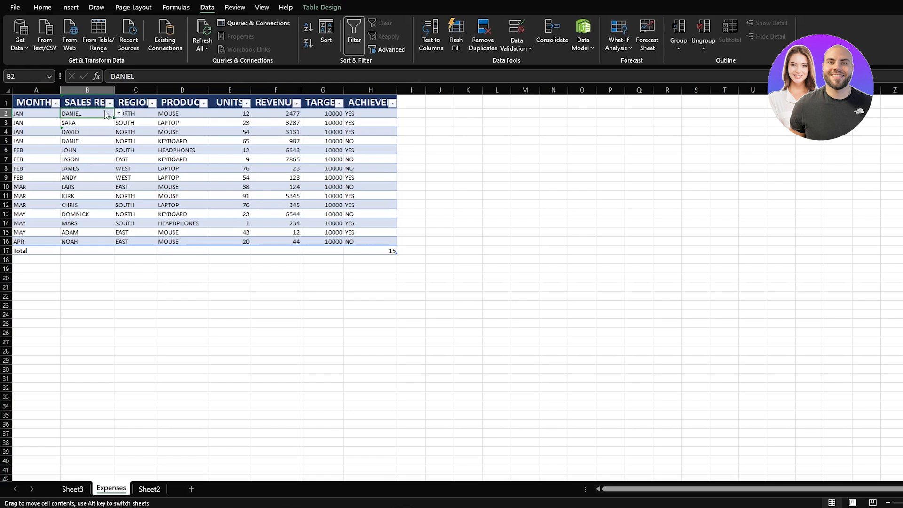
{"action": "left_click", "coordinate": [119, 114]}
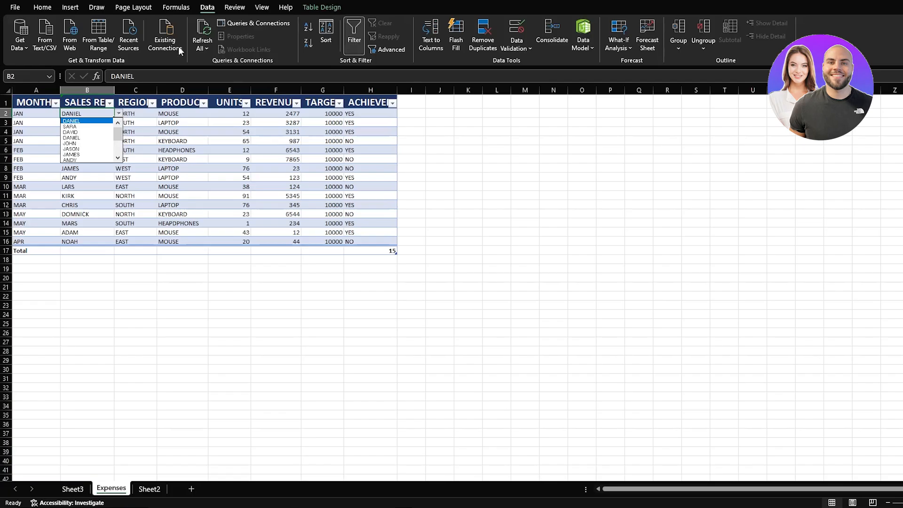
{"action": "key", "text": "Escape"}
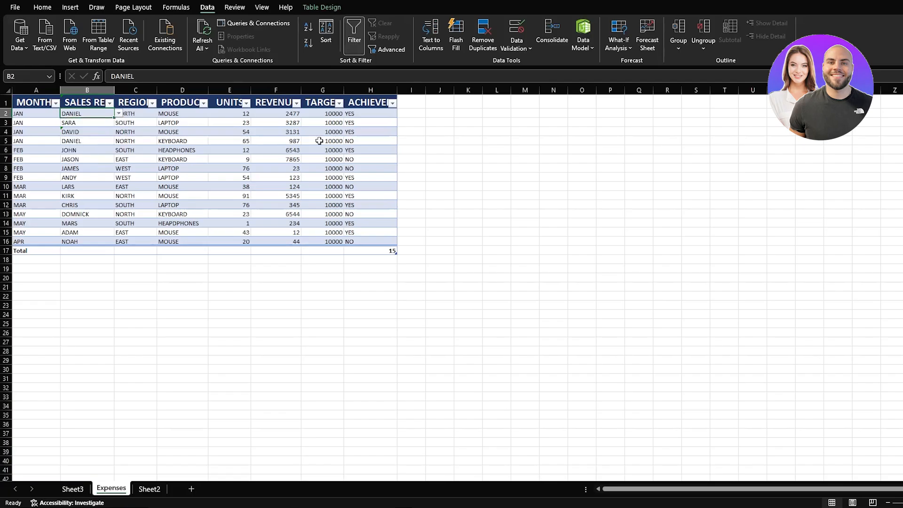
Step: Apply Whole number data validation to UNITS cell E2, allowing values between 0 and 100
{"action": "left_click", "coordinate": [238, 116]}
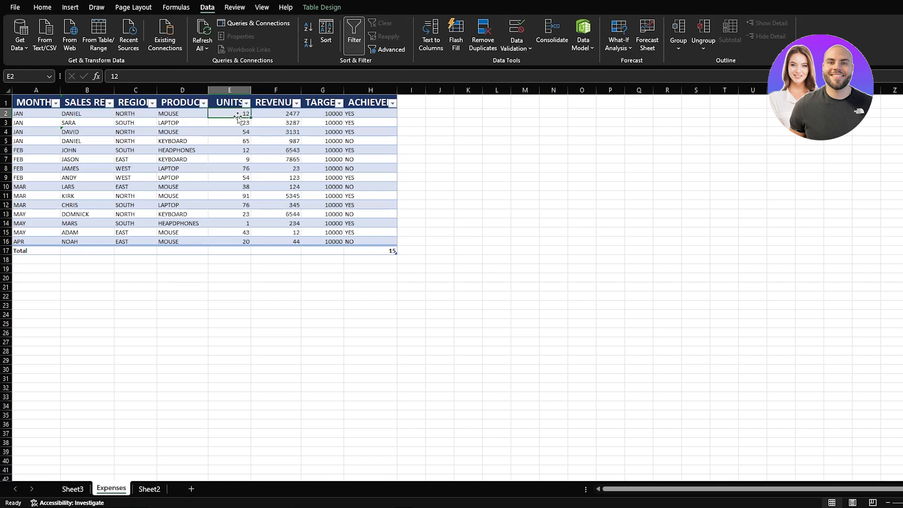
{"action": "left_click", "coordinate": [524, 29]}
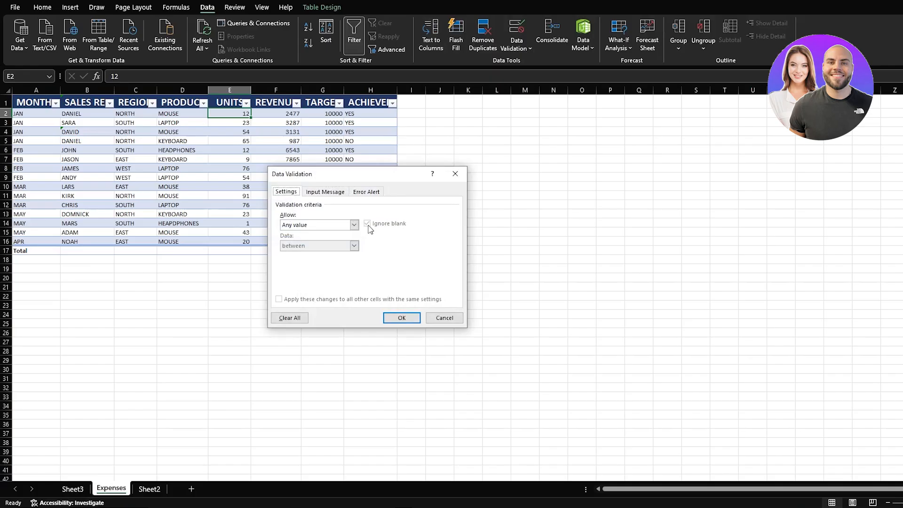
{"action": "left_click", "coordinate": [354, 225]}
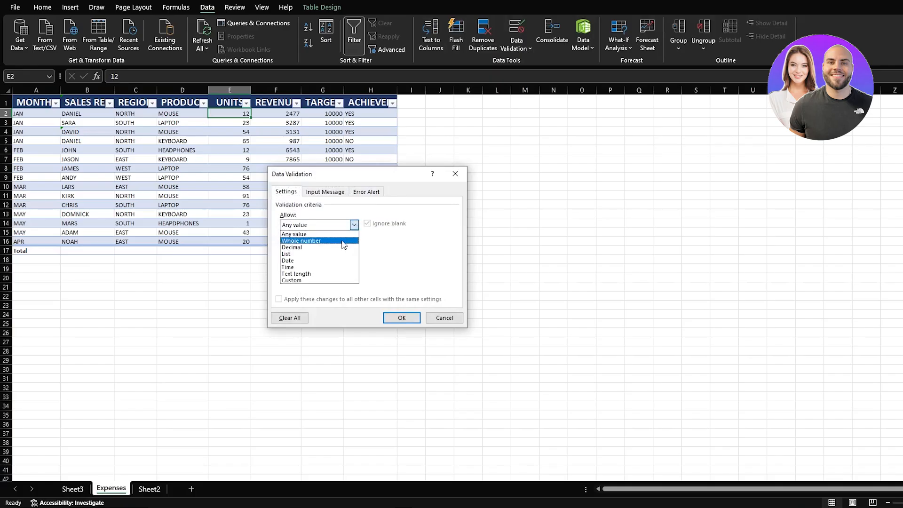
{"action": "left_click", "coordinate": [344, 241]}
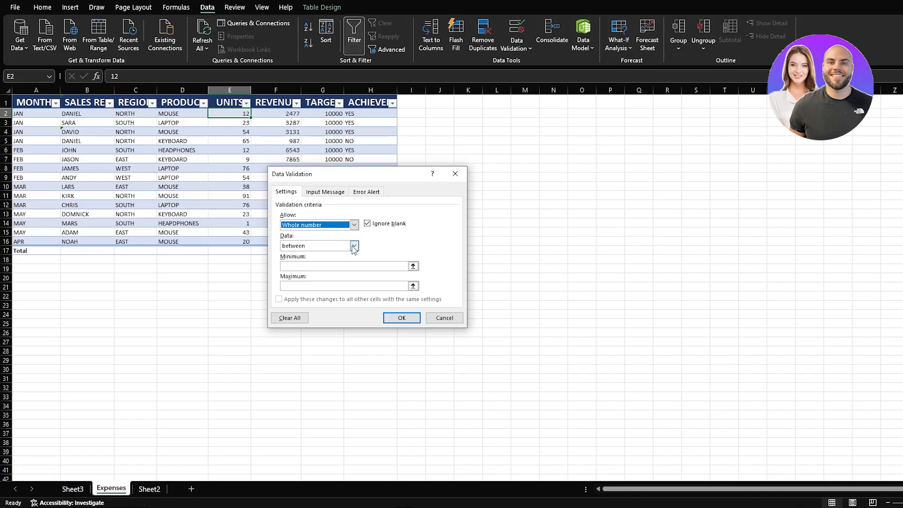
{"action": "left_click", "coordinate": [326, 267]}
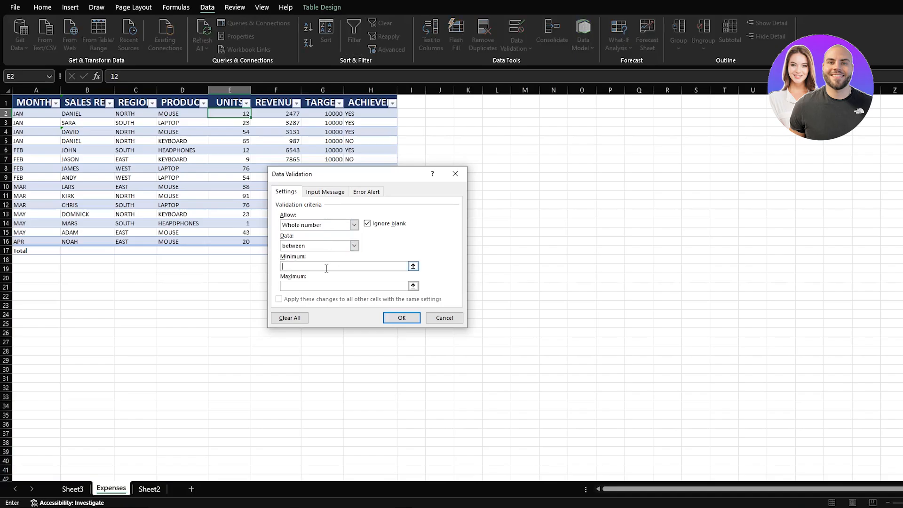
{"action": "type", "text": "0"}
{"action": "left_click", "coordinate": [309, 287]}
{"action": "type", "text": "50"}
{"action": "key", "text": "BackSpace"}
{"action": "key", "text": "BackSpace"}
{"action": "type", "text": "100"}
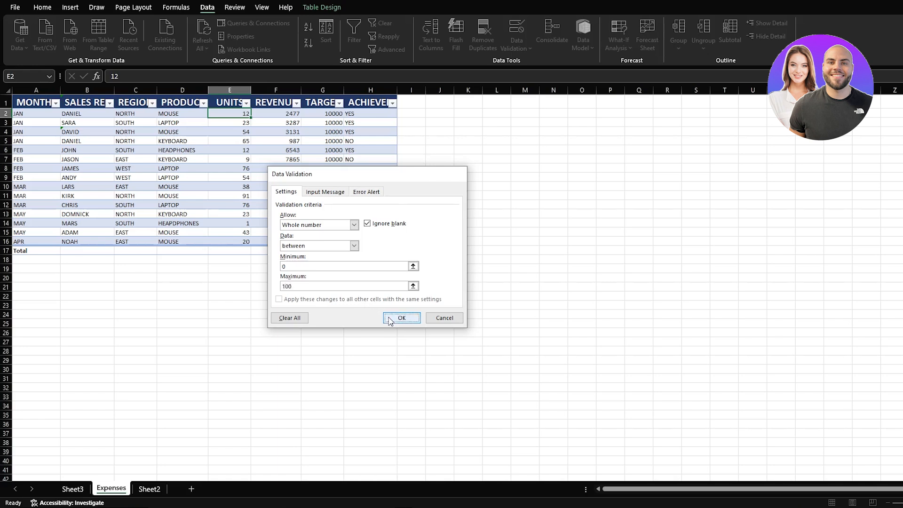
{"action": "left_click", "coordinate": [389, 319]}
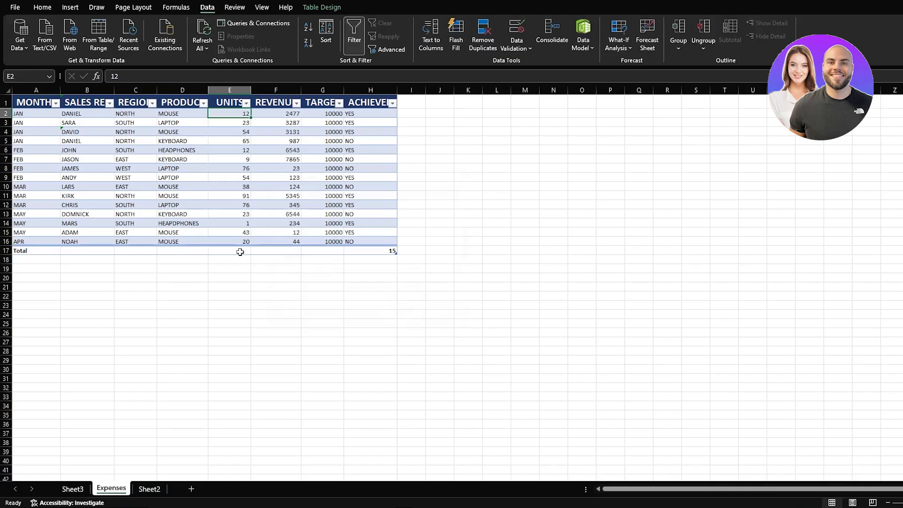
Step: Enter 9897 in cell E17 of the Total row, under UNITS
{"action": "left_click", "coordinate": [239, 252]}
{"action": "double_click", "coordinate": [241, 252]}
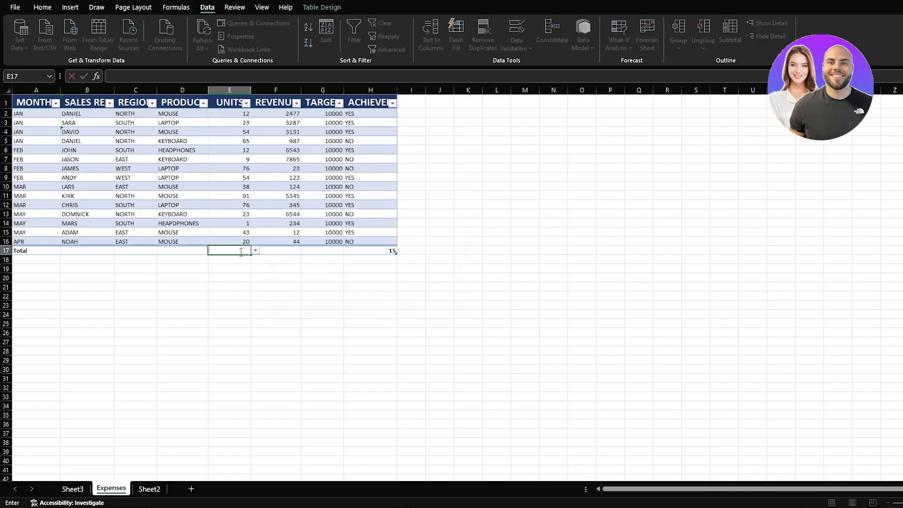
{"action": "type", "text": "9897"}
{"action": "key", "text": "Return"}
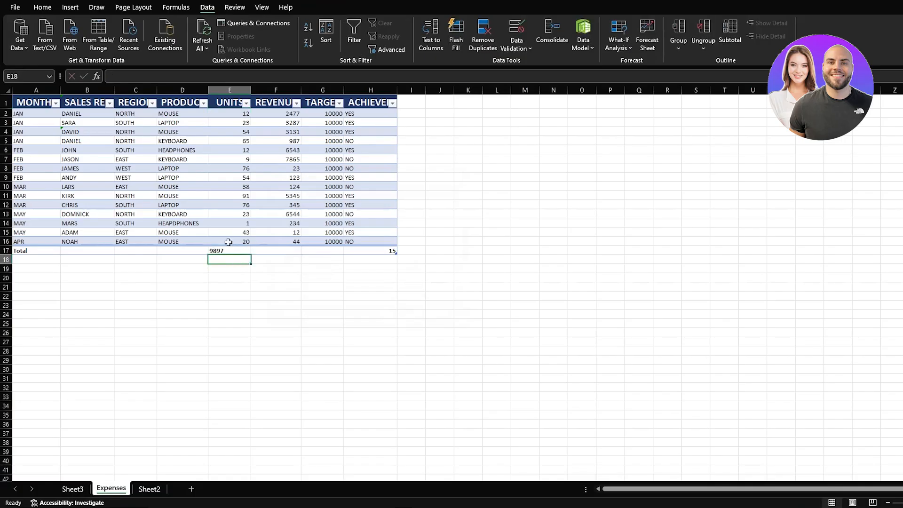
Step: Enter 87797 as the units value in cell E14
{"action": "double_click", "coordinate": [239, 224]}
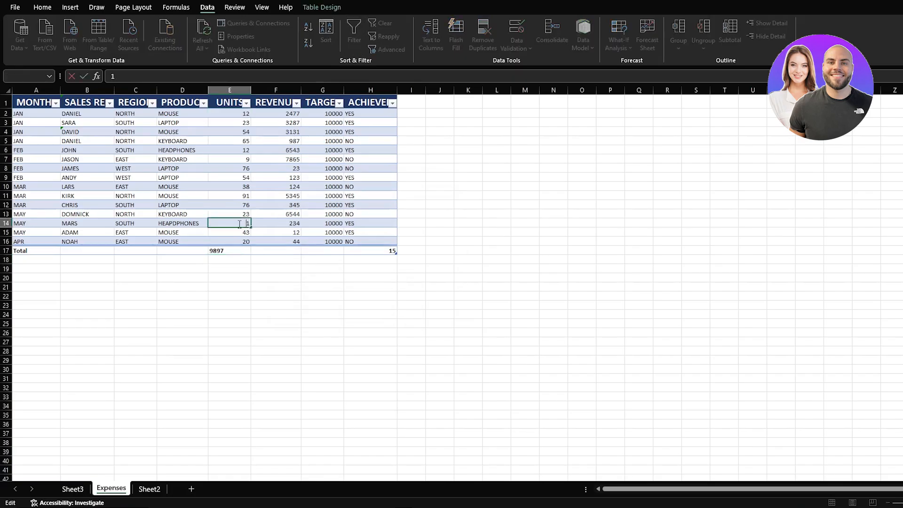
{"action": "type", "text": "87797"}
{"action": "key", "text": "Return"}
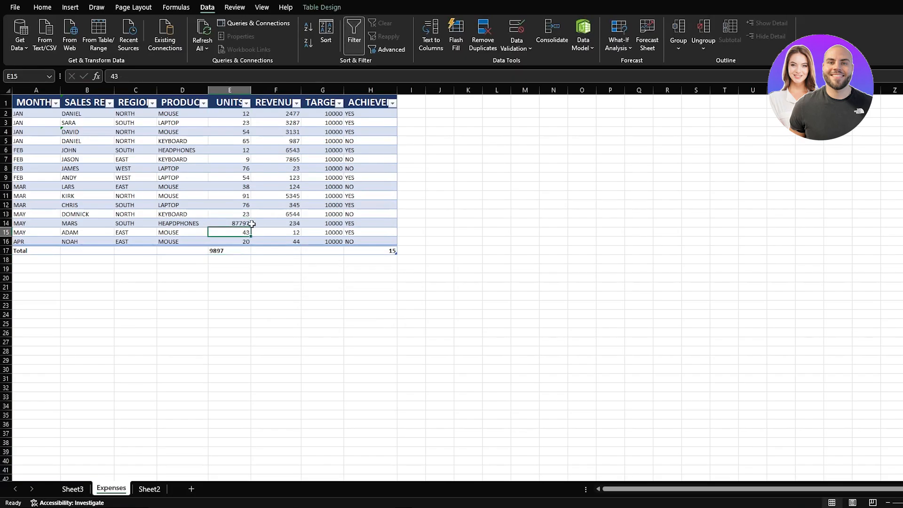
Step: Extend the 0 to 100 Whole number validation to all the UNITS cells E2:E16
{"action": "left_click", "coordinate": [245, 224]}
{"action": "left_click", "coordinate": [244, 112]}
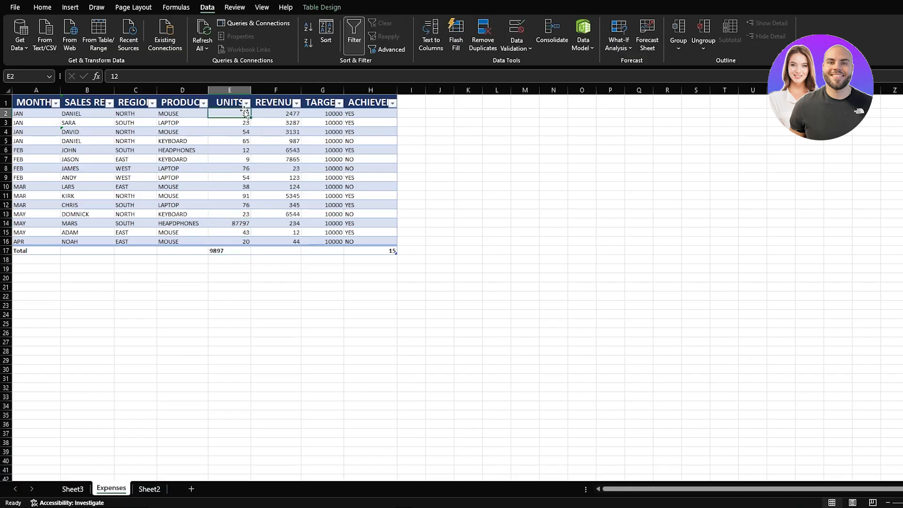
{"action": "left_click", "coordinate": [246, 103]}
{"action": "left_click", "coordinate": [481, 165]}
{"action": "left_click_drag", "start_coordinate": [236, 113], "coordinate": [238, 241]}
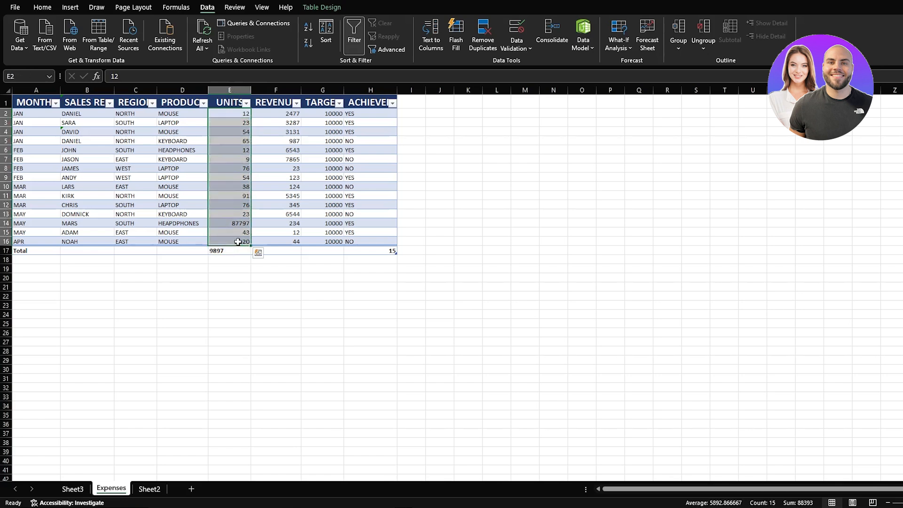
{"action": "left_click", "coordinate": [521, 33]}
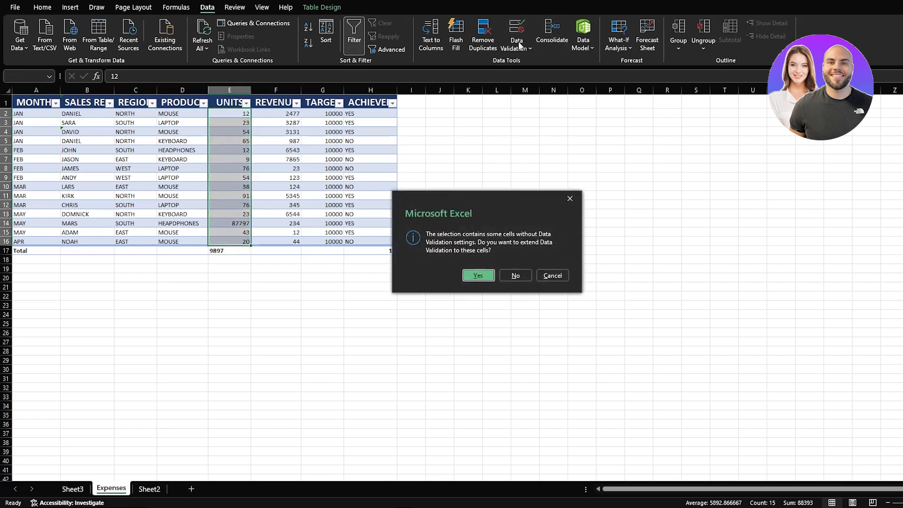
{"action": "left_click", "coordinate": [478, 276]}
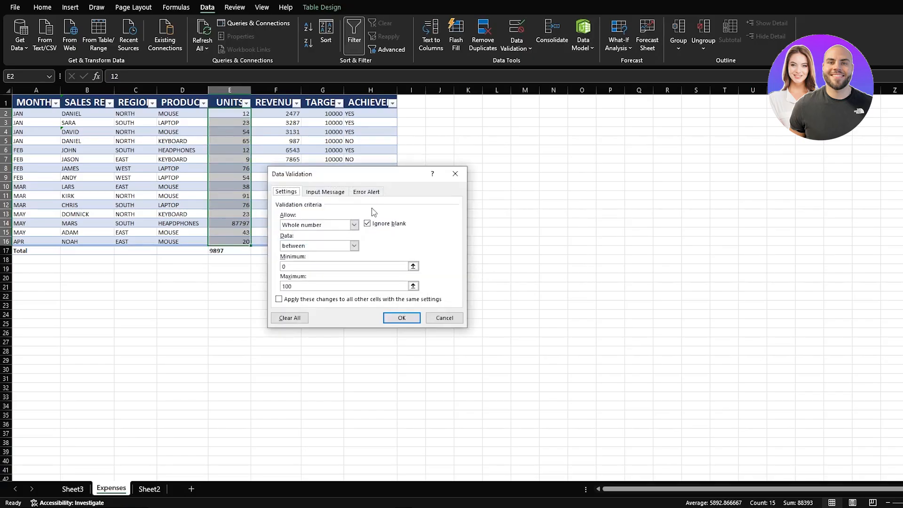
{"action": "left_click", "coordinate": [390, 316]}
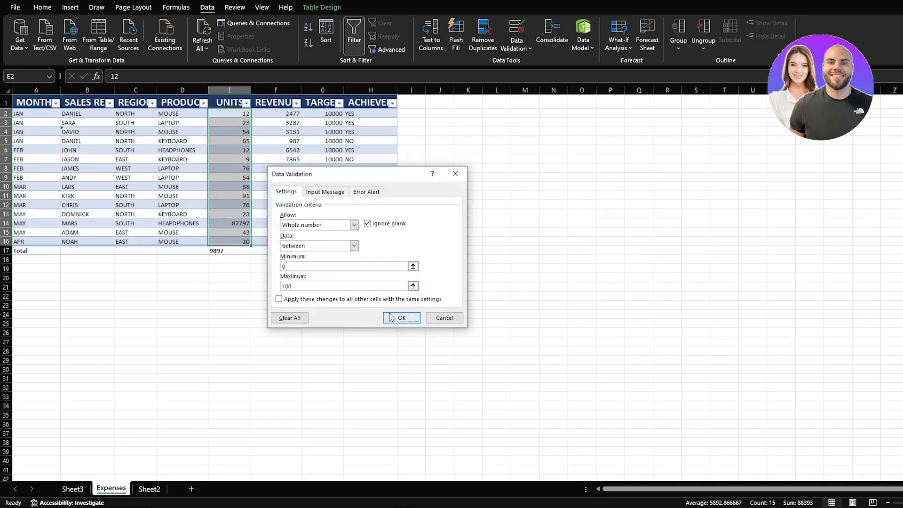
Step: Try to change the units value in cell E14 to 7797 to test the validation
{"action": "left_click", "coordinate": [241, 223]}
{"action": "double_click", "coordinate": [235, 224]}
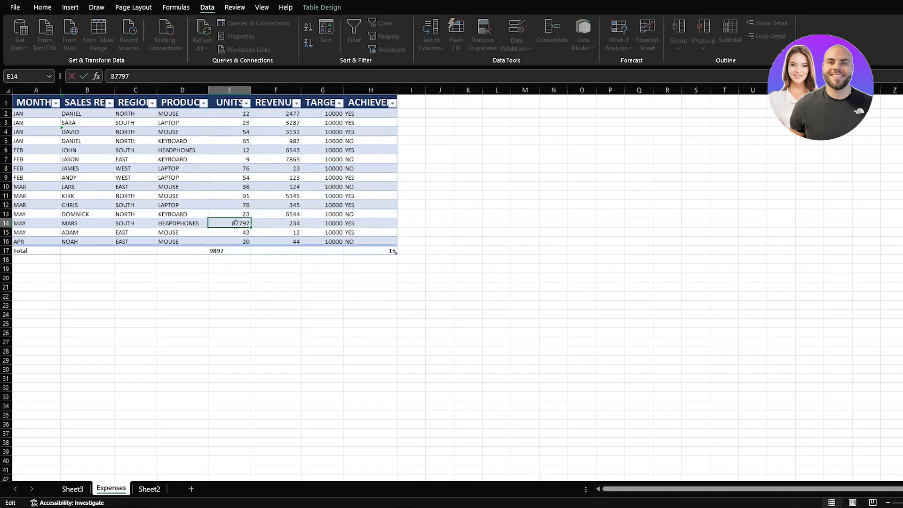
{"action": "key", "text": "BackSpace"}
{"action": "key", "text": "Return"}
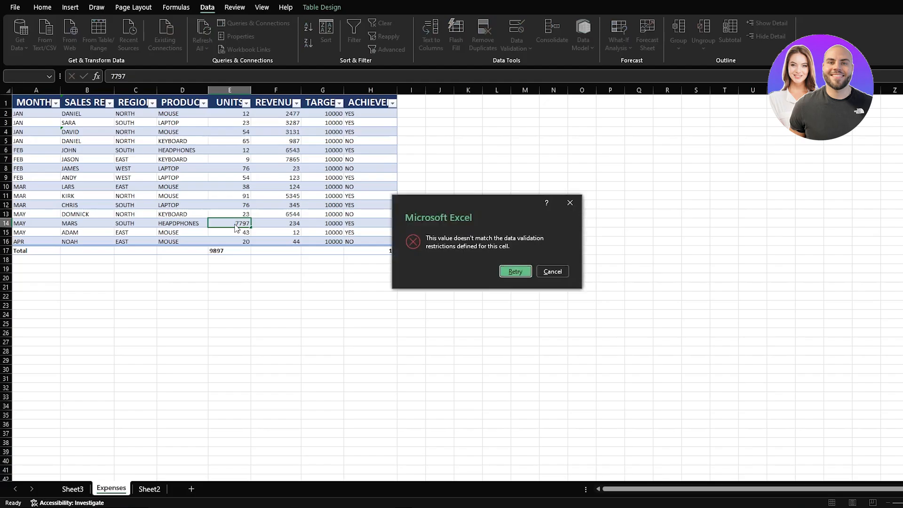
{"action": "left_click", "coordinate": [569, 202]}
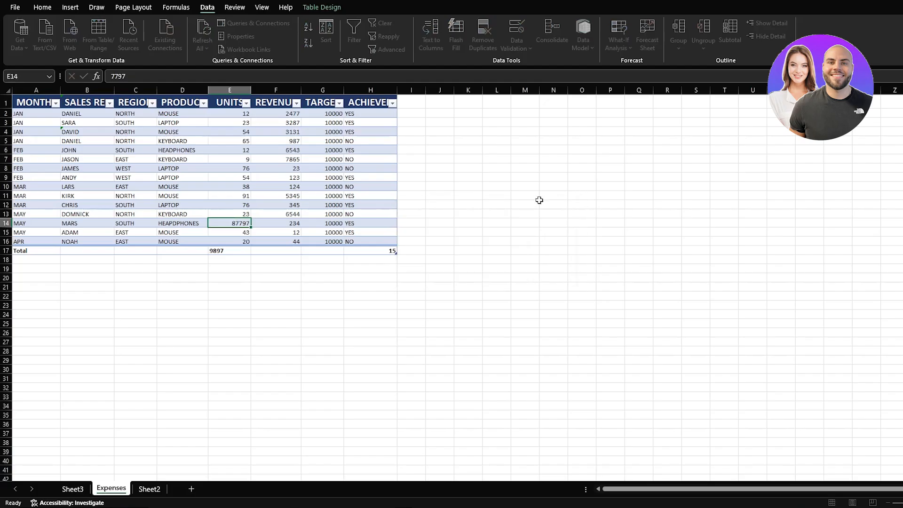
Step: Set the units value in cell E14 to 9
{"action": "double_click", "coordinate": [247, 223]}
{"action": "key", "text": "BackSpace"}
{"action": "key", "text": "BackSpace"}
{"action": "key", "text": "BackSpace"}
{"action": "key", "text": "BackSpace"}
{"action": "key", "text": "BackSpace"}
{"action": "type", "text": "9"}
{"action": "key", "text": "Return"}
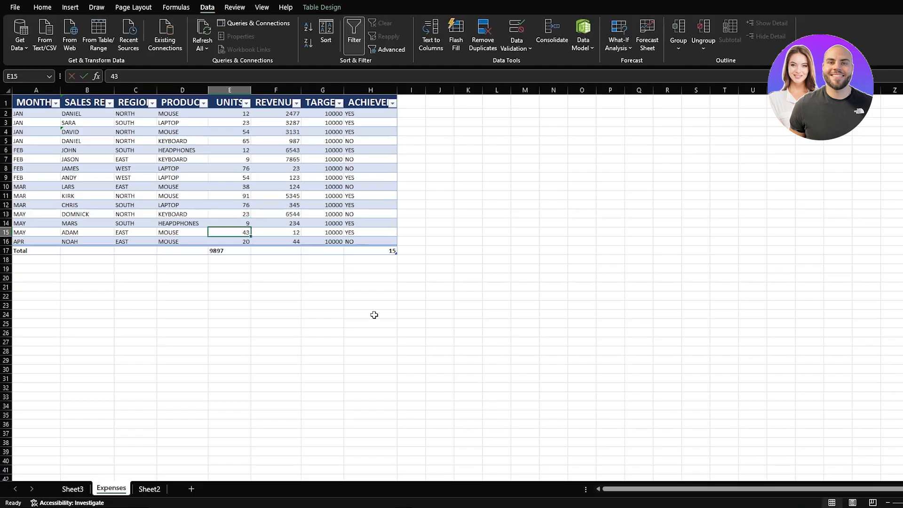
Step: Open the Data Validation settings for the MONTH cells A2:A16
{"action": "double_click", "coordinate": [35, 115]}
{"action": "left_click", "coordinate": [79, 429]}
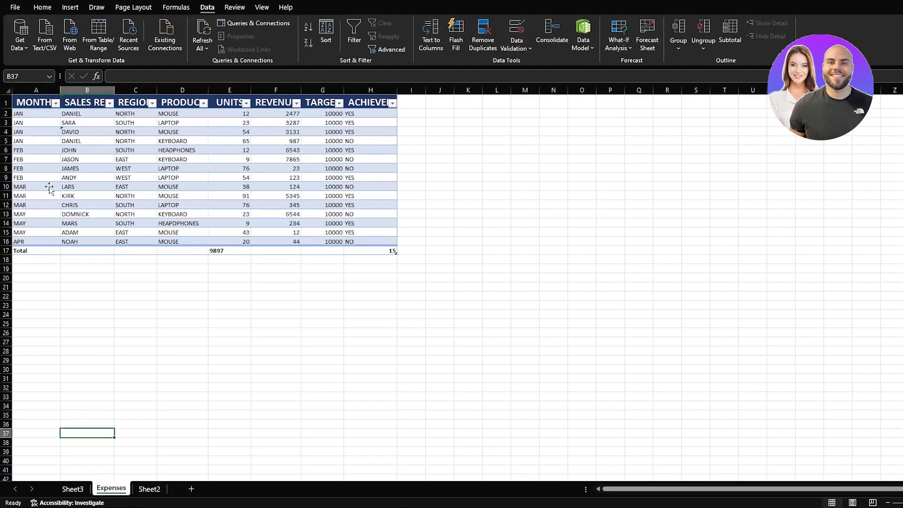
{"action": "left_click_drag", "start_coordinate": [40, 114], "coordinate": [44, 244]}
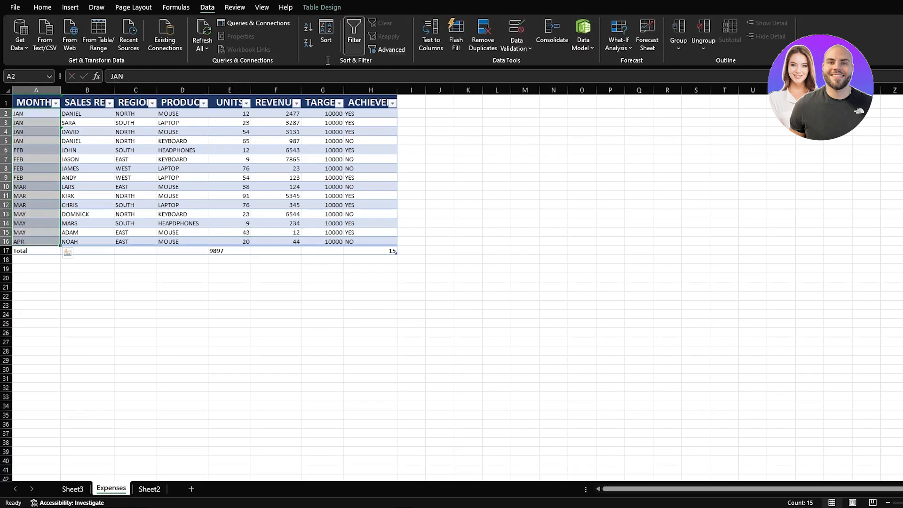
{"action": "left_click", "coordinate": [511, 29]}
Step: Try Date as the validation criterion for the MONTH cells, and return it to Any value
{"action": "left_click", "coordinate": [353, 225]}
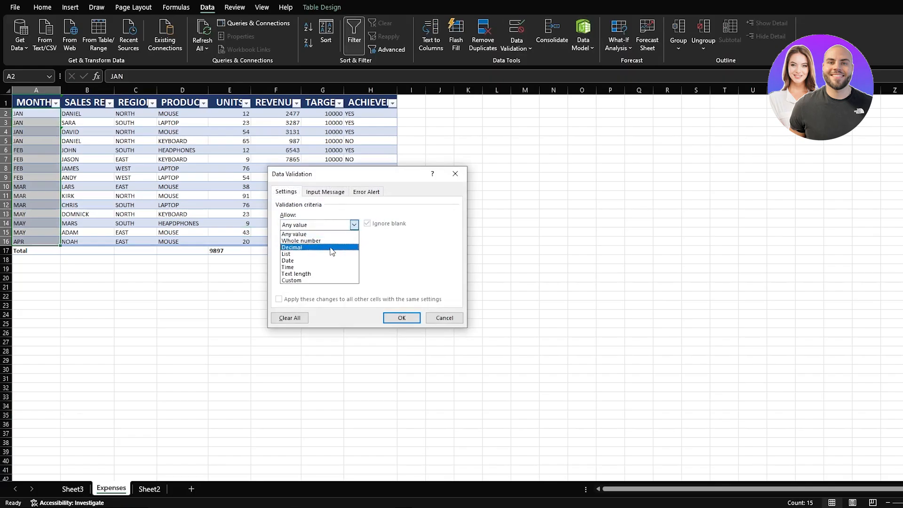
{"action": "left_click", "coordinate": [319, 260]}
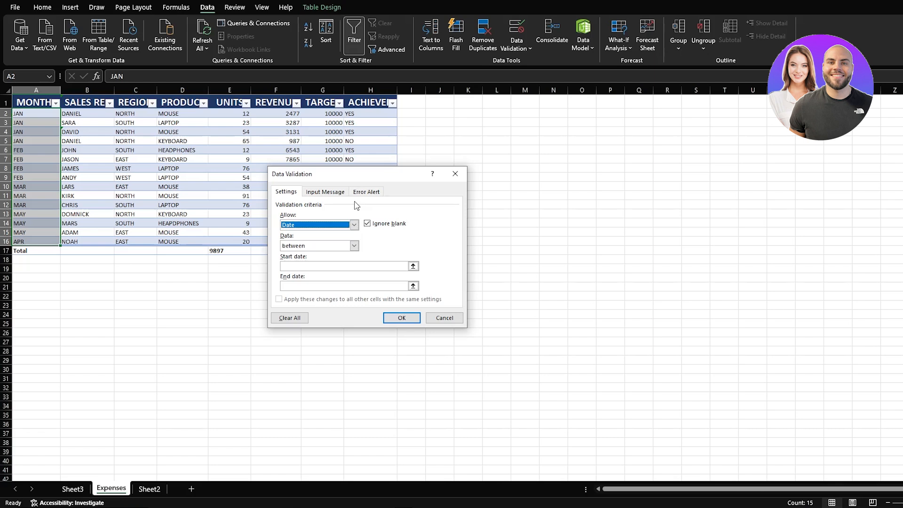
{"action": "left_click", "coordinate": [332, 193]}
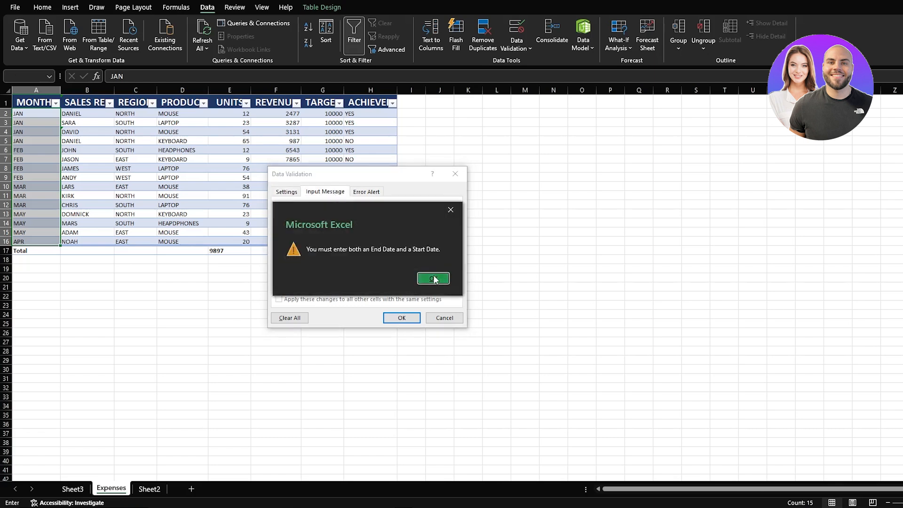
{"action": "left_click", "coordinate": [433, 278]}
{"action": "left_click", "coordinate": [353, 226]}
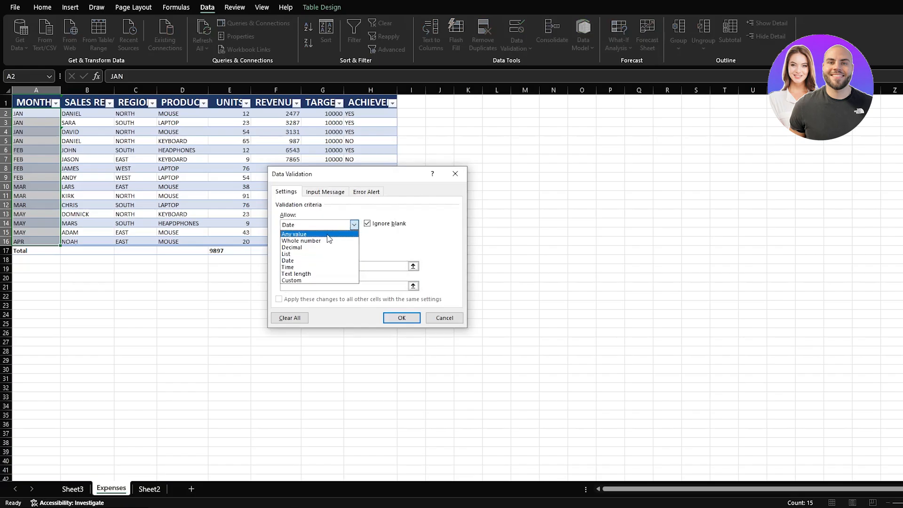
{"action": "left_click", "coordinate": [329, 235]}
Step: Add an input message titled CATEGORY with the text CHOOSE CORRECT CATEGORY to the MONTH cells A2:A16
{"action": "left_click", "coordinate": [325, 192]}
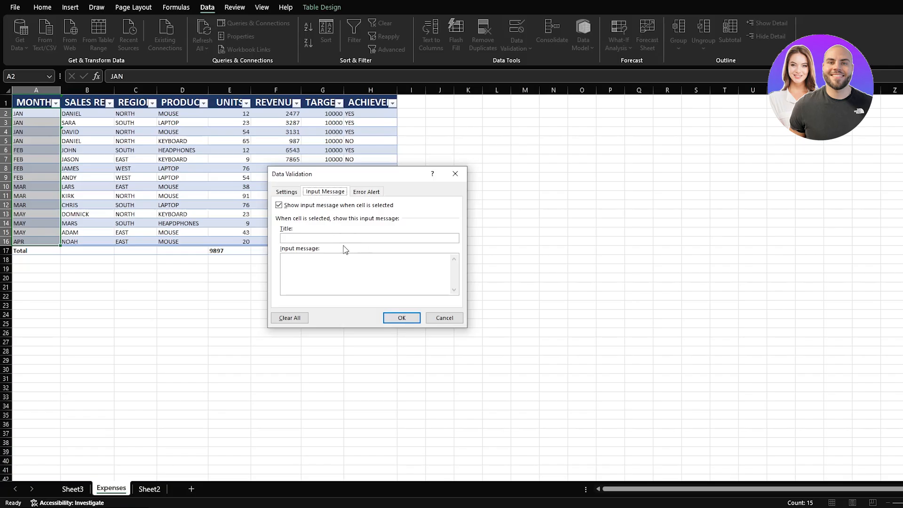
{"action": "left_click", "coordinate": [324, 237]}
{"action": "type", "text": "CATEGORY"}
{"action": "key", "text": "BackSpace"}
{"action": "type", "text": "CHOOSE CORRECT CATEGORY"}
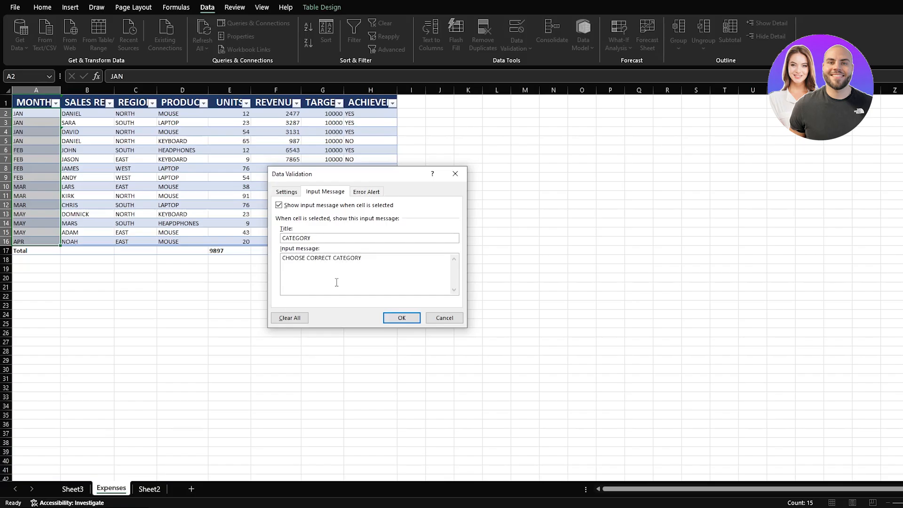
{"action": "left_click", "coordinate": [395, 318]}
{"action": "left_click", "coordinate": [118, 287]}
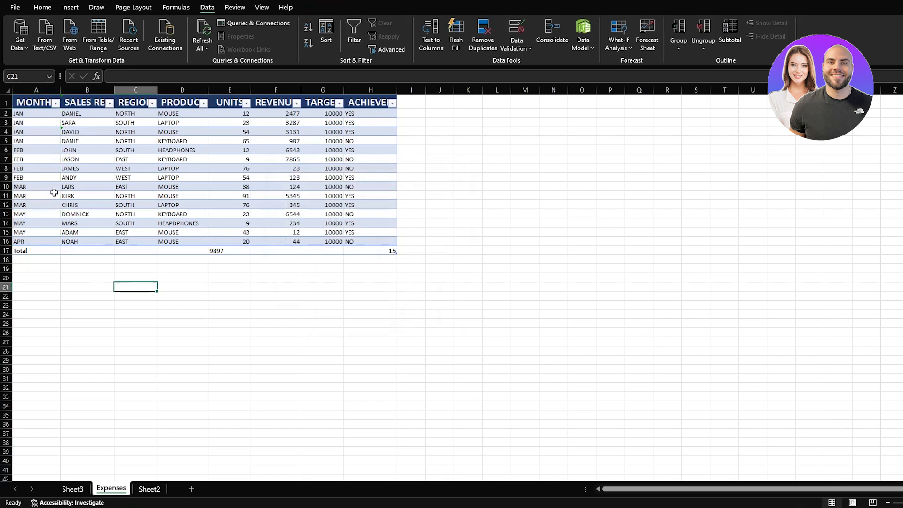
Step: Check the CATEGORY input message on several cells of the MONTH column, ending on cell A12
{"action": "left_click", "coordinate": [41, 142]}
{"action": "left_click", "coordinate": [34, 204]}
{"action": "left_click", "coordinate": [34, 151]}
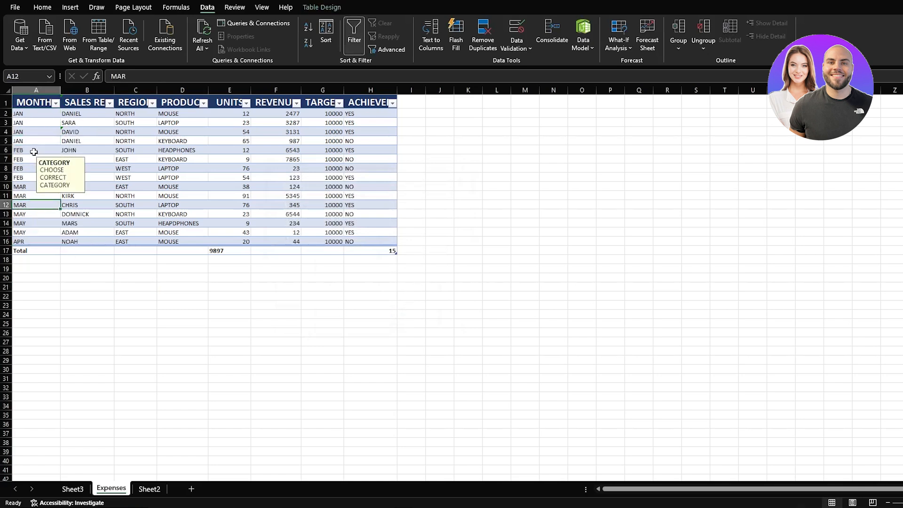
{"action": "left_click", "coordinate": [35, 131]}
{"action": "left_click", "coordinate": [24, 207]}
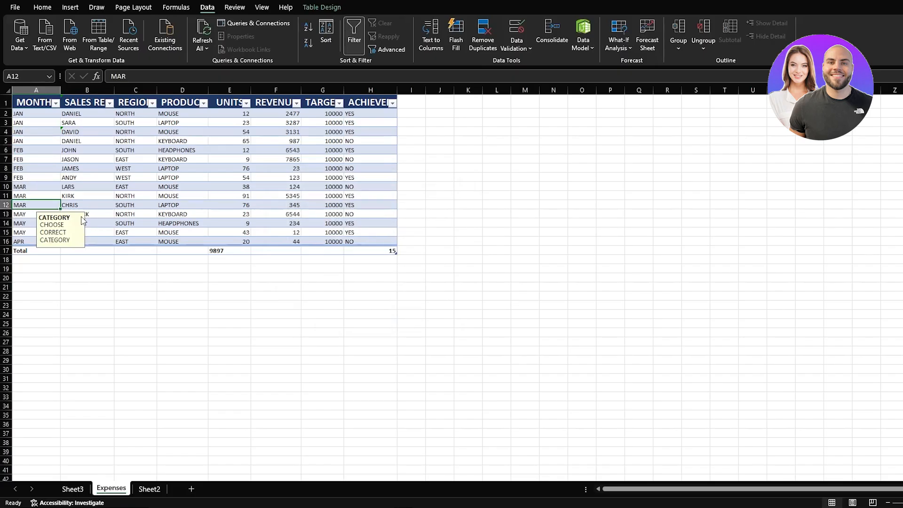
Step: Try the Warning and Information error alert styles in the data validation of cell A12, and discard the changes
{"action": "left_click", "coordinate": [508, 28]}
{"action": "left_click", "coordinate": [363, 193]}
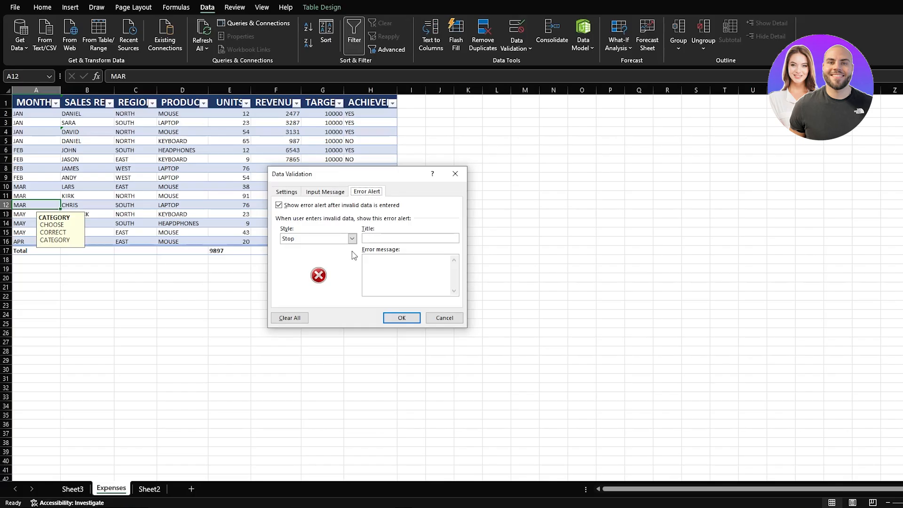
{"action": "left_click", "coordinate": [352, 239]}
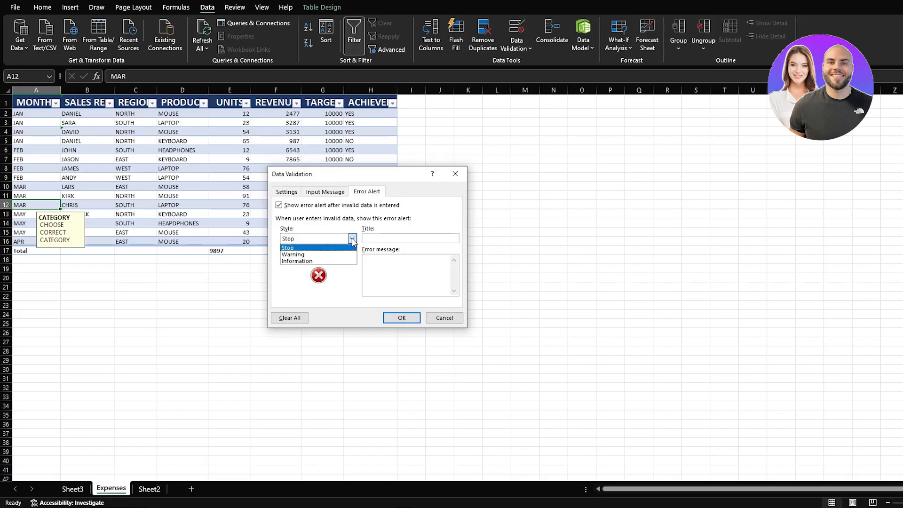
{"action": "left_click", "coordinate": [326, 254]}
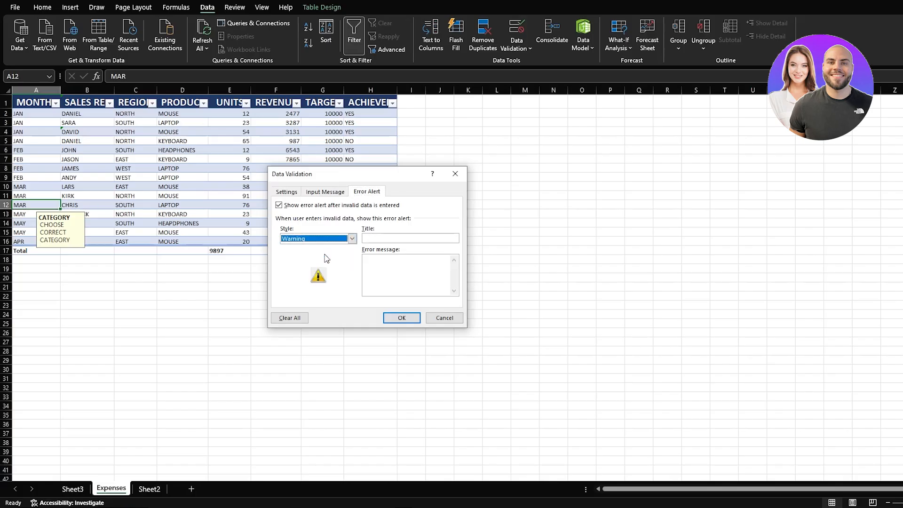
{"action": "left_click", "coordinate": [352, 239]}
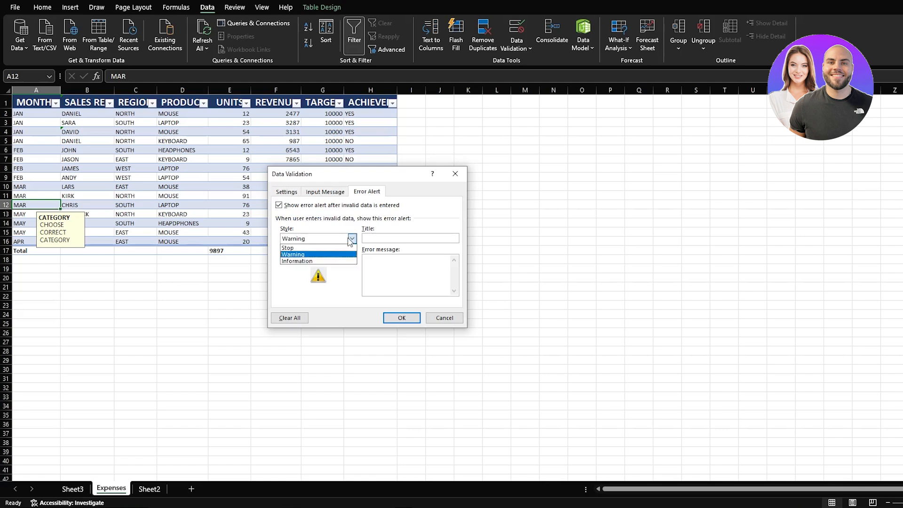
{"action": "left_click", "coordinate": [340, 261]}
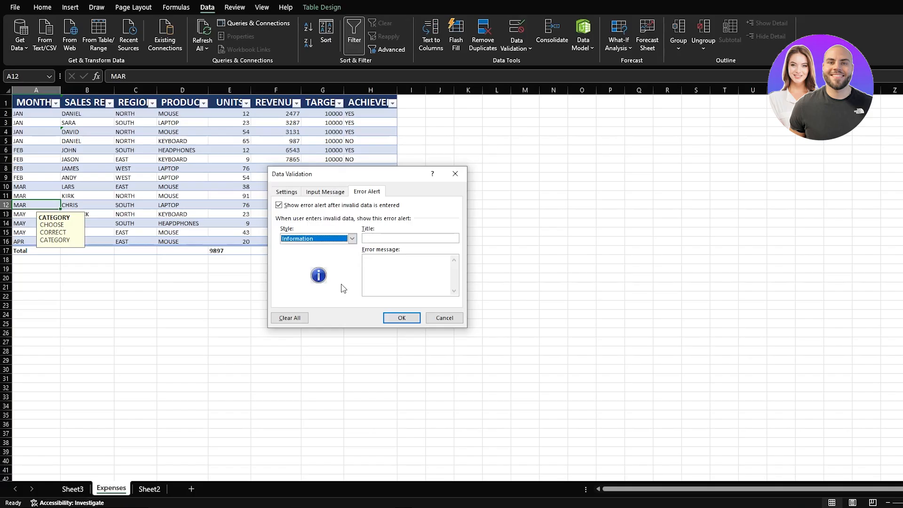
{"action": "left_click", "coordinate": [438, 321]}
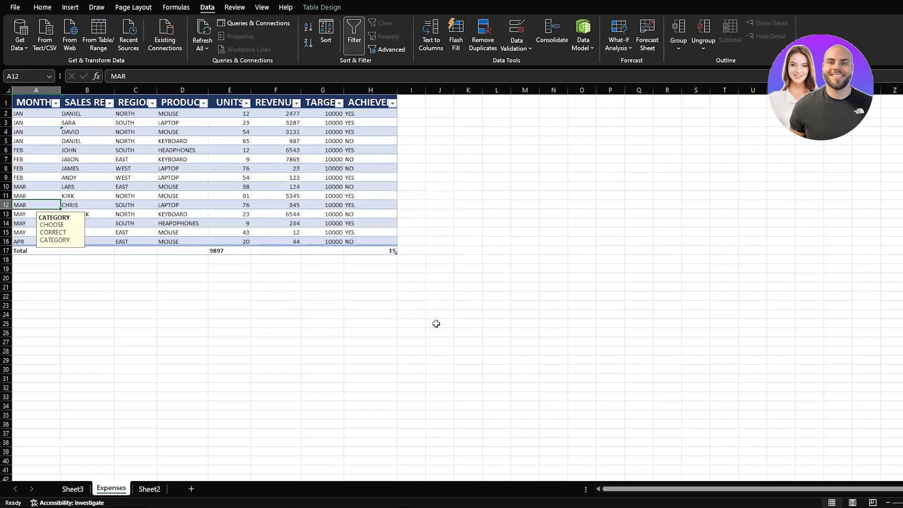
{"action": "left_click", "coordinate": [334, 284]}
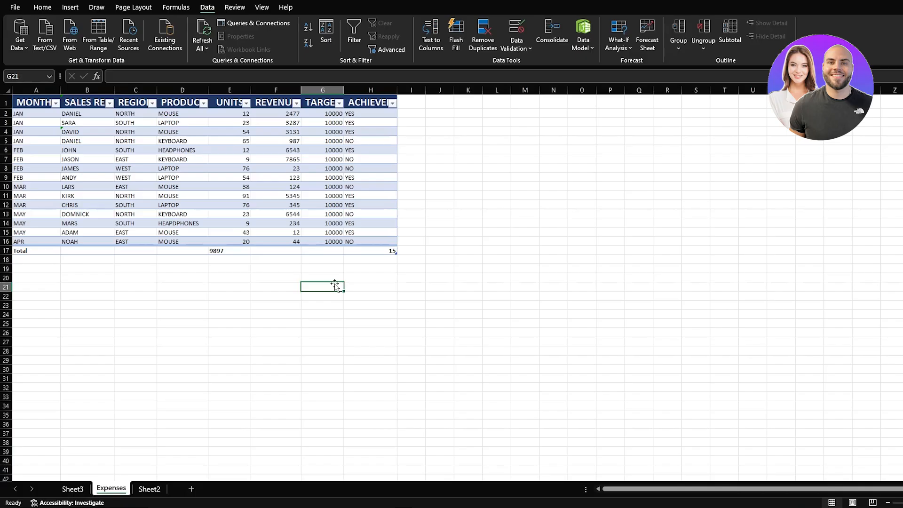
{"action": "key", "text": "ctrl+c"}
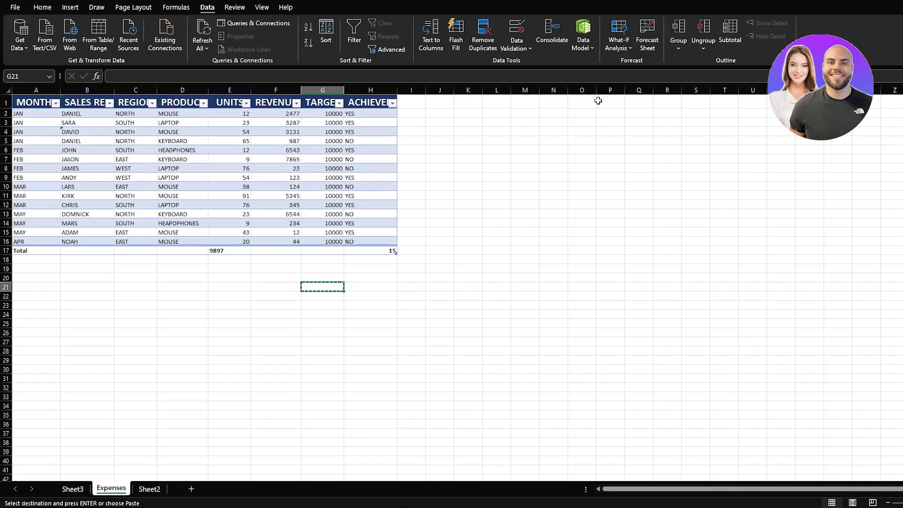
{"action": "left_click", "coordinate": [392, 362]}
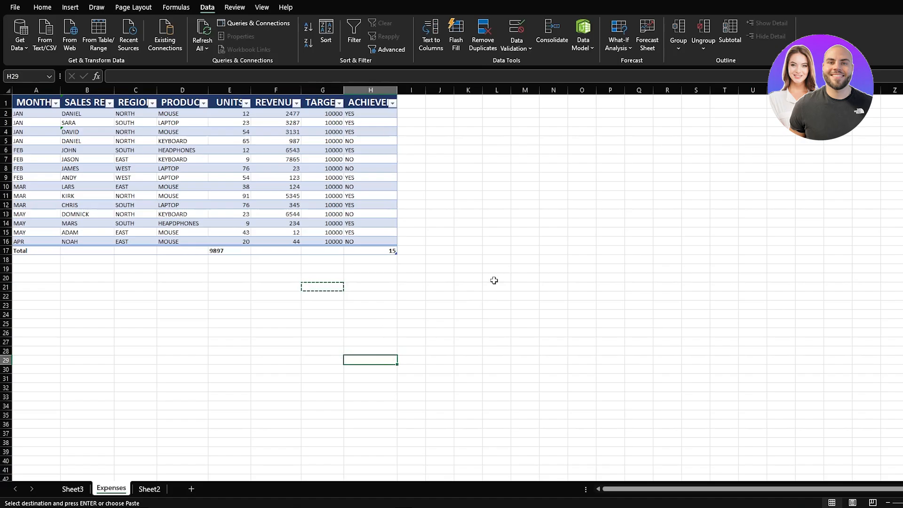
{"action": "key", "text": "Escape"}
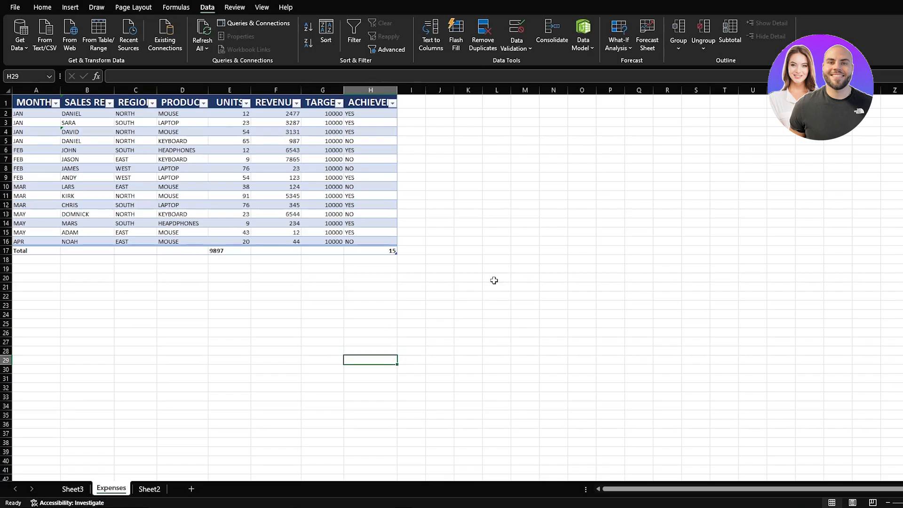
Step: Preview the Expenses sheet's printout, and set its page orientation to landscape
{"action": "key", "text": "ctrl+p"}
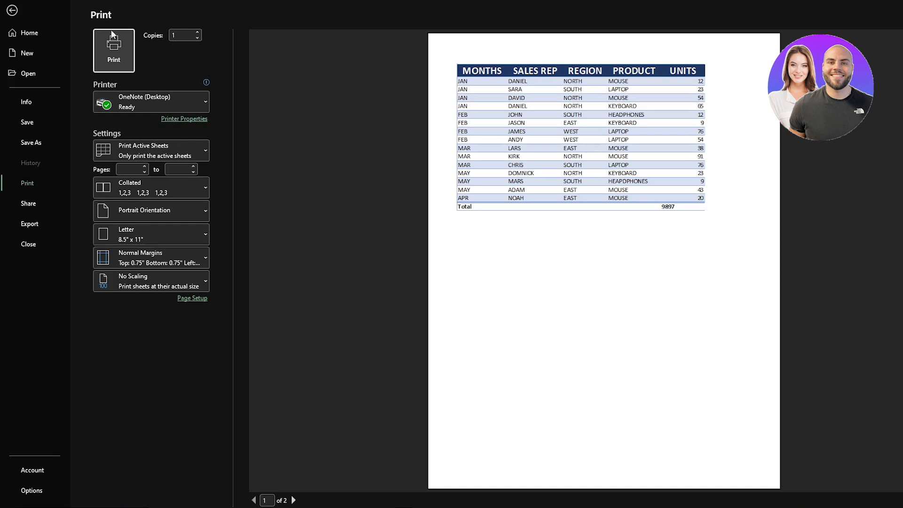
{"action": "left_click", "coordinate": [12, 10]}
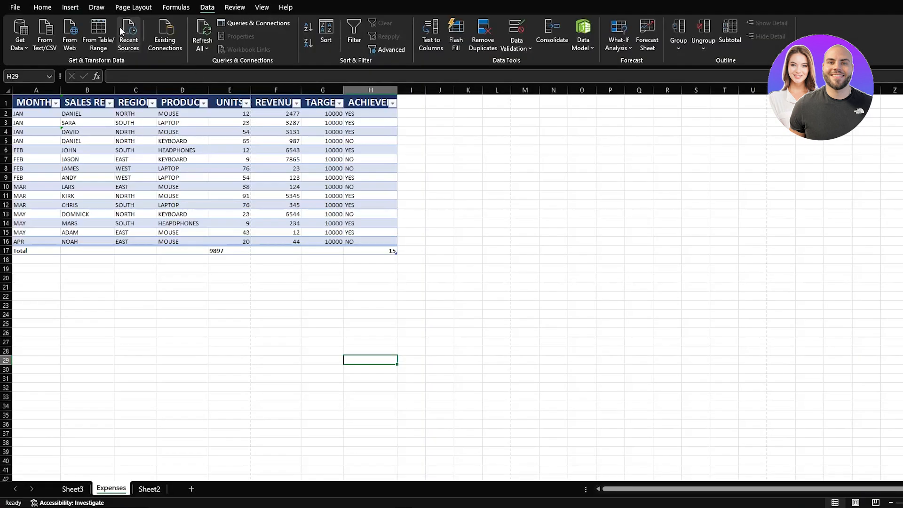
{"action": "left_click", "coordinate": [133, 8]}
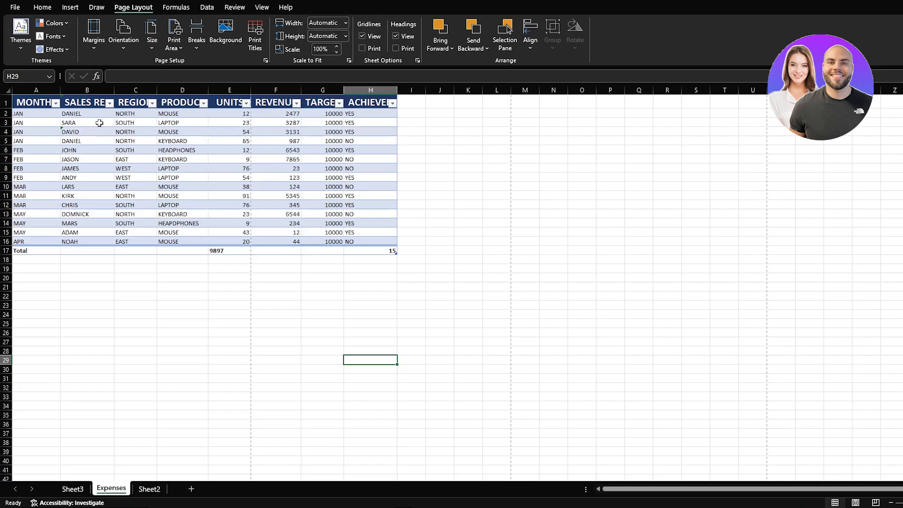
{"action": "left_click", "coordinate": [130, 35]}
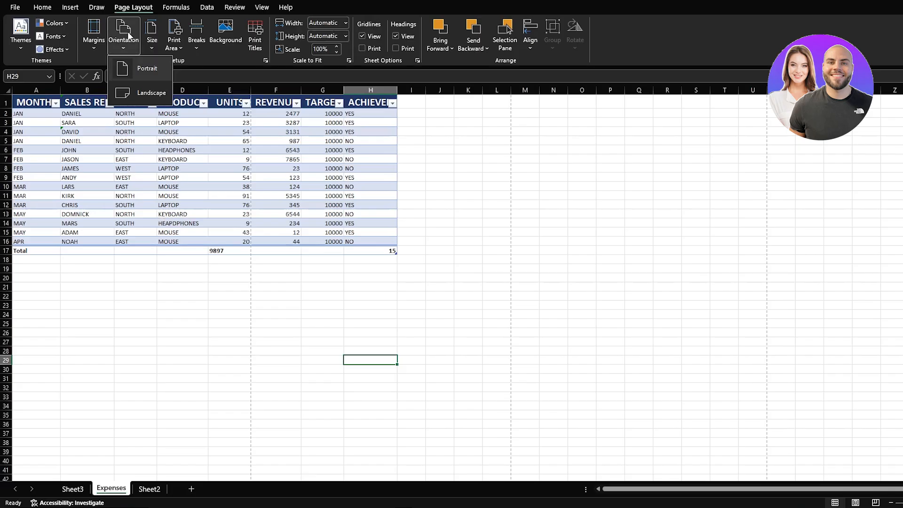
{"action": "left_click", "coordinate": [144, 94]}
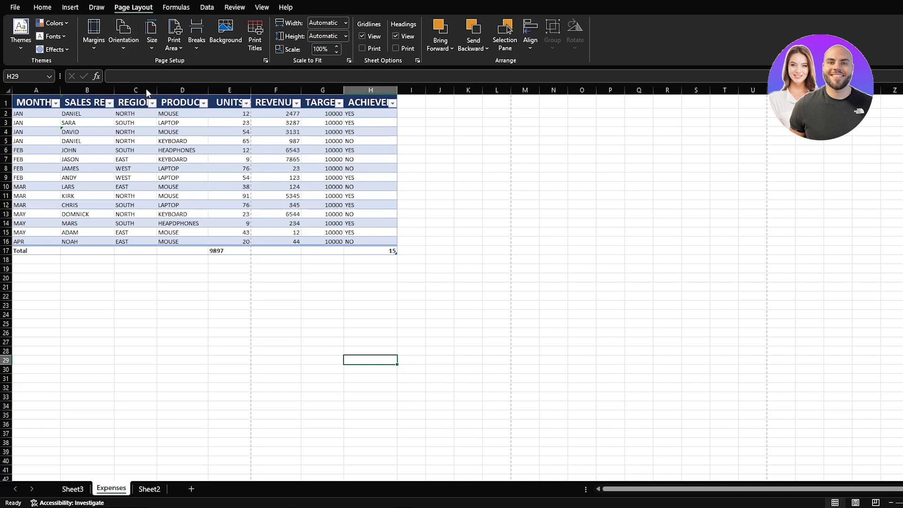
{"action": "left_click", "coordinate": [209, 294]}
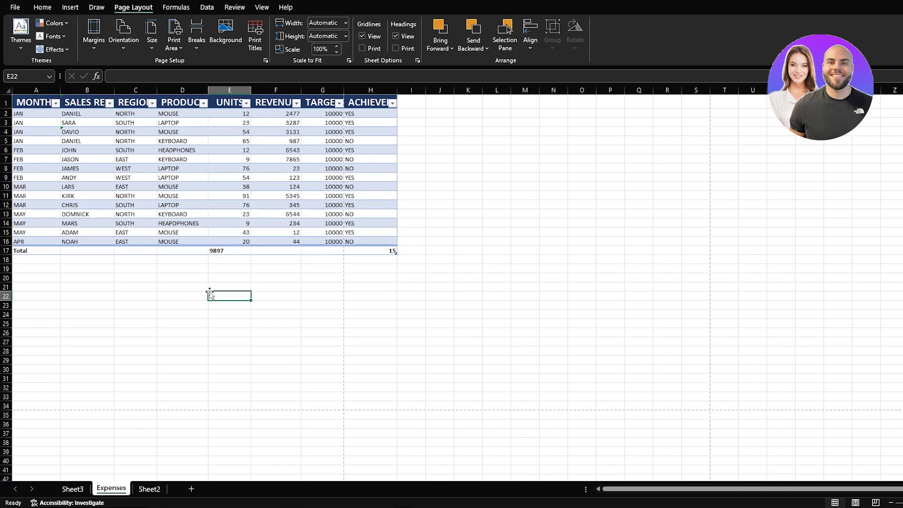
Step: Set the Expenses sheet's paper size to A4 and its page margins to Narrow
{"action": "left_click", "coordinate": [152, 36]}
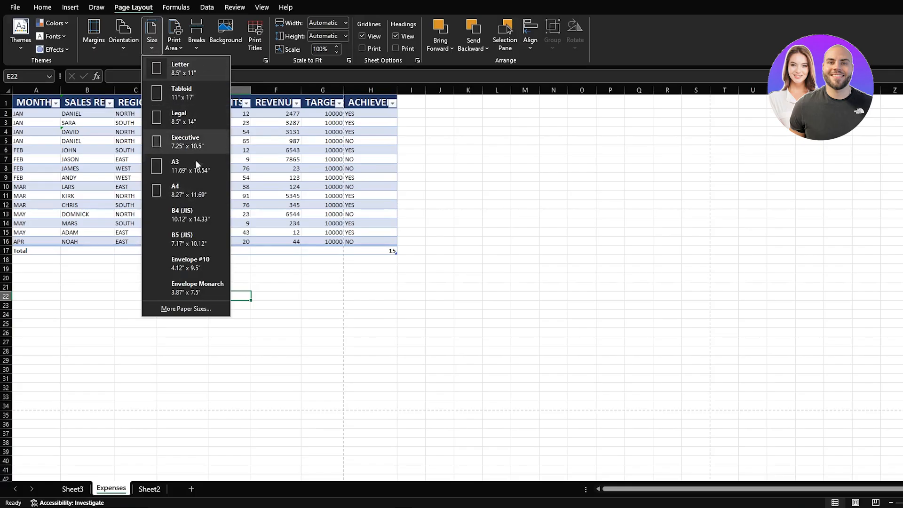
{"action": "left_click", "coordinate": [195, 191]}
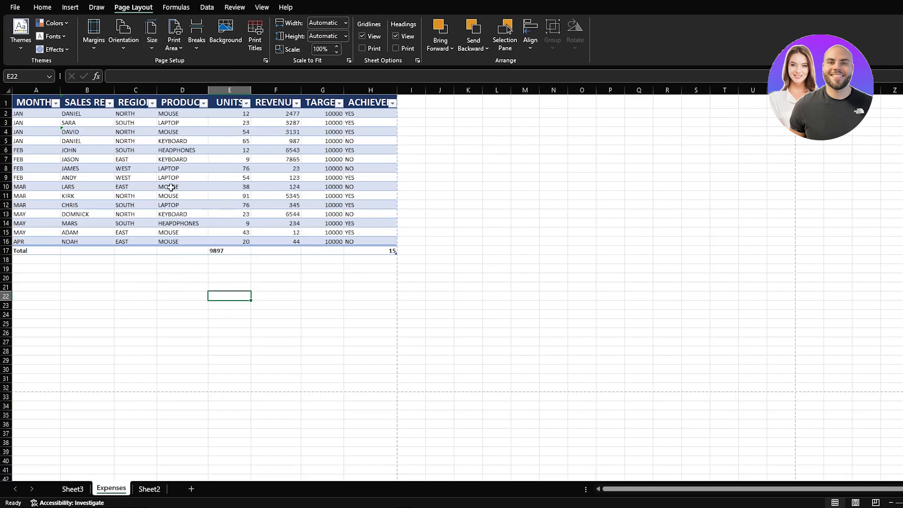
{"action": "left_click", "coordinate": [91, 33]}
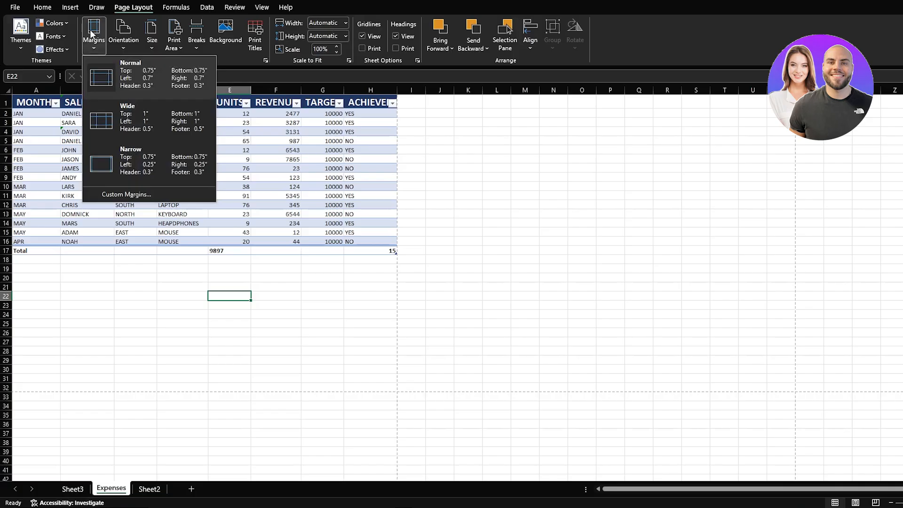
{"action": "left_click", "coordinate": [135, 161]}
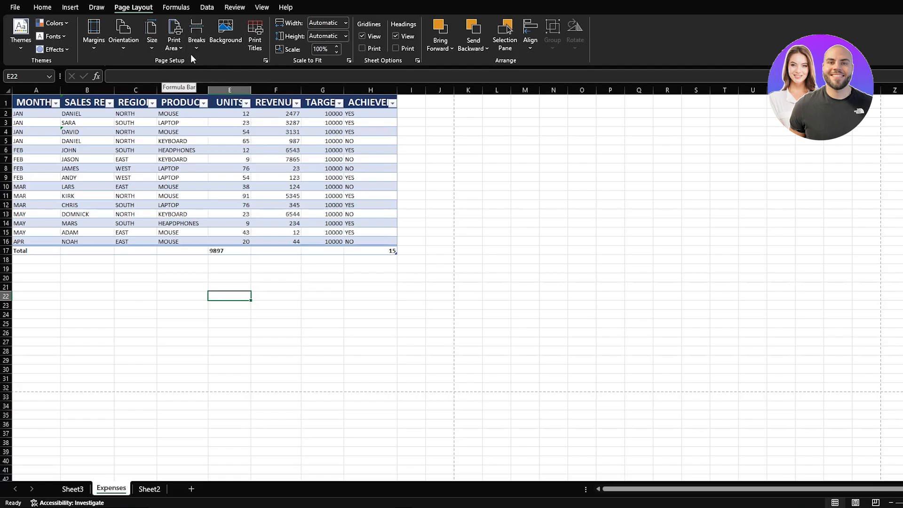
{"action": "left_click", "coordinate": [96, 40]}
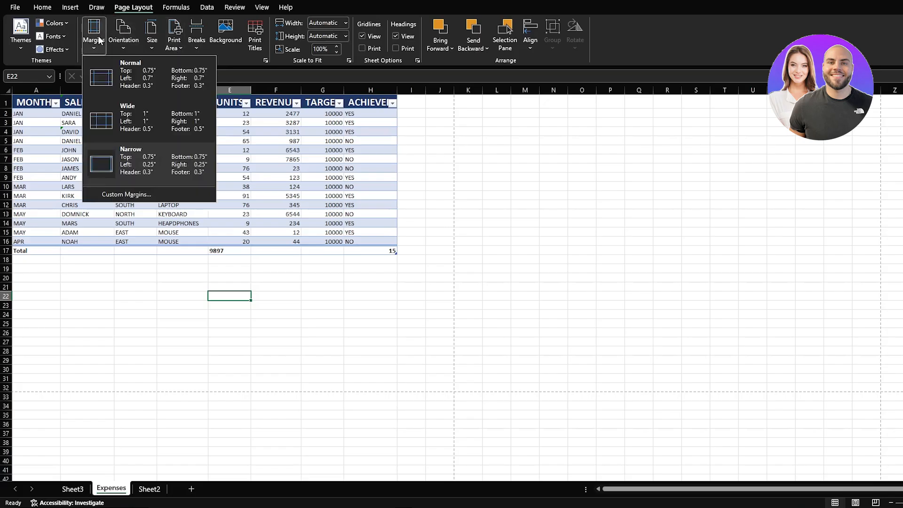
{"action": "left_click", "coordinate": [245, 63]}
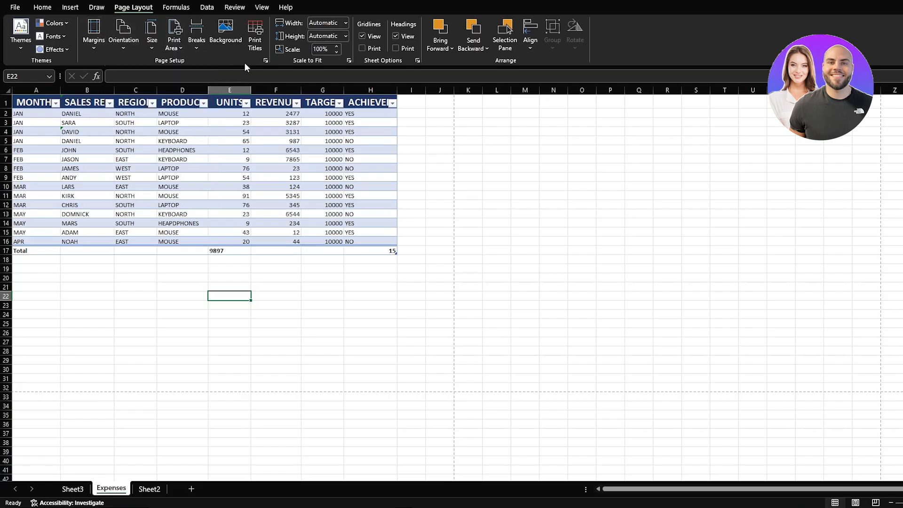
Step: Scale the Expenses sheet's printout to fit 1 page wide and 1 page tall
{"action": "left_click", "coordinate": [345, 23]}
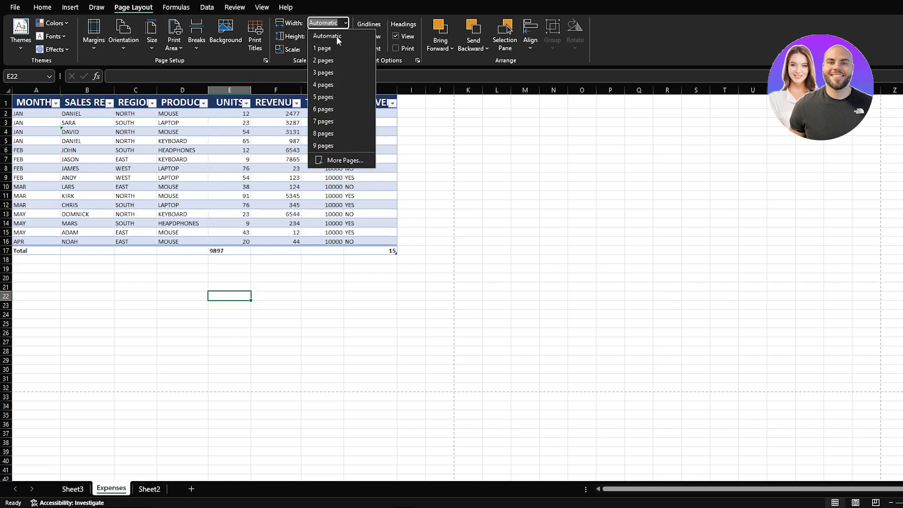
{"action": "left_click", "coordinate": [330, 47]}
{"action": "left_click", "coordinate": [345, 35]}
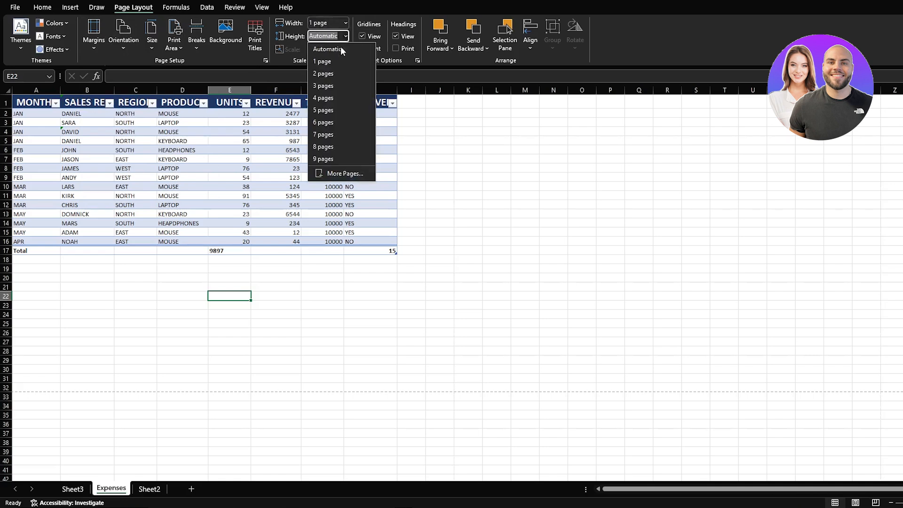
{"action": "left_click", "coordinate": [331, 61]}
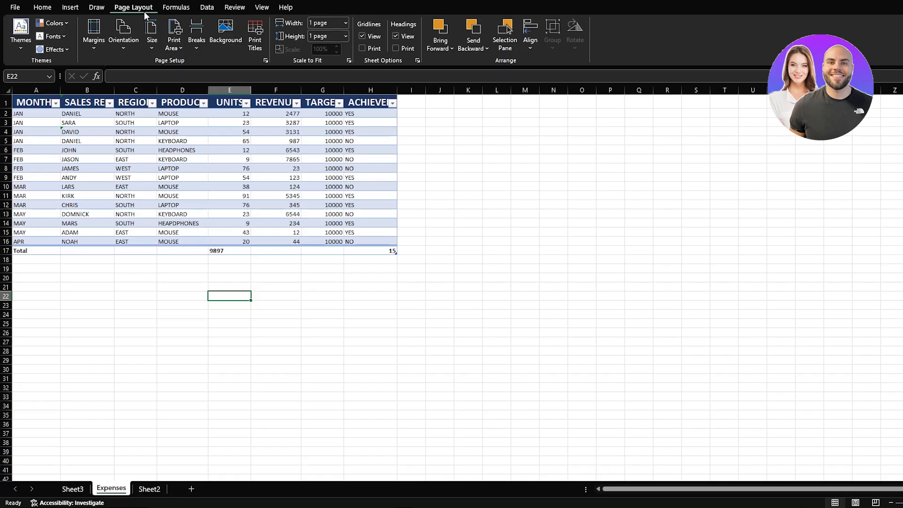
Step: Review the page, margin and header/footer settings in Page Setup, and set row 1 ($1:$1) as the rows to repeat at top
{"action": "left_click", "coordinate": [258, 39]}
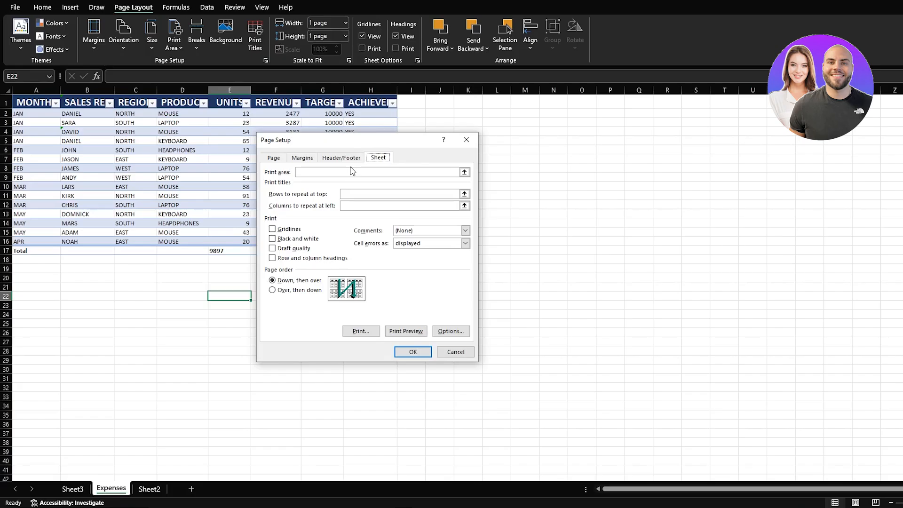
{"action": "left_click", "coordinate": [277, 159]}
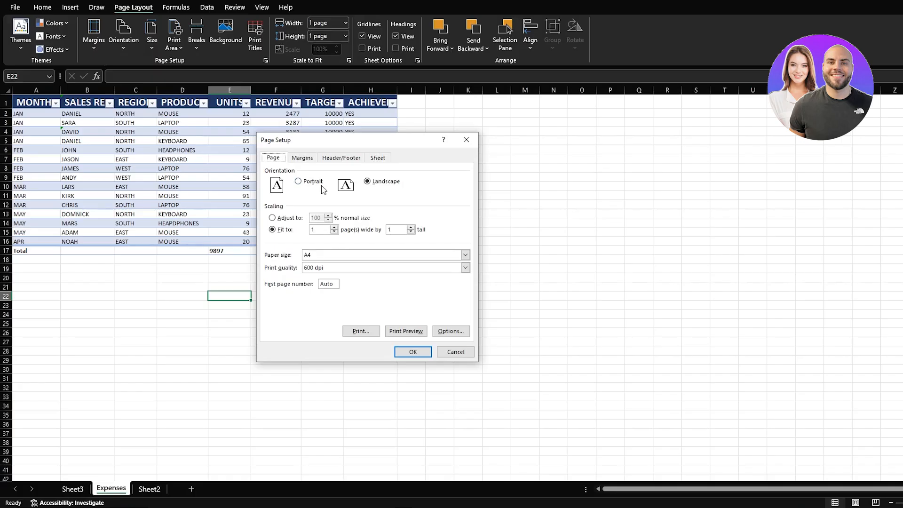
{"action": "left_click", "coordinate": [303, 158]}
{"action": "left_click", "coordinate": [330, 159]}
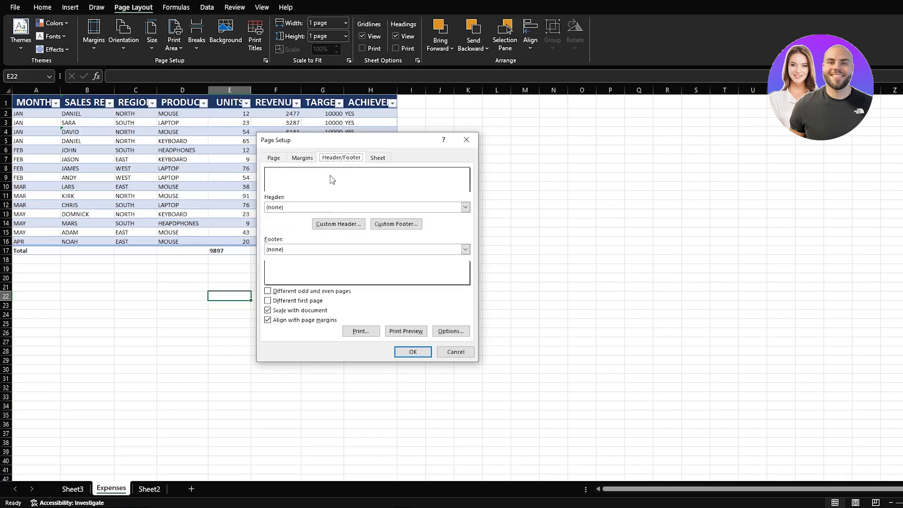
{"action": "left_click", "coordinate": [386, 158]}
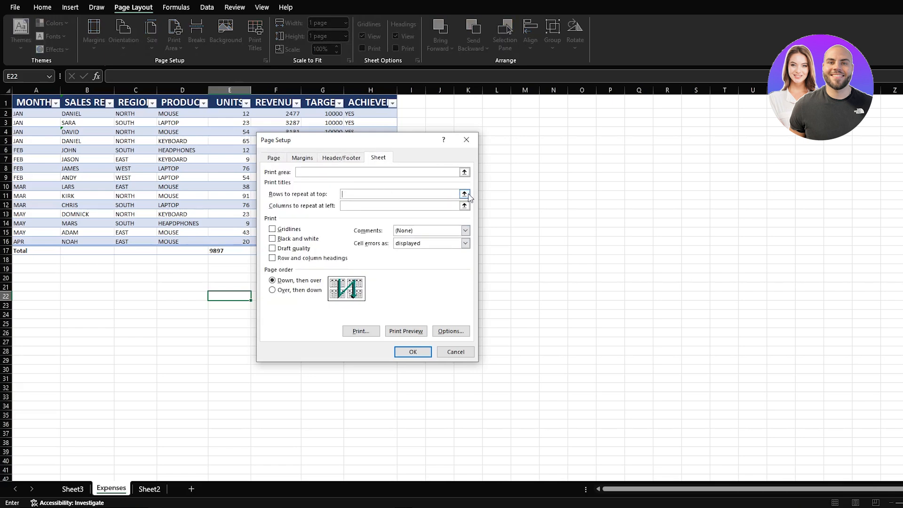
{"action": "left_click", "coordinate": [465, 194]}
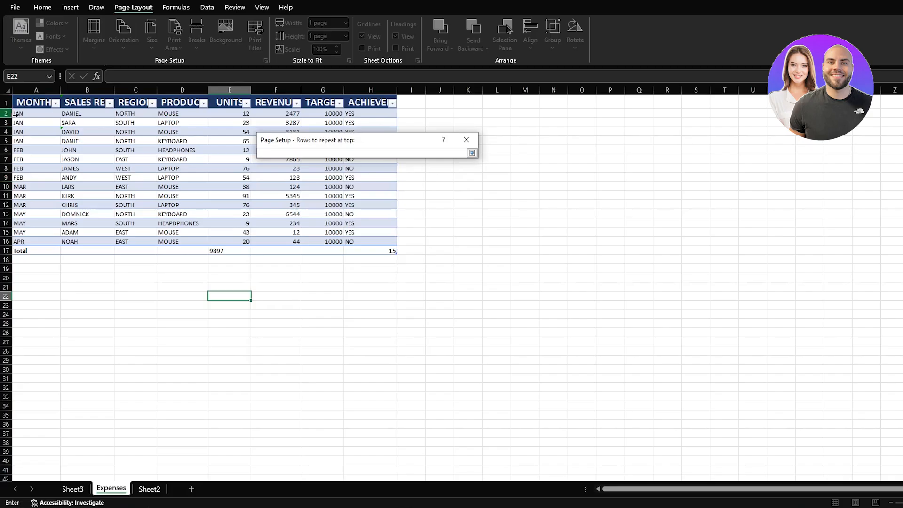
{"action": "left_click", "coordinate": [7, 103]}
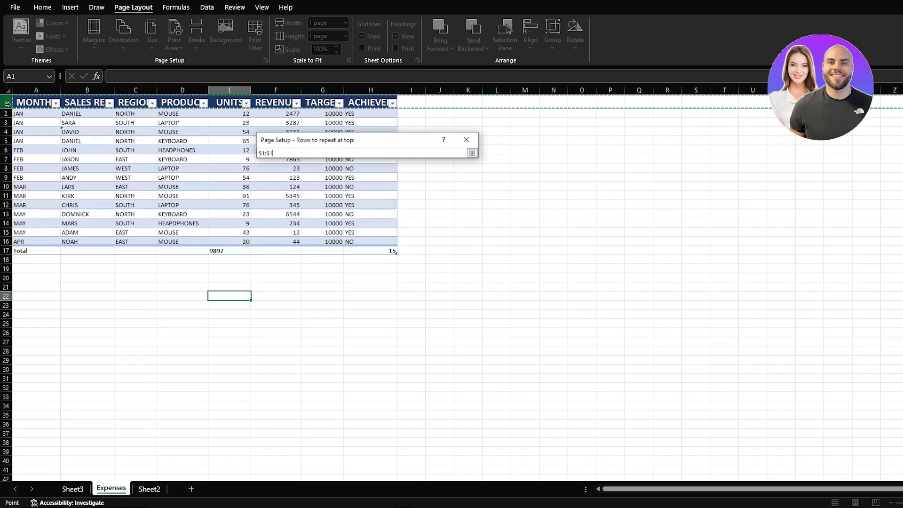
{"action": "left_click", "coordinate": [472, 153]}
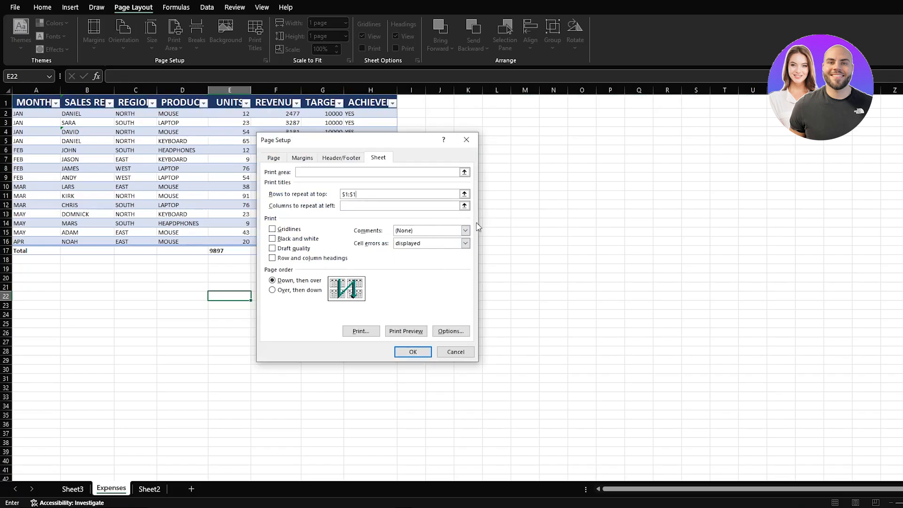
Step: Set column B ($B:$B) as the column to repeat at left, and preview the Expenses sheet's printout
{"action": "left_click", "coordinate": [464, 205]}
{"action": "left_click", "coordinate": [86, 90]}
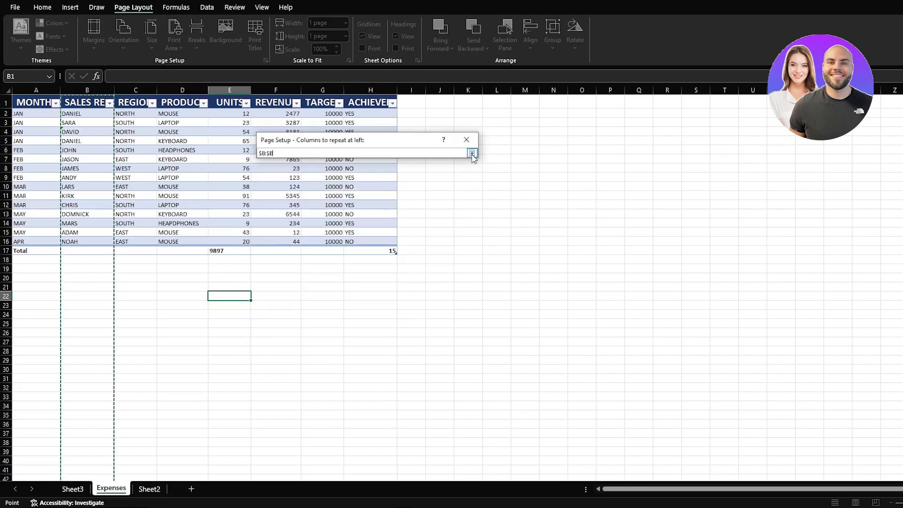
{"action": "key", "text": "Return"}
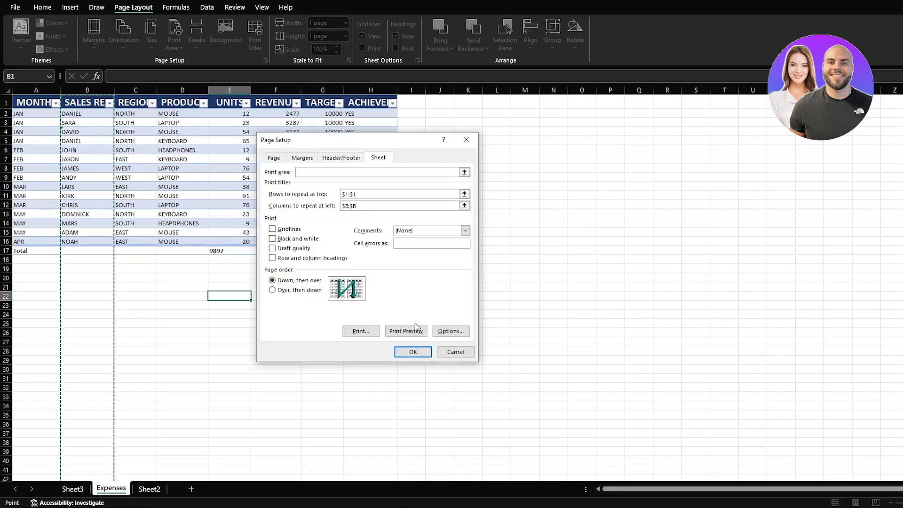
{"action": "left_click", "coordinate": [397, 331]}
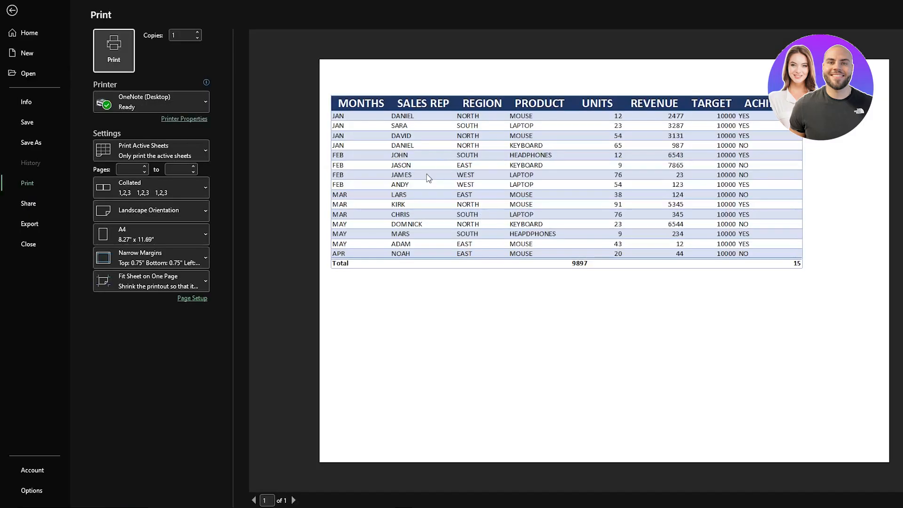
{"action": "left_click", "coordinate": [12, 10]}
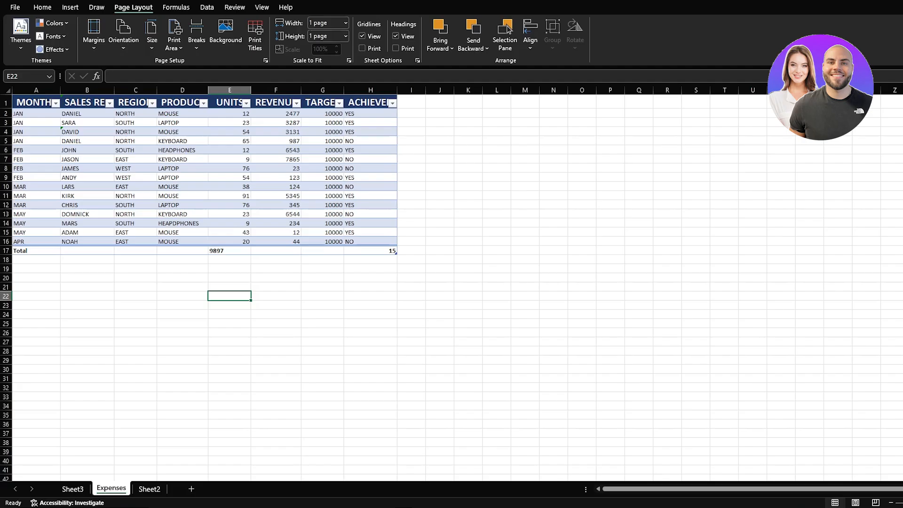
Step: Check the Expenses sheet in Page Break Preview, and return it to Normal view
{"action": "left_click", "coordinate": [262, 8]}
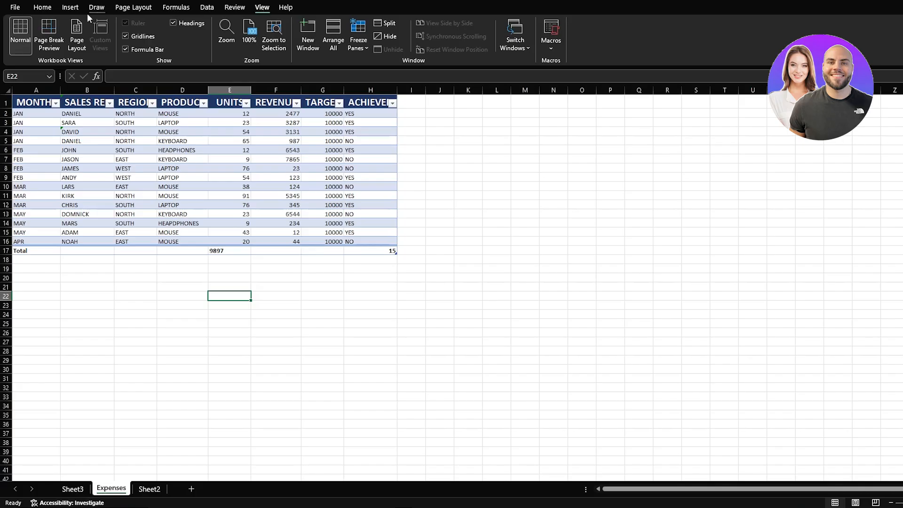
{"action": "left_click", "coordinate": [56, 26]}
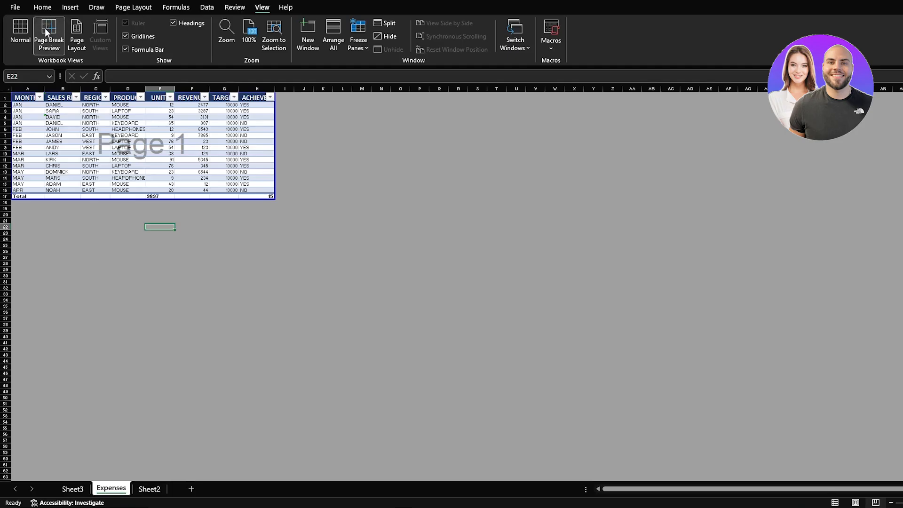
{"action": "left_click", "coordinate": [20, 30]}
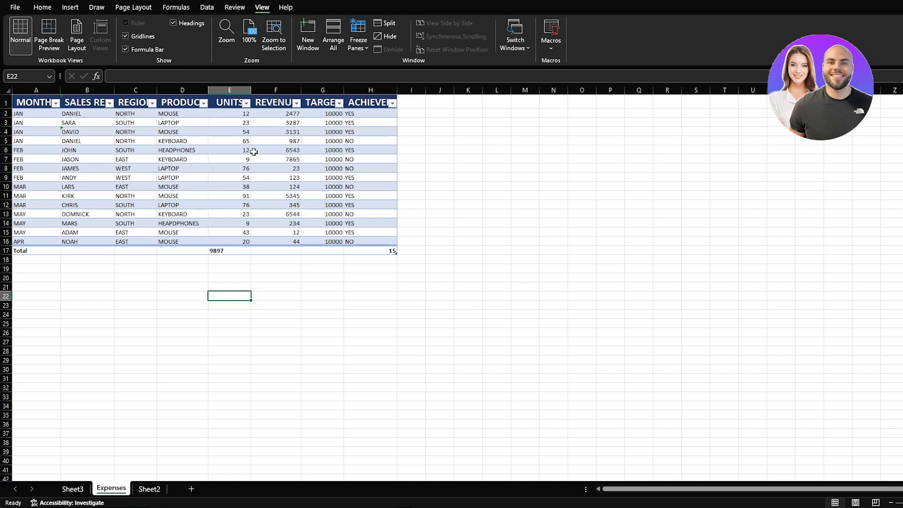
Step: Insert a page header on the Expenses sheet with the centred text EXPENSES
{"action": "left_click", "coordinate": [127, 8]}
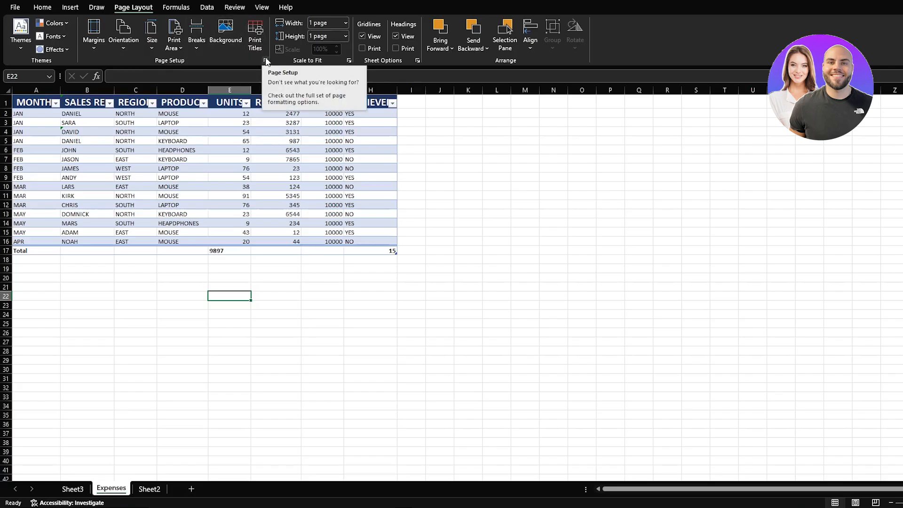
{"action": "left_click", "coordinate": [200, 151]}
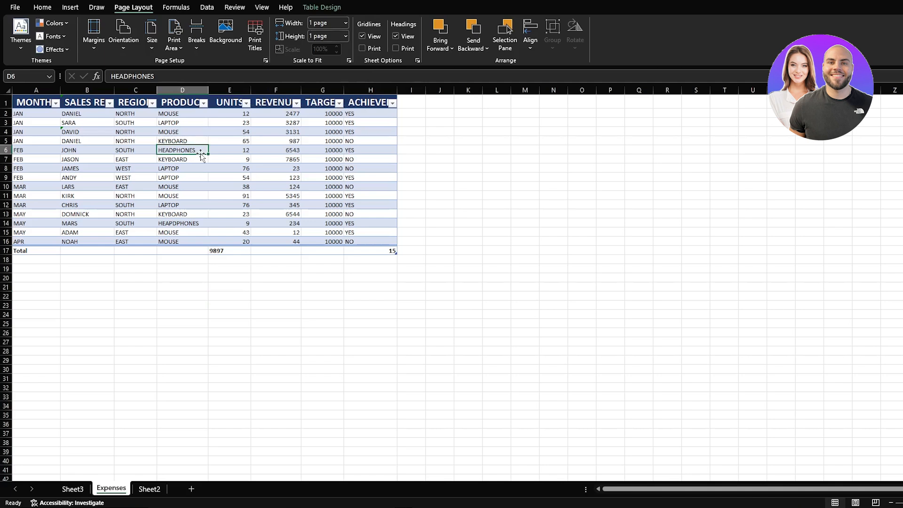
{"action": "left_click", "coordinate": [71, 8]}
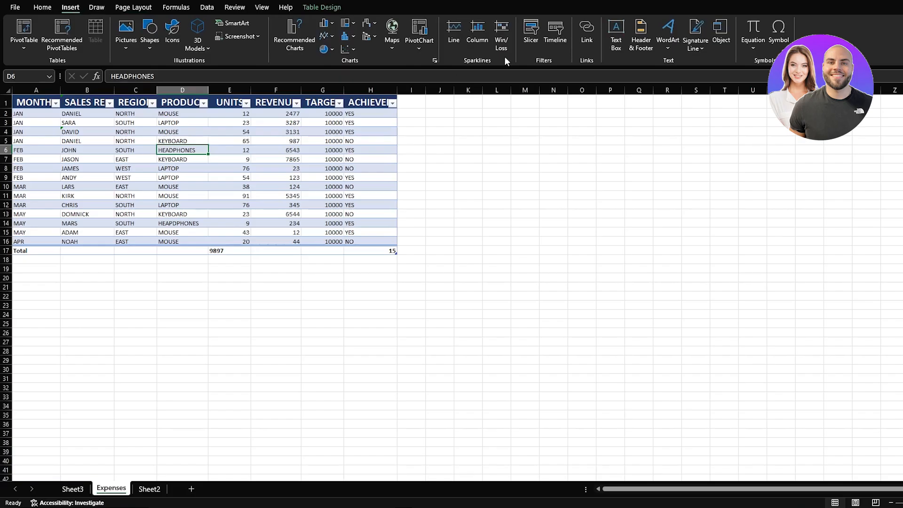
{"action": "left_click", "coordinate": [640, 41]}
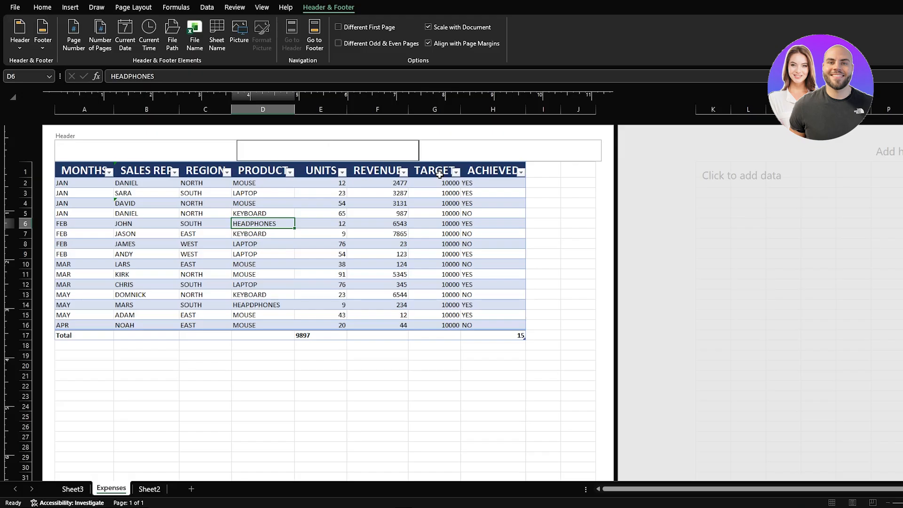
{"action": "left_click", "coordinate": [321, 149]}
{"action": "type", "text": "EXPENSES"}
{"action": "left_click", "coordinate": [752, 185]}
{"action": "left_click", "coordinate": [751, 185]}
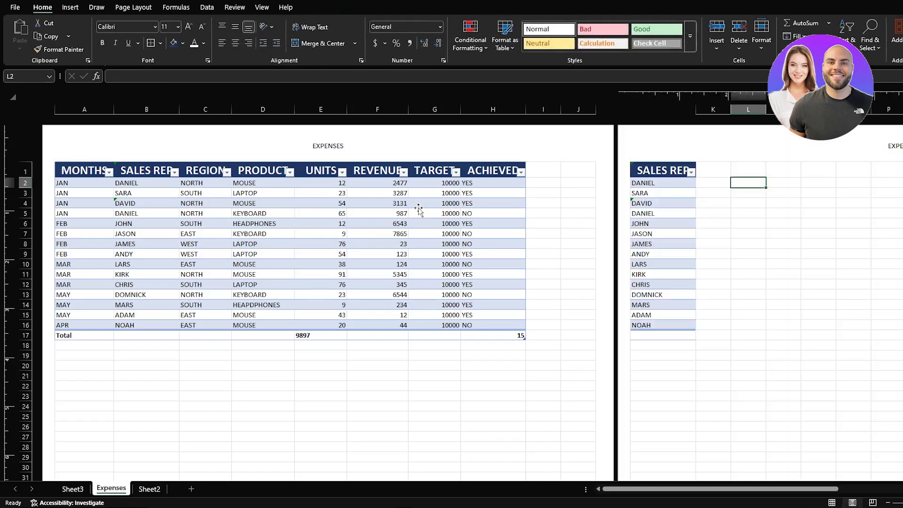
{"action": "left_click", "coordinate": [371, 192]}
{"action": "left_click", "coordinate": [296, 163]}
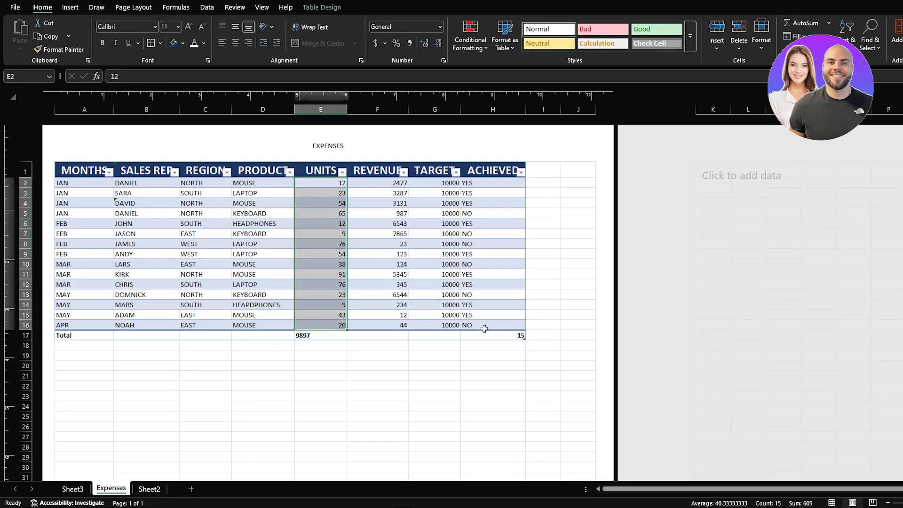
{"action": "left_click", "coordinate": [369, 346]}
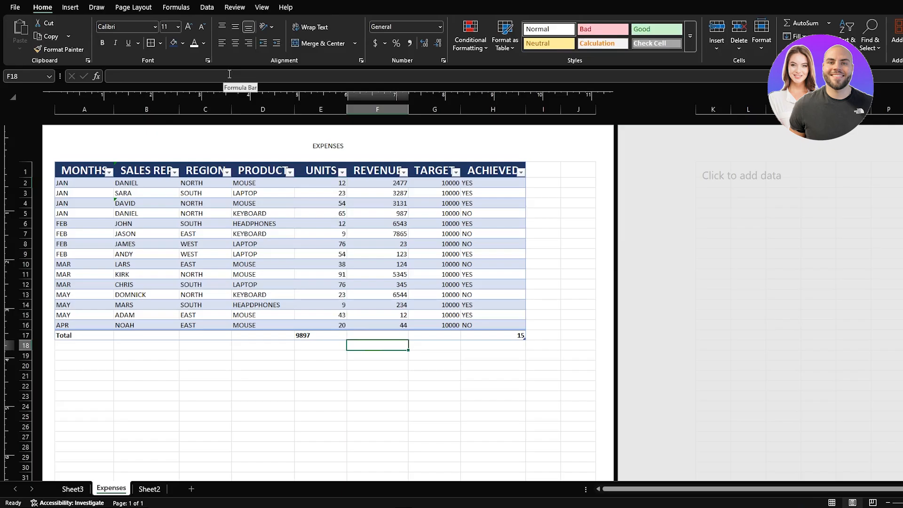
{"action": "left_click", "coordinate": [216, 192]}
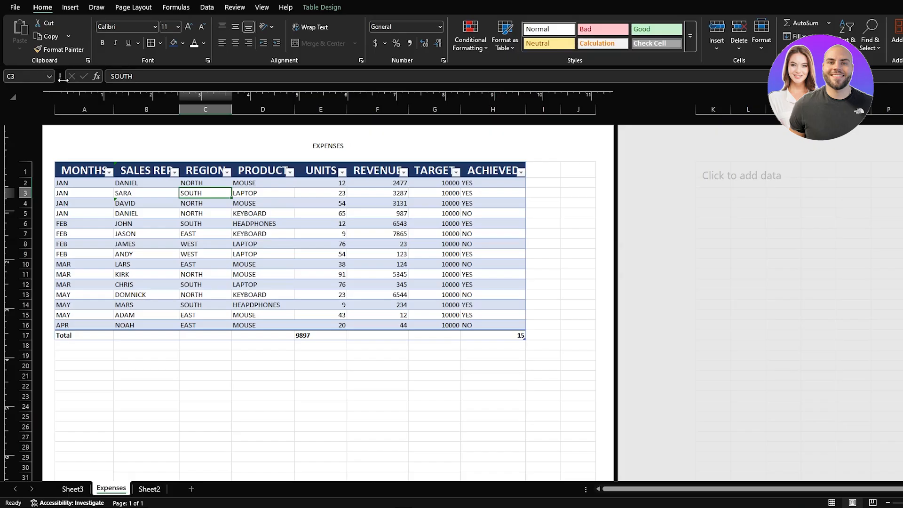
{"action": "left_click", "coordinate": [74, 9]}
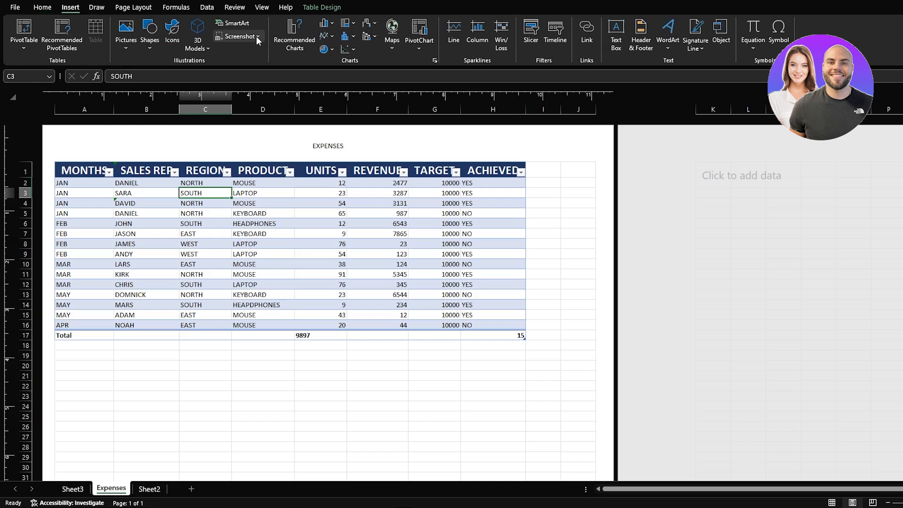
{"action": "left_click", "coordinate": [643, 41]}
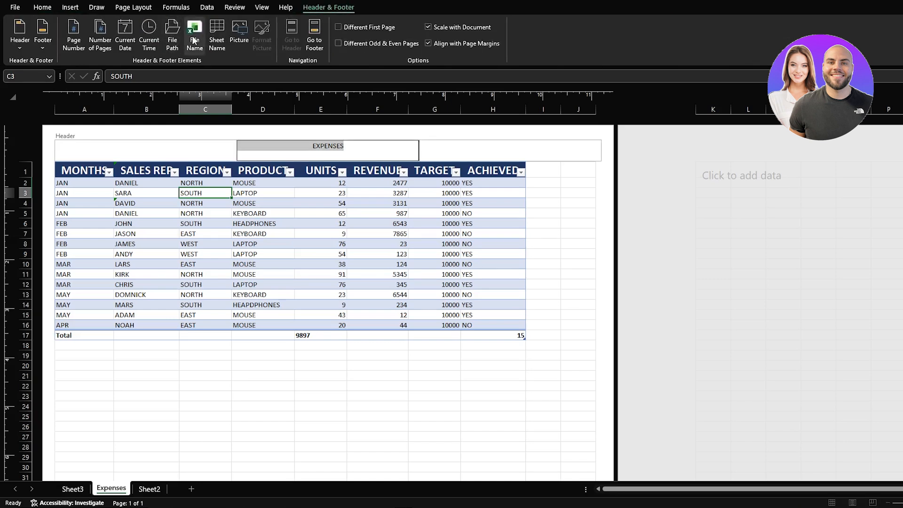
{"action": "left_click", "coordinate": [16, 8]}
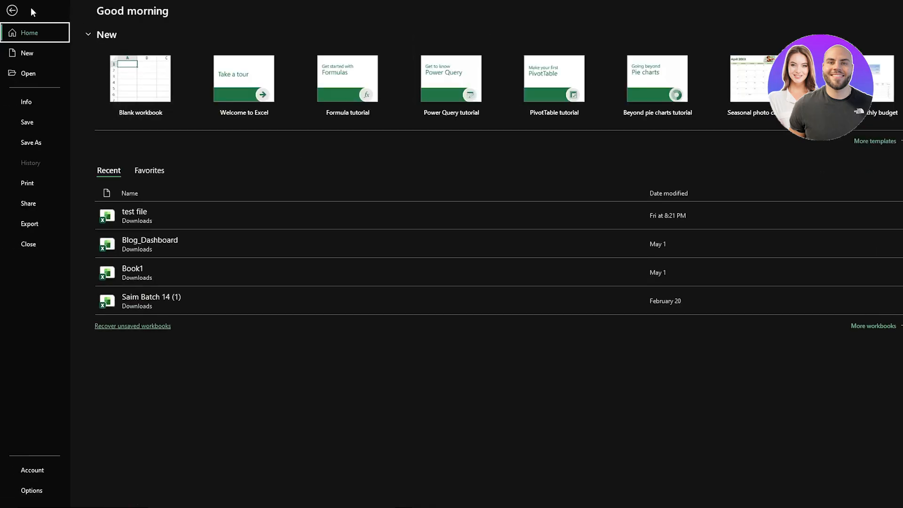
{"action": "left_click", "coordinate": [12, 11]}
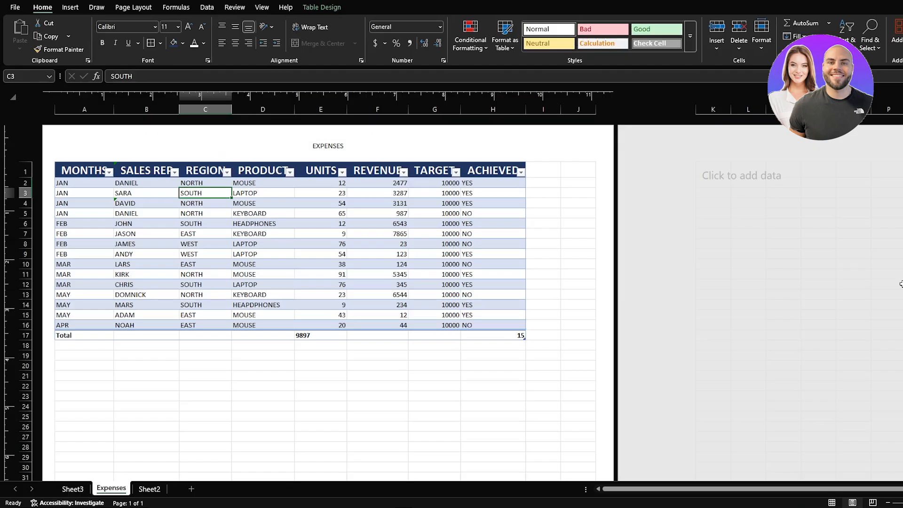
{"action": "left_click", "coordinate": [748, 182]}
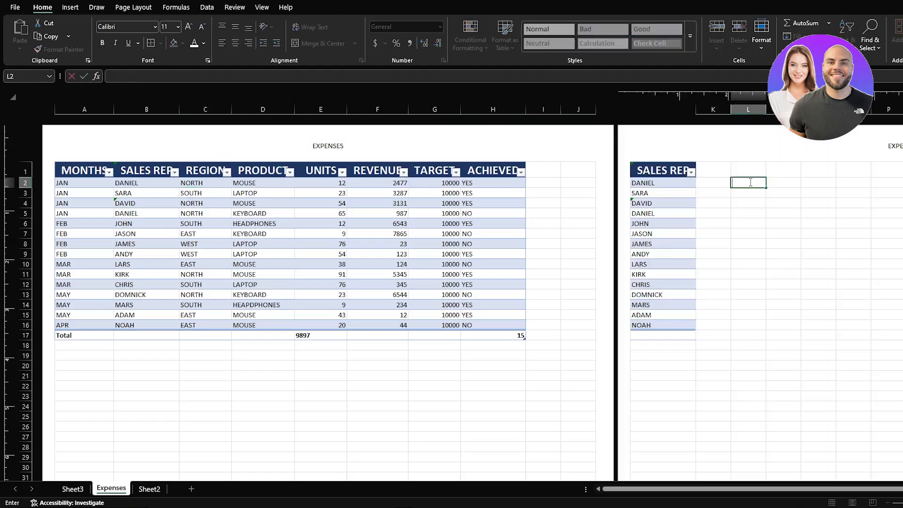
{"action": "key", "text": "Return"}
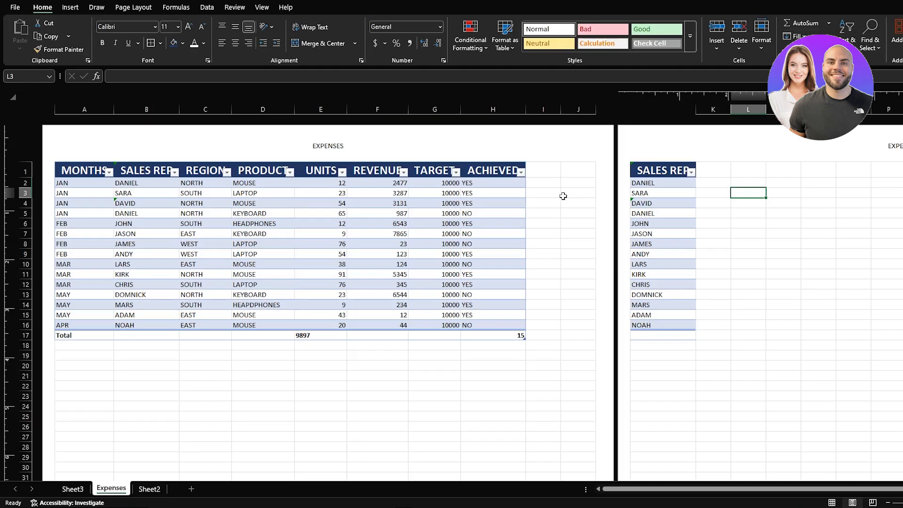
{"action": "left_click", "coordinate": [563, 195]}
Step: Open Sheet3 with the PivotTable, chart and slicers, and close the PivotTable Fields pane
{"action": "left_click", "coordinate": [73, 489]}
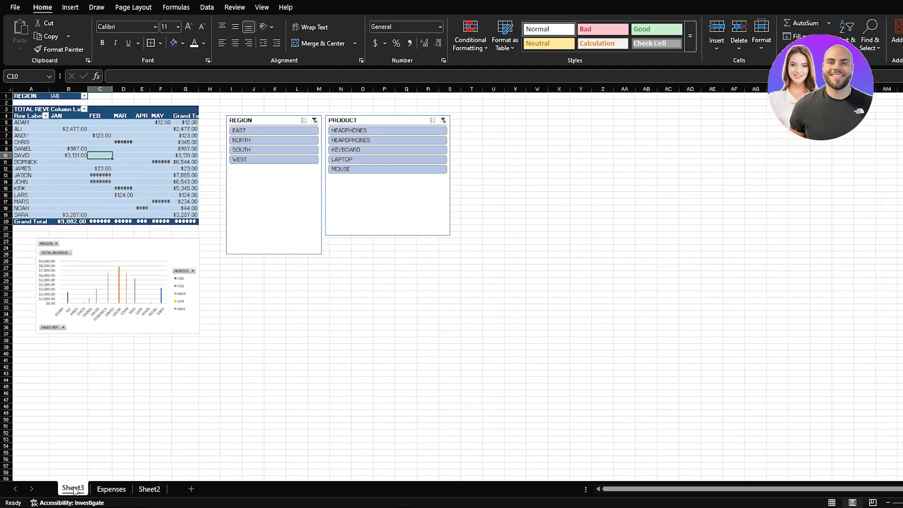
{"action": "scroll", "coordinate": [147, 299], "scroll_direction": "up", "scroll_amount": 3, "text": "ctrl"}
{"action": "scroll", "coordinate": [147, 300], "scroll_direction": "up", "scroll_amount": 3}
{"action": "scroll", "coordinate": [147, 300], "scroll_direction": "left", "scroll_amount": 1}
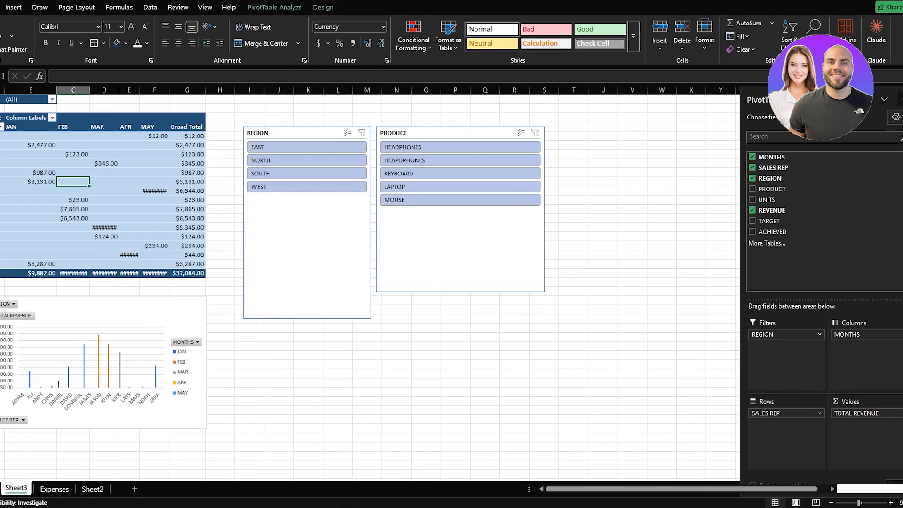
{"action": "left_click", "coordinate": [897, 99]}
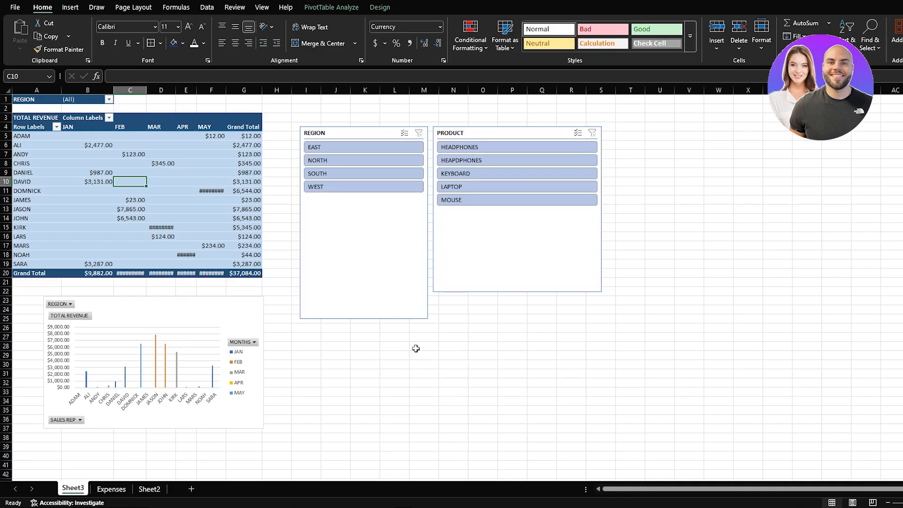
Step: Enter 7Y87HY\\ in cell I31 of Sheet3, and undo and redo the entry
{"action": "left_click", "coordinate": [347, 365]}
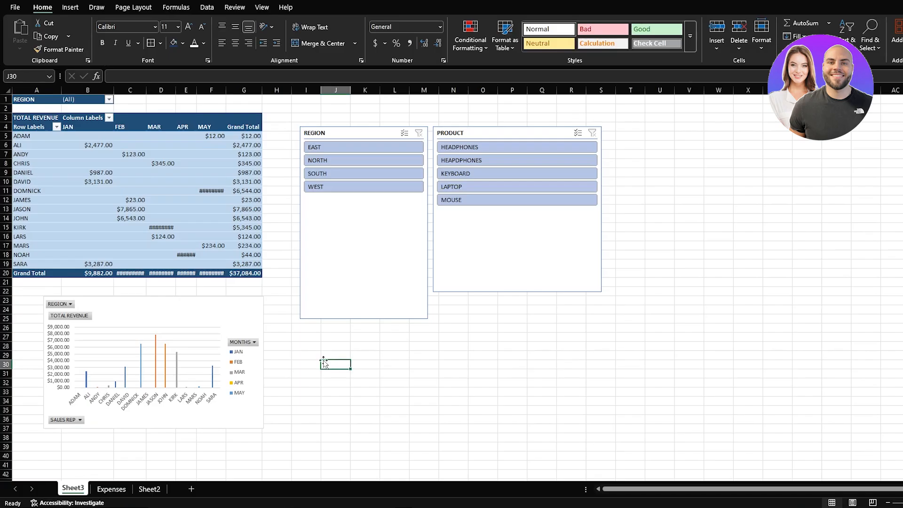
{"action": "left_click", "coordinate": [302, 372]}
{"action": "key", "text": "ctrl+Up"}
{"action": "left_click", "coordinate": [301, 373]}
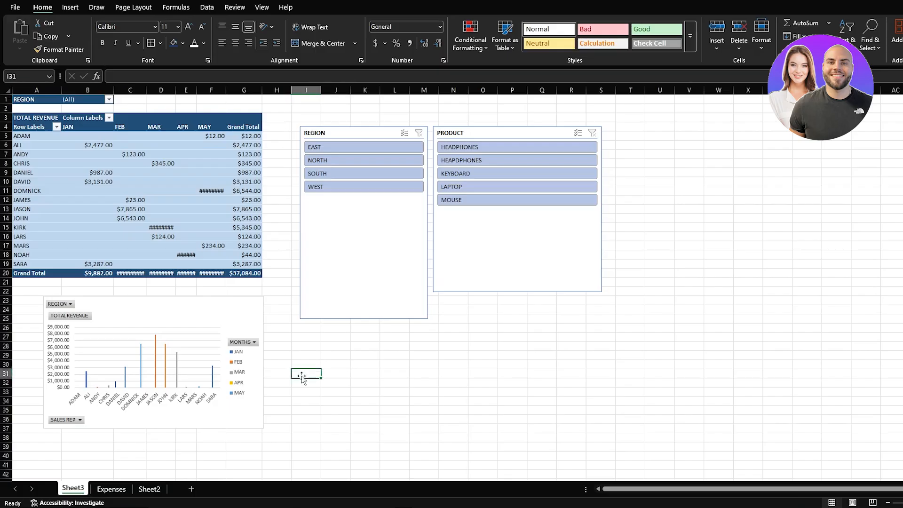
{"action": "type", "text": "7Y87HY"}
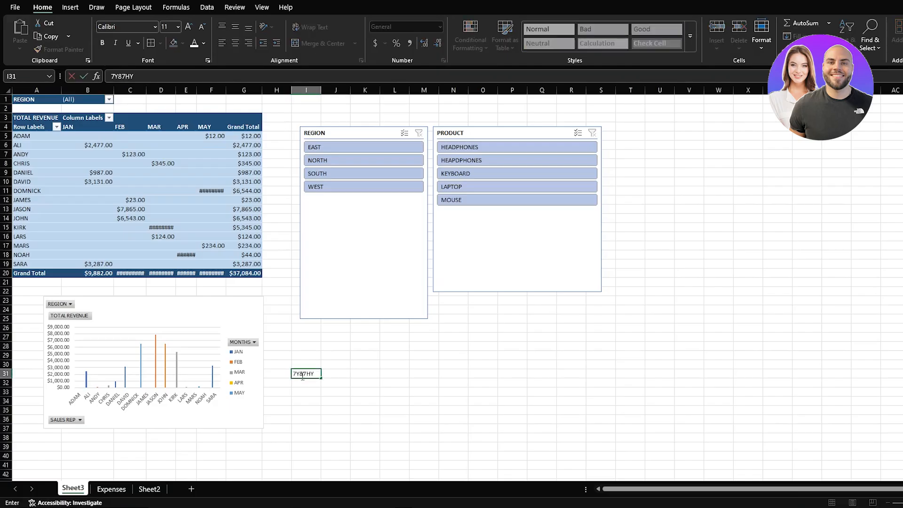
{"action": "type", "text": "\\\\"}
{"action": "key", "text": "Return"}
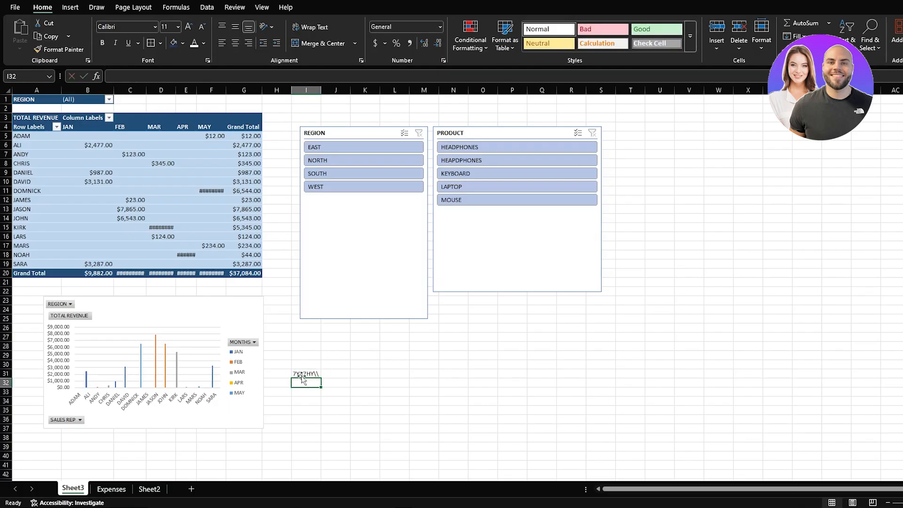
{"action": "key", "text": "ctrl+z"}
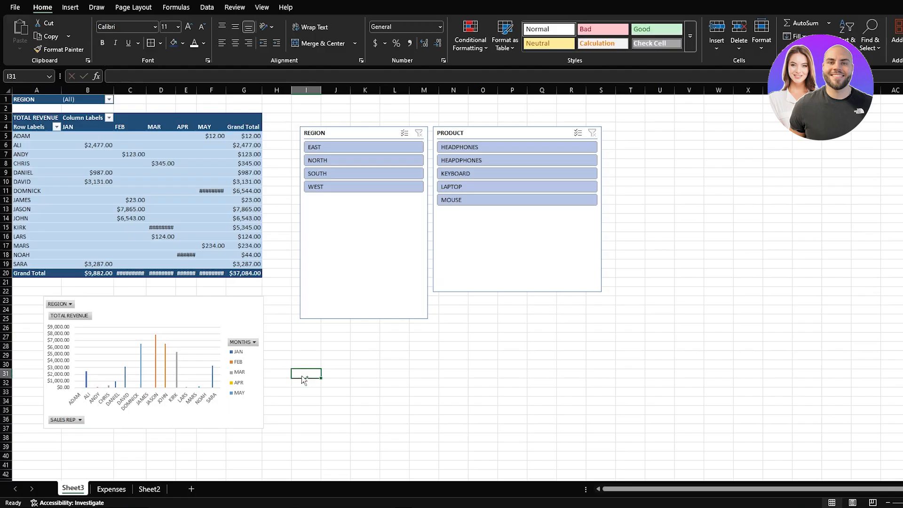
{"action": "key", "text": "ctrl+y"}
Step: Preview Sheet3's printout, and switch to Sheet2
{"action": "key", "text": "ctrl+p"}
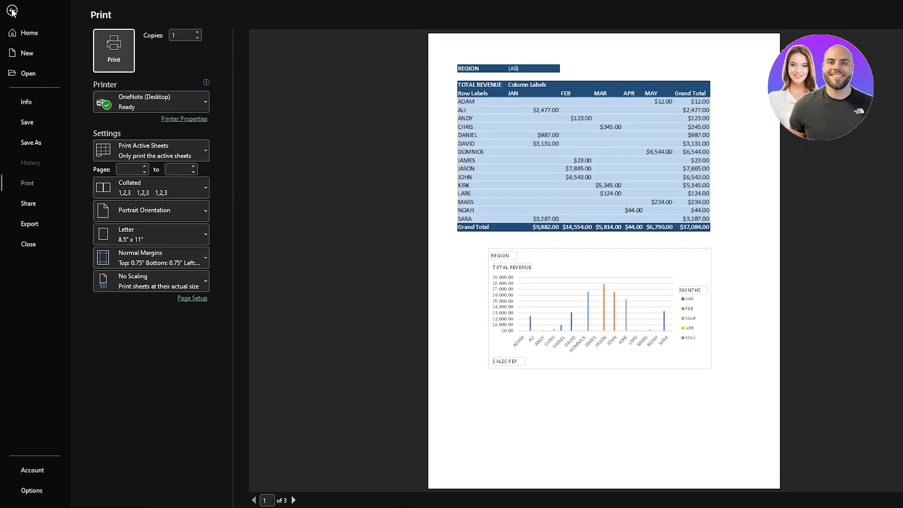
{"action": "left_click", "coordinate": [12, 10]}
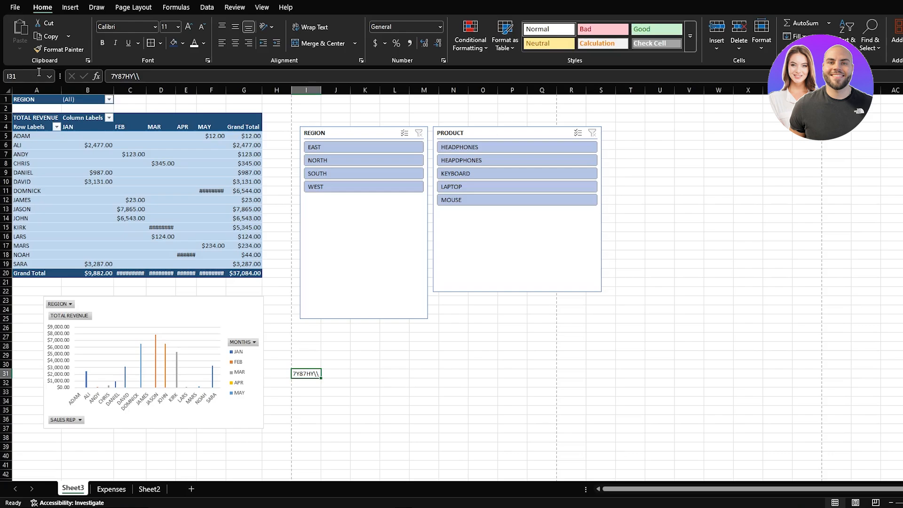
{"action": "left_click", "coordinate": [148, 489]}
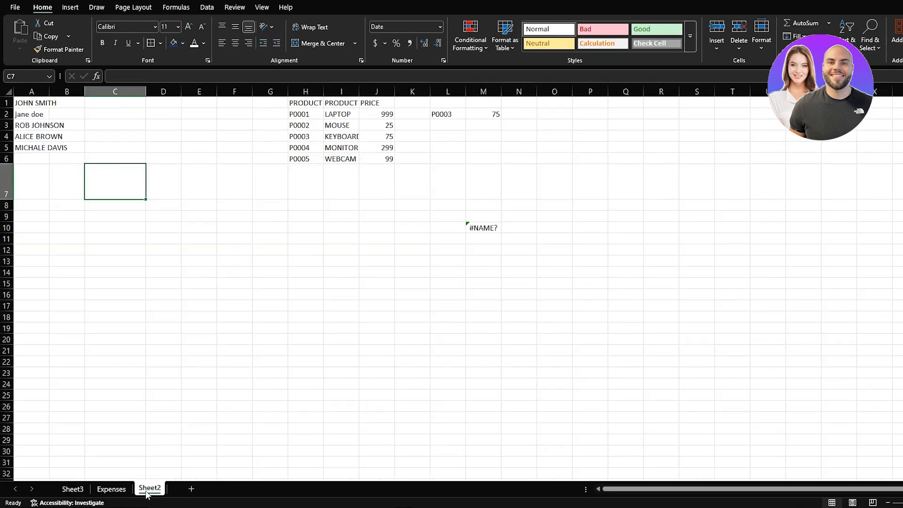
Step: Close the test file workbook without saving its changes, and display the list of recent workbooks
{"action": "key", "text": "ctrl+w"}
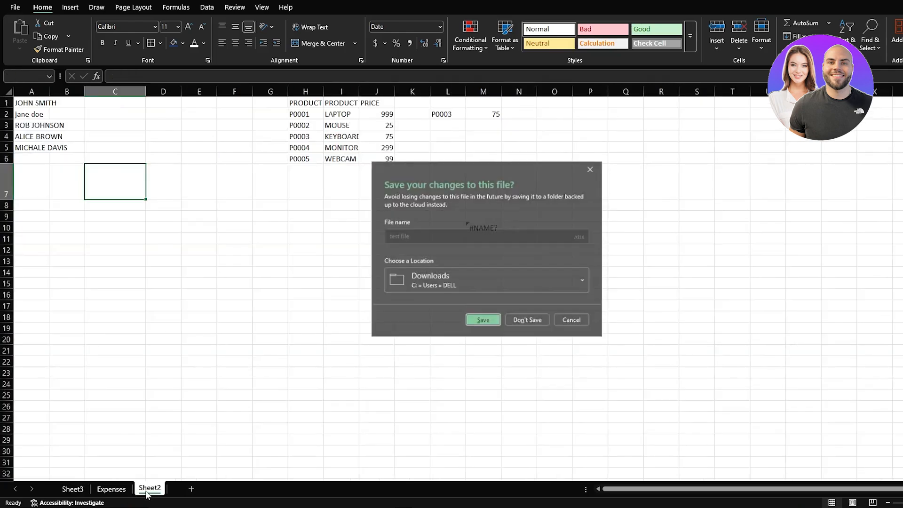
{"action": "left_click", "coordinate": [519, 322]}
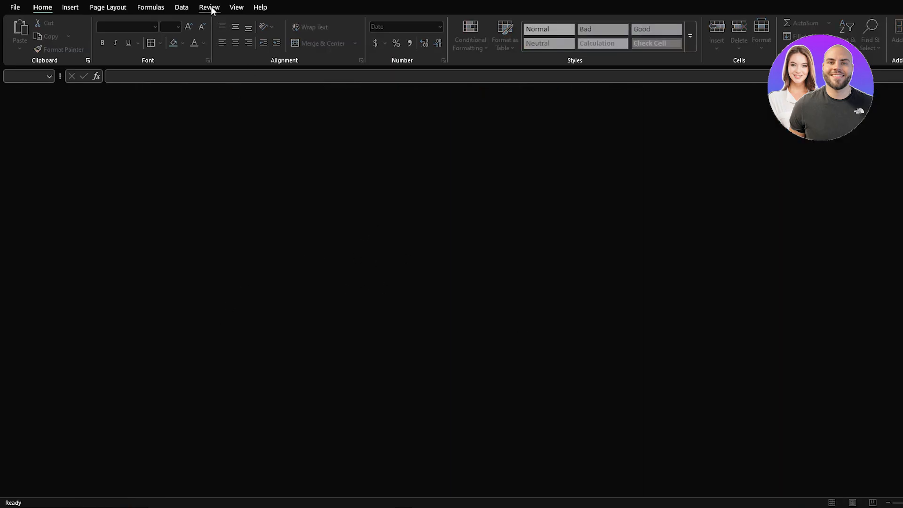
{"action": "left_click", "coordinate": [15, 8]}
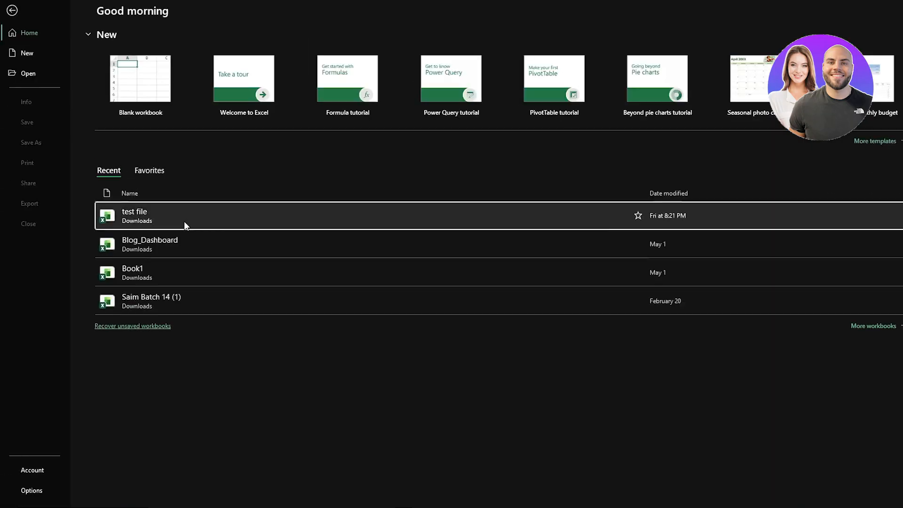
Step: Reopen the recent workbook test file, and display its Save As dialog without saving a copy
{"action": "left_click", "coordinate": [185, 221]}
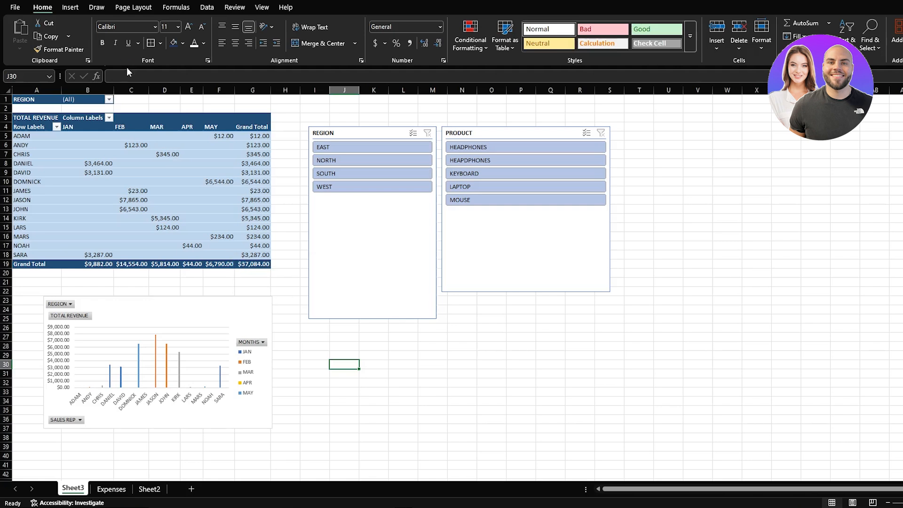
{"action": "key", "text": "F12"}
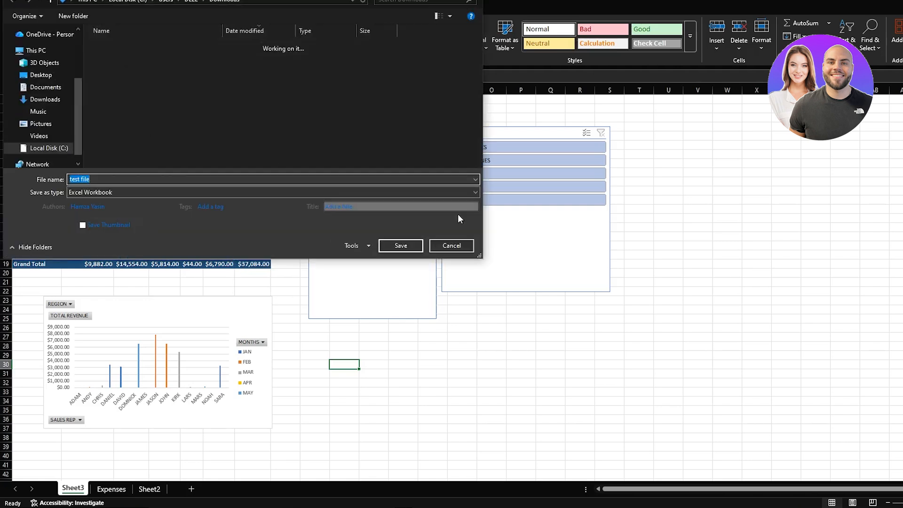
{"action": "left_click", "coordinate": [451, 245]}
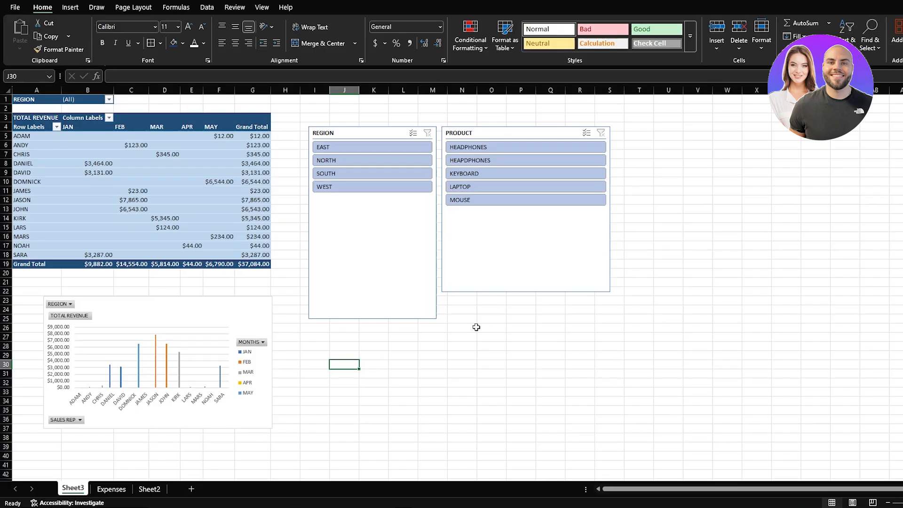
Step: Jump from cell J30 to the sheet's last column, and return to the first column of row 30
{"action": "key", "text": "ctrl+Right"}
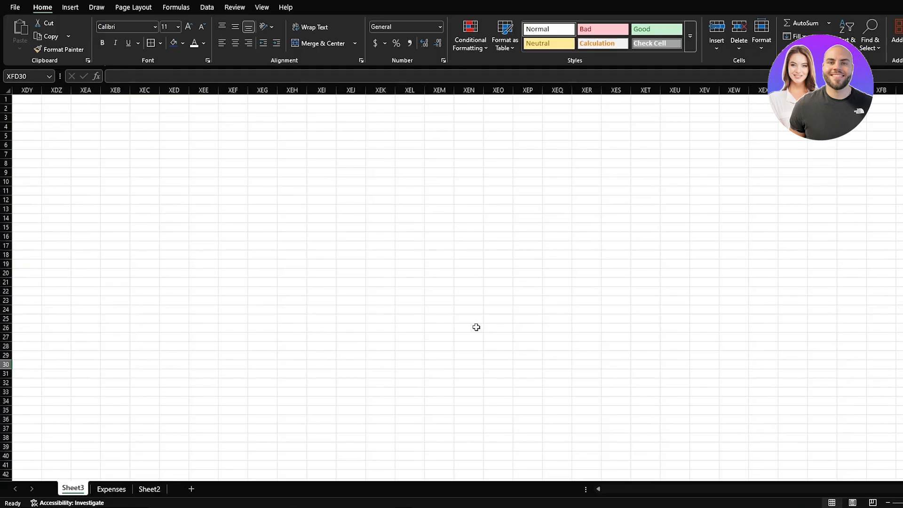
{"action": "key", "text": "ctrl+Left"}
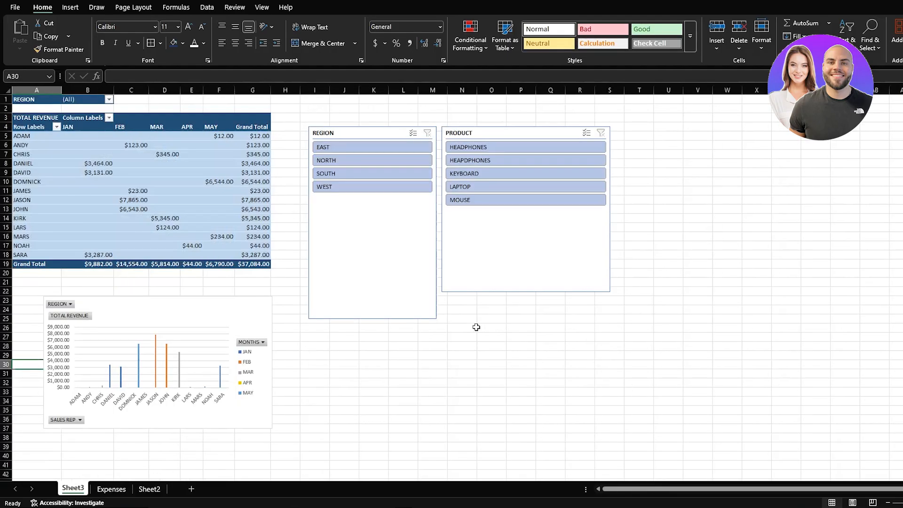
{"action": "scroll", "coordinate": [476, 327], "scroll_direction": "down", "scroll_amount": 3}
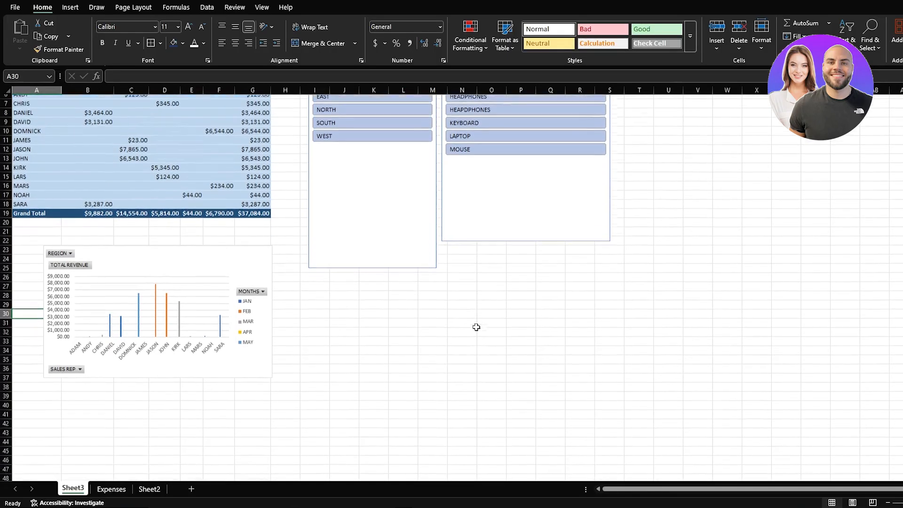
Step: Display the Go To, Find and Replace dialogs one after another, closing each without running it
{"action": "key", "text": "ctrl+g"}
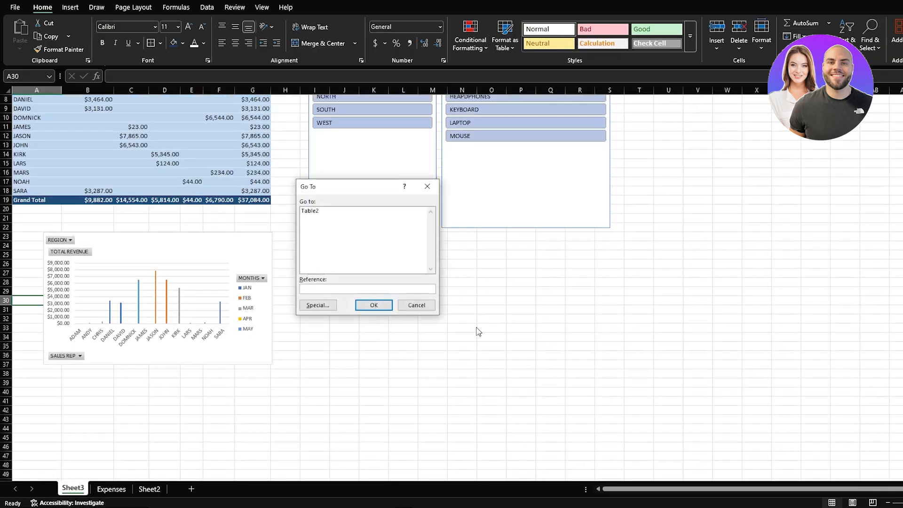
{"action": "left_click", "coordinate": [415, 309]}
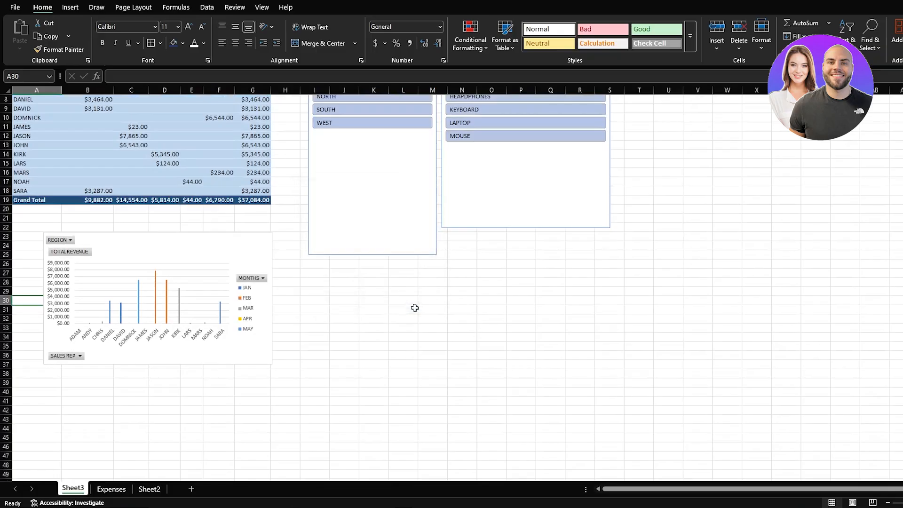
{"action": "key", "text": "ctrl+f"}
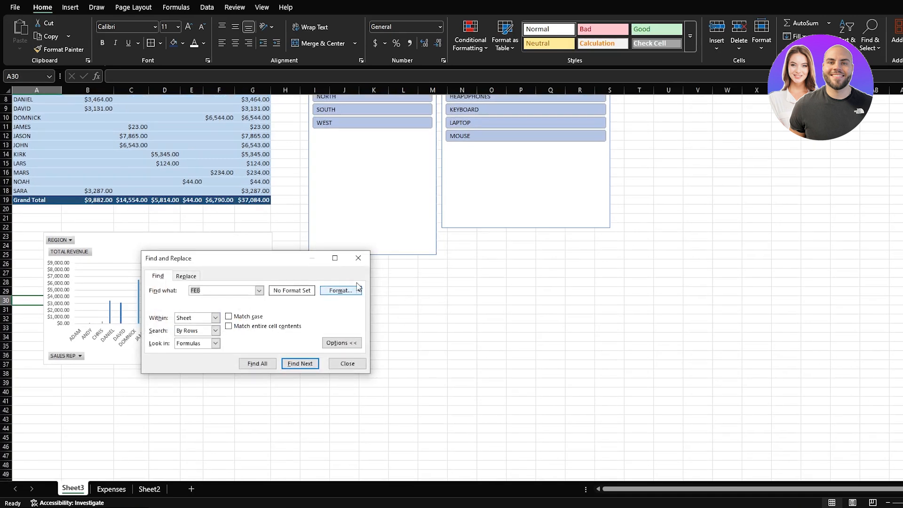
{"action": "left_click", "coordinate": [359, 258]}
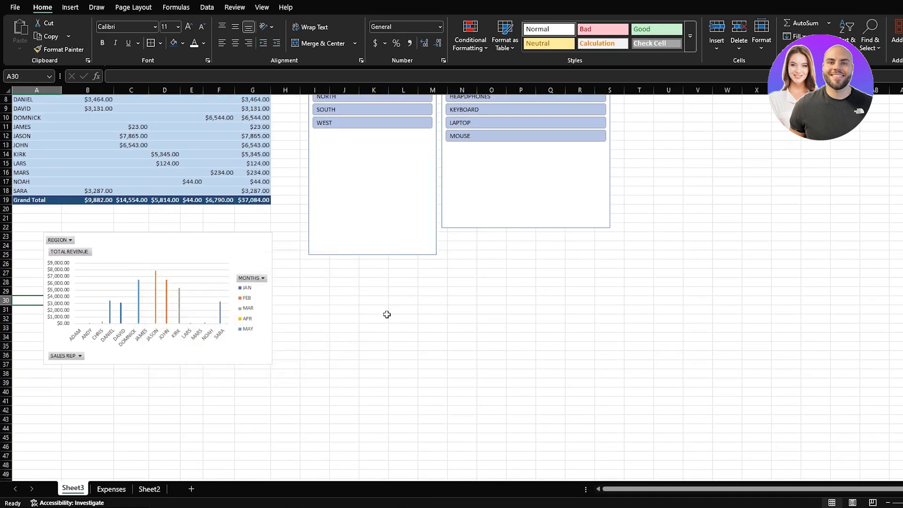
{"action": "key", "text": "ctrl+h"}
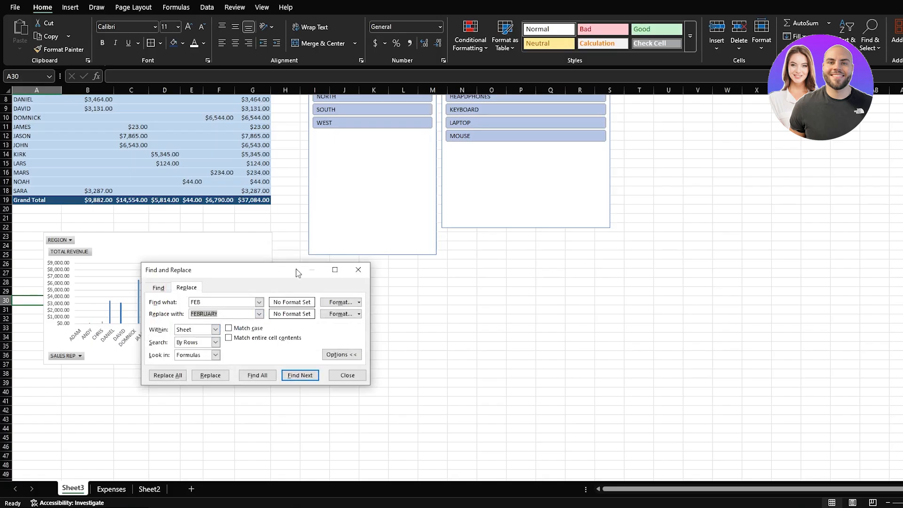
{"action": "left_click", "coordinate": [359, 268]}
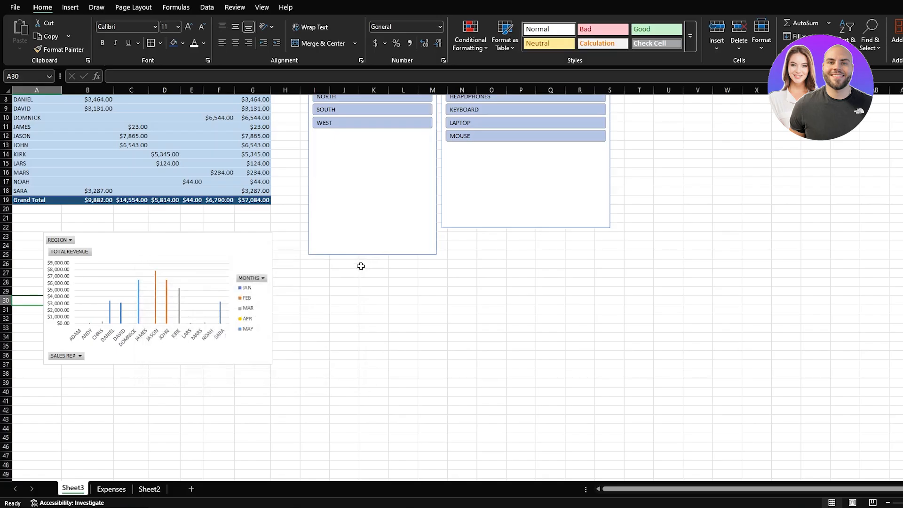
Step: Select all of Sheet3, and extend the selection from cell K36 to the row's last column and back to column A
{"action": "key", "text": "ctrl+a"}
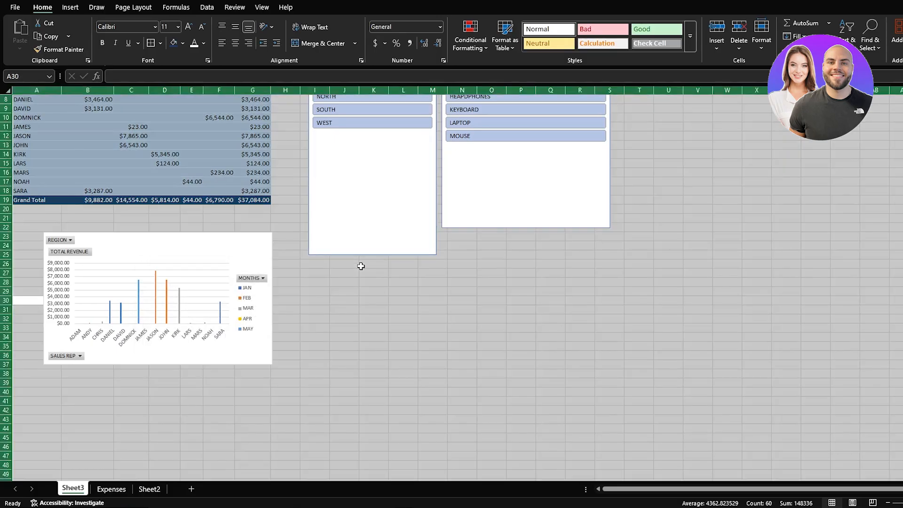
{"action": "left_click", "coordinate": [384, 359]}
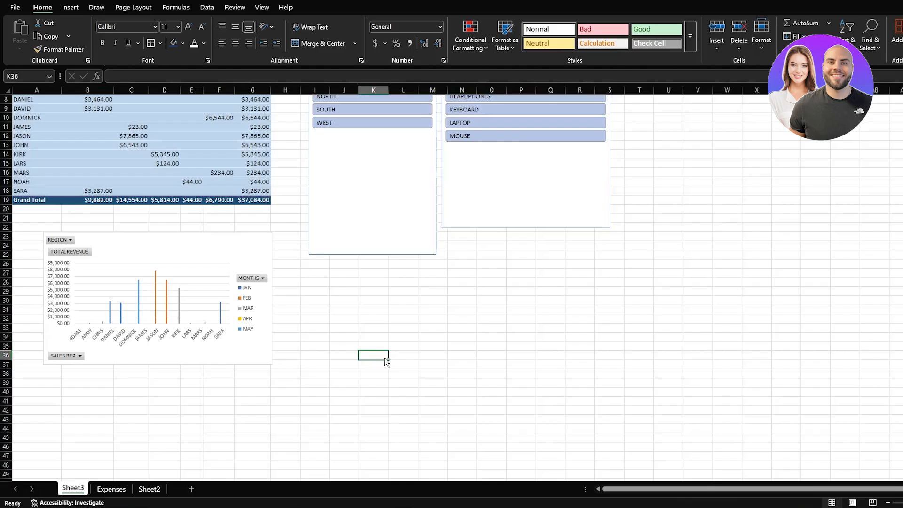
{"action": "key", "text": "ctrl+shift+Right"}
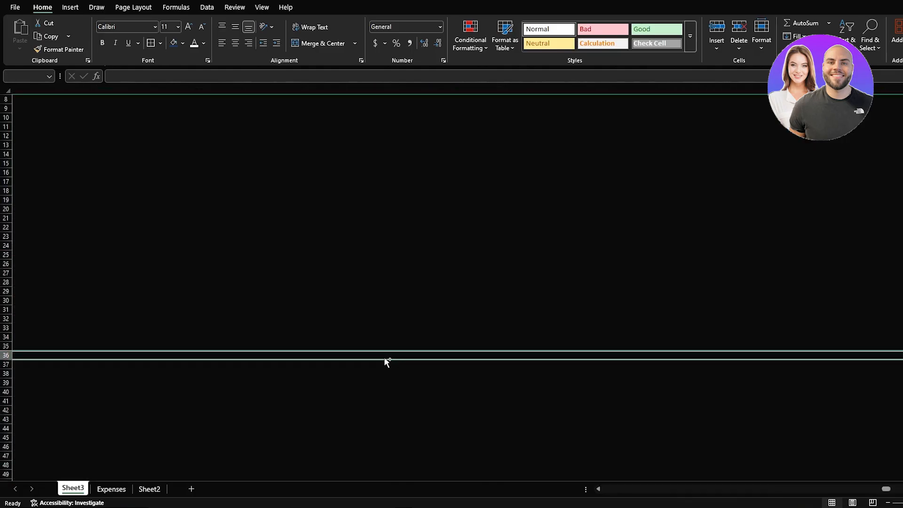
{"action": "key", "text": "ctrl+shift+Left"}
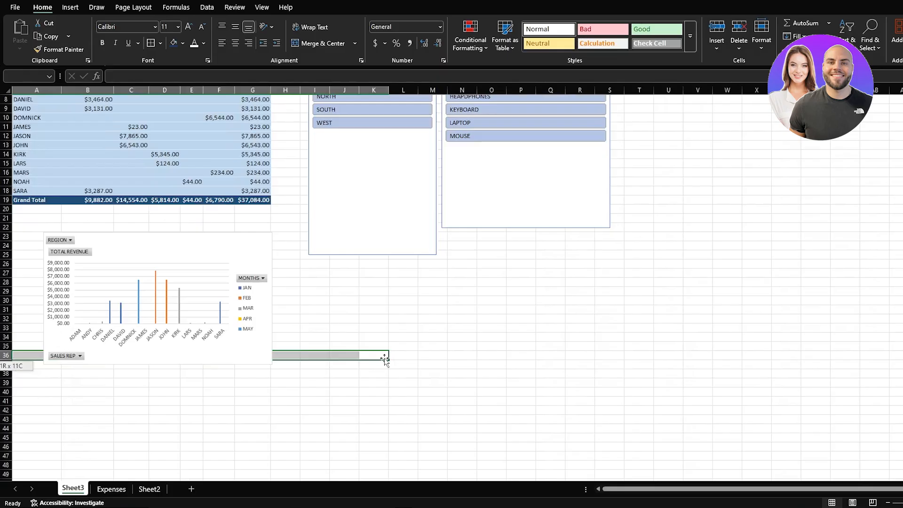
Step: Select the entire row 33 from cell M33 and the entire column L from cell L31, and clear the selection
{"action": "left_click", "coordinate": [435, 329]}
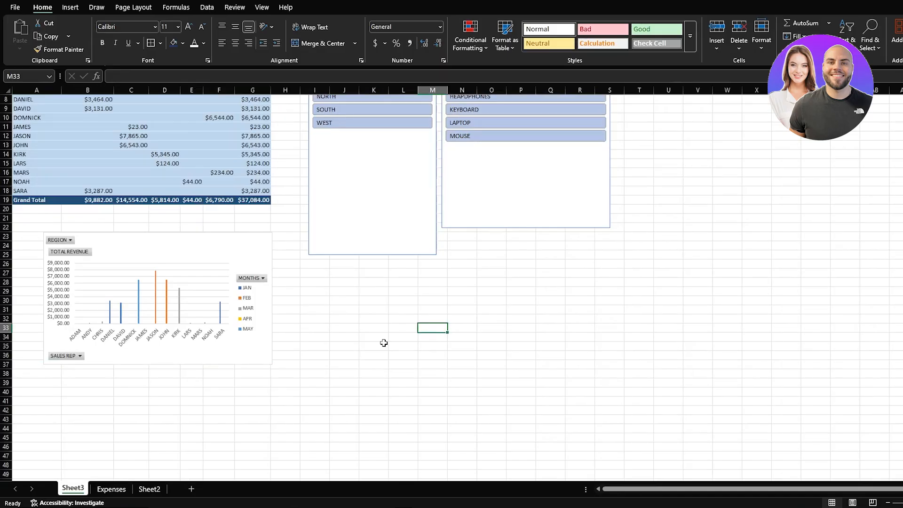
{"action": "key", "text": "shift+space"}
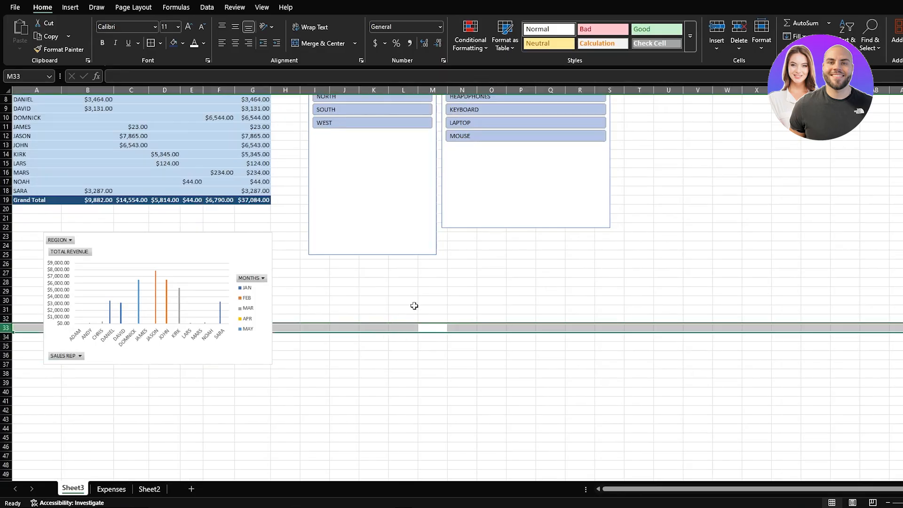
{"action": "left_click", "coordinate": [414, 305]}
{"action": "key", "text": "ctrl+space"}
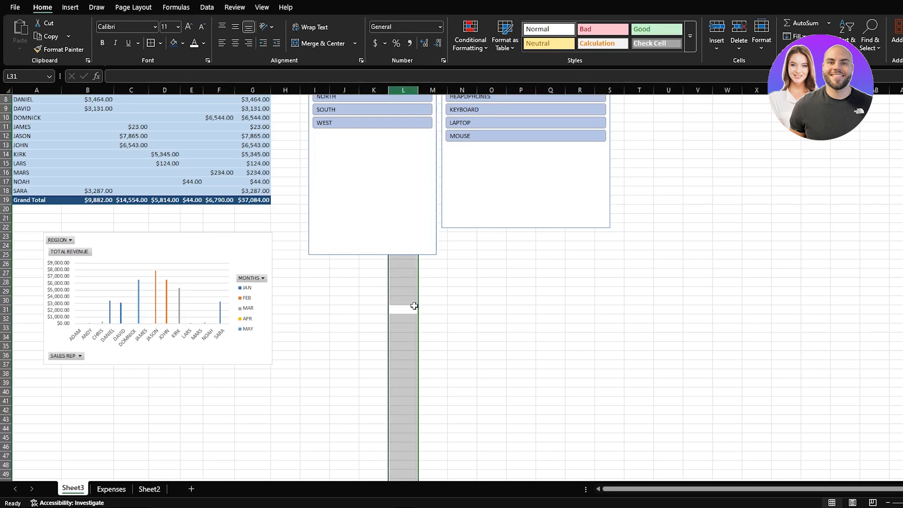
{"action": "left_click", "coordinate": [458, 318]}
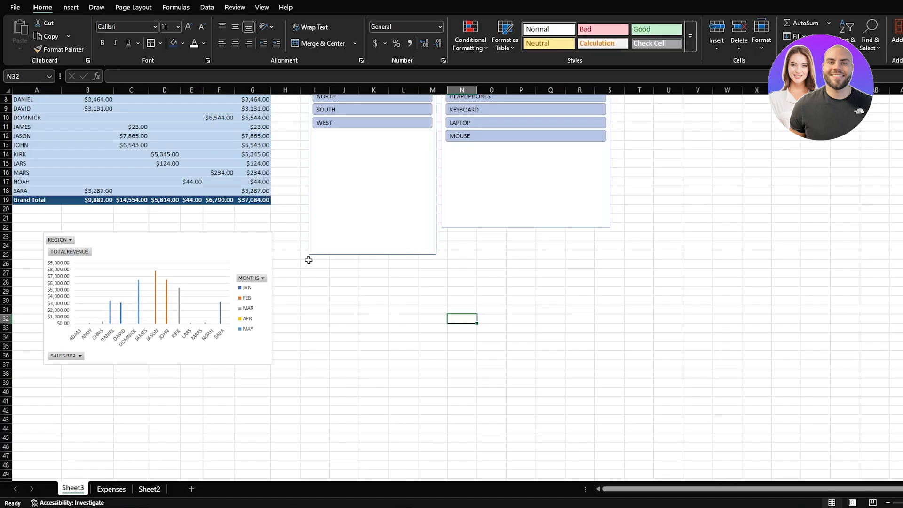
Step: Make the MAY revenue in cell F10 of the PivotTable bold, italic and underlined
{"action": "scroll", "coordinate": [308, 258], "scroll_direction": "up", "scroll_amount": 3}
{"action": "left_click", "coordinate": [215, 183]}
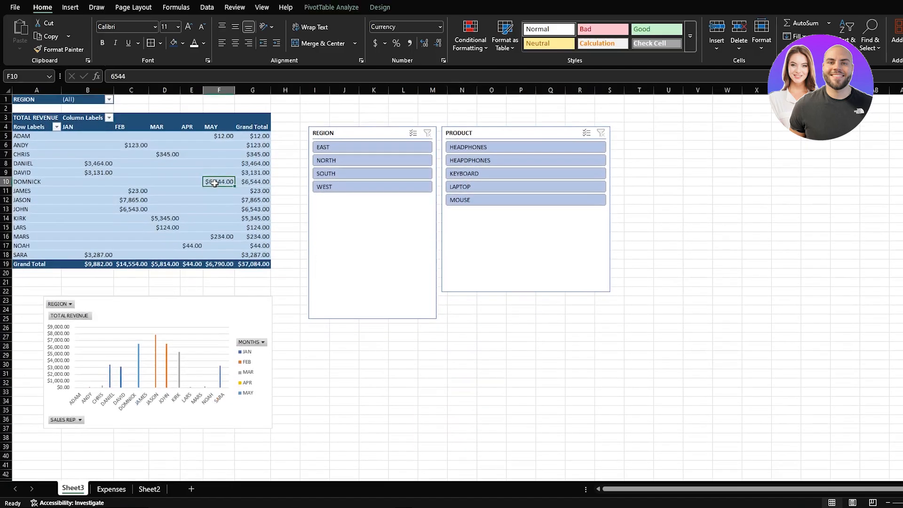
{"action": "key", "text": "ctrl+b"}
{"action": "key", "text": "ctrl+i"}
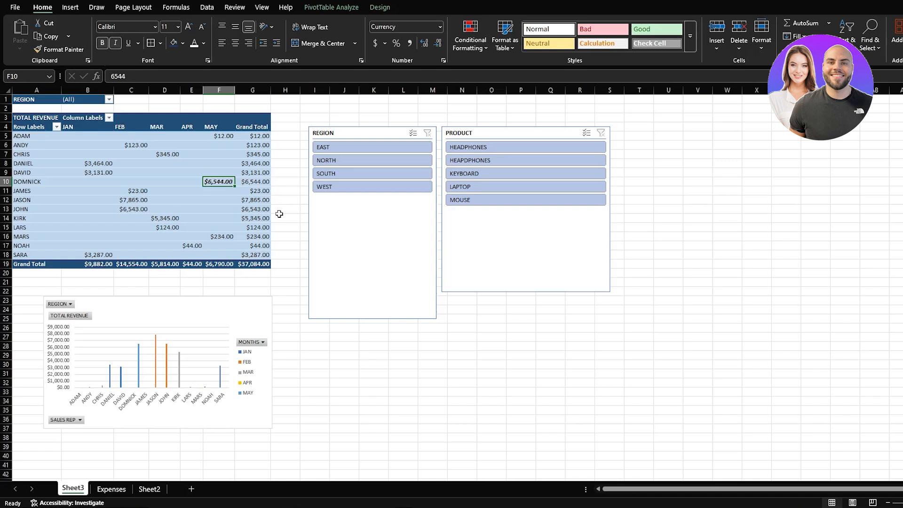
{"action": "key", "text": "ctrl+u"}
Step: Display the Format Cells dialog and the fill colour palette for cell F10, closing both without applying anything
{"action": "key", "text": "ctrl+1"}
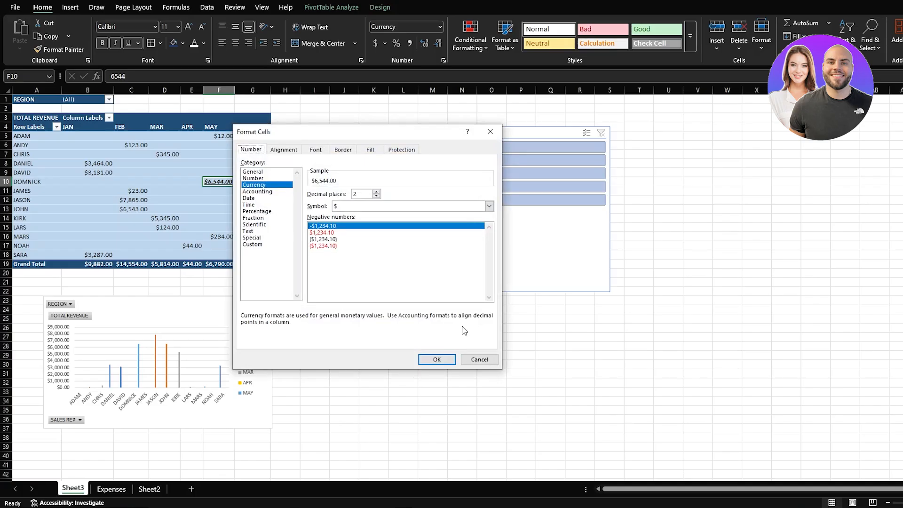
{"action": "left_click", "coordinate": [481, 358]}
{"action": "key", "text": "alt"}
{"action": "key", "text": "h"}
{"action": "key", "text": "h"}
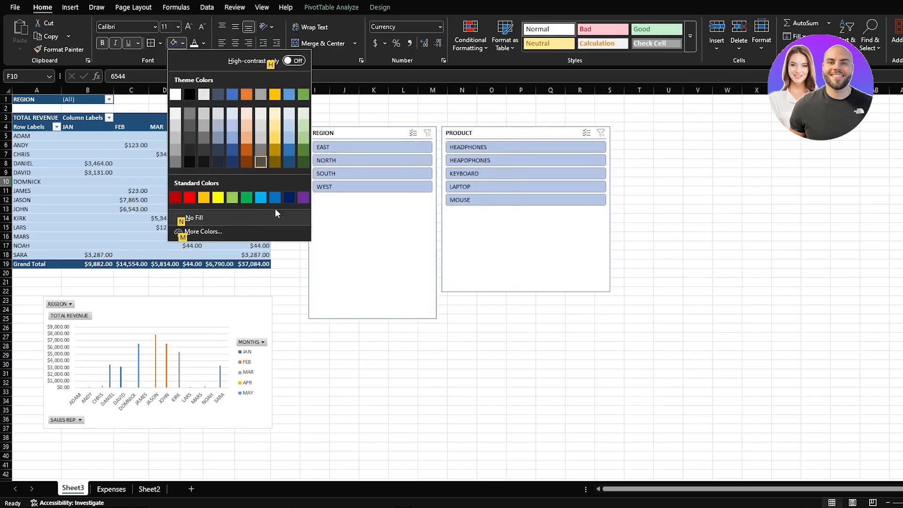
{"action": "left_click", "coordinate": [294, 266]}
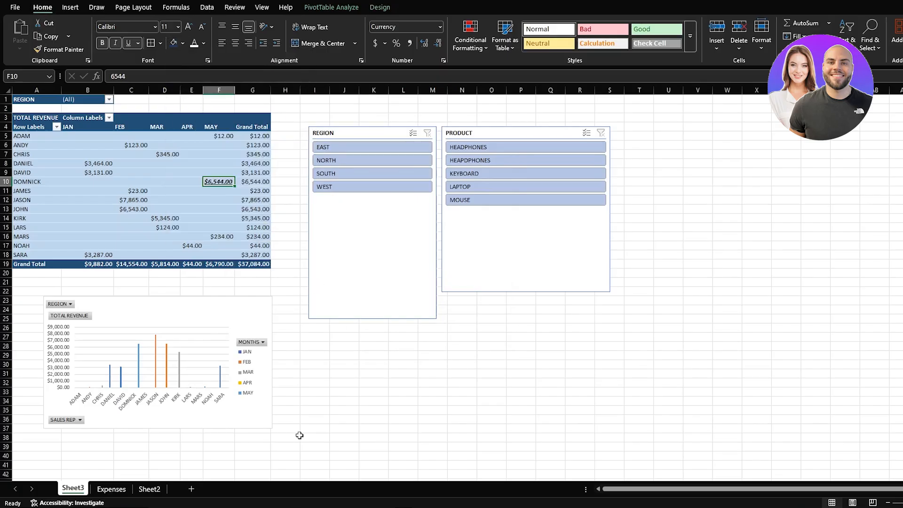
Step: Copy cell F10, switch to the Expenses sheet, and try Flash Fill in cells B18 and B8
{"action": "key", "text": "ctrl+c"}
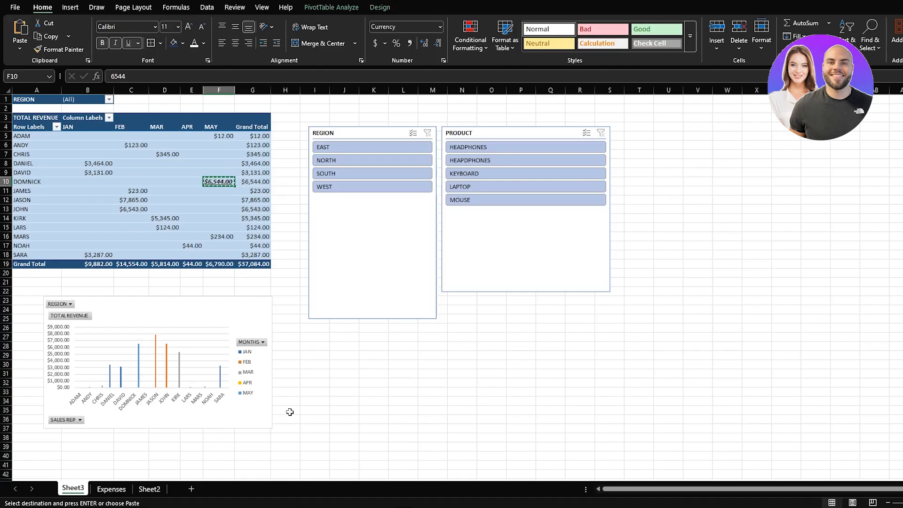
{"action": "left_click", "coordinate": [119, 488]}
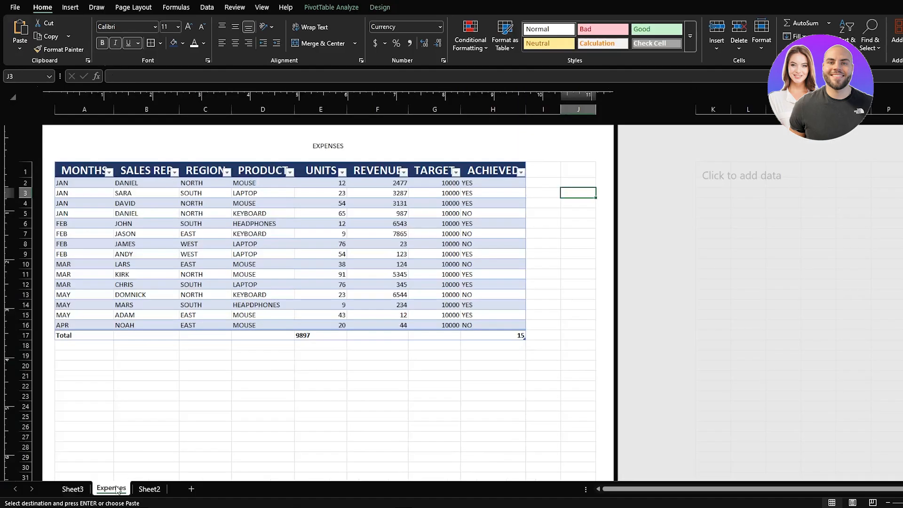
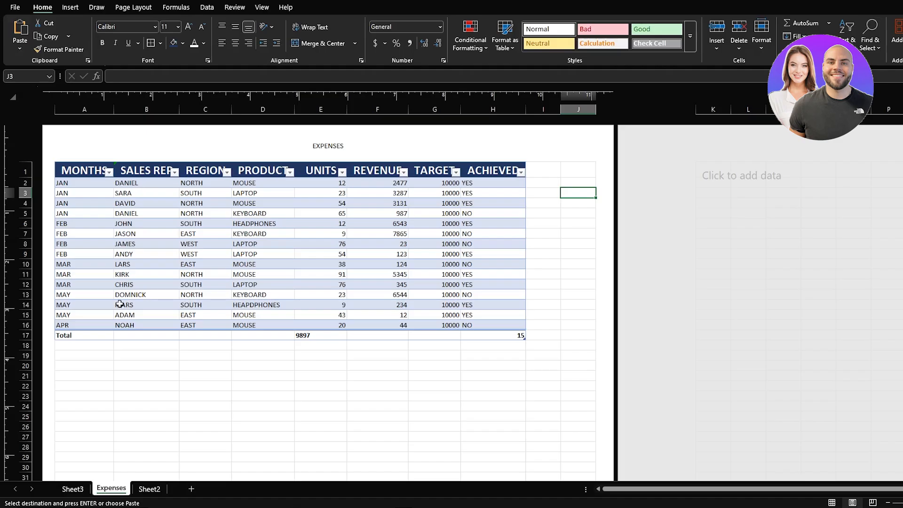
{"action": "left_click", "coordinate": [142, 346]}
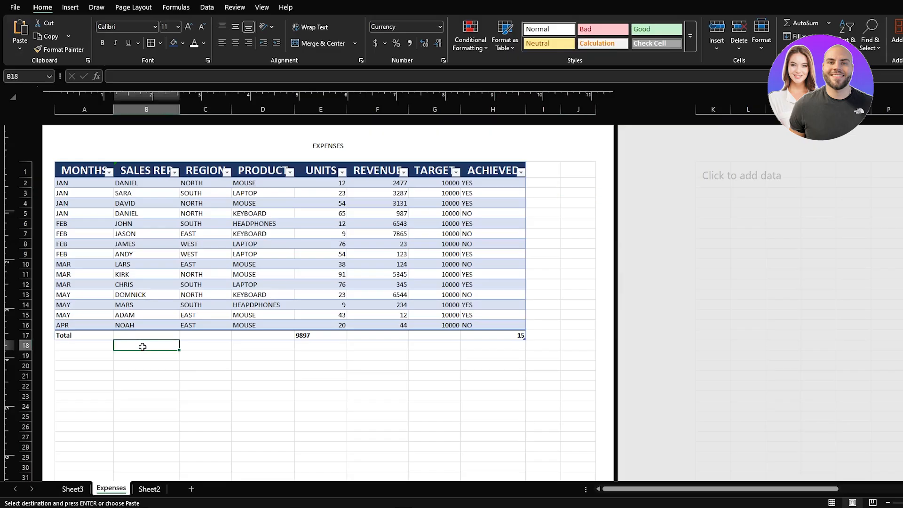
{"action": "key", "text": "ctrl+e"}
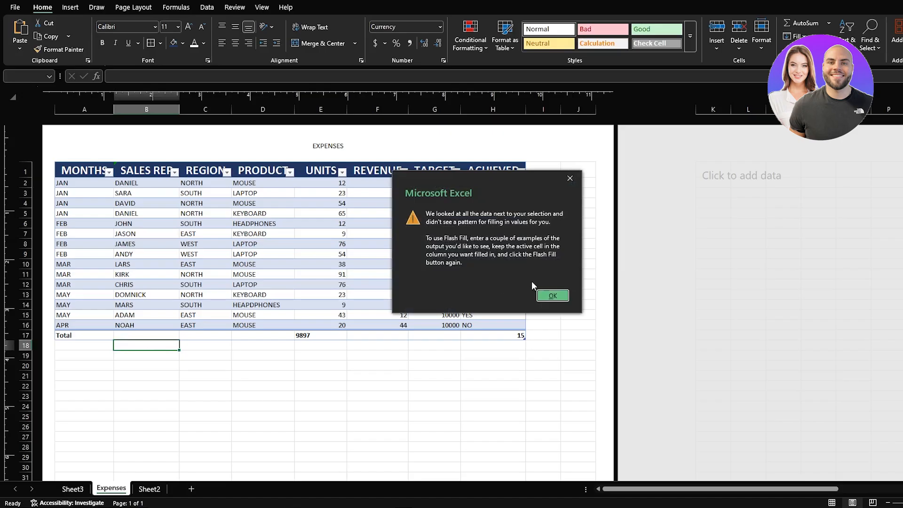
{"action": "left_click", "coordinate": [550, 296]}
{"action": "left_click", "coordinate": [149, 242]}
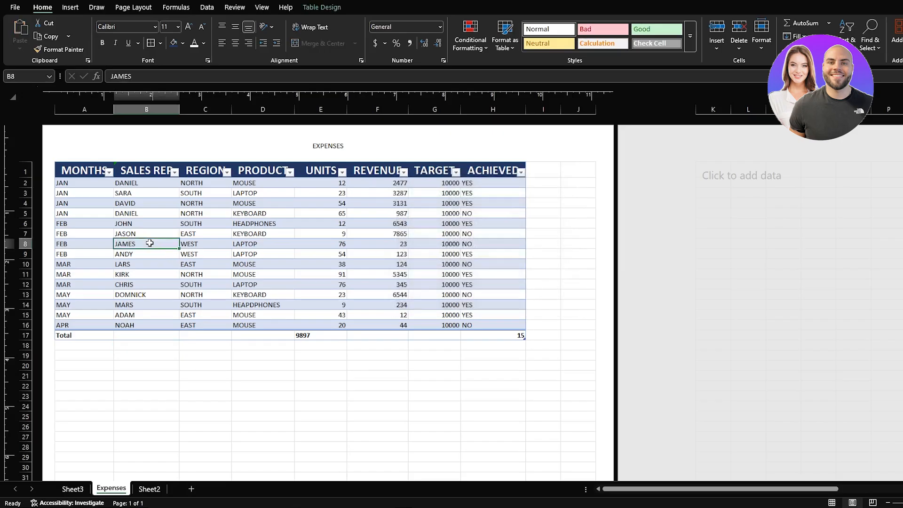
{"action": "key", "text": "ctrl+e"}
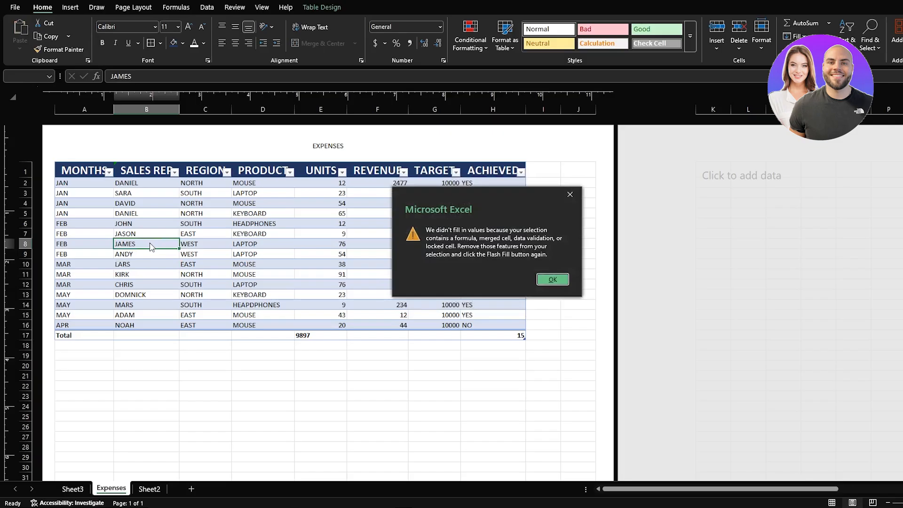
{"action": "left_click", "coordinate": [552, 279]}
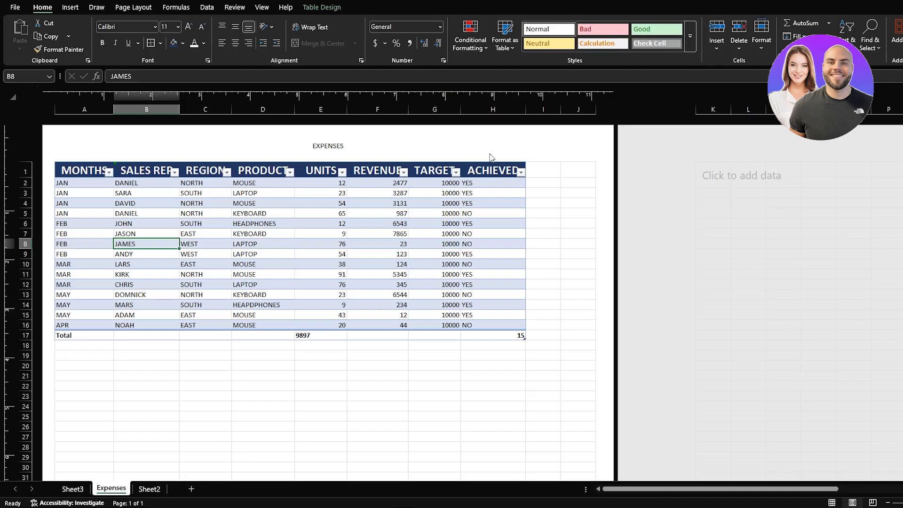
Step: Select the entire UNITS column on the Expenses sheet and display its context menu, closing it without choosing a command
{"action": "left_click_drag", "start_coordinate": [342, 184], "coordinate": [329, 314]}
{"action": "left_click", "coordinate": [324, 167]}
{"action": "left_click", "coordinate": [321, 107]}
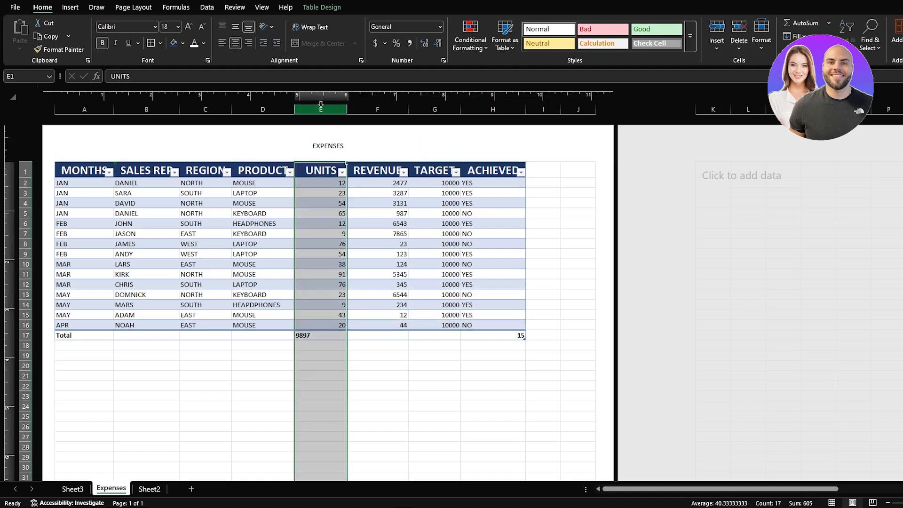
{"action": "right_click", "coordinate": [333, 208]}
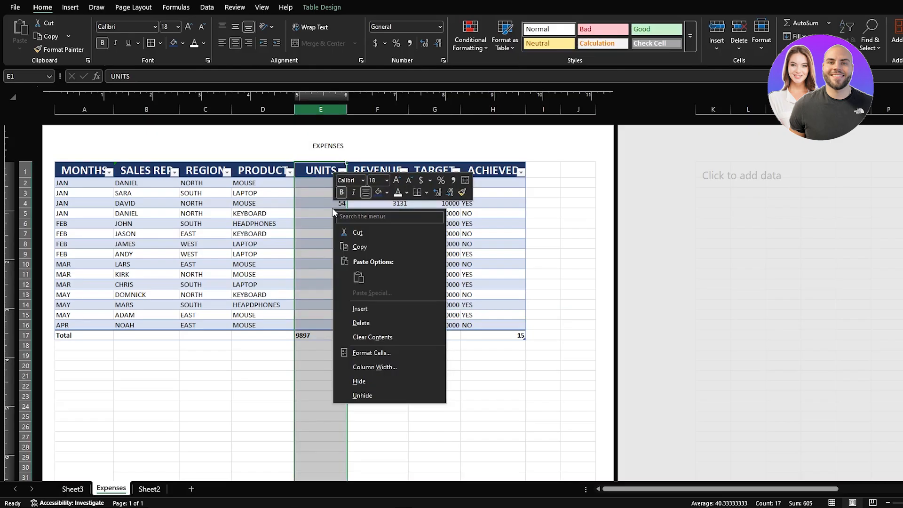
{"action": "left_click", "coordinate": [313, 265]}
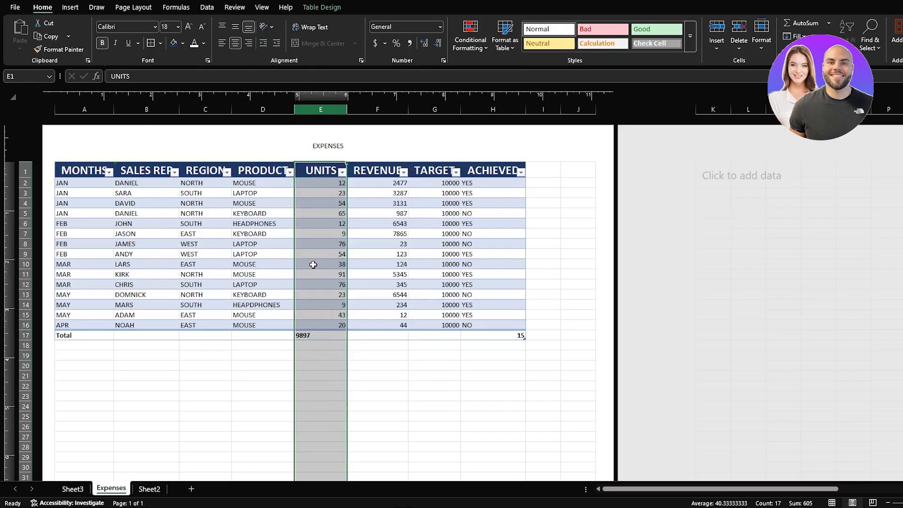
Step: Switch to Sheet2 and try Line sparklines for the prices in J2:J6 through Quick Analysis
{"action": "left_click", "coordinate": [151, 488]}
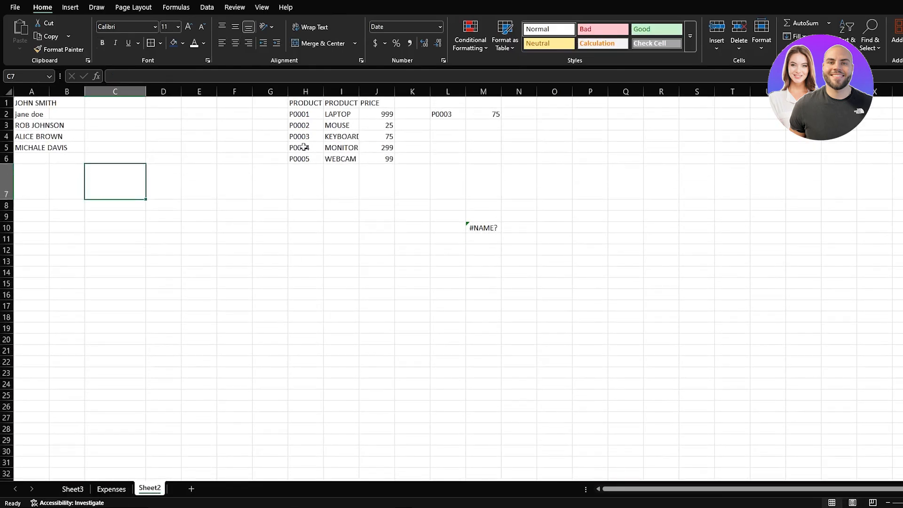
{"action": "left_click_drag", "start_coordinate": [384, 158], "coordinate": [383, 114]}
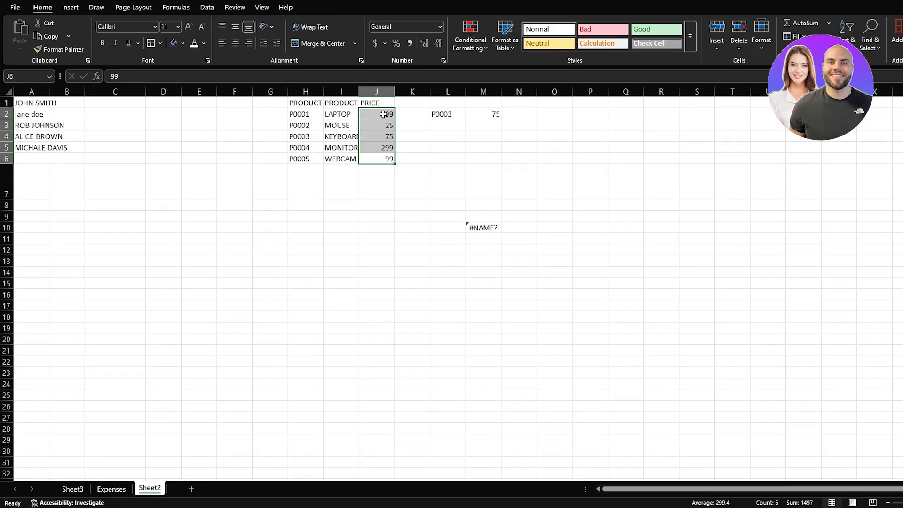
{"action": "left_click", "coordinate": [407, 176]}
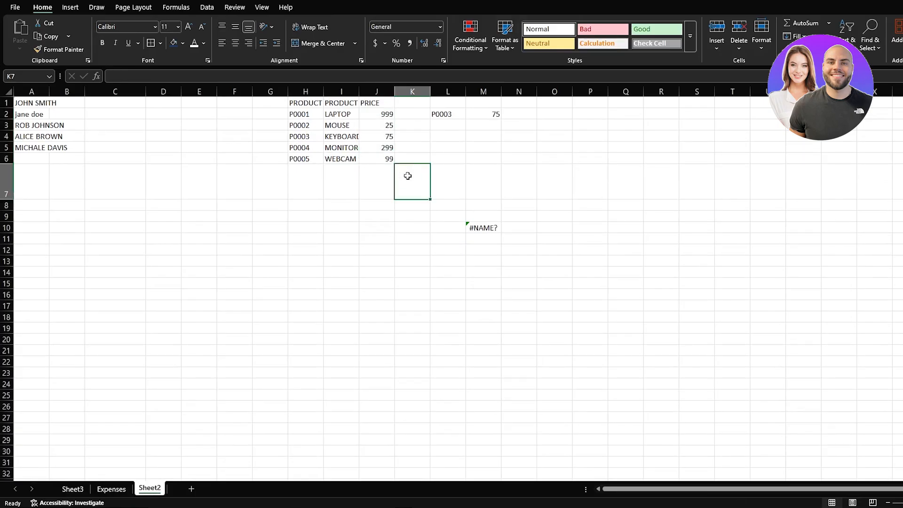
{"action": "left_click_drag", "start_coordinate": [382, 158], "coordinate": [381, 118]}
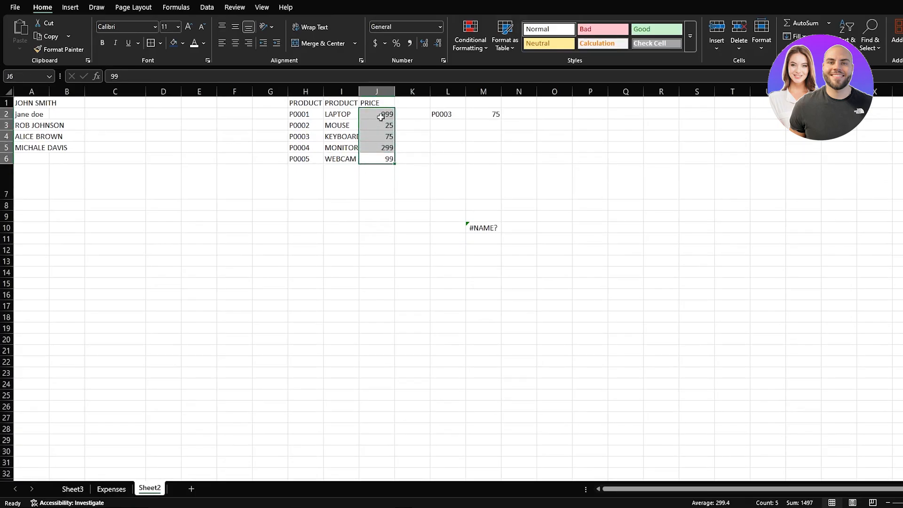
{"action": "left_click", "coordinate": [402, 171]}
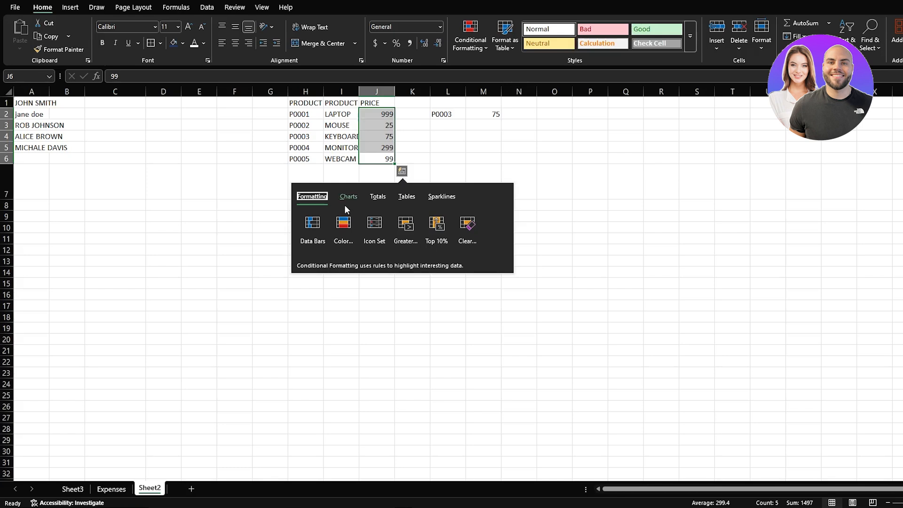
{"action": "left_click", "coordinate": [436, 201]}
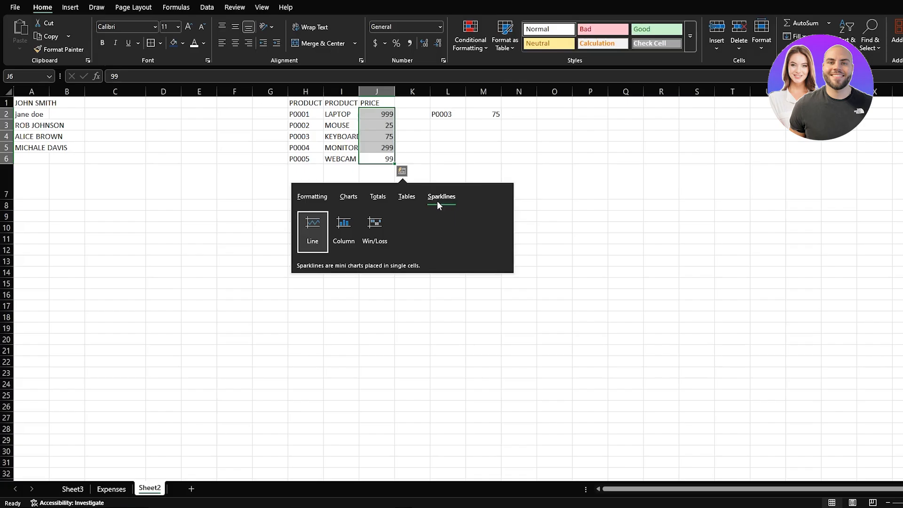
{"action": "left_click", "coordinate": [310, 233]}
{"action": "left_click", "coordinate": [310, 234]}
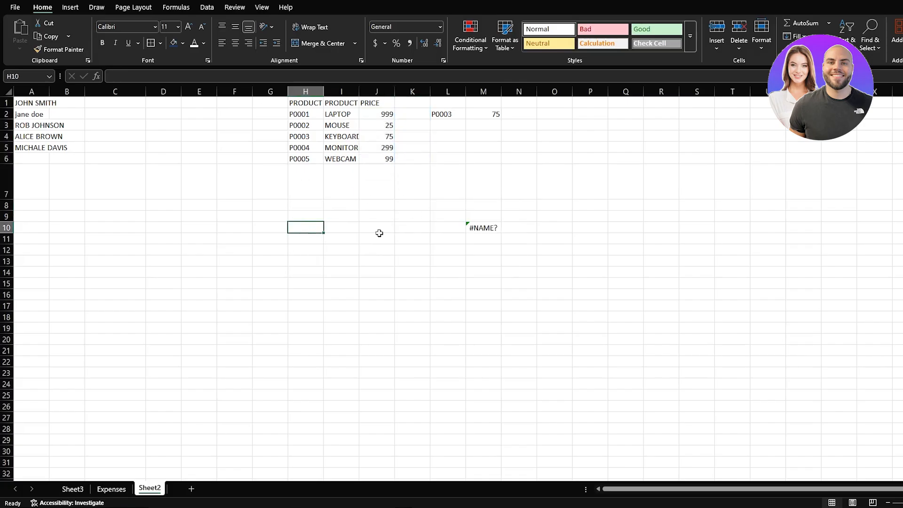
Step: Clear cell M10 and add Win/Loss sparklines beside the prices in J2:J6 with Quick Analysis
{"action": "left_click", "coordinate": [477, 227]}
{"action": "key", "text": "Delete"}
{"action": "left_click", "coordinate": [381, 159]}
{"action": "left_click_drag", "start_coordinate": [380, 147], "coordinate": [382, 114]}
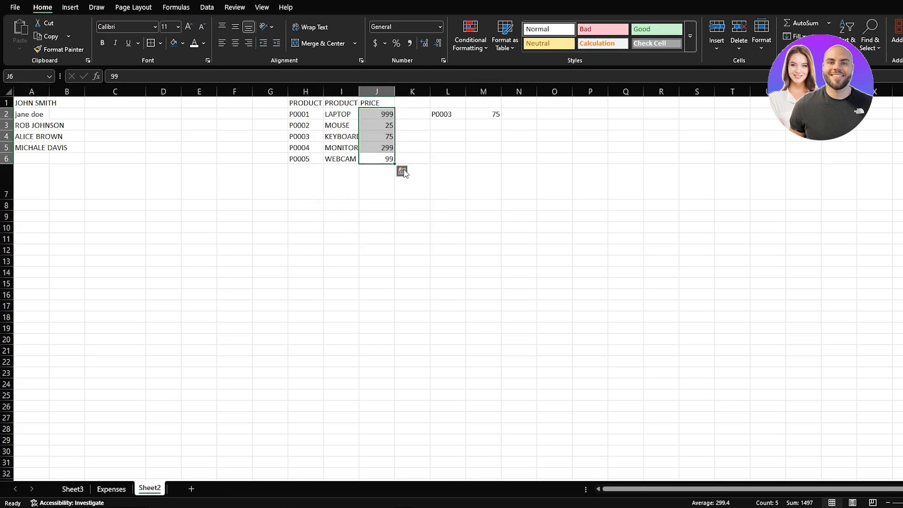
{"action": "left_click", "coordinate": [402, 171]}
{"action": "left_click", "coordinate": [445, 196]}
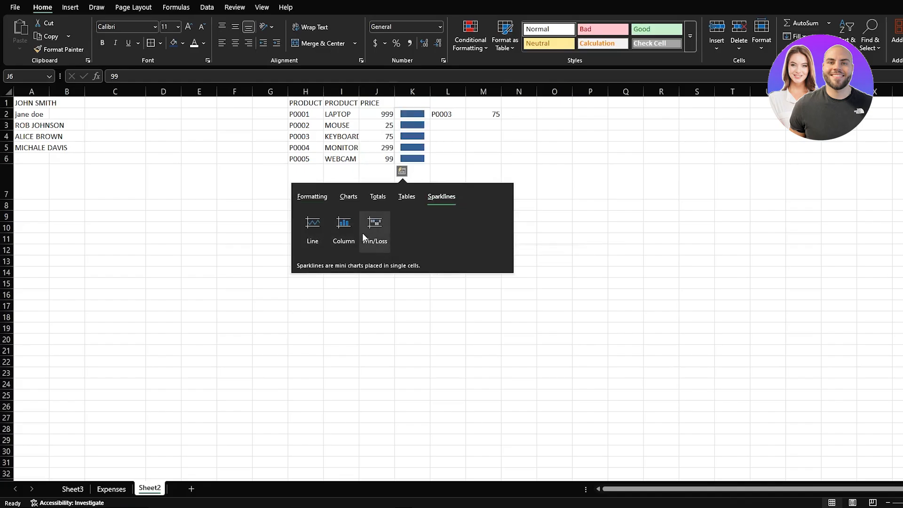
{"action": "left_click", "coordinate": [374, 222]}
{"action": "left_click", "coordinate": [425, 198]}
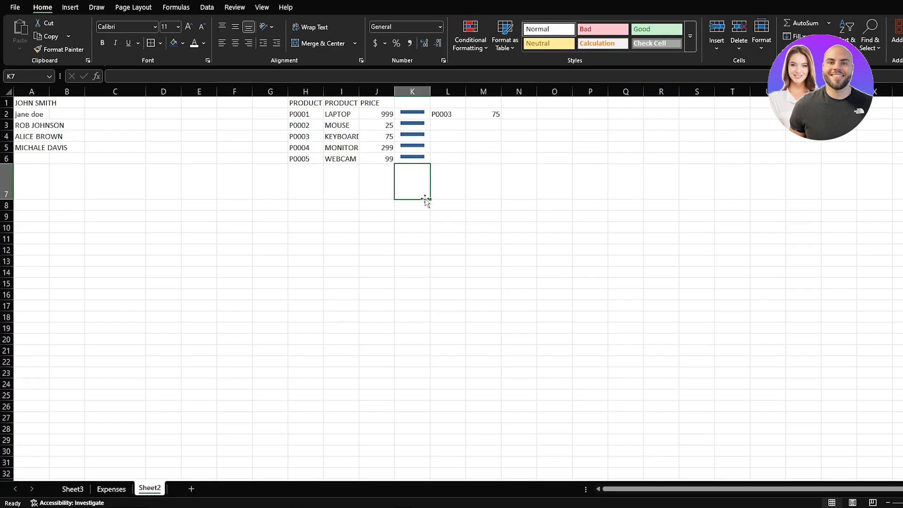
Step: Define the workbook-scoped name EXPENSEAMOUNTS for cell K7 of Sheet2
{"action": "left_click", "coordinate": [175, 8]}
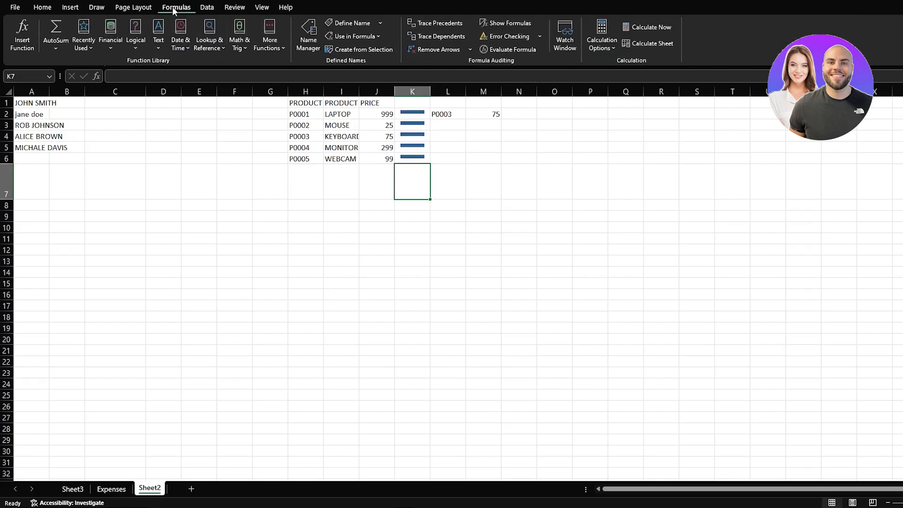
{"action": "left_click", "coordinate": [351, 24]}
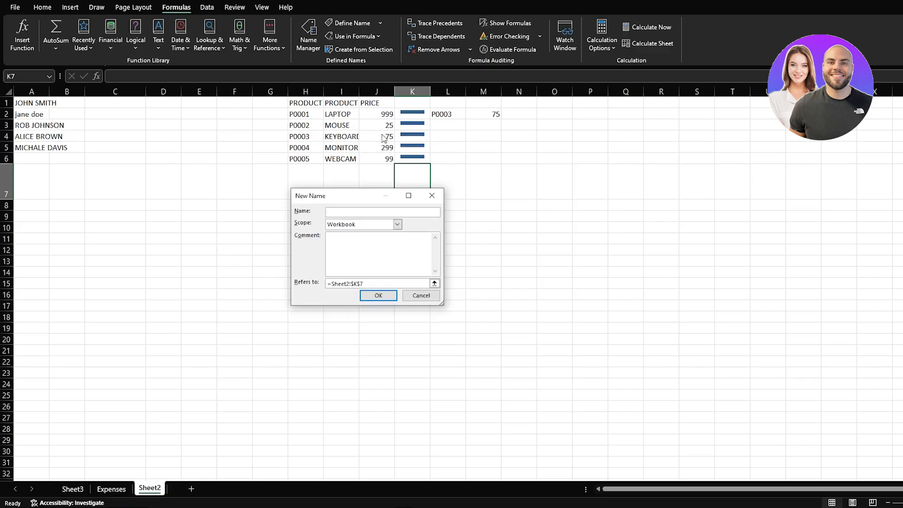
{"action": "type", "text": "EXPENSEAMOUNTS"}
{"action": "left_click", "coordinate": [377, 297]}
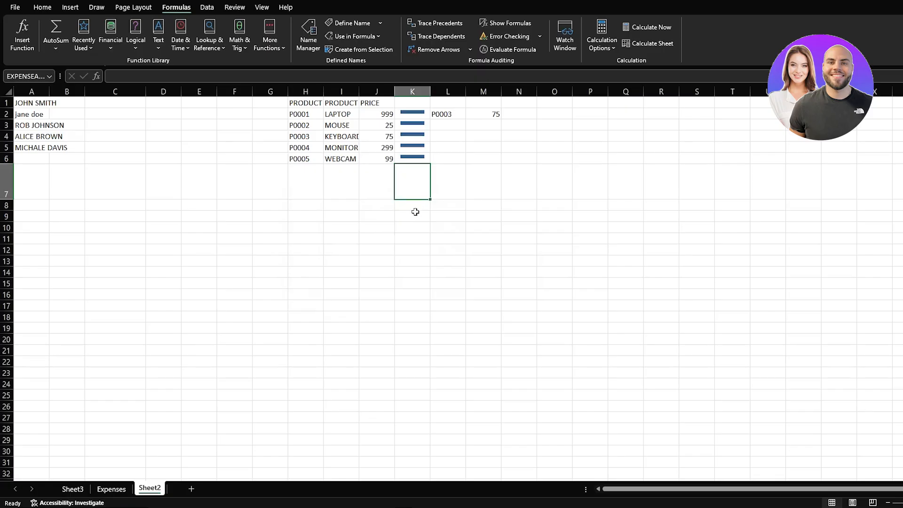
Step: Define the workbook-scoped name PRICE for the range J2:J6
{"action": "left_click_drag", "start_coordinate": [383, 114], "coordinate": [380, 159]}
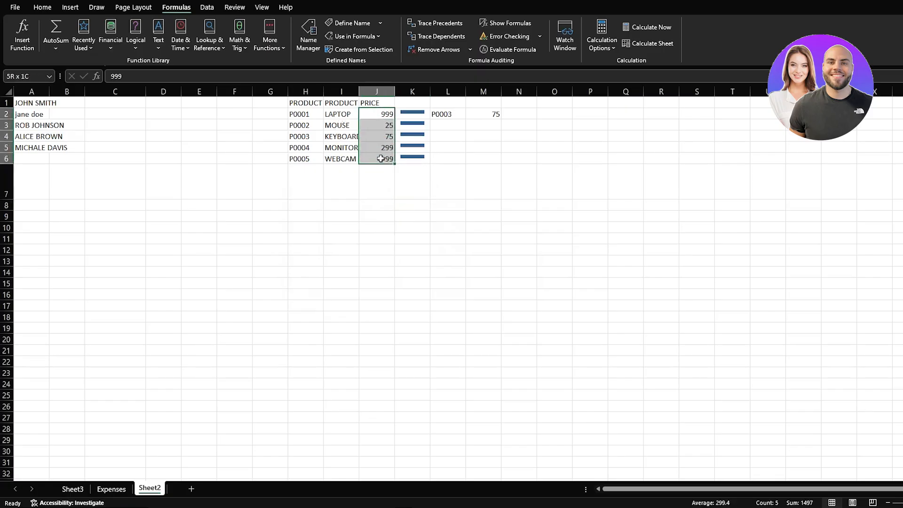
{"action": "left_click", "coordinate": [343, 23]}
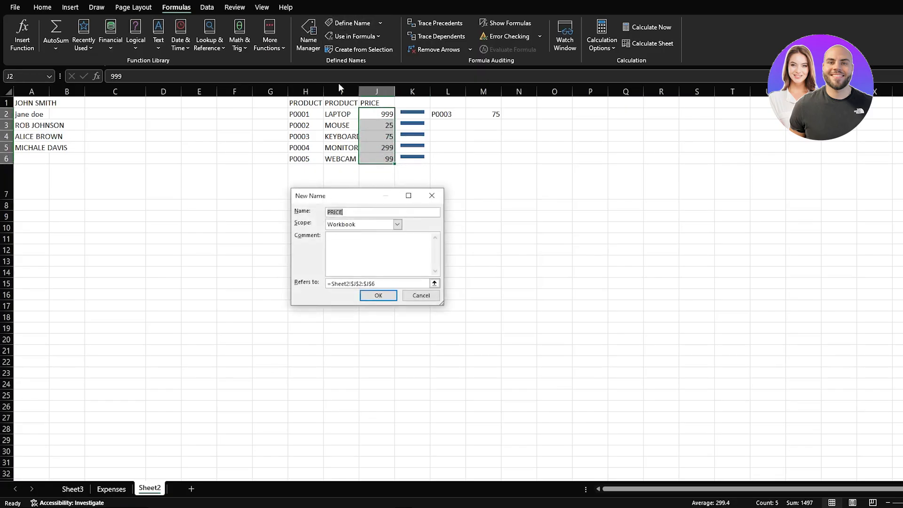
{"action": "left_click", "coordinate": [378, 295]}
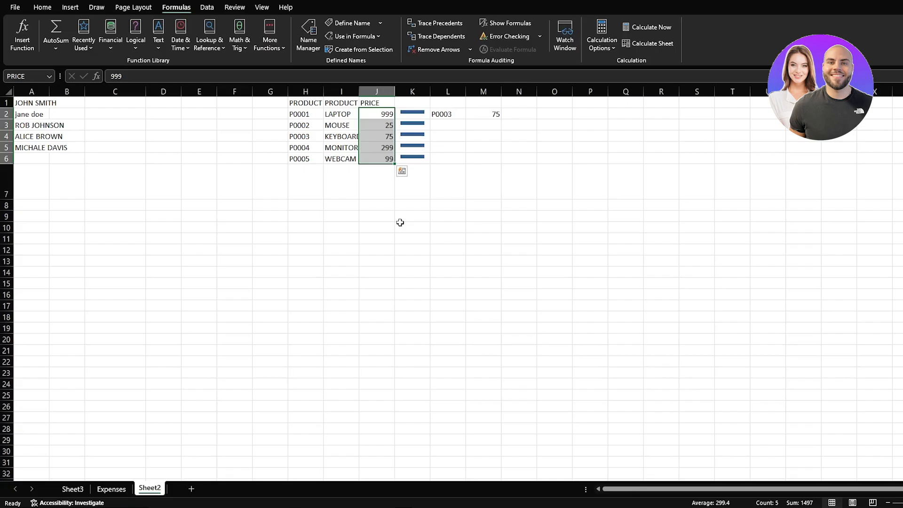
Step: Total the named range in cell J8 with the formula =SUM(PRICE)
{"action": "left_click", "coordinate": [379, 204]}
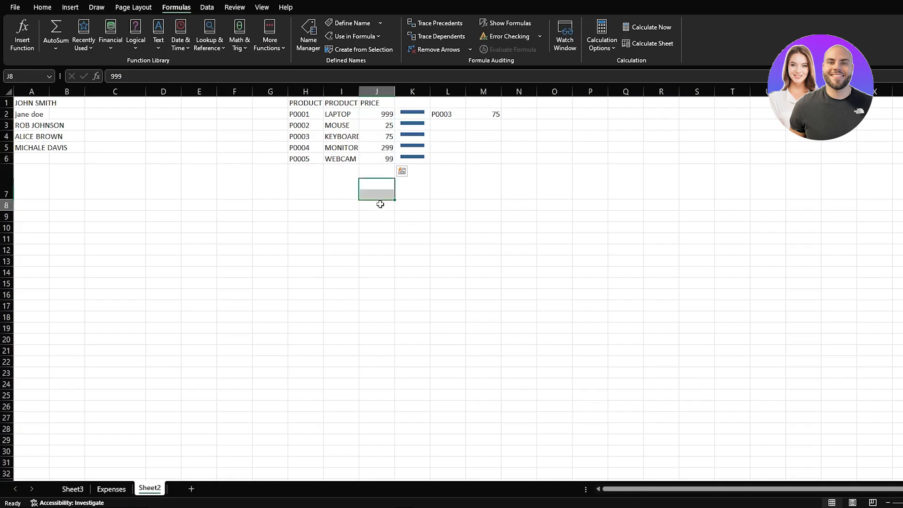
{"action": "type", "text": "=SUM"}
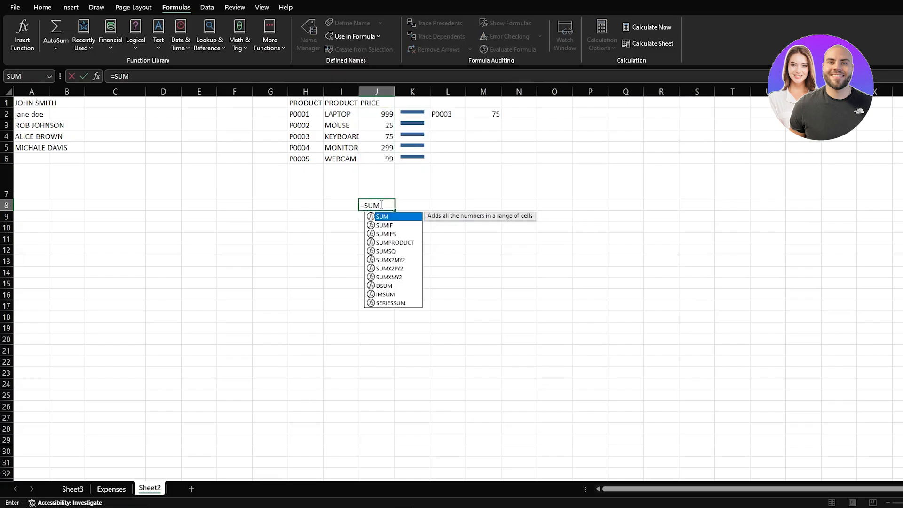
{"action": "type", "text": "("}
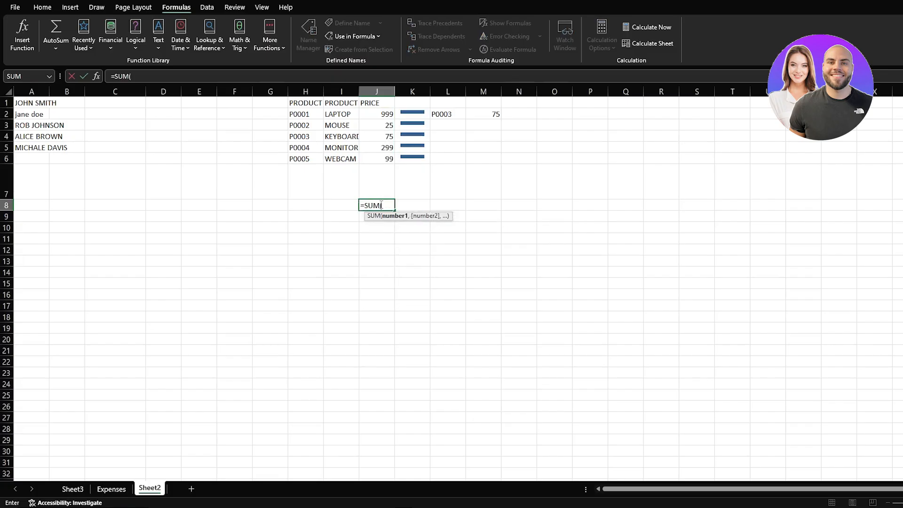
{"action": "type", "text": "PR"}
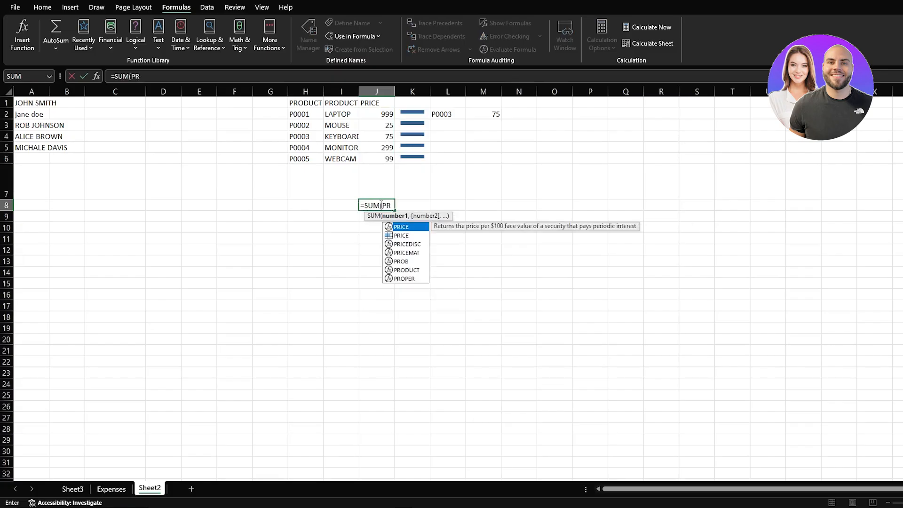
{"action": "type", "text": "ICE0"}
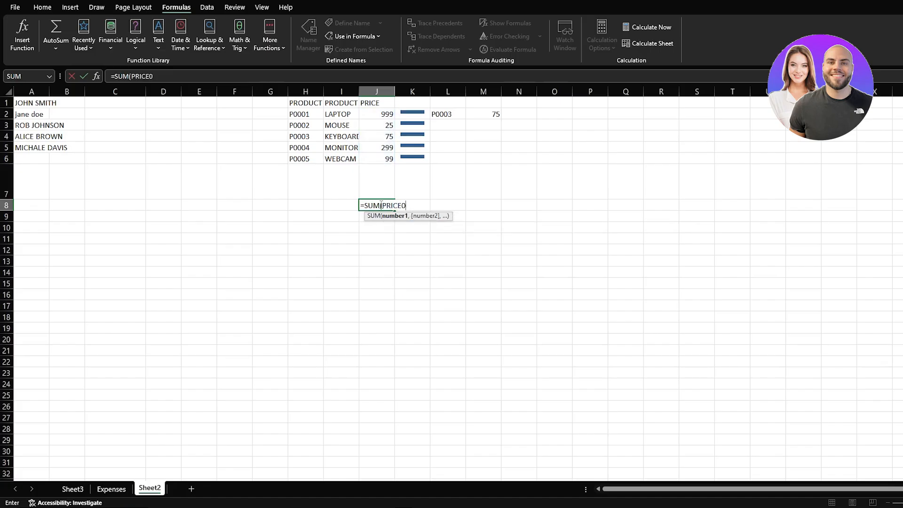
{"action": "key", "text": "BackSpace"}
{"action": "type", "text": ")"}
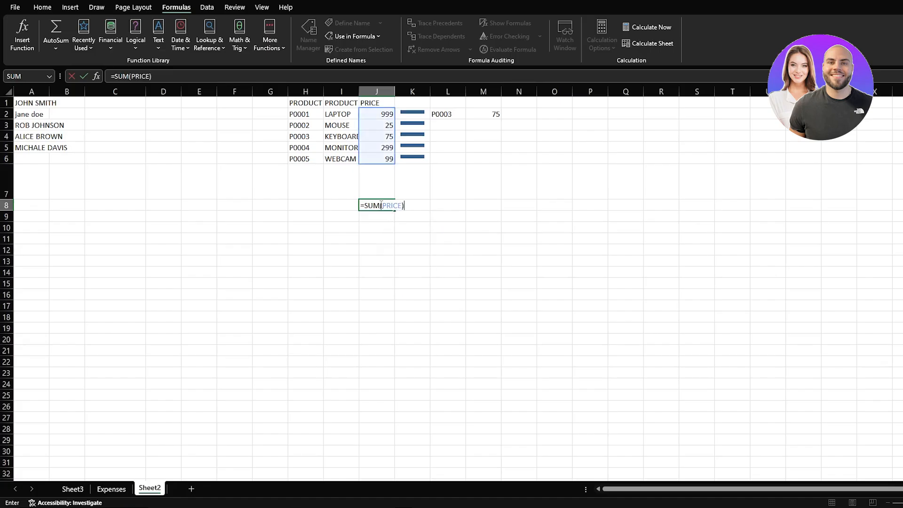
{"action": "key", "text": "Return"}
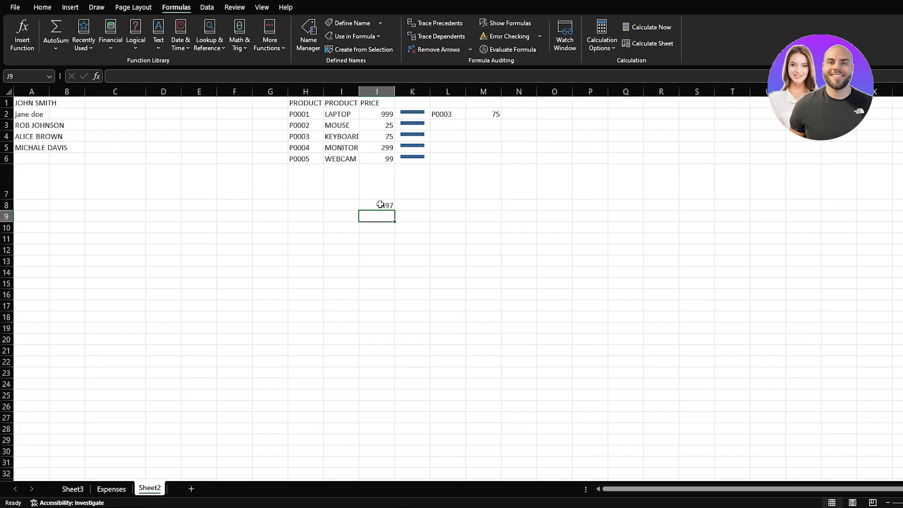
Step: Copy cell L12, switch to cell E20 of the Expenses sheet, and cancel the pending copy
{"action": "left_click", "coordinate": [444, 251]}
{"action": "key", "text": "ctrl+c"}
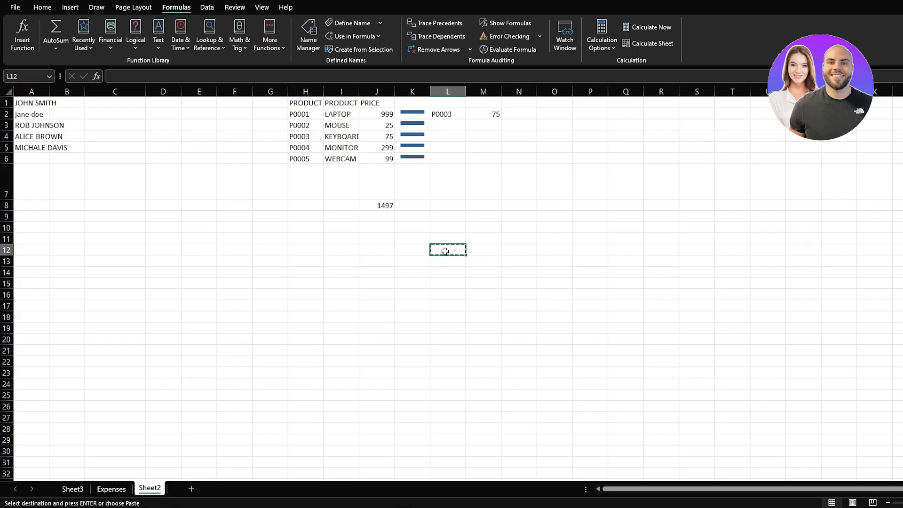
{"action": "left_click", "coordinate": [111, 489]}
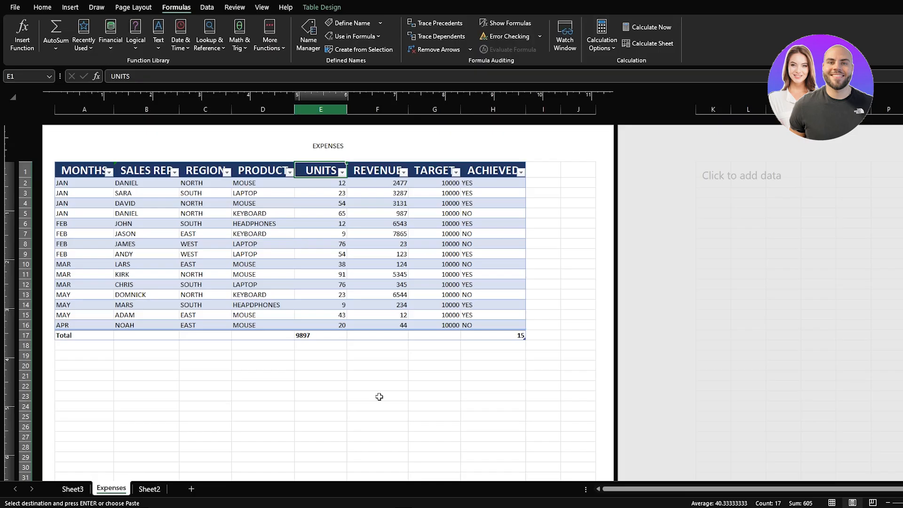
{"action": "left_click", "coordinate": [342, 371]}
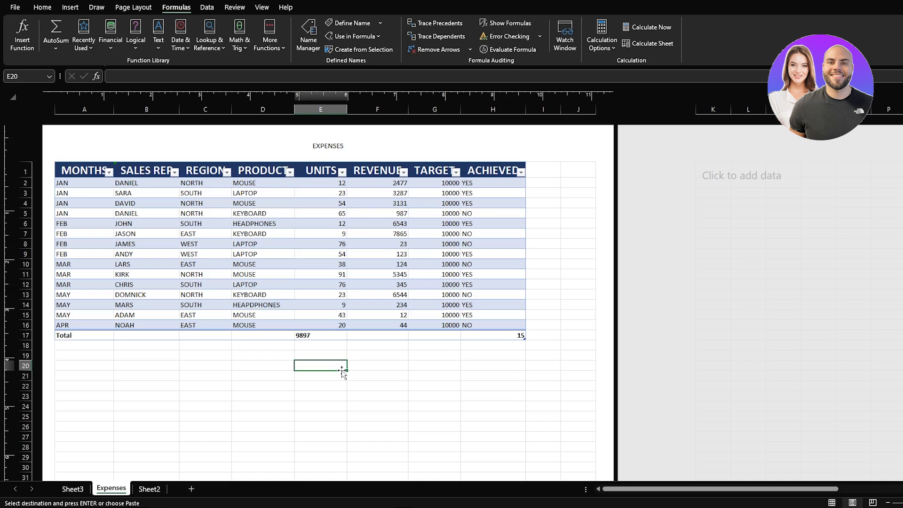
{"action": "key", "text": "Escape"}
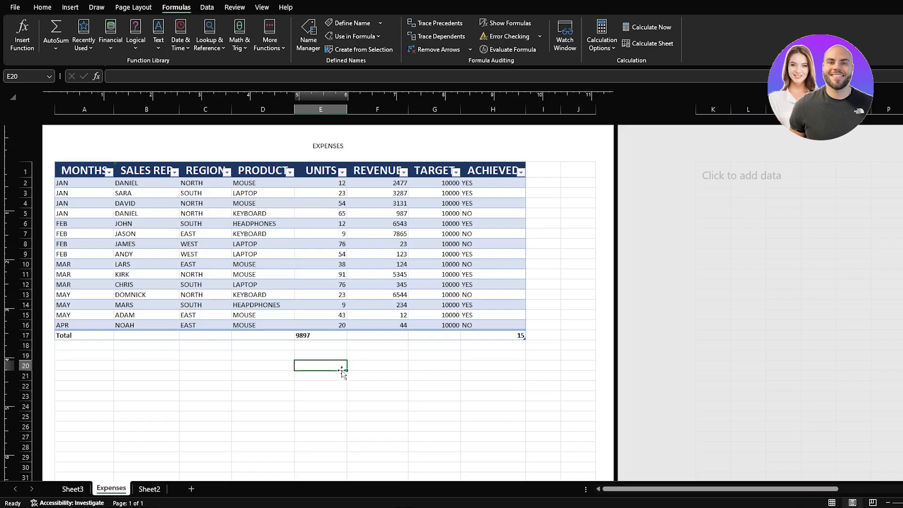
Step: Export the Expenses sheet as the PDF "test file" in the Downloads folder and view the published page
{"action": "left_click", "coordinate": [17, 10]}
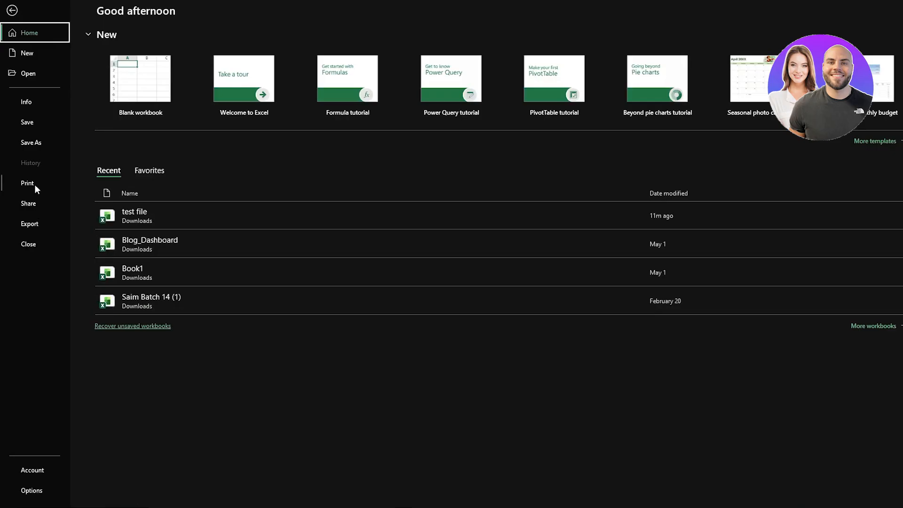
{"action": "left_click", "coordinate": [30, 224]}
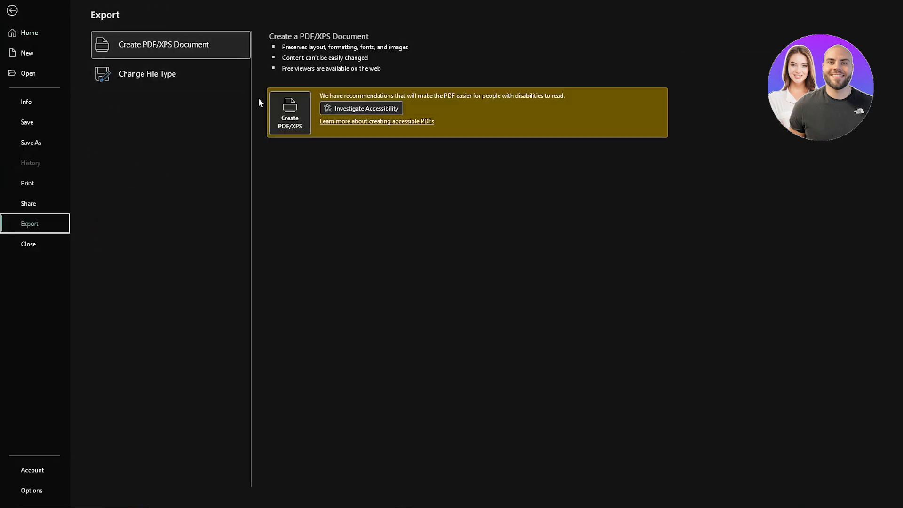
{"action": "left_click", "coordinate": [287, 115]}
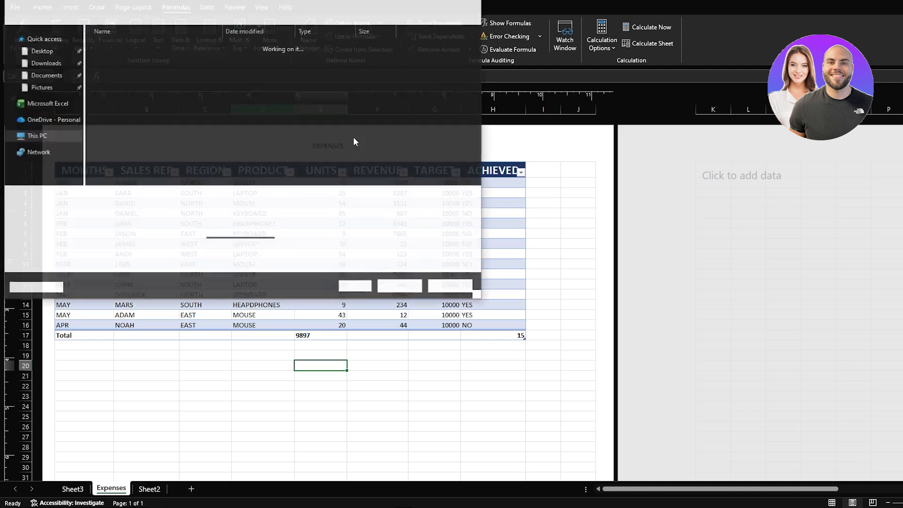
{"action": "left_click", "coordinate": [399, 286]}
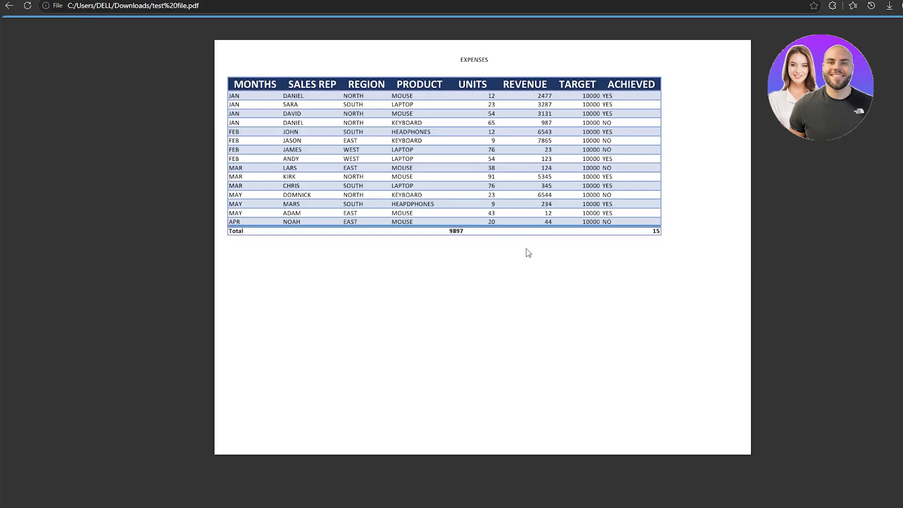
{"action": "scroll", "coordinate": [381, 205], "scroll_direction": "up", "scroll_amount": 3}
{"action": "scroll", "coordinate": [381, 206], "scroll_direction": "up", "scroll_amount": 1}
{"action": "scroll", "coordinate": [382, 209], "scroll_direction": "up", "scroll_amount": 1}
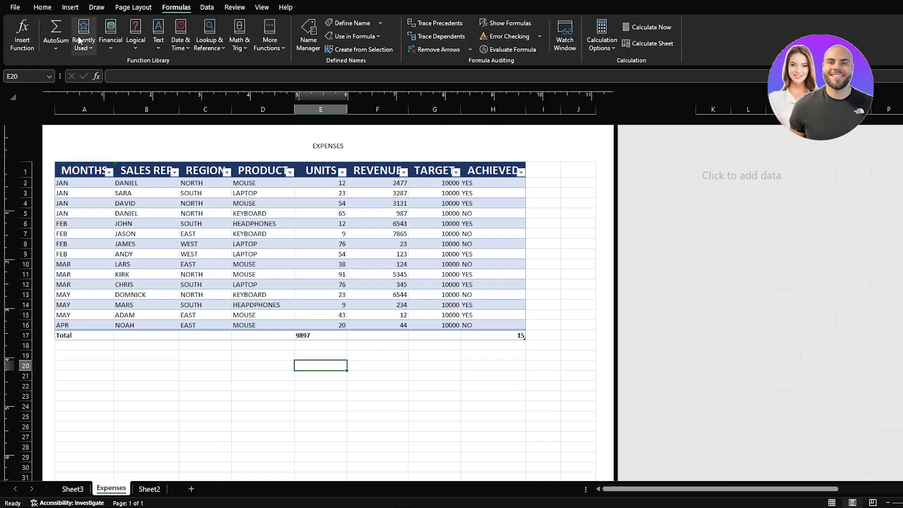
Step: Review the workbook's email and share-with-people options, and return to the Expenses sheet without sharing
{"action": "left_click", "coordinate": [15, 7]}
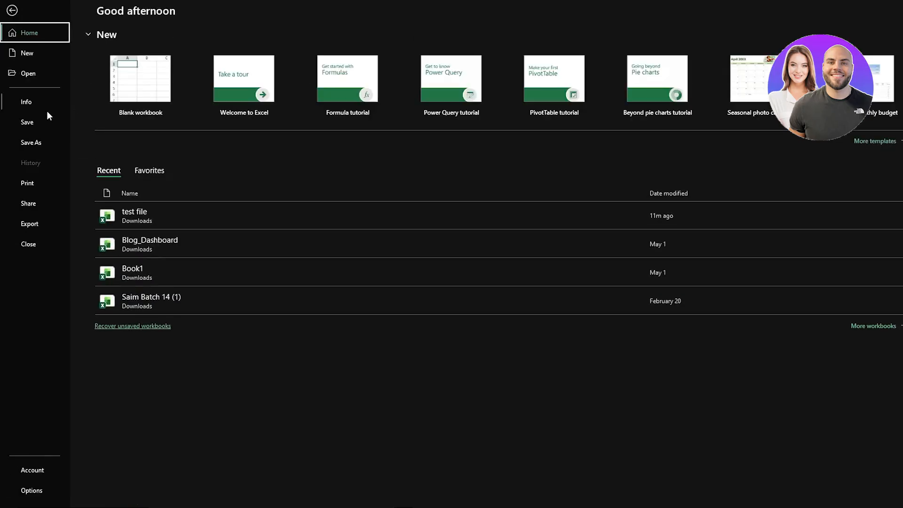
{"action": "left_click", "coordinate": [31, 203]}
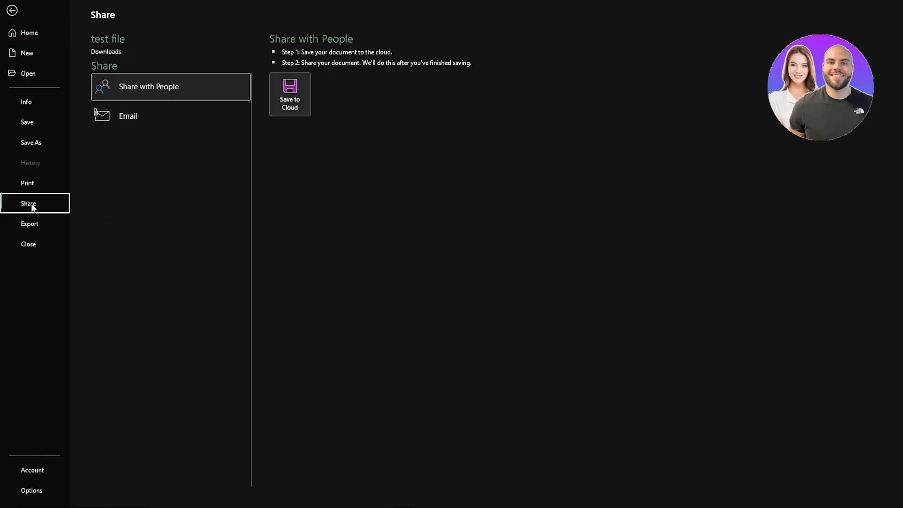
{"action": "left_click", "coordinate": [162, 116]}
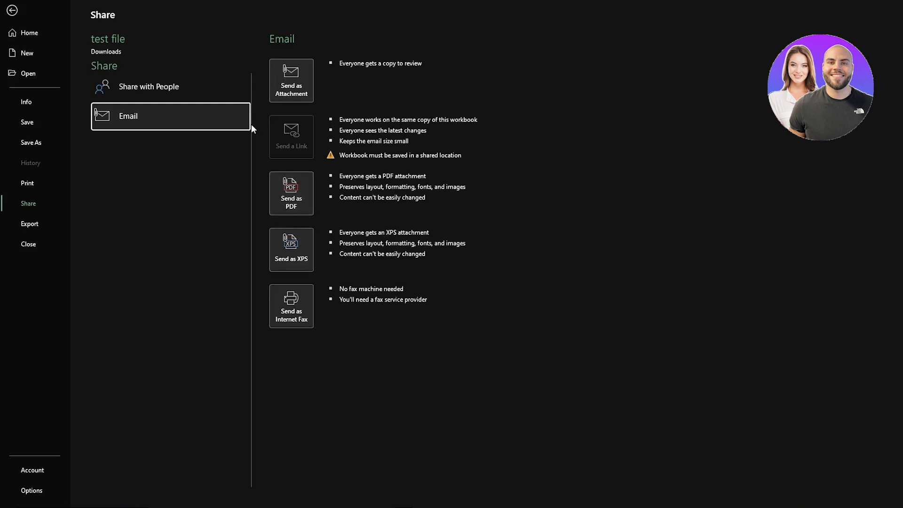
{"action": "left_click", "coordinate": [184, 98]}
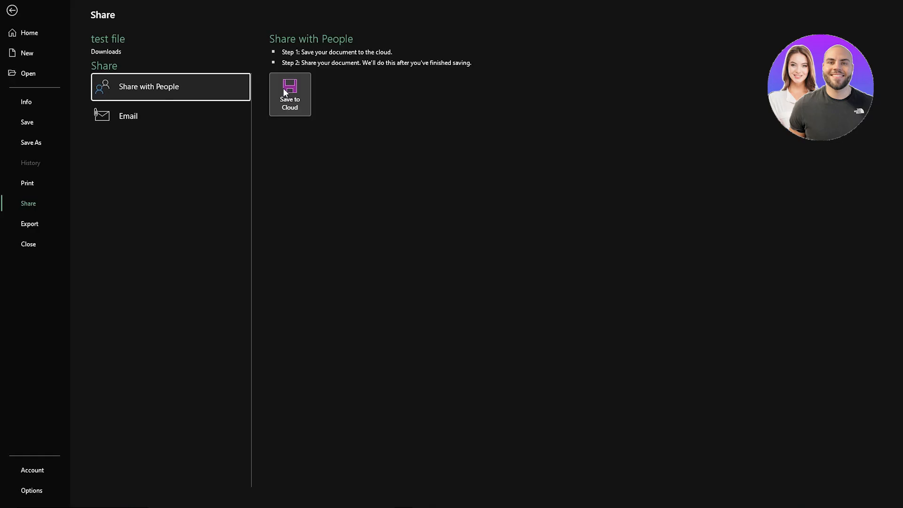
{"action": "left_click", "coordinate": [14, 12]}
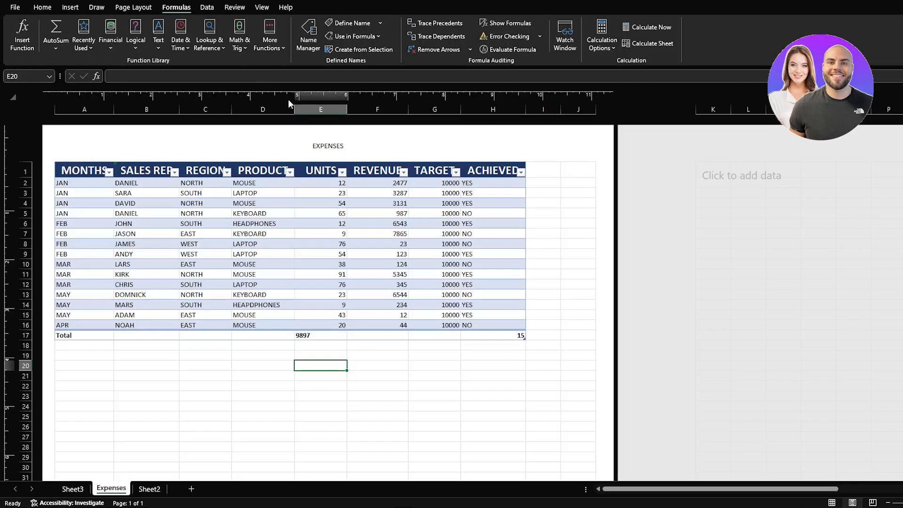